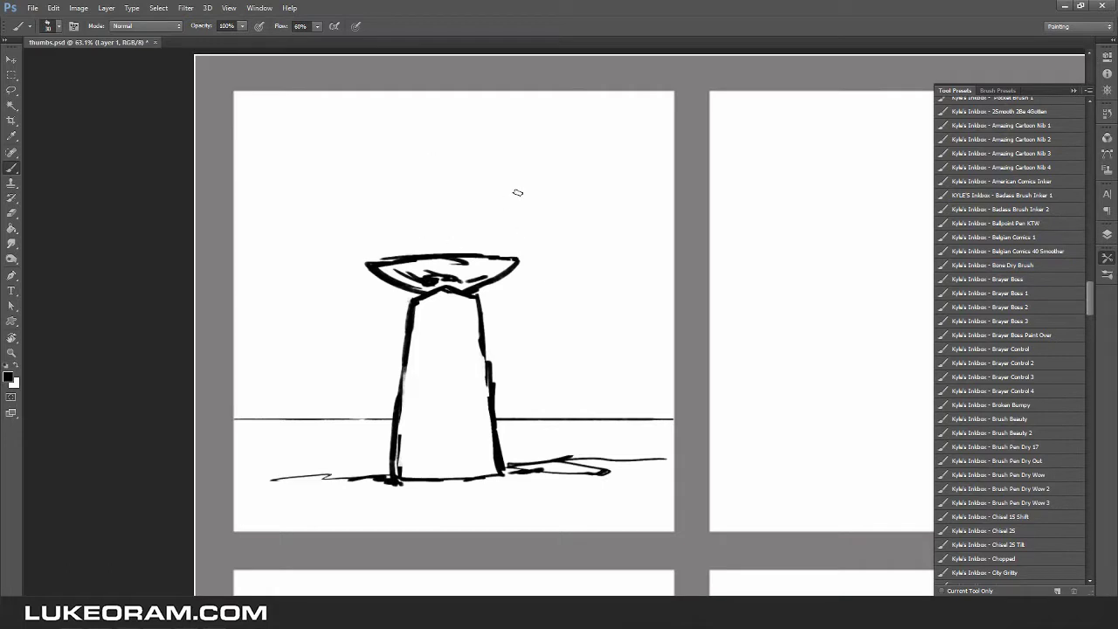
Lasso the pedestal and bowl in the first frame, shift them slightly sideways toward the centre, and deselect.
key("l")
left_click_drag(293, 476, 297, 481)
key("v")
left_click_drag(446, 375, 465, 375)
key("ctrl+d")
Rework the pedestal with a front corner edge and horizontal stone bands, and redraw the bowl's curved rim.
key("b")
left_click_drag(439, 305, 490, 299)
mouse_move(465, 320)
left_mouse_down()
mouse_move(473, 477)
mouse_move(524, 474)
left_mouse_up()
left_click_drag(463, 293, 467, 323)
mouse_move(400, 259)
left_mouse_down()
mouse_move(378, 273)
mouse_move(539, 262)
left_mouse_up()
key("e")
key("b")
left_click_drag(426, 365, 509, 362)
Draw tall flames rising from the bowl with a dark skull inside, erasing overlapping lines around the skull.
left_click_drag(465, 137, 505, 245)
left_click_drag(413, 244, 420, 203)
mouse_move(441, 243)
left_mouse_down()
mouse_move(459, 217)
mouse_move(478, 218)
left_mouse_up()
key("e")
left_click_drag(453, 220, 472, 246)
key("b")
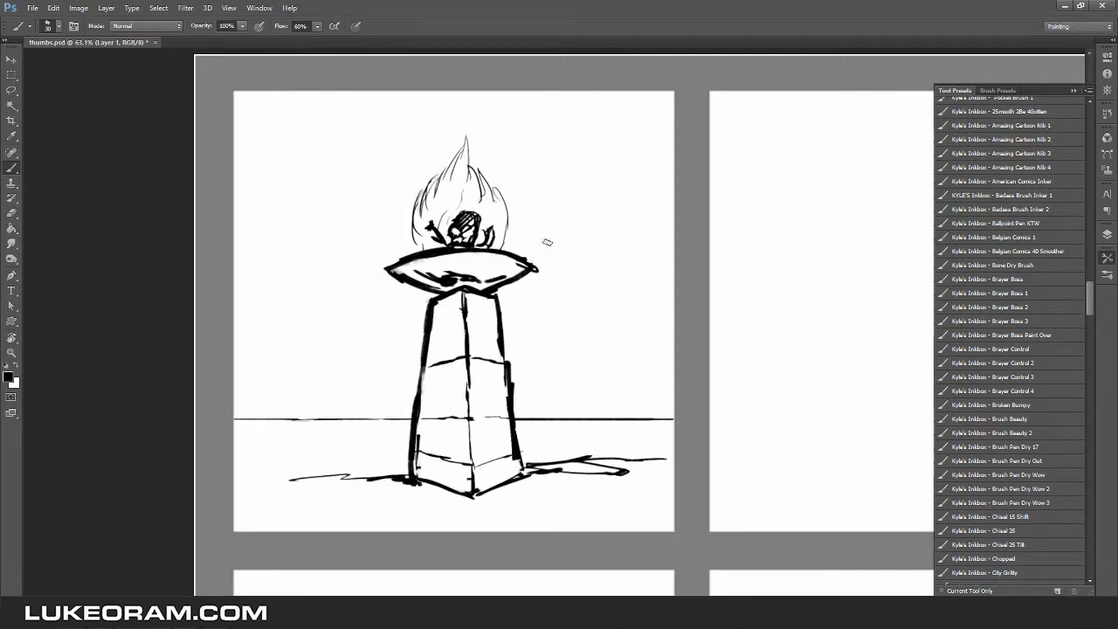
Sketch the outline of a hooded robed figure to the right of the pedestal and start its staff.
left_click_drag(568, 191, 530, 240)
mouse_move(550, 194)
left_mouse_down()
mouse_move(609, 190)
mouse_move(629, 223)
left_mouse_up()
left_click_drag(560, 202, 528, 266)
left_click_drag(530, 262, 555, 315)
left_click_drag(607, 264, 638, 393)
left_click_drag(542, 302, 576, 383)
left_click_drag(521, 185, 517, 216)
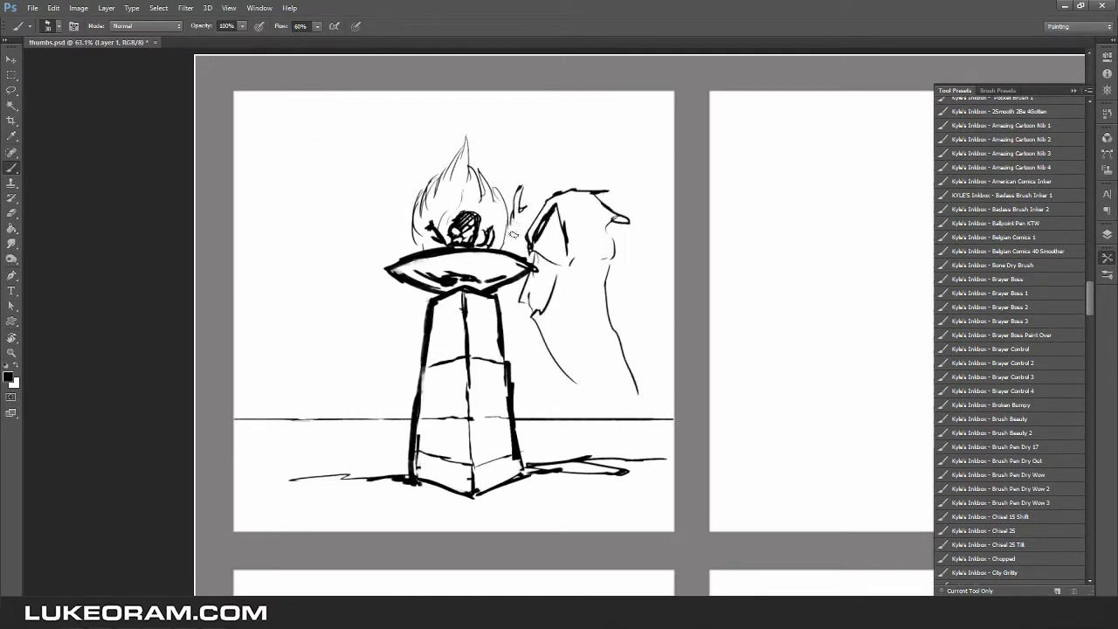
Add robe folds, hatched shading, a dark face and the staff to the right-hand hooded figure.
mouse_move(536, 338)
left_mouse_down()
mouse_move(526, 438)
mouse_move(608, 463)
left_mouse_up()
left_click_drag(536, 336, 611, 462)
left_click_drag(568, 275, 613, 381)
left_click_drag(613, 352, 642, 412)
mouse_move(544, 358)
left_mouse_down()
mouse_move(571, 412)
mouse_move(560, 457)
left_mouse_up()
left_click_drag(568, 263, 531, 308)
left_click_drag(522, 213, 528, 241)
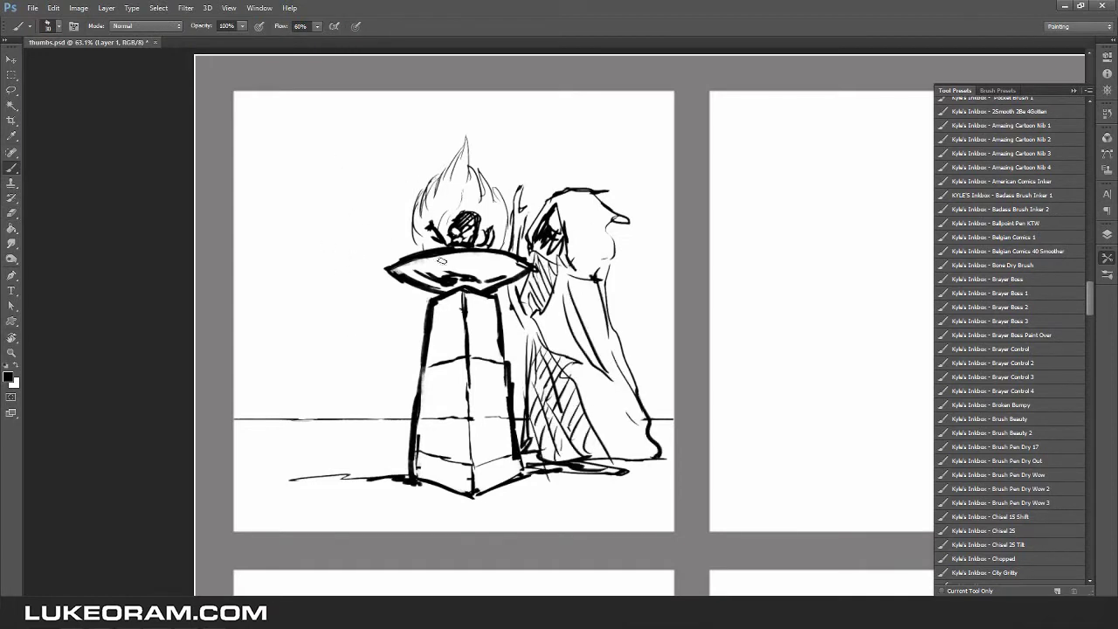
Draw ground contour strokes beneath the figure and pedestal, and save the file.
left_click_drag(589, 462, 650, 477)
left_click_drag(631, 488, 348, 509)
key("ctrl+s")
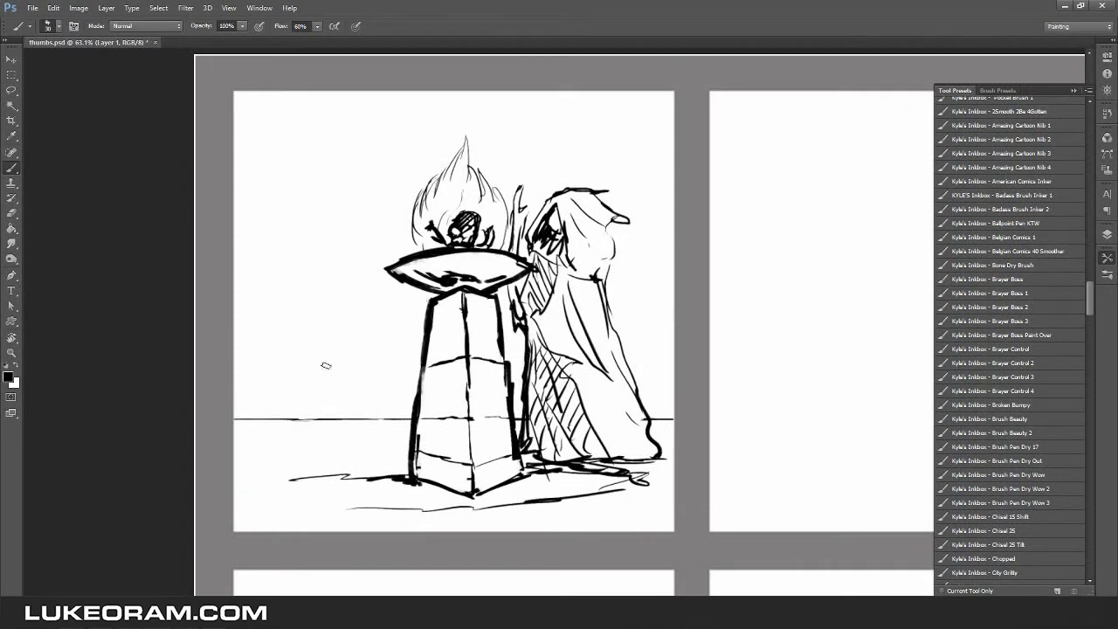
Draw a second hooded figure to the left of the pedestal with a dark face and hatched robe folds.
key("alt+Tab")
key("alt+Tab")
left_click_drag(384, 214, 341, 260)
left_click_drag(299, 373, 360, 472)
key("e")
key("b")
mouse_move(343, 270)
left_mouse_down()
mouse_move(396, 296)
mouse_move(349, 463)
left_mouse_up()
mouse_move(402, 293)
left_mouse_down()
mouse_move(389, 410)
mouse_move(288, 471)
left_mouse_up()
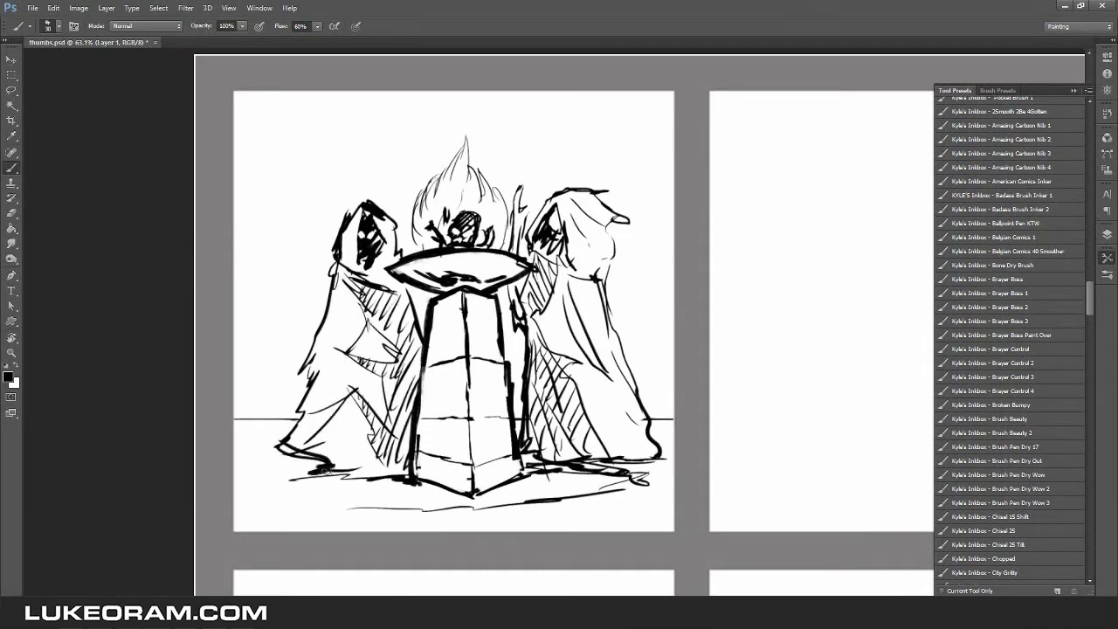
Clean up the left figure's hood with the eraser and redraw the lines around its face and shoulder.
key("e")
mouse_move(345, 210)
left_mouse_down()
mouse_move(380, 232)
mouse_move(359, 265)
left_mouse_up()
key("b")
left_click_drag(367, 277, 405, 292)
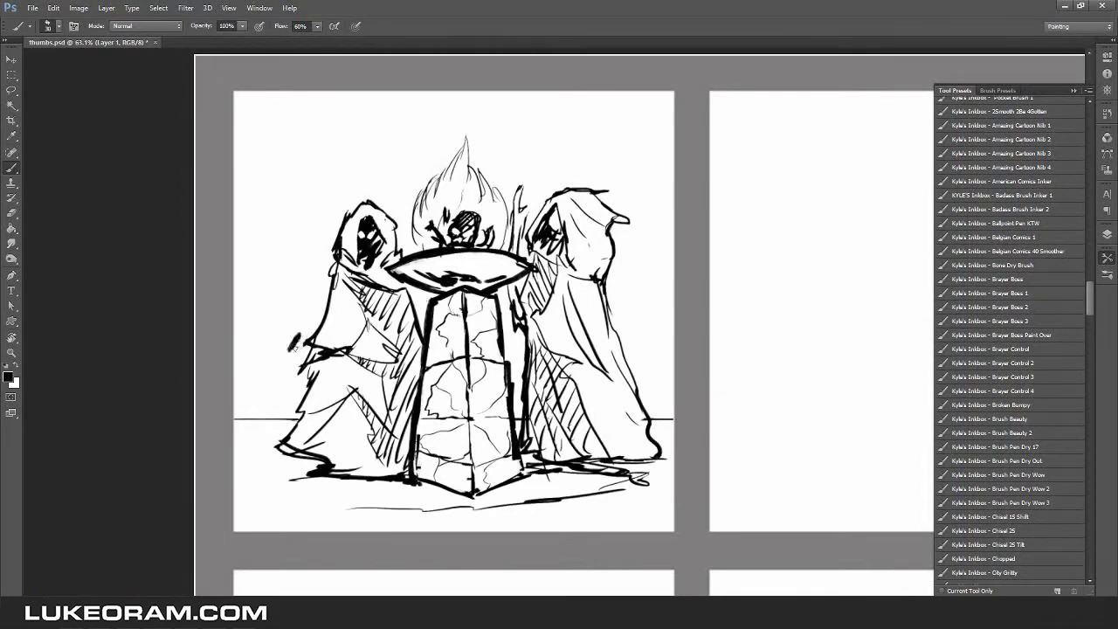
Draw a spiked dagger at the left figure's back, erasing the overlapping lines around its hilt.
left_click_drag(290, 342, 331, 353)
key("e")
left_click_drag(319, 348, 347, 354)
key("b")
left_click_drag(295, 299, 295, 337)
left_click_drag(296, 353, 303, 370)
Draw a segmented round stone arch behind the figures and sketch rounded wall stones along both sides.
mouse_move(324, 95)
left_mouse_down()
mouse_move(589, 133)
mouse_move(631, 96)
left_mouse_up()
left_click_drag(290, 95, 297, 115)
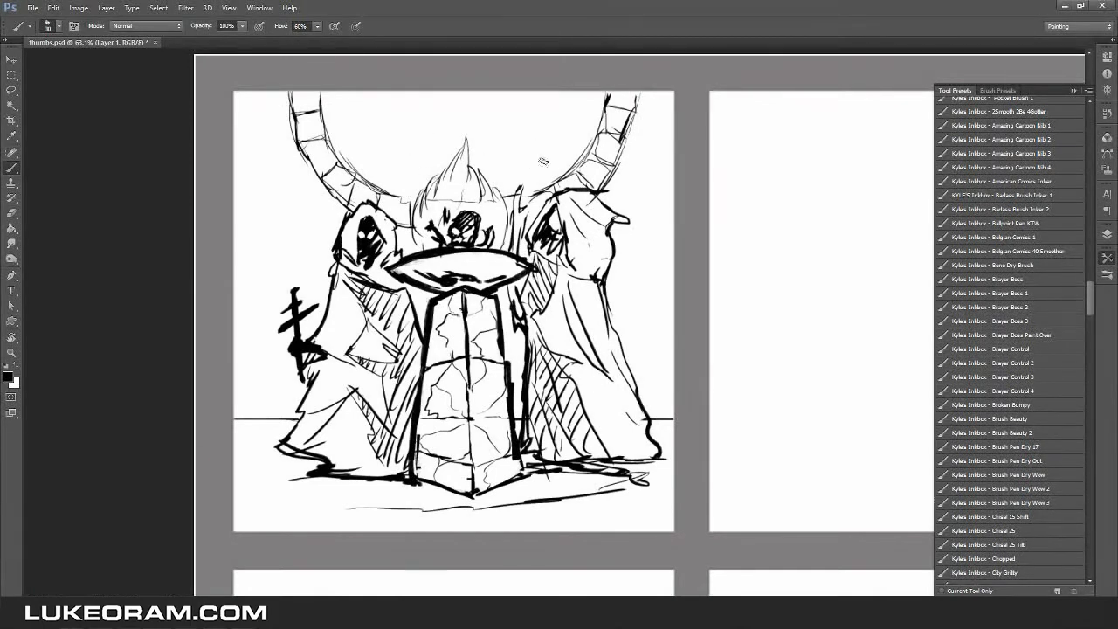
left_click_drag(279, 140, 297, 254)
left_click_drag(262, 210, 289, 288)
left_click_drag(647, 209, 664, 253)
left_click_drag(629, 96, 664, 201)
left_click_drag(647, 301, 664, 376)
Ink heavy black shadows in the upper corners and along the horizon at both edges of the frame.
left_click_drag(234, 420, 301, 417)
left_click_drag(651, 416, 672, 412)
left_click_drag(234, 410, 297, 371)
left_click_drag(651, 419, 673, 367)
left_click_drag(236, 113, 262, 92)
left_click_drag(236, 166, 276, 91)
left_click_drag(668, 96, 646, 231)
Fill the arch opening with black, erase rounded shapes for a pile of skulls, and ink their details.
mouse_move(323, 95)
left_mouse_down()
mouse_move(419, 148)
mouse_move(612, 92)
left_mouse_up()
mouse_move(332, 92)
left_mouse_down()
mouse_move(354, 109)
mouse_move(533, 105)
mouse_move(581, 118)
left_mouse_up()
key("e")
left_click_drag(350, 131, 548, 142)
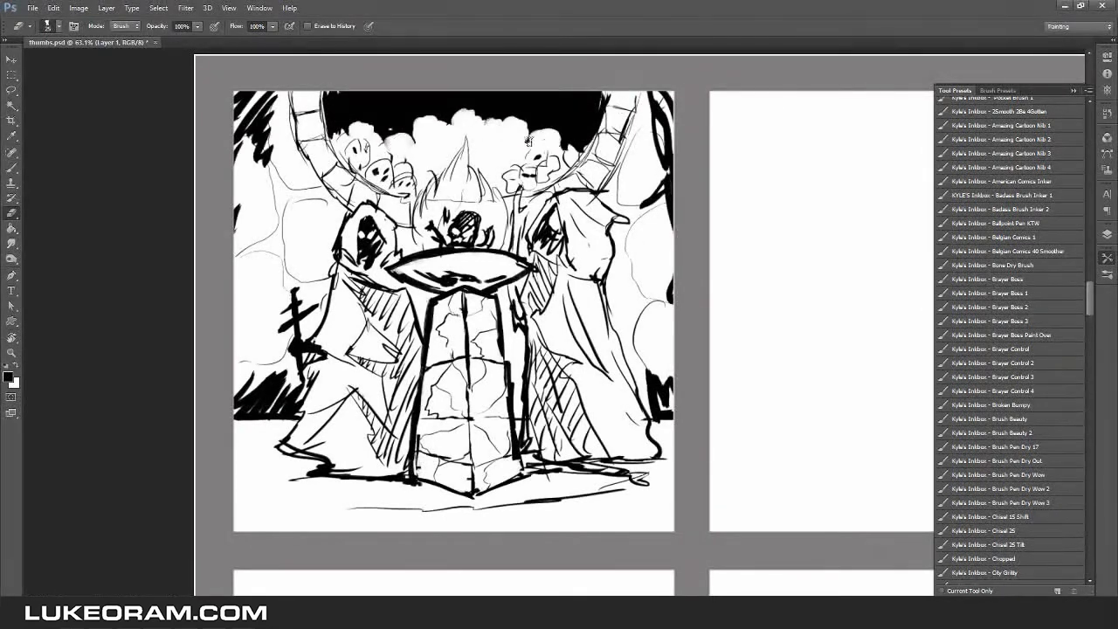
key("b")
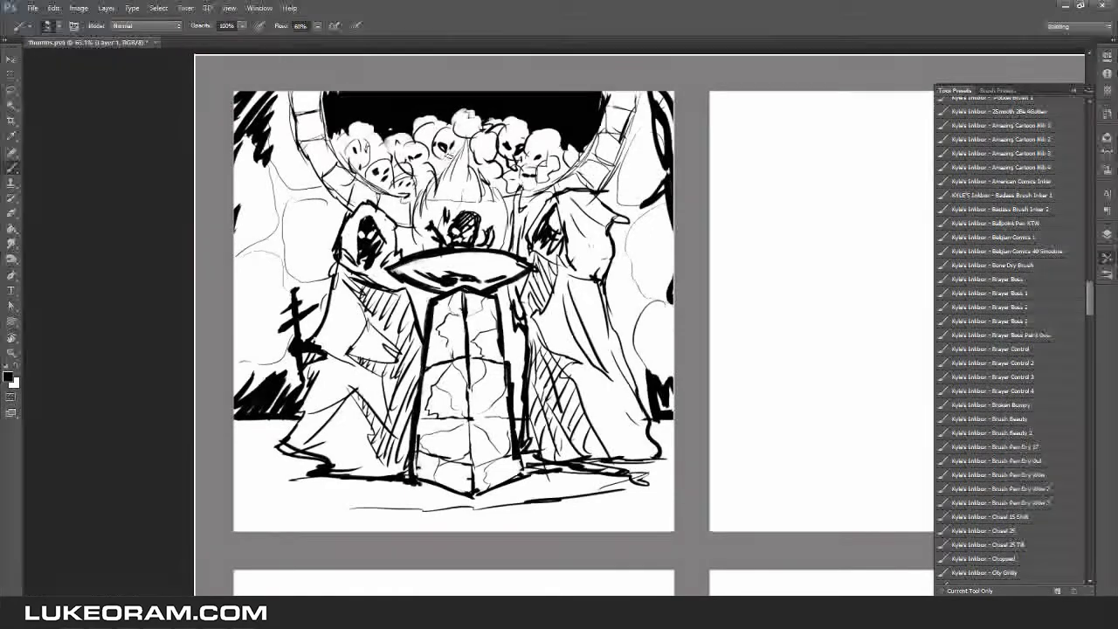
left_click_drag(535, 523, 559, 520)
Sketch a horizon line, a sloping rock outline and ground lines in an empty thumbnail frame.
scroll(531, 149, "down", 4)
scroll(621, 262, "up", 4)
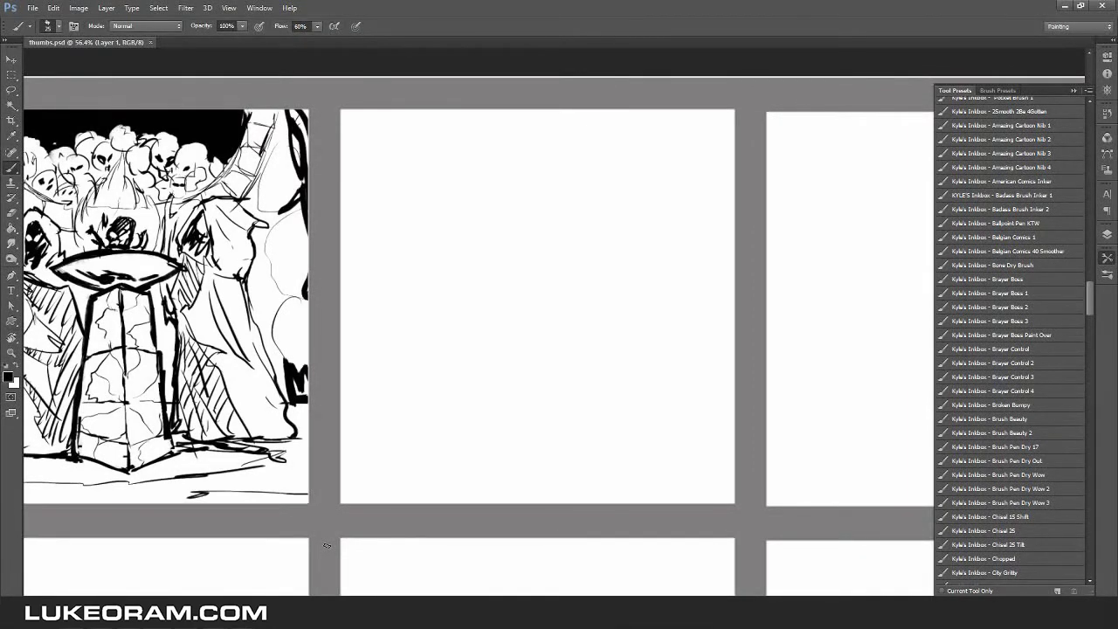
key("h")
left_click_drag(326, 546, 557, 260)
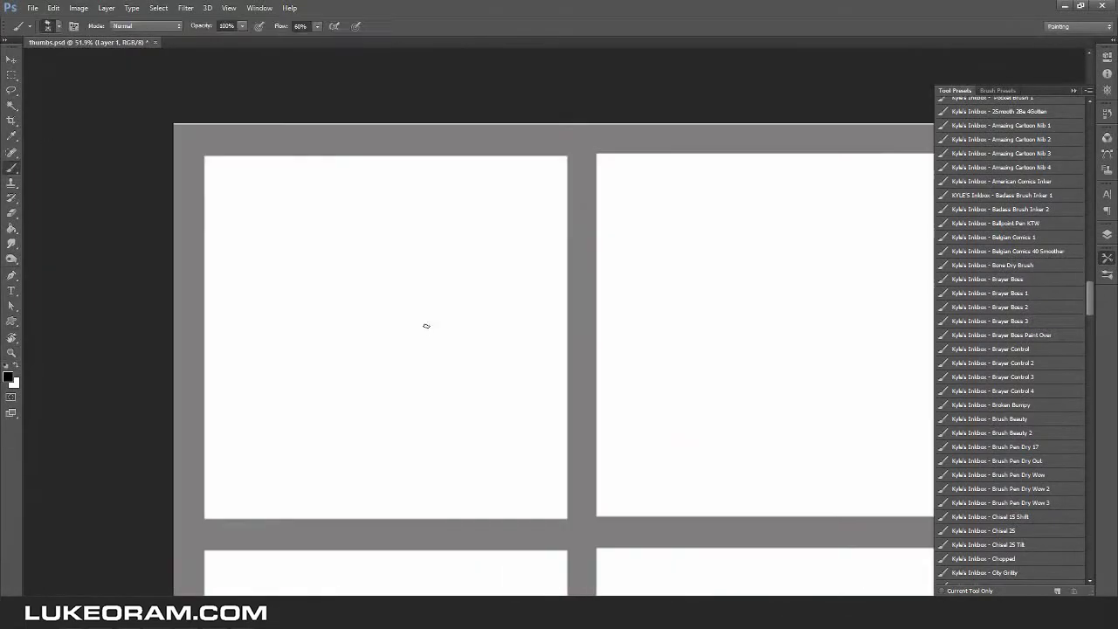
left_click_drag(161, 461, 571, 461)
left_click_drag(164, 446, 406, 151)
mouse_move(425, 463)
left_mouse_down()
mouse_move(428, 300)
mouse_move(526, 463)
left_mouse_up()
left_click_drag(196, 472, 476, 514)
left_click_drag(388, 149, 517, 144)
Draw a stone altar slab with tapered sides and a wide base in front of the horizon.
key("z")
mouse_move(393, 279)
left_mouse_down()
mouse_move(596, 383)
mouse_move(568, 383)
left_mouse_up()
key("b")
left_click_drag(316, 404, 544, 404)
left_click_drag(316, 403, 270, 432)
mouse_move(270, 431)
left_mouse_down()
mouse_move(585, 432)
mouse_move(297, 502)
left_mouse_up()
left_click_drag(576, 437, 572, 507)
mouse_move(270, 507)
left_mouse_down()
mouse_move(577, 507)
mouse_move(559, 507)
left_mouse_up()
Lasso the altar, move it and adjust its placement with Free Transform.
key("l")
left_click_drag(270, 354, 279, 437)
key("v")
left_click_drag(520, 411, 512, 399)
key("ctrl+t")
left_click_drag(300, 422, 324, 422)
key("Return")
key("b")
Draw tall stone pillars on both sides of the altar and erase overlapping lines at the right pillar.
mouse_move(219, 378)
left_mouse_down()
mouse_move(695, 378)
mouse_move(531, 385)
mouse_move(580, 393)
left_mouse_up()
key("e")
key("b")
left_click_drag(271, 279, 258, 450)
left_click_drag(308, 279, 312, 454)
mouse_move(643, 275)
left_mouse_down()
mouse_move(630, 450)
mouse_move(685, 446)
left_mouse_up()
key("e")
left_click_drag(657, 279, 657, 375)
Lasso the right pillar, reposition and transform it, and deselect.
key("l")
mouse_move(664, 258)
left_mouse_down()
mouse_move(687, 297)
mouse_move(662, 308)
left_mouse_up()
key("v")
left_click(53, 8)
mouse_move(52, 233)
left_click(250, 362)
key("ctrl+d")
Extend the horizon past the right pillar and draw shallow fire bowls on top of both pillars.
key("b")
left_click_drag(657, 377, 704, 377)
left_click_drag(654, 251, 654, 297)
left_click_drag(241, 264, 339, 262)
left_click_drag(595, 263, 680, 262)
Draw flames and wavy smoke columns rising from both bowls, erasing overlapping lines at the right one.
scroll(306, 284, "up", 2)
mouse_move(279, 297)
left_mouse_down()
mouse_move(325, 66)
mouse_move(313, 305)
left_mouse_up()
left_click_drag(611, 308, 611, 59)
left_click_drag(663, 254, 627, 58)
mouse_move(255, 304)
left_mouse_down()
mouse_move(283, 266)
mouse_move(315, 264)
left_mouse_up()
key("e")
mouse_move(650, 247)
left_mouse_down()
mouse_move(638, 231)
mouse_move(654, 308)
left_mouse_up()
key("b")
Sketch large stone blocks and cracks on the back wall, and draw an arched doorway behind the right pillar.
left_click_drag(413, 247, 416, 344)
left_click_drag(376, 389, 499, 290)
left_click_drag(316, 331, 446, 414)
left_click_drag(411, 150, 494, 122)
left_click_drag(568, 120, 591, 189)
left_click_drag(664, 245, 697, 292)
left_click_drag(568, 200, 507, 306)
left_click_drag(510, 273, 510, 423)
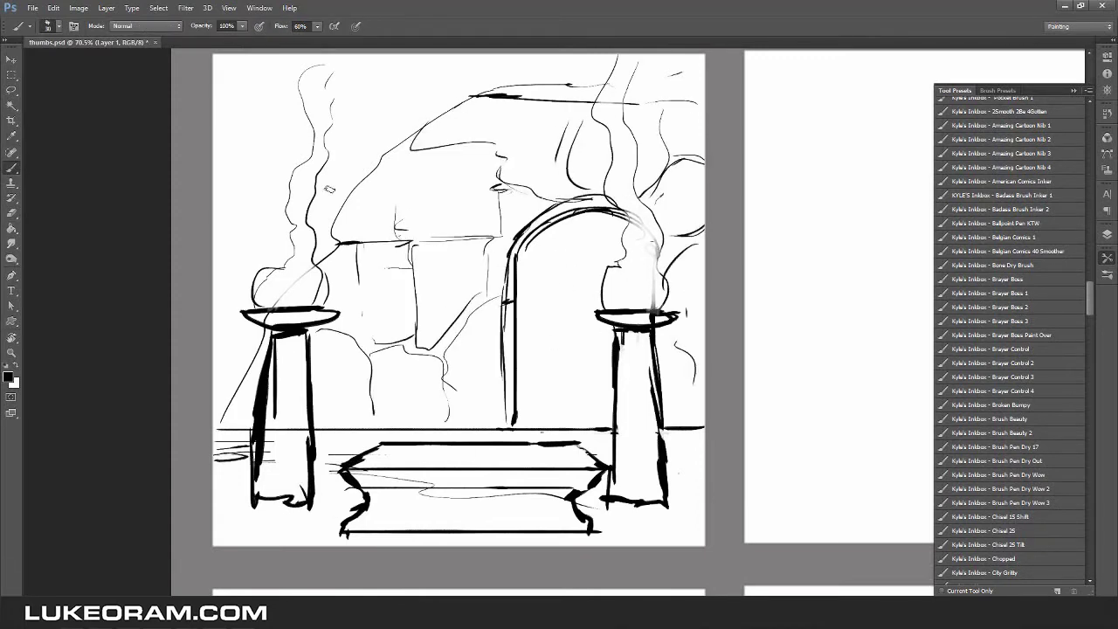
Hatch the sky dark beside the smoke and rock outline, and fill the arched doorway with black.
scroll(329, 189, "down", 3)
scroll(329, 188, "up", 3)
left_click_drag(358, 153, 306, 253)
left_click_drag(315, 174, 306, 323)
left_click_drag(375, 210, 533, 149)
mouse_move(560, 271)
left_mouse_down()
mouse_move(524, 350)
mouse_move(572, 410)
left_mouse_up()
Erase excess ink along the floor, around the smoke and on the wall above the altar.
key("e")
mouse_move(301, 490)
left_mouse_down()
mouse_move(644, 491)
mouse_move(411, 492)
left_mouse_up()
mouse_move(364, 155)
left_mouse_down()
mouse_move(354, 279)
mouse_move(302, 232)
mouse_move(301, 315)
left_mouse_up()
mouse_move(524, 151)
left_mouse_down()
mouse_move(393, 205)
mouse_move(441, 231)
left_mouse_up()
Draw a hooded figure with raised arms and long draped sleeves standing behind the altar.
key("b")
scroll(402, 155, "up", 2)
left_click_drag(384, 240, 446, 223)
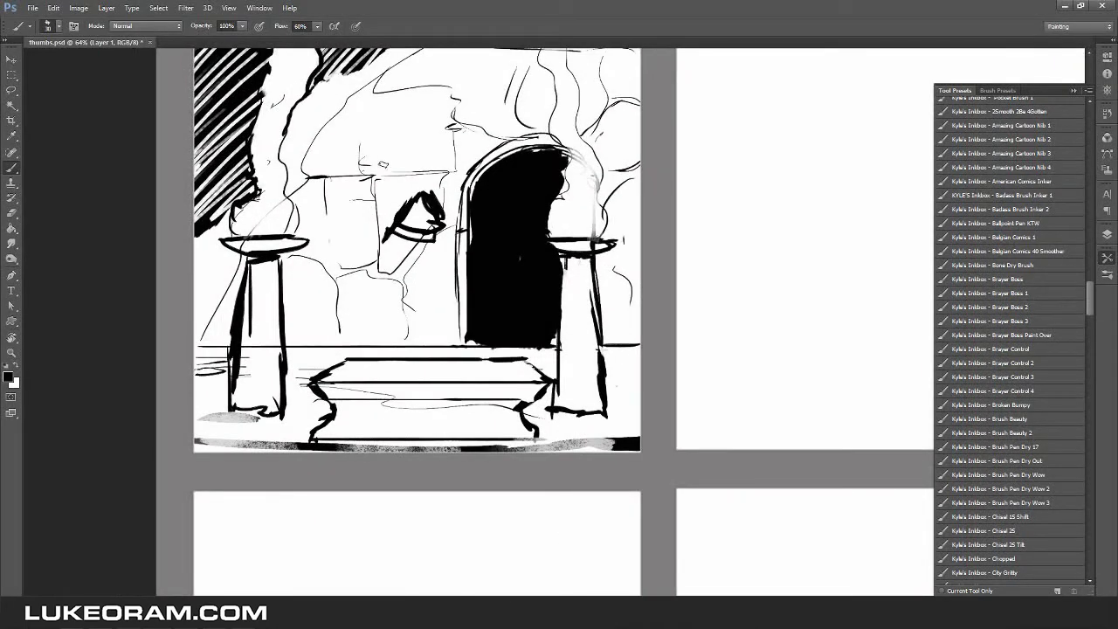
left_click_drag(385, 153, 354, 232)
left_click_drag(446, 155, 450, 219)
left_click_drag(372, 232, 358, 336)
left_click_drag(468, 201, 456, 339)
left_click_drag(441, 252, 440, 346)
Erase wall lines crossing the figure's sleeve and thicken its sleeve and robe folds with ink.
key("e")
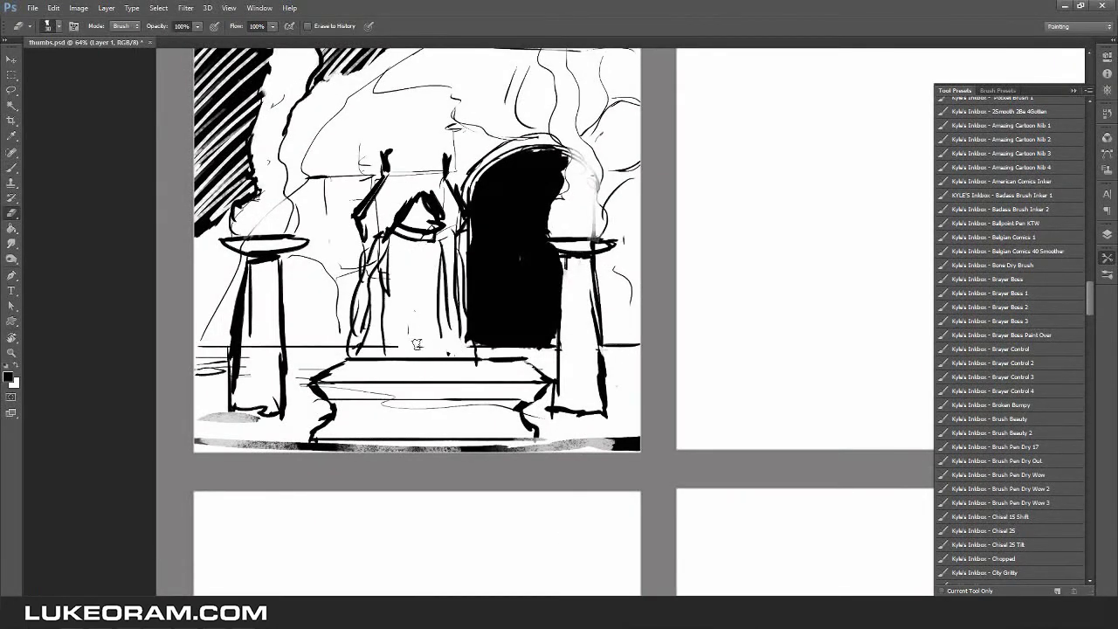
left_click_drag(385, 241, 373, 297)
key("b")
mouse_move(476, 192)
left_mouse_down()
mouse_move(456, 240)
mouse_move(383, 334)
left_mouse_up()
left_click_drag(441, 256, 437, 294)
left_click_drag(439, 290, 432, 351)
left_click_drag(373, 264, 367, 298)
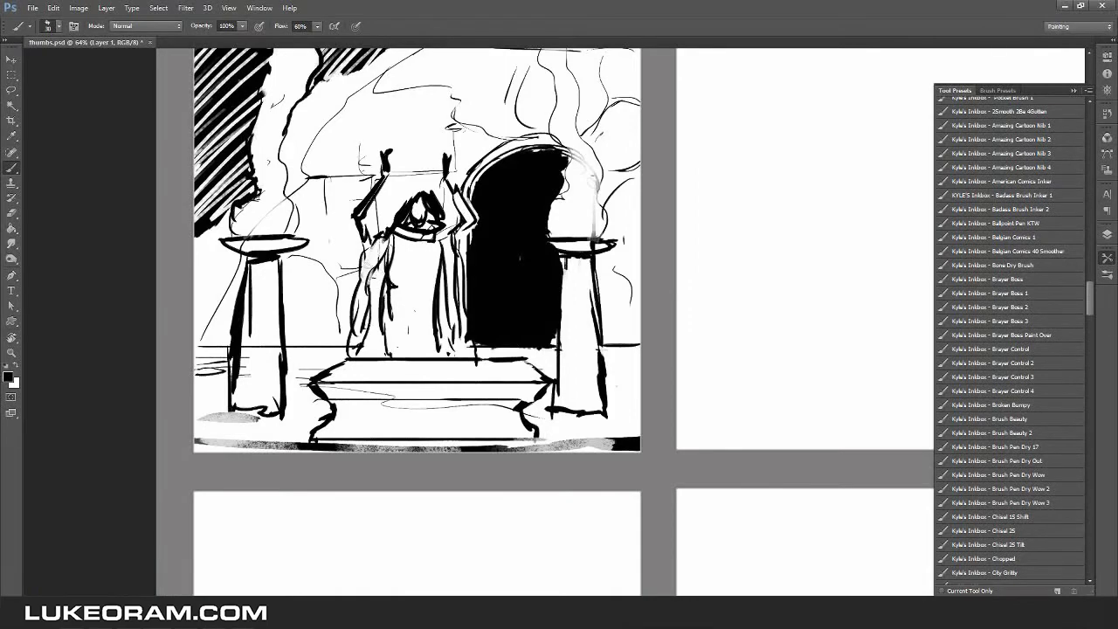
Scratch a diagonal lattice into the black doorway, and detail its arch stones, the altar top and the figure's sleeve folds.
key("ctrl+plus")
left_click_drag(372, 369, 458, 372)
key("e")
mouse_move(490, 297)
left_mouse_down()
mouse_move(537, 175)
mouse_move(550, 188)
left_mouse_up()
key("b")
left_click_drag(513, 140, 590, 164)
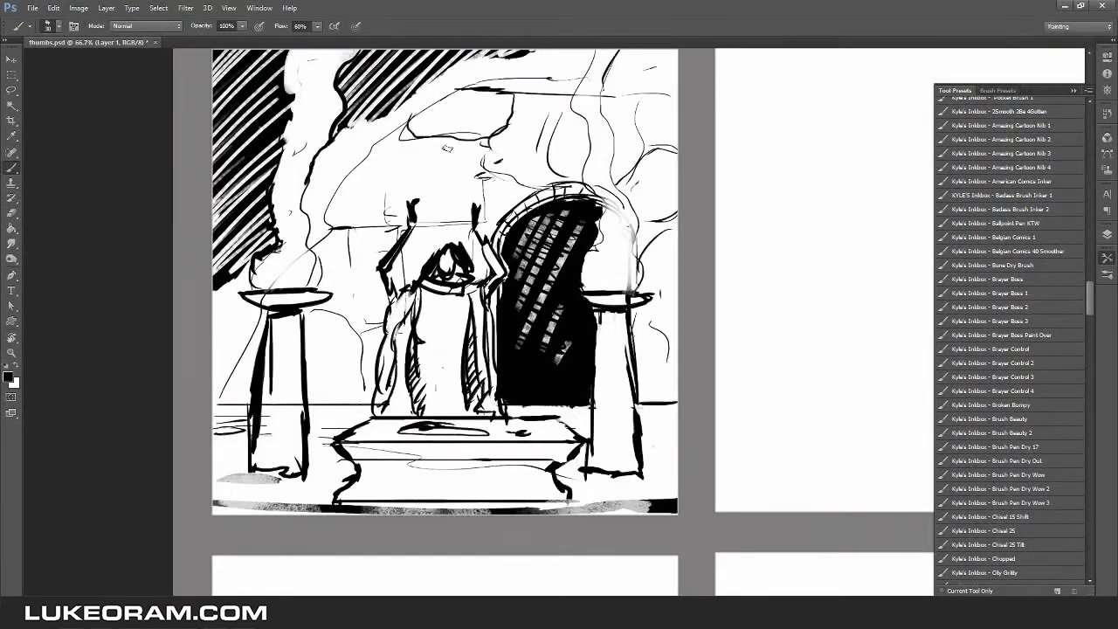
Darken the figure's robe folds and the altar's ledges with black ink, and draw a spiky glowing eye above the raised hands.
scroll(559, 314, "down", 3)
scroll(560, 315, "up", 2)
left_click_drag(163, 49, 294, 53)
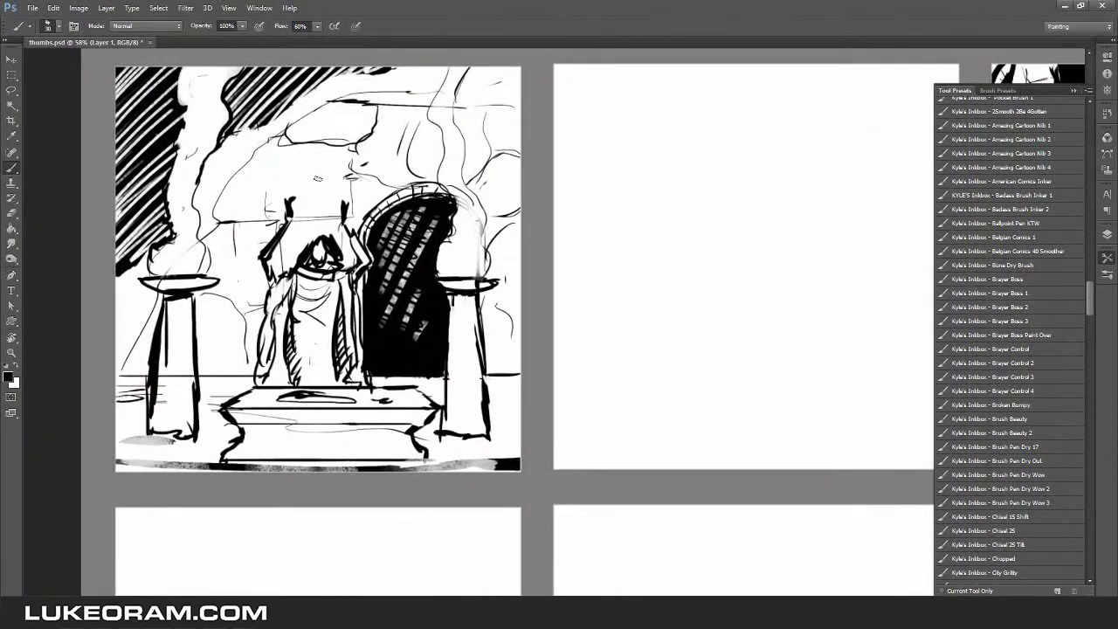
mouse_move(301, 297)
left_mouse_down()
mouse_move(288, 384)
mouse_move(362, 384)
left_mouse_up()
scroll(318, 269, "down", 1)
mouse_move(228, 428)
left_mouse_down()
mouse_move(411, 433)
mouse_move(445, 418)
left_mouse_up()
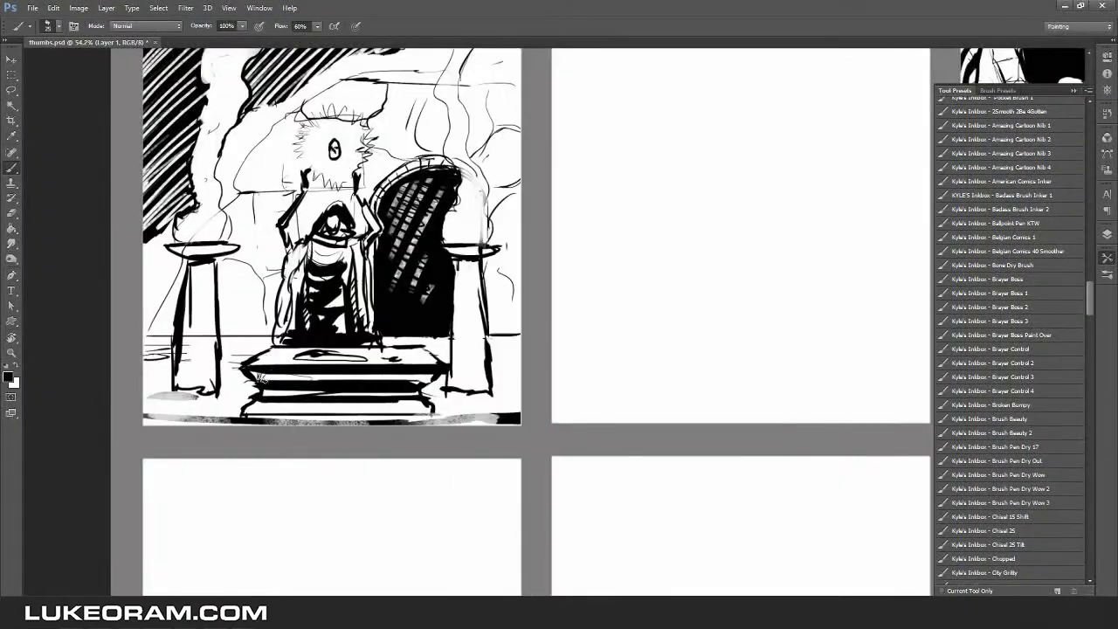
Hatch the altar's upper band and base with short diagonal ink strokes.
left_click_drag(247, 411, 500, 416)
scroll(610, 208, "down", 2)
scroll(610, 208, "up", 2)
Hatch the sky behind the column beside the doorway and add a small capital and cracks to its shaft.
left_click_drag(507, 223, 503, 331)
key("e")
key("b")
left_click_drag(421, 272, 631, 305)
scroll(631, 304, "up", 1)
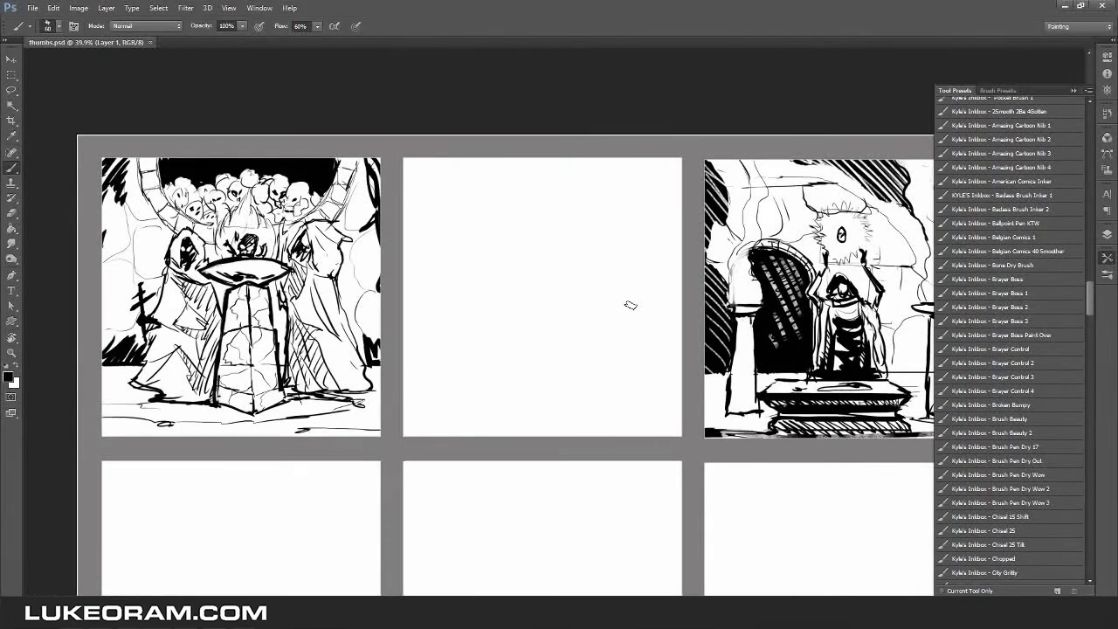
left_click_drag(728, 337, 492, 298)
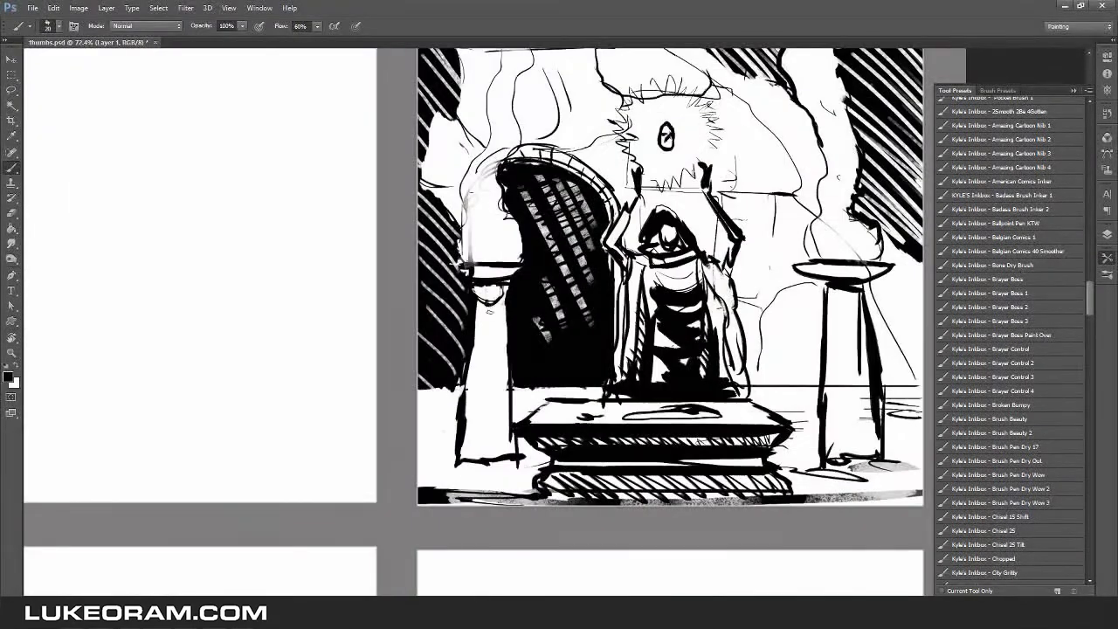
mouse_move(594, 385)
left_mouse_down()
mouse_move(537, 386)
mouse_move(411, 324)
left_mouse_up()
Fill the top row's empty middle frame with broad black strokes, leaving white cloud streaks and a white horizon line.
mouse_move(349, 302)
left_mouse_down()
mouse_move(332, 205)
mouse_move(611, 288)
left_mouse_up()
key("x")
left_click_drag(315, 386, 655, 386)
left_click_drag(502, 261, 574, 312)
Paint a white tapered pedestal on the horizon and draw a black crack down its centre.
mouse_move(370, 313)
left_mouse_down()
mouse_move(365, 349)
mouse_move(402, 420)
mouse_move(402, 315)
left_mouse_up()
key("x")
mouse_move(345, 437)
left_mouse_down()
mouse_move(414, 434)
mouse_move(411, 381)
left_mouse_up()
key("x")
key("x")
left_click_drag(377, 322, 381, 435)
key("x")
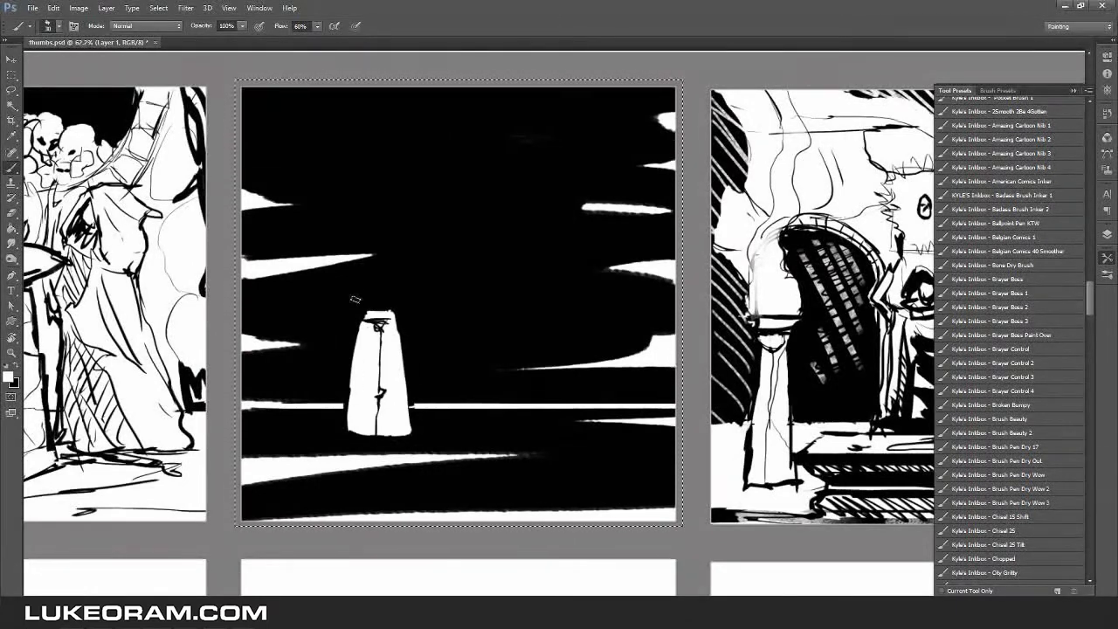
Paint a white fire bowl with curling flames above the pedestal and smoke drifting up to the frame's upper edge.
mouse_move(381, 302)
left_mouse_down()
mouse_move(445, 123)
mouse_move(384, 253)
mouse_move(437, 153)
mouse_move(533, 114)
left_mouse_up()
left_click_drag(437, 175, 359, 245)
left_click_drag(358, 245, 488, 99)
left_click_drag(402, 179, 441, 118)
left_click_drag(480, 153, 533, 136)
left_click_drag(345, 223, 375, 282)
Paint white horizontal streaks and a wavy contour line across the black foreground.
key("x")
scroll(376, 281, "up", 1)
key("x")
left_click_drag(284, 456, 690, 454)
left_click_drag(284, 476, 651, 479)
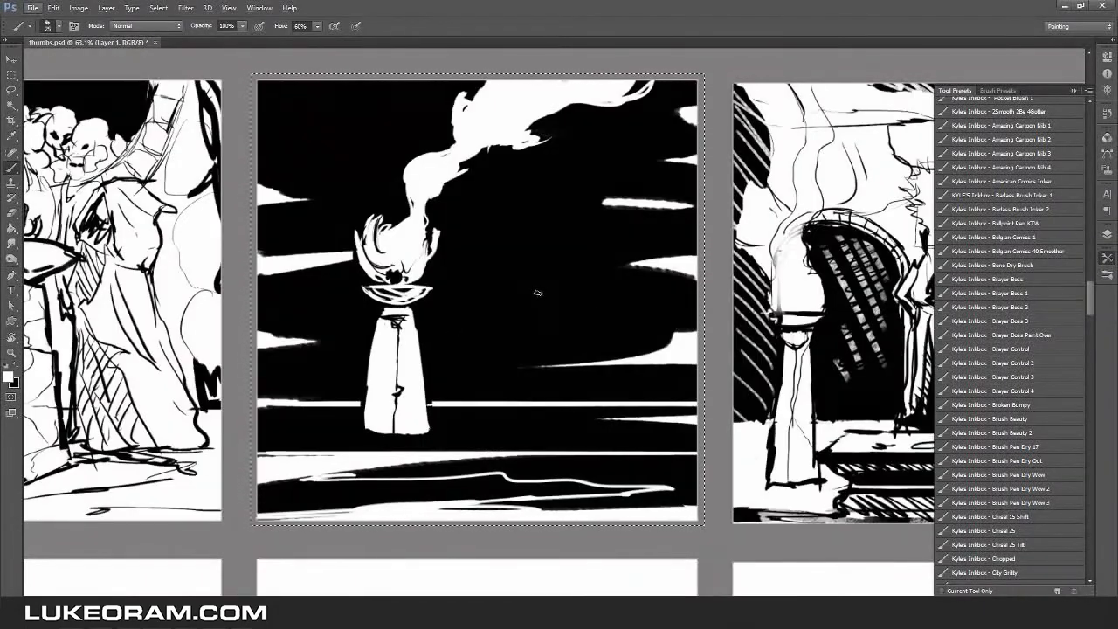
Outline a bumpy mound in white behind the pedestal, sloping down to the horizon.
left_click_drag(288, 277, 483, 401)
key("c")
key("b")
mouse_move(279, 278)
left_mouse_down()
mouse_move(336, 320)
mouse_move(292, 342)
mouse_move(298, 368)
mouse_move(325, 391)
mouse_move(446, 385)
left_mouse_up()
scroll(314, 295, "up", 3)
Set the brush flow to 100% and fill the mound with white skull shapes that have black facial features.
key("shift+0")
left_click_drag(156, 302, 172, 307)
left_click_drag(210, 252, 216, 259)
left_click_drag(159, 322, 184, 234)
mouse_move(307, 295)
left_mouse_down()
mouse_move(331, 306)
mouse_move(399, 299)
left_mouse_up()
left_click_drag(415, 313, 432, 328)
left_click_drag(367, 426, 398, 447)
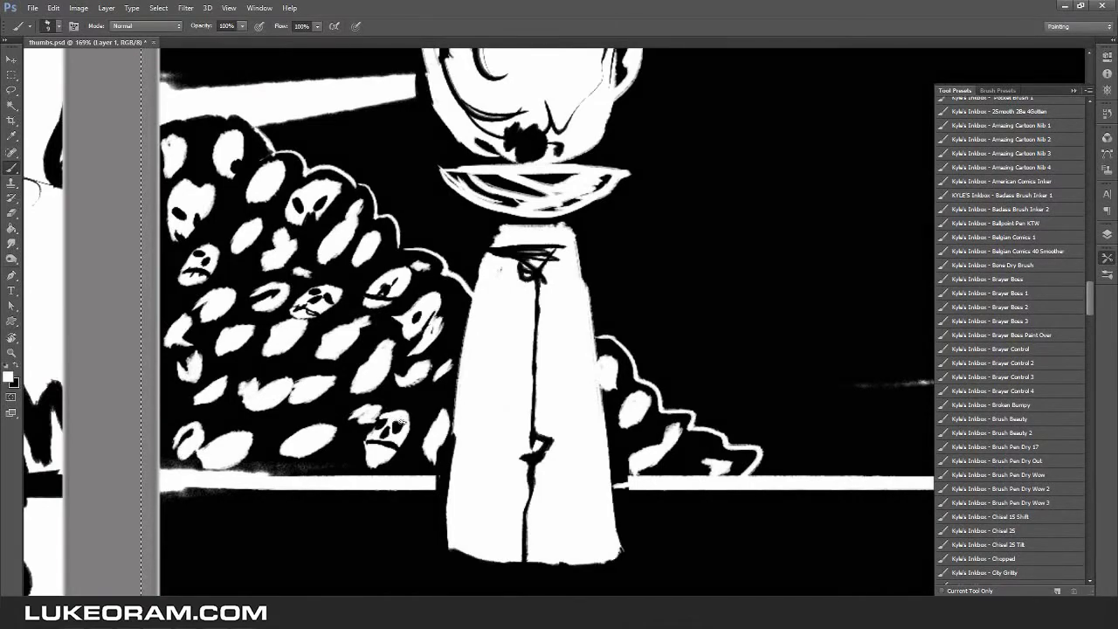
left_click_drag(612, 385, 350, 372)
key("z")
left_click_drag(664, 353, 603, 353)
left_click(603, 353)
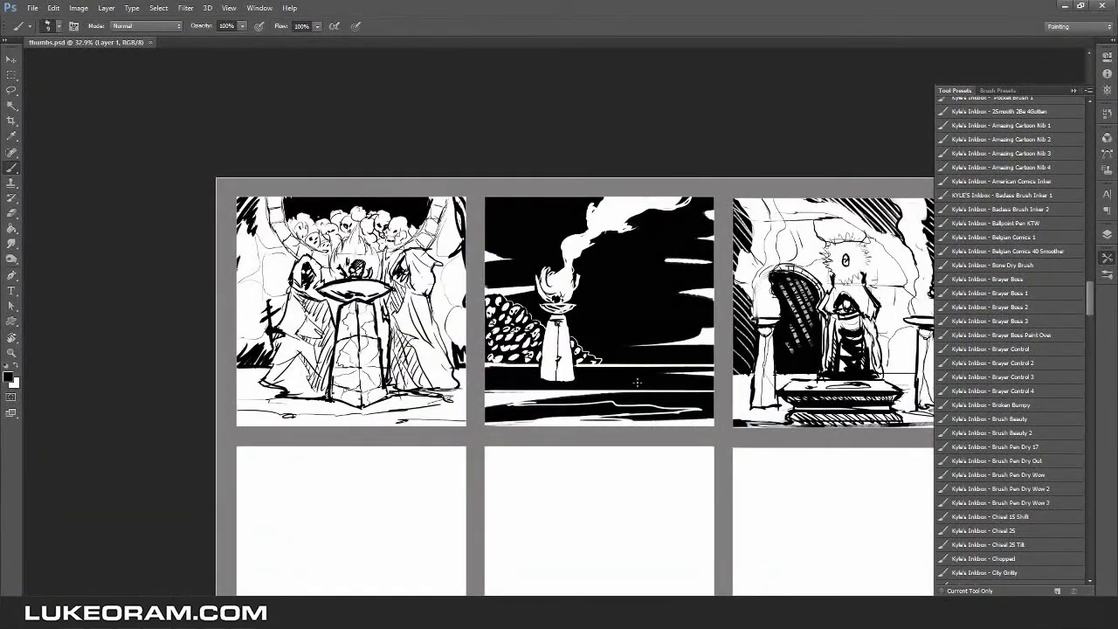
Paint a white silhouette of a hooded, robed figure with outstretched arms facing the fire bowl.
scroll(637, 382, "up", 4)
key("x")
mouse_move(445, 165)
left_mouse_down()
mouse_move(511, 183)
mouse_move(385, 188)
left_mouse_up()
mouse_move(524, 184)
left_mouse_down()
mouse_move(507, 398)
mouse_move(611, 253)
mouse_move(603, 384)
mouse_move(418, 371)
mouse_move(525, 201)
mouse_move(611, 341)
mouse_move(634, 345)
left_mouse_up()
key("x")
left_click_drag(643, 297, 568, 402)
key("x")
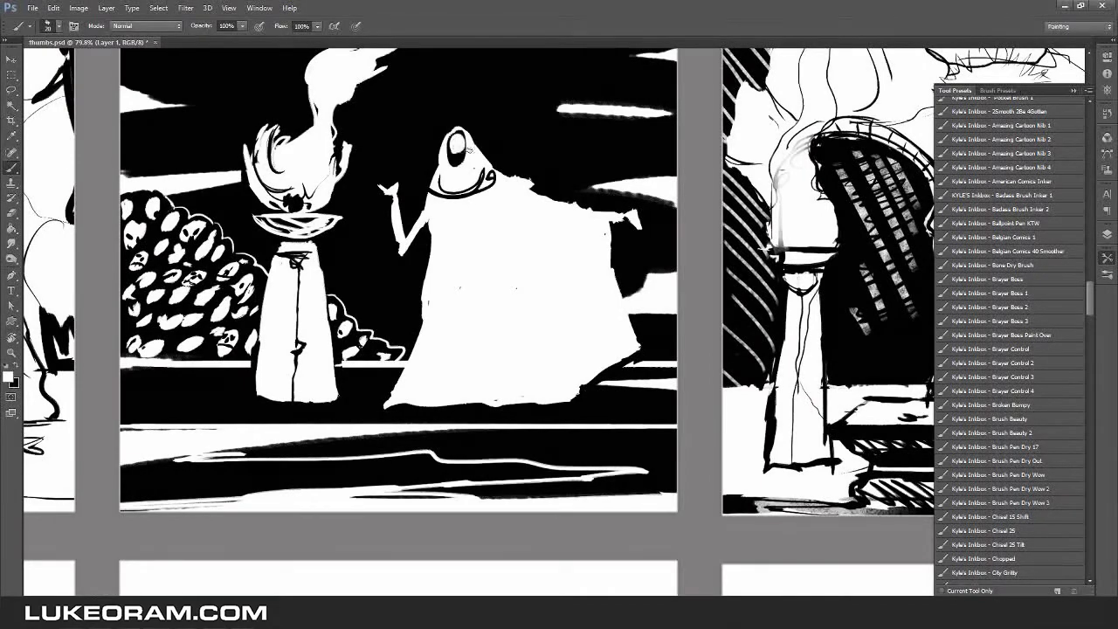
Draw the figure's skull face and long curved robe folds in black, and add thin white cloud streaks behind it.
left_click_drag(430, 210, 596, 372)
left_click_drag(443, 205, 626, 324)
left_click_drag(461, 201, 622, 289)
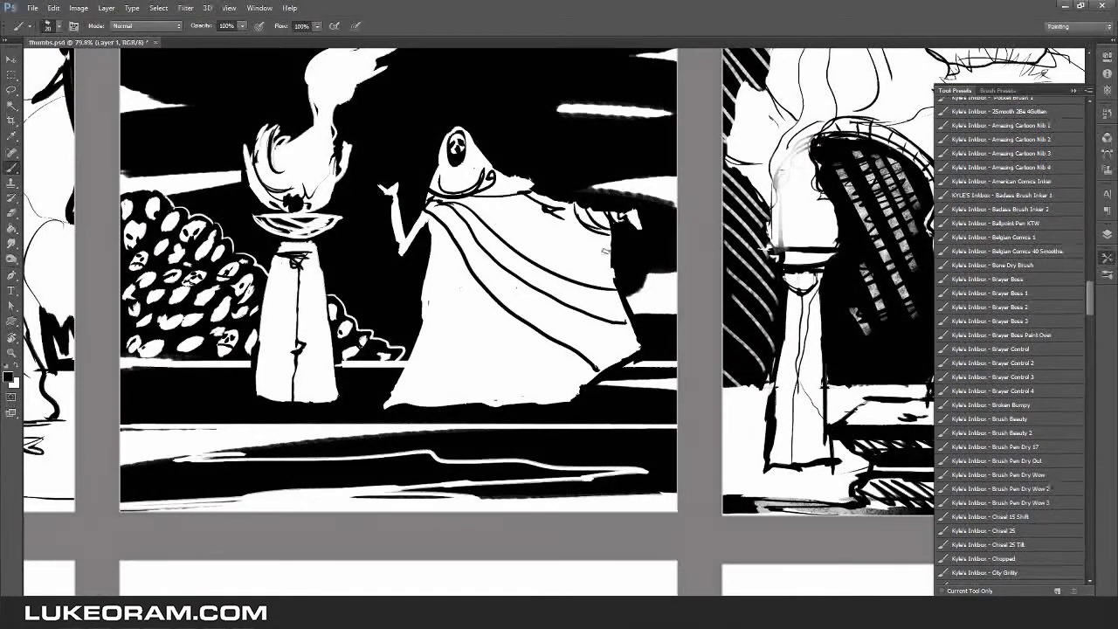
left_click_drag(524, 262, 477, 314)
left_click_drag(537, 262, 590, 323)
key("x")
left_click_drag(337, 153, 538, 162)
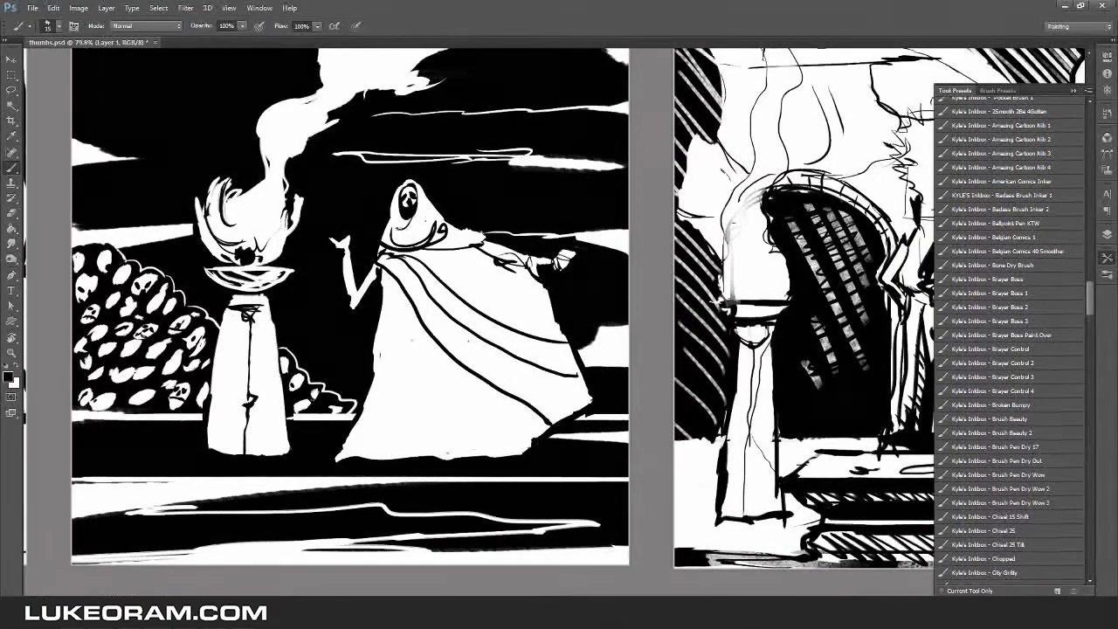
Decorate the figure's robe with black patches, hem hatching and extra folds, and paint a white crescent moon in the sky.
mouse_move(431, 442)
left_mouse_down()
mouse_move(420, 384)
mouse_move(489, 437)
mouse_move(463, 341)
mouse_move(532, 318)
left_mouse_up()
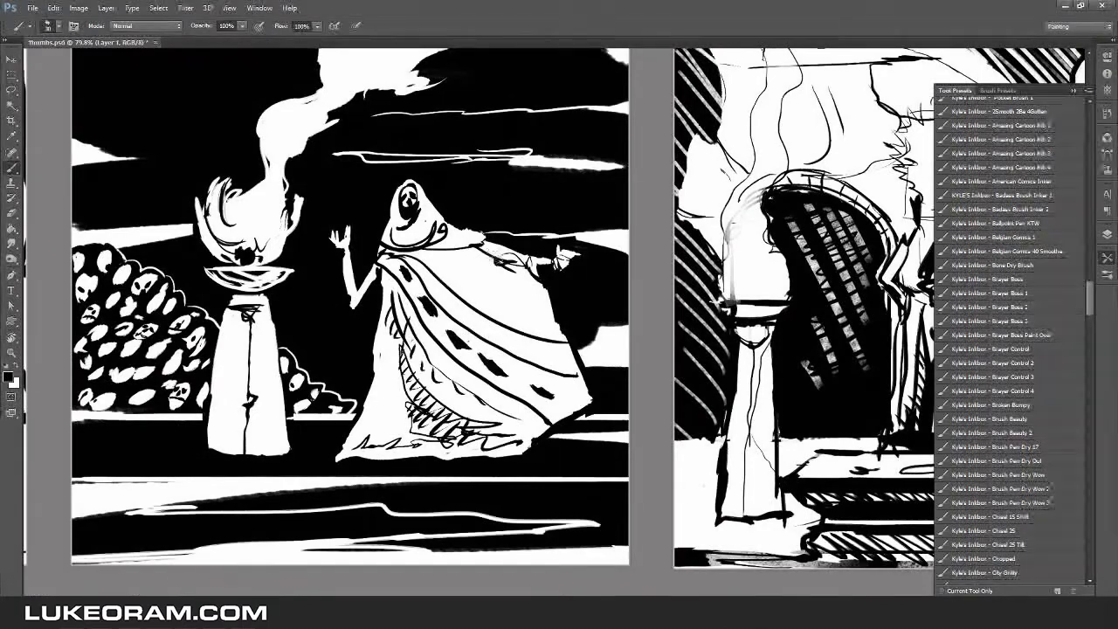
scroll(532, 318, "down", 5)
scroll(533, 318, "up", 5)
left_click_drag(472, 263, 559, 315)
left_click_drag(359, 145, 376, 208)
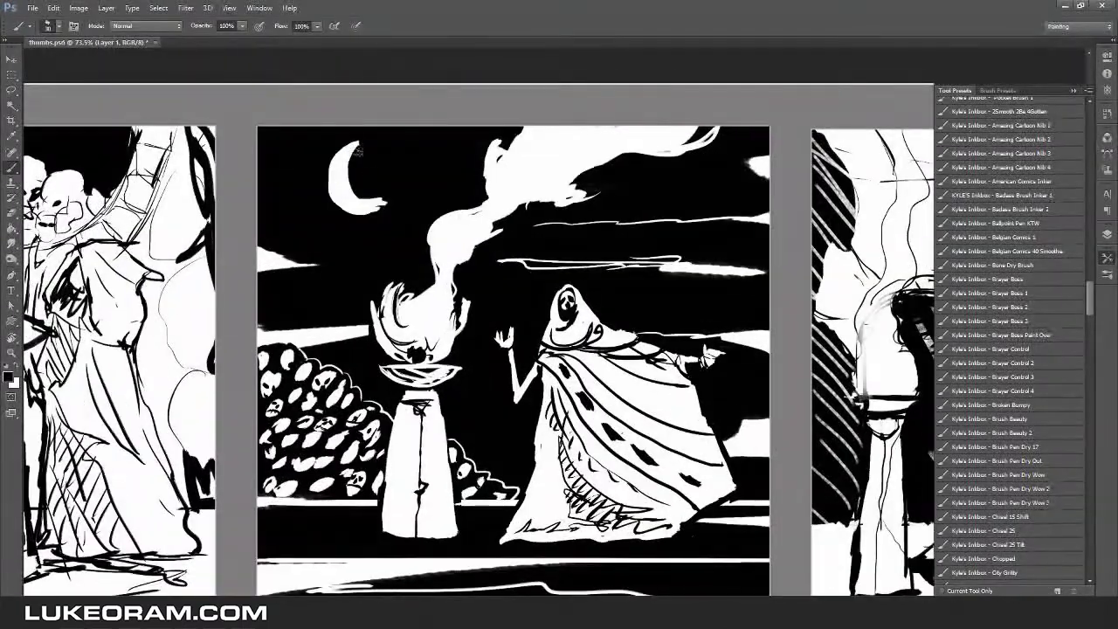
key("ctrl+0")
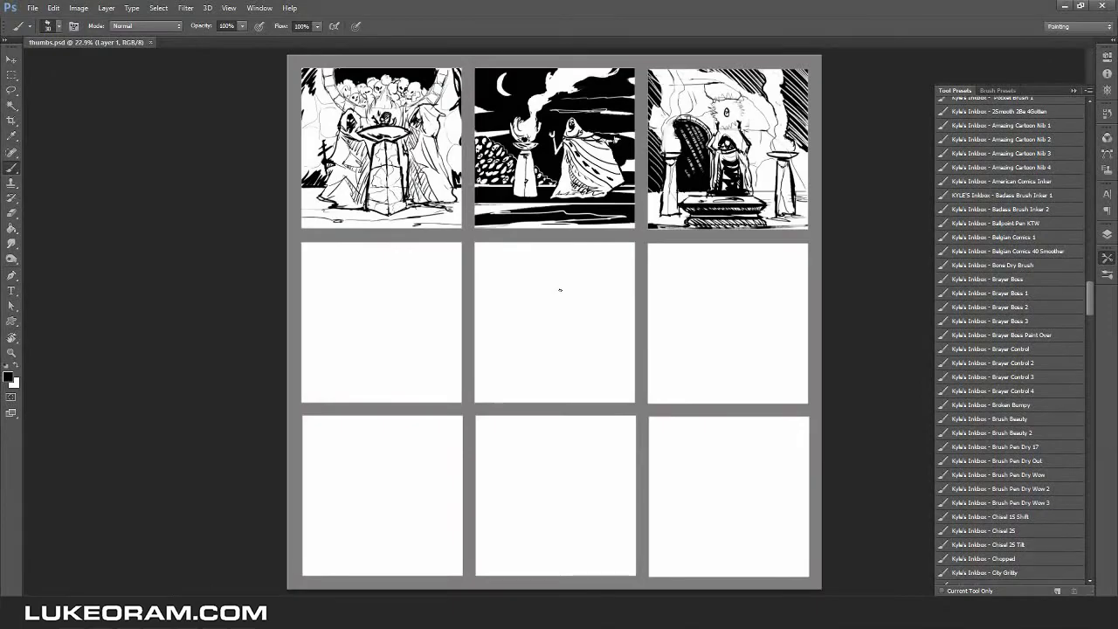
Duplicate the first thumbnail drawing into the empty frame directly below it at a reduced size.
scroll(560, 290, "up", 3)
key("ctrl+alt+t")
left_click_drag(382, 149, 382, 323)
key("Return")
Complete the ring of stone blocks above the skulls and extend the floor line to both frame edges.
scroll(406, 298, "up", 2)
key("b")
mouse_move(325, 281)
left_mouse_down()
mouse_move(539, 275)
mouse_move(340, 170)
left_mouse_up()
left_click_drag(308, 219, 559, 296)
left_click_drag(528, 166, 564, 281)
left_click_drag(384, 162, 514, 175)
scroll(559, 349, "up", 1)
scroll(560, 349, "down", 1)
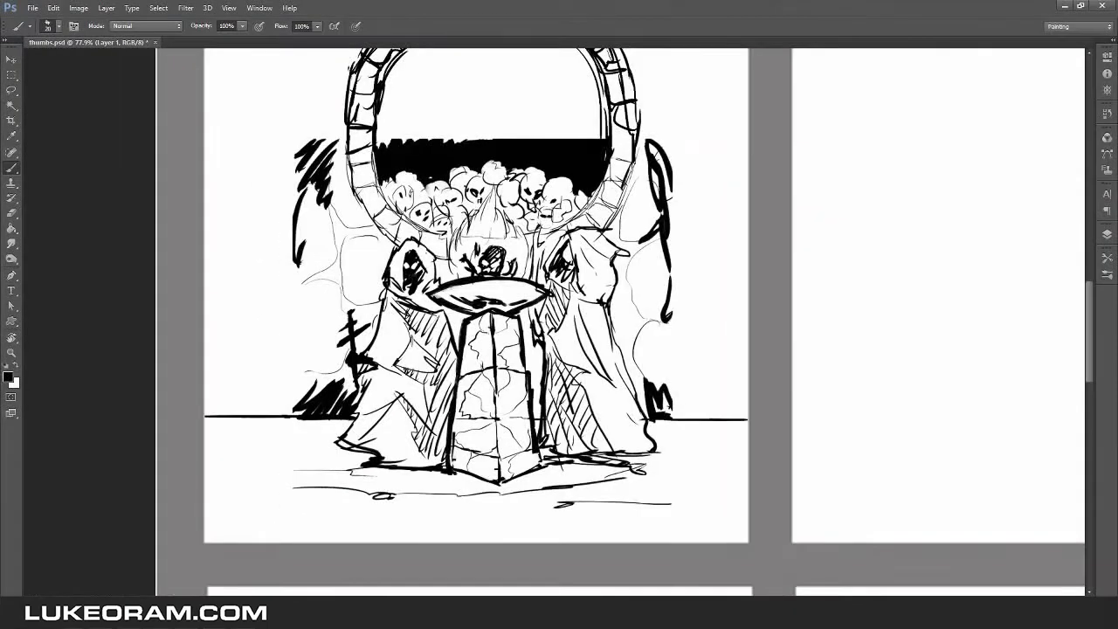
Select the copied drawing, move it down within its frame and deselect it.
key("l")
scroll(559, 349, "down", 2)
mouse_move(376, 142)
left_mouse_down()
mouse_move(572, 245)
mouse_move(376, 144)
left_mouse_up()
key("ctrl+t")
left_click_drag(376, 332, 376, 350)
key("Return")
key("ctrl+d")
key("b")
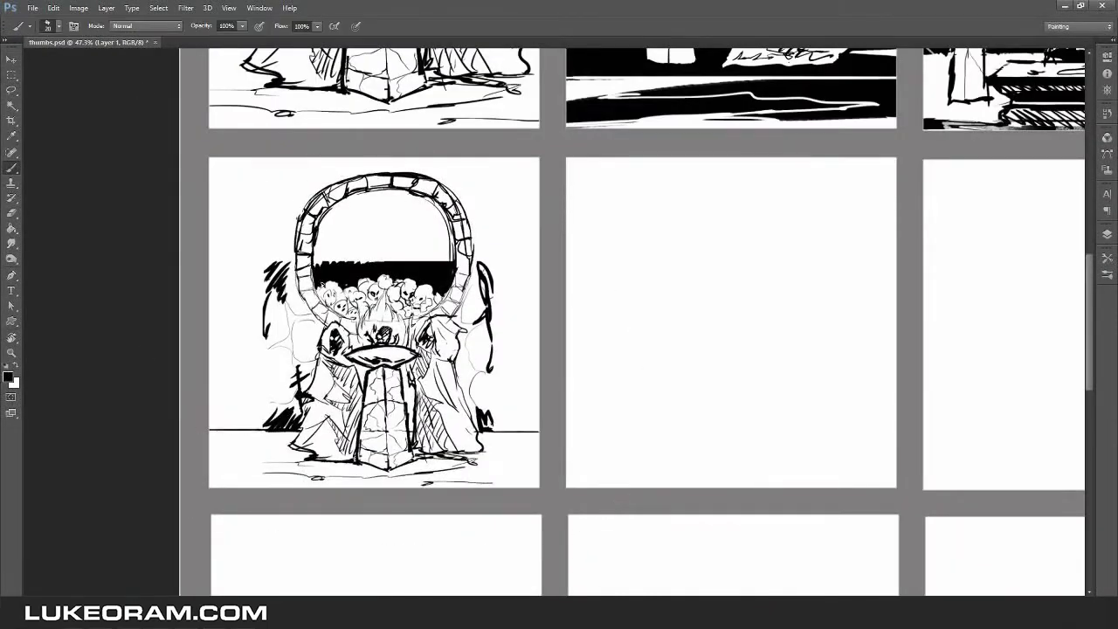
Draw tall angular pillars with heavy base lines at both sides of the copied drawing.
left_click_drag(253, 431, 210, 234)
left_click_drag(210, 437, 260, 432)
left_click_drag(531, 212, 502, 437)
key("e")
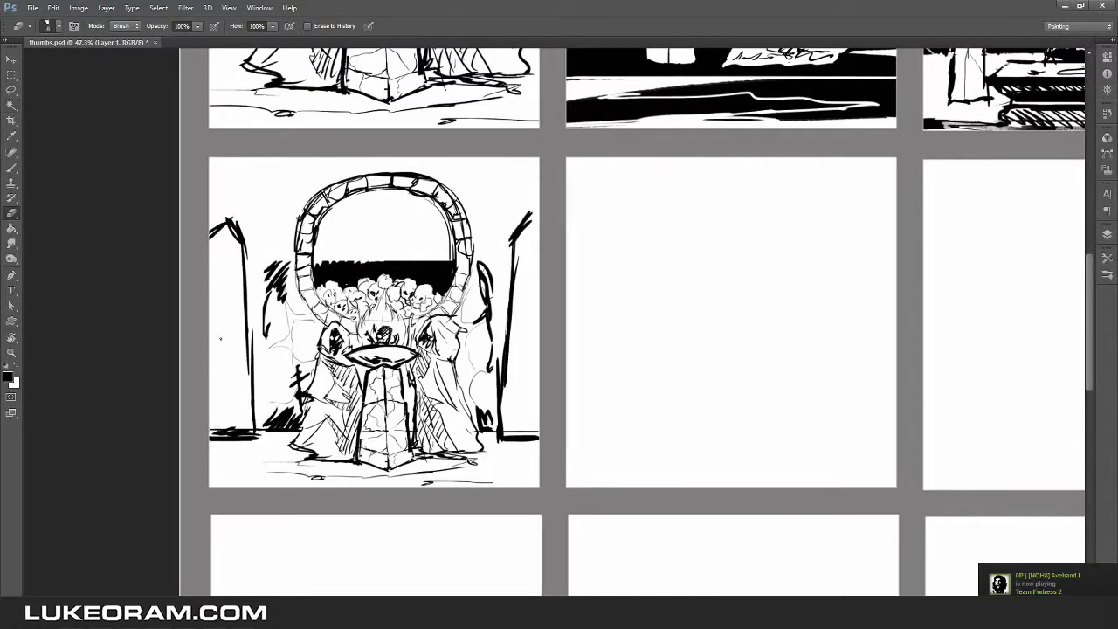
key("b")
Draw rock contours around the arch, hatch the frame's upper corners dark and add ink lines across the floor.
left_click_drag(286, 229, 253, 305)
left_click_drag(262, 158, 210, 222)
left_click_drag(515, 162, 476, 262)
left_click_drag(210, 188, 280, 289)
left_click_drag(516, 241, 463, 331)
mouse_move(485, 159)
left_mouse_down()
mouse_move(517, 173)
mouse_move(289, 420)
left_mouse_up()
left_click_drag(223, 472, 533, 464)
Erase along the upper edge of the black fill inside the stone arch.
scroll(367, 262, "up", 2)
key("e")
left_click_drag(297, 253, 457, 267)
key("b")
scroll(422, 271, "down", 2)
Check the skull-lined crypt reference photo in Photos and reshape the stone arch to a point.
key("alt+Tab")
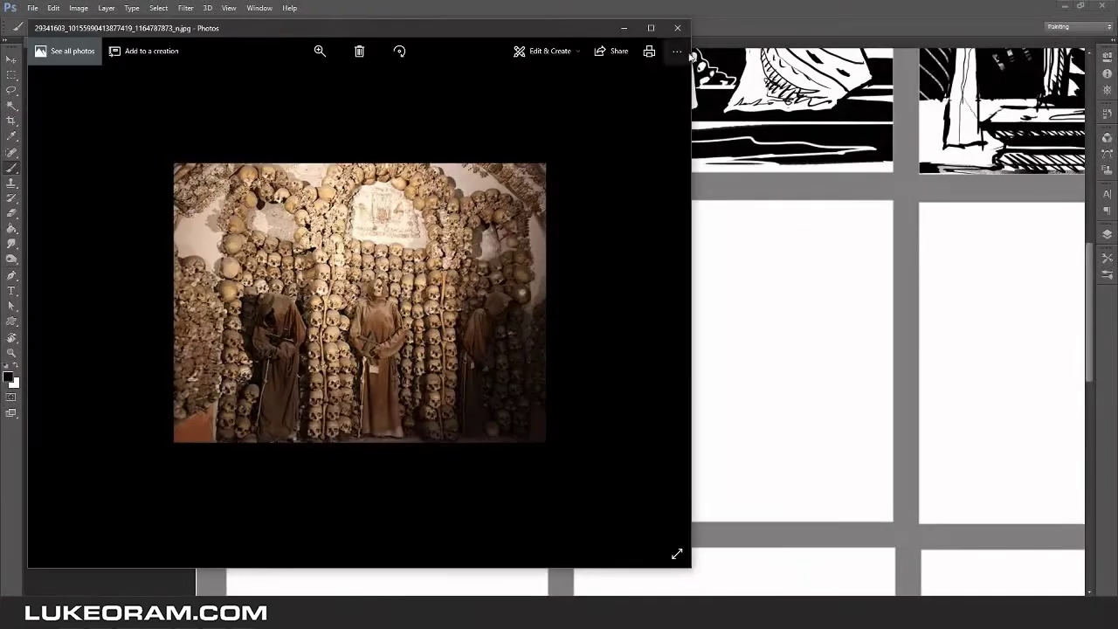
key("alt+Tab")
key("alt+Tab")
key("alt+Tab")
scroll(381, 297, "up", 2)
left_click_drag(313, 297, 399, 192)
scroll(408, 181, "up", 2)
left_click_drag(297, 341, 371, 288)
mouse_move(437, 358)
left_mouse_down()
mouse_move(533, 266)
mouse_move(612, 358)
left_mouse_up()
Ink the inner sides of the arch and refine the jagged shapes along the black fill's upper edge.
scroll(572, 272, "down", 1)
key("ctrl+1")
key("b")
mouse_move(301, 236)
left_mouse_down()
mouse_move(550, 288)
mouse_move(490, 307)
left_mouse_up()
key("z")
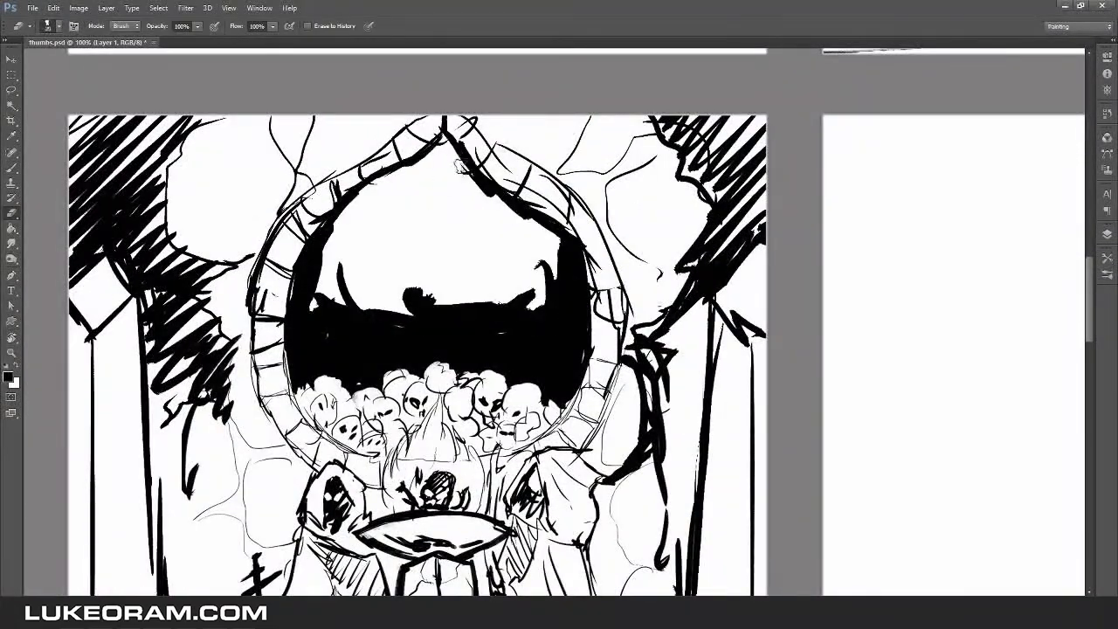
Draw straight horizontal lines across the arch opening above the black fill.
key("ctrl+minus")
key("ctrl+minus")
key("ctrl+minus")
key("ctrl+minus")
key("ctrl+1")
key("b")
left_click_drag(367, 314, 581, 319)
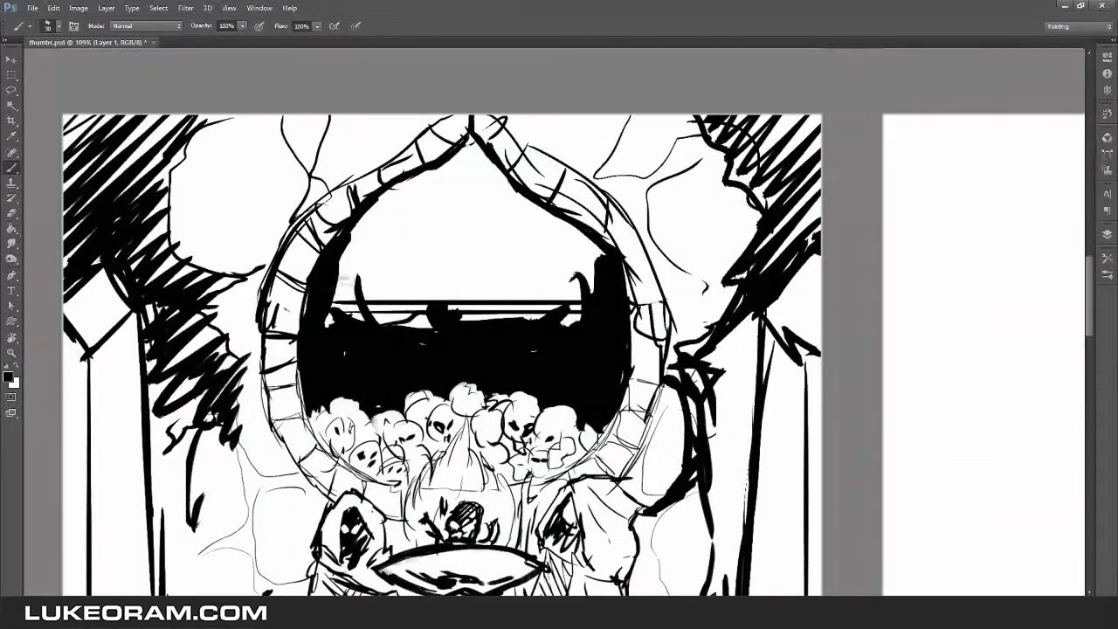
Draw swirling curved strokes inside the upper arch opening and scrape light dry-brush strokes into the black fill.
left_click_drag(336, 267, 577, 293)
left_click_drag(524, 349, 566, 397)
left_click_drag(415, 297, 555, 240)
left_click_drag(437, 315, 559, 319)
mouse_move(407, 323)
left_mouse_down()
mouse_move(585, 336)
mouse_move(384, 349)
left_mouse_up()
key("b")
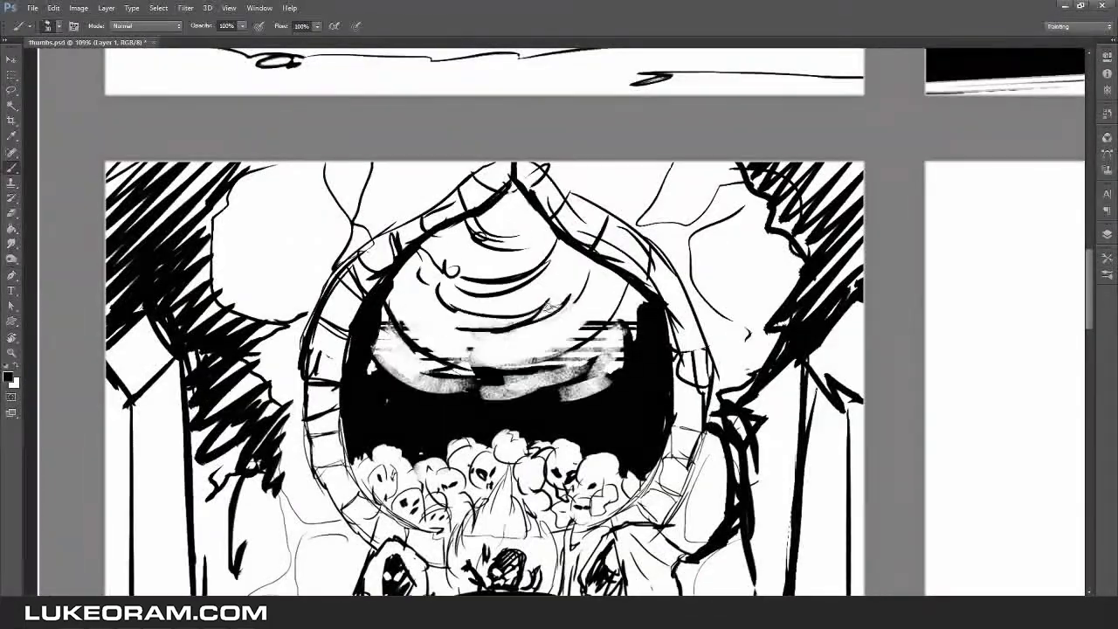
left_click_drag(454, 323, 568, 362)
key("ctrl+minus")
key("ctrl+minus")
key("z")
key("ctrl+minus")
key("ctrl+plus")
key("ctrl+plus")
key("ctrl+plus")
key("b")
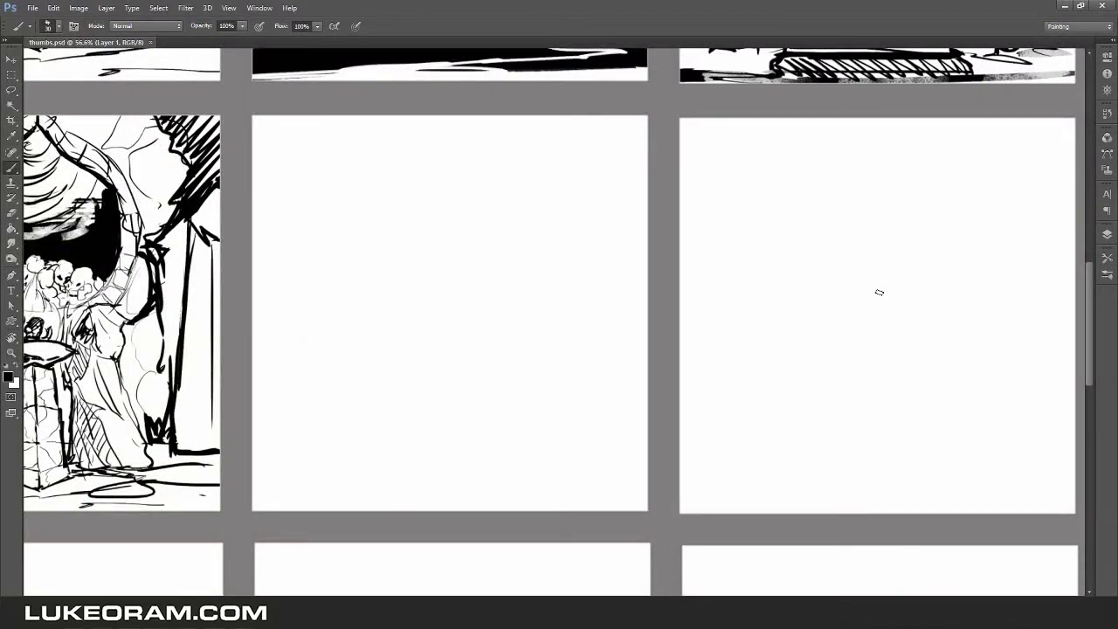
scroll(879, 292, "down", 5)
scroll(554, 376, "up", 5)
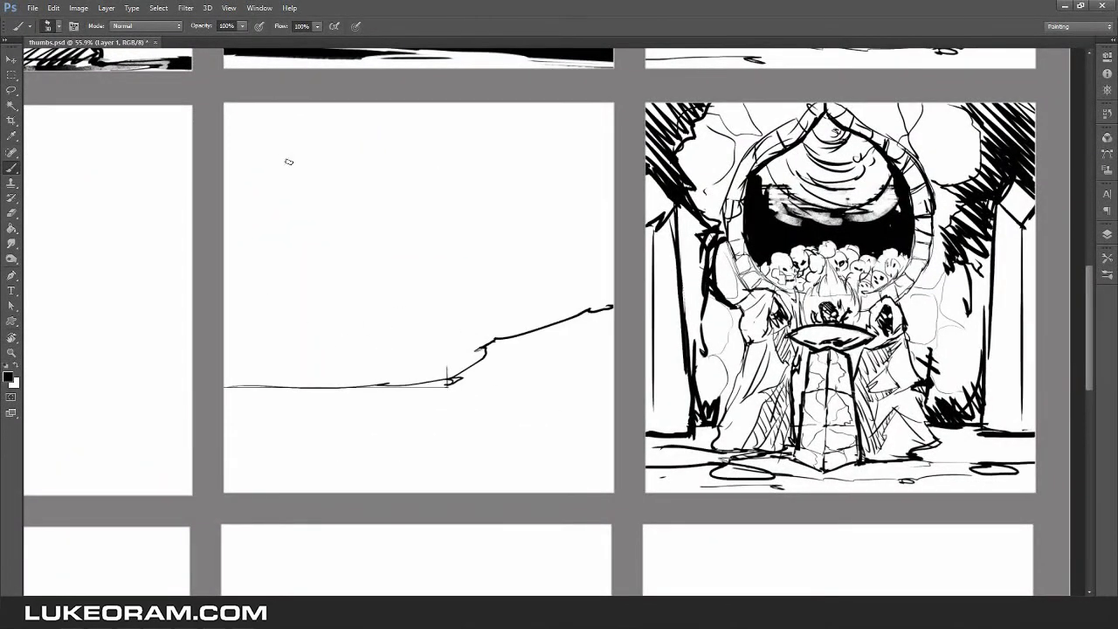
scroll(568, 349, "up", 1)
key("ctrl+z")
Fill the blank centre frame with straight perspective guide lines radiating from one vanishing point.
scroll(582, 349, "down", 1)
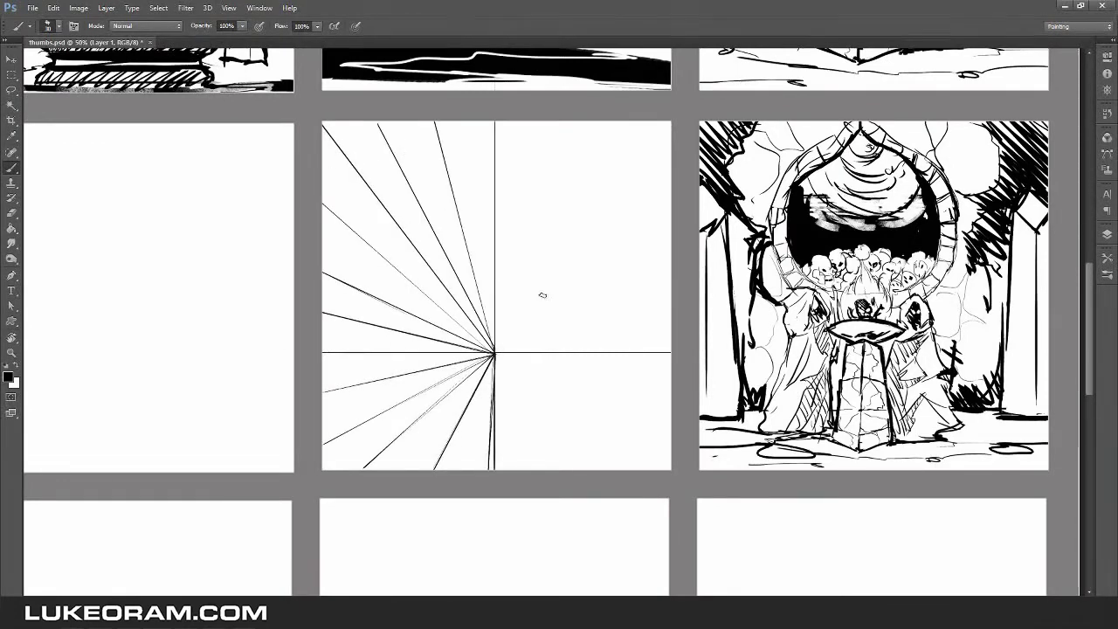
left_click(53, 8)
key("z")
left_click(553, 358)
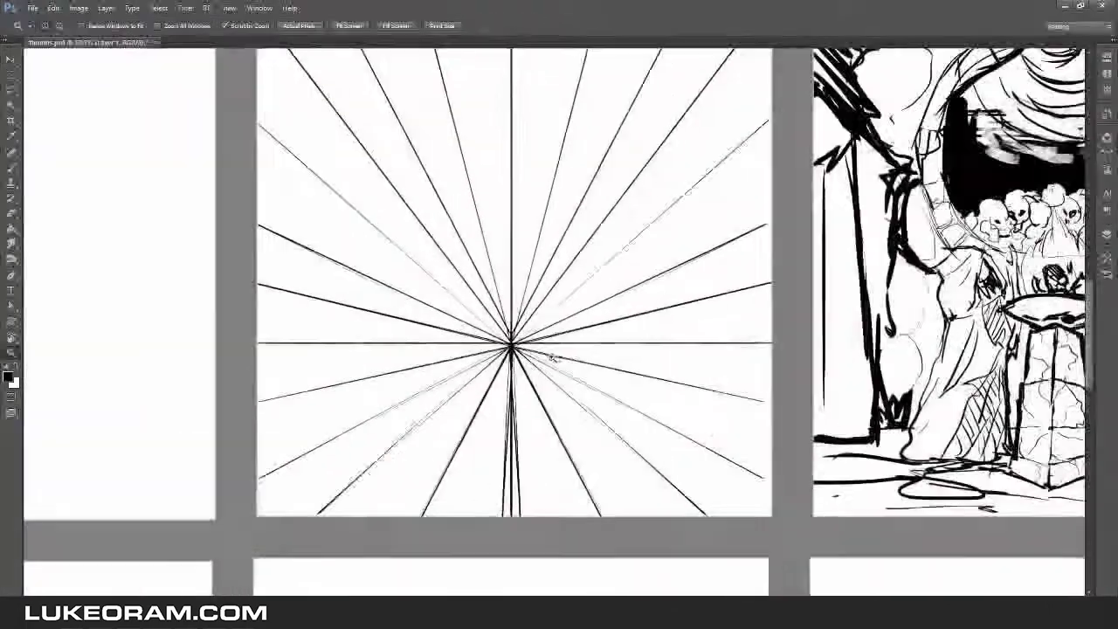
Fade the radiating guide lines with a large eraser at 54% opacity.
key("b")
scroll(552, 358, "down", 2)
scroll(612, 359, "down", 3)
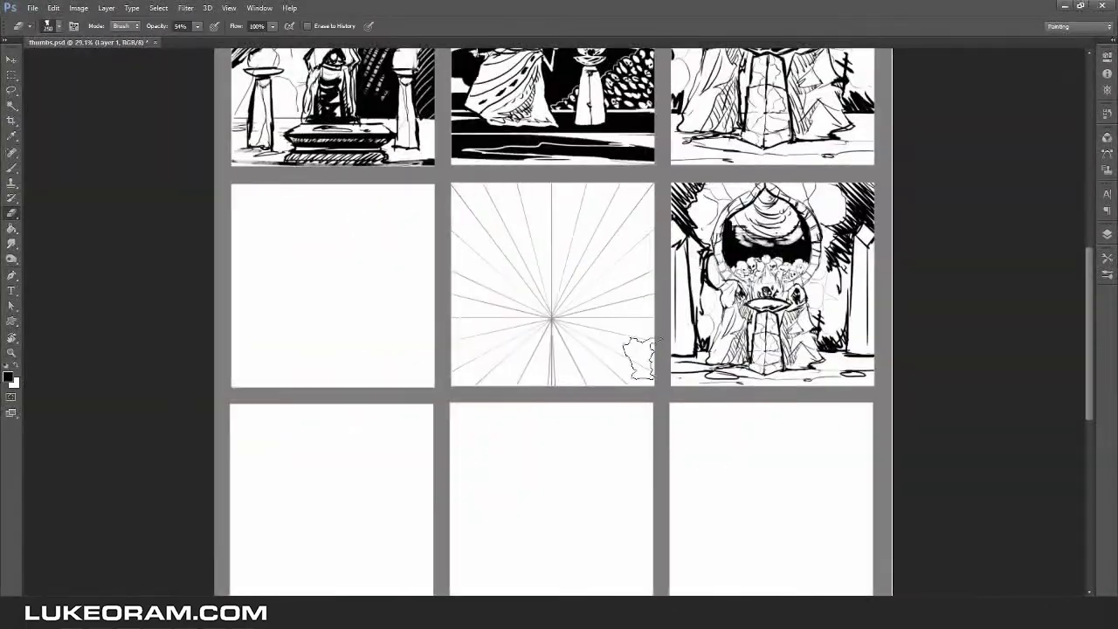
Sketch three pairs of receding columns along the guide lines and join each pair with a curved ceiling arch.
scroll(467, 317, "up", 3)
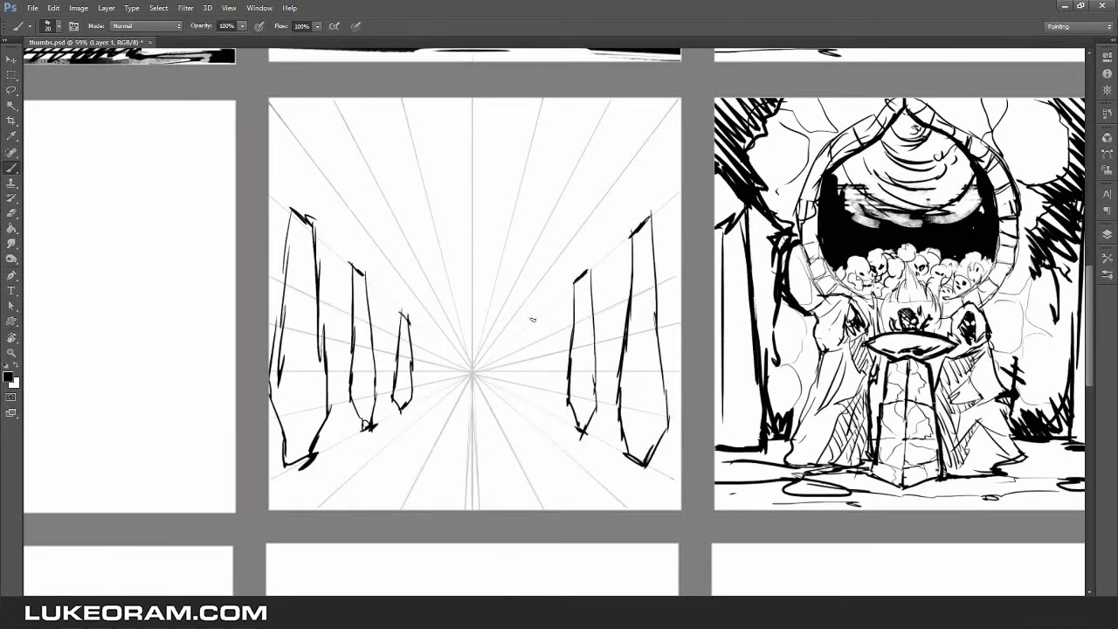
scroll(524, 319, "up", 1)
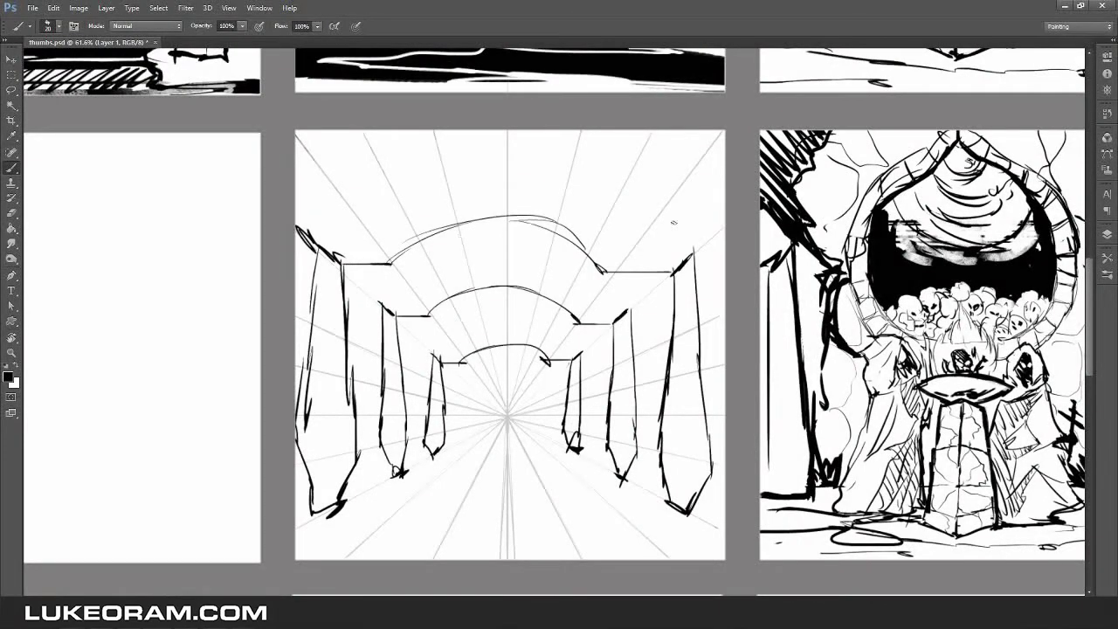
scroll(502, 155, "down", 1)
Hatch black strokes above a wide front vault curve and clean up the lines inside the vault.
mouse_move(332, 112)
left_mouse_down()
mouse_move(375, 143)
mouse_move(496, 115)
mouse_move(712, 188)
left_mouse_up()
key("e")
mouse_move(606, 166)
left_mouse_down()
mouse_move(609, 140)
mouse_move(559, 175)
left_mouse_up()
key("b")
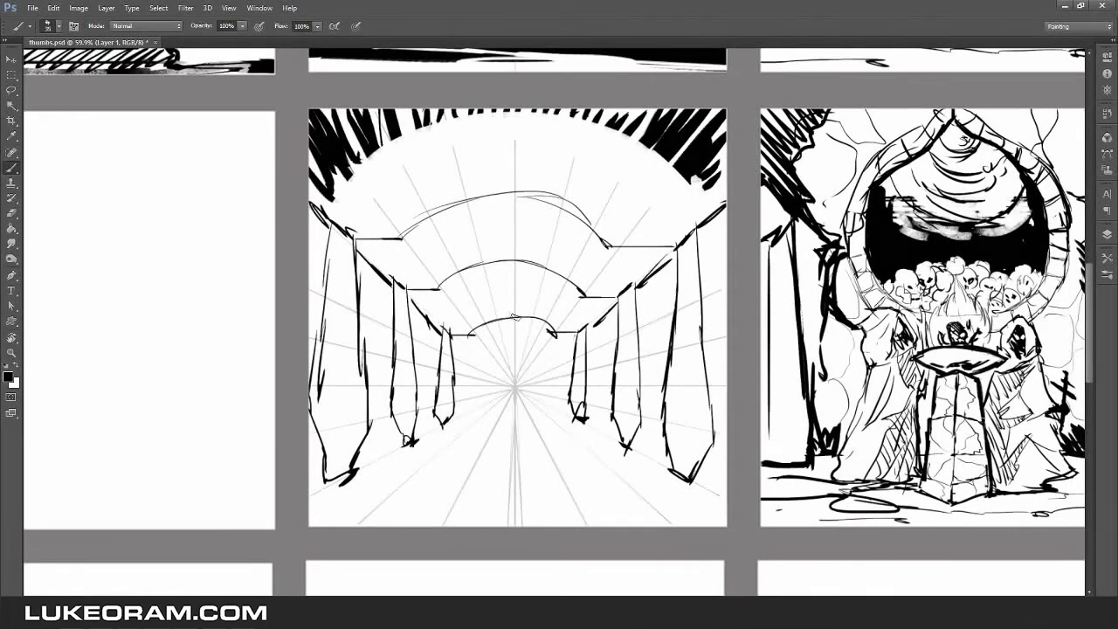
Hatch the walls between the columns and draw the hall's far wall with its floor line.
mouse_move(319, 262)
left_mouse_down()
mouse_move(656, 297)
mouse_move(423, 328)
mouse_move(494, 385)
left_mouse_up()
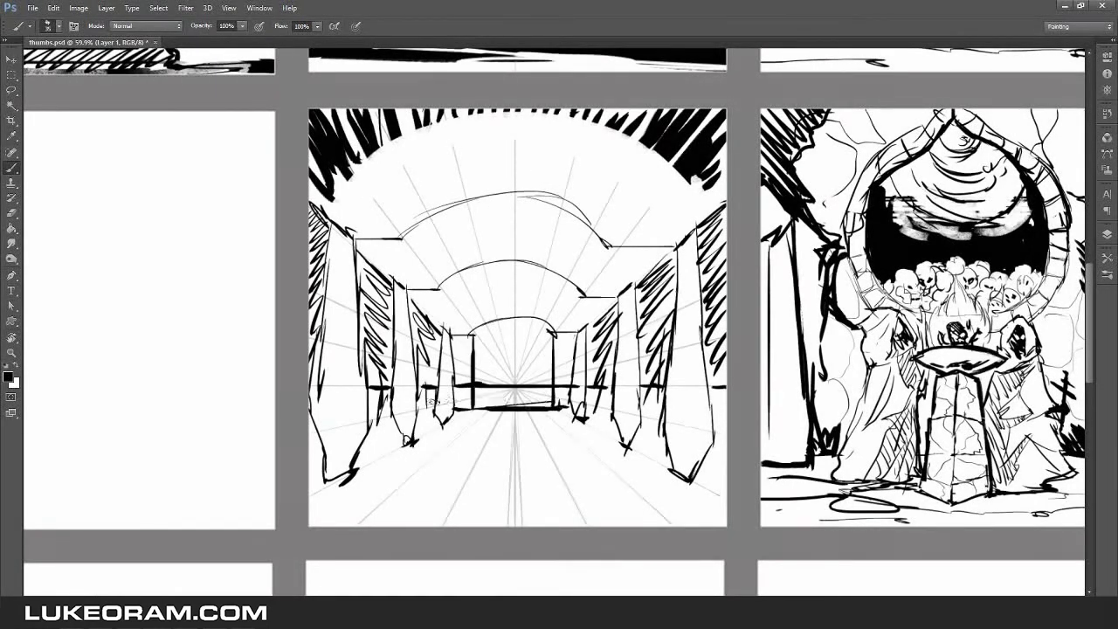
left_click_drag(566, 406, 414, 409)
key("e")
key("b")
Thicken the outlines of the three ceiling arches with heavier ink strokes.
mouse_move(332, 194)
left_mouse_down()
mouse_move(410, 130)
mouse_move(703, 192)
left_mouse_up()
mouse_move(350, 238)
left_mouse_down()
mouse_move(559, 194)
mouse_move(622, 253)
left_mouse_up()
left_click_drag(403, 293, 611, 295)
Draw a tapered pedestal topped with a fire bowl in the middle of the columned hall.
scroll(528, 283, "up", 1)
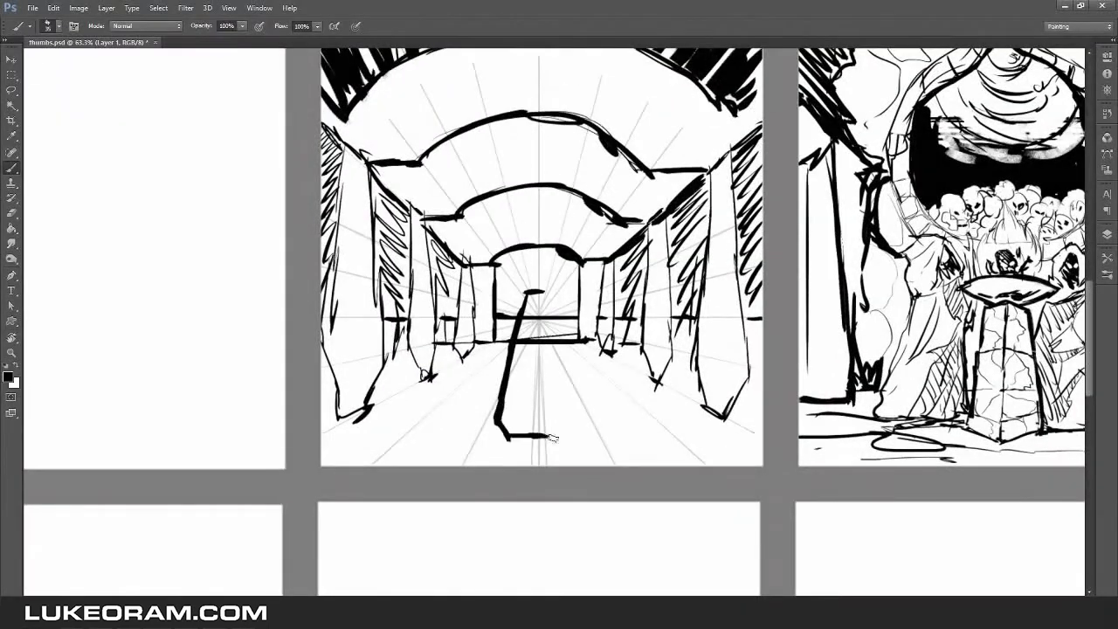
key("e")
mouse_move(535, 290)
left_mouse_down()
mouse_move(555, 349)
mouse_move(526, 311)
left_mouse_up()
key("b")
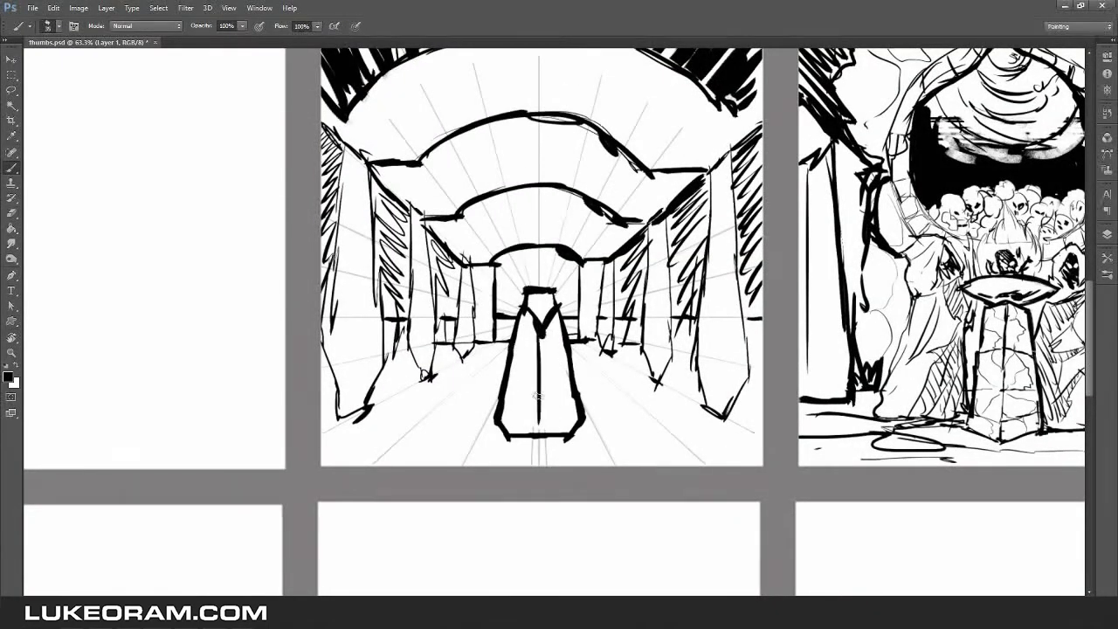
left_click_drag(553, 274, 539, 277)
Fade the farthest arch behind the fire bowl with the eraser and check the whole thumbnail sheet.
key("e")
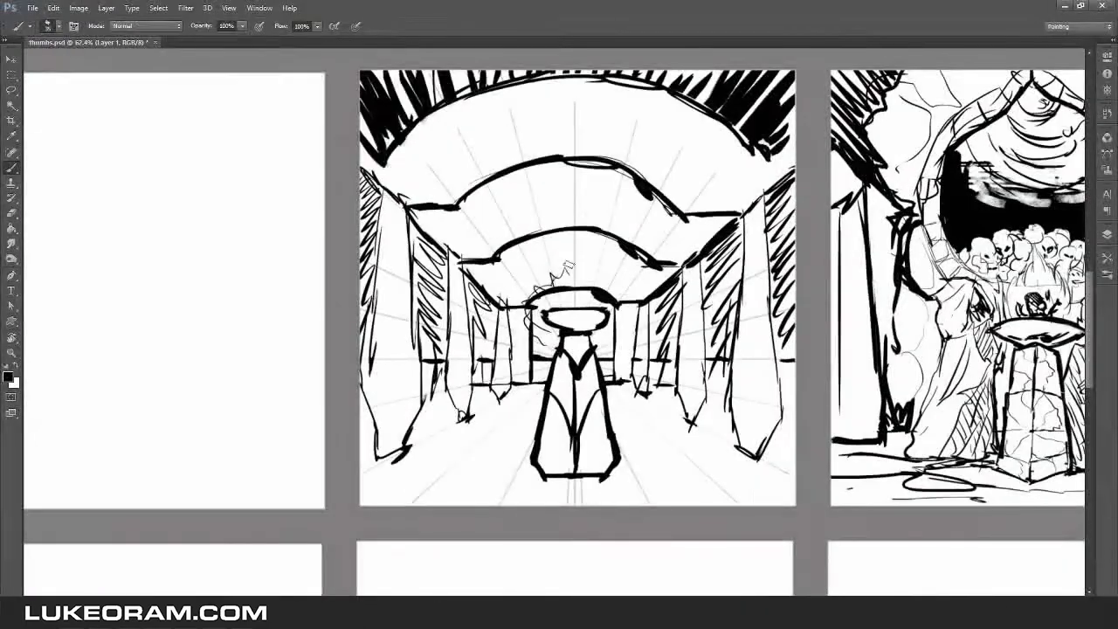
left_click_drag(533, 293, 620, 297)
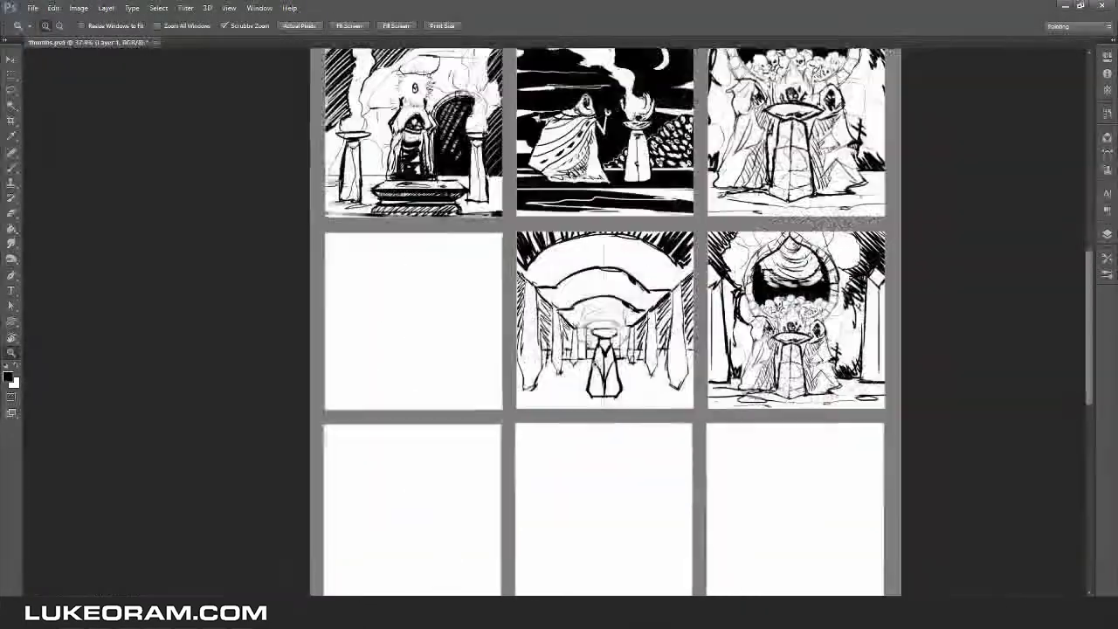
key("ctrl+0")
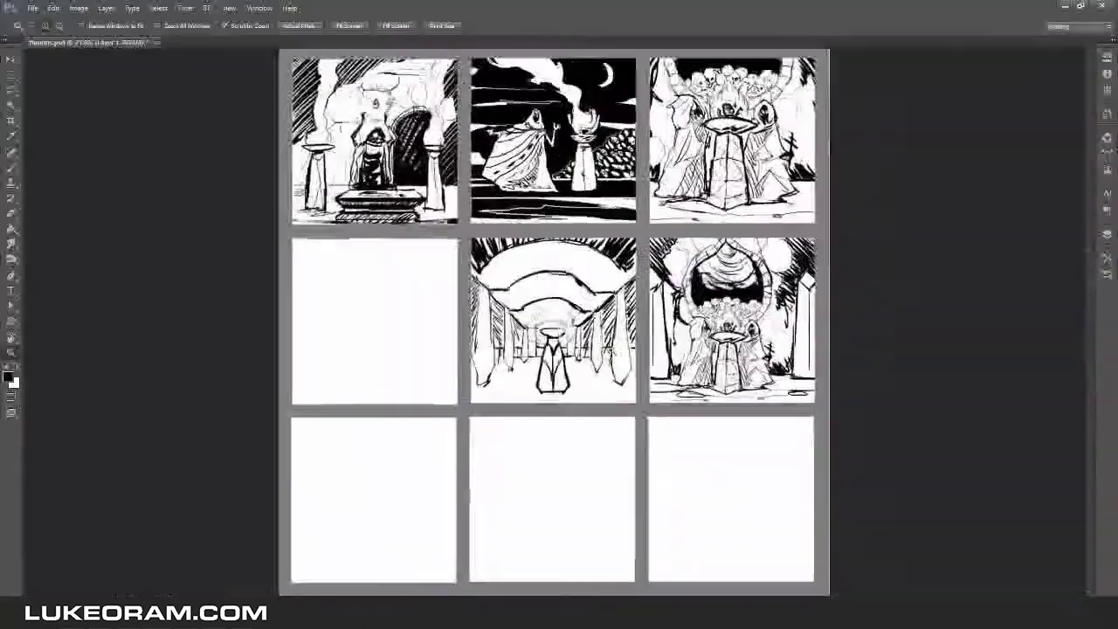
key("ctrl+equal")
Ink converging floor tile lines on both sides of the pedestal and darken the fire bowl's rim.
key("b")
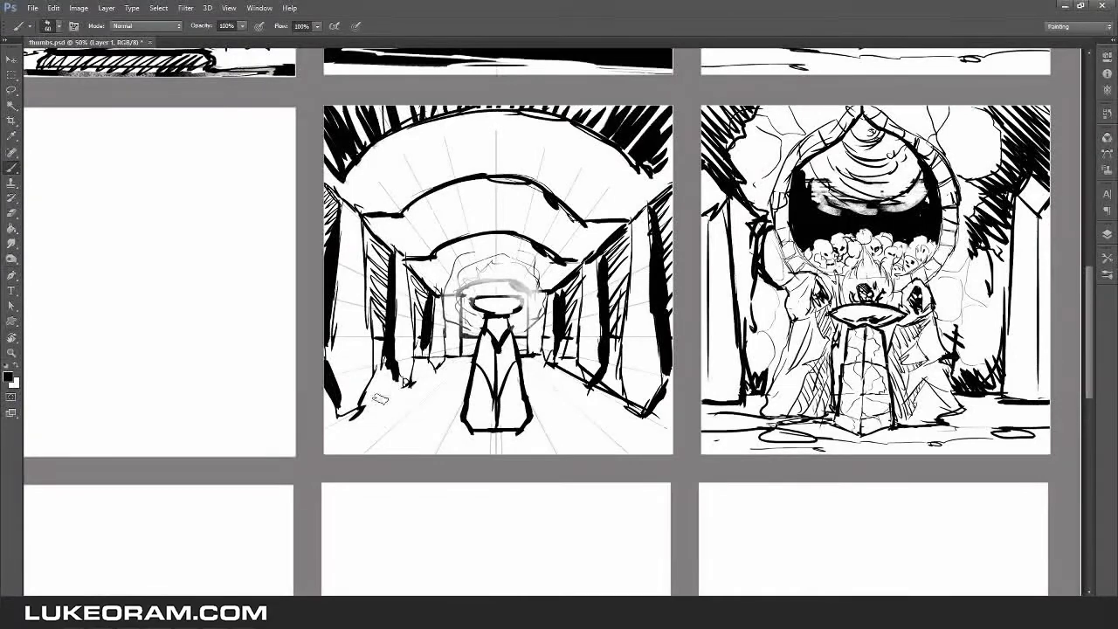
left_click_drag(458, 372, 344, 453)
left_click_drag(559, 395, 623, 453)
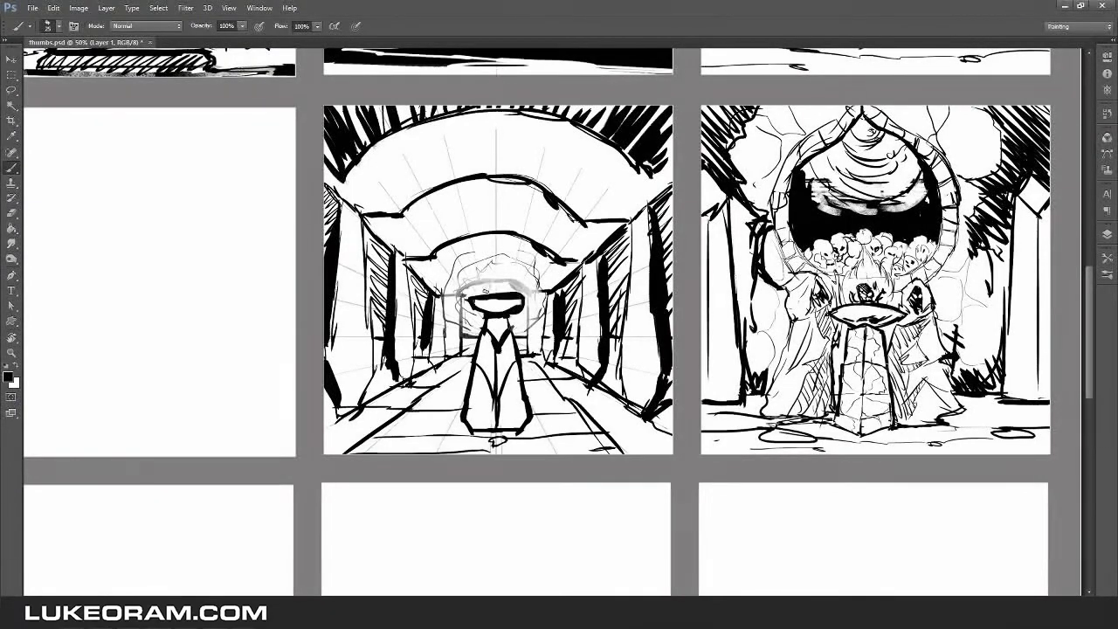
key("ctrl+minus")
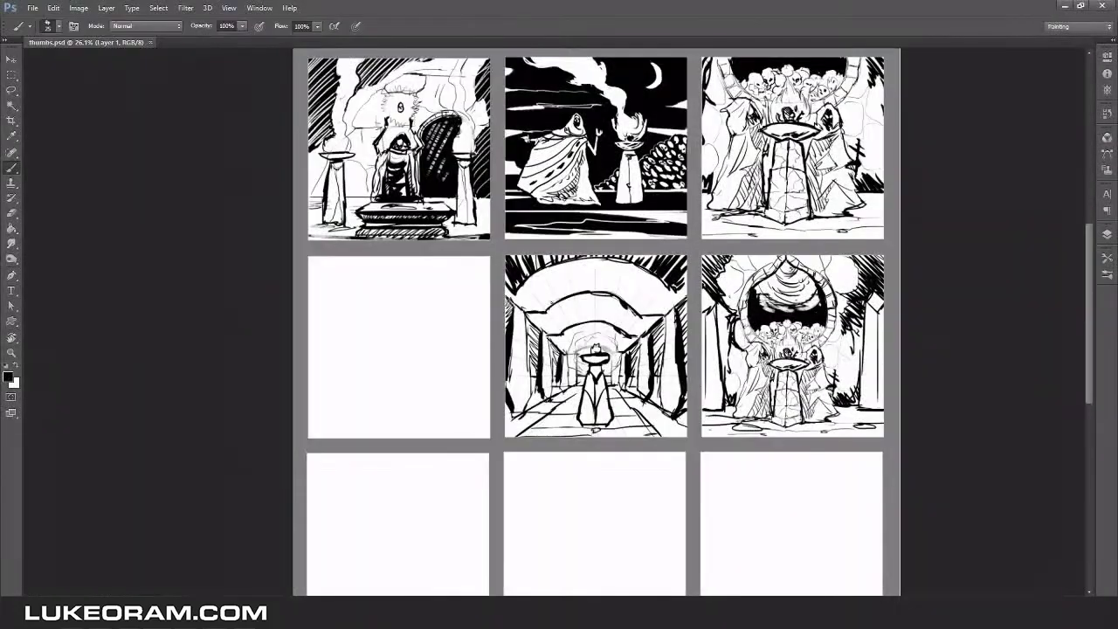
Sketch a hill with a winding path and skulls piled along its base in the blank frame beside the columned hall.
scroll(604, 357, "up", 3)
key("alt+Tab")
key("alt+Tab")
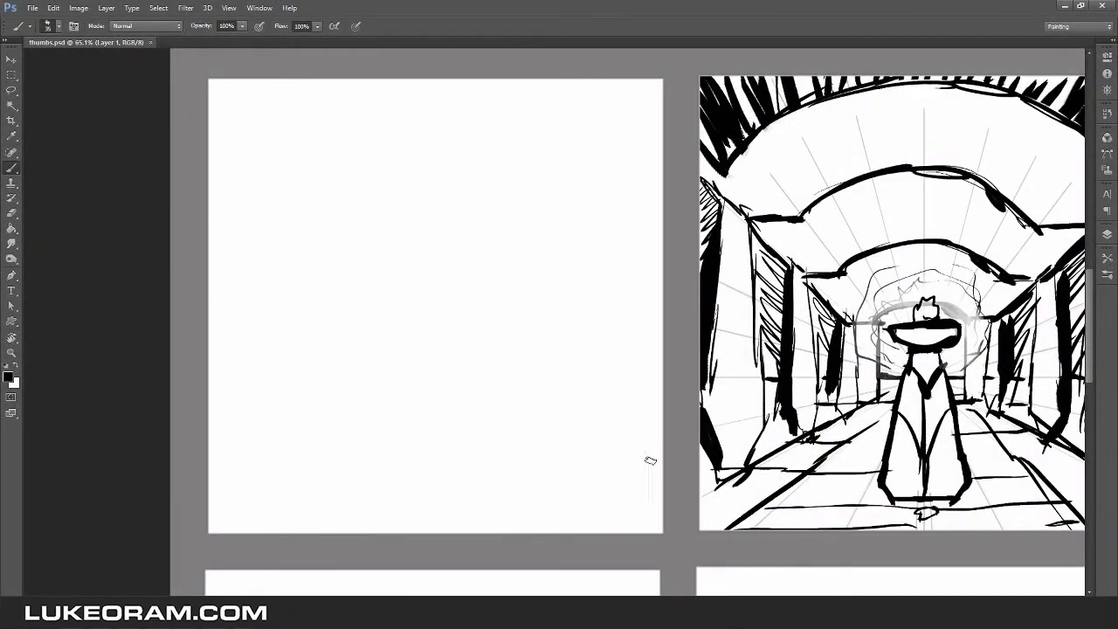
mouse_move(219, 472)
left_mouse_down()
mouse_move(375, 318)
mouse_move(557, 476)
left_mouse_up()
mouse_move(401, 267)
left_mouse_down()
mouse_move(275, 398)
mouse_move(507, 450)
left_mouse_up()
key("e")
mouse_move(502, 455)
left_mouse_down()
mouse_move(336, 501)
mouse_move(471, 469)
left_mouse_up()
key("b")
left_click_drag(395, 524, 439, 488)
mouse_move(550, 470)
left_mouse_down()
mouse_move(634, 487)
mouse_move(638, 479)
left_mouse_up()
scroll(515, 400, "down", 1)
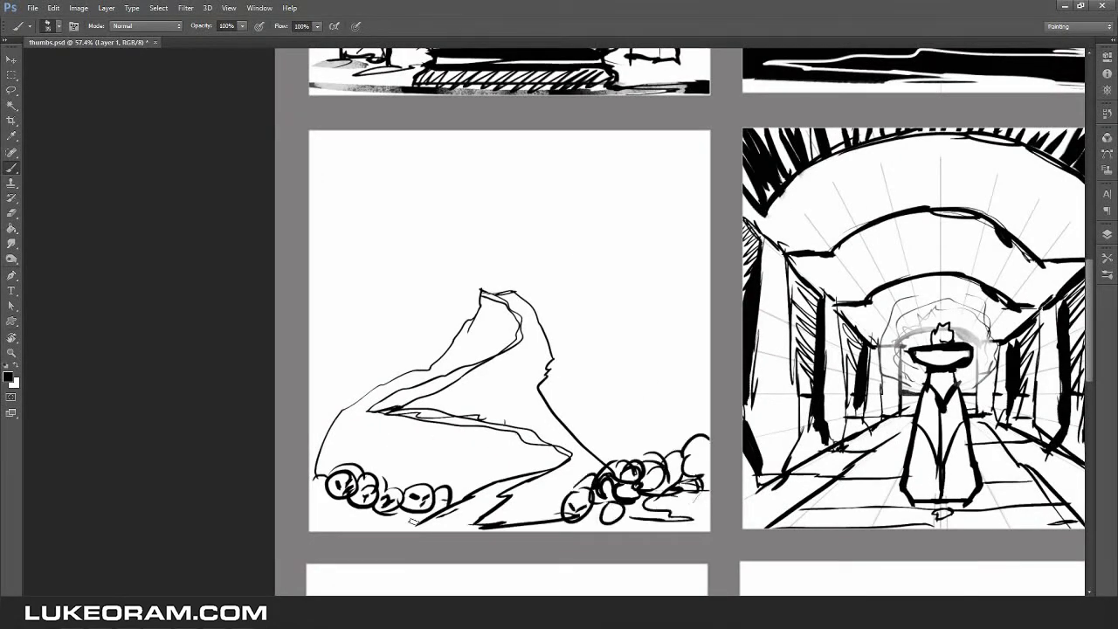
Erase the hill's peak, draw a flat summit and start a pedestal on top.
key("e")
left_click_drag(525, 335, 485, 296)
key("b")
left_click_drag(461, 328, 549, 328)
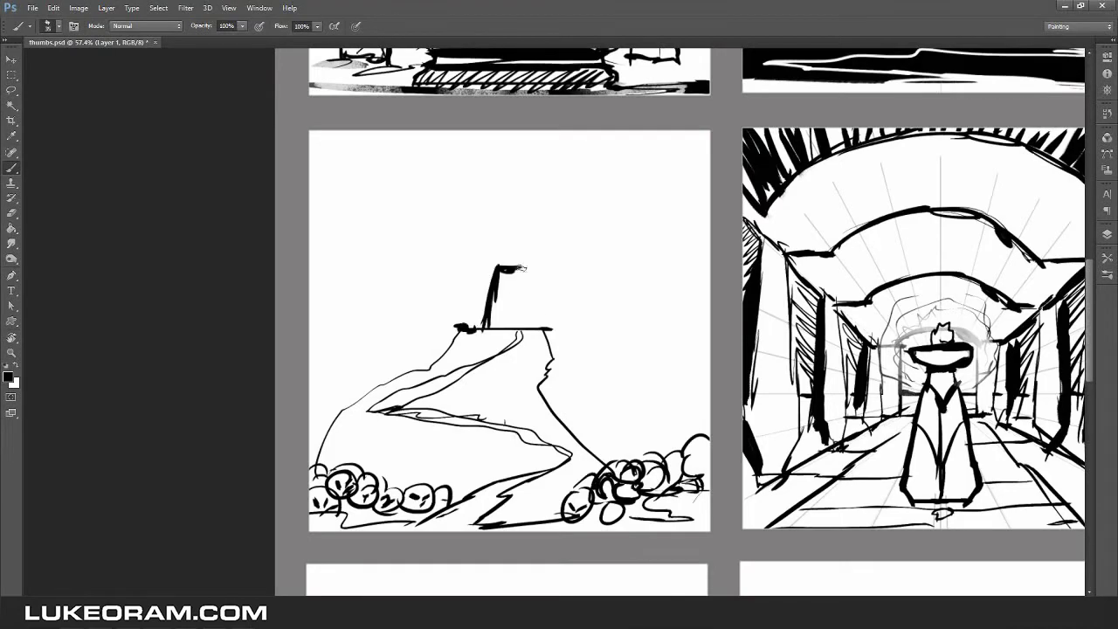
left_click_drag(498, 268, 543, 325)
Ink the path and cliff edge below the summit, and add a bowl to the pedestal.
left_click_drag(547, 332, 559, 433)
key("e")
key("b")
left_click_drag(523, 332, 384, 409)
left_click_drag(526, 251, 480, 254)
key("e")
left_click_drag(545, 302, 545, 393)
key("b")
left_click_drag(550, 337, 555, 428)
Hatch the cliff below the summit and add stone pillars beside the hill and flames above the bowl.
left_click_drag(476, 389, 551, 411)
left_click_drag(340, 414, 352, 426)
left_click_drag(502, 260, 512, 236)
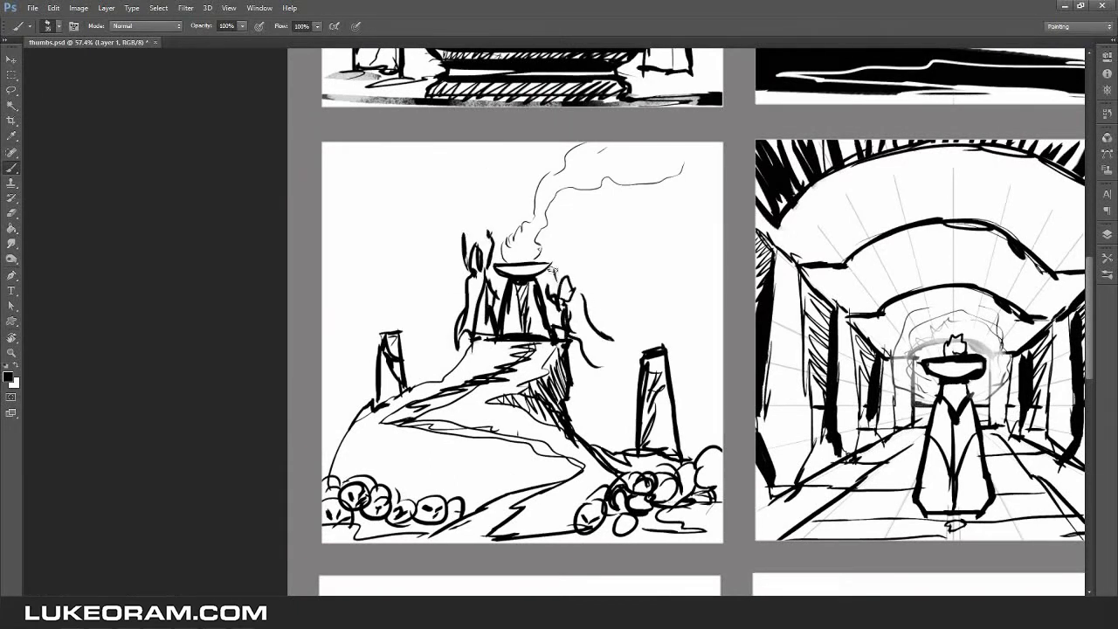
Clear a patch of the hill's upper path and draw a hooded robed figure there.
key("e")
mouse_move(426, 375)
left_mouse_down()
mouse_move(421, 430)
mouse_move(432, 437)
left_mouse_up()
key("b")
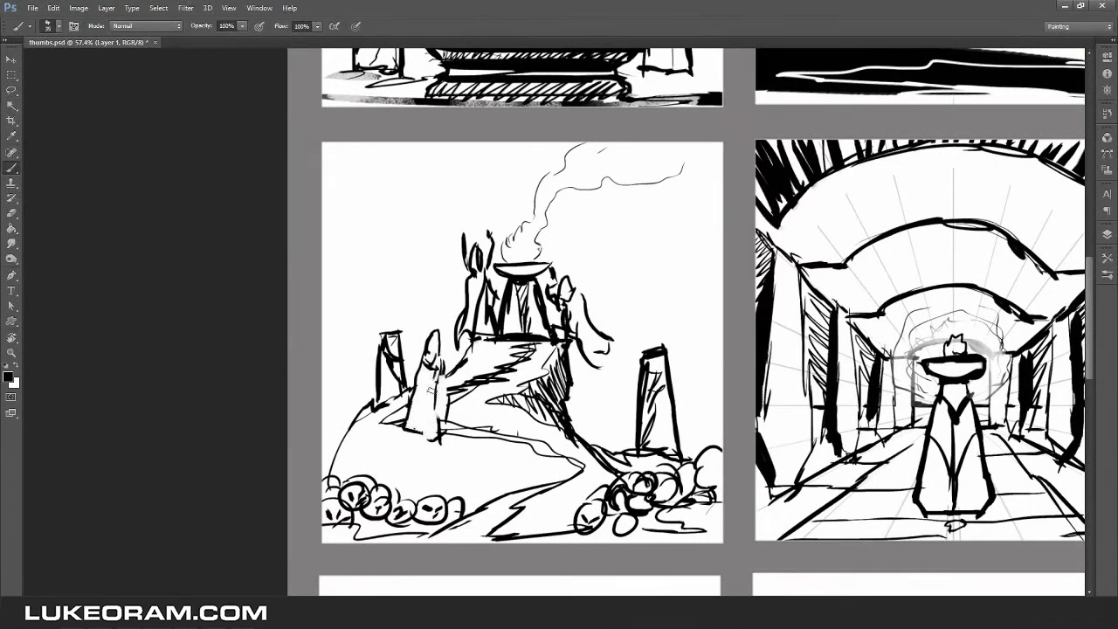
scroll(601, 373, "down", 1)
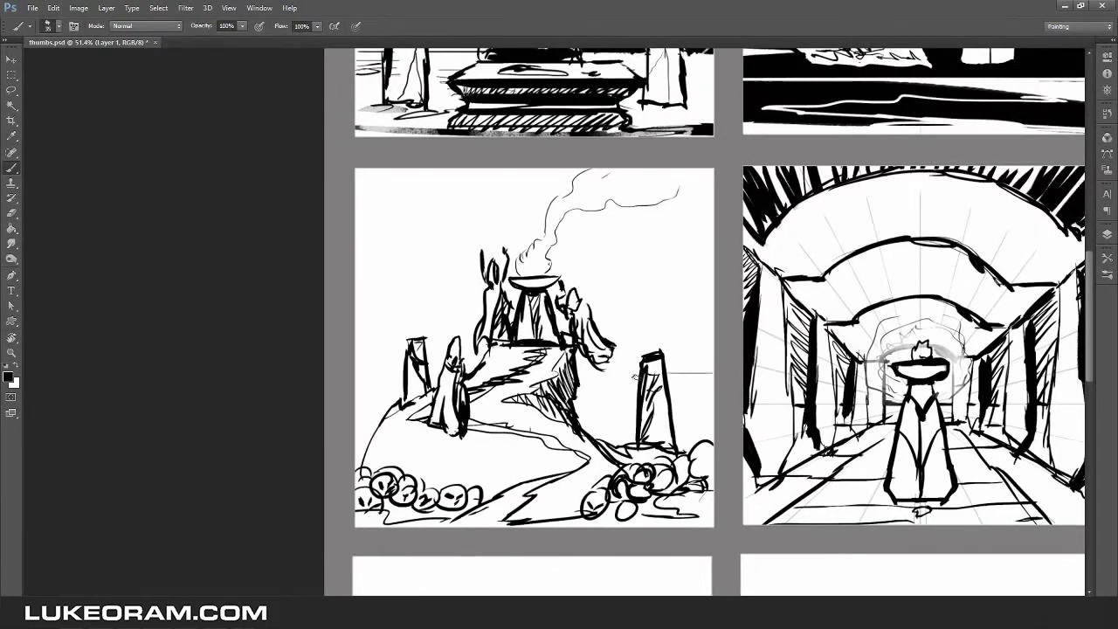
Draw a horizon line behind the hill and loose curling clouds in the sky.
left_click_drag(635, 375, 357, 375)
scroll(357, 375, "down", 3)
scroll(375, 332, "up", 4)
left_click_drag(358, 173, 381, 331)
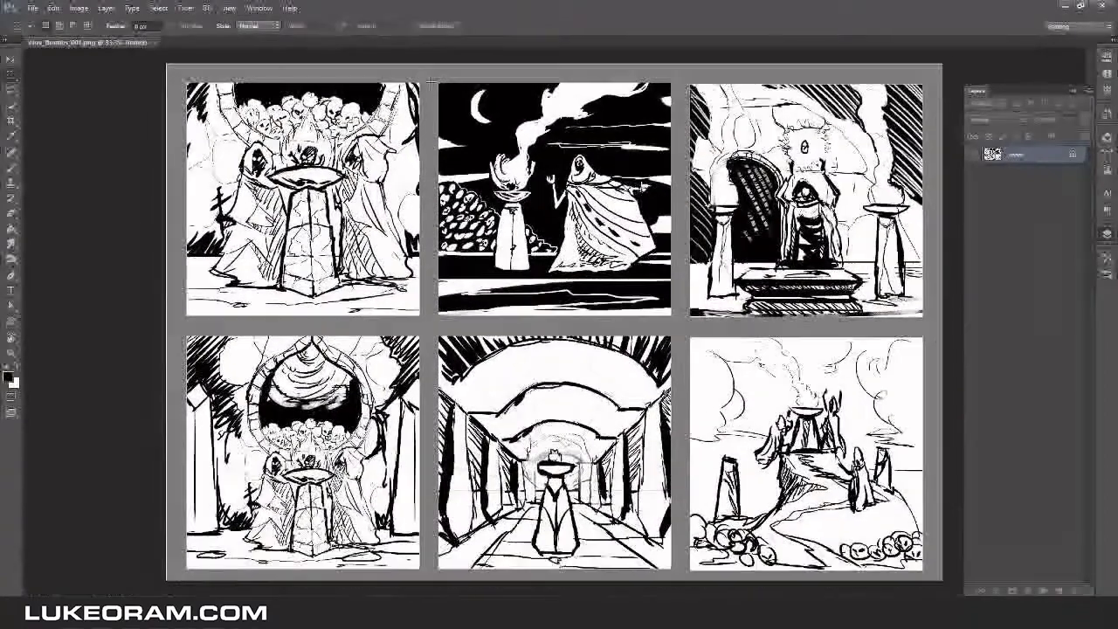
Copy the moonlit cultist thumbnail from the sheet and create a new 6000 by 6000 document.
left_click_drag(435, 79, 690, 311)
key("ctrl+c")
key("ctrl+n")
double_click(523, 211)
type("6000")
key("Tab")
type("6000")
key("Return")
Paste the thumbnail, scale it up to fill the canvas and save the document as elv 001.
key("ctrl+v")
key("ctrl+t")
left_click_drag(599, 362, 808, 576)
key("Return")
key("ctrl+s")
type("elv 001")
key("Return")
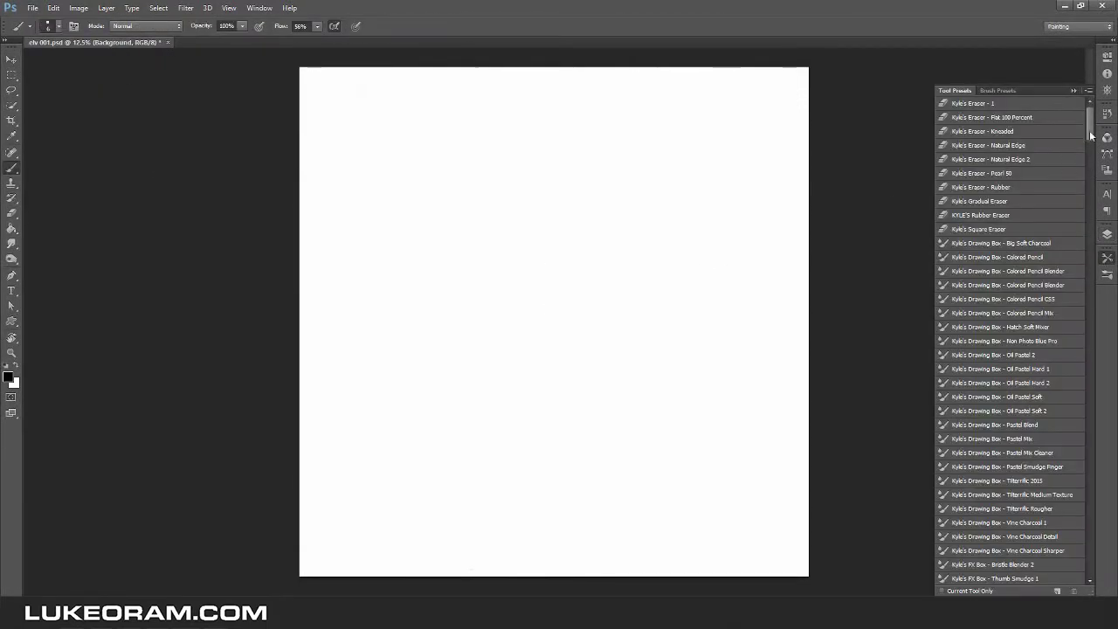
Choose the Kyle's Real Oils - 01 preset, set a dark red foreground colour and try a stroke on the canvas.
scroll(1090, 135, "down", 5)
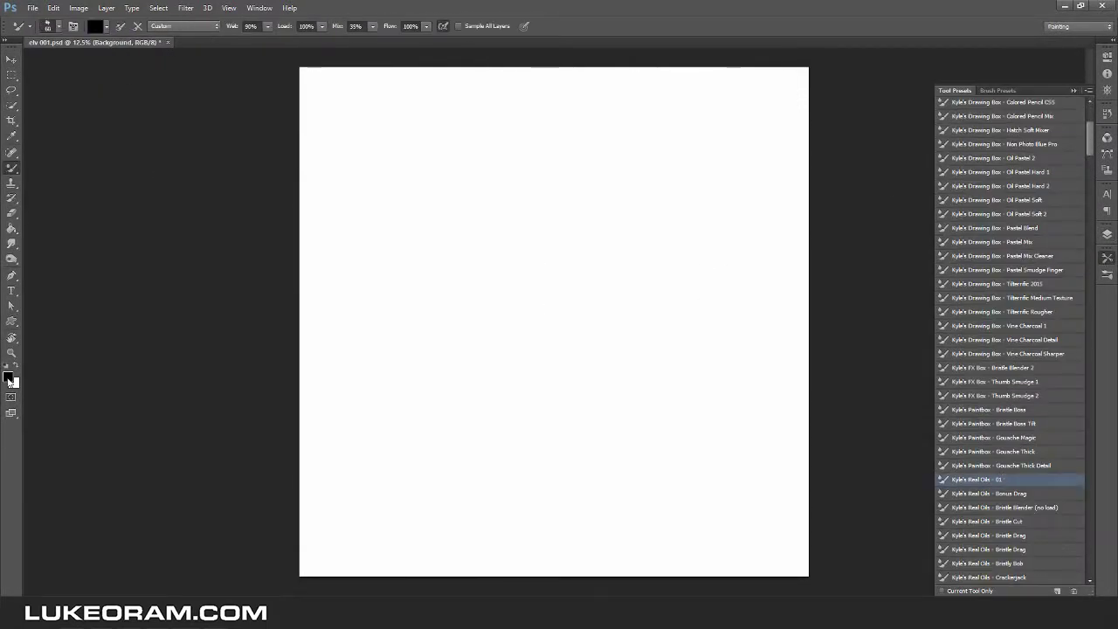
left_click(9, 377)
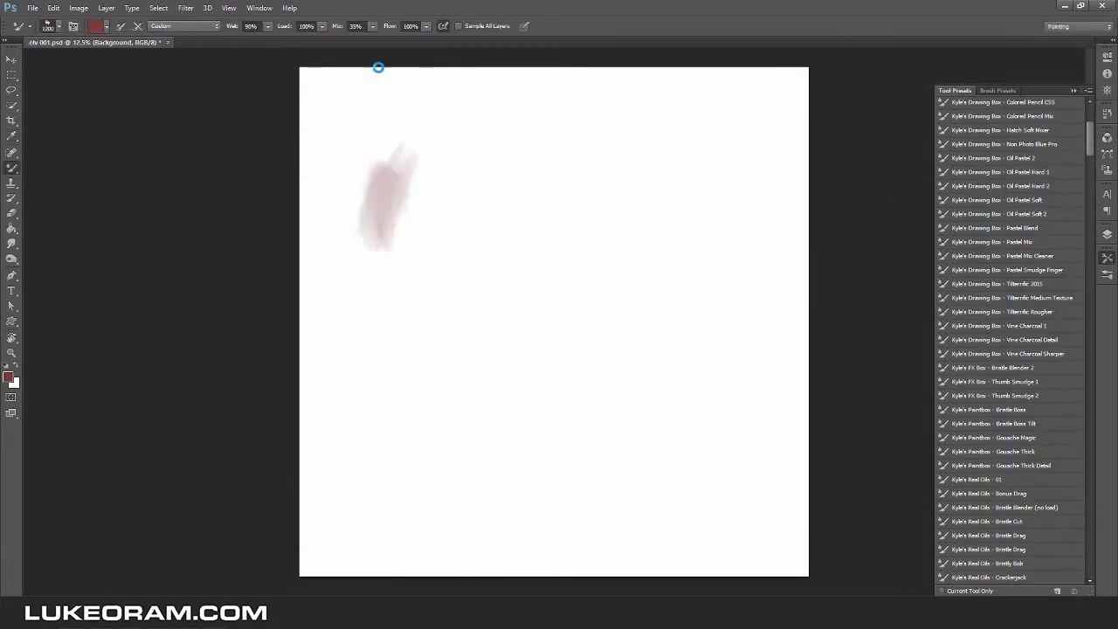
left_click_drag(376, 68, 405, 257)
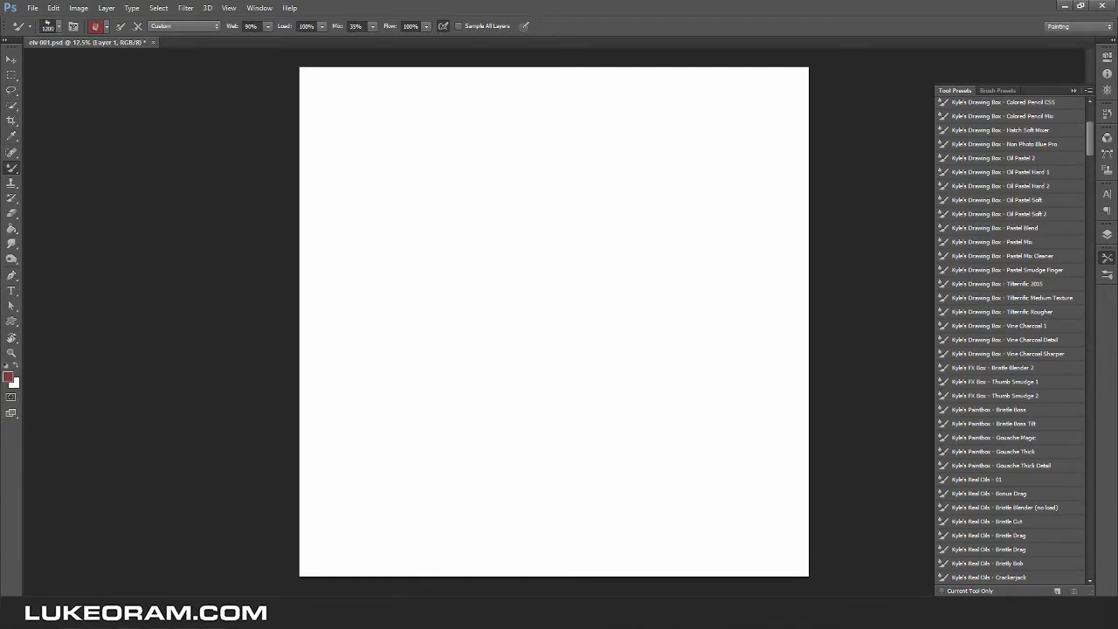
Block in the white Background layer with loose red and greyish-red brush strokes.
scroll(1082, 349, "down", 10)
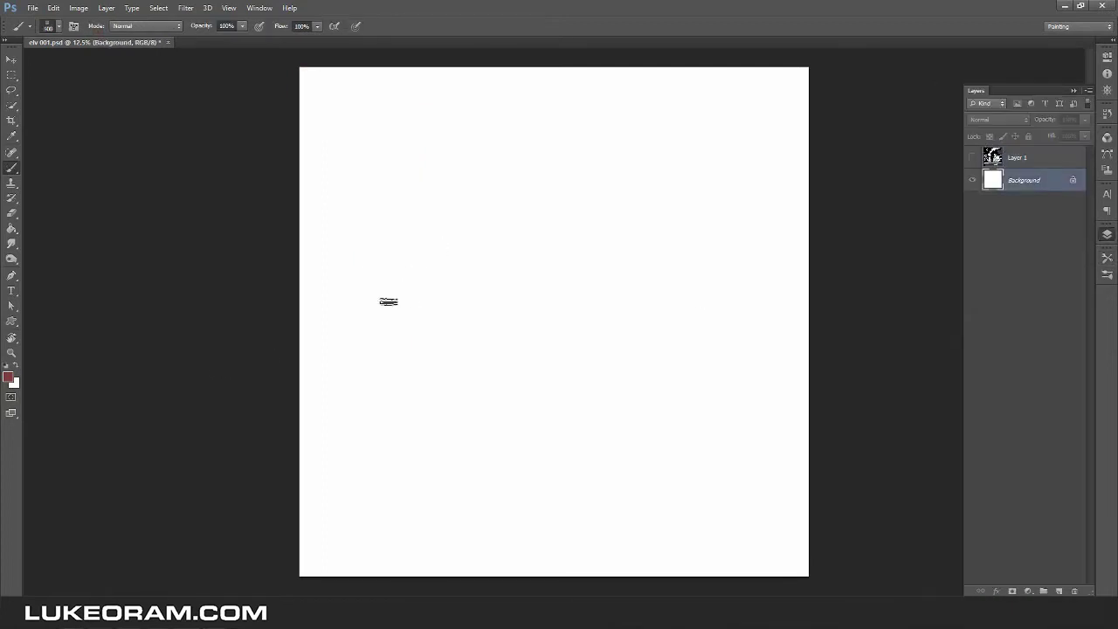
left_click_drag(350, 88, 384, 175)
left_click_drag(489, 236, 542, 314)
left_click_drag(314, 175, 559, 332)
key("ctrl+minus")
key("ctrl+minus")
key("ctrl+minus")
Layer textured vertical strokes and pale accents over the red background and compare it with the Layer 1 sketch.
left_click_drag(622, 245, 622, 397)
mouse_move(489, 253)
left_mouse_down()
mouse_move(591, 283)
mouse_move(568, 315)
left_mouse_up()
mouse_move(595, 262)
left_mouse_down()
mouse_move(474, 412)
mouse_move(492, 412)
mouse_move(492, 350)
mouse_move(496, 409)
mouse_move(633, 196)
mouse_move(592, 371)
mouse_move(473, 218)
mouse_move(483, 256)
mouse_move(704, 480)
mouse_move(507, 438)
mouse_move(415, 504)
mouse_move(677, 405)
mouse_move(686, 202)
mouse_move(732, 319)
mouse_move(667, 385)
mouse_move(409, 208)
mouse_move(459, 194)
mouse_move(628, 410)
mouse_move(402, 150)
mouse_move(505, 353)
mouse_move(491, 226)
mouse_move(642, 203)
mouse_move(482, 260)
mouse_move(691, 404)
mouse_move(362, 527)
left_mouse_up()
key("ctrl+plus")
key("ctrl+plus")
left_click(973, 158)
left_click(973, 157)
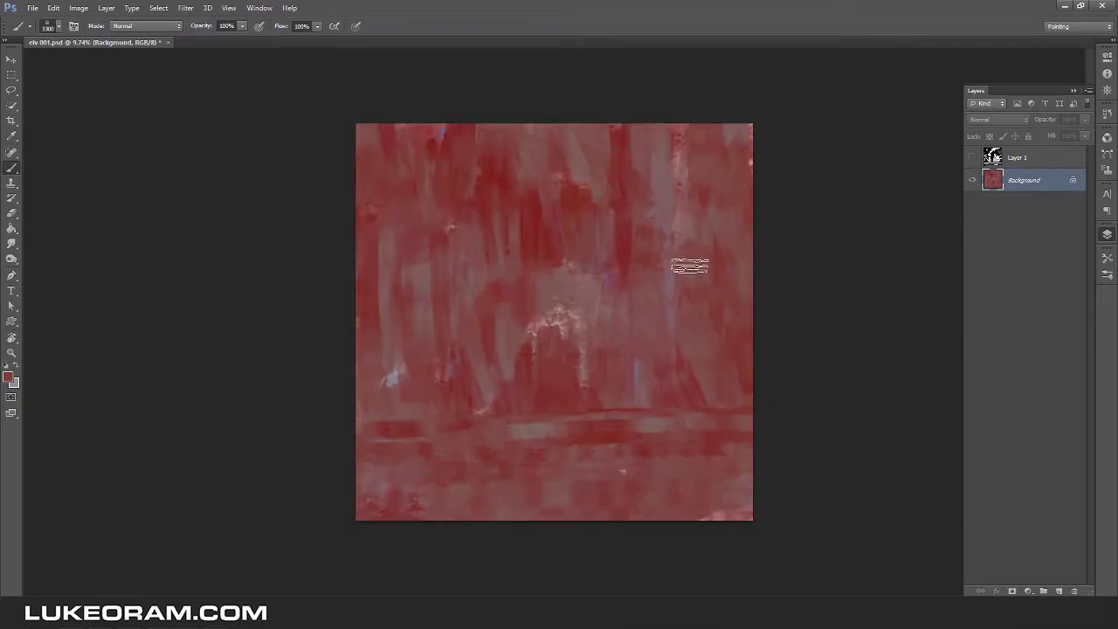
Load a mixer brush from the tool presets and return to the layer list.
left_click(1107, 258)
scroll(1081, 181, "down", 5)
left_click(1013, 178)
left_click(1107, 235)
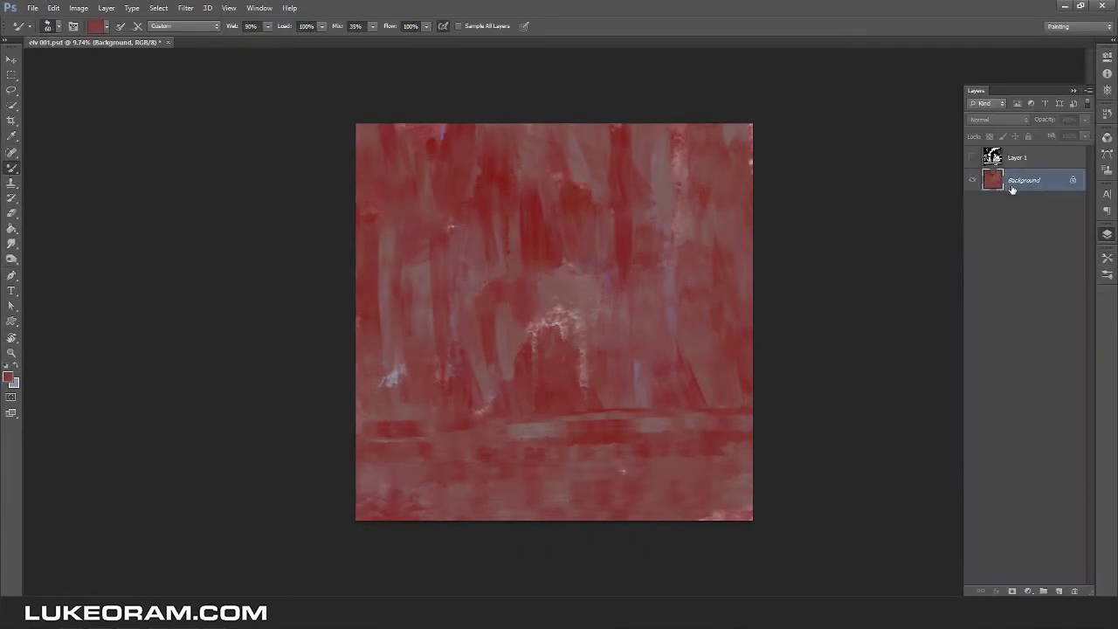
Unlock the Background layer and show the Layer 1 sketch at reduced opacity above it.
left_click(1073, 180)
left_click(991, 160)
left_click(972, 157)
left_click_drag(1082, 134, 1049, 149)
Make Layer 0 active and set the foreground colour to dark blue 373978.
left_click(1018, 180)
key("ctrl+0")
left_click(8, 377)
left_click(763, 404)
left_click(682, 427)
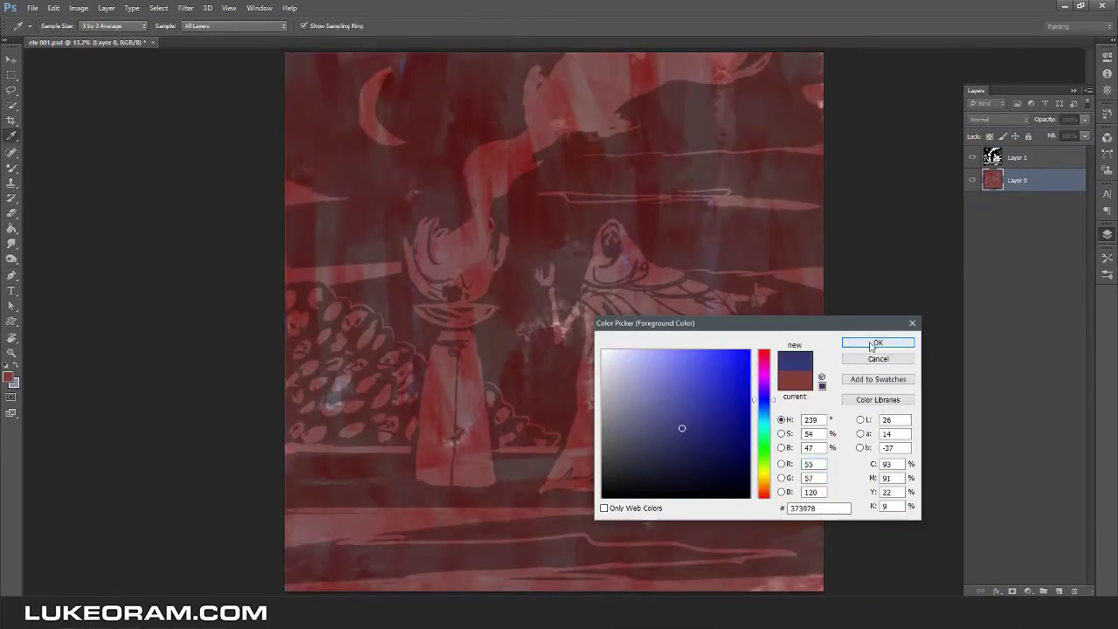
left_click(864, 341)
Hide the sketch layer and paint the blue pedestal, a soft blue patch beside it and bluish ground strokes on Layer 0.
left_click(973, 157)
mouse_move(446, 502)
left_mouse_down()
mouse_move(477, 487)
mouse_move(460, 352)
left_mouse_up()
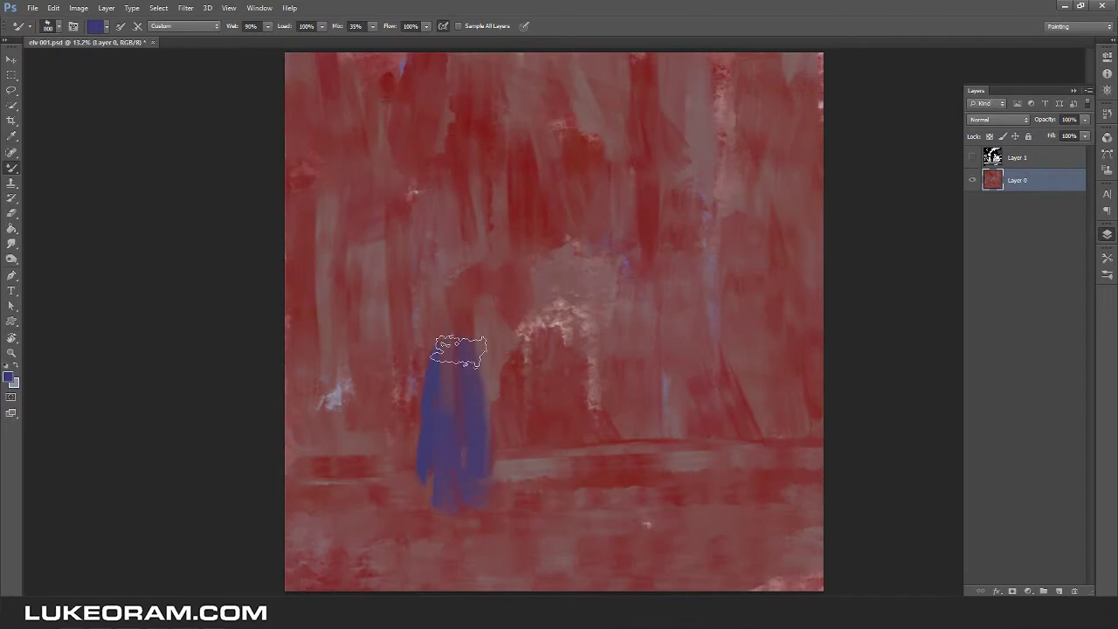
key("ctrl+minus")
left_click_drag(610, 278, 564, 311)
mouse_move(455, 502)
left_mouse_down()
mouse_move(424, 474)
mouse_move(463, 489)
left_mouse_up()
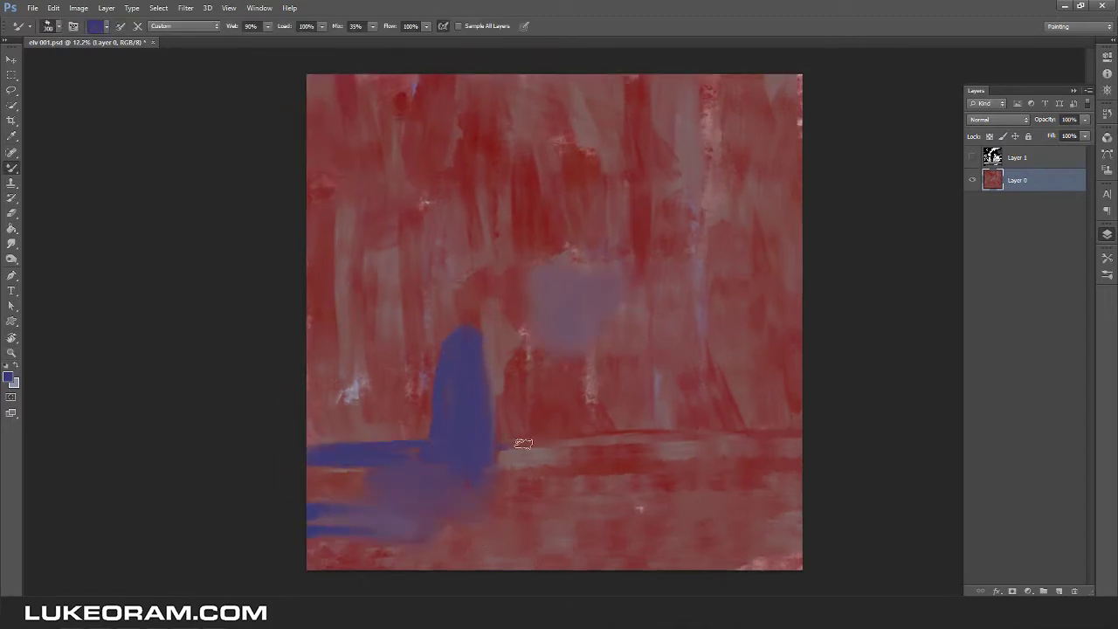
Show Layer 1 at full opacity, select the sketch's black areas and hide the layer again.
left_click(972, 157)
left_click(1018, 157)
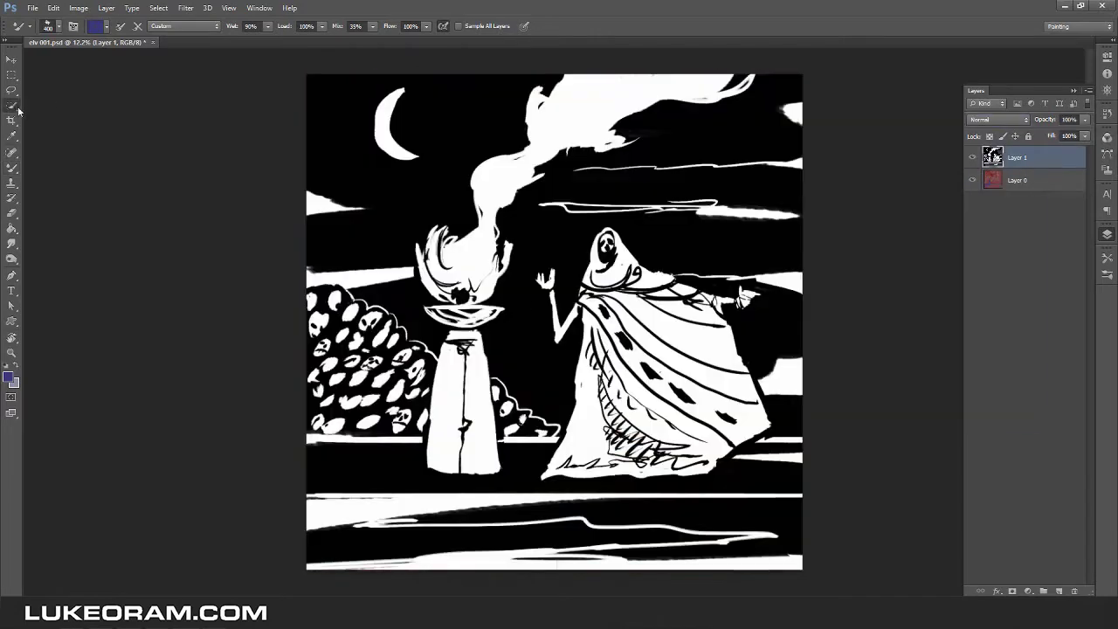
key("w")
left_click(641, 273)
left_click(973, 157)
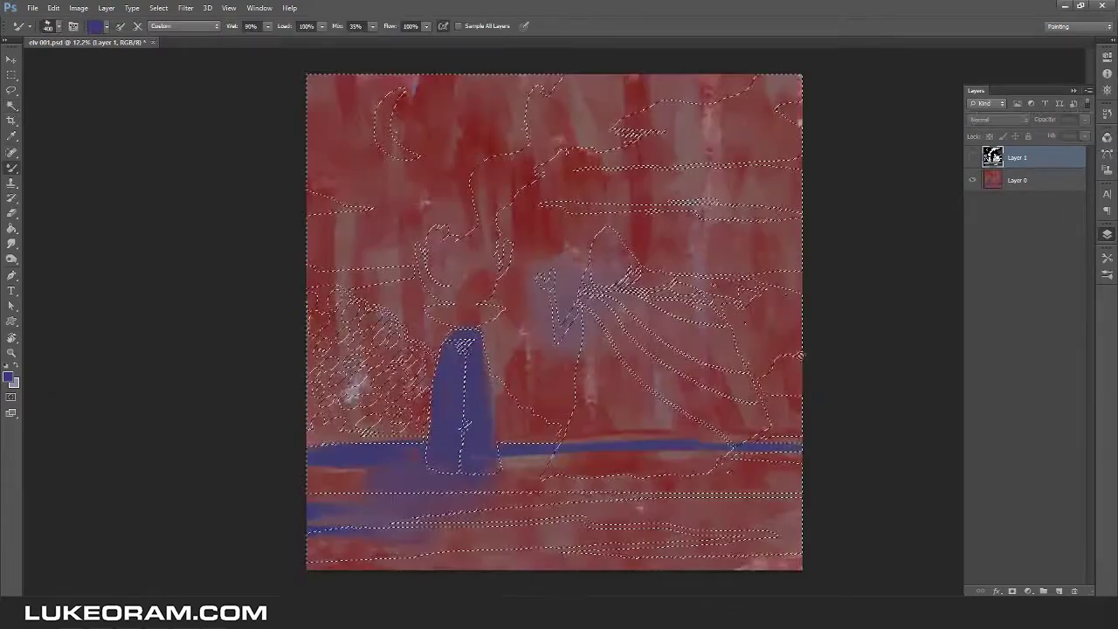
Paint horizontal blue bands across the ground on Layer 0 within the sketch selection, using a textured paint brush.
left_click(1018, 180)
key("b")
right_click(791, 523)
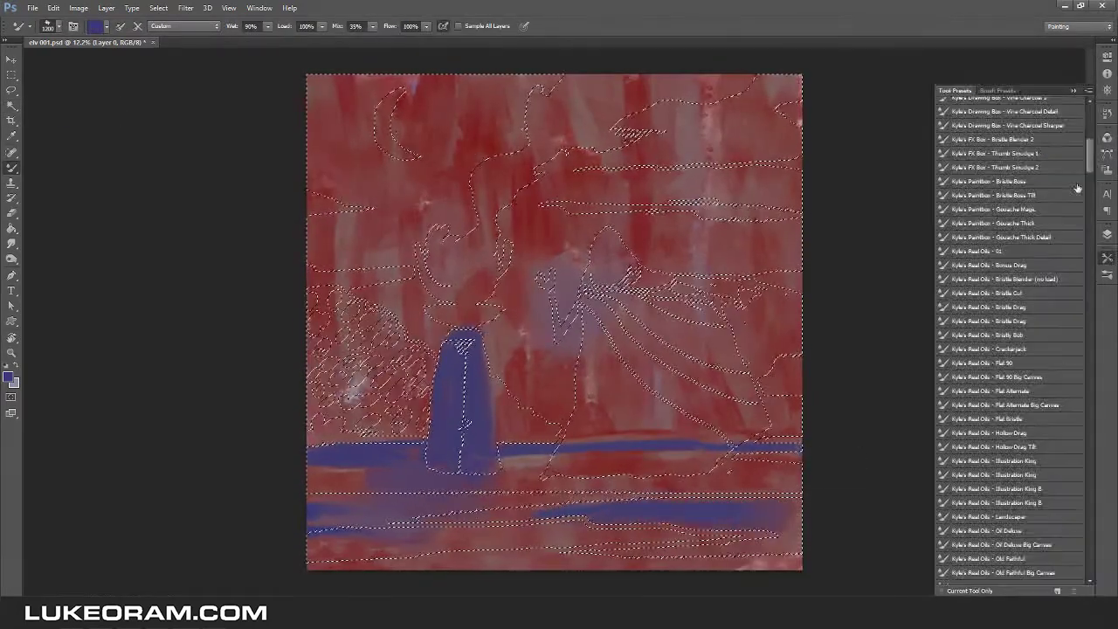
left_click(976, 425)
left_click_drag(603, 524, 355, 545)
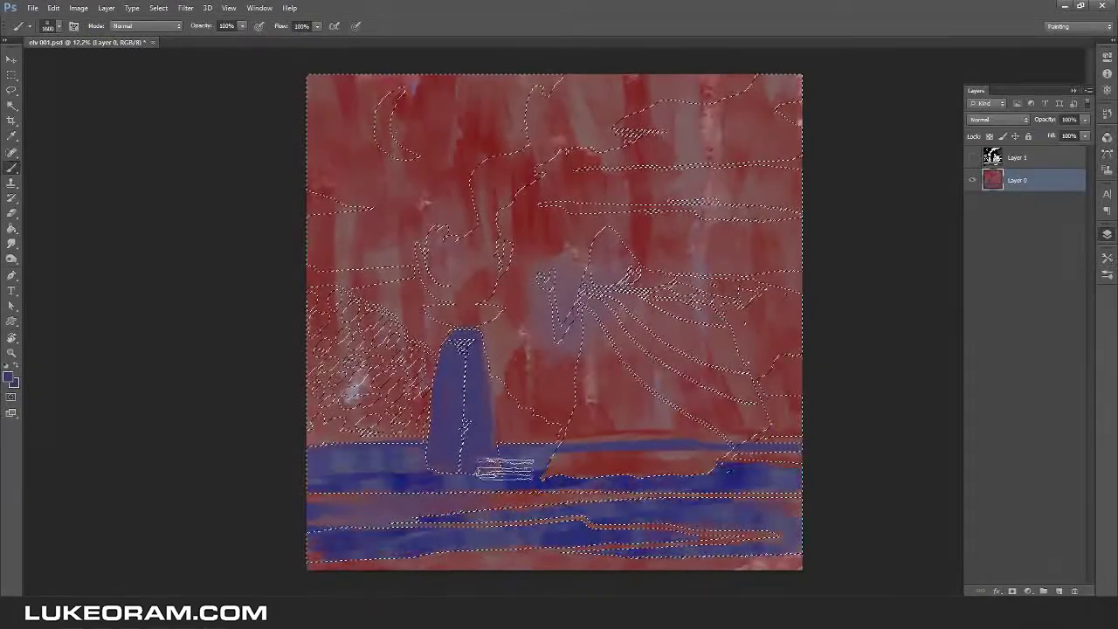
mouse_move(505, 470)
left_mouse_down()
mouse_move(664, 175)
mouse_move(462, 250)
mouse_move(816, 254)
mouse_move(680, 365)
left_mouse_up()
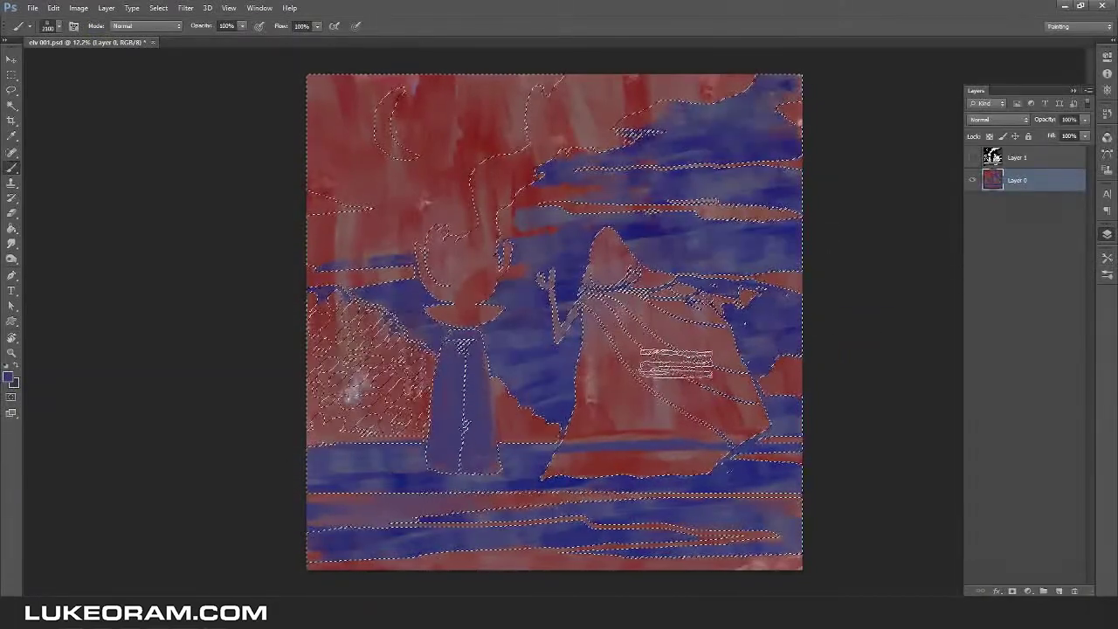
key("ctrl+alt+z")
key("ctrl+alt+z")
key("ctrl+alt+z")
key("ctrl+alt+z")
Deepen the blue ground bands within the sketch selection and clear the selection.
mouse_move(568, 524)
left_mouse_down()
mouse_move(312, 457)
mouse_move(854, 564)
left_mouse_up()
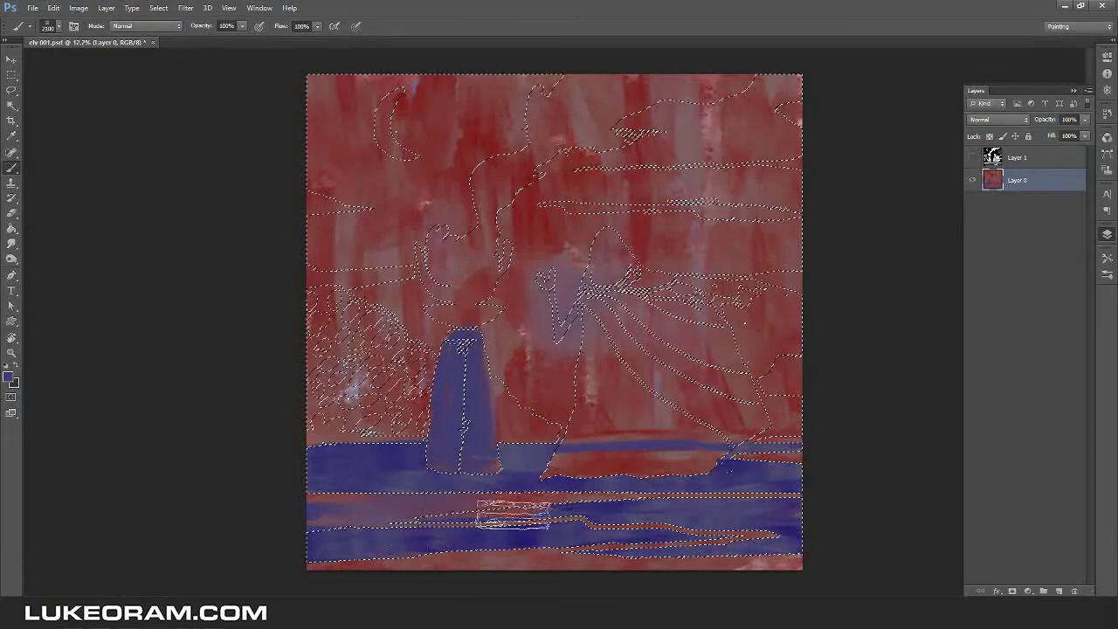
key("ctrl+d")
Check the Layer 1 sketch and block in the rock mass behind the pedestal with blue sampled from the ground.
left_click(973, 157)
left_click(972, 157)
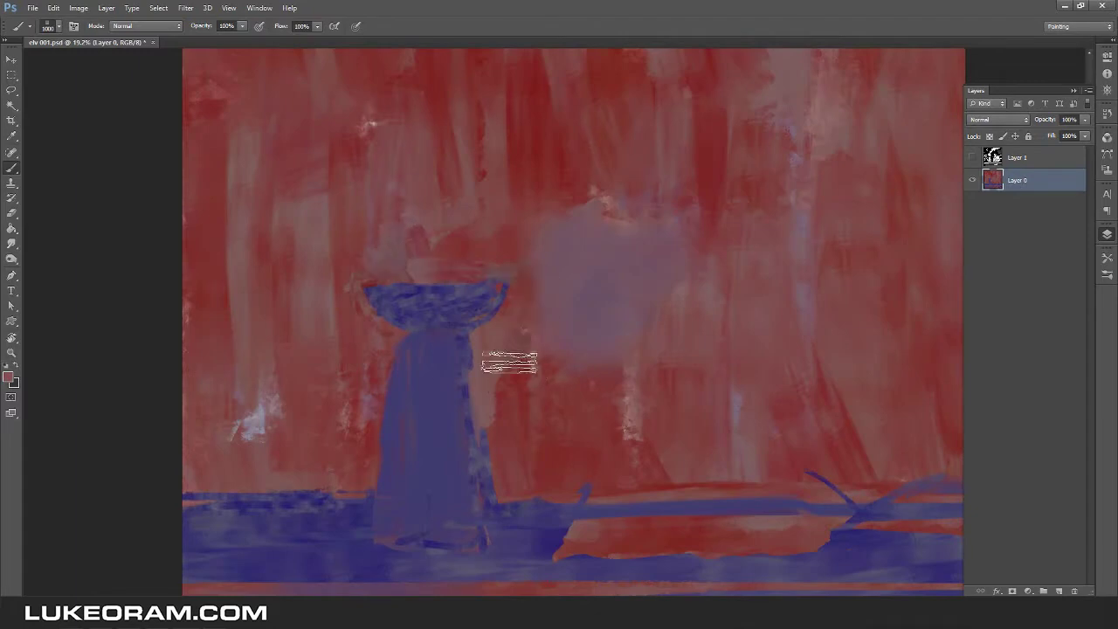
left_click(302, 476, "alt")
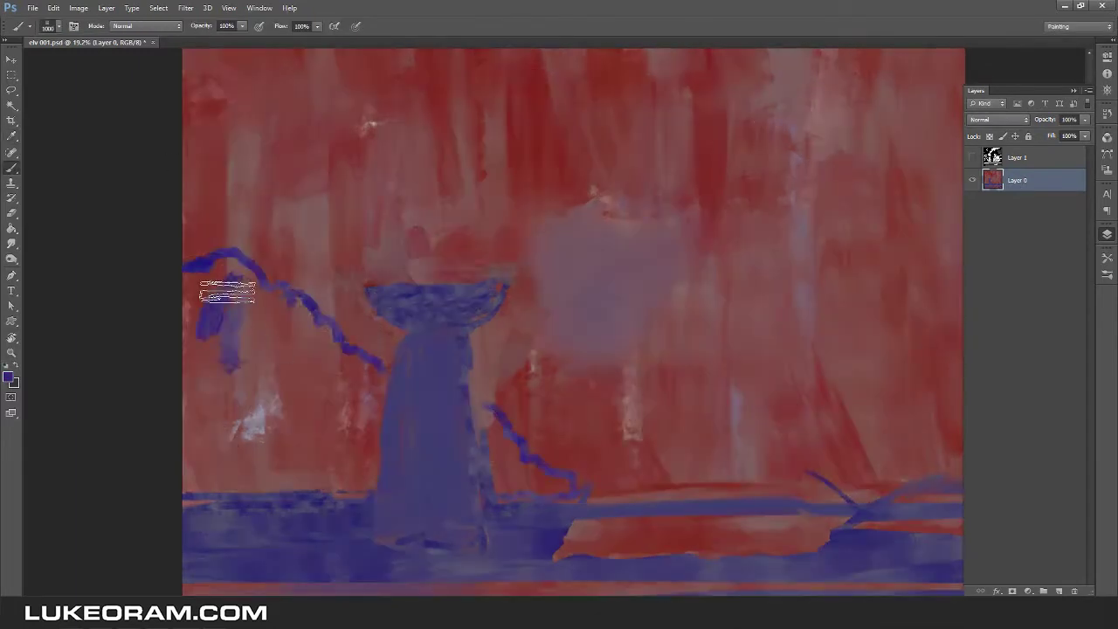
mouse_move(225, 292)
left_mouse_down()
mouse_move(312, 367)
mouse_move(250, 400)
left_mouse_up()
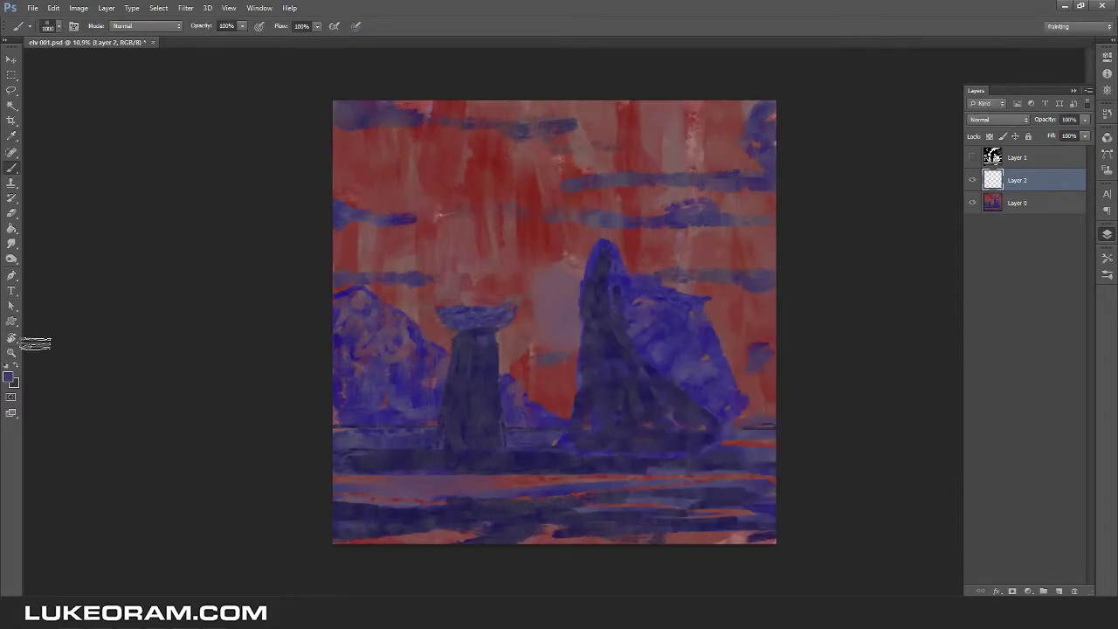
Lay a vertical gradient across the painting on Layer 2 and merge it into Layer 0.
left_click(11, 228)
mouse_move(568, 130)
left_mouse_down()
mouse_move(567, 496)
mouse_move(566, 466)
left_mouse_up()
scroll(998, 119, "down", 20)
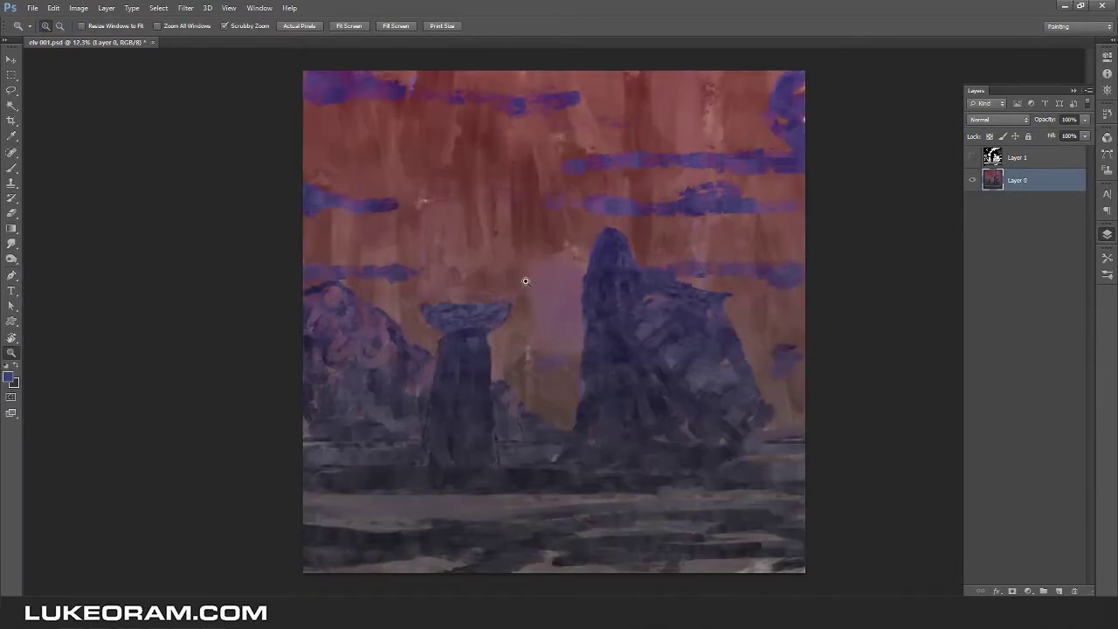
Smooth the upper-right cloud and taper the middle-left cloud band with the Mixer Brush and sampled sky colours.
left_click(1107, 234)
scroll(1014, 349, "down", 5)
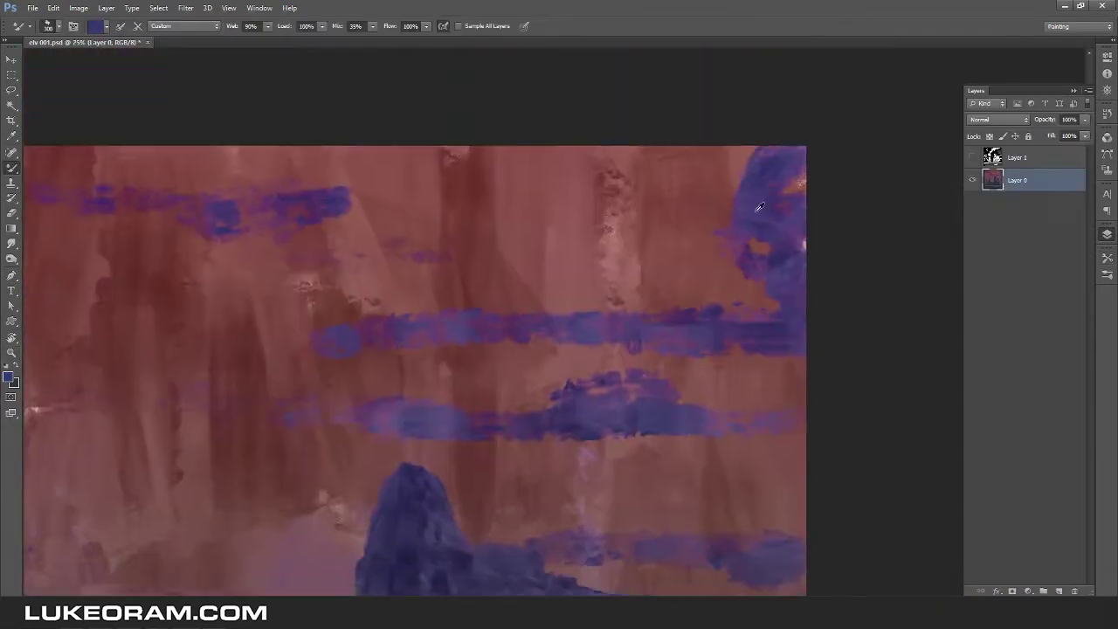
key("ctrl+0")
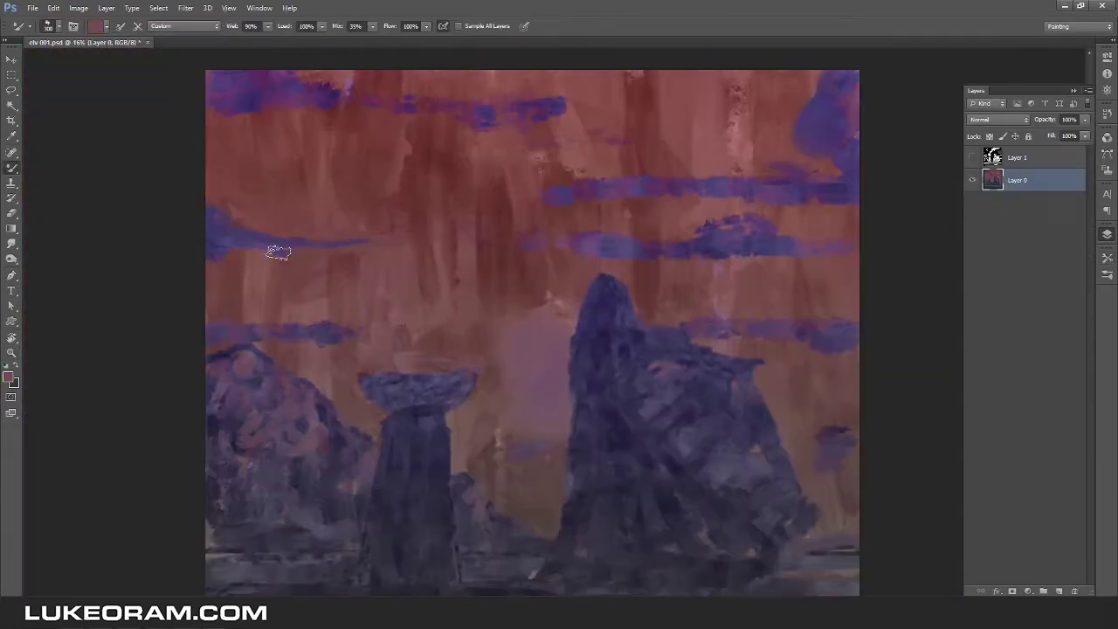
scroll(599, 374, "down", 5)
scroll(552, 312, "up", 6)
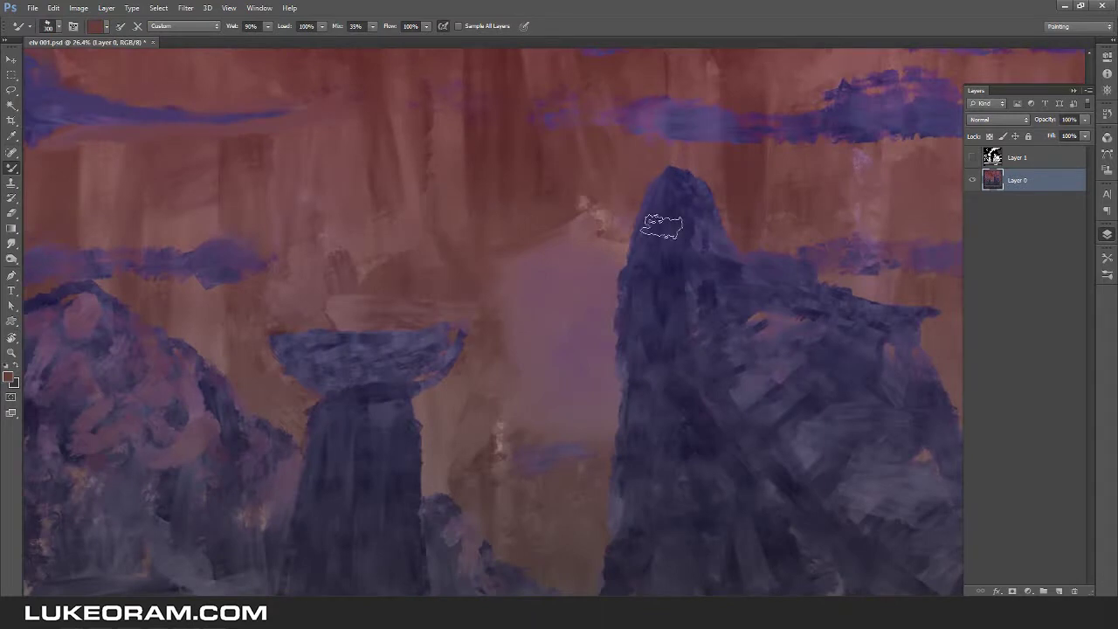
Smudge the pale patch beside the hooded figure into the sky and flip the canvas horizontally.
key("r")
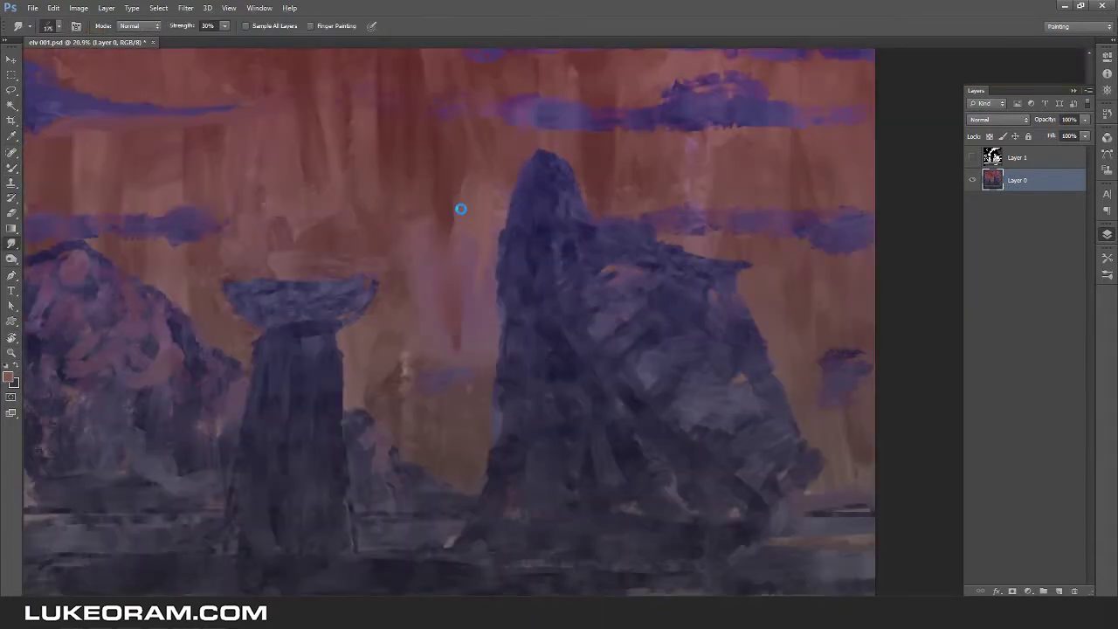
scroll(557, 344, "down", 3)
left_click(78, 8)
left_click(146, 166)
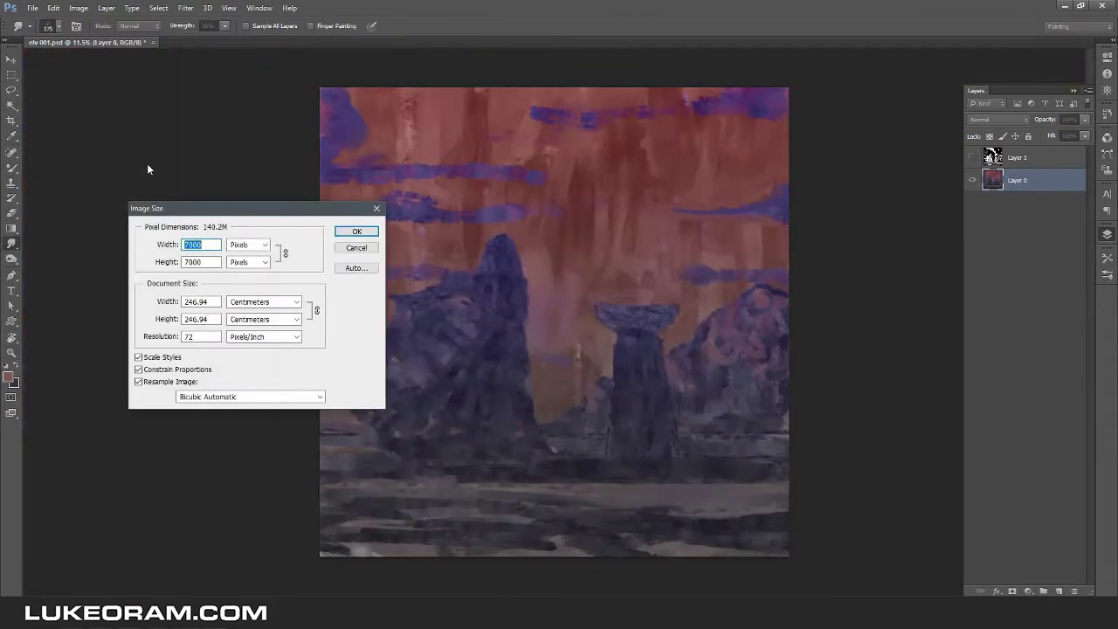
key("Escape")
Paint bright purple rim light along the undersides of the cloud bands with the Mixer Brush.
scroll(562, 262, "up", 8)
key("b")
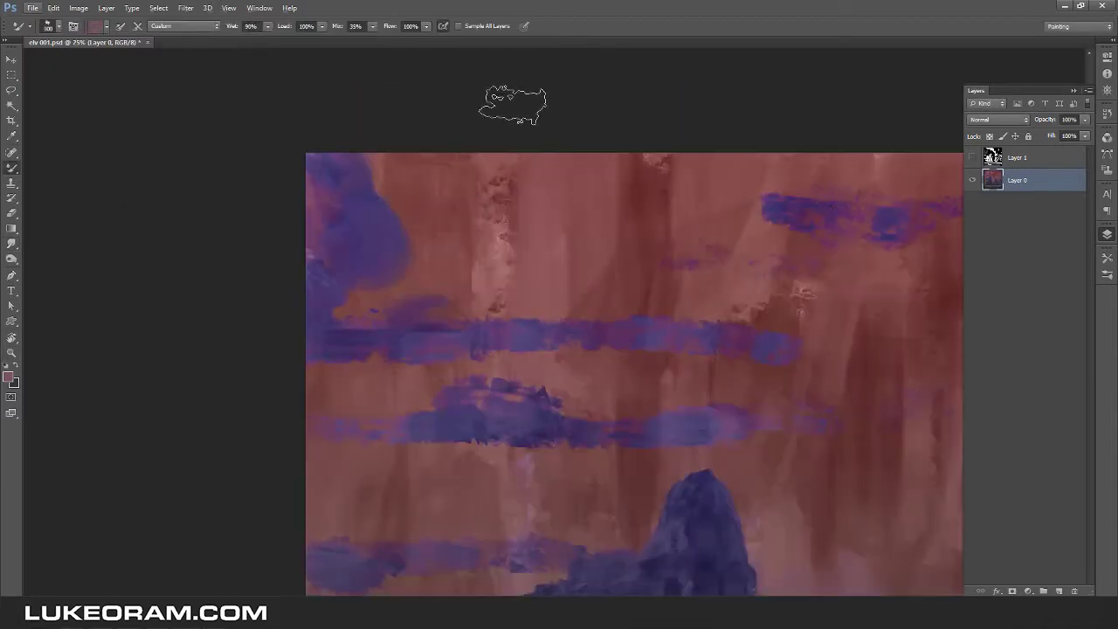
key("ctrl+0")
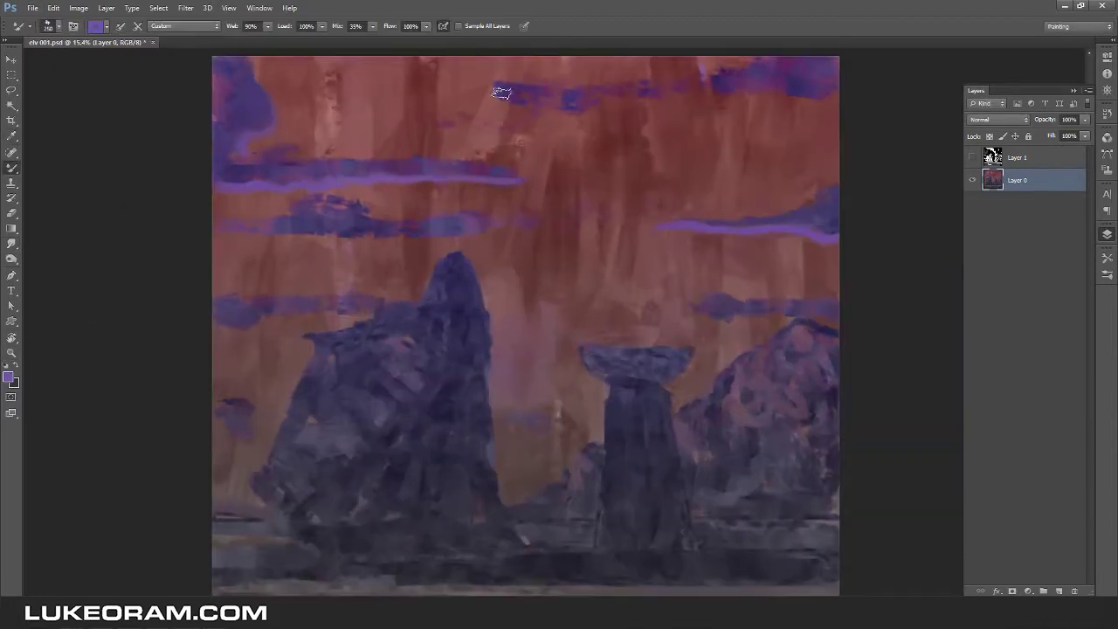
scroll(592, 424, "down", 2)
scroll(732, 452, "up", 3)
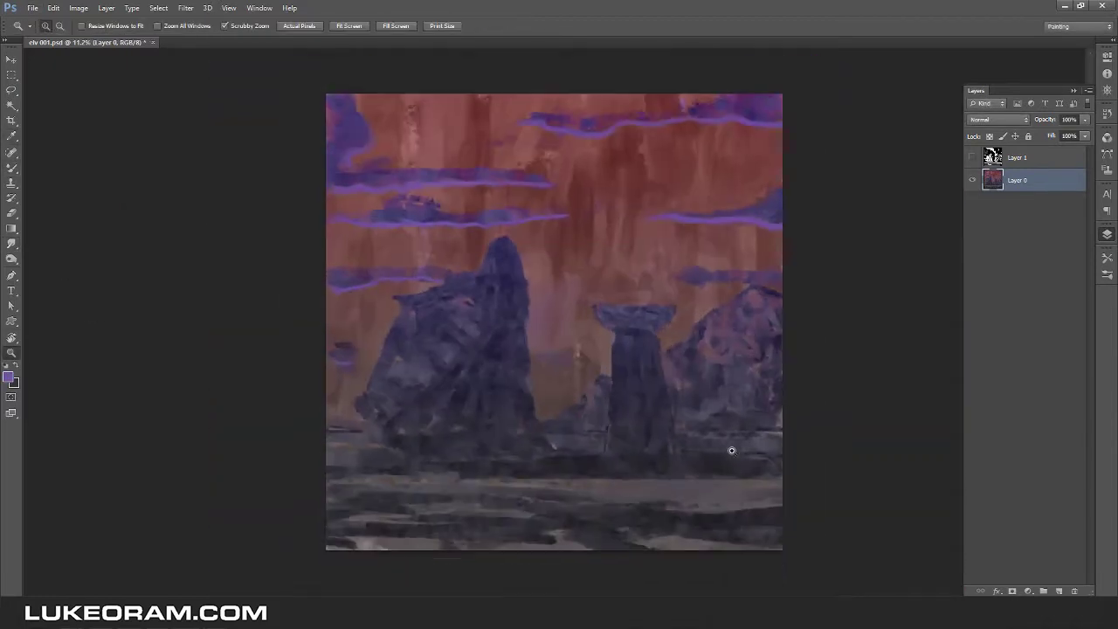
Define the fire bowl's curved rim and the pedestal's edges with dark blue strokes.
scroll(568, 308, "up", 2)
scroll(618, 287, "up", 1)
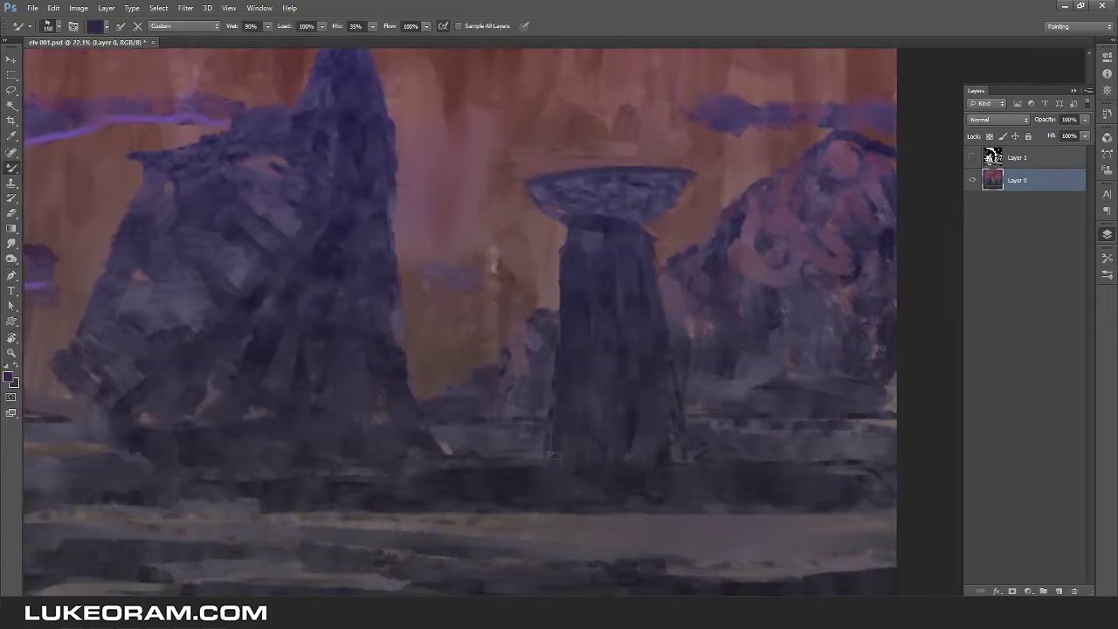
scroll(724, 400, "down", 3)
scroll(485, 218, "up", 4)
Flip the canvas back and paint and smudge a billowing dark blue cloud above the middle-left cloud band.
mouse_move(485, 218)
left_mouse_down()
mouse_move(449, 295)
mouse_move(554, 340)
left_mouse_up()
scroll(524, 288, "down", 3)
left_click_drag(427, 168, 402, 208)
scroll(463, 253, "down", 2)
key("r")
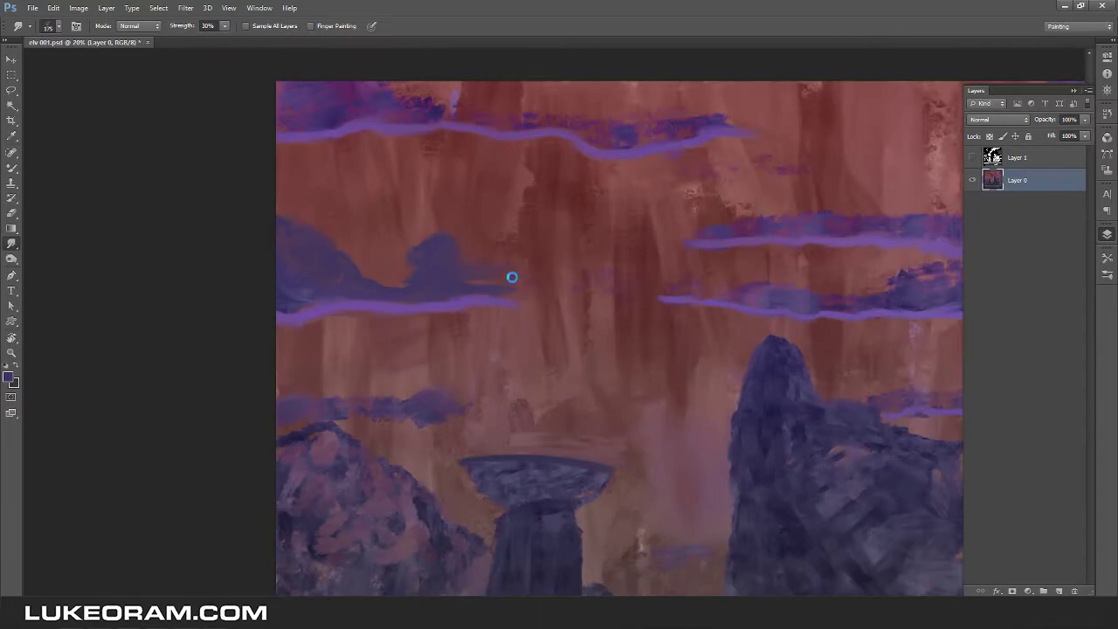
scroll(550, 413, "down", 2)
Paint pinkish light patches on the ground on both sides of the figure's base and enlarge the Mixer Brush to 500.
key("b")
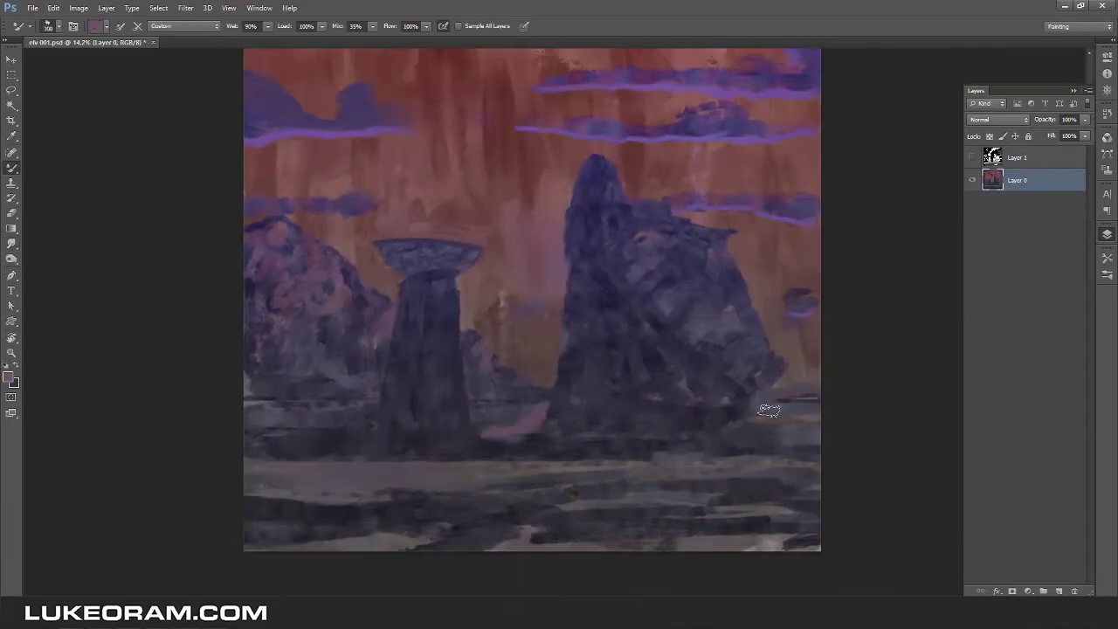
key("bracketright")
key("bracketright")
key("bracketright")
key("bracketright")
key("bracketright")
key("bracketright")
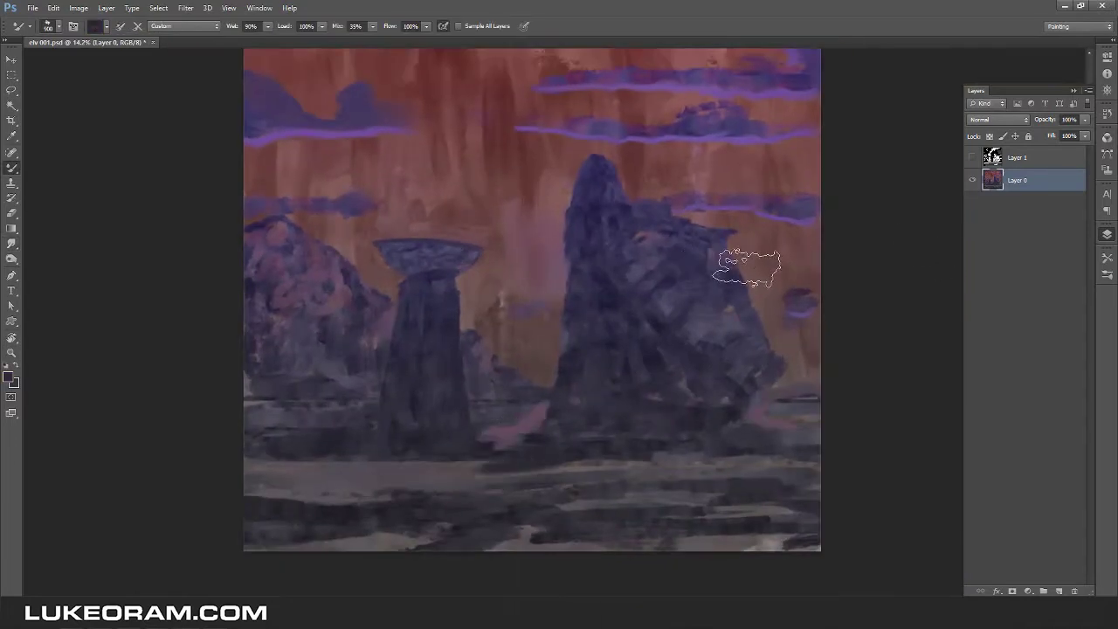
Try other brush presets and rework the ground with broad dark grey shadow strokes.
left_click(1107, 258)
scroll(1063, 482, "down", 10)
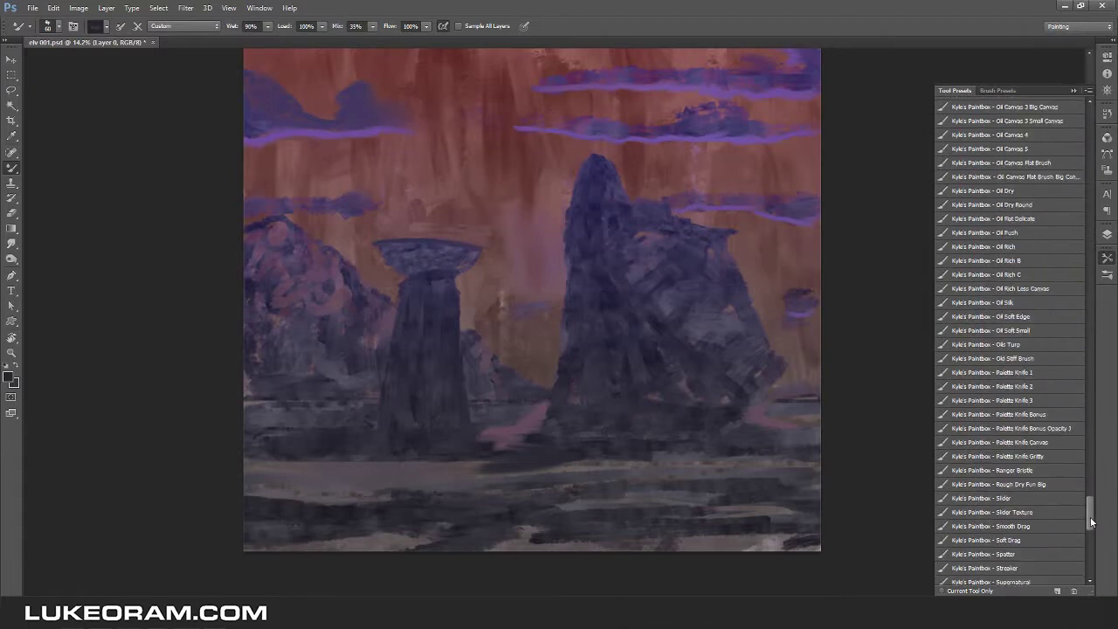
scroll(1089, 528, "up", 3)
key("shift+b")
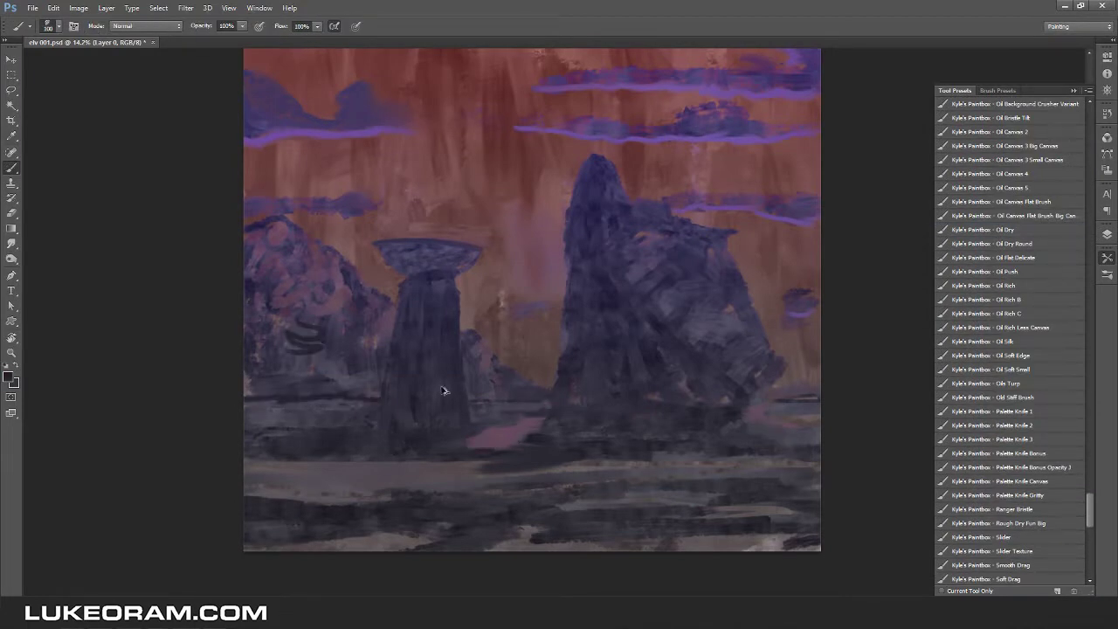
scroll(1082, 301, "up", 10)
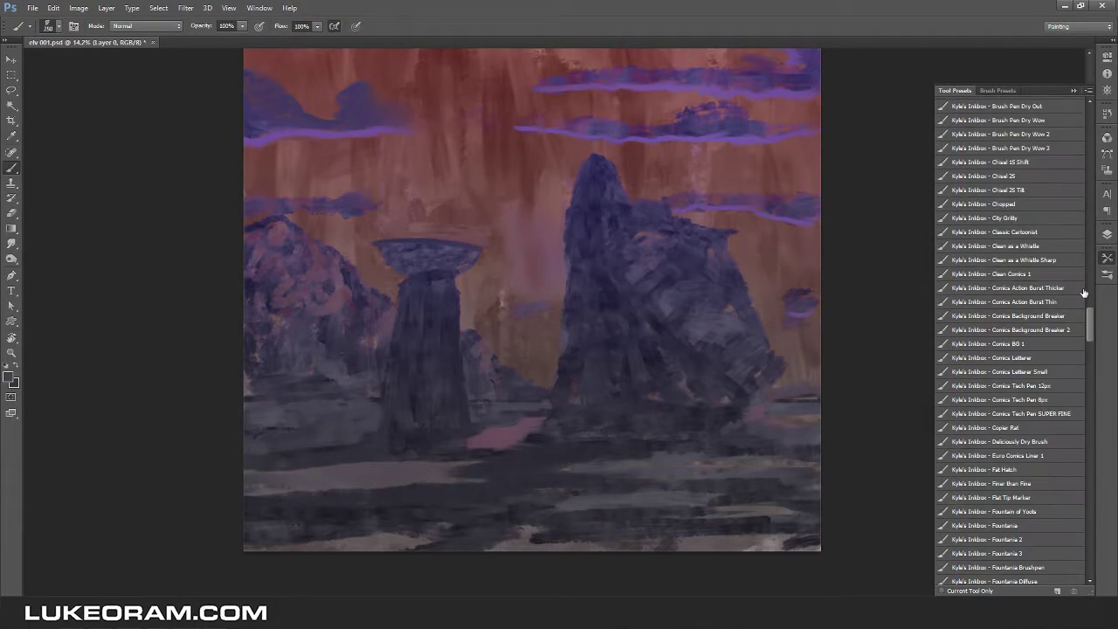
key("shift+b")
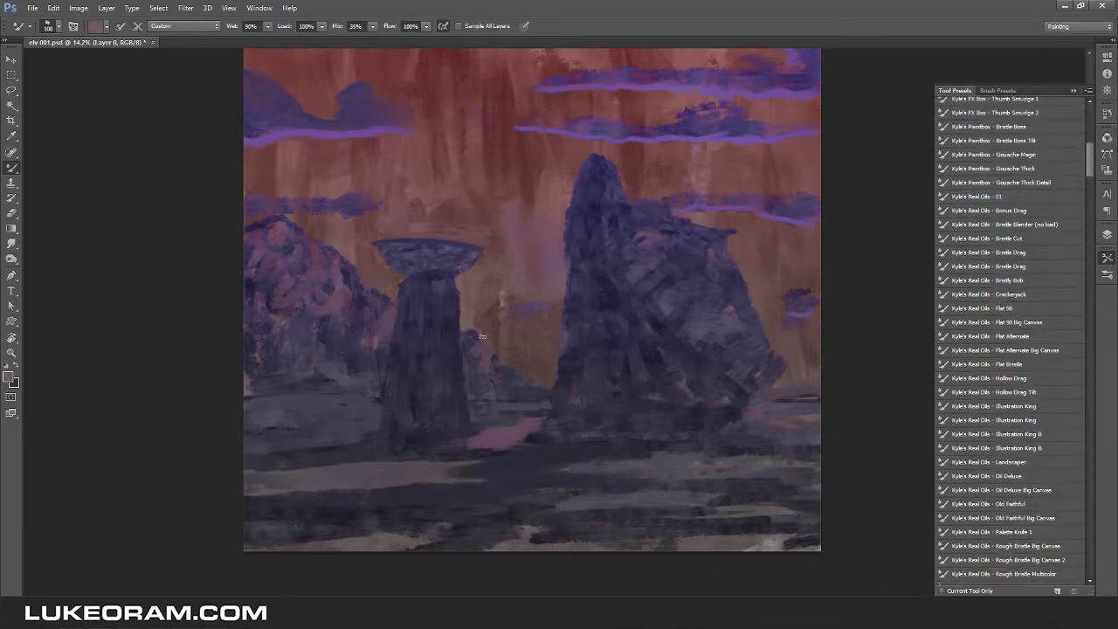
Retouch the bowl and the small rock behind the pedestal with sampled colours and add a new layer above Layer 0.
left_click(479, 330, "alt")
scroll(478, 330, "up", 3)
key("F7")
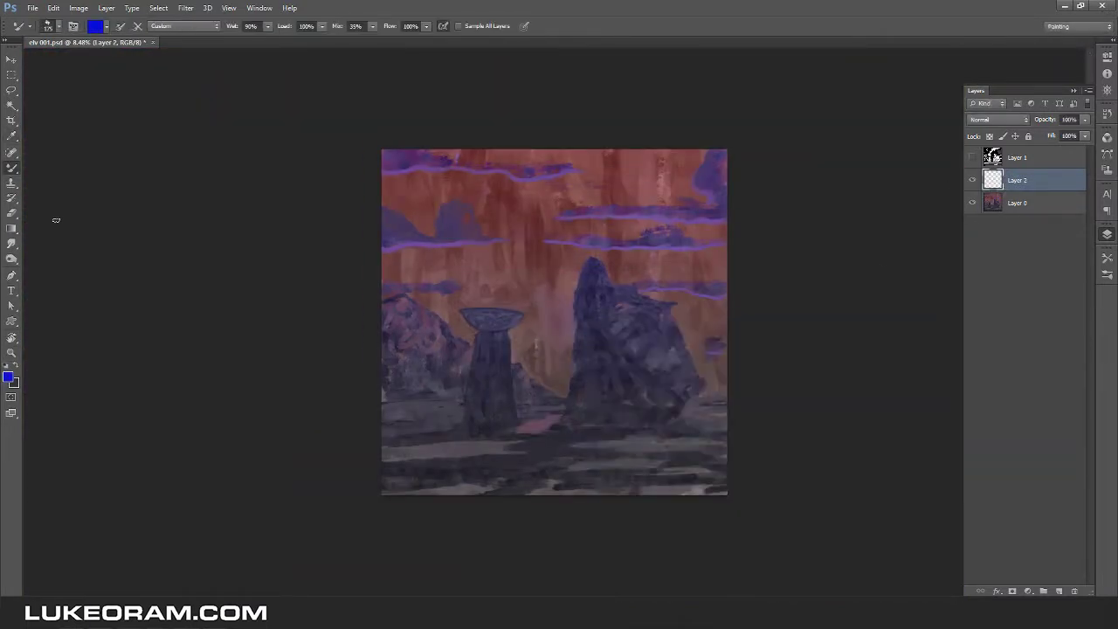
Lay a blue-to-transparent gradient up from the bottom of the new layer and set the layer to Darken at 79% opacity.
key("g")
left_click_drag(554, 495, 554, 262)
key("alt+shift+h")
key("shift+plus")
key("shift+plus")
key("shift+plus")
key("shift+plus")
key("shift+plus")
key("shift+plus")
key("shift+plus")
key("shift+plus")
key("shift+plus")
key("shift+plus")
key("shift+plus")
key("shift+plus")
key("shift+plus")
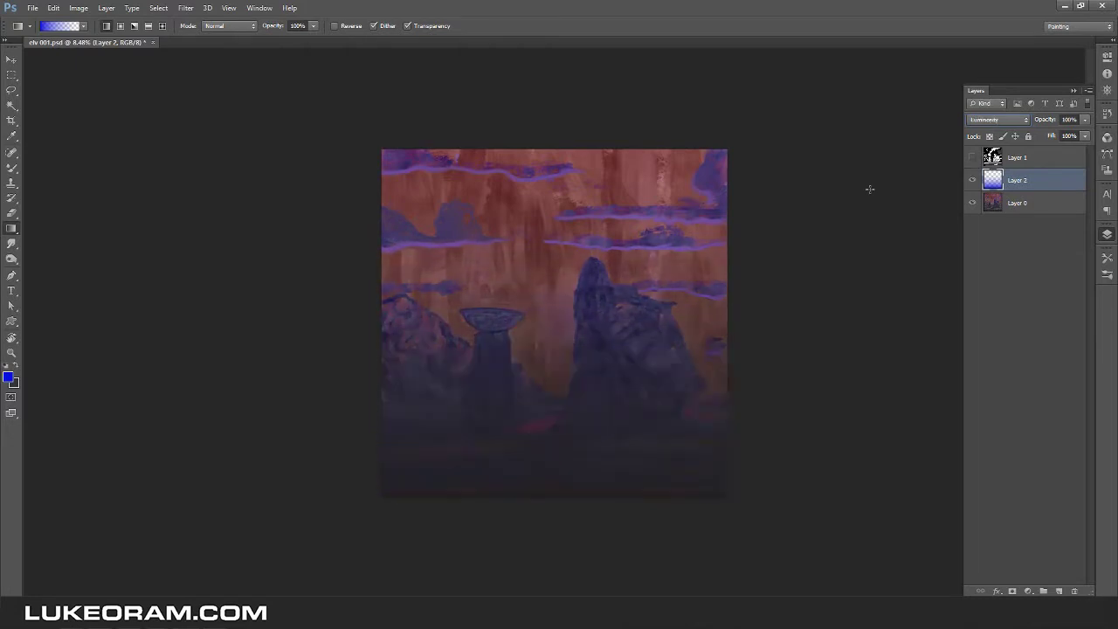
key("shift+plus")
key("shift+plus")
left_click_drag(1045, 119, 1031, 119)
Erase parts of the blue gradient over the ground around the pedestal with the Eraser at 30% opacity.
key("e")
scroll(542, 328, "up", 2)
left_click_drag(512, 479, 347, 459)
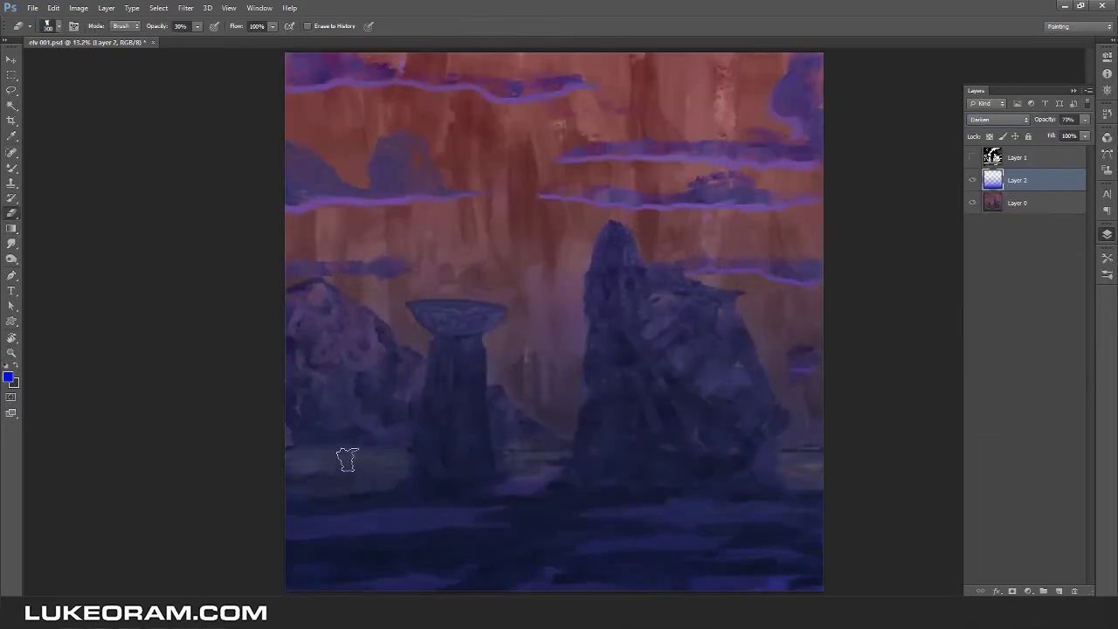
Flip the canvas horizontally, adjust the gradient layer's opacity and merge it into Layer 0.
key("z")
key("ctrl+minus")
key("ctrl+shift+h")
left_click_drag(1085, 119, 1067, 134)
key("ctrl+minus")
key("ctrl+e")
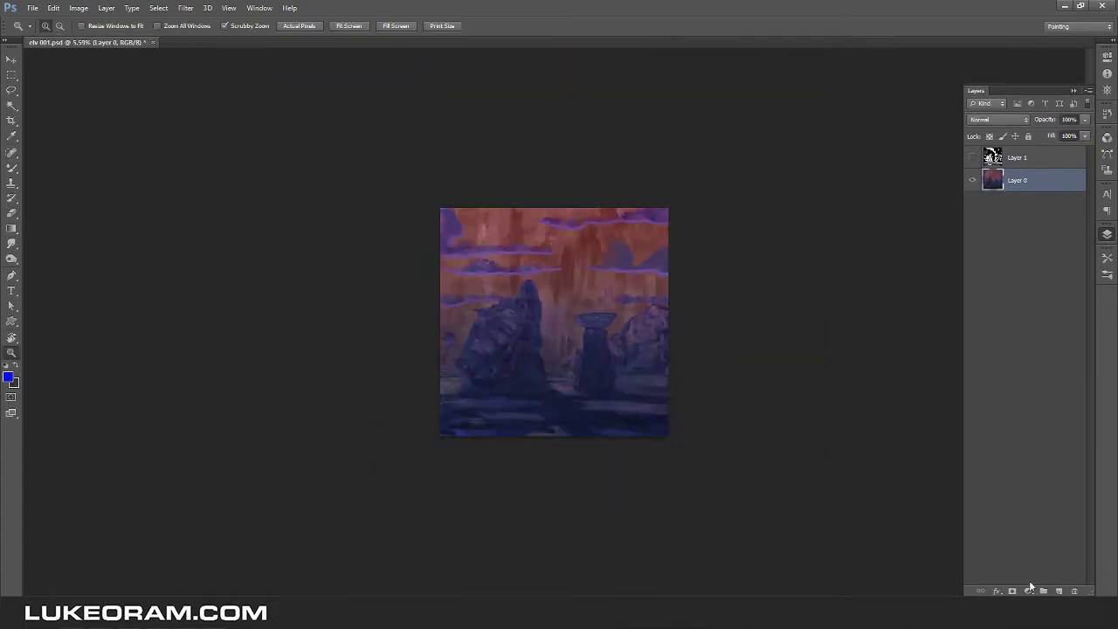
Add a Color Balance adjustment layer above Layer 0, hide it and make Layer 0 active again.
left_click(1028, 591)
left_click(1049, 472)
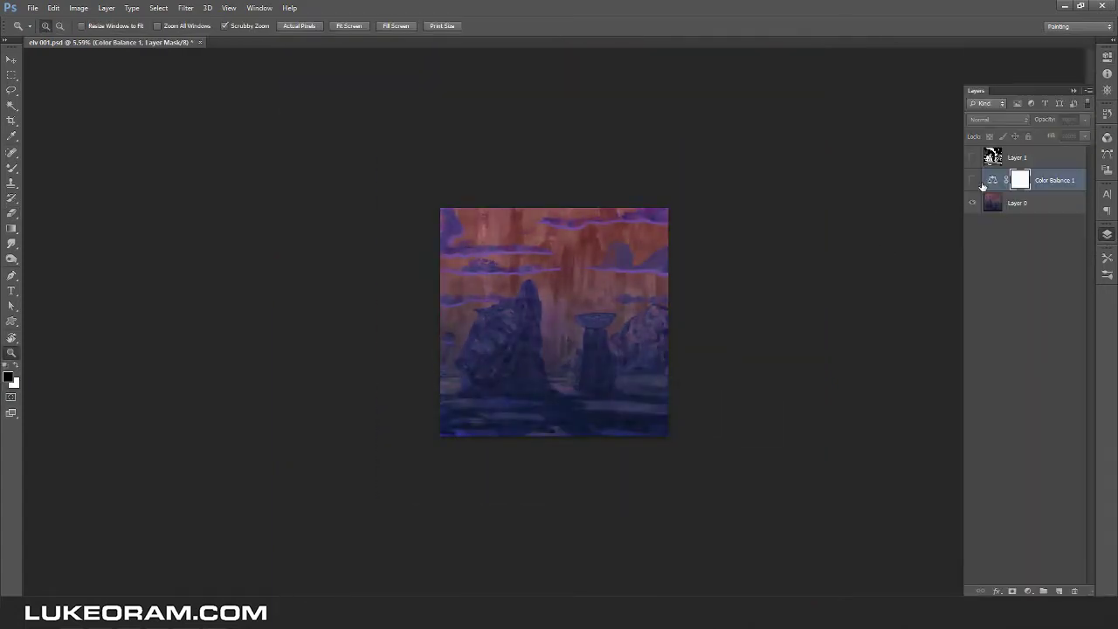
key("alt+bracketleft")
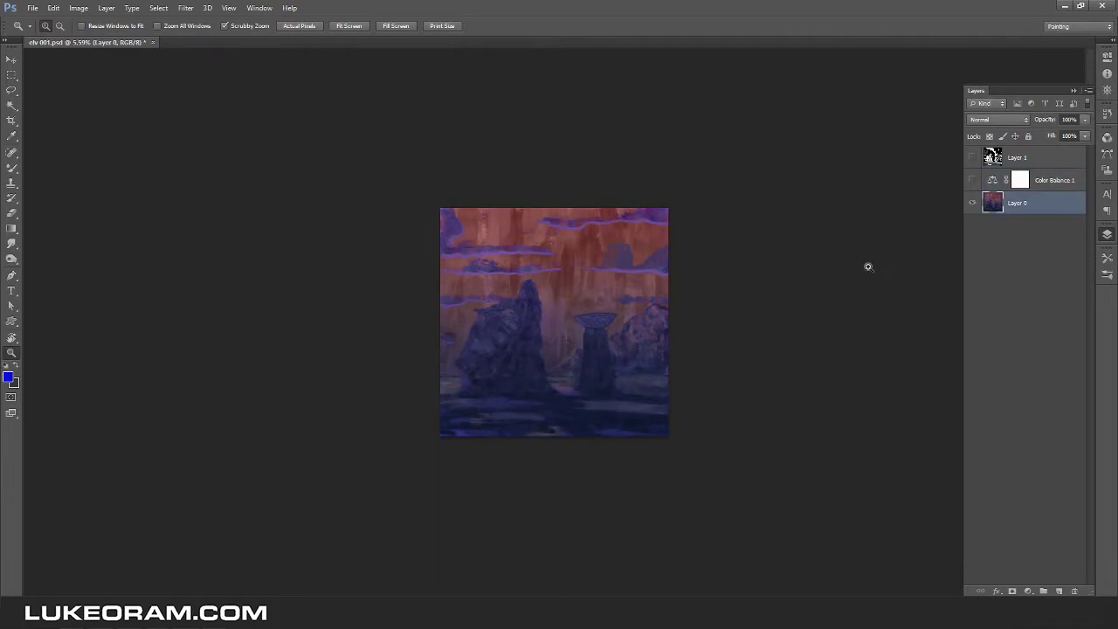
Select the whole sky around the figure, bowl and rocks with the Quick Selection and Lasso tools.
key("ctrl+plus")
key("w")
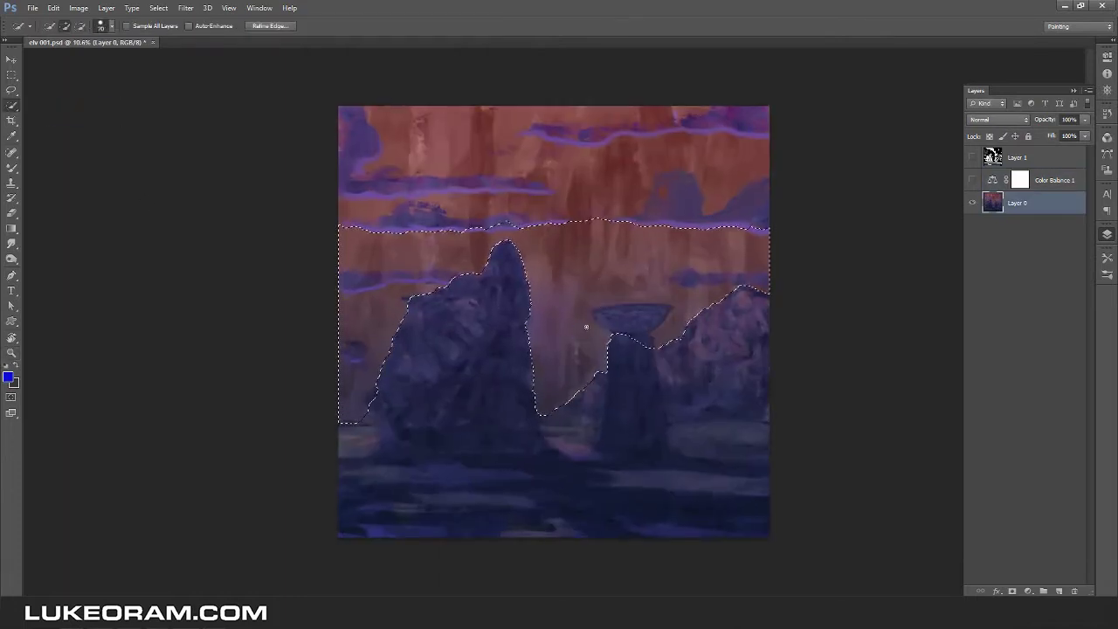
key("l")
left_click_drag(328, 232, 777, 231)
left_click(158, 8)
left_click(174, 228)
Lay a magenta-to-transparent gradient rising from the horizon inside the sky selection on a new layer and clear the selection.
key("ctrl+shift+alt+n")
key("b")
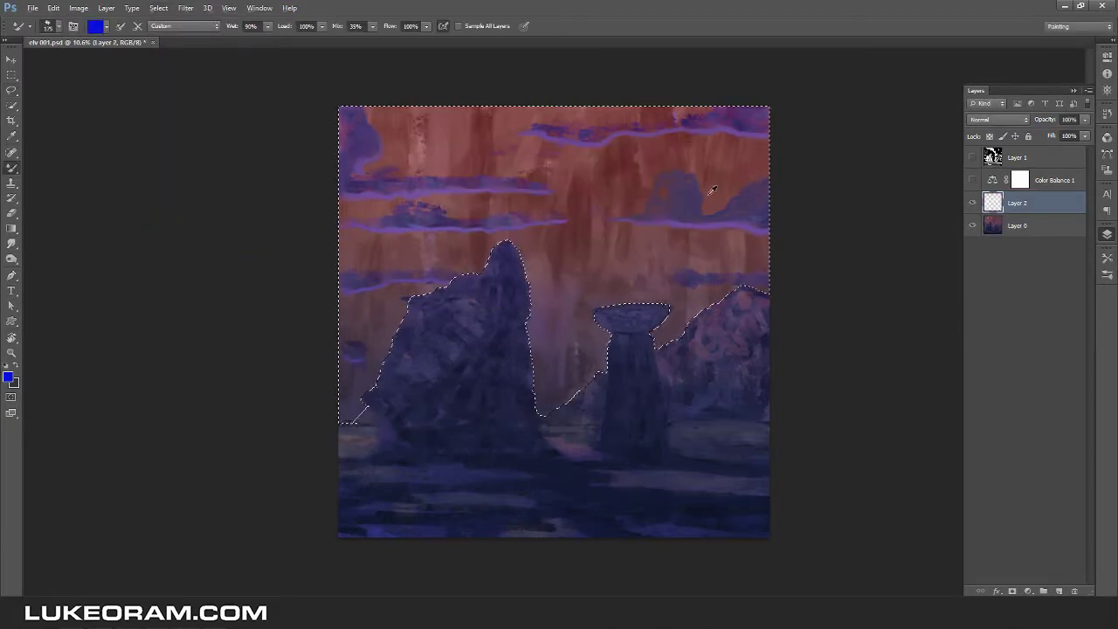
key("g")
left_click(8, 378)
left_click_drag(774, 419, 774, 367)
key("Return")
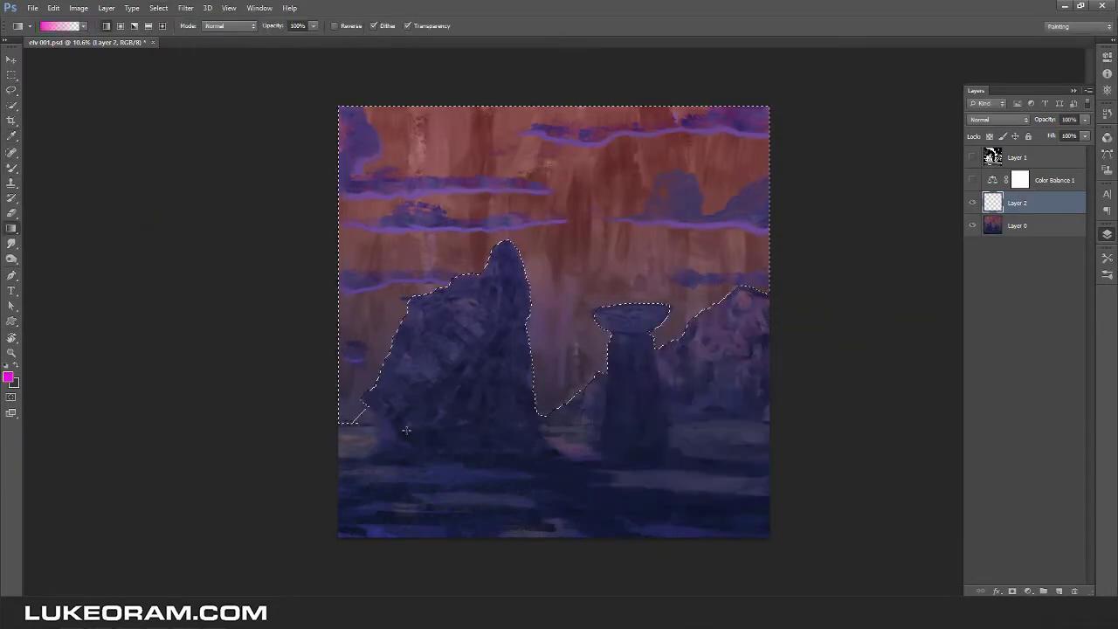
left_click_drag(281, 411, 281, 262)
key("ctrl+d")
Set the magenta gradient layer to Screen at 45% opacity and toggle its visibility to compare the sky.
key("ctrl+minus")
left_click(998, 119)
left_click(988, 236)
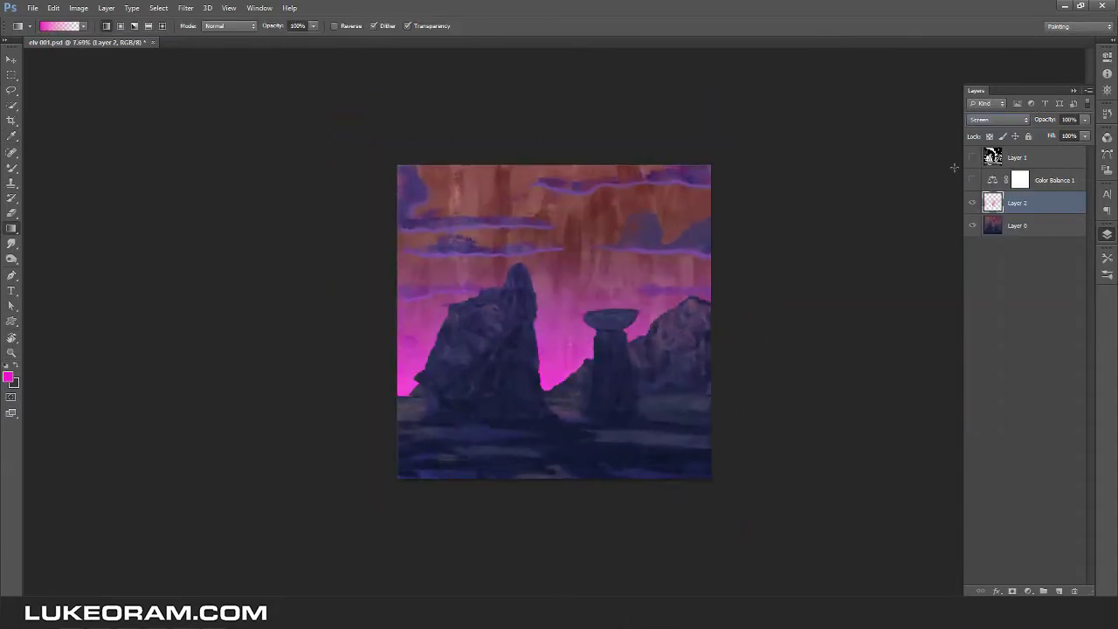
scroll(639, 333, "down", 2)
left_click(973, 203)
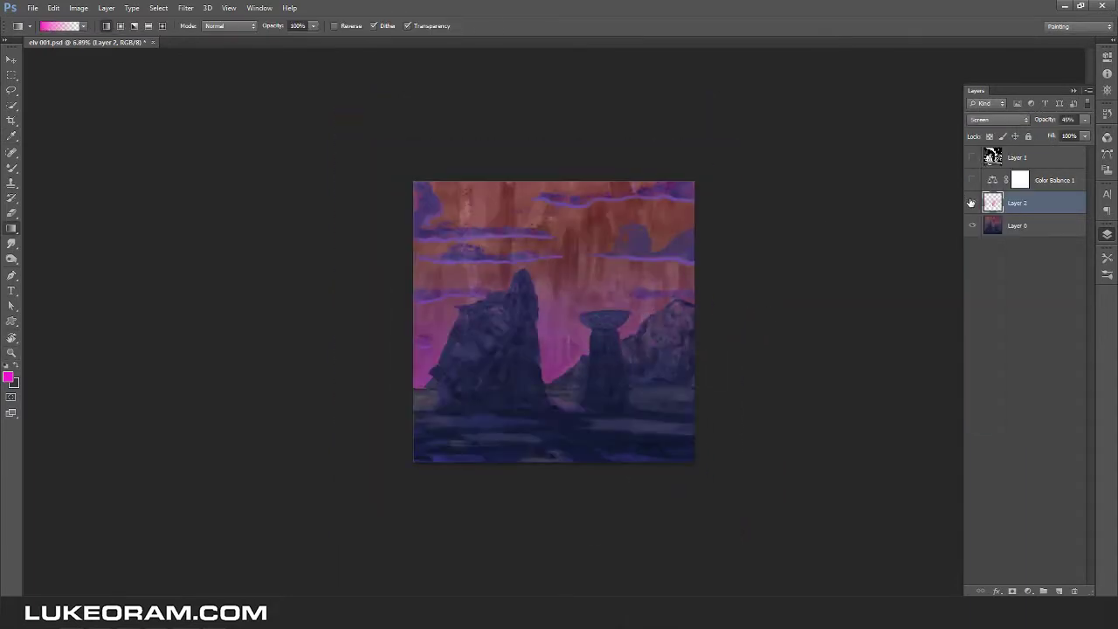
Reload the sky selection, switch to a red painting colour and brush a glow along the horizon on Layer 2.
scroll(973, 202, "up", 2)
left_click(993, 156, "ctrl")
key("b")
left_click(1107, 258)
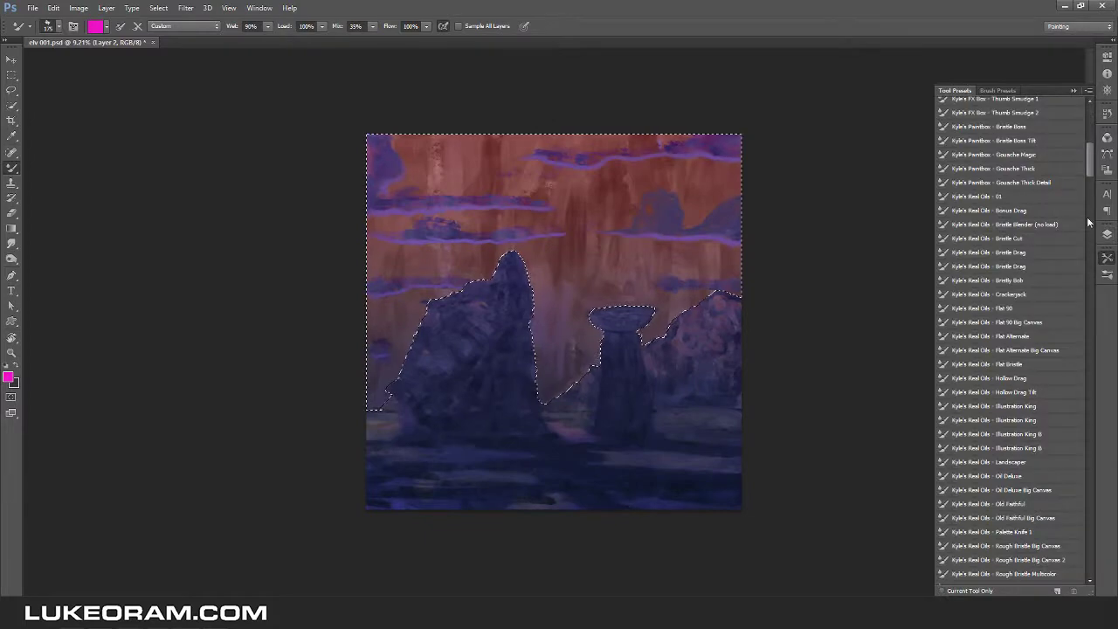
left_click(1081, 196)
left_click(998, 90)
left_click(8, 378)
key("Return")
mouse_move(386, 400)
left_mouse_down()
mouse_move(732, 283)
mouse_move(567, 382)
left_mouse_up()
Set the red horizon glow layer to Lighten at 82% opacity.
key("z")
scroll(734, 317, "down", 5)
left_click(1107, 234)
left_click(996, 119)
left_click(976, 215)
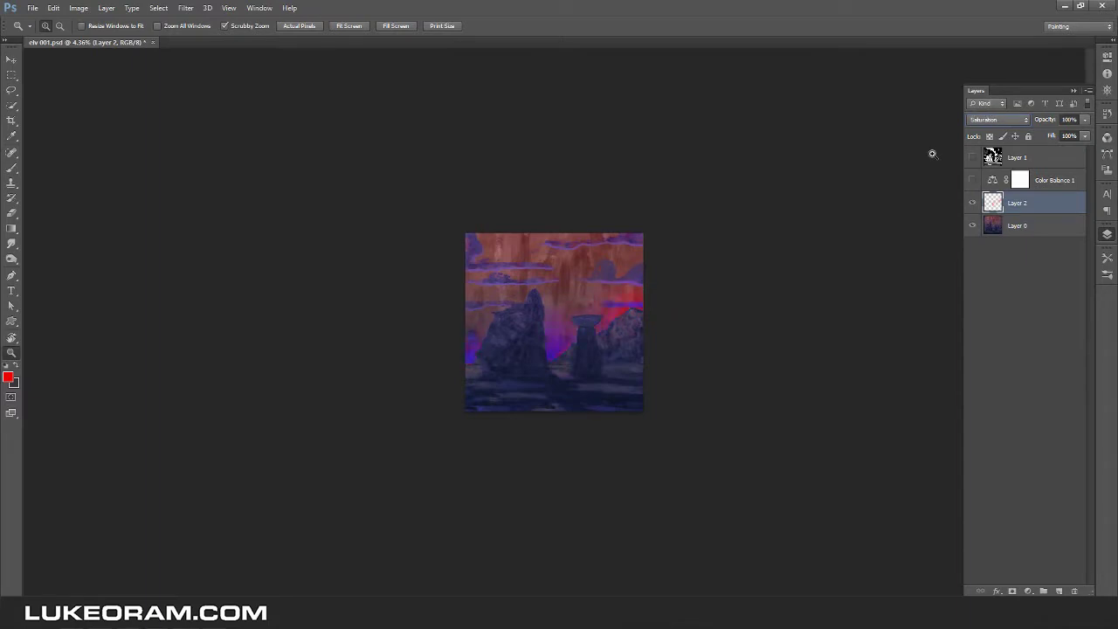
scroll(933, 154, "up", 3)
left_click(996, 119)
left_click(991, 149)
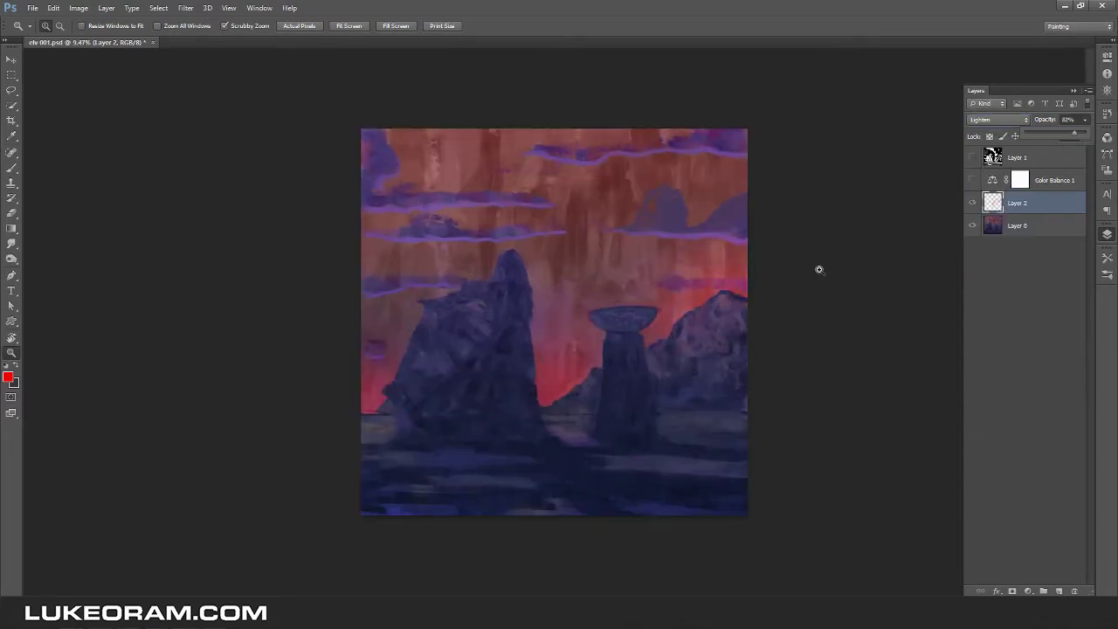
key("8")
key("2")
Flip the canvas horizontally and merge the glow layer into Layer 0.
key("b")
key("z")
key("h")
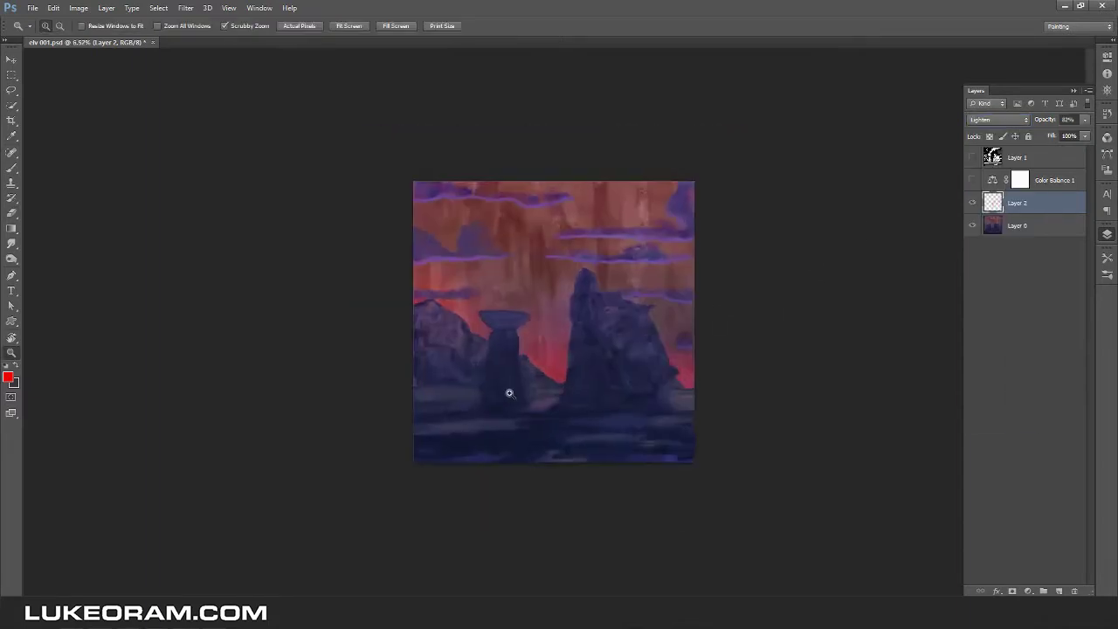
scroll(507, 392, "up", 2)
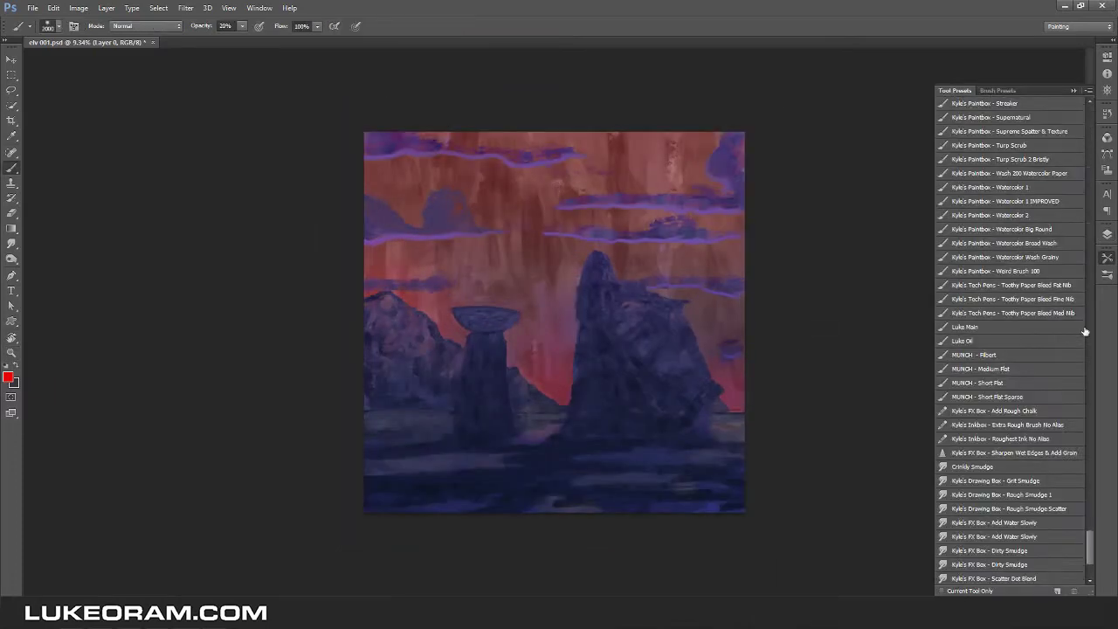
Paint thin crimson streaks along the waterline and the base of the distant rocks with the Mixer Brush.
scroll(1075, 339, "up", 10)
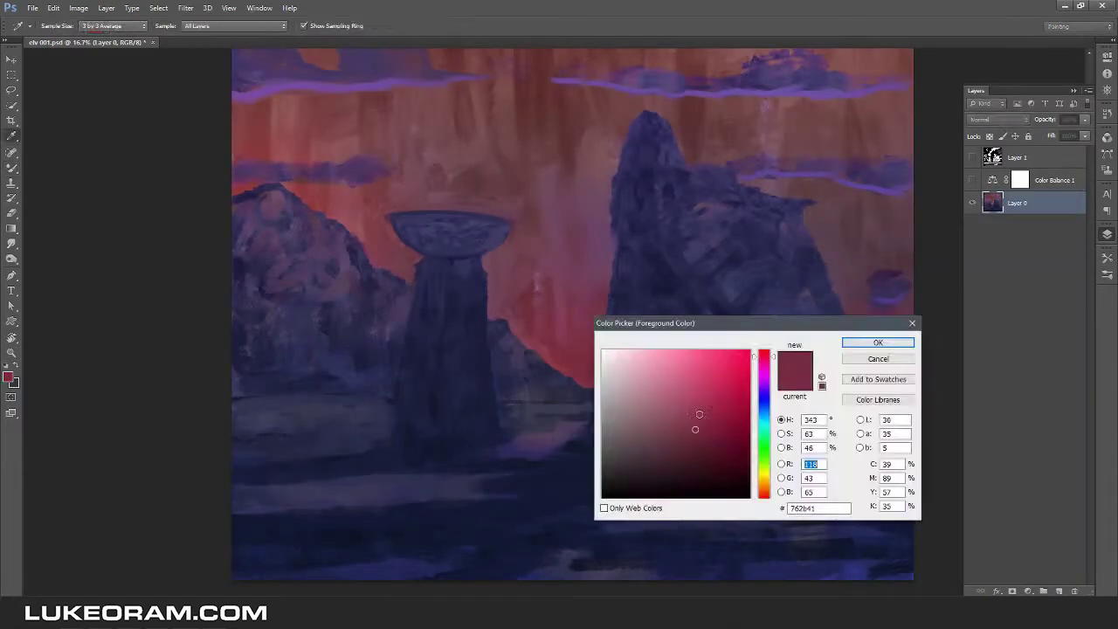
key("Return")
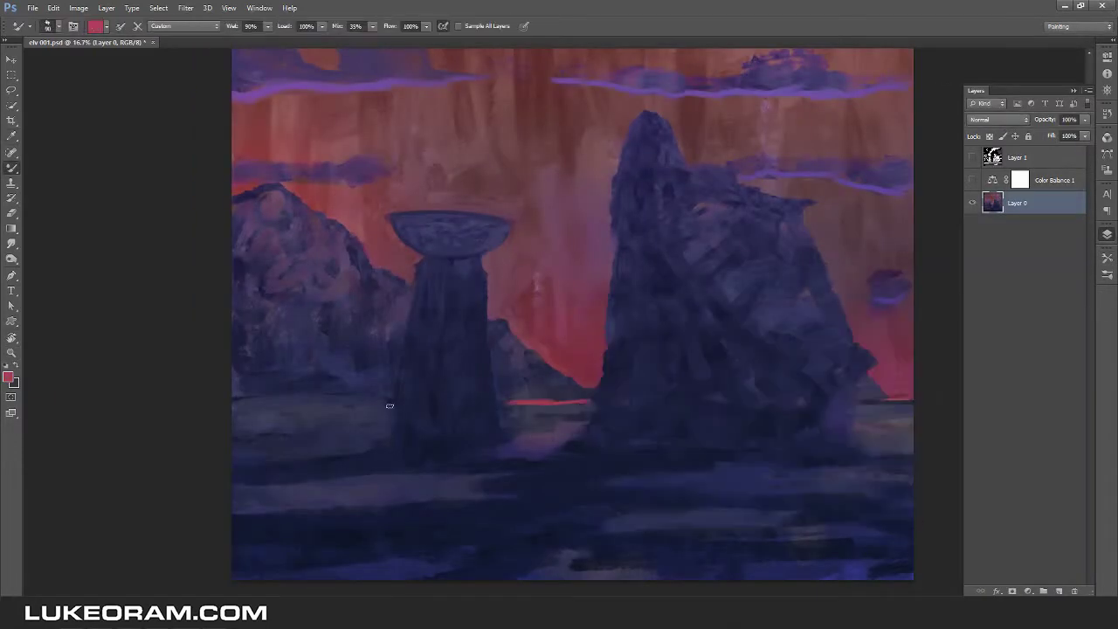
scroll(495, 467, "down", 1)
scroll(468, 430, "up", 2)
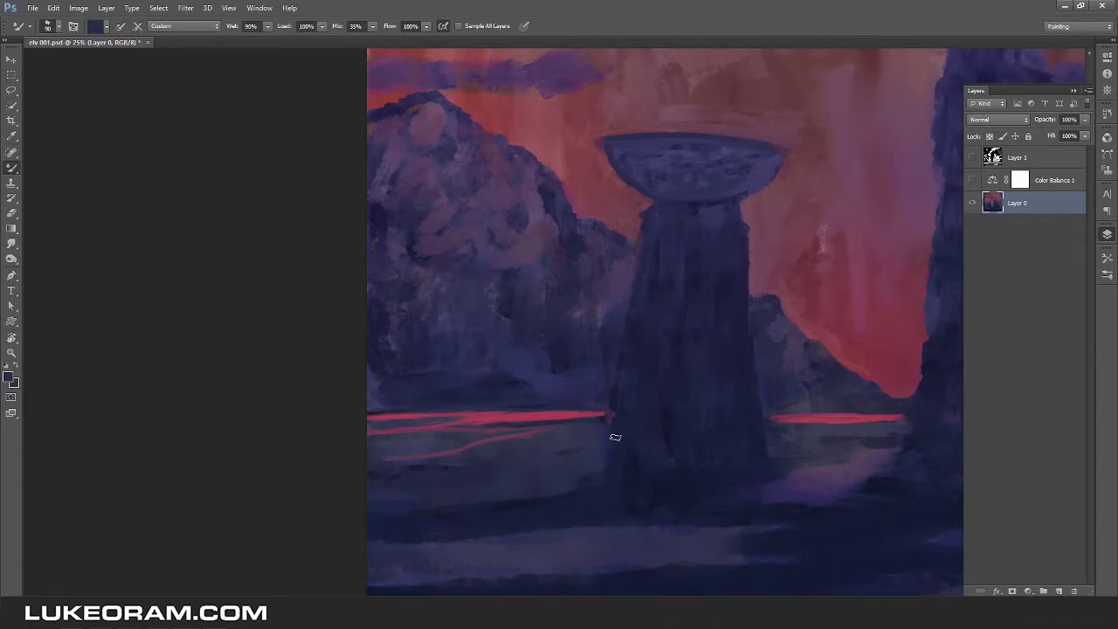
left_click_drag(469, 519, 377, 587)
left_click(692, 245, "alt")
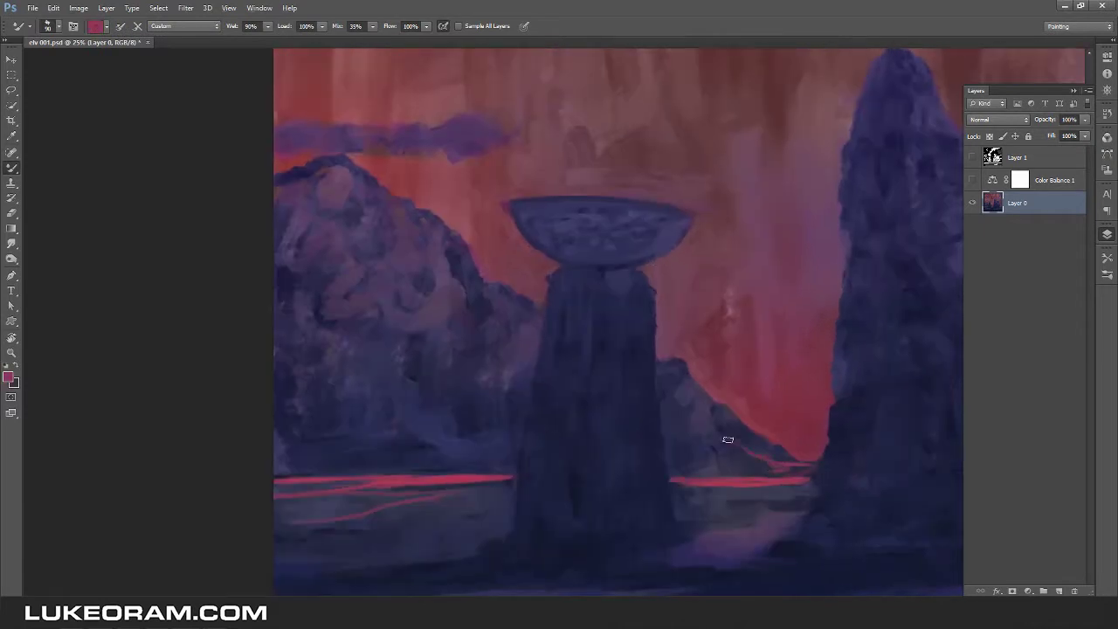
Show the Color Balance 1 adjustment layer to compare the colours and delete it.
scroll(728, 439, "down", 4)
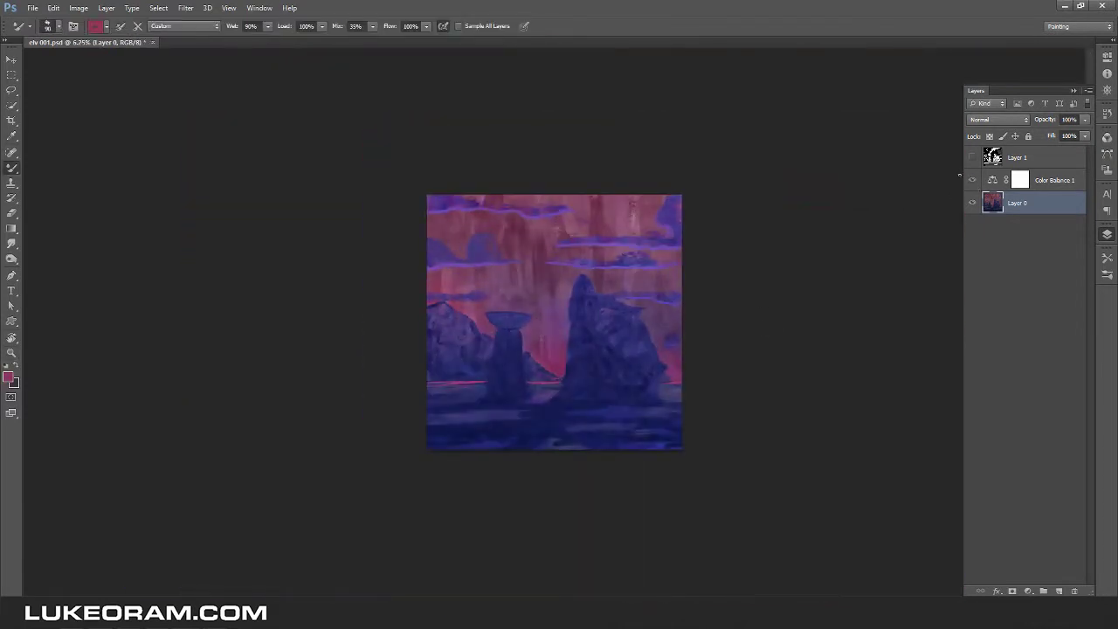
left_click(1040, 180)
key("Delete")
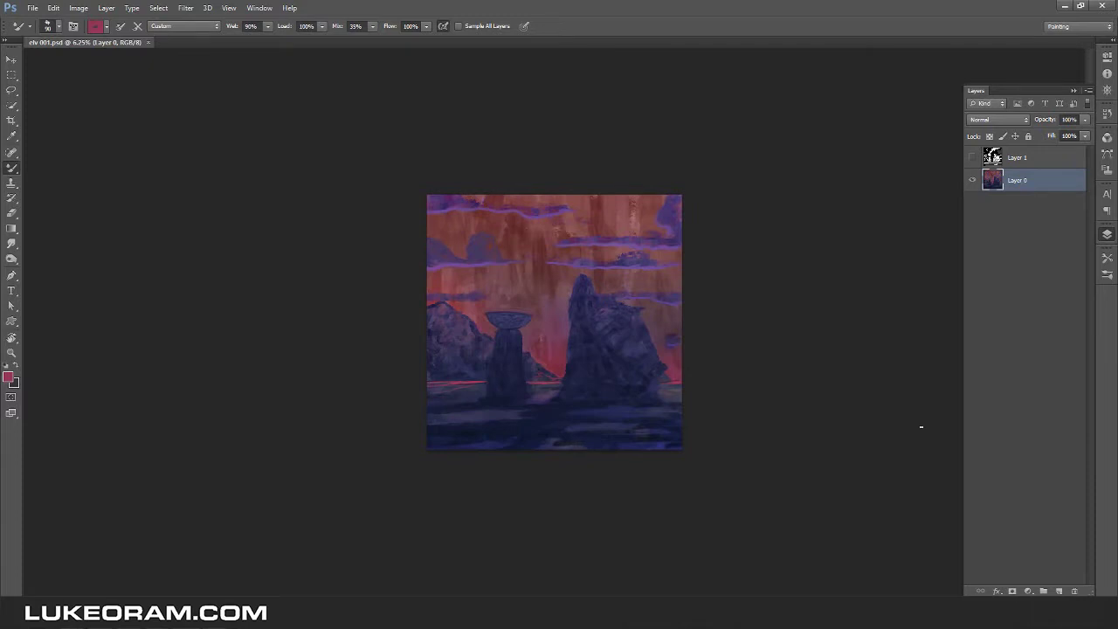
Brush soft crimson reflections across the dark foreground water with the Mixer Brush at 34% wet and save the file.
scroll(536, 432, "up", 3)
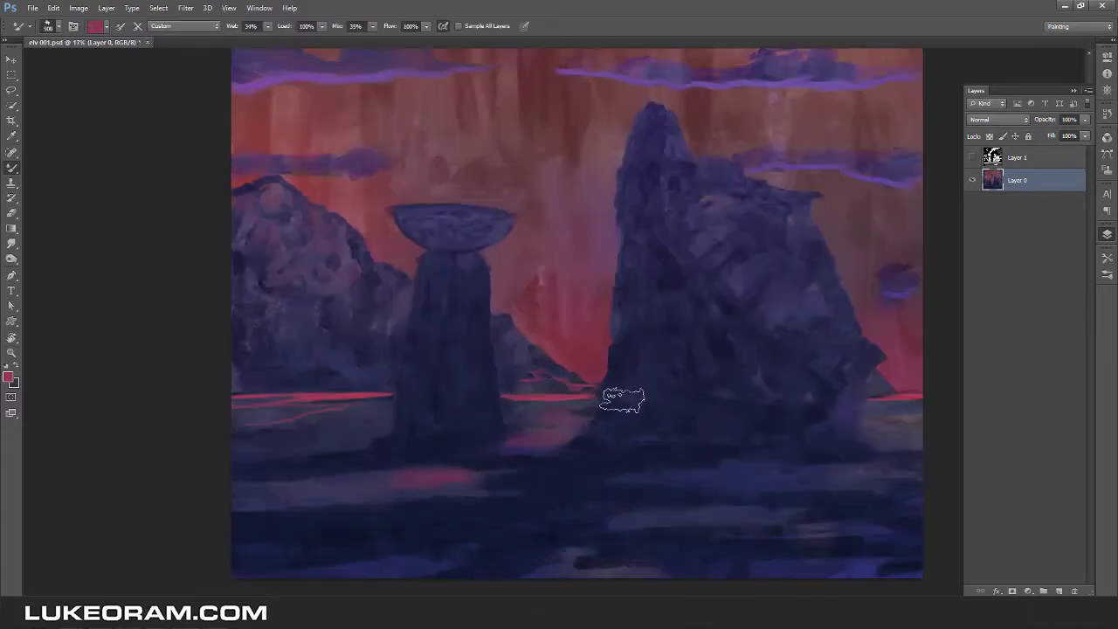
scroll(479, 524, "down", 1)
key("ctrl+s")
Open pose 001.psd and bring its cloaked figure line drawing into the painting as a new layer.
left_click(32, 8)
mouse_move(53, 87)
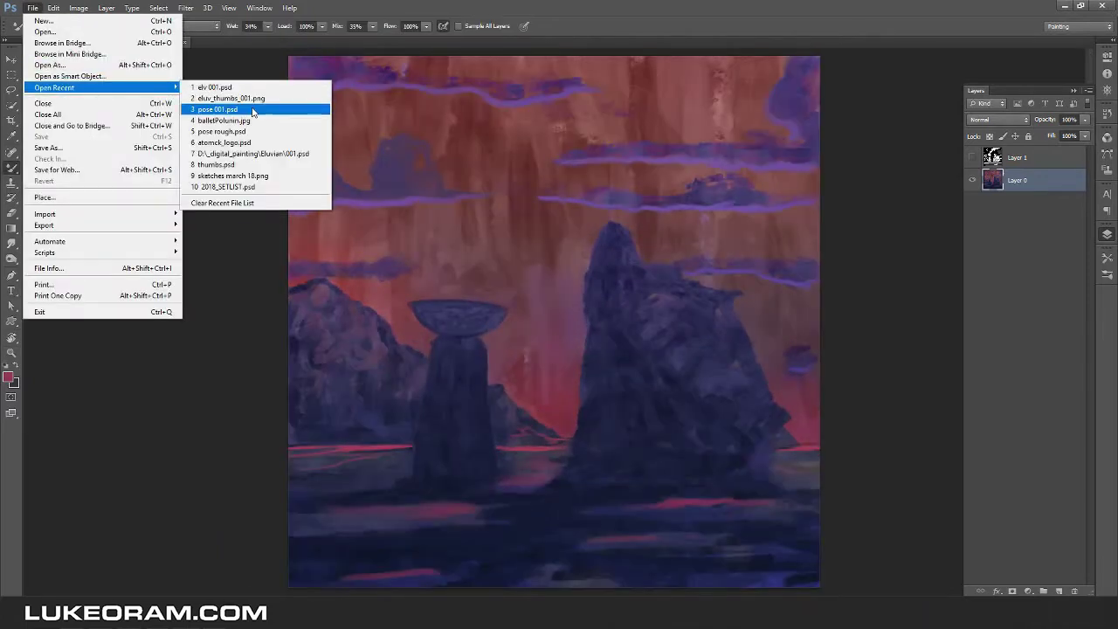
left_click(262, 108)
mouse_move(1016, 157)
left_mouse_down()
mouse_move(349, 75)
mouse_move(630, 256)
left_mouse_up()
scroll(630, 256, "up", 2)
Scale and position the line drawing over the painted figure and save the file.
key("ctrl+t")
left_click_drag(550, 250, 774, 535)
left_click_drag(689, 423, 601, 423)
key("Return")
scroll(601, 423, "down", 2)
scroll(595, 308, "up", 1)
key("ctrl+s")
Reshape the painted hood and shoulders on Layer 0 to match the line drawing, repainting the sky around them.
key("b")
key("alt+bracketleft")
scroll(609, 236, "up", 8)
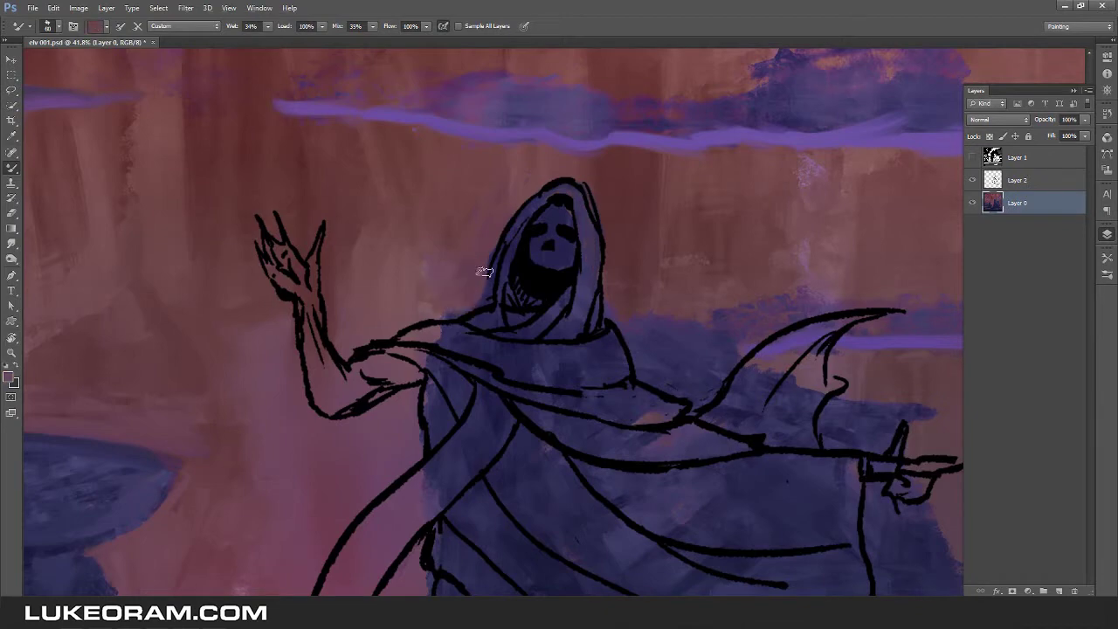
left_click_drag(636, 332, 583, 262)
left_click_drag(612, 319, 690, 279)
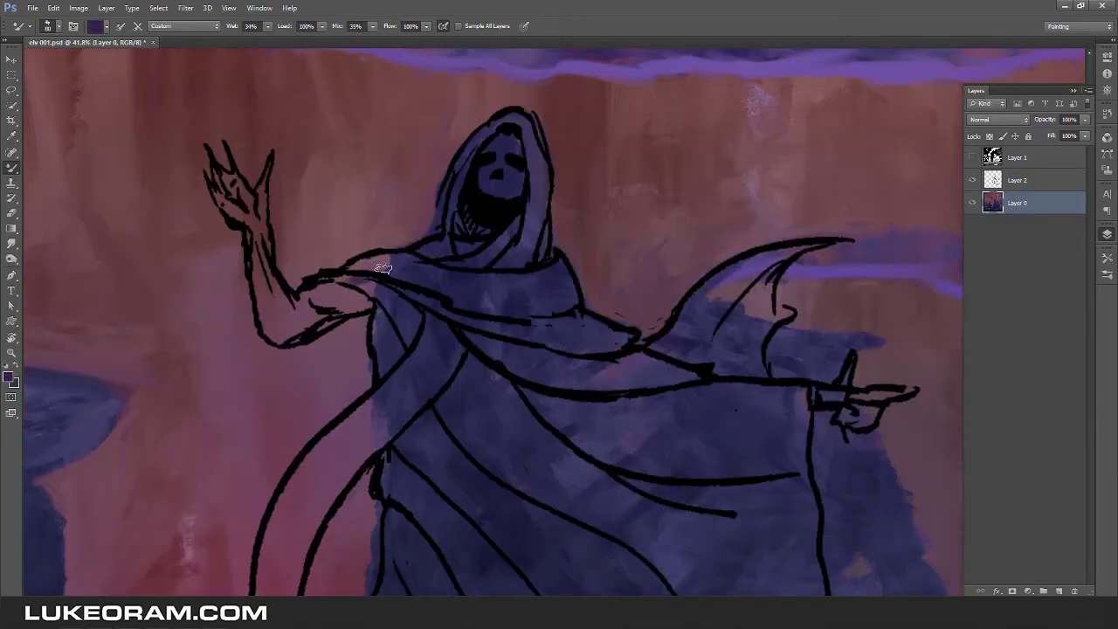
Fill the figure's raised arm and hand with muted blue-violet inside the line drawing.
left_click_drag(261, 308, 235, 194)
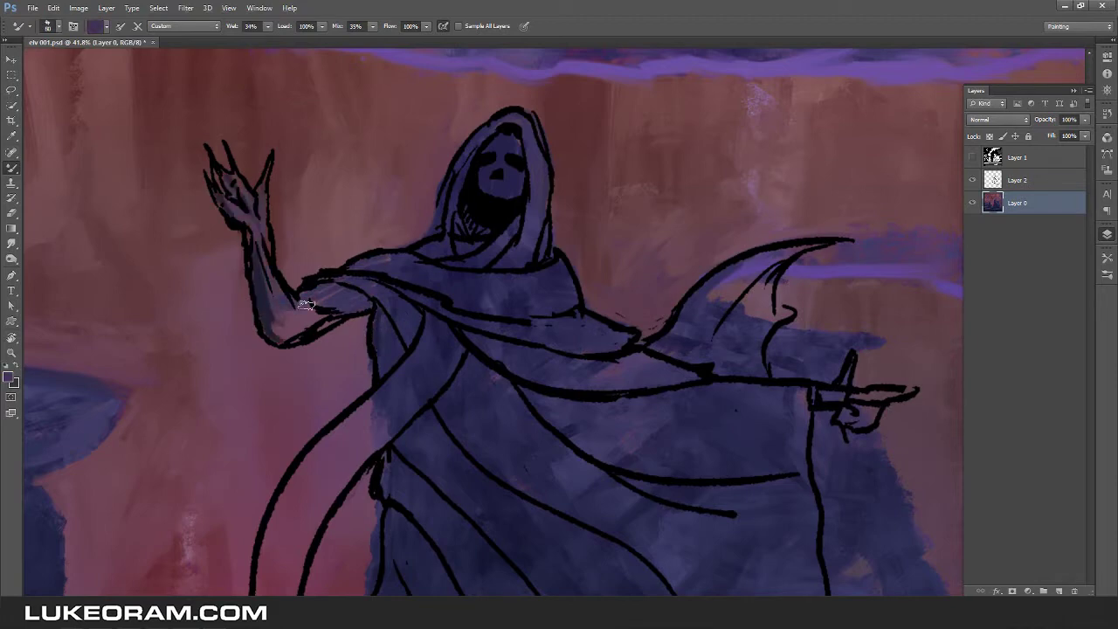
left_click_drag(306, 304, 375, 334)
key("ctrl+minus")
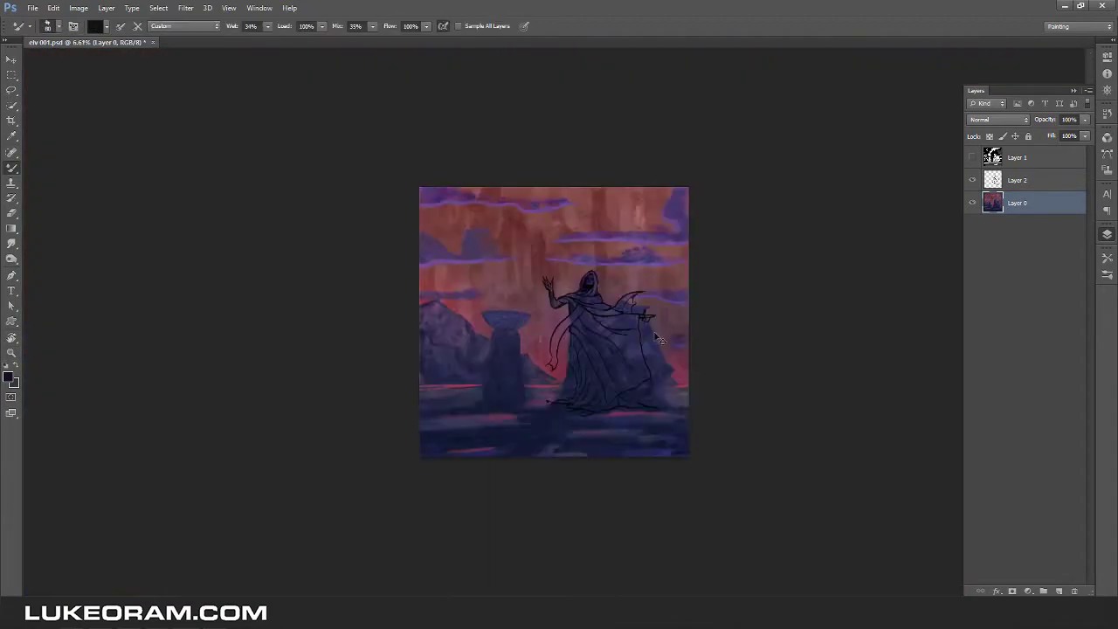
Paint sky colours over the rock behind the cloak, smoothing its trailing edge and reshaping the small cloud and crimson horizon.
key("ctrl+plus")
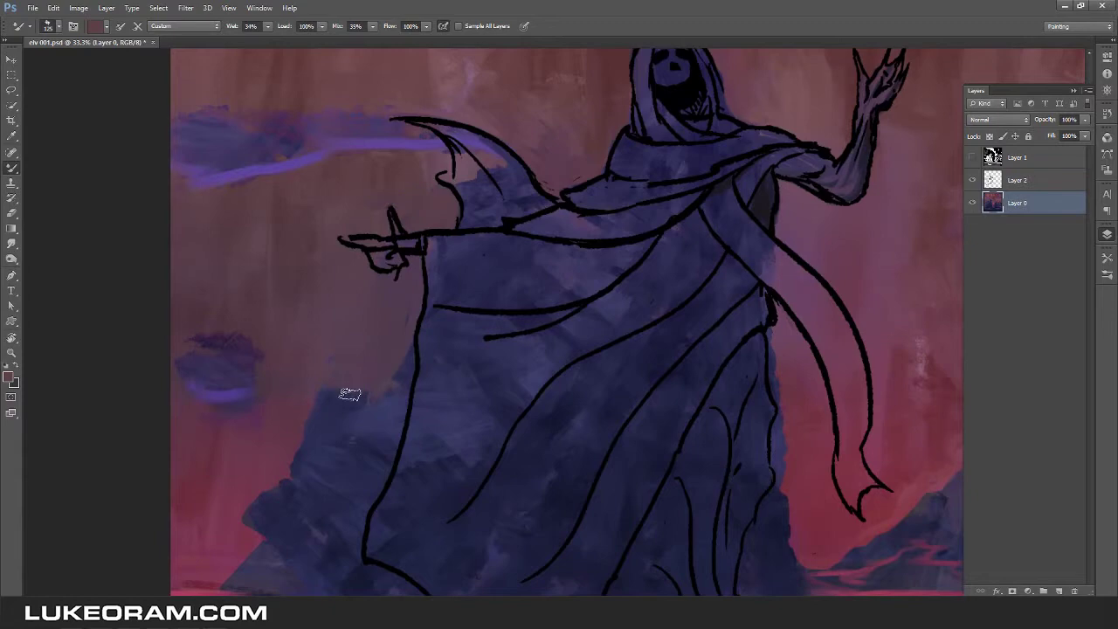
left_click_drag(349, 392, 365, 310)
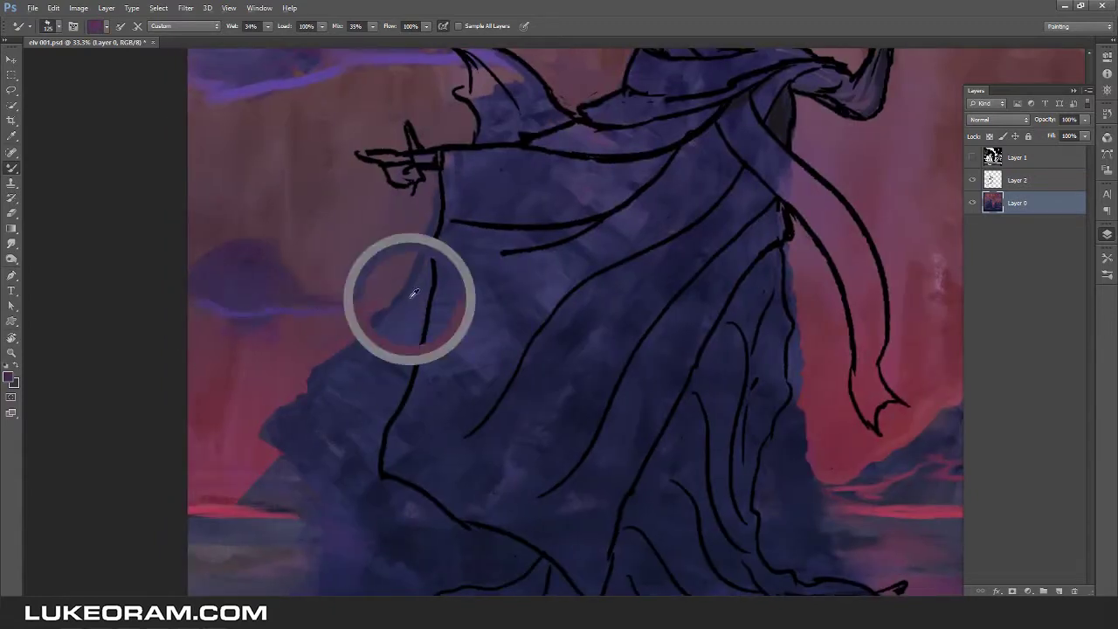
left_click_drag(287, 468, 332, 320)
left_click(294, 321, "alt")
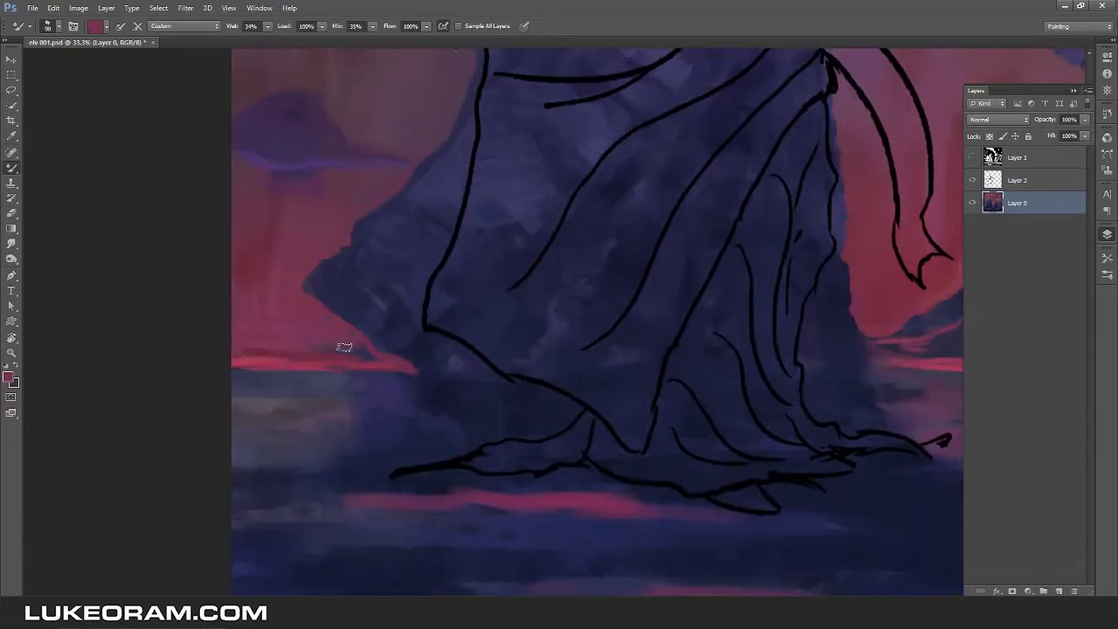
Fill the hanging cloth strip below the raised arm with dark blue following the line drawing.
key("ctrl+0")
scroll(582, 357, "up", 3)
mouse_move(574, 236)
left_mouse_down()
mouse_move(476, 278)
mouse_move(559, 342)
mouse_move(533, 237)
left_mouse_up()
mouse_move(529, 280)
left_mouse_down()
mouse_move(575, 399)
mouse_move(569, 461)
left_mouse_up()
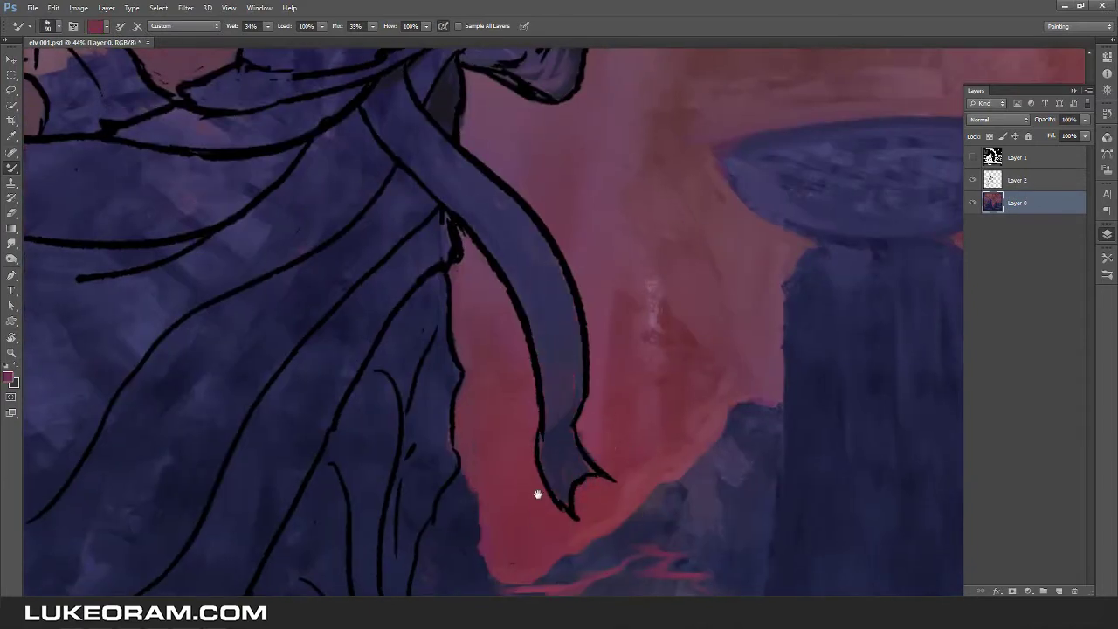
Hide the line drawing to check the figure's silhouette and step back through the last changes.
scroll(471, 473, "down", 5)
left_click(972, 180)
scroll(499, 309, "up", 4)
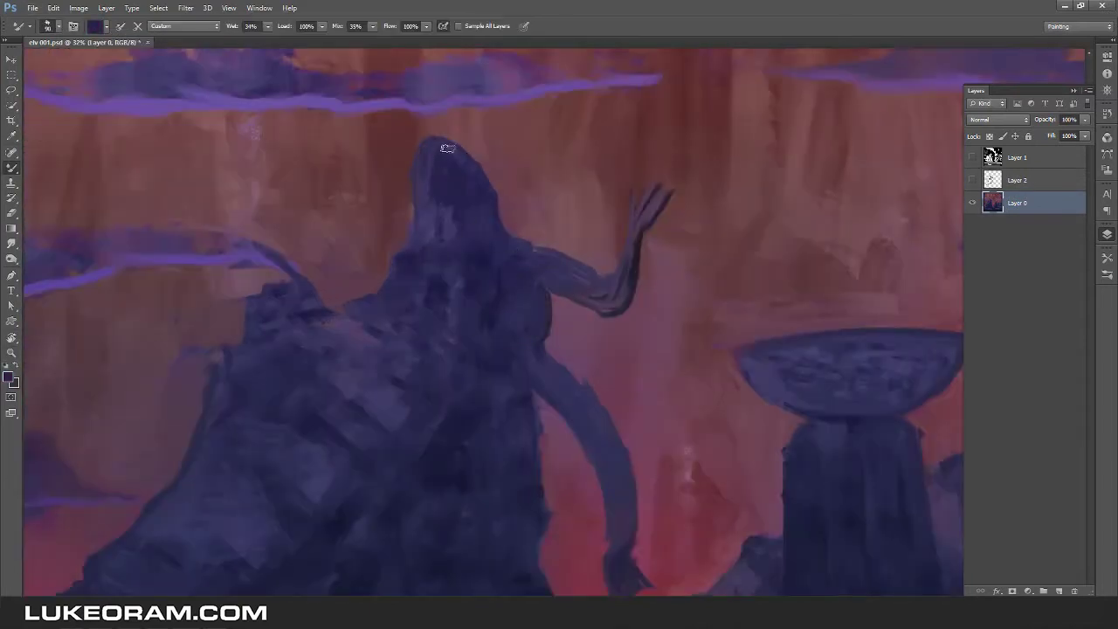
scroll(422, 175, "down", 5)
key("ctrl+alt+z")
key("ctrl+alt+z")
Paint dark fold shadows across the robe on Layer 0, following the drapery lines of the line drawing.
key("z")
mouse_move(631, 169)
left_mouse_down()
mouse_move(627, 234)
mouse_move(608, 170)
left_mouse_up()
key("b")
mouse_move(418, 554)
left_mouse_down()
mouse_move(518, 401)
mouse_move(592, 544)
mouse_move(495, 295)
mouse_move(464, 181)
mouse_move(625, 347)
mouse_move(563, 259)
mouse_move(744, 244)
mouse_move(454, 160)
left_mouse_up()
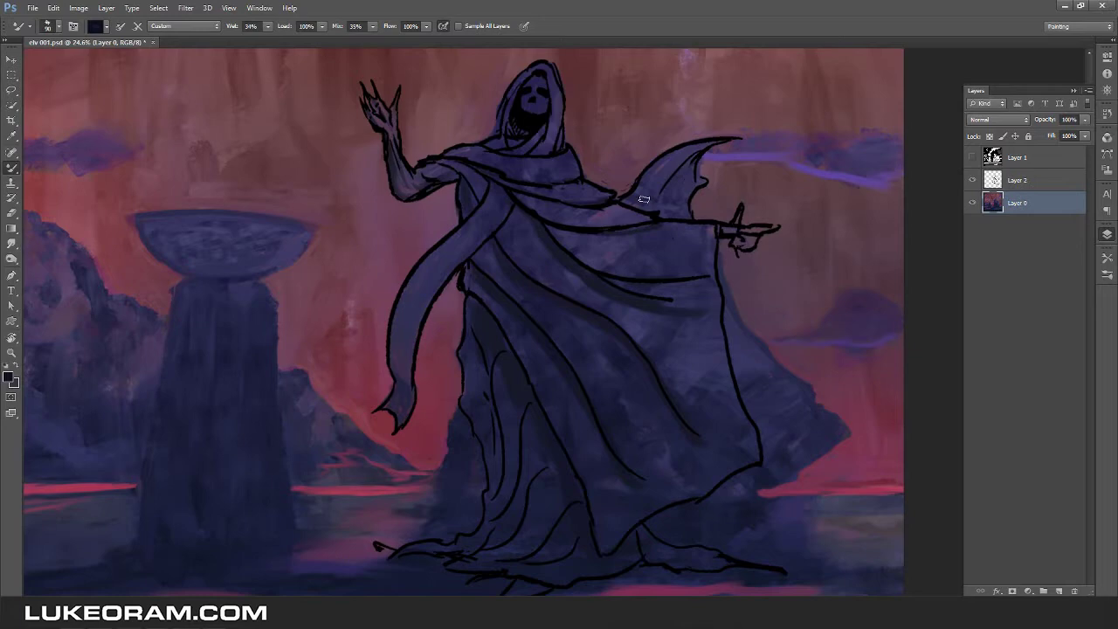
left_click(973, 180)
left_click_drag(559, 315, 664, 350)
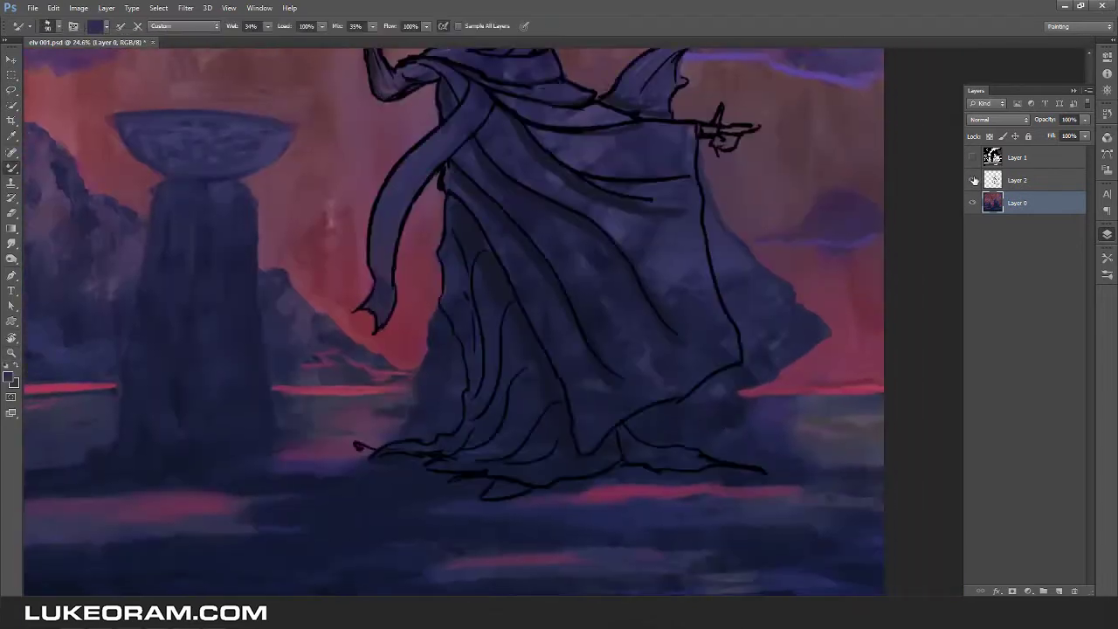
Deepen and blend the robe's folds with dark and lighter blue strokes with the line drawing hidden.
left_click_drag(594, 385, 597, 251)
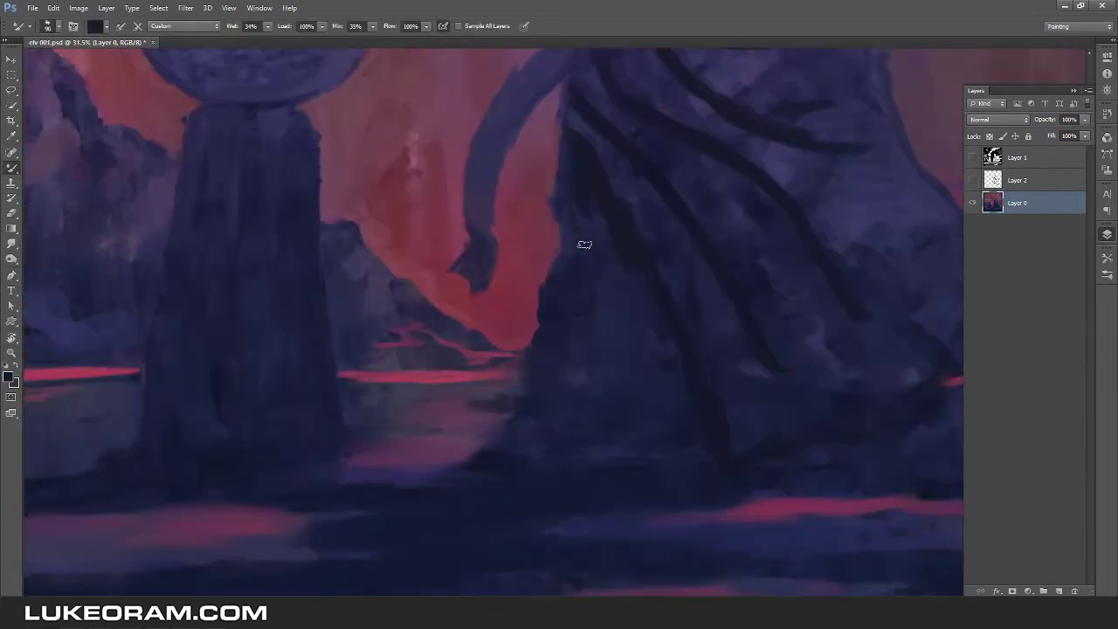
mouse_move(519, 460)
left_mouse_down()
mouse_move(804, 260)
mouse_move(602, 332)
left_mouse_up()
left_click(530, 246)
mouse_move(585, 274)
left_mouse_down()
mouse_move(679, 338)
mouse_move(679, 250)
left_mouse_up()
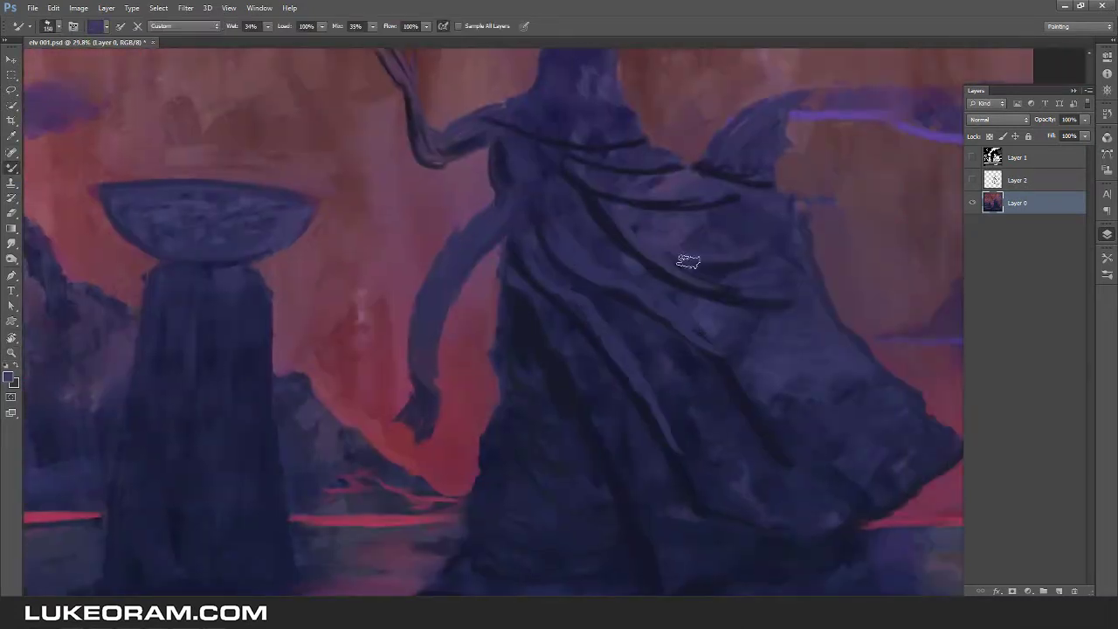
key("r")
mouse_move(675, 232)
left_mouse_down()
mouse_move(524, 279)
mouse_move(512, 287)
mouse_move(524, 297)
left_mouse_up()
key("b")
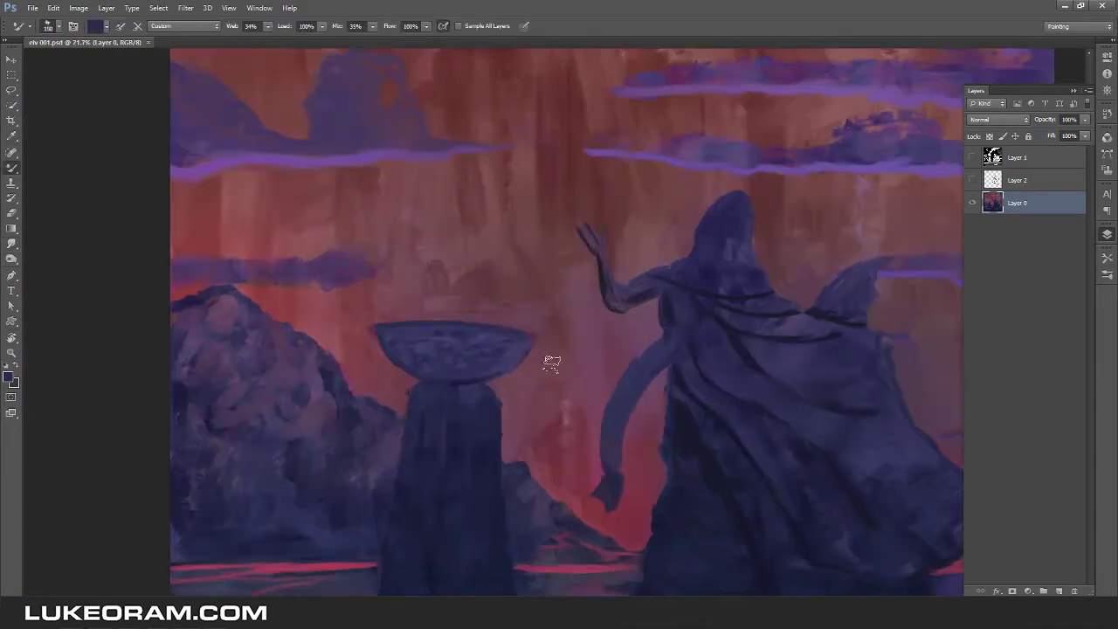
Sample the crimson of the horizon and paint a bright red rim along the bowl's upper edge.
left_click(288, 568, "alt")
left_click_drag(447, 373, 476, 374)
left_click_drag(341, 304, 578, 318)
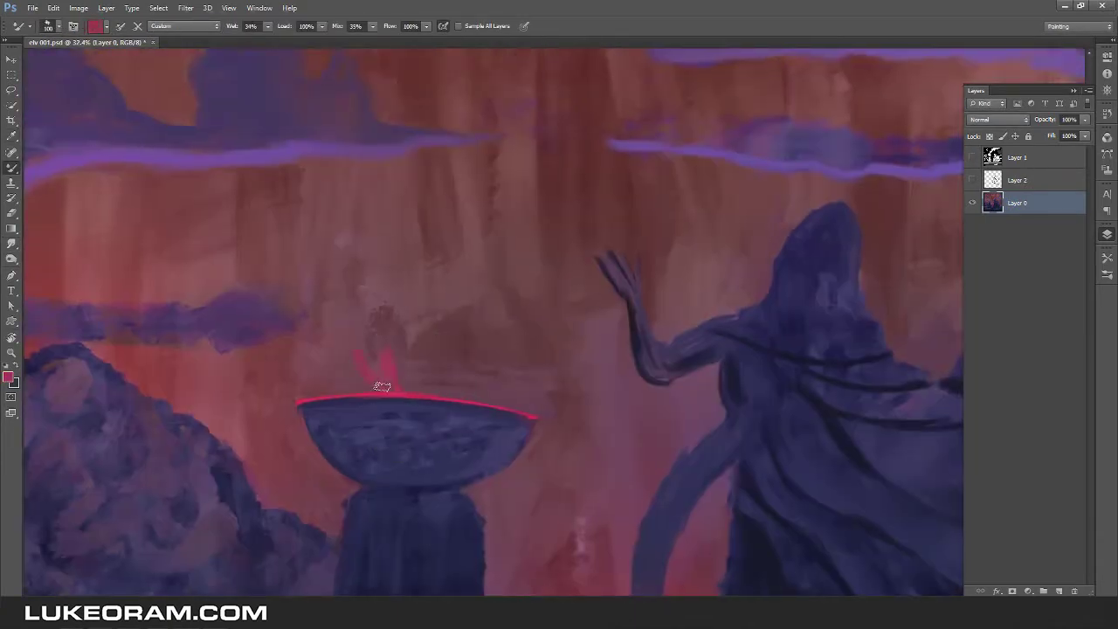
Try to paint crimson flames with a brighter red core rising from the bowl.
left_click_drag(382, 386, 408, 318)
left_click_drag(430, 390, 476, 354)
left_click_drag(391, 382, 440, 382)
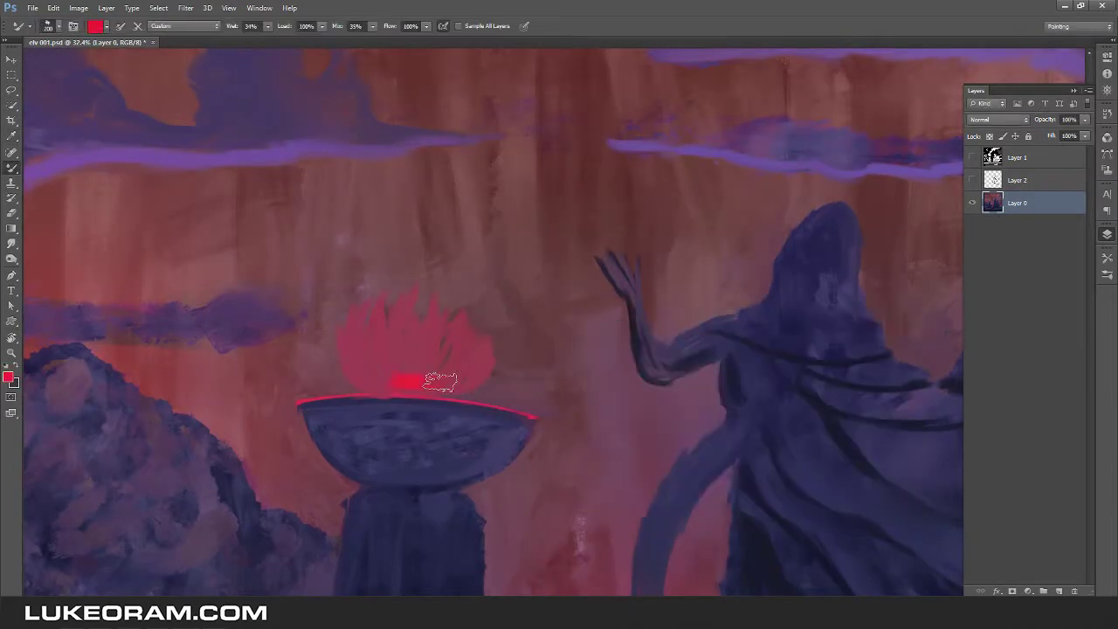
scroll(554, 343, "up", 1)
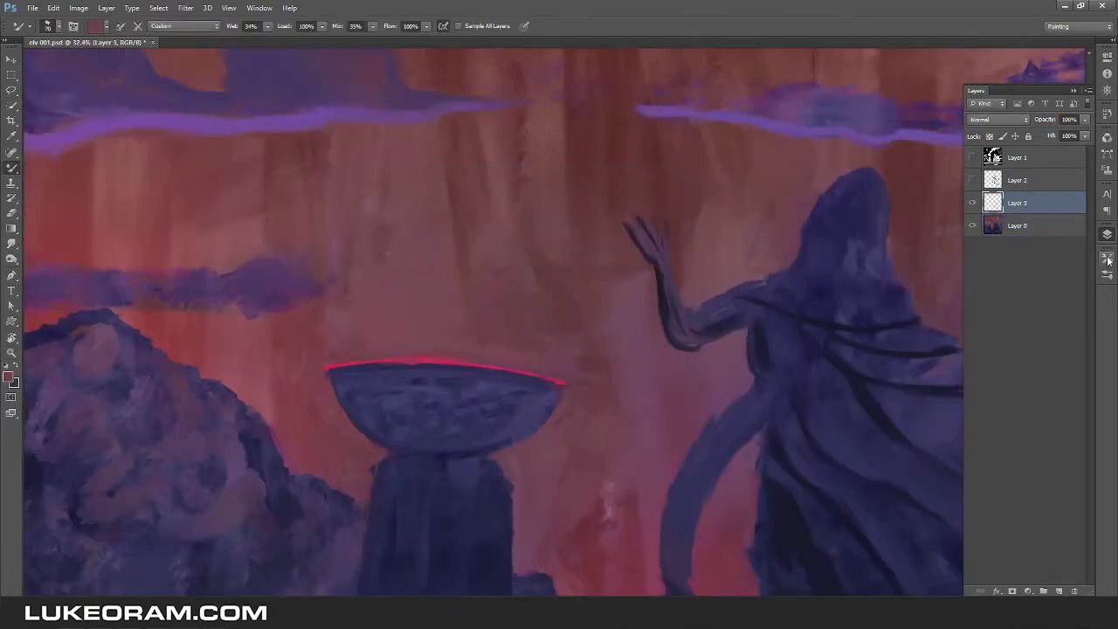
Choose another brush preset and a bright pinkish red, and paint a soft glow above the bowl on Layer 3.
left_click(1107, 258)
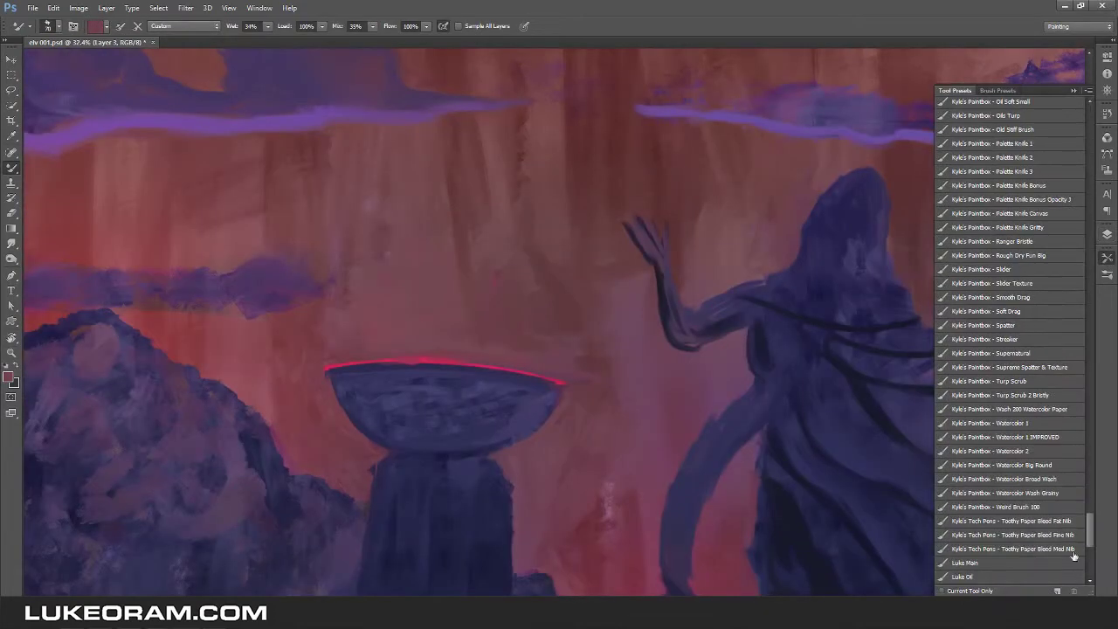
left_click(1050, 408)
key("Return")
mouse_move(449, 320)
left_mouse_down()
mouse_move(429, 299)
mouse_move(581, 295)
left_mouse_up()
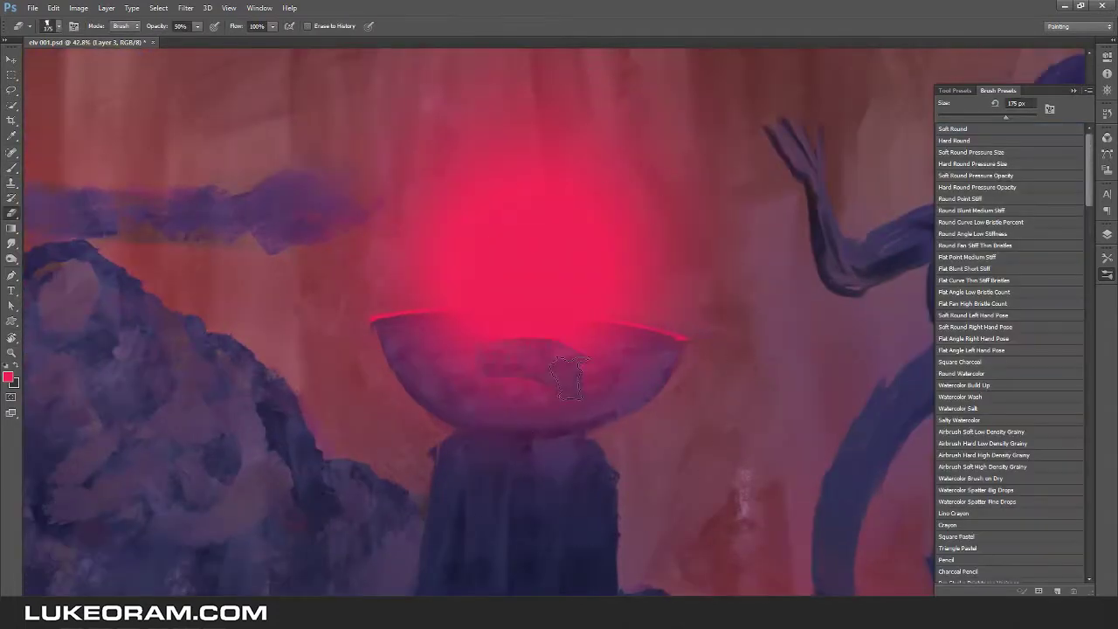
Erase the part of the red glow that overlaps the front of the bowl.
mouse_move(419, 367)
left_mouse_down()
mouse_move(629, 350)
mouse_move(499, 445)
mouse_move(472, 346)
left_mouse_up()
scroll(473, 345, "down", 5)
scroll(542, 251, "up", 6)
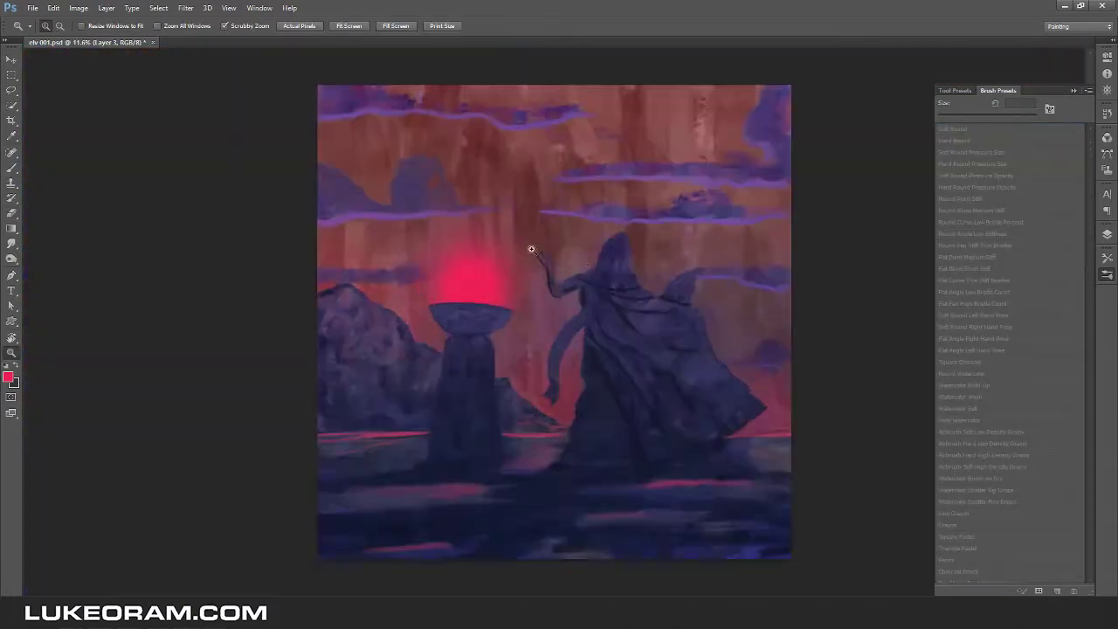
Set the blending mode of Layer 3, which holds the red glow, to Darken.
left_click(1107, 234)
left_click(1108, 260)
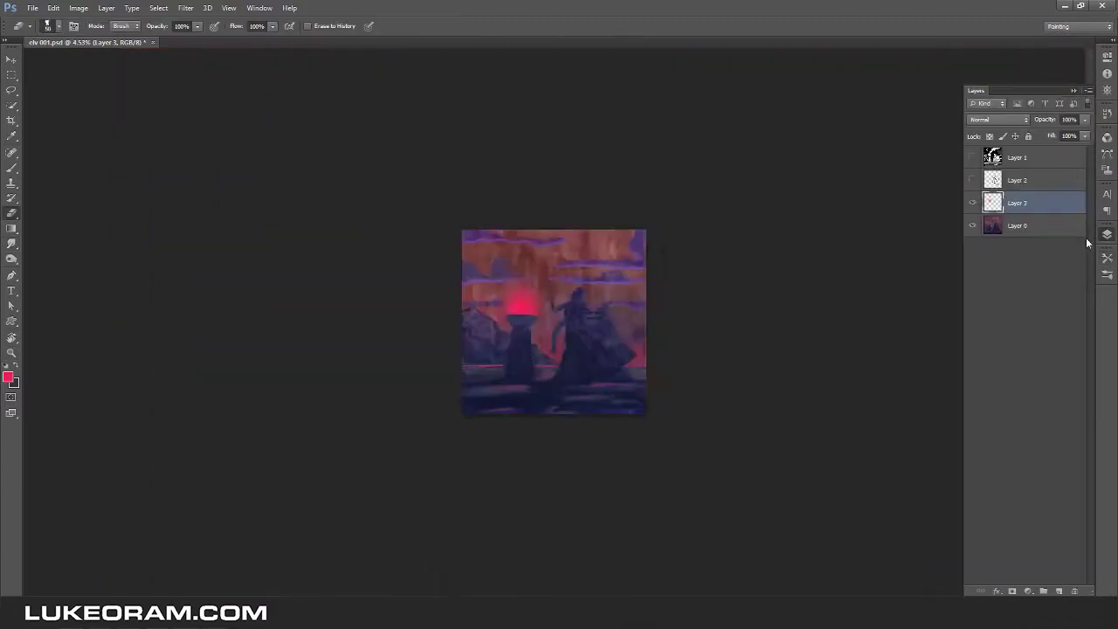
left_click(998, 118)
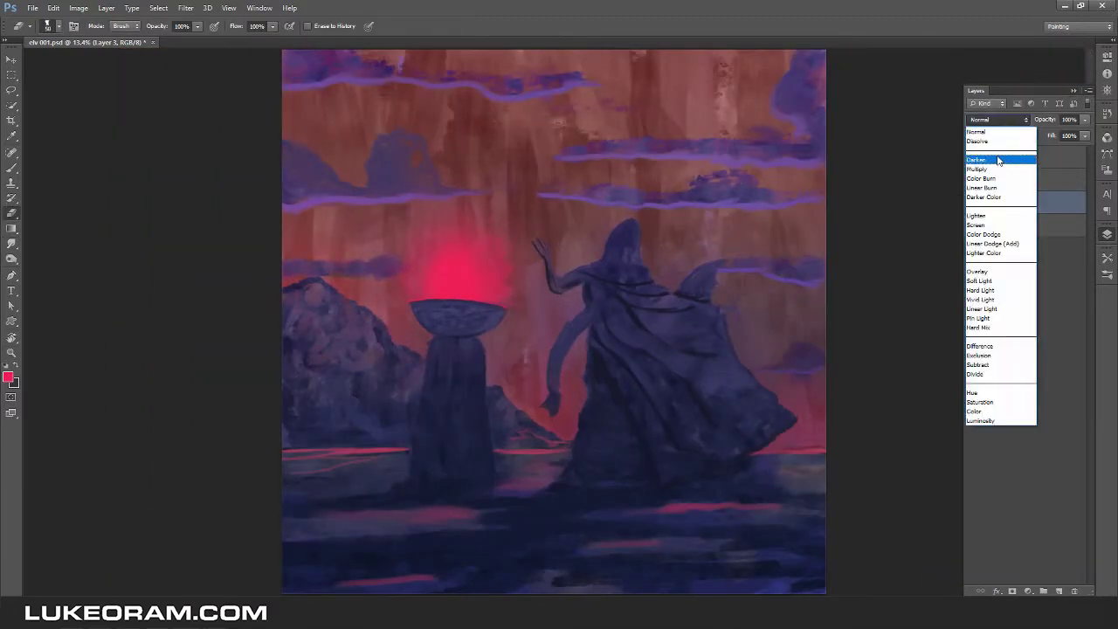
left_click(998, 160)
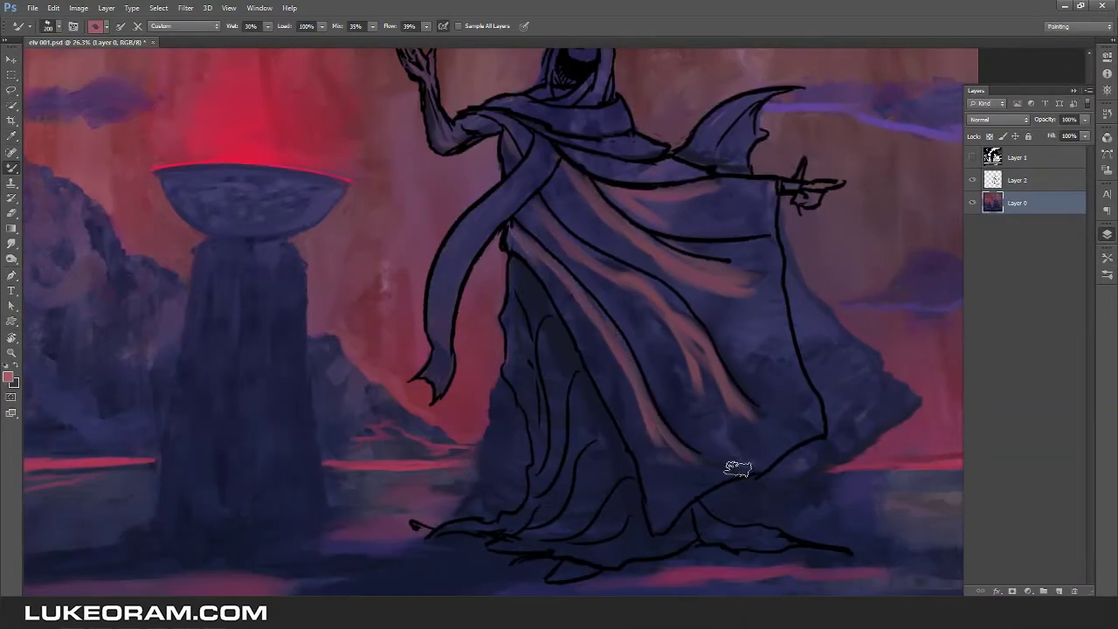
Paint reddish highlights on the cloak folds and darken the hood's interior on Layer 0, comparing with and without the Layer 2 pose drawing.
mouse_move(738, 469)
left_mouse_down()
mouse_move(512, 312)
mouse_move(507, 407)
mouse_move(531, 362)
left_mouse_up()
scroll(403, 216, "up", 3)
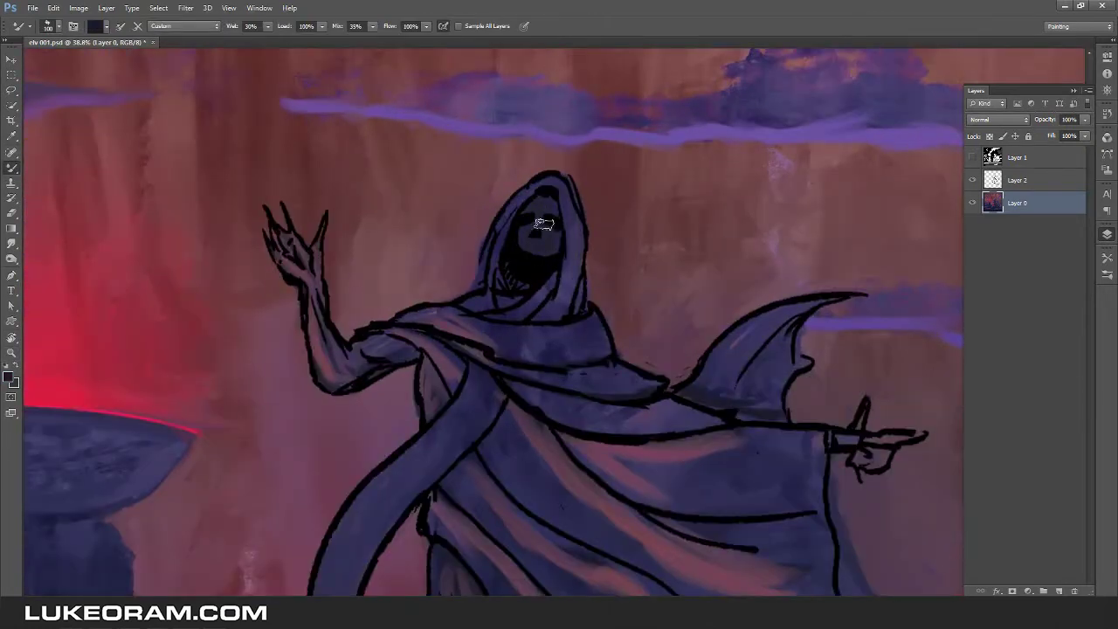
left_click(973, 180)
left_click(973, 180)
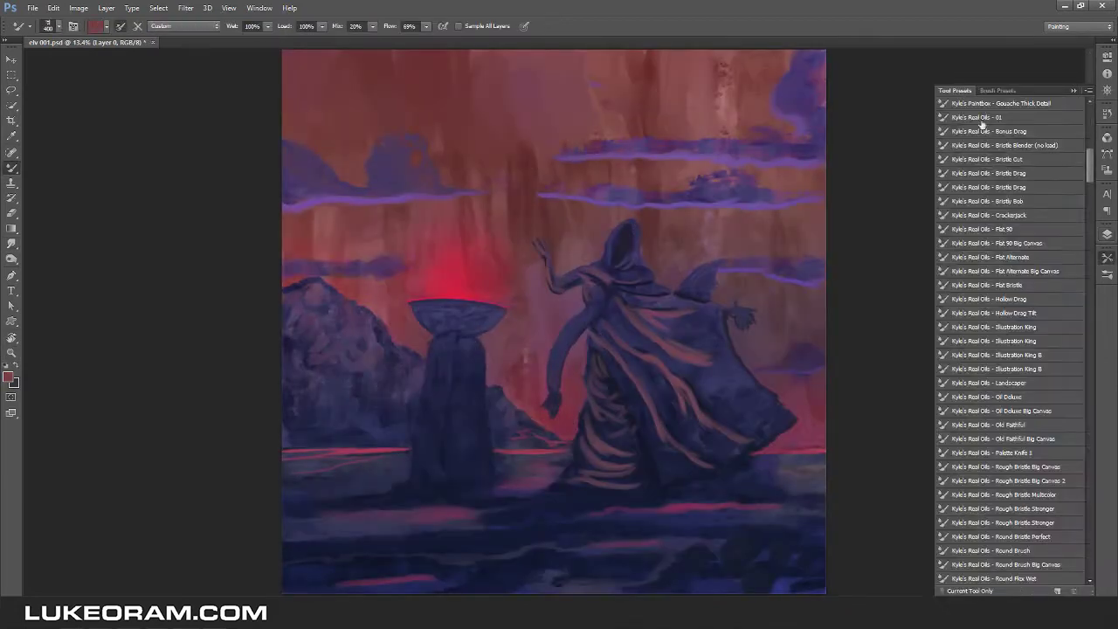
Paint a dark purple smoke plume rising from the fire and billowing toward the upper right of the sky, and save the file.
left_click(1107, 235)
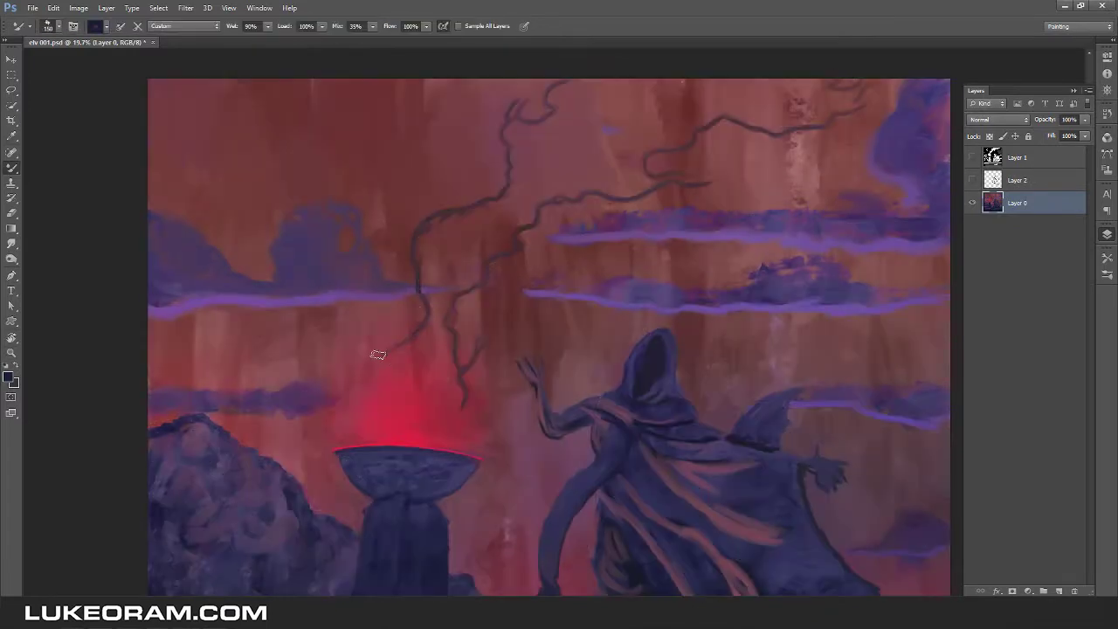
mouse_move(472, 137)
left_mouse_down()
mouse_move(444, 295)
mouse_move(446, 382)
left_mouse_up()
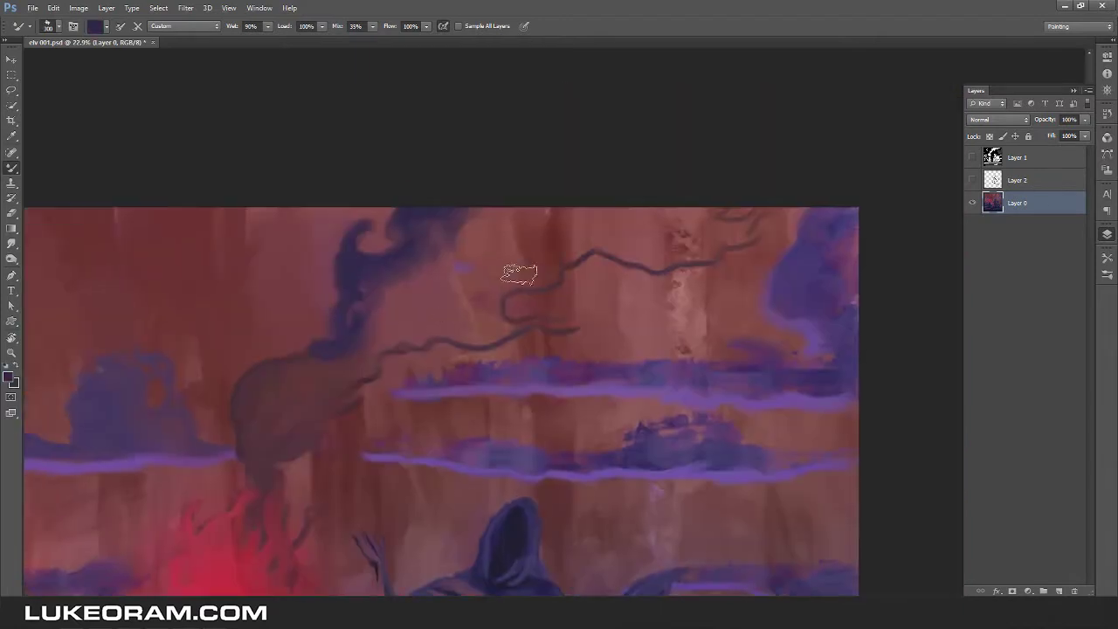
left_click_drag(519, 275, 769, 214)
left_click_drag(469, 260, 444, 261)
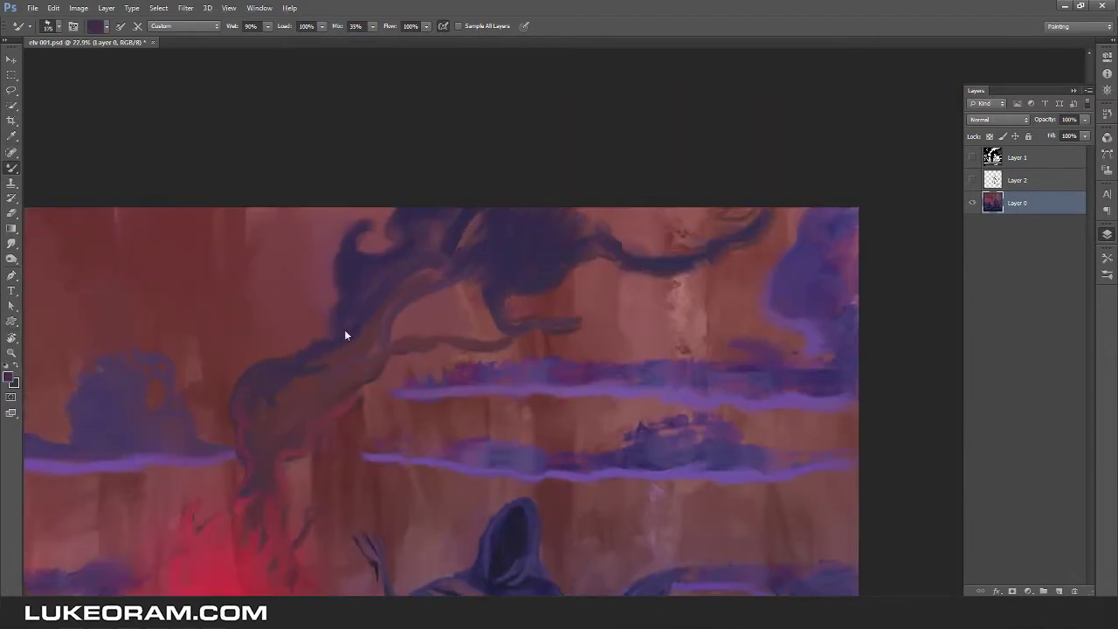
left_click_drag(385, 249, 438, 204)
mouse_move(518, 236)
left_mouse_down()
mouse_move(489, 320)
mouse_move(528, 303)
left_mouse_up()
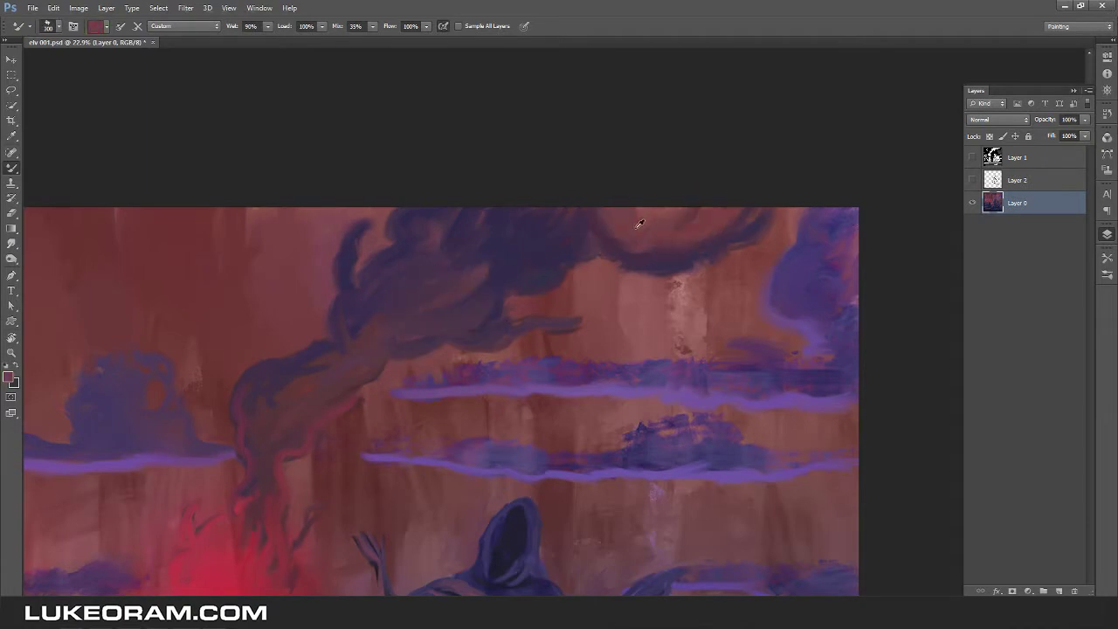
key("ctrl+s")
Paint crimson rim light along the smoke's edges, light pink flame licks and a hot pink core above the bowl.
mouse_move(324, 473)
left_mouse_down()
mouse_move(521, 221)
mouse_move(493, 299)
left_mouse_up()
left_click_drag(555, 189, 494, 266)
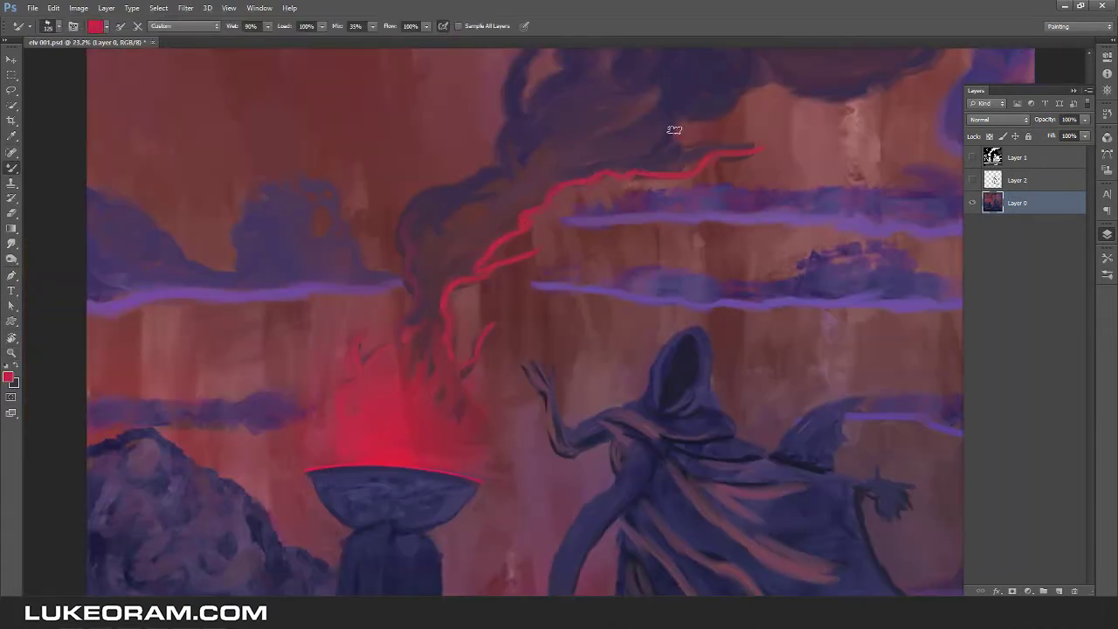
left_click_drag(395, 461, 398, 449)
left_click_drag(359, 337, 349, 432)
left_click_drag(485, 331, 451, 399)
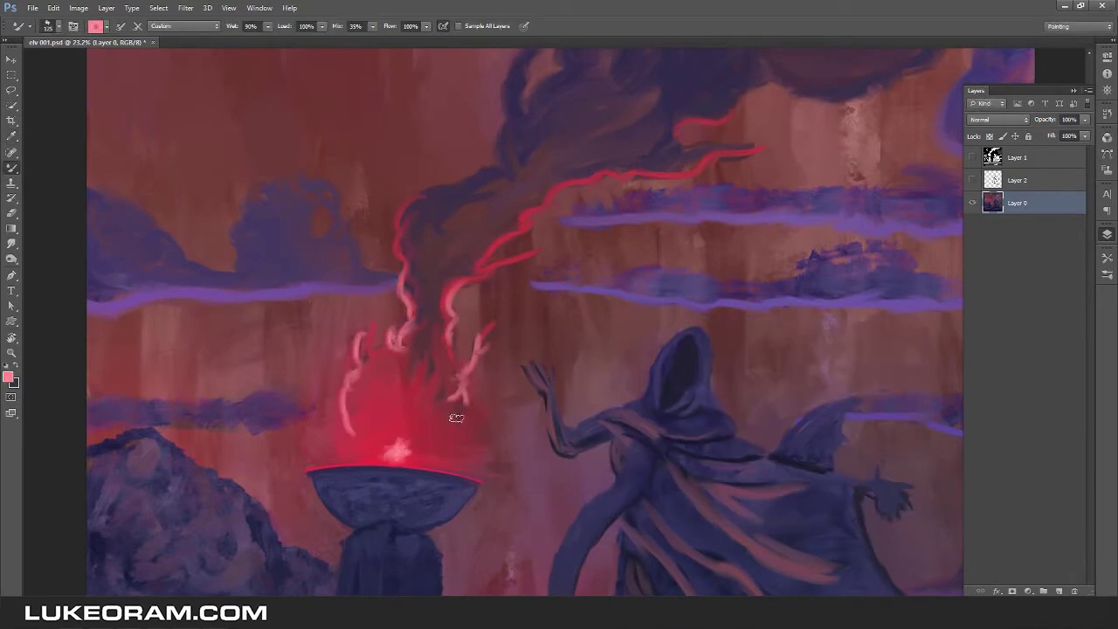
scroll(402, 456, "down", 3)
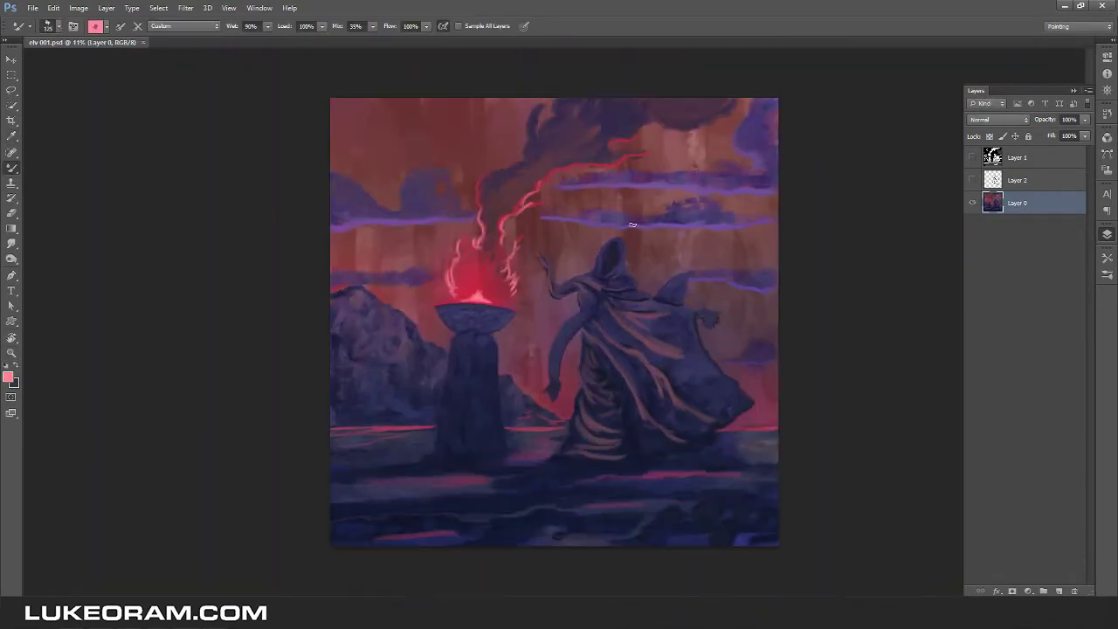
left_click(158, 8)
left_click(188, 221)
left_click(559, 205)
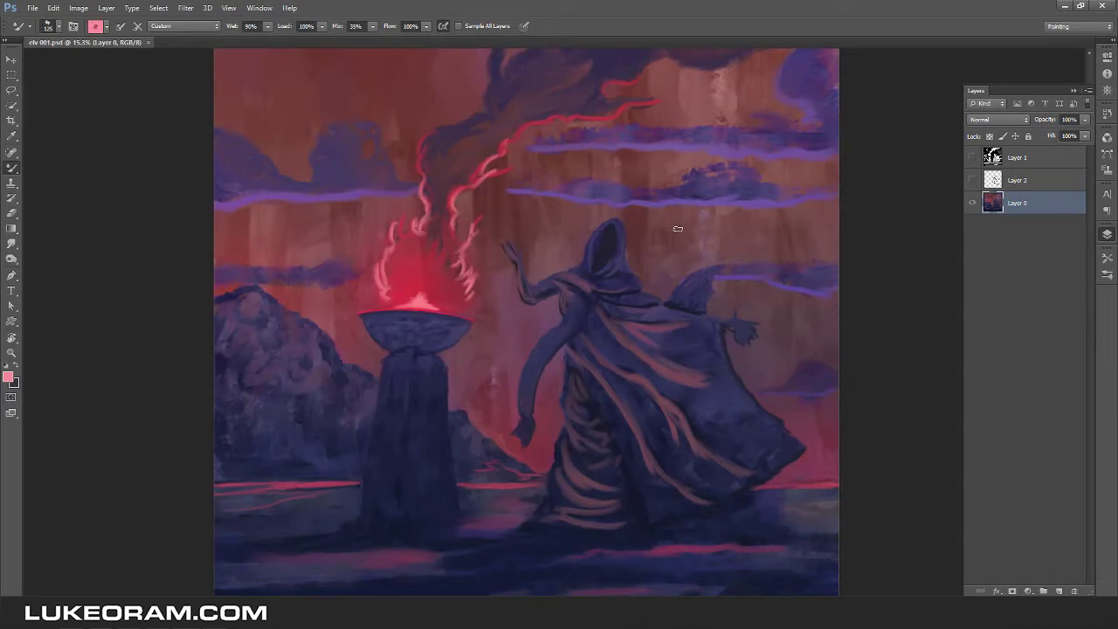
Add a dark blue (#0d124b) gradient fading down from the sky's top on a new Layer 3, and mask its centre with a radial gradient.
scroll(488, 403, "down", 2)
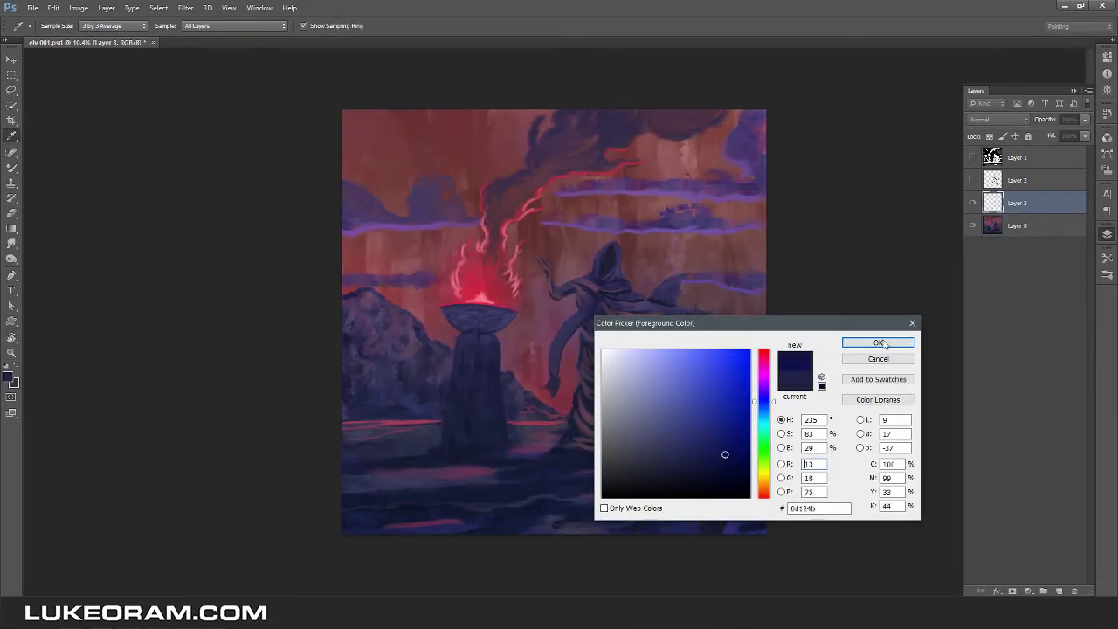
key("Return")
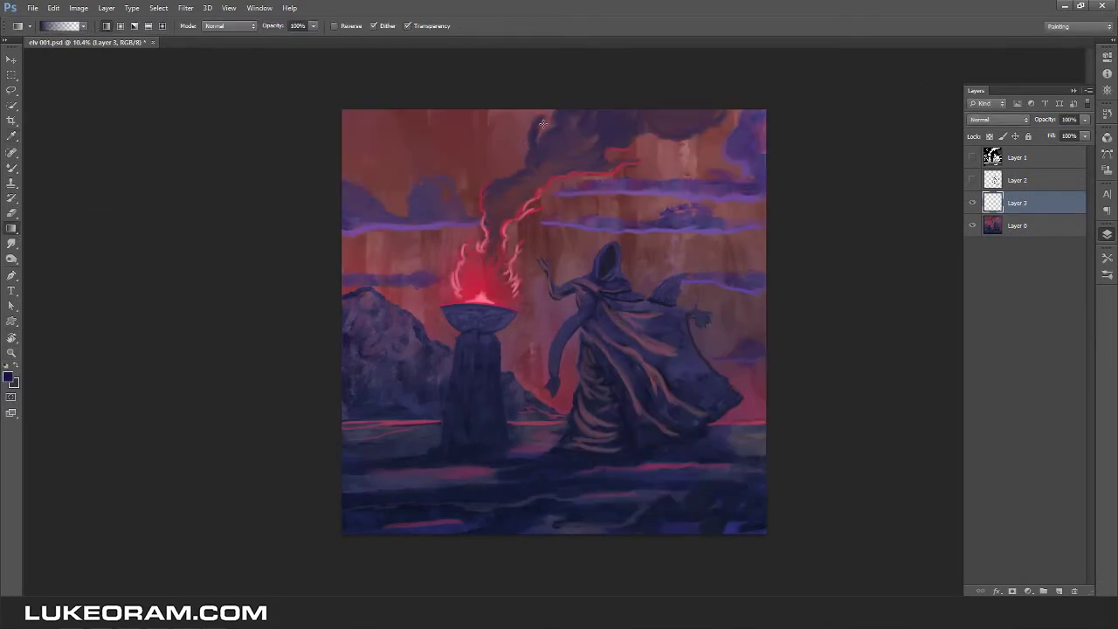
left_click_drag(544, 102, 569, 347)
left_click_drag(557, 298, 587, 117)
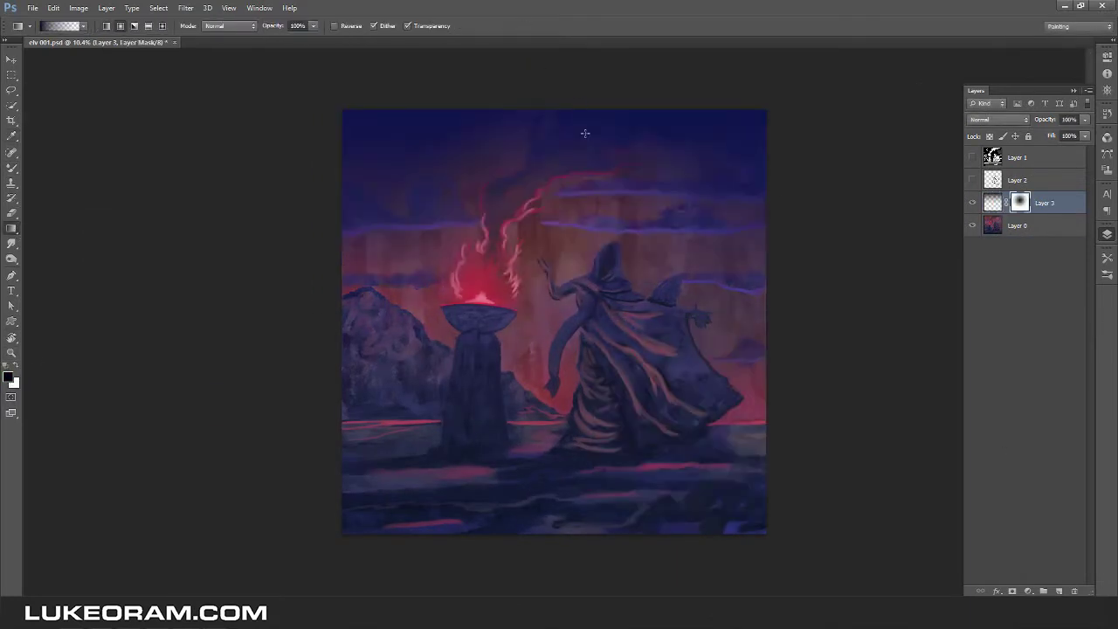
Erase the blue gradient over the smoke plume with the Eraser at 30% opacity.
scroll(587, 117, "down", 1)
key("e")
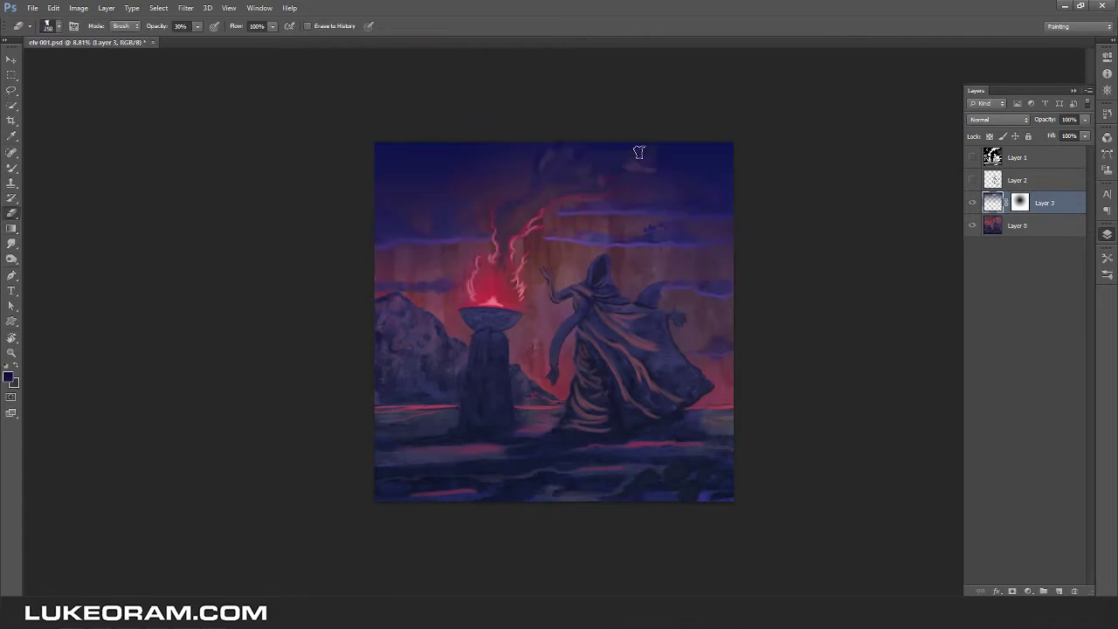
scroll(582, 178, "up", 2)
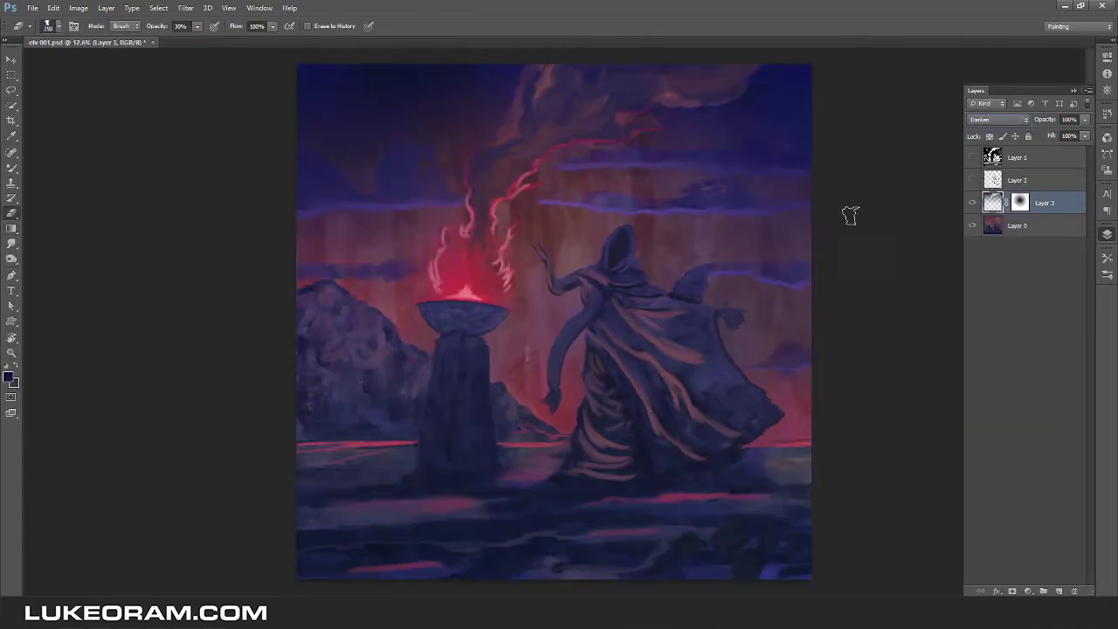
Compare blending modes for the blue gradient layer, keep Darken, and merge the layer into Layer 0.
scroll(850, 215, "down", 2)
scroll(998, 119, "down", 6)
key("Up")
key("Up")
key("Up")
key("Up")
key("Up")
key("Up")
key("z")
left_click(696, 292, "alt")
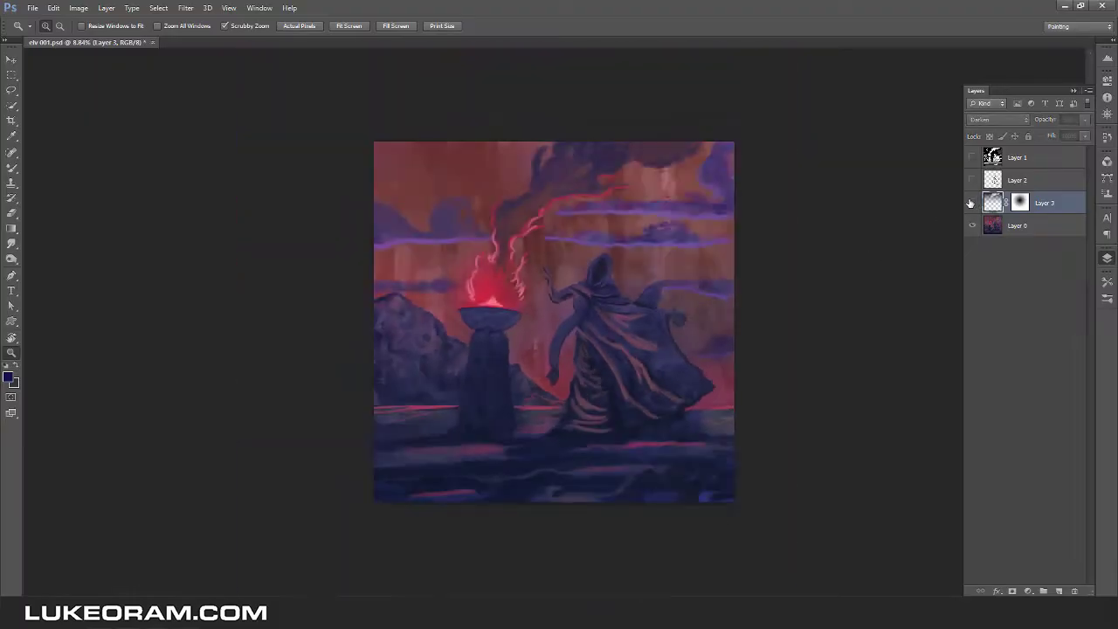
key("alt+bracketleft")
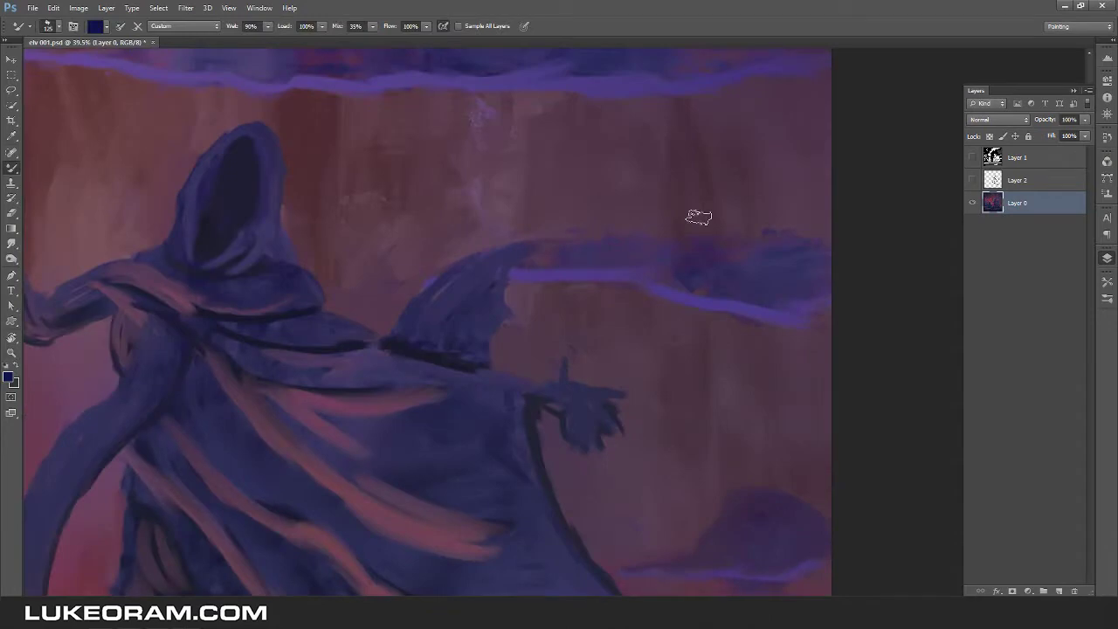
Paint out the raised cloth and cloud strip behind the cultist's shoulder, and choose the Rough Smudge Scatter preset for blending.
left_click(1107, 282)
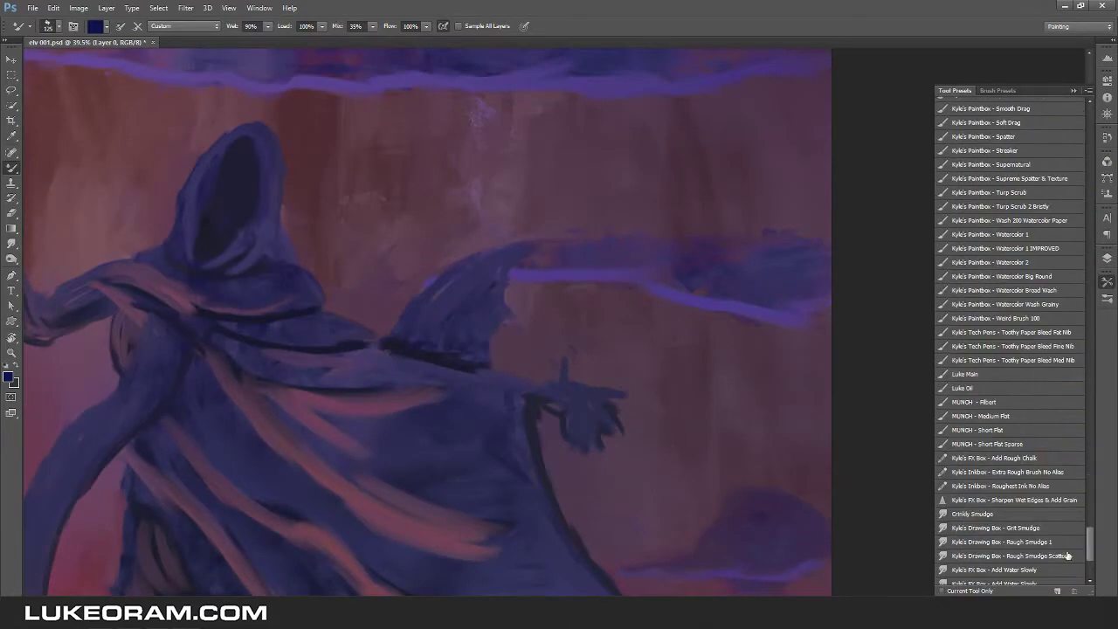
mouse_move(442, 312)
left_mouse_down()
mouse_move(644, 200)
mouse_move(374, 250)
mouse_move(674, 232)
left_mouse_up()
key("r")
left_click(1049, 556)
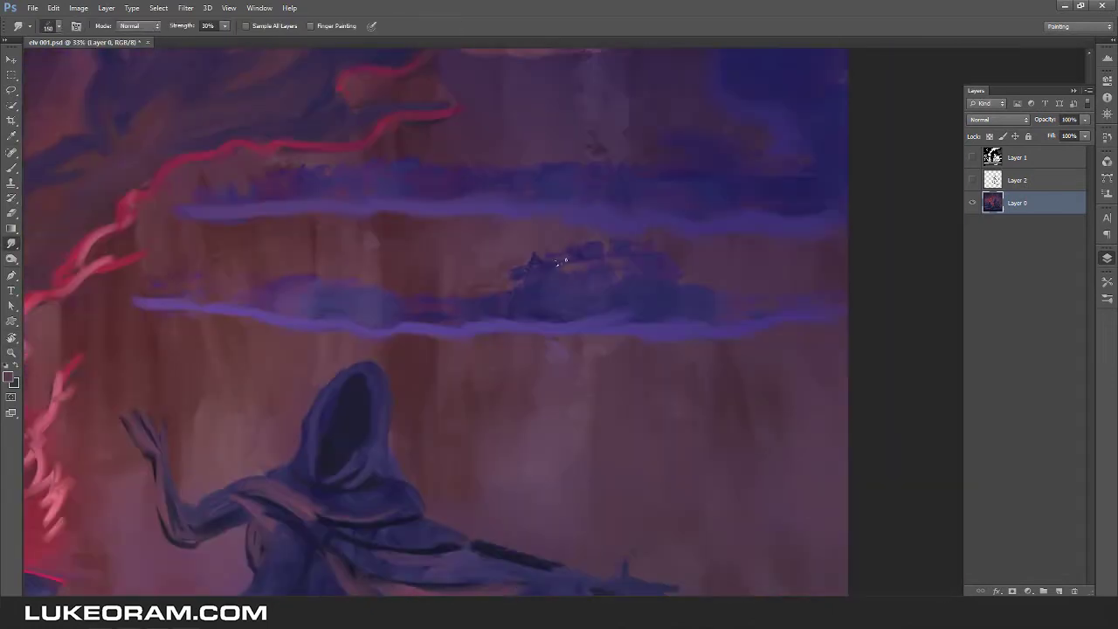
Save the painting as a new file named elv 002.
left_click(32, 8)
left_click(54, 154)
type("elv 002")
key("Return")
Paint over the purple cloud strip directly above the cultist with sampled sky colours.
key("b")
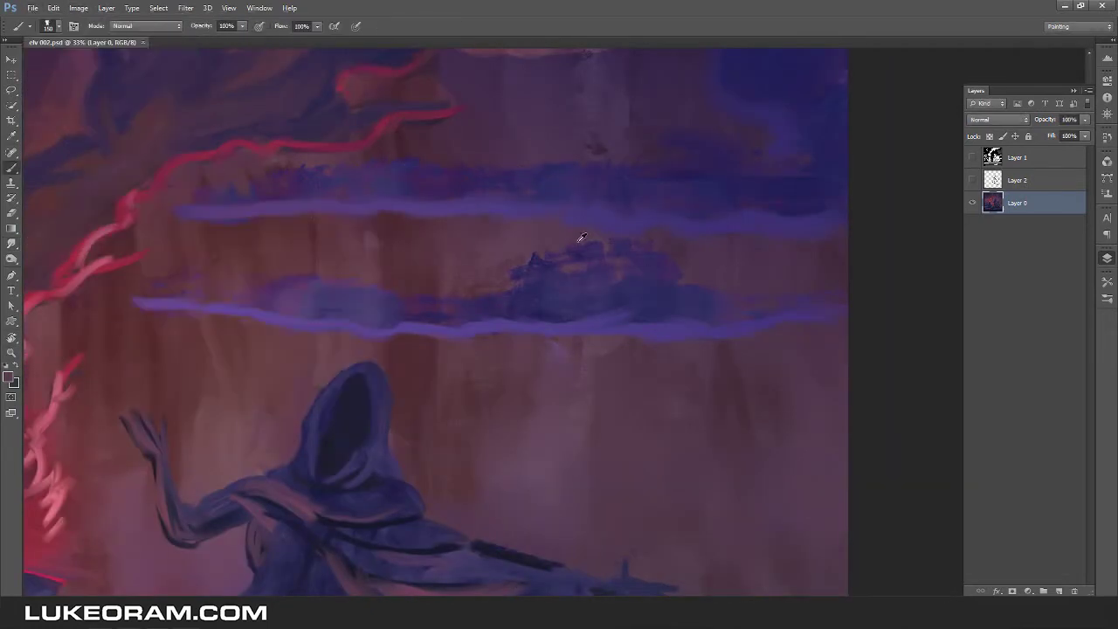
key("ctrl+z")
key("r")
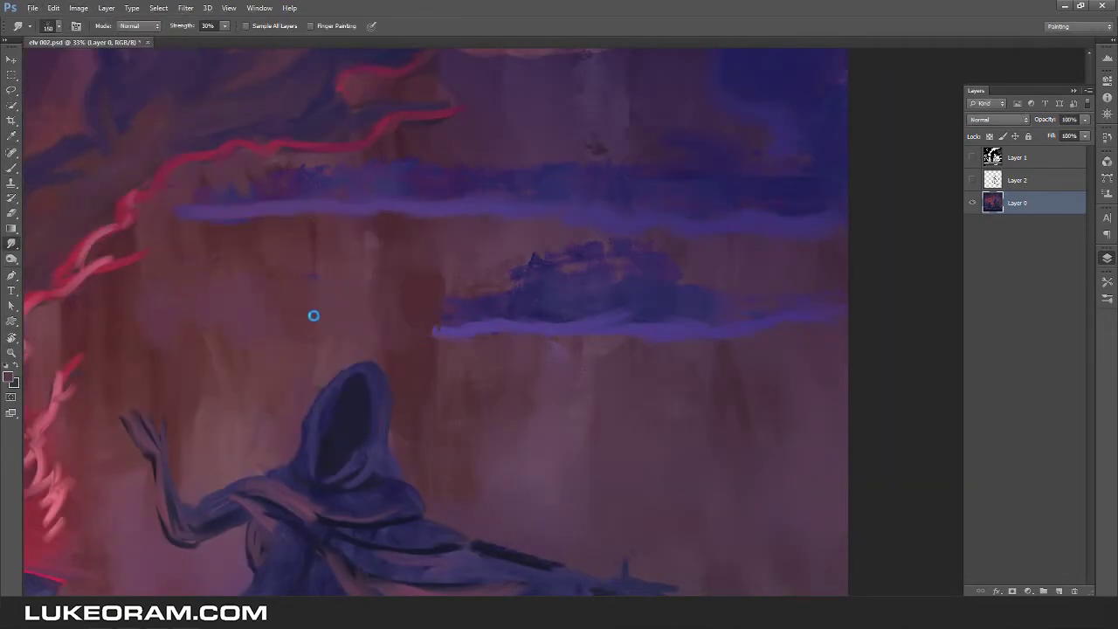
key("b")
left_click_drag(482, 256, 554, 317)
left_click_drag(596, 227, 395, 244)
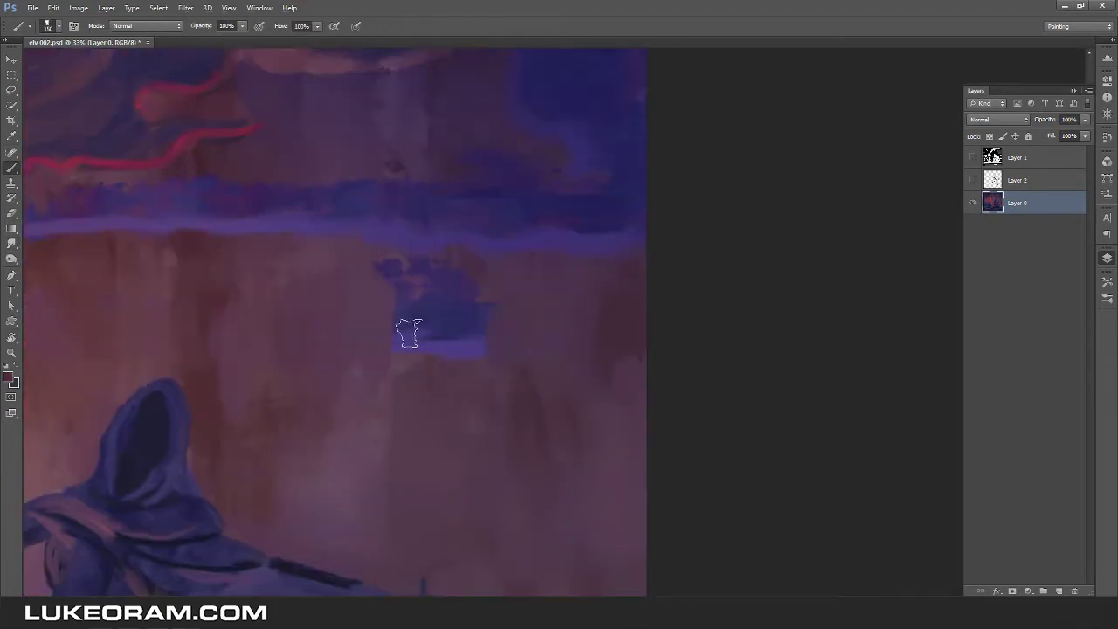
mouse_move(394, 392)
left_mouse_down()
mouse_move(384, 288)
mouse_move(446, 224)
left_mouse_up()
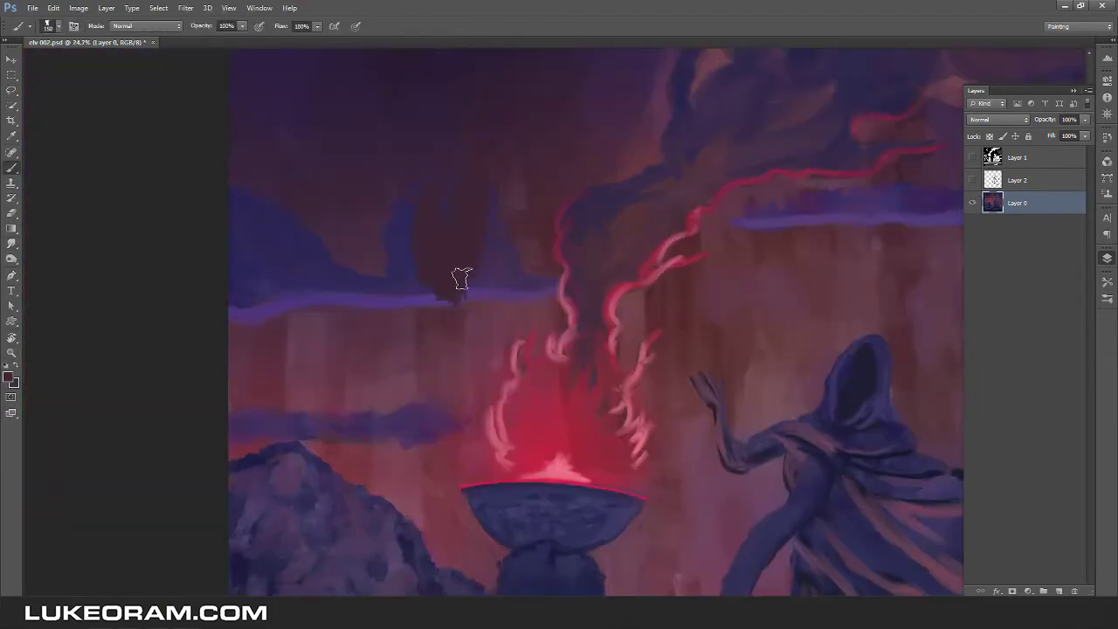
Paint out the cloud bank in the sky left of the smoke with a larger brush, blending it into the dark sky.
mouse_move(373, 300)
left_mouse_down()
mouse_move(386, 259)
mouse_move(463, 251)
left_mouse_up()
key("bracketright")
key("bracketright")
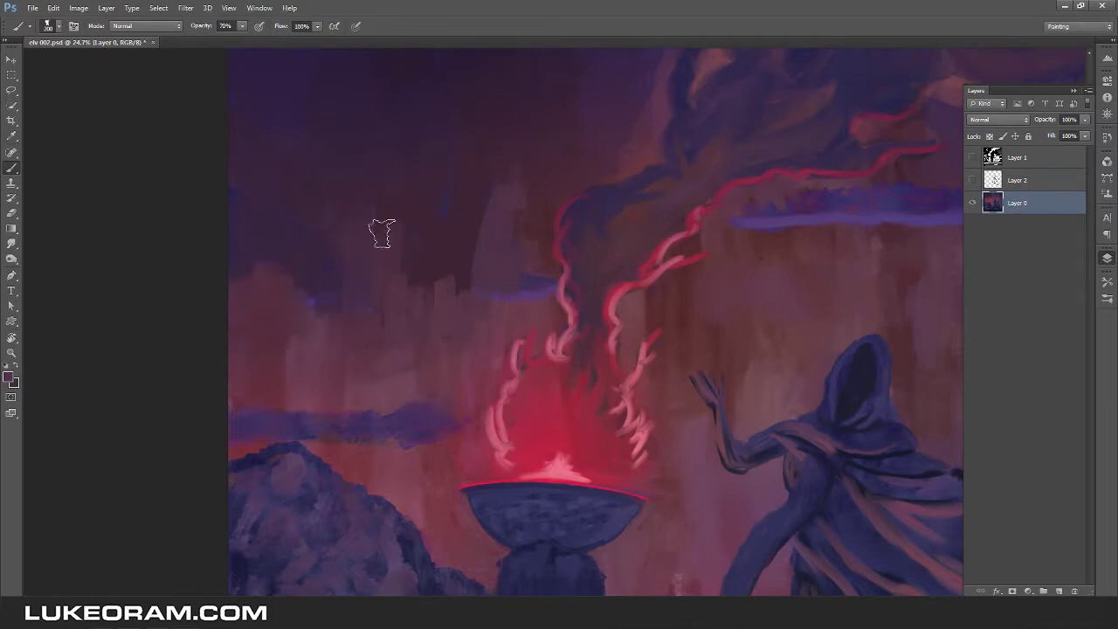
left_click_drag(282, 305, 160, 361)
left_click_drag(249, 318, 244, 475)
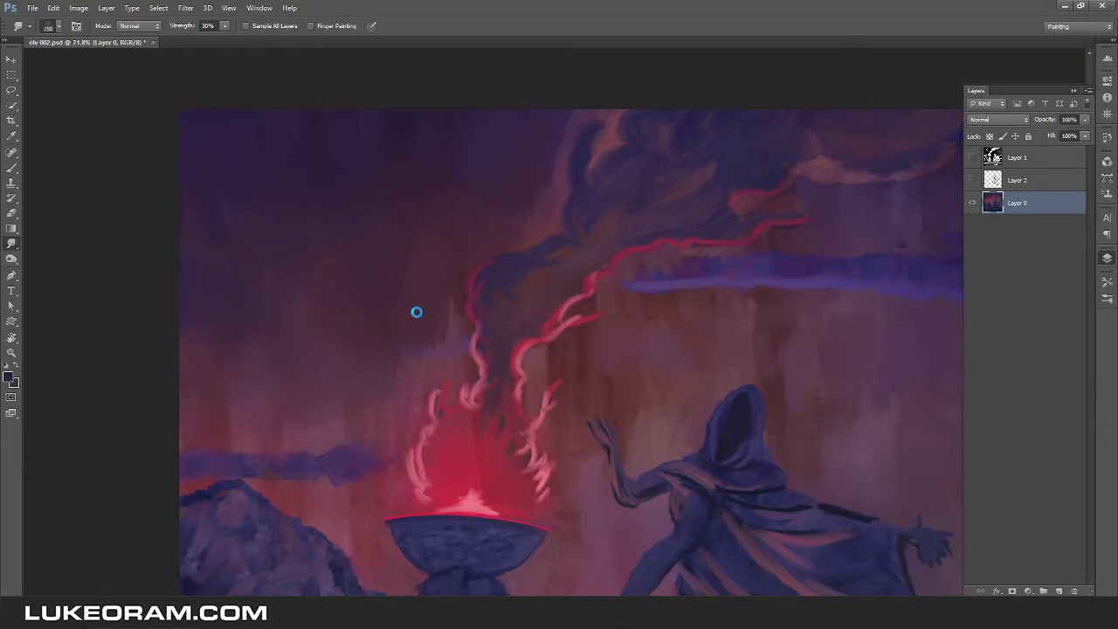
Paint out the low cloud strip above the rocks and the remaining strip beneath the smoke, blending both into the sky.
key("b")
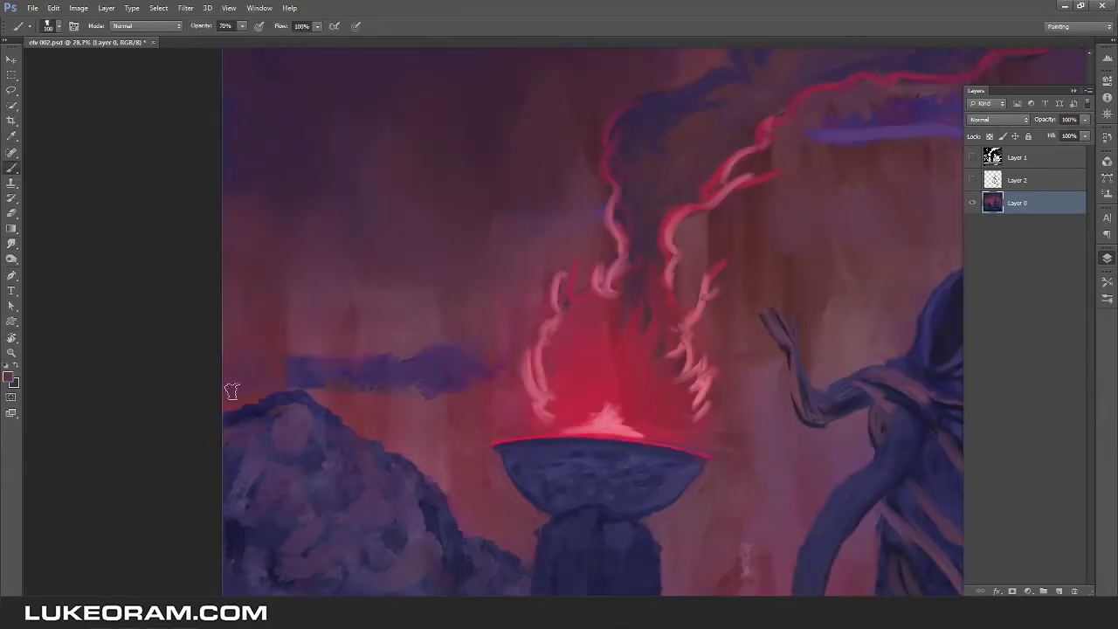
mouse_move(232, 390)
left_mouse_down()
mouse_move(340, 375)
mouse_move(466, 331)
left_mouse_up()
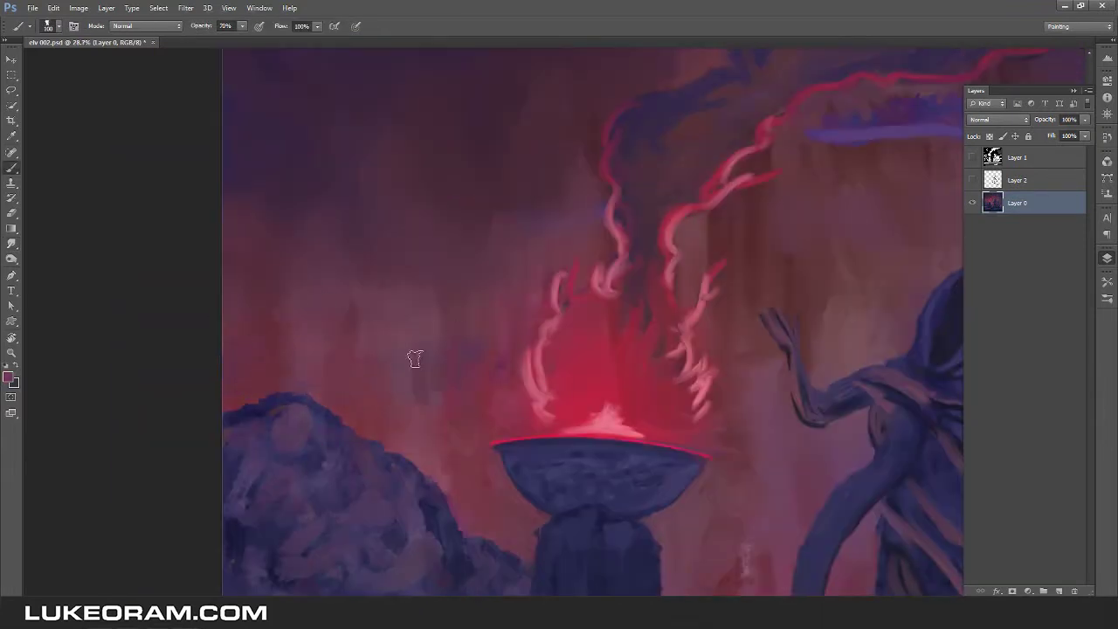
key("r")
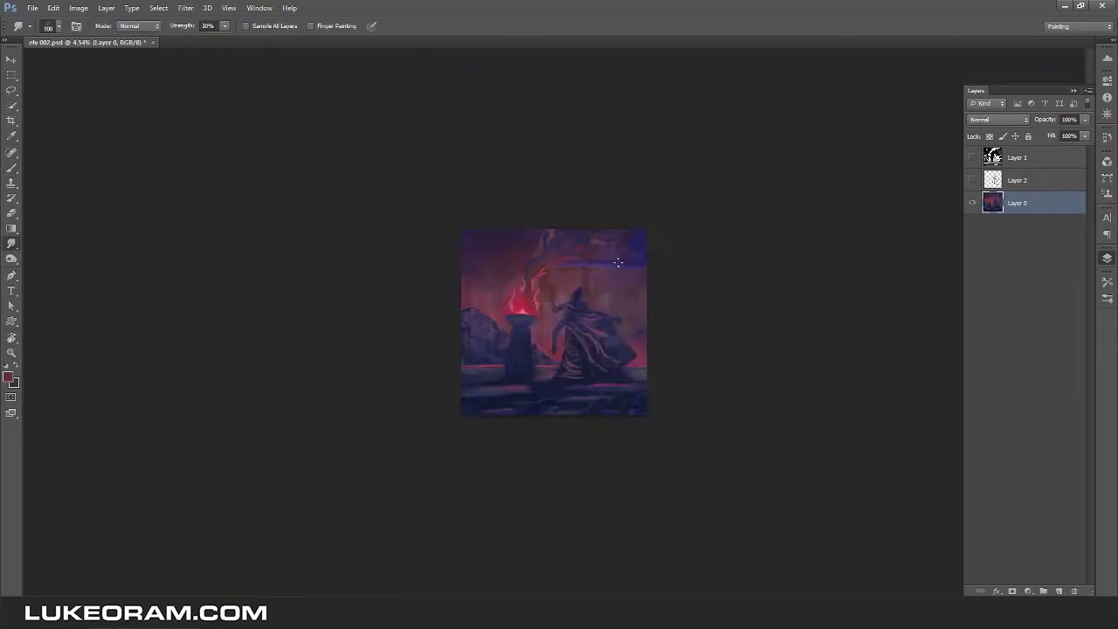
key("b")
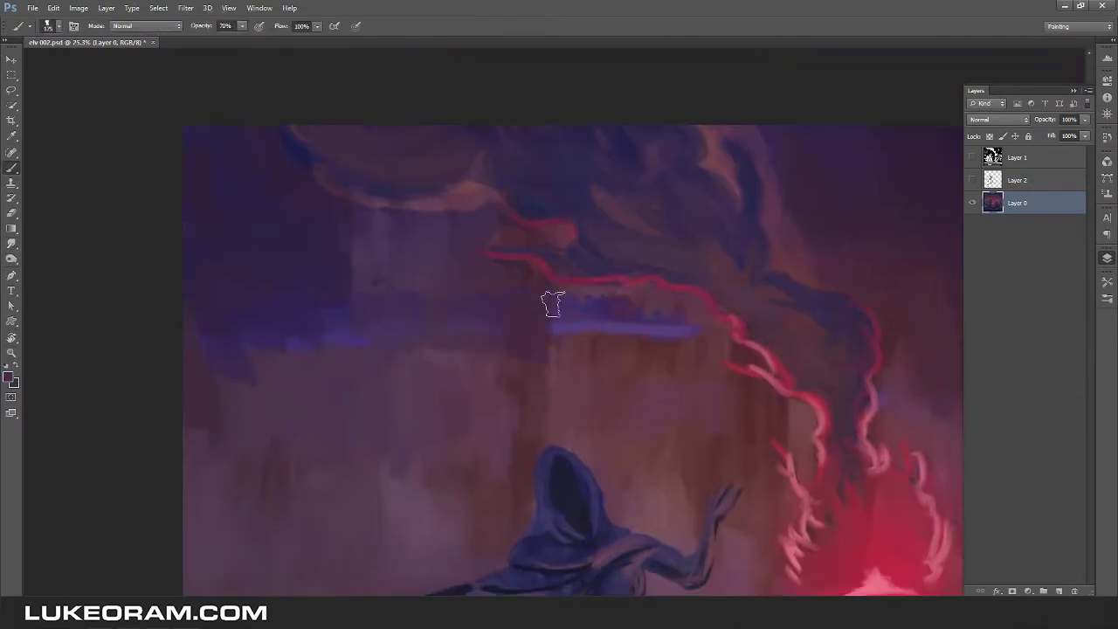
left_click(644, 305)
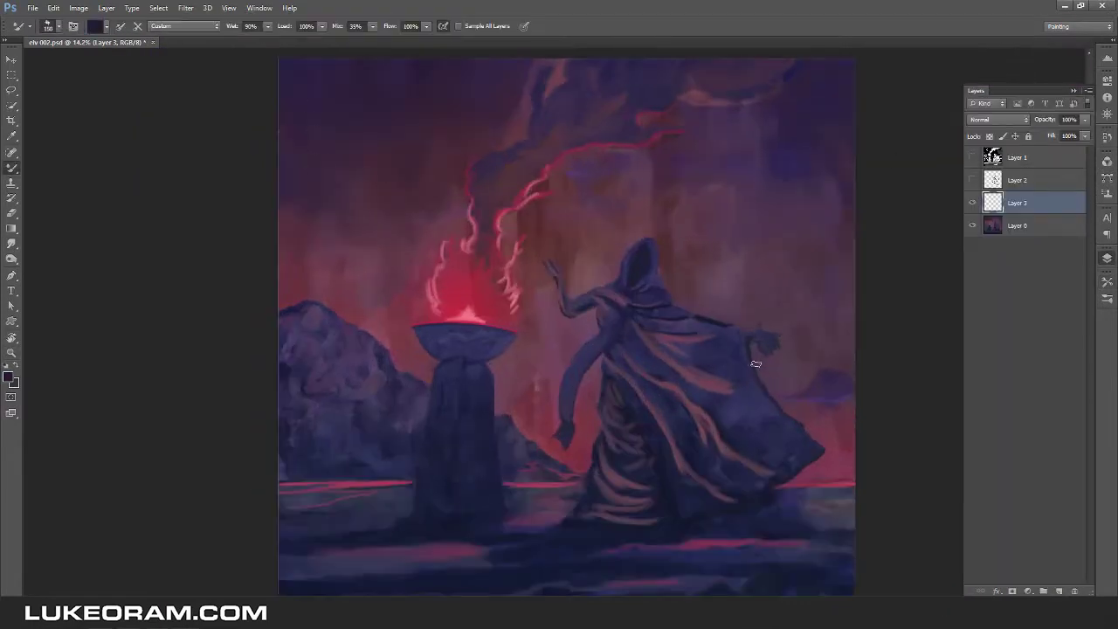
Try painting dark navy silhouettes behind the cultist on a new Layer 3, and undo the strokes.
mouse_move(840, 139)
left_mouse_down()
mouse_move(766, 201)
mouse_move(752, 314)
left_mouse_up()
left_click_drag(690, 310, 894, 315)
left_click_drag(786, 315, 852, 341)
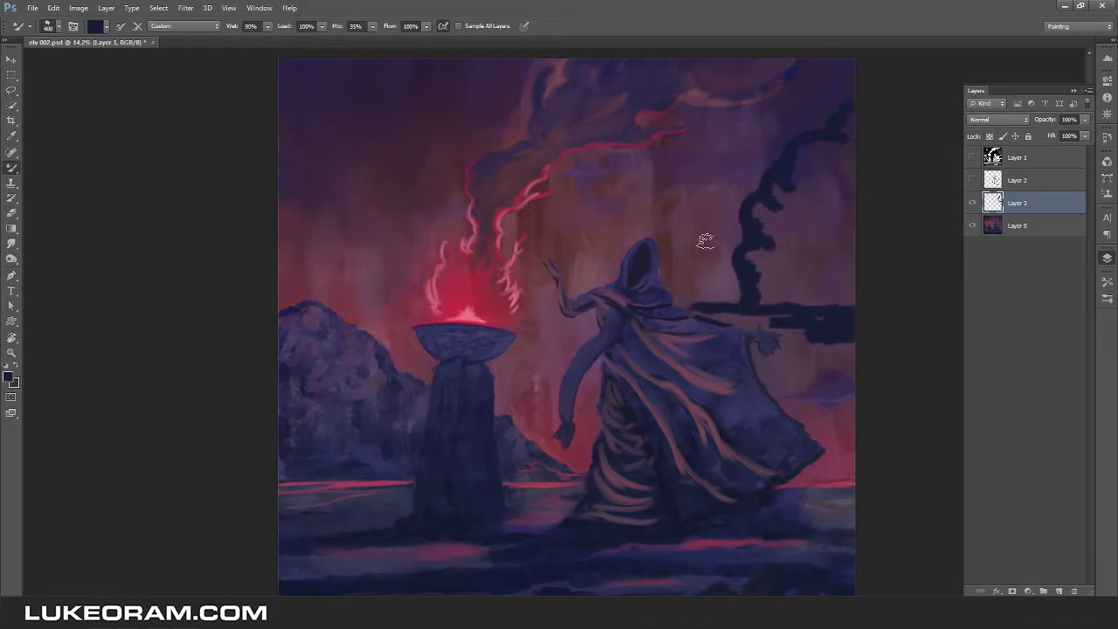
key("ctrl+alt+z")
key("ctrl+alt+z")
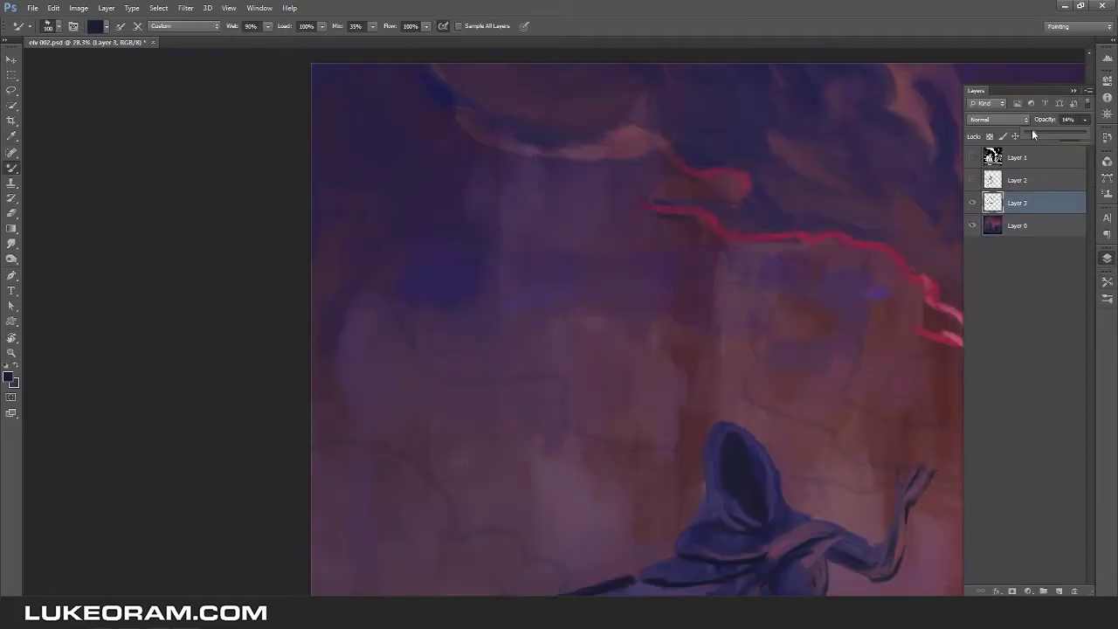
Try painting a dark navy cloud bank behind the cultist's outstretched arm and recolouring the sky beneath it in sampled red-purple.
left_click_drag(348, 185, 579, 369)
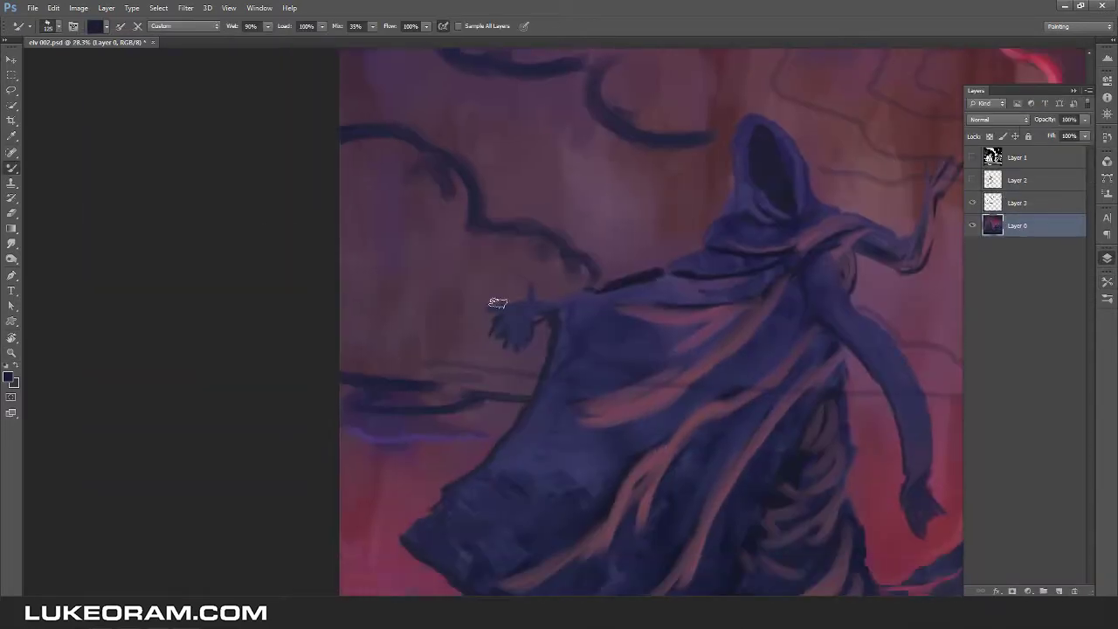
mouse_move(497, 303)
left_mouse_down()
mouse_move(475, 318)
mouse_move(474, 387)
mouse_move(412, 169)
mouse_move(501, 277)
mouse_move(364, 233)
mouse_move(375, 324)
mouse_move(341, 375)
mouse_move(392, 167)
left_mouse_up()
left_click_drag(674, 320, 375, 425)
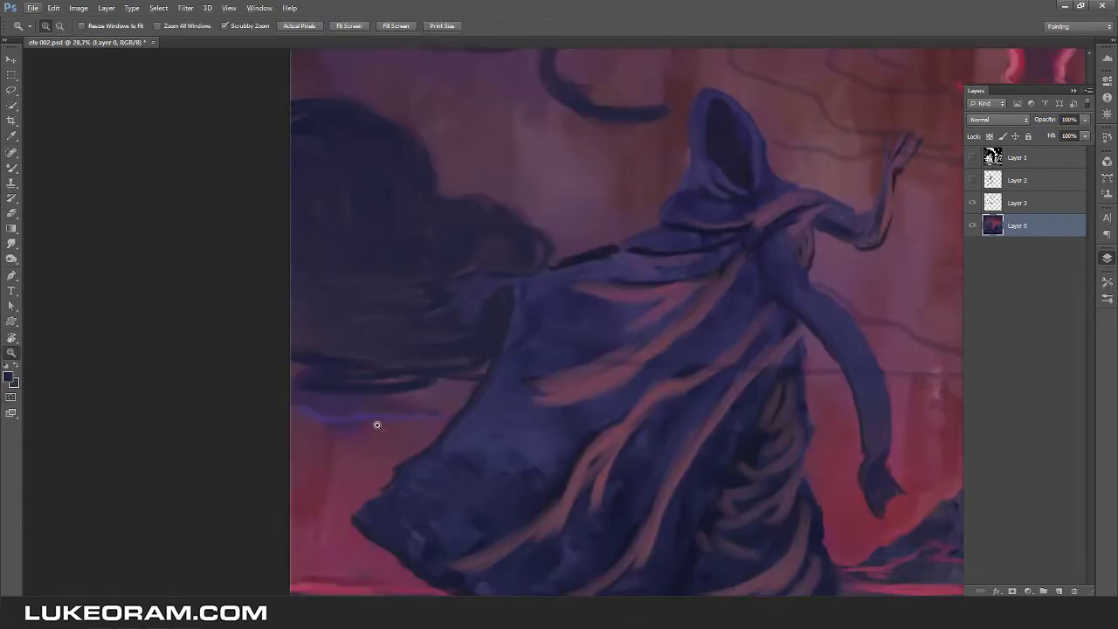
left_click(339, 446, "alt")
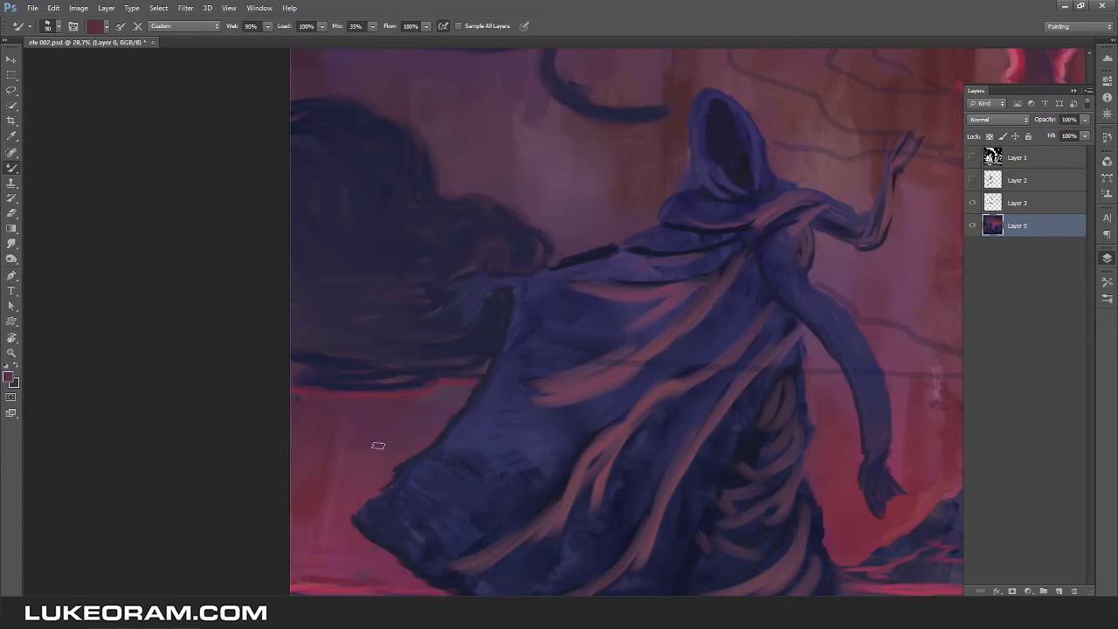
mouse_move(404, 445)
left_mouse_down()
mouse_move(349, 262)
mouse_move(336, 259)
left_mouse_up()
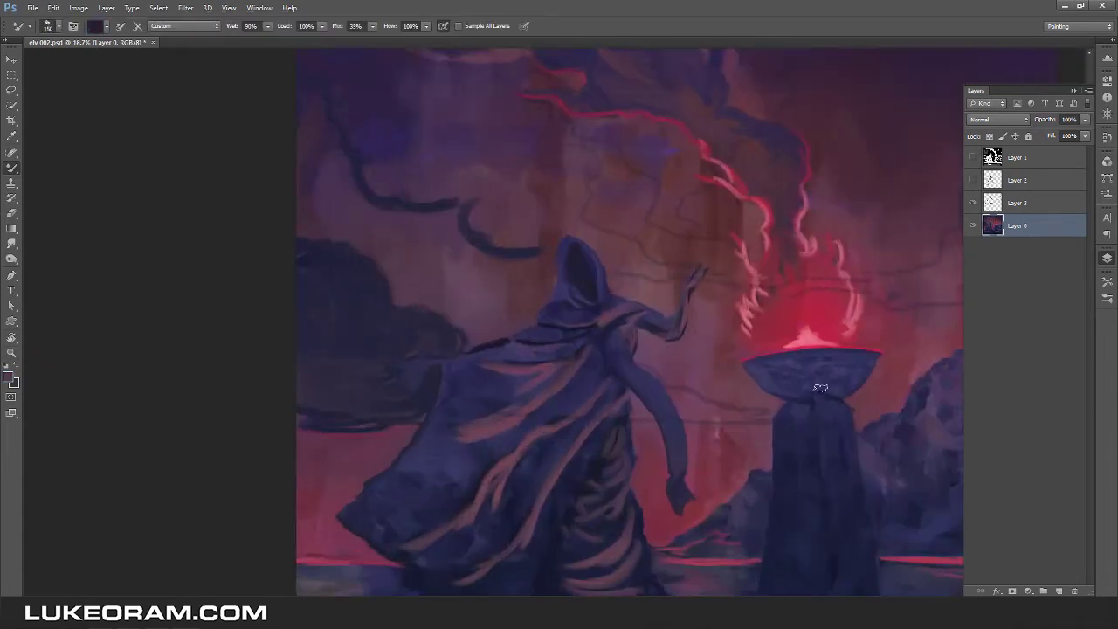
Try adding dark navy cloud outlines and a filled dark cloud in the sky above the cultist, and discard the new clouds.
mouse_move(583, 242)
left_mouse_down()
mouse_move(619, 245)
mouse_move(496, 248)
mouse_move(469, 325)
left_mouse_up()
left_click(350, 143, "alt")
left_click_drag(350, 142, 457, 280)
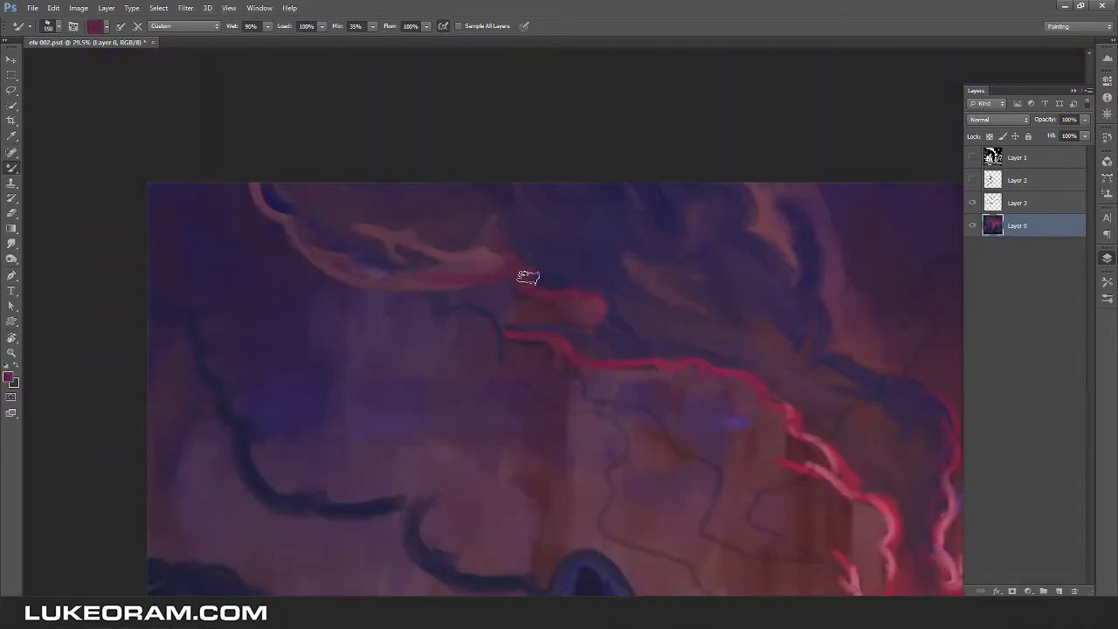
left_click_drag(566, 419, 514, 258)
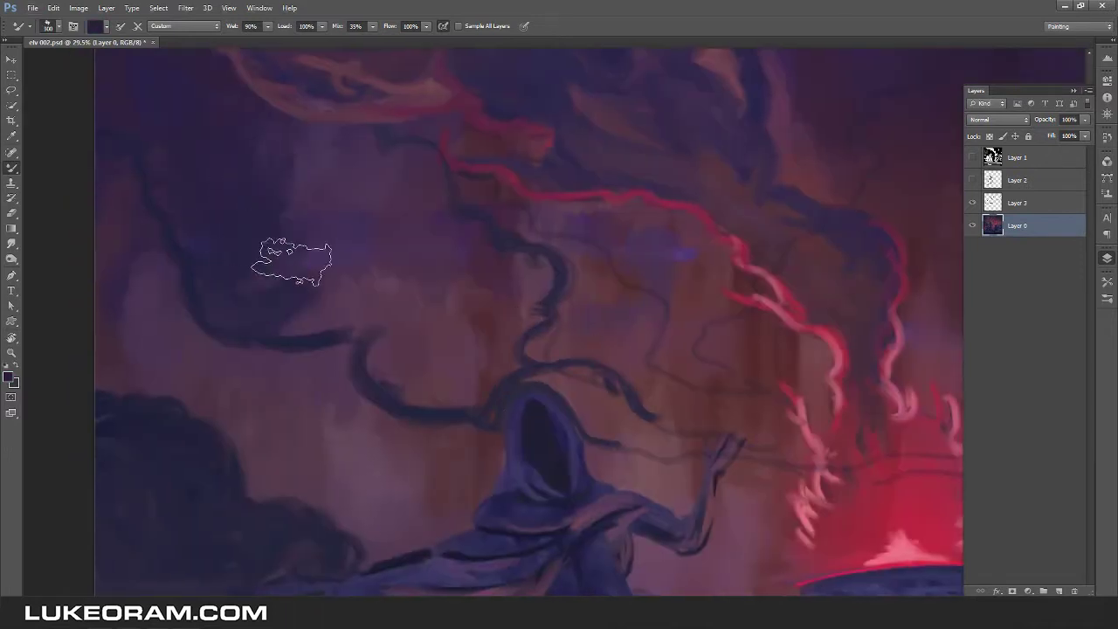
left_click_drag(276, 163, 325, 272)
key("bracketright")
key("bracketright")
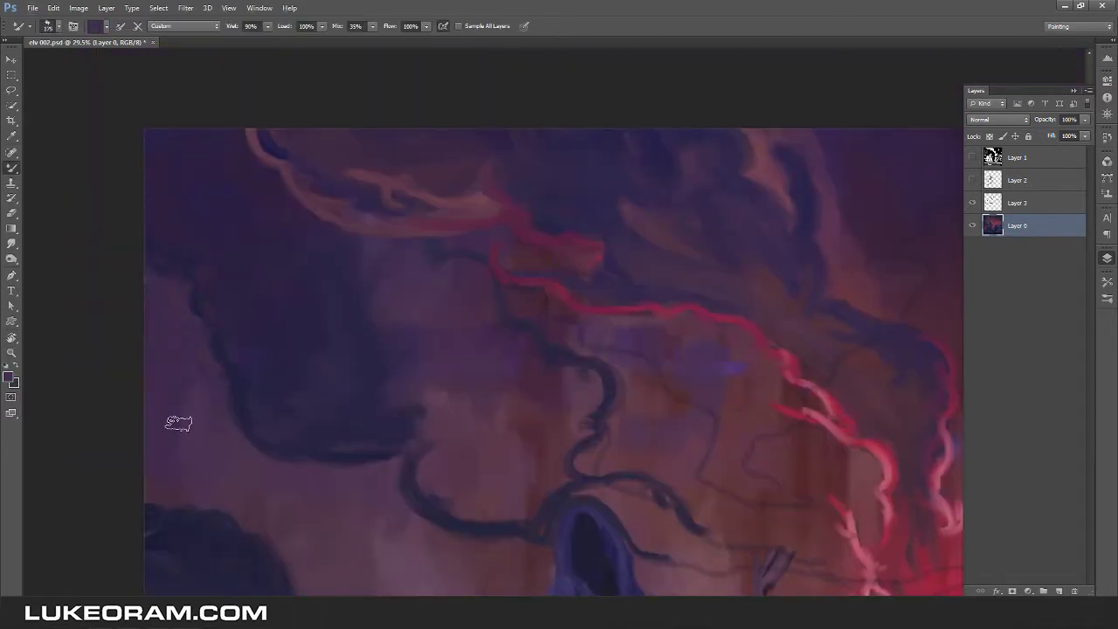
key("ctrl+minus")
key("ctrl+minus")
key("ctrl+minus")
key("ctrl+minus")
key("ctrl+0")
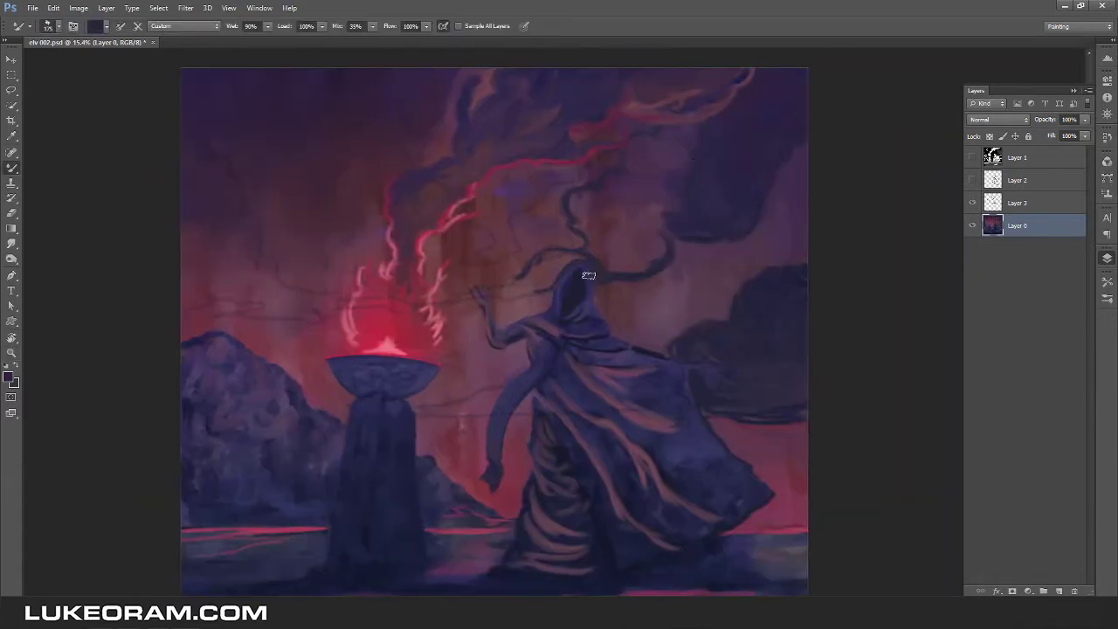
key("ctrl+minus")
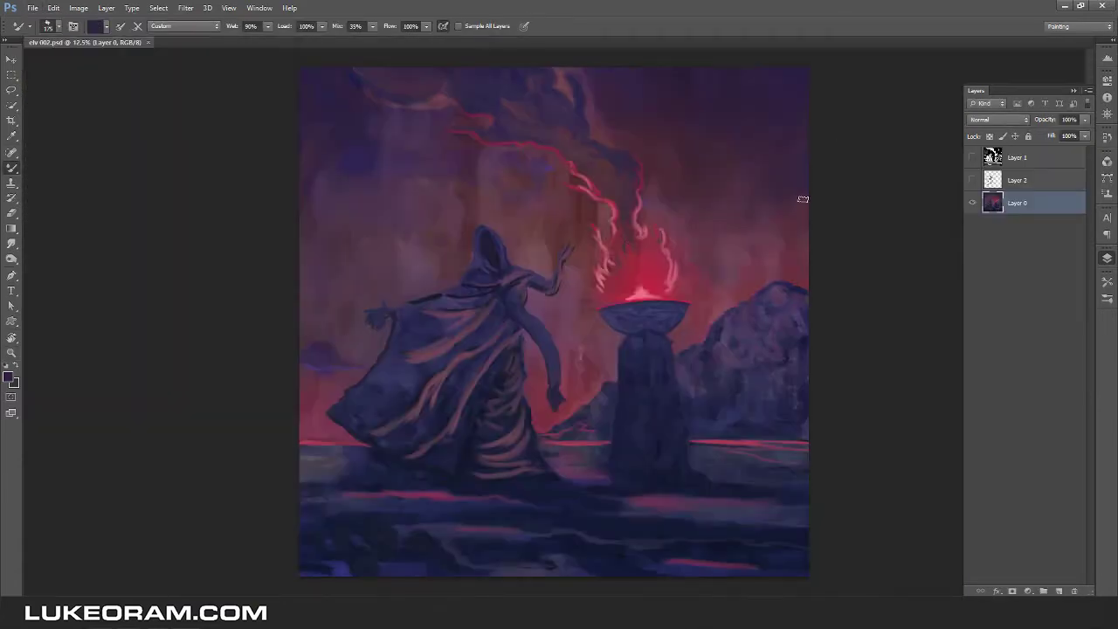
Try painting out the low purple cloud strip behind the cultist's trailing robe with sky colours.
left_click_drag(802, 199, 706, 237)
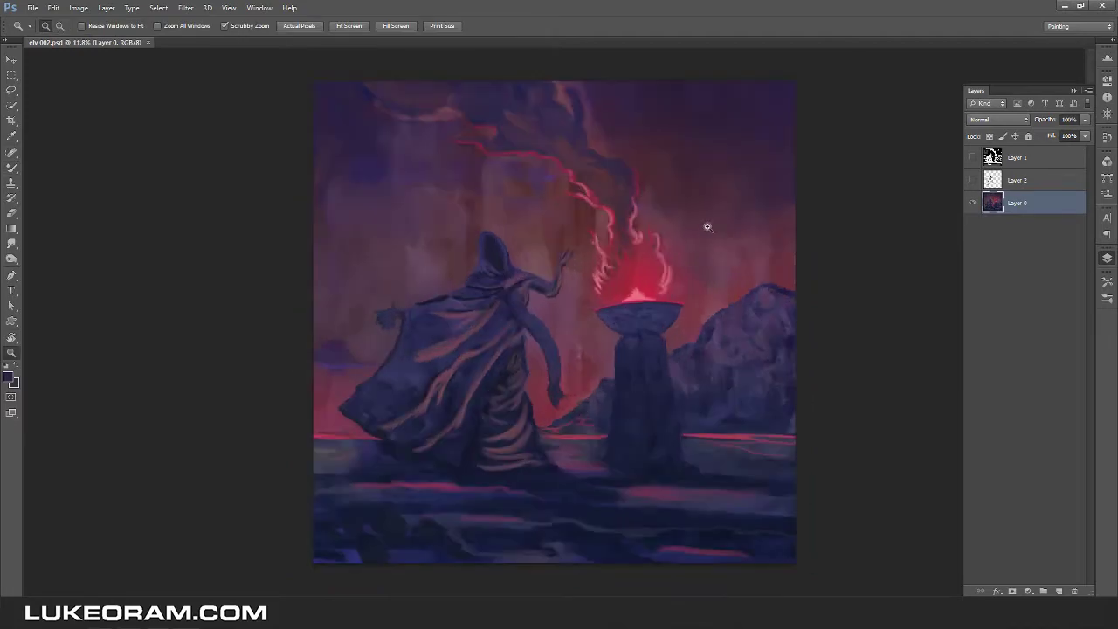
left_click(364, 352)
key("b")
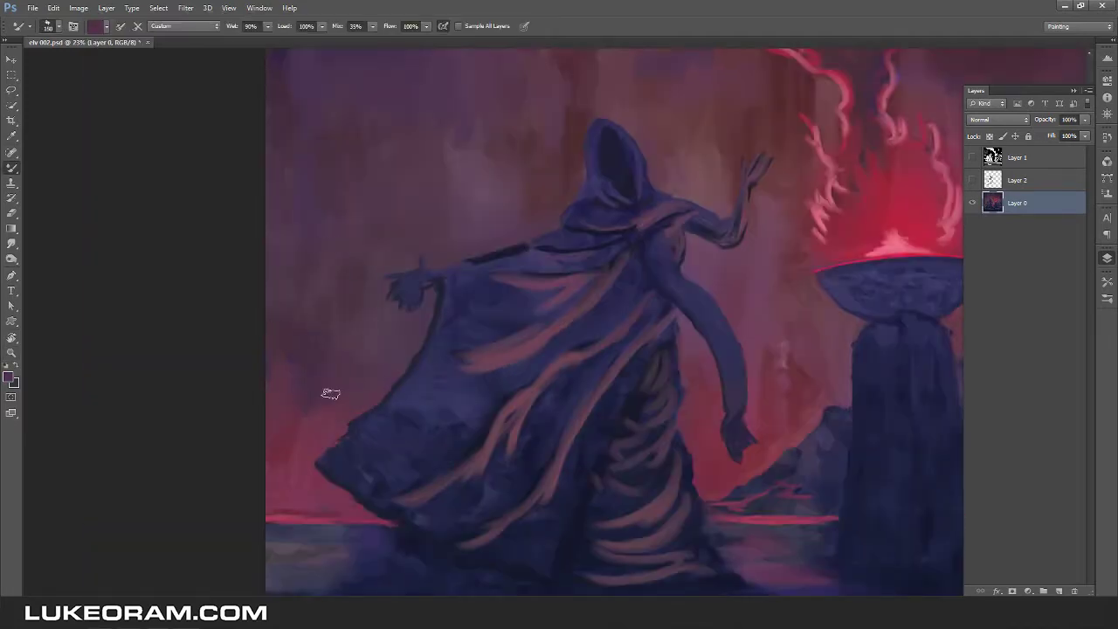
scroll(275, 170, "down", 2)
scroll(245, 294, "down", 5)
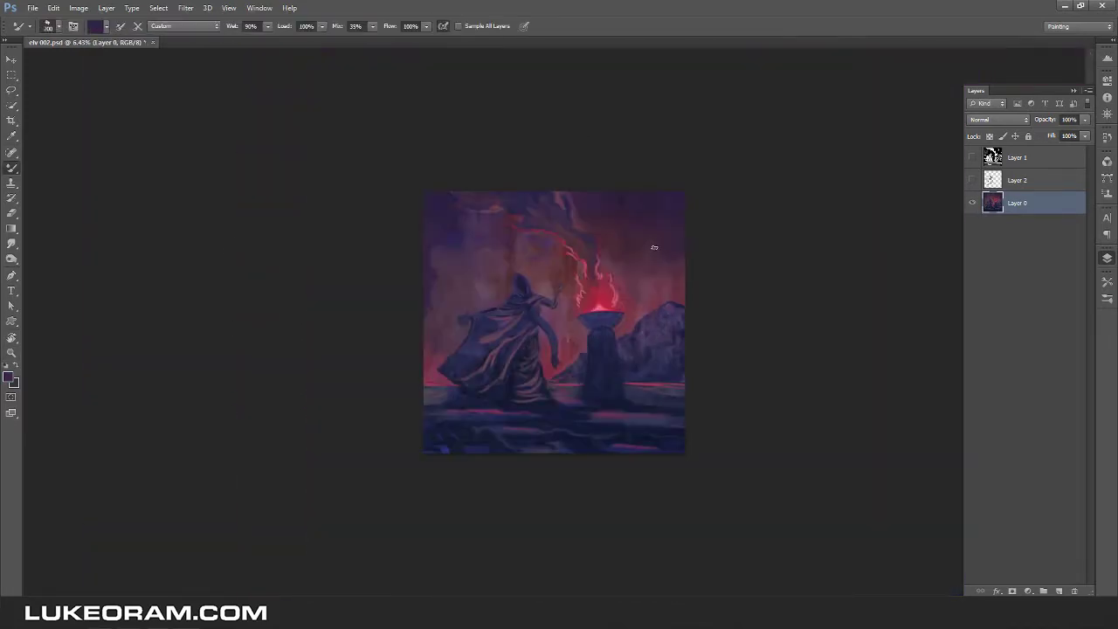
Try painting a purple cloud shape in the sky behind the hood with sampled colours, and revert the painting.
scroll(653, 248, "up", 3)
left_click(358, 247, "alt")
left_click(452, 221, "alt")
mouse_move(584, 214)
left_mouse_down()
mouse_move(510, 312)
mouse_move(604, 218)
left_mouse_up()
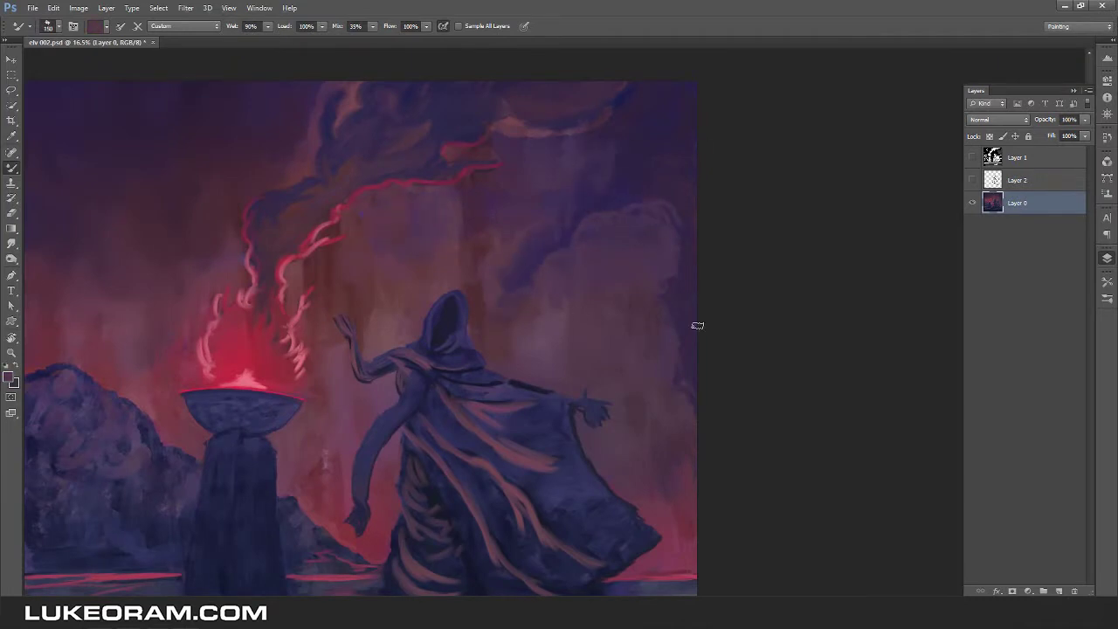
left_click_drag(612, 252, 725, 244)
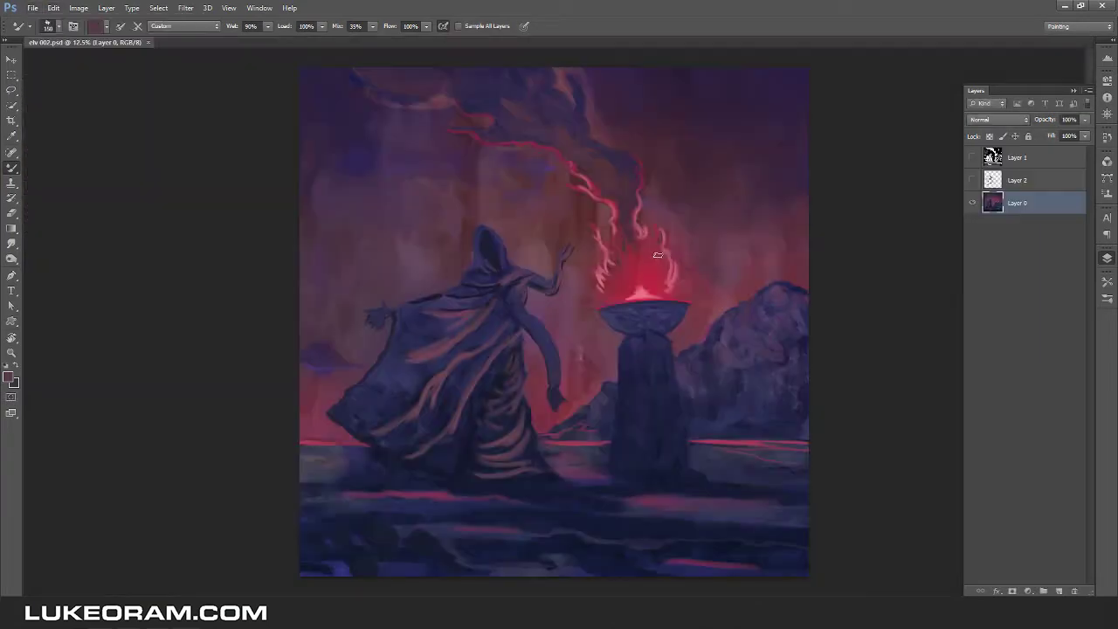
Paint over the low purple cloud strip behind the trailing robe and smudge it into the reddish sky.
scroll(393, 400, "up", 4)
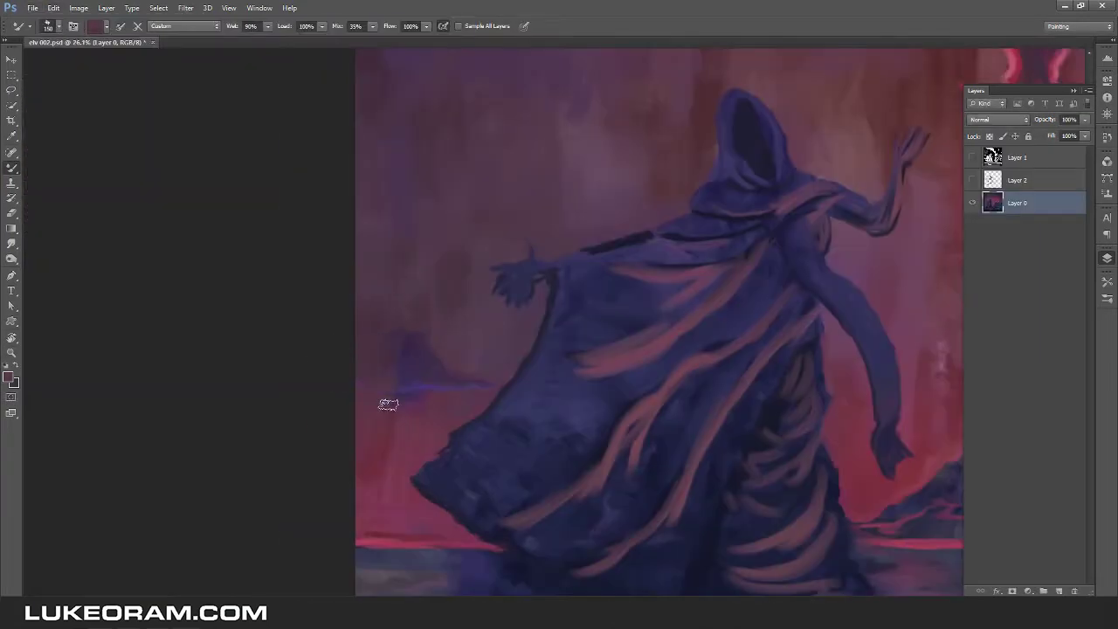
key("r")
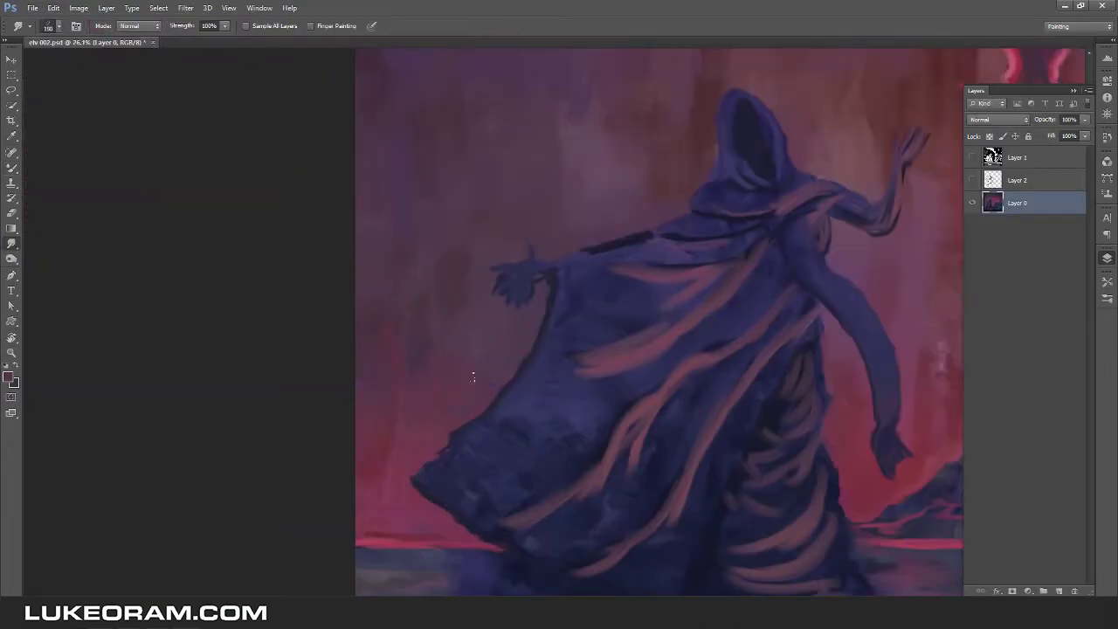
scroll(472, 378, "up", 1)
Paint a pale blue-violet crescent moon inside a circular selection in the dark sky above the rocks, and flip the canvas horizontally.
key("m")
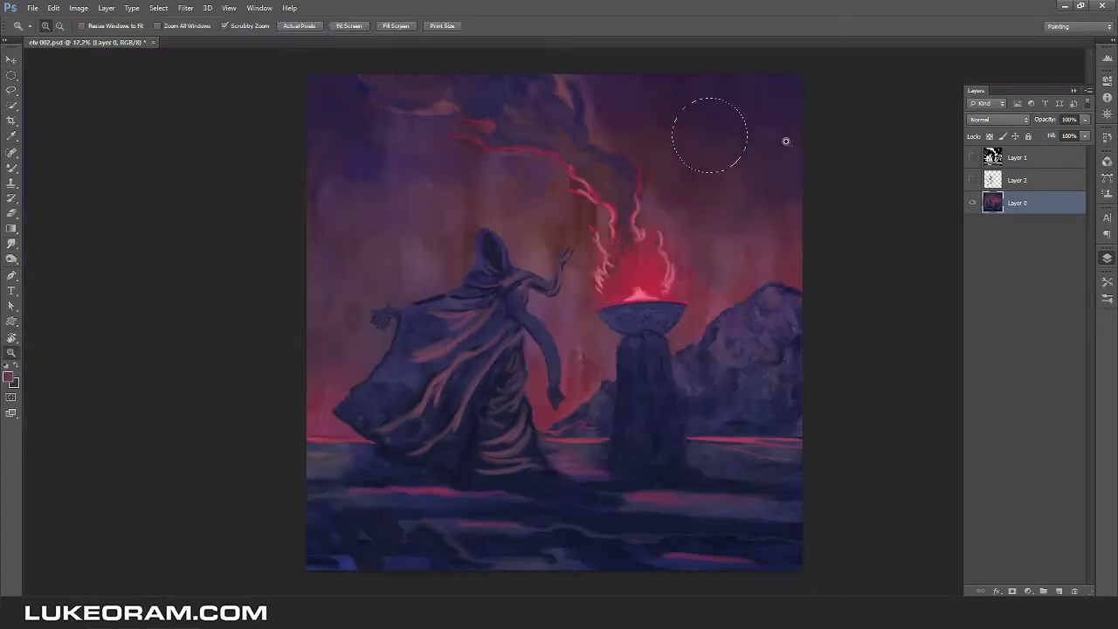
key("b")
scroll(732, 192, "up", 2)
mouse_move(733, 192)
left_mouse_down()
mouse_move(563, 306)
mouse_move(612, 83)
mouse_move(731, 233)
mouse_move(642, 101)
mouse_move(657, 154)
mouse_move(677, 95)
mouse_move(687, 137)
mouse_move(626, 288)
left_mouse_up()
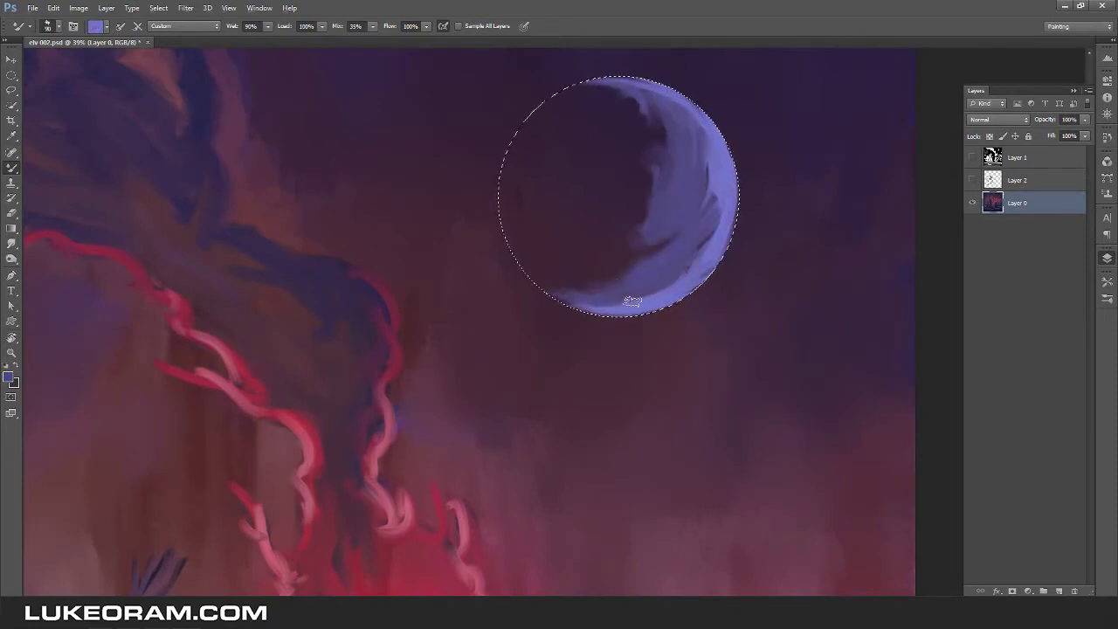
key("r")
key("ctrl+d")
key("ctrl+0")
key("ctrl+shift+h")
Add lighter crater lines and surface texture to the crescent moon, and smudge its inner shadow edge.
scroll(401, 249, "up", 3)
key("b")
left_click_drag(401, 248, 423, 207)
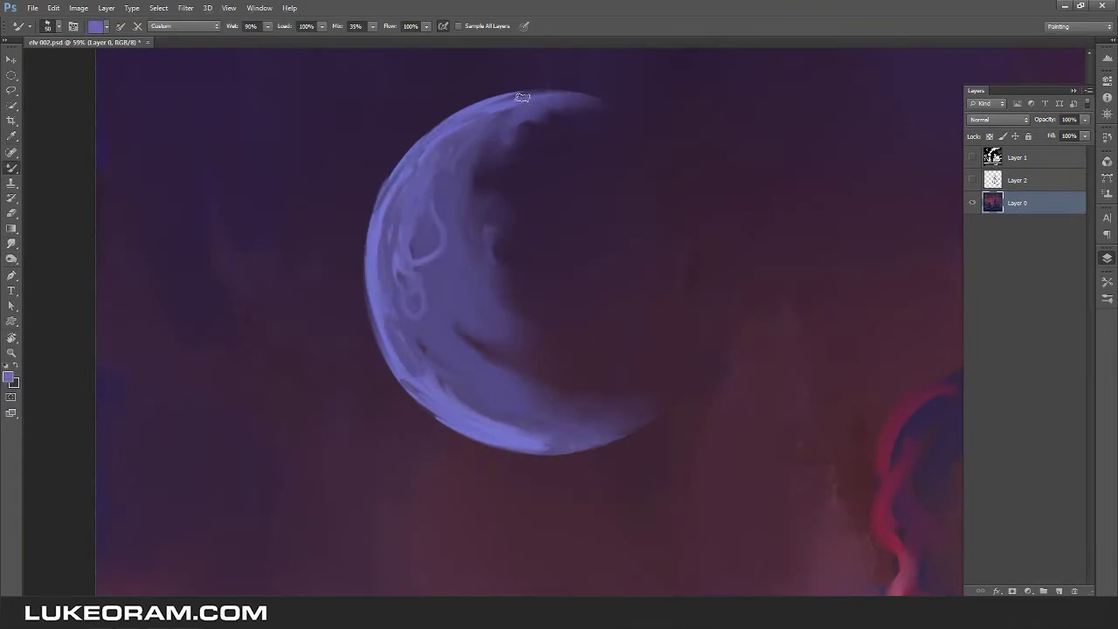
mouse_move(384, 225)
left_mouse_down()
mouse_move(486, 371)
mouse_move(541, 387)
left_mouse_up()
key("r")
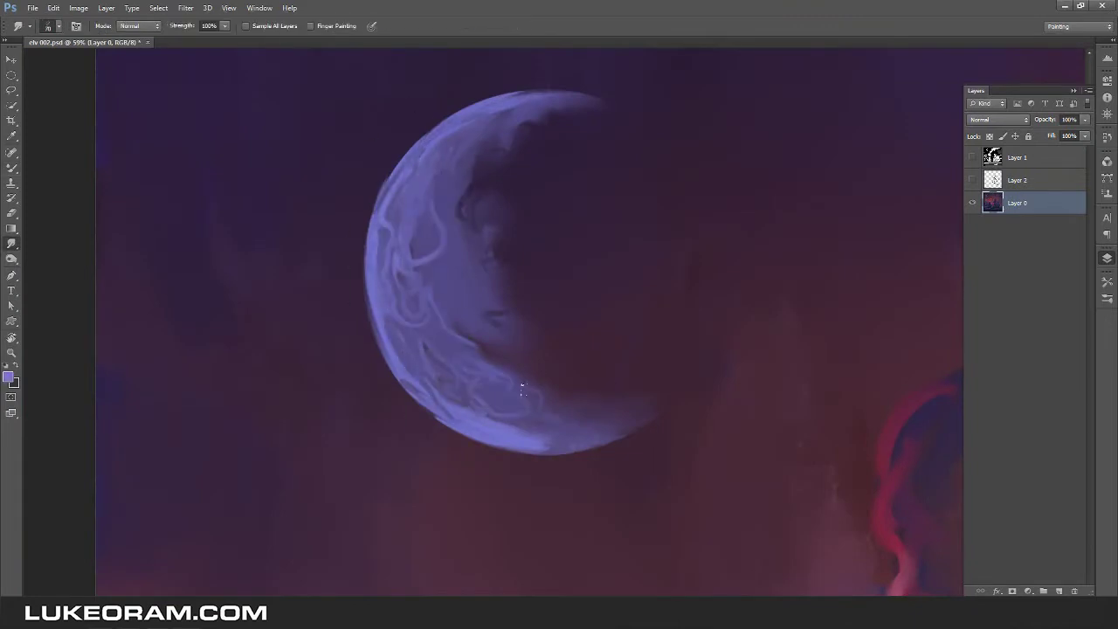
key("ctrl+0")
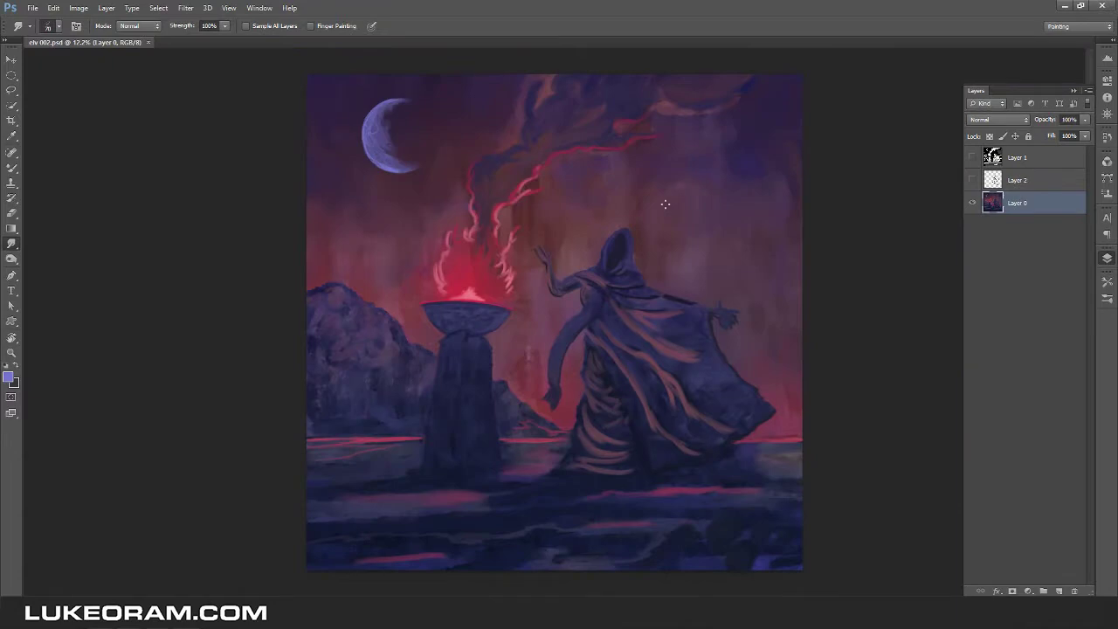
Paint pink rim light along the hood opening, the raised forearm and hand, and the shoulder folds.
key("b")
scroll(612, 253, "up", 5)
left_click_drag(271, 218, 297, 402)
scroll(499, 130, "down", 1)
left_click(973, 180)
left_click(973, 180)
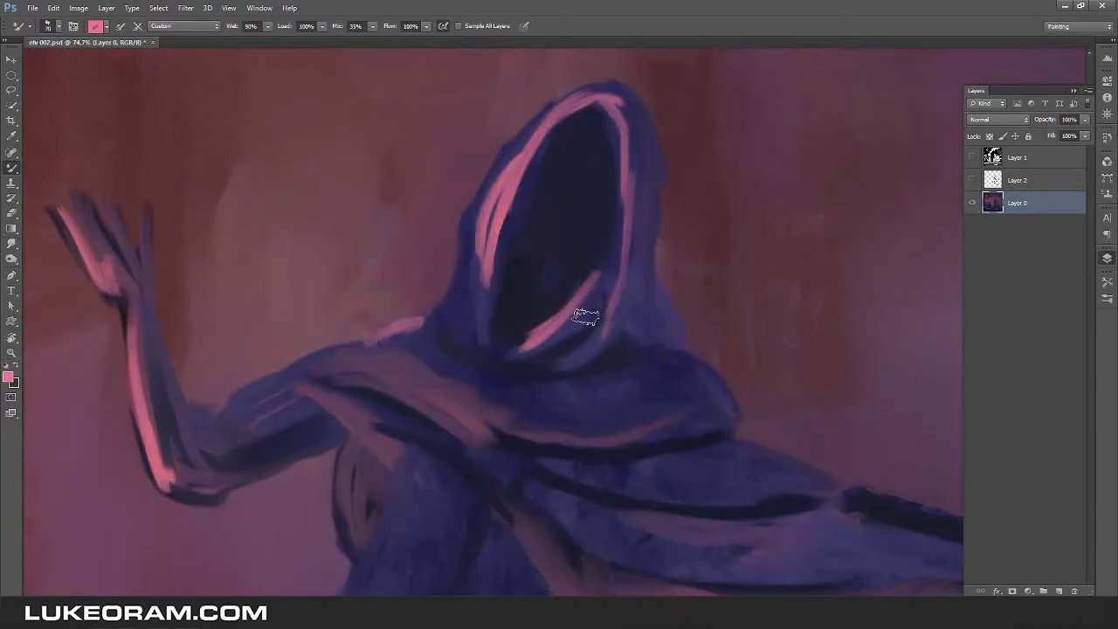
scroll(432, 305, "down", 2)
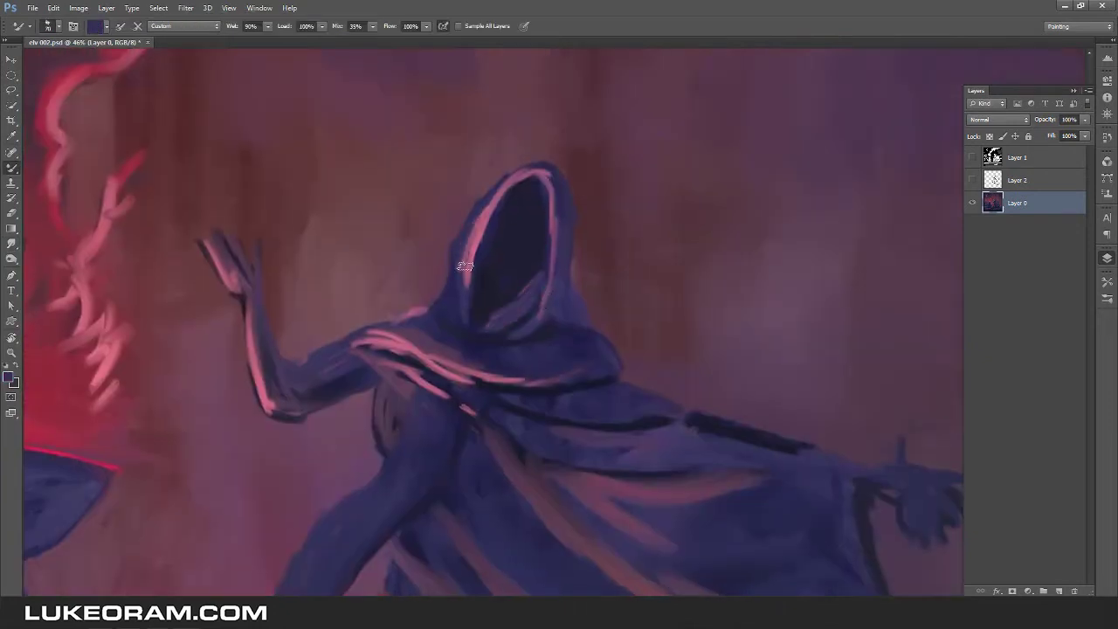
Tone down the hood's pink rim and clean up its edge with sampled robe purple.
left_click(480, 204, "alt")
left_click_drag(470, 280, 521, 171)
left_click_drag(449, 327, 464, 214)
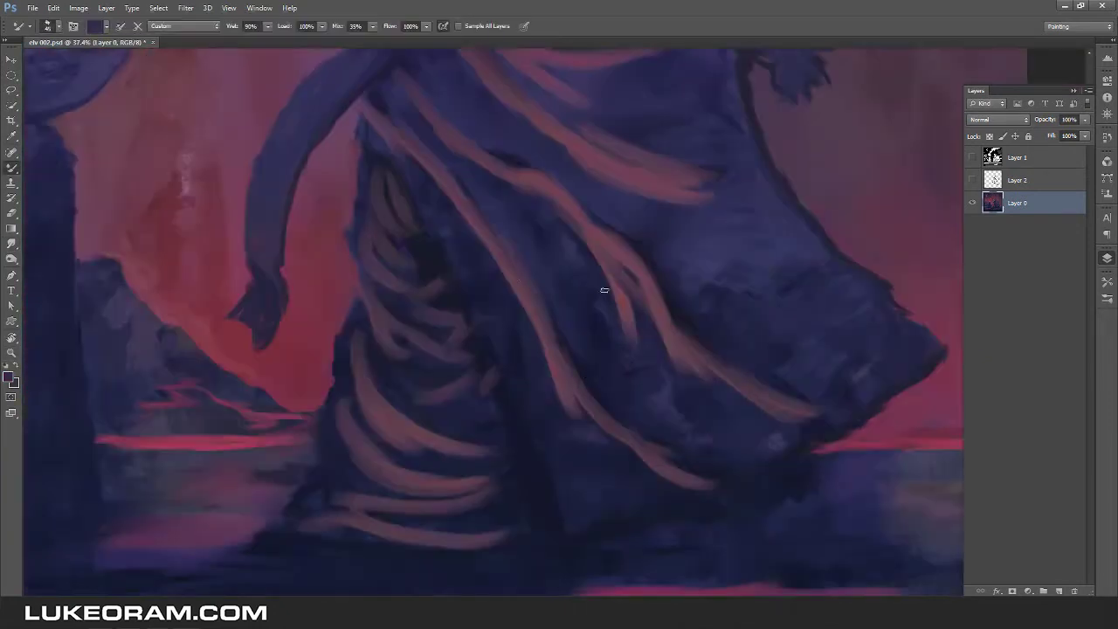
Extend the lower robe's folds with broad muted grey-brown strokes over the pink highlights down to the hem.
left_click(9, 378)
key("Return")
mouse_move(472, 210)
left_mouse_down()
mouse_move(550, 369)
mouse_move(737, 404)
left_mouse_up()
left_click_drag(736, 405, 769, 419)
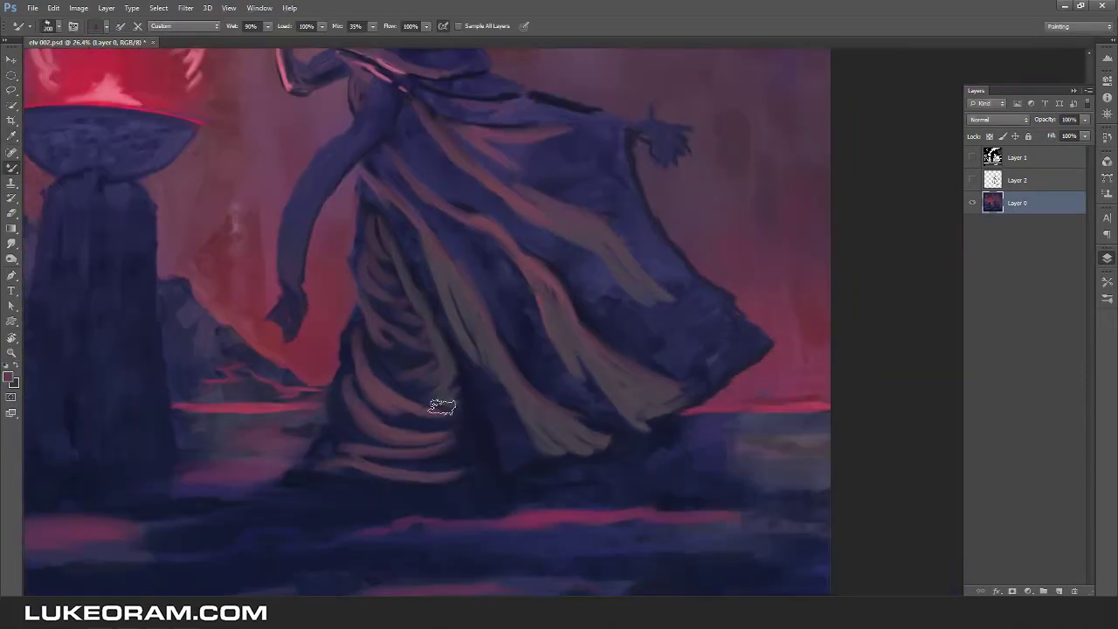
left_click_drag(441, 406, 469, 432)
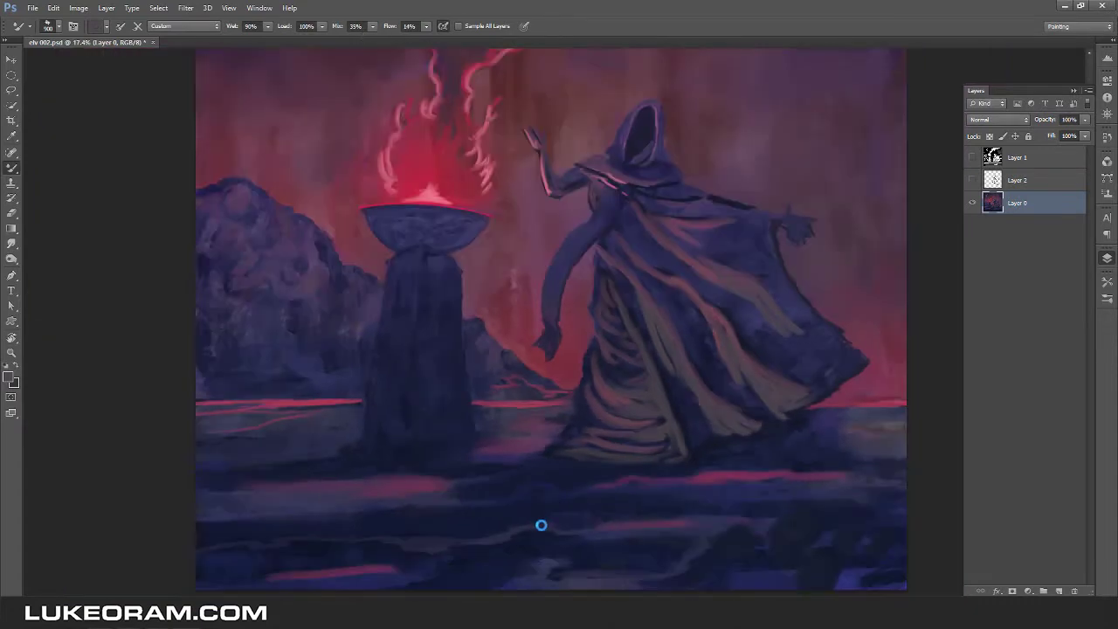
Refine and blend the lower robe's folds with a smaller brush at 40% flow, and save the painting.
key("bracketleft")
key("bracketleft")
key("bracketleft")
key("bracketleft")
key("bracketleft")
key("bracketleft")
key("bracketleft")
key("bracketleft")
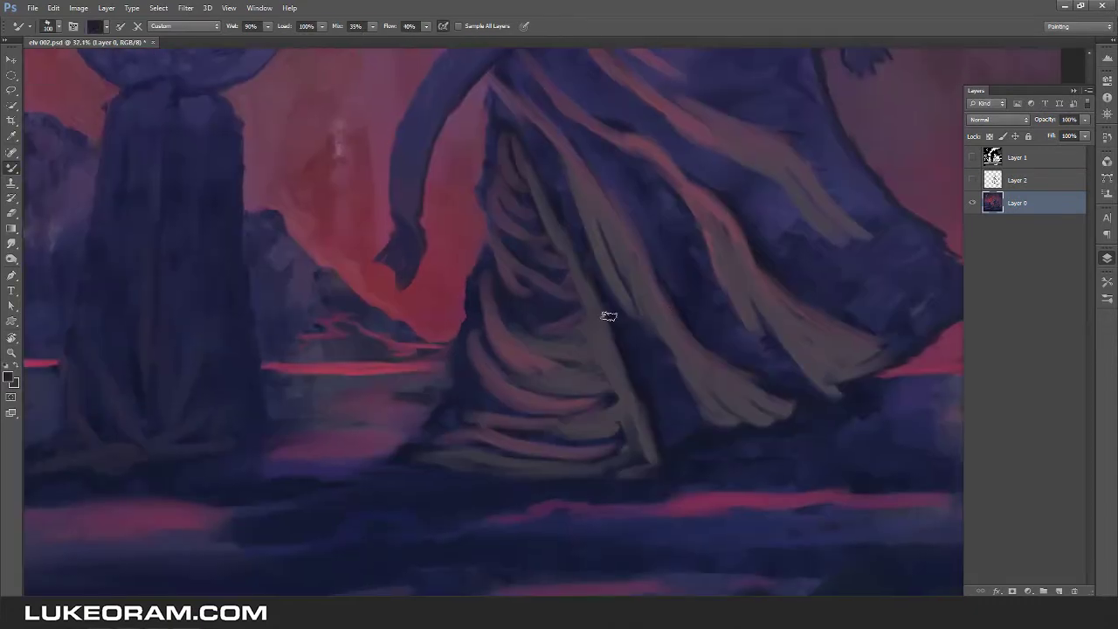
key("r")
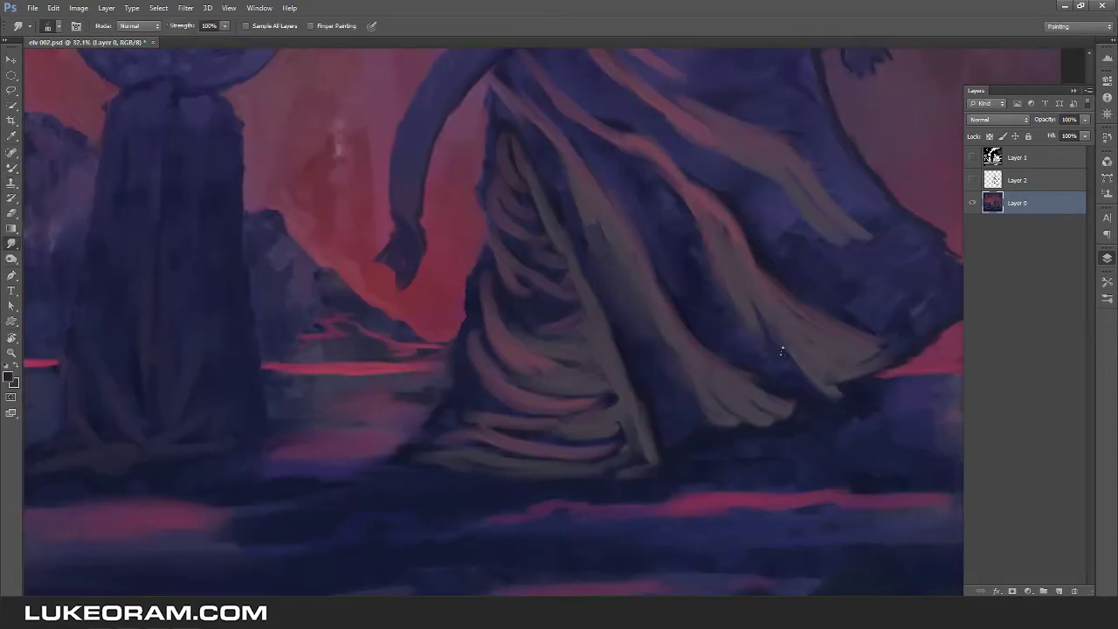
key("b")
mouse_move(441, 424)
left_mouse_down()
mouse_move(472, 350)
mouse_move(615, 397)
left_mouse_up()
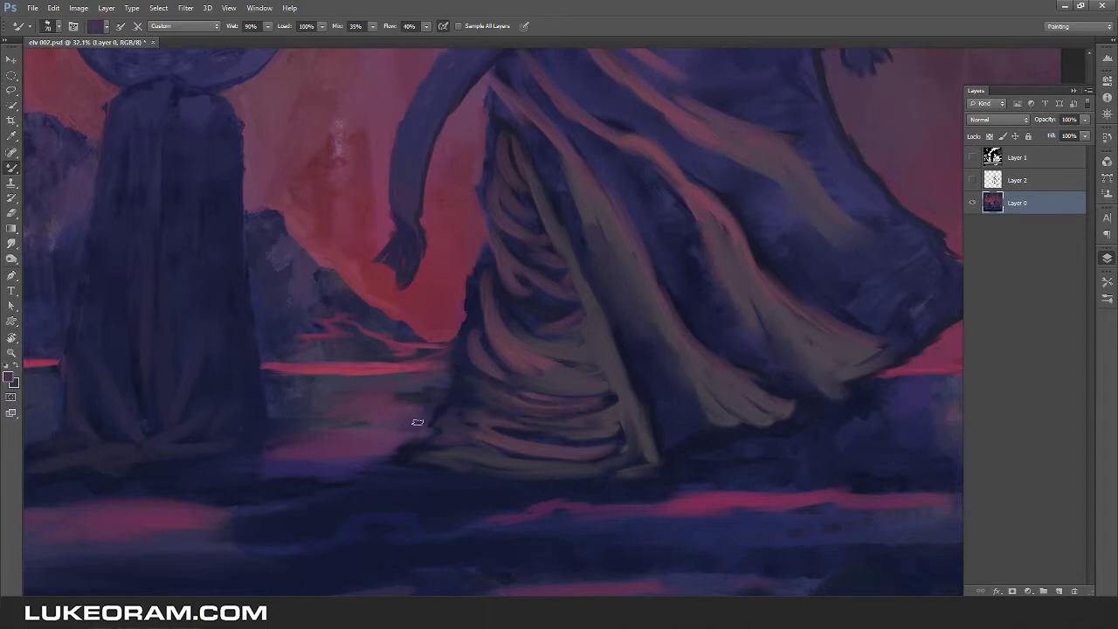
key("ctrl+0")
key("ctrl+s")
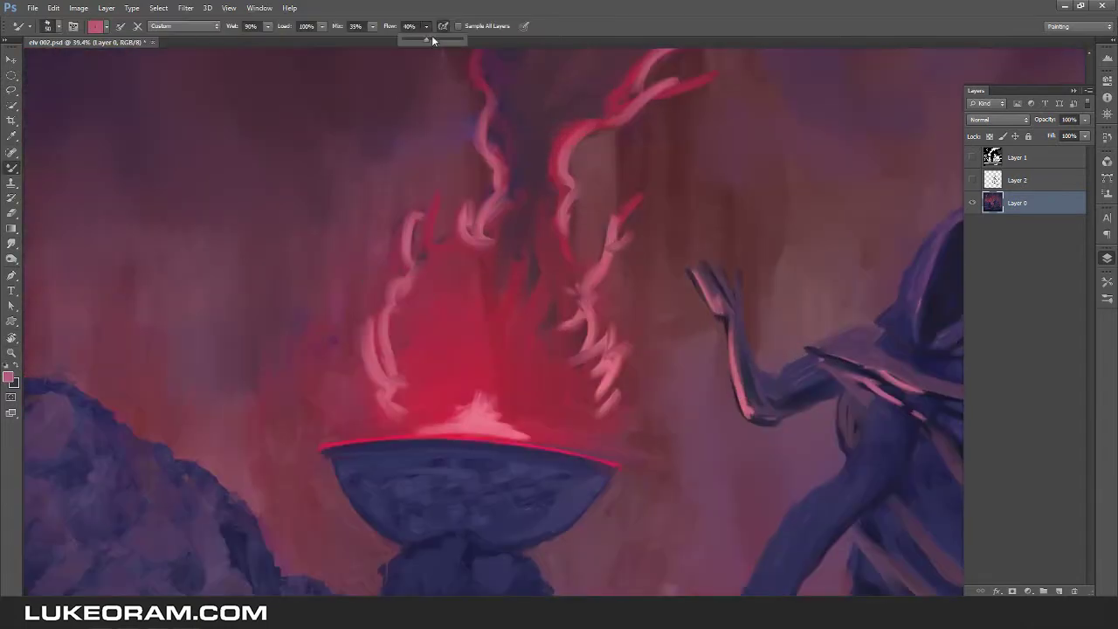
Smudge the red and pink flames above the bowl into softer, flowing shapes.
key("r")
left_click_drag(479, 354, 469, 409)
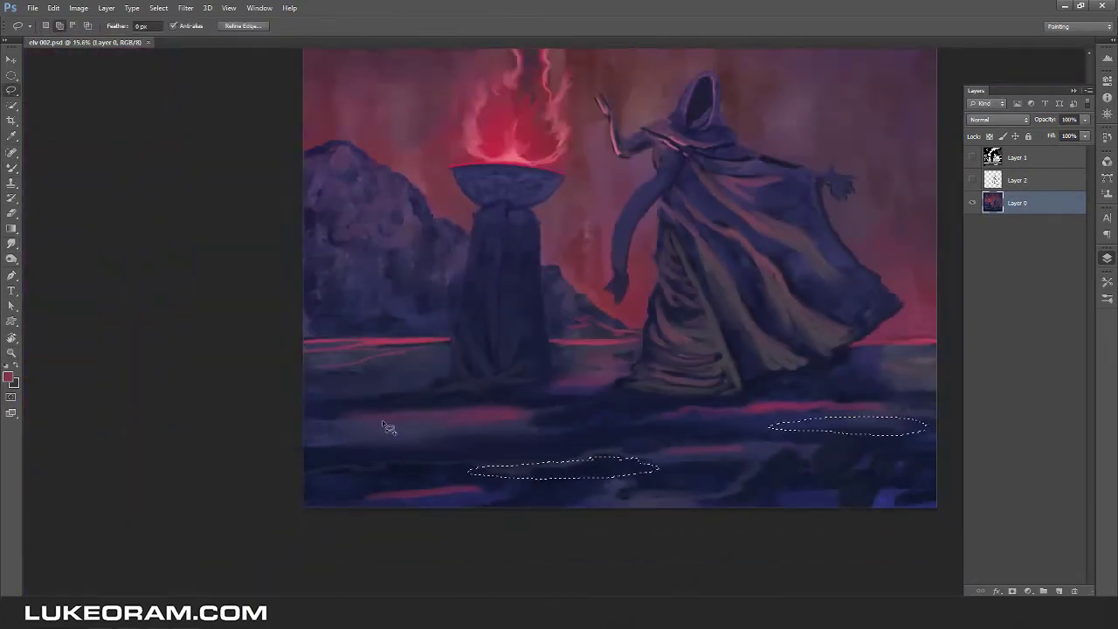
Lasso flat puddle shapes across the foreground and paint pink firelight reflections into them with a brush at 90% opacity.
left_click_drag(388, 427, 498, 426)
left_click_drag(387, 372, 306, 372)
left_click_drag(919, 384, 935, 374)
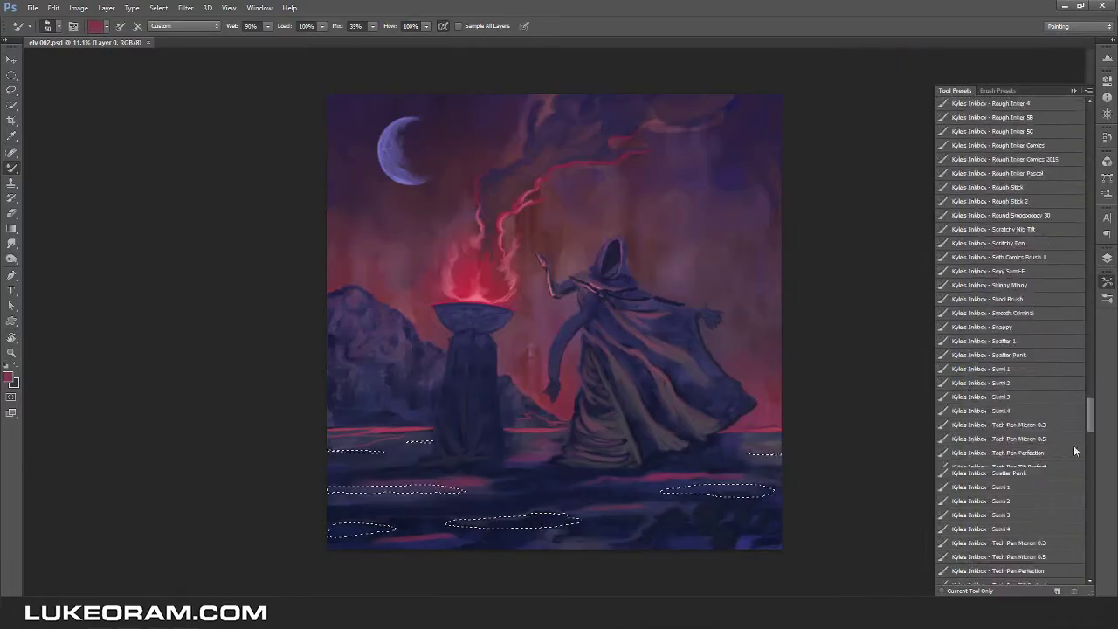
key("9")
mouse_move(567, 479)
left_mouse_down()
mouse_move(532, 517)
mouse_move(387, 490)
mouse_move(462, 489)
mouse_move(499, 514)
left_mouse_up()
key("ctrl+d")
scroll(639, 444, "up", 3)
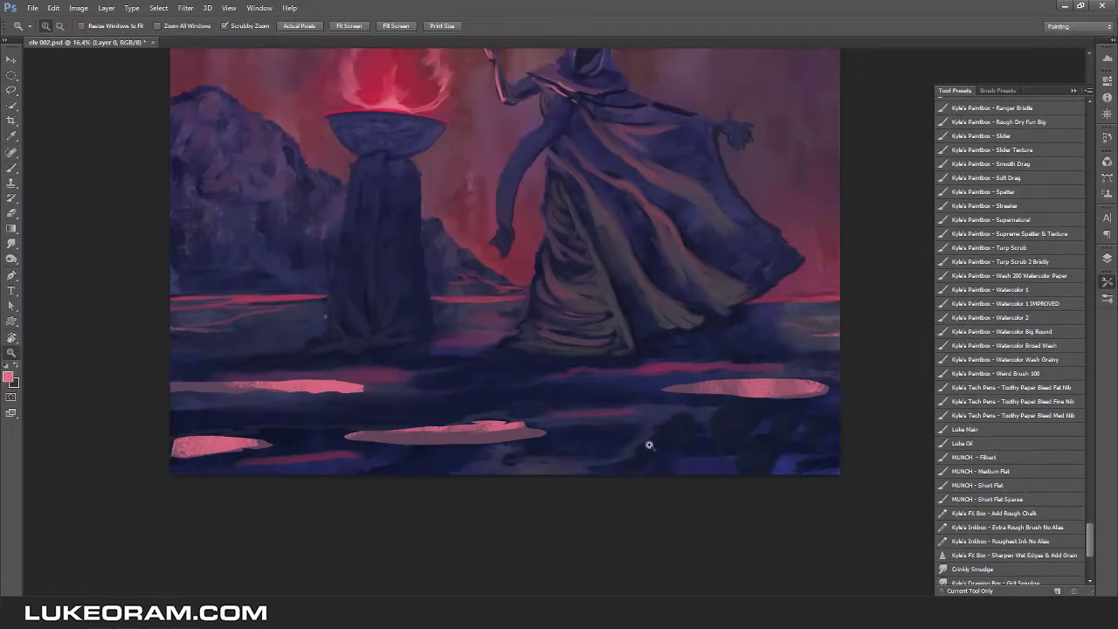
scroll(703, 441, "down", 4)
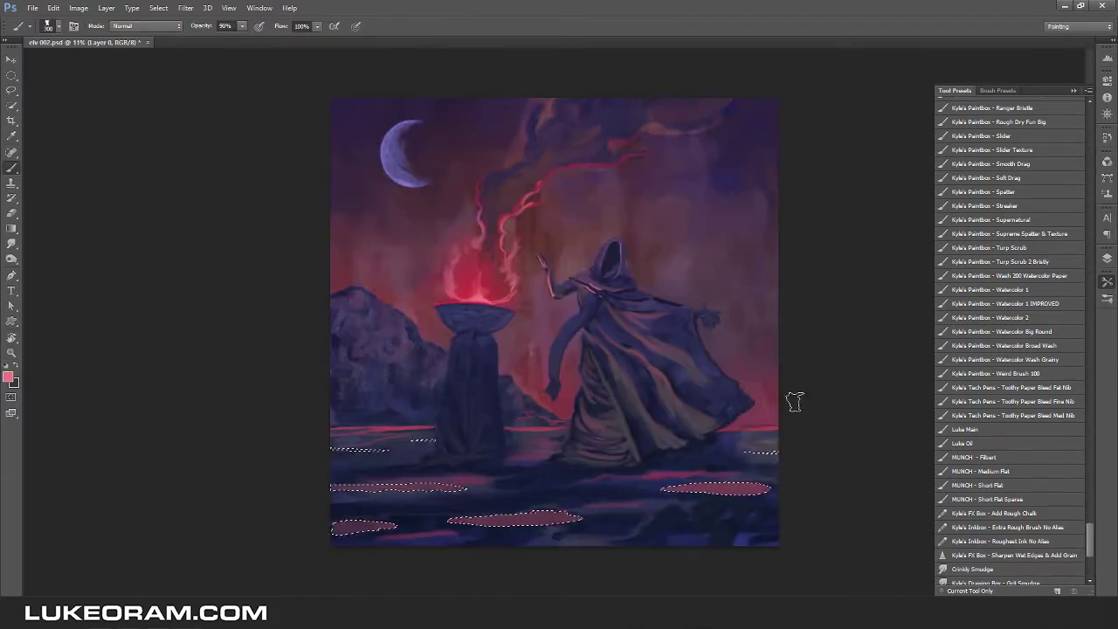
scroll(437, 379, "up", 3)
scroll(551, 458, "down", 1)
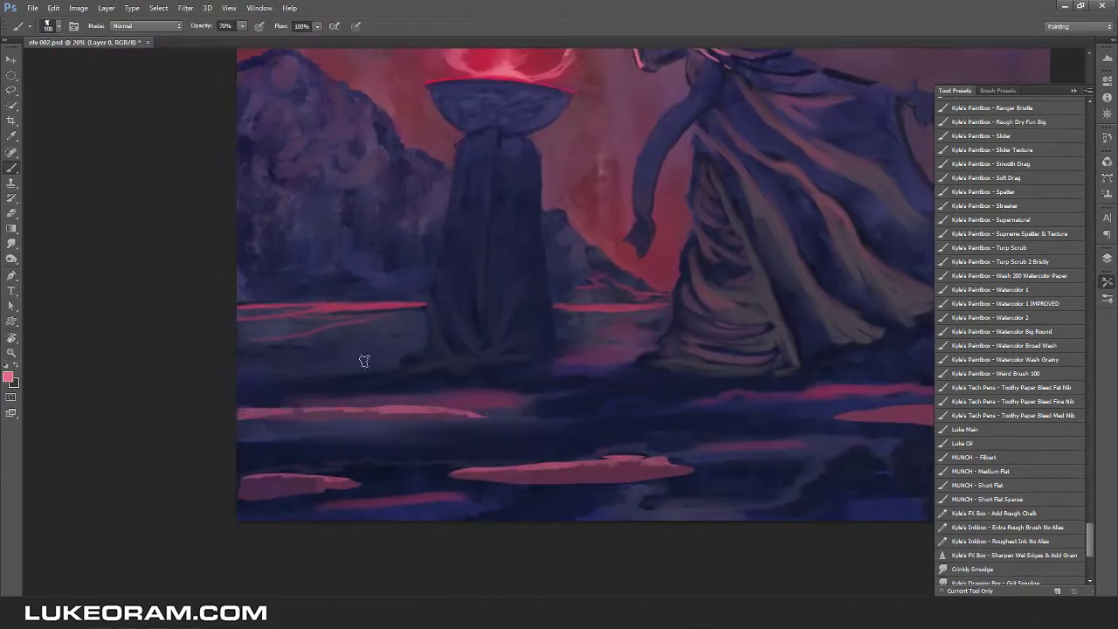
Blend the dark blue foreground around the pink puddles with a mixer brush preset at 90% wet and 35% mix.
scroll(534, 397, "right", 3)
scroll(733, 382, "down", 5)
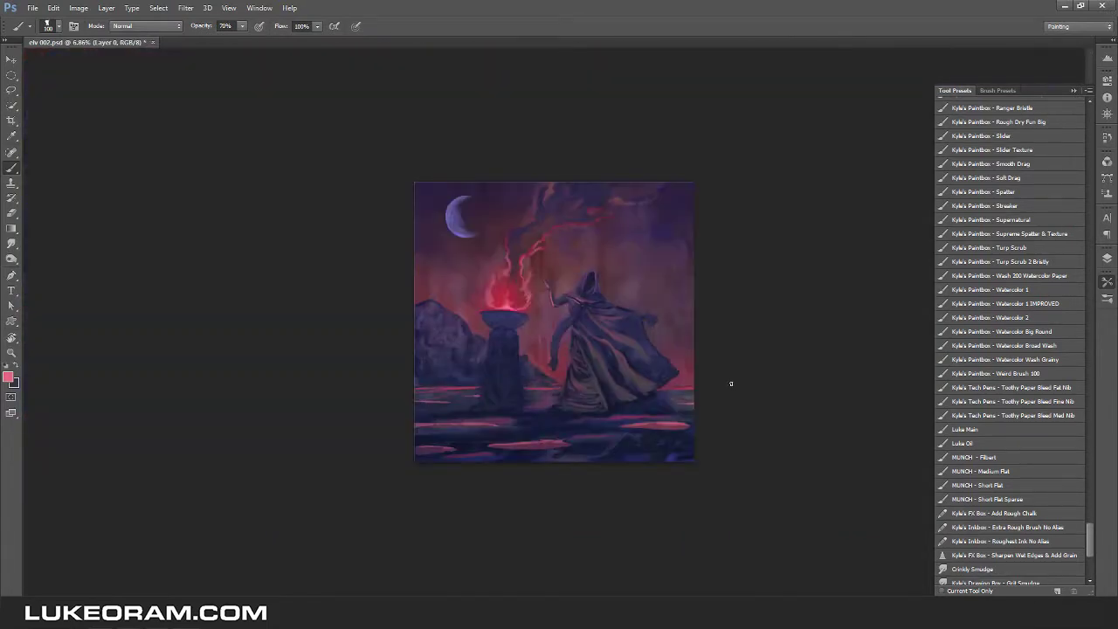
scroll(732, 383, "up", 3)
scroll(1031, 166, "up", 10)
left_click(988, 330)
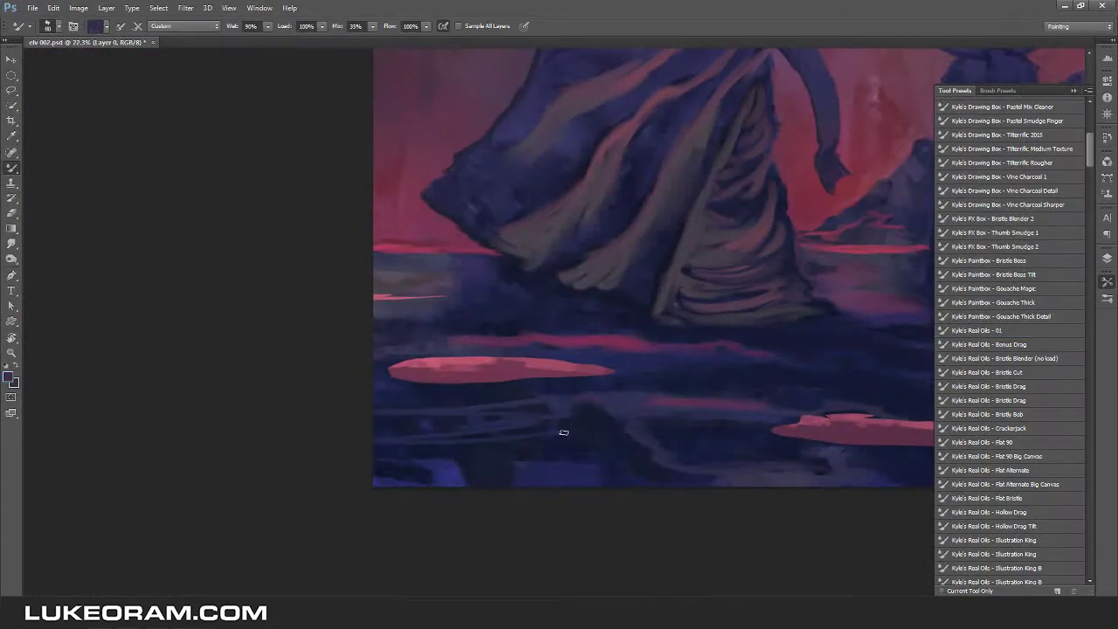
scroll(564, 432, "up", 3)
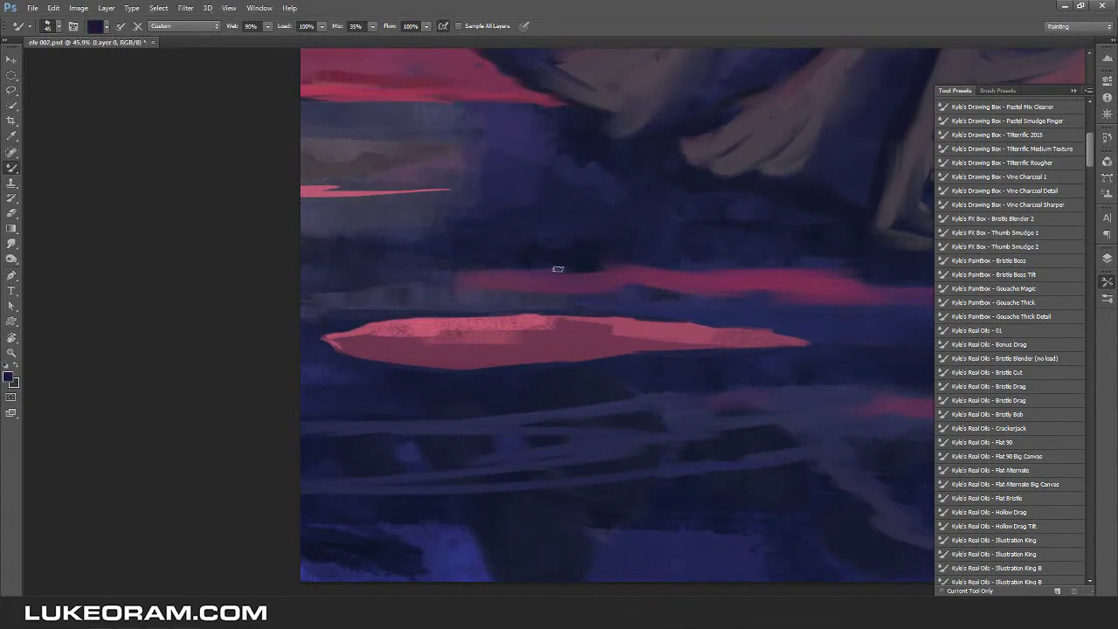
scroll(599, 482, "down", 4)
scroll(452, 369, "up", 3)
scroll(526, 280, "up", 1)
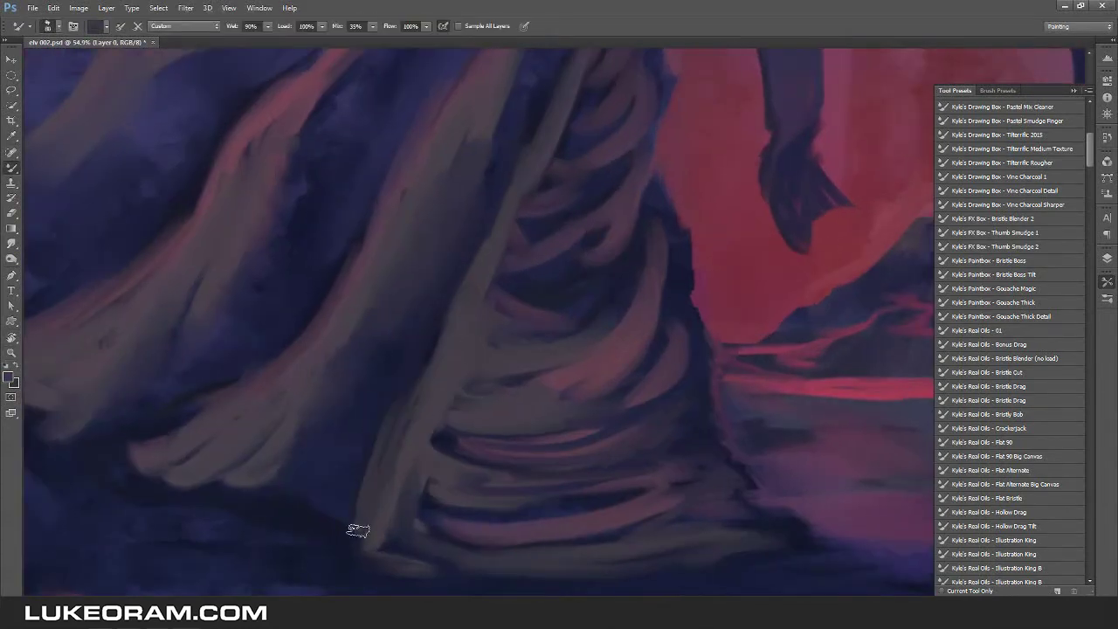
Refine the cultist's hem folds, the robe's shoulder outline and the cowl with dark blue mixer brush strokes.
left_click_drag(525, 206, 370, 542)
scroll(362, 287, "up", 2)
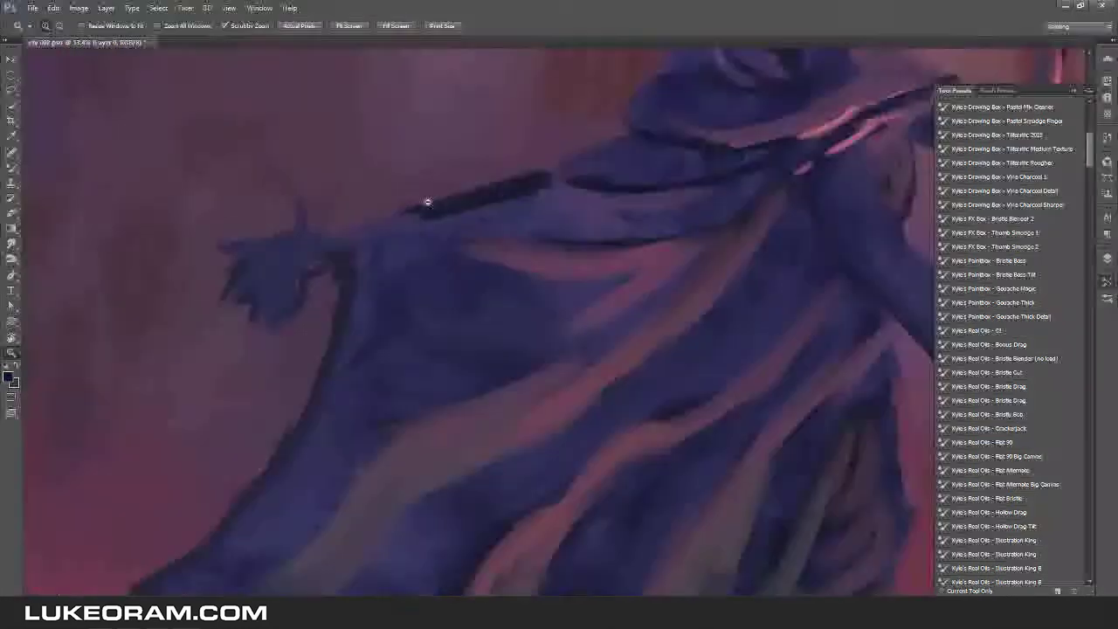
left_click_drag(365, 298, 542, 237)
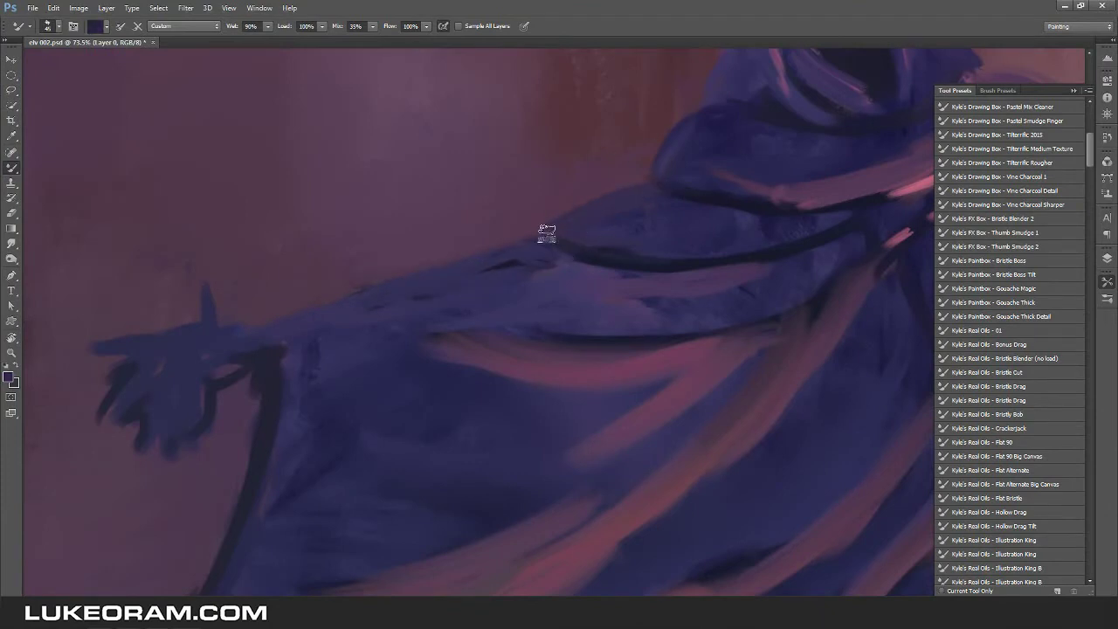
left_click_drag(730, 112, 590, 307)
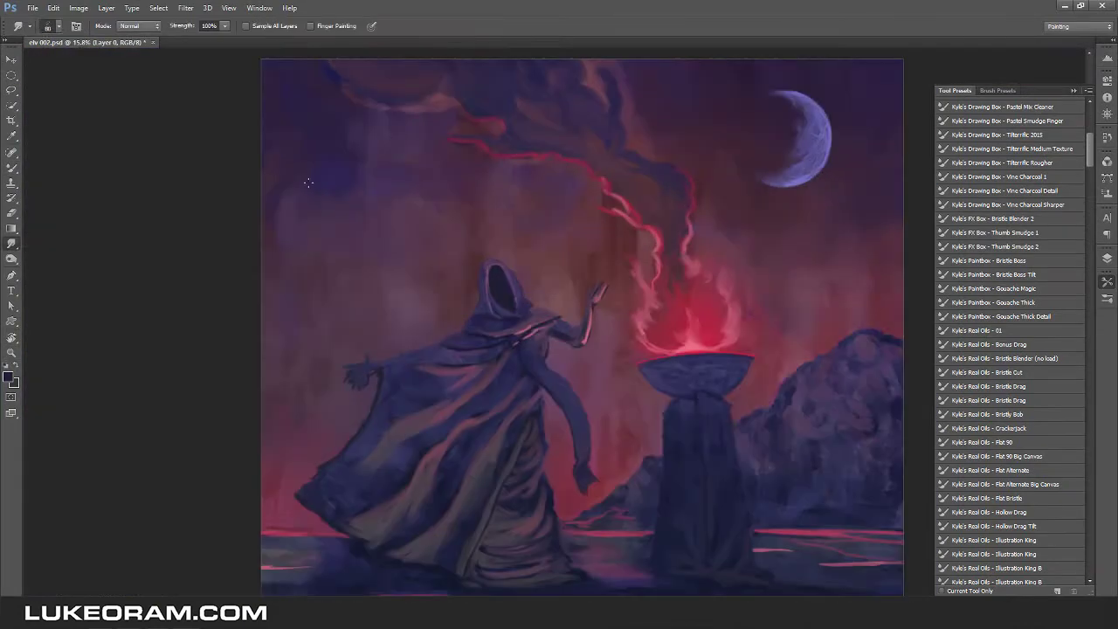
Darken and blend the ground beneath the robe's hem and the pillar base with dark blue strokes, and save the painting.
key("b")
scroll(443, 195, "down", 3)
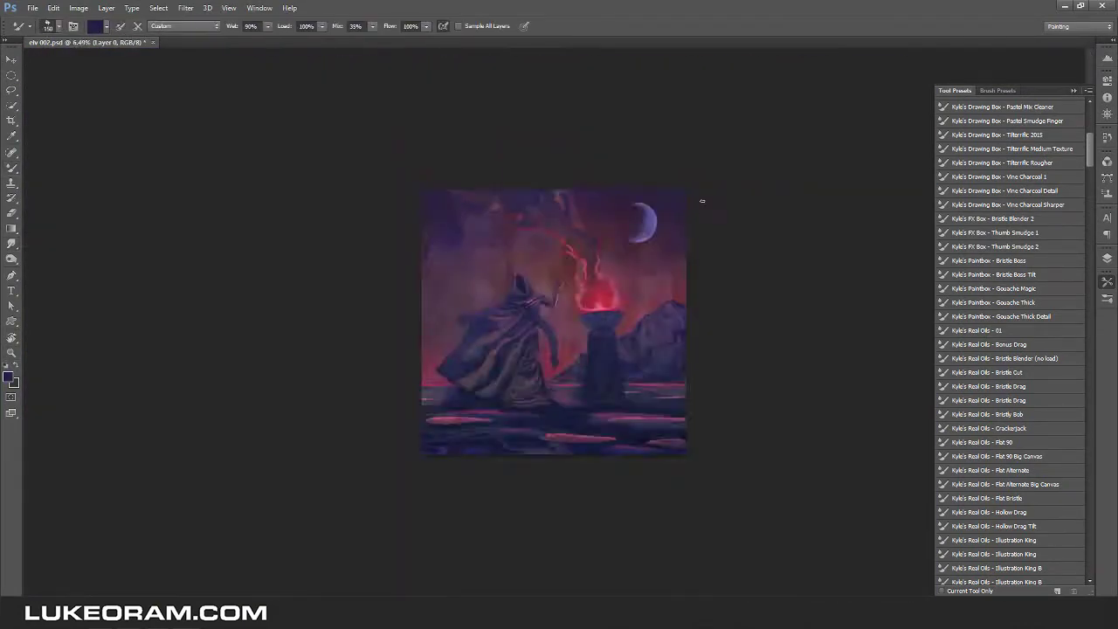
scroll(353, 319, "up", 6)
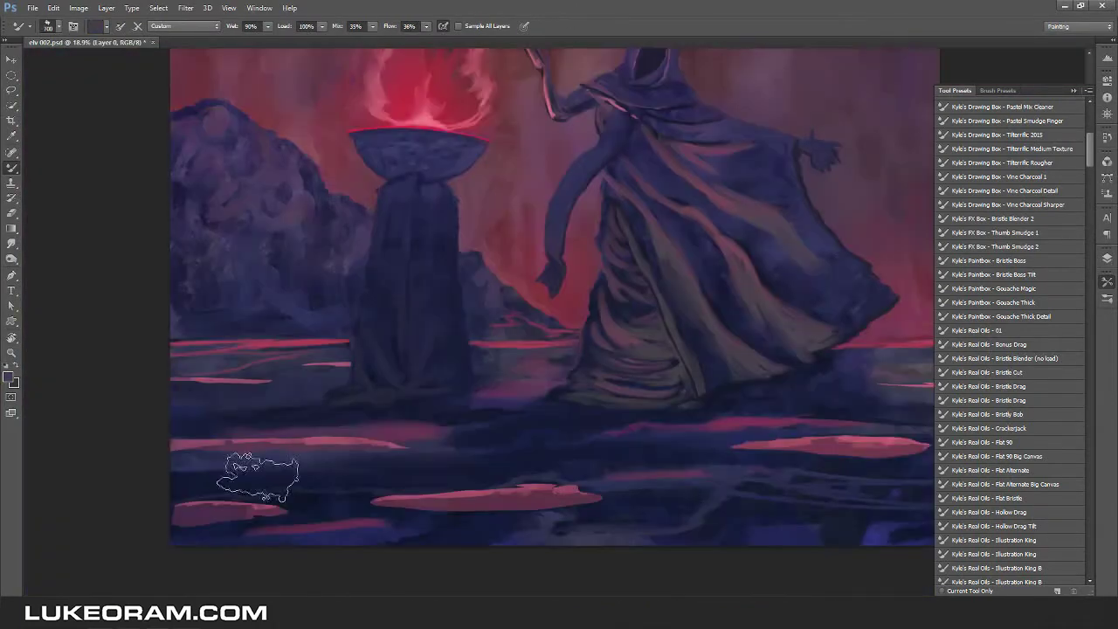
scroll(536, 404, "up", 3)
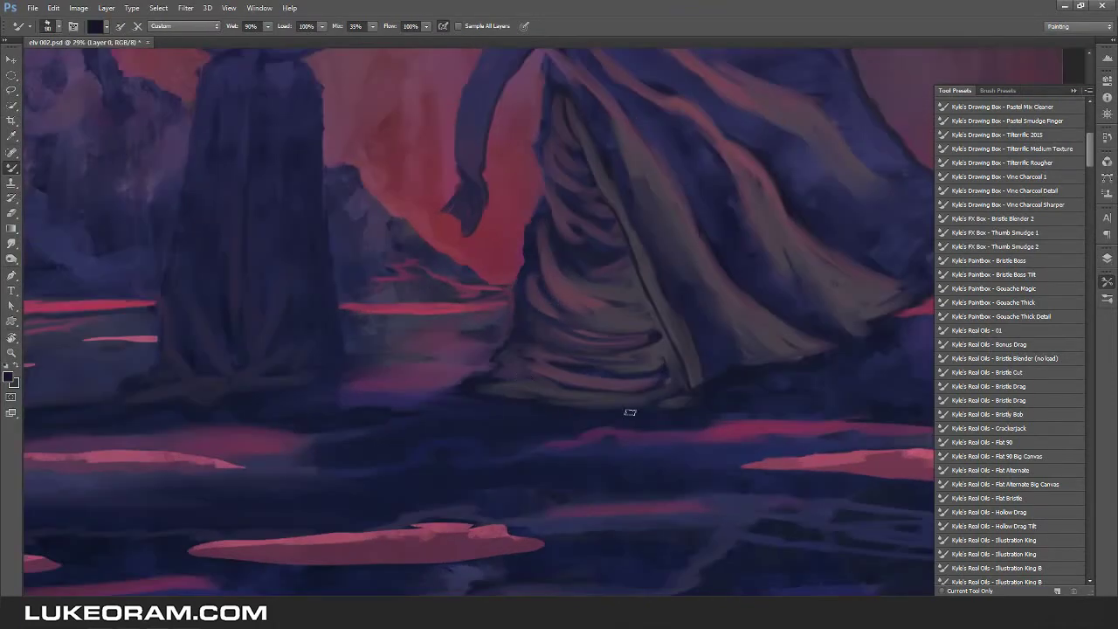
left_click_drag(647, 434, 819, 404)
mouse_move(697, 348)
left_mouse_down()
mouse_move(732, 352)
mouse_move(669, 342)
mouse_move(761, 325)
left_mouse_up()
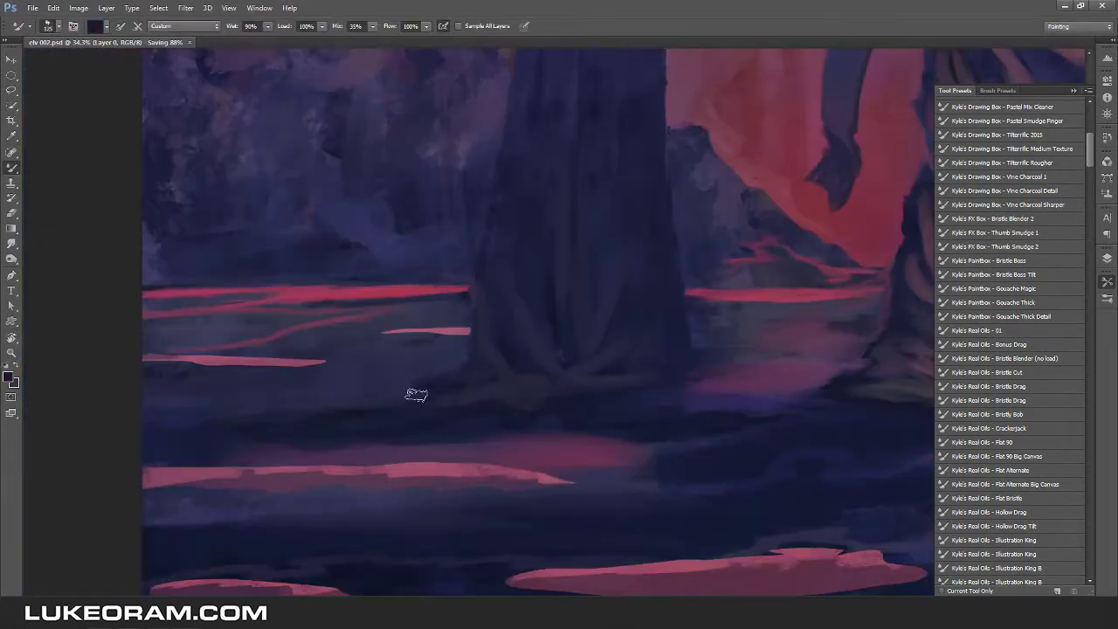
mouse_move(416, 395)
left_mouse_down()
mouse_move(361, 360)
mouse_move(217, 421)
left_mouse_up()
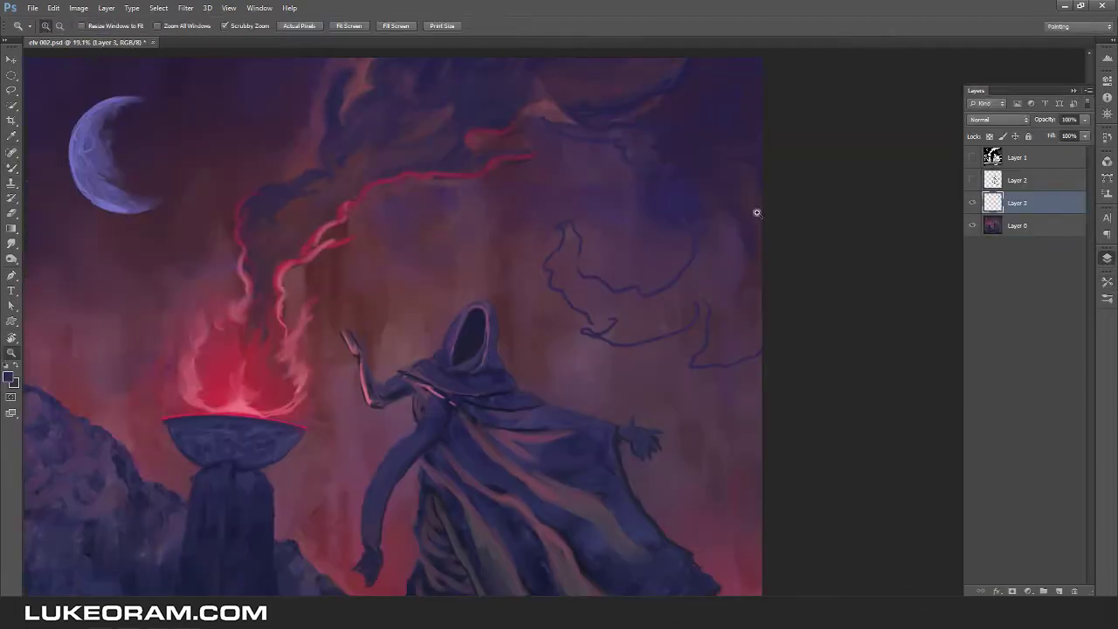
On Layer 0, paint a dark blue smoke cloud in the sky above the trailing cloak, and hide the Layer 3 sketch.
key("alt+bracketleft")
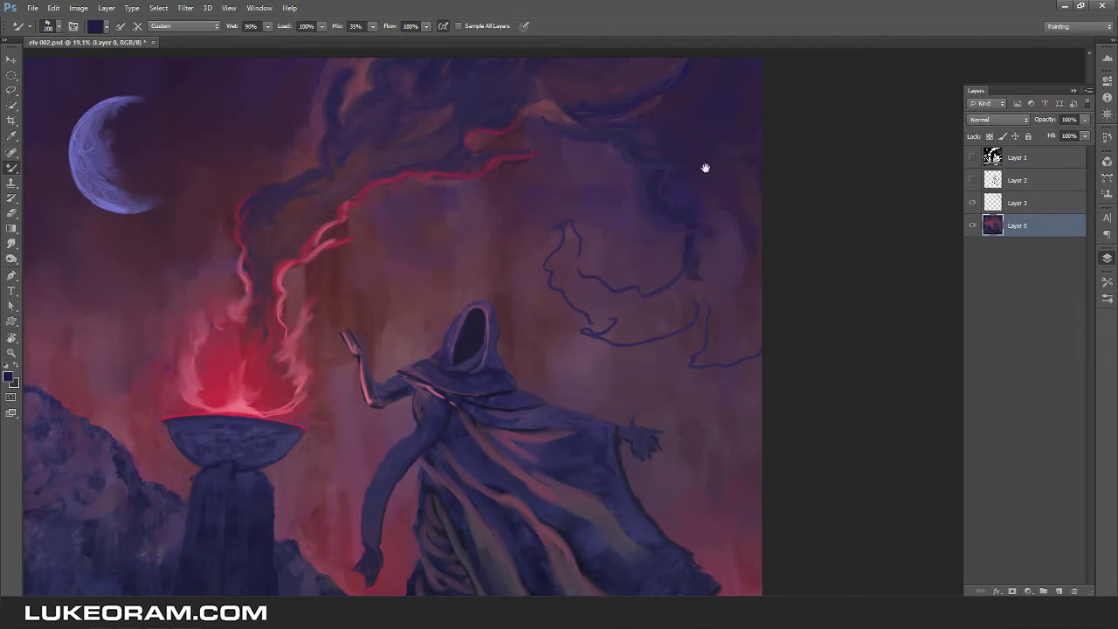
left_click_drag(706, 168, 689, 202)
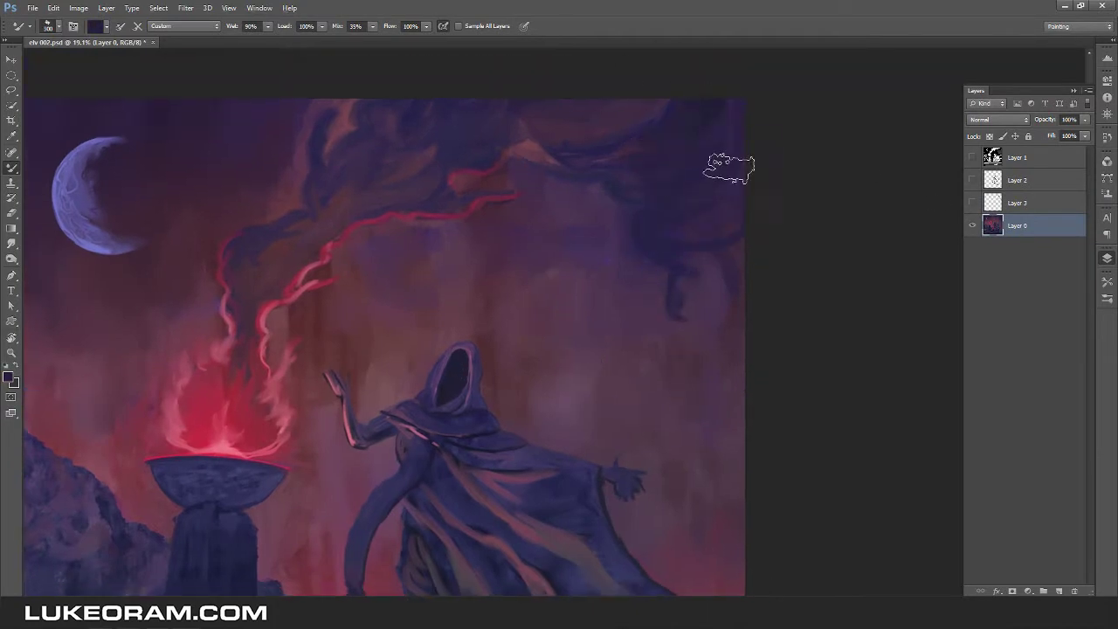
left_click(972, 203)
key("bracketleft")
Paint dark grey branching limbs and rib-like strokes hanging below the cloud behind the cultist.
mouse_move(674, 308)
left_mouse_down()
mouse_move(564, 303)
mouse_move(669, 347)
left_mouse_up()
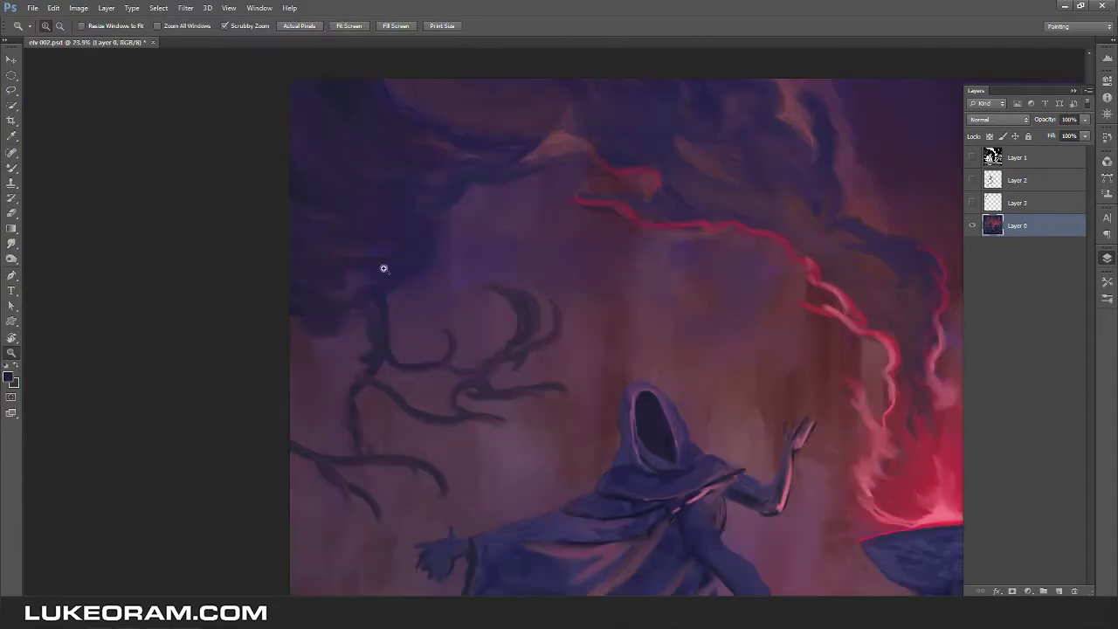
key("b")
left_click(13, 377)
left_click(864, 341)
mouse_move(324, 364)
left_mouse_down()
mouse_move(324, 302)
mouse_move(410, 238)
left_mouse_up()
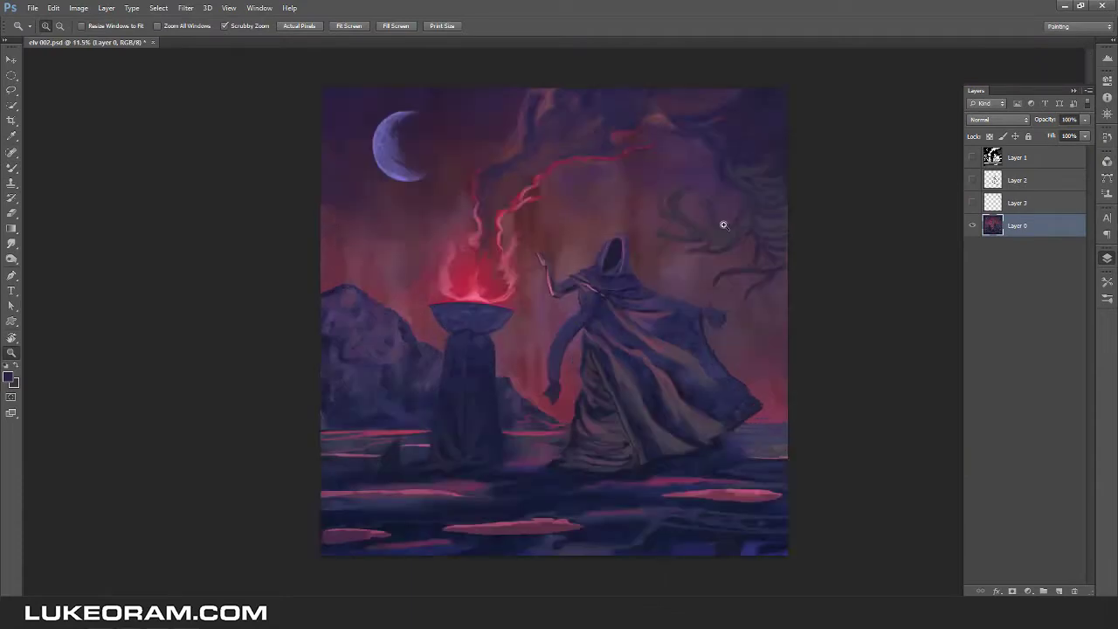
Paint red rim light along the dark cloud's lower edges and smudge it softly into the cloud.
left_click_drag(831, 164, 883, 165)
key("b")
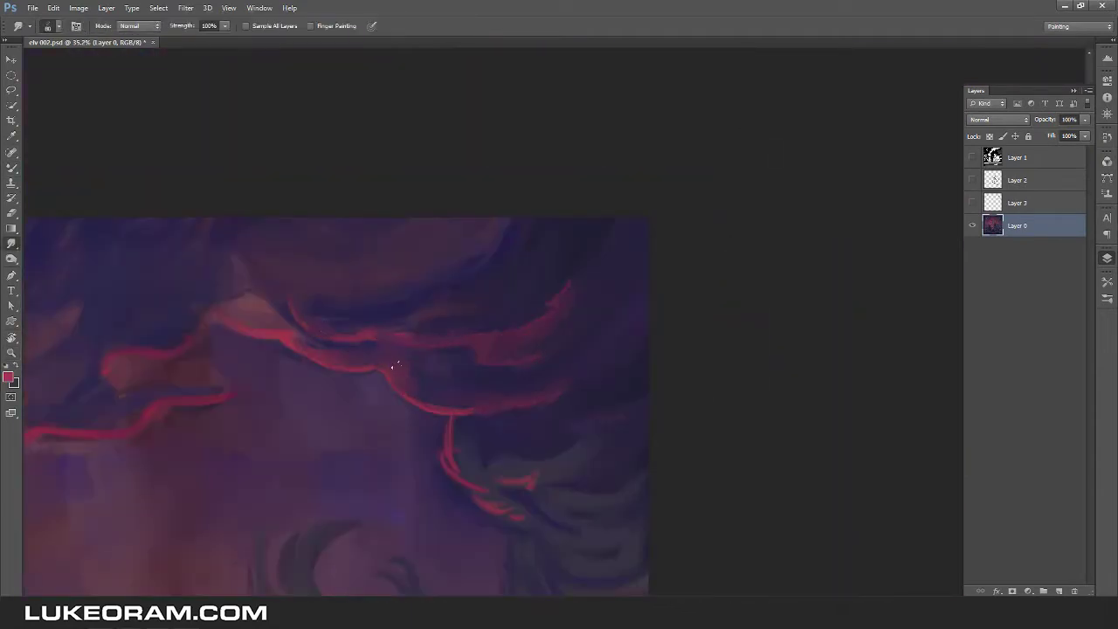
left_click_drag(490, 399, 500, 300)
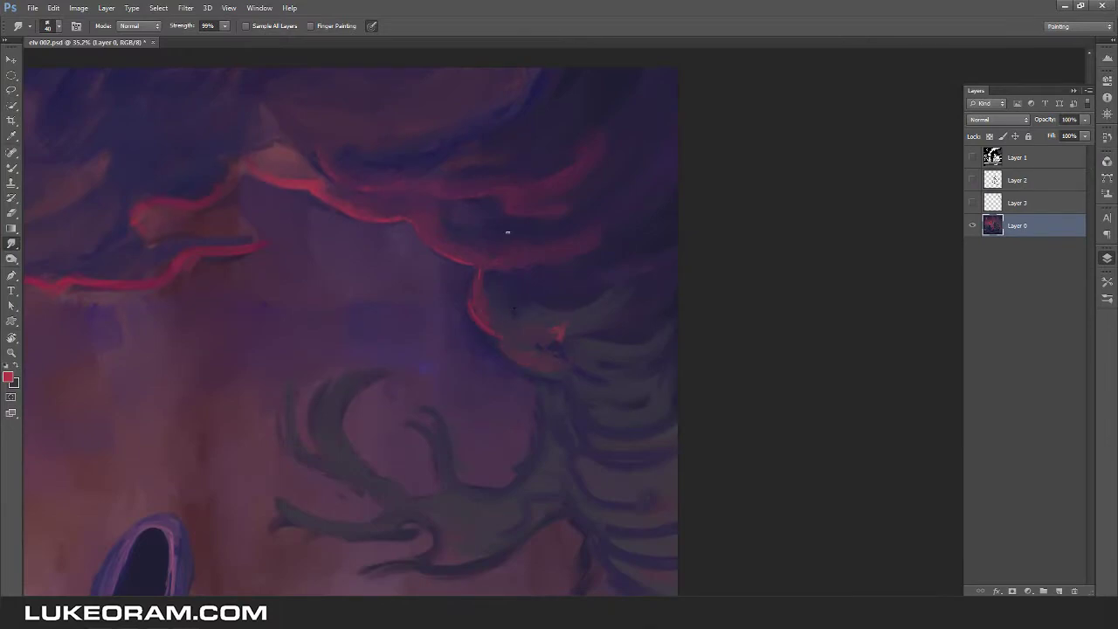
mouse_move(510, 230)
left_mouse_down()
mouse_move(579, 405)
mouse_move(641, 350)
left_mouse_up()
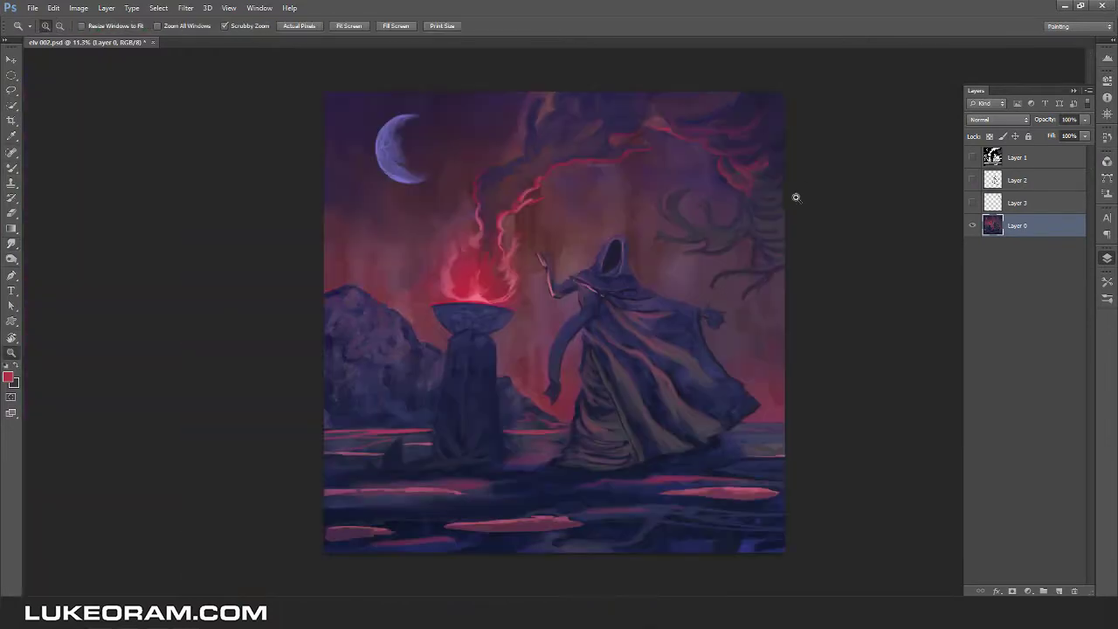
Blend the rising smoke plume and its red edge above the fire with colours sampled from the painting.
left_click_drag(636, 139, 716, 145)
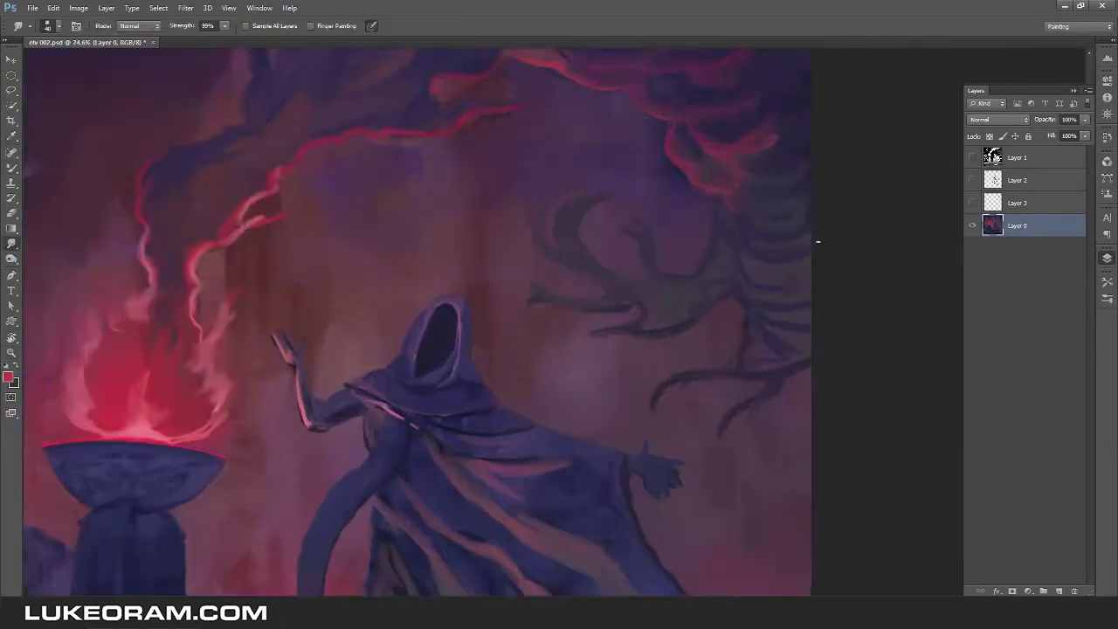
key("b")
left_click(346, 295, "alt")
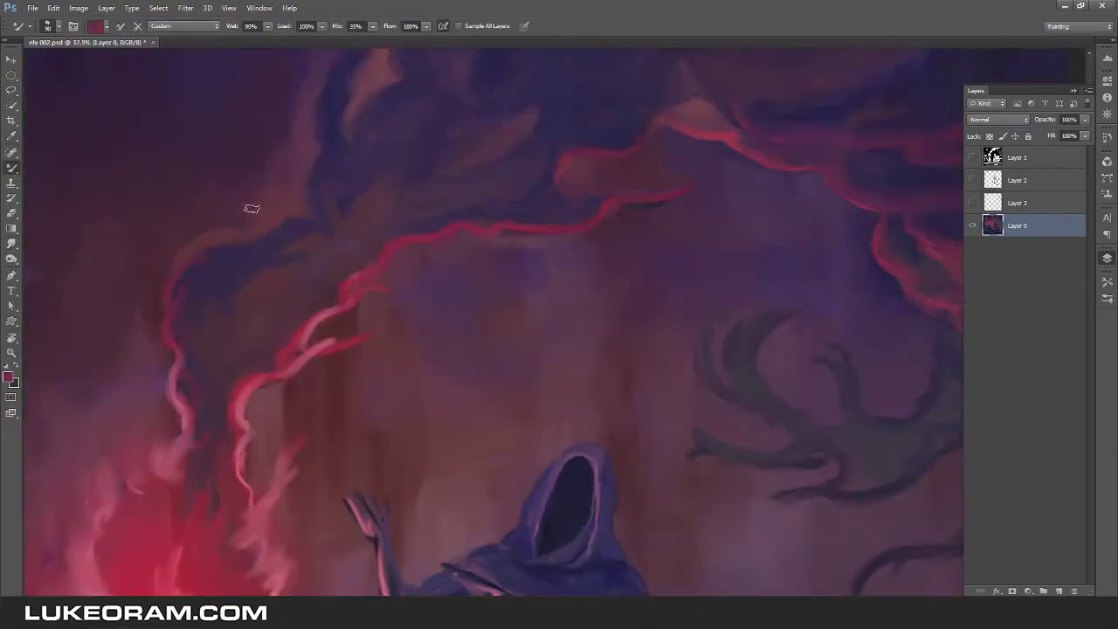
scroll(349, 210, "up", 3)
left_click_drag(378, 232, 358, 304)
left_click_drag(343, 169, 318, 350)
Paint muted brown streaks across the dark foreground around the puddles.
key("ctrl+minus")
key("ctrl+minus")
key("ctrl+minus")
key("ctrl+minus")
key("z")
mouse_move(524, 464)
left_mouse_down()
mouse_move(635, 427)
mouse_move(677, 272)
left_mouse_up()
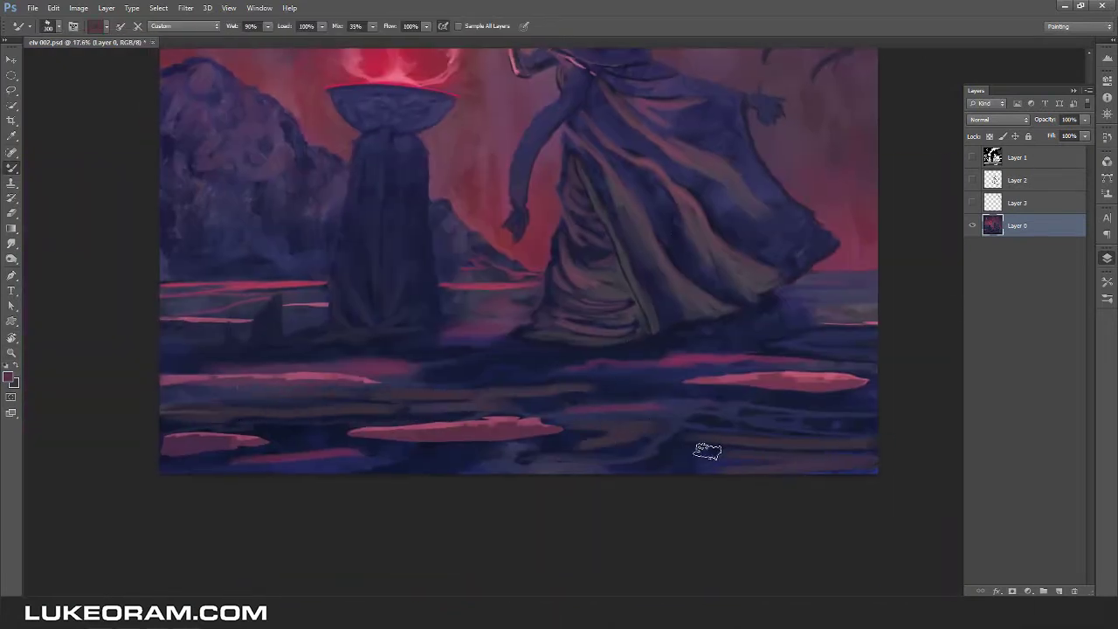
Refine the pink puddle shapes and brown ground streaks in the foreground on Layer 0.
key("z")
left_click_drag(865, 415, 814, 413)
left_click(991, 157)
mouse_move(647, 419)
left_mouse_down()
mouse_move(712, 452)
mouse_move(492, 369)
left_mouse_up()
key("alt+comma")
key("b")
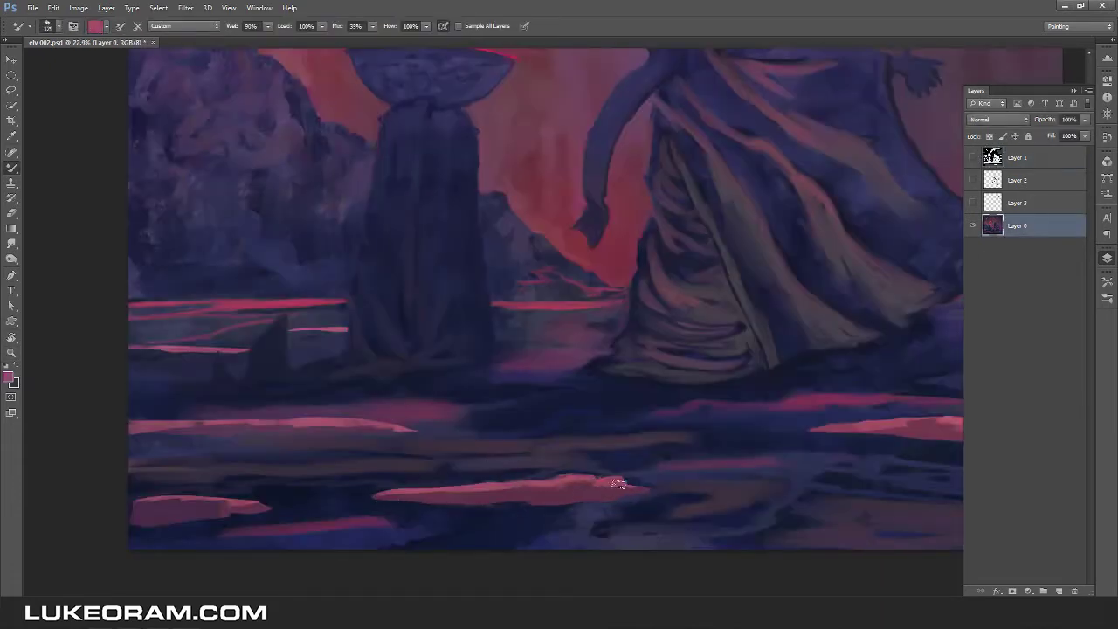
mouse_move(558, 396)
left_mouse_down()
mouse_move(639, 378)
mouse_move(574, 257)
mouse_move(761, 267)
mouse_move(612, 341)
mouse_move(454, 336)
left_mouse_up()
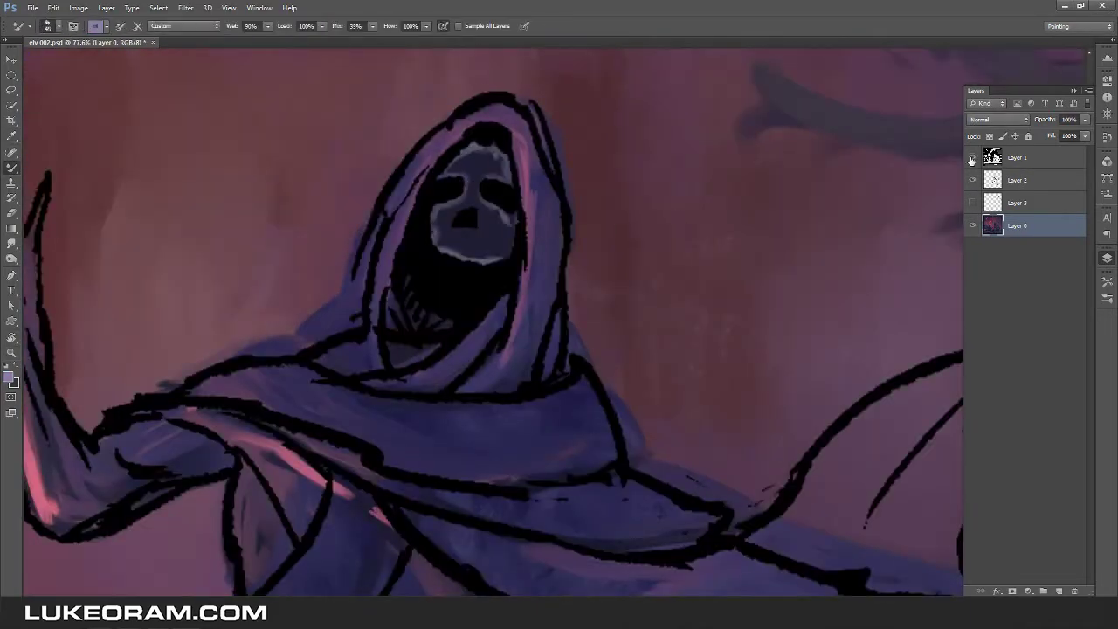
Hide the line-art overlay and paint a pale grey face shape inside the cultist's dark hood.
left_click_drag(971, 158, 973, 180)
mouse_move(472, 166)
left_mouse_down()
mouse_move(447, 179)
mouse_move(487, 179)
mouse_move(452, 182)
mouse_move(489, 255)
mouse_move(477, 179)
left_mouse_up()
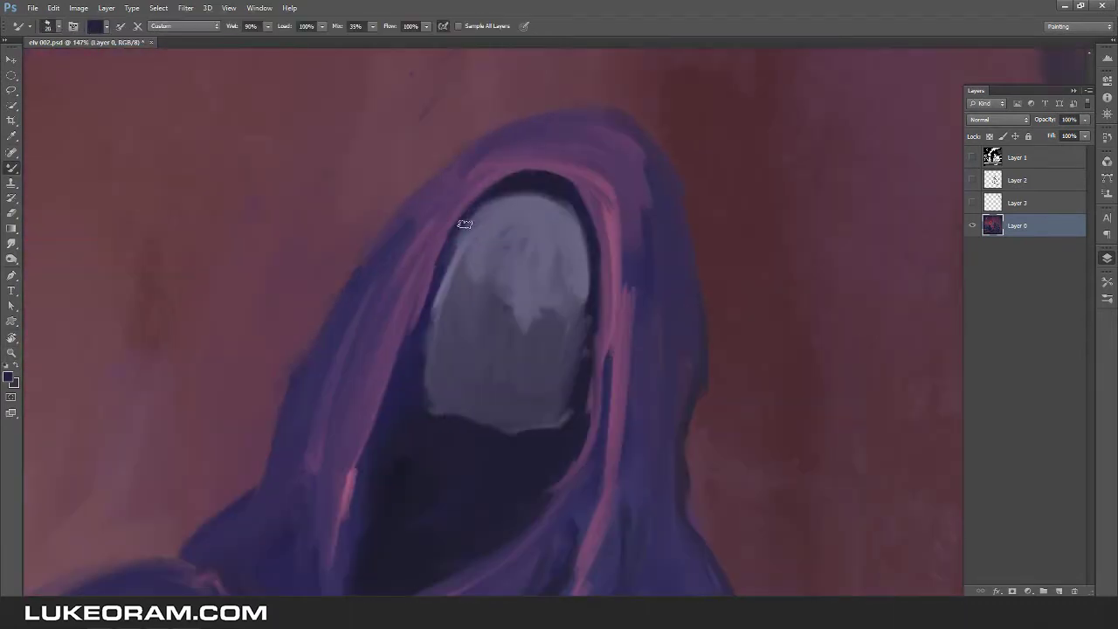
mouse_move(462, 224)
left_mouse_down()
mouse_move(520, 211)
mouse_move(464, 219)
mouse_move(442, 305)
left_mouse_up()
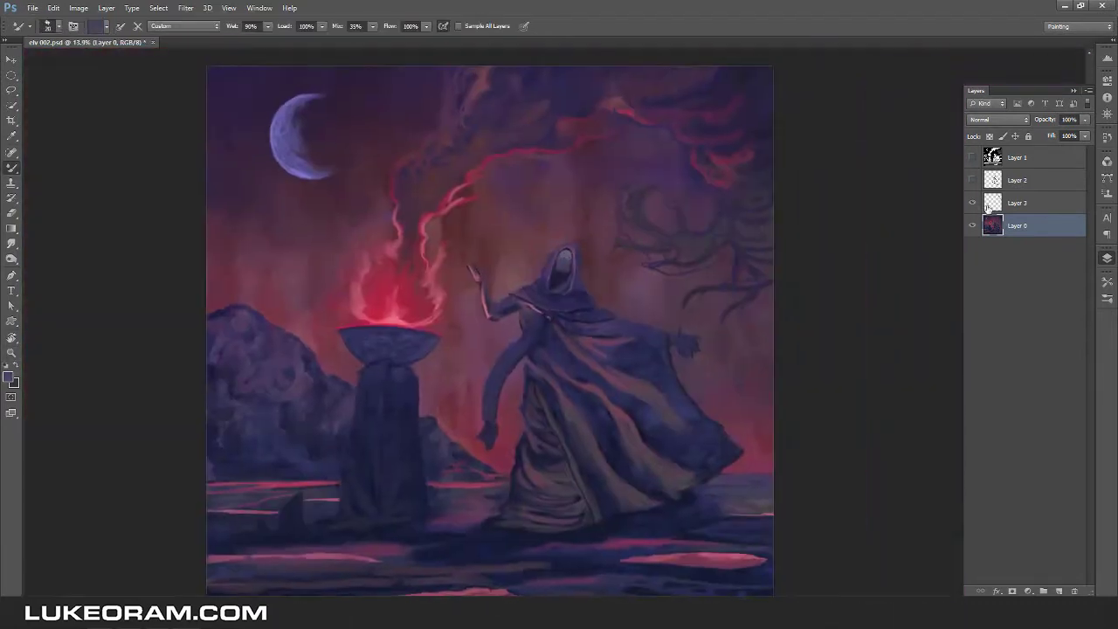
Merge Layer 3 into Layer 0 and save the painting.
key("ctrl+e")
key("ctrl+minus")
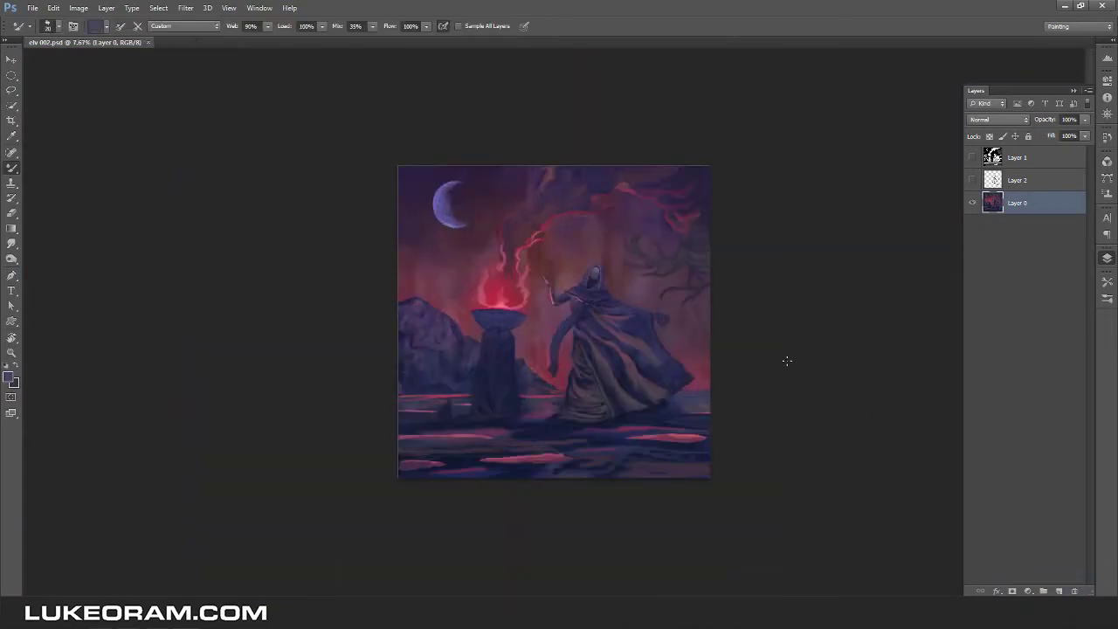
Repaint the fire bowl's side with smooth dark blue strokes sampled from the bowl and shade its underside.
scroll(531, 340, "up", 5)
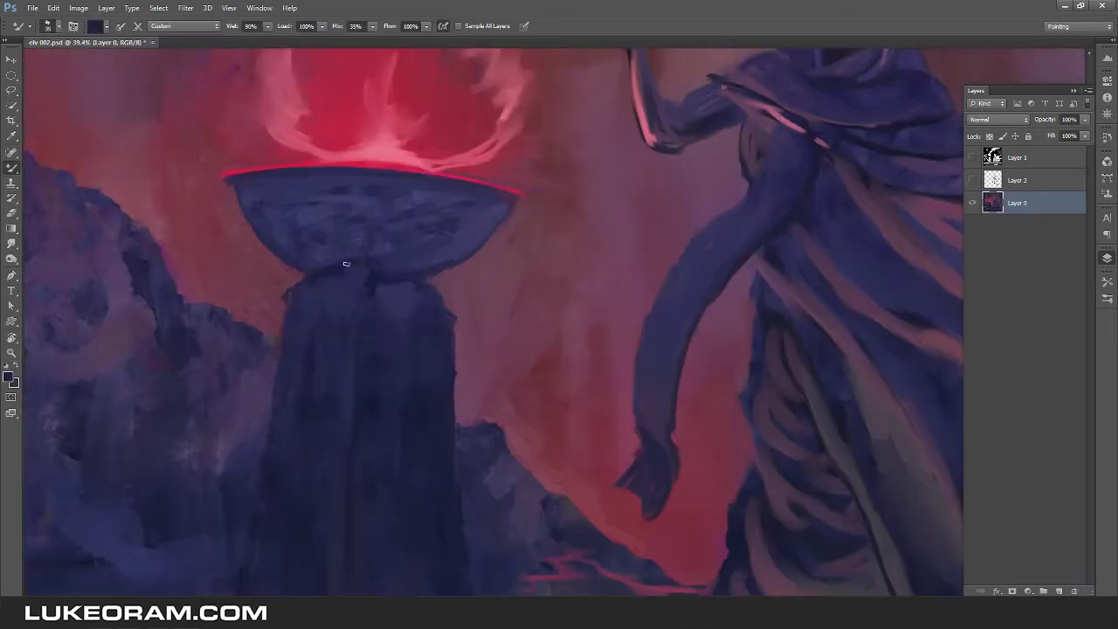
left_click(329, 203, "alt")
left_click_drag(328, 203, 248, 200)
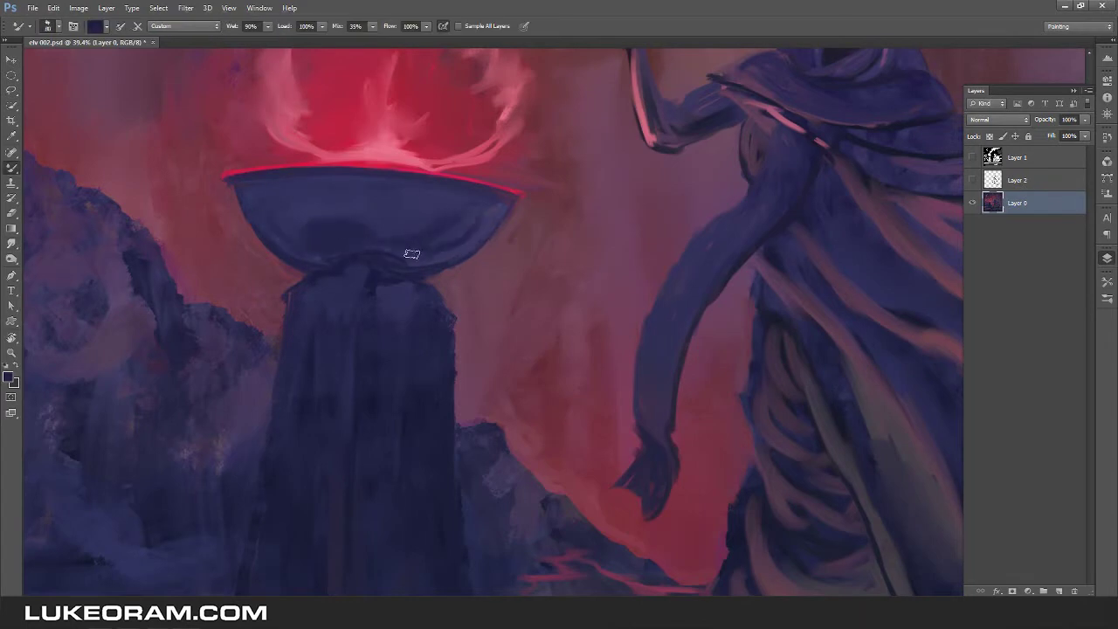
Shape the grey face in the hood with a rounded dark jaw and a nose hollow.
scroll(331, 221, "down", 3)
scroll(562, 325, "up", 5)
scroll(562, 325, "down", 3)
scroll(562, 325, "up", 3)
left_click(466, 277, "alt")
left_click_drag(482, 275, 500, 279)
key("ctrl+z")
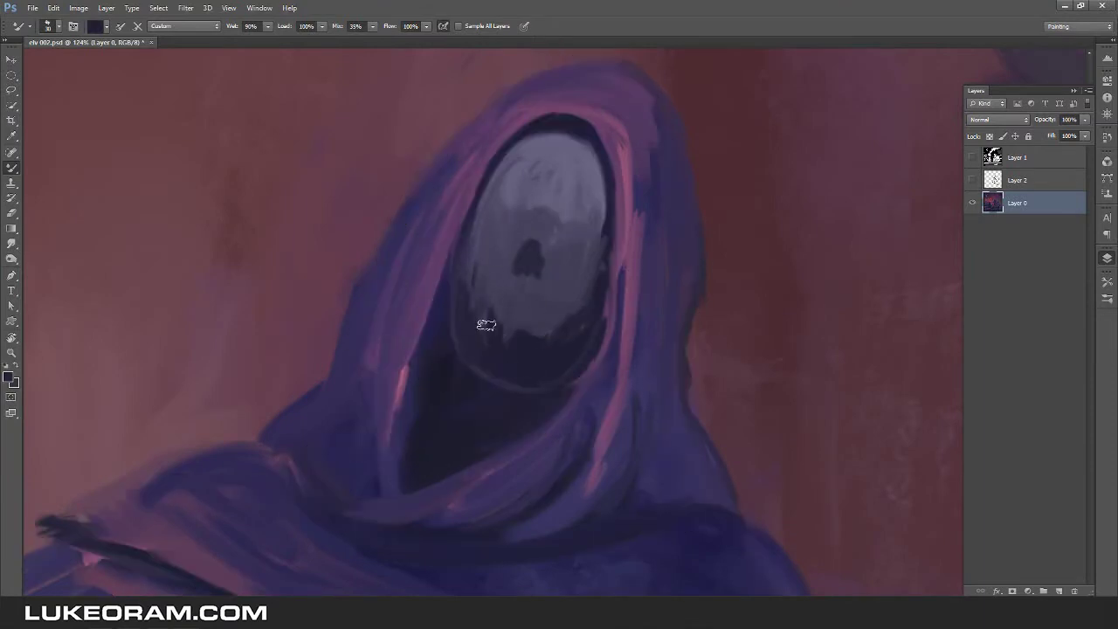
left_click(516, 447, "alt")
Paint dark eye sockets and a nose hollow on the hooded face, and lighten the brow.
scroll(516, 446, "down", 5)
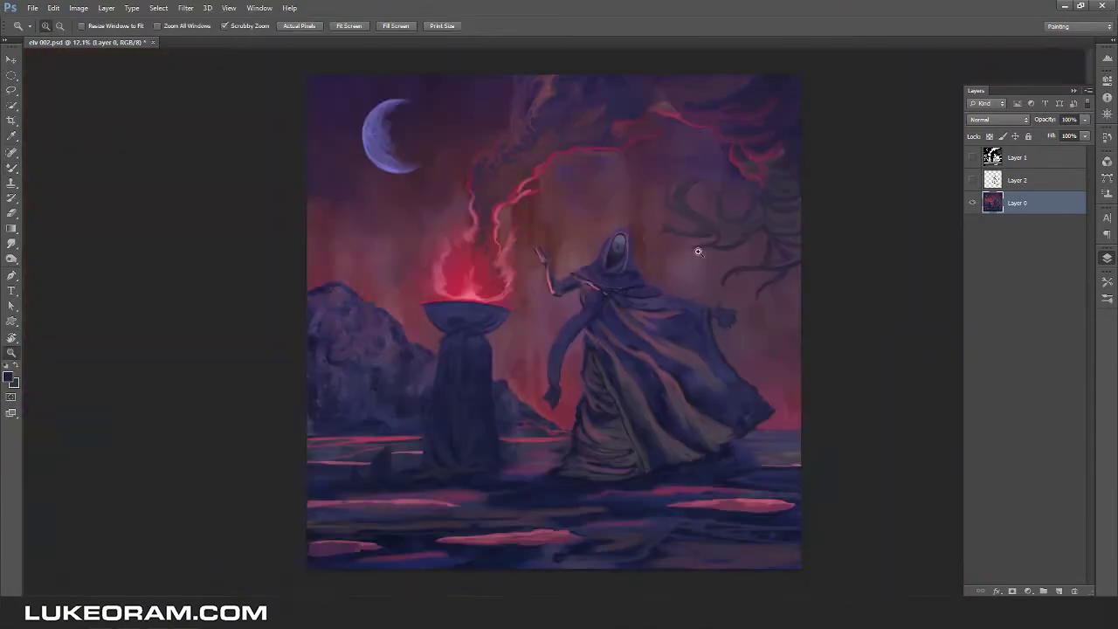
scroll(513, 225, "up", 6)
key("ctrl+z")
left_click(497, 407, "alt")
left_click_drag(507, 315, 525, 325)
mouse_move(511, 252)
left_mouse_down()
mouse_move(472, 253)
mouse_move(489, 271)
left_mouse_up()
left_click_drag(589, 272, 562, 298)
left_click_drag(472, 271, 542, 254)
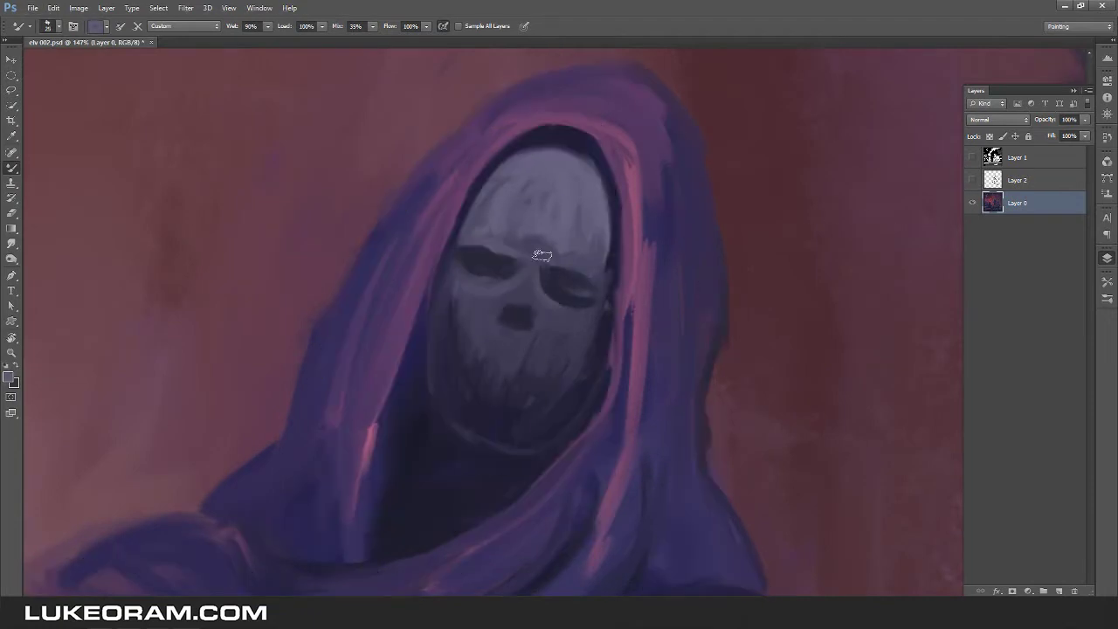
Paint over the face's eyes and nose with sampled greys to form a smooth, featureless mask.
scroll(535, 302, "down", 5)
scroll(524, 253, "up", 5)
left_click_drag(489, 201, 569, 257)
left_click(524, 358, "alt")
left_click_drag(559, 314, 458, 259)
mouse_move(566, 328)
left_mouse_down()
mouse_move(499, 329)
mouse_move(499, 222)
left_mouse_up()
Brighten the glowing fire above the bowl with the Dodge tool set to Highlights at 20% exposure.
key("r")
scroll(467, 235, "down", 5)
key("o")
scroll(469, 335, "up", 3)
mouse_move(470, 334)
left_mouse_down()
mouse_move(475, 187)
mouse_move(512, 324)
left_mouse_up()
key("z")
scroll(559, 340, "down", 3)
scroll(677, 326, "up", 1)
key("o")
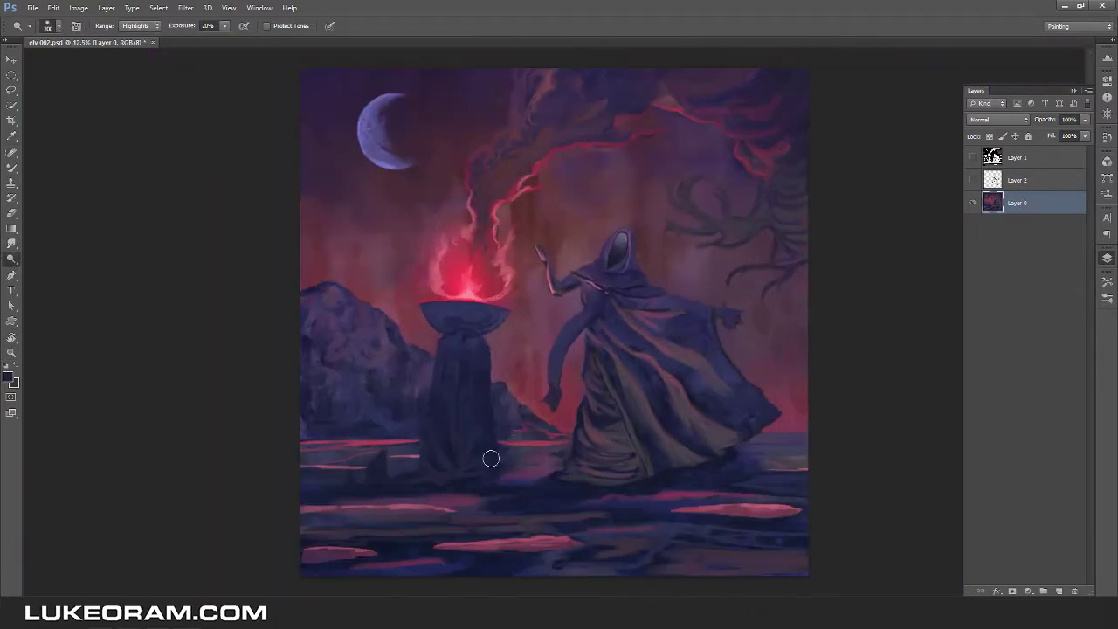
Save the painting, and cover the pale face with flat near-black blue to leave the hood's opening empty.
key("b")
scroll(714, 304, "down", 1)
scroll(629, 262, "up", 3)
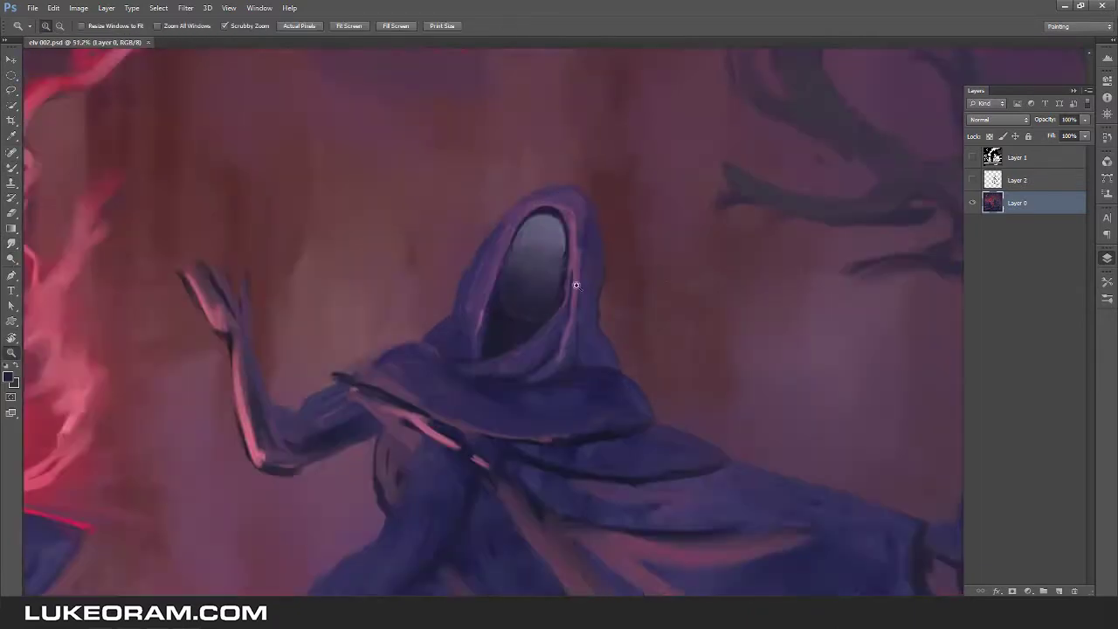
scroll(524, 227, "up", 2)
left_click_drag(489, 171, 476, 262)
mouse_move(533, 170)
left_mouse_down()
mouse_move(466, 274)
mouse_move(527, 206)
mouse_move(555, 199)
mouse_move(465, 345)
mouse_move(557, 183)
mouse_move(546, 346)
mouse_move(422, 369)
left_mouse_up()
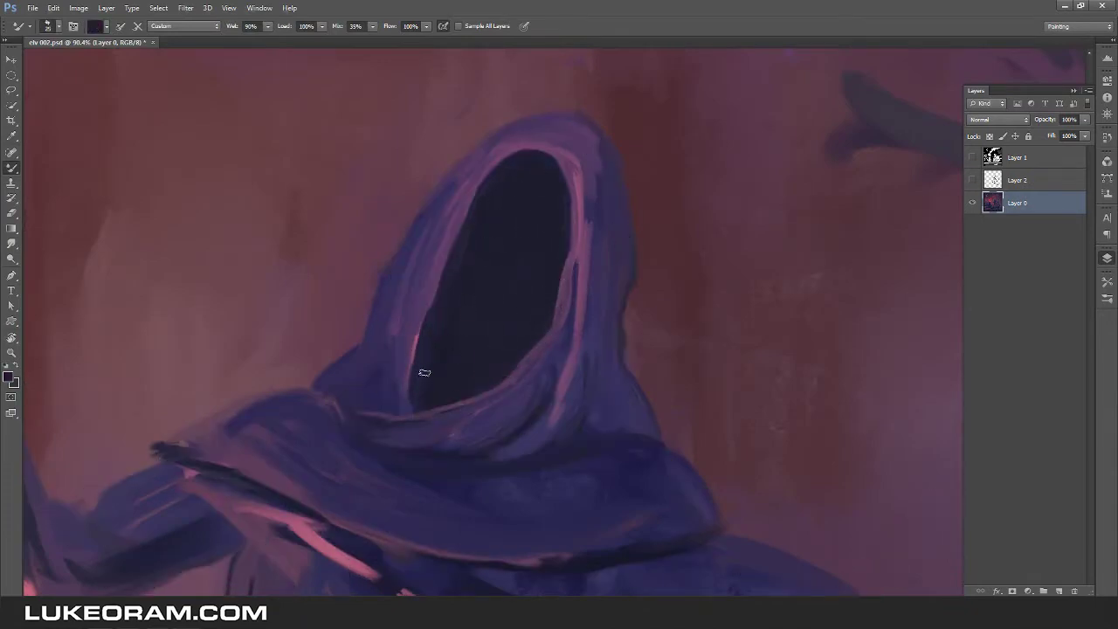
Blend dark blue and purple strokes over the mantle, robe folds and trailing cloak edge with the Mixer Brush.
scroll(489, 350, "down", 3)
scroll(529, 355, "up", 2)
scroll(528, 356, "down", 5)
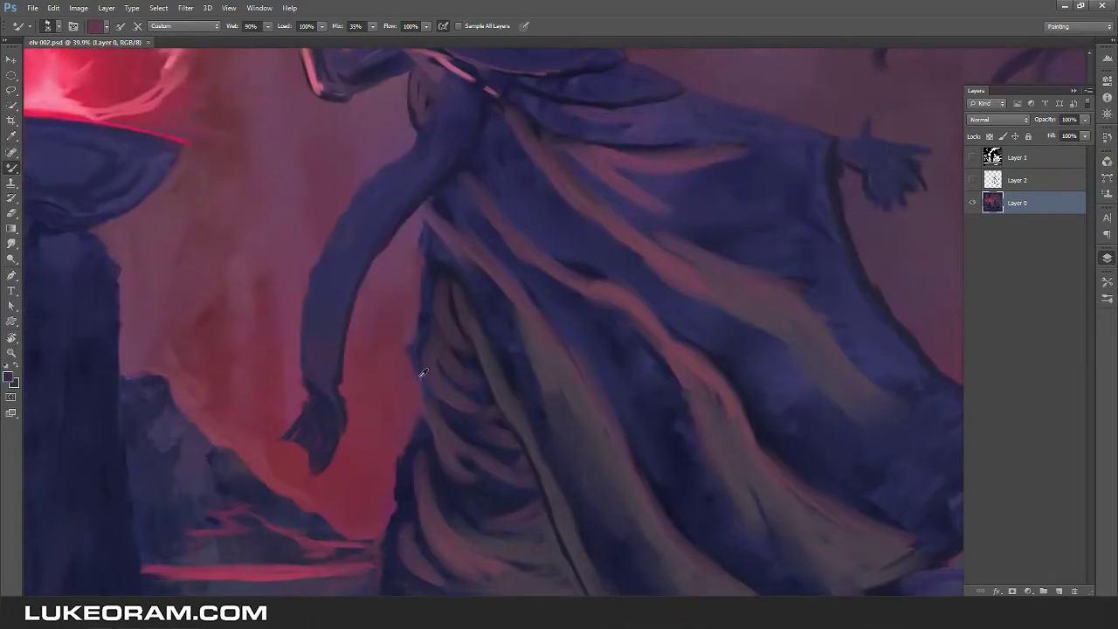
scroll(426, 269, "down", 5)
scroll(565, 362, "right", 3)
left_click_drag(660, 368, 734, 344)
left_click_drag(761, 388, 594, 262)
scroll(524, 218, "up", 3)
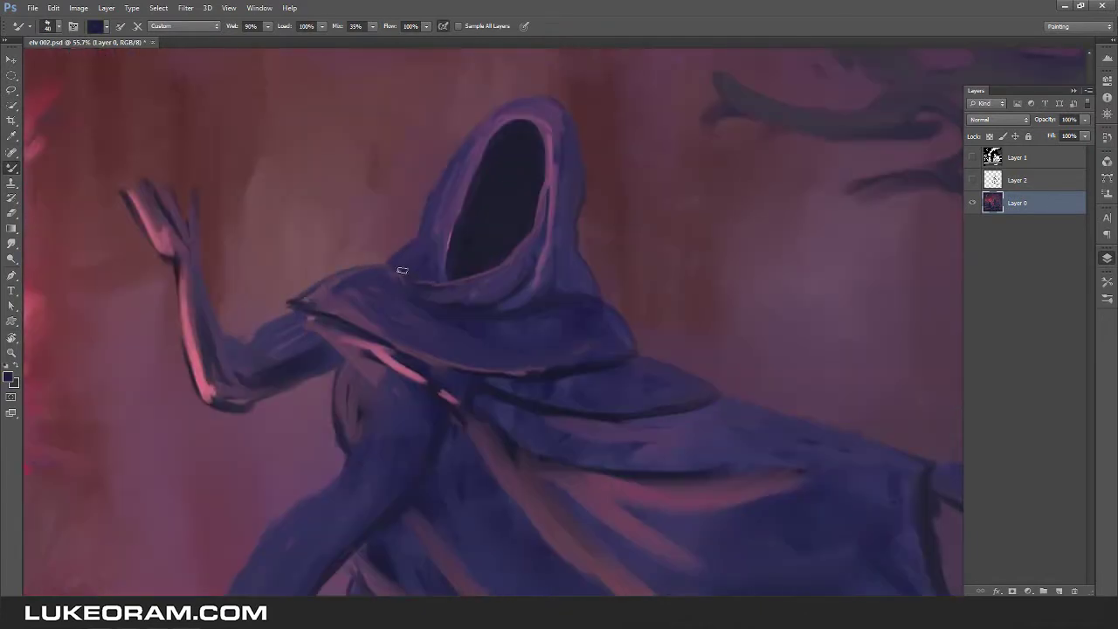
mouse_move(568, 270)
left_mouse_down()
mouse_move(629, 367)
mouse_move(656, 379)
left_mouse_up()
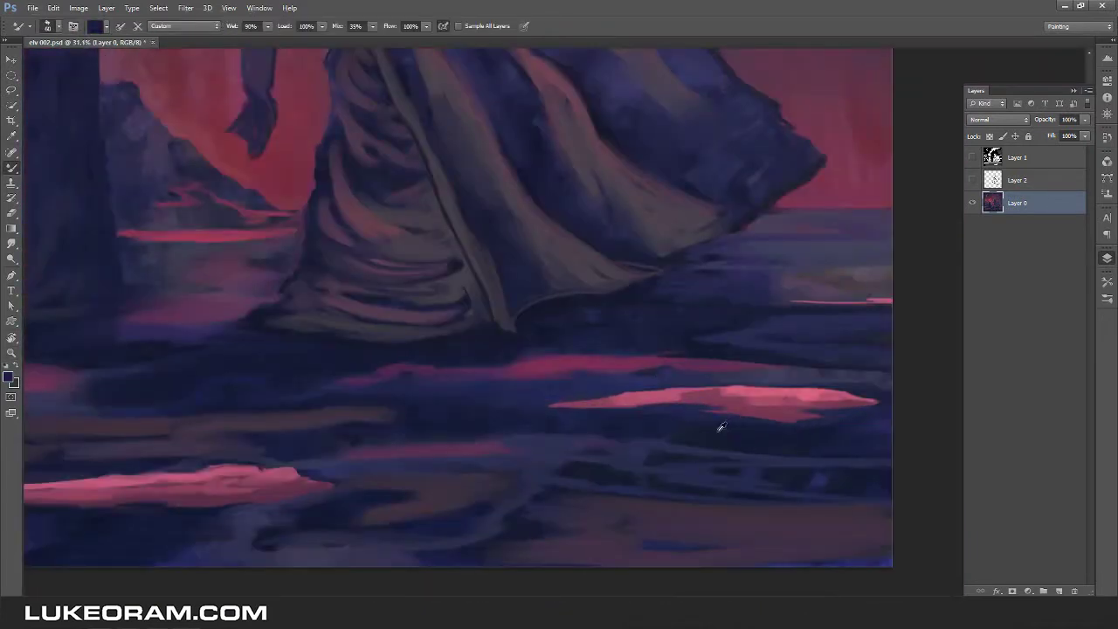
Paint out the rear hand beyond the cloak's corner with sampled background colour, and round the raised arm's bicep.
left_click(813, 439, "alt")
mouse_move(813, 440)
left_mouse_down()
mouse_move(682, 370)
mouse_move(973, 206)
left_mouse_up()
mouse_move(690, 371)
left_mouse_down()
mouse_move(726, 372)
mouse_move(662, 367)
mouse_move(731, 404)
mouse_move(636, 317)
left_mouse_up()
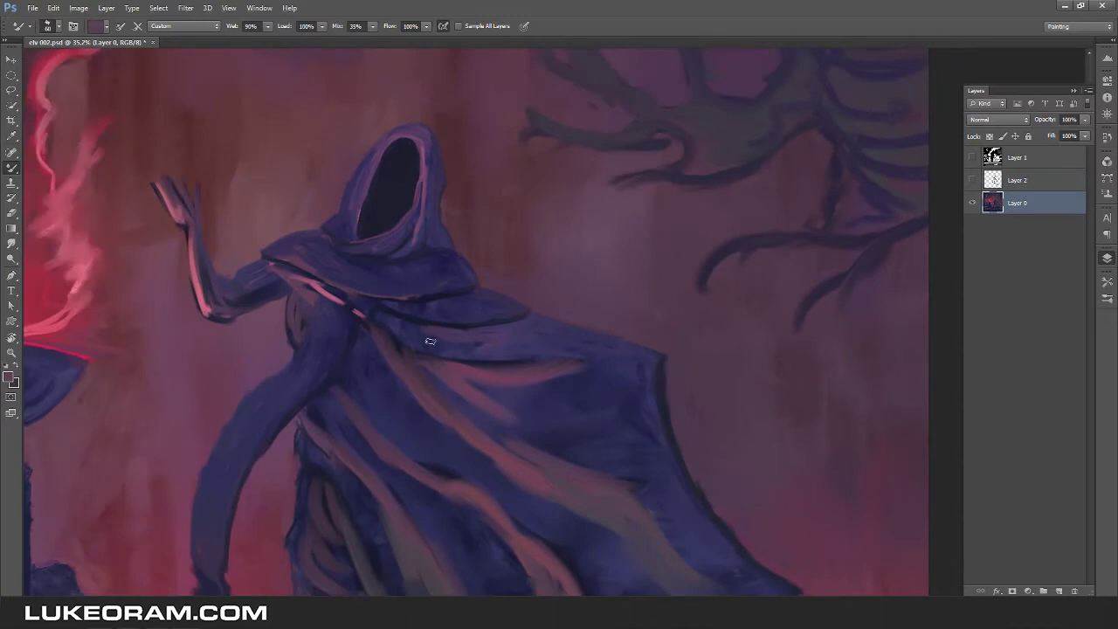
left_click_drag(297, 341, 237, 277)
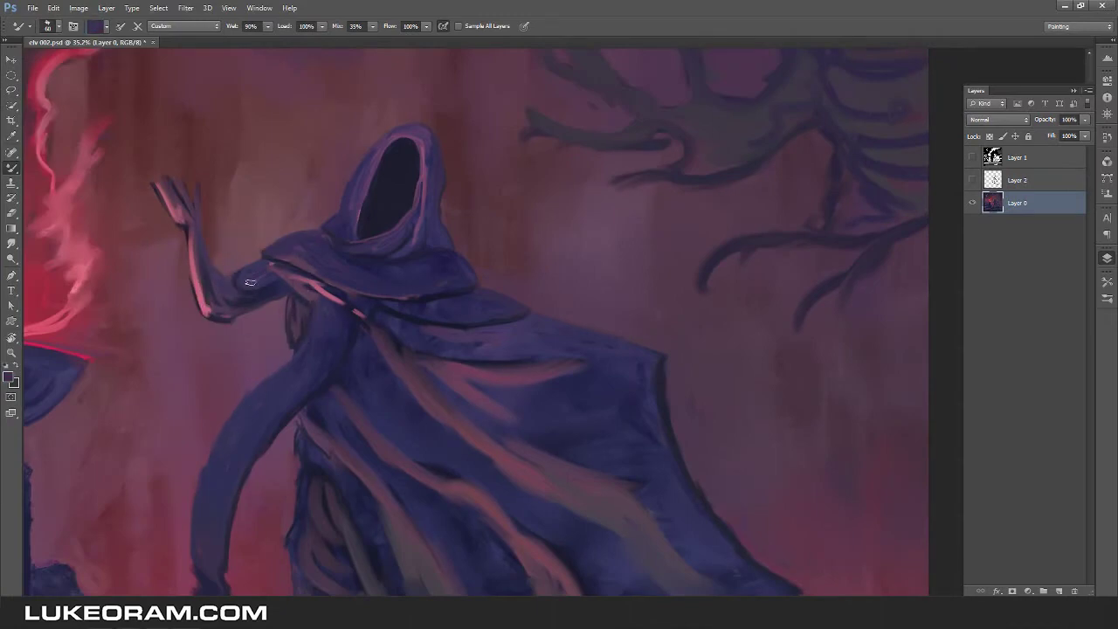
scroll(658, 320, "down", 2)
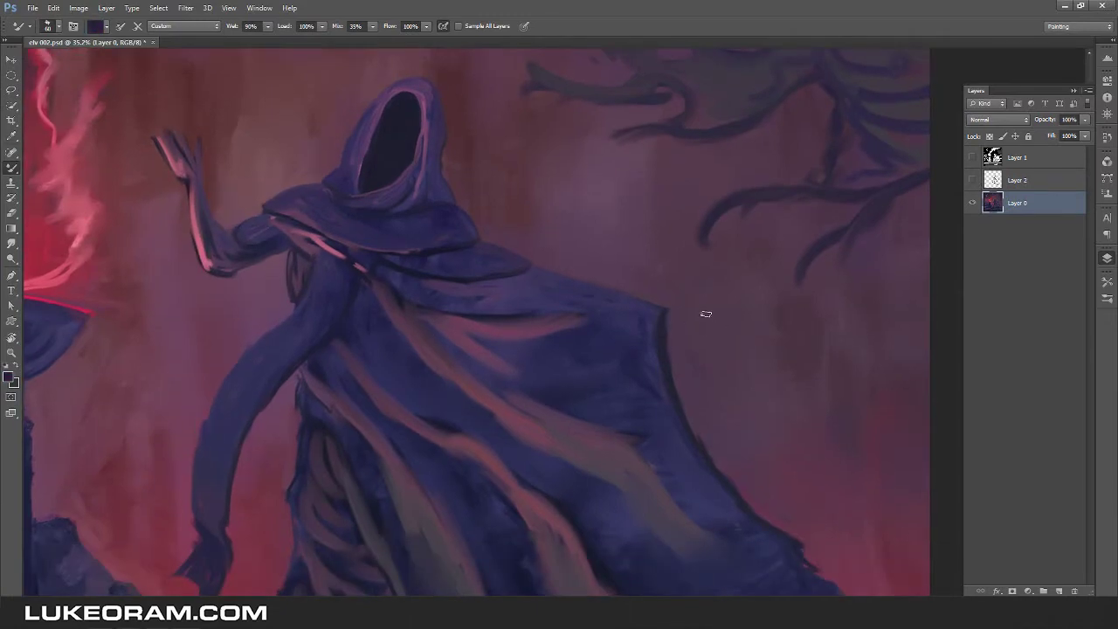
Copy the cloak's outstretched corner to a new layer, stretch it further outward with a transform, and merge it down.
key("ctrl+0")
scroll(512, 295, "up", 3)
scroll(512, 294, "up", 1)
key("l")
mouse_move(612, 208)
left_mouse_down()
mouse_move(385, 346)
mouse_move(332, 304)
left_mouse_up()
key("ctrl+j")
left_click(53, 8)
left_click(219, 315)
key("Return")
key("e")
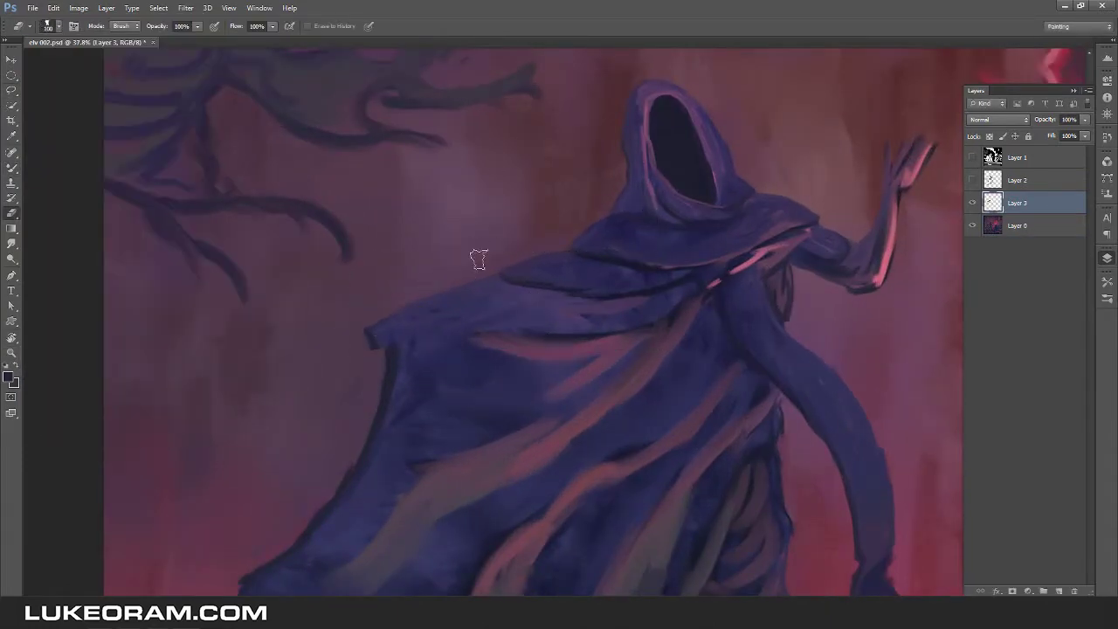
key("ctrl+e")
Sharpen the cloak's outstretched corner into a point and paint a long dark crease running inward from it.
key("ctrl+0")
key("shift+b")
scroll(447, 293, "up", 3)
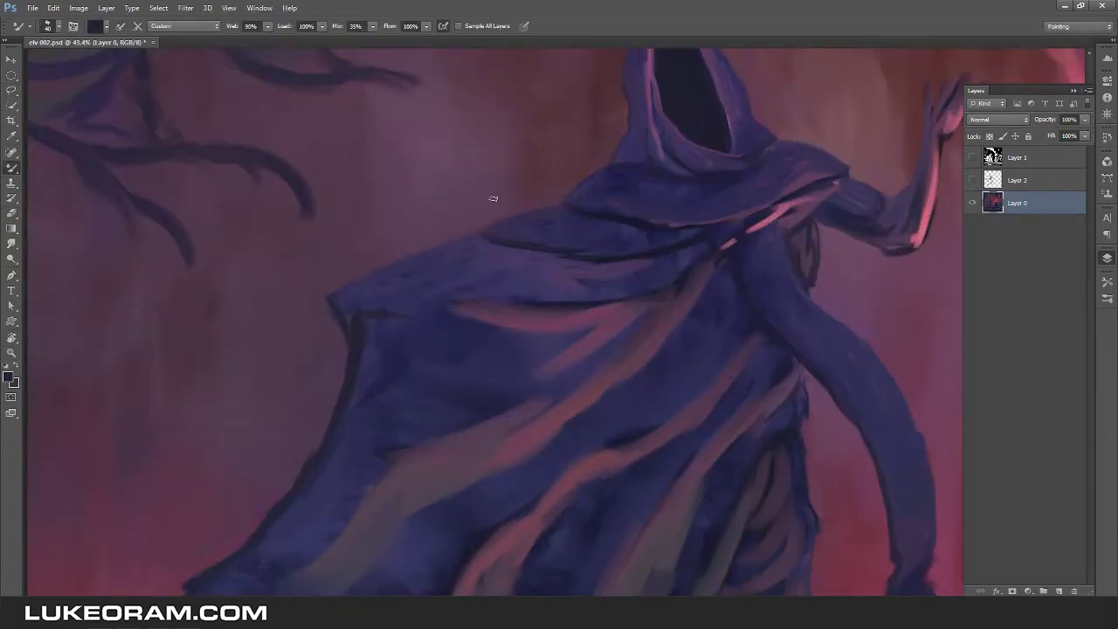
left_click_drag(352, 316, 554, 321)
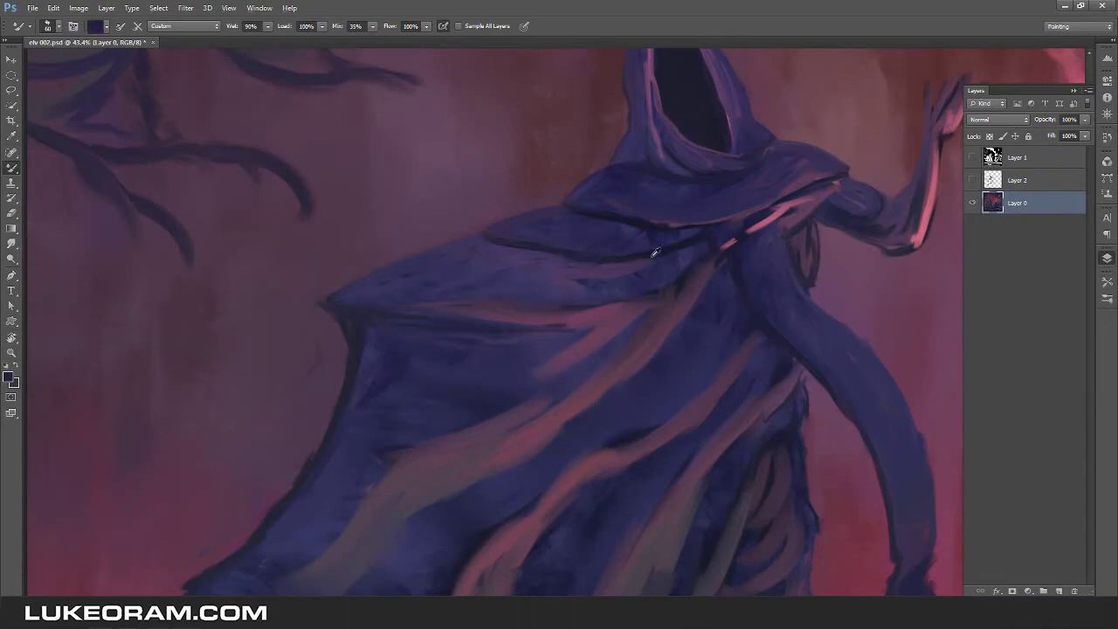
Paint grey-purple folds fanning out from the cloak's outstretched corner, and save the painting.
scroll(370, 399, "down", 4)
key("h")
scroll(606, 295, "up", 5)
mouse_move(425, 303)
left_mouse_down()
mouse_move(707, 394)
mouse_move(836, 295)
mouse_move(803, 410)
left_mouse_up()
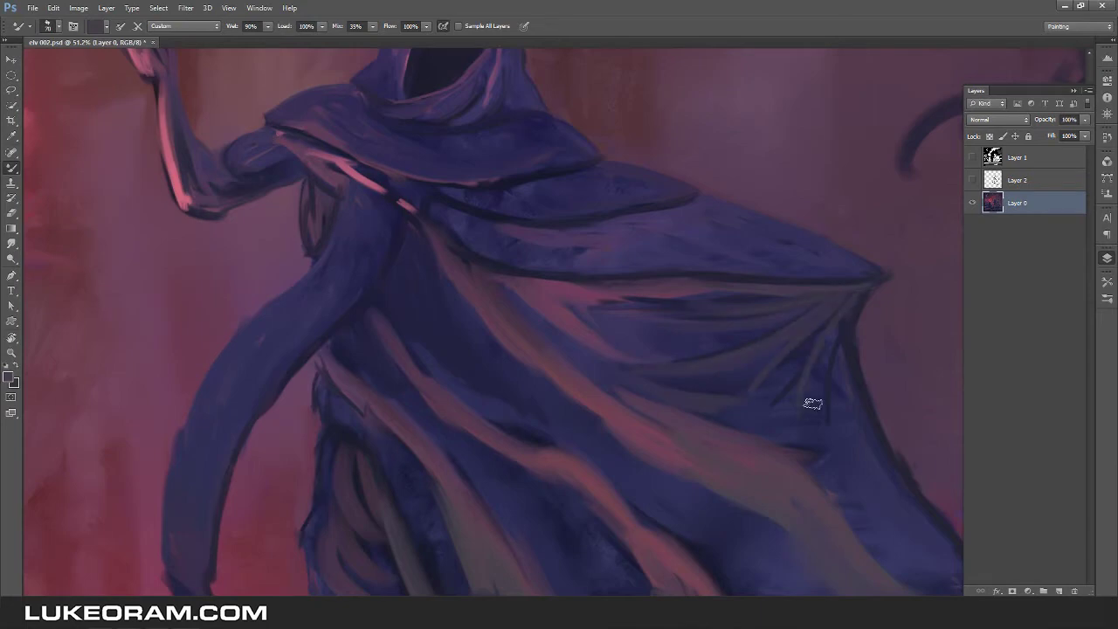
scroll(803, 410, "down", 5)
key("ctrl+s")
Smudge the cloud's dark branching arms into the sky beside the cultist.
scroll(435, 356, "up", 3)
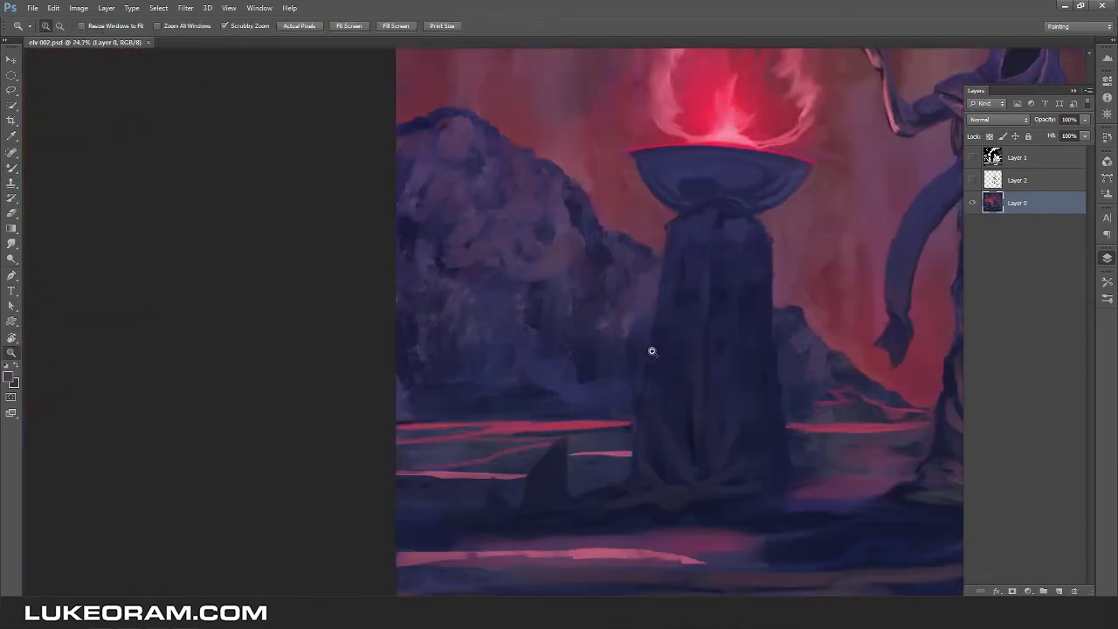
scroll(629, 270, "up", 3)
key("r")
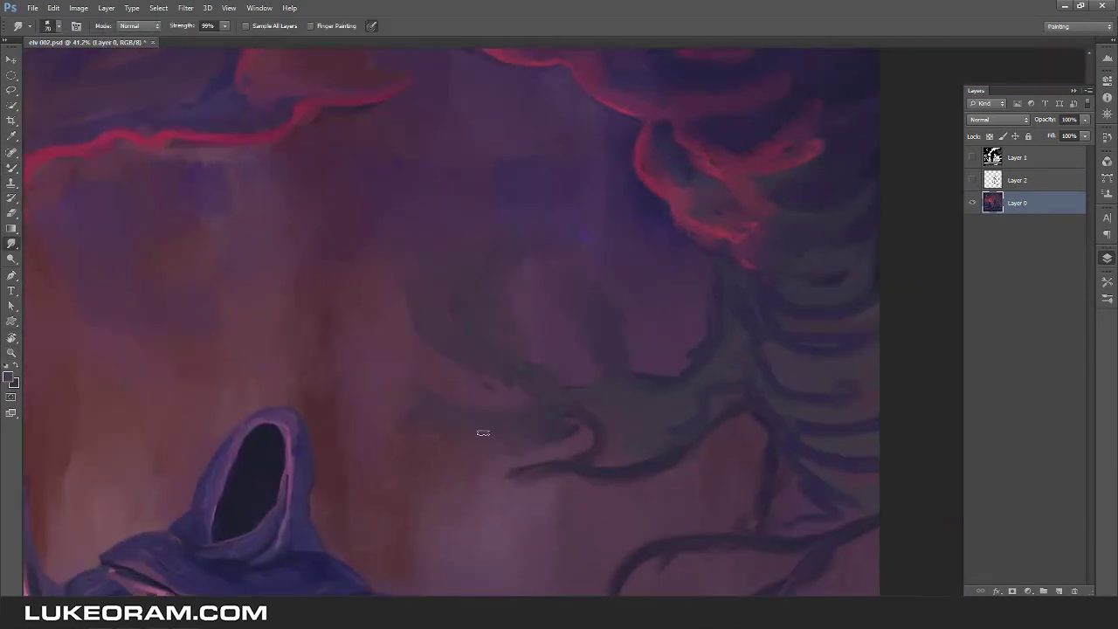
left_click_drag(571, 429, 484, 368)
scroll(559, 370, "down", 3)
left_click_drag(622, 462, 682, 404)
Cover the remaining hard branch shapes with muted maroon and purple sky tones, and blend them with the Smudge tool.
key("b")
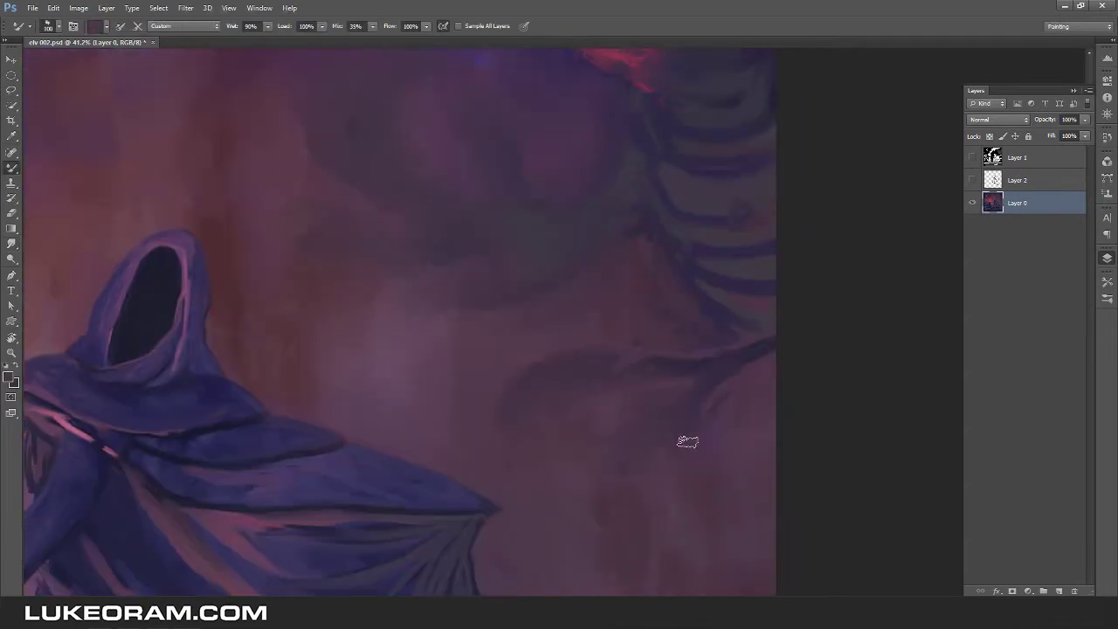
scroll(507, 379, "up", 3)
key("r")
scroll(489, 306, "down", 1)
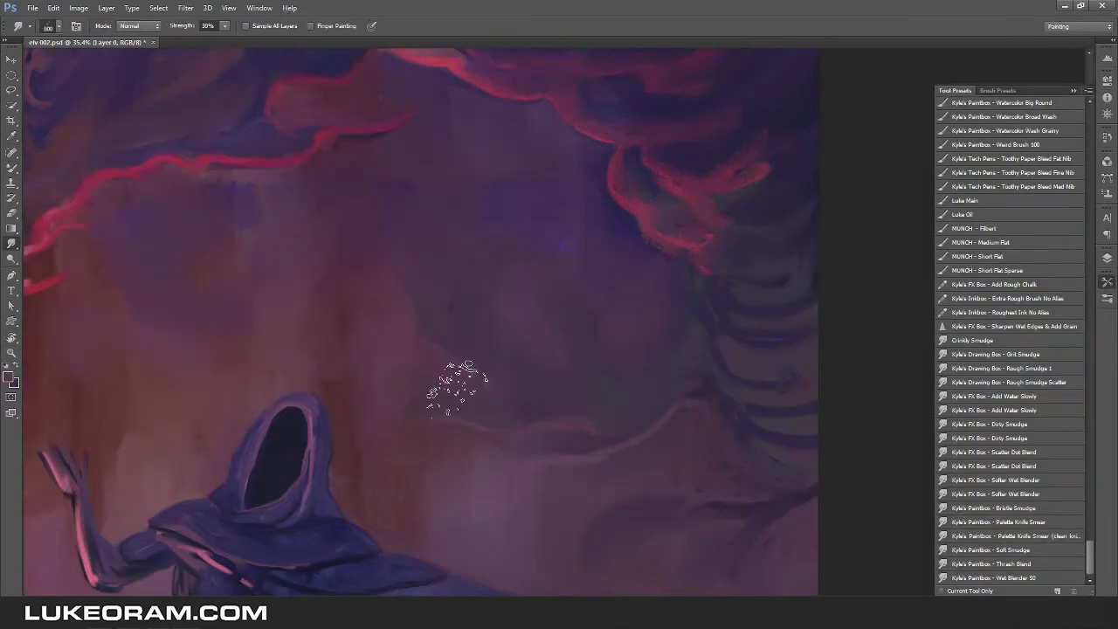
key("b")
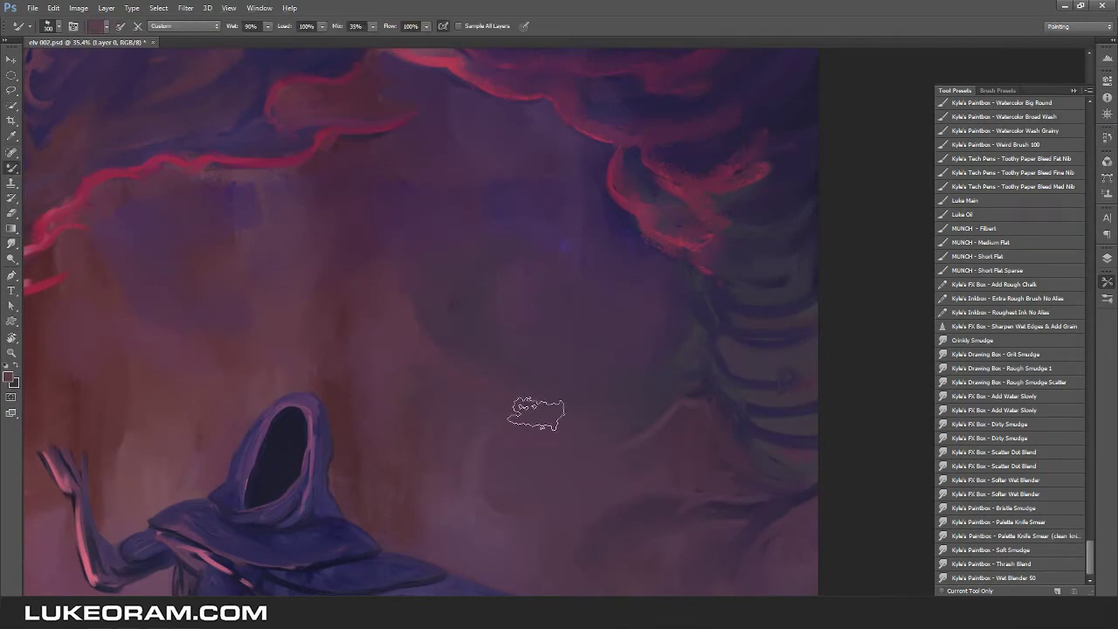
scroll(747, 347, "down", 5)
Select the cultist's raised forearm and hand with Quick Selection and copy them to a new layer.
key("F7")
scroll(572, 284, "up", 8)
key("w")
mouse_move(384, 450)
left_mouse_down()
mouse_move(474, 408)
mouse_move(353, 240)
mouse_move(342, 166)
mouse_move(334, 253)
left_mouse_up()
key("bracketleft")
key("bracketleft")
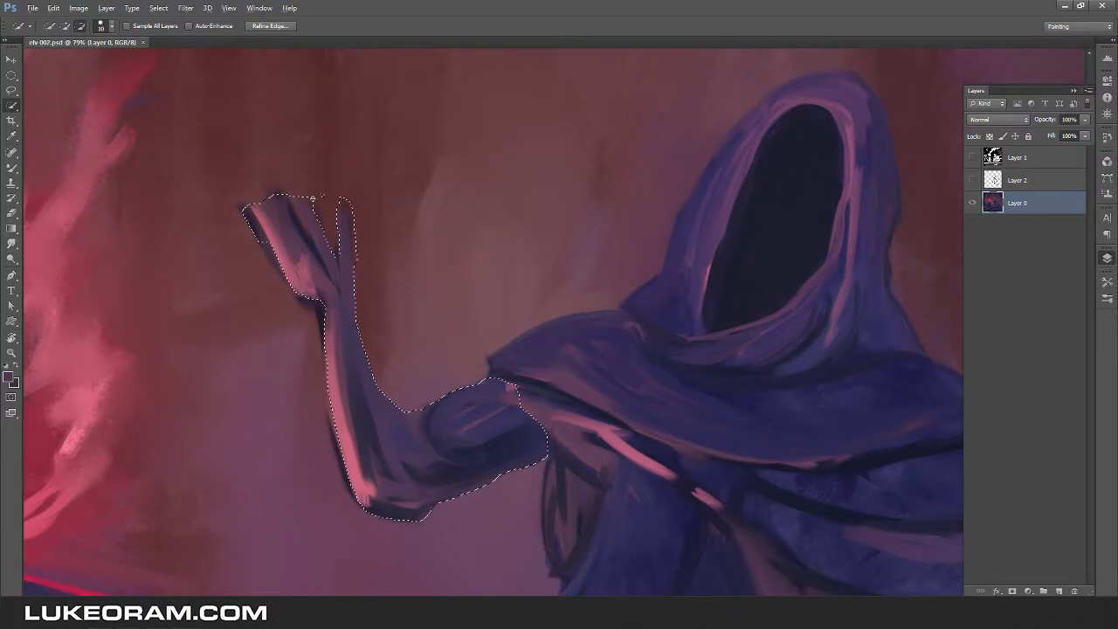
key("ctrl+j")
Desaturate the copied arm and shift its hue to a pale grey-green with Hue/Saturation.
left_click(78, 8)
mouse_move(125, 35)
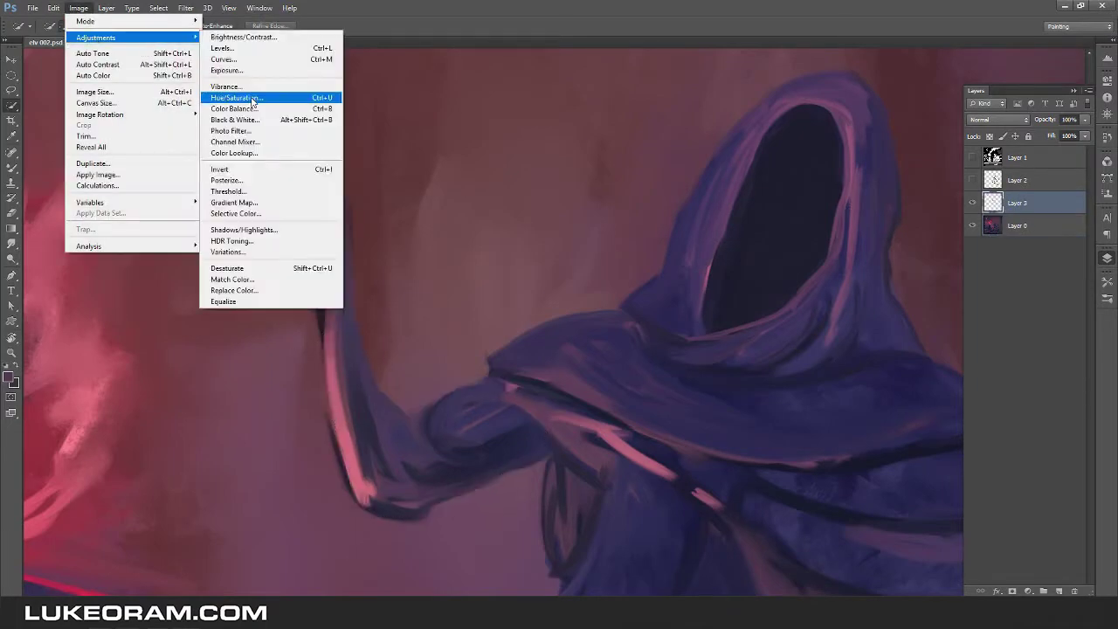
left_click(324, 93)
left_click(686, 256)
left_click_drag(538, 215, 516, 214)
left_click_drag(566, 187, 570, 187)
key("Return")
Set the arm layer's blend mode to Screen at 62% opacity, and merge it into the painting.
key("ctrl+0")
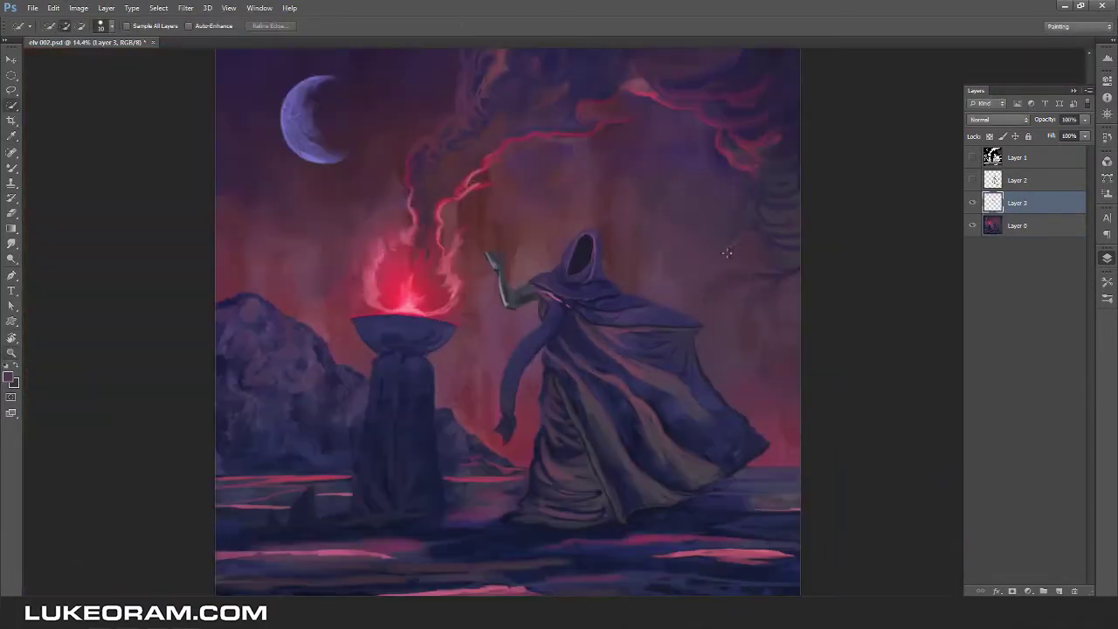
left_click(999, 119)
left_click(1000, 219)
key("6")
key("2")
scroll(662, 279, "down", 3)
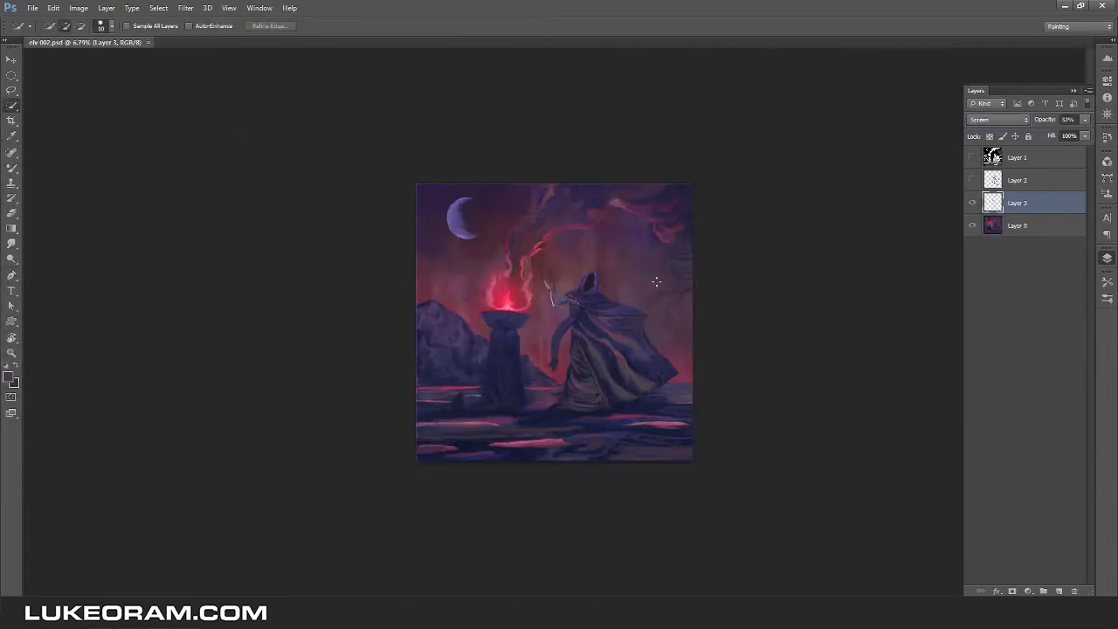
key("z")
scroll(656, 281, "up", 5)
scroll(676, 296, "down", 4)
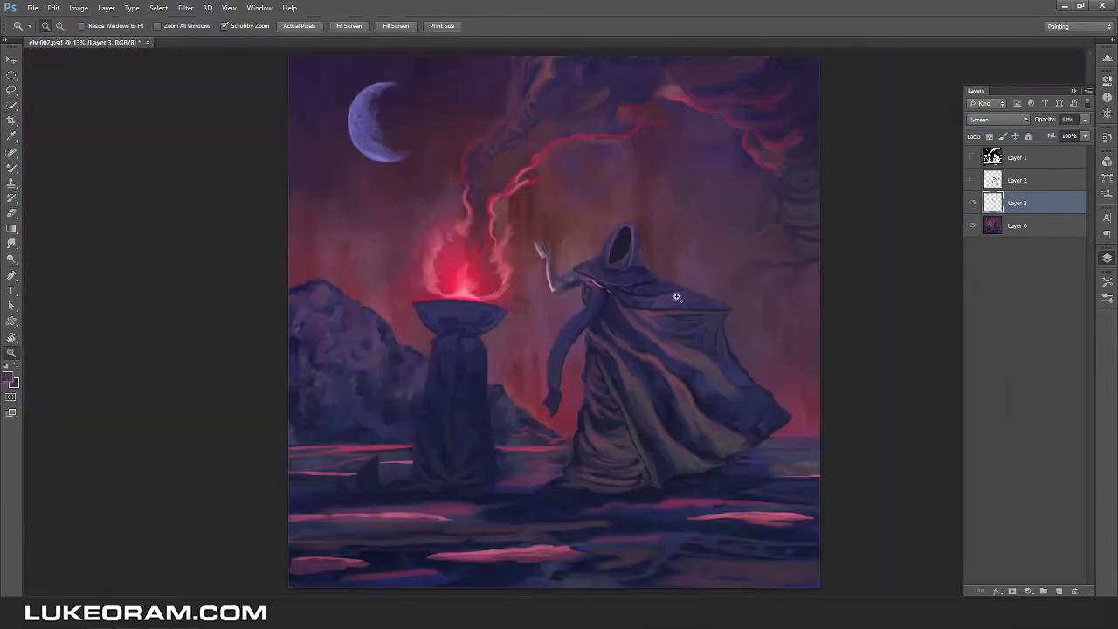
key("b")
key("ctrl+e")
Smooth the raised arm and repaint its hand with a dark palm, pink-lit edge and slender upright fingers.
scroll(559, 258, "up", 4)
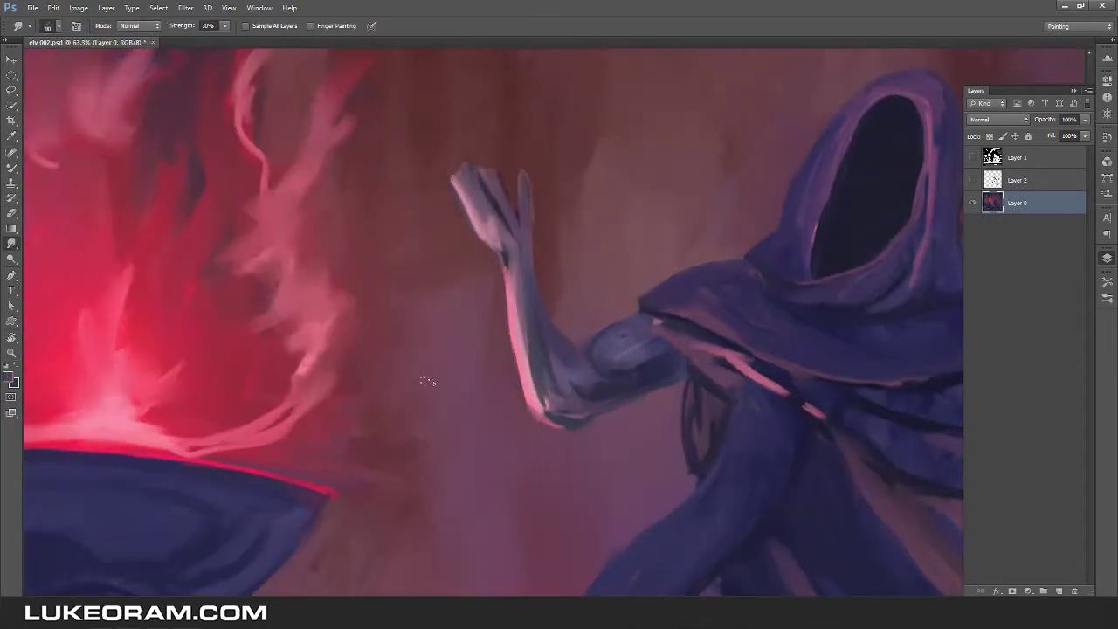
mouse_move(617, 337)
left_mouse_down()
mouse_move(541, 279)
mouse_move(566, 417)
left_mouse_up()
left_click(412, 250, "alt")
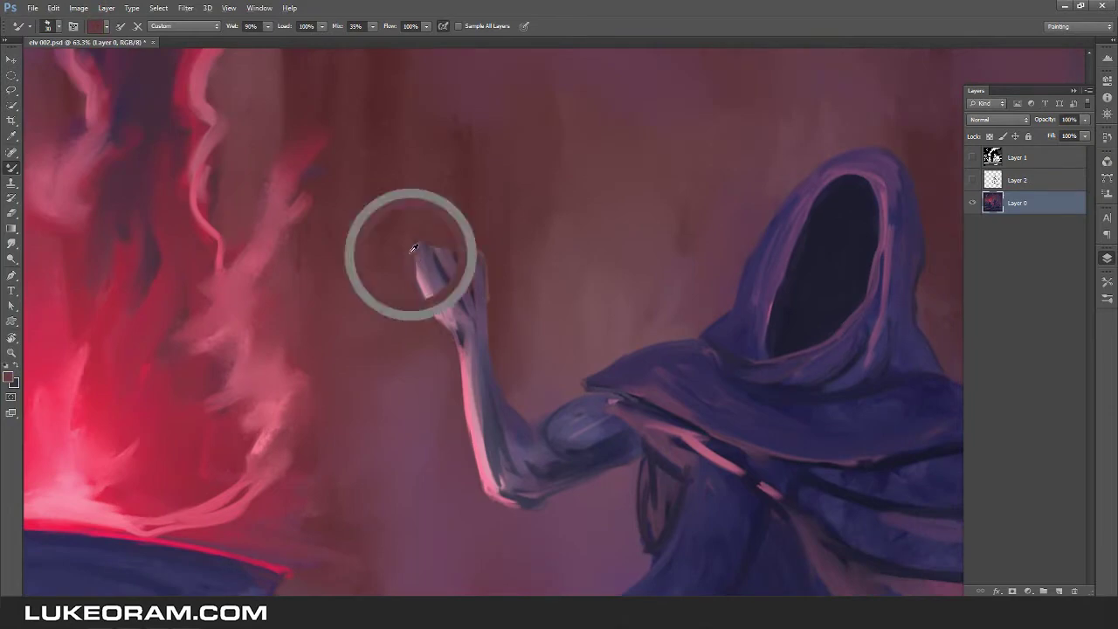
mouse_move(459, 323)
left_mouse_down()
mouse_move(445, 263)
mouse_move(475, 289)
left_mouse_up()
left_click(444, 263, "alt")
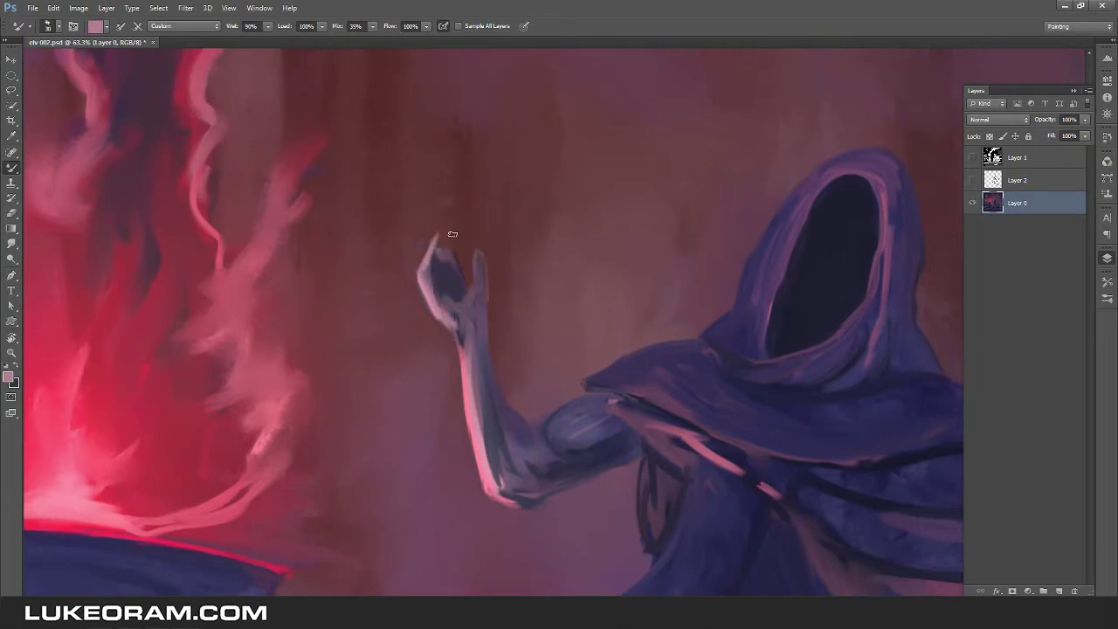
scroll(531, 324, "down", 5)
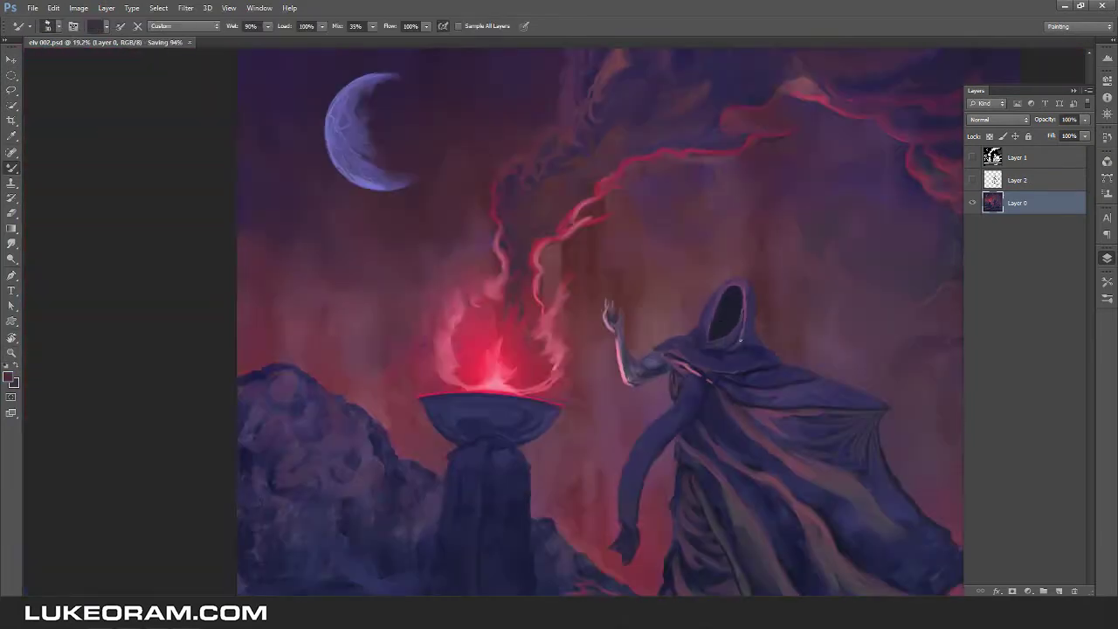
Paint a continuous thin pink rim light along the mantle's front edge below the hood.
scroll(541, 285, "up", 4)
left_click_drag(754, 359, 609, 421)
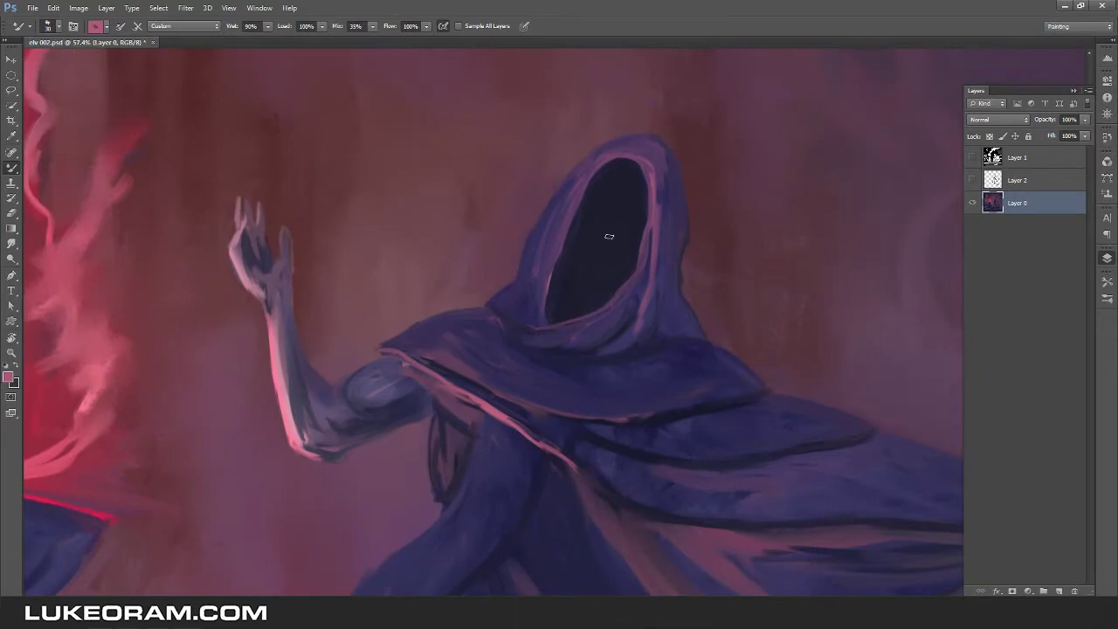
scroll(595, 245, "down", 5)
Paint pinkish-purple highlights and dark creases into the cloak's upper folds using sampled colours.
scroll(531, 214, "up", 4)
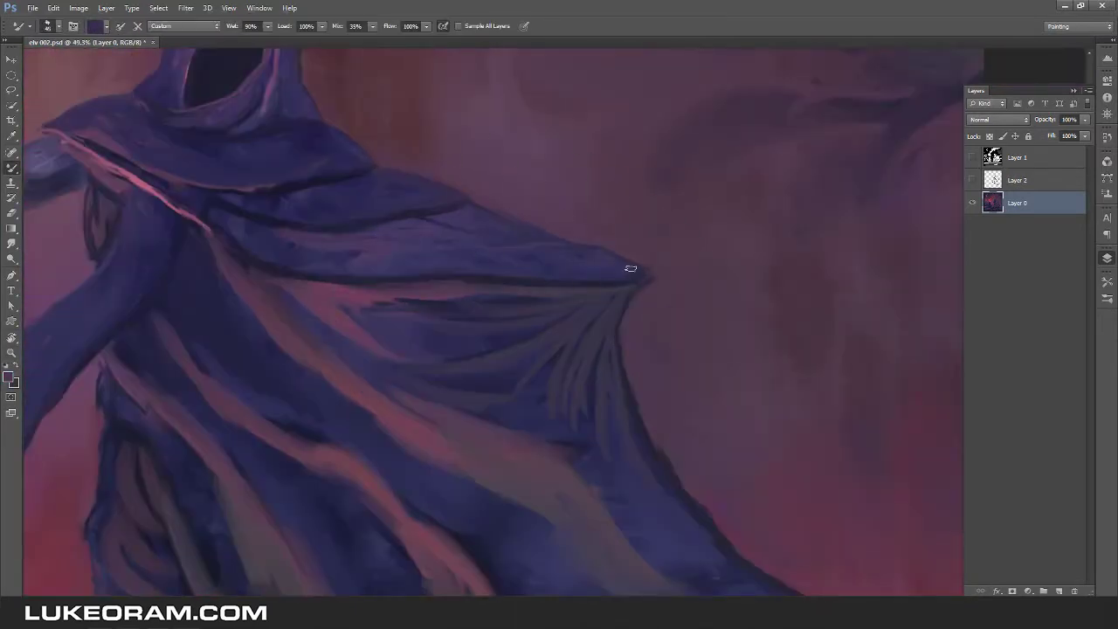
left_click(324, 250, "alt")
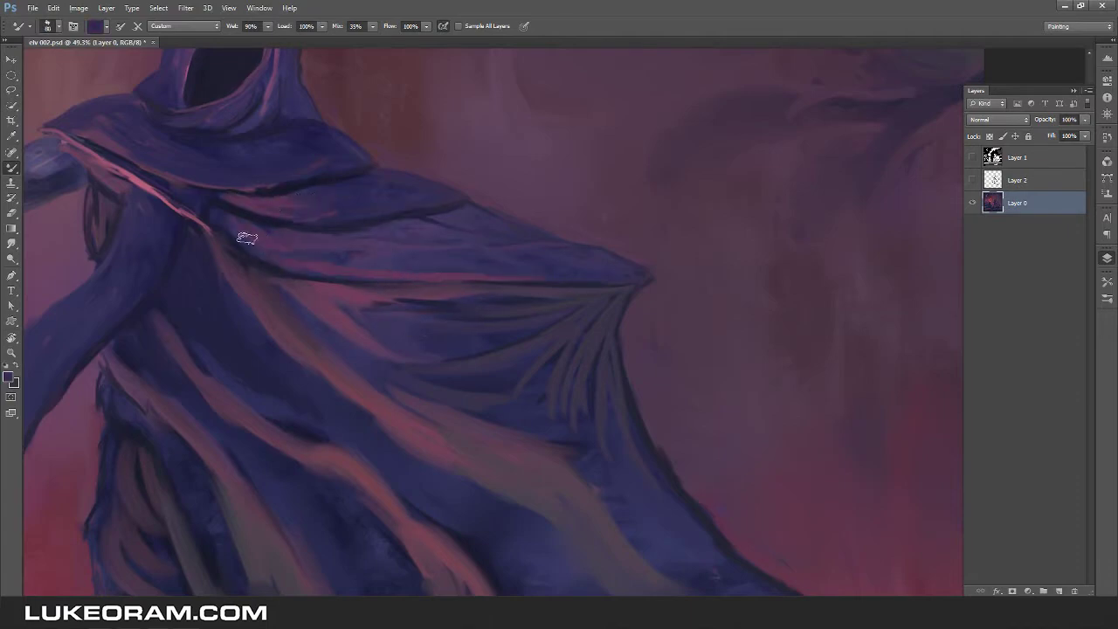
scroll(686, 259, "down", 5)
scroll(685, 260, "up", 6)
scroll(699, 324, "down", 1)
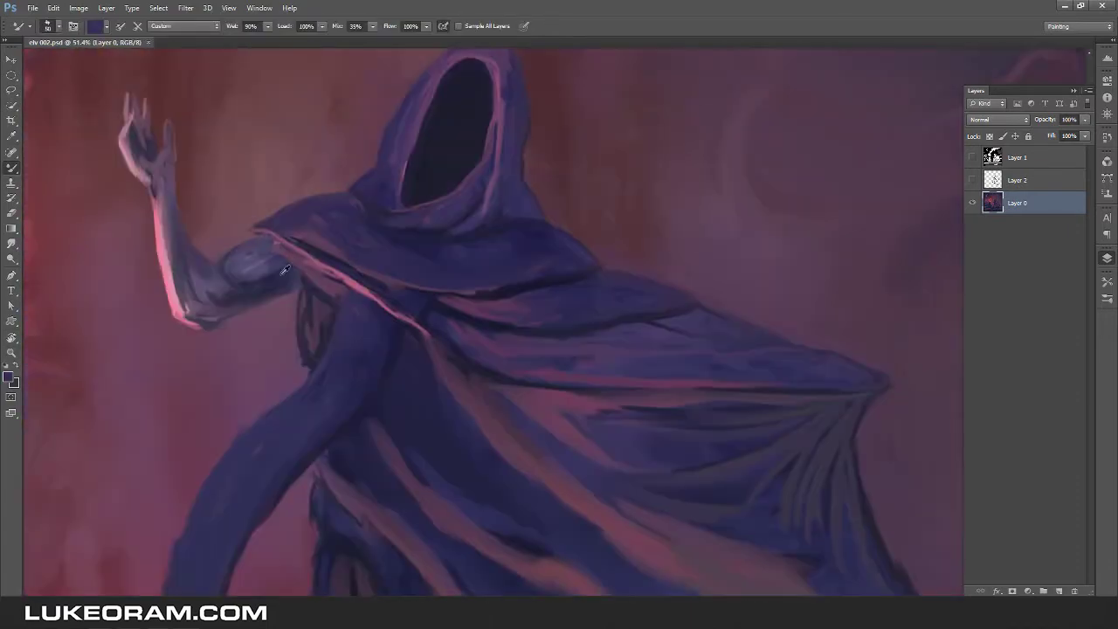
scroll(631, 312, "down", 1)
scroll(631, 312, "up", 3)
scroll(711, 332, "down", 4)
scroll(841, 394, "up", 3)
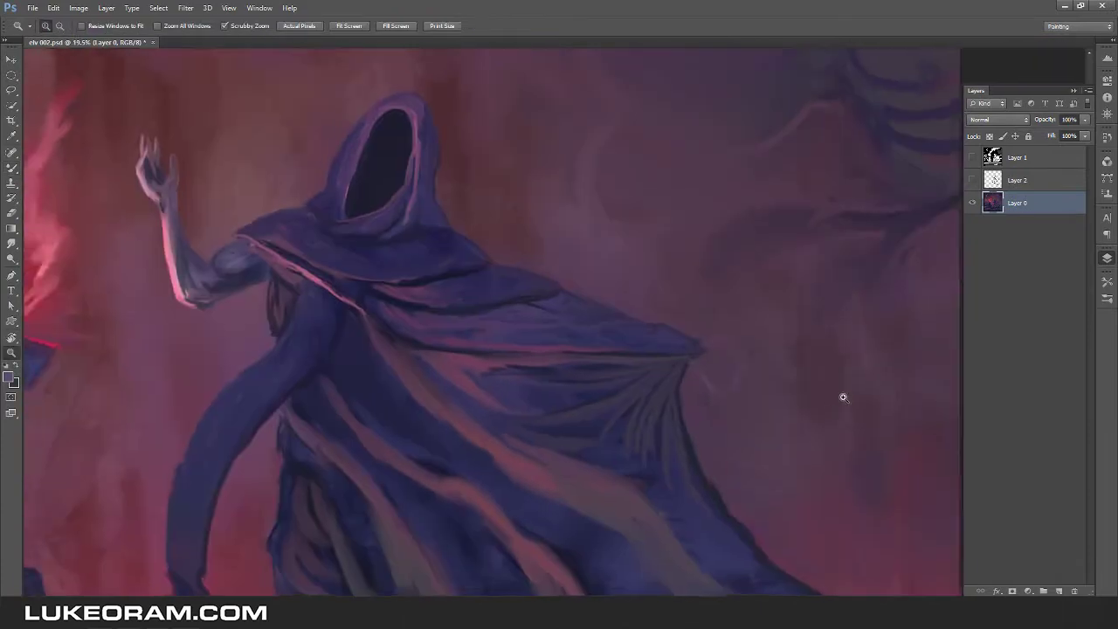
On a new layer, sketch dark shoulder circles, arm lines and a rear hand at the cloak's outstretched corner.
key("ctrl+shift+alt+n")
left_click(385, 184, "alt")
scroll(722, 372, "up", 1)
left_click_drag(232, 208, 229, 202)
left_click_drag(413, 234, 411, 229)
left_click_drag(48, 171, 87, 262)
left_click_drag(428, 251, 670, 338)
left_click_drag(728, 387, 694, 398)
scroll(778, 389, "down", 3)
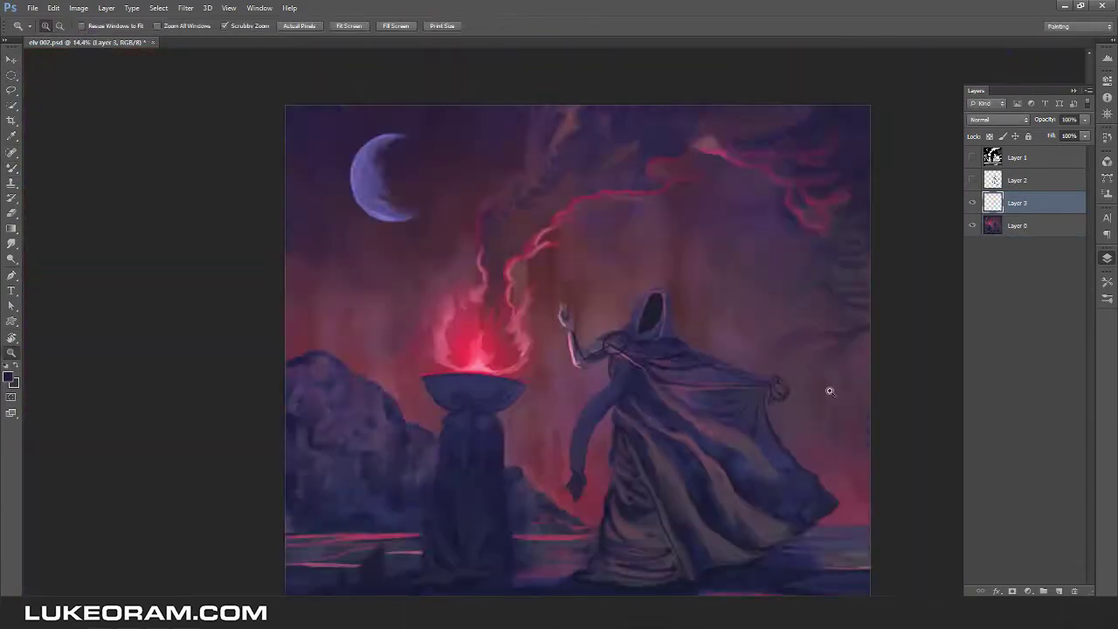
On the painting layer, block in a pale purple hand at the cloak's corner, following the sketched outline.
key("h")
key("ctrl+minus")
key("ctrl+plus")
key("alt+bracketleft")
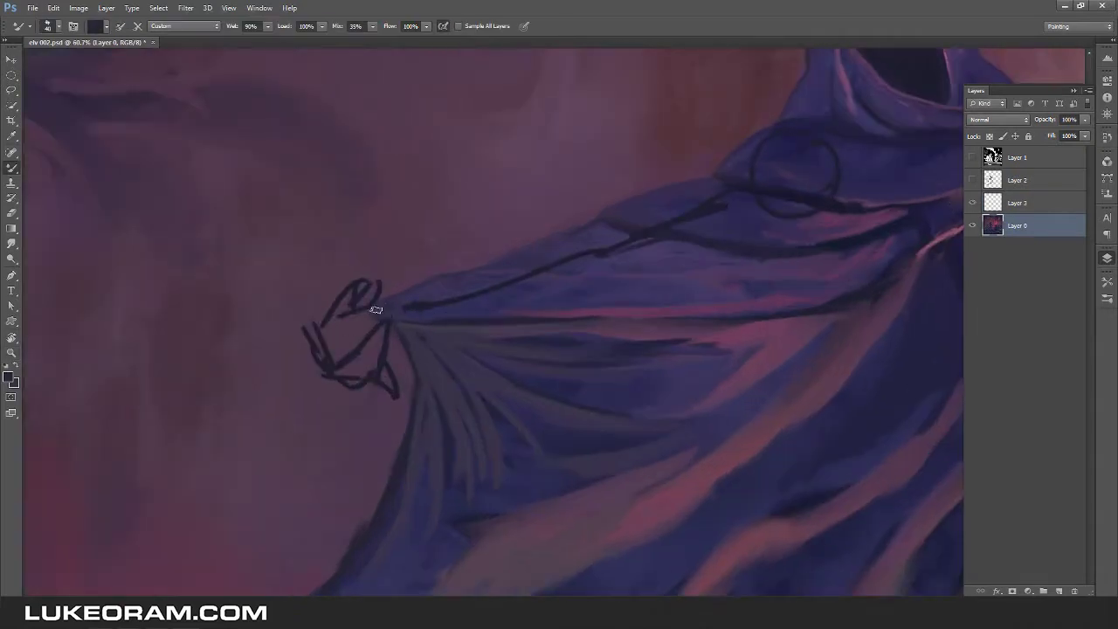
scroll(410, 208, "down", 4)
scroll(251, 329, "up", 3)
scroll(504, 321, "down", 3)
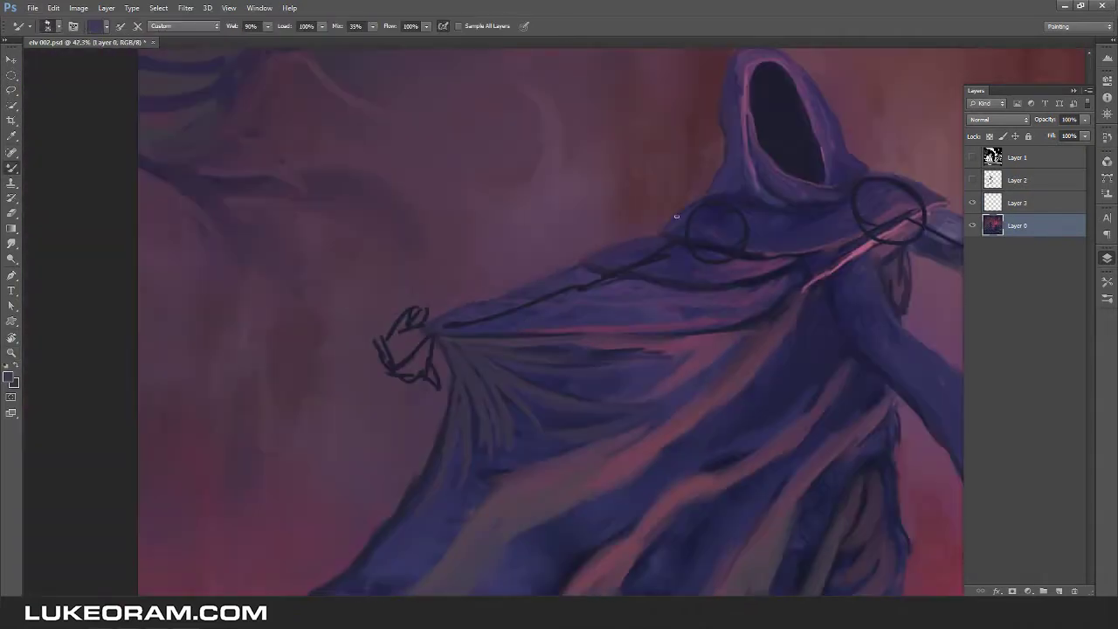
scroll(844, 268, "up", 1)
left_click(844, 267, "alt")
scroll(318, 363, "up", 3)
mouse_move(218, 349)
left_mouse_down()
mouse_move(237, 369)
mouse_move(169, 291)
mouse_move(295, 439)
left_mouse_up()
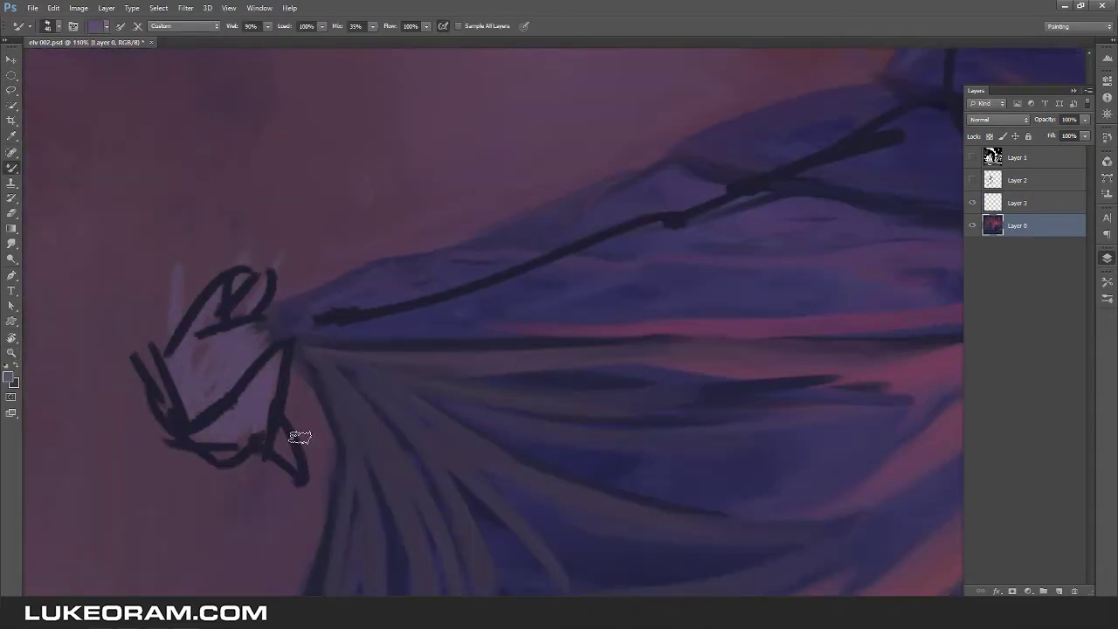
Hide the sketch layer, and fill out the pale purple hand's palm, splayed fingers and thumb.
left_click(973, 225, "alt")
key("b")
scroll(250, 315, "up", 1)
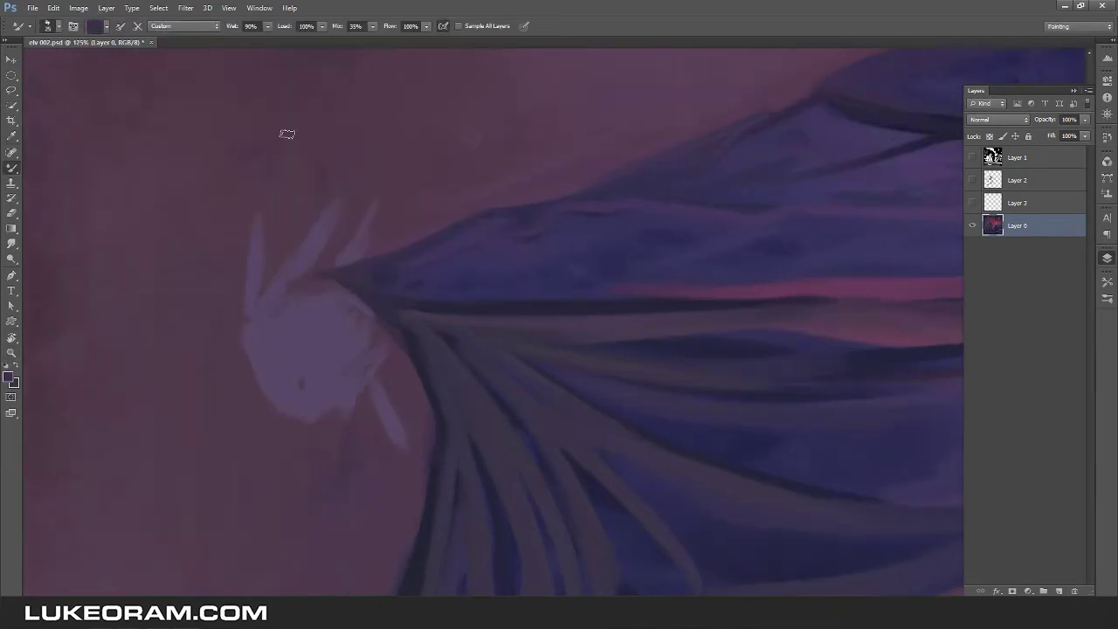
scroll(242, 346, "down", 5)
scroll(731, 305, "up", 3)
scroll(445, 320, "up", 1)
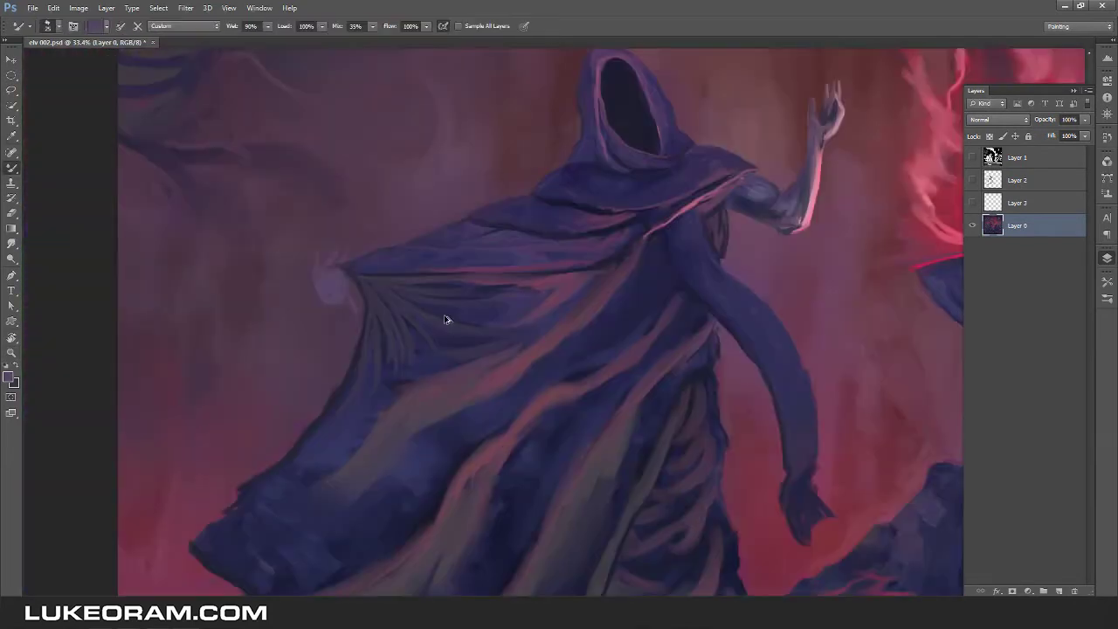
Paint out the pale purple hand at the cloak's outstretched corner with the surrounding background colour, and save the painting.
scroll(329, 276, "up", 2)
left_click_drag(330, 276, 370, 302)
key("ctrl+s")
key("ctrl+0")
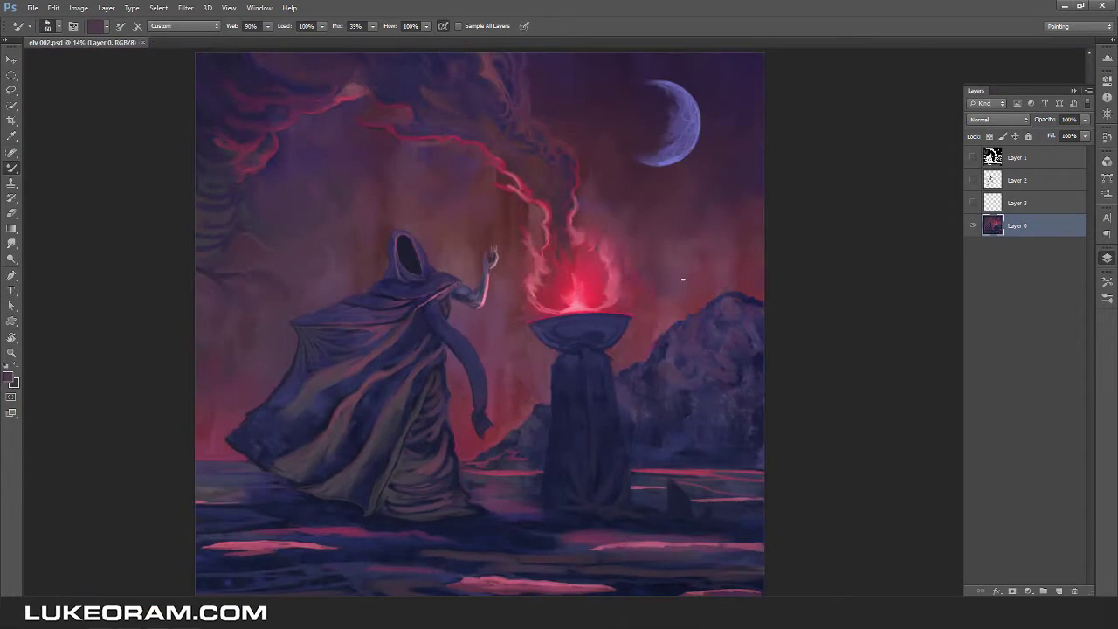
Paint light folds below the cloak's outstretched corner, and extend its trailing rear edge with ragged dark blue strokes.
scroll(301, 314, "up", 5)
scroll(318, 340, "down", 1)
left_click_drag(426, 290, 447, 367)
left_click_drag(387, 383, 313, 446)
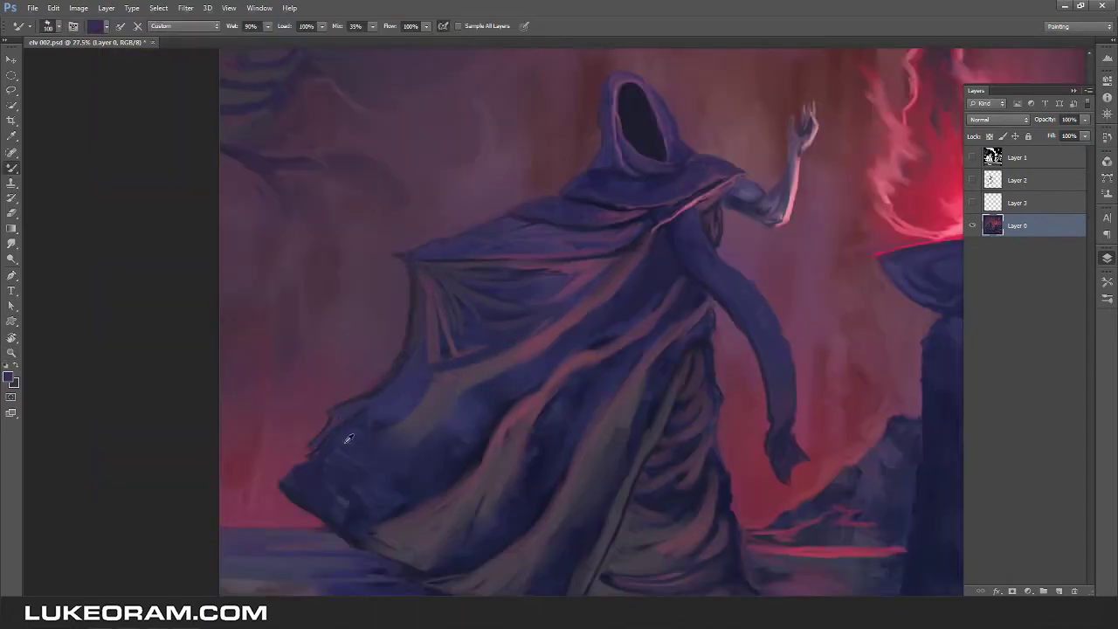
Paint grey root-like ridges down the fire bowl's pillar, and brush a dark red wisp beneath the smoke clouds.
scroll(510, 298, "down", 5)
scroll(579, 460, "up", 5)
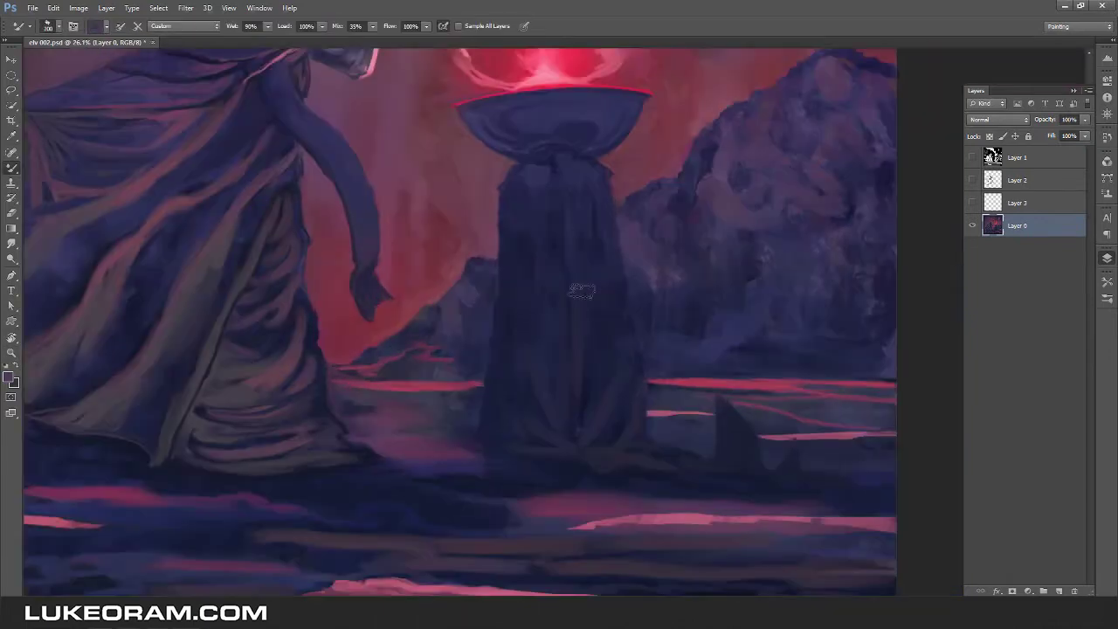
scroll(726, 327, "down", 5)
scroll(584, 200, "up", 6)
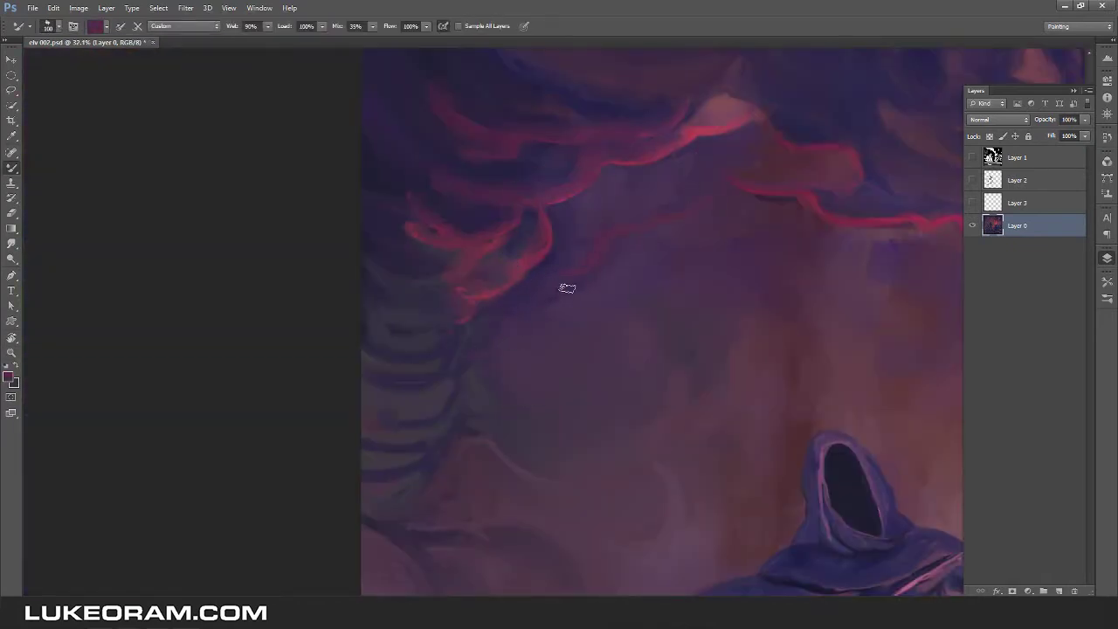
scroll(452, 374, "down", 5)
scroll(437, 270, "up", 7)
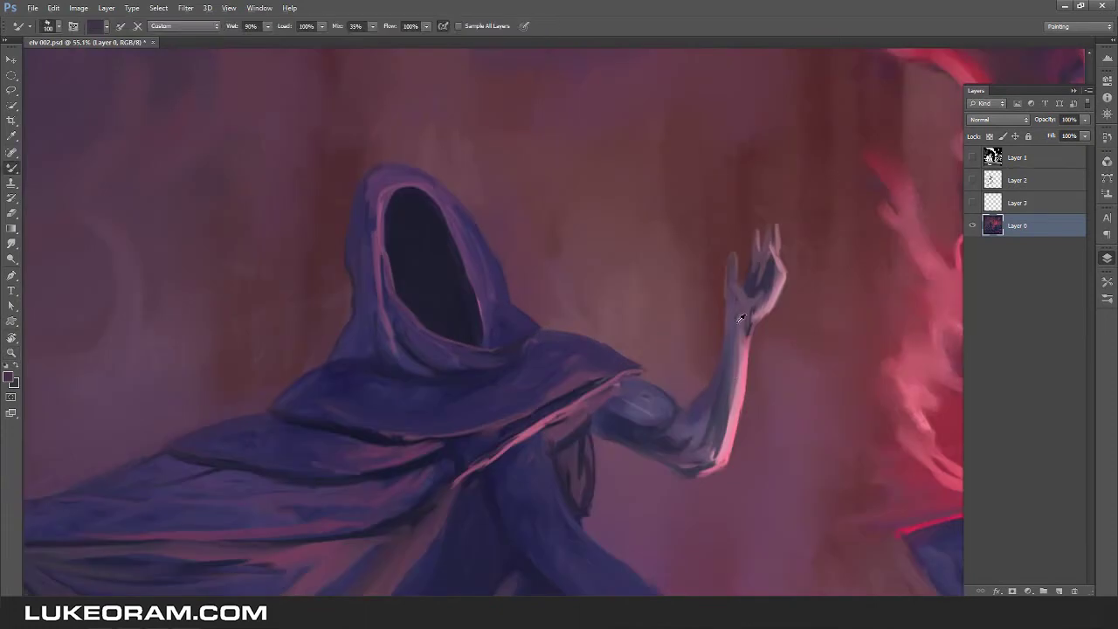
Pick a new foreground colour, and paint a muted teal face shape inside the dark hood opening, refining the hood's rim.
left_click(9, 378)
left_click(862, 342)
key("ctrl+shift+d")
left_click_drag(402, 288, 437, 227)
left_click(376, 262, "alt")
left_click_drag(362, 201, 375, 324)
left_click_drag(454, 227, 476, 332)
mouse_move(376, 188)
left_mouse_down()
mouse_move(456, 343)
mouse_move(417, 325)
mouse_move(411, 299)
mouse_move(437, 300)
mouse_move(387, 293)
left_mouse_up()
Fit the whole painting in view and flip the canvas horizontally.
key("ctrl+0")
key("z")
key("ctrl+shift+h")
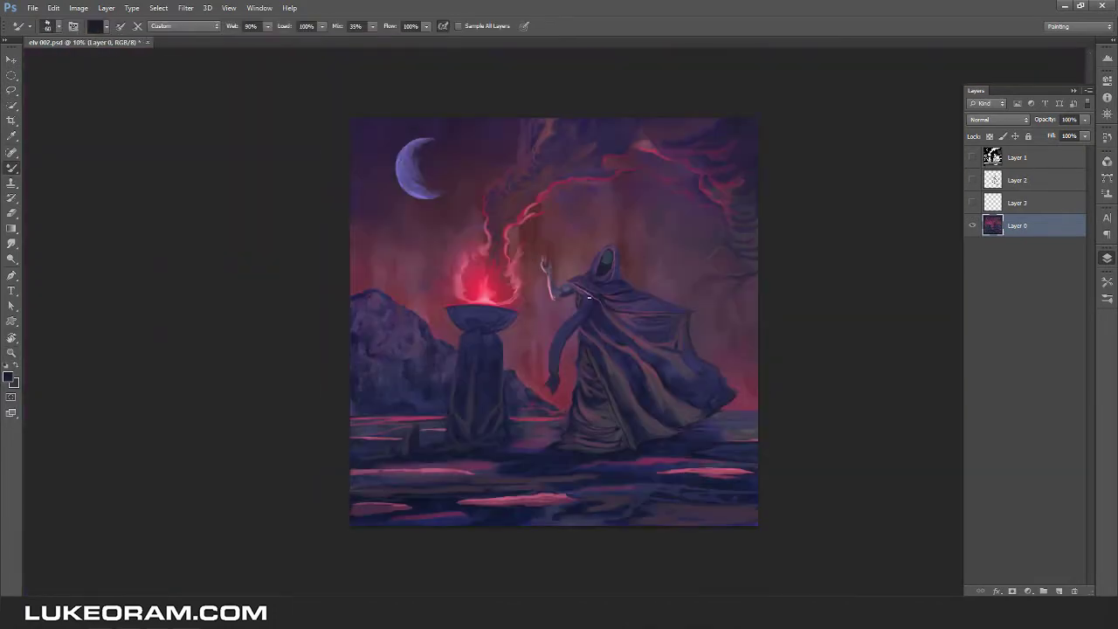
Paint dark blue creases and shadow planes across the rocky mountain behind the fire bowl, using sampled colours.
left_click_drag(314, 70, 376, 68)
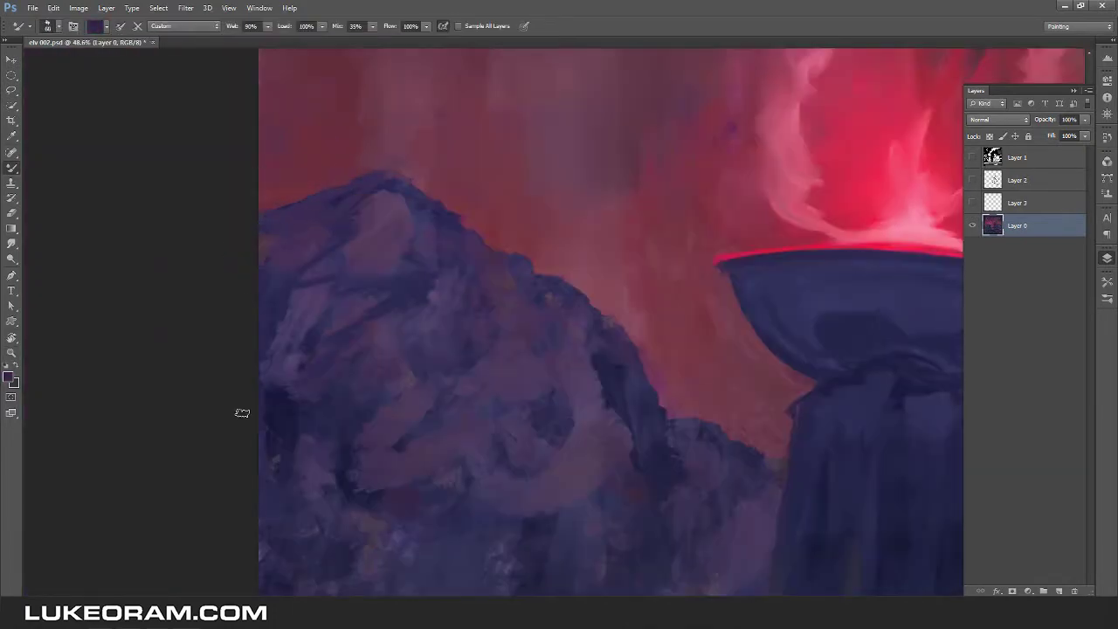
key("z")
left_click_drag(476, 425, 463, 426)
scroll(463, 425, "down", 3)
key("b")
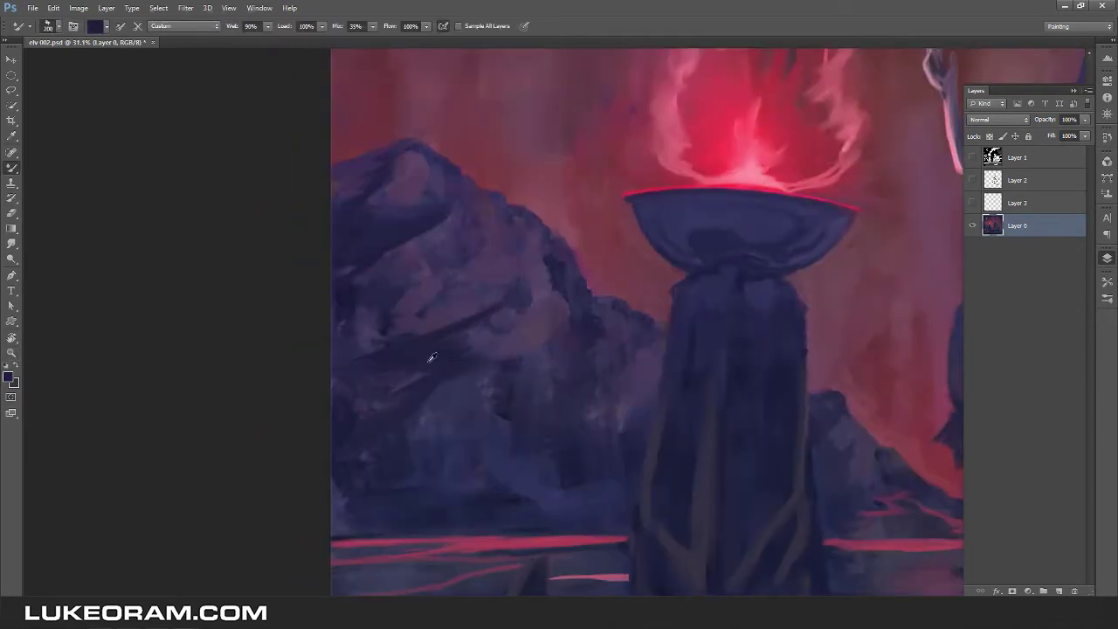
left_click(535, 206, "alt")
left_click(489, 417, "alt")
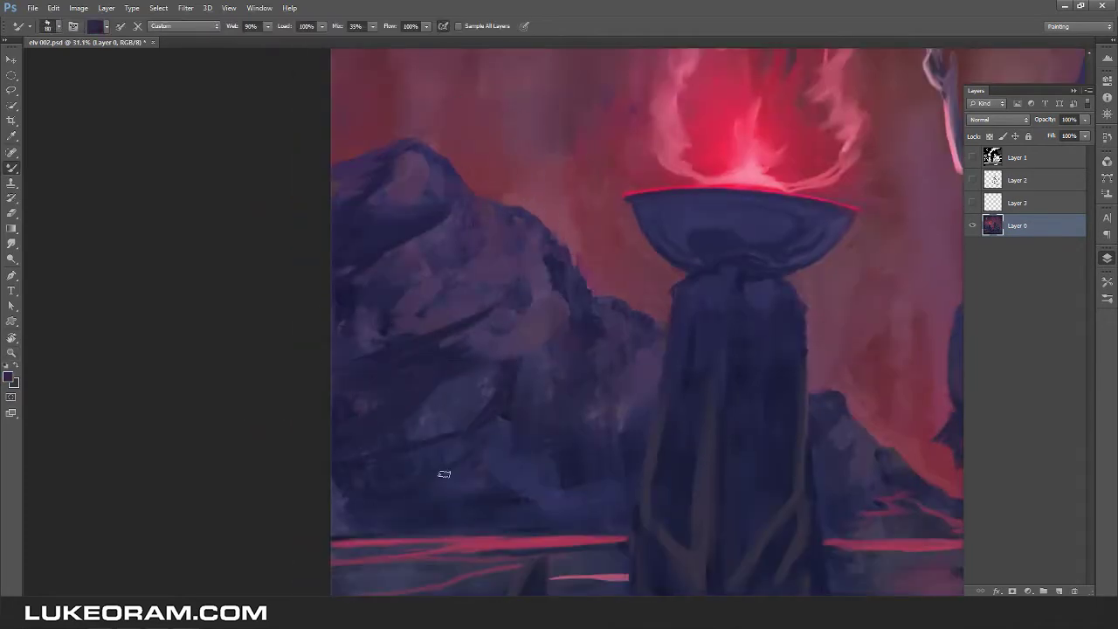
Soften the crescent moon's inner edge with 28% flow blue-purple strokes, and blend it with the Smudge tool at 30% strength.
key("z")
left_click(722, 347, "alt")
left_click_drag(721, 347, 712, 312)
left_click_drag(402, 107, 437, 109)
key("b")
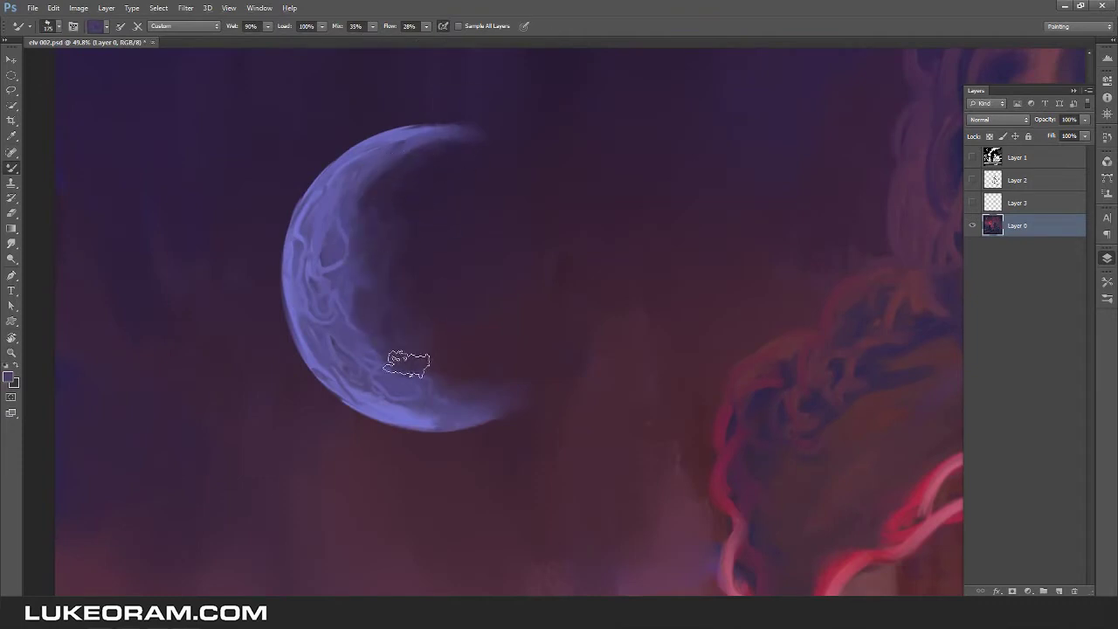
key("r")
scroll(349, 226, "up", 2, "alt")
scroll(450, 396, "down", 5)
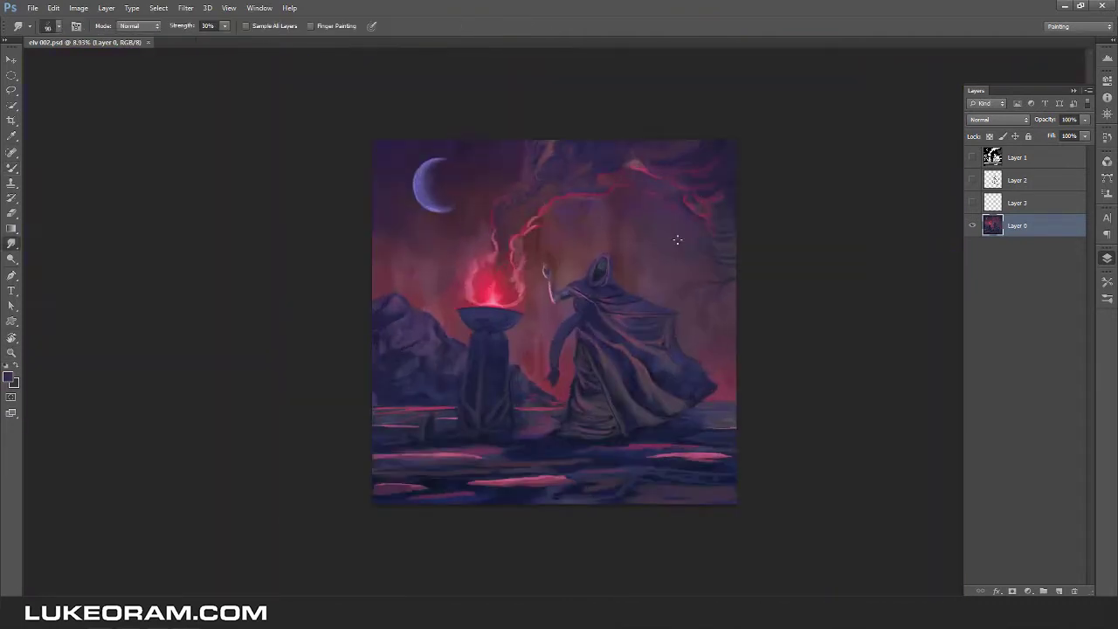
Check the sketched hand guide and hide it, and paint a dark hand with splayed fingers at the cloak's corner.
key("b")
scroll(948, 206, "up", 1, "alt")
scroll(751, 297, "up", 5, "alt")
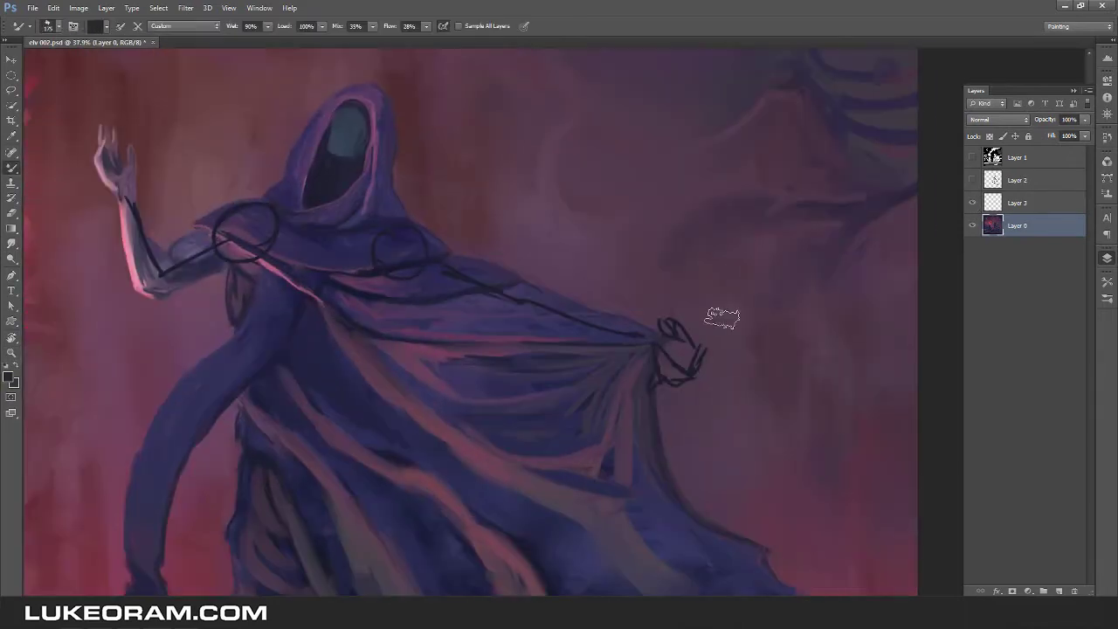
scroll(721, 317, "up", 2)
left_click(973, 203)
mouse_move(685, 301)
left_mouse_down()
mouse_move(252, 244)
mouse_move(636, 333)
left_mouse_up()
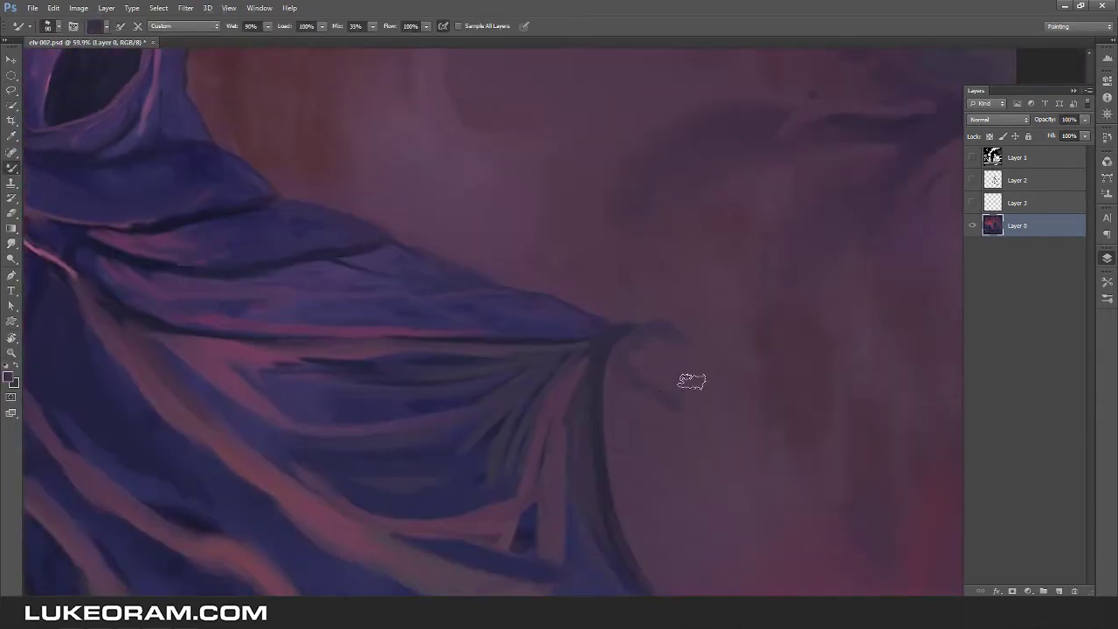
left_click_drag(658, 397, 674, 379)
scroll(628, 337, "down", 4)
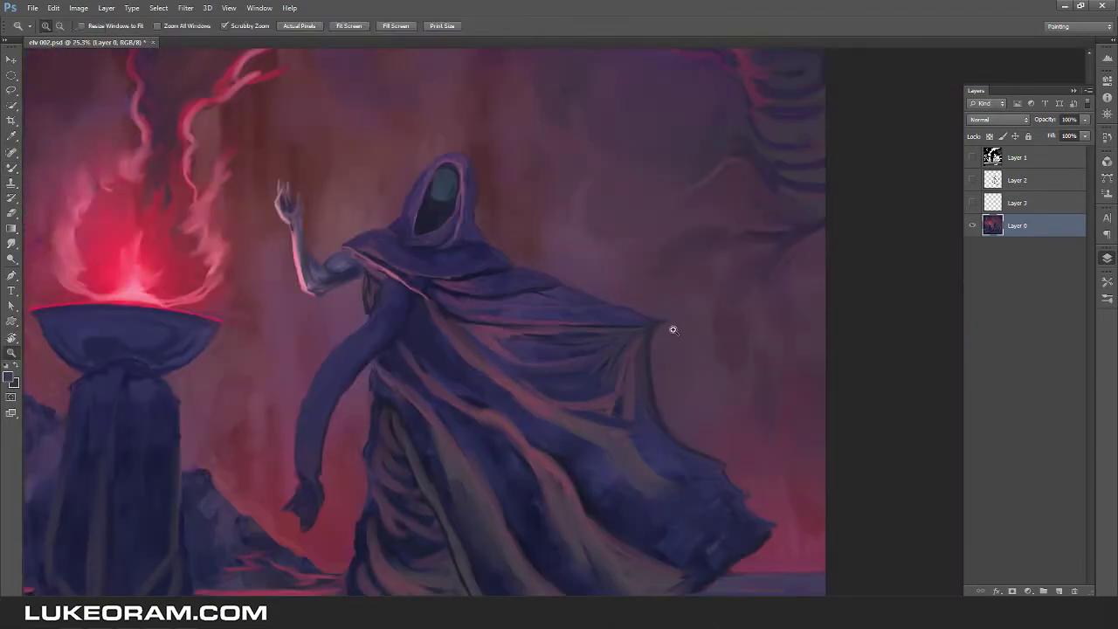
scroll(673, 329, "up", 2)
scroll(684, 320, "up", 2)
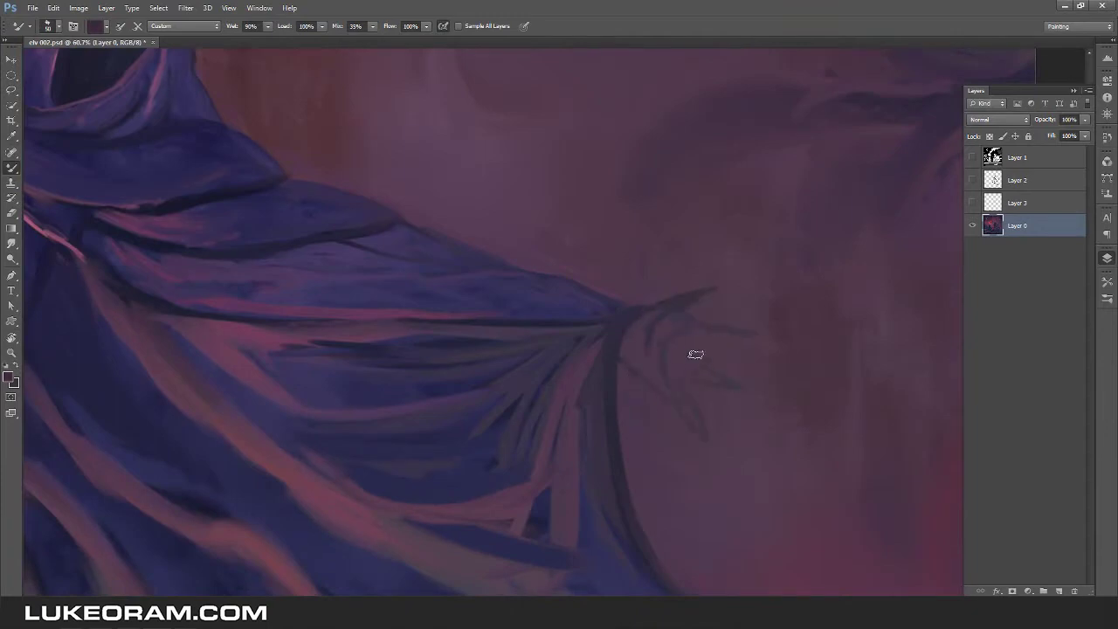
Flip the canvas horizontally, and lasso the dark hand, copy it to a new layer and scale it down slightly.
scroll(675, 302, "down", 4)
key("ctrl+alt+shift+h")
scroll(376, 324, "up", 4)
key("l")
left_click_drag(472, 345, 474, 349)
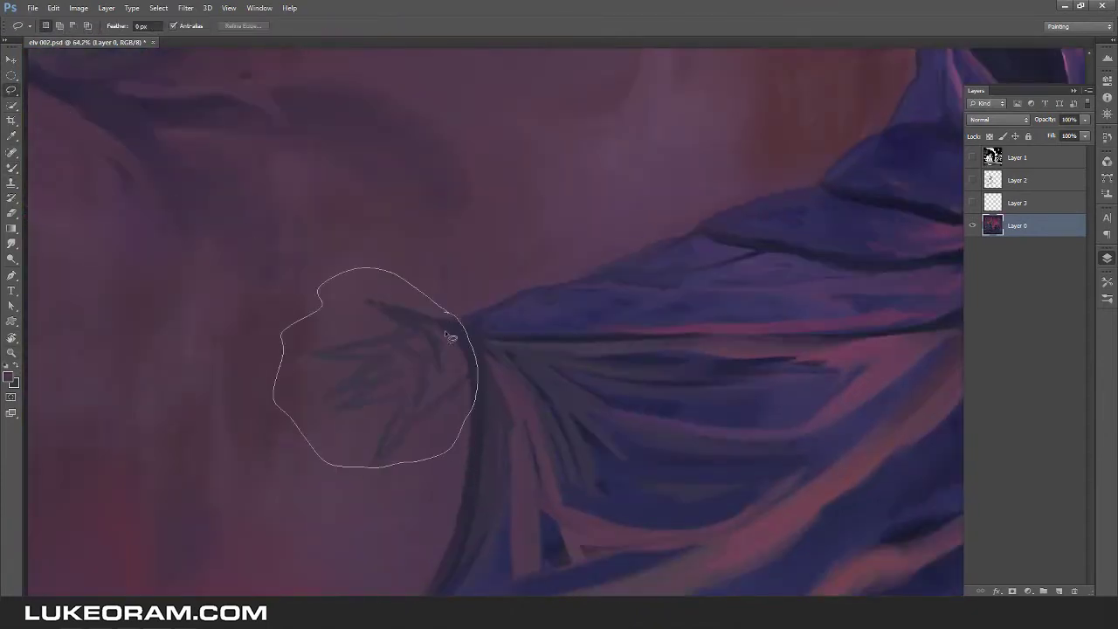
key("ctrl+j")
key("ctrl+t")
left_click_drag(478, 468, 464, 445)
key("Return")
Paint out the original fingers on the layer beneath, and merge the resized hand copy into the painting layer.
key("alt+bracketleft")
scroll(398, 342, "down", 1)
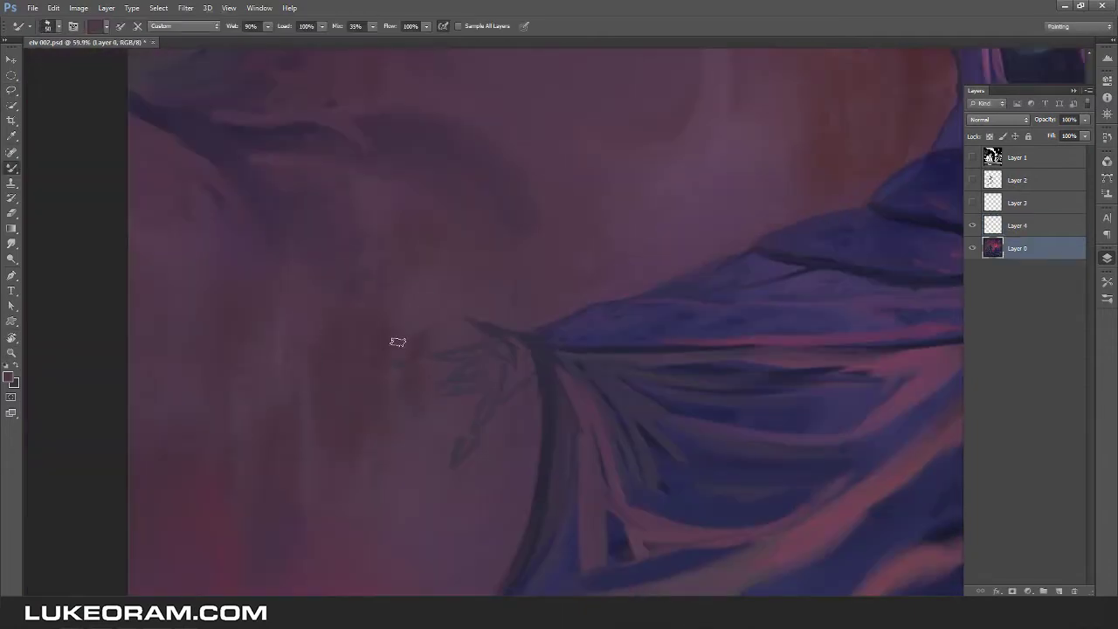
key("ctrl+e")
key("r")
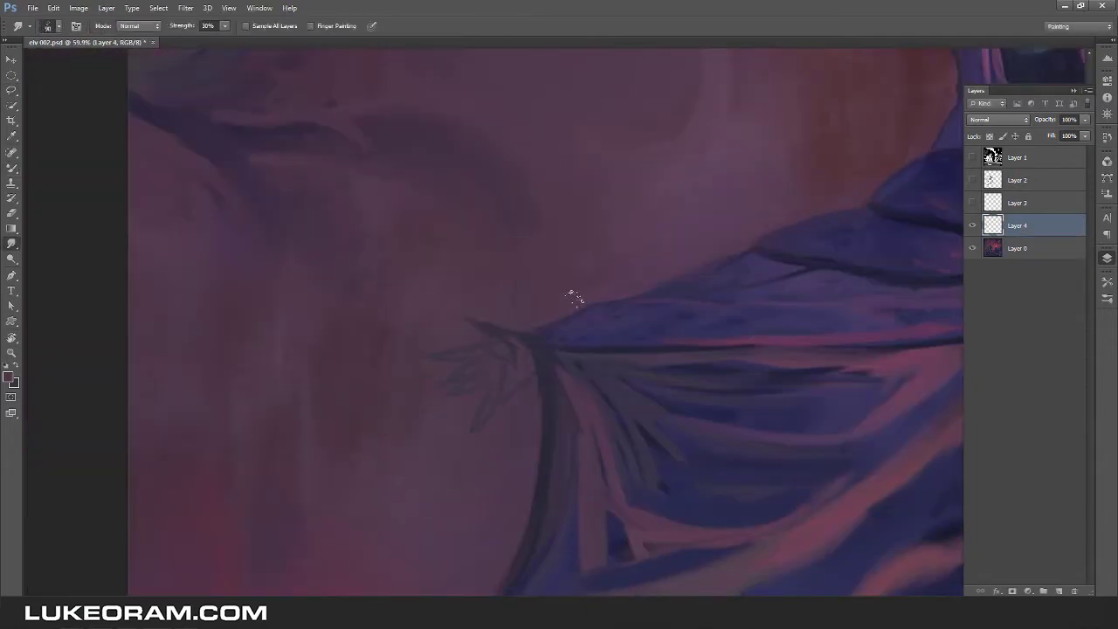
Flip the canvas horizontally again and save the painting.
key("ctrl+alt+shift+h")
scroll(576, 294, "down", 5)
scroll(593, 285, "up", 1)
key("ctrl+s")
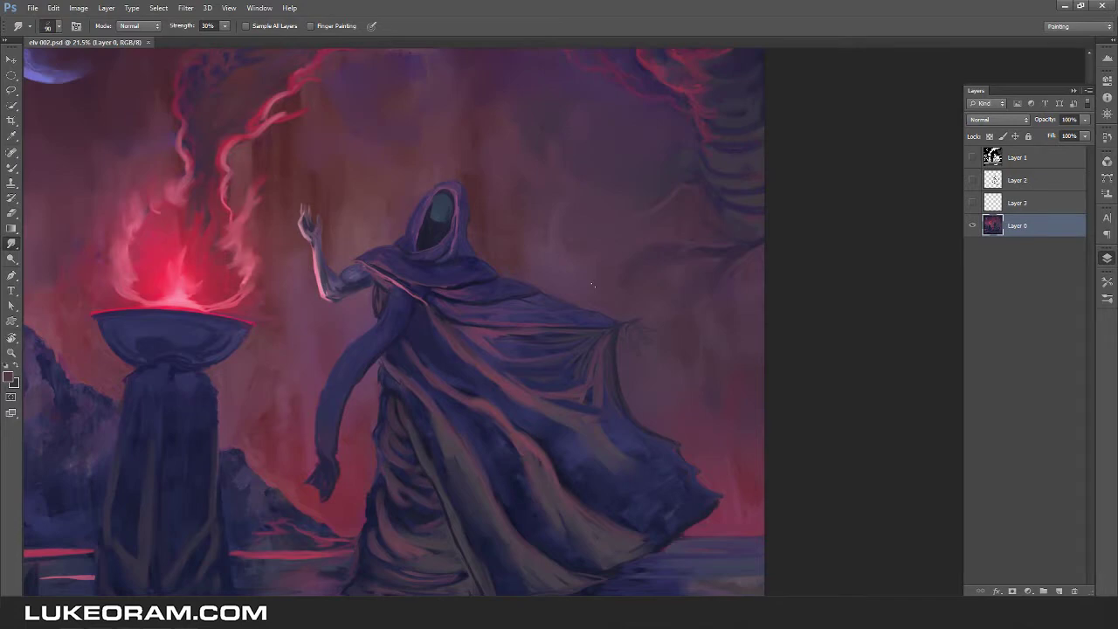
Paint the palm, wrist and spread fingers of the hand at the cloak's corner in muted blue-grey strokes.
key("b")
scroll(592, 285, "up", 5)
mouse_move(690, 376)
left_mouse_down()
mouse_move(786, 301)
mouse_move(677, 254)
left_mouse_up()
left_click_drag(612, 376, 699, 410)
left_click_drag(629, 340, 712, 398)
left_click_drag(603, 327, 703, 340)
left_click_drag(597, 349, 664, 402)
left_click_drag(600, 292, 559, 409)
scroll(556, 394, "down", 4)
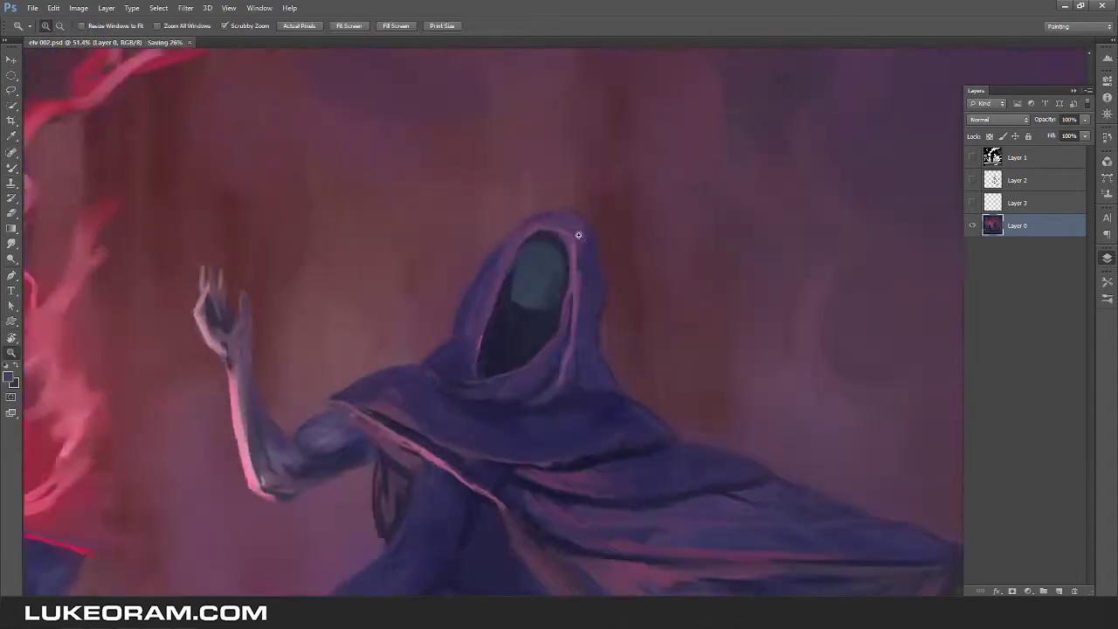
Clean up the hood's outer contour against the background, and refine the outline of the figure's lowered arm.
scroll(500, 227, "up", 4)
left_click_drag(685, 478, 624, 381)
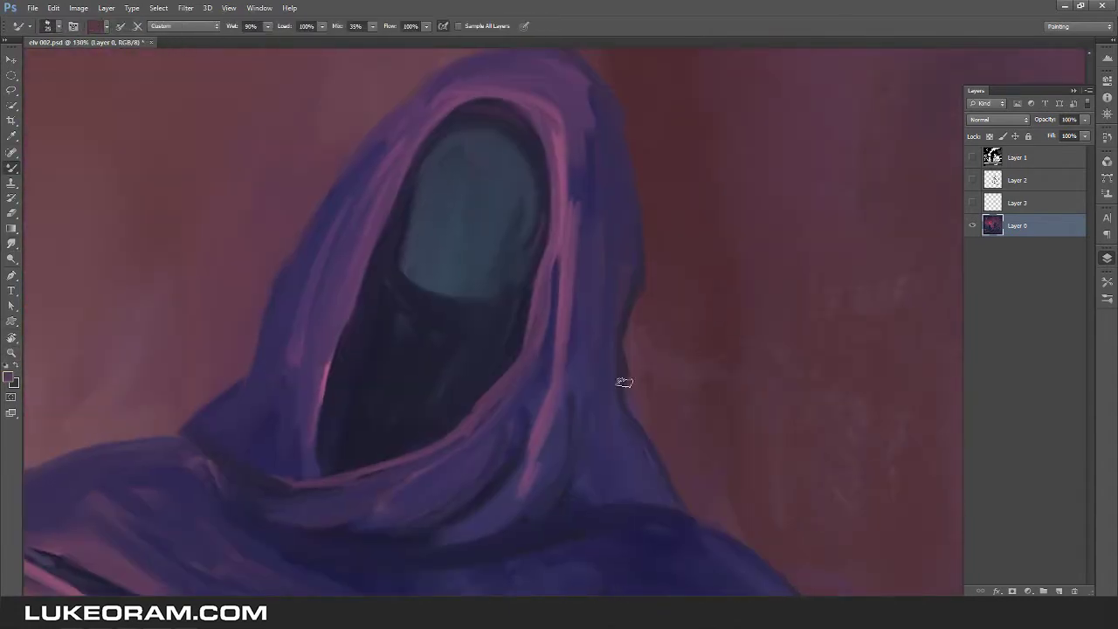
scroll(676, 366, "down", 4)
scroll(744, 451, "up", 4)
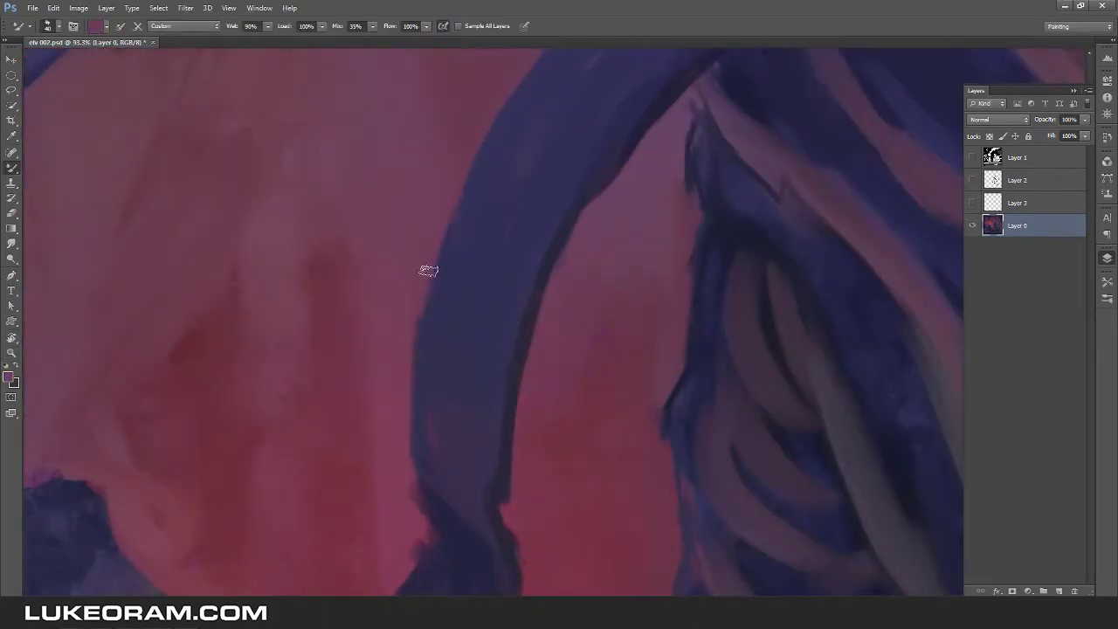
key("z")
scroll(447, 295, "down", 4)
Paint muted grey-purple tones and dark edges onto the side of the fire bowl's pillar facing the mountain.
key("b")
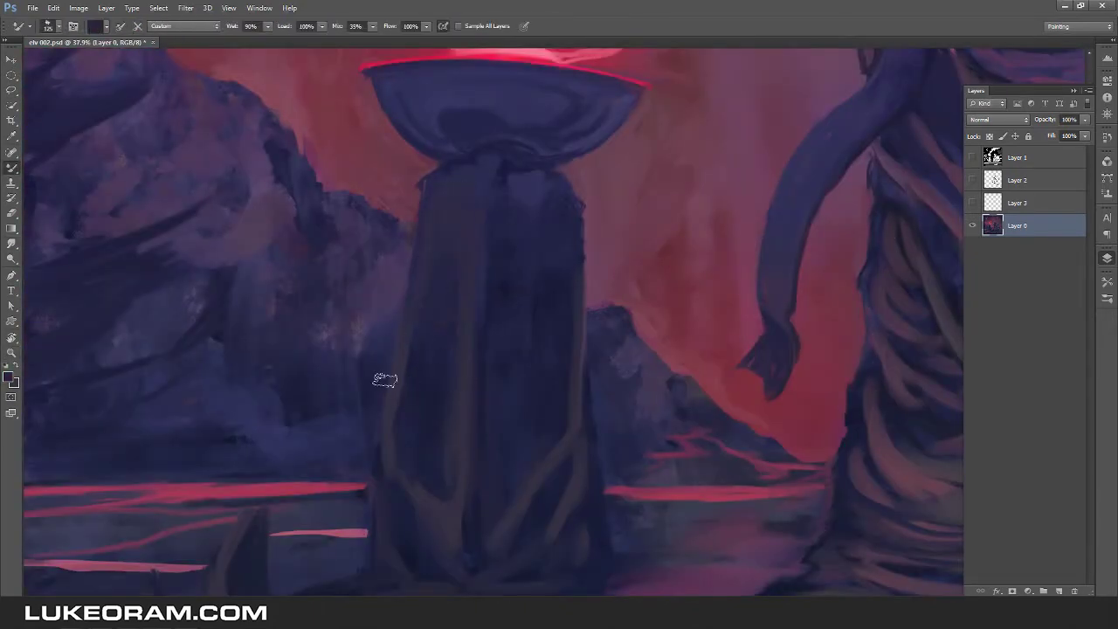
scroll(680, 374, "down", 5)
scroll(559, 450, "up", 5)
Paint darker pink ripples into the central glowing foreground pool, and trim its edges with sampled dark blue.
left_click(499, 385, "alt")
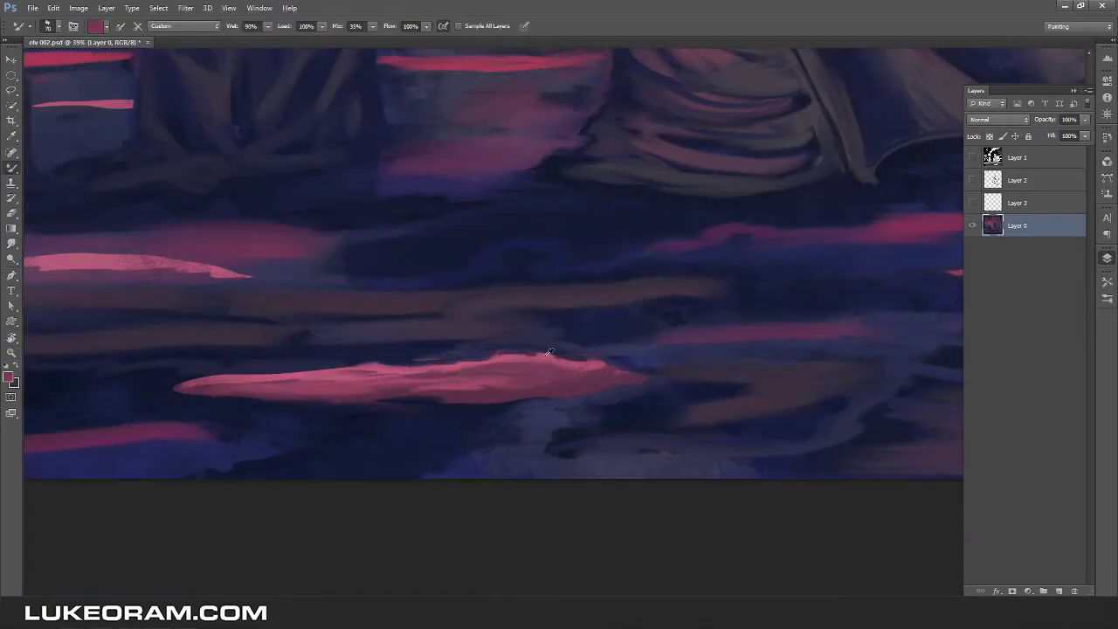
scroll(545, 339, "down", 5)
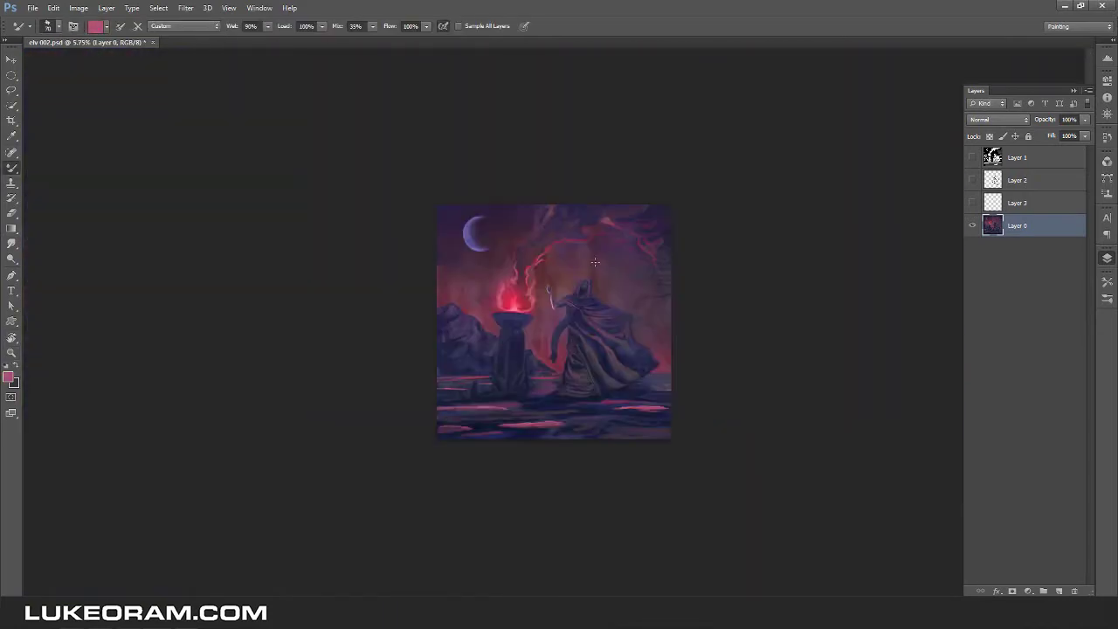
scroll(546, 418, "up", 5)
left_click(547, 417, "alt")
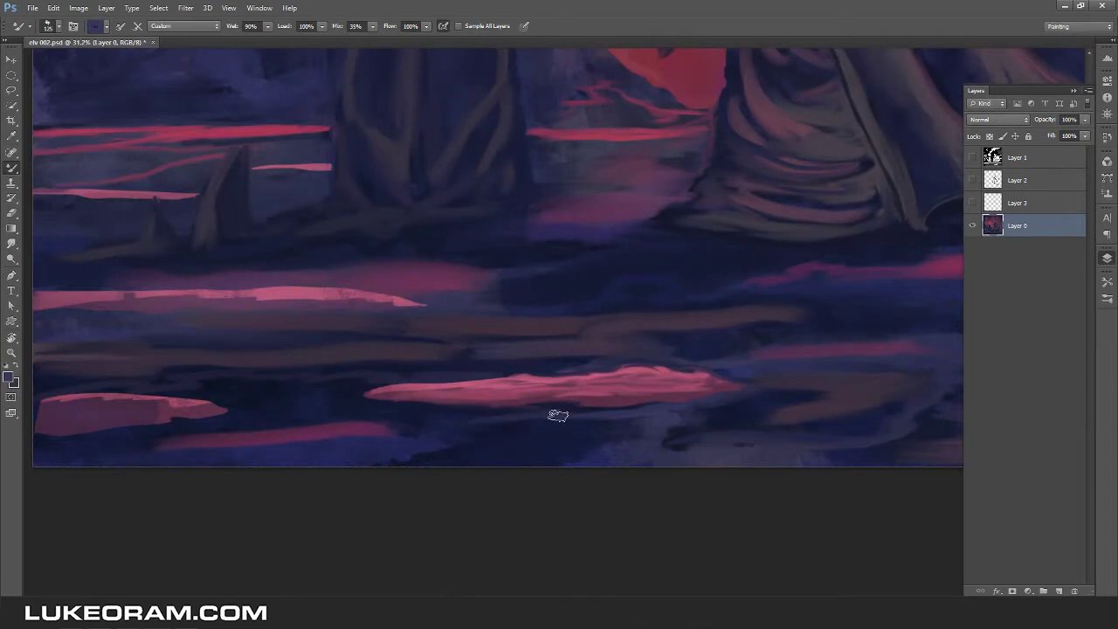
Refine the two glowing pink pools below the pillar with darker ripples and reshaped edges, using sampled colours.
scroll(612, 288, "up", 2)
scroll(615, 392, "left", 4)
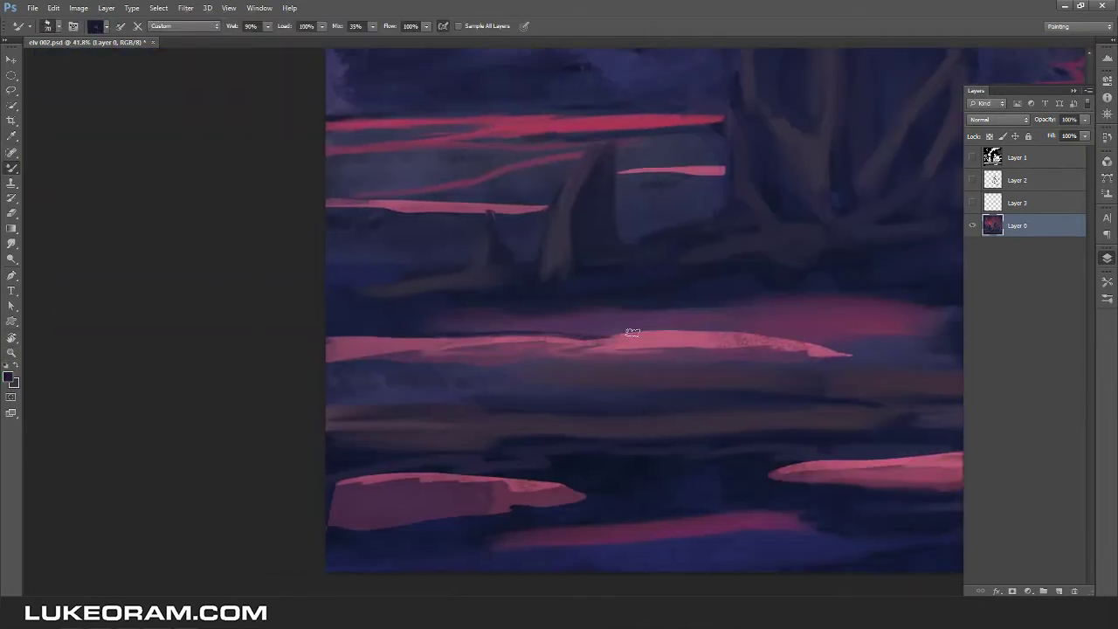
left_click_drag(702, 331, 851, 353)
mouse_move(332, 481)
left_mouse_down()
mouse_move(586, 469)
mouse_move(347, 497)
left_mouse_up()
left_click(468, 476, "alt")
left_click_drag(468, 477, 519, 509)
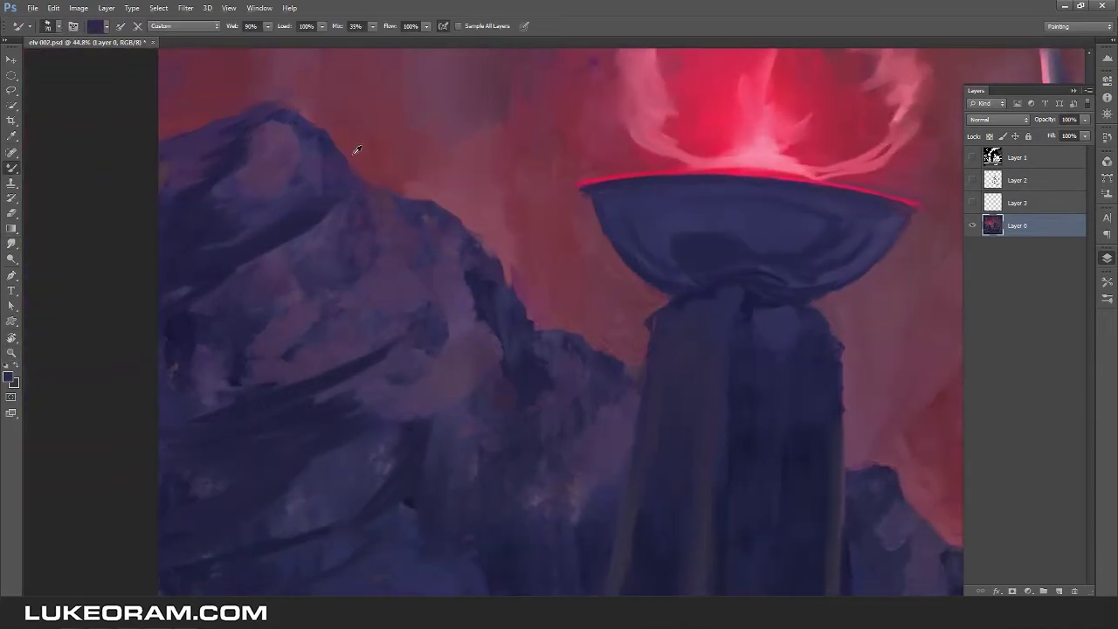
Rework the mountain's rock faces and base with dark blue and purple strokes.
scroll(407, 280, "down", 2)
scroll(205, 234, "down", 2)
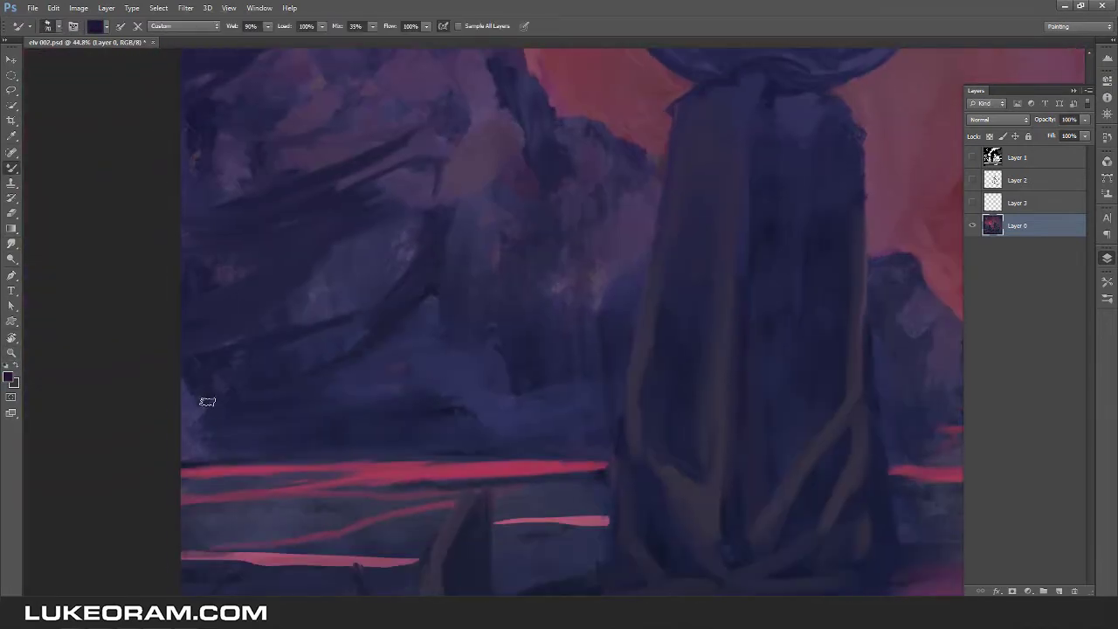
scroll(449, 417, "down", 5)
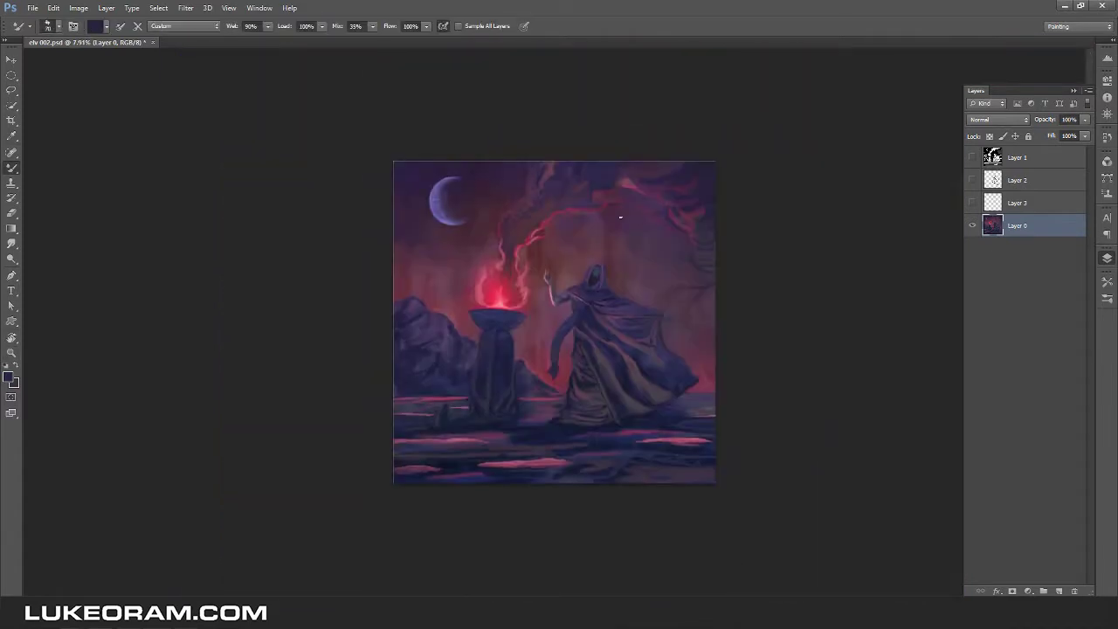
scroll(534, 207, "up", 8)
scroll(462, 212, "down", 5)
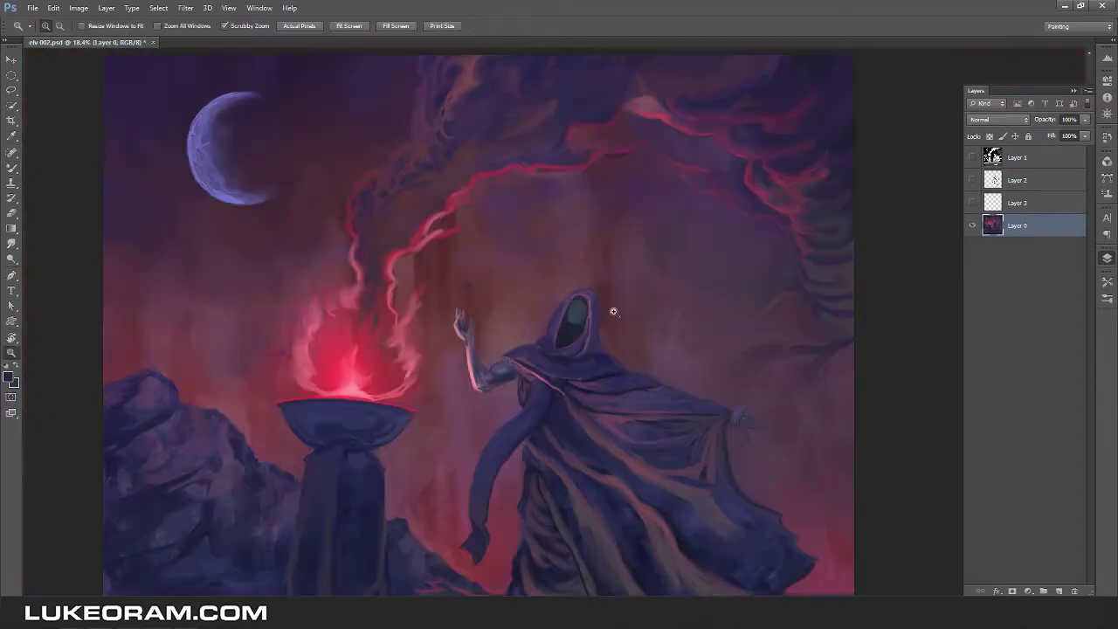
Blend the teal face inside the hood down into dark shadow with soft brush strokes and the Smudge tool.
scroll(462, 212, "up", 2)
scroll(568, 222, "up", 3)
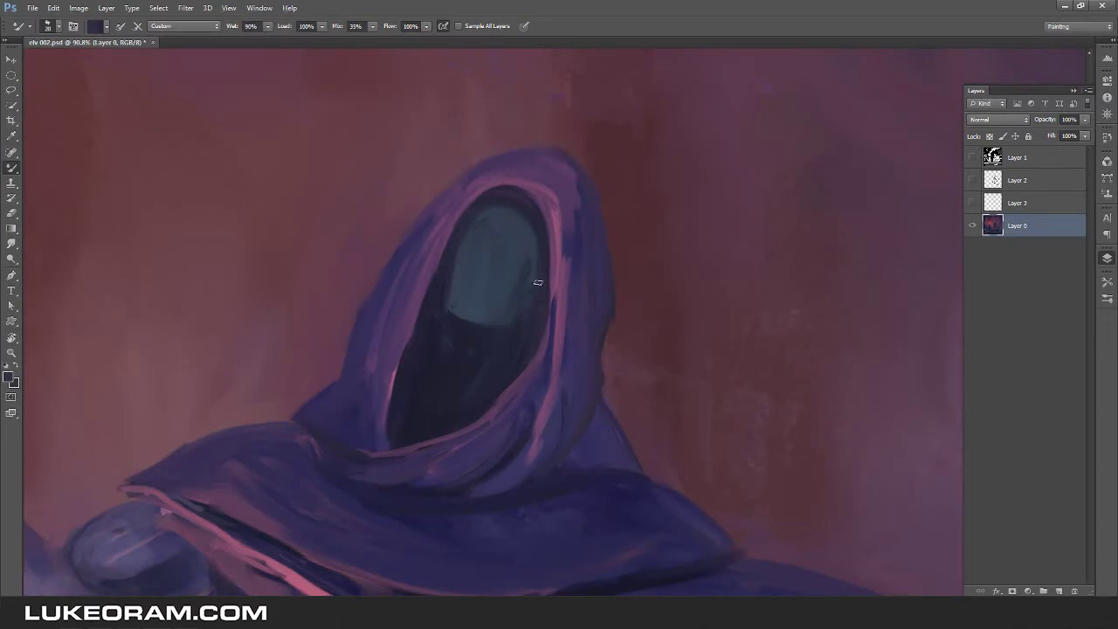
scroll(533, 236, "down", 3)
scroll(440, 287, "up", 4)
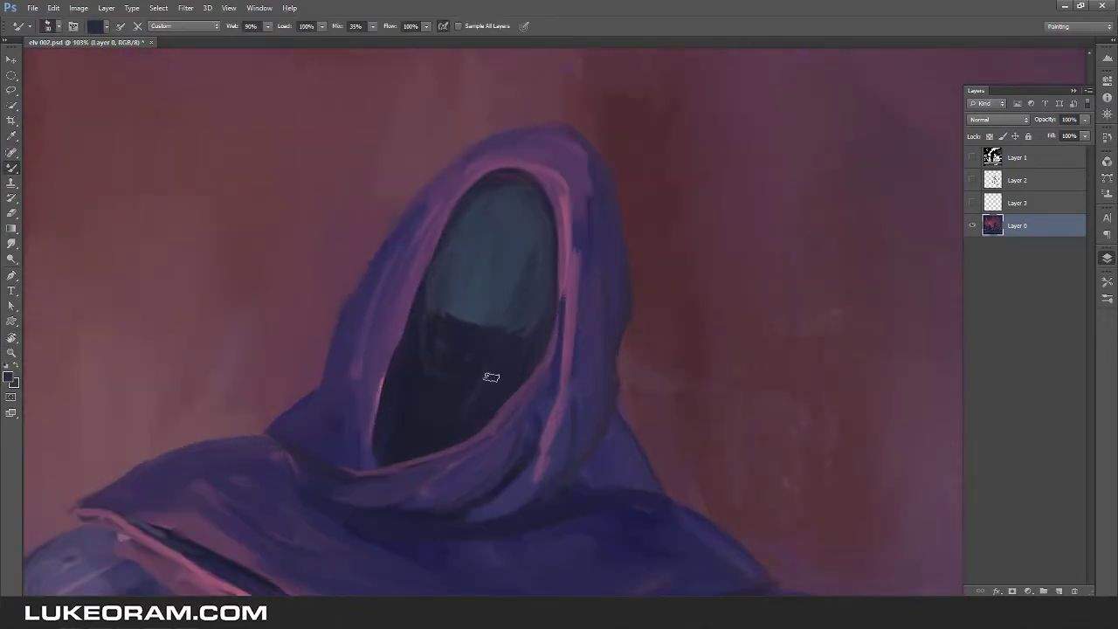
key("r")
scroll(458, 285, "down", 3)
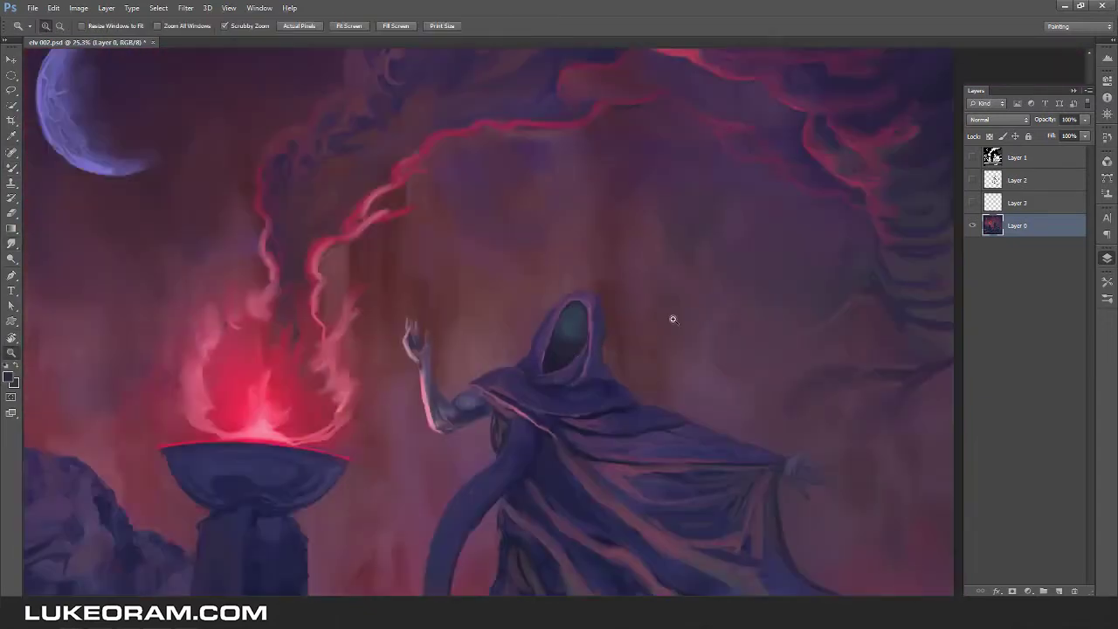
scroll(672, 317, "up", 3)
key("b")
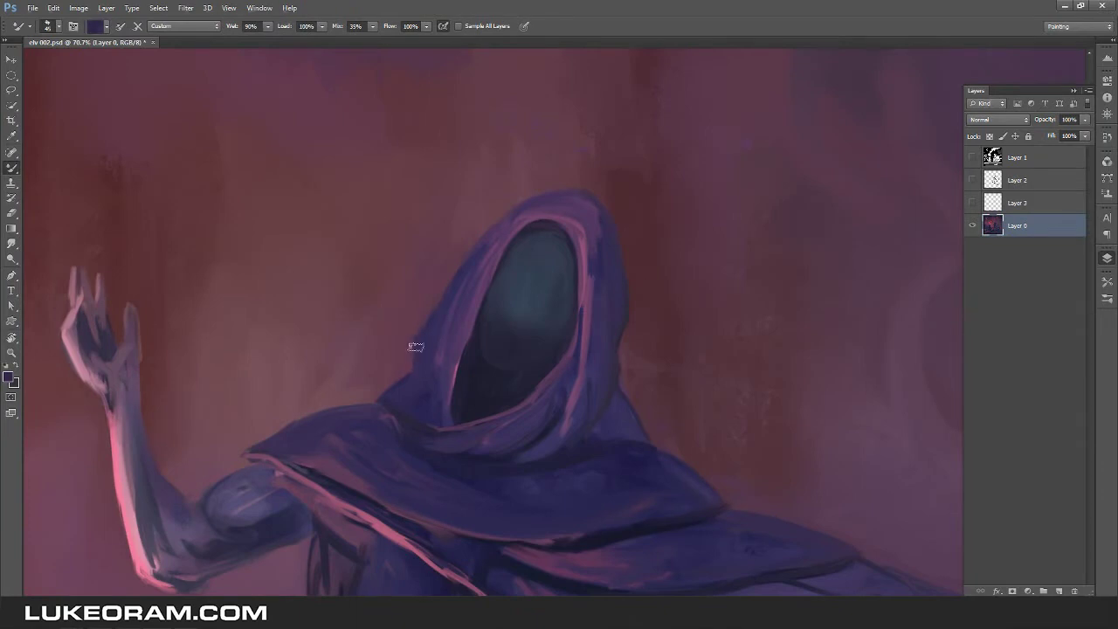
Save the painting, and look through the tool presets for a suitable smudge or drawing brush.
key("ctrl+s")
scroll(573, 382, "down", 5)
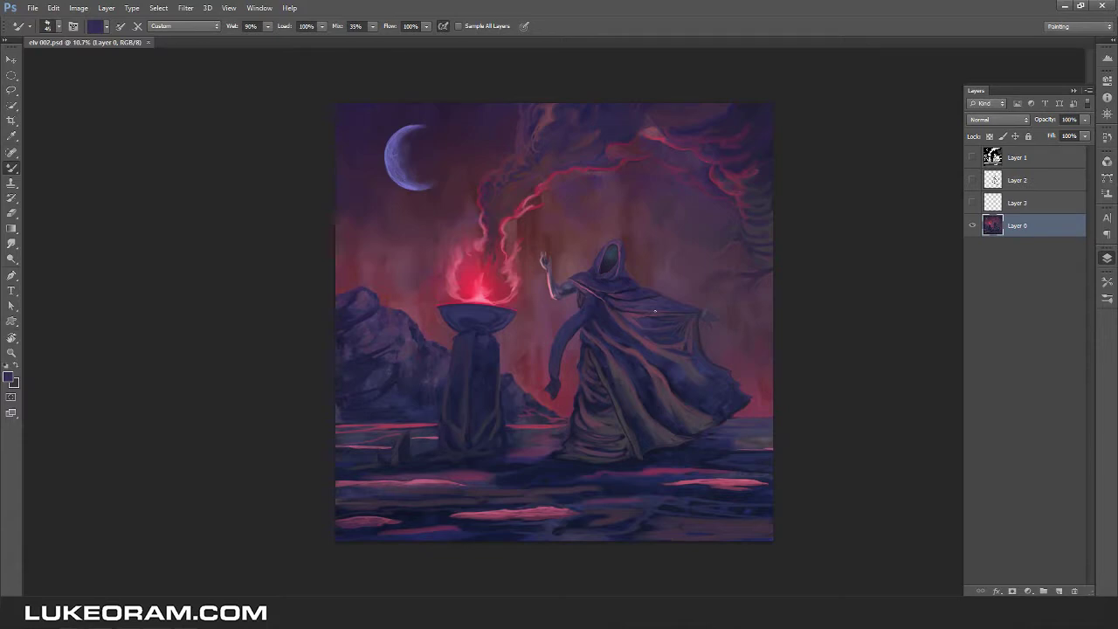
scroll(428, 145, "up", 5)
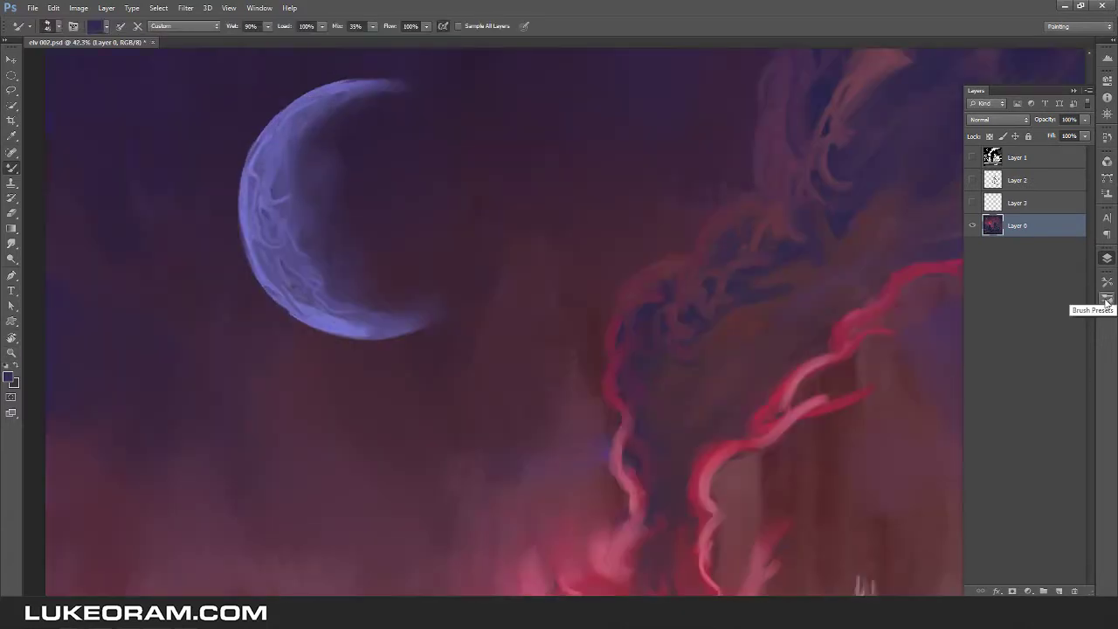
left_click(1107, 281)
left_click(1091, 566)
left_click_drag(94, 348, 437, 399)
key("r")
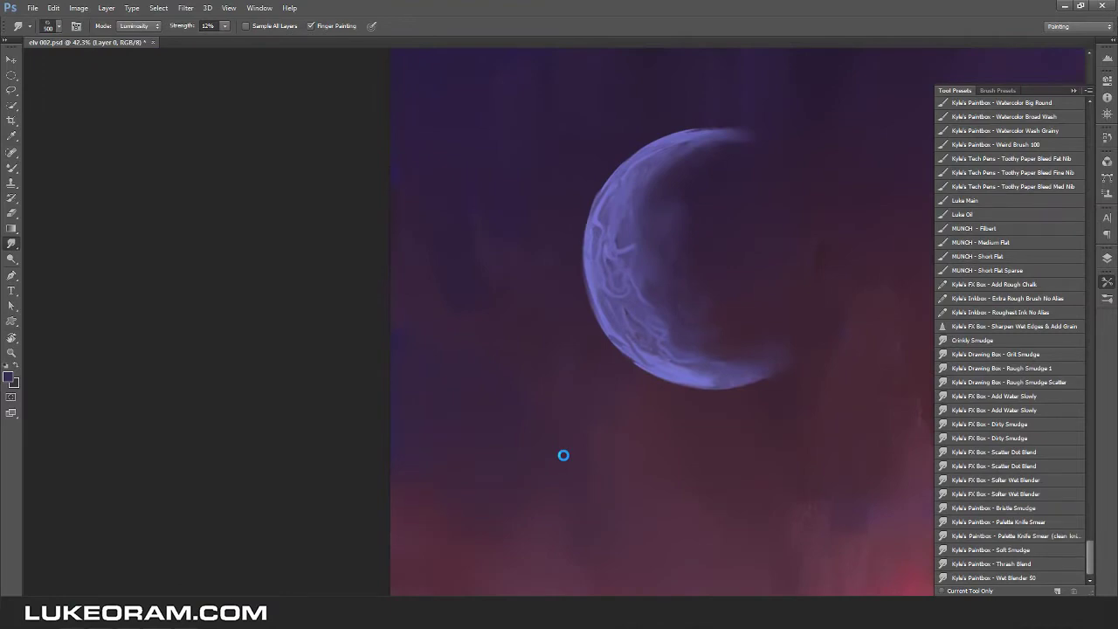
mouse_move(1090, 560)
left_mouse_down()
mouse_move(1090, 153)
mouse_move(1115, 262)
left_mouse_up()
scroll(614, 324, "down", 2)
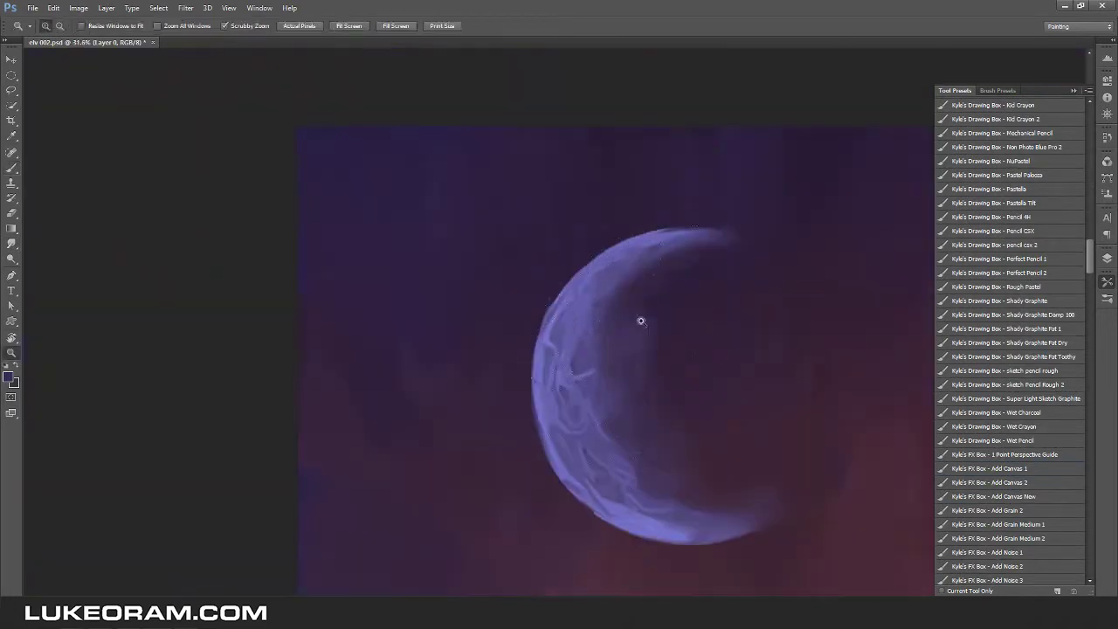
scroll(614, 324, "up", 3)
Paint thin pink wisps branching off the smoke trail and the flames on the side facing the figure, using sampled colours.
key("i")
left_click(8, 377)
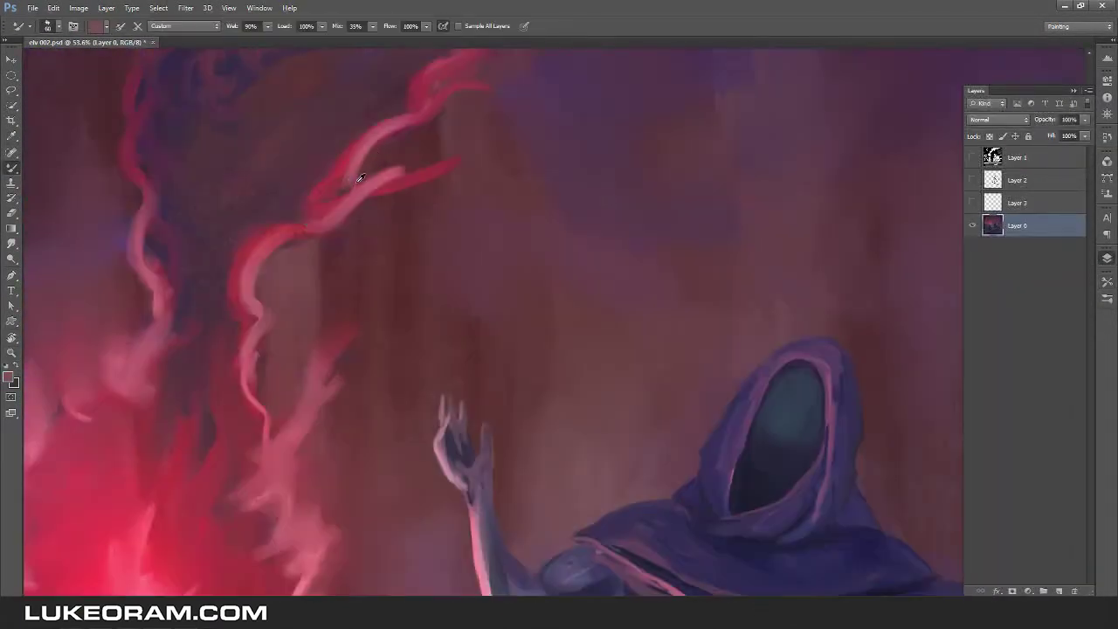
left_click_drag(345, 181, 435, 171)
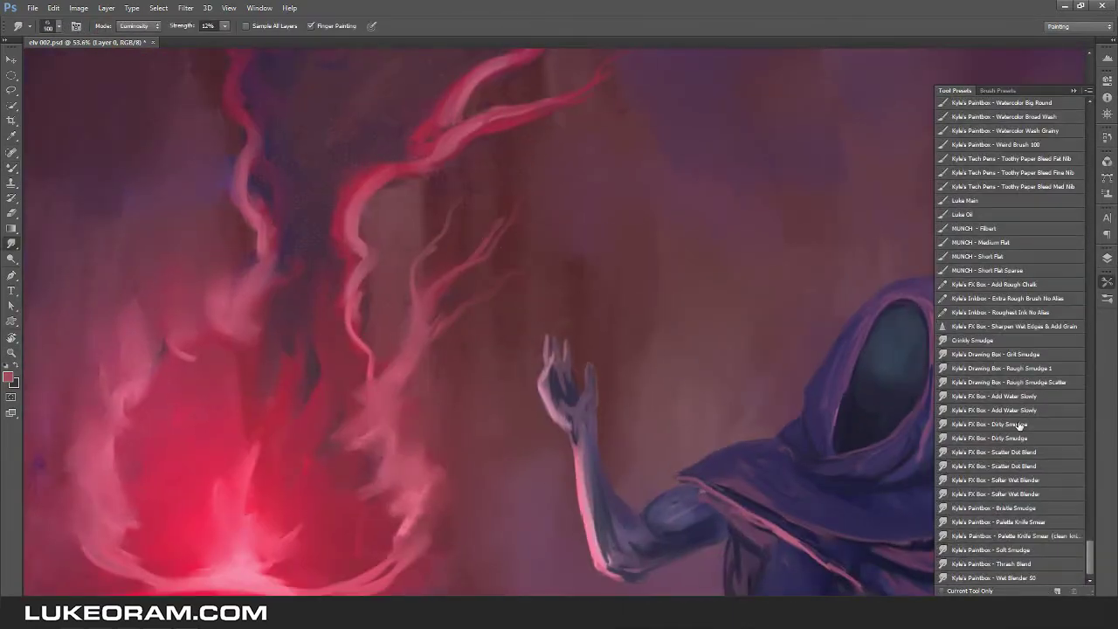
left_click(1016, 427)
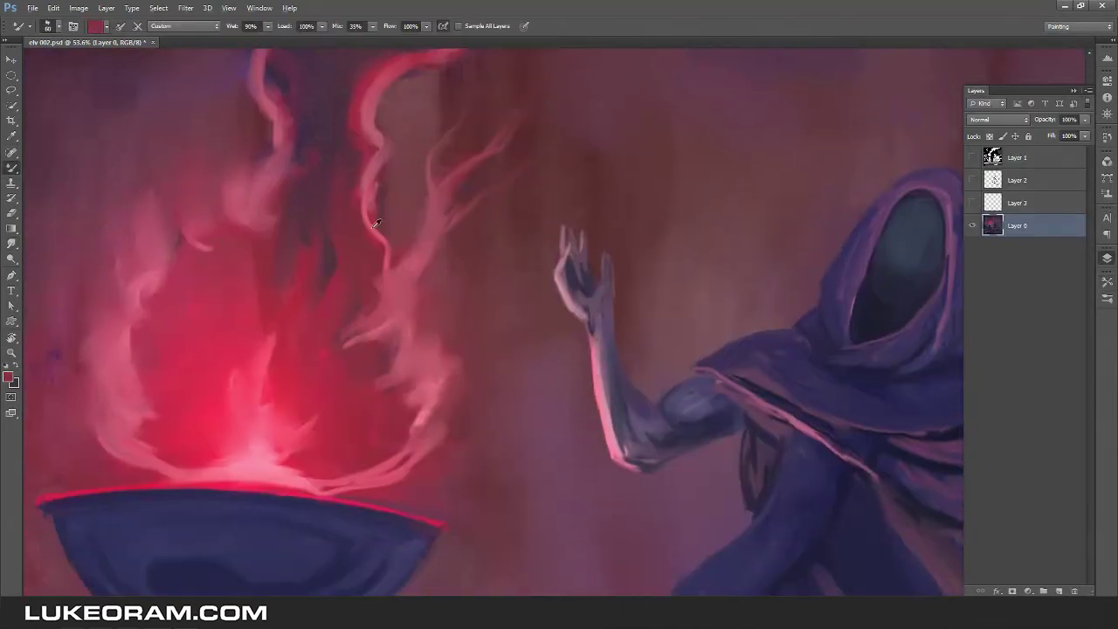
mouse_move(454, 345)
left_mouse_down()
mouse_move(428, 415)
mouse_move(477, 392)
left_mouse_up()
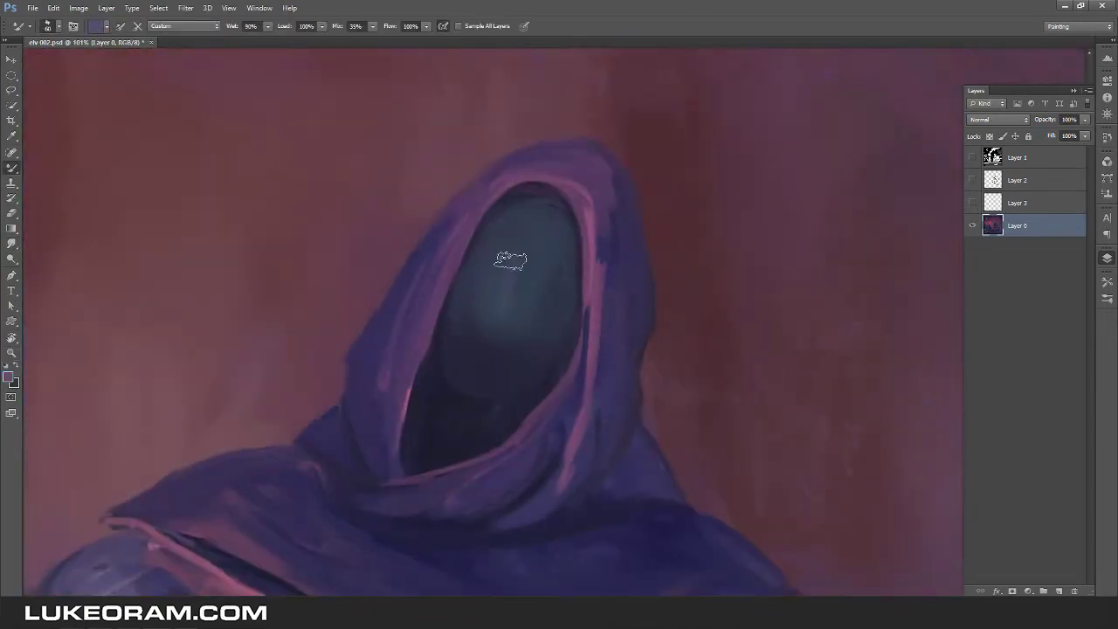
Repaint the teal face inside the hood in muted blue-purple and smooth it with the Smudge tool.
mouse_move(511, 260)
left_mouse_down()
mouse_move(512, 223)
mouse_move(518, 248)
mouse_move(481, 328)
mouse_move(529, 218)
left_mouse_up()
key("r")
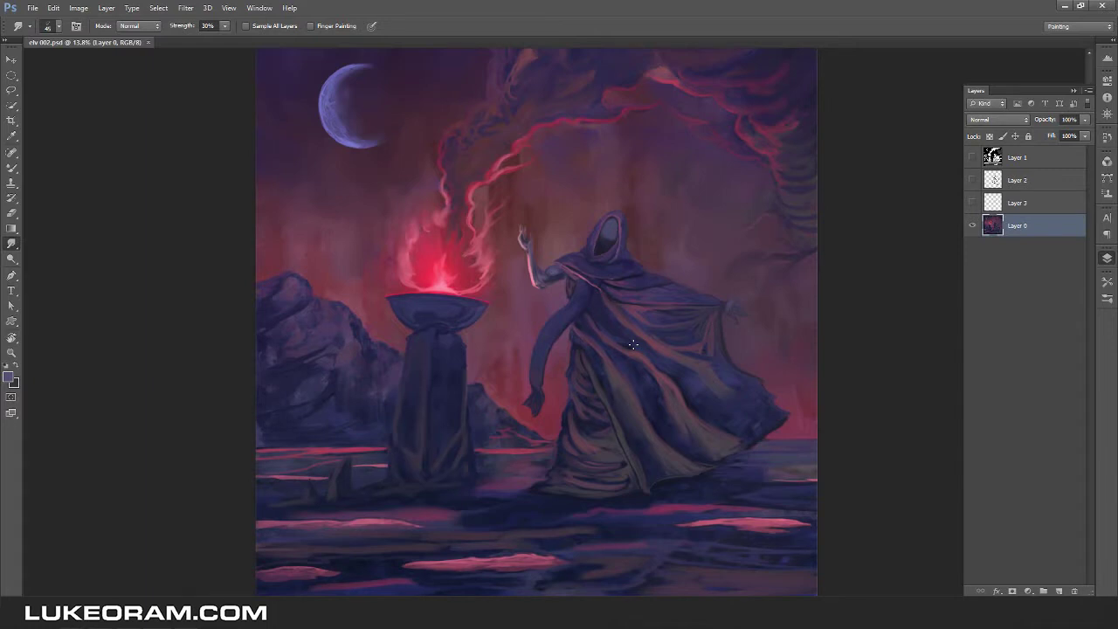
key("b")
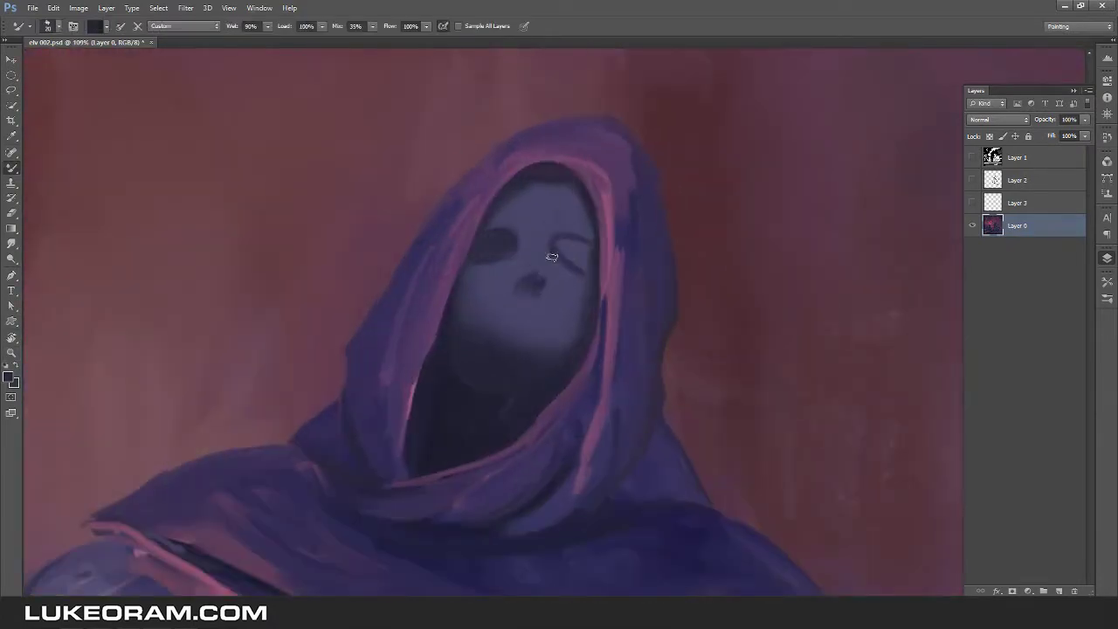
Paint dark eye sockets, a nose, a mouth and shaded cheeks on the hooded face, using sampled blue-purple tones.
left_click_drag(553, 257, 554, 251)
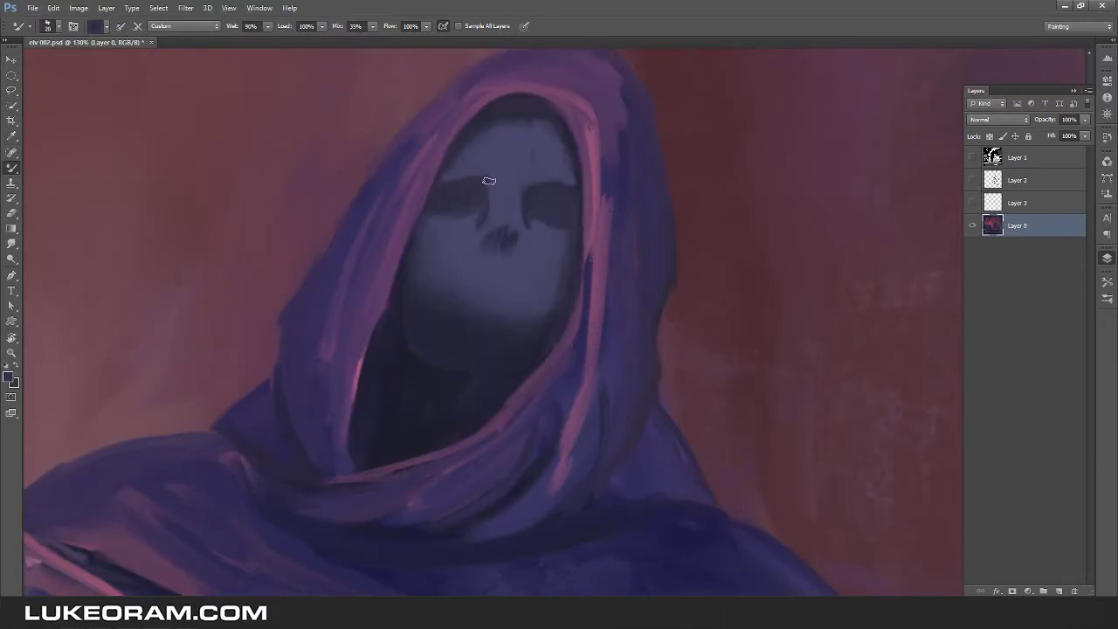
left_click_drag(512, 219, 501, 233)
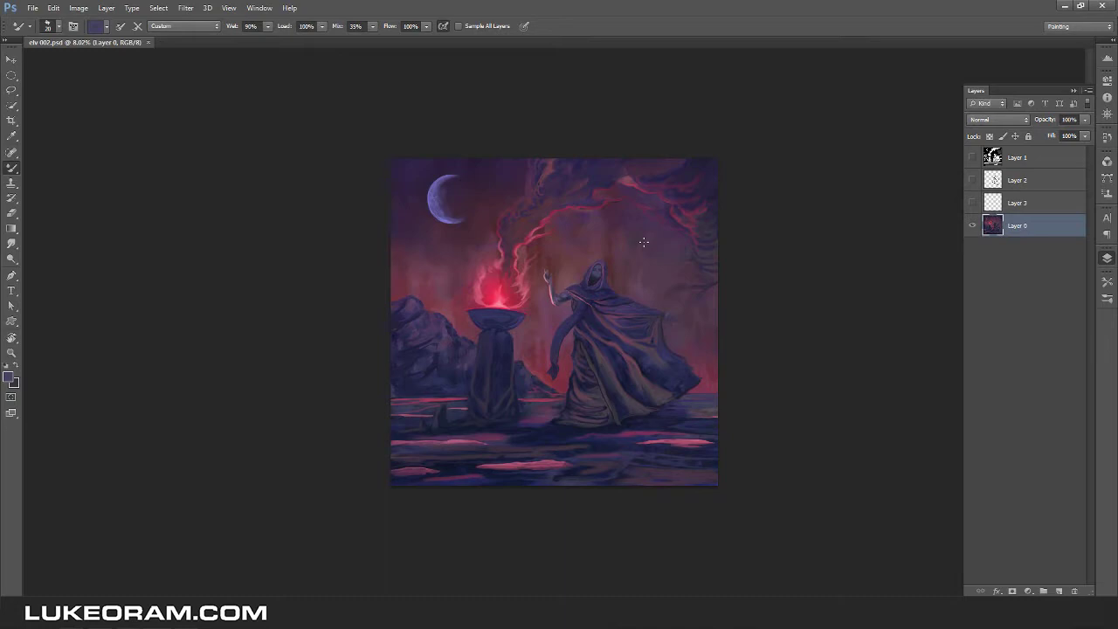
scroll(584, 272, "up", 7)
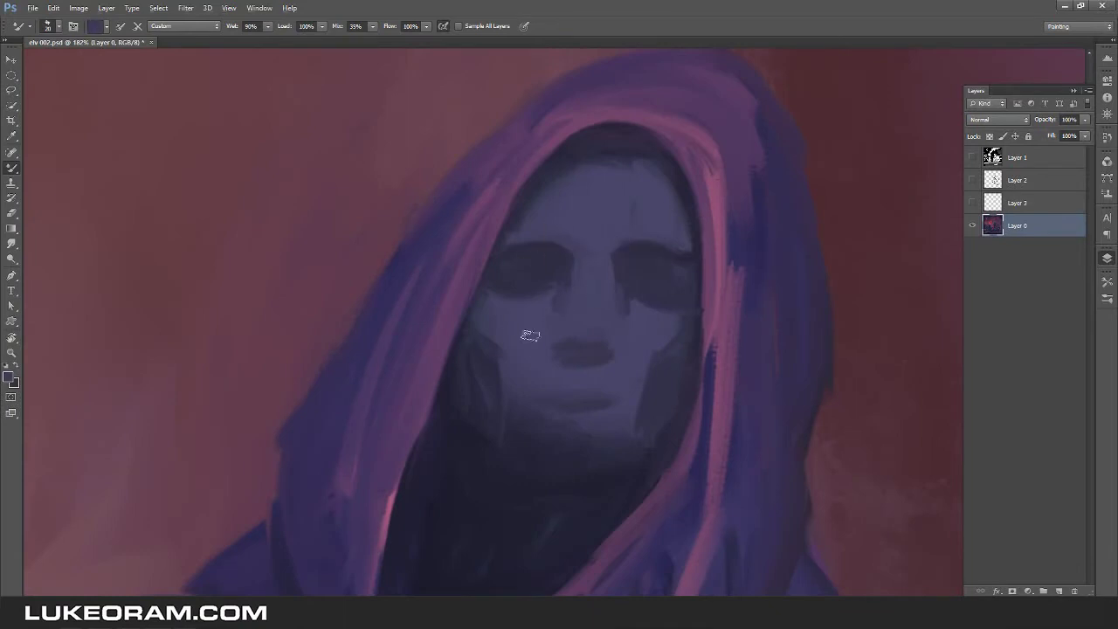
left_click(625, 295, "alt")
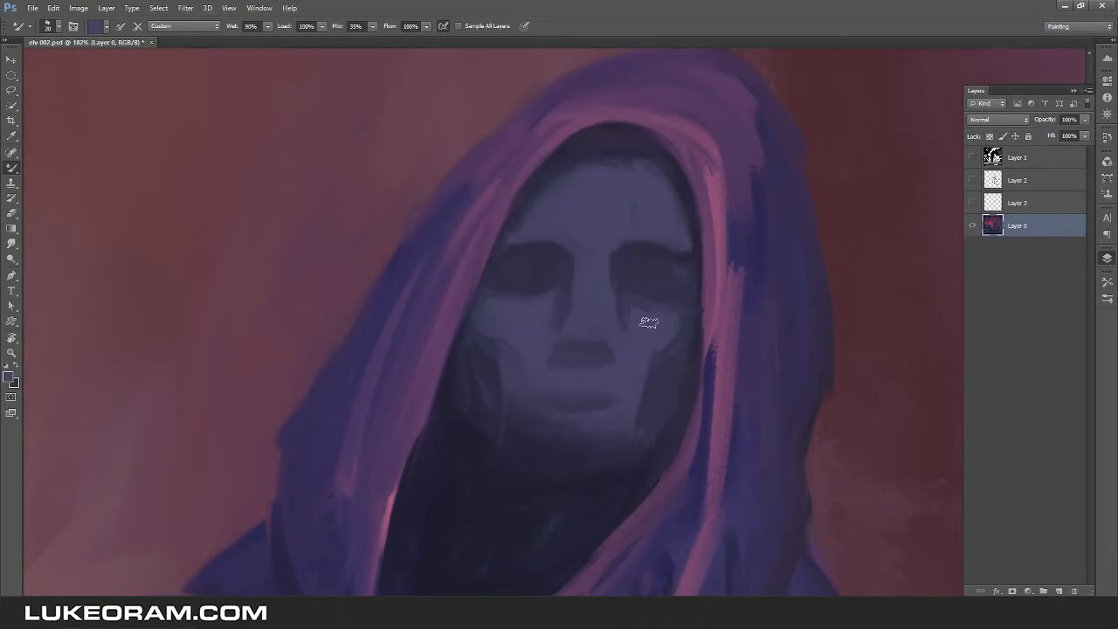
left_click(626, 317, "alt")
left_click(691, 258, "alt")
left_click_drag(533, 219, 599, 170)
Copy the lassoed face to a new layer, then enlarge it to about 123% width and 147% height and rotate it about -8.6°.
scroll(659, 314, "down", 5)
scroll(606, 265, "up", 4)
key("l")
mouse_move(470, 226)
left_mouse_down()
mouse_move(505, 299)
mouse_move(507, 262)
left_mouse_up()
key("ctrl+j")
key("ctrl+t")
mouse_move(512, 320)
left_mouse_down()
mouse_move(525, 337)
mouse_move(534, 288)
left_mouse_up()
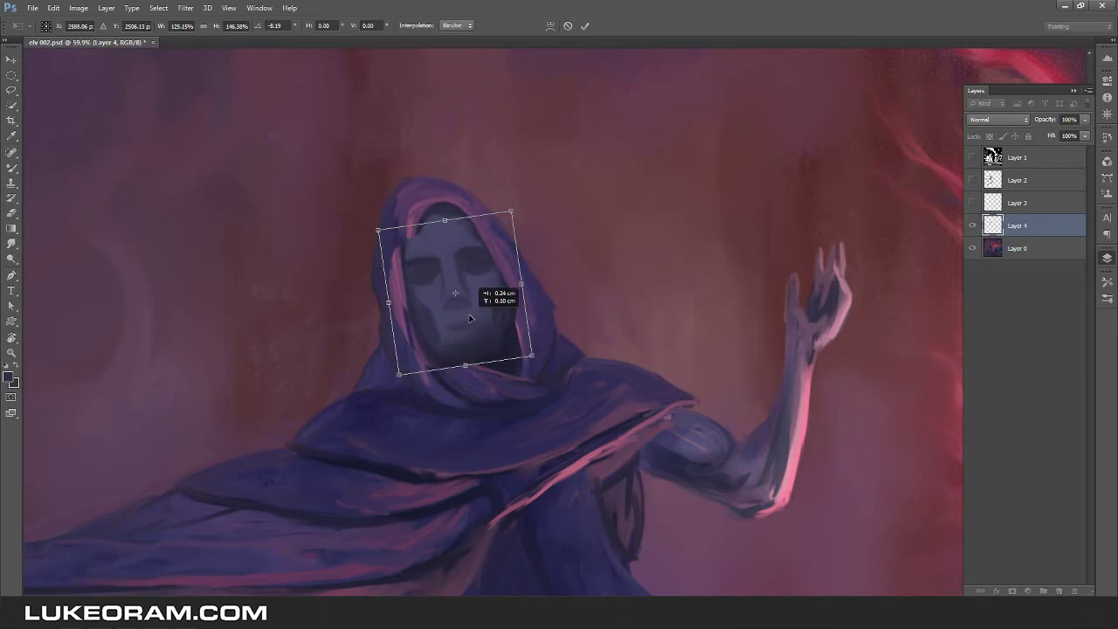
scroll(465, 321, "down", 5)
scroll(279, 184, "up", 4)
left_click_drag(511, 342, 509, 334)
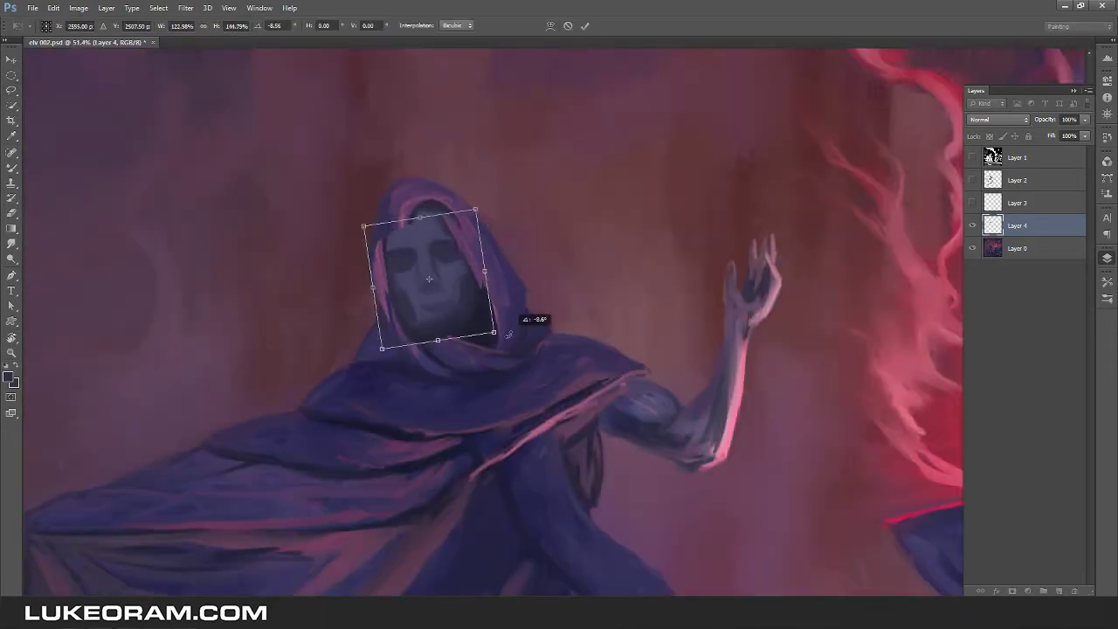
key("Return")
Erase the enlarged face's overlap on the hood, lower the layer's opacity to about half and merge it into the painting.
scroll(510, 334, "down", 5)
scroll(612, 253, "up", 5)
key("e")
left_click_drag(512, 124, 545, 370)
left_click_drag(1045, 118, 1007, 118)
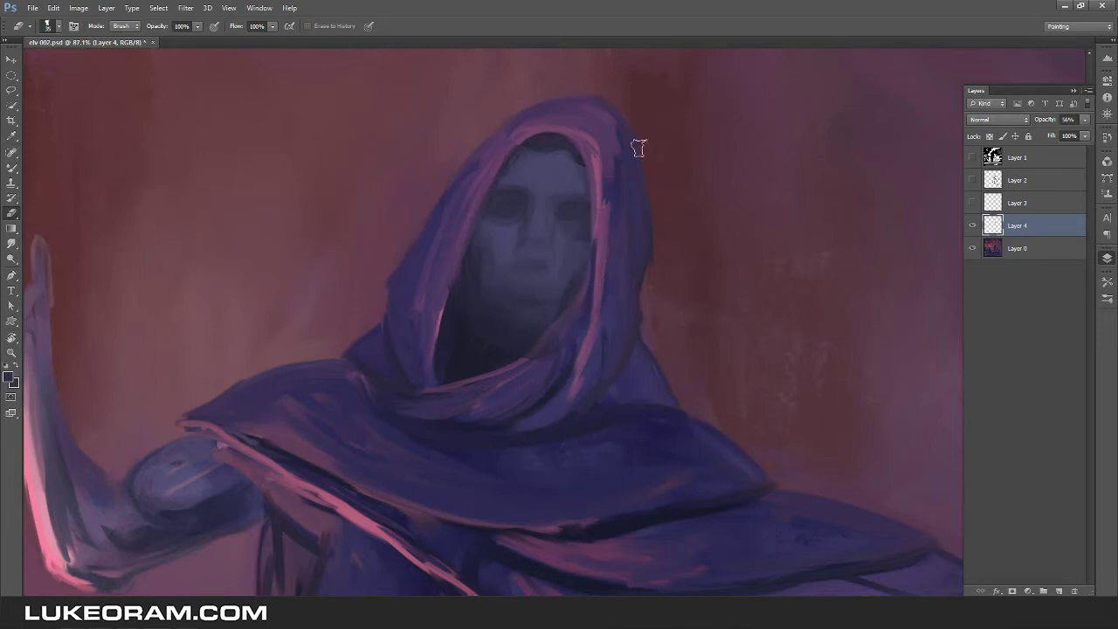
scroll(415, 139, "up", 1)
key("ctrl+e")
Paint over the facial features with plain blue-purple and blend the face shape with the Smudge tool.
key("b")
mouse_move(538, 198)
left_mouse_down()
mouse_move(519, 233)
mouse_move(589, 192)
mouse_move(572, 165)
left_mouse_up()
key("r")
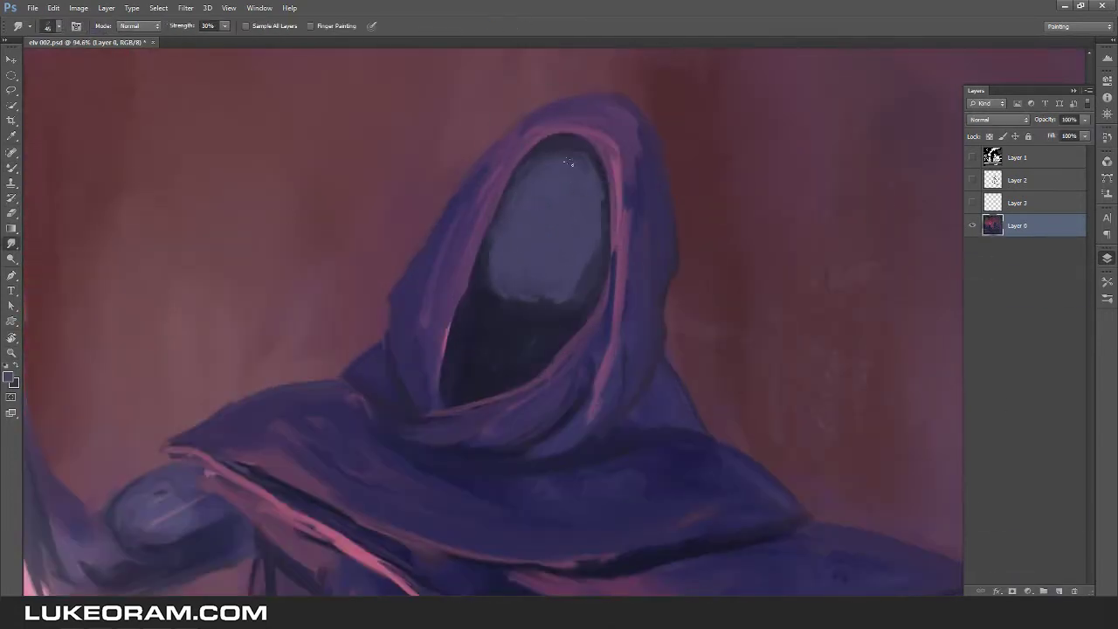
On a new layer, sketch dark construction lines for the head, neck and shoulders, with guidelines and facial features inside the hood.
key("ctrl+shift+n")
key("Return")
key("b")
mouse_move(507, 147)
left_mouse_down()
mouse_move(559, 103)
mouse_move(461, 297)
left_mouse_up()
left_click_drag(559, 100, 533, 325)
left_click_drag(442, 358, 246, 411)
left_click_drag(573, 330, 659, 424)
scroll(612, 349, "up", 1)
left_click_drag(616, 255, 579, 407)
left_click_drag(627, 328, 673, 332)
scroll(581, 376, "down", 1)
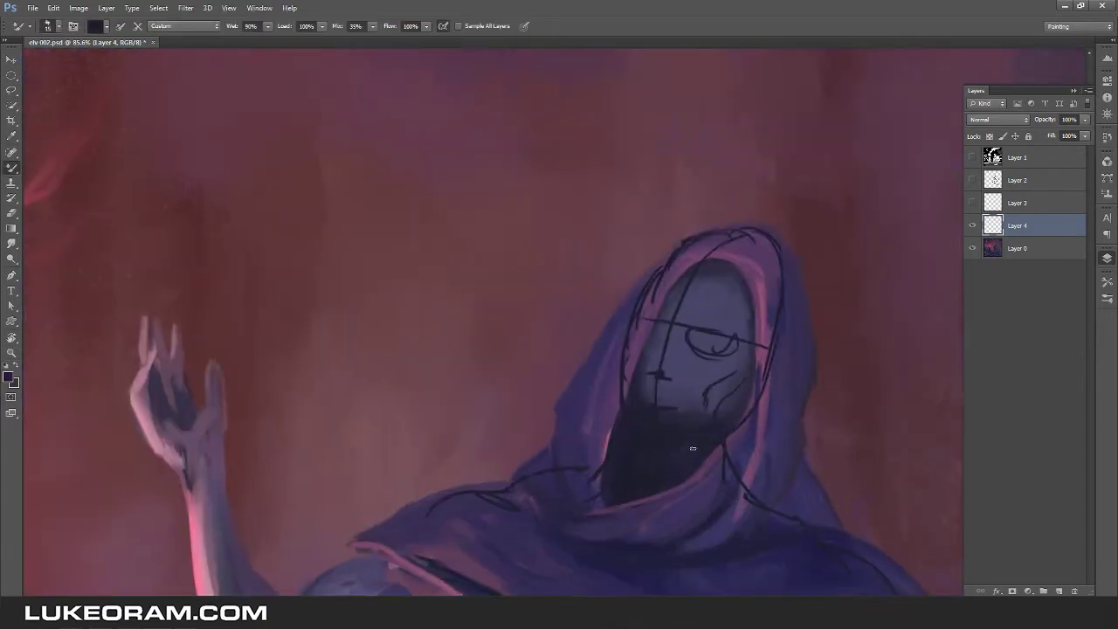
Paint dark shadows for the eye socket and nose on Layer 0, and hide the Layer 4 sketch.
key("alt+bracketleft")
scroll(738, 395, "up", 2)
left_click_drag(674, 322, 688, 313)
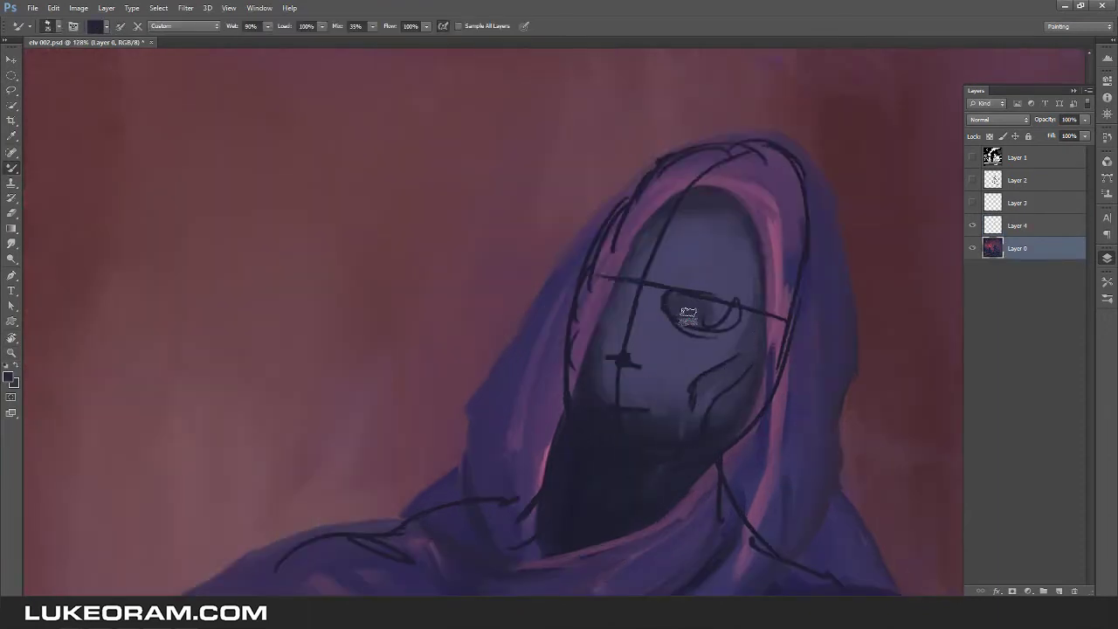
left_click(972, 227)
scroll(704, 444, "up", 1)
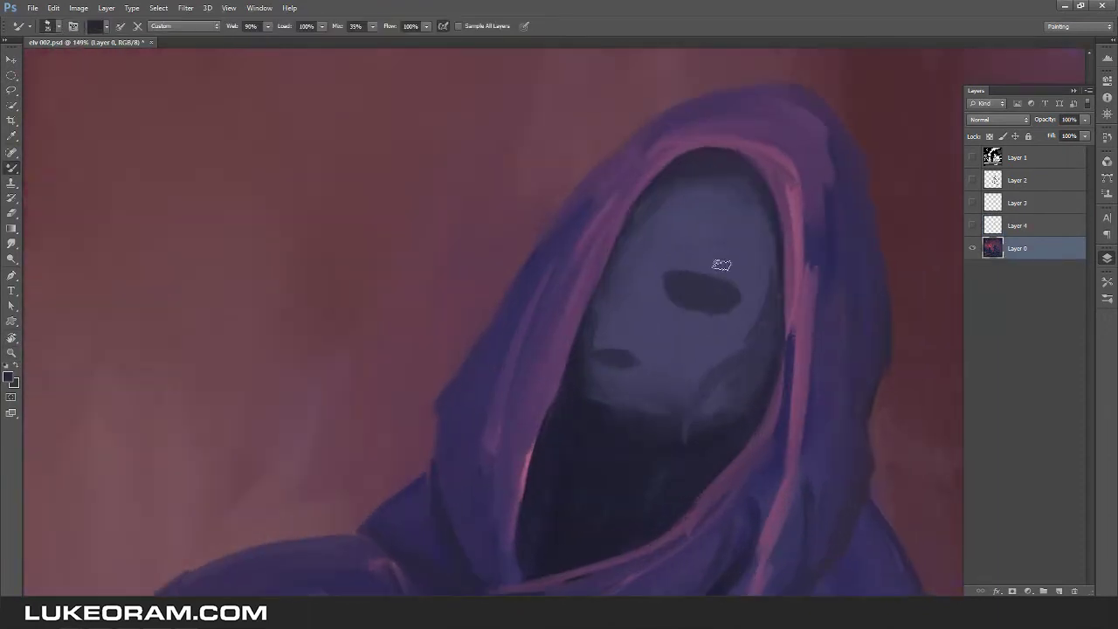
Reshape the hood's inner edge so it overlaps the side of the face, and save the painting.
mouse_move(666, 168)
left_mouse_down()
mouse_move(592, 230)
mouse_move(567, 393)
mouse_move(632, 232)
left_mouse_up()
left_click(525, 219, "alt")
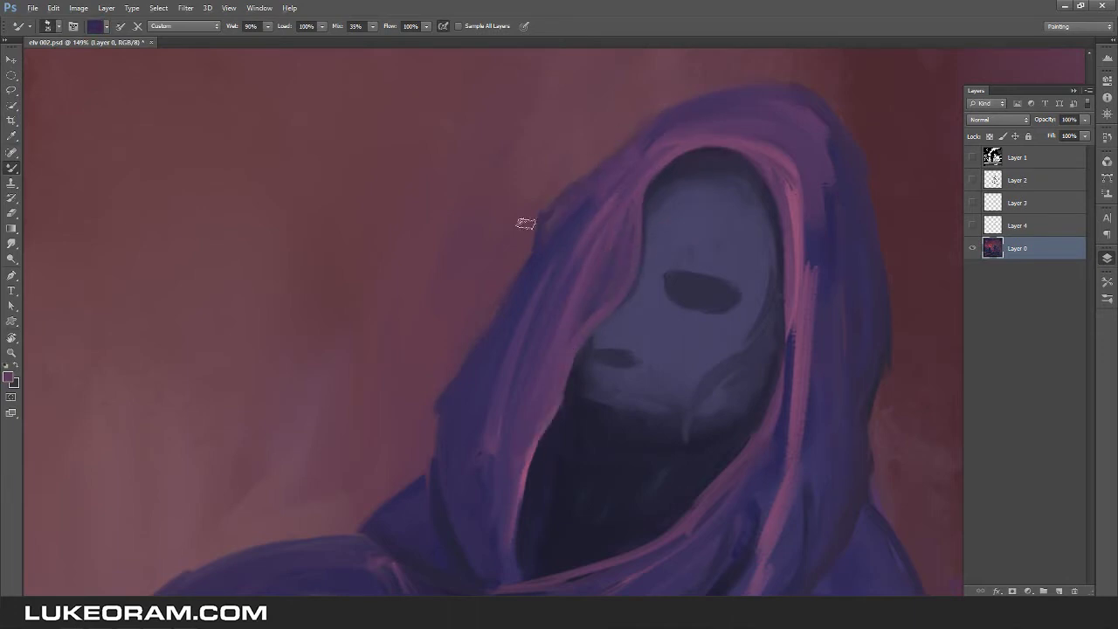
key("ctrl+s")
scroll(749, 371, "down", 10)
left_click_drag(696, 327, 637, 334)
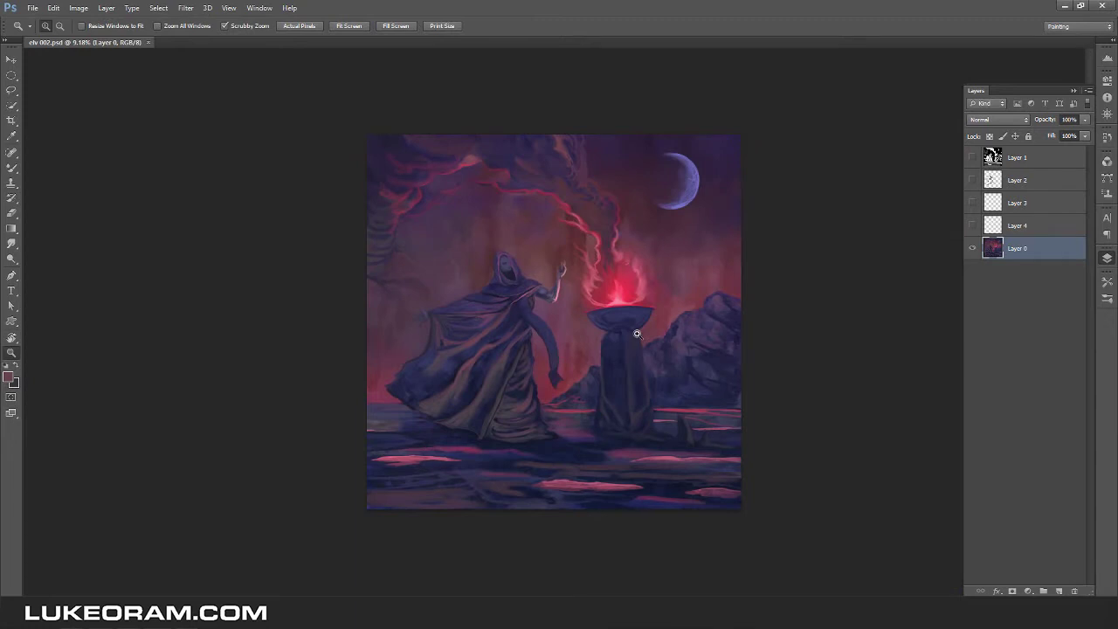
Soften the eye socket and shade the brow and nose of the hooded face with the Mixer Brush.
left_click_drag(513, 256, 629, 256)
key("b")
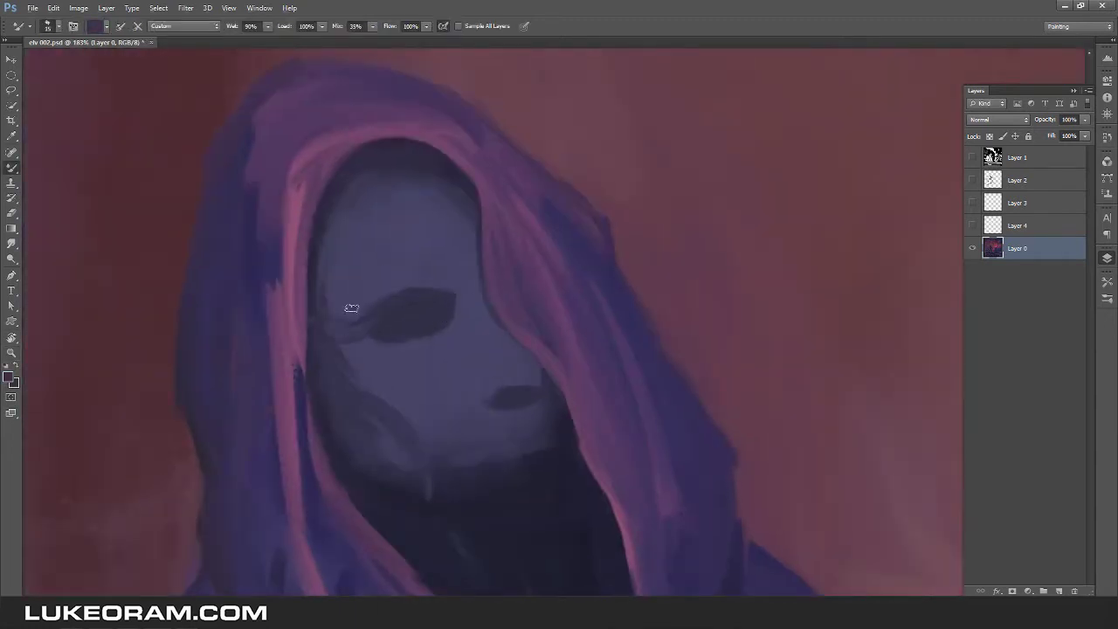
left_click_drag(439, 292, 355, 250)
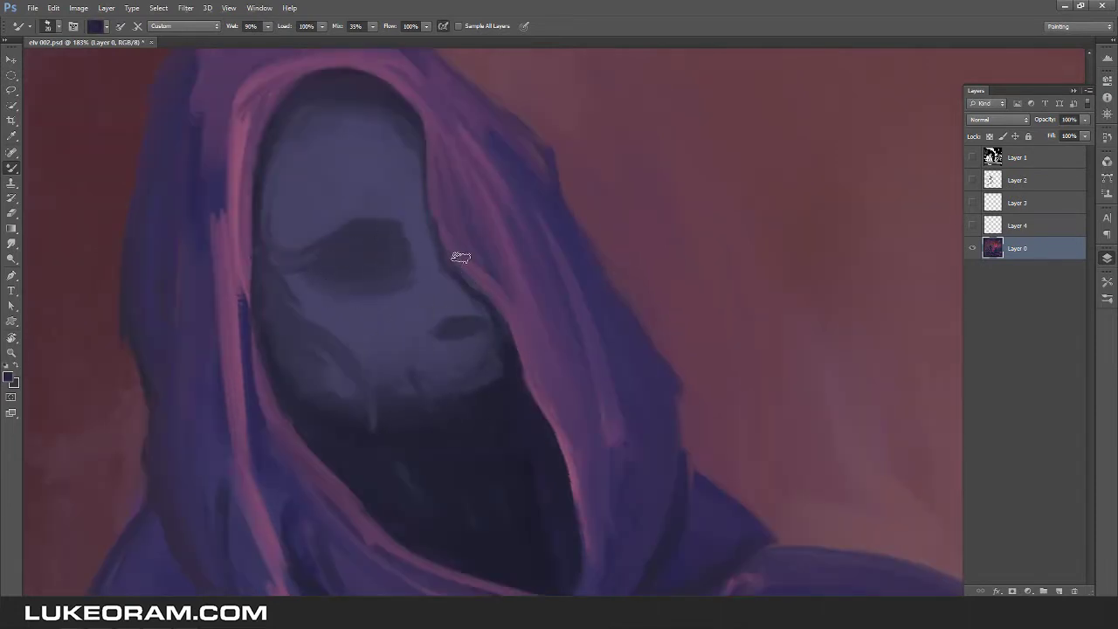
Darken the jaw and cheek, and paint beard-like texture and eyelid detail on the hooded face.
left_click_drag(361, 411, 370, 180)
key("r")
key("b")
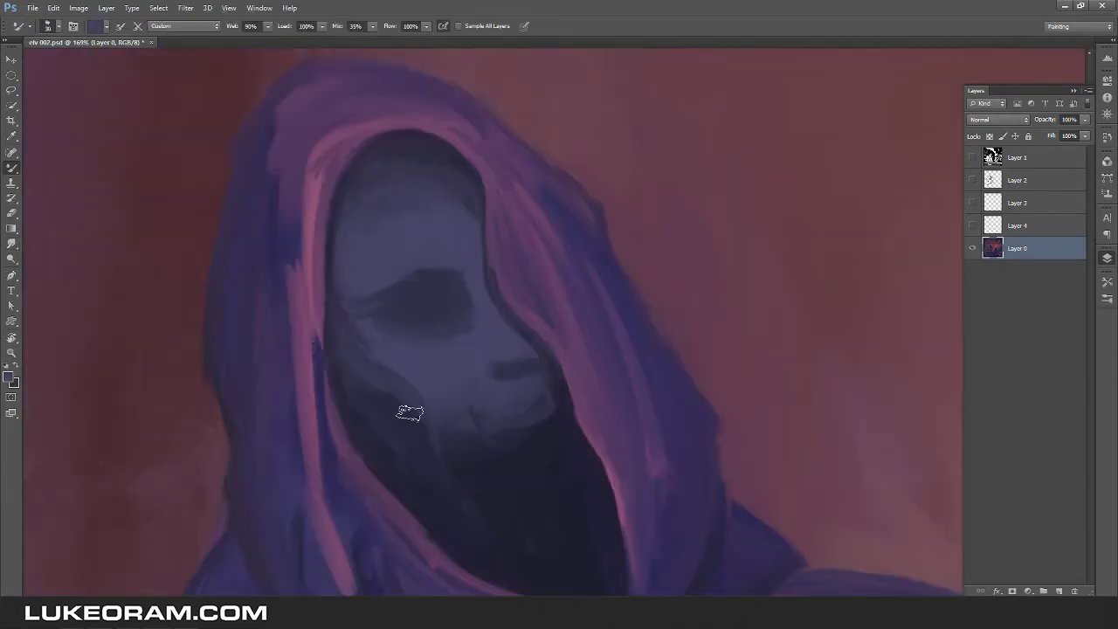
mouse_move(417, 303)
left_mouse_down()
mouse_move(425, 321)
mouse_move(379, 314)
left_mouse_up()
mouse_move(454, 370)
left_mouse_down()
mouse_move(535, 238)
mouse_move(635, 413)
left_mouse_up()
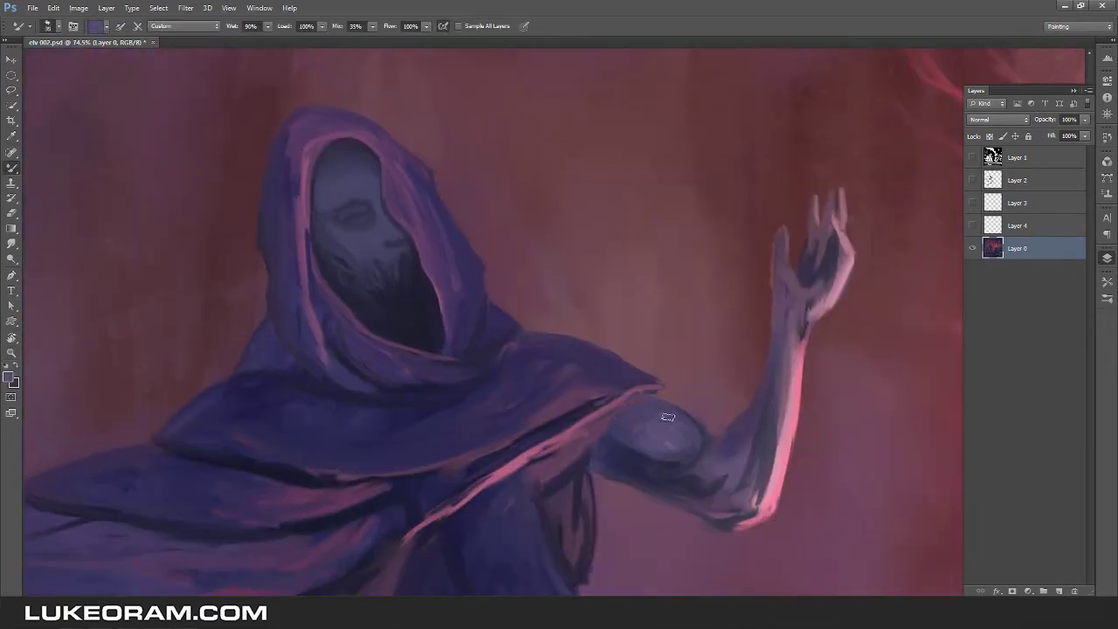
Retouch the raised hand and arm with sampled background and pink tones, and save the painting.
left_click(765, 303, "alt")
key("ctrl+space")
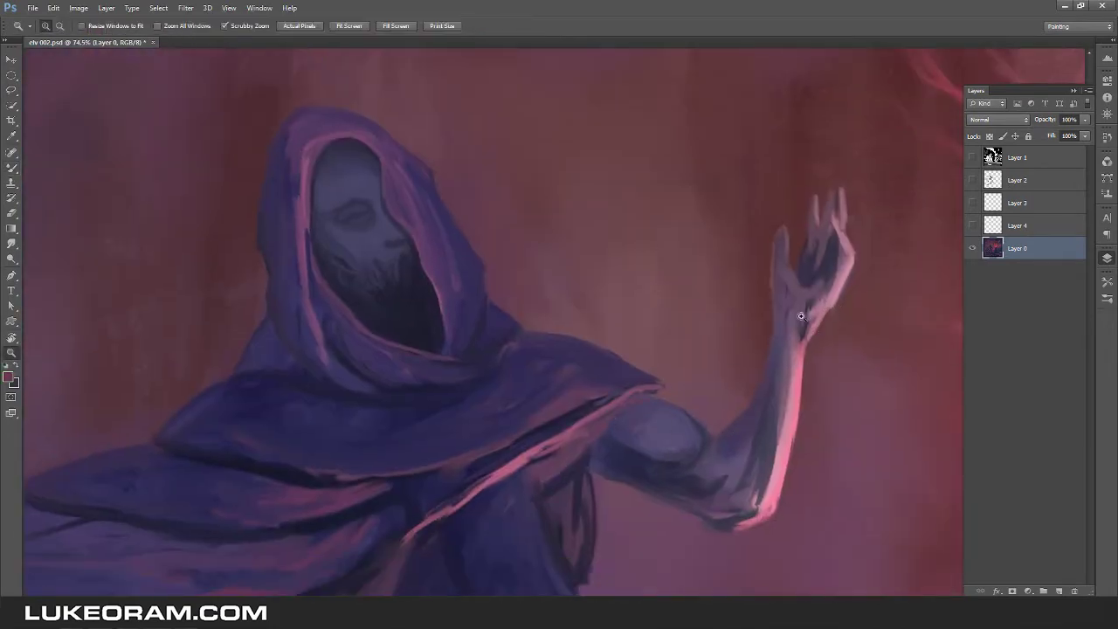
left_click_drag(801, 316, 576, 257)
left_click(534, 290)
scroll(690, 402, "down", 5)
key("ctrl+s")
mouse_move(690, 402)
left_mouse_down()
mouse_move(741, 282)
mouse_move(466, 394)
mouse_move(457, 334)
left_mouse_up()
key("b")
mouse_move(253, 408)
left_mouse_down()
mouse_move(375, 387)
mouse_move(665, 410)
mouse_move(622, 404)
mouse_move(760, 441)
left_mouse_up()
scroll(712, 367, "down", 5)
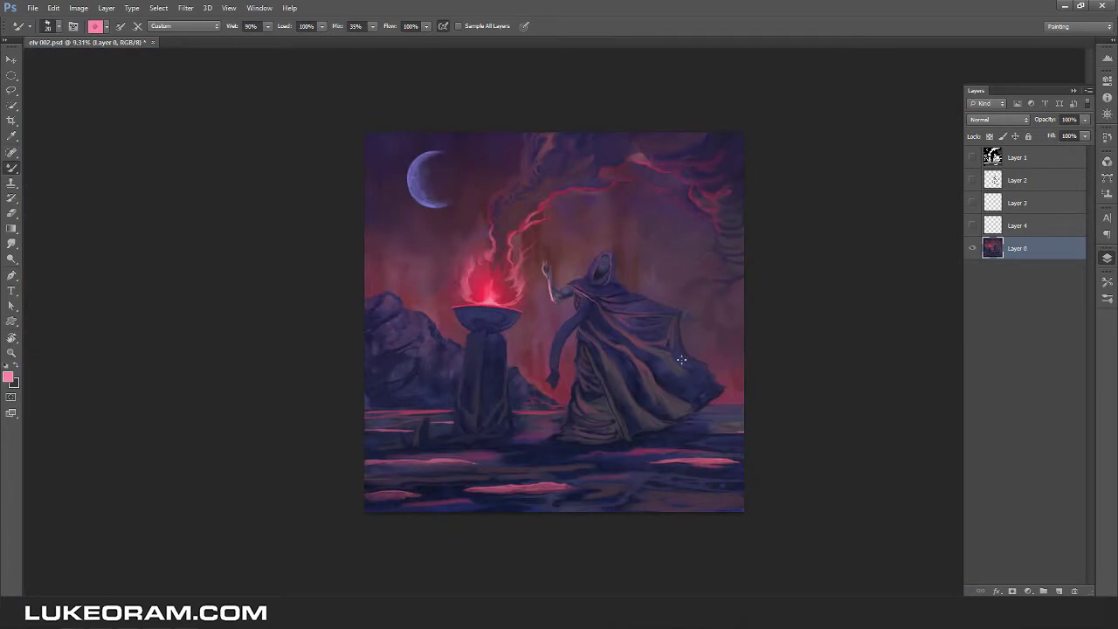
Blend the red-rimmed storm clouds above the figure using a sampled dark red-purple.
scroll(719, 197, "up", 5)
left_click(386, 169, "alt")
left_click(483, 324)
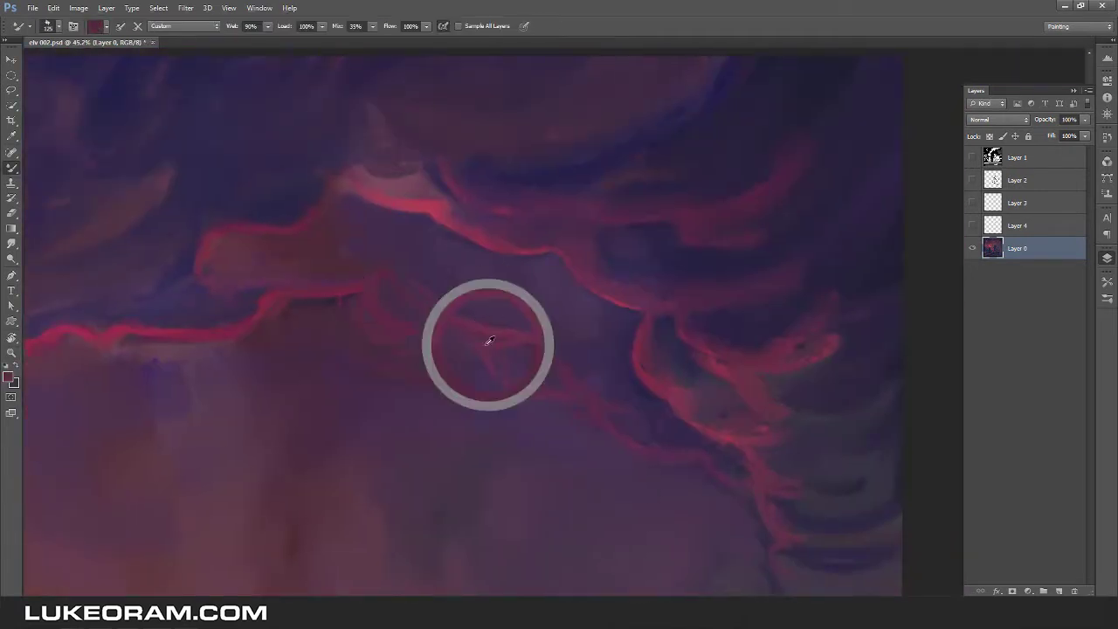
scroll(314, 265, "up", 5)
scroll(363, 378, "down", 1)
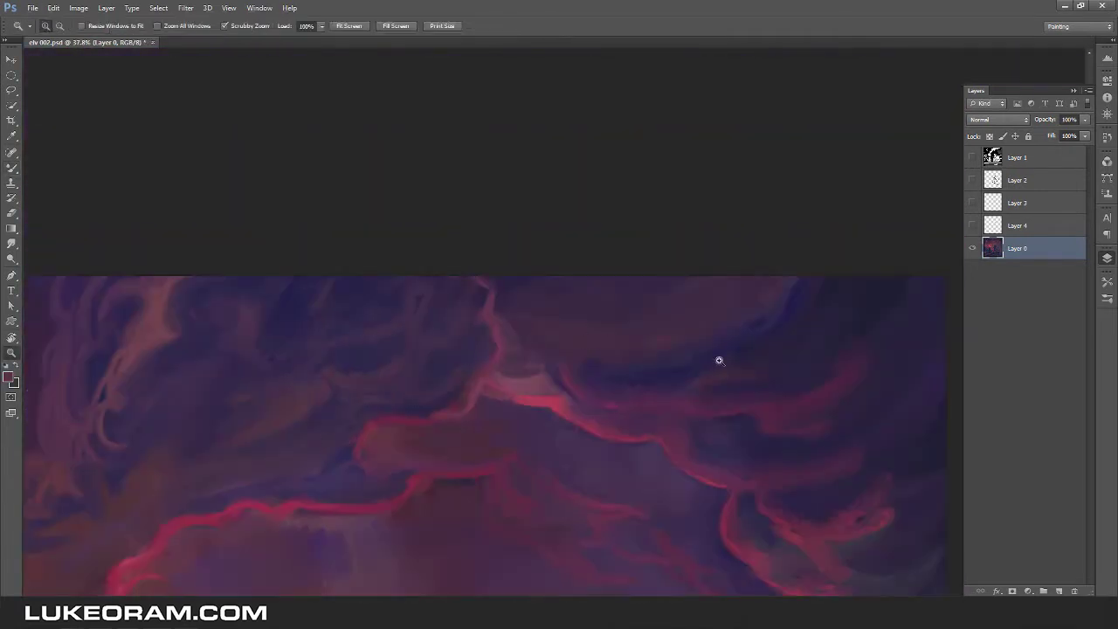
scroll(752, 186, "down", 5)
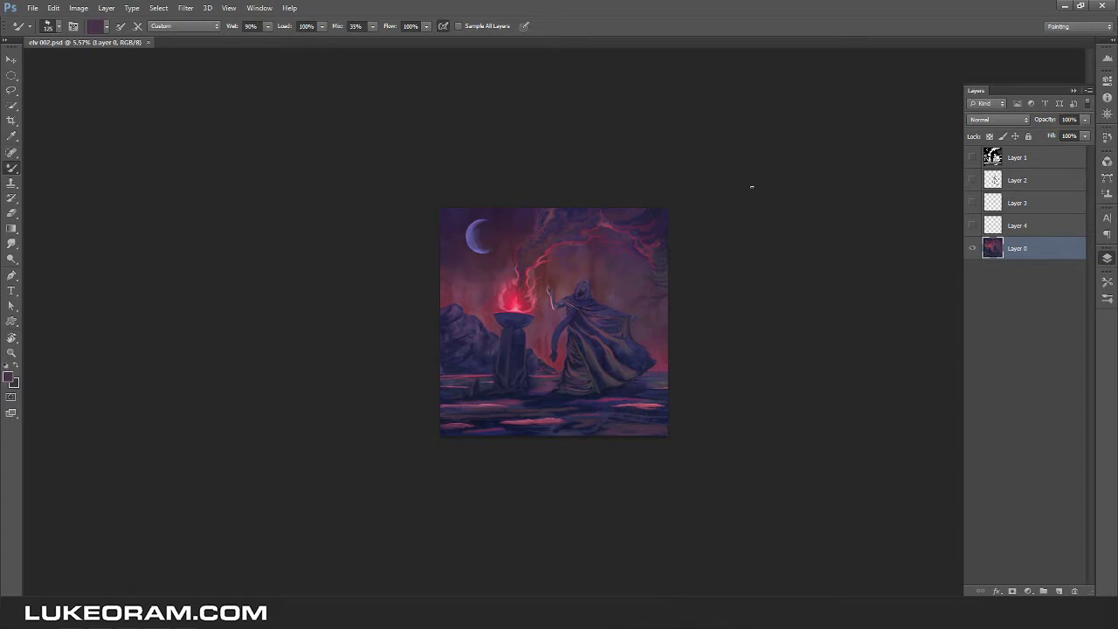
Paint a thin pink rim light along the cloak's shoulder edge and shade the folds beneath it with sampled colours.
scroll(580, 283, "up", 10)
mouse_move(535, 192)
left_mouse_down()
mouse_move(562, 174)
mouse_move(551, 201)
left_mouse_up()
left_click(498, 315, "alt")
mouse_move(523, 386)
left_mouse_down()
mouse_move(773, 287)
mouse_move(894, 204)
left_mouse_up()
left_click(479, 331, "alt")
left_click_drag(563, 268, 498, 312)
left_click(494, 339, "alt")
left_click_drag(533, 351, 612, 393)
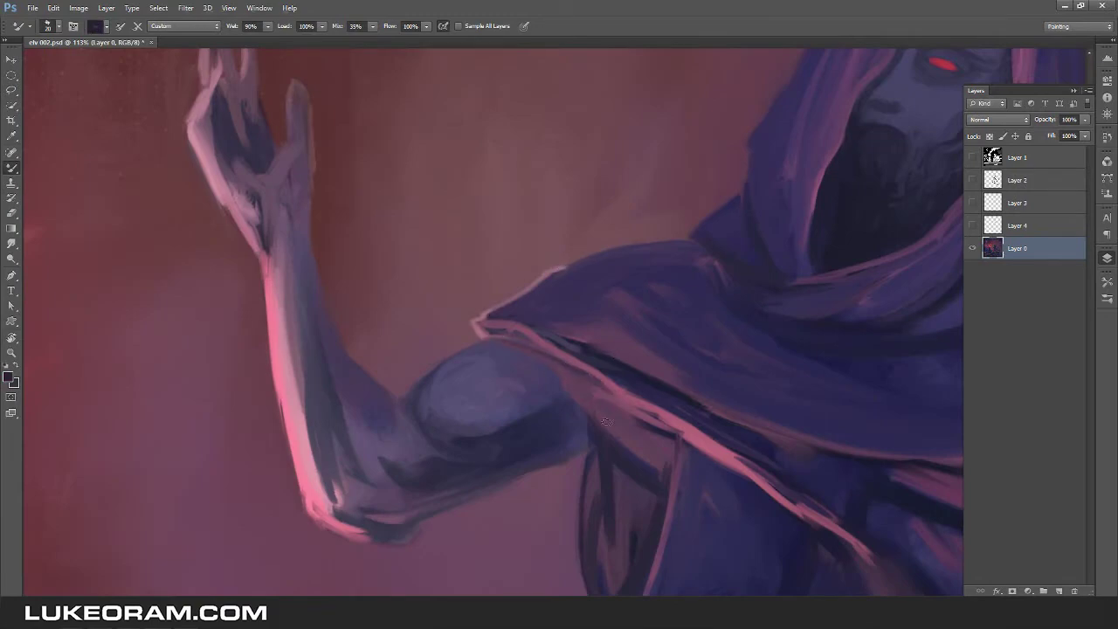
Save the painting and delete the hidden Layer 4 and Layer 3.
key("ctrl+0")
key("ctrl+s")
left_click_drag(1018, 225, 1075, 592)
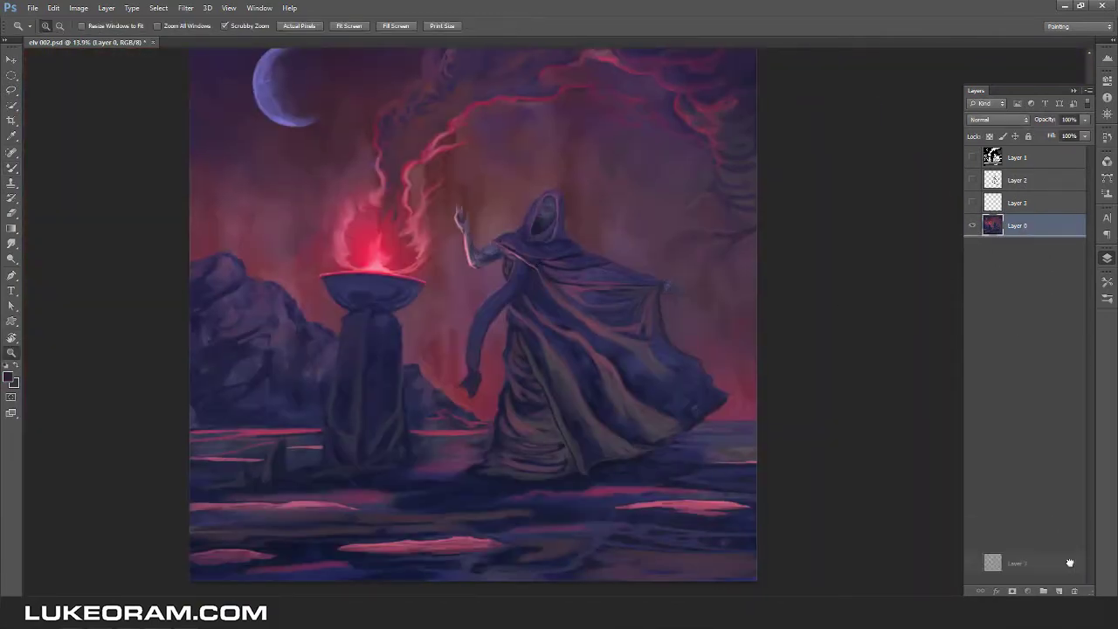
left_click_drag(1018, 202, 1075, 591)
Dodge the midtones of the cloaked figure at 20% exposure, and burn midtones around the brazier at 100% exposure.
key("z")
mouse_move(486, 265)
left_mouse_down()
mouse_move(629, 164)
mouse_move(690, 161)
left_mouse_up()
key("o")
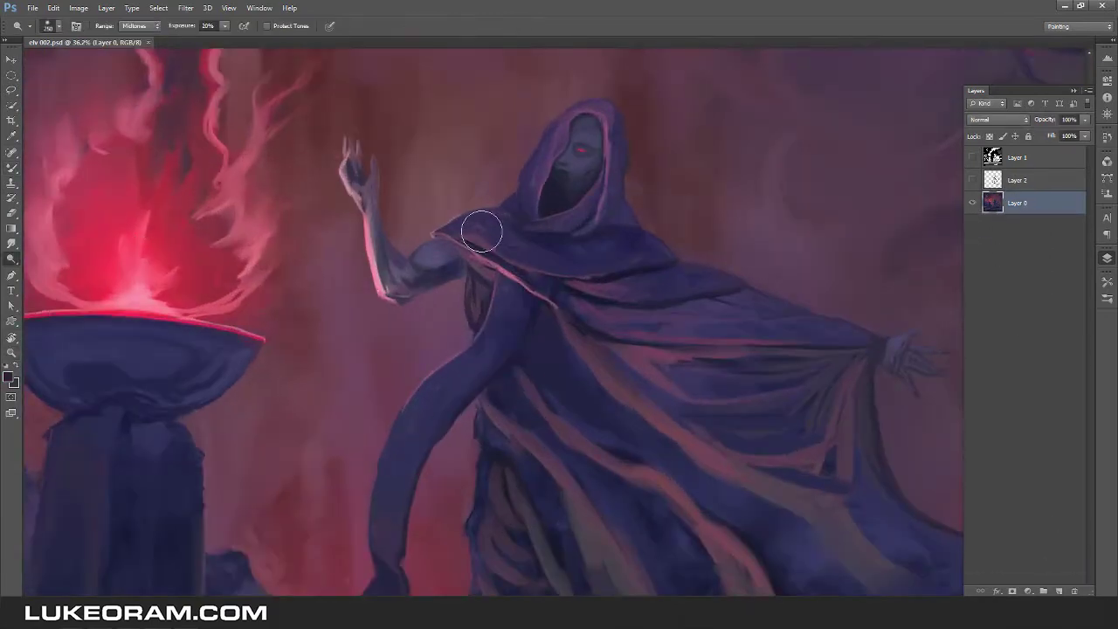
scroll(374, 205, "down", 3)
key("shift+o")
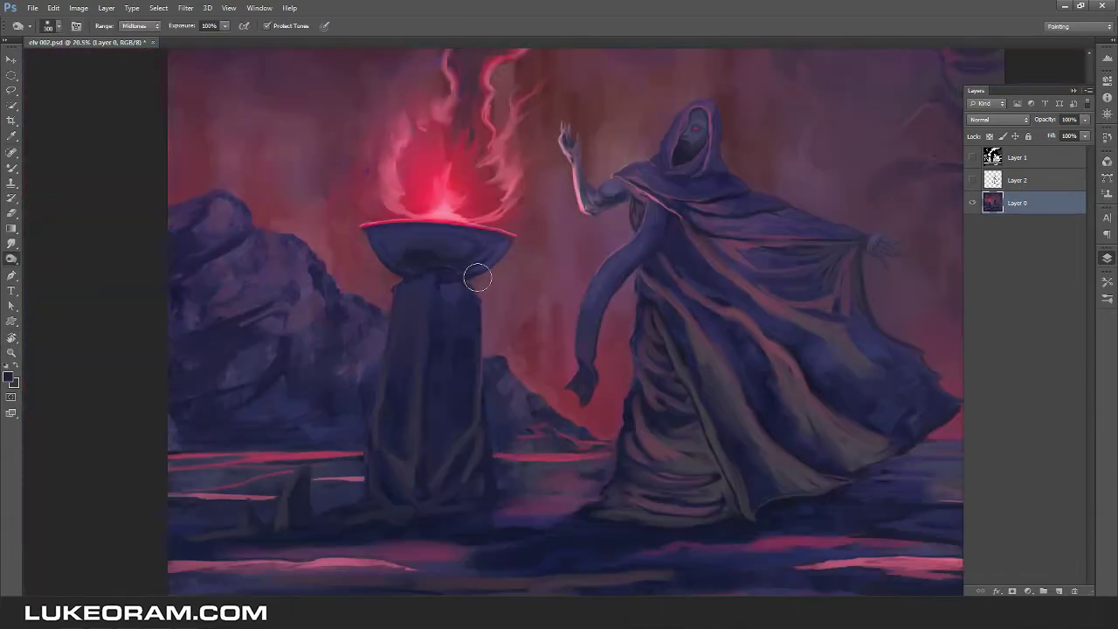
scroll(521, 542, "down", 3)
key("b")
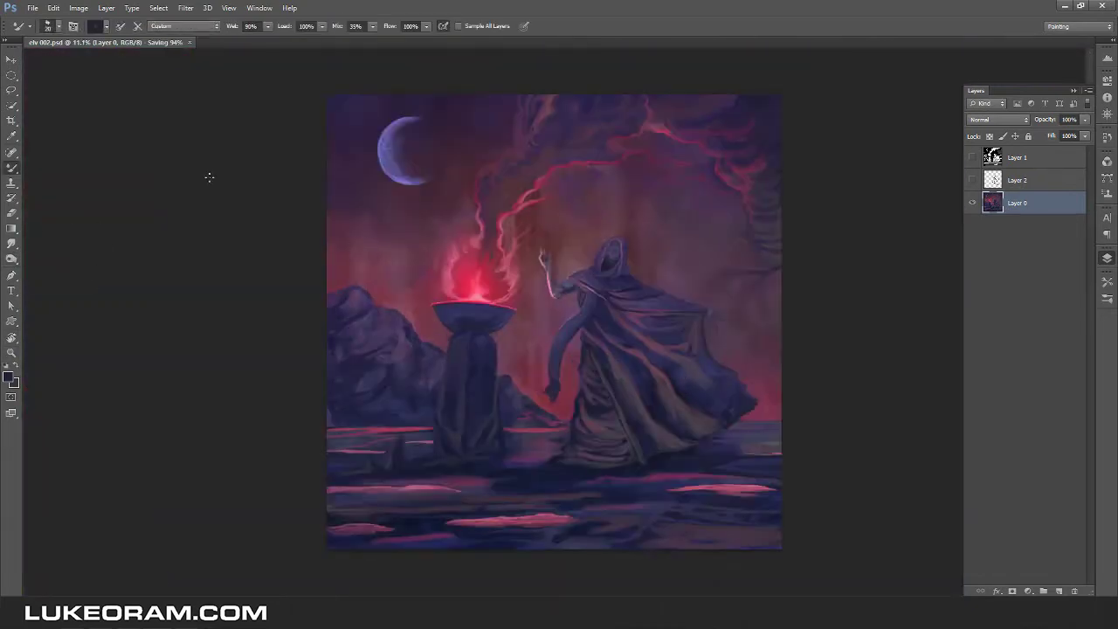
Add a Brightness/Contrast adjustment layer above Layer 0 that intensifies the whole painting.
left_click(1028, 592)
left_click(1031, 375)
left_click(1068, 107)
key("F7")
key("z")
scroll(929, 219, "down", 3)
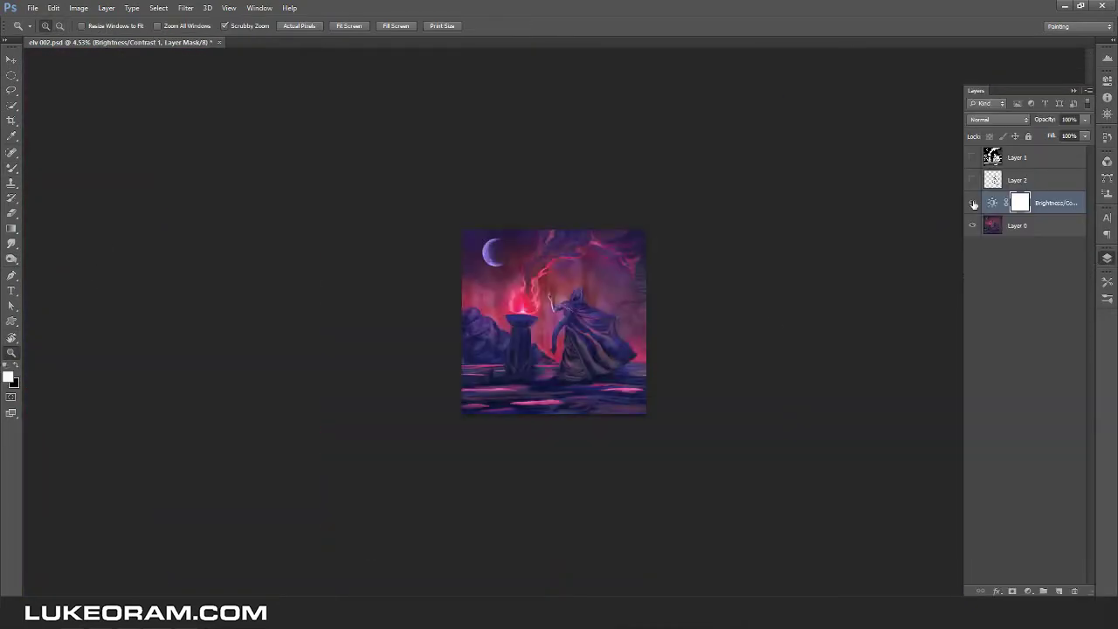
Set up a radial white-to-black gradient and add a vertical and a horizontal guide through the canvas centre.
scroll(634, 271, "up", 3)
key("g")
left_click(83, 25)
double_click(19, 41)
left_click(229, 8)
left_click(255, 239)
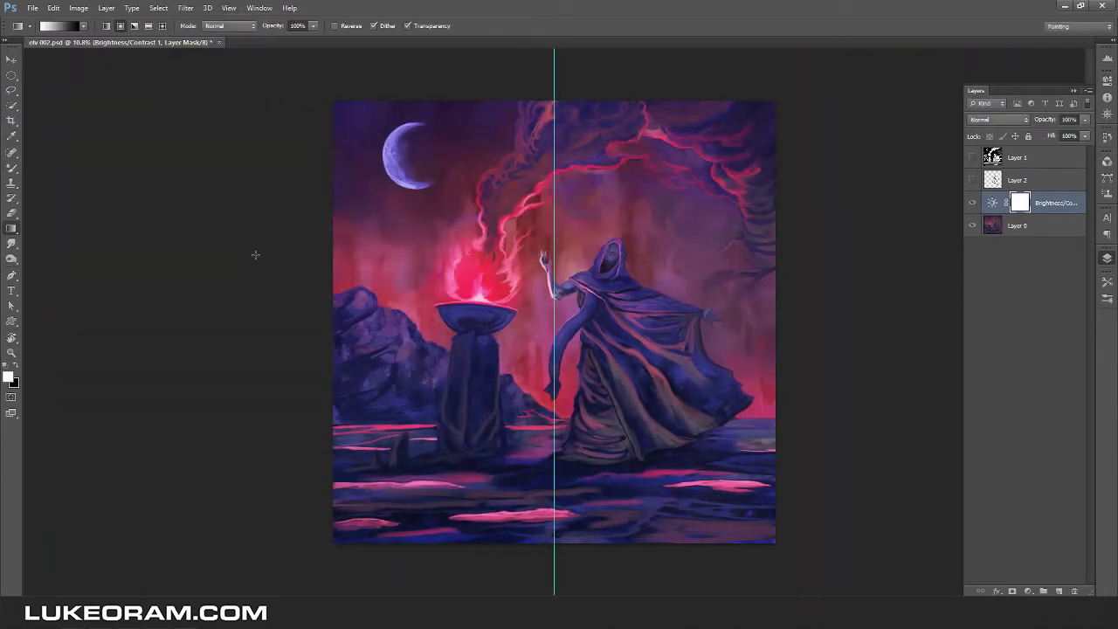
key("Return")
Fill the Brightness/Contrast mask with a radial gradient from the canvas centre outward, and hide the guides.
left_click_drag(554, 322, 687, 283)
key("ctrl+minus")
key("ctrl+semicolon")
left_click(972, 202)
key("ctrl+plus")
key("ctrl+plus")
key("ctrl+plus")
key("ctrl+plus")
key("ctrl+plus")
left_click(973, 203)
key("ctrl+semicolon")
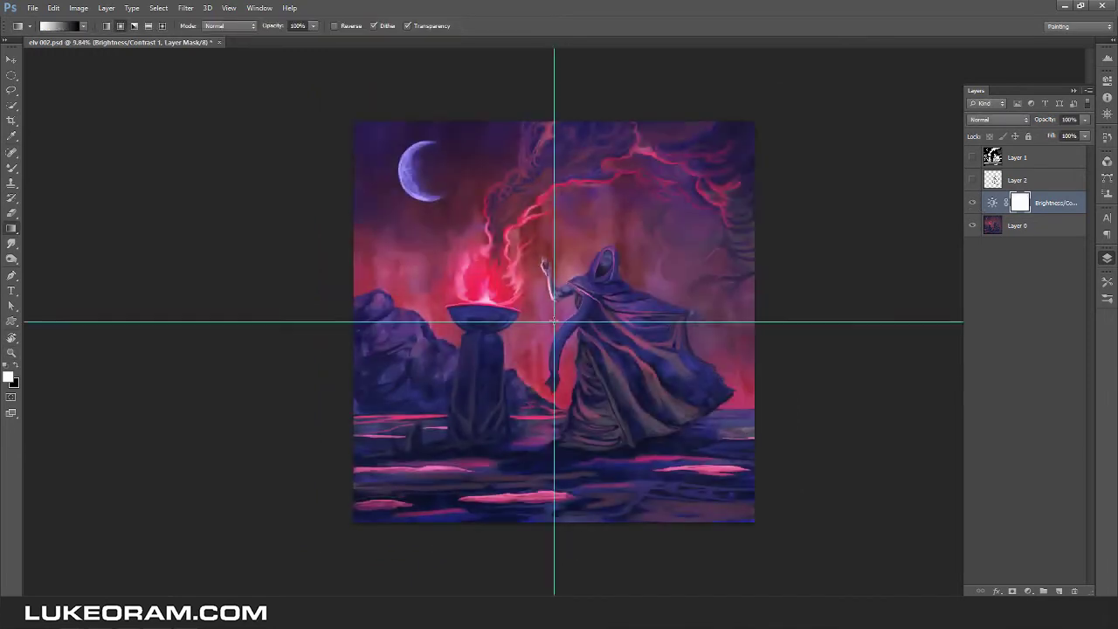
key("ctrl+semicolon")
Examine the painting at several magnifications and compare it with the Brightness/Contrast adjustment switched off.
key("z")
key("ctrl+minus")
key("ctrl+minus")
key("ctrl+plus")
key("ctrl+minus")
key("ctrl+plus")
key("ctrl+plus")
left_click(973, 203)
Select the sky area between the smoke trail and the hooded figure on Layer 0 with Quick Selection.
left_click(1018, 226)
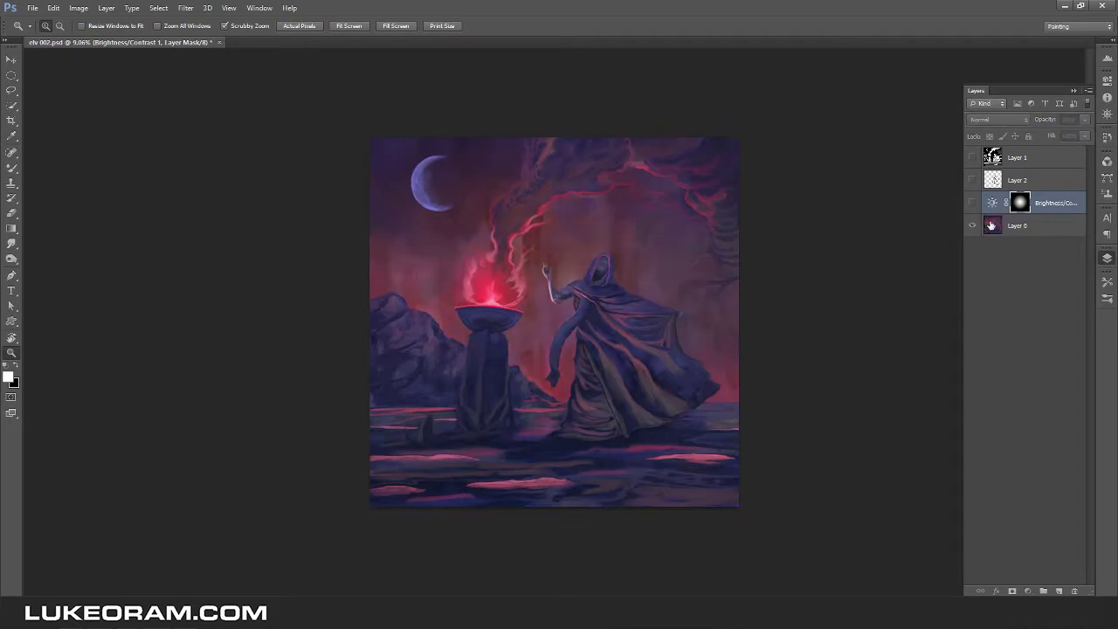
left_click_drag(651, 280, 699, 279)
key("w")
key("bracketleft")
key("bracketleft")
mouse_move(421, 277)
left_mouse_down()
mouse_move(525, 105)
mouse_move(516, 209)
mouse_move(411, 262)
mouse_move(389, 238)
mouse_move(600, 300)
mouse_move(725, 314)
mouse_move(494, 218)
left_mouse_up()
scroll(370, 250, "up", 3)
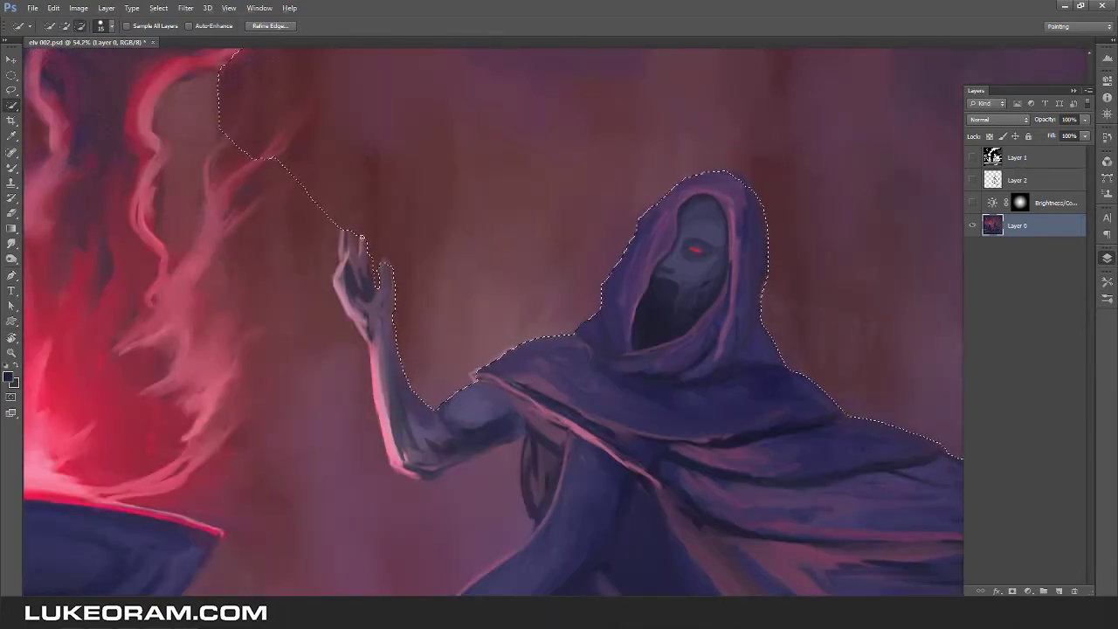
Show the Brightness/Contrast layer, erase its mask inside the sky selection at 30% opacity, and deselect.
key("ctrl+0")
left_click(971, 204)
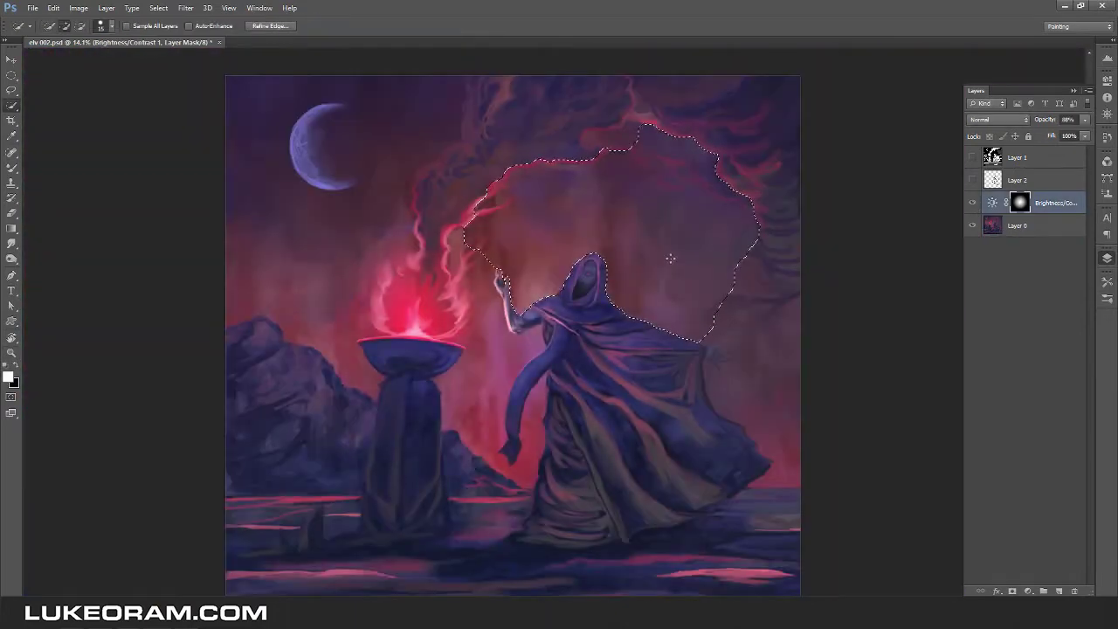
scroll(669, 252, "up", 2)
left_click(967, 206)
key("b")
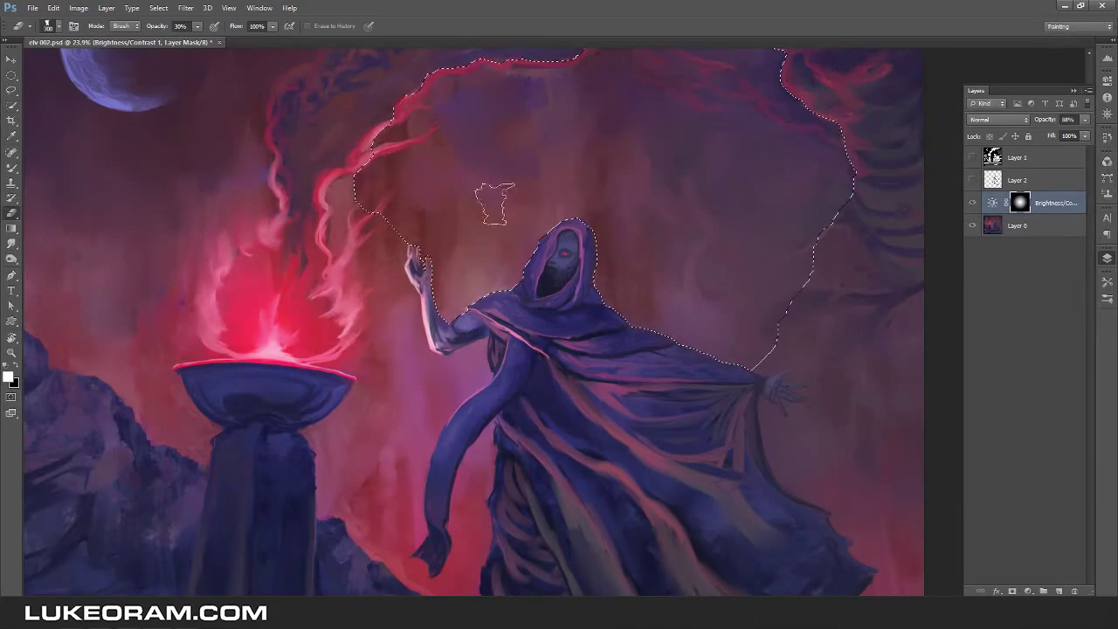
scroll(500, 243, "down", 3)
key("ctrl+d")
Erase the adjustment mask between the brazier and the figure at 60% opacity, and smudge its edges at 30% strength.
key("6")
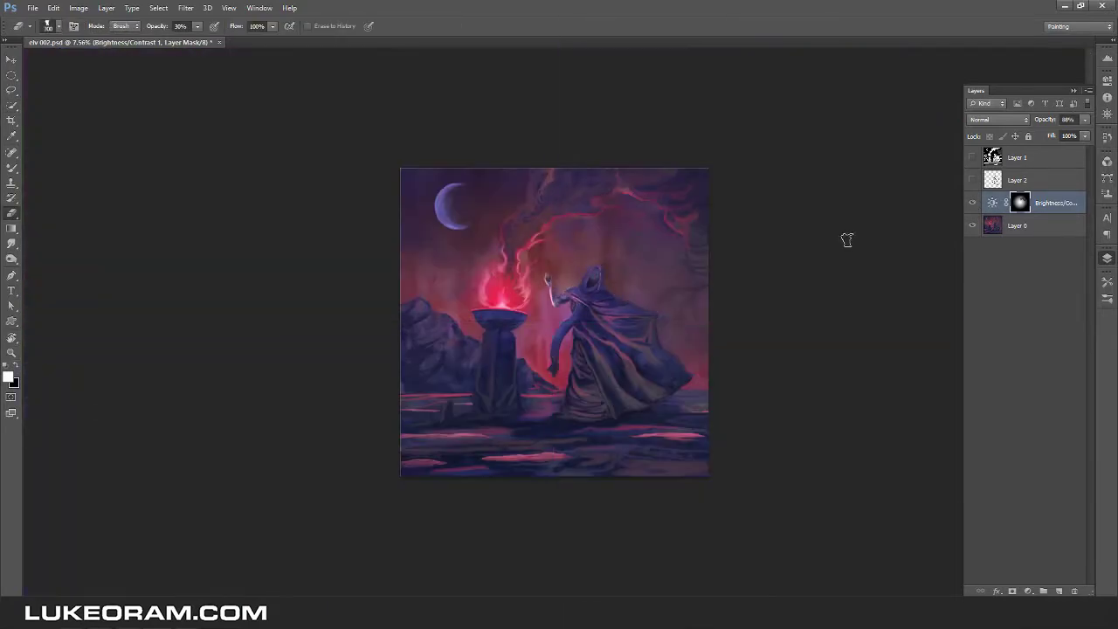
scroll(449, 350, "up", 5)
mouse_move(357, 319)
left_mouse_down()
mouse_move(493, 351)
mouse_move(506, 430)
mouse_move(442, 187)
left_mouse_up()
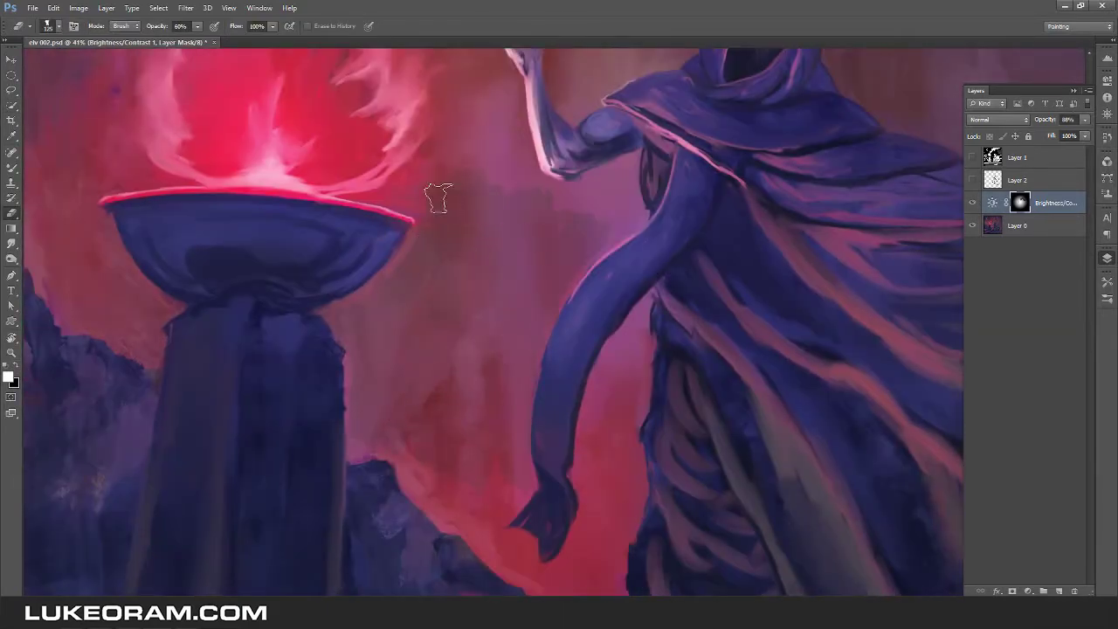
key("r")
scroll(447, 242, "up", 2)
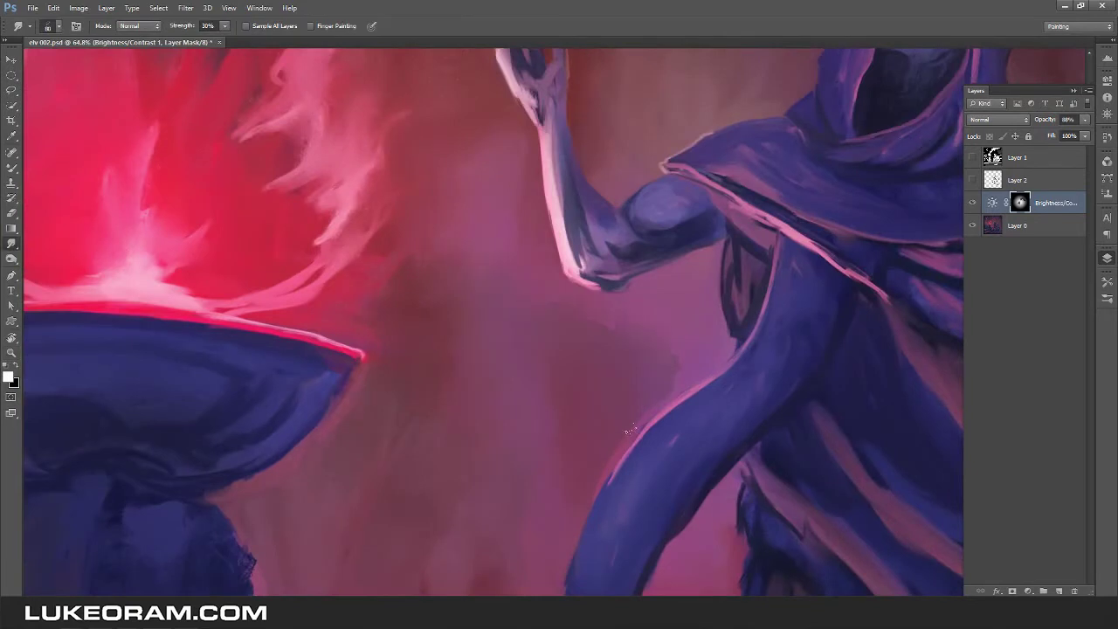
Set the Brightness/Contrast layer's opacity to 61%.
scroll(627, 430, "down", 3)
key("z")
scroll(796, 296, "down", 6)
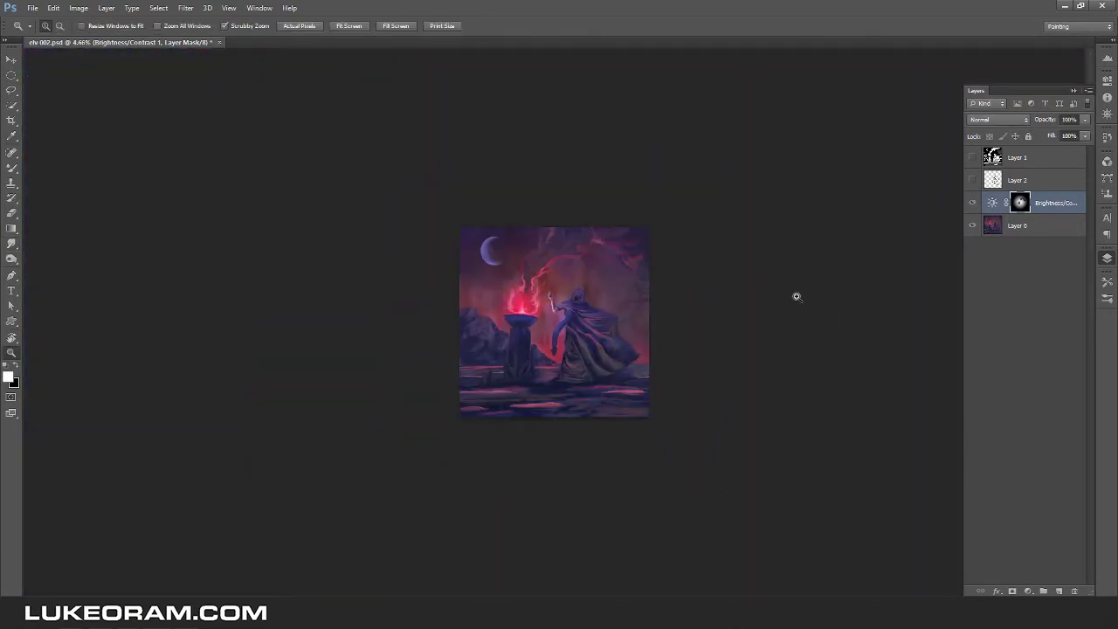
key("6")
key("1")
scroll(826, 250, "down", 3)
scroll(693, 303, "up", 4)
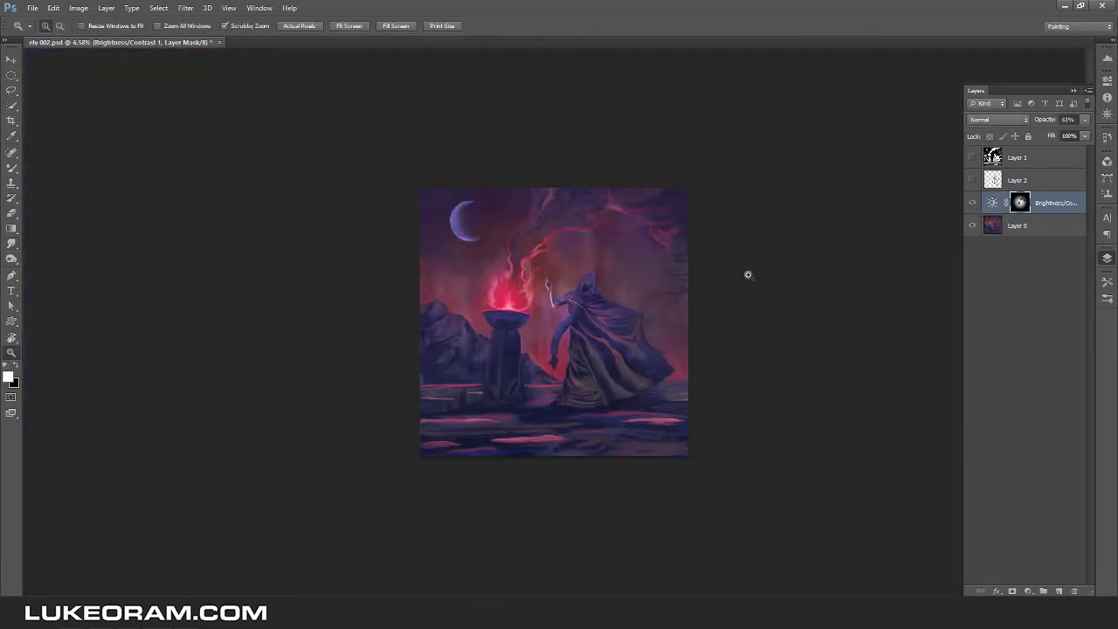
Erase parts of the adjustment mask around the hooded figure's head and cloak at 50% opacity.
scroll(696, 303, "up", 5)
key("b")
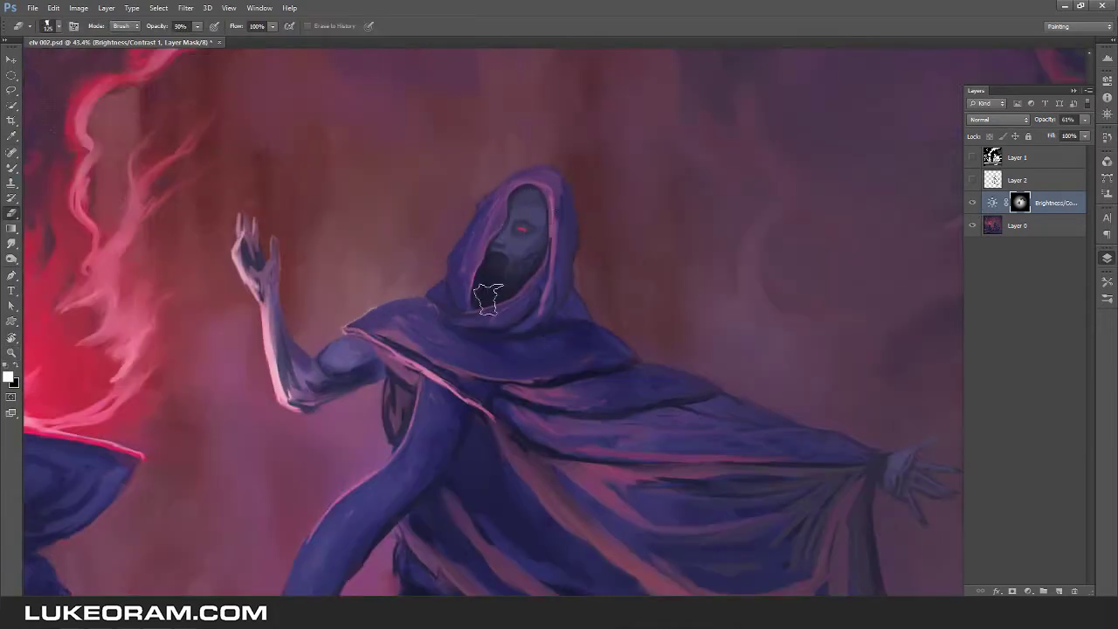
scroll(543, 208, "down", 3)
key("z")
scroll(542, 431, "down", 6)
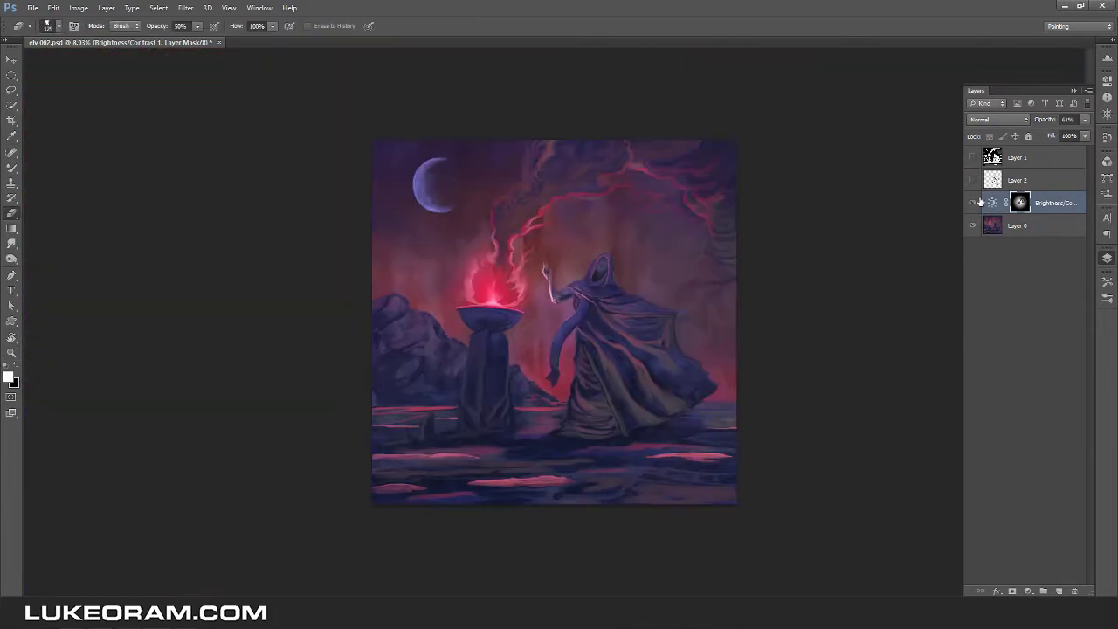
Remove the separate Brightness/Contrast adjustment layer from above Layer 0.
key("Delete")
key("Return")
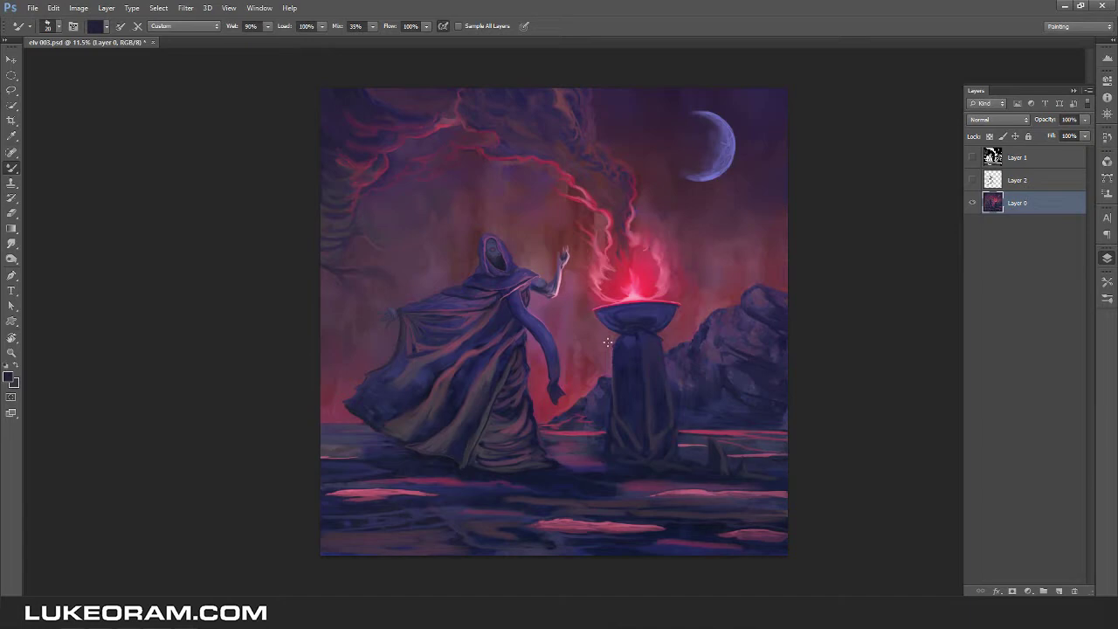
Refine the hooded figure's nose and upper lip with the Mixer Brush, using dark and blue-grey tones sampled from the face.
key("z")
left_click_drag(515, 258, 574, 306)
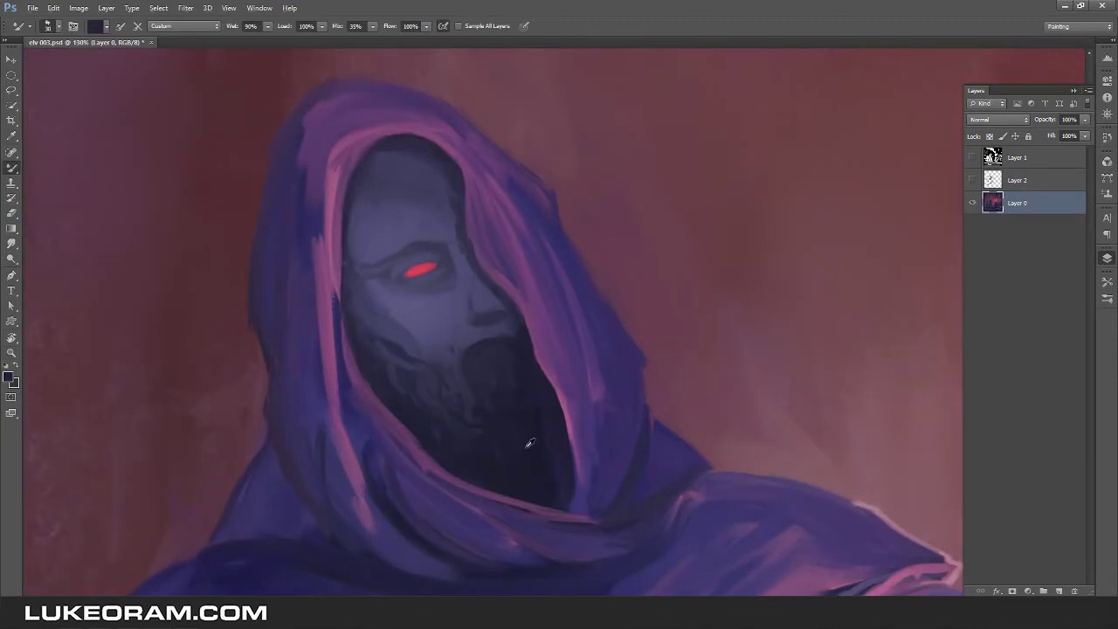
left_click_drag(489, 288, 485, 317)
left_click(467, 272, "alt")
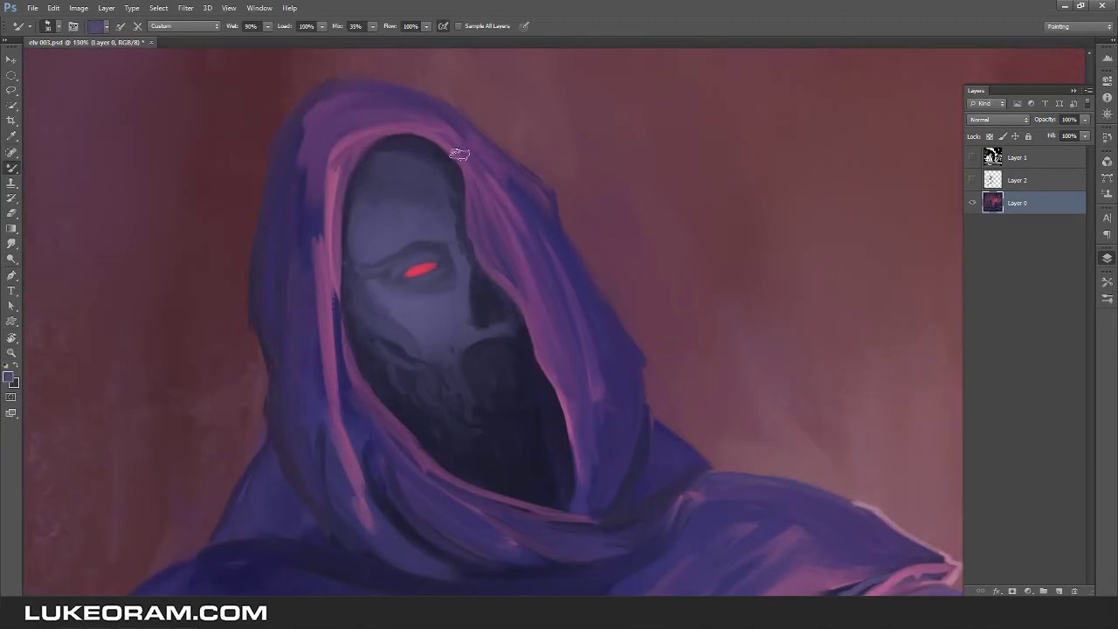
left_click_drag(479, 278, 486, 308)
scroll(530, 262, "up", 3)
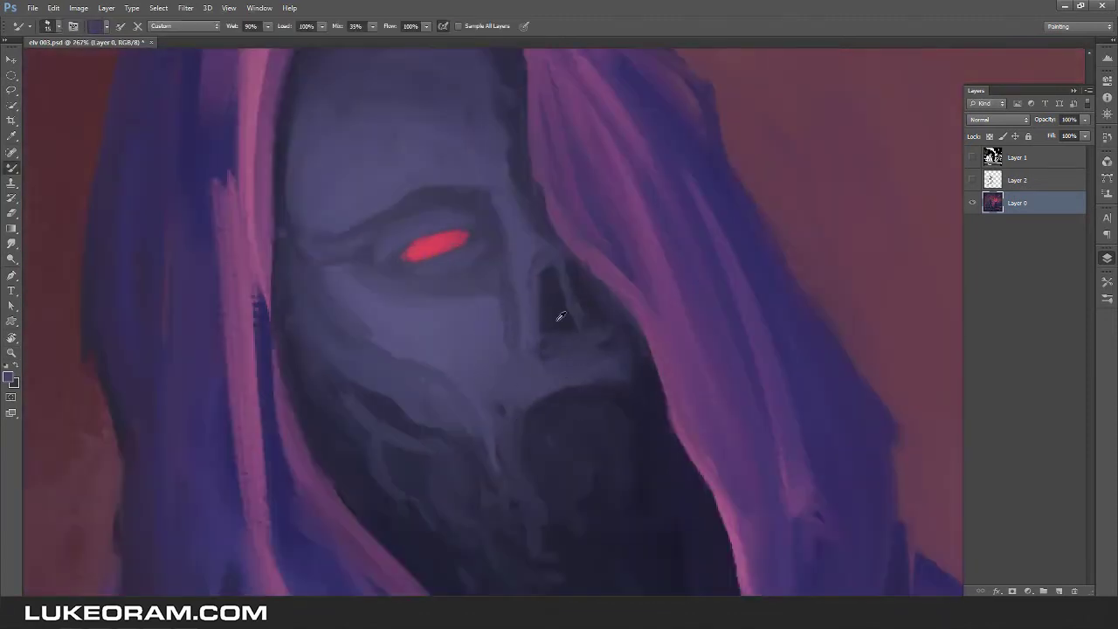
left_click(580, 363, "alt")
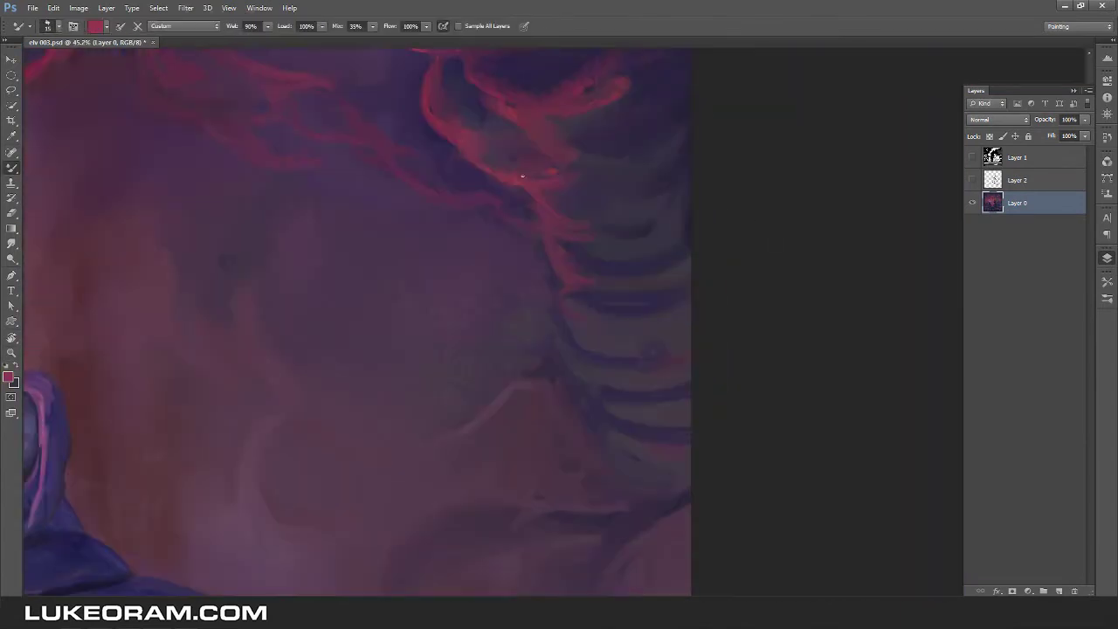
Paint red highlights along the storm cloud's lower edges and sample colours from the sky and brazier flames for touch-ups.
mouse_move(523, 176)
left_mouse_down()
mouse_move(545, 236)
mouse_move(553, 374)
left_mouse_up()
left_click(644, 303, "alt")
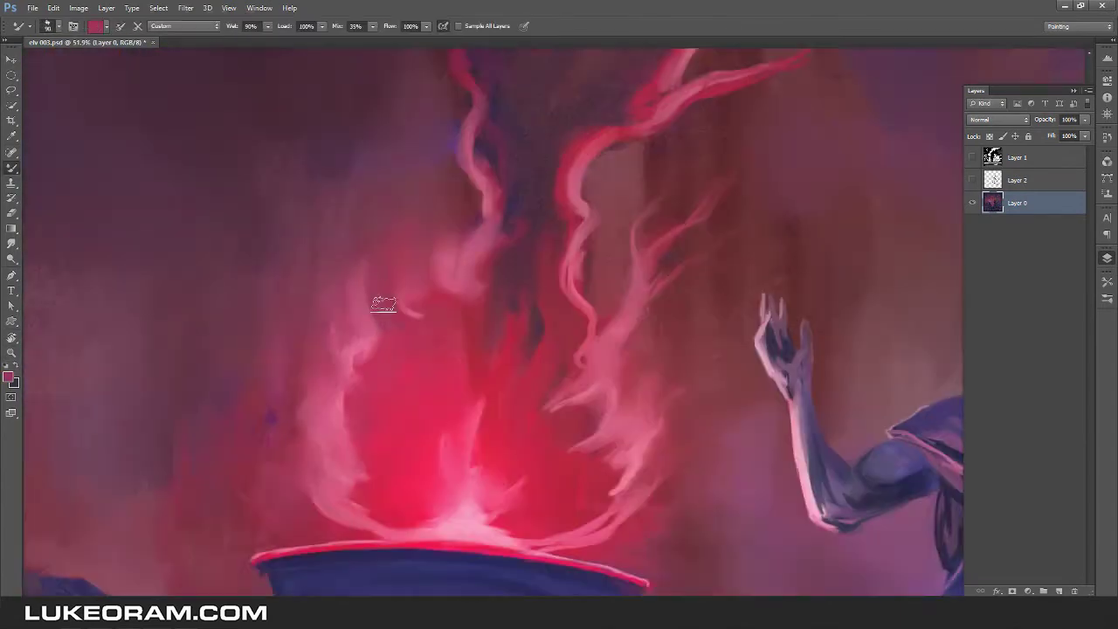
left_click(442, 249, "alt")
key("r")
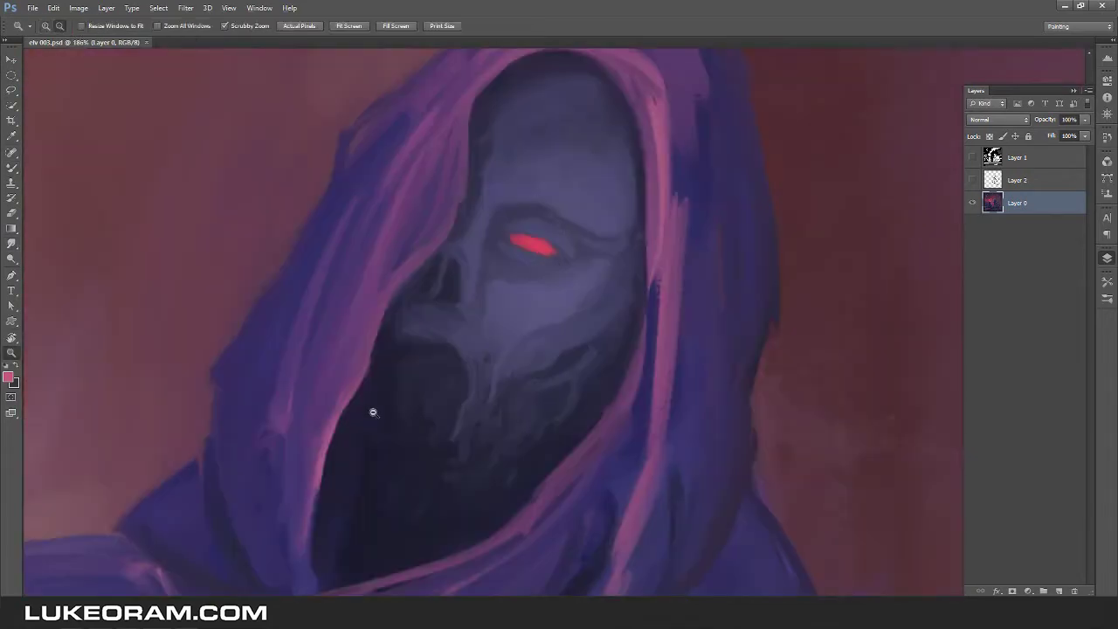
Darken the figure's eye socket and repaint the glowing red eye as a longer slanted stroke.
key("b")
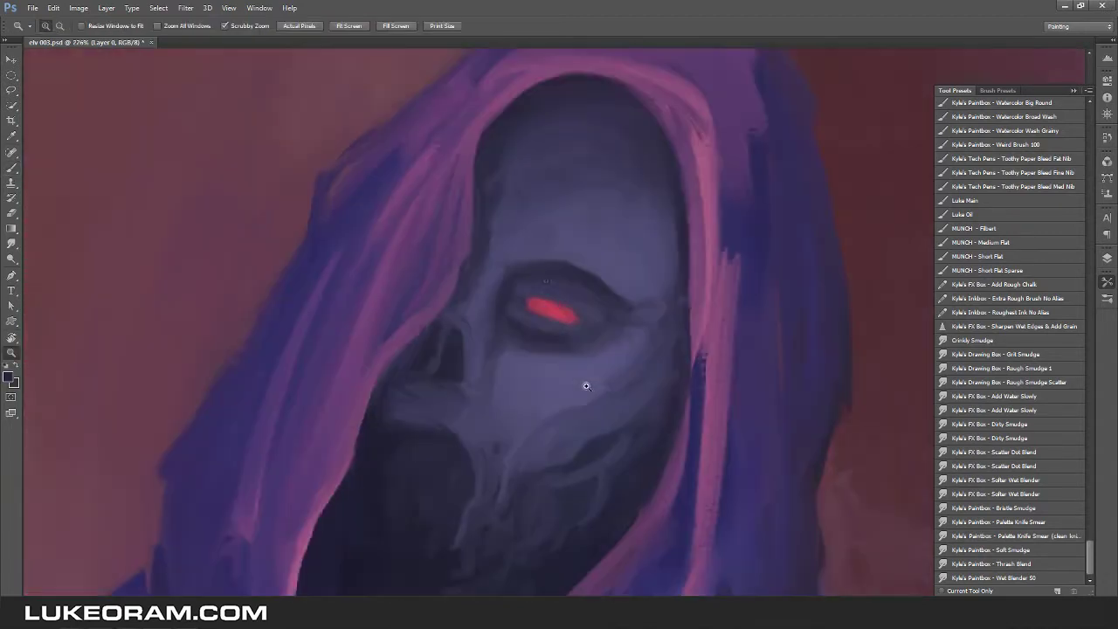
mouse_move(529, 305)
left_mouse_down()
mouse_move(570, 301)
mouse_move(559, 308)
mouse_move(536, 292)
mouse_move(549, 324)
mouse_move(536, 277)
mouse_move(637, 308)
mouse_move(533, 296)
mouse_move(558, 305)
left_mouse_up()
left_click(522, 320, "alt")
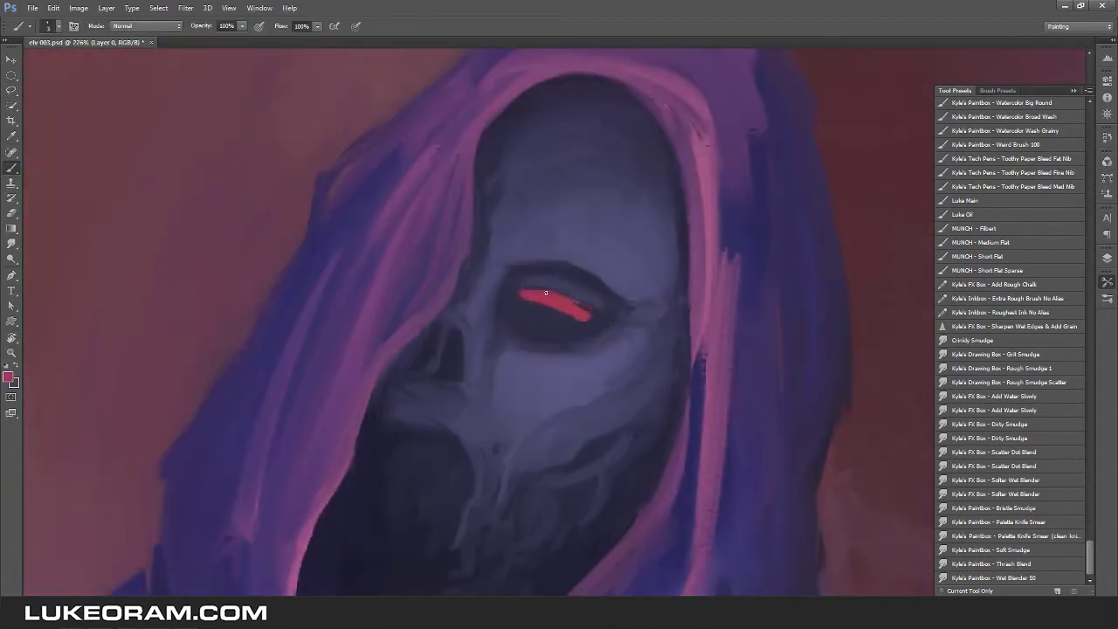
left_click_drag(516, 299, 572, 323)
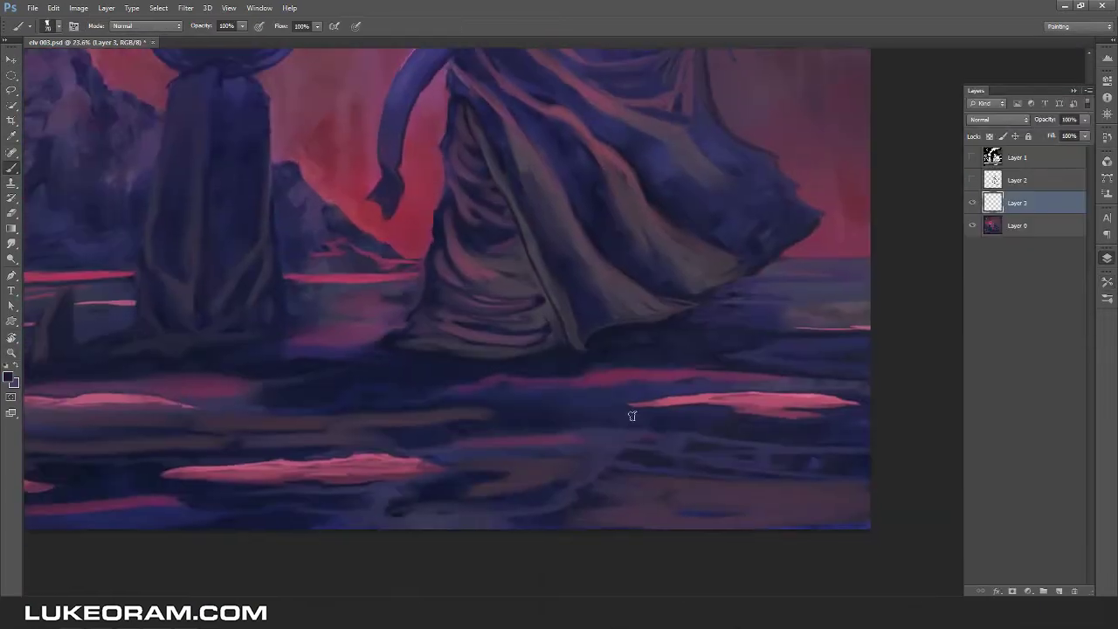
Sketch dark rounded stones across the foreground and stone piles behind the pedestal and beyond the cloak's hem on a new layer.
mouse_move(632, 415)
left_mouse_down()
mouse_move(556, 408)
mouse_move(749, 454)
left_mouse_up()
key("z")
mouse_move(482, 455)
left_mouse_down()
mouse_move(624, 445)
mouse_move(447, 423)
left_mouse_up()
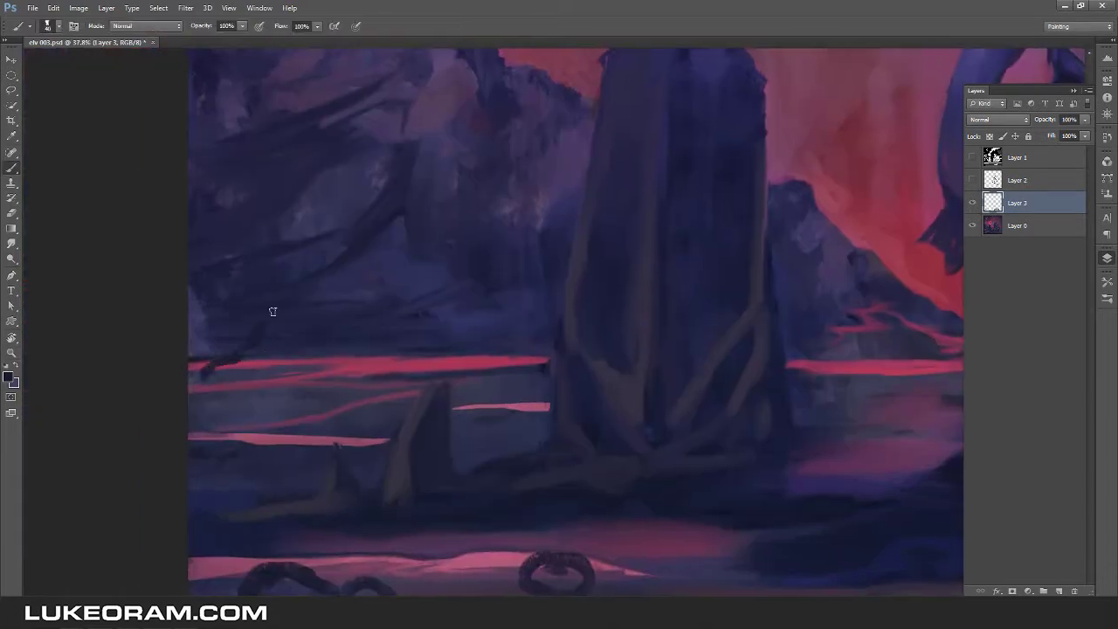
mouse_move(270, 312)
left_mouse_down()
mouse_move(289, 407)
mouse_move(438, 315)
left_mouse_up()
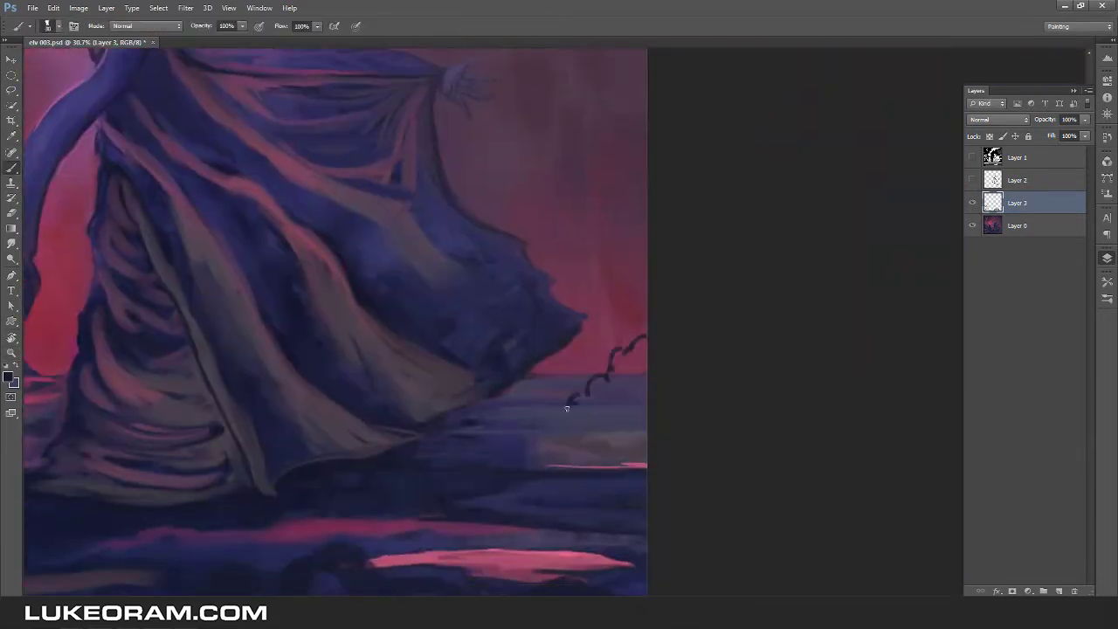
left_click_drag(516, 420, 612, 385)
left_click_drag(612, 384, 642, 362)
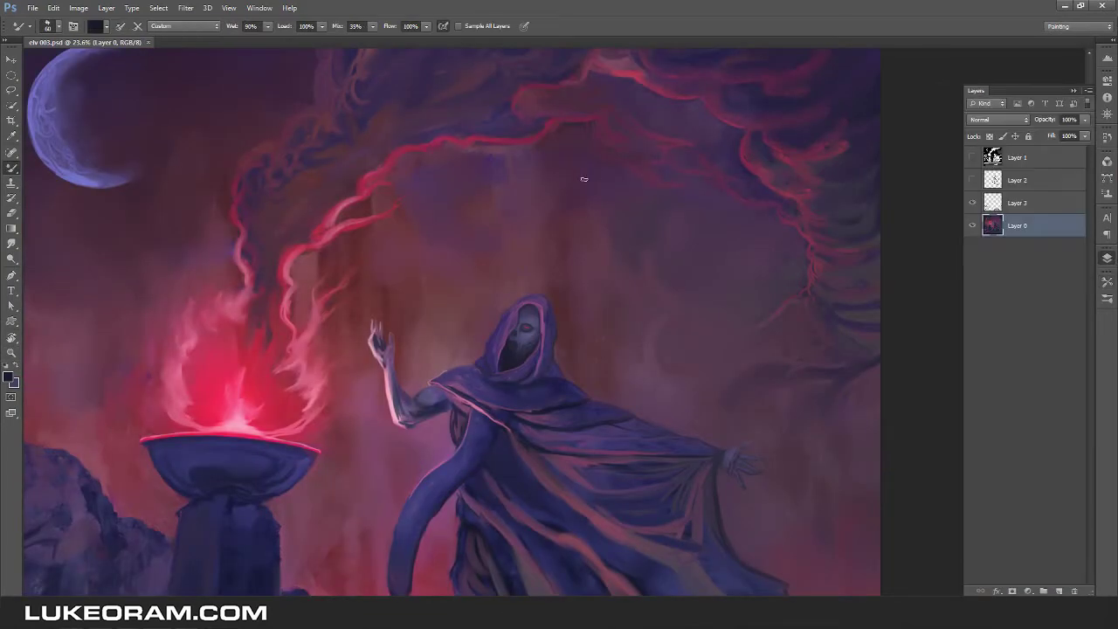
Paint faint purple smoke wisps in the sky above and behind the figure on Layer 0 with the Mixer Brush.
left_click(565, 193, "alt")
mouse_move(537, 168)
left_mouse_down()
mouse_move(615, 254)
mouse_move(751, 333)
left_mouse_up()
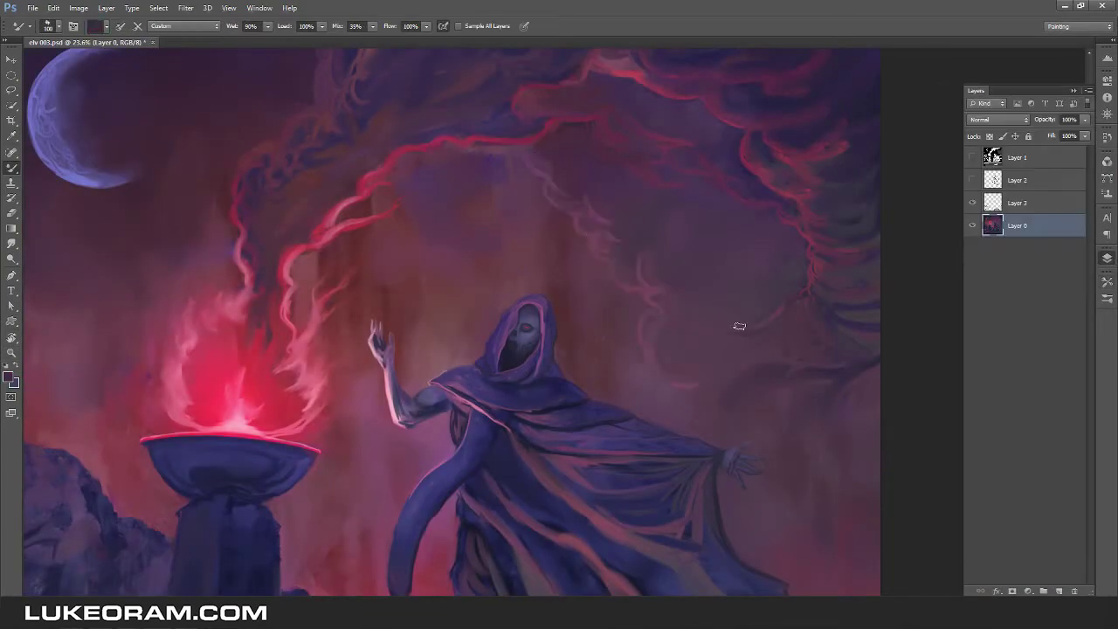
key("r")
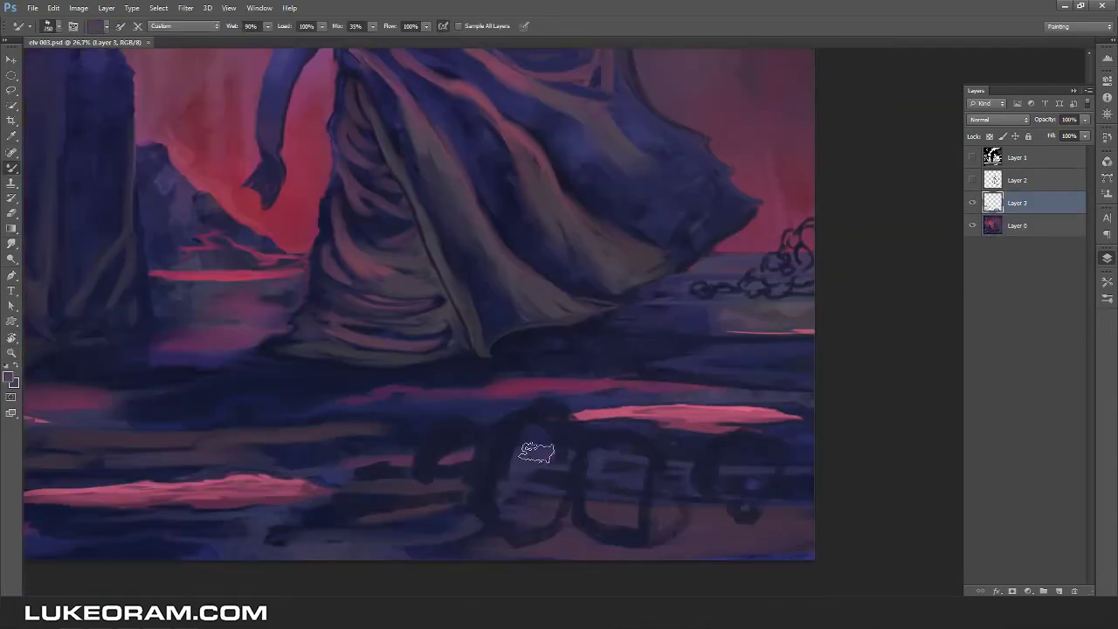
Fill the sketched foreground stones and the pile beyond the cloak's hem with muted grey-purple on Layer 3.
mouse_move(537, 452)
left_mouse_down()
mouse_move(451, 440)
mouse_move(495, 518)
mouse_move(508, 440)
mouse_move(740, 497)
mouse_move(613, 437)
mouse_move(620, 523)
mouse_move(627, 433)
mouse_move(679, 492)
left_mouse_up()
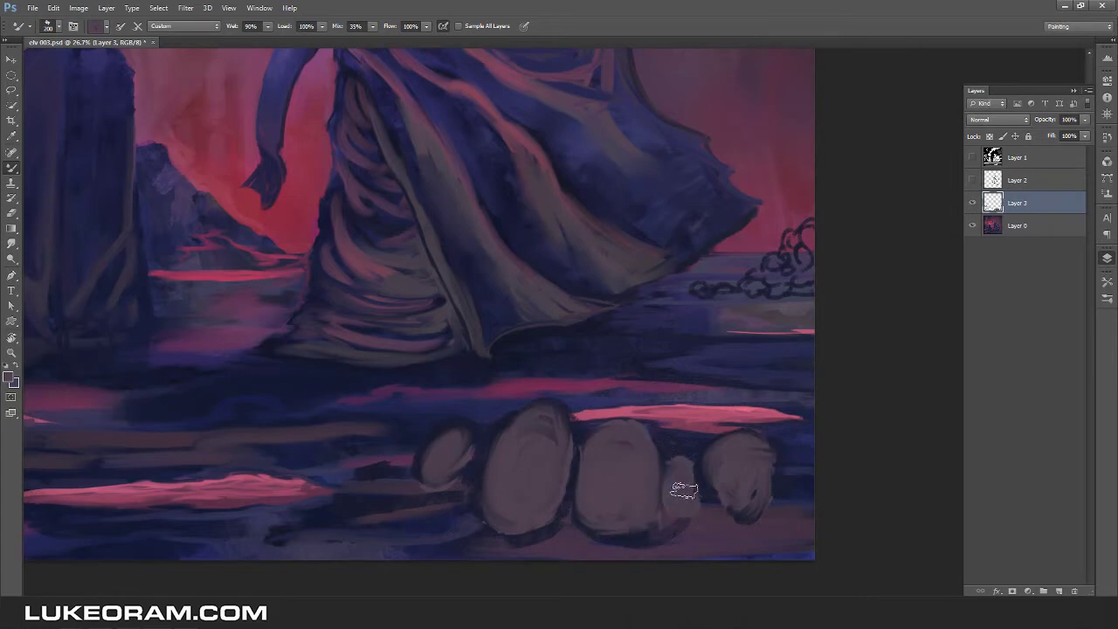
scroll(701, 330, "down", 5)
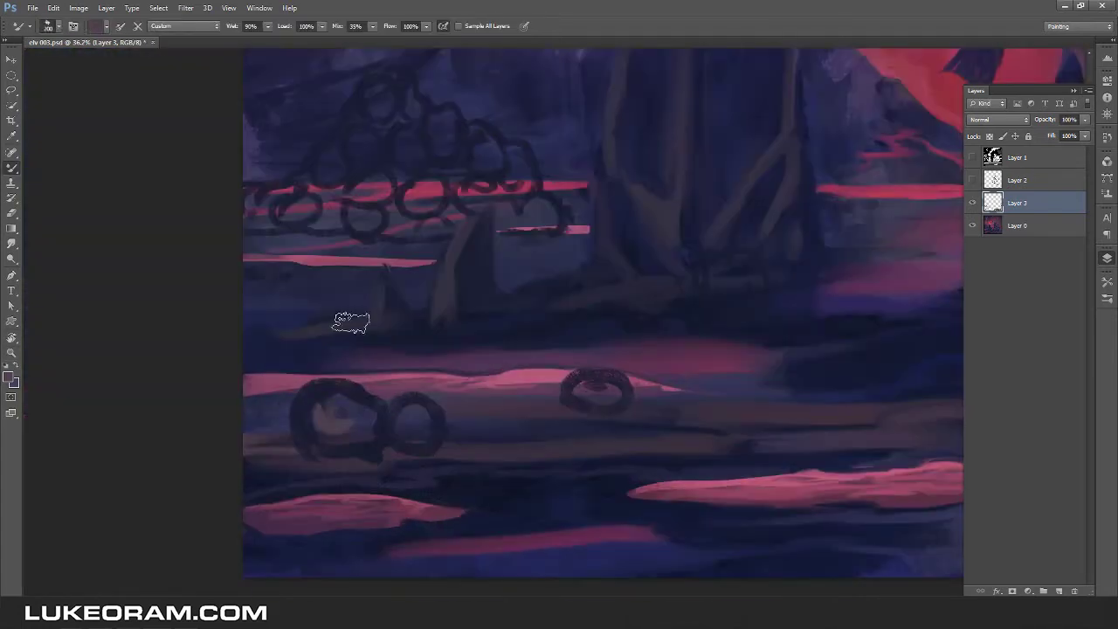
mouse_move(349, 320)
left_mouse_down()
mouse_move(337, 425)
mouse_move(587, 393)
mouse_move(717, 277)
mouse_move(673, 279)
left_mouse_up()
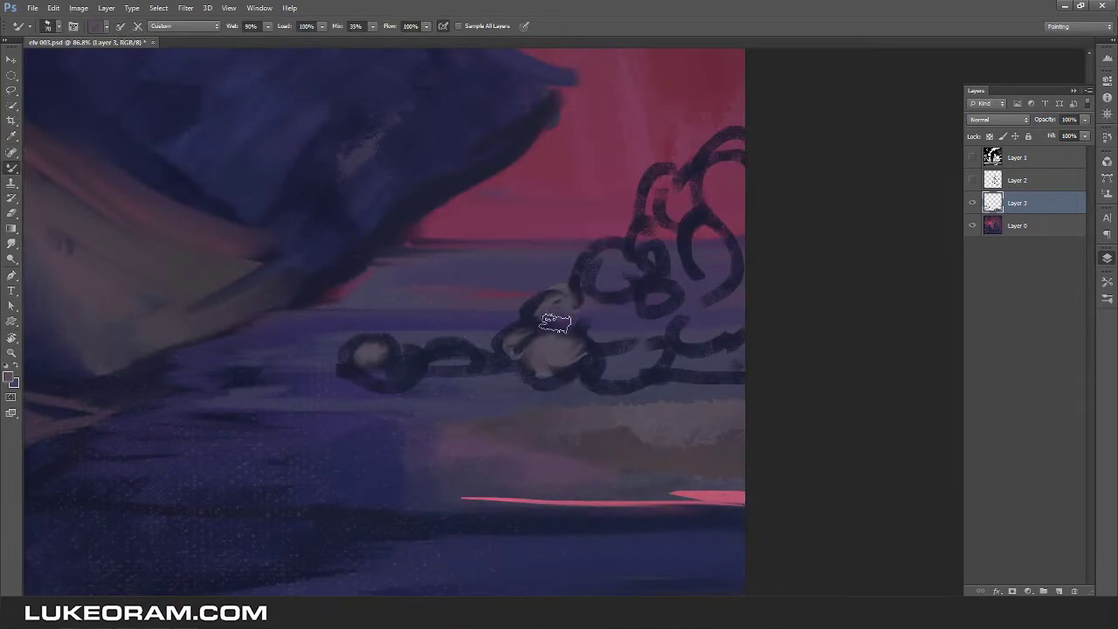
mouse_move(554, 317)
left_mouse_down()
mouse_move(735, 130)
mouse_move(654, 317)
mouse_move(637, 242)
left_mouse_up()
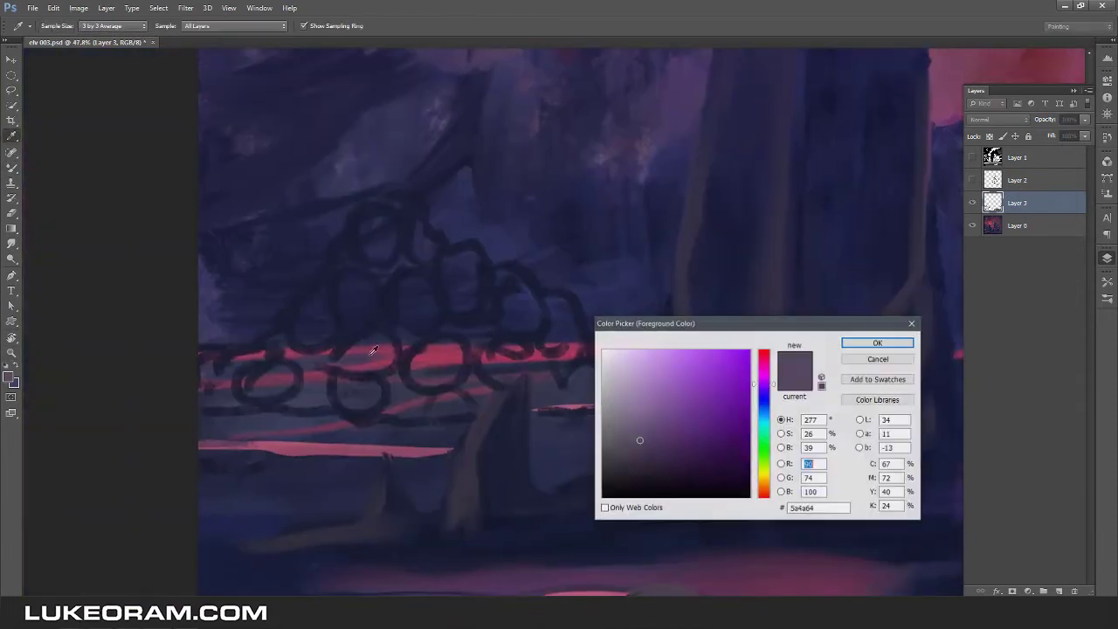
Choose a bluish purple foreground colour and fill the stones of the pile behind the pedestal.
key("Return")
key("b")
mouse_move(262, 379)
left_mouse_down()
mouse_move(249, 379)
mouse_move(420, 292)
mouse_move(375, 388)
left_mouse_up()
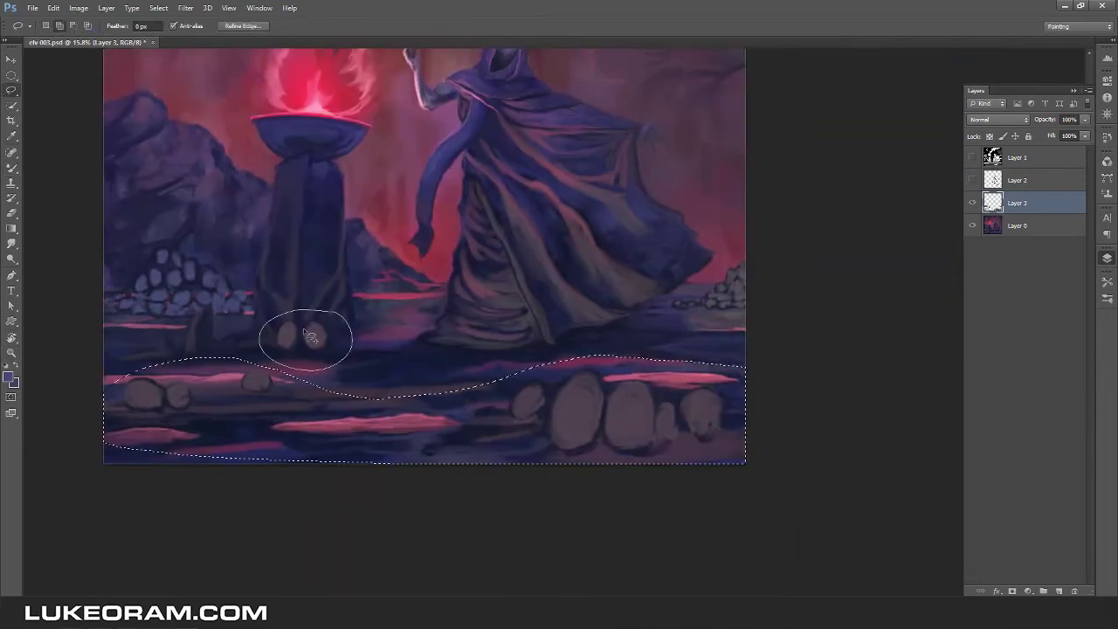
Select the foreground stones and the two at the pedestal's base with the Lasso, and adjust their colour balance.
left_click_drag(307, 339, 308, 339)
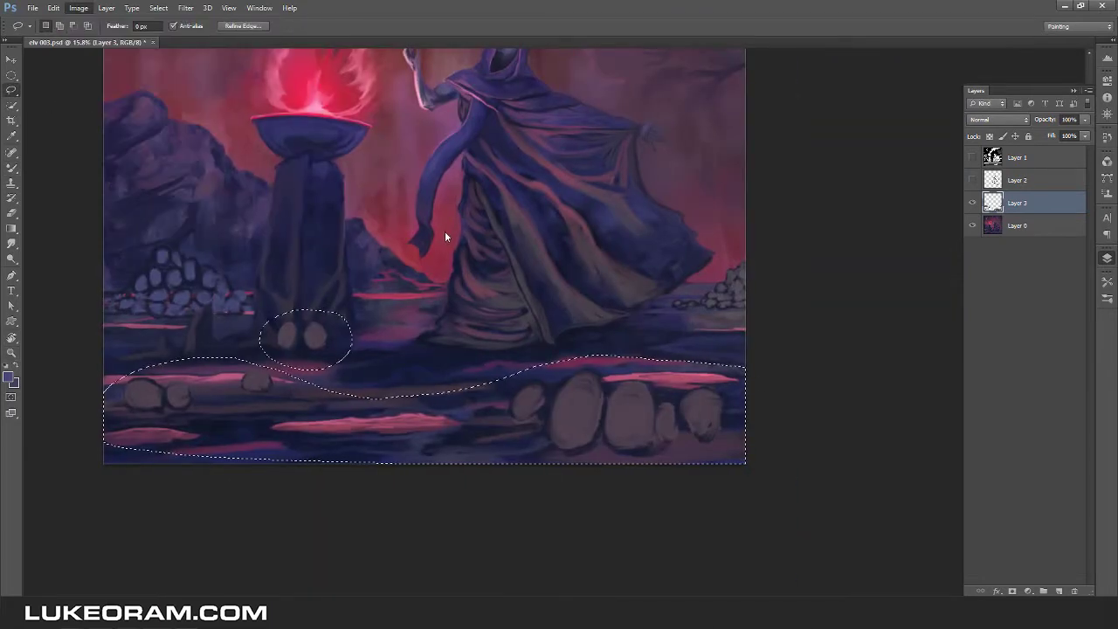
key("ctrl+b")
key("ctrl+3")
key("ctrl+1")
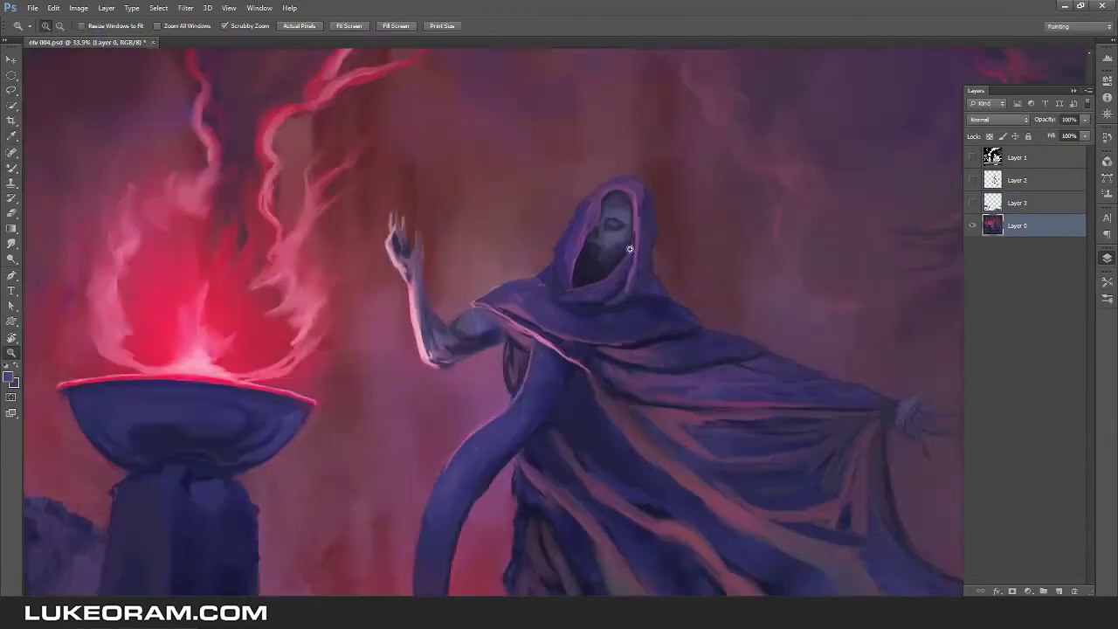
Select the figure's hood, shoulder and raised arm on Layer 0 with the Quick Selection tool.
left_click_drag(629, 249, 649, 249)
key("w")
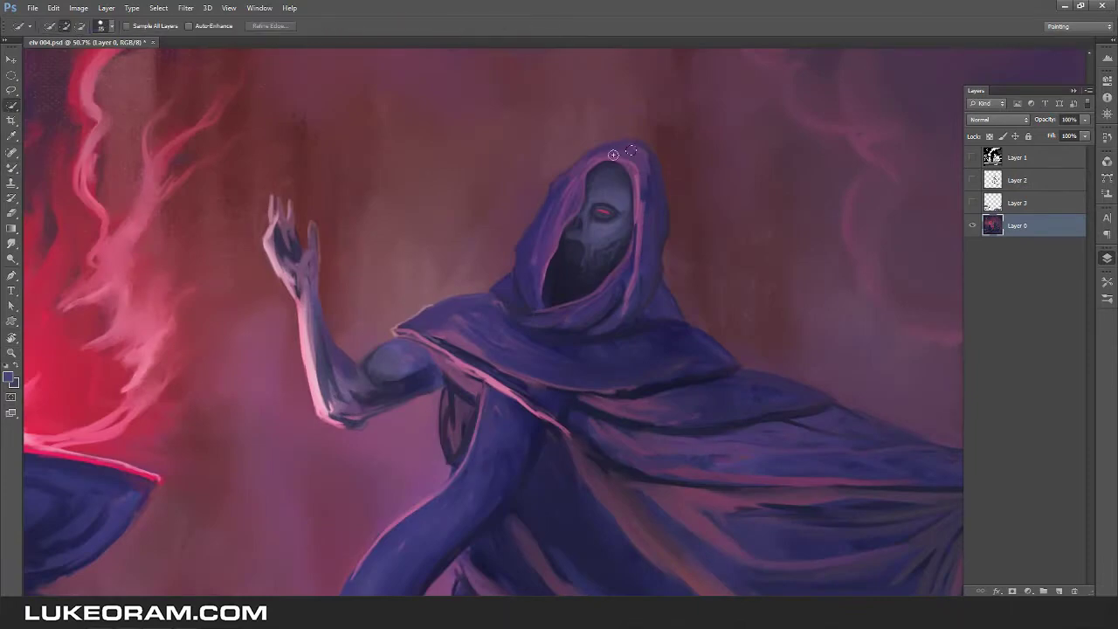
key("bracketright")
mouse_move(285, 232)
left_mouse_down()
mouse_move(284, 214)
mouse_move(301, 227)
left_mouse_up()
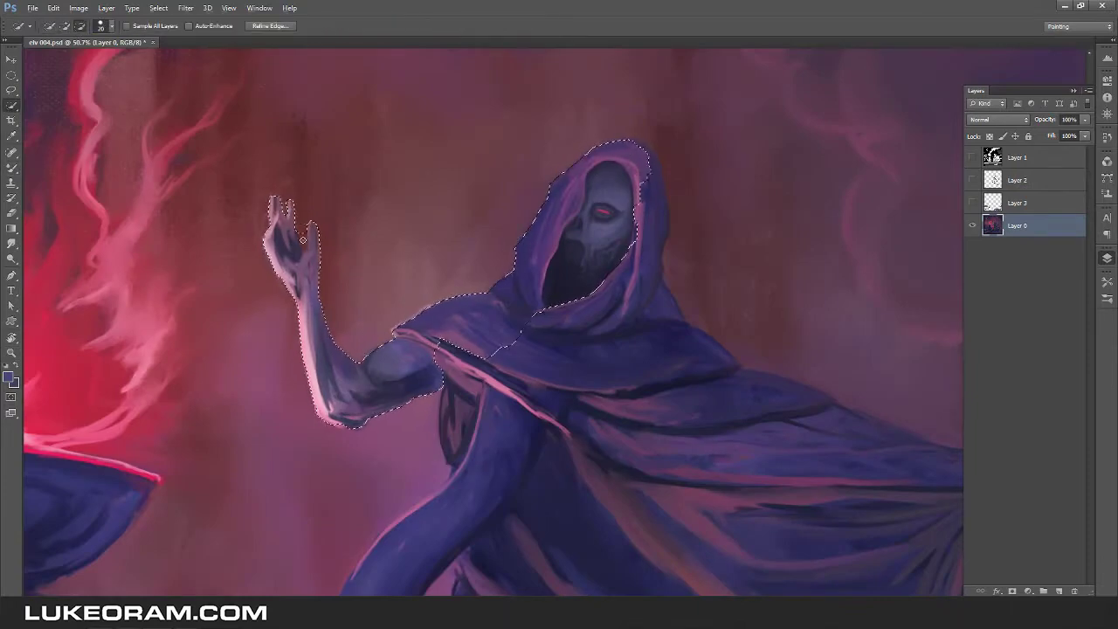
Extend the selection over the hanging sleeve and the whole billowing cloak down to its hem.
mouse_move(464, 455)
left_mouse_down()
mouse_move(612, 437)
mouse_move(716, 393)
left_mouse_up()
scroll(459, 194, "down", 3)
mouse_move(332, 410)
left_mouse_down()
mouse_move(326, 441)
mouse_move(317, 345)
left_mouse_up()
mouse_move(402, 227)
left_mouse_down()
mouse_move(387, 355)
mouse_move(395, 507)
mouse_move(542, 490)
mouse_move(691, 449)
mouse_move(769, 297)
left_mouse_up()
Add the outstretched hand behind the cloak to the selection, following each finger's outline.
scroll(726, 129, "up", 3)
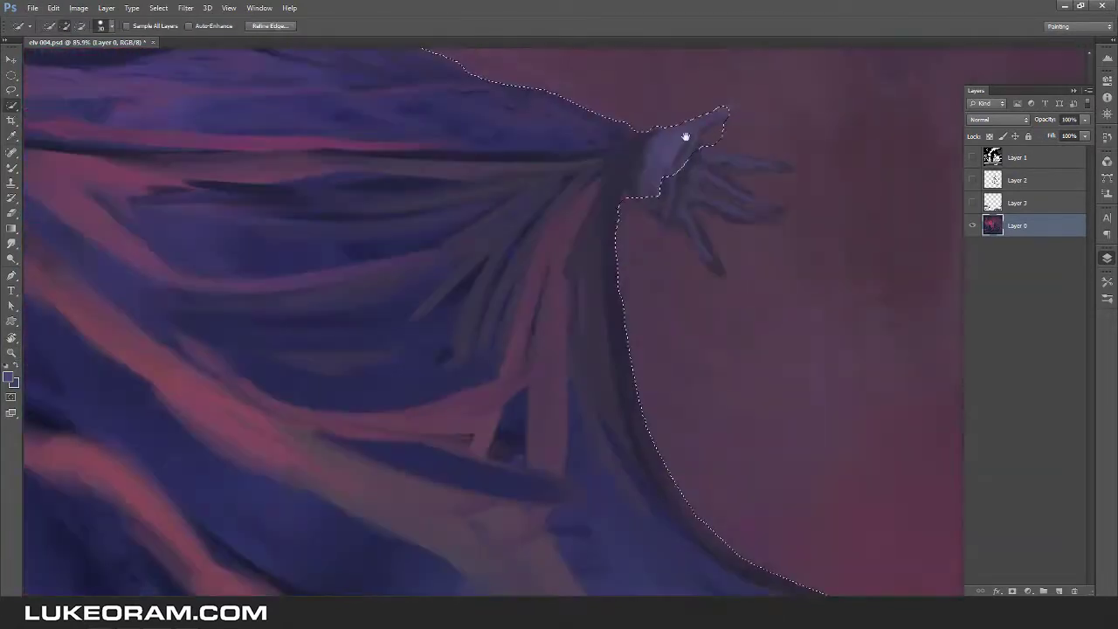
left_click_drag(722, 129, 629, 272)
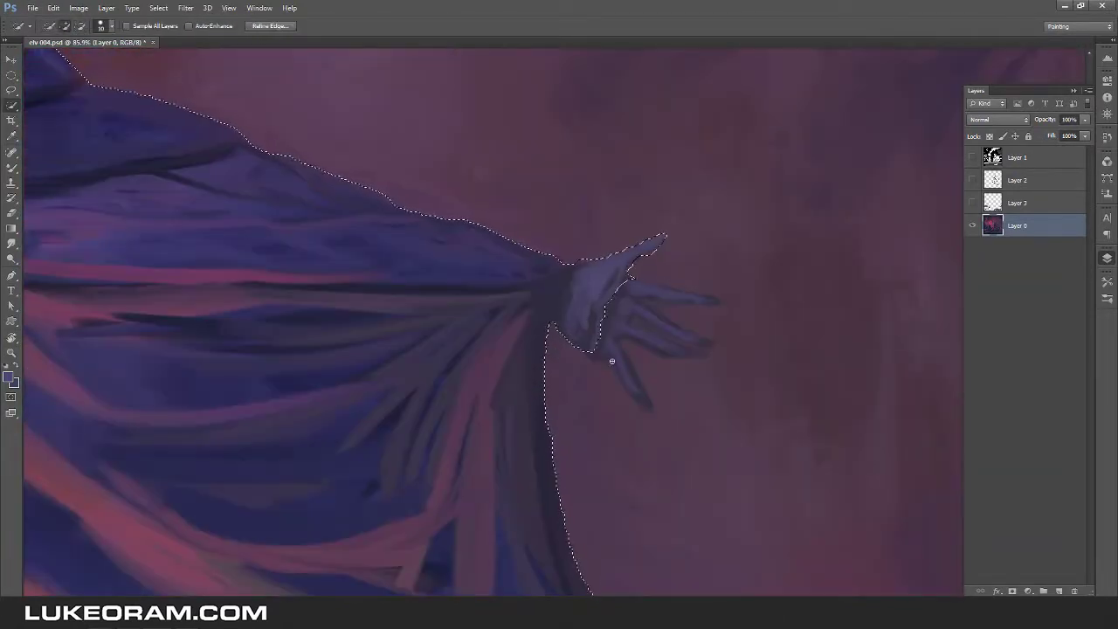
mouse_move(698, 299)
left_mouse_down()
mouse_move(725, 301)
mouse_move(666, 371)
mouse_move(625, 344)
mouse_move(650, 384)
mouse_move(720, 312)
left_mouse_up()
mouse_move(647, 303)
left_mouse_down()
mouse_move(735, 300)
mouse_move(633, 320)
mouse_move(726, 337)
left_mouse_up()
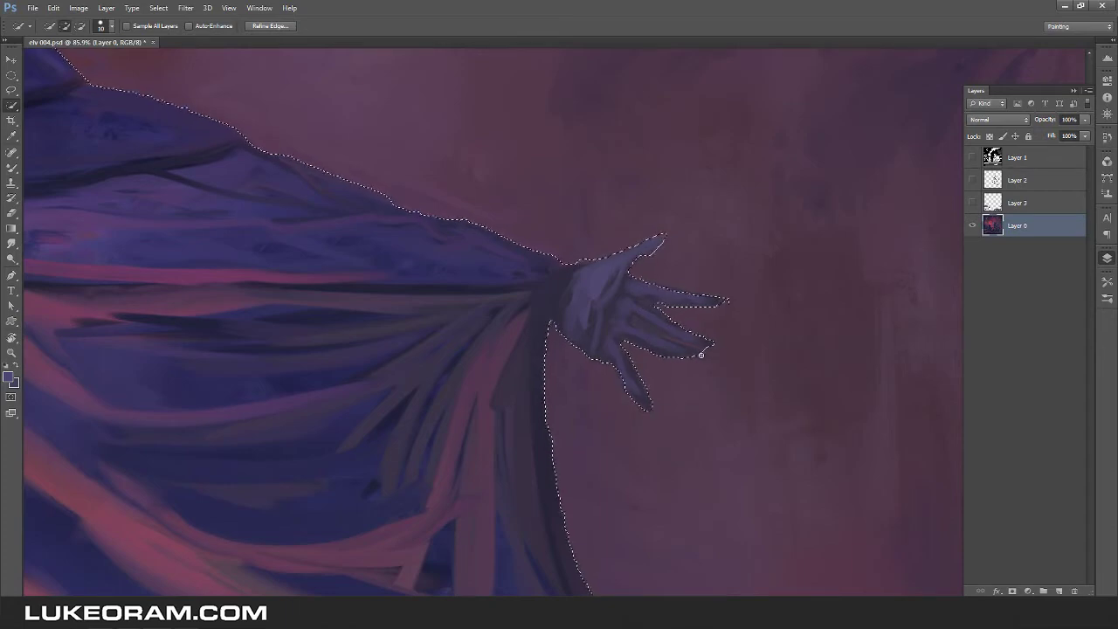
Add the brazier bowl, its pedestal and the rocky base to the selection using a larger Quick Selection brush.
key("ctrl+0")
key("ctrl+plus")
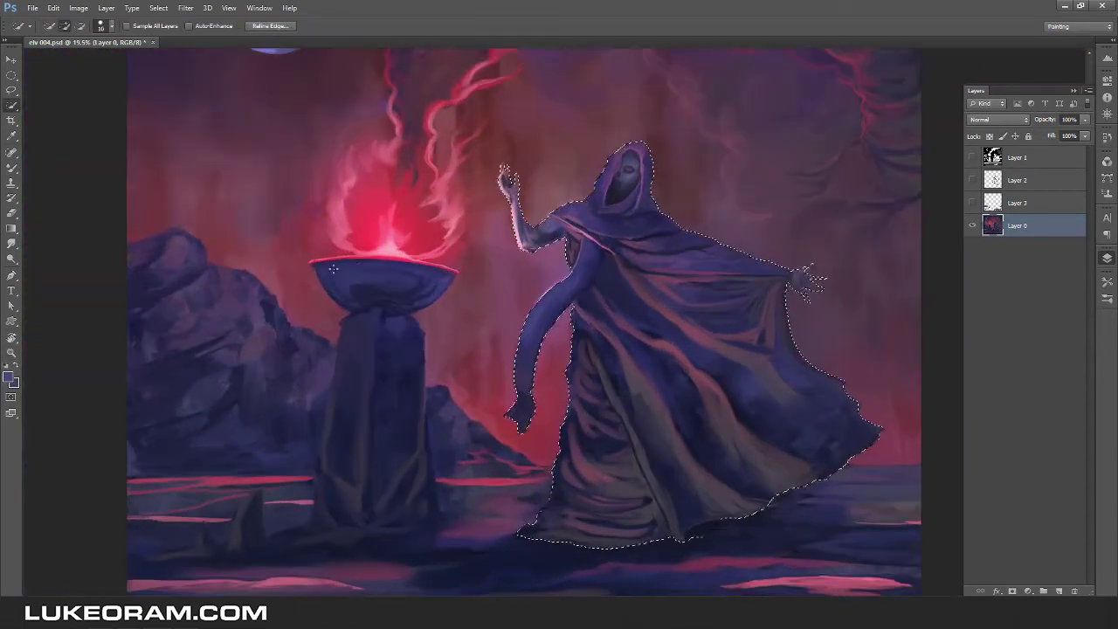
right_click(411, 139)
left_click(419, 226)
key("Return")
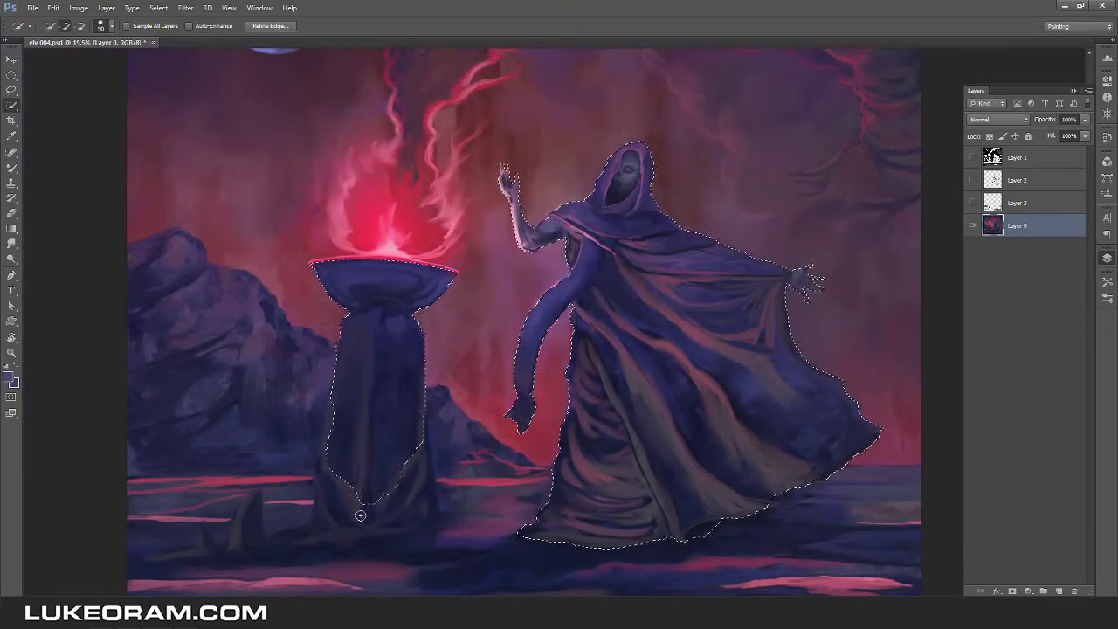
mouse_move(312, 535)
left_mouse_down()
mouse_move(378, 467)
mouse_move(268, 464)
left_mouse_up()
Subtract the pedestal's shadowed side from the selection with the Lasso and copy the selected areas to a new layer.
key("l")
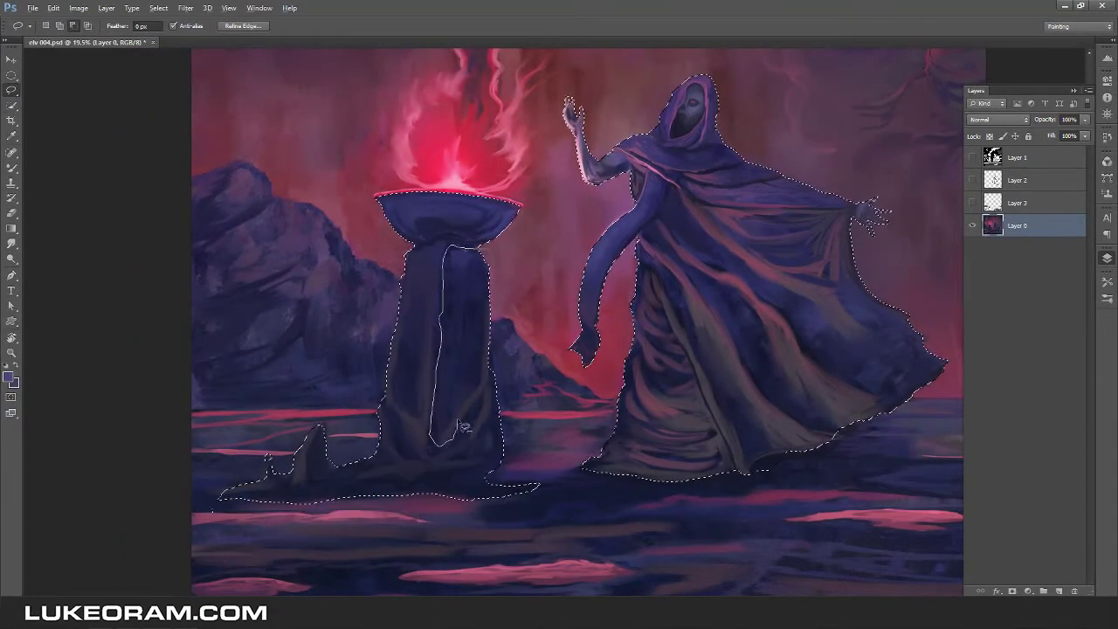
scroll(462, 349, "down", 2)
key("ctrl+j")
left_click(79, 8)
mouse_move(96, 35)
left_click(236, 35)
left_click_drag(166, 246, 175, 246)
key("Escape")
left_click(53, 8)
key("ctrl+u")
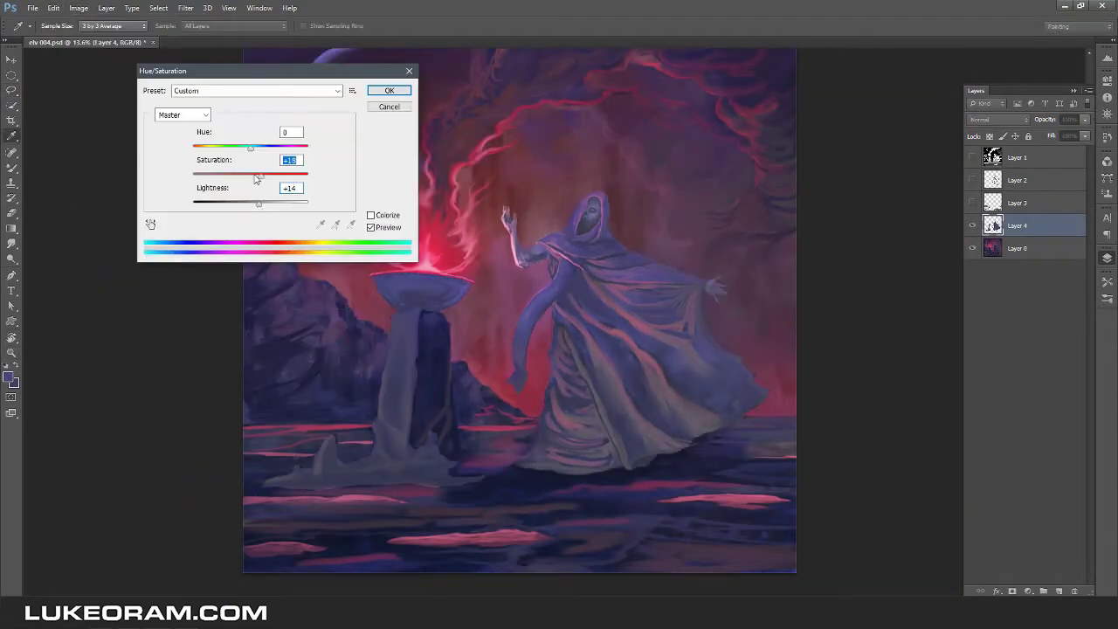
key("Escape")
left_click(79, 8)
mouse_move(96, 35)
left_click(236, 47)
left_click_drag(149, 348, 131, 348)
key("Escape")
left_click(78, 8)
left_click(236, 72)
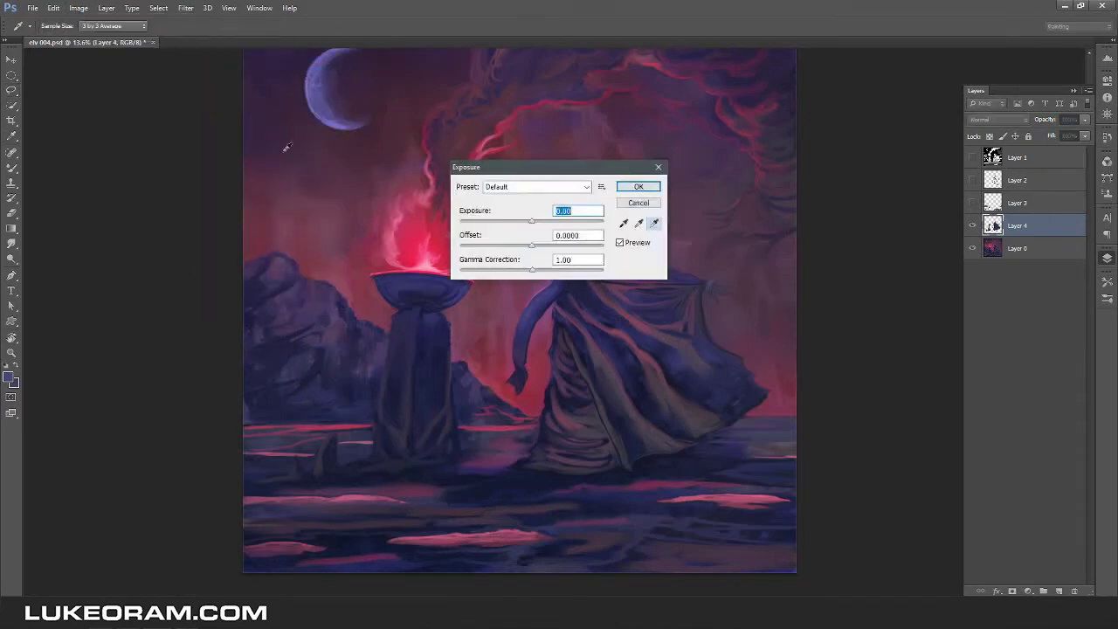
left_click_drag(129, 249, 148, 249)
left_click_drag(120, 298, 125, 301)
key("Escape")
left_click(79, 8)
left_click(236, 37)
key("Escape")
key("ctrl+minus")
key("ctrl+minus")
left_click(79, 8)
left_click(271, 142)
key("Escape")
key("ctrl+m")
left_click_drag(212, 225, 213, 249)
key("Escape")
left_click(79, 8)
mouse_move(96, 37)
left_click(236, 87)
left_click_drag(185, 325, 196, 330)
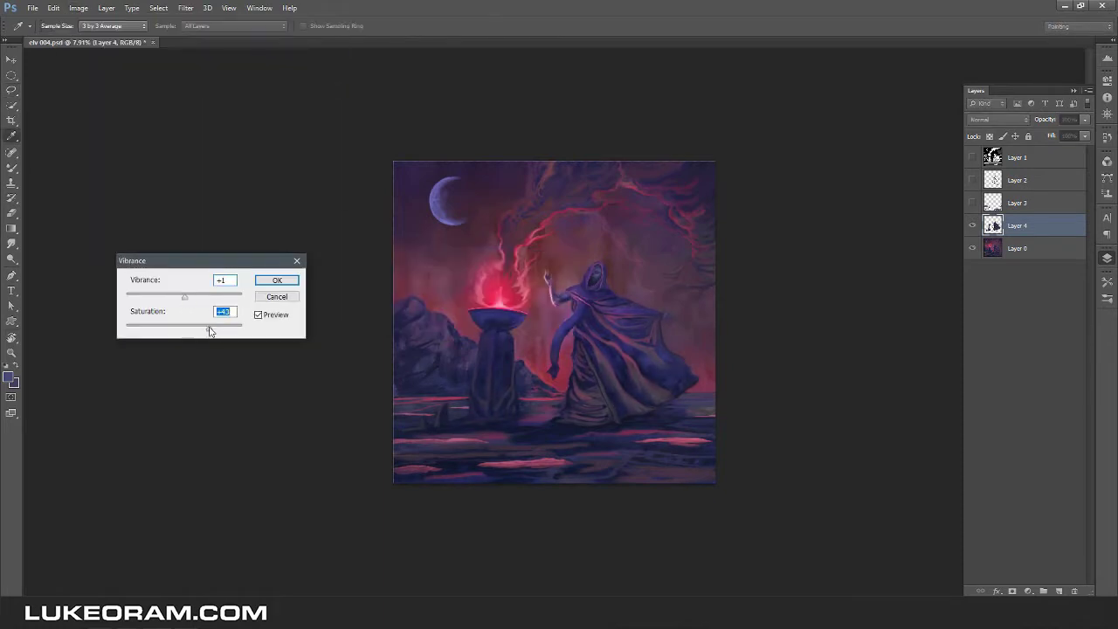
left_click(289, 298)
Brighten the copied figure and brazier on Layer 4 with Brightness/Contrast, and switch to the Eraser at 40% opacity.
left_click(79, 8)
left_click(236, 37)
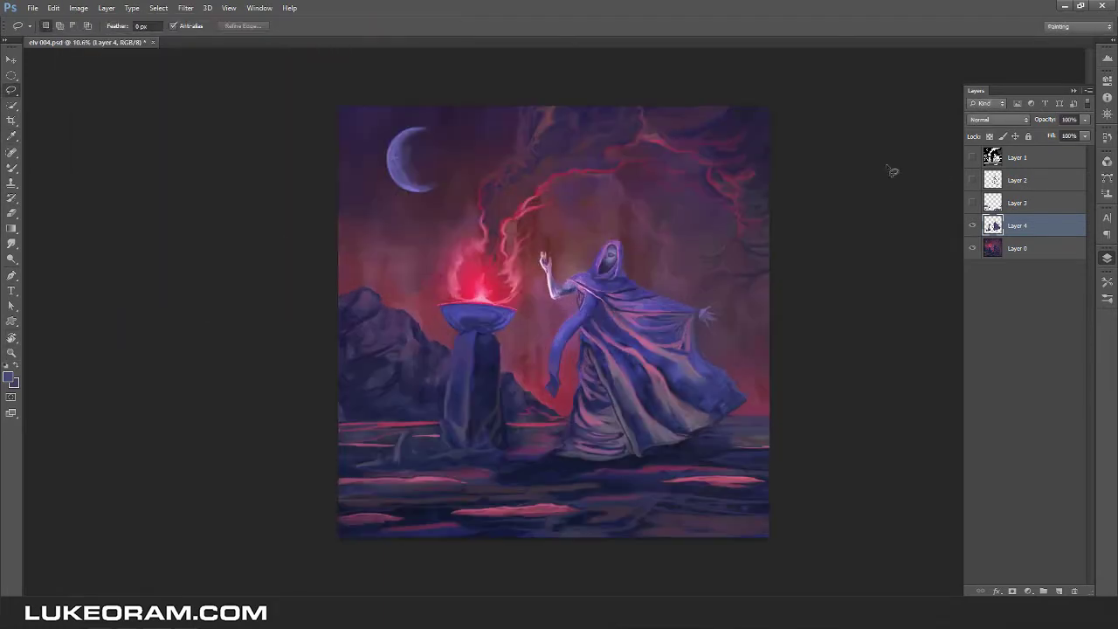
key("shift+alt+g")
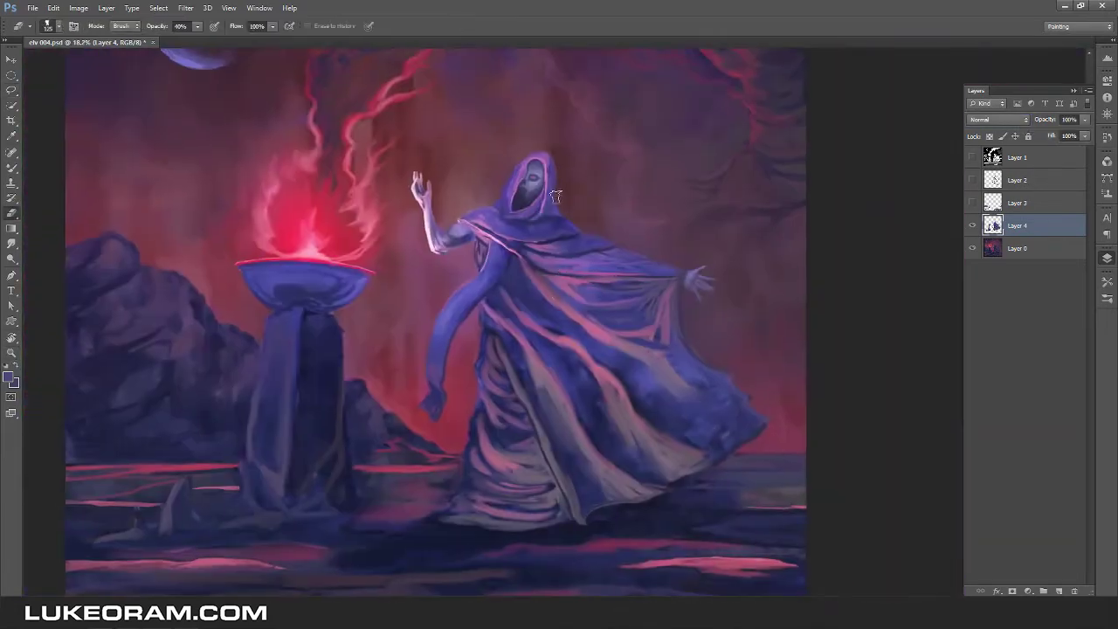
scroll(384, 265, "up", 3)
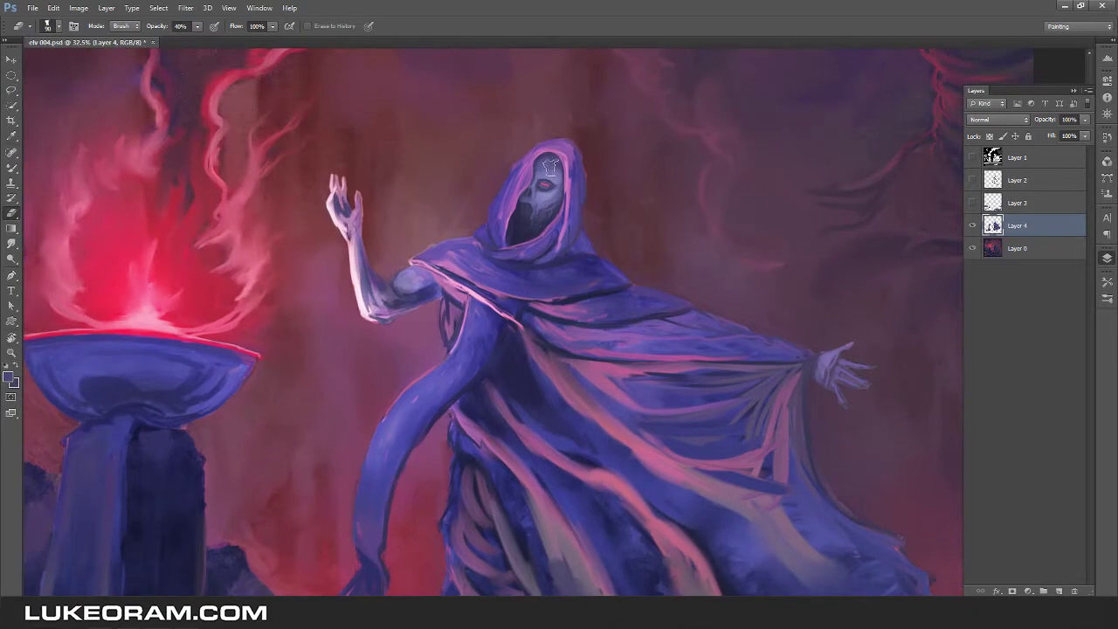
Soften the brightened Layer 4 along the cloak and lower robe with the Eraser, raising its opacity to 70%.
left_click_drag(603, 263, 535, 157)
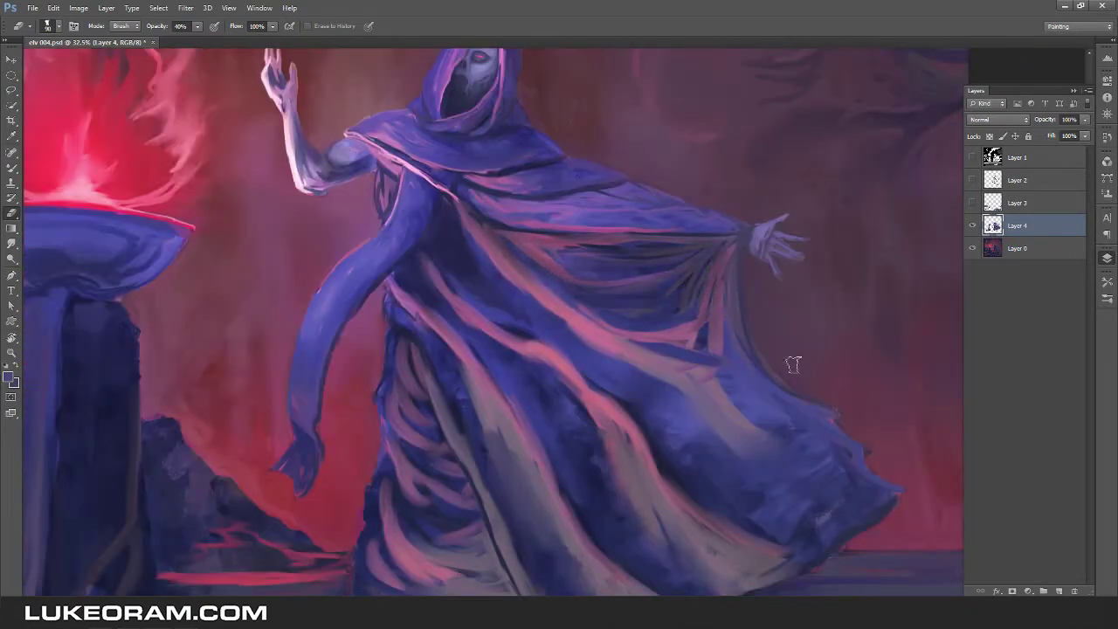
scroll(793, 364, "down", 3)
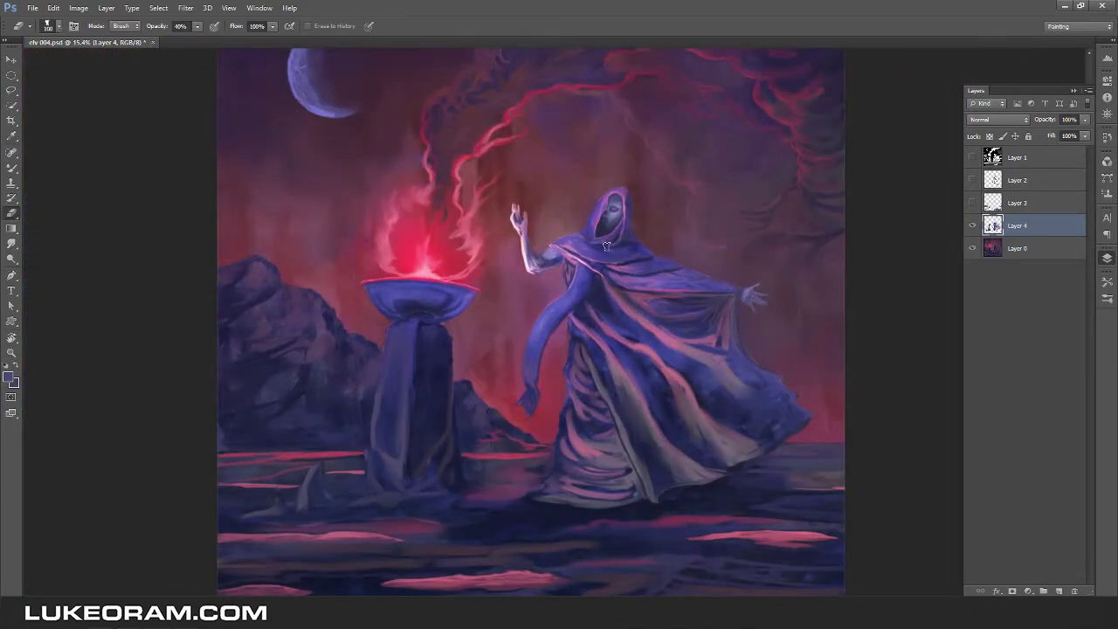
scroll(691, 254, "down", 1)
key("z")
left_click_drag(732, 356, 971, 238)
key("e")
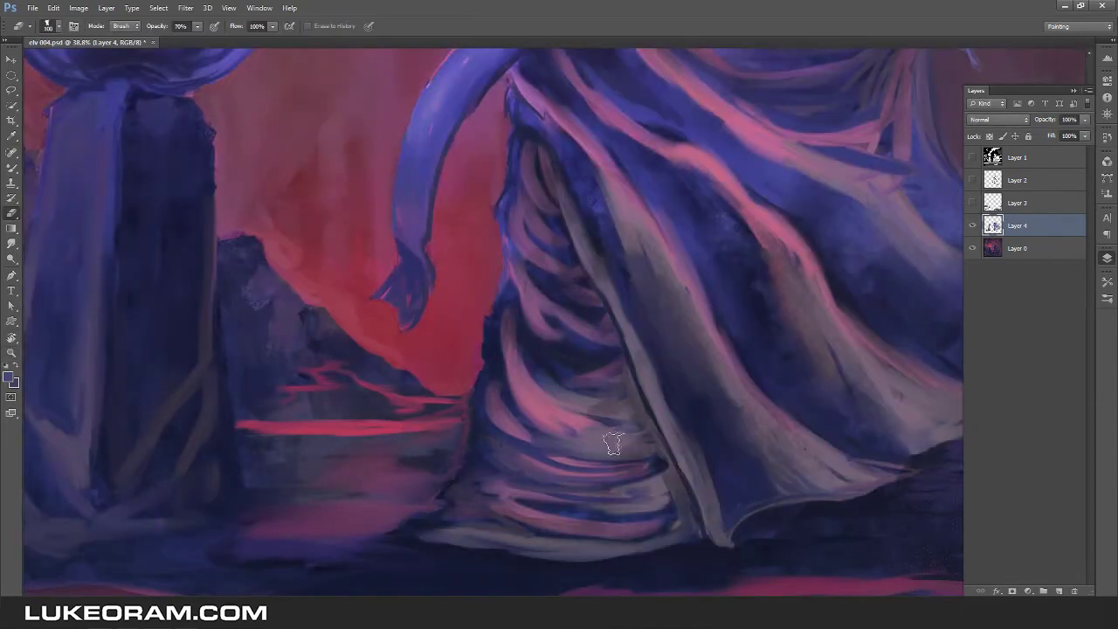
Try a Color Balance shift on Layer 4, moving midtones towards cyan and setting highlights to +45 red and -37 magenta.
scroll(733, 346, "down", 12)
key("z")
left_click_drag(646, 276, 687, 330)
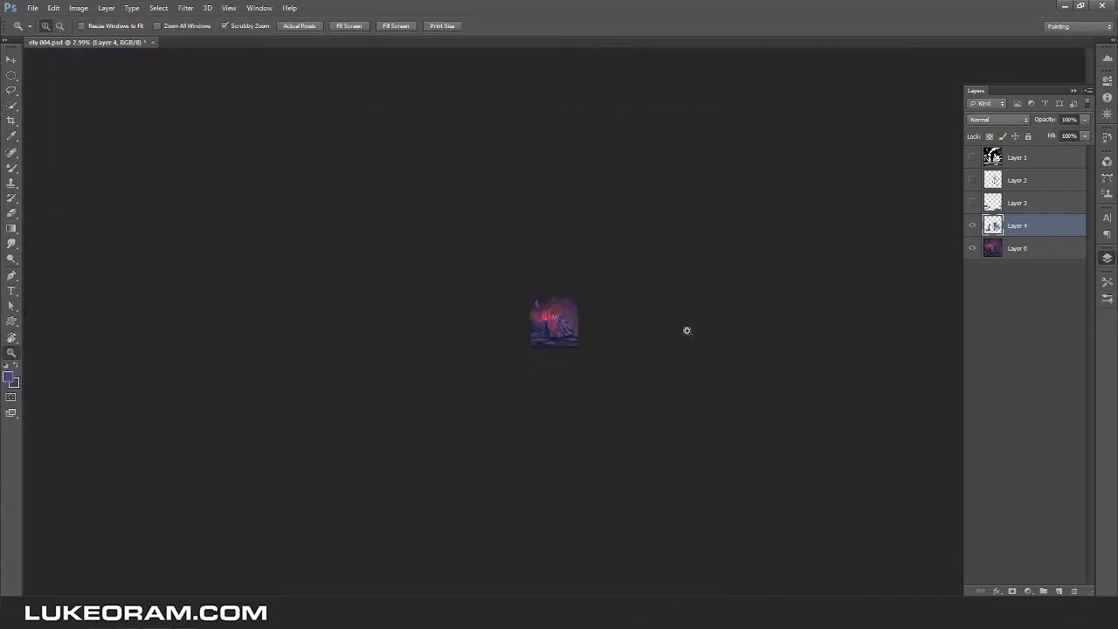
left_click(79, 8)
left_click(254, 100)
left_click_drag(183, 152, 178, 154)
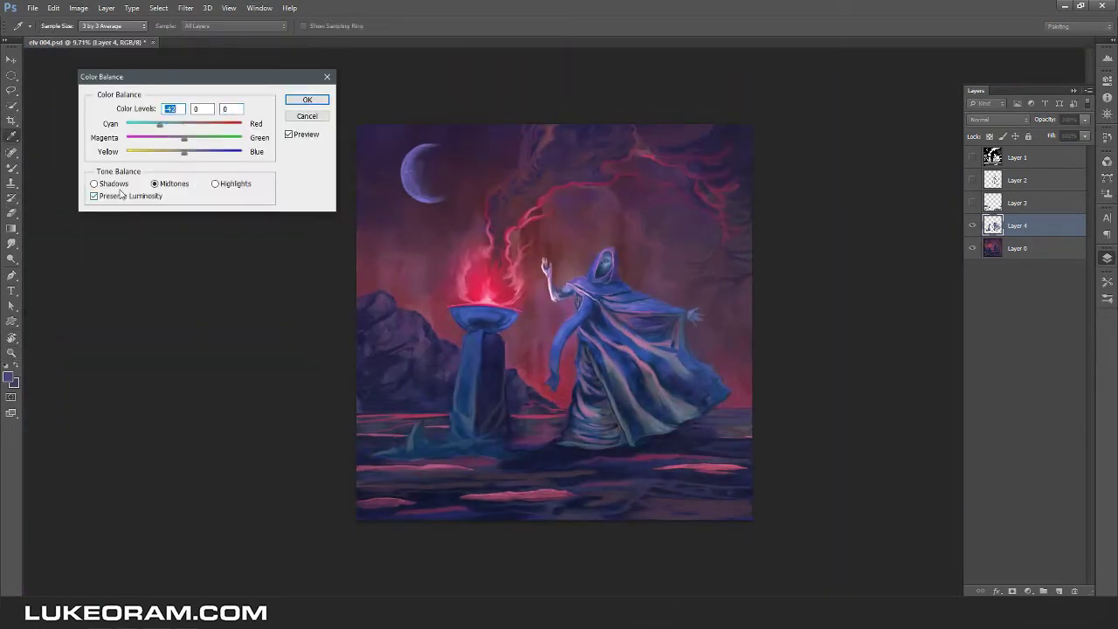
left_click(112, 184)
left_click(215, 184)
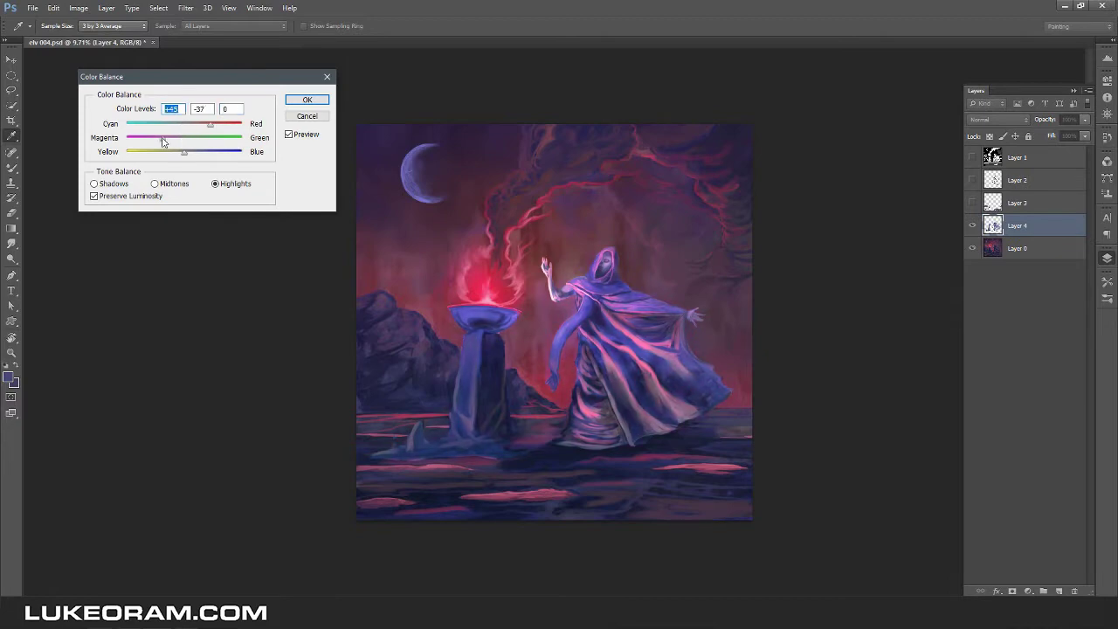
key("Return")
Try brightening the cloak on Layer 4 with a large Dodge brush set to Highlights at 20% exposure.
key("z")
mouse_move(410, 256)
left_mouse_down()
mouse_move(381, 256)
mouse_move(397, 256)
left_mouse_up()
key("b")
left_click_drag(559, 315, 185, 209)
key("o")
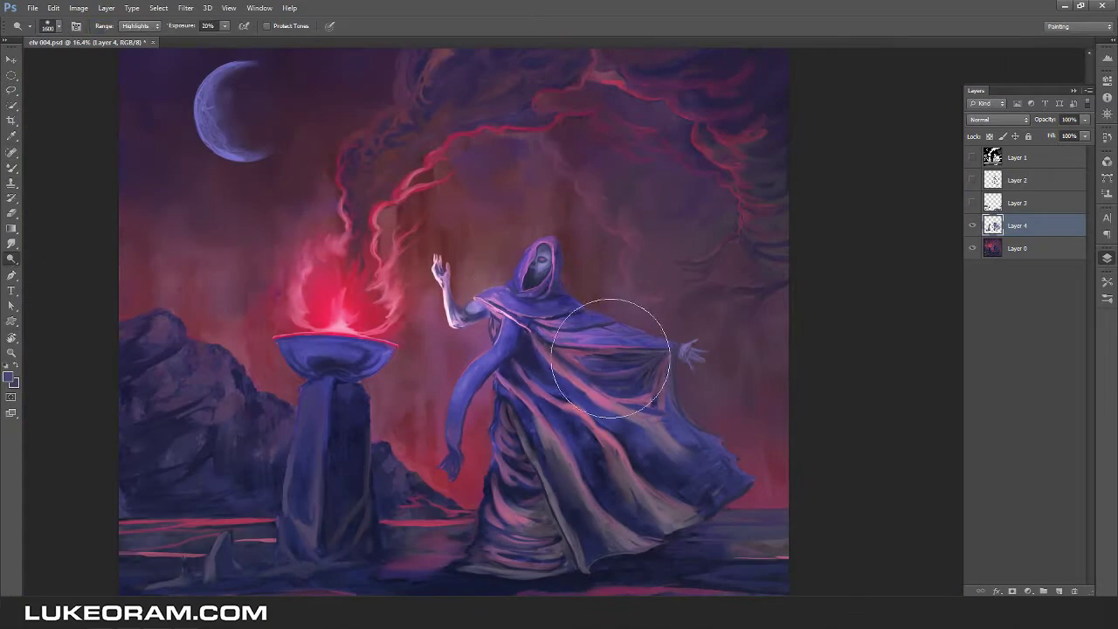
key("ctrl+0")
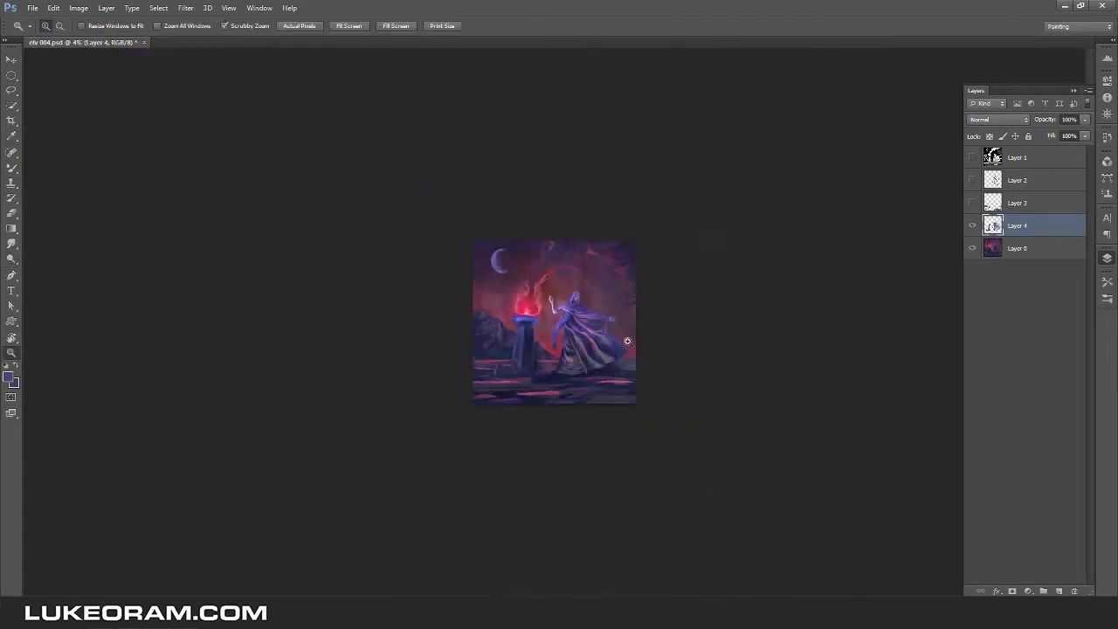
Preview a stronger blend mode on Layer 4, return it to Normal and set the layer's opacity to 82%.
left_click(999, 119)
left_click(978, 131)
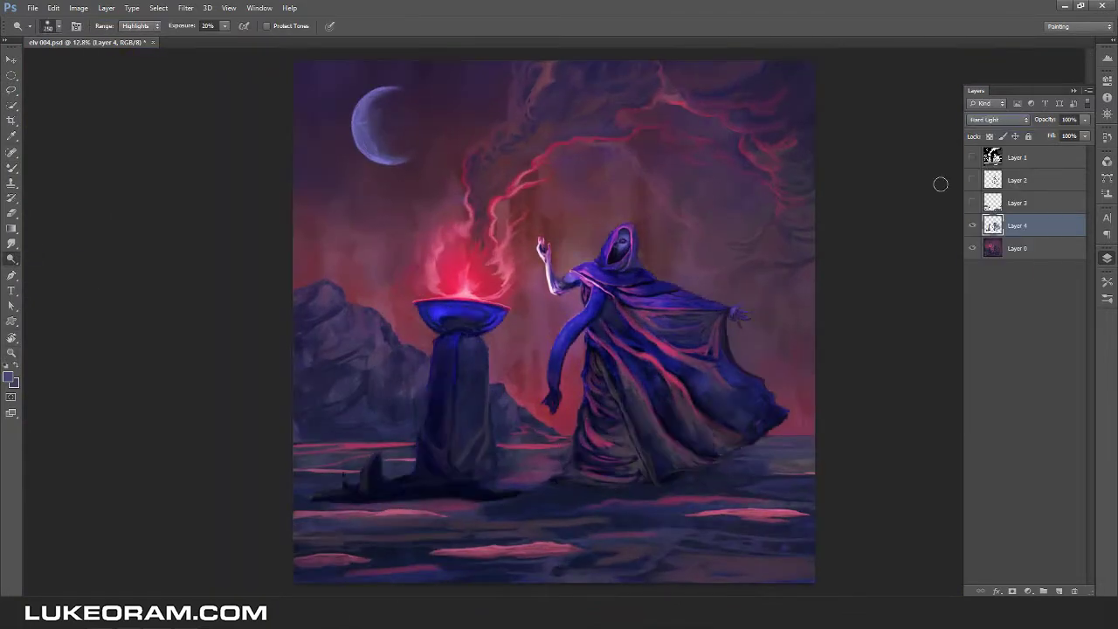
left_click(1085, 120)
left_click_drag(1084, 135, 1075, 136)
key("z")
key("ctrl+minus")
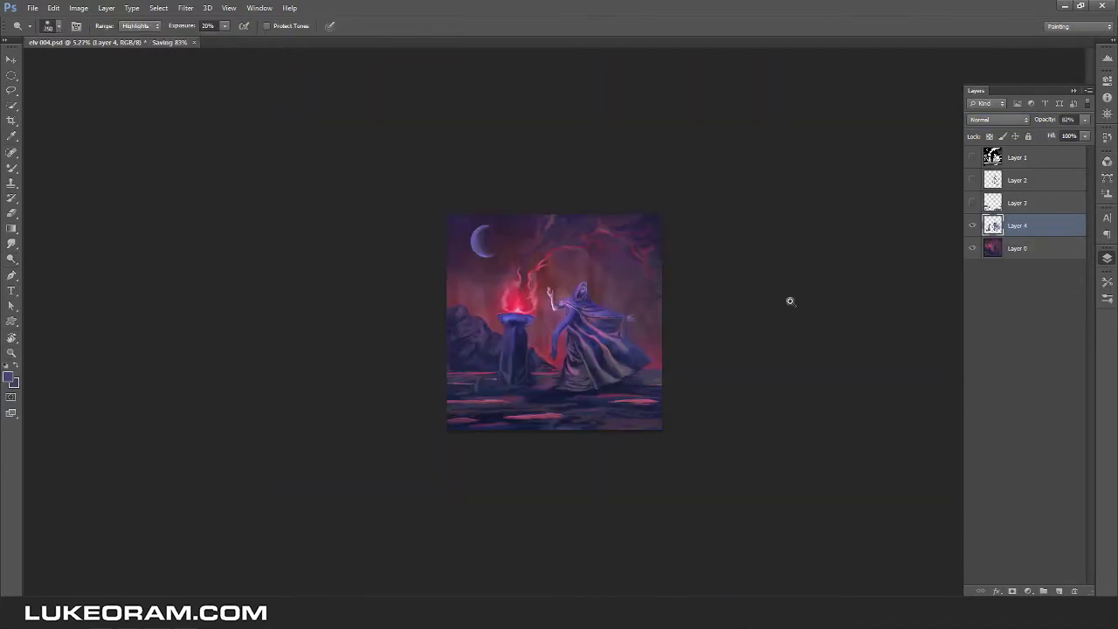
Try a blue-to-transparent gradient rising from the foreground on a new layer in Color blend mode.
key("ctrl+shift+alt+n")
left_click(18, 225)
left_click_drag(561, 503, 561, 305)
left_click(999, 119)
left_click(985, 150)
key("Down")
key("Down")
key("Down")
key("Down")
key("Down")
key("Down")
key("Down")
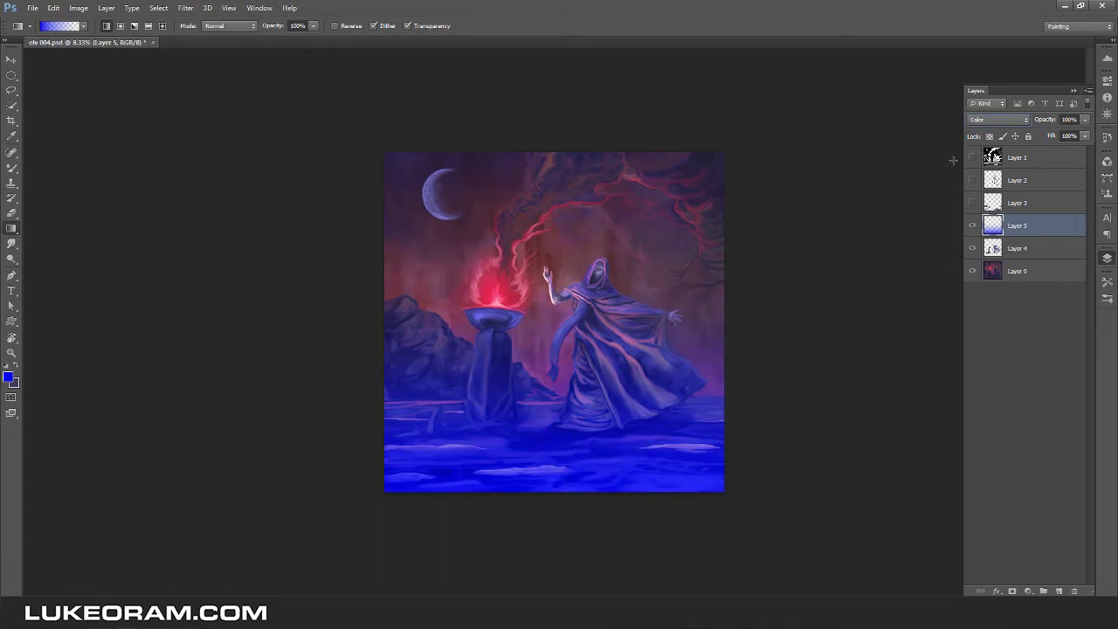
Lower the blue gradient layer's opacity to 29%, compare the effect and discard the gradient.
key("z")
key("2")
key("9")
key("g")
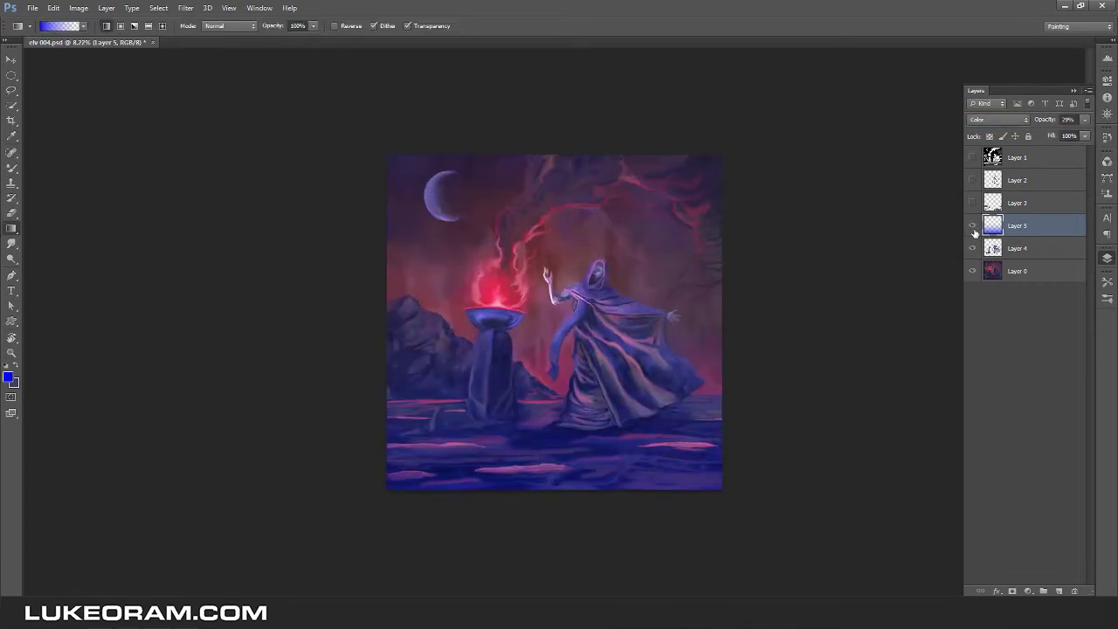
key("ctrl+e")
Touch up the hood's edge on Layer 4 with the Mixer Brush and check the whole painting.
key("b")
scroll(630, 275, "up", 5)
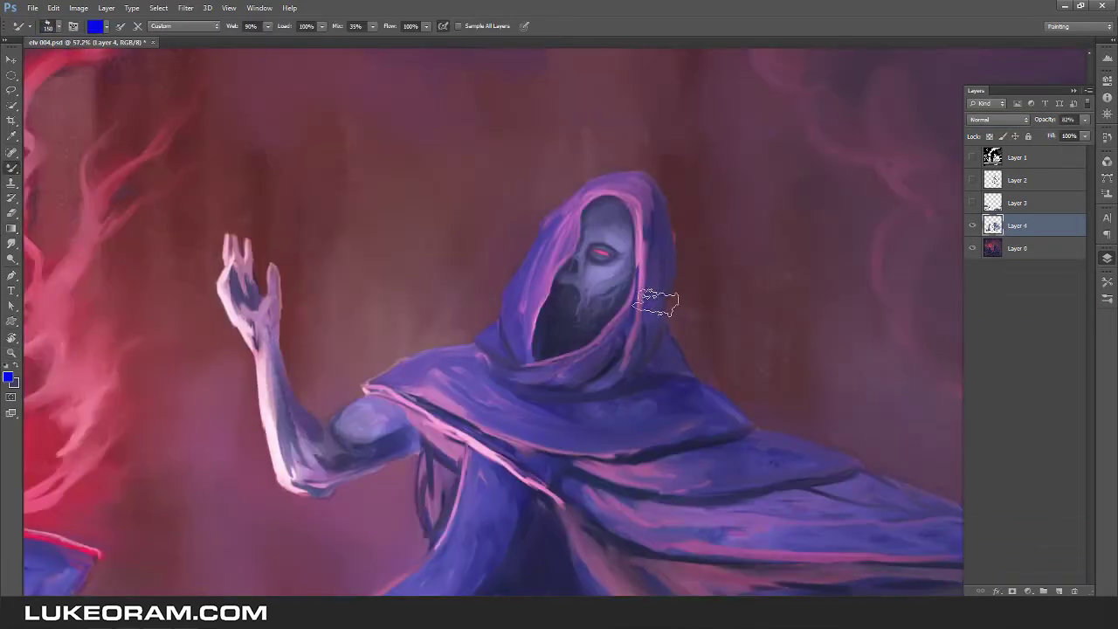
key("z")
scroll(748, 274, "down", 5)
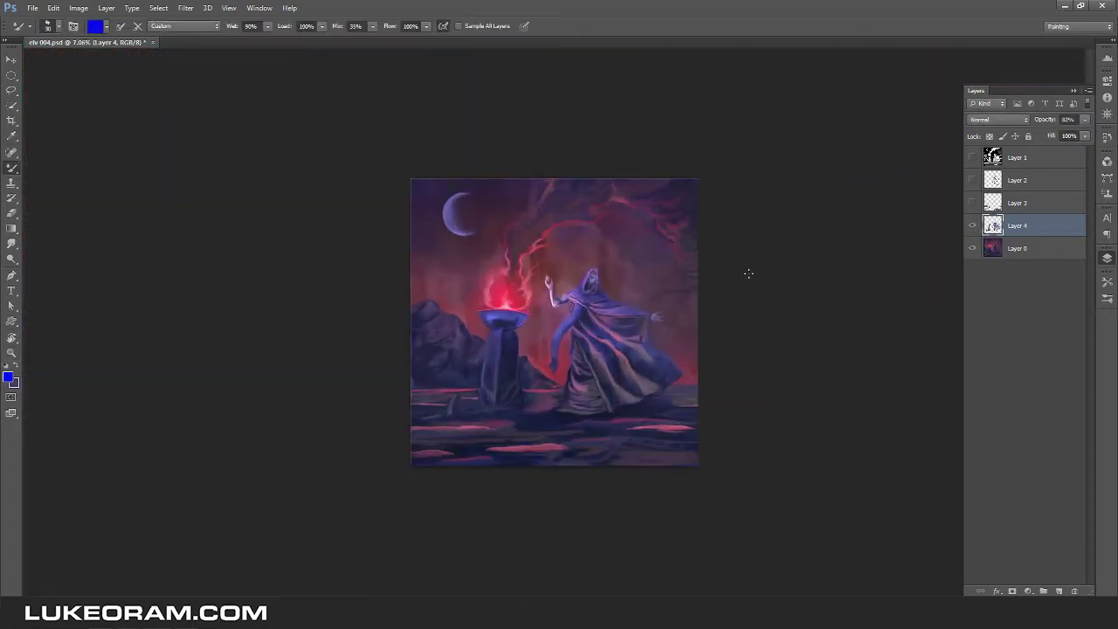
key("ctrl+plus")
key("ctrl+plus")
key("z")
Reduce the brightening on Layer 4's lower robe with the Eraser at 40% opacity and save the file.
key("e")
scroll(520, 328, "up", 3)
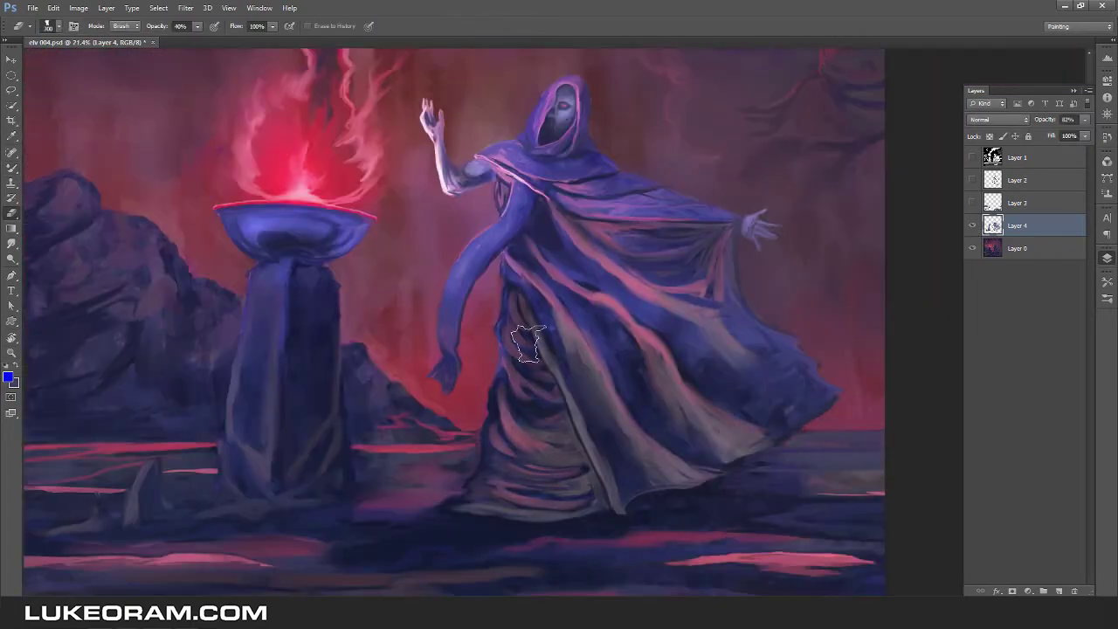
key("z")
scroll(721, 318, "down", 4)
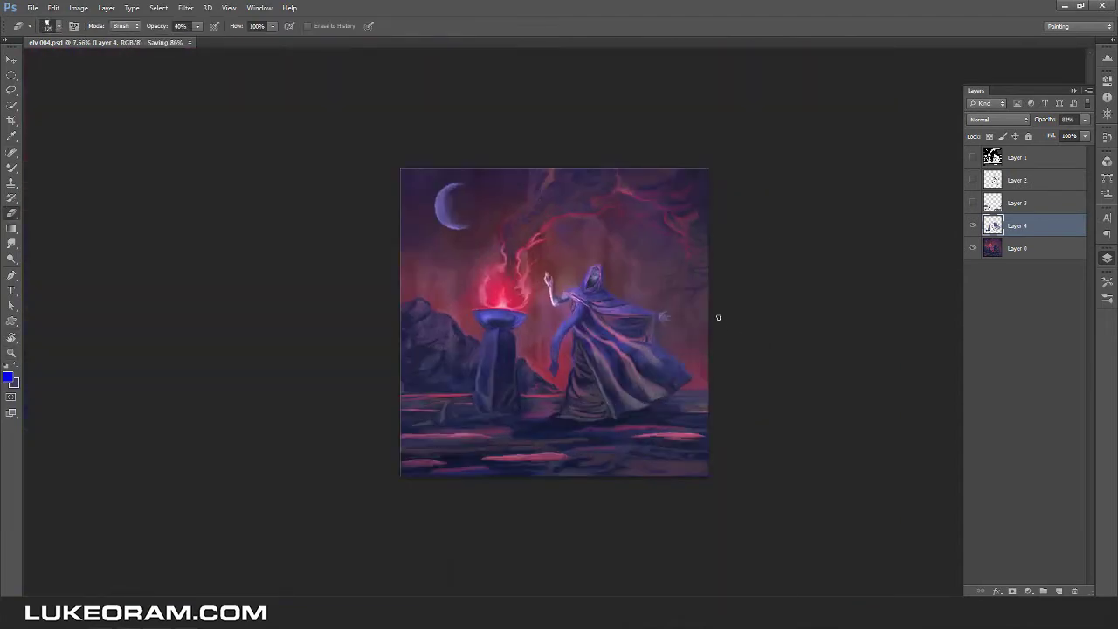
scroll(707, 317, "up", 2)
key("e")
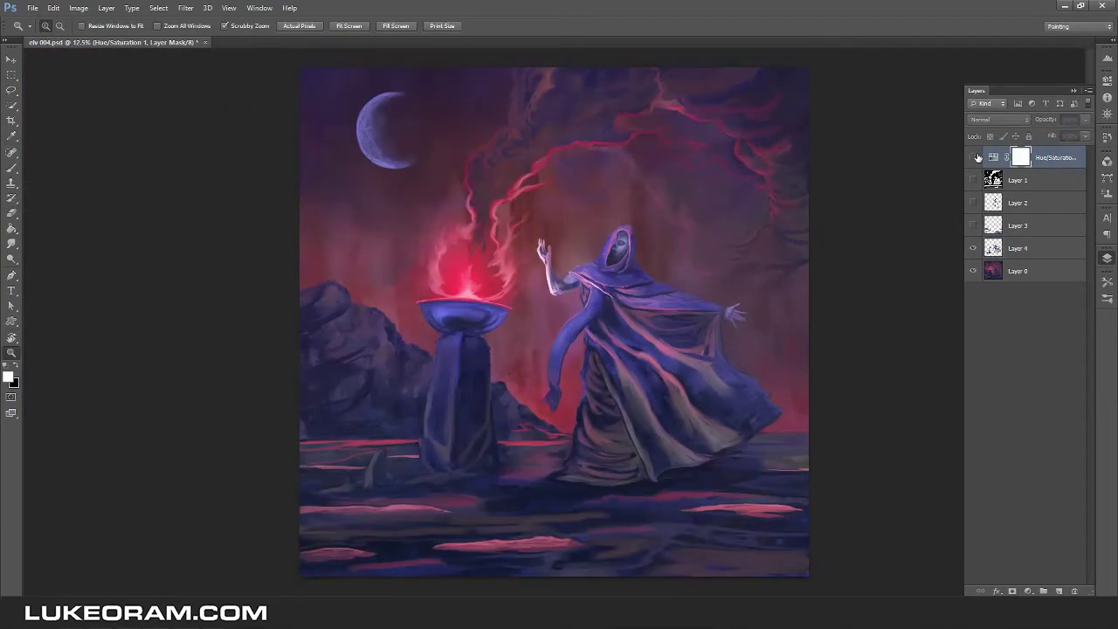
Clean up Layer 4 around the raised arm, cloak and hood with the Eraser at 30% and 100% opacity.
scroll(947, 225, "down", 3)
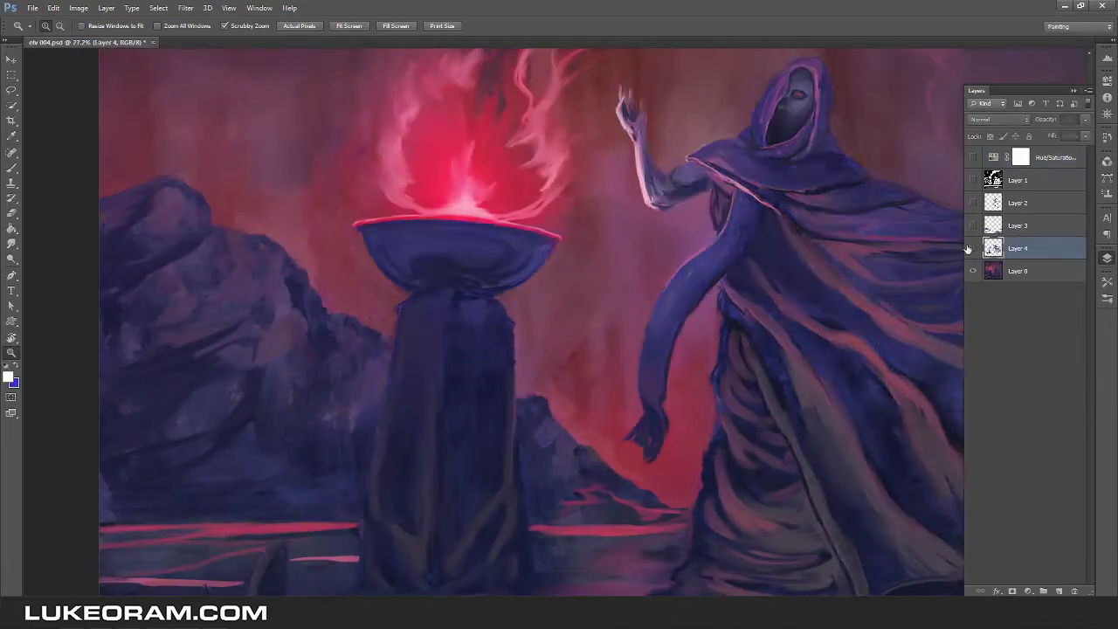
key("e")
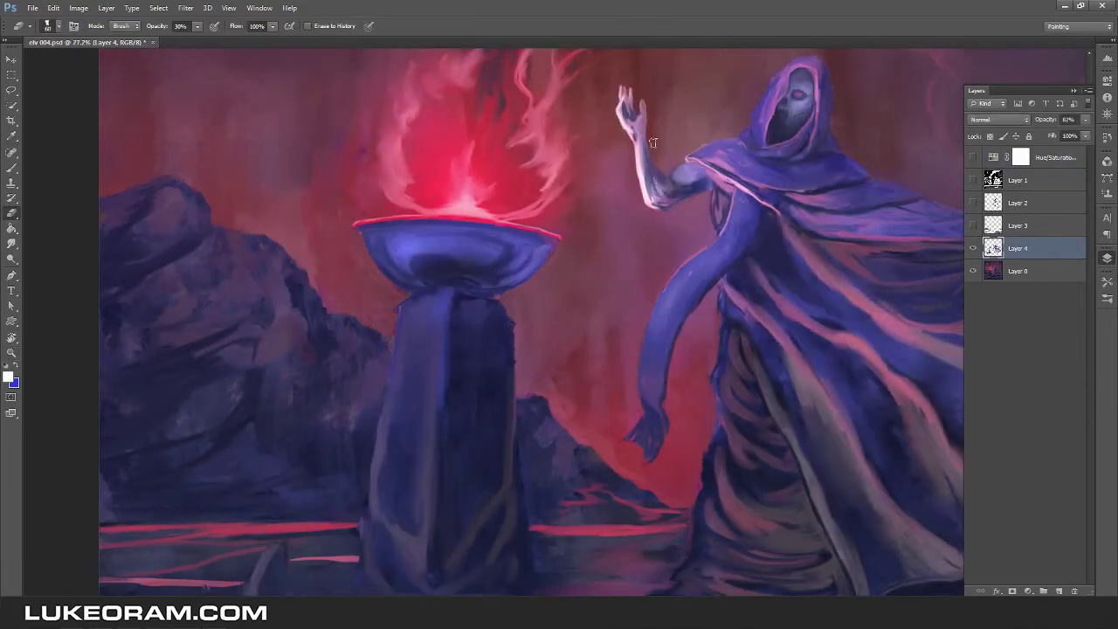
left_click_drag(771, 234, 444, 213)
key("0")
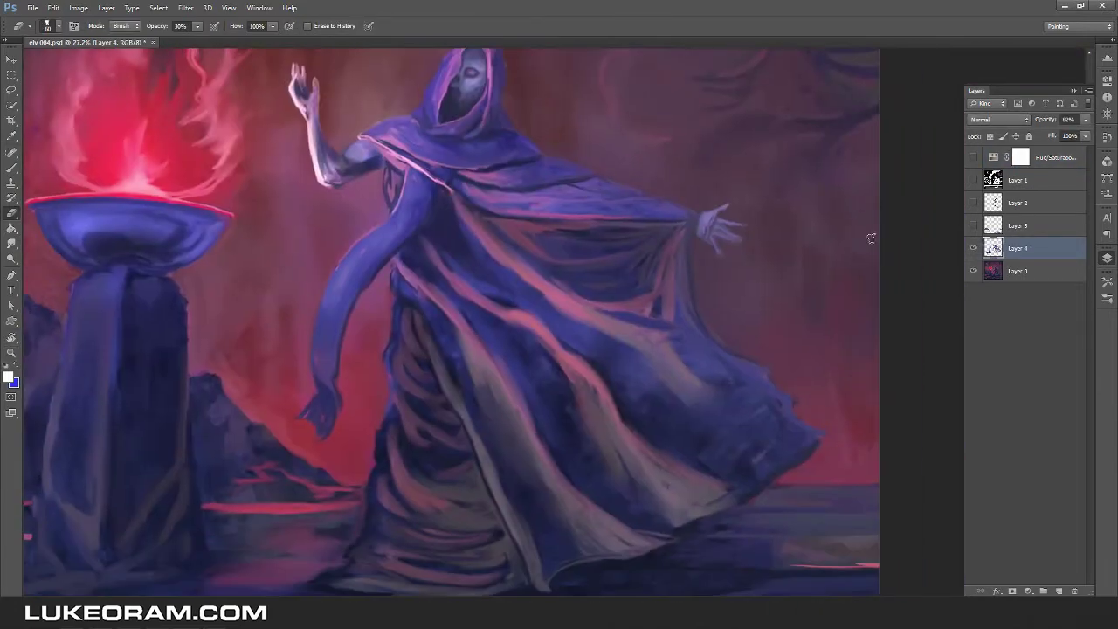
left_click_drag(325, 146, 303, 239)
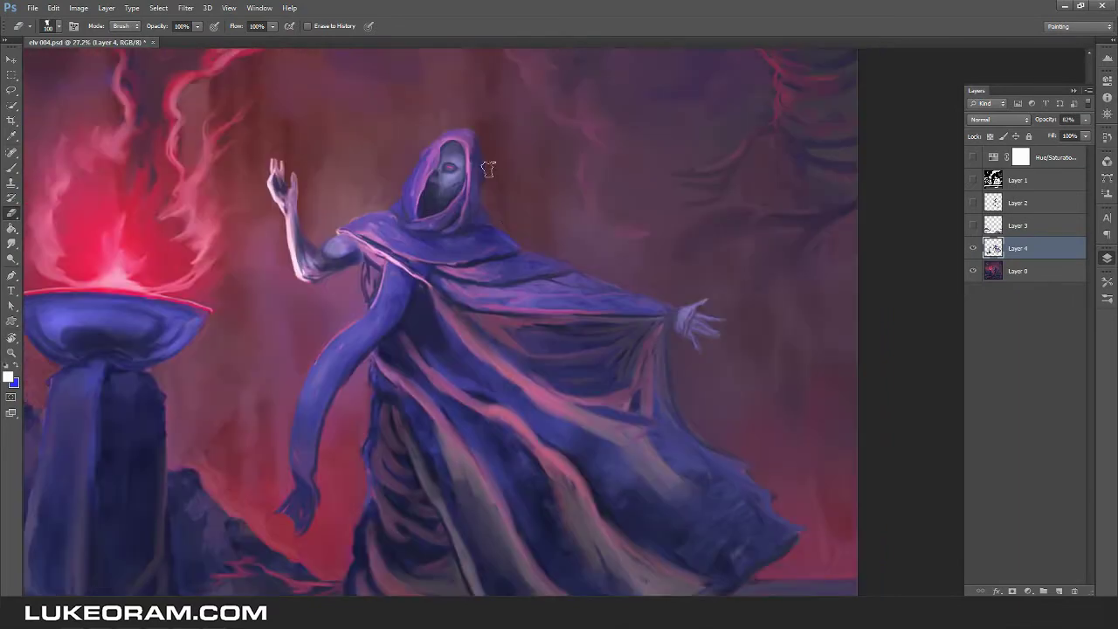
scroll(693, 373, "down", 2)
key("ctrl+minus")
key("ctrl+minus")
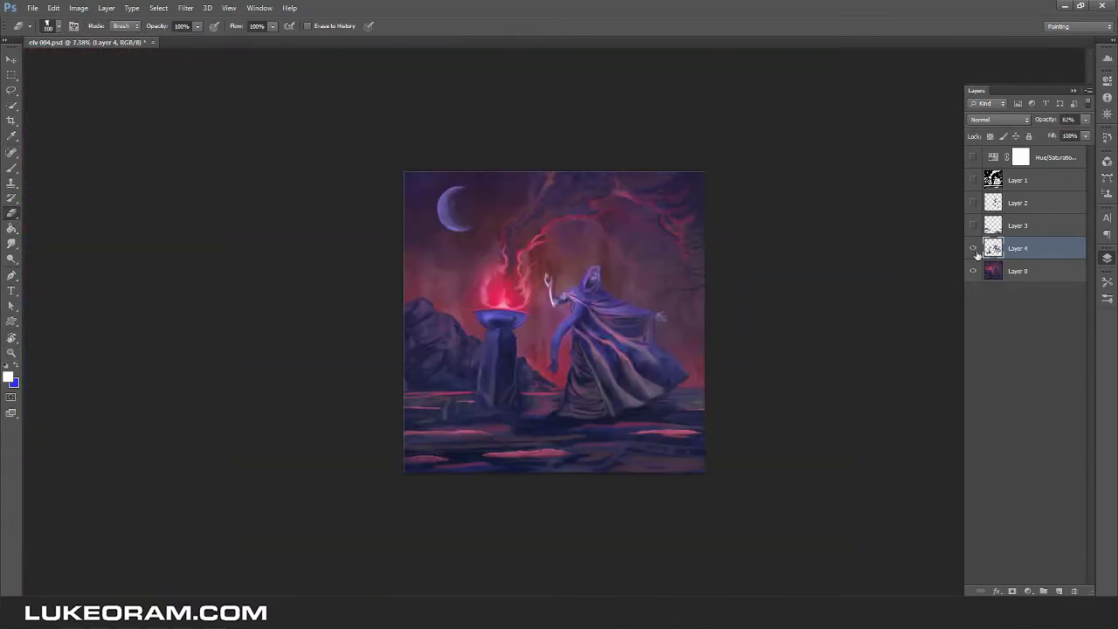
key("ctrl+plus")
left_click(79, 8)
left_click(245, 124)
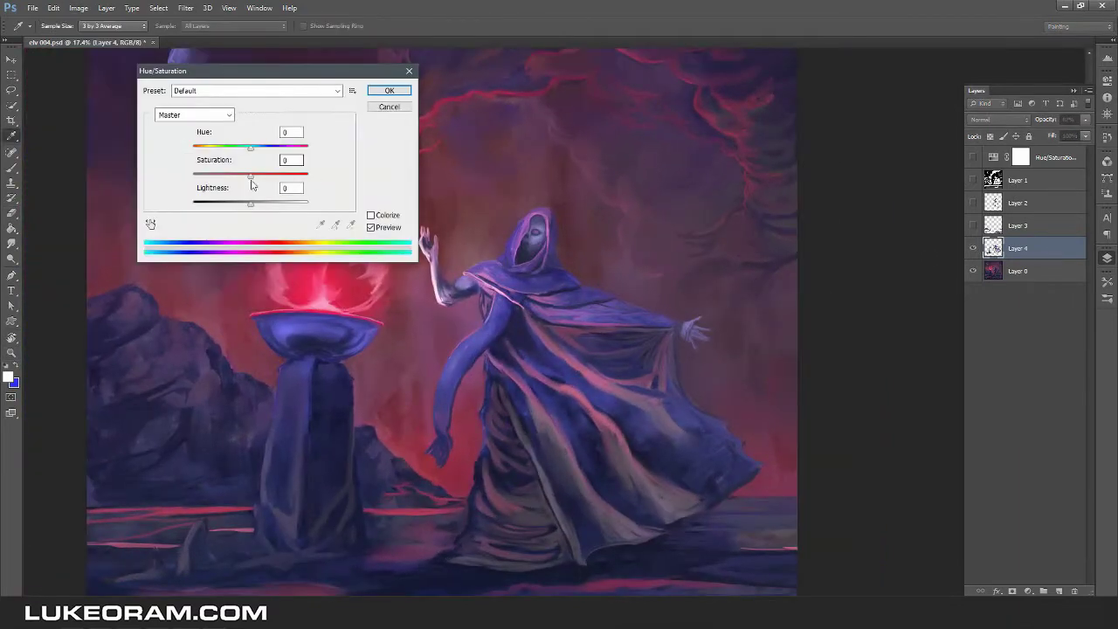
key("Escape")
Shift Layer 4's midtones towards cyan with Color Balance, using a cyan-red level of -21.
key("ctrl+b")
left_click_drag(175, 128, 133, 128)
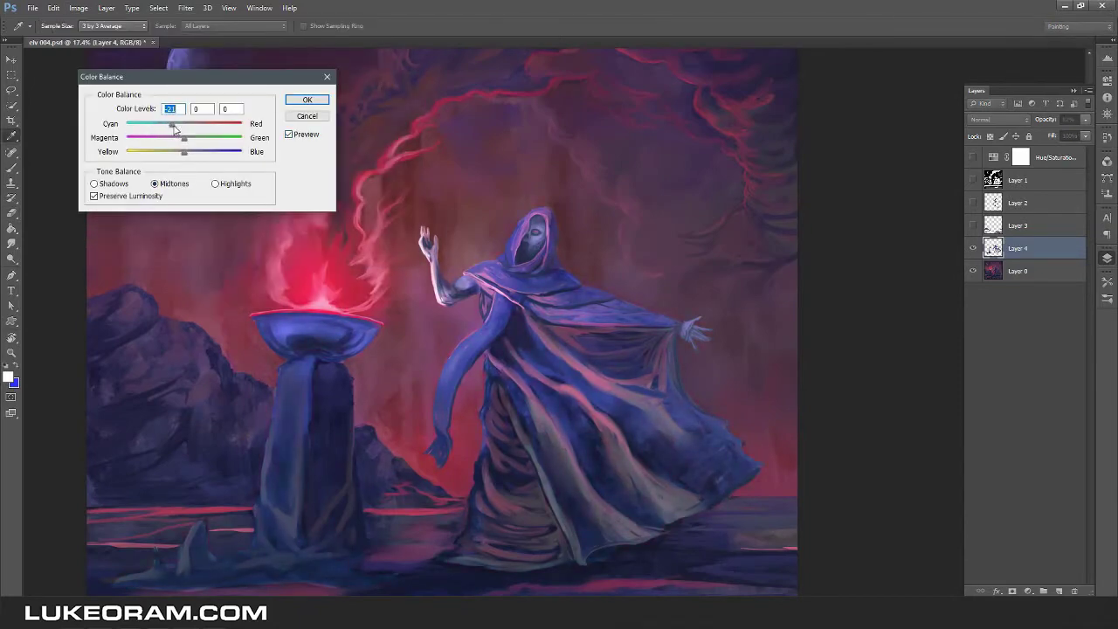
left_click(308, 99)
Merge Layer 4 into Layer 0 and save the painting as a new version named efv 005.psd.
key("ctrl+0")
key("e")
key("ctrl+e")
left_click(32, 7)
left_click(75, 143)
key("Return")
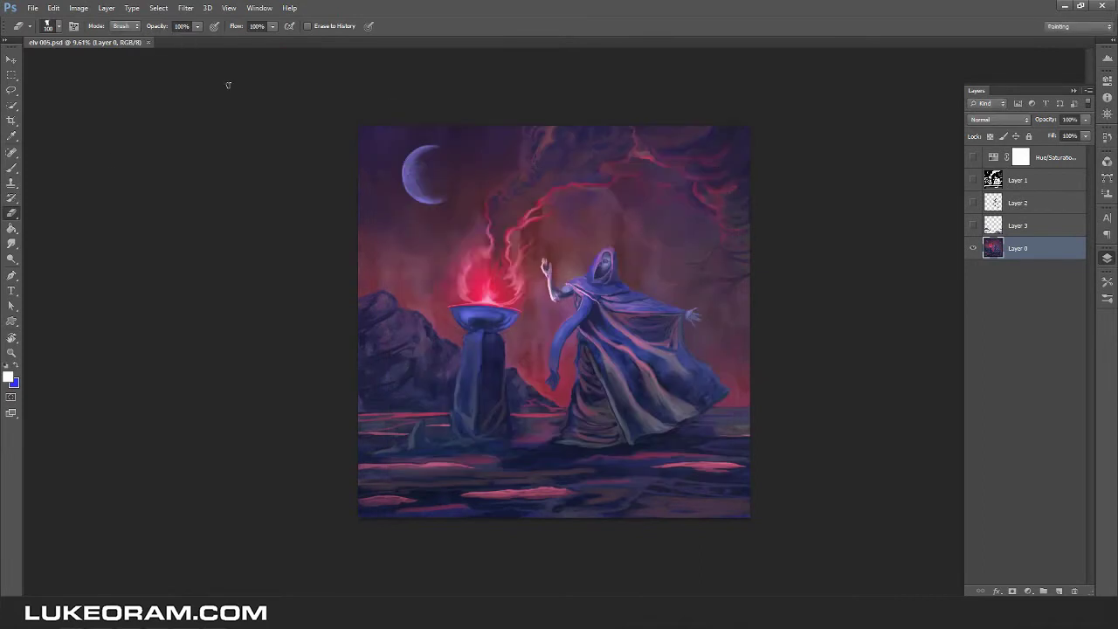
Load a Mixer Brush preset and clean up the background around the brazier bowl with sampled colours.
scroll(489, 289, "up", 5)
left_click(79, 8)
left_click(1108, 178)
left_click(1044, 150)
scroll(424, 332, "up", 5)
left_click(387, 367, "alt")
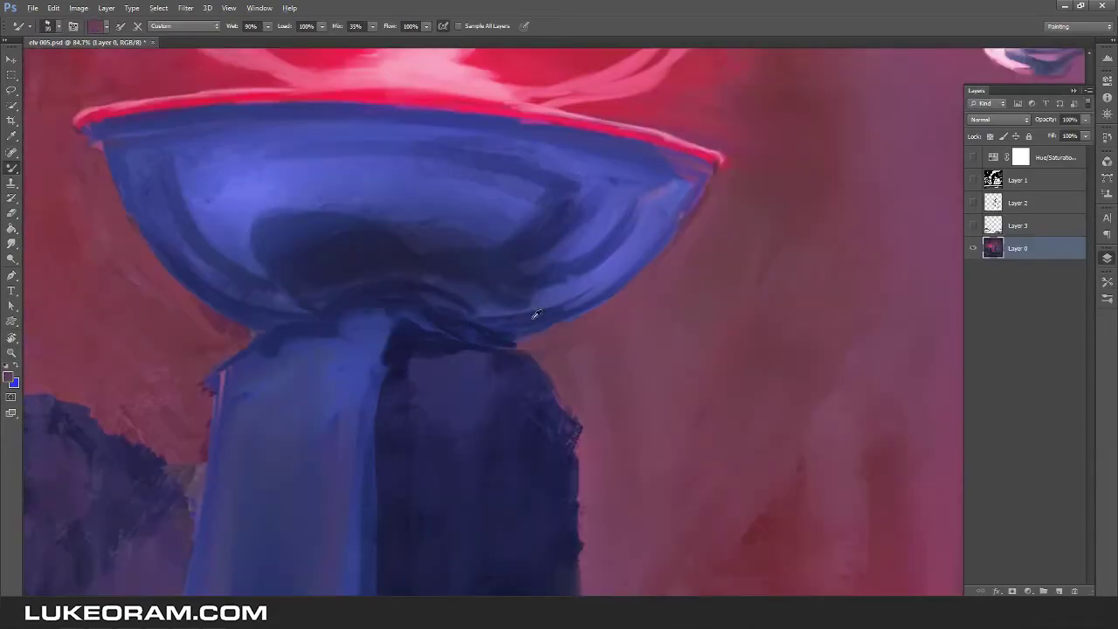
scroll(158, 179, "up", 3)
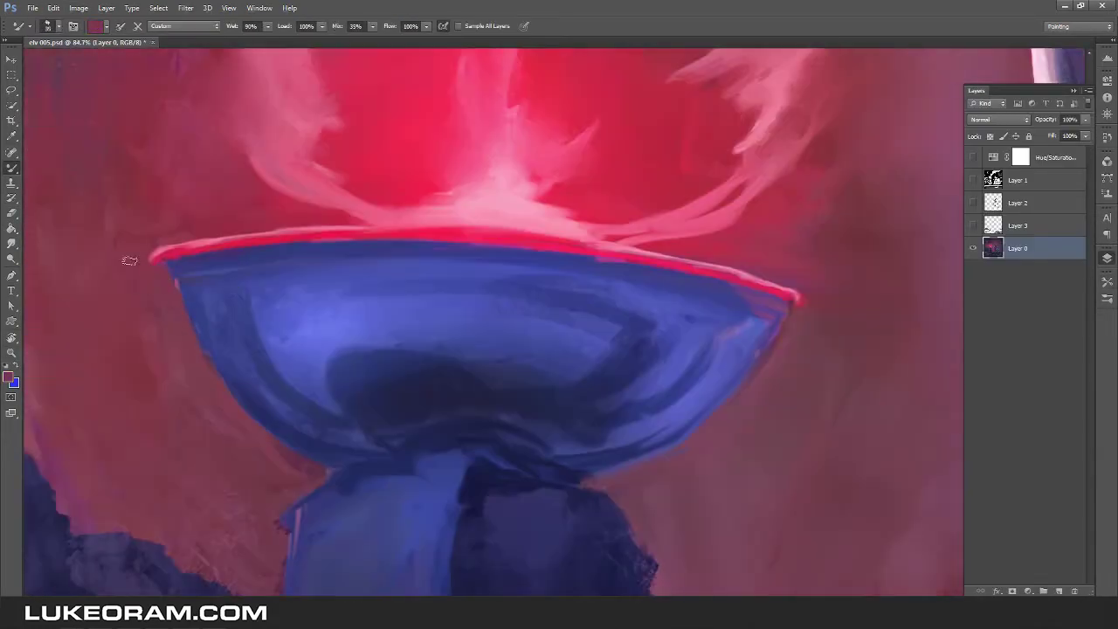
Refine the pedestal's lit side and blend the rocks against its edge with the Mixer Brush.
scroll(212, 420, "down", 5)
left_click_drag(331, 265, 291, 361)
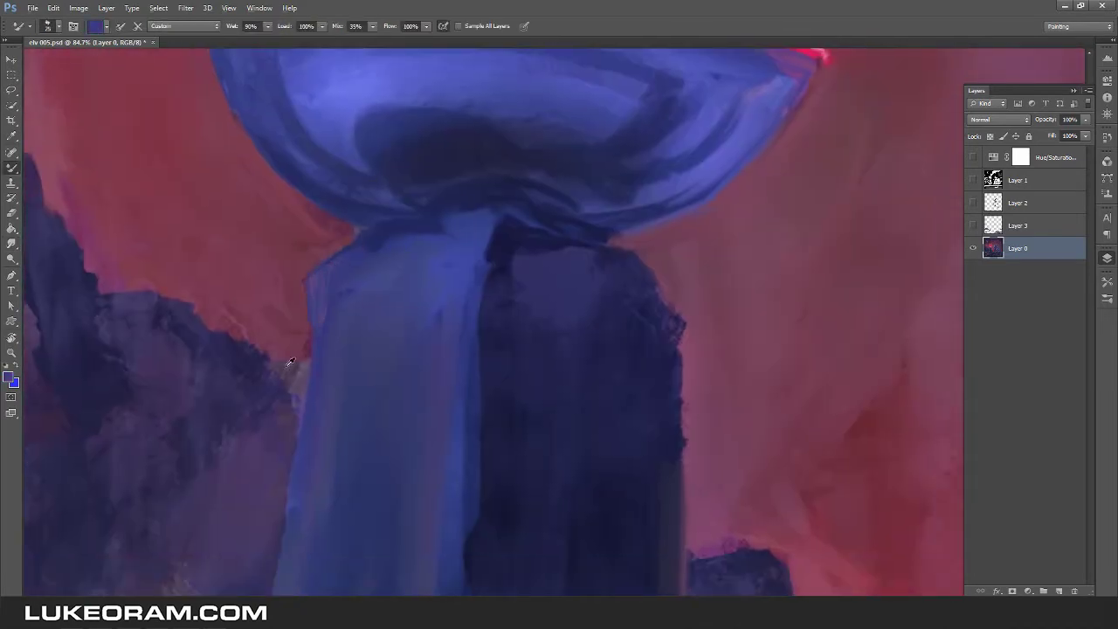
scroll(320, 482, "down", 3)
scroll(449, 387, "up", 3)
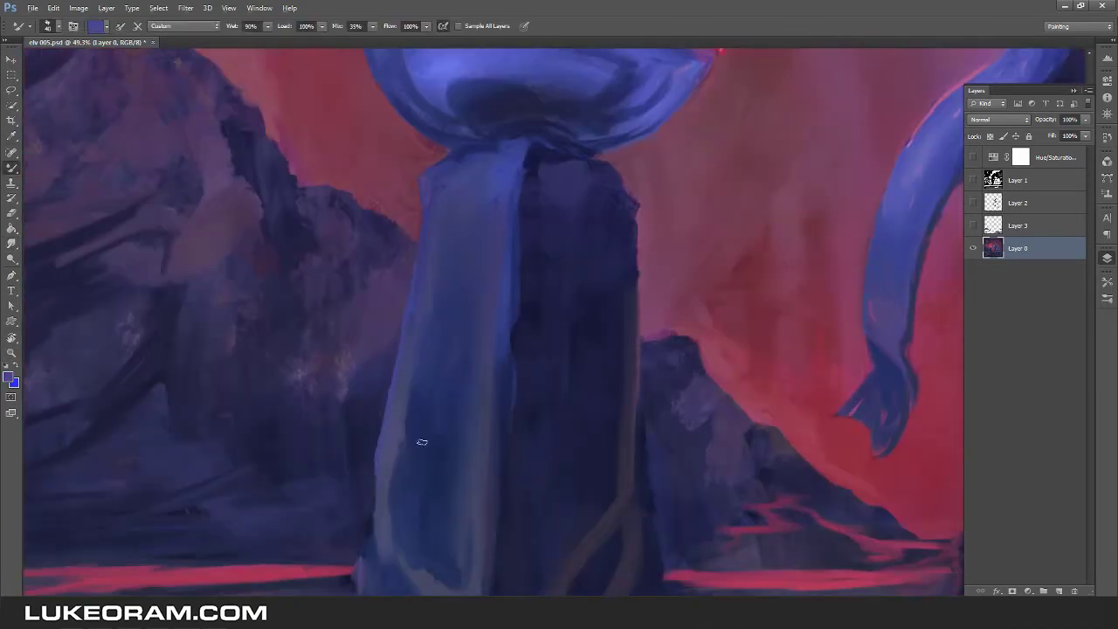
scroll(595, 306, "down", 4)
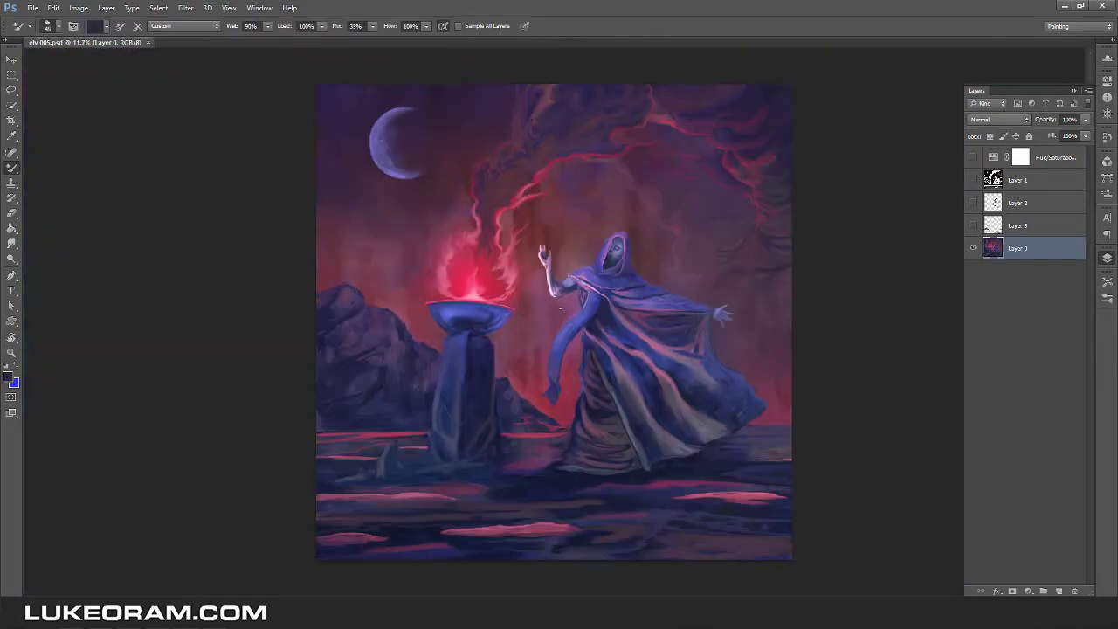
Paint out the hanging sleeve and its hand with the background colour using the Luke Main brush preset.
scroll(561, 307, "up", 3)
left_click(1107, 258)
left_click(999, 207)
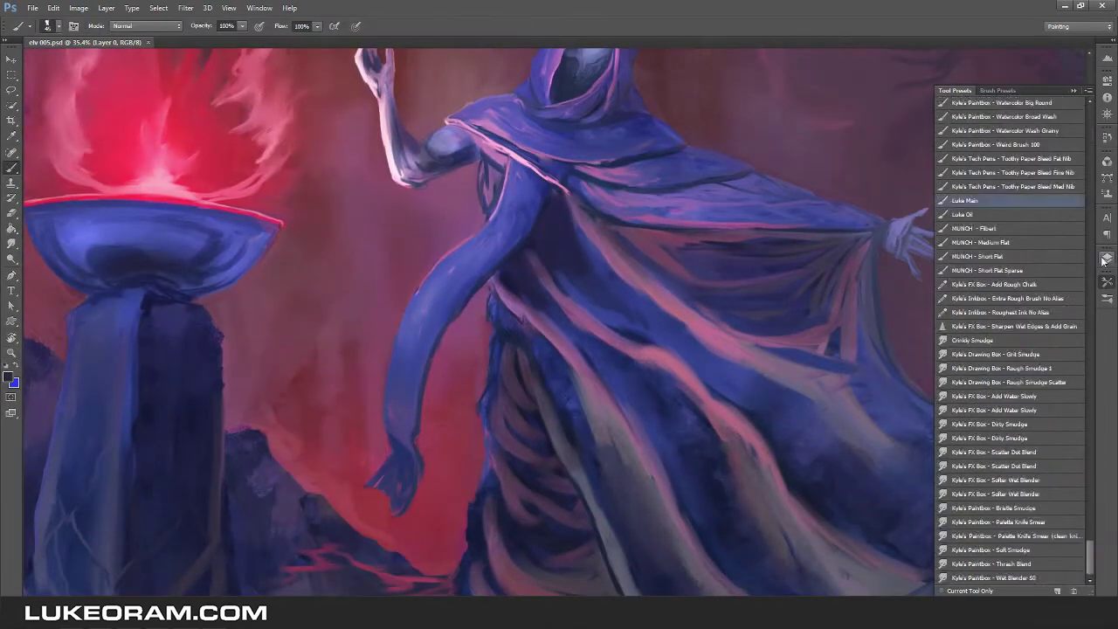
scroll(337, 375, "up", 3)
mouse_move(486, 324)
left_mouse_down()
mouse_move(425, 179)
mouse_move(399, 461)
mouse_move(470, 419)
mouse_move(391, 522)
mouse_move(353, 313)
mouse_move(501, 303)
mouse_move(465, 261)
mouse_move(558, 278)
mouse_move(420, 415)
mouse_move(523, 223)
mouse_move(547, 321)
mouse_move(412, 236)
mouse_move(499, 339)
mouse_move(460, 279)
mouse_move(451, 366)
left_mouse_up()
key("r")
scroll(468, 297, "down", 2)
key("b")
left_click_drag(475, 242, 413, 308)
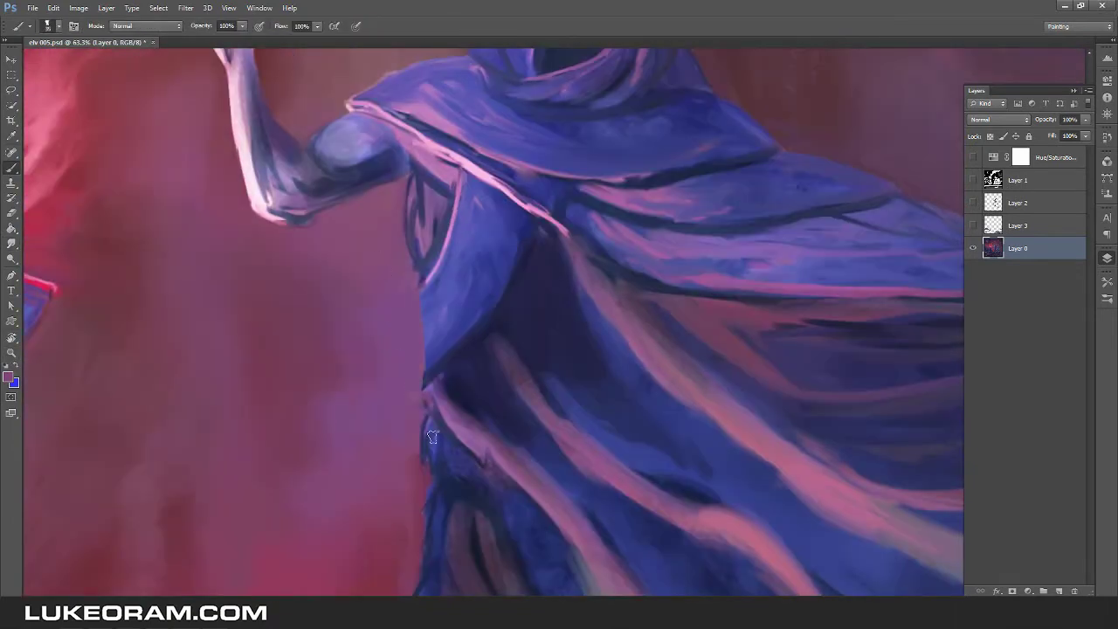
Flip the painting horizontally and load the Mixer Brush preset for further blending.
key("ctrl+0")
key("h")
left_click(1107, 257)
left_click(987, 293)
left_click(1107, 258)
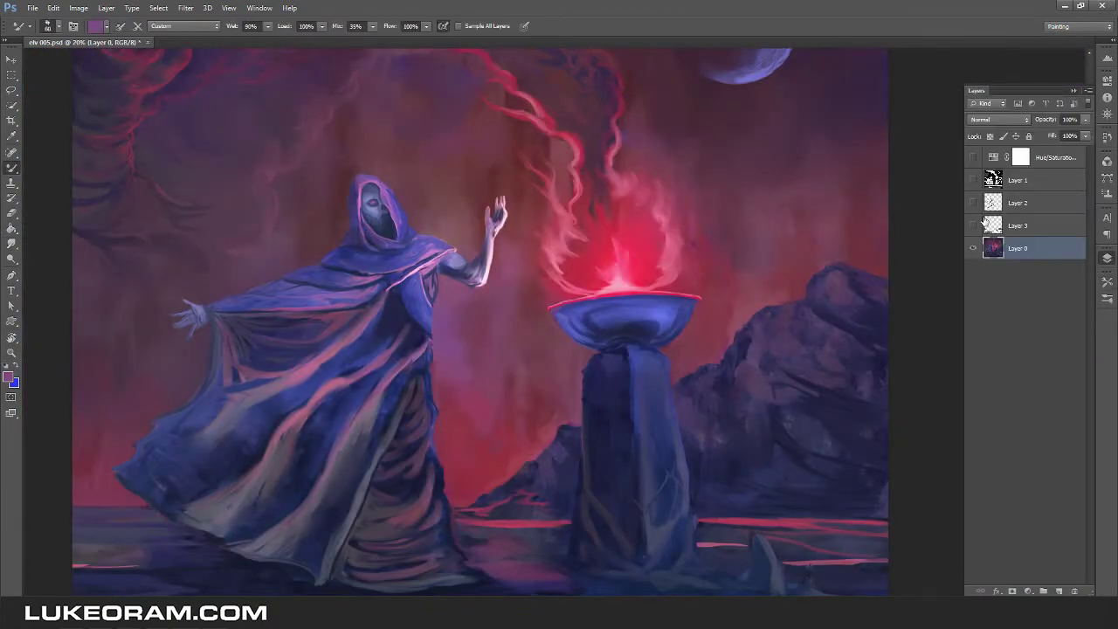
Repaint and blend the robe's front edge and waist where the sleeve hung, using colours sampled nearby.
scroll(384, 275, "up", 6)
left_click(370, 272, "alt")
left_click_drag(407, 262, 376, 291)
mouse_move(454, 229)
left_mouse_down()
mouse_move(438, 271)
mouse_move(385, 402)
left_mouse_up()
scroll(419, 350, "down", 6)
scroll(481, 306, "up", 6)
mouse_move(494, 266)
left_mouse_down()
mouse_move(463, 349)
mouse_move(480, 358)
left_mouse_up()
left_click(495, 392, "alt")
left_click(529, 367, "alt")
left_click_drag(503, 419, 520, 307)
scroll(439, 424, "down", 4)
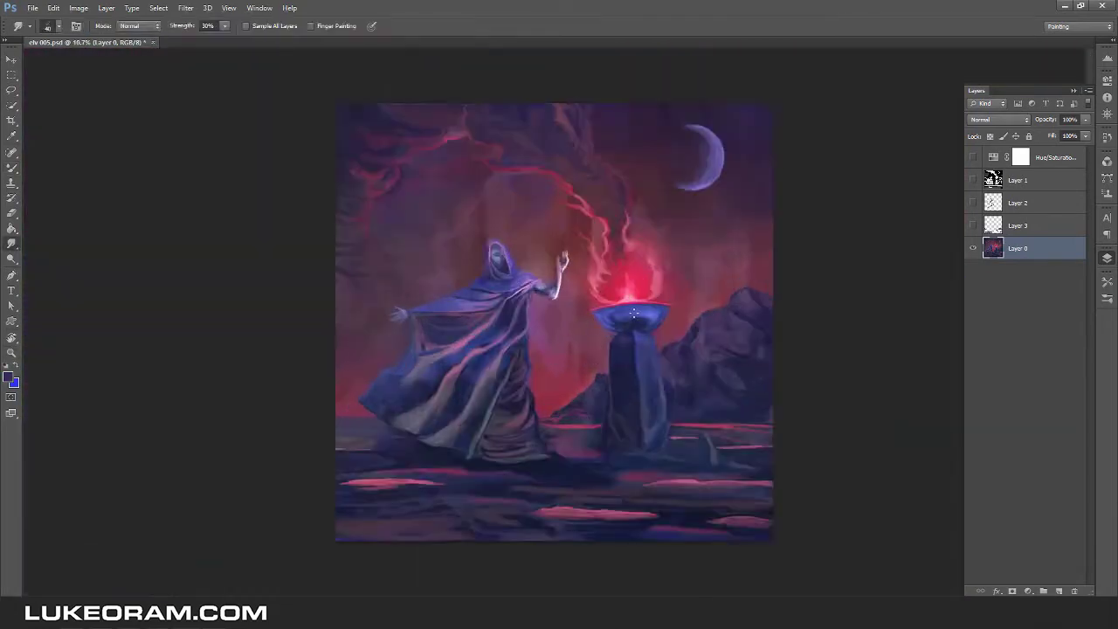
Refine the robe's trailing back edge against the red background with the Mixer Brush, using sampled robe and background colours.
scroll(419, 367, "up", 7)
left_click(400, 149, "alt")
left_click_drag(330, 416, 269, 308)
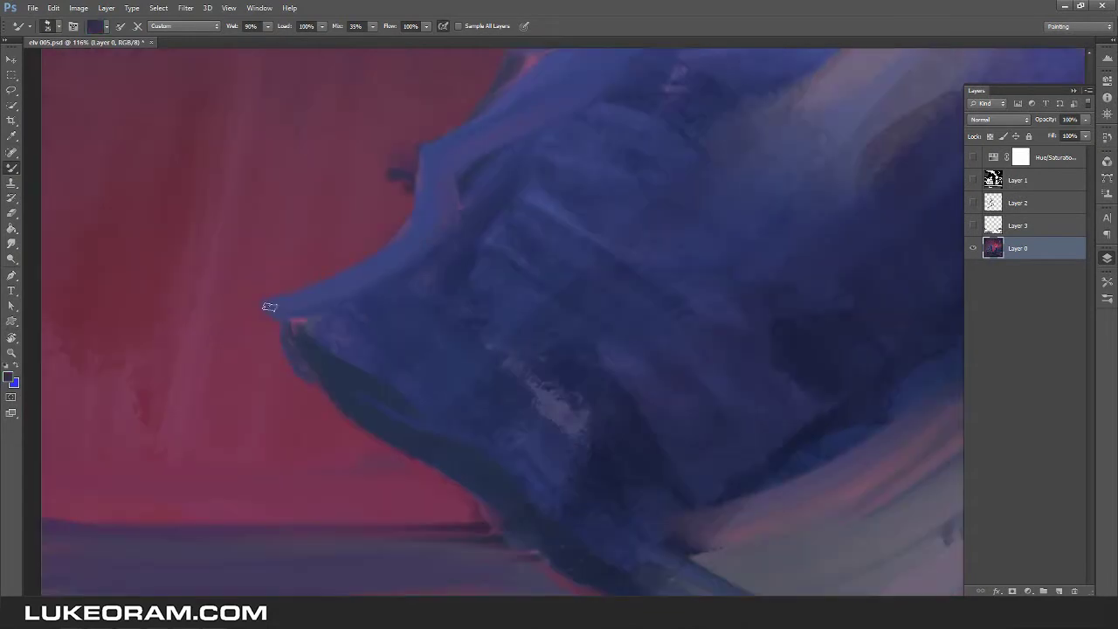
left_click_drag(492, 236, 466, 406)
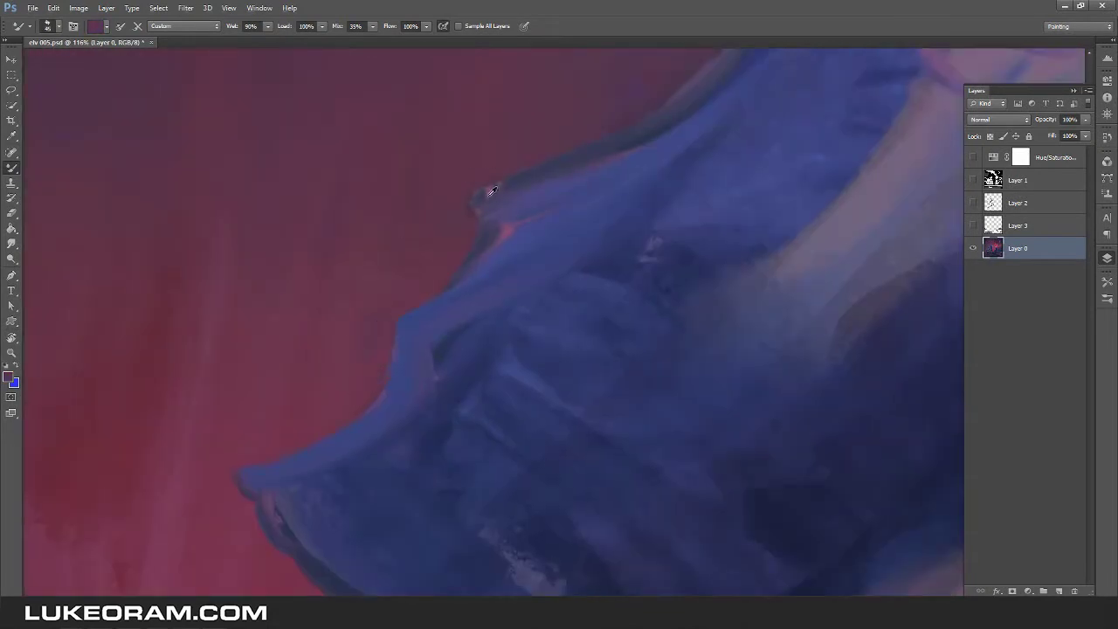
scroll(702, 292, "down", 5)
Soften the dark smoke streaks above the outstretched hand into the background using the Mixer Brush and Smudge tool.
scroll(612, 315, "up", 2)
left_click(594, 321, "alt")
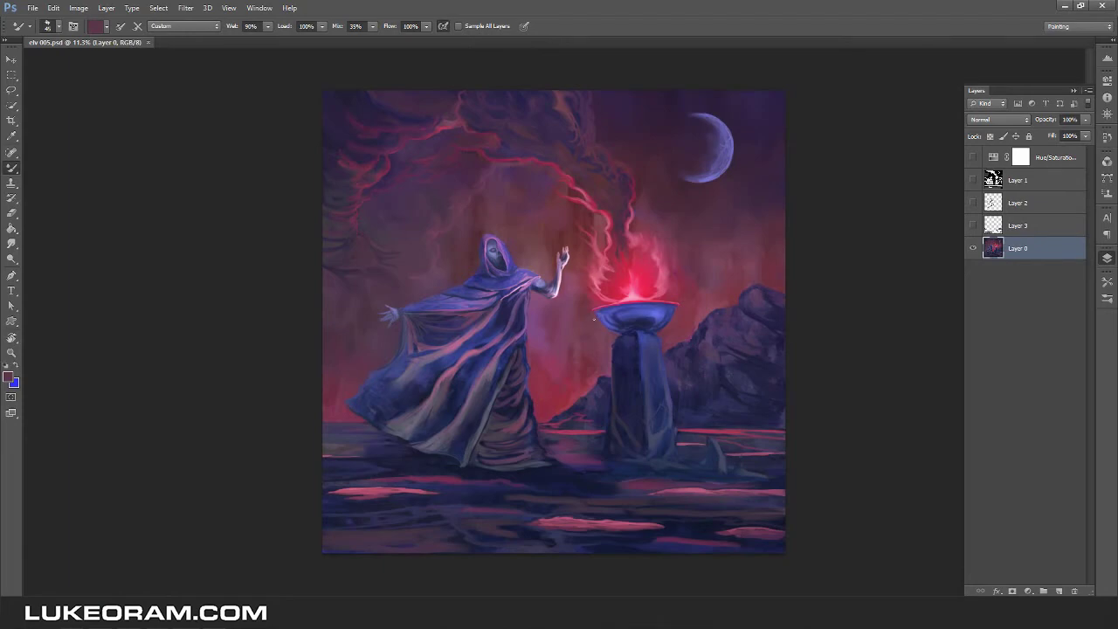
scroll(349, 226, "up", 3)
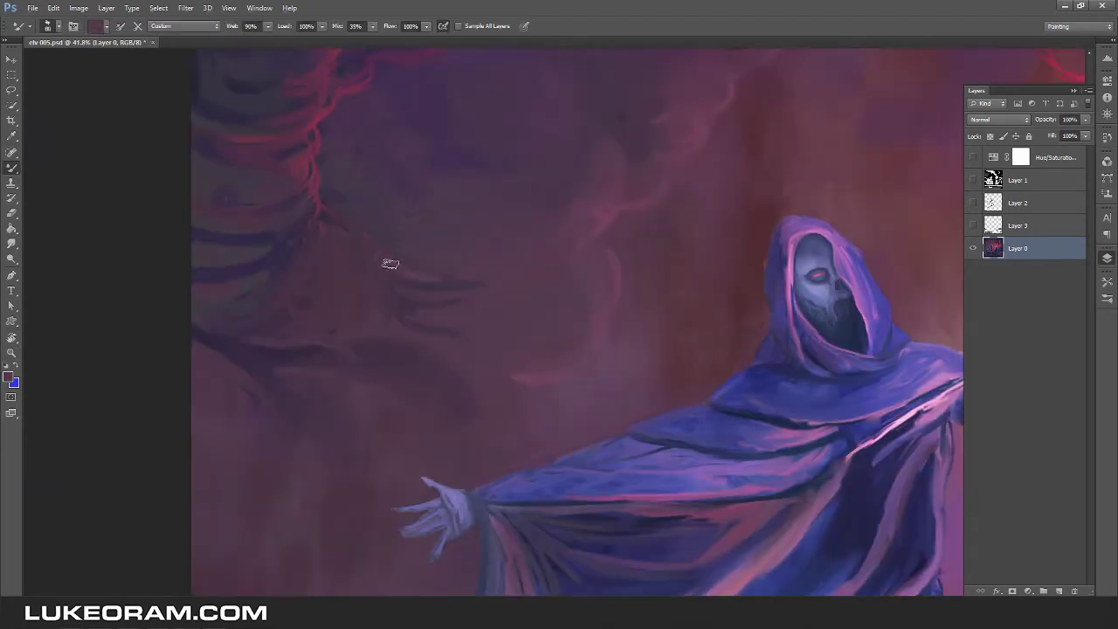
scroll(278, 300, "down", 3)
scroll(228, 322, "up", 3)
key("r")
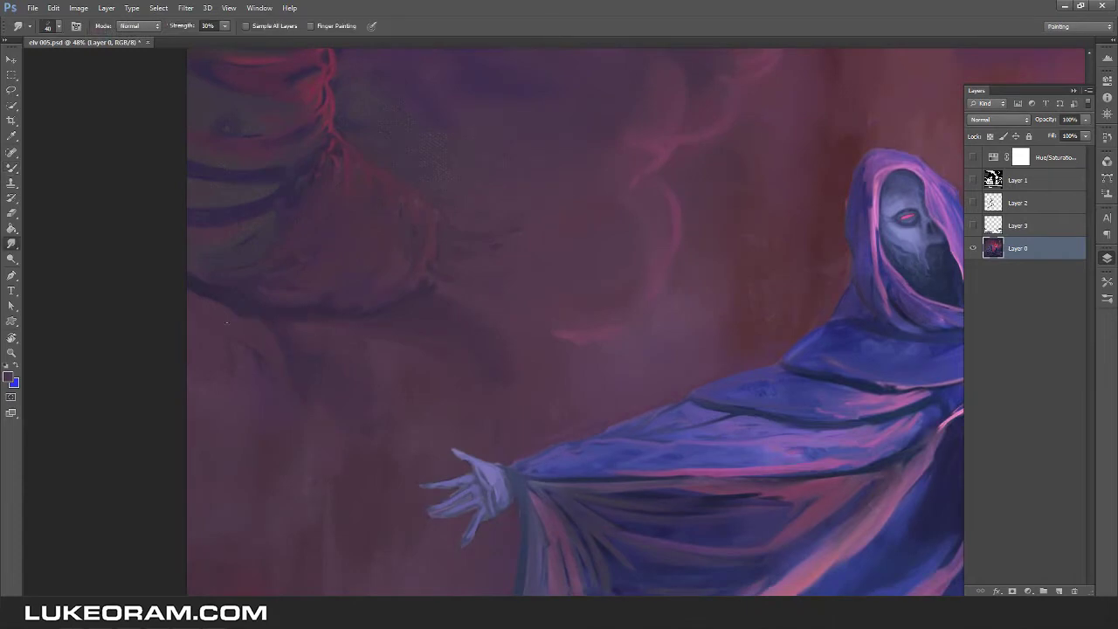
scroll(434, 289, "down", 3)
Repaint the robe folds below the raised arm's shoulder with the Mixer Brush, using purples sampled from the cloth.
key("b")
scroll(437, 297, "up", 3)
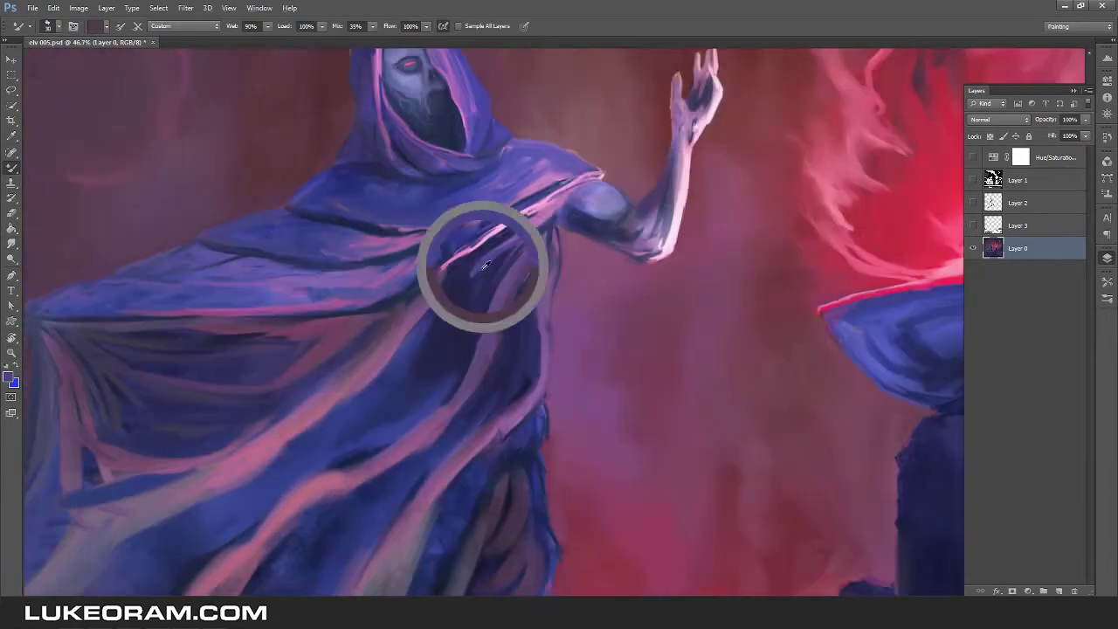
left_click(464, 373, "alt")
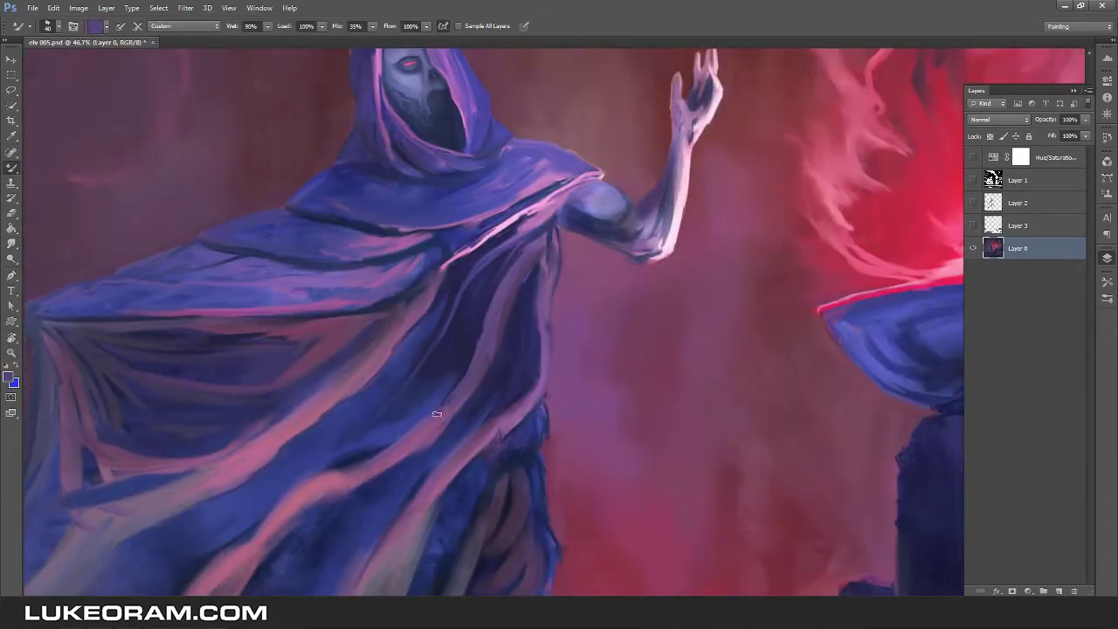
Paint dark veins on the raised arm's shoulder and forearm, and preview the painting with the Hue/Saturation layer.
scroll(553, 191, "up", 3)
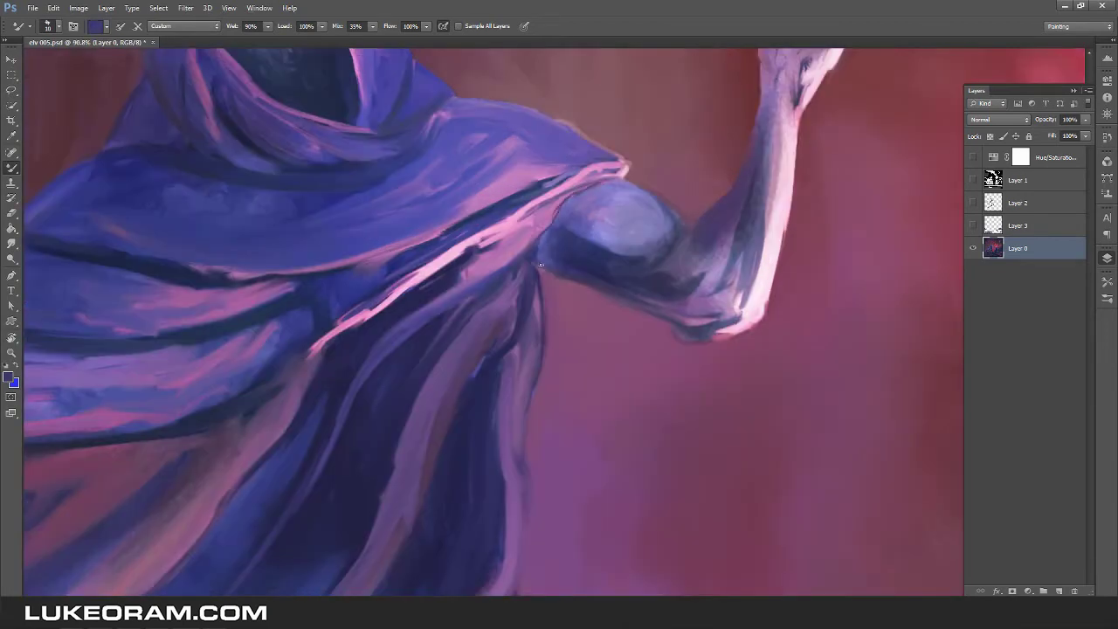
left_click_drag(676, 342, 575, 464)
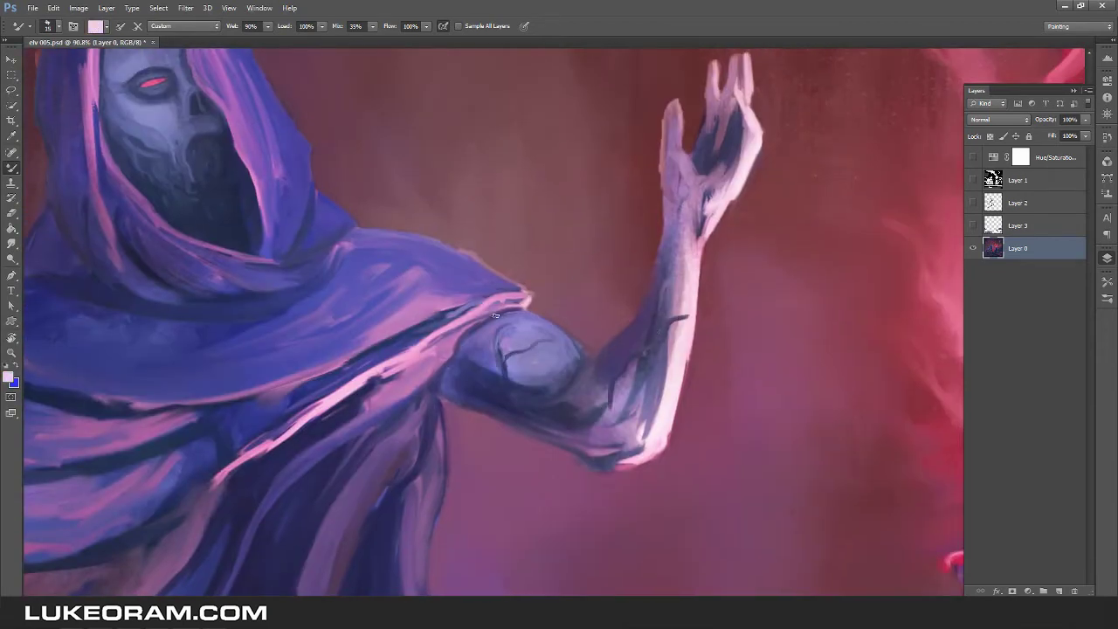
scroll(546, 400, "down", 4)
left_click(975, 157)
left_click(975, 157)
scroll(560, 349, "up", 6)
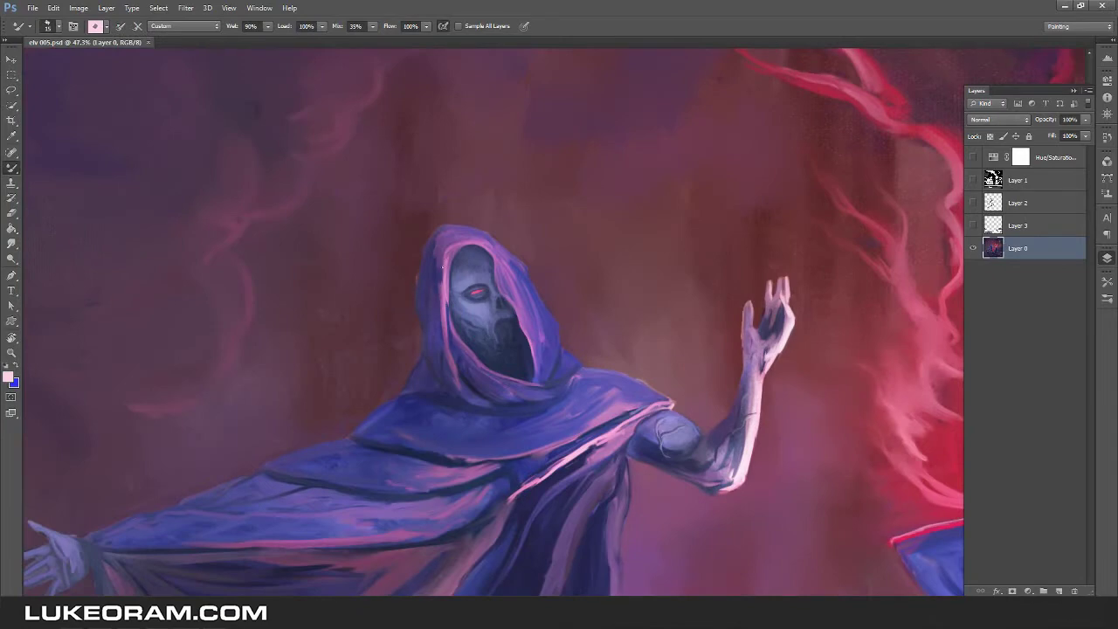
Lasso the figure's hooded head and copy it to a new layer.
left_click_drag(458, 329, 458, 329)
left_click(12, 90)
left_click_drag(455, 174, 632, 242)
key("ctrl+j")
Try mirroring the head copy horizontally, showing Layer 1 beneath it and erasing the background around the hood.
left_click(53, 8)
left_click(240, 362)
key("v")
left_click(973, 180)
key("e")
mouse_move(479, 205)
left_mouse_down()
mouse_move(524, 131)
mouse_move(660, 139)
mouse_move(677, 314)
left_mouse_up()
Try rotating the head copy about -21° and repositioning it over the black-and-white sketch.
key("ctrl+t")
left_click_drag(568, 236, 489, 263)
left_click_drag(581, 365, 615, 318)
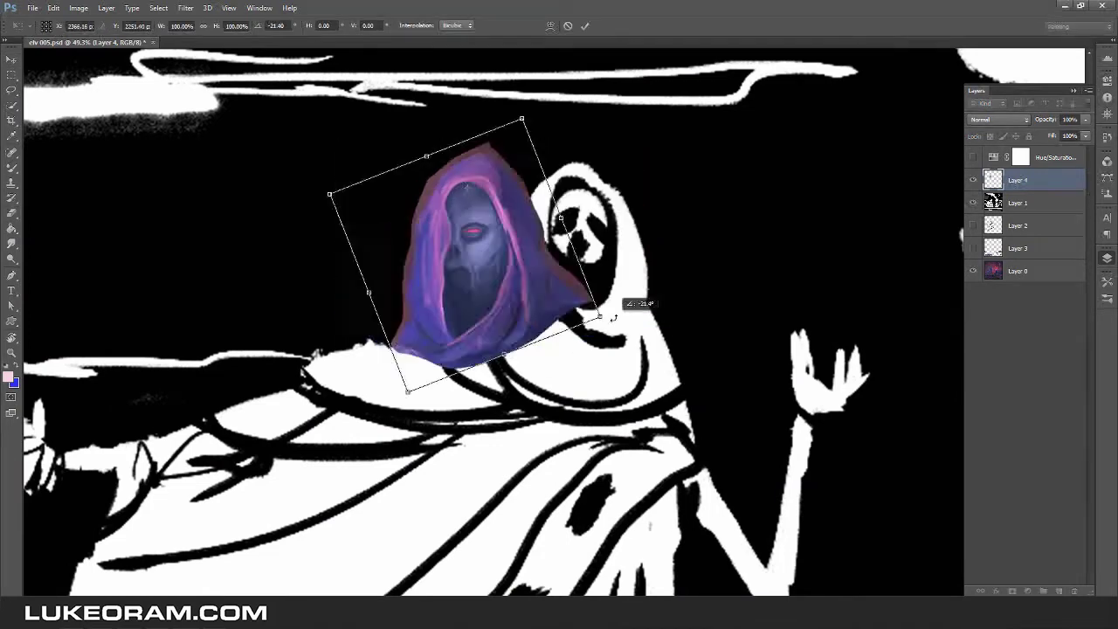
left_click_drag(512, 278, 606, 285)
key("Escape")
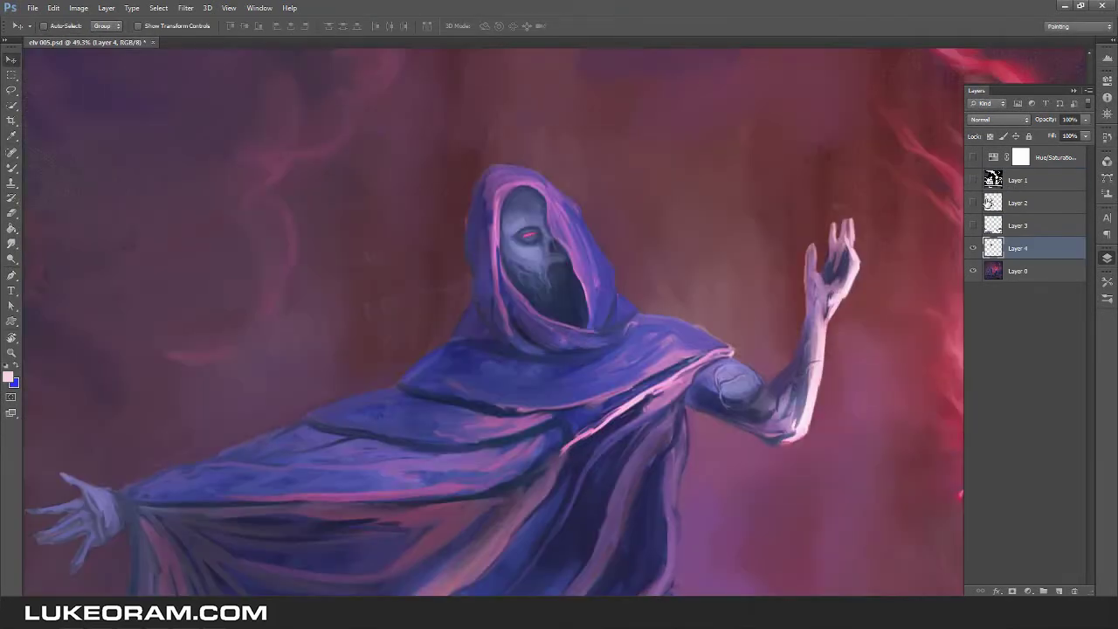
mouse_move(581, 232)
left_mouse_down()
mouse_move(751, 285)
mouse_move(647, 298)
mouse_move(440, 421)
left_mouse_up()
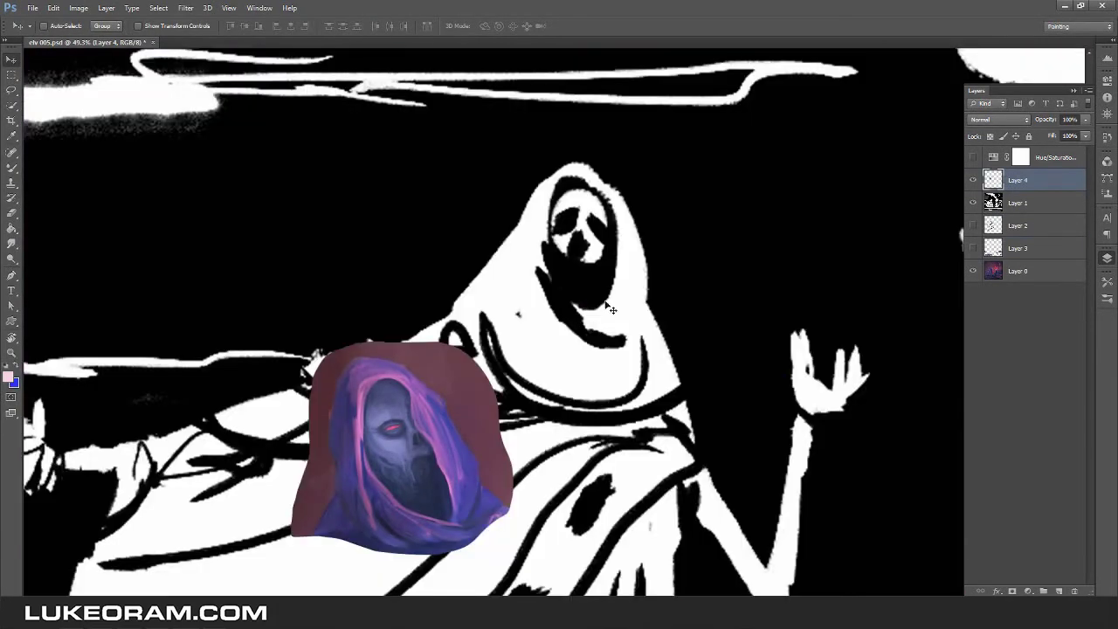
Sketch magenta guide lines for a new hood and collar, using the black-and-white sketch on Layer 1 as reference.
key("b")
key("F2")
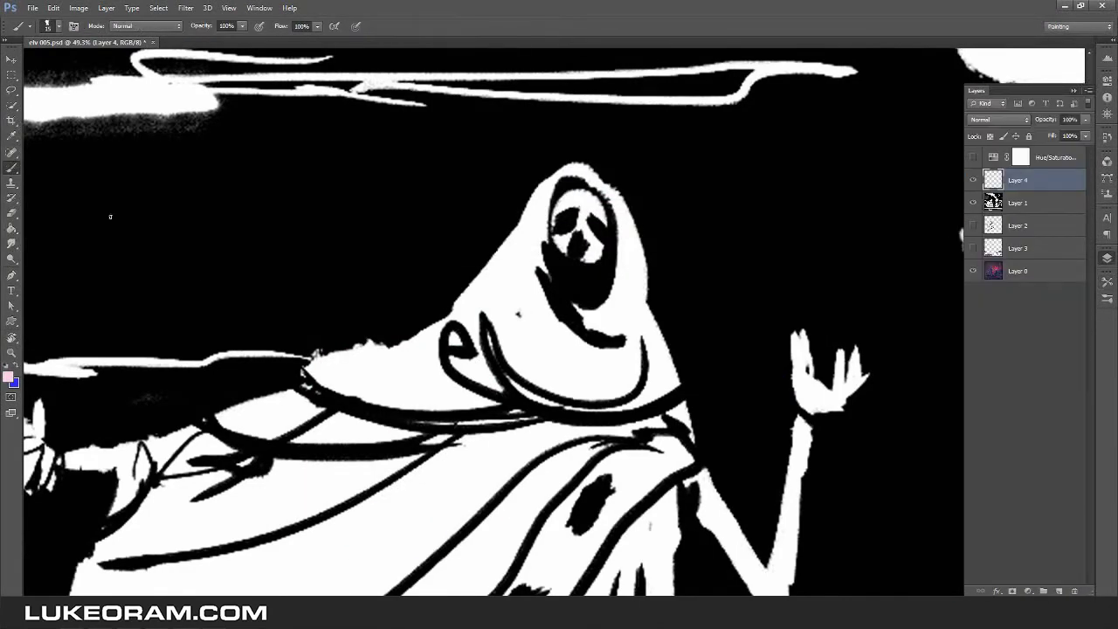
left_click_drag(588, 285, 616, 307)
left_click_drag(454, 346, 673, 410)
key("z")
left_click_drag(690, 283, 643, 284)
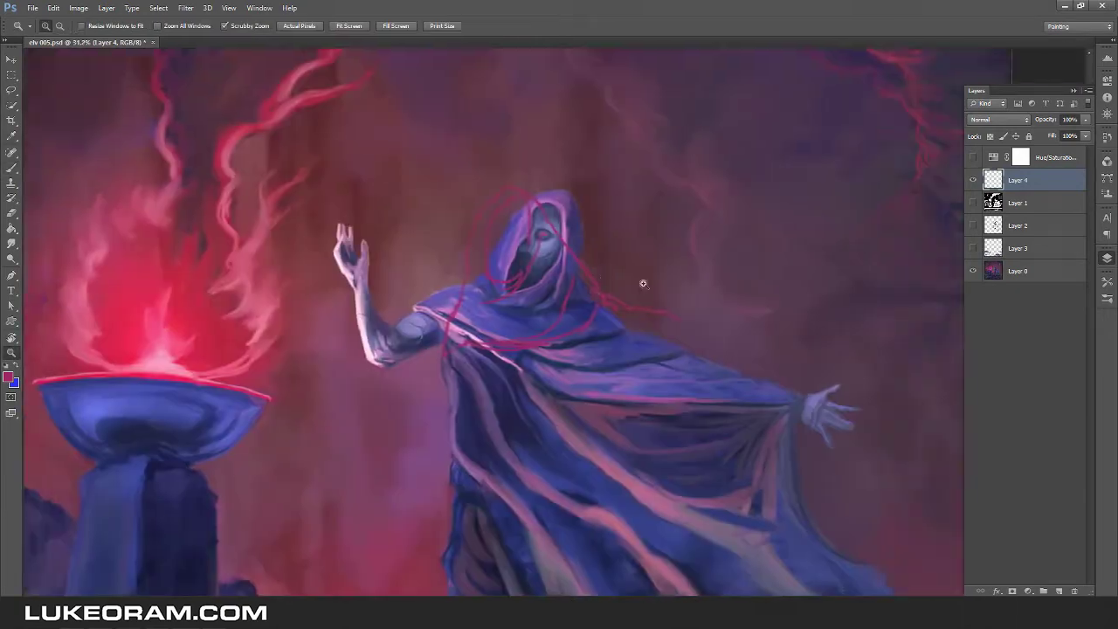
scroll(643, 283, "up", 1)
key("b")
Lasso the hooded head onto its own layer above Layer 0 and rotate it more upright on the shoulders.
left_click_drag(1018, 180, 1018, 260)
mouse_move(424, 200)
left_mouse_down()
mouse_move(600, 149)
mouse_move(522, 259)
left_mouse_up()
key("ctrl+t")
left_click_drag(533, 258, 531, 262)
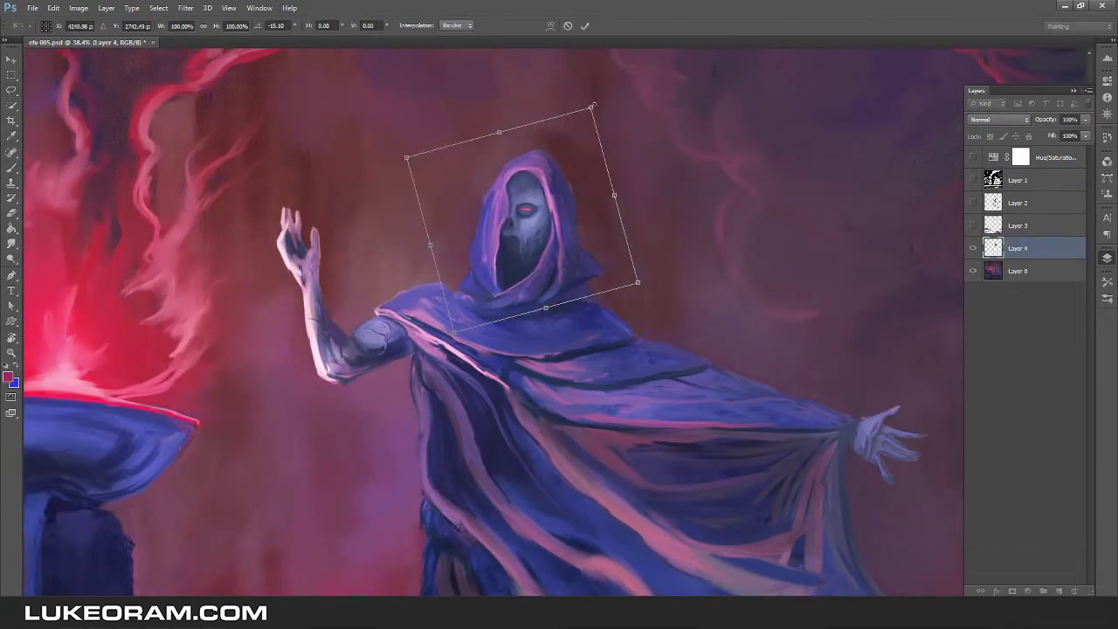
key("ctrl+z")
left_click_drag(647, 96, 619, 105)
key("Return")
Flip the painting horizontally and clean up the rotated head layer's surrounding edges with the Eraser.
key("ctrl+0")
key("h")
key("b")
scroll(449, 169, "up", 5)
key("ctrl+0")
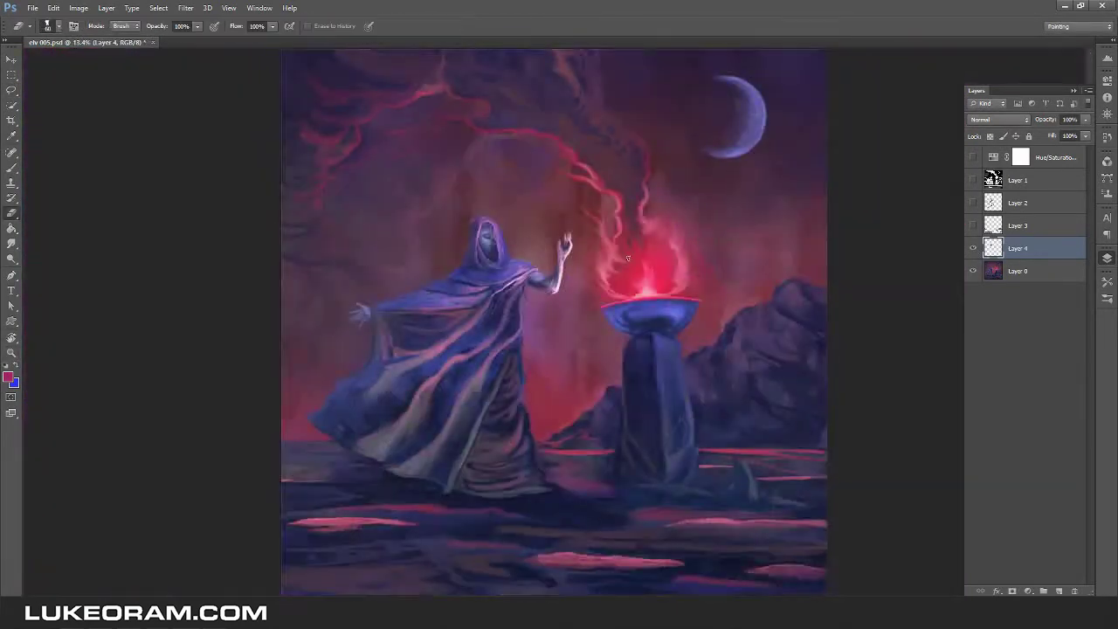
Paint sampled background colour over the old hood outline on Layer 0 behind the rotated head.
key("b")
scroll(358, 102, "up", 5)
key("alt+bracketleft")
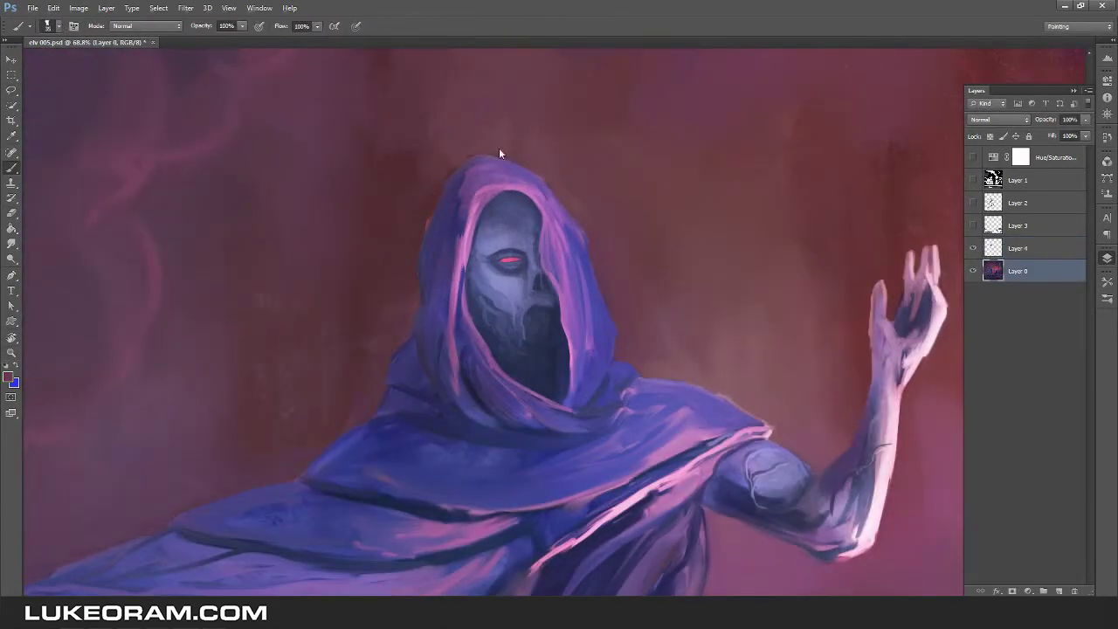
key("alt+bracketright")
Blend the back of the hood into the shoulders on Layer 4 with the Mixer Brush.
key("e")
key("shift+b")
key("F5")
key("F5")
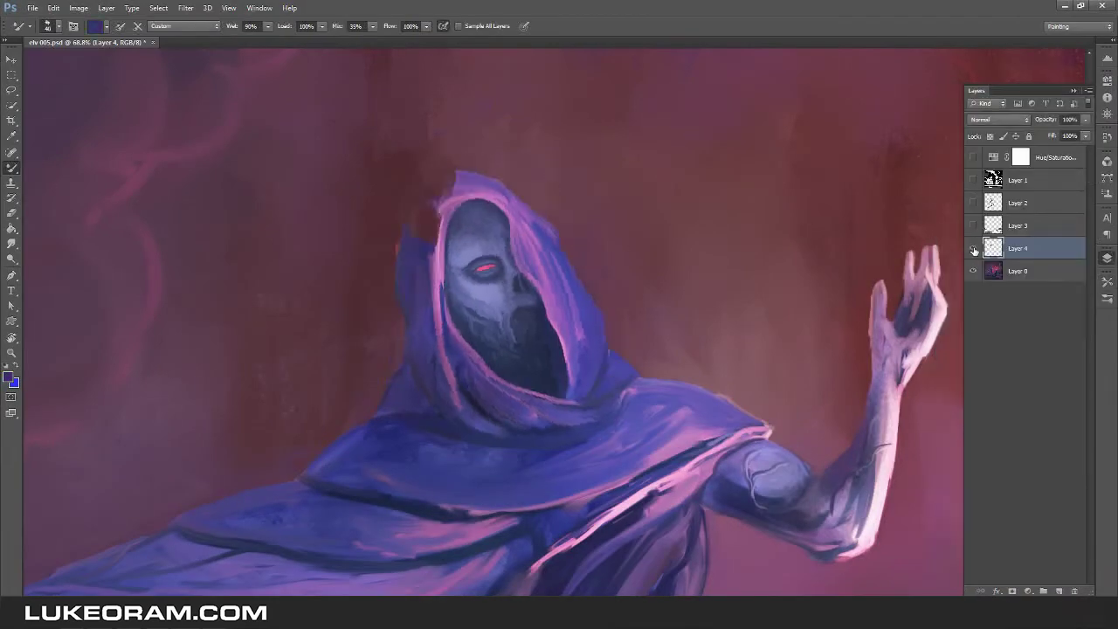
left_click_drag(376, 404, 469, 399)
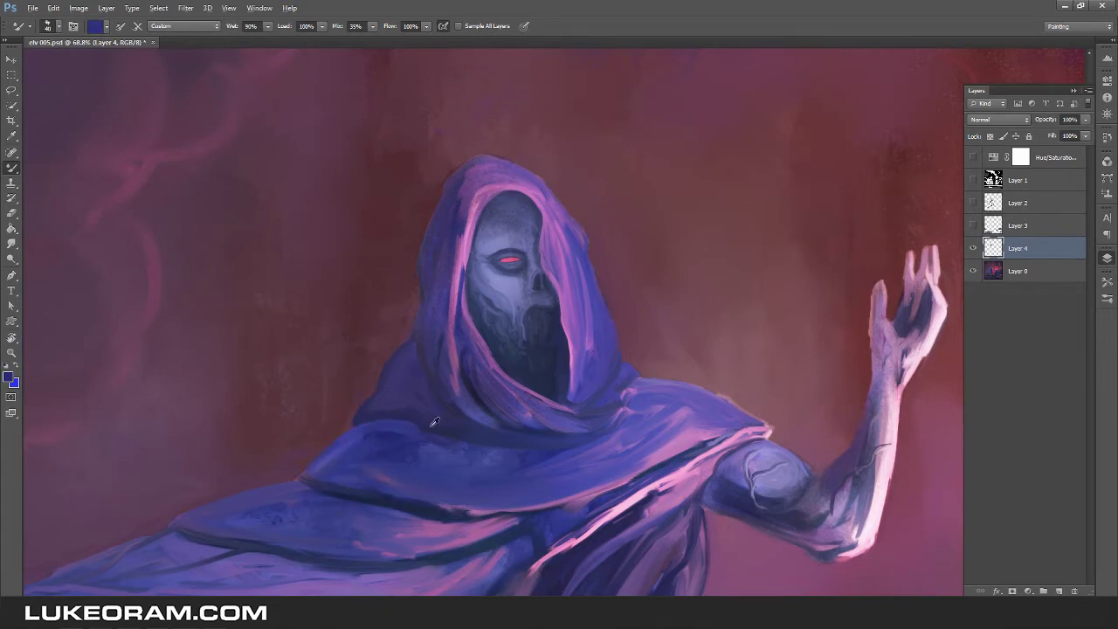
Refine the hood's outer contour and the collar folds where they meet the front shoulder, using sampled purples.
scroll(462, 182, "up", 3)
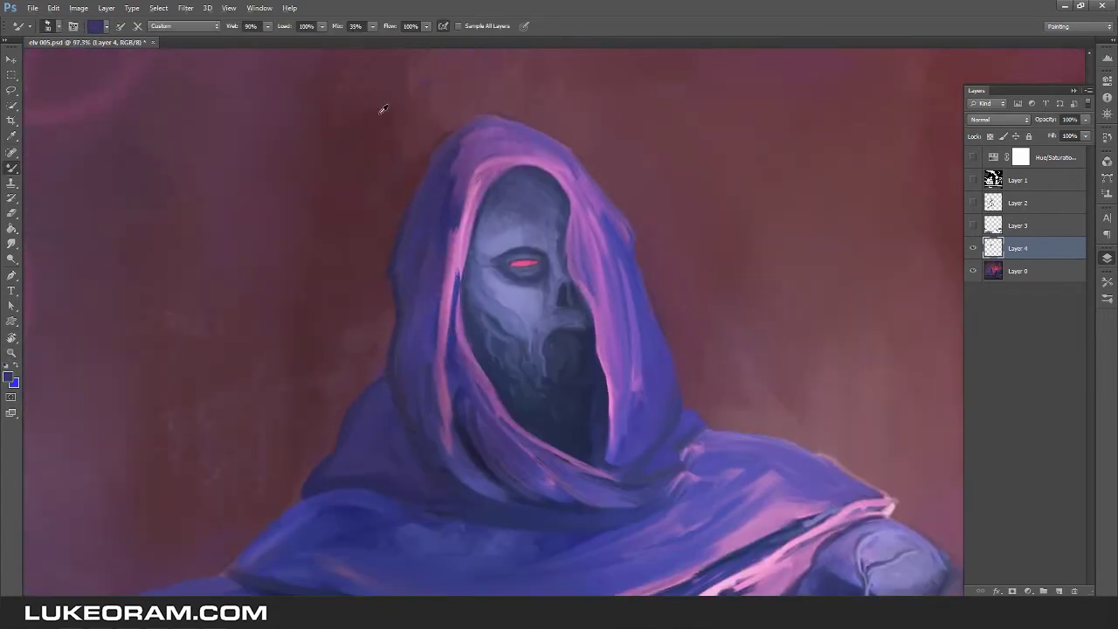
left_click(482, 117, "alt")
left_click_drag(705, 447, 651, 316)
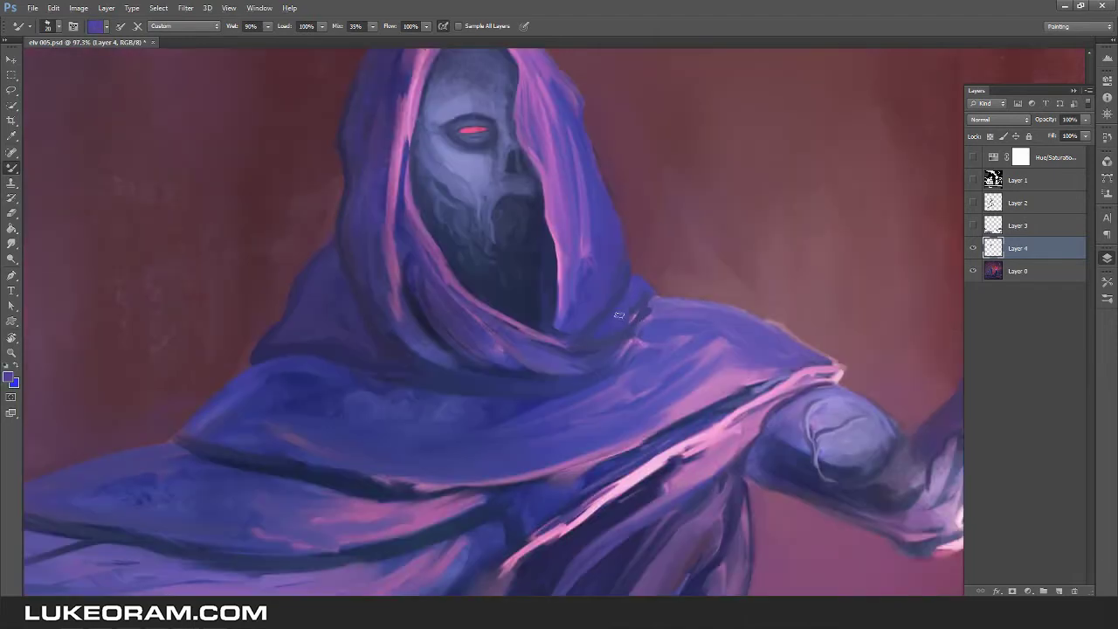
Flip the painting horizontally to check the new head angle, and merge Layer 4 into Layer 0.
scroll(590, 348, "down", 5)
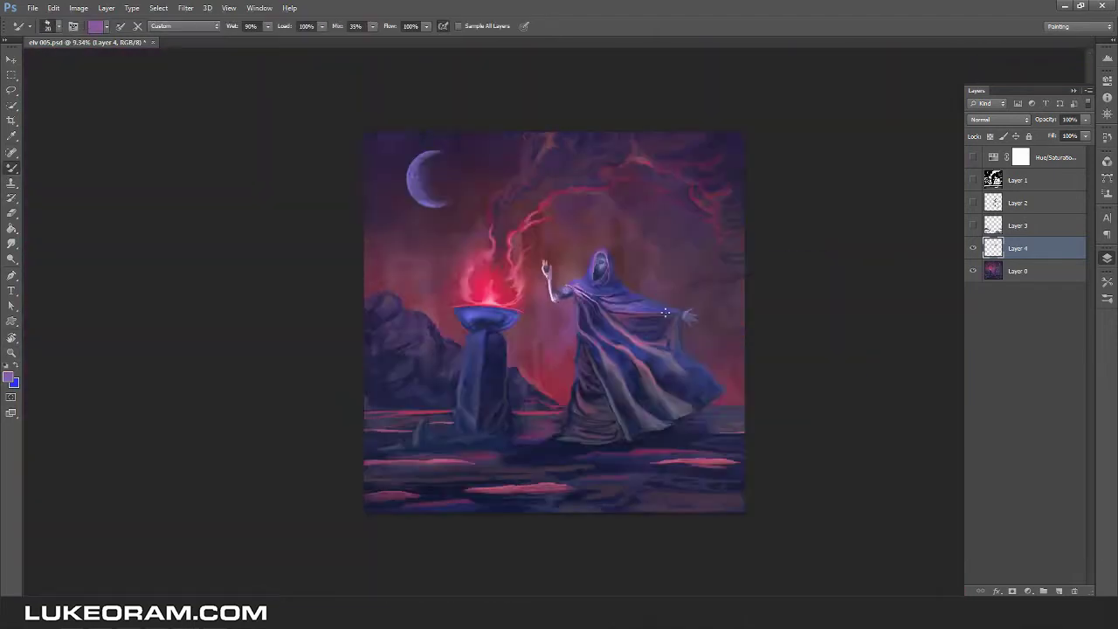
scroll(590, 348, "up", 3)
scroll(629, 310, "down", 3)
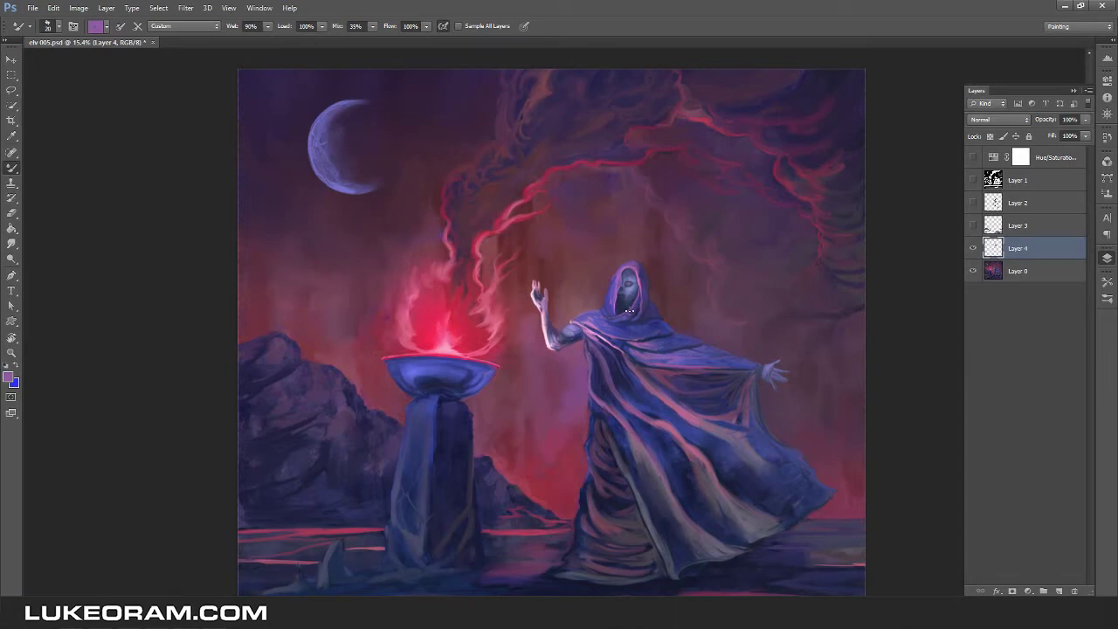
scroll(629, 311, "up", 6)
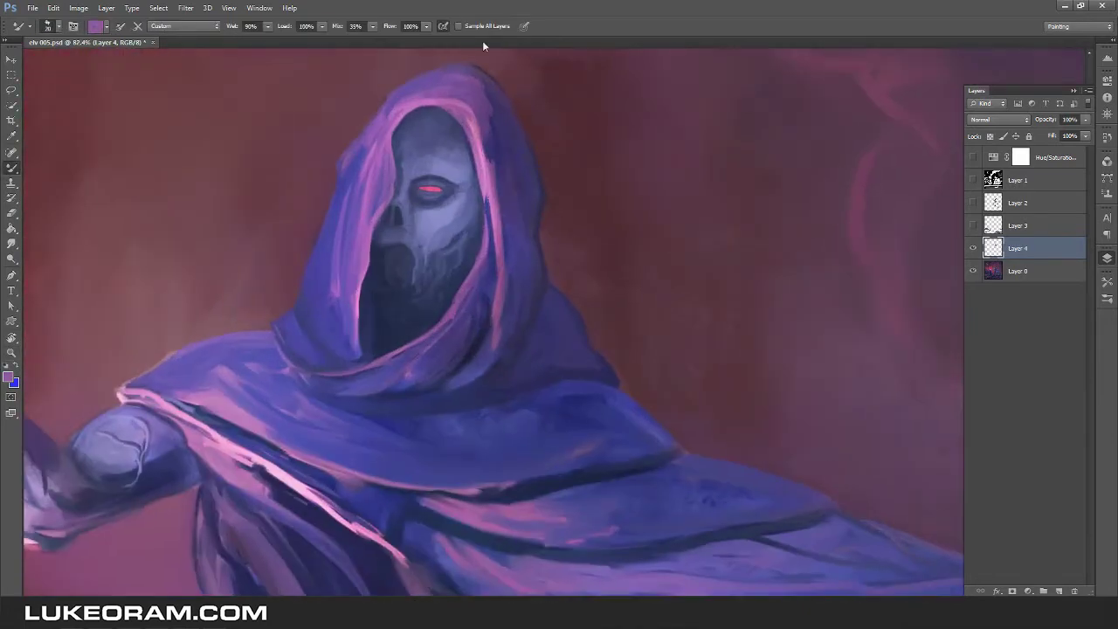
scroll(629, 311, "down", 8)
key("ctrl+e")
key("z")
scroll(655, 243, "up", 8)
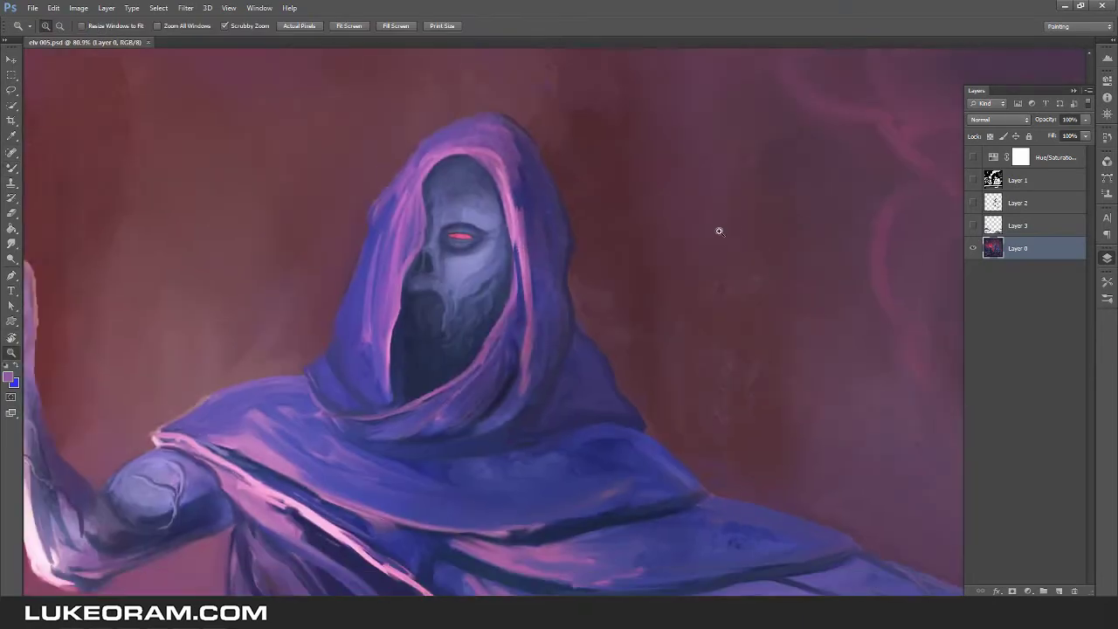
Select the shadowed face inside the hood with Quick Selection and place it on a new layer.
key("r")
scroll(608, 160, "up", 2)
scroll(414, 273, "down", 4)
key("b")
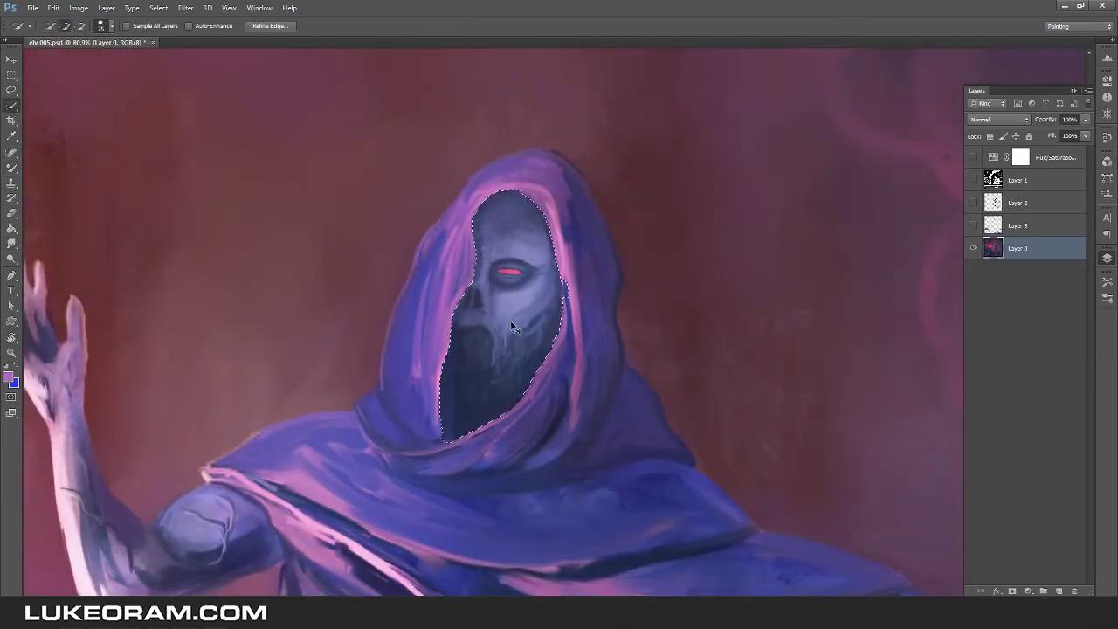
key("ctrl+shift+alt+n")
key("z")
scroll(691, 293, "down", 3)
scroll(690, 293, "down", 2)
scroll(606, 301, "up", 5)
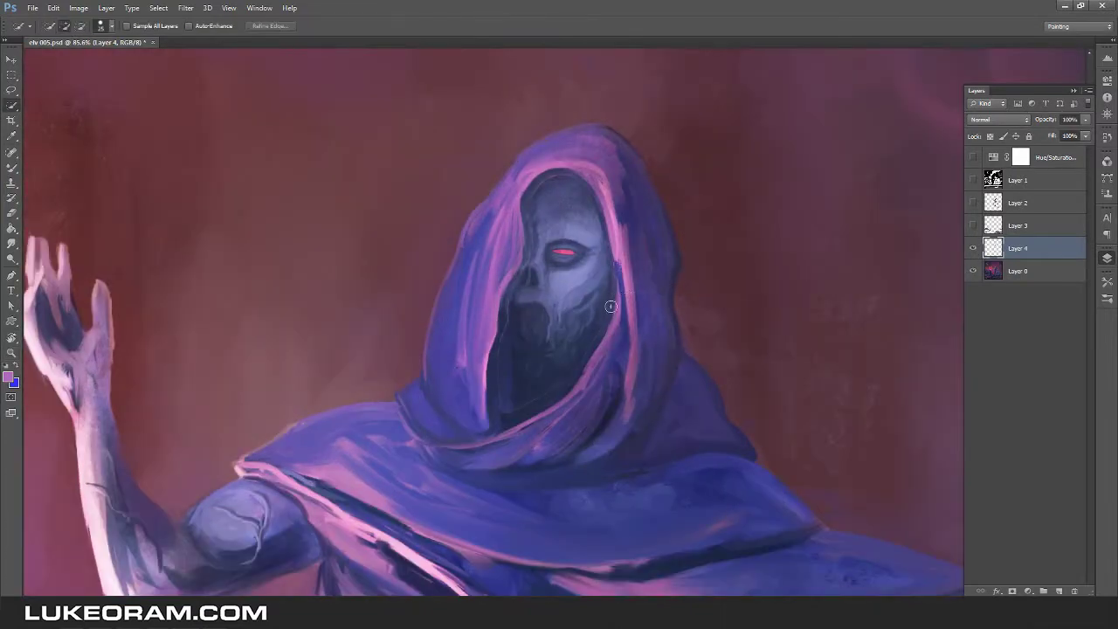
Refine the skull face's shadows and its border with the hood on Layer 4, using the Mixer Brush and sampled blues.
key("e")
scroll(546, 227, "up", 3)
key("b")
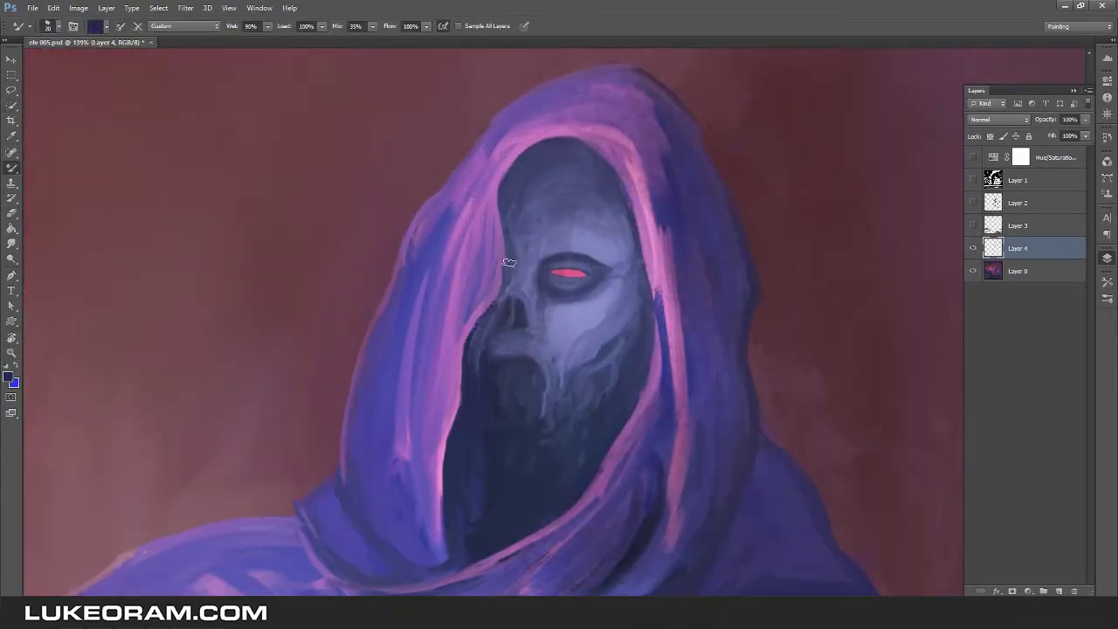
left_click(575, 241, "alt")
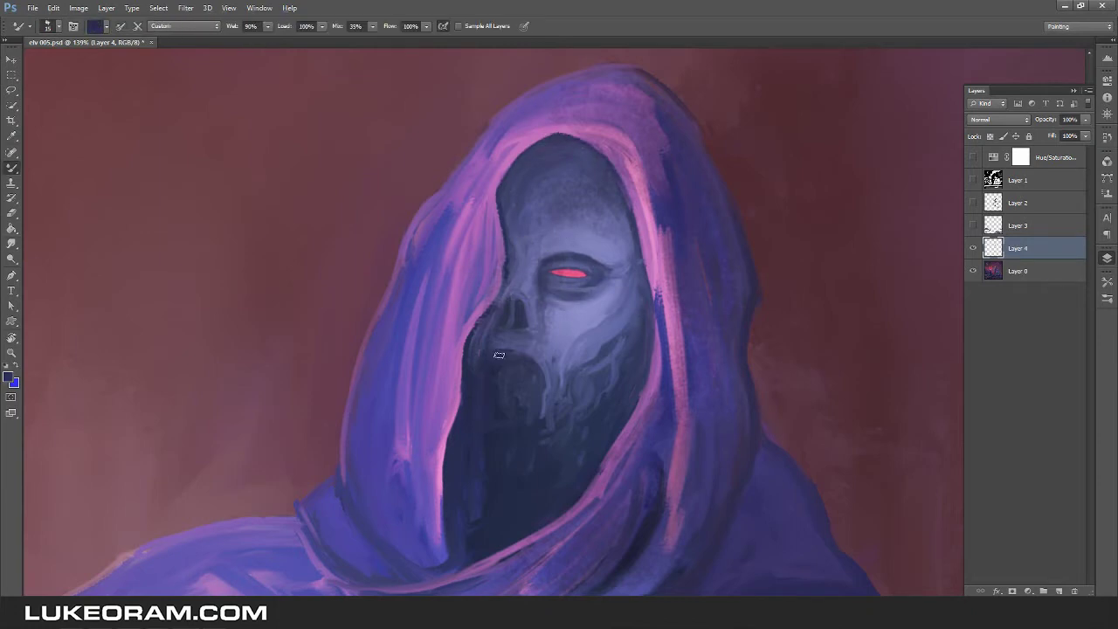
Merge the face layer into Layer 0 and save the painting.
key("ctrl+0")
key("z")
left_click(553, 295)
key("ctrl+e")
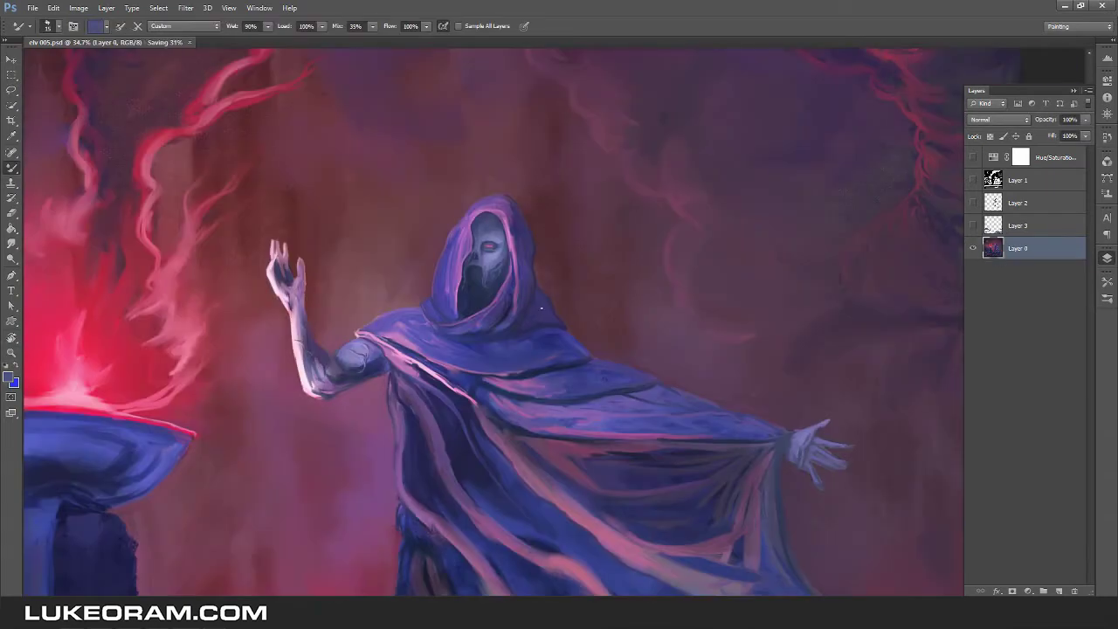
Refine the raised hand's palm shadow and finger edges with sampled dark blue and background red.
key("z")
left_click(298, 258)
left_click(256, 248, "alt")
left_click_drag(255, 254, 297, 323)
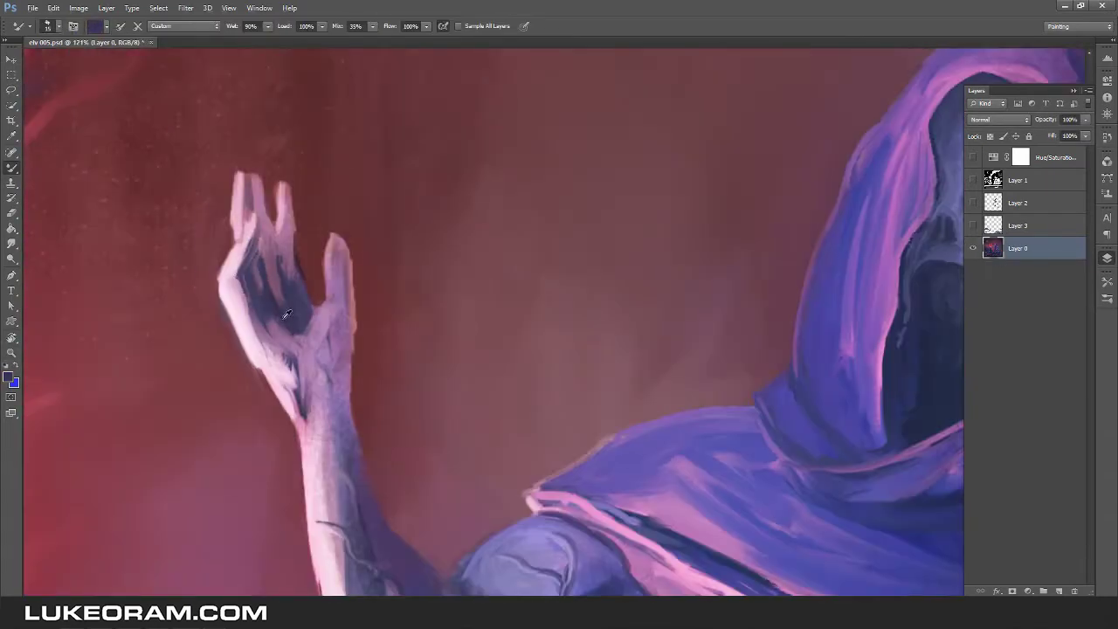
left_click(319, 262, "alt")
key("ctrl+0")
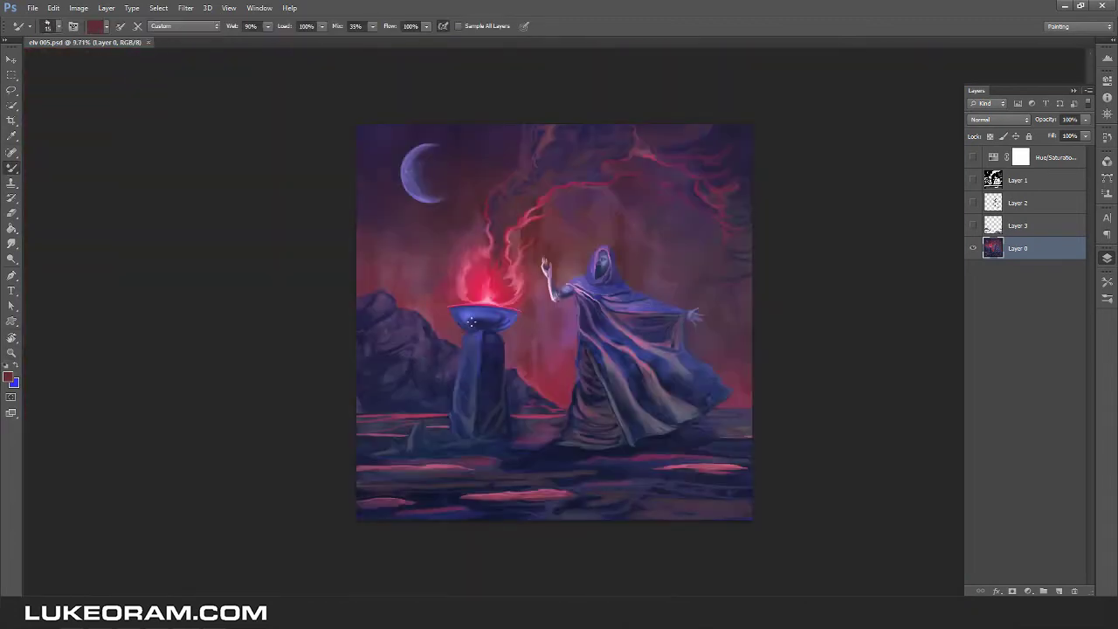
Blend the pedestal's lit face below the bowl with the Mixer Brush and a sampled blue.
key("z")
left_click(471, 323)
left_click(466, 377, "alt")
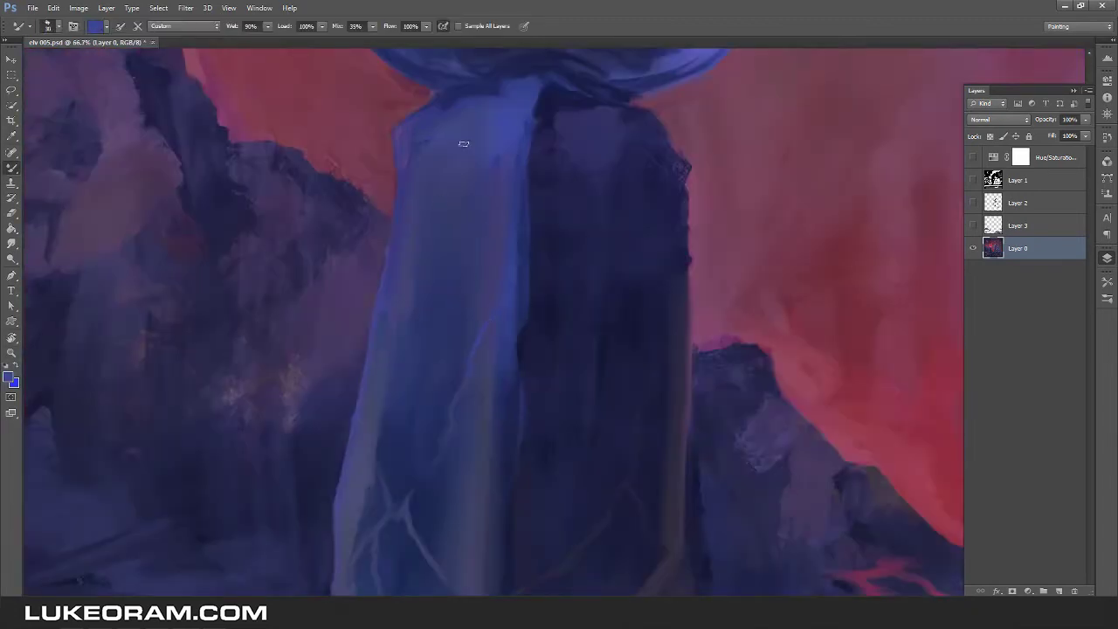
key("ctrl+0")
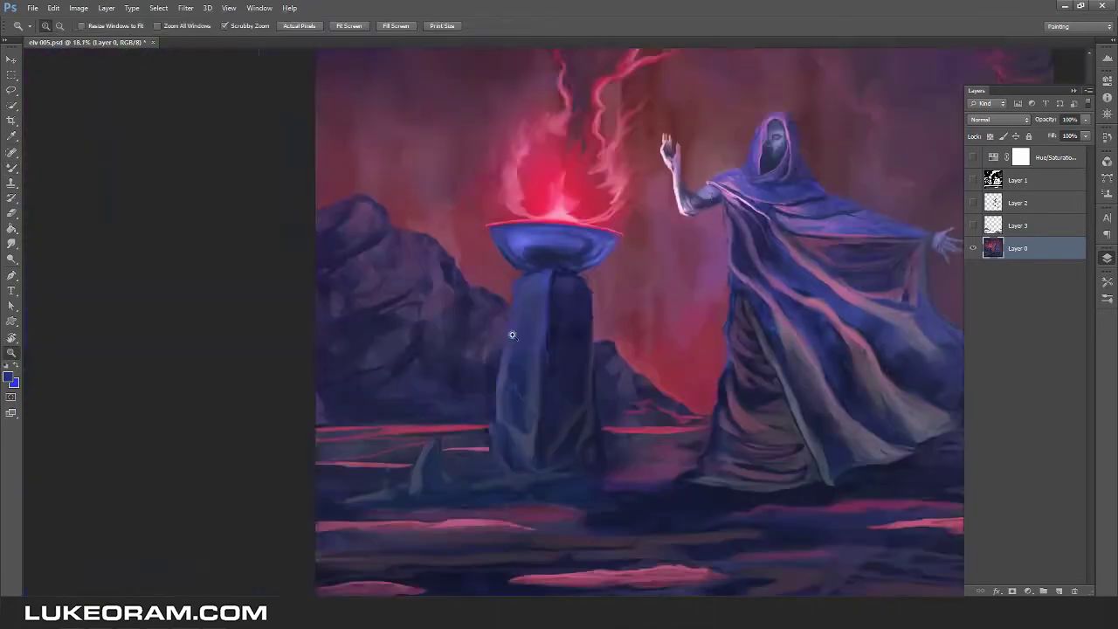
Refine the stone roots and edges at the pedestal's base with the Mixer Brush and sampled dark blue, and save the painting.
left_click(337, 279)
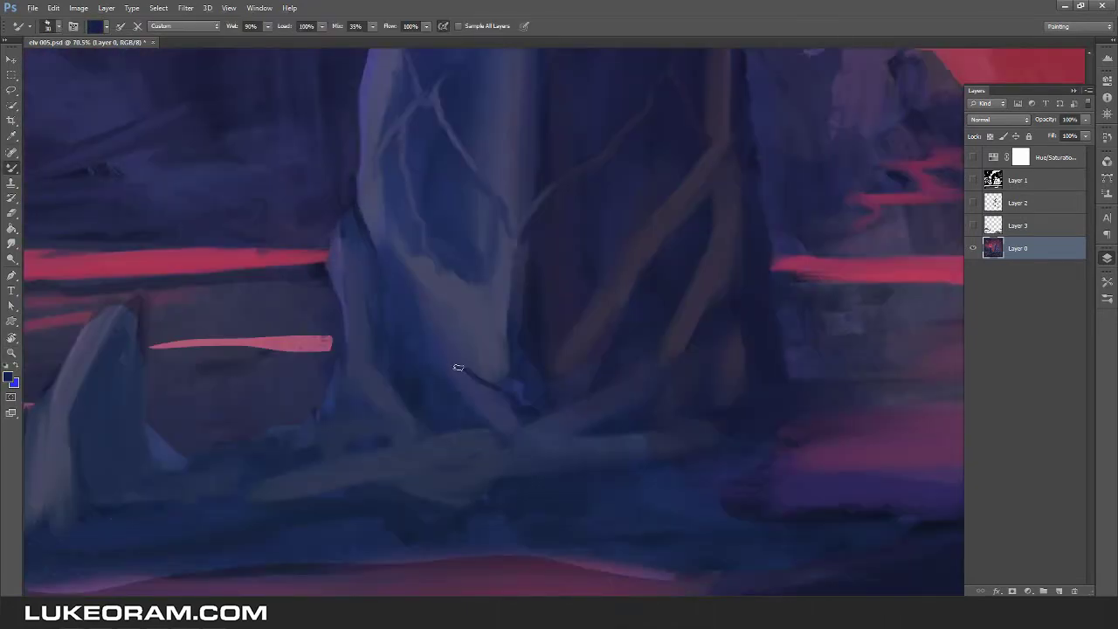
key("ctrl+0")
left_click(553, 294)
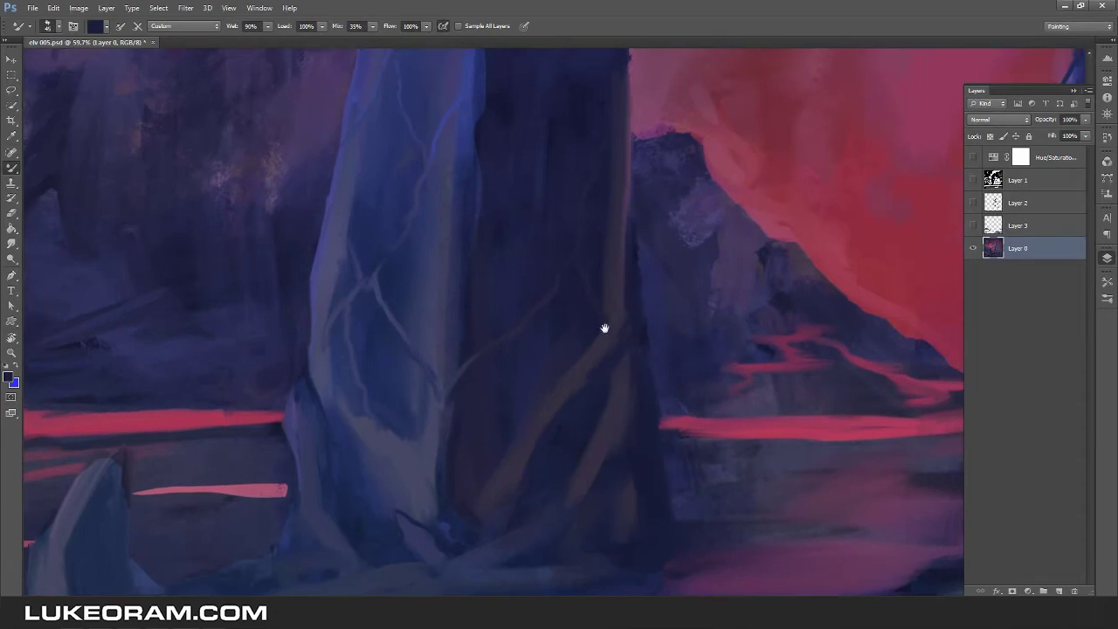
left_click(579, 357)
left_click(454, 157, "alt")
key("ctrl+0")
key("ctrl+s")
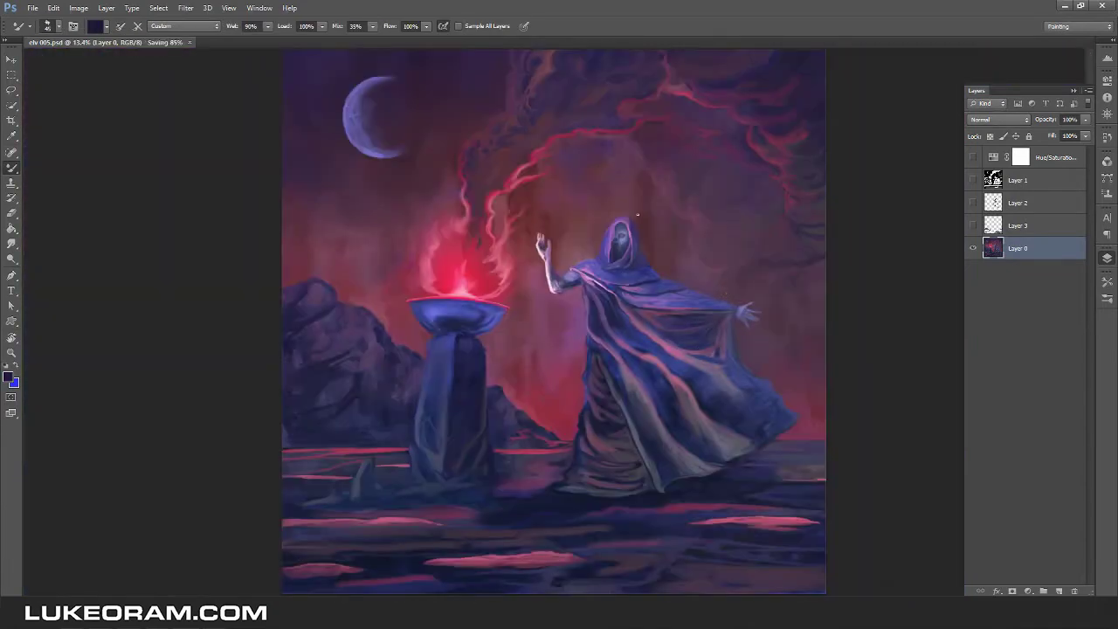
Refine the skull face's brow, nose and cheek inside the hood with the Mixer Brush and sampled blues.
left_click(637, 214)
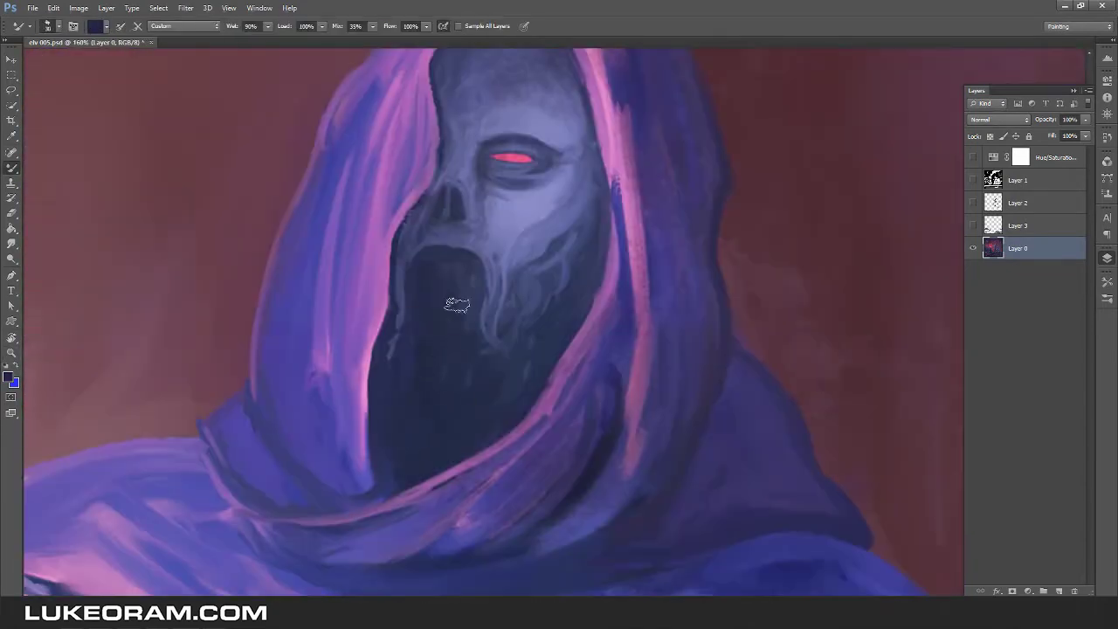
left_click(501, 282, "alt")
scroll(453, 279, "up", 3)
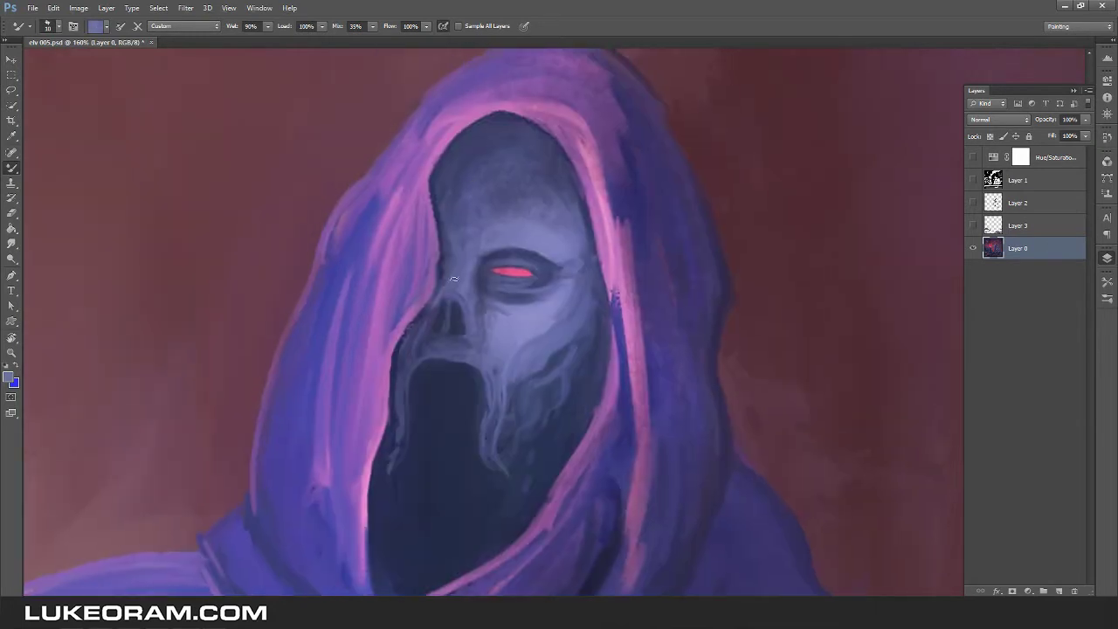
scroll(528, 234, "up", 2)
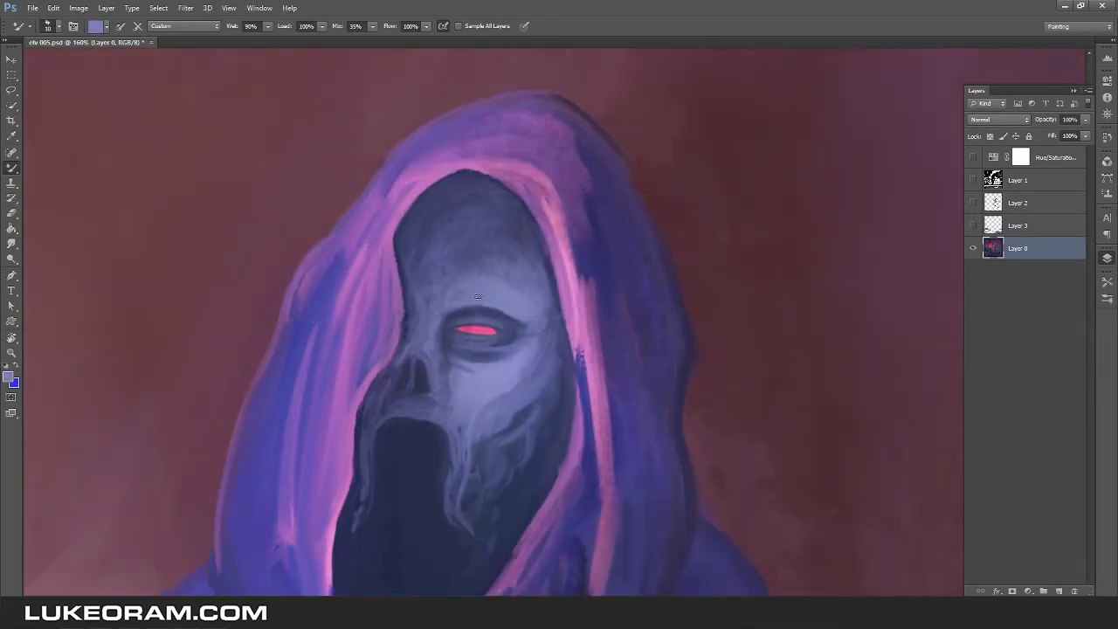
scroll(556, 316, "up", 1)
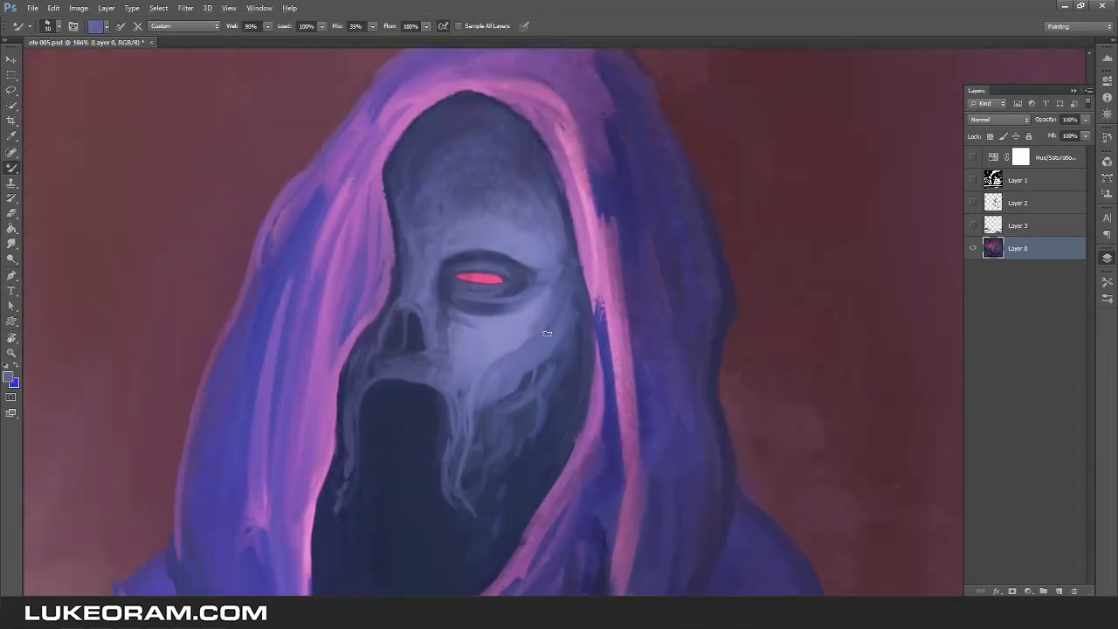
scroll(531, 398, "down", 6)
left_click(512, 444, "alt")
Paint curved blue shading and reflections along both sides of the brazier bowl and save the painting.
scroll(512, 444, "up", 3)
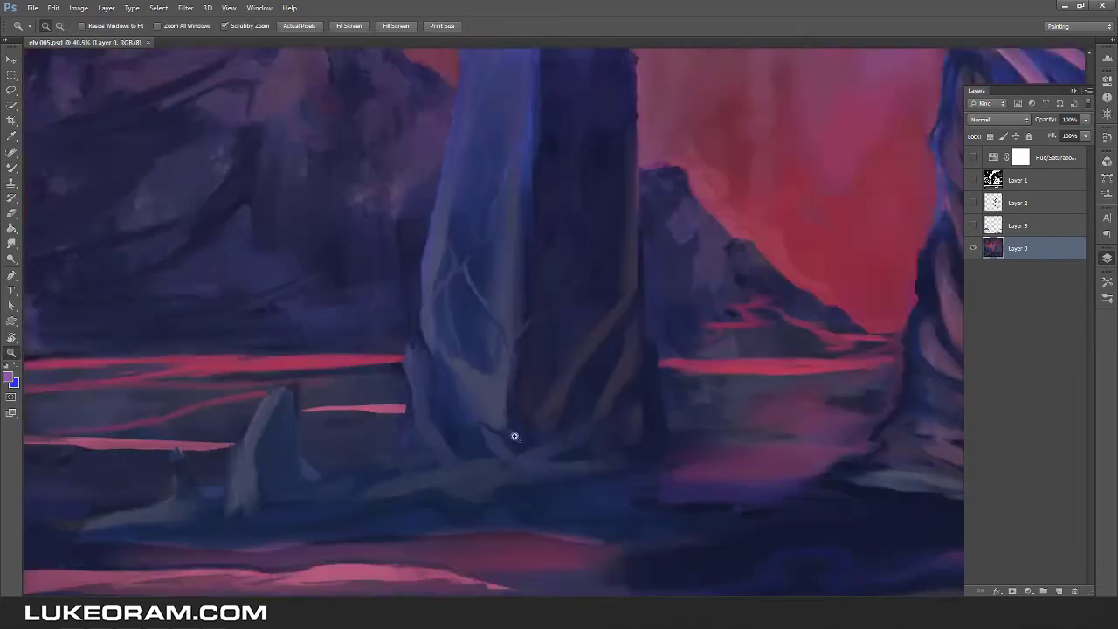
left_click_drag(364, 446, 371, 436)
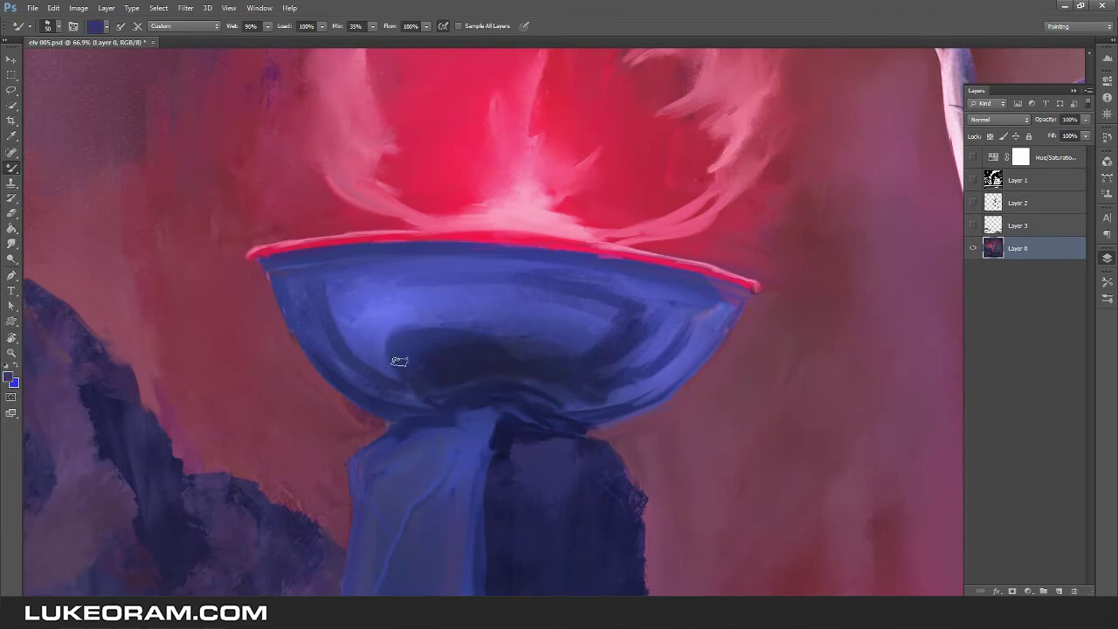
left_click_drag(284, 280, 384, 376)
mouse_move(646, 284)
left_mouse_down()
mouse_move(712, 315)
mouse_move(712, 332)
left_mouse_up()
key("Return")
scroll(747, 332, "down", 5)
scroll(586, 300, "up", 5)
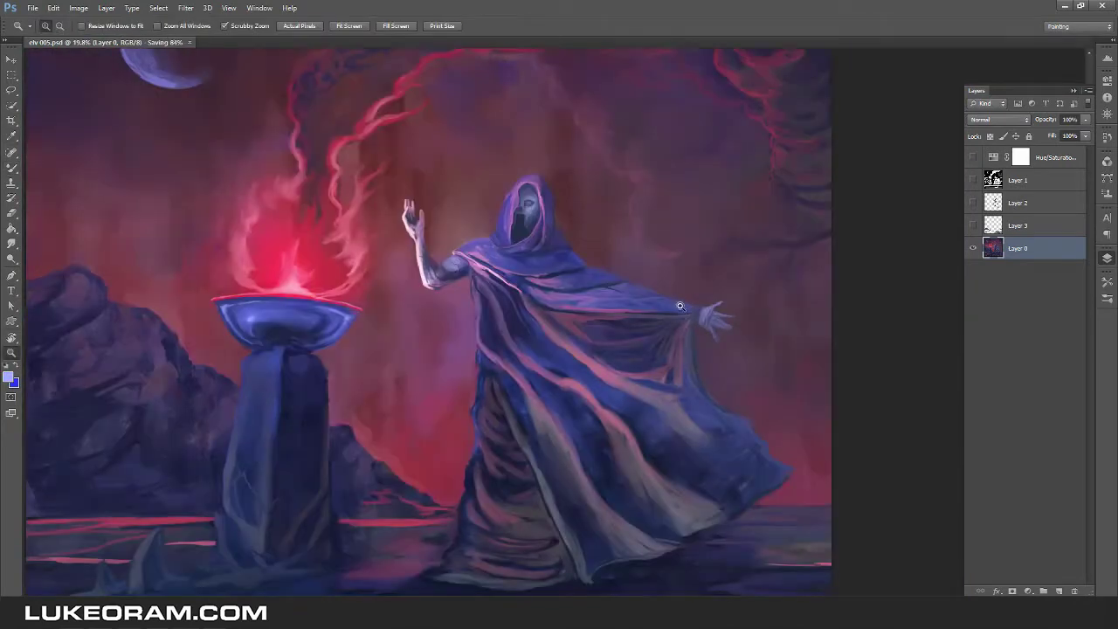
Smooth the cape's upper edge at the figure's near shoulder with the Mixer Brush and a sampled purple.
key("r")
key("b")
left_click(438, 278, "alt")
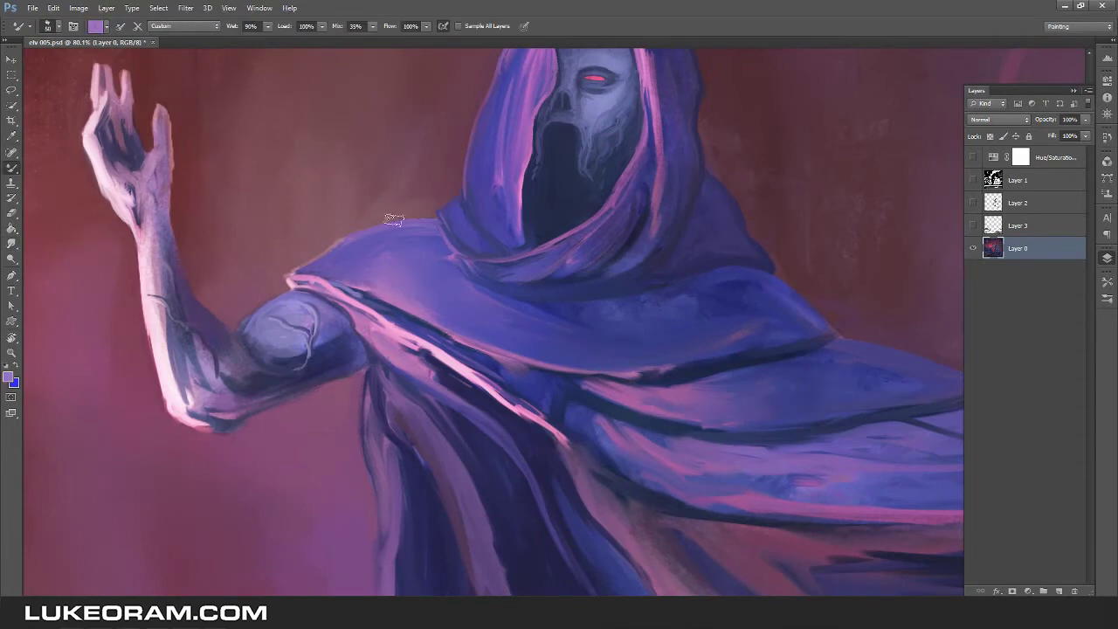
key("z")
scroll(736, 346, "down", 2)
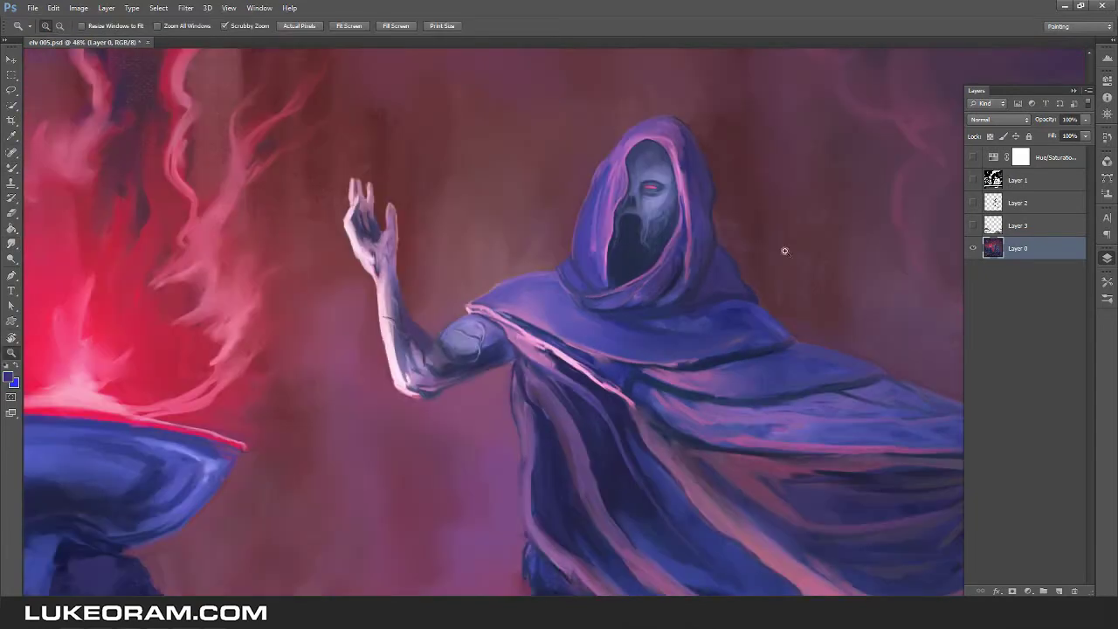
key("b")
Refine the raised forearm and wrist edges with the Mixer Brush and colours sampled nearby.
scroll(347, 178, "up", 3)
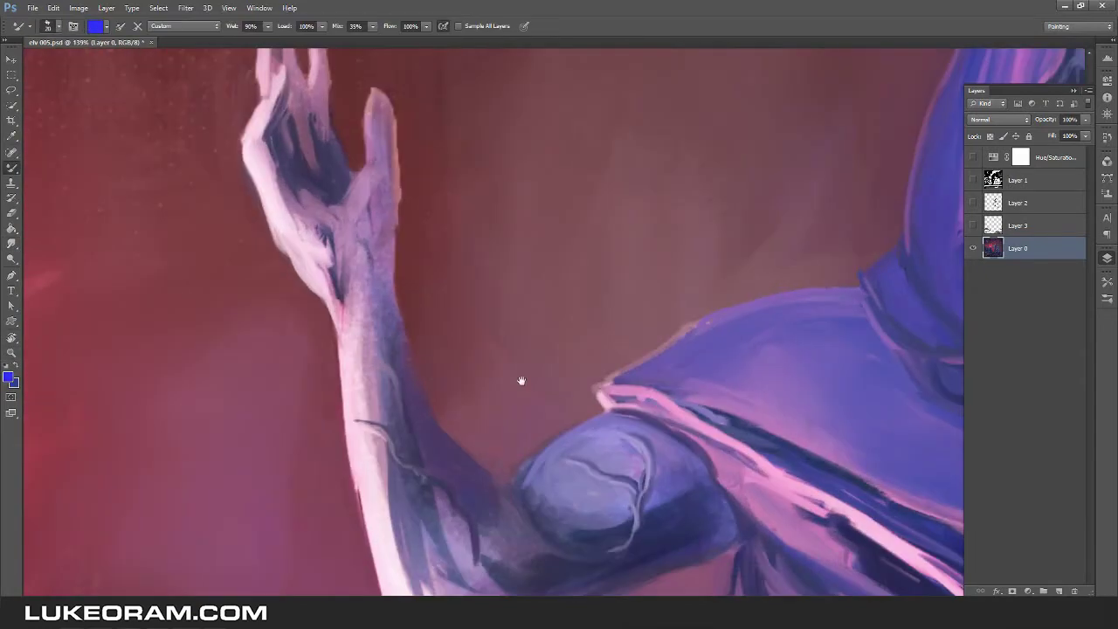
left_click_drag(521, 381, 460, 267)
left_click(289, 394, "alt")
left_click_drag(329, 209, 346, 380)
left_click(305, 346, "alt")
left_click_drag(301, 342, 313, 366)
Blend the red smoke tendrils above the fire into the background with a large Mixer Brush and a sampled red.
scroll(328, 352, "down", 6)
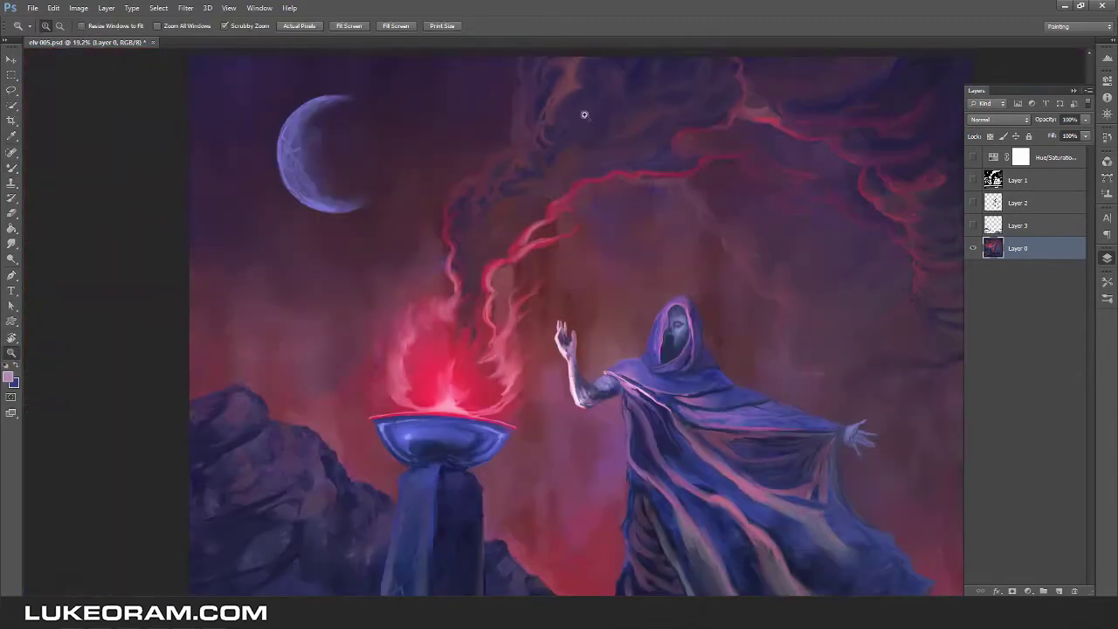
scroll(522, 213, "up", 4)
left_click(522, 213, "alt")
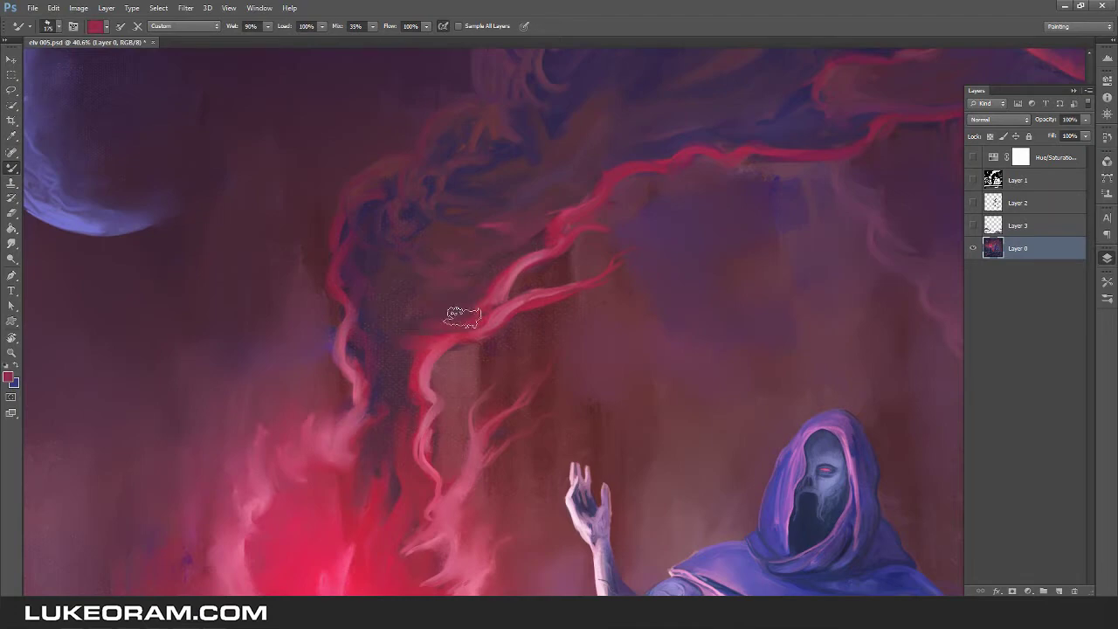
scroll(464, 315, "down", 5)
Add a new layer directly above Layer 0 for sketching loose cloth over the figure.
key("ctrl+shift+alt+n")
key("z")
scroll(560, 341, "up", 3)
key("b")
Try light-blue guide lines for loose cloth hanging across the robe on Layer 4 and erase them.
left_click_drag(559, 341, 512, 265)
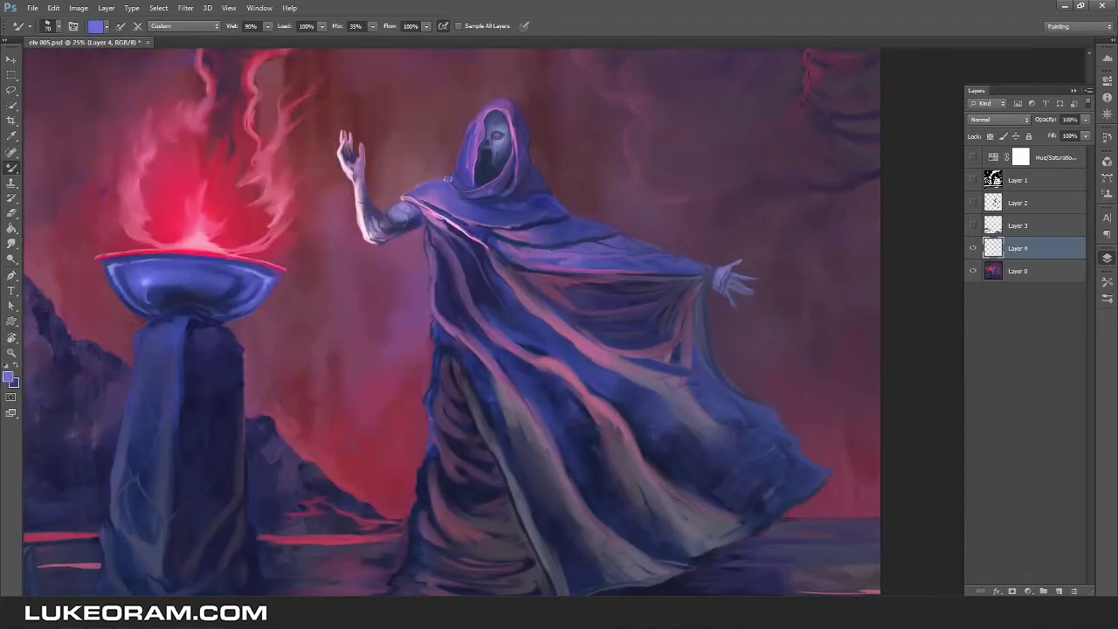
left_click_drag(385, 286, 342, 425)
left_click_drag(511, 221, 387, 470)
scroll(524, 407, "down", 5)
scroll(655, 324, "up", 5)
key("h")
key("e")
left_click_drag(353, 208, 484, 476)
left_click_drag(435, 185, 524, 432)
scroll(525, 432, "down", 3)
Try a curling sash behind the shoulder and a strand down the chest on the mirrored canvas, and erase both.
key("b")
scroll(454, 288, "up", 2)
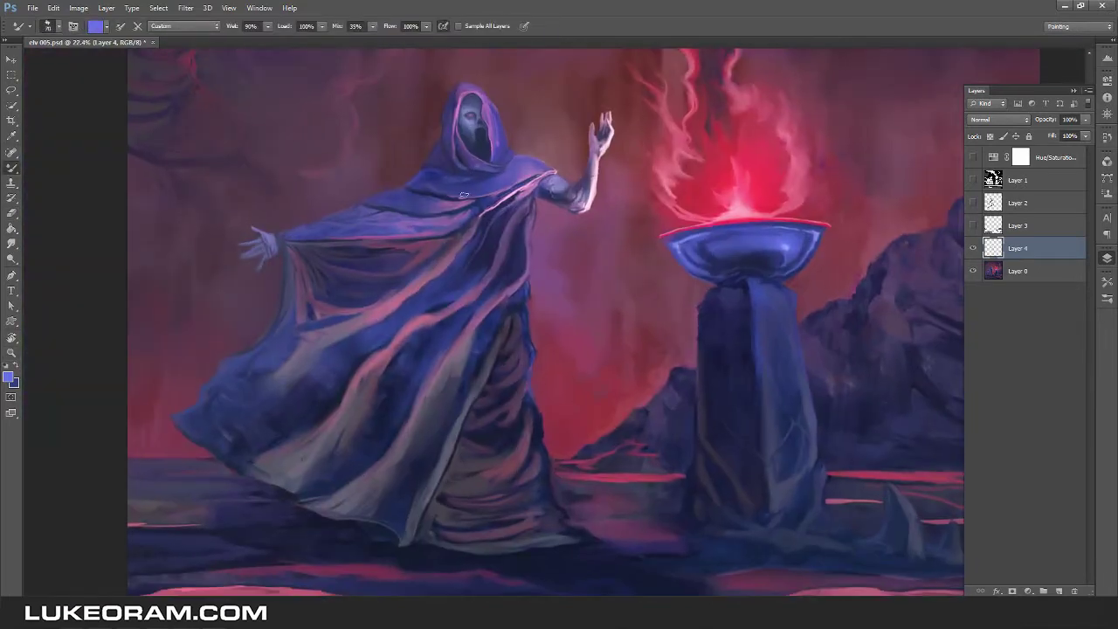
left_click_drag(364, 278, 450, 277)
scroll(332, 216, "up", 1)
left_click_drag(281, 246, 353, 271)
left_click_drag(519, 261, 560, 393)
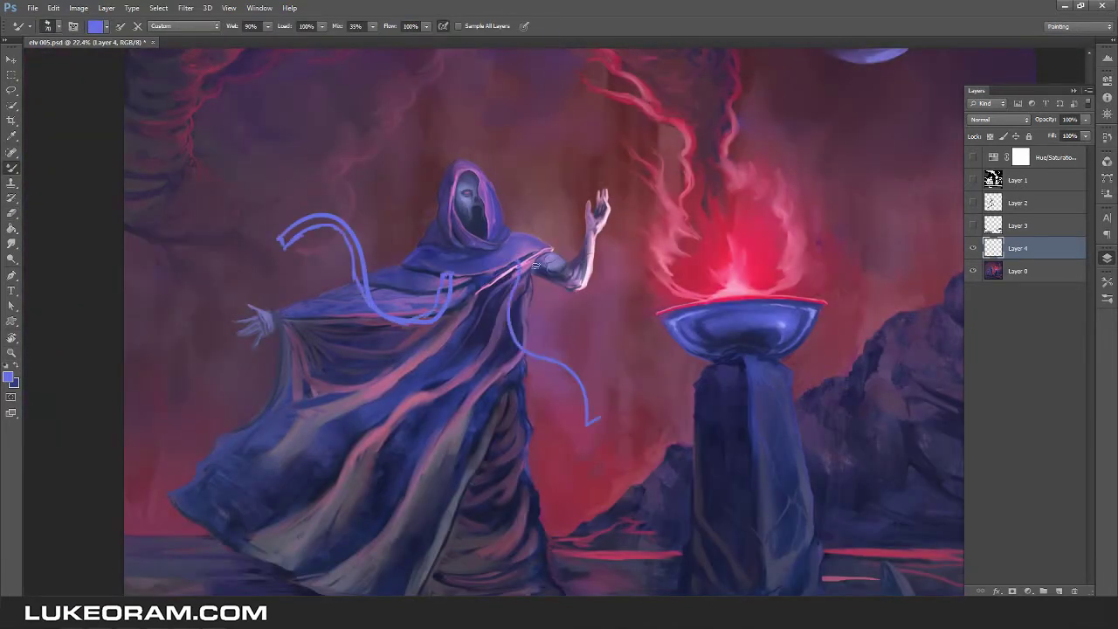
scroll(542, 367, "down", 4)
scroll(541, 367, "up", 3)
key("e")
mouse_move(288, 219)
left_mouse_down()
mouse_move(405, 257)
mouse_move(491, 246)
mouse_move(543, 353)
left_mouse_up()
Try two double-outlined bands draped from the shoulders down the robe, check them in both orientations, and erase them.
key("b")
scroll(543, 354, "up", 2)
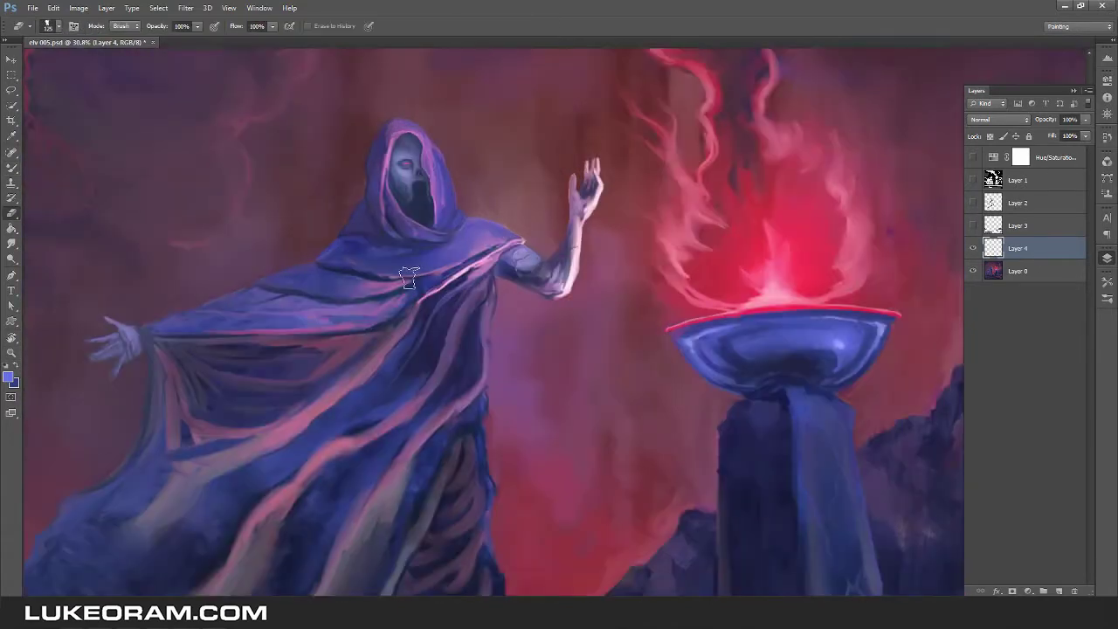
mouse_move(278, 205)
left_mouse_down()
mouse_move(384, 489)
mouse_move(428, 507)
left_mouse_up()
left_click_drag(456, 159, 498, 332)
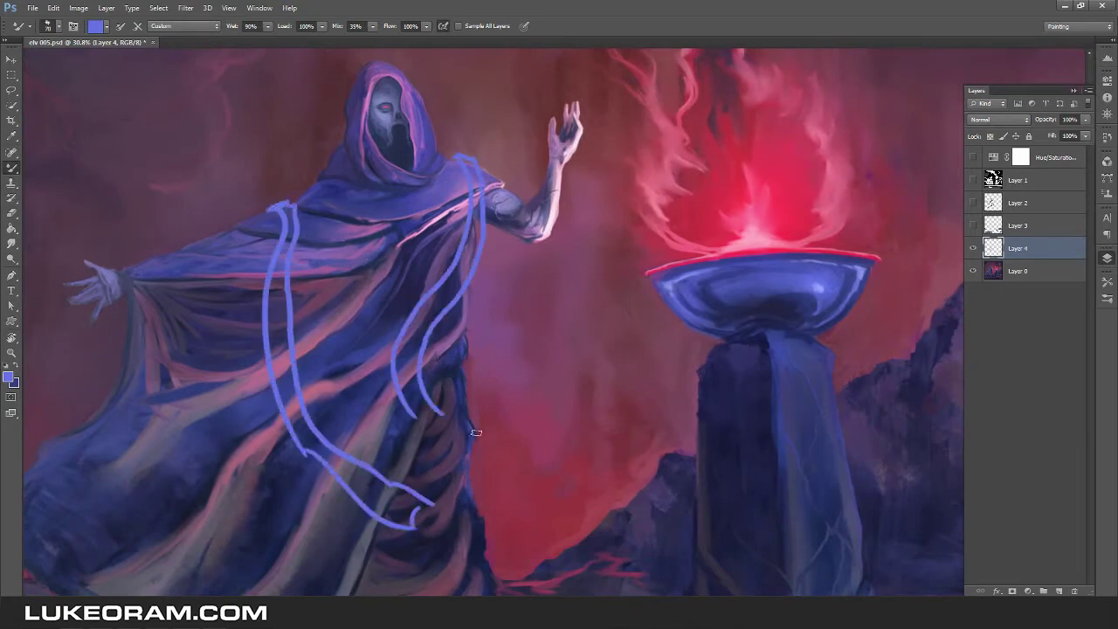
scroll(524, 332, "down", 5)
scroll(687, 250, "up", 4)
key("h")
key("e")
left_click_drag(594, 336, 587, 393)
left_click_drag(477, 262, 489, 445)
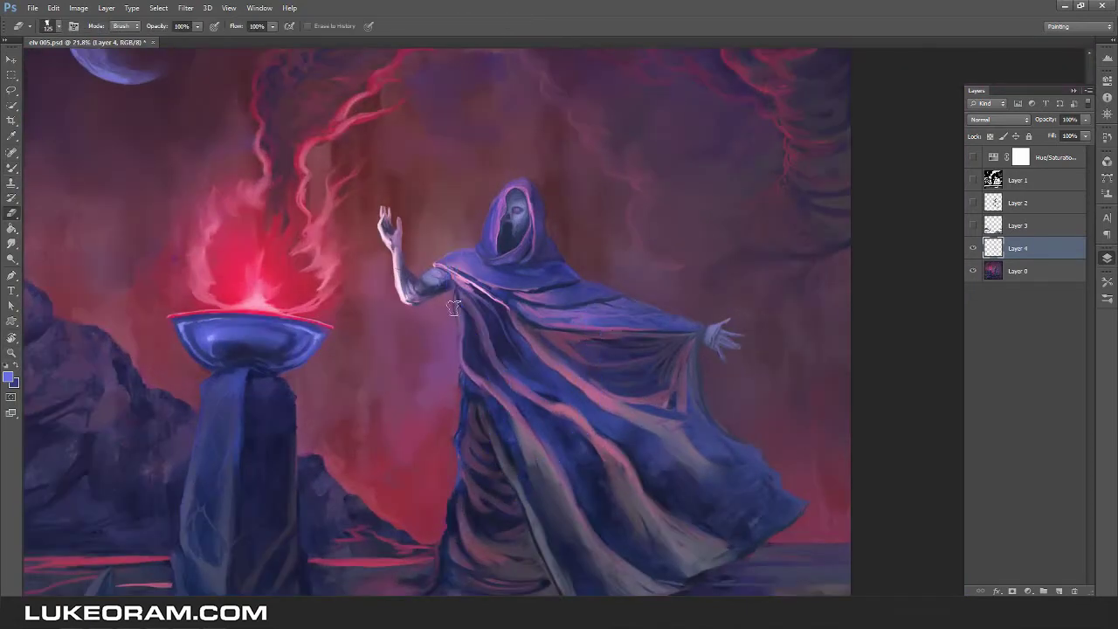
Try light-blue strands sweeping from the shoulders across the chest toward the brazier on Layer 4.
key("b")
left_click_drag(549, 305, 503, 216)
scroll(416, 186, "down", 4)
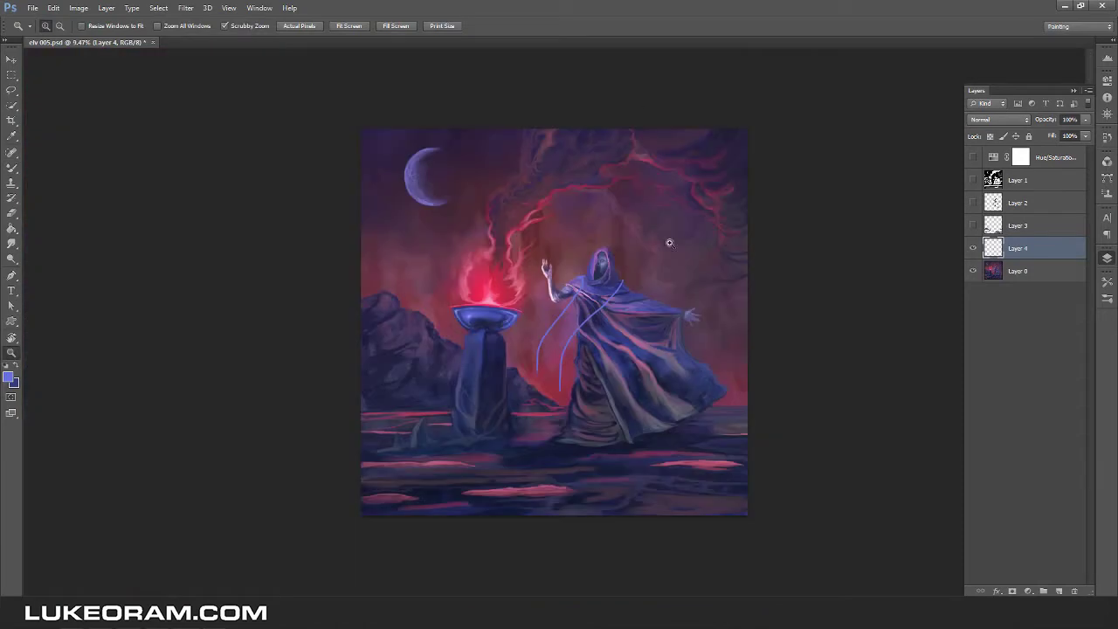
scroll(631, 265, "up", 3)
left_click_drag(610, 278, 421, 419)
scroll(537, 266, "down", 3)
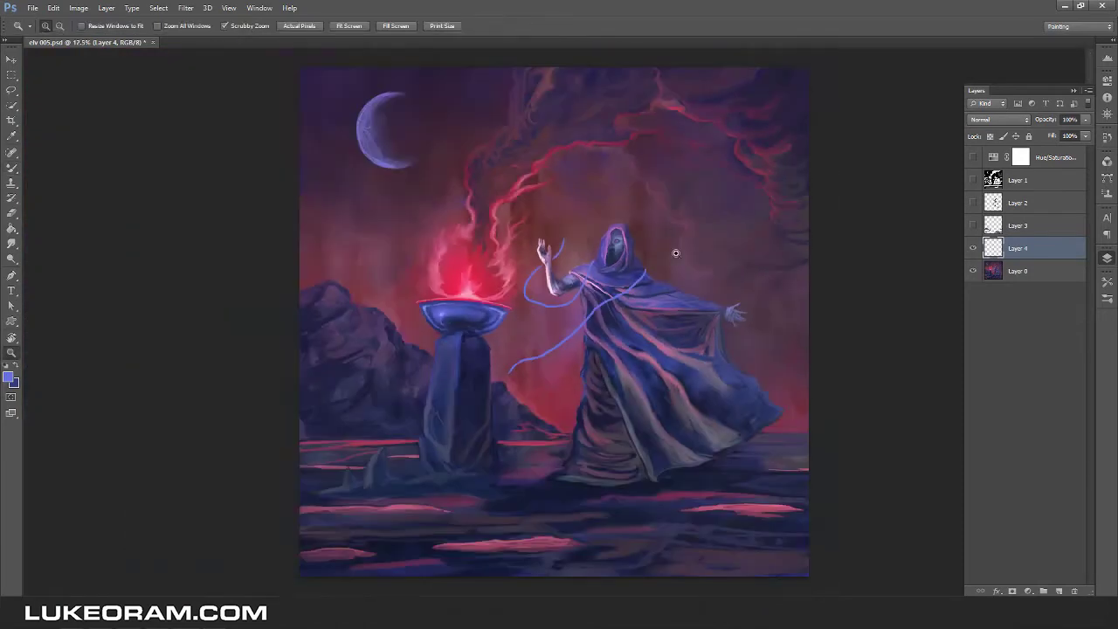
Try another chest strand, compare it on the flipped canvas, and undo the trial strokes on Layer 4.
scroll(524, 289, "up", 4)
left_click_drag(524, 272, 466, 461)
key("ctrl+z")
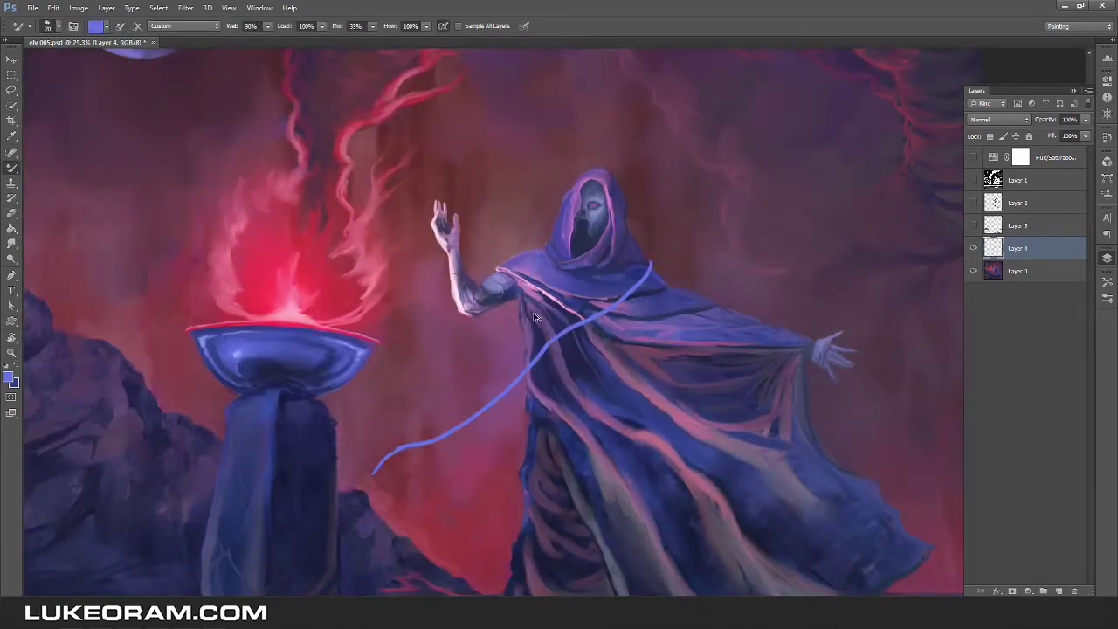
key("z")
scroll(509, 423, "down", 3)
key("h")
scroll(627, 286, "up", 2)
key("h")
scroll(627, 287, "up", 2)
key("ctrl+z")
Try wavy ribbons behind the far shoulder and in front of the chest on Layer 4.
key("b")
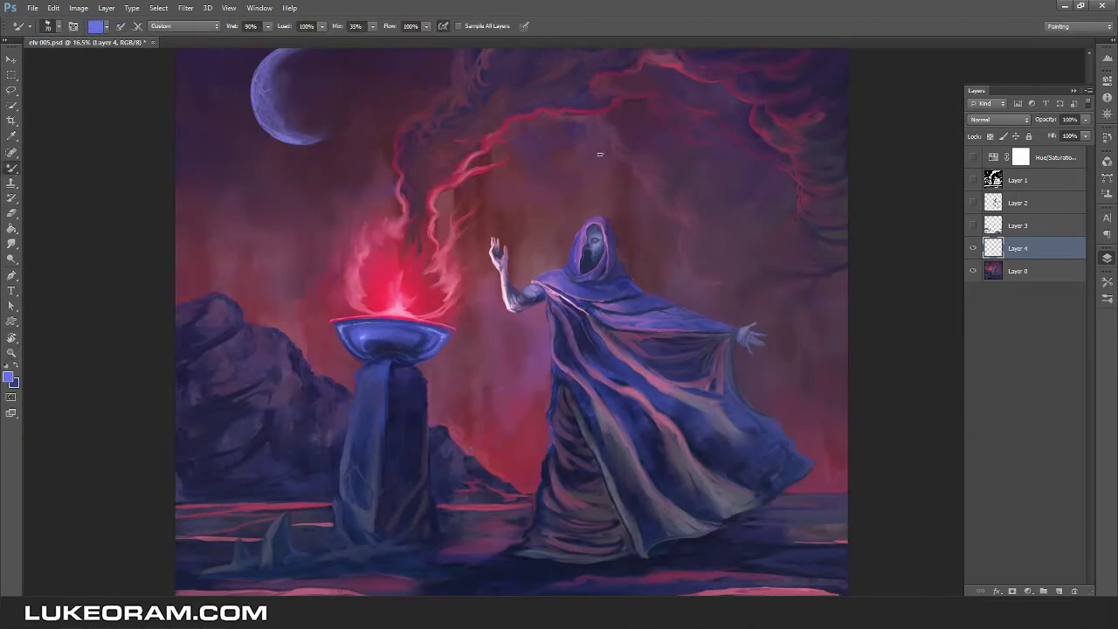
left_click_drag(664, 253, 559, 349)
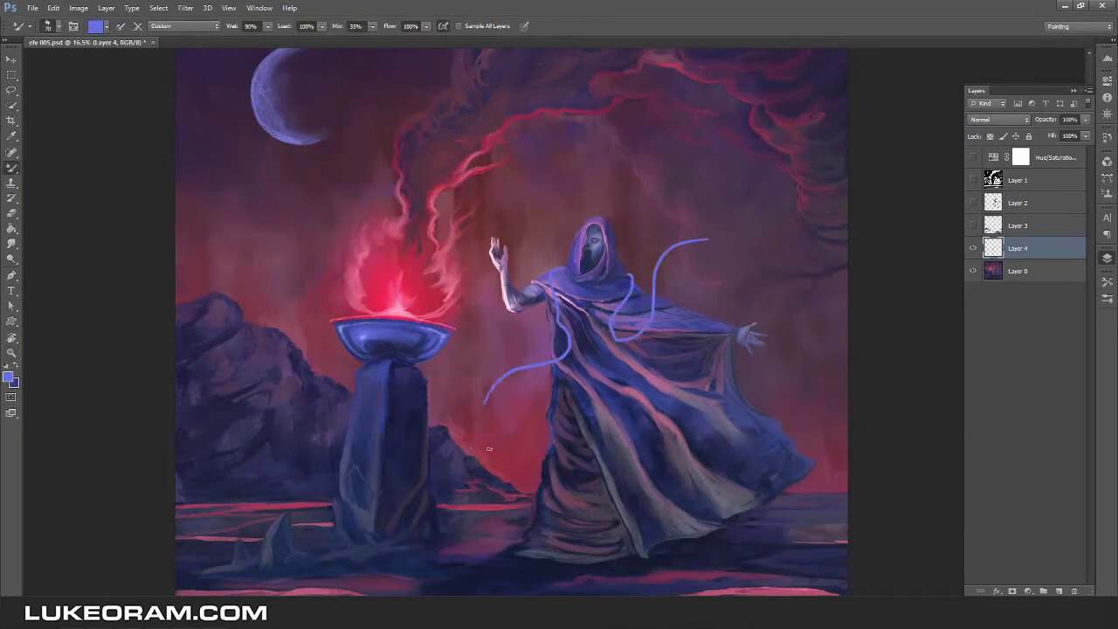
scroll(590, 226, "down", 3)
scroll(589, 226, "up", 3)
Sketch light-blue ribbons blowing back from the cape's shoulder on Layer 4 and mirror the canvas.
left_click_drag(575, 246, 658, 162)
scroll(525, 236, "up", 1)
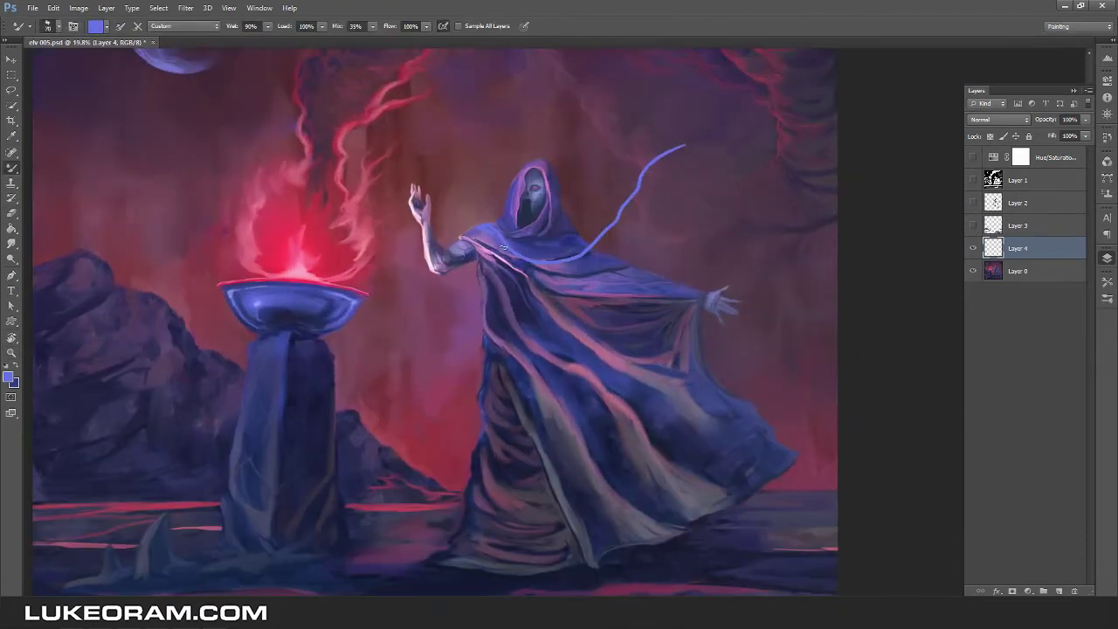
scroll(612, 262, "down", 3)
key("h")
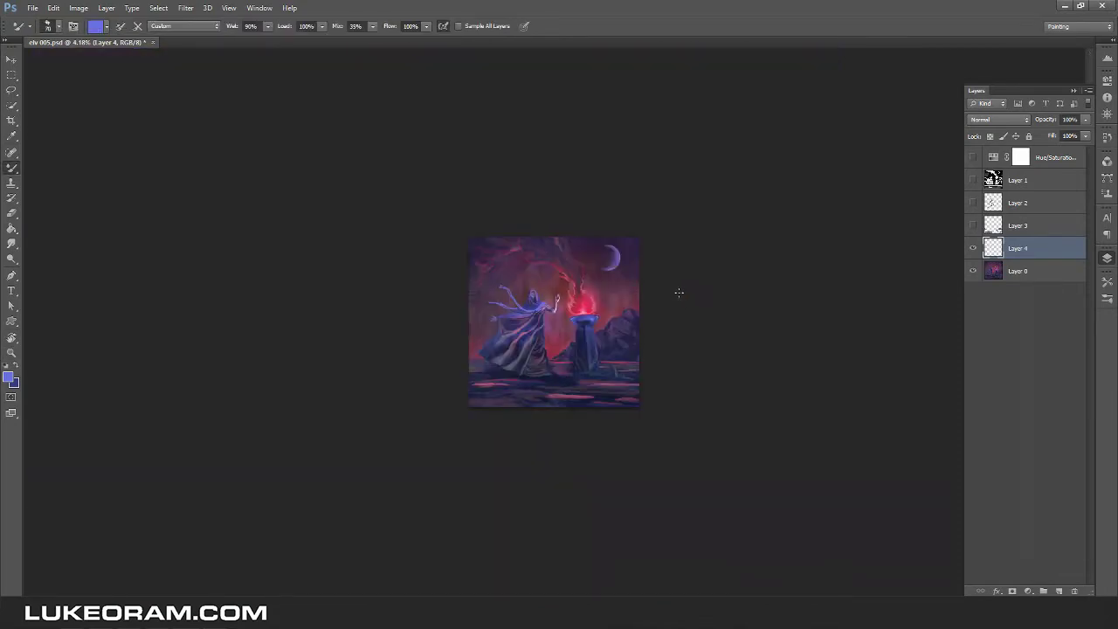
scroll(559, 289, "up", 5)
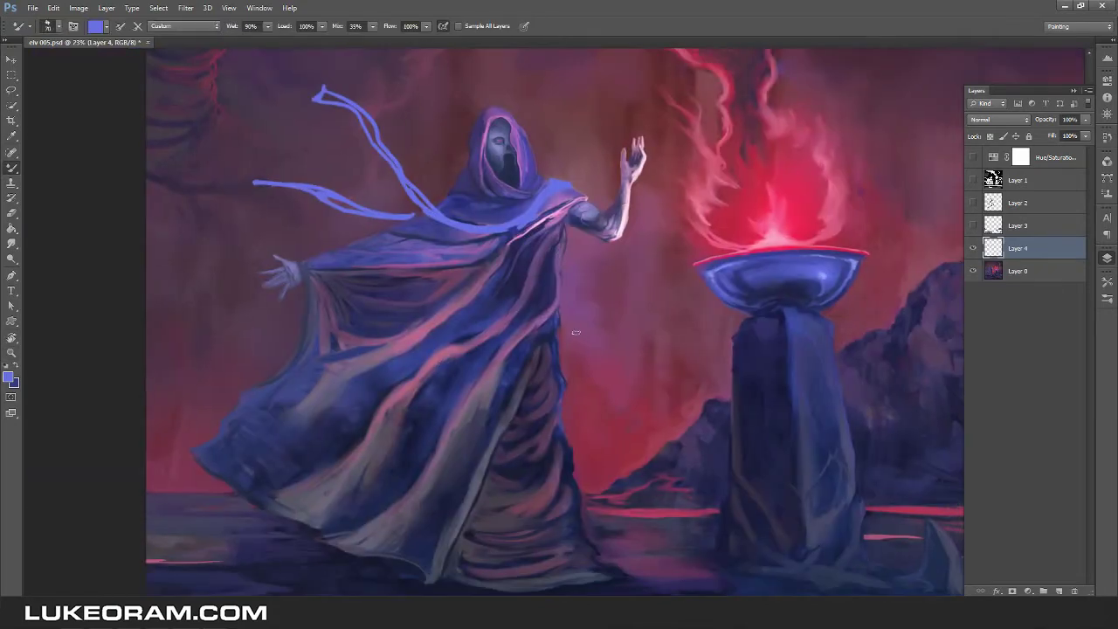
Redraw the lower ribbon with an upward curl behind the figure's shoulder and save the painting.
key("ctrl+z")
left_click_drag(385, 231, 306, 144)
scroll(561, 199, "down", 6)
key("ctrl+s")
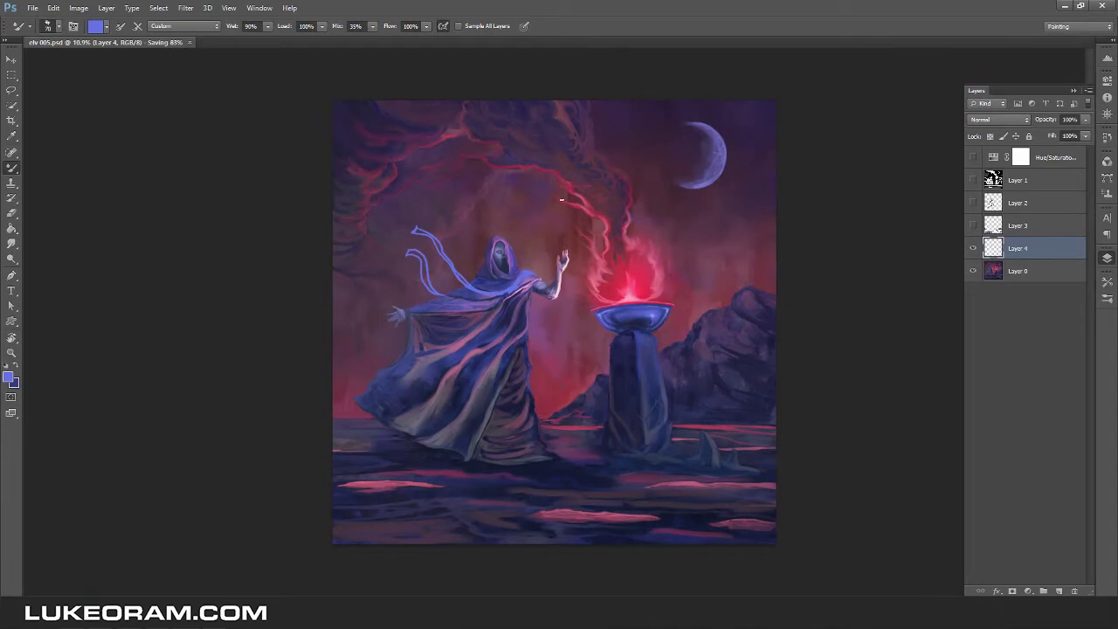
Select Layer 0 and refine the robe's lower front edge against the red background with a dark violet.
key("alt+bracketleft")
scroll(562, 200, "down", 2)
scroll(577, 420, "up", 6)
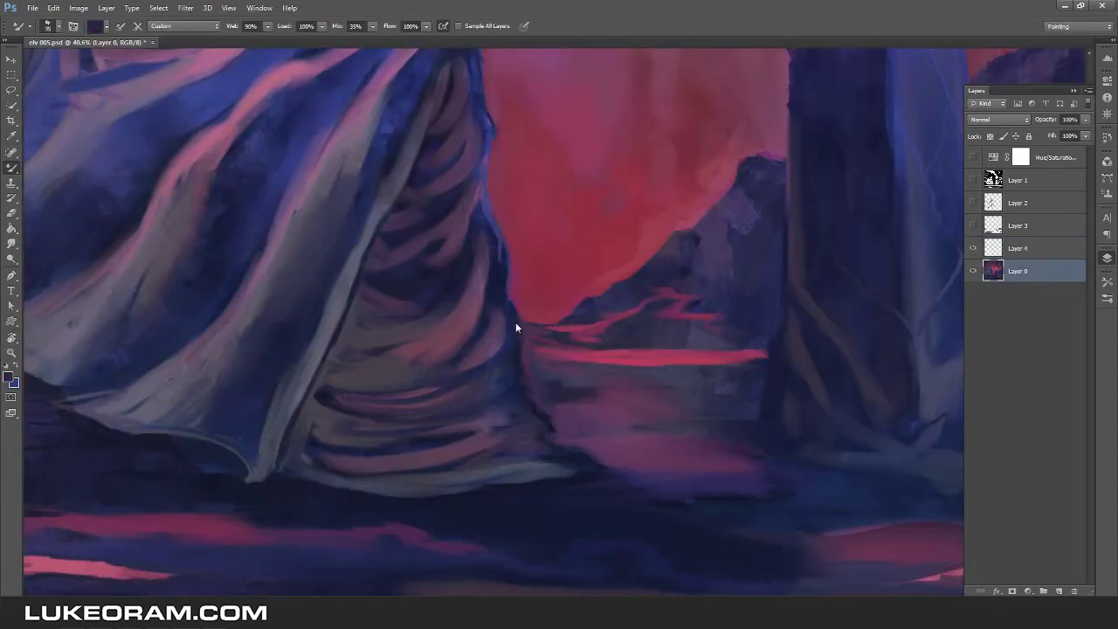
scroll(574, 445, "down", 5)
Refine the rock spikes and the ground around the pedestal's base with the Mixer Brush and sampled dark blues.
scroll(629, 317, "up", 6)
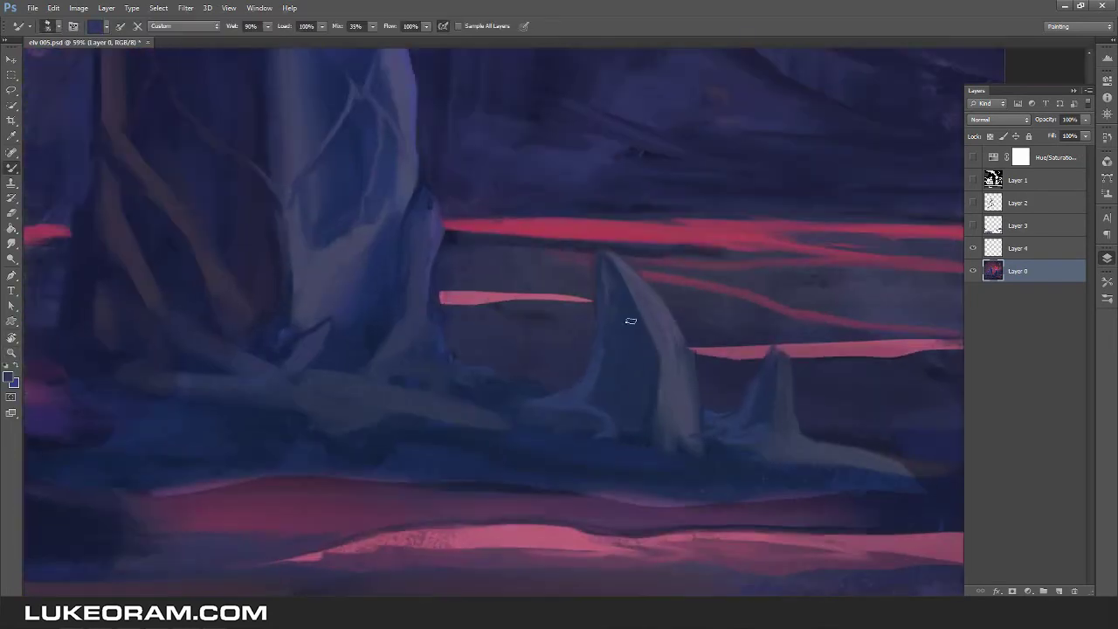
scroll(582, 410, "down", 5)
scroll(548, 321, "up", 4)
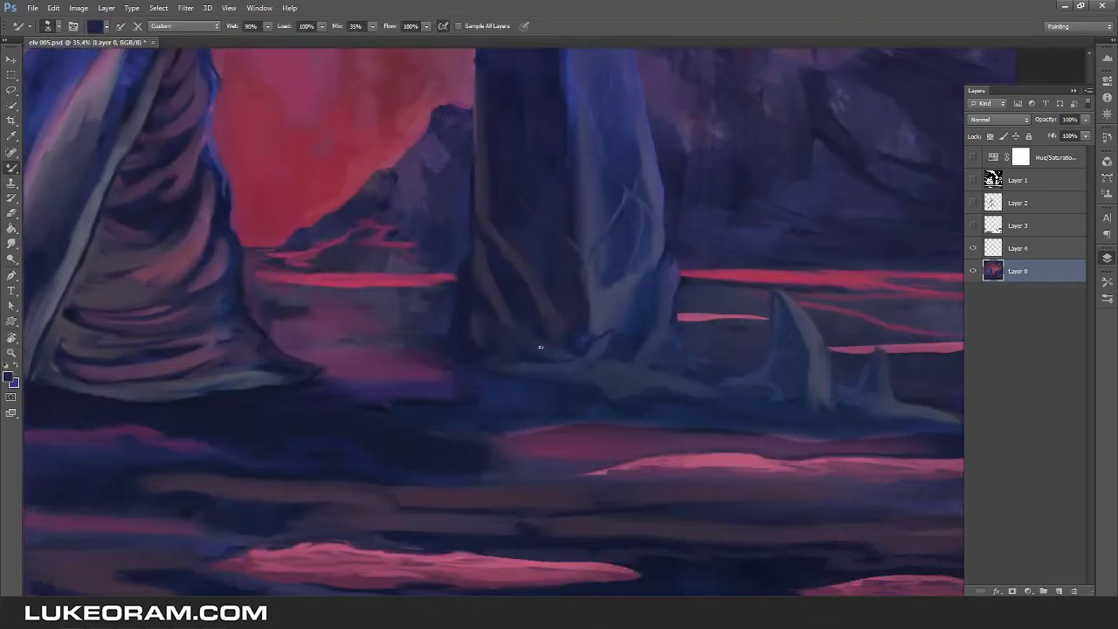
scroll(554, 376, "down", 3)
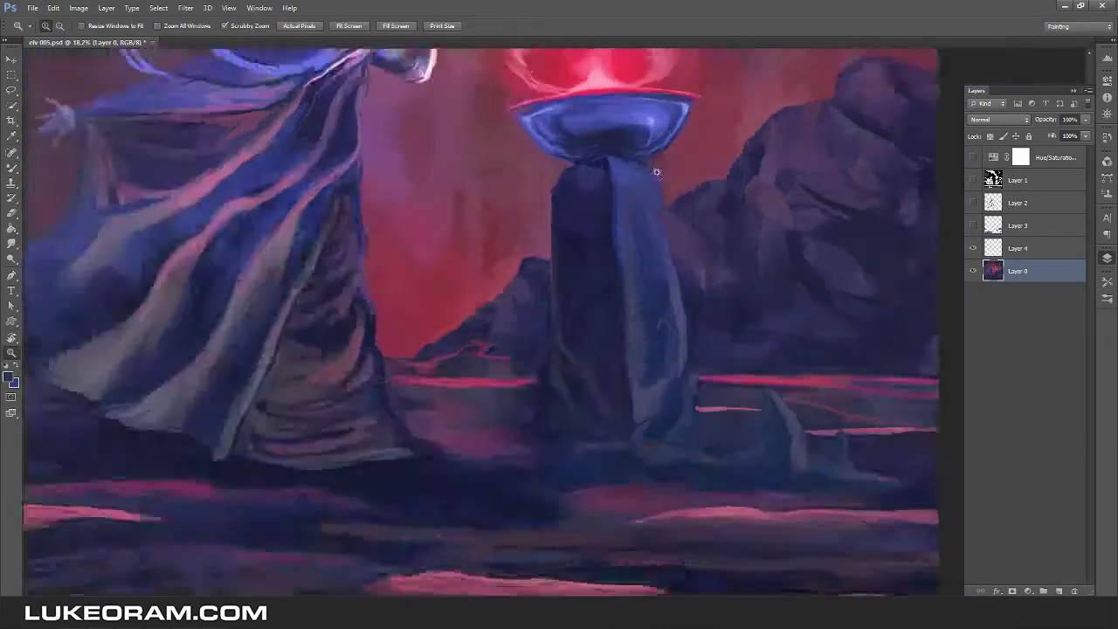
Paint thin cracks on the pedestal's stone faces and blend the surrounding rock with the Smudge and Mixer Brush tools.
scroll(555, 199, "up", 4)
scroll(486, 253, "down", 3)
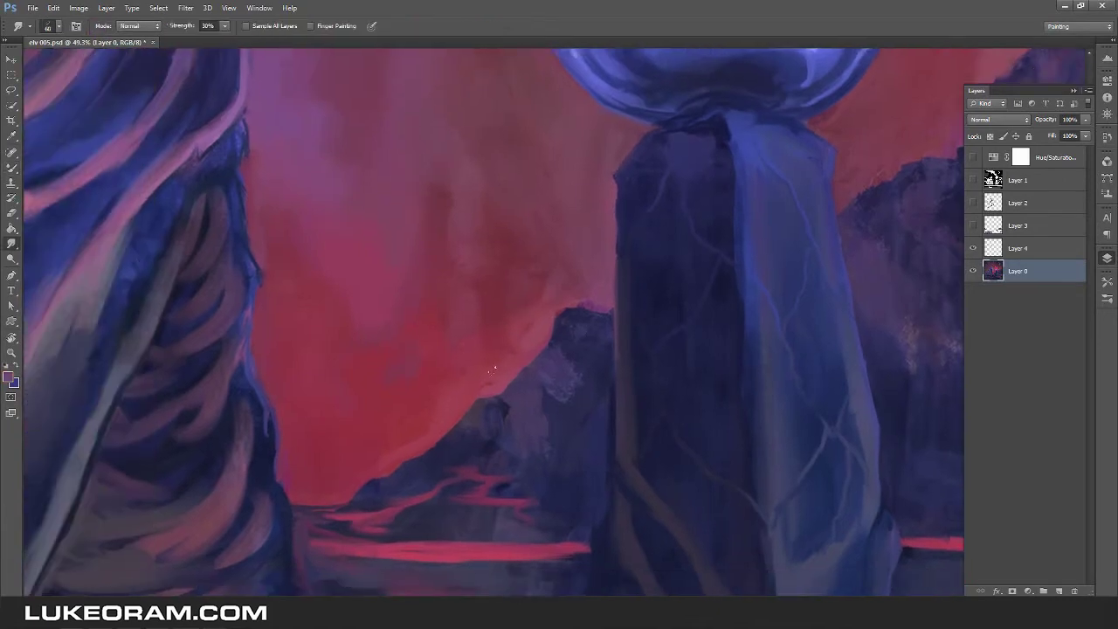
scroll(591, 295, "up", 3)
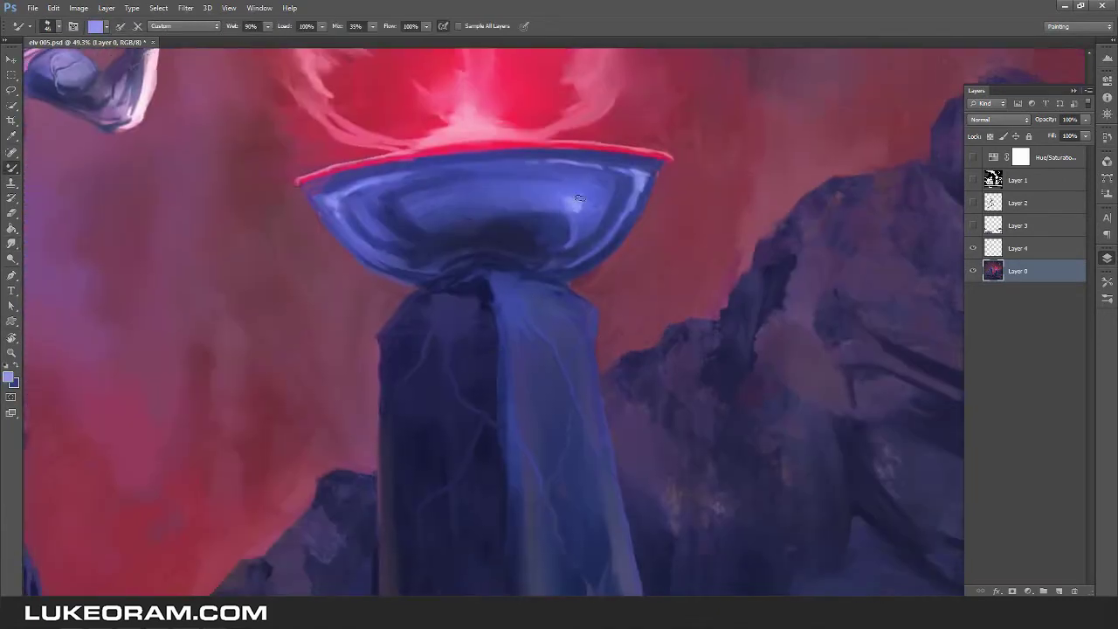
scroll(568, 221, "down", 3)
scroll(77, 111, "up", 3)
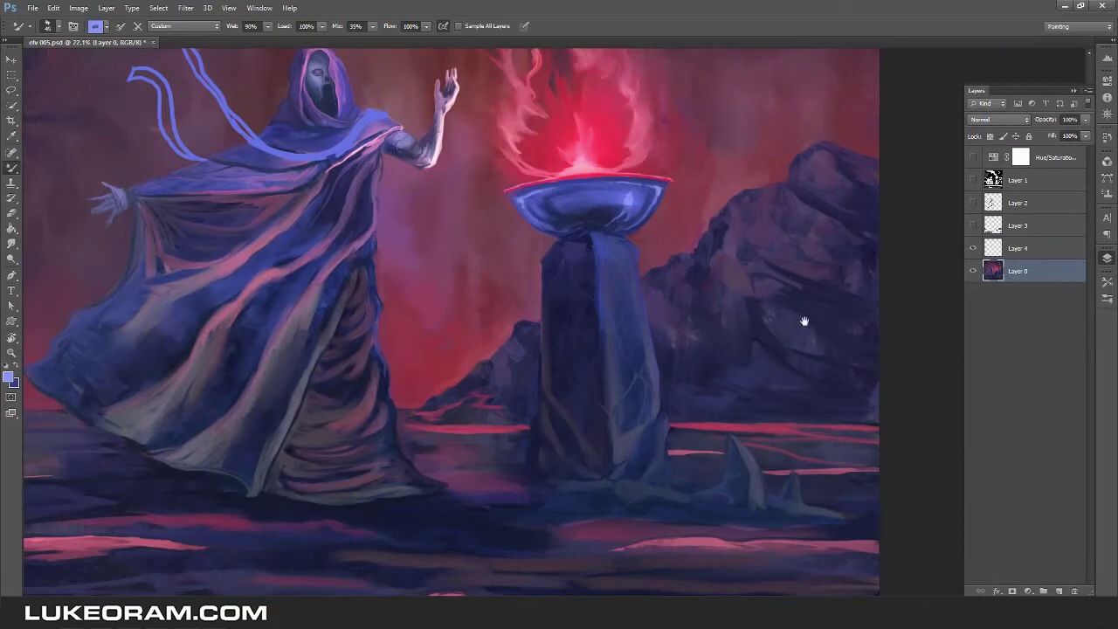
Reselect the mountains and lay a sampled-red gradient rising from their base on a new layer above Layer 0.
key("ctrl+shift+d")
key("ctrl+shift+alt+n")
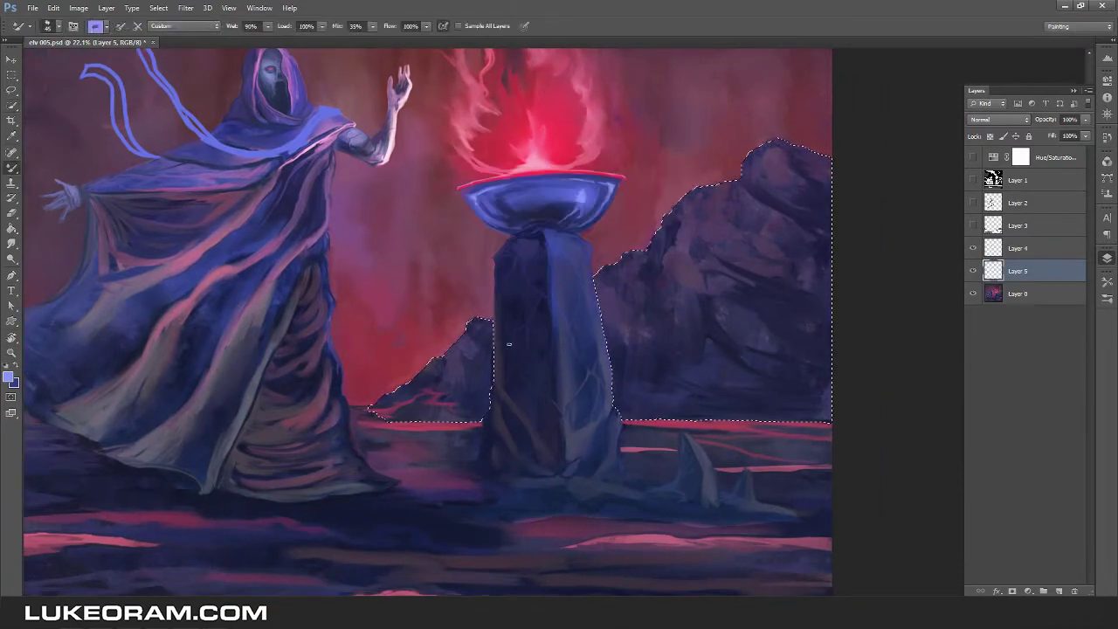
scroll(541, 420, "down", 1)
left_click(459, 430, "alt")
key("g")
left_click_drag(718, 427, 720, 360)
scroll(879, 229, "down", 3)
scroll(879, 229, "up", 3)
key("ctrl+d")
Set Layer 5's blending to Normal at 45% opacity and mirror the canvas.
key("alt+shift+h")
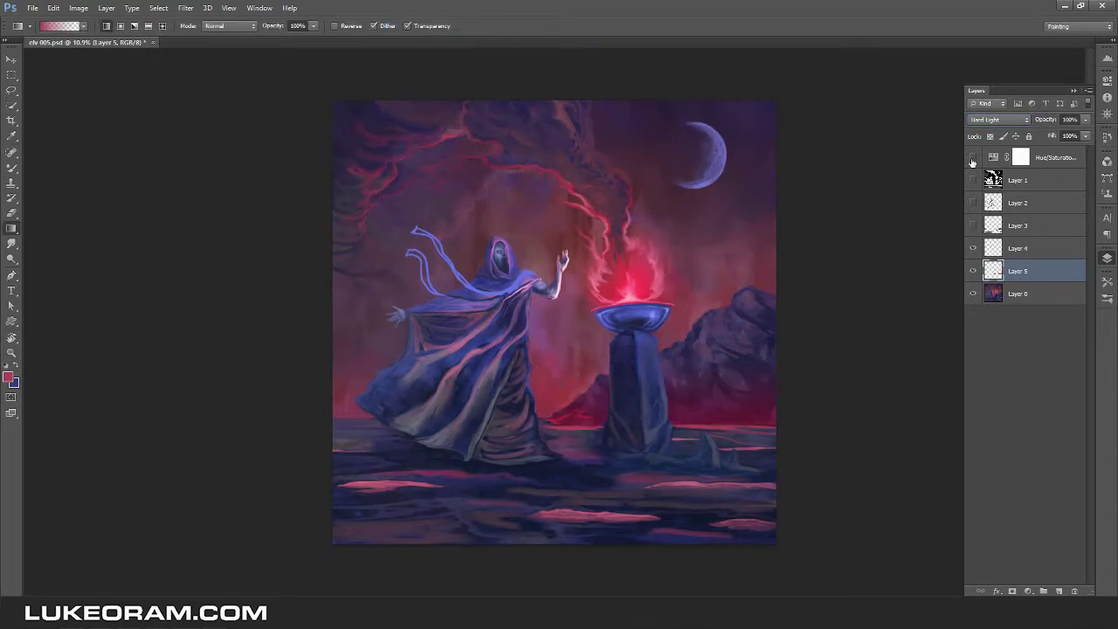
key("z")
scroll(822, 303, "down", 4)
scroll(822, 303, "down", 1)
key("alt+shift+n")
left_click_drag(1085, 119, 1020, 153)
key("h")
scroll(661, 300, "up", 4)
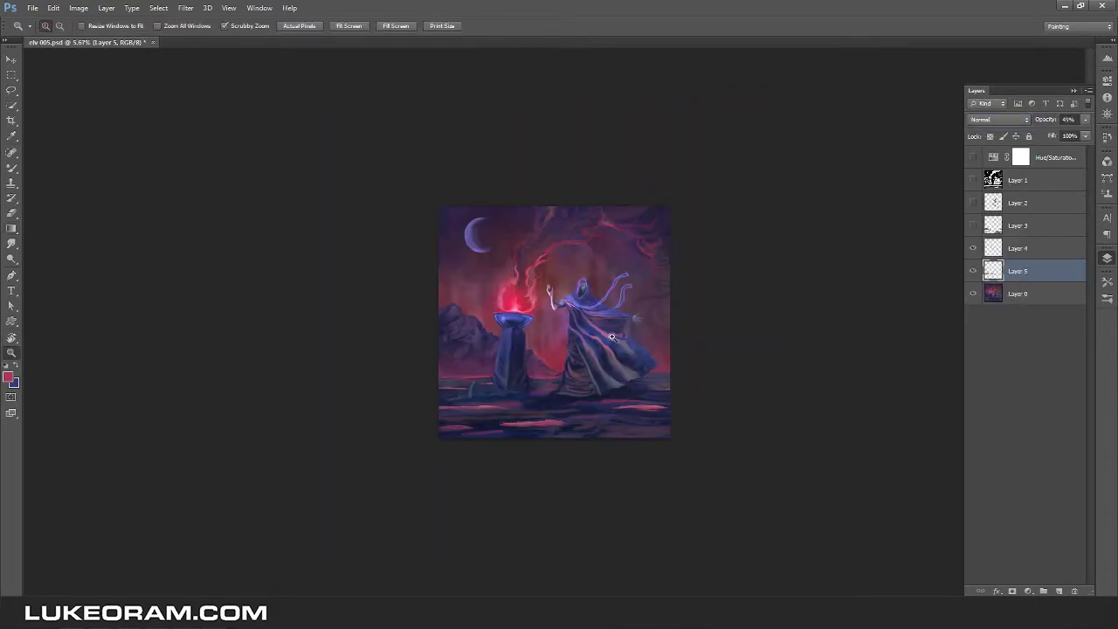
Clean up the red haze on Layer 5 around the pedestal with the Eraser and save the painting.
scroll(479, 389, "up", 4)
key("b")
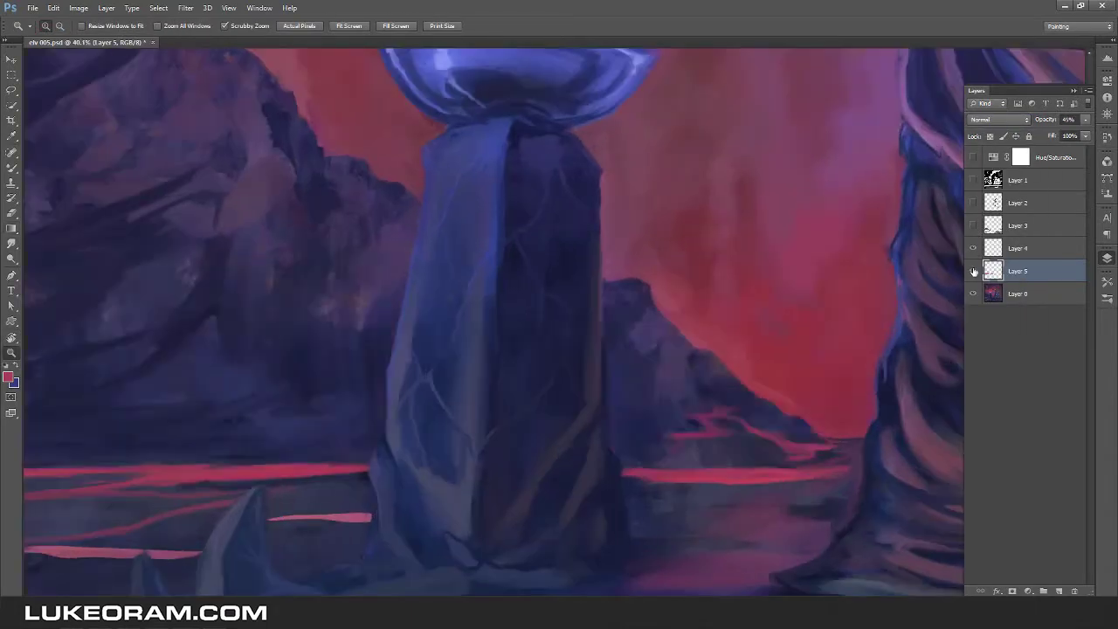
scroll(384, 444, "down", 6)
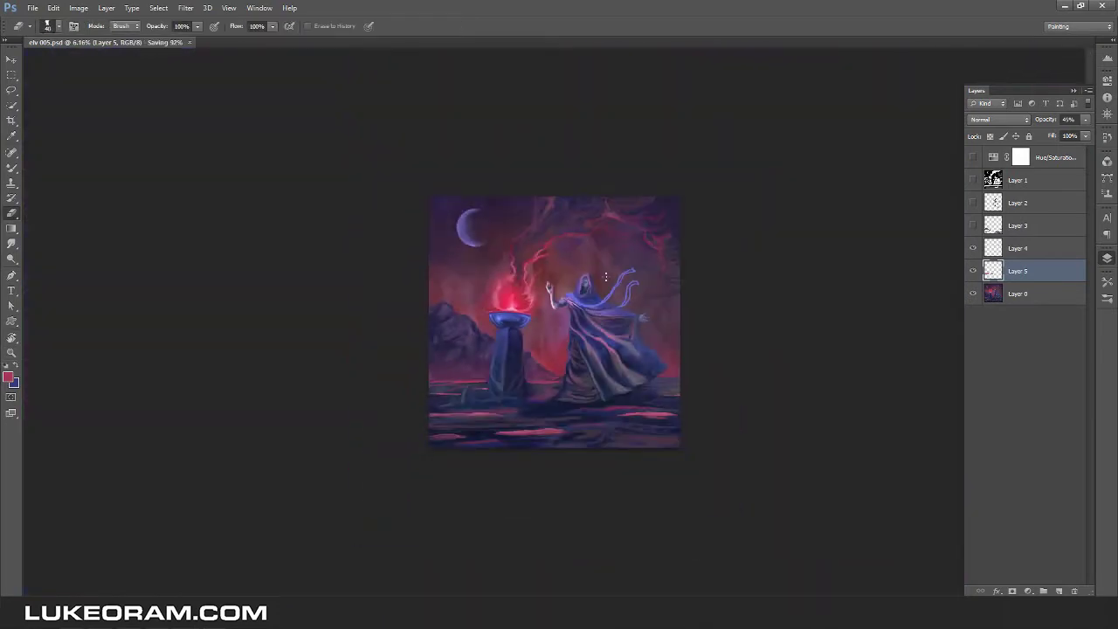
Check the haze's values in grayscale with the Hue/Saturation layer, merge Layer 5 into Layer 0 and save.
key("z")
scroll(797, 314, "up", 3)
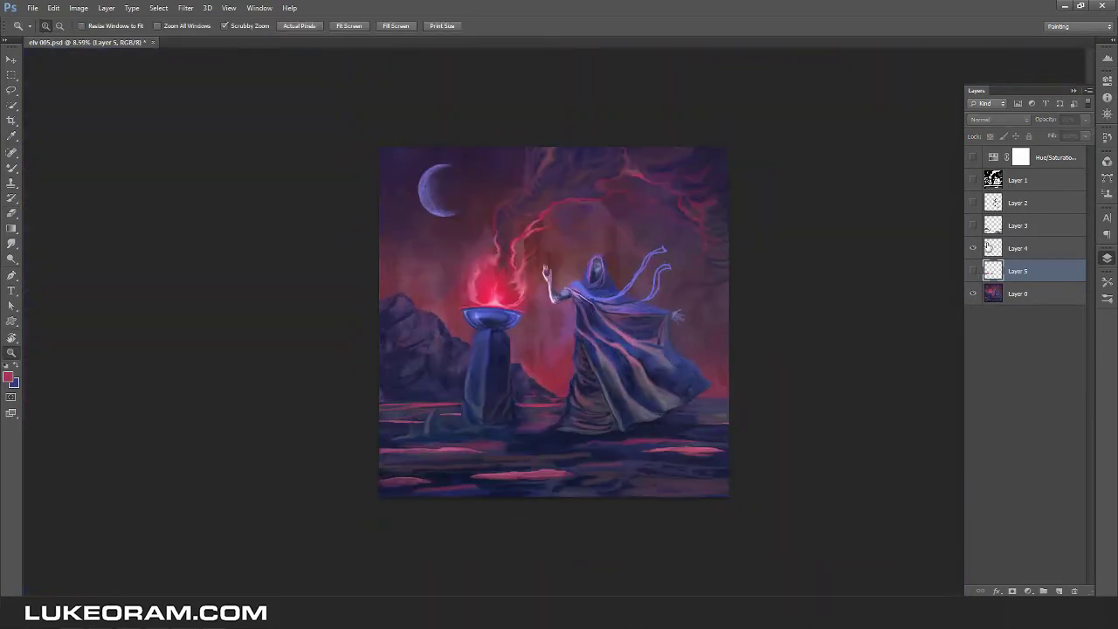
left_click(973, 158)
left_click(1086, 119)
scroll(833, 326, "down", 3)
scroll(832, 326, "up", 3)
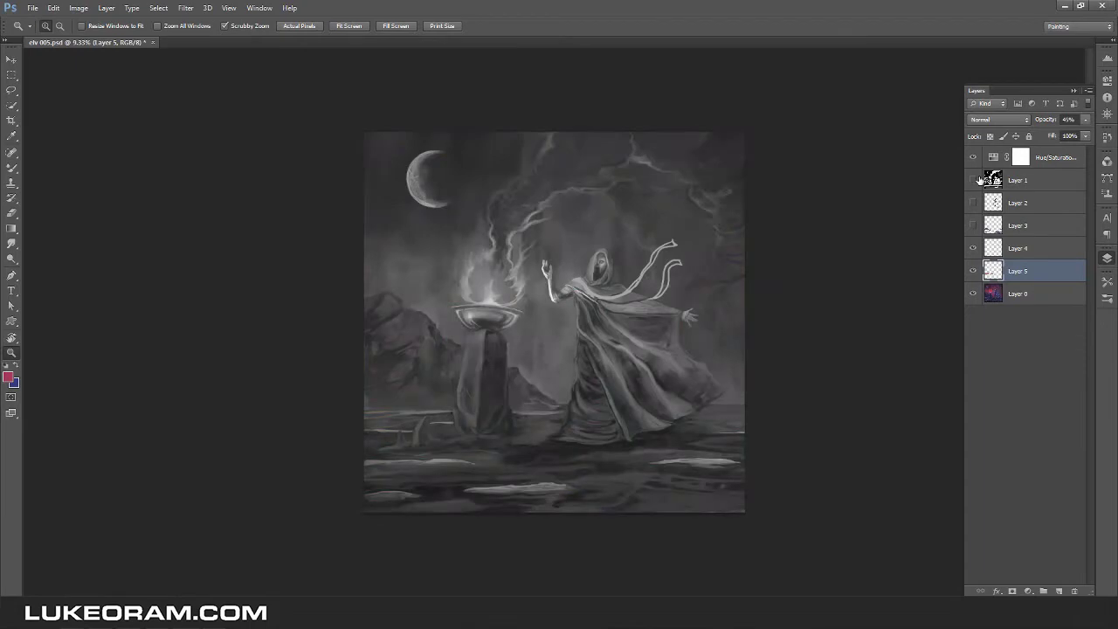
left_click(973, 157)
key("ctrl+e")
key("ctrl+s")
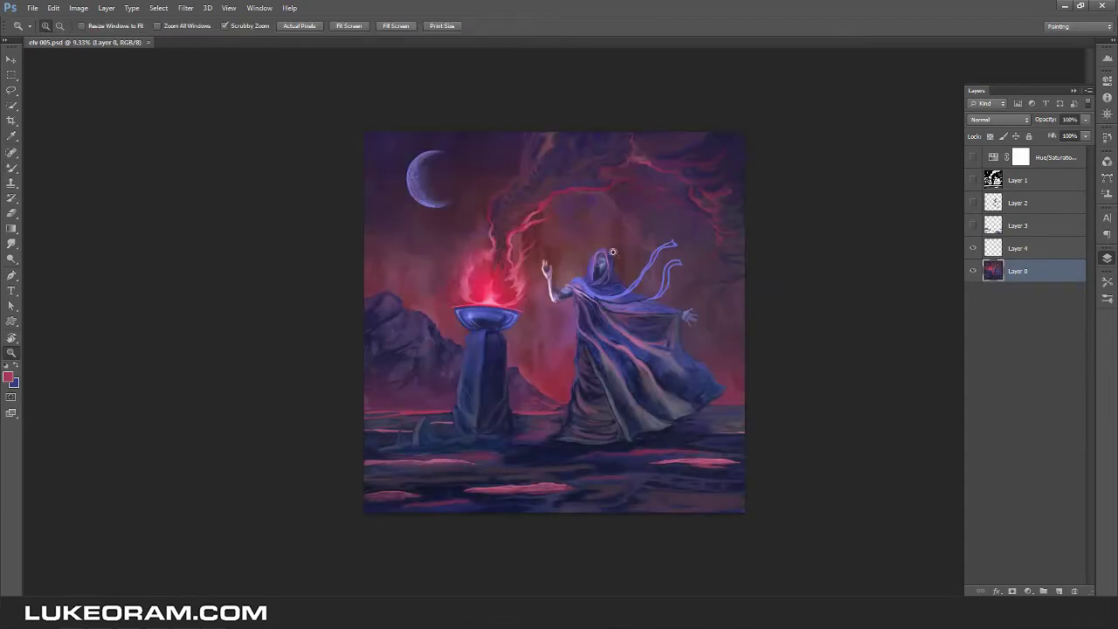
Paint the ribbon's blue front end over the figure's near shoulder on Layer 4.
scroll(613, 253, "up", 5)
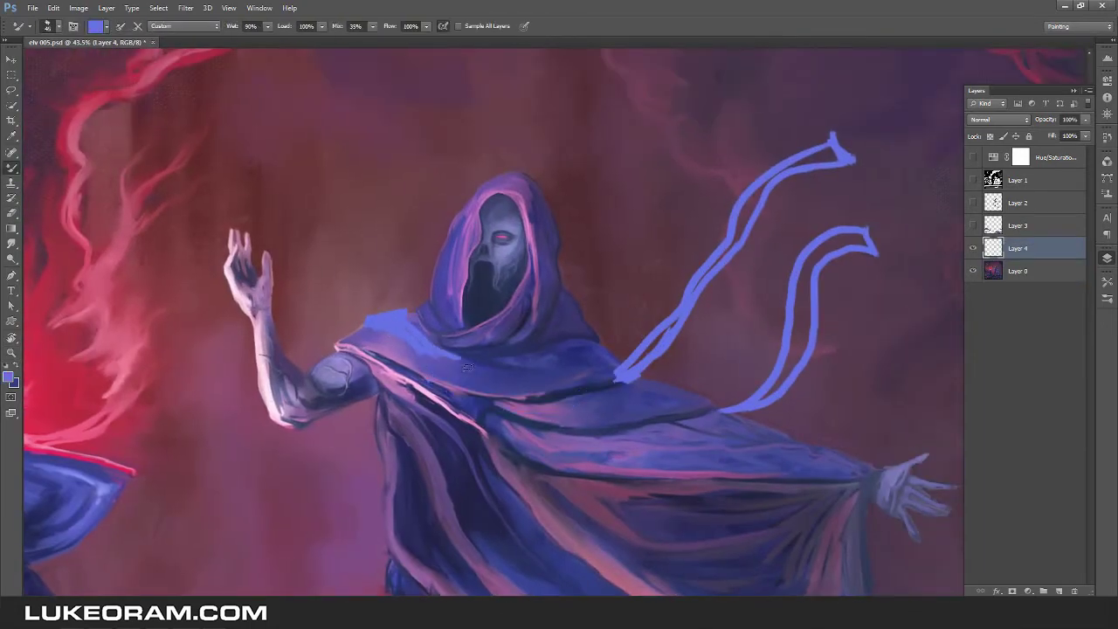
key("z")
scroll(798, 300, "down", 5)
Dot small white sparks over the brazier's flames on Layer 0 with the Pro Comics Inker Tech brush and save.
key("b")
scroll(465, 281, "up", 5)
left_click(466, 280, "alt")
key("alt+bracketleft")
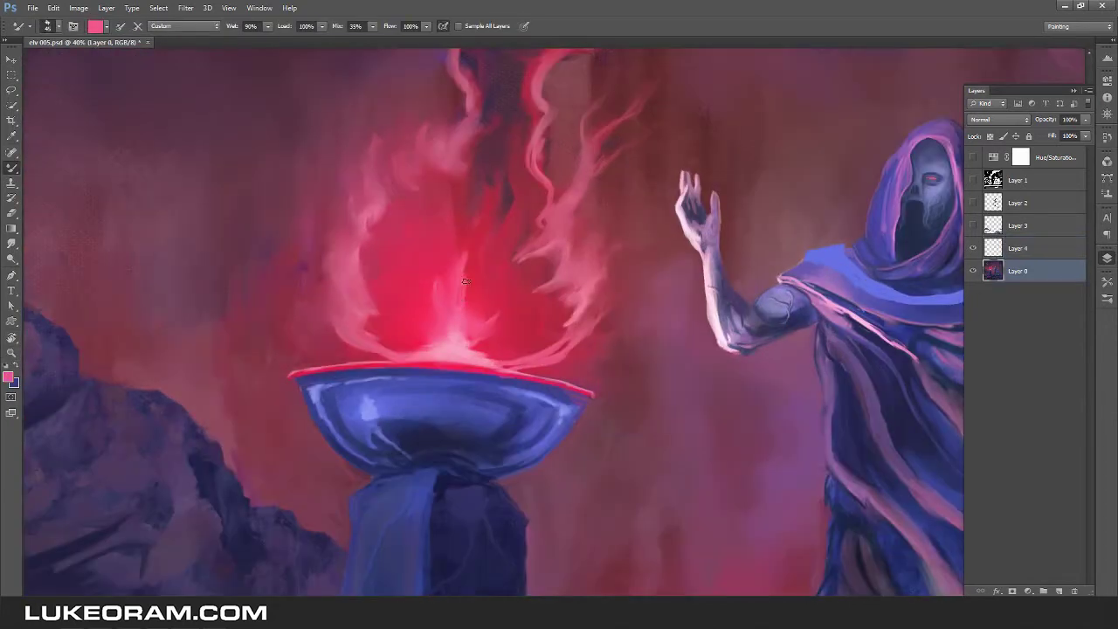
left_click(8, 377)
key("Return")
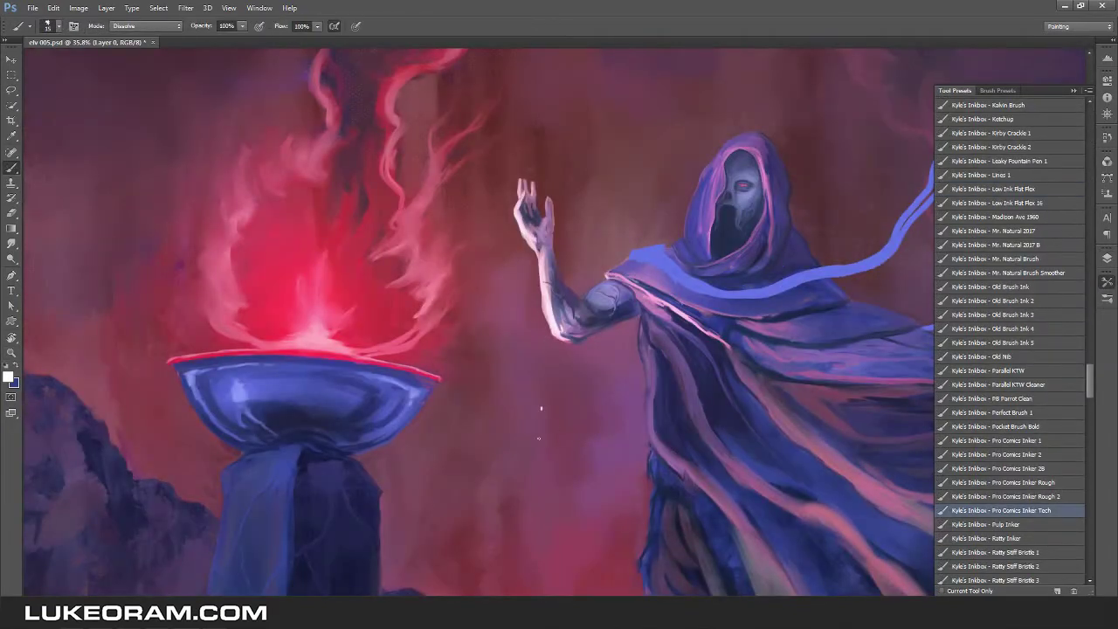
scroll(540, 267, "up", 2)
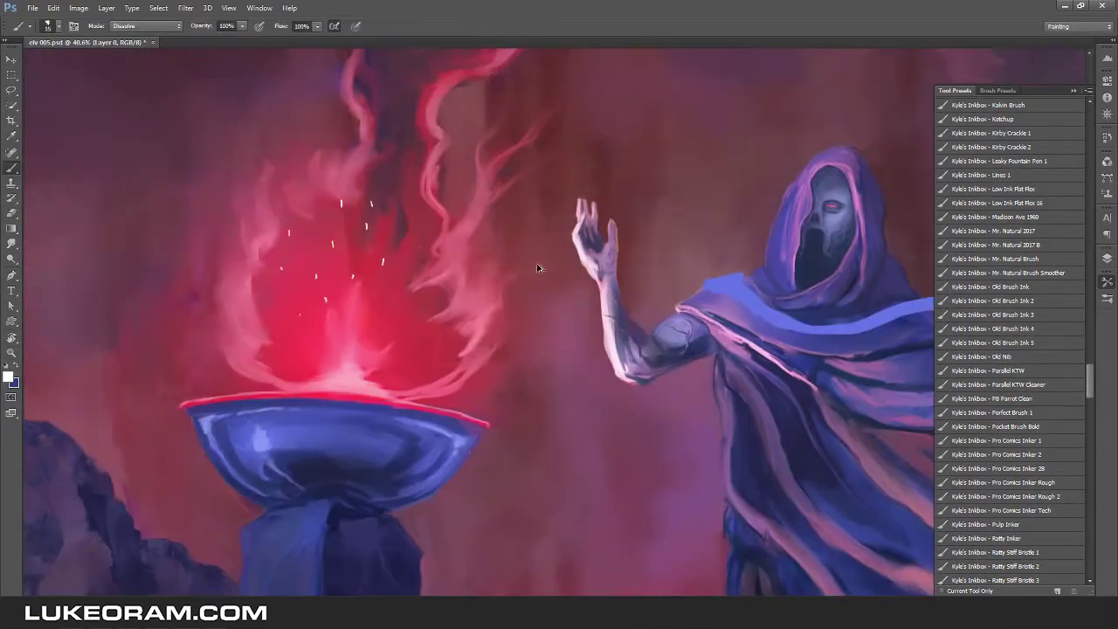
key("ctrl+s")
scroll(536, 350, "down", 10)
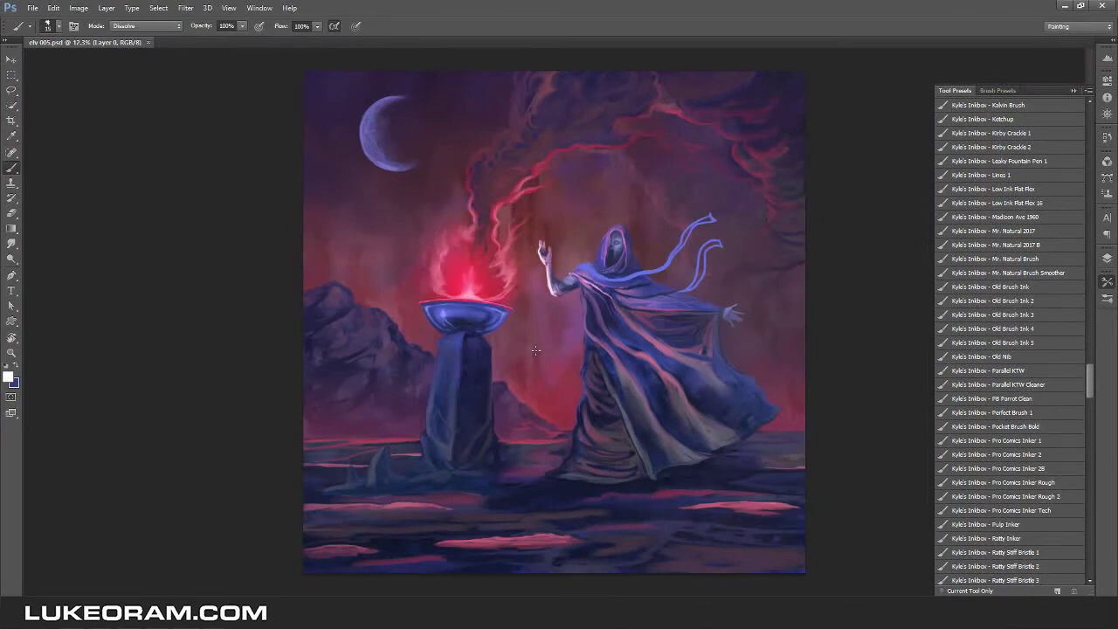
Paint teeth in the figure's open mouth using the Mixer Brush and a pale violet sampled from the face, then save.
scroll(609, 317, "up", 12)
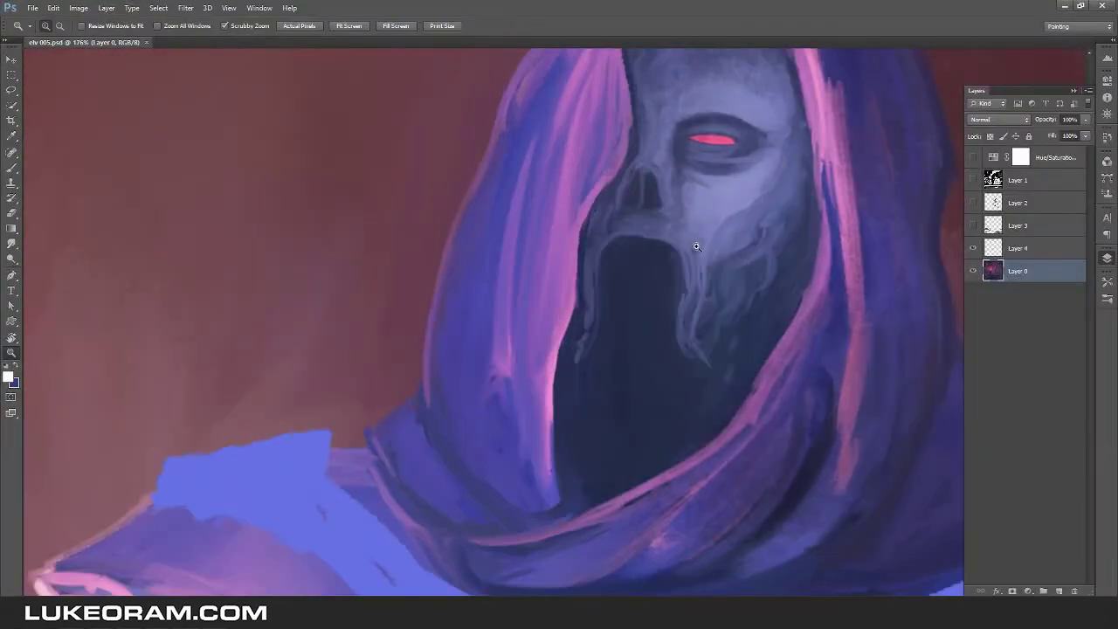
left_click(708, 171, "alt")
left_click(1107, 258)
key("shift+b")
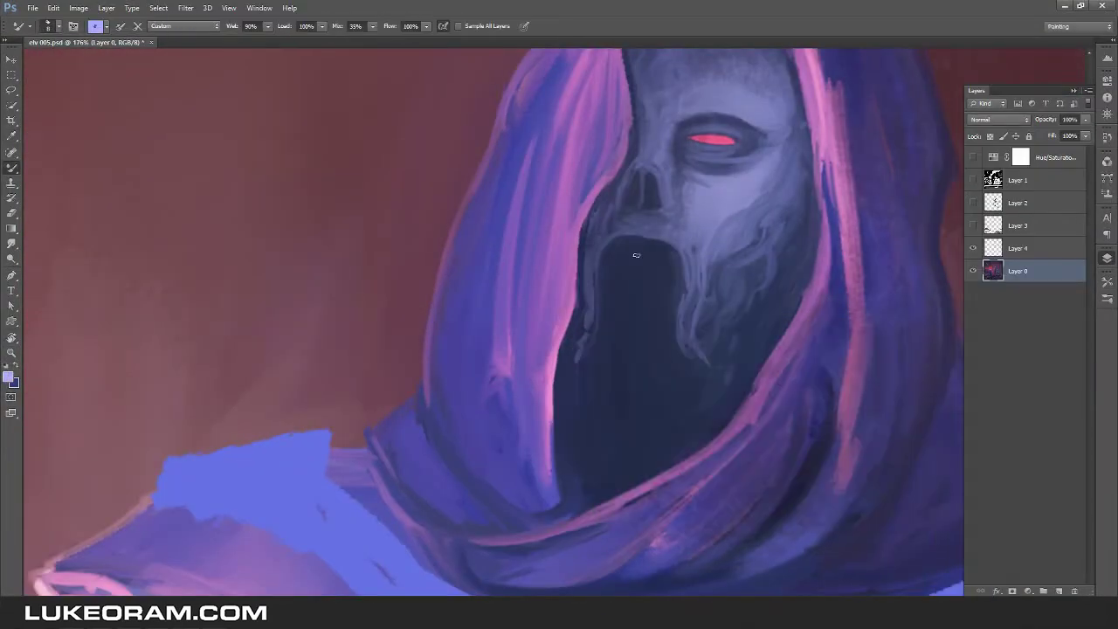
scroll(615, 253, "down", 3)
scroll(616, 320, "up", 1)
key("ctrl+s")
Blend the grey and pink folds in the cape's trailing lower section with sampled robe colours.
scroll(755, 327, "down", 6)
scroll(756, 332, "up", 5)
left_click(554, 250, "alt")
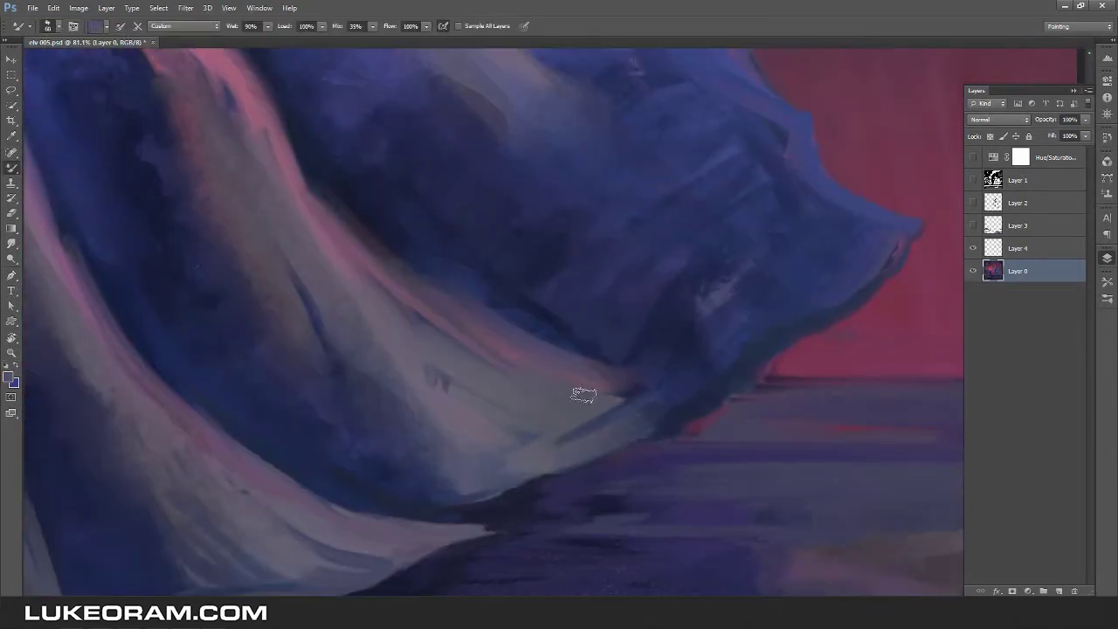
left_click_drag(582, 393, 669, 412)
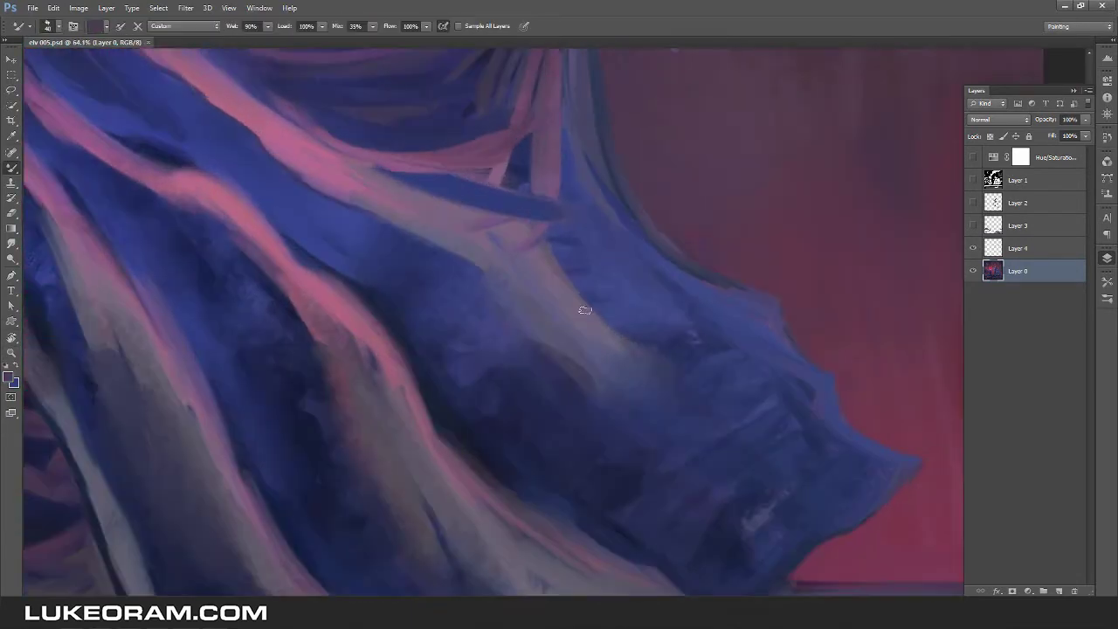
mouse_move(507, 262)
left_mouse_down()
mouse_move(589, 304)
mouse_move(580, 237)
left_mouse_up()
left_click(526, 204, "alt")
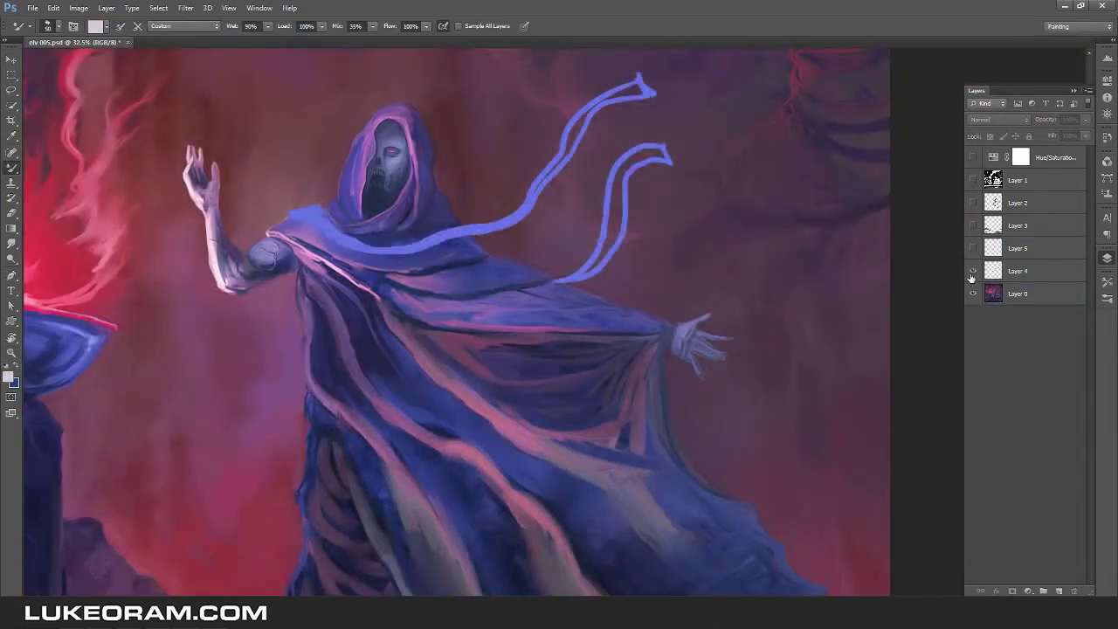
Merge the ribbon layer into Layer 0 and clean up the ribbon's edges across the shoulder and chest.
key("ctrl+e")
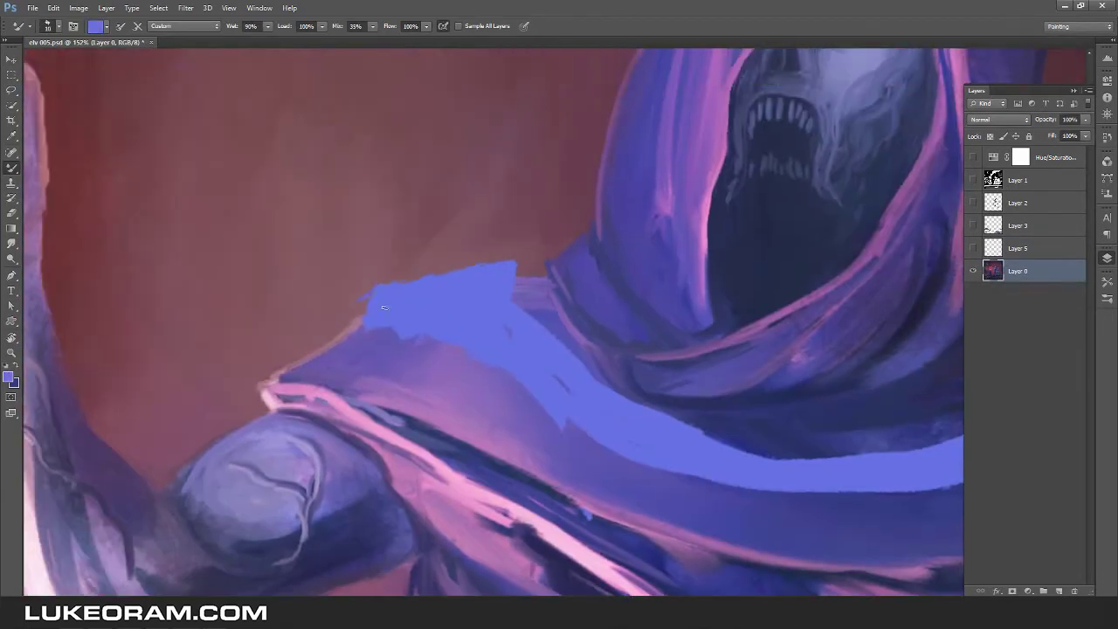
left_click_drag(383, 308, 340, 317)
left_click_drag(376, 349, 437, 337)
left_click(521, 255, "alt")
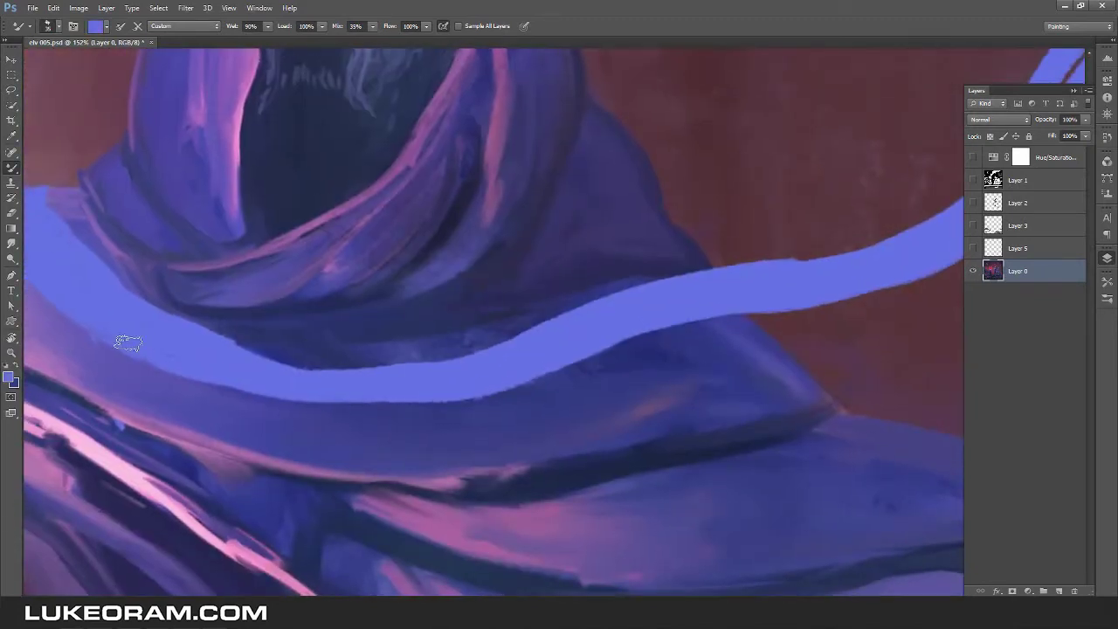
left_click_drag(577, 369, 527, 392)
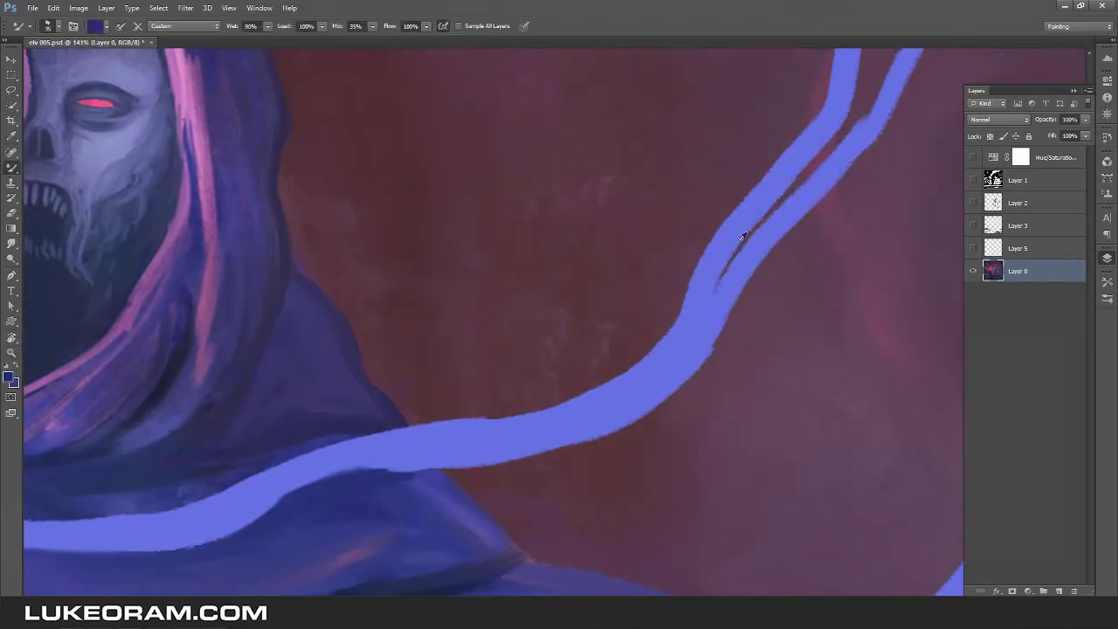
Fill the upper ribbon's outline with solid light blue out to its forked tip.
left_click_drag(570, 427, 596, 393)
scroll(372, 458, "down", 4)
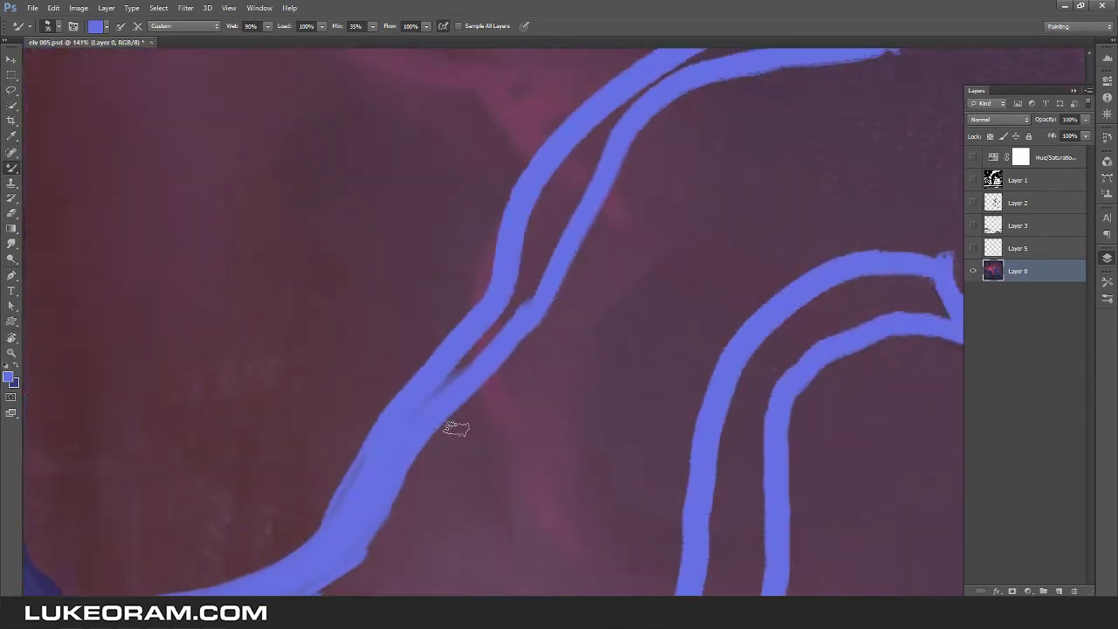
mouse_move(476, 398)
left_mouse_down()
mouse_move(539, 269)
mouse_move(614, 227)
left_mouse_up()
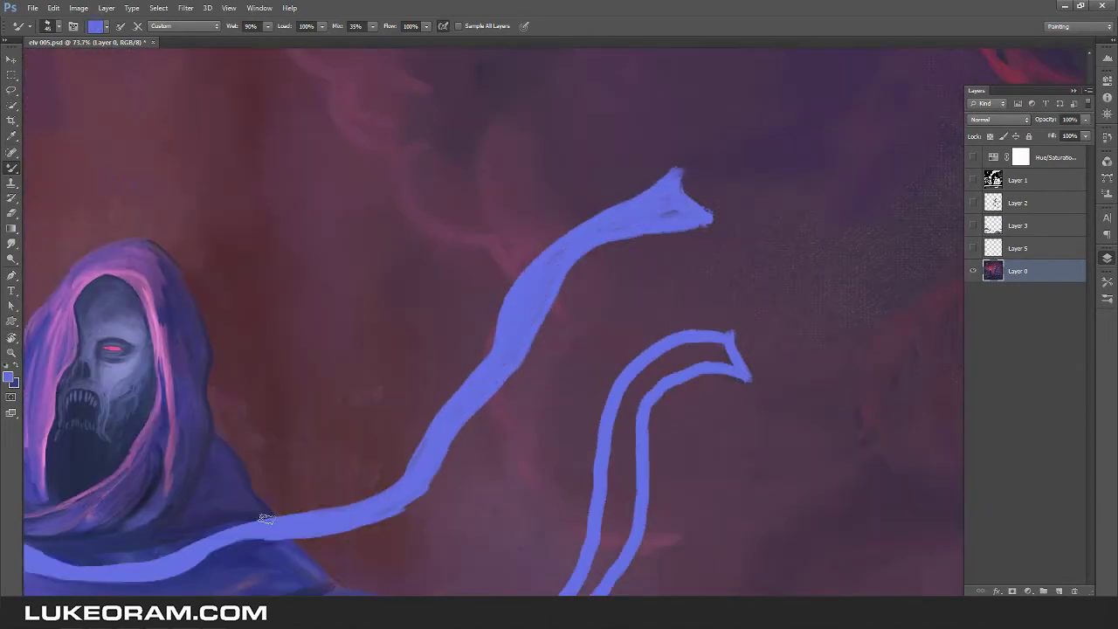
mouse_move(560, 262)
left_mouse_down()
mouse_move(550, 294)
mouse_move(677, 204)
left_mouse_up()
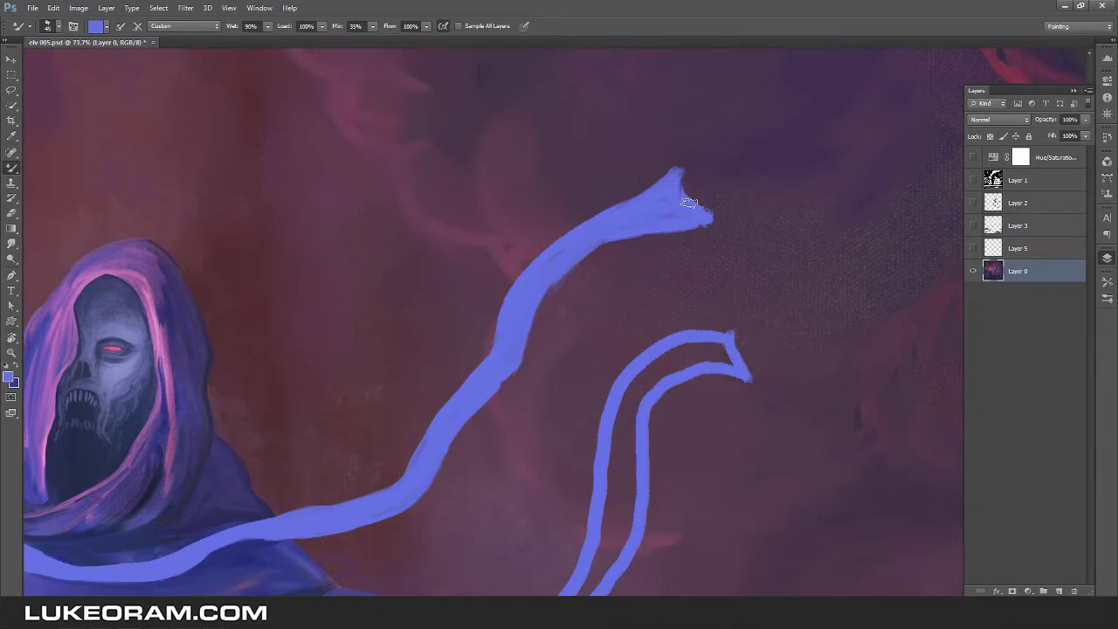
Fill the lower ribbon's curled outline with solid light blue down to the cape.
scroll(571, 257, "down", 3)
scroll(460, 398, "up", 5)
mouse_move(364, 450)
left_mouse_down()
mouse_move(410, 453)
mouse_move(507, 350)
left_mouse_up()
scroll(494, 187, "up", 3)
mouse_move(603, 148)
left_mouse_down()
mouse_move(542, 158)
mouse_move(429, 257)
mouse_move(385, 502)
left_mouse_up()
scroll(461, 306, "up", 3)
scroll(649, 225, "down", 4)
scroll(507, 349, "up", 5)
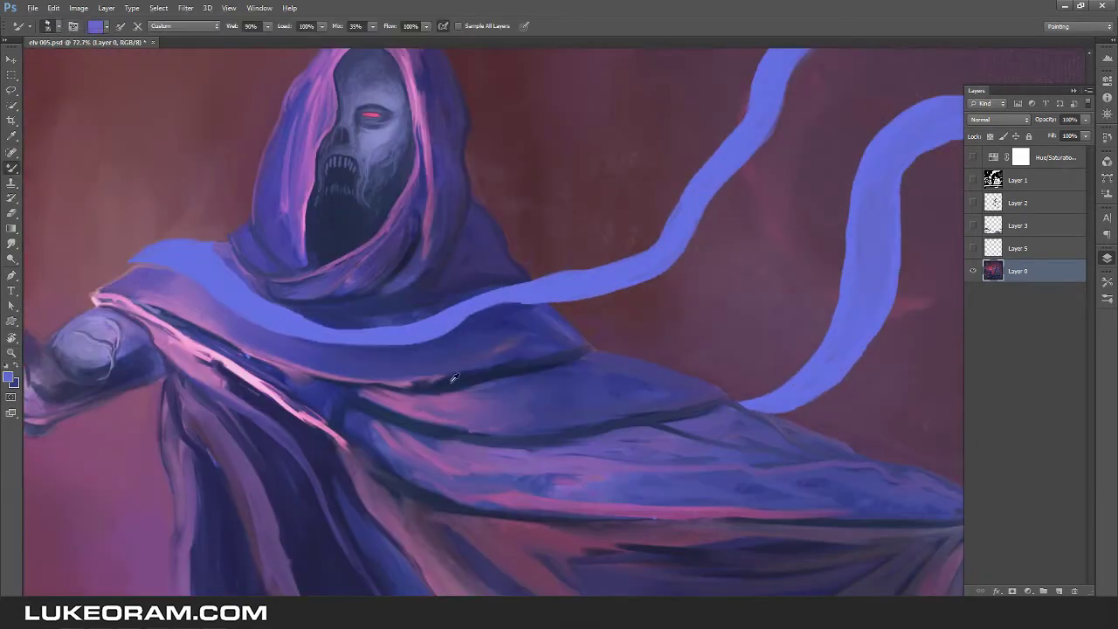
Round off the ribbon's shoulder end and paint a pale highlight along its lower edge.
scroll(317, 305, "up", 3)
left_click_drag(351, 334, 314, 332)
left_click_drag(259, 243, 494, 339)
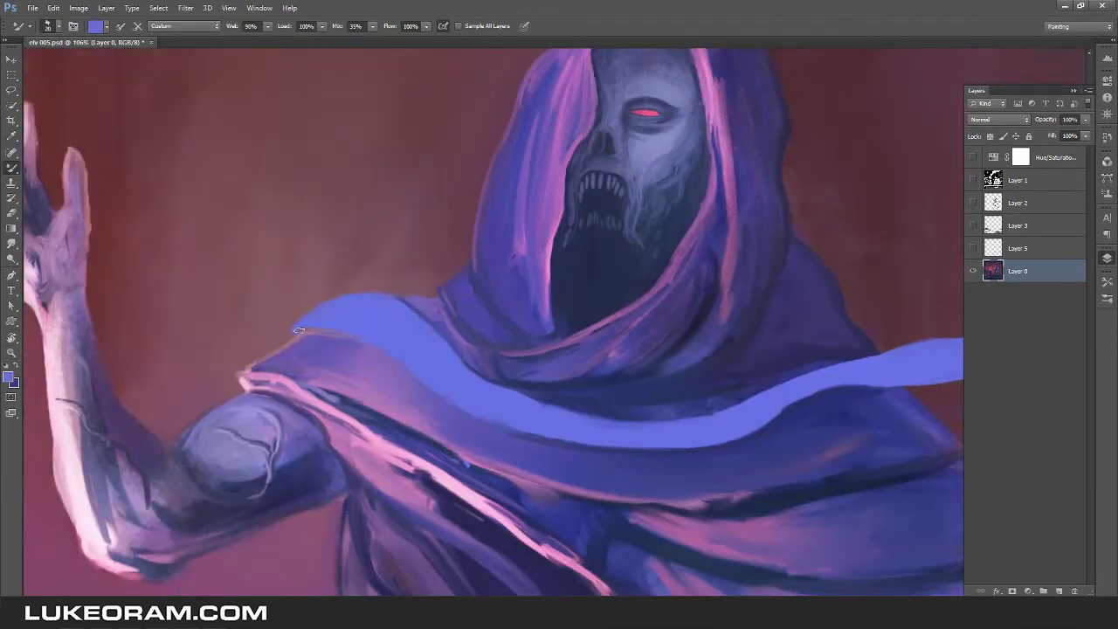
left_click(531, 426, "alt")
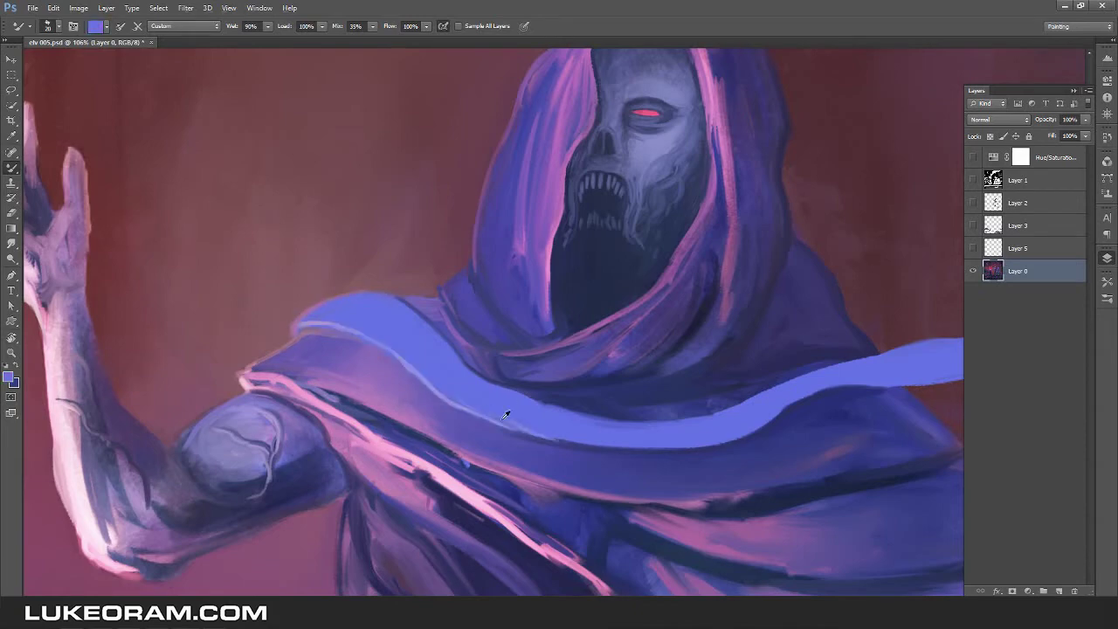
Refine the robe's folds below the raised arm with sampled dark blue, save the painting and mirror the canvas.
key("z")
scroll(531, 426, "down", 4)
scroll(307, 216, "up", 3)
key("b")
left_click(333, 283, "alt")
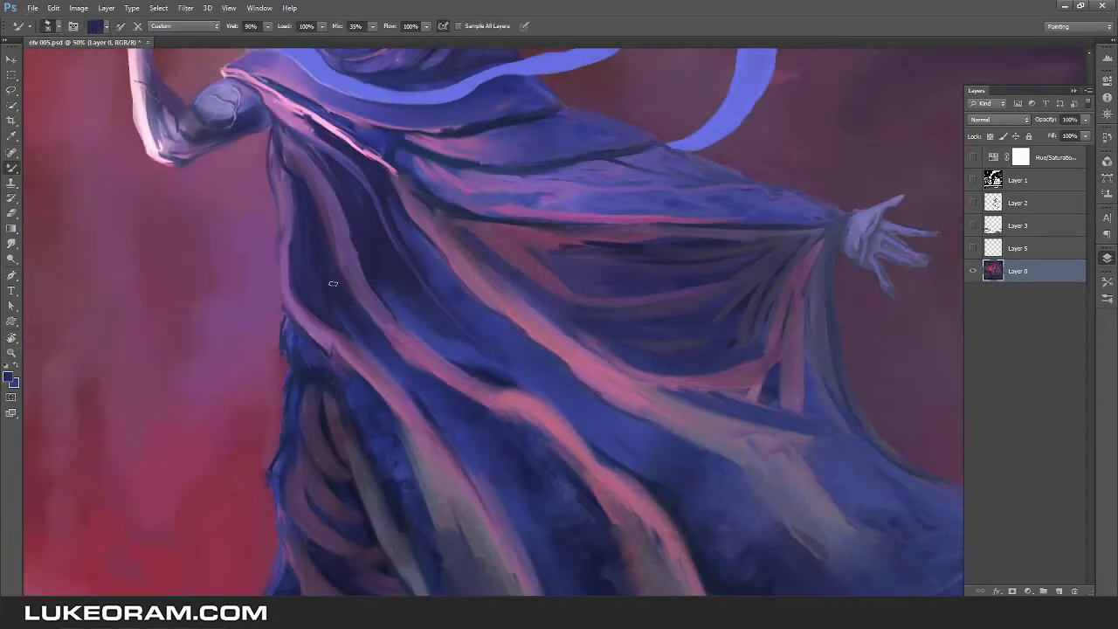
key("ctrl+0")
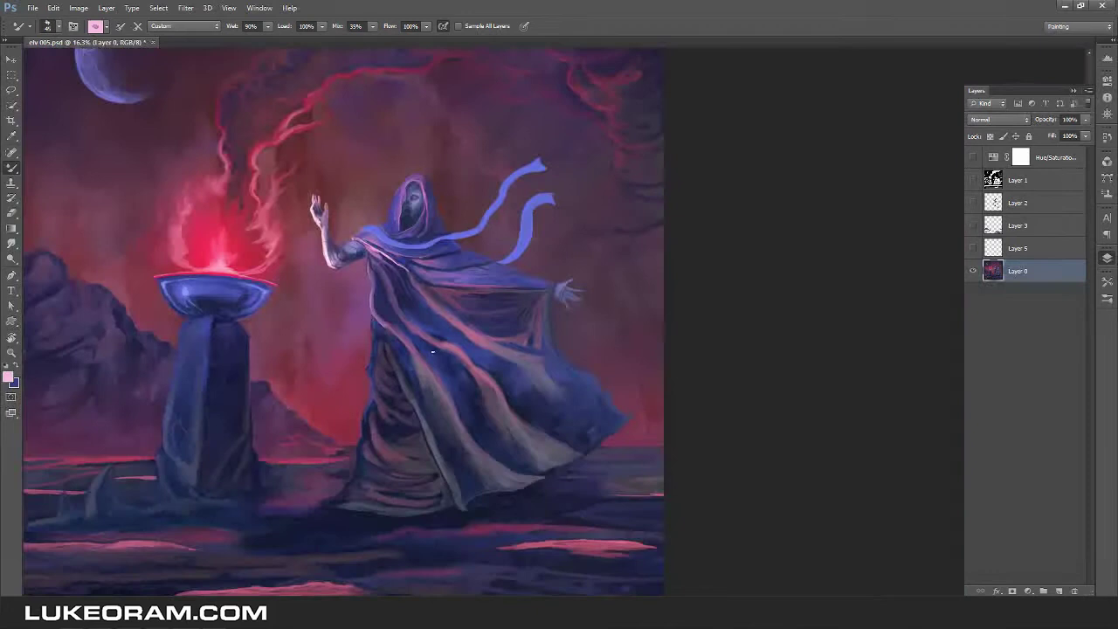
key("ctrl+minus")
key("ctrl+s")
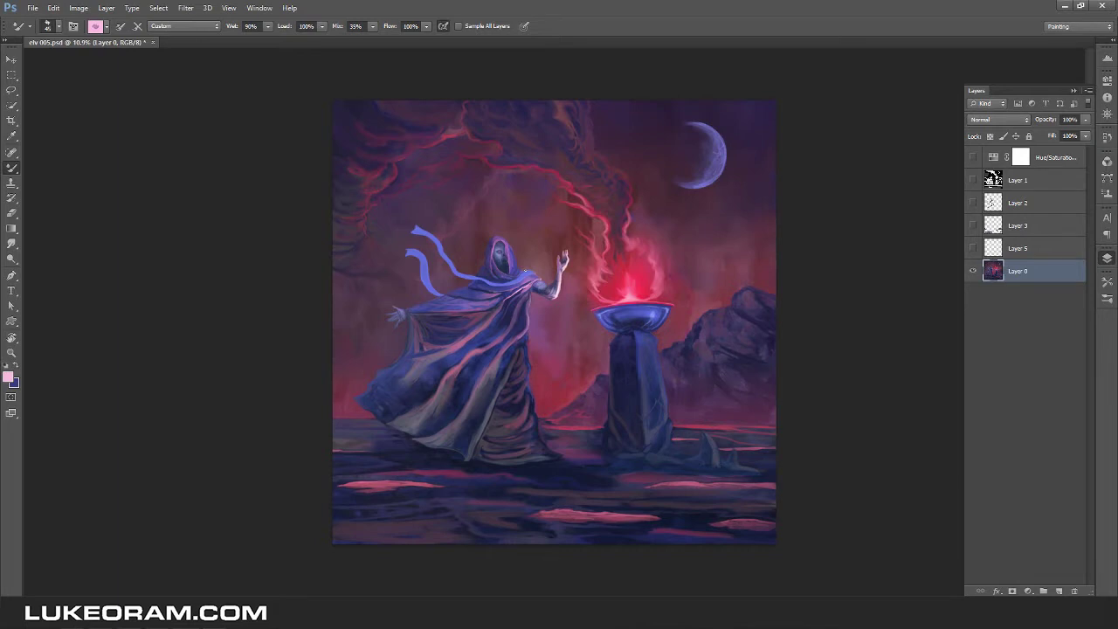
Pick a new paint colour and shade the upper ribbon where it runs from the background across the cape.
scroll(490, 289, "up", 5)
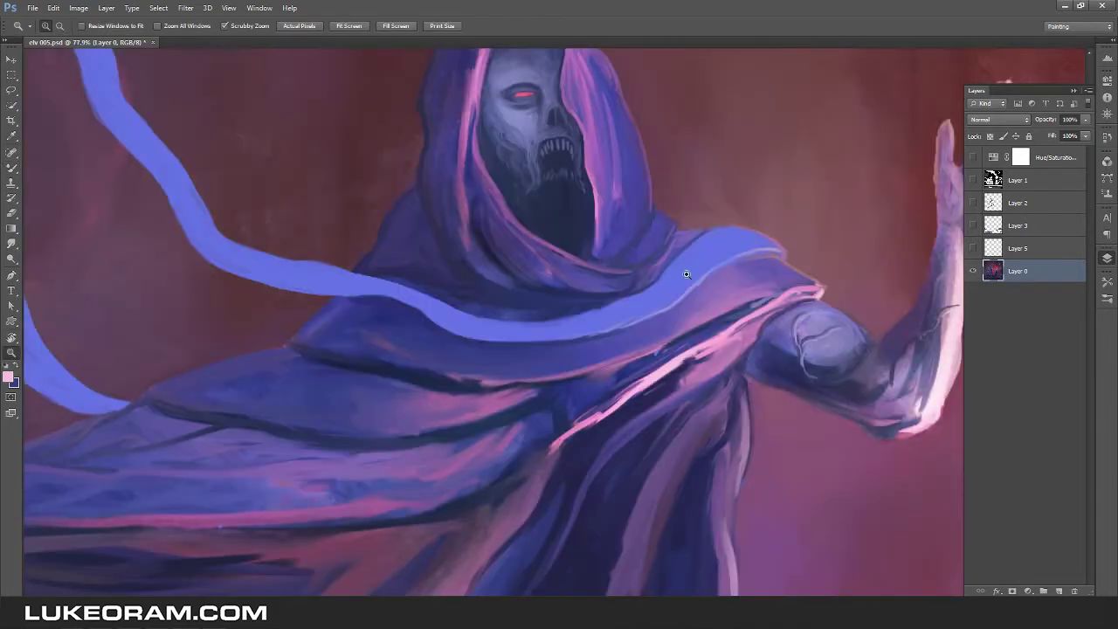
scroll(489, 289, "down", 2)
key("i")
left_click(7, 377)
key("Return")
key("b")
scroll(350, 289, "up", 3)
mouse_move(140, 240)
left_mouse_down()
mouse_move(288, 280)
mouse_move(217, 259)
mouse_move(392, 311)
mouse_move(450, 389)
left_mouse_up()
Shade the twists along the upper ribbon's free tail and blend them with a sampled ribbon blue.
scroll(325, 281, "down", 2)
left_click_drag(349, 275, 315, 210)
mouse_move(166, 81)
left_mouse_down()
mouse_move(166, 111)
mouse_move(337, 247)
mouse_move(301, 178)
mouse_move(328, 208)
mouse_move(389, 362)
left_mouse_up()
mouse_move(358, 306)
left_mouse_down()
mouse_move(207, 219)
mouse_move(263, 249)
left_mouse_up()
left_click(355, 305, "alt")
left_click_drag(360, 314, 416, 419)
scroll(197, 216, "down", 5)
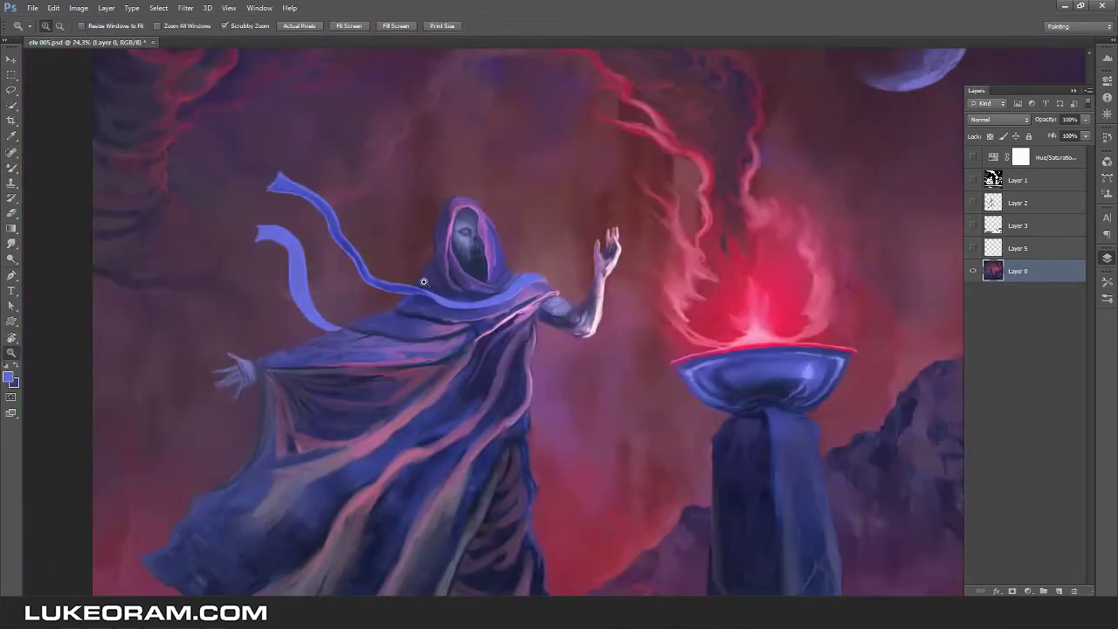
Shade the lower ribbon from its flared tip down to the robe with dark blue and blend it with a sampled ribbon blue.
scroll(392, 250, "up", 5)
left_click_drag(230, 179, 249, 170)
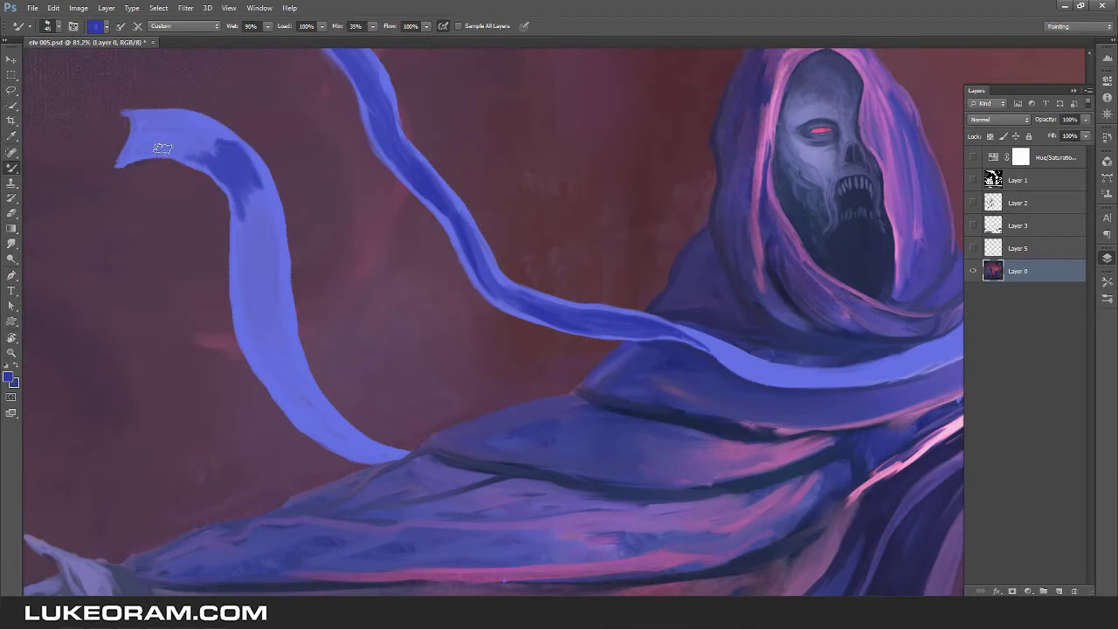
mouse_move(156, 131)
left_mouse_down()
mouse_move(219, 142)
mouse_move(325, 433)
left_mouse_up()
left_click_drag(149, 150, 201, 259)
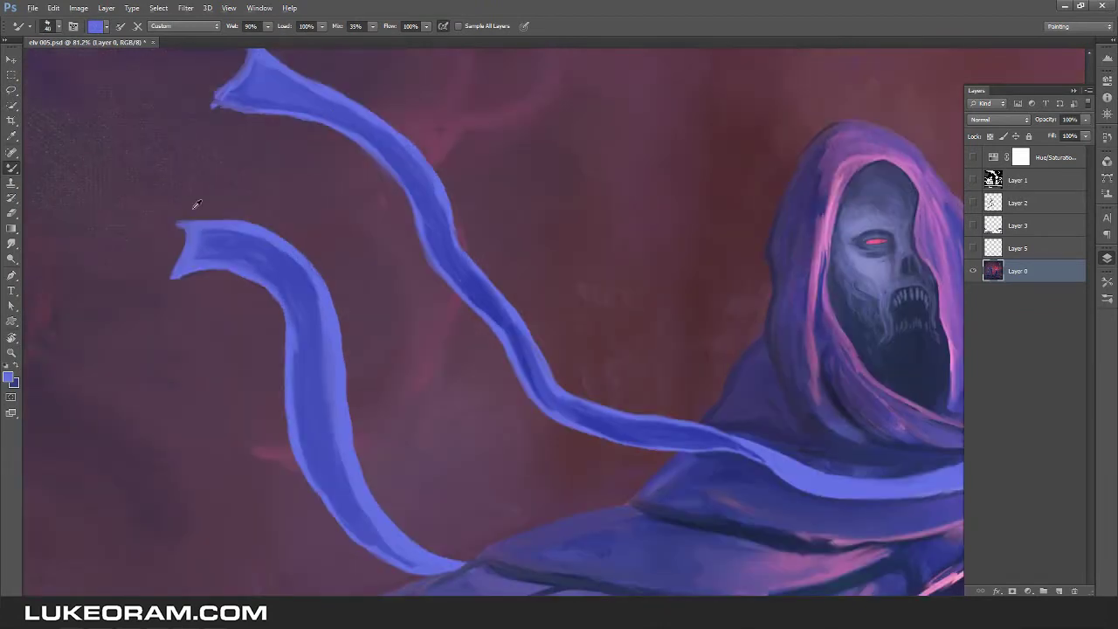
left_click_drag(229, 88, 242, 192)
Soften the lower ribbon's edges with a sampled background colour and the Smudge tool.
scroll(218, 232, "down", 5)
scroll(462, 318, "up", 6)
left_click(518, 376, "alt")
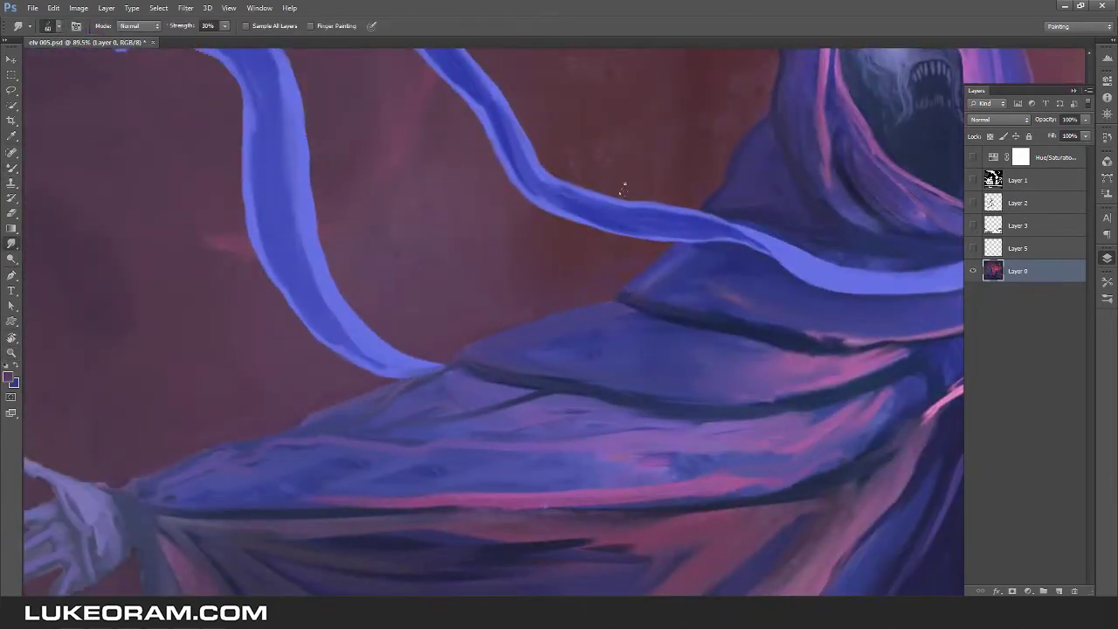
left_click_drag(297, 142, 332, 300)
mouse_move(272, 220)
left_mouse_down()
mouse_move(278, 243)
mouse_move(286, 199)
mouse_move(380, 492)
mouse_move(424, 524)
left_mouse_up()
Clean up the raised hand's fingers with background red and refine the cape's edge with a sampled light pink.
mouse_move(611, 175)
left_mouse_down()
mouse_move(483, 338)
mouse_move(554, 357)
mouse_move(468, 211)
left_mouse_up()
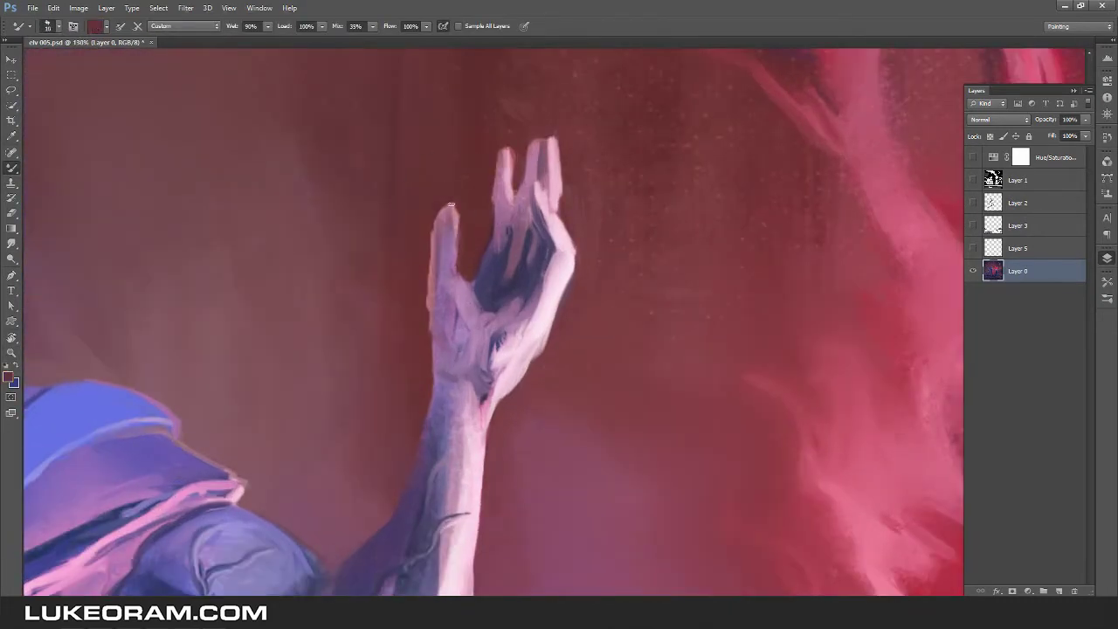
left_click_drag(588, 184, 476, 402)
left_click(410, 345, "alt")
mouse_move(337, 313)
left_mouse_down()
mouse_move(520, 306)
mouse_move(568, 318)
left_mouse_up()
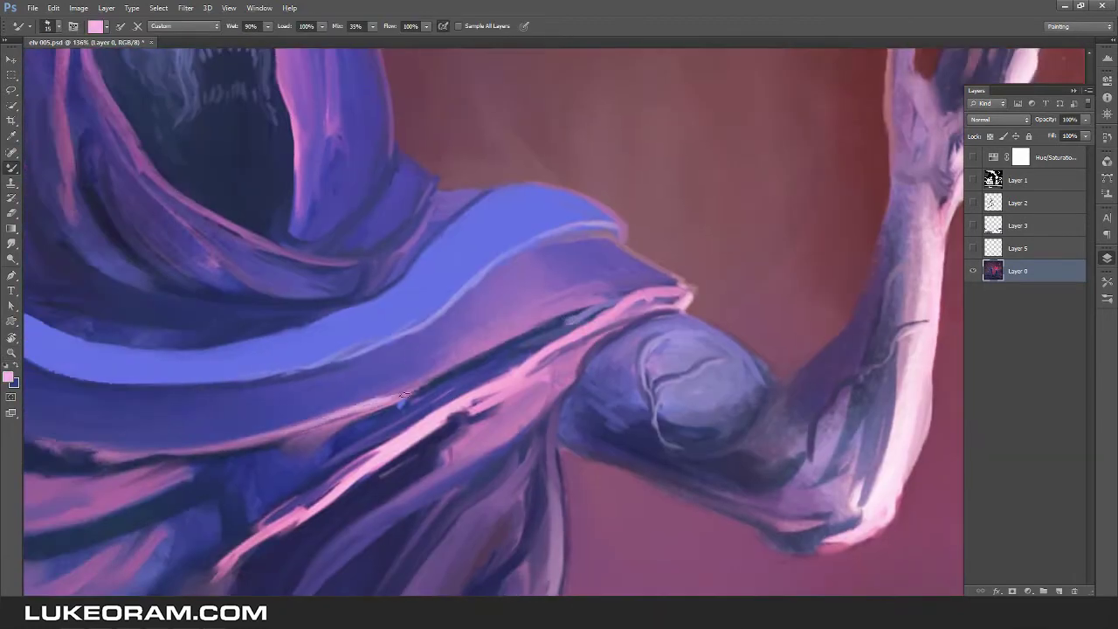
Pick a new paint colour and strengthen the pale highlight along the ribbon's lower edge across the chest.
left_click(9, 378)
left_click(861, 342)
mouse_move(53, 319)
left_mouse_down()
mouse_move(243, 308)
mouse_move(426, 354)
left_mouse_up()
left_click(141, 232, "alt")
left_click_drag(699, 394, 546, 298)
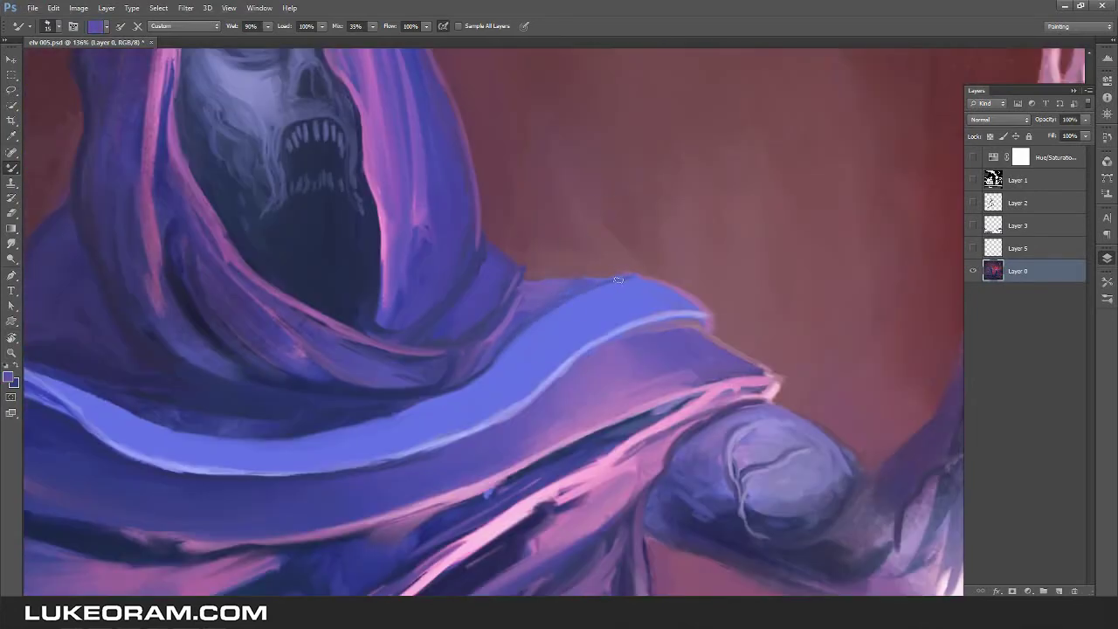
Refine the ribbon's upper edge and the robe fold beside the hood on the shoulder using sampled robe colours.
left_click_drag(618, 280, 874, 289)
left_click(440, 234, "alt")
left_click_drag(629, 410, 498, 475)
left_click(514, 333, "alt")
mouse_move(514, 333)
left_mouse_down()
mouse_move(593, 342)
mouse_move(737, 219)
mouse_move(541, 288)
left_mouse_up()
Lasso the crescent moon, copy it to a new layer and scale the copy down inside the original moon.
key("l")
mouse_move(466, 185)
left_mouse_down()
mouse_move(453, 386)
mouse_move(466, 187)
left_mouse_up()
key("ctrl+j")
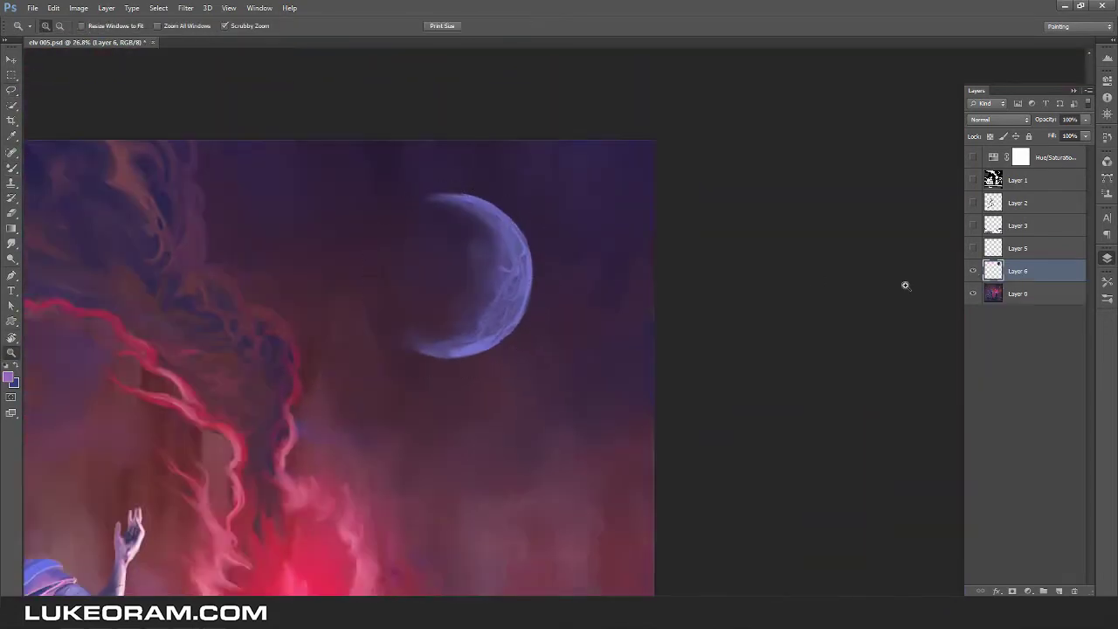
key("ctrl+t")
key("Return")
left_click_drag(813, 204, 760, 204)
key("ctrl+e")
left_click_drag(657, 211, 734, 212)
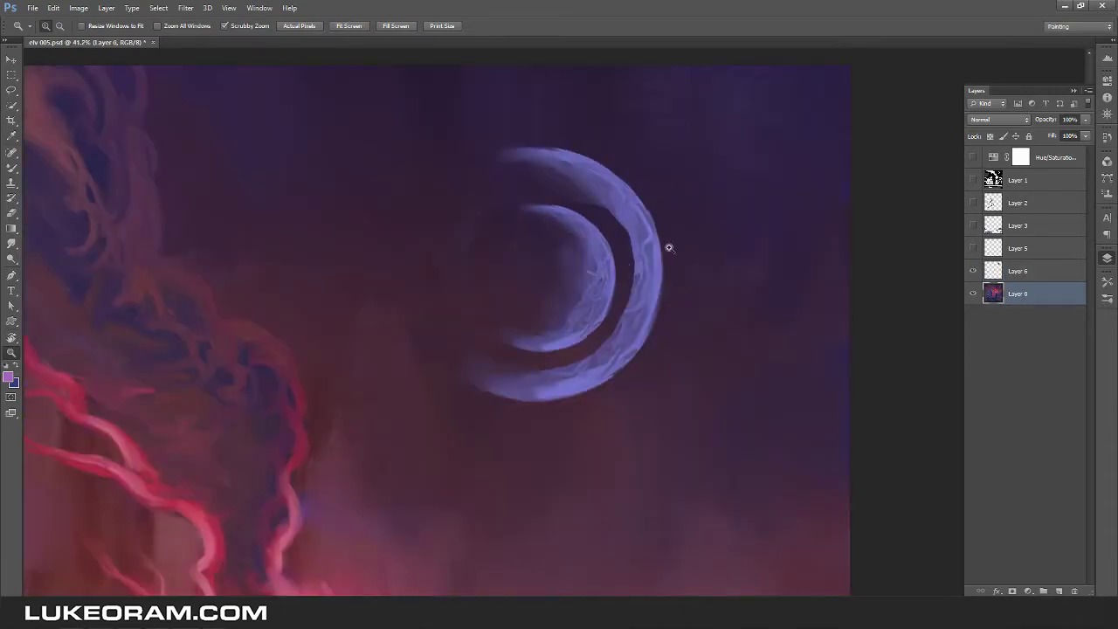
Paint out the larger original moon on Layer 0 with the Luke Main brush and sampled sky colours.
key("b")
left_click(1107, 281)
left_click(965, 264)
scroll(615, 387, "up", 3)
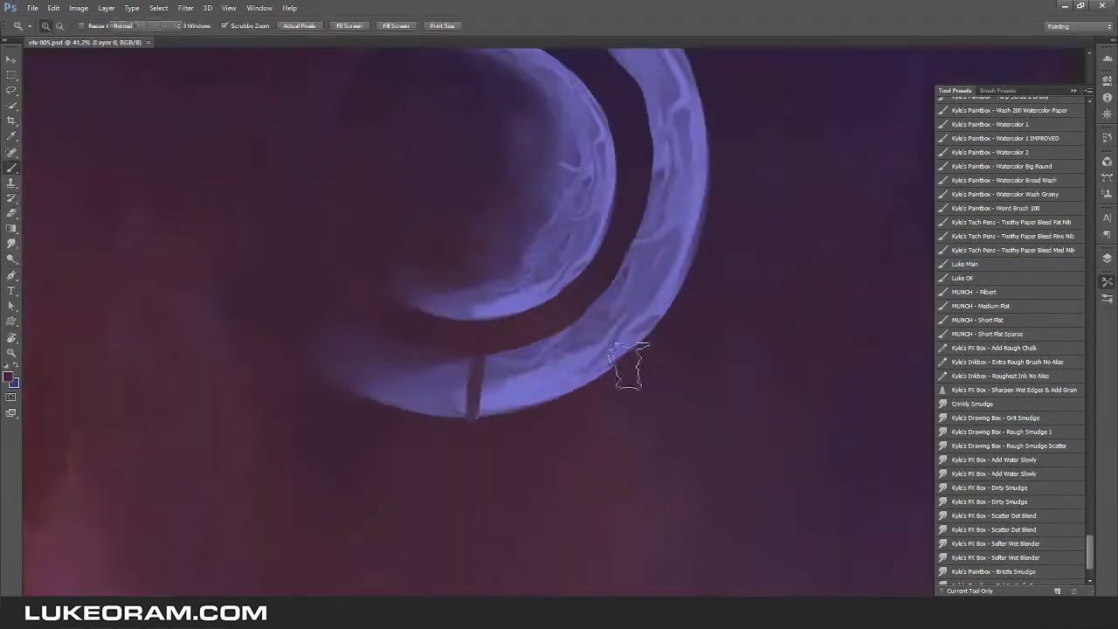
left_click_drag(568, 337, 494, 469)
mouse_move(341, 175)
left_mouse_down()
mouse_move(499, 200)
mouse_move(600, 324)
left_mouse_up()
left_click_drag(321, 251, 387, 224)
left_click_drag(363, 463, 228, 329)
mouse_move(489, 166)
left_mouse_down()
mouse_move(491, 388)
mouse_move(542, 262)
left_mouse_up()
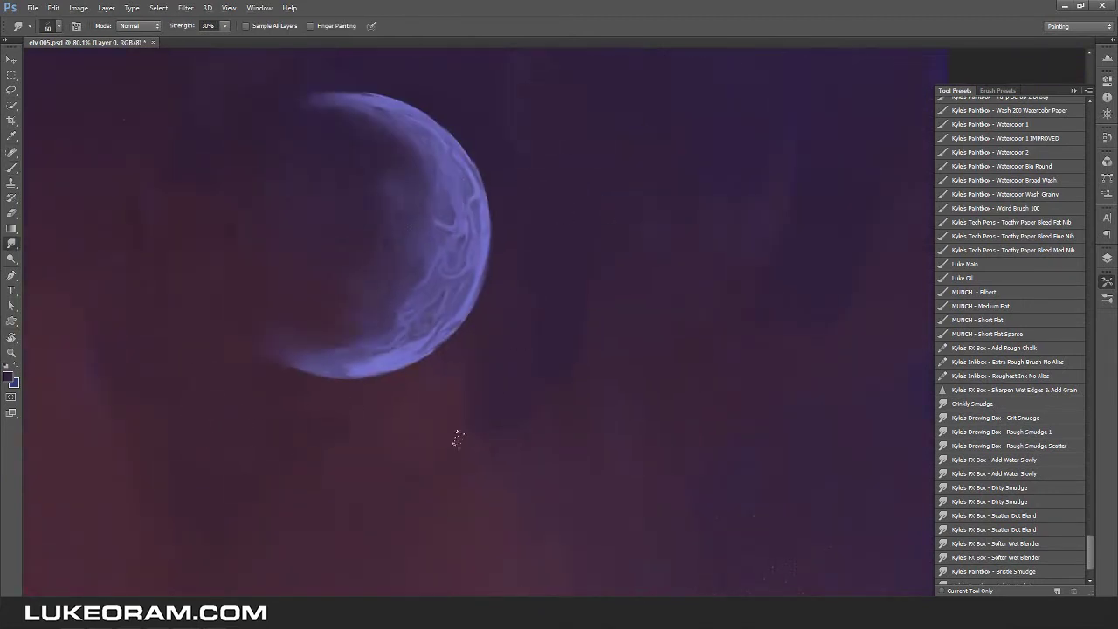
Smooth the repainted sky around the small moon and mirror the canvas horizontally.
scroll(225, 362, "down", 1)
left_click_drag(224, 362, 399, 524)
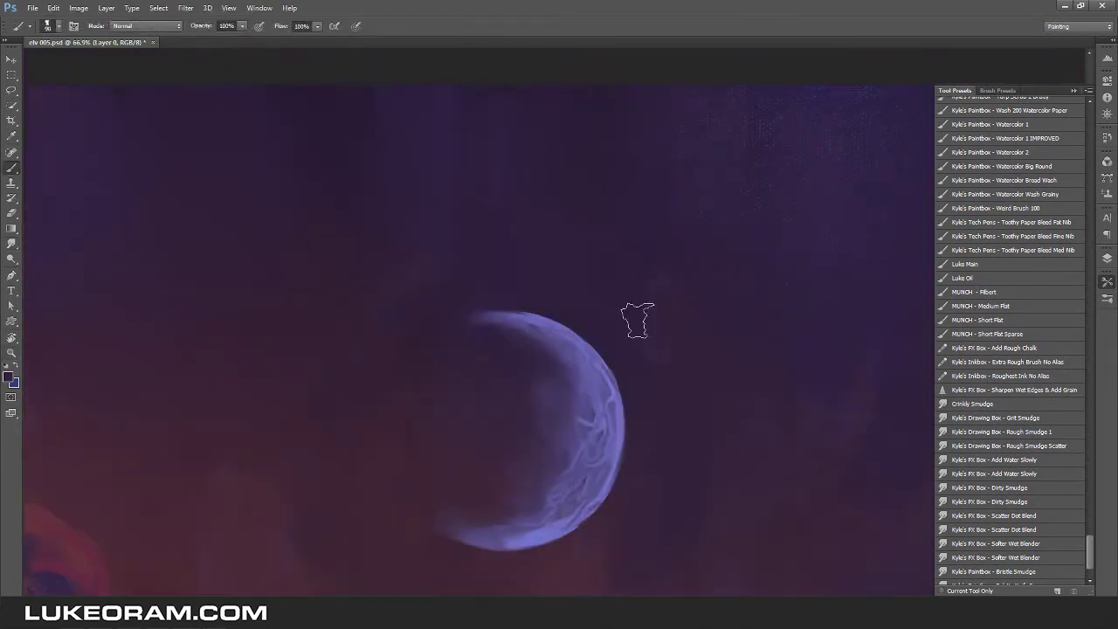
key("ctrl+0")
key("h")
key("F7")
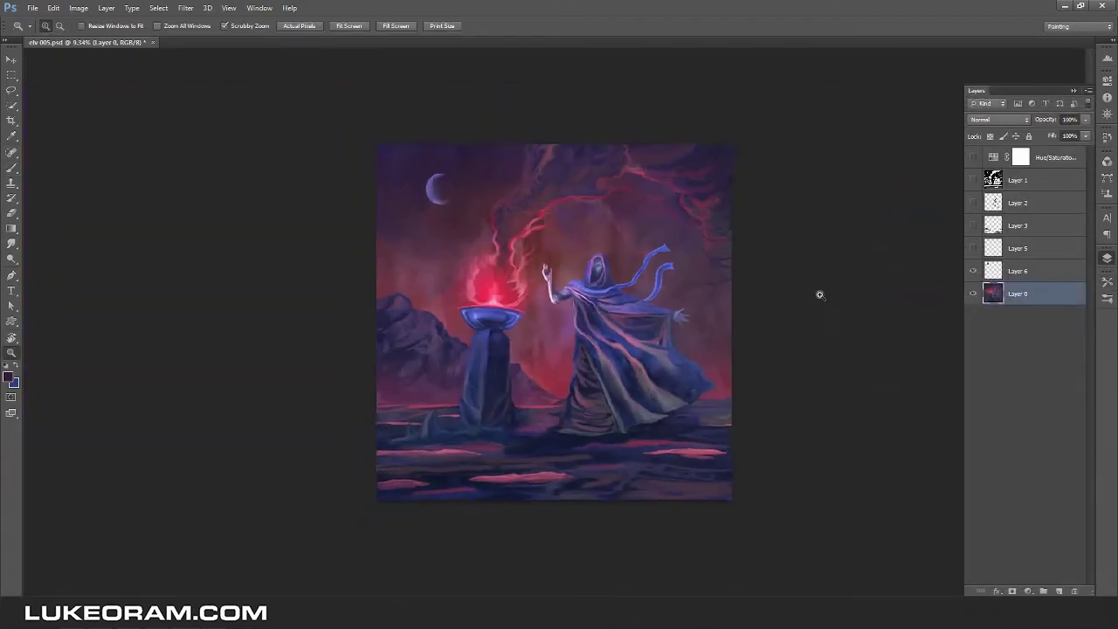
Merge the moon layer into Layer 0 and smudge the sky around the moon's outer edge.
key("r")
scroll(419, 124, "up", 3)
key("alt+bracketright")
key("alt+bracketleft")
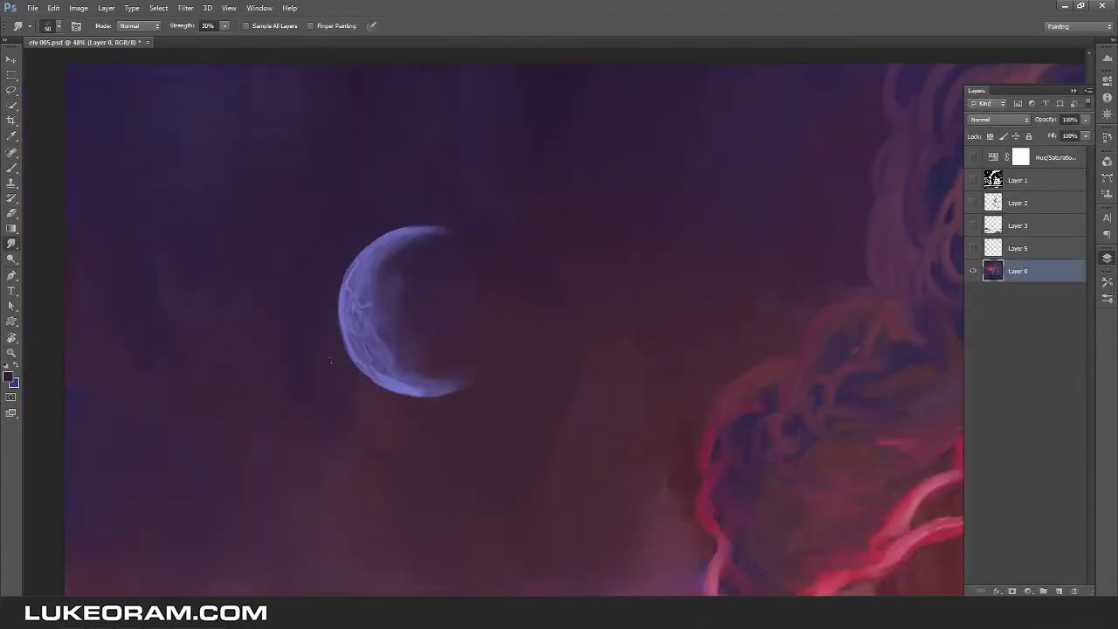
Choose the Kyle's FX Box - Add Canvas 2 brush preset for the sky, and return to the Mixer Brush.
left_click(1107, 282)
left_click(1048, 180)
scroll(1042, 437, "down", 5)
left_click(990, 498)
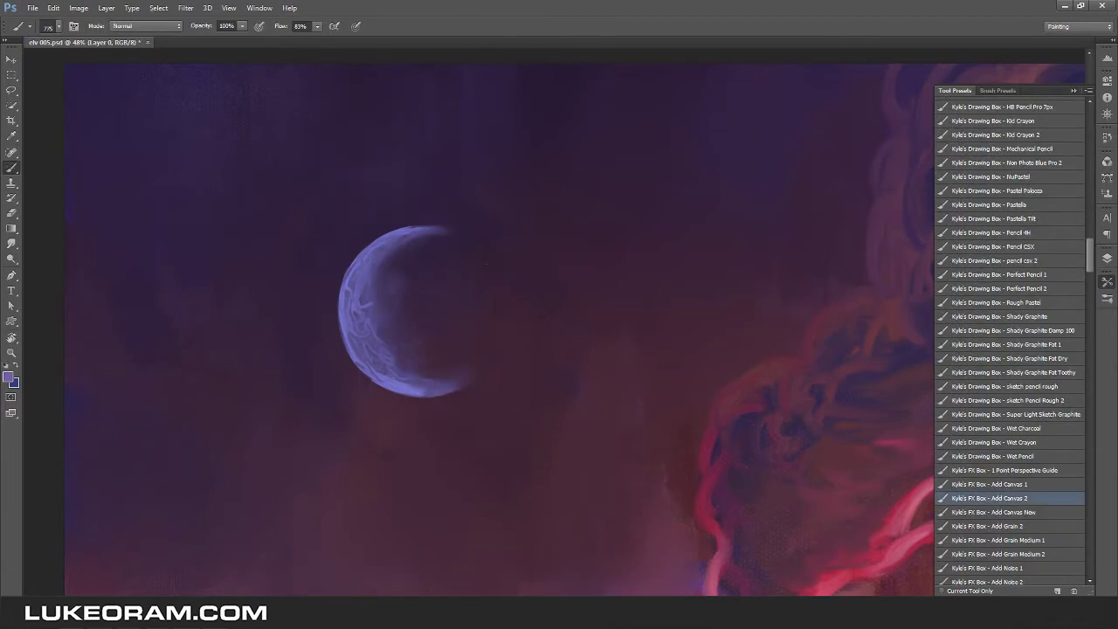
scroll(437, 349, "up", 1)
scroll(777, 347, "down", 15)
key("shift+b")
key("shift+b")
key("shift+b")
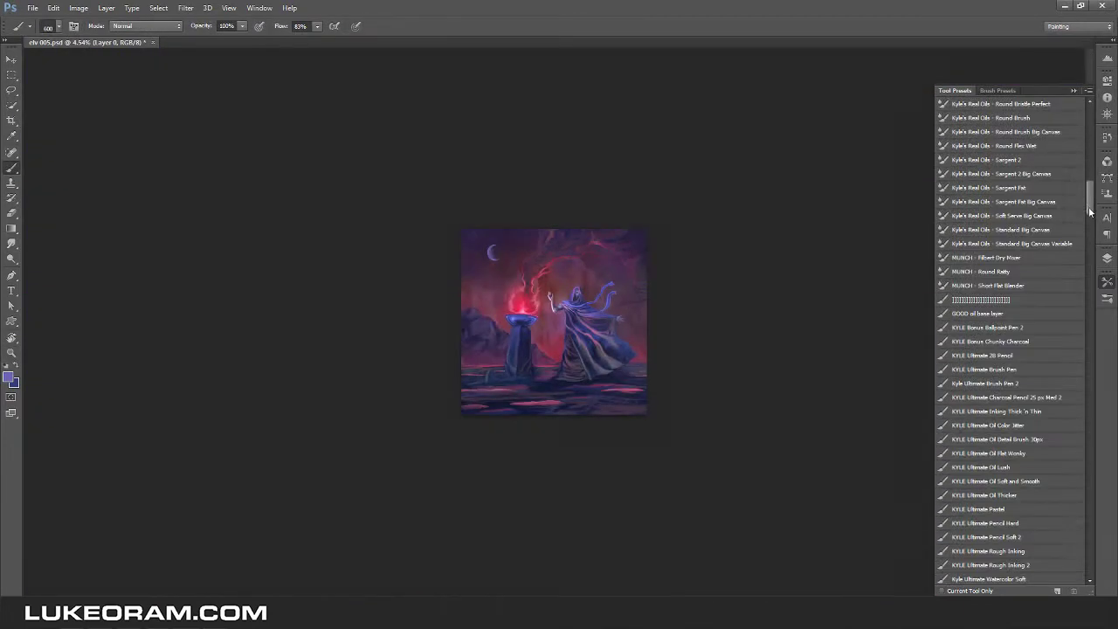
Soften the smoke wisps in the sky above the ribbons with a sampled dark red and the Smudge tool.
key("F7")
scroll(644, 320, "up", 6)
left_click(100, 362, "alt")
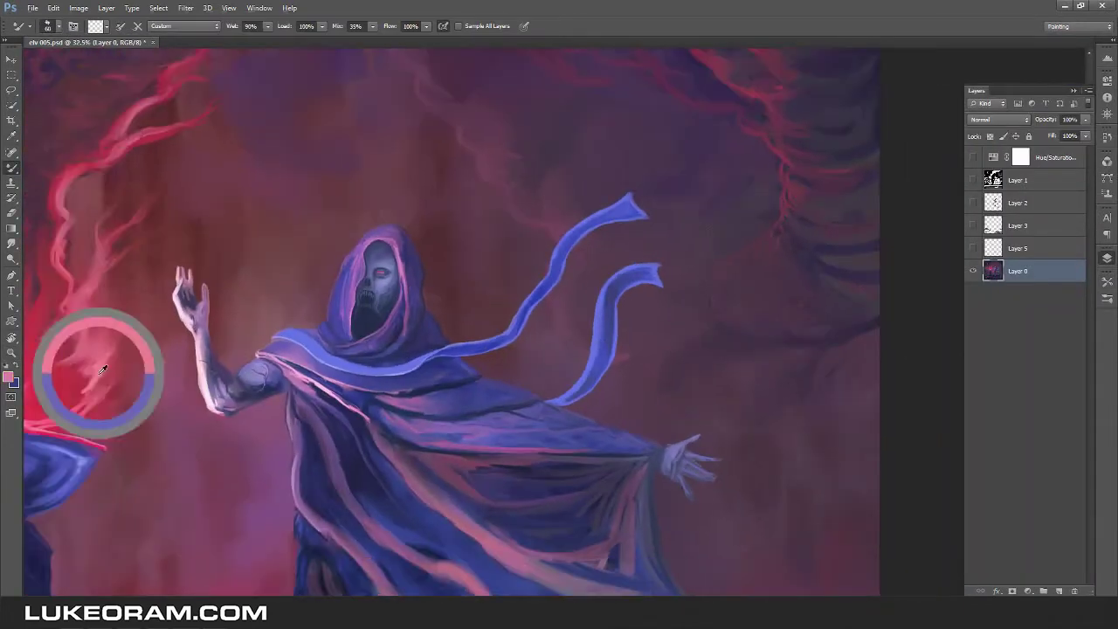
scroll(582, 219, "up", 4)
scroll(515, 280, "down", 6)
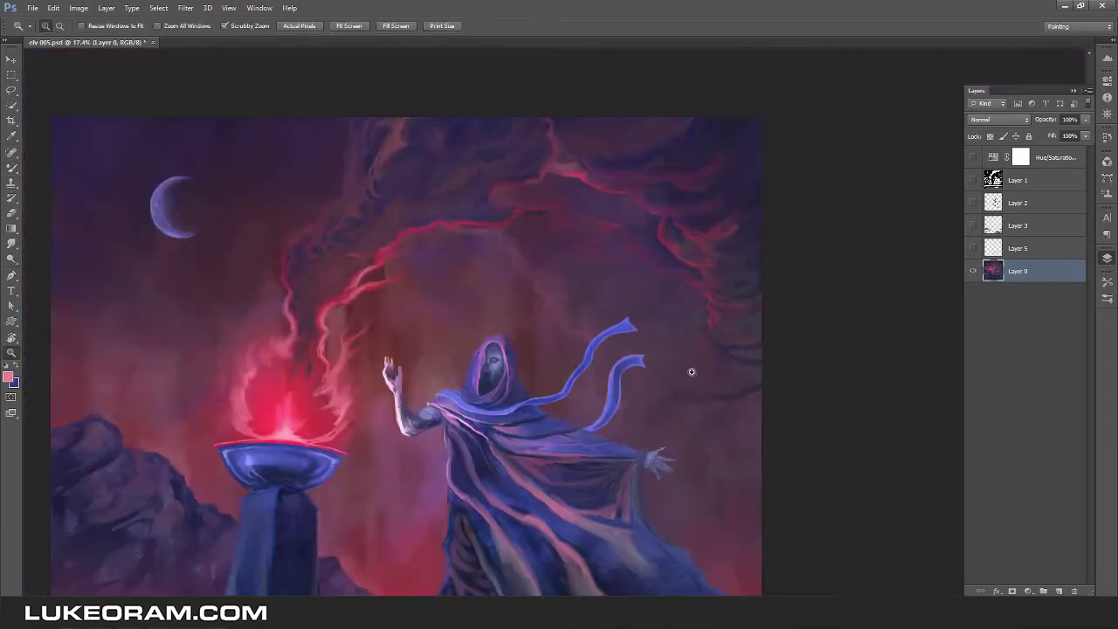
scroll(686, 370, "up", 3)
left_click(484, 277, "alt")
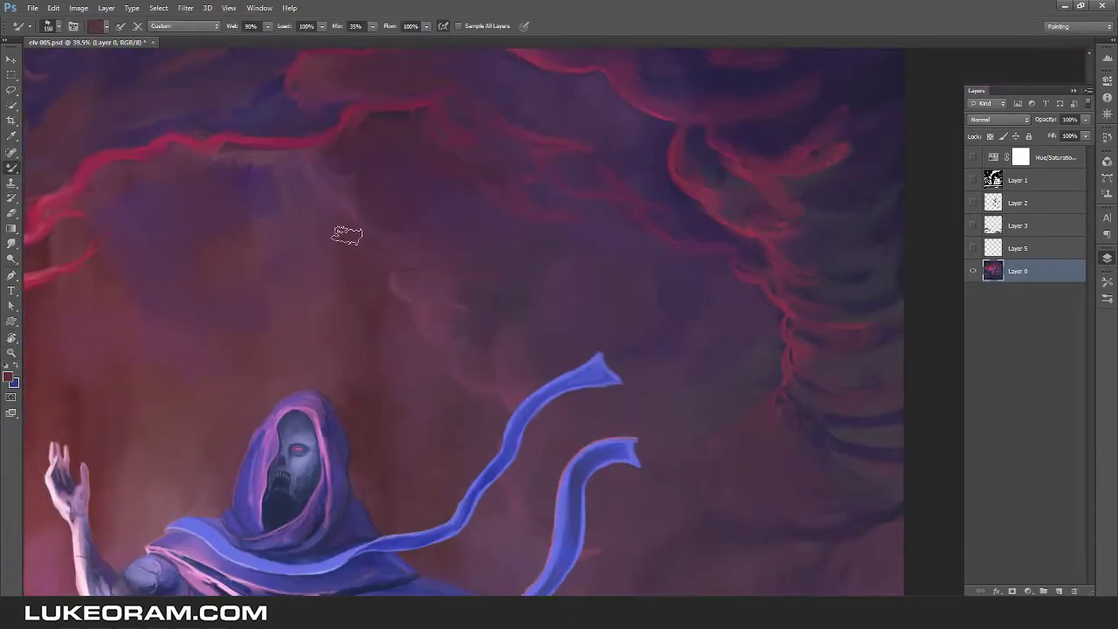
key("r")
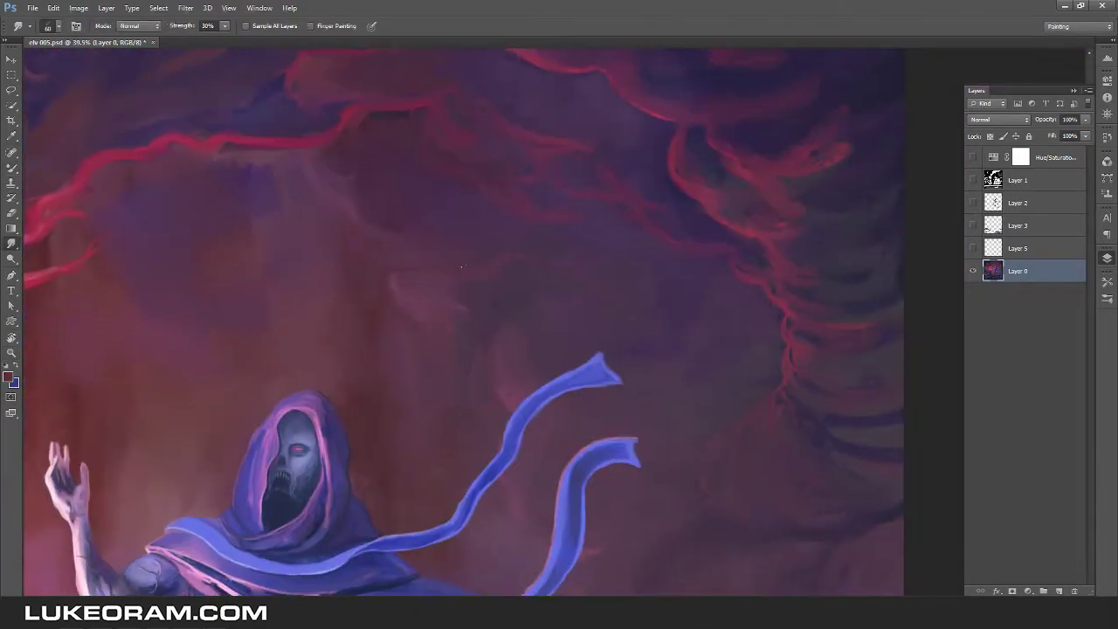
key("b")
scroll(678, 365, "down", 5)
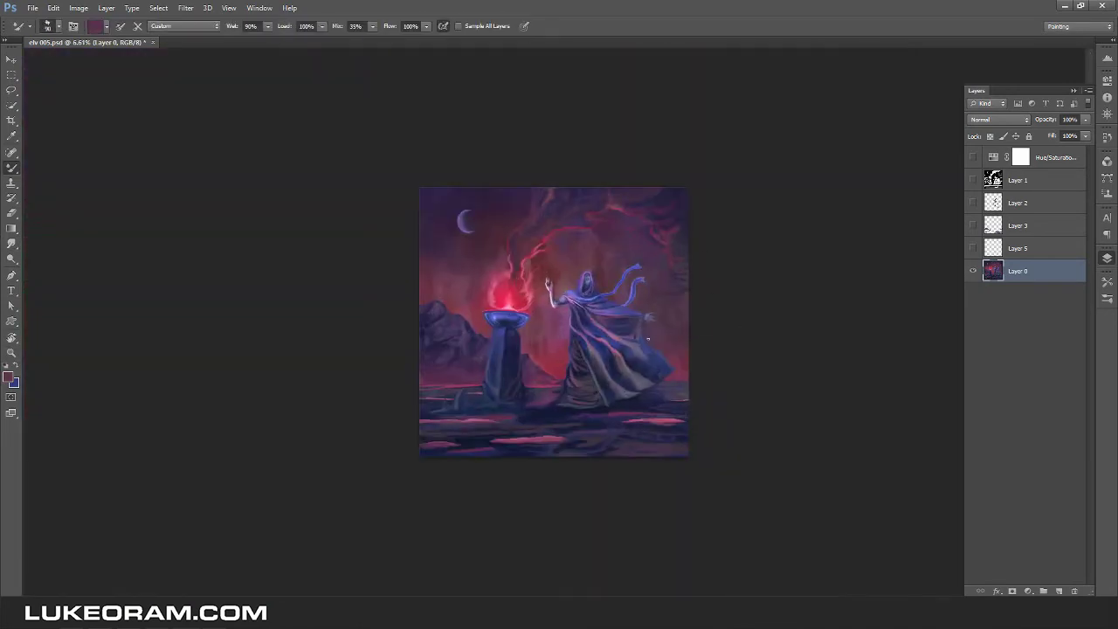
Refine the outline of the raised arm's shoulder and cape against the background with sampled background and mauve tones.
key("z")
scroll(705, 253, "up", 6)
scroll(533, 327, "down", 4)
scroll(497, 332, "up", 7)
key("b")
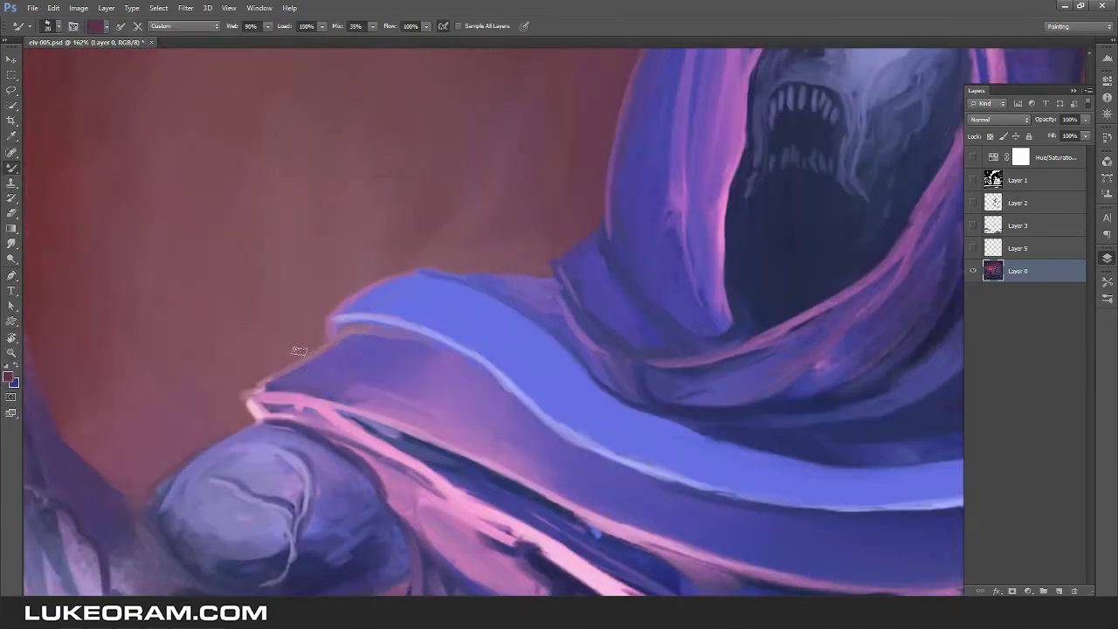
left_click(481, 365, "alt")
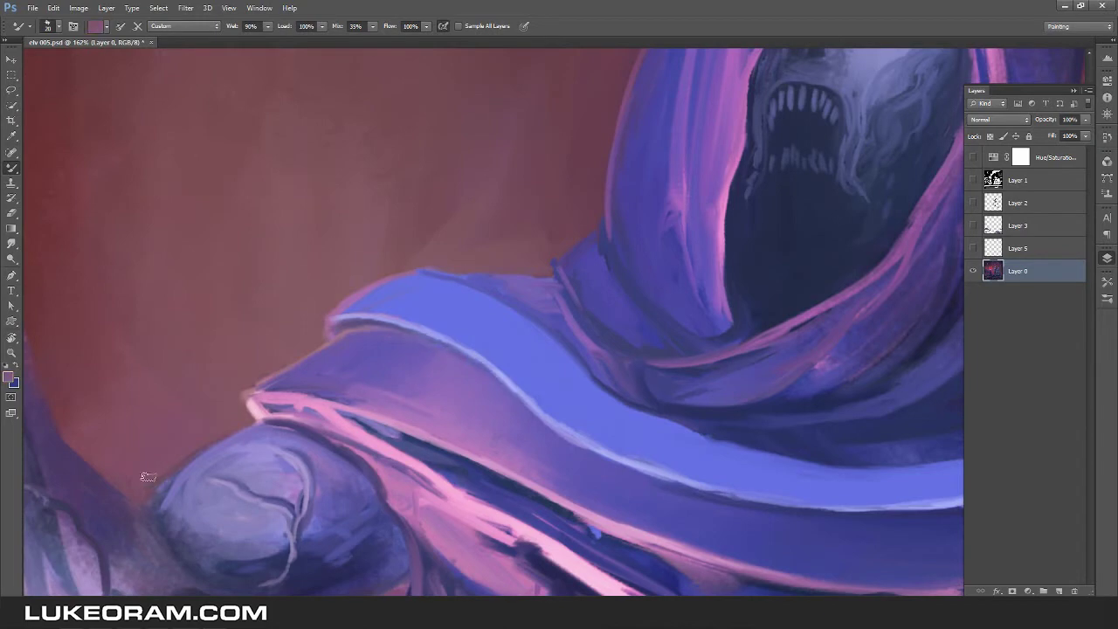
Pick white, brighten the ribbon where it bends over the shoulder and save the painting.
left_click(9, 377)
left_click(599, 347)
left_click(866, 341)
mouse_move(411, 337)
left_mouse_down()
mouse_move(469, 289)
mouse_move(411, 293)
left_mouse_up()
scroll(468, 262, "up", 2)
key("r")
key("b")
scroll(559, 312, "up", 3)
key("ctrl+0")
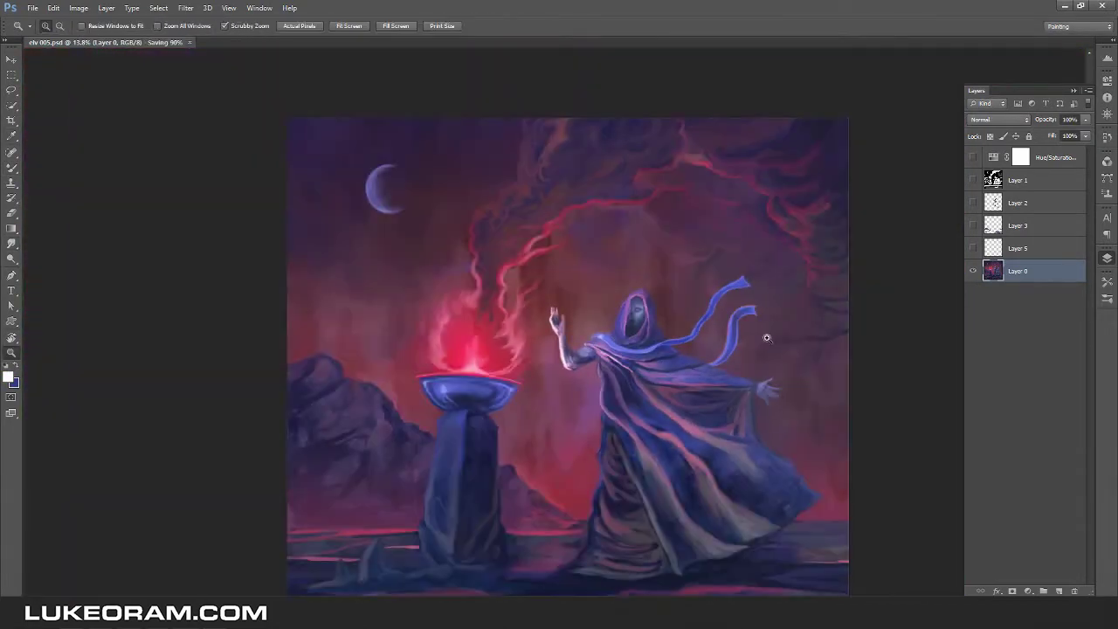
Darken the upper ribbon's twists with dark blue and trim the lower ribbon's edge with a sampled background colour.
scroll(517, 207, "up", 3)
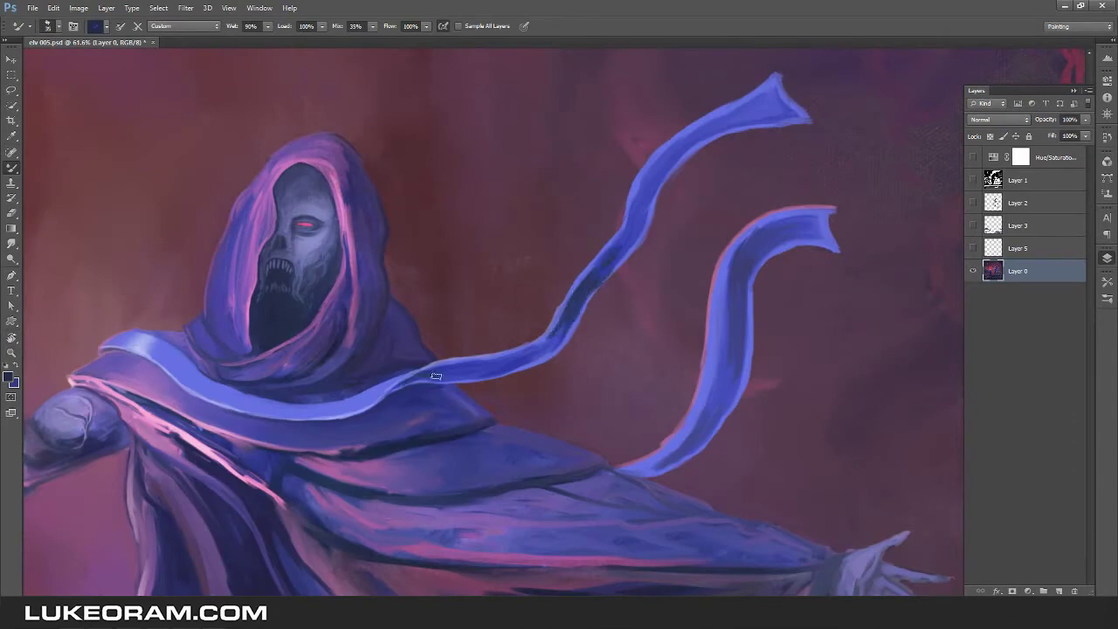
left_click_drag(780, 262, 600, 246)
left_click(600, 246, "alt")
left_click_drag(570, 315, 577, 310)
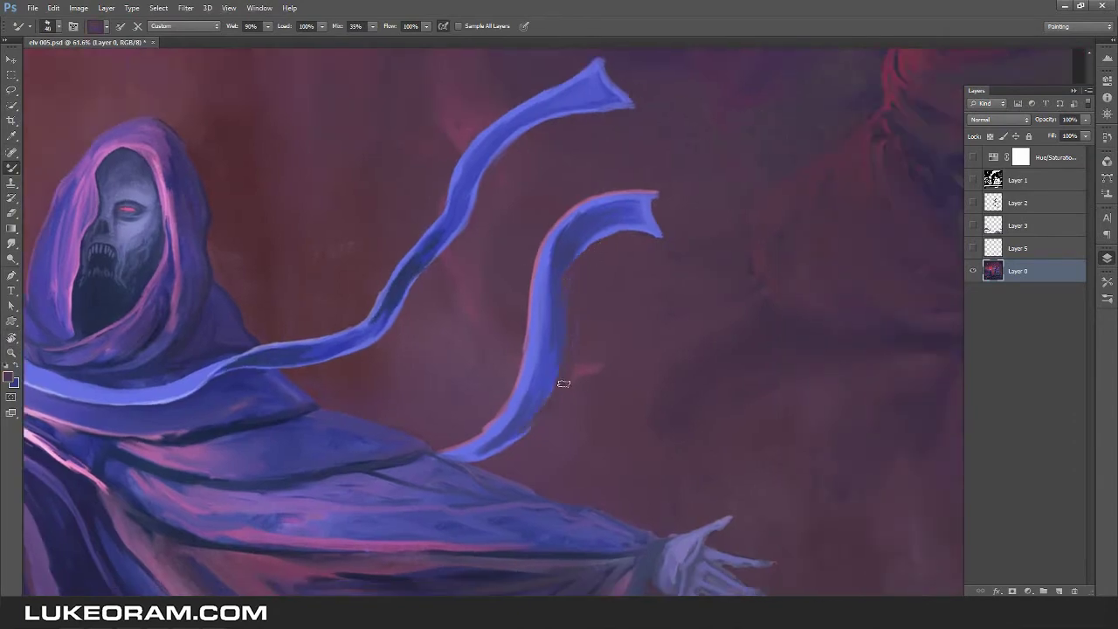
Sharpen the pale blue highlights along both sides of the brazier bowl.
scroll(564, 326, "down", 6)
scroll(284, 326, "up", 6)
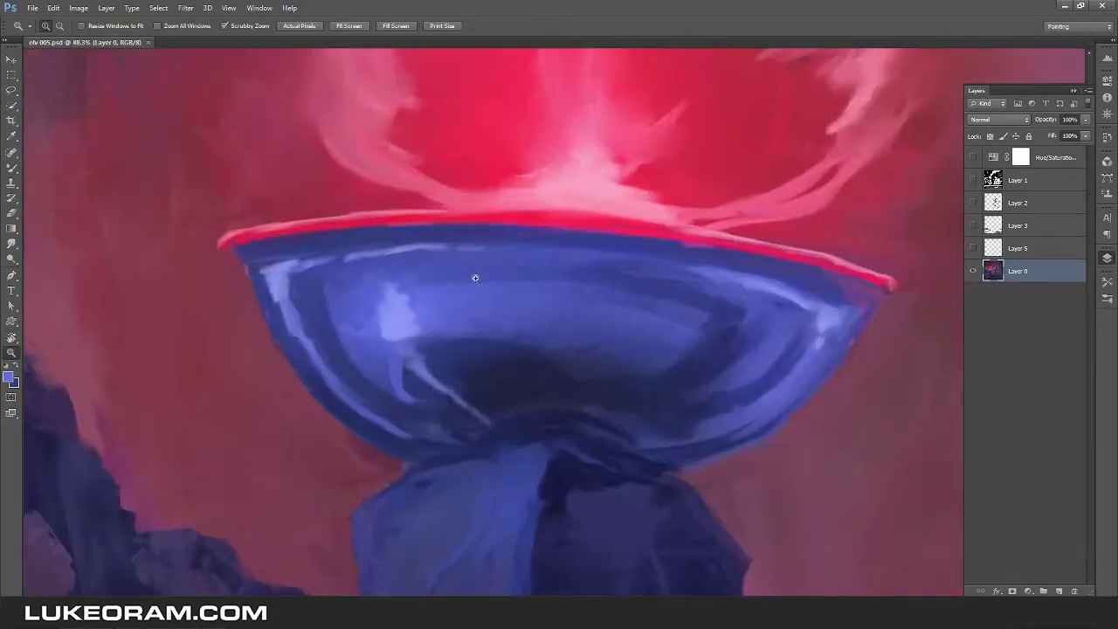
left_click_drag(285, 325, 354, 409)
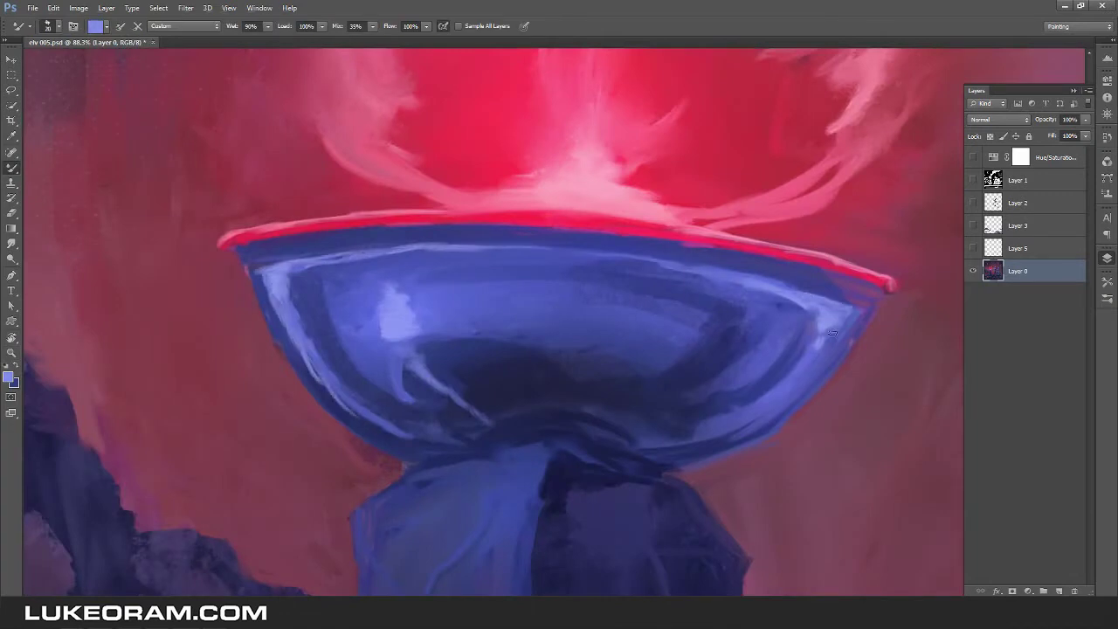
left_click_drag(832, 332, 632, 356)
Outline the brazier's glowing rim in pink and round off both of its ends.
left_click(632, 424, "alt")
left_click_drag(355, 438, 568, 397)
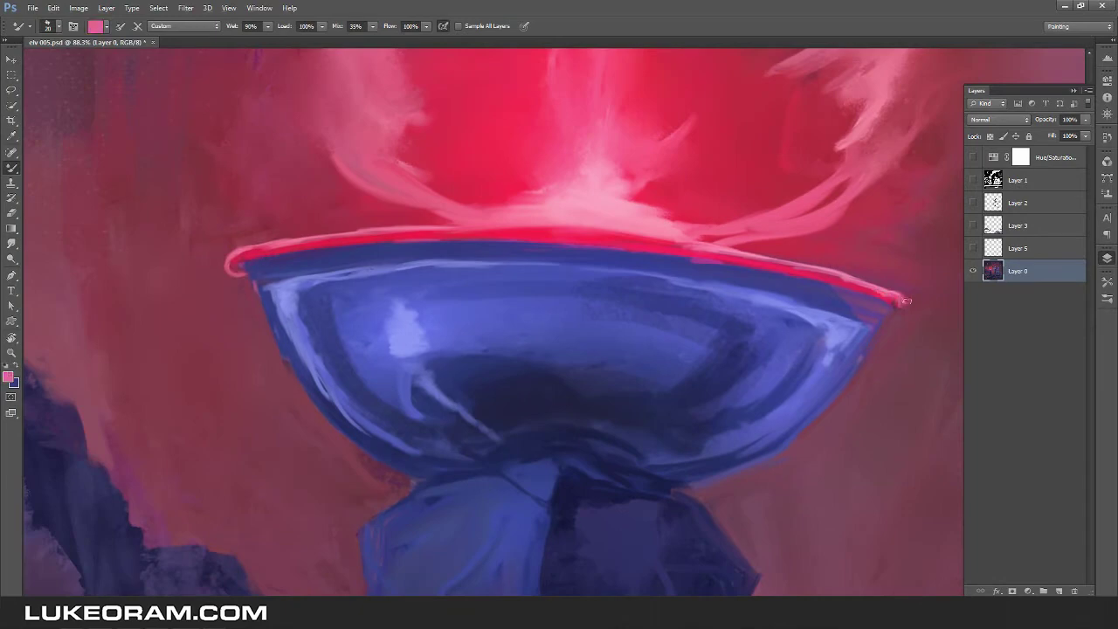
left_click(530, 249, "alt")
mouse_move(674, 380)
left_mouse_down()
mouse_move(507, 352)
mouse_move(524, 305)
mouse_move(537, 325)
left_mouse_up()
Paint a round inset ornament on the brazier bowl with sampled blues and add thin dark cracks running from it.
left_click(482, 292, "alt")
left_click_drag(481, 291, 476, 378)
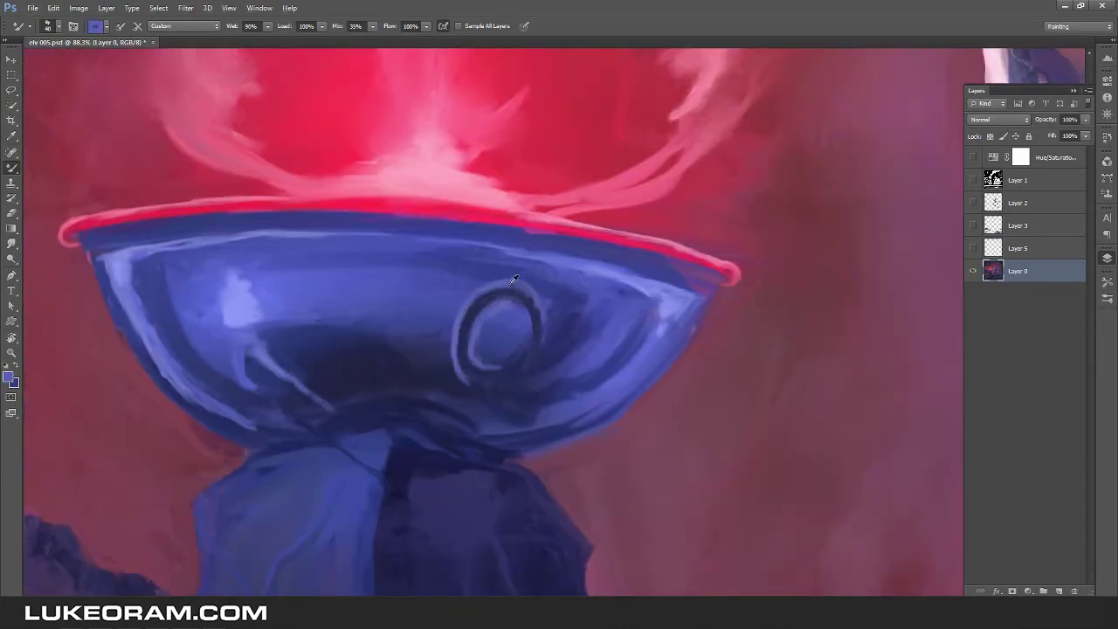
scroll(515, 278, "down", 1)
scroll(484, 313, "up", 2)
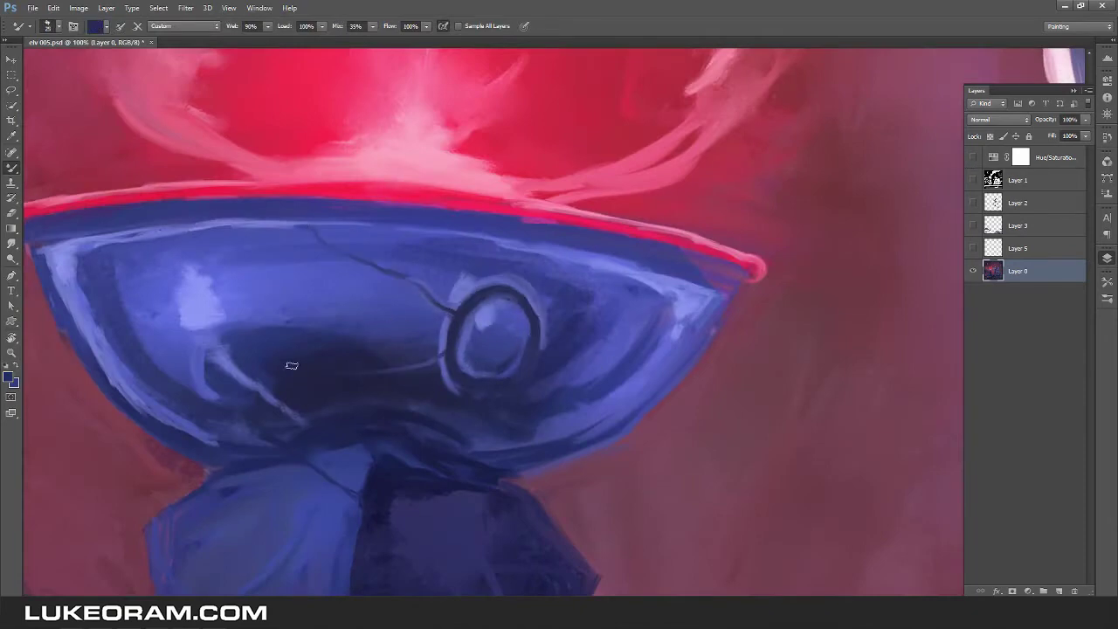
Blend the pink and grey lit folds of the lower robe into the blue shadows.
scroll(386, 368, "down", 5)
key("r")
scroll(453, 226, "up", 4)
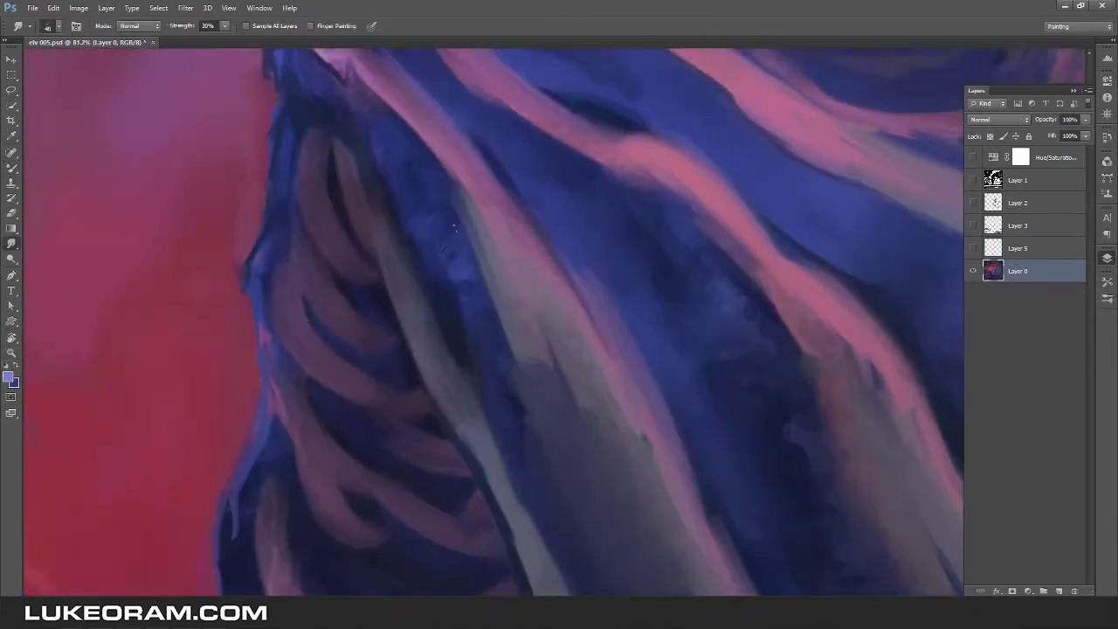
key("z")
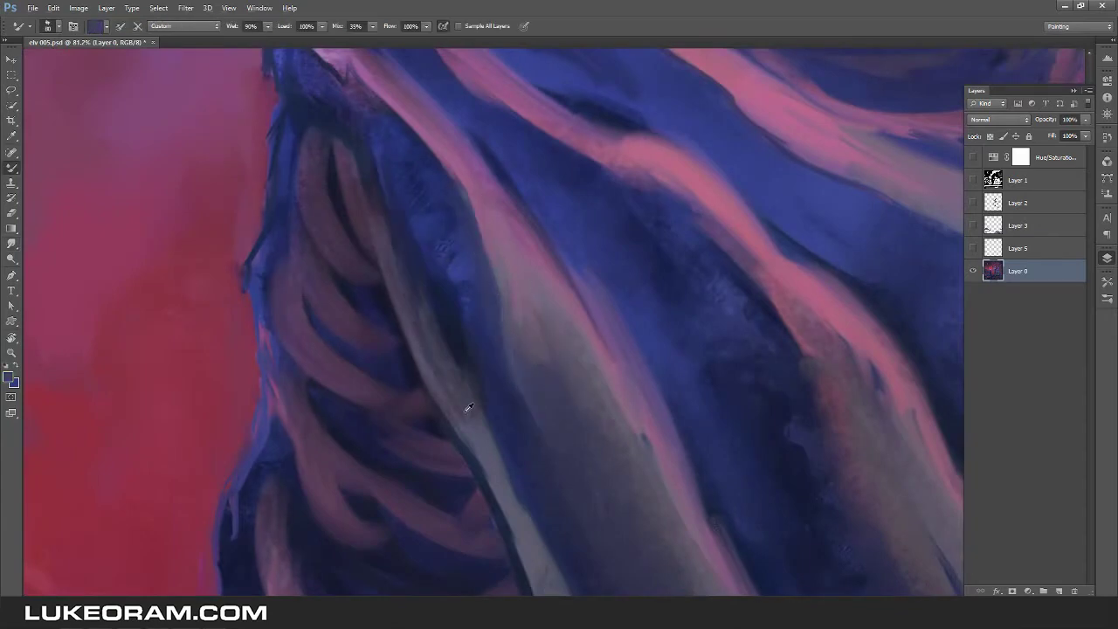
Darken and tidy the robe's outer edge where it meets the red sky and the horizon.
scroll(558, 339, "down", 5)
scroll(558, 340, "up", 5)
key("b")
left_click_drag(532, 292, 456, 308)
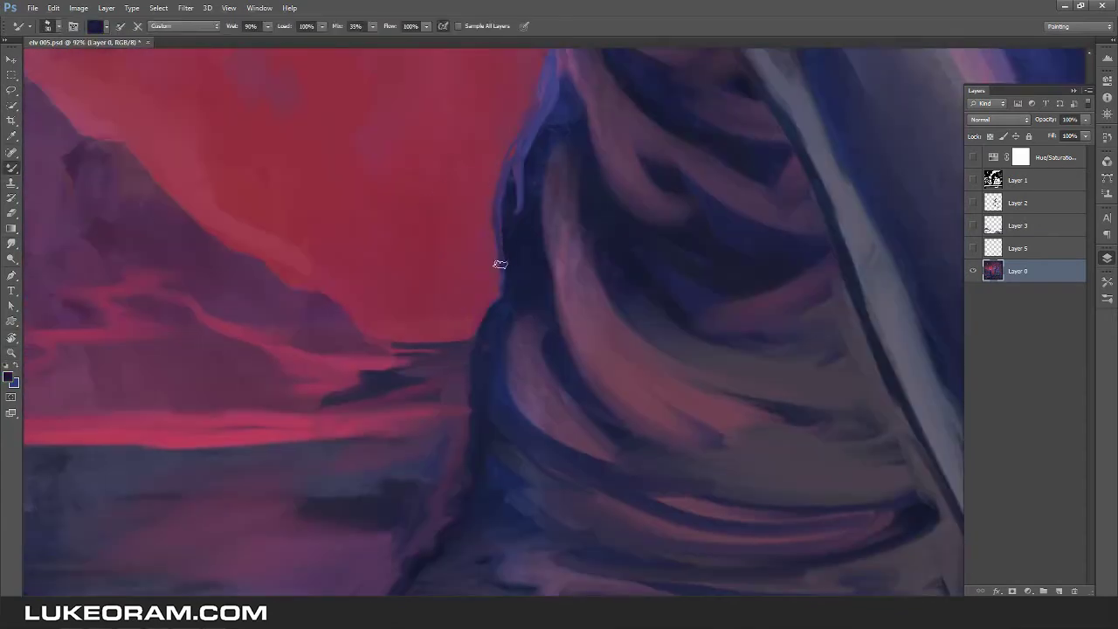
Extend the red horizon streaks to the robe and paint thin dark streaks on the ground between pedestal and robe.
left_click_drag(391, 347, 474, 343)
left_click_drag(463, 444, 455, 317)
left_click_drag(432, 234, 479, 218)
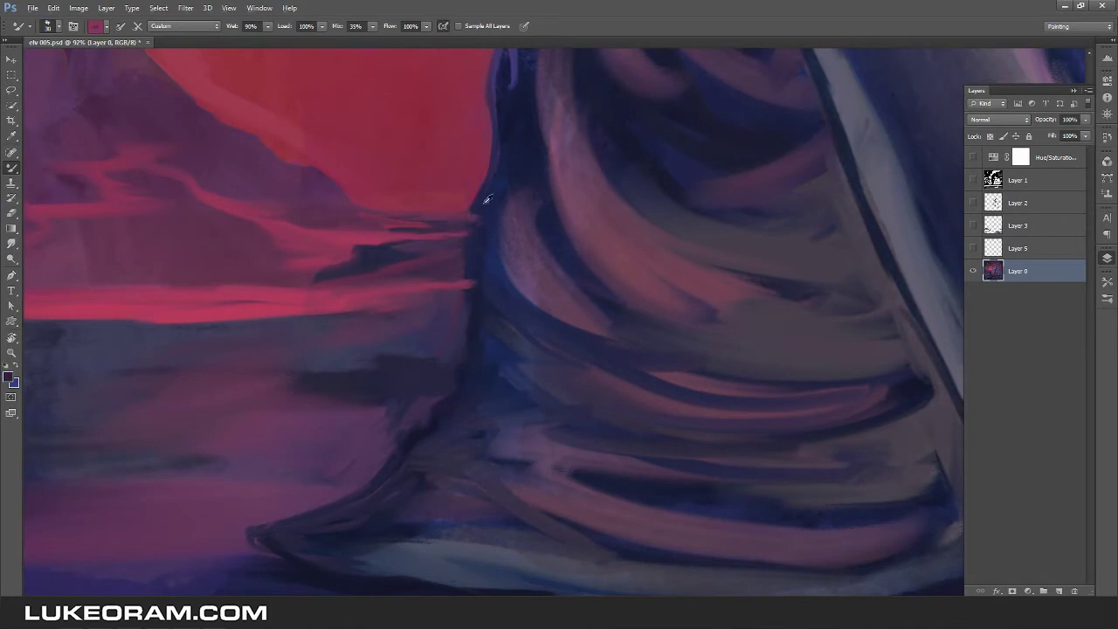
mouse_move(297, 373)
left_mouse_down()
mouse_move(230, 392)
mouse_move(550, 376)
left_mouse_up()
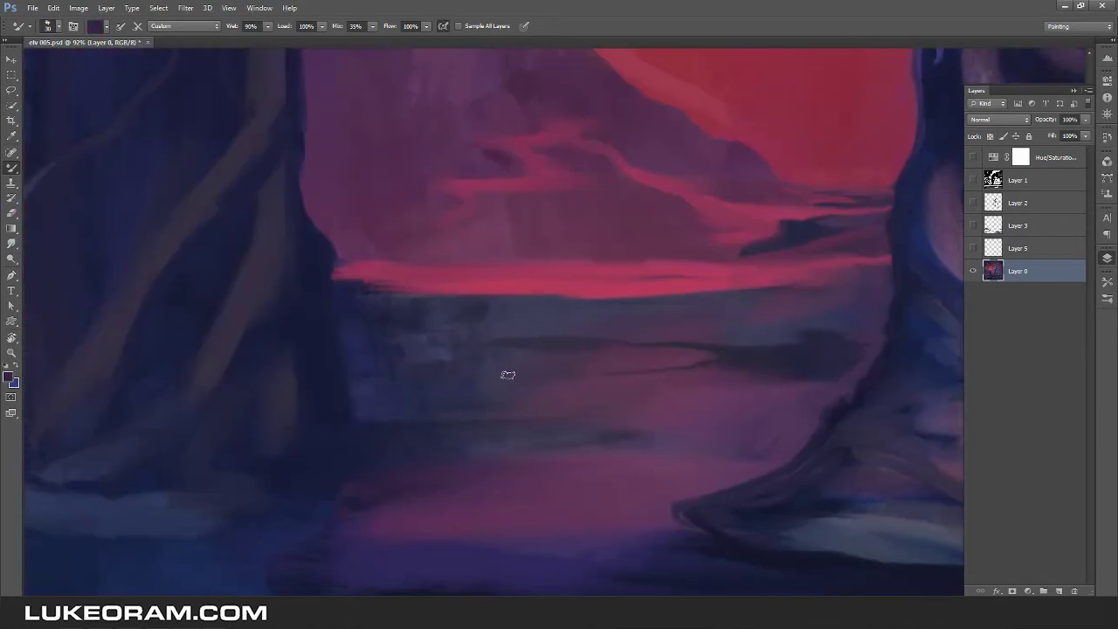
Show Layer 5 with the rough white paper marks and make it the active layer.
scroll(550, 377, "down", 6)
scroll(687, 340, "up", 2)
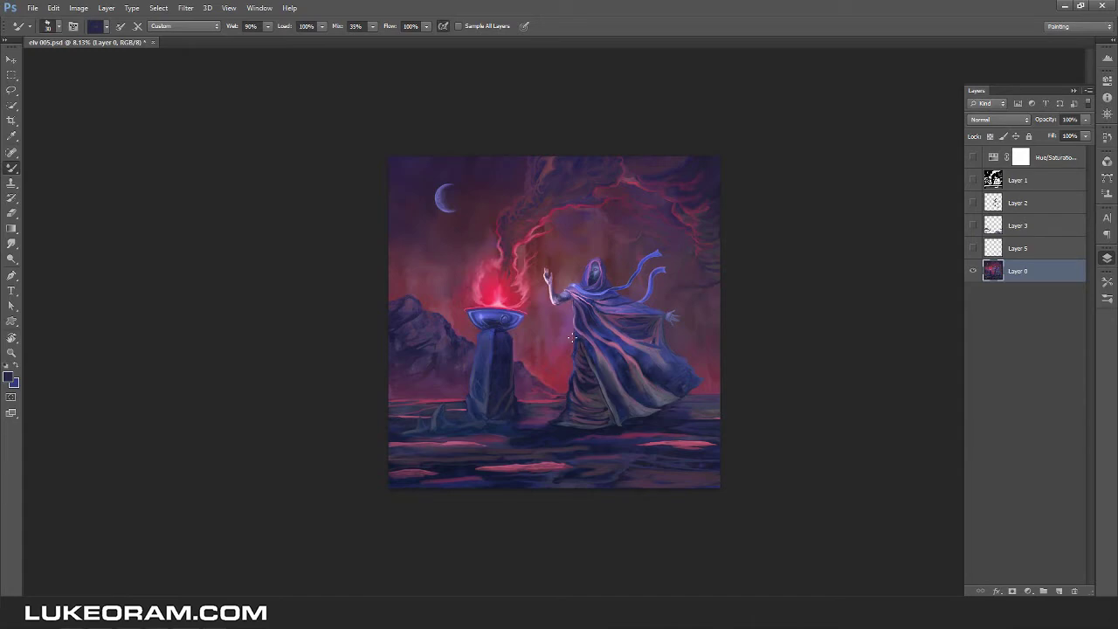
left_click(972, 248)
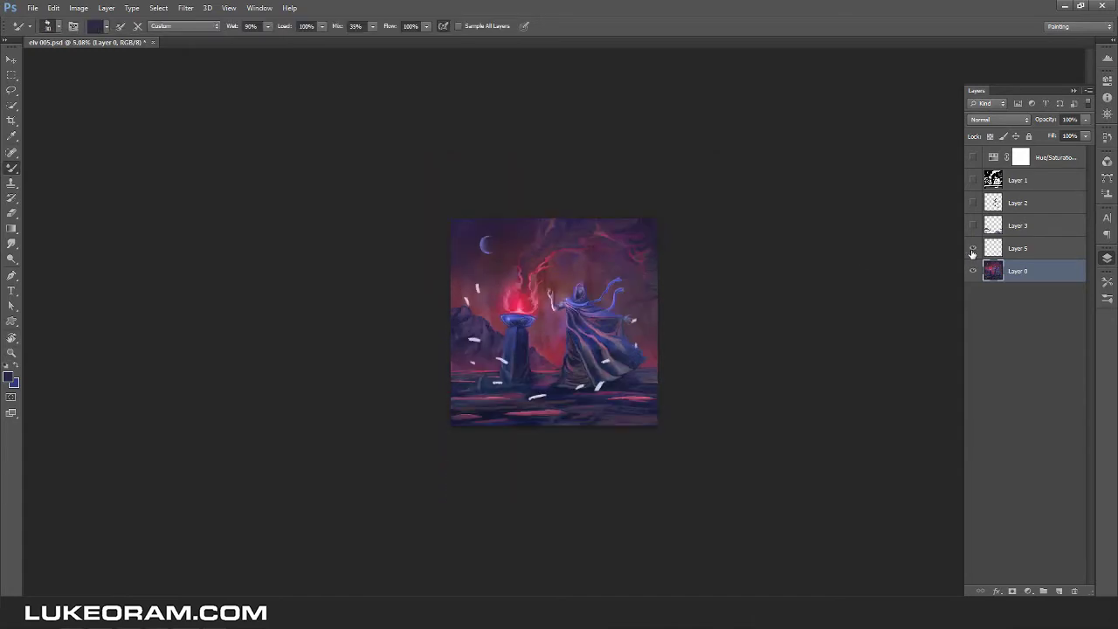
left_click(1018, 249)
Reshape the rough white mark beside the figure's outstretched hand into a sharp-cornered flying sheet of paper.
scroll(611, 306, "up", 8)
key("e")
key("ctrl+d")
mouse_move(621, 210)
left_mouse_down()
mouse_move(582, 295)
mouse_move(664, 325)
left_mouse_up()
key("b")
left_click_drag(612, 263, 535, 332)
mouse_move(652, 260)
left_mouse_down()
mouse_move(699, 187)
mouse_move(712, 262)
left_mouse_up()
key("z")
mouse_move(653, 301)
left_mouse_down()
mouse_move(559, 301)
mouse_move(653, 301)
left_mouse_up()
key("e")
scroll(654, 300, "down", 5)
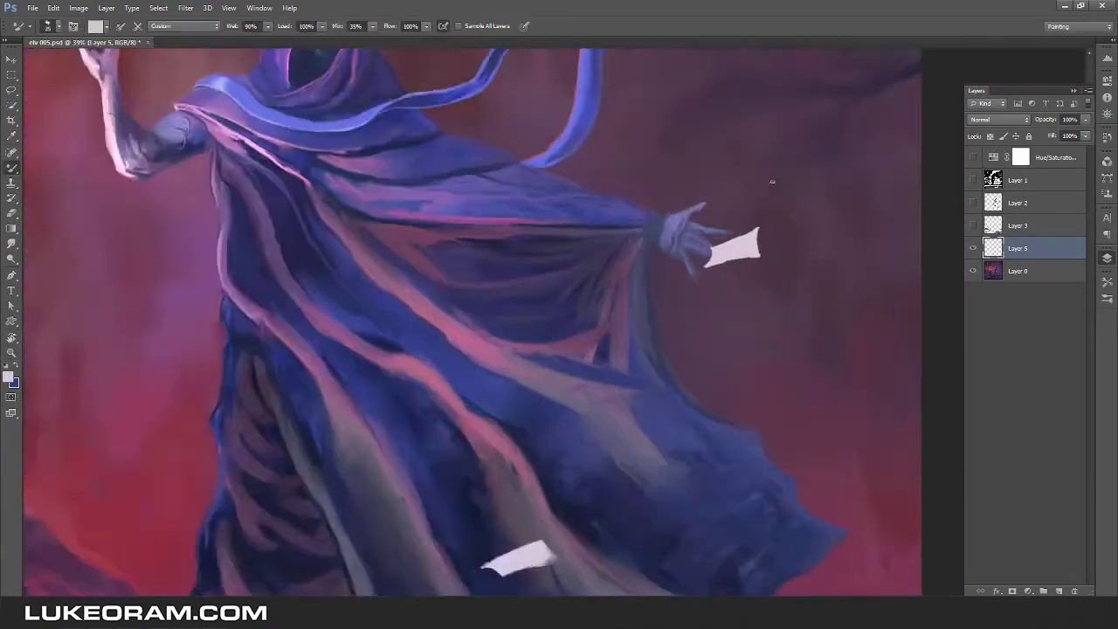
Add a second thin sheet of paper by the hand and trim the edges of the sheet over the robe's folds.
scroll(743, 227, "up", 5)
key("b")
left_click_drag(791, 189, 763, 223)
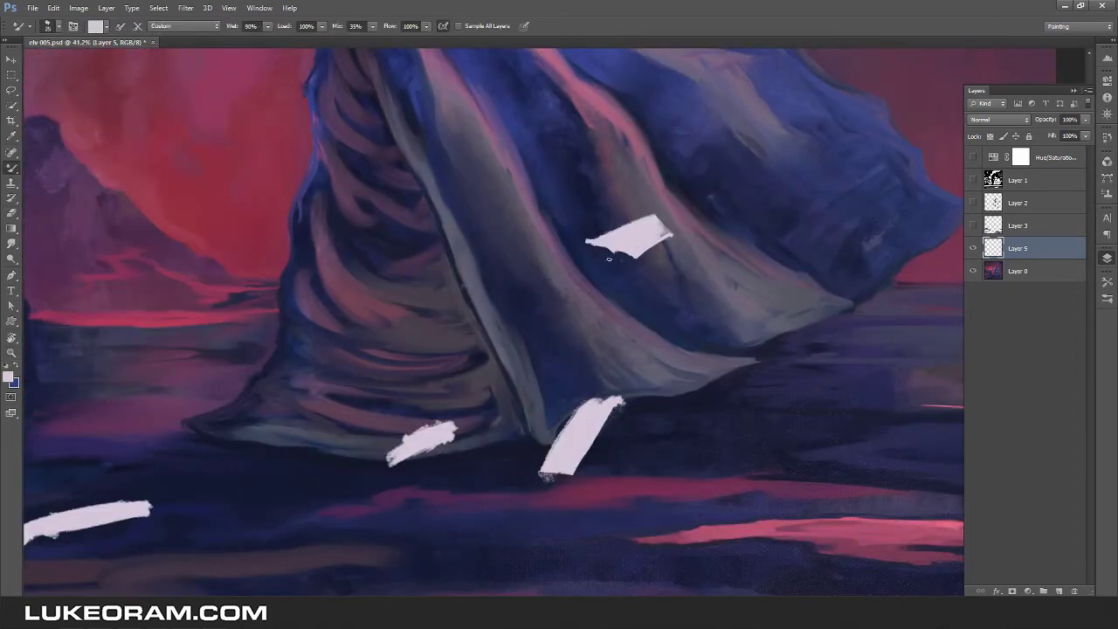
key("e")
mouse_move(603, 229)
left_mouse_down()
mouse_move(672, 230)
mouse_move(611, 229)
left_mouse_up()
scroll(611, 229, "down", 5)
scroll(604, 376, "up", 4)
Replace the rough marks around the robe's hem with one long, thin sheet of paper beside the lower robe.
key("z")
mouse_move(689, 365)
left_mouse_down()
mouse_move(654, 400)
mouse_move(524, 372)
mouse_move(384, 360)
left_mouse_up()
key("v")
left_click_drag(551, 488, 611, 445)
scroll(612, 445, "up", 5)
key("e")
key("b")
left_click_drag(447, 428, 626, 397)
key("e")
scroll(533, 422, "down", 10)
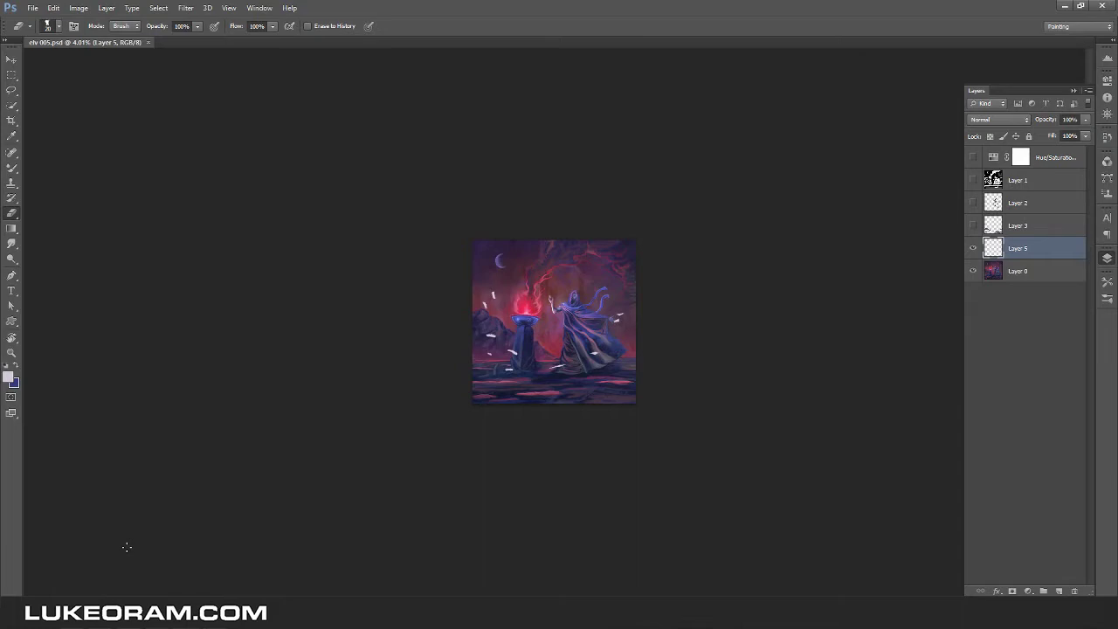
Outline a four-cornered curved sheet of paper over the rough mark beside the pedestal and fill it in white.
key("b")
scroll(524, 359, "up", 9)
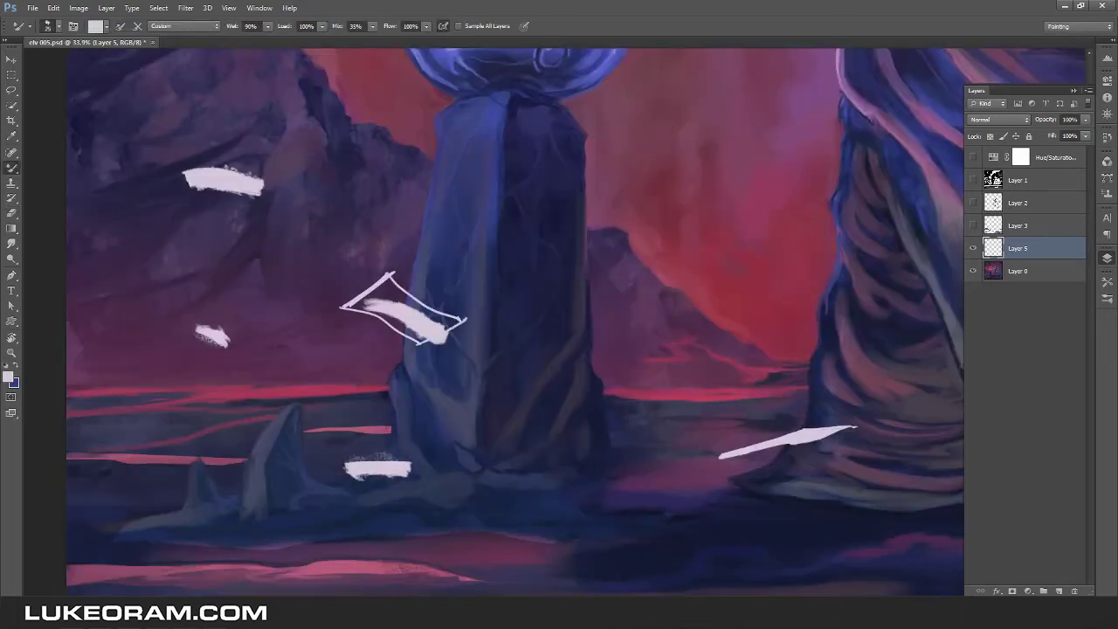
left_click_drag(381, 288, 446, 336)
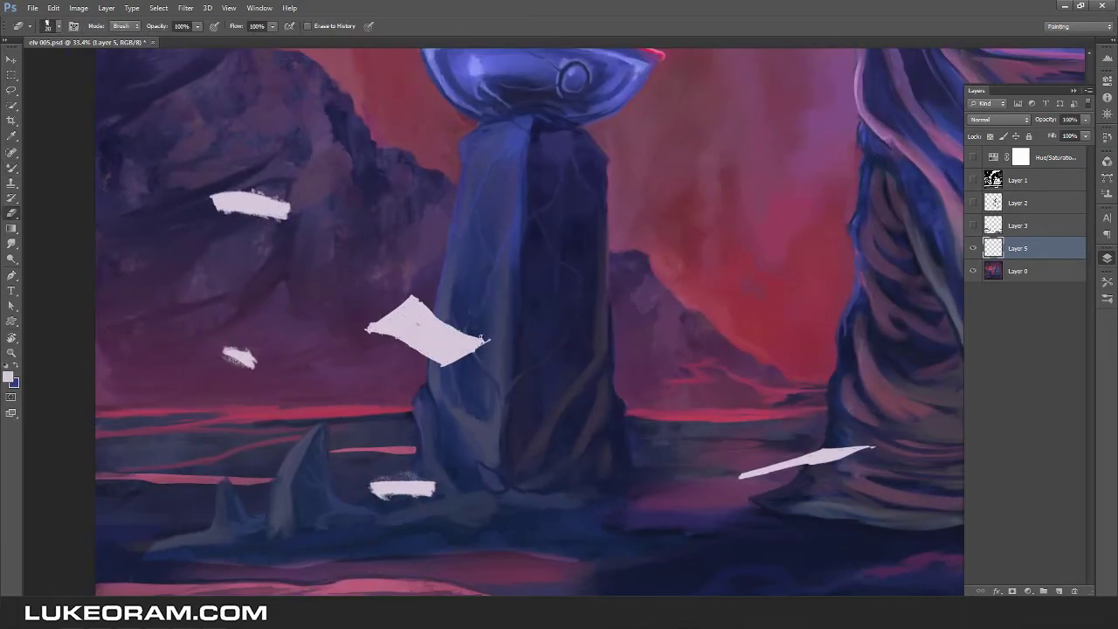
scroll(615, 367, "down", 9)
Shape the two rough marks in front of the mountain into curved paper sheets with pointed, cleanly erased corners.
scroll(524, 314, "up", 9)
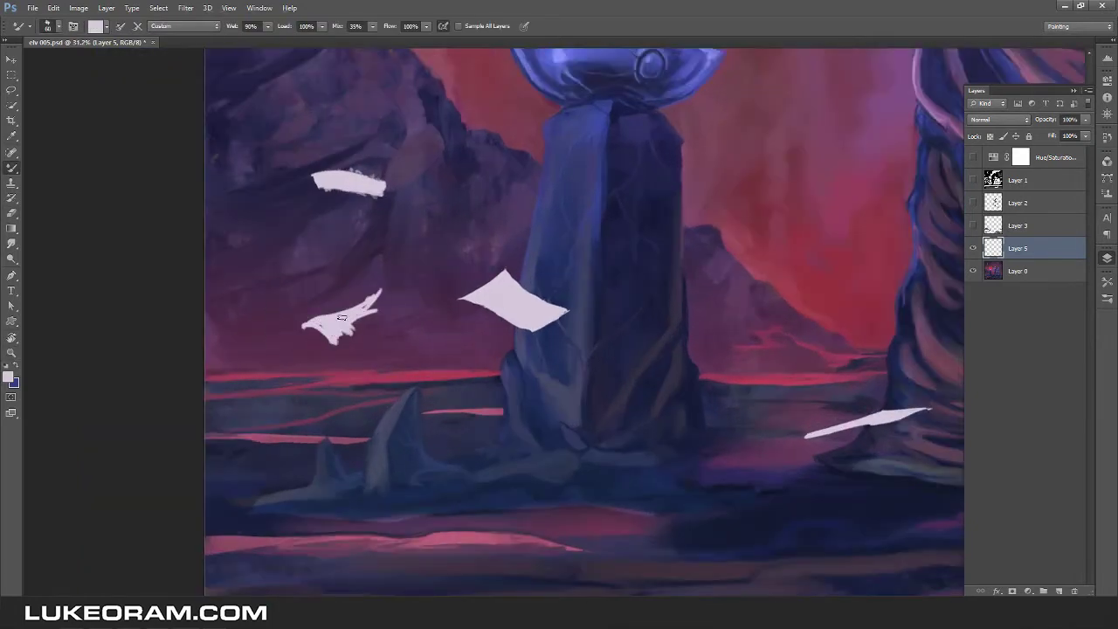
key("e")
left_click_drag(371, 297, 318, 308)
key("b")
scroll(353, 310, "down", 2)
scroll(332, 236, "up", 4)
mouse_move(344, 217)
left_mouse_down()
mouse_move(319, 255)
mouse_move(384, 262)
left_mouse_up()
key("e")
mouse_move(317, 253)
left_mouse_down()
mouse_move(426, 281)
mouse_move(415, 253)
left_mouse_up()
key("b")
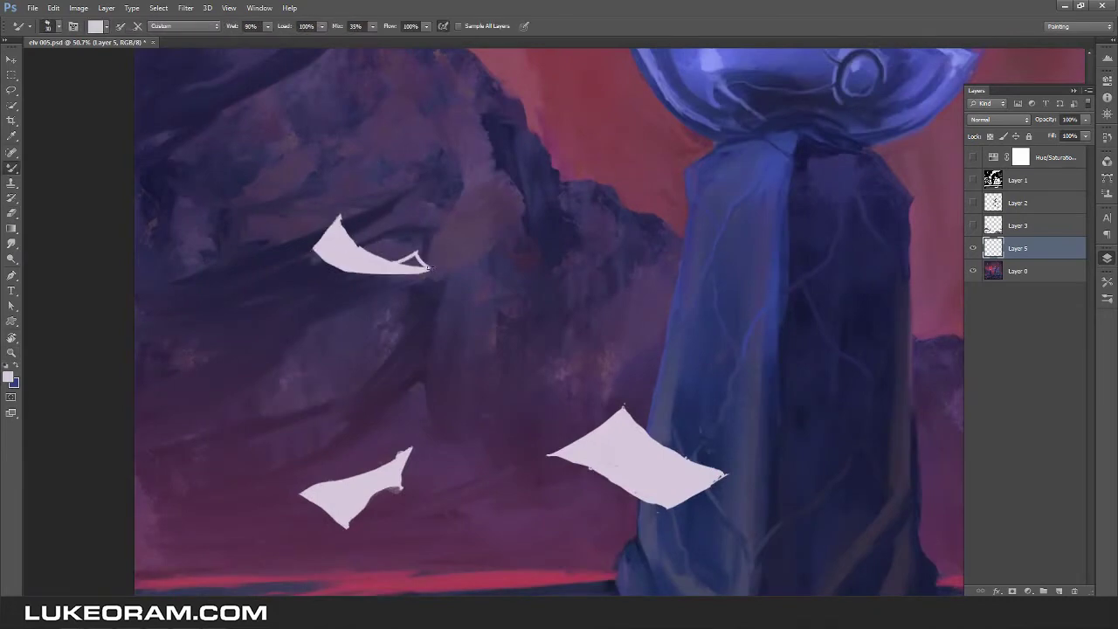
Square off the upper sheet of paper in the sky above the mountain, trim its edges and save the file.
scroll(328, 236, "down", 3)
scroll(313, 219, "up", 4)
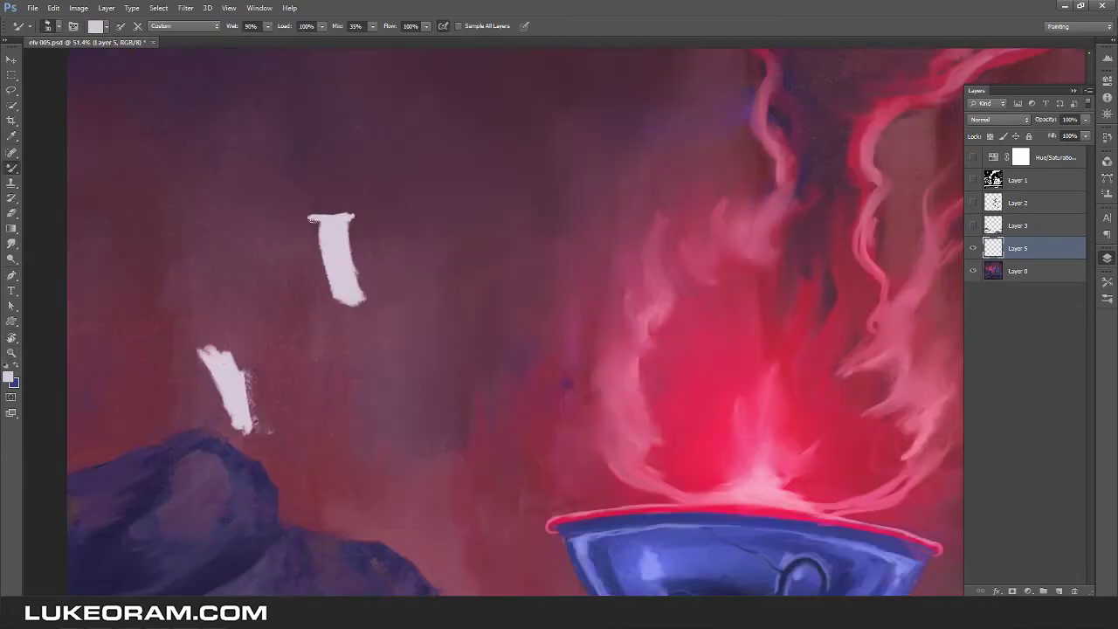
key("e")
left_click_drag(358, 214, 361, 297)
scroll(578, 321, "down", 4)
key("ctrl+s")
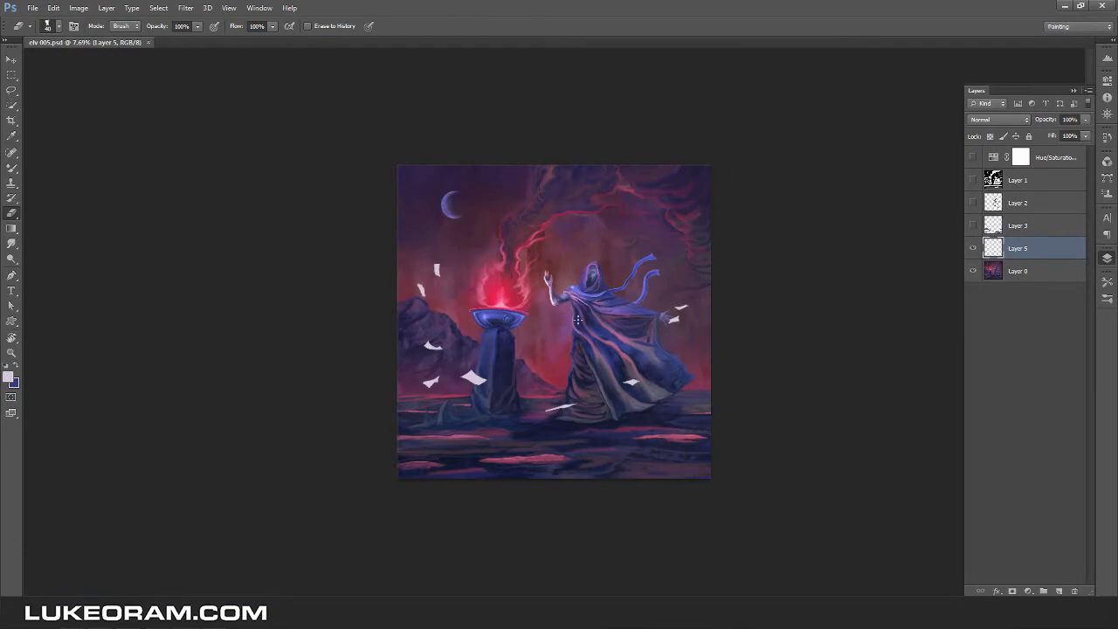
Transform the thin sheet beside the outstretched hand so it sits below the other sheet.
scroll(577, 320, "up", 5)
key("ctrl+t")
left_click_drag(603, 350, 587, 371)
key("Return")
scroll(587, 371, "down", 4)
scroll(587, 350, "up", 4)
key("ctrl+d")
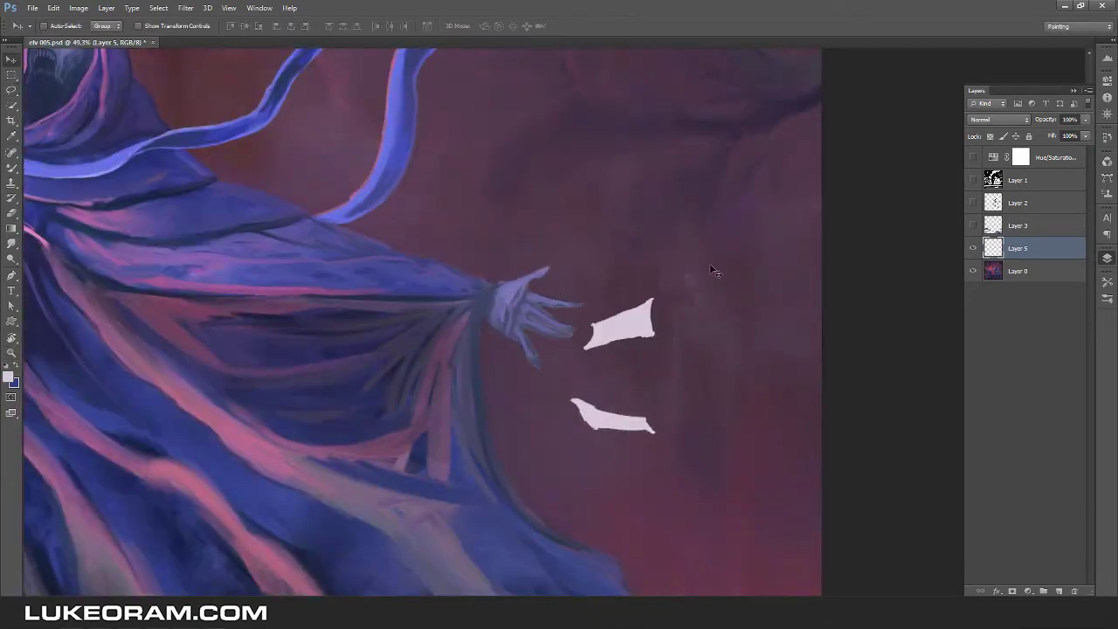
Lock the transparent pixels of Layer 5.
scroll(528, 395, "down", 4)
scroll(528, 395, "up", 5)
key("/")
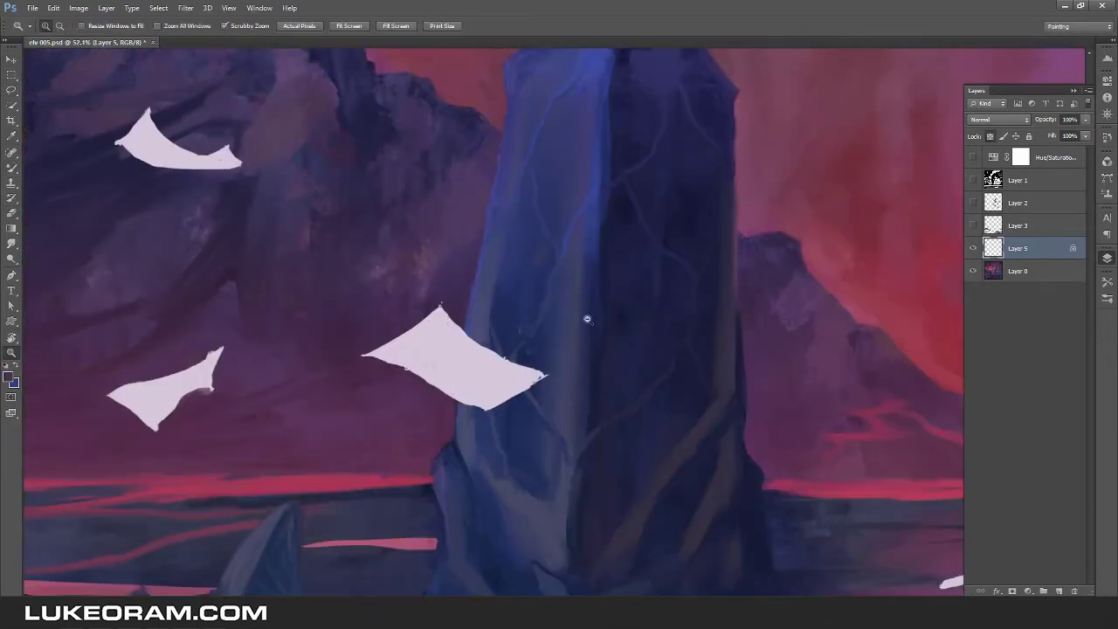
Try to shade a paper sheet with a toning stroke and undo it.
scroll(586, 320, "down", 3)
scroll(428, 435, "up", 5)
key("o")
mouse_move(294, 181)
left_mouse_down()
mouse_move(262, 280)
mouse_move(270, 249)
left_mouse_up()
key("ctrl+z")
Pick a darker greyish purple and shade the inside of the sheet by the pedestal, leaving light edges.
scroll(270, 249, "down", 4)
scroll(560, 314, "up", 3)
key("b")
left_click(9, 376)
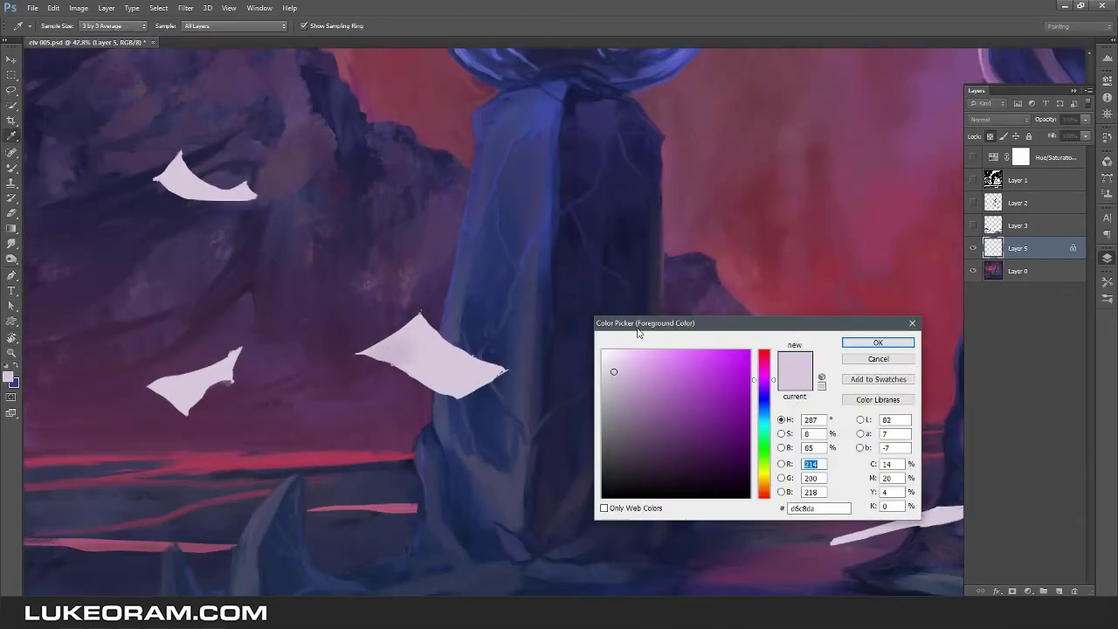
left_click(879, 340)
left_click_drag(396, 349, 410, 374)
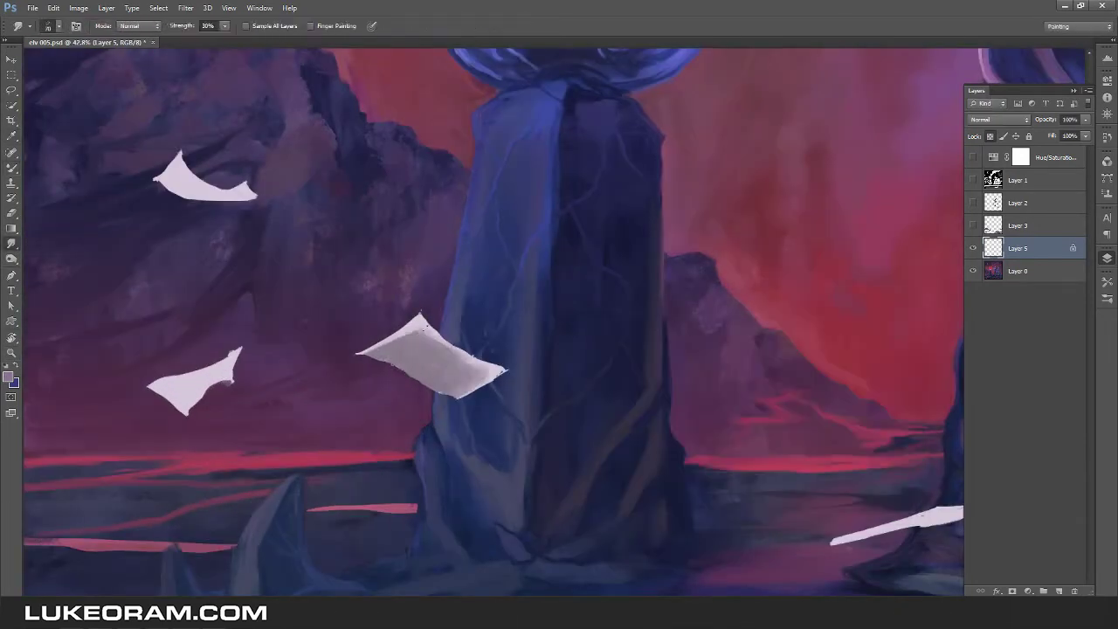
Shade the insides of the sheets over the mountain, in the sky and beside the hand grey, and tidy the sheet over the robe.
key("z")
key("ctrl+0")
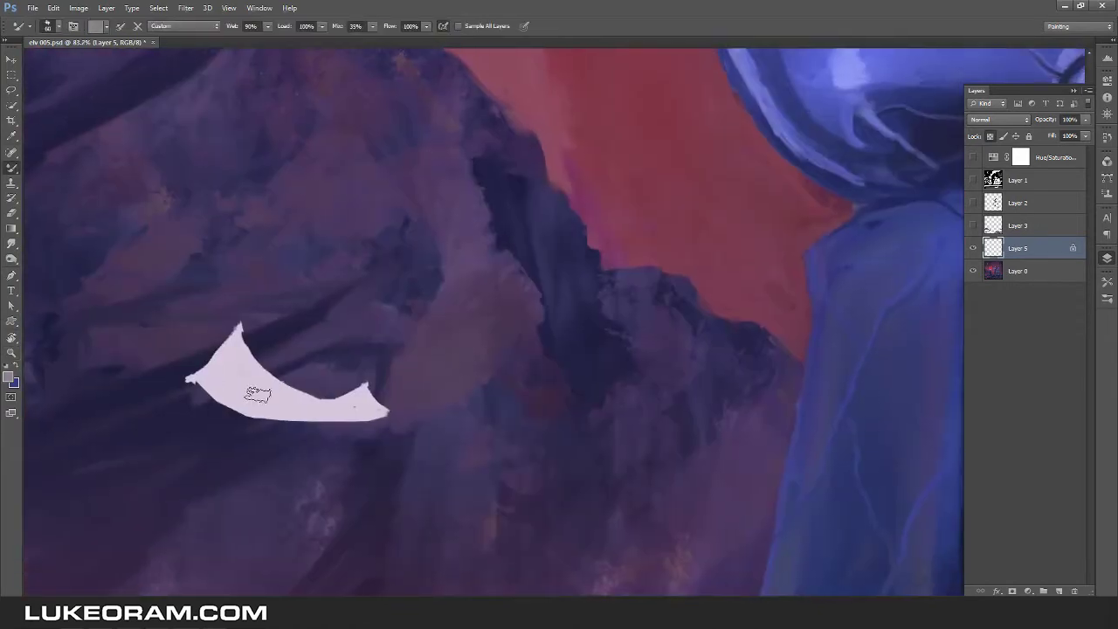
mouse_move(257, 392)
left_mouse_down()
mouse_move(232, 372)
mouse_move(245, 358)
left_mouse_up()
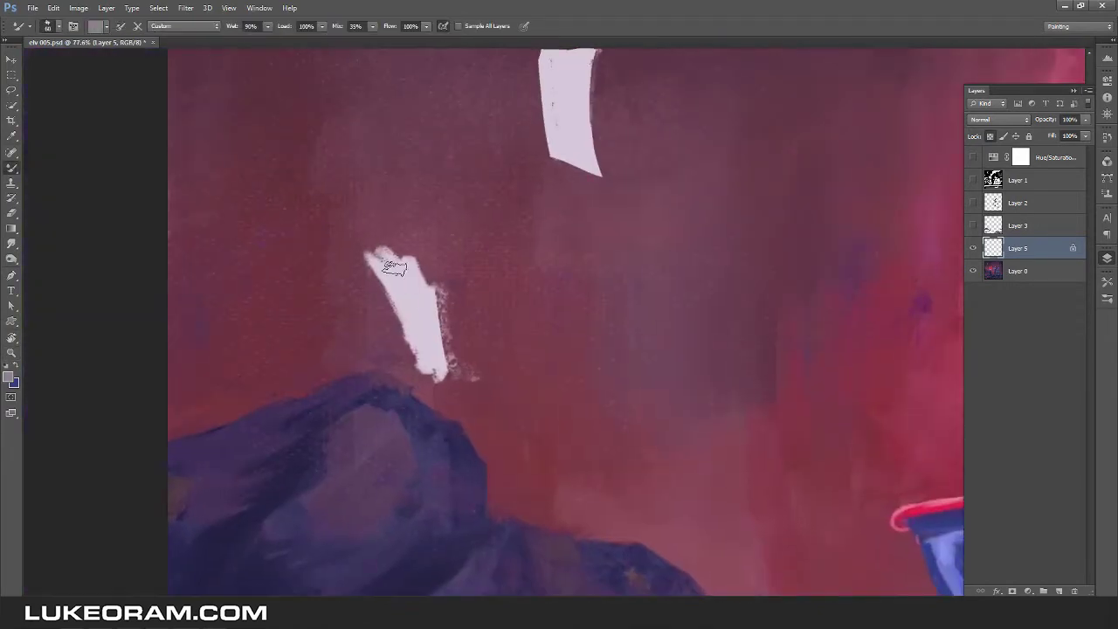
left_click_drag(394, 268, 435, 367)
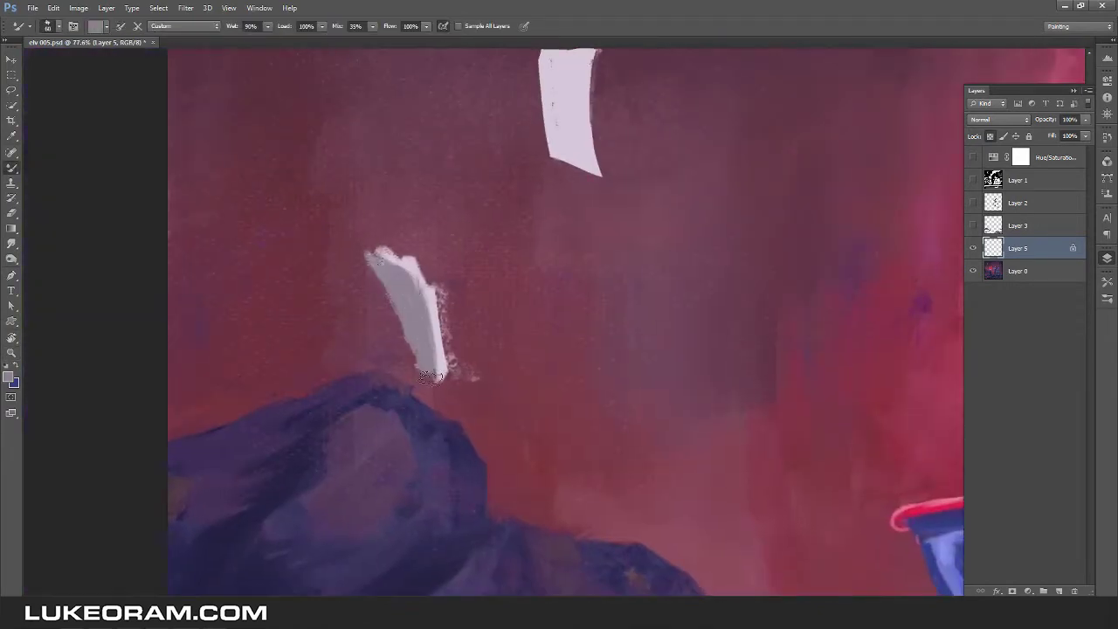
left_click_drag(434, 367, 437, 378)
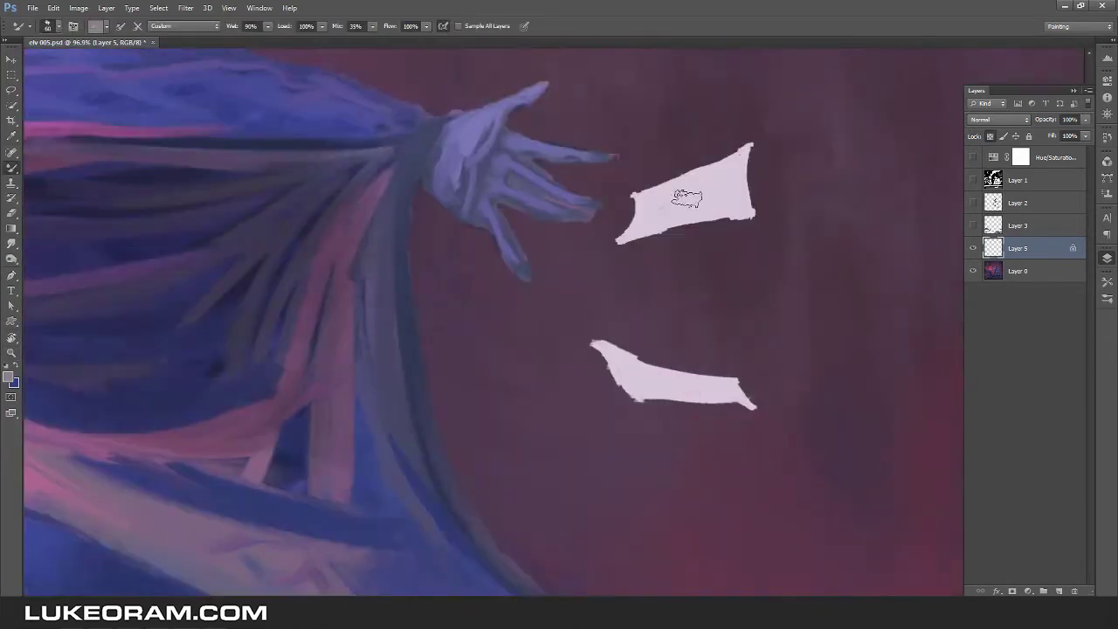
mouse_move(687, 195)
left_mouse_down()
mouse_move(708, 180)
mouse_move(656, 208)
left_mouse_up()
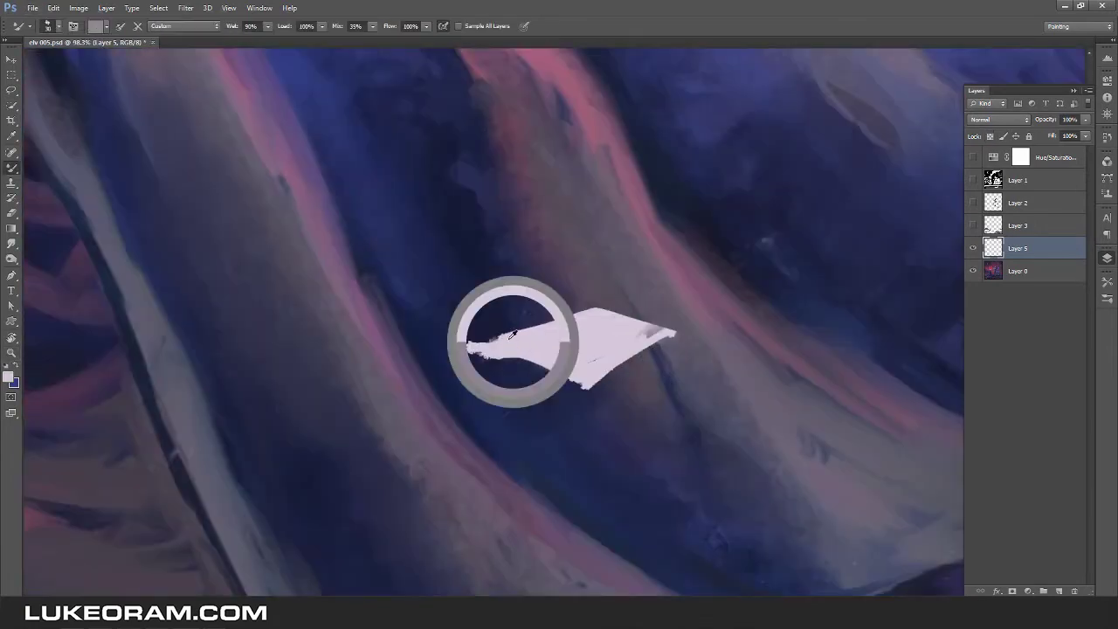
key("e")
key("ctrl+z")
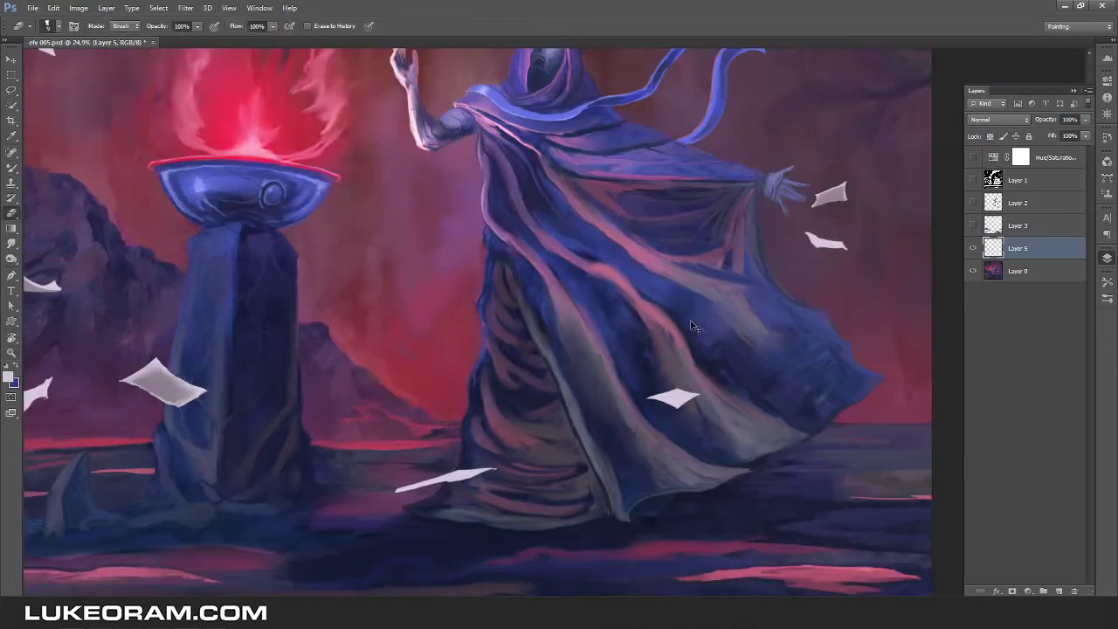
Paint dark branching cracks with pale blue edges across the brazier bowl on Layer 0, including one from the rim to the round ornament.
left_click_drag(330, 254, 354, 312)
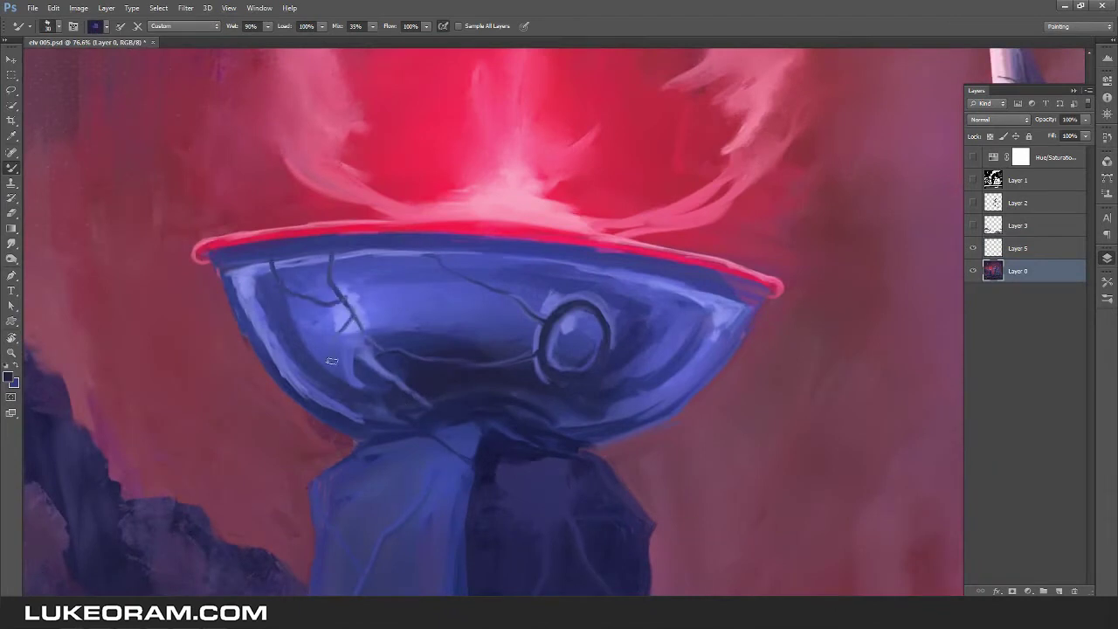
scroll(289, 266, "up", 3)
left_click(253, 268, "alt")
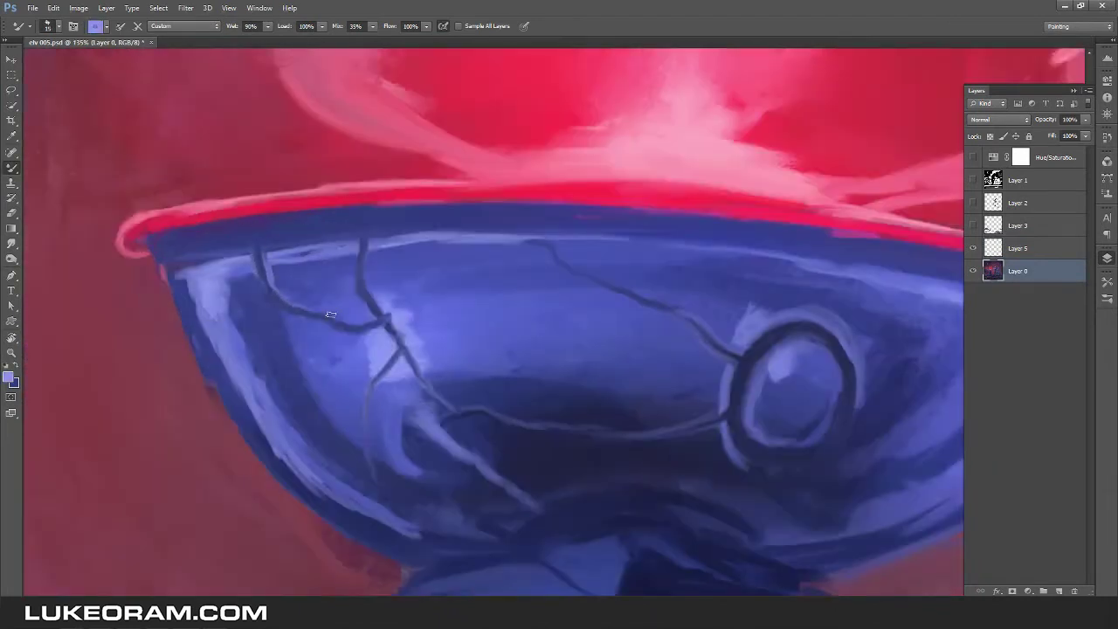
left_click(358, 243, "alt")
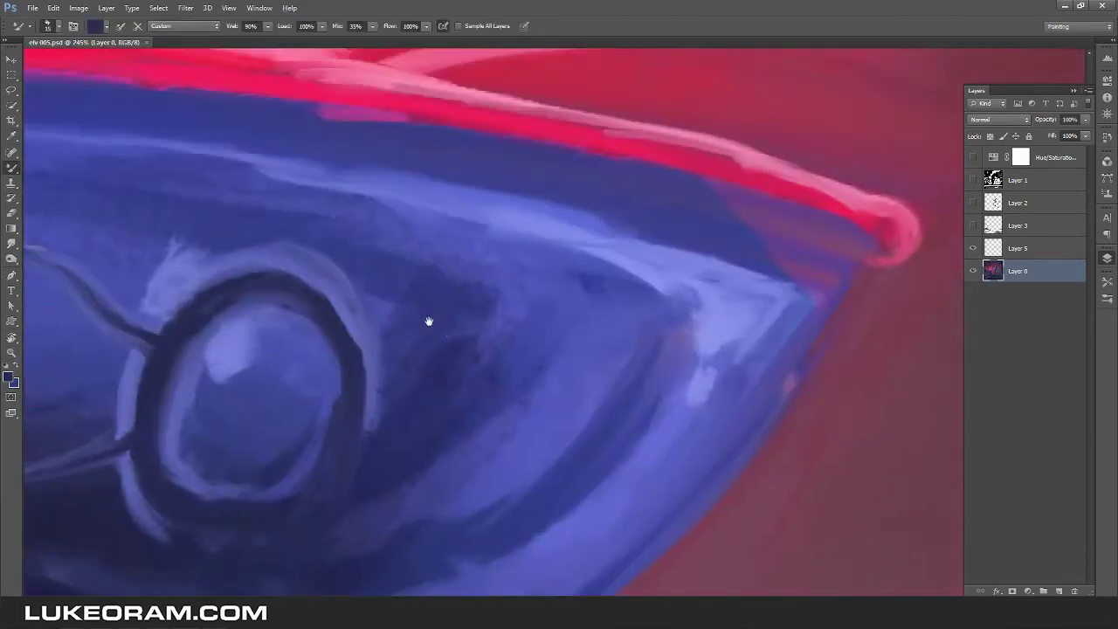
mouse_move(566, 144)
left_mouse_down()
mouse_move(494, 258)
mouse_move(378, 343)
left_mouse_up()
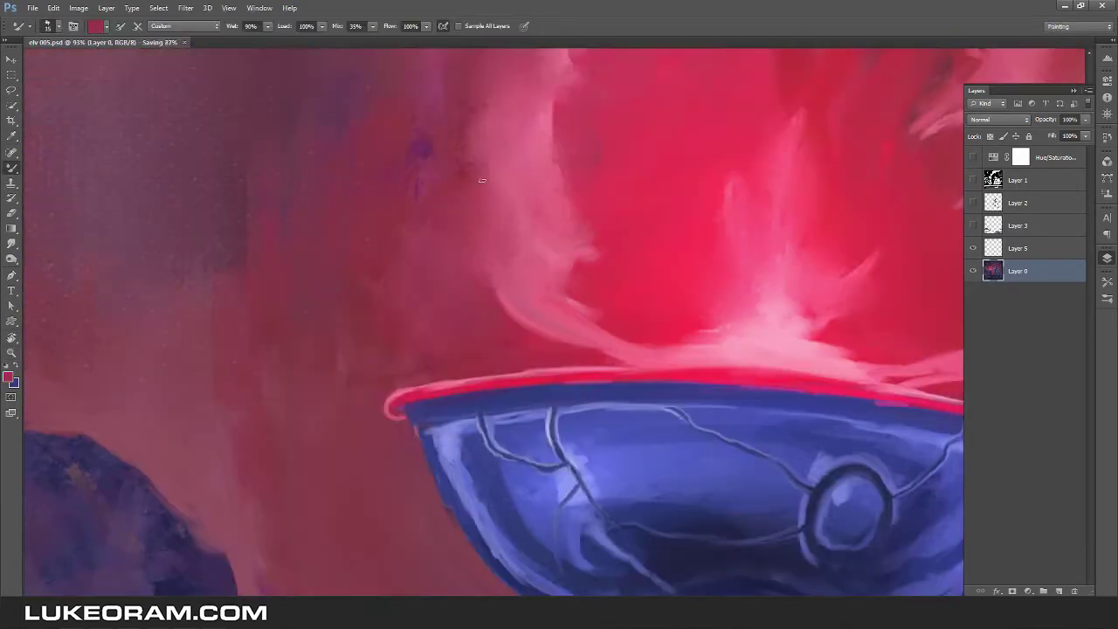
Blend the outer edge of the brazier flame into the surrounding sky with sampled reds.
left_click_drag(509, 238, 487, 194)
key("r")
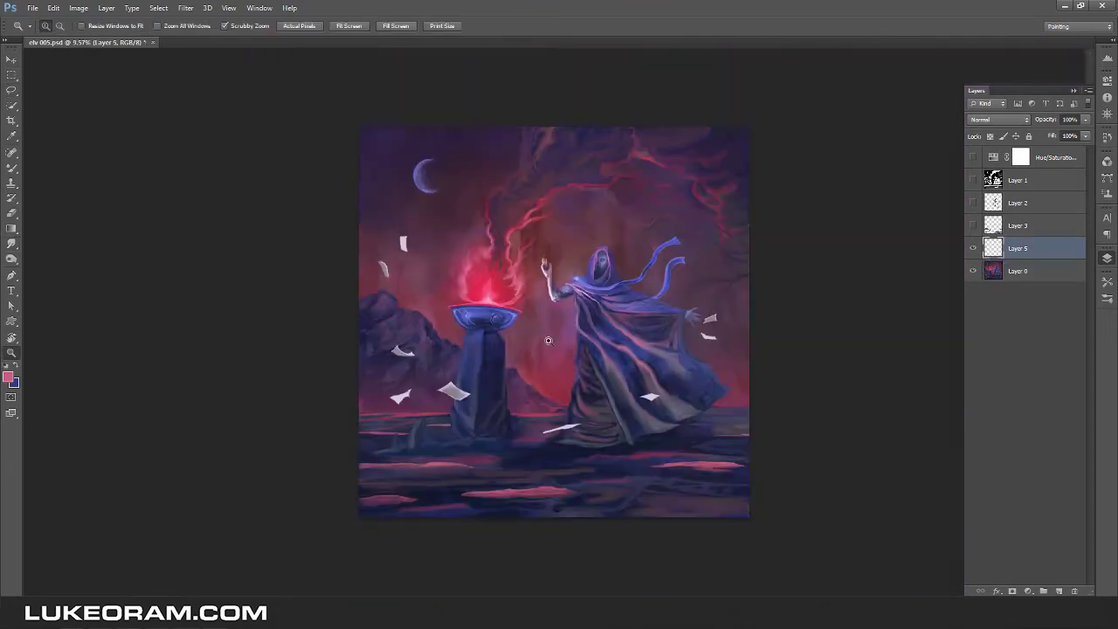
Refine the fingers and contour of the outstretched hand using sampled background and blue tones, and save the file.
left_click(533, 395)
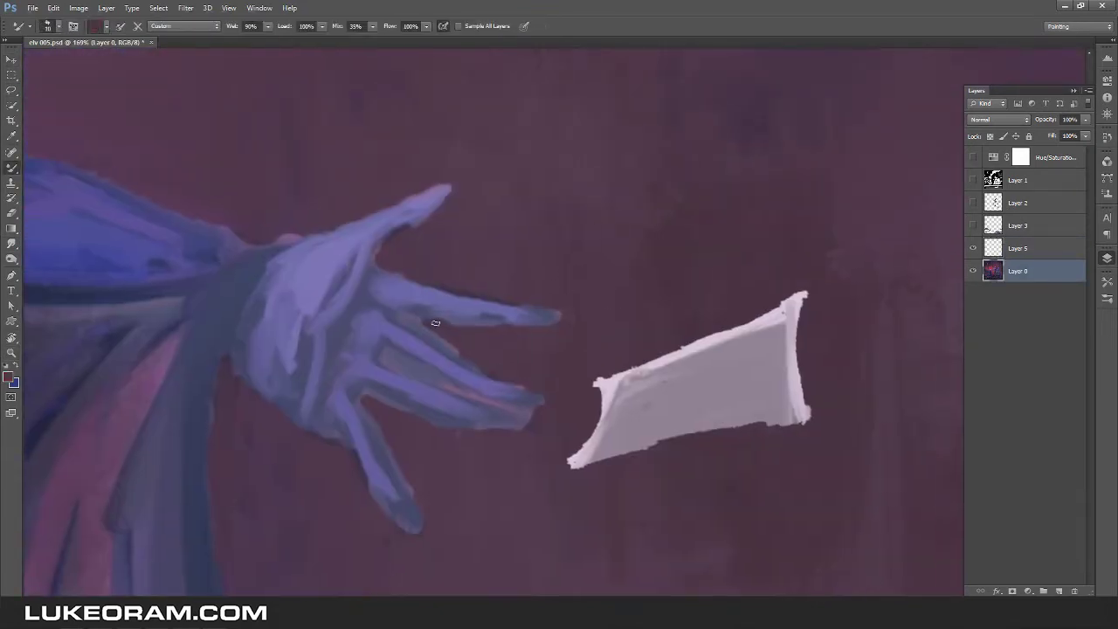
left_click_drag(436, 324, 524, 307)
left_click_drag(399, 291, 376, 437)
left_click_drag(463, 385, 519, 500)
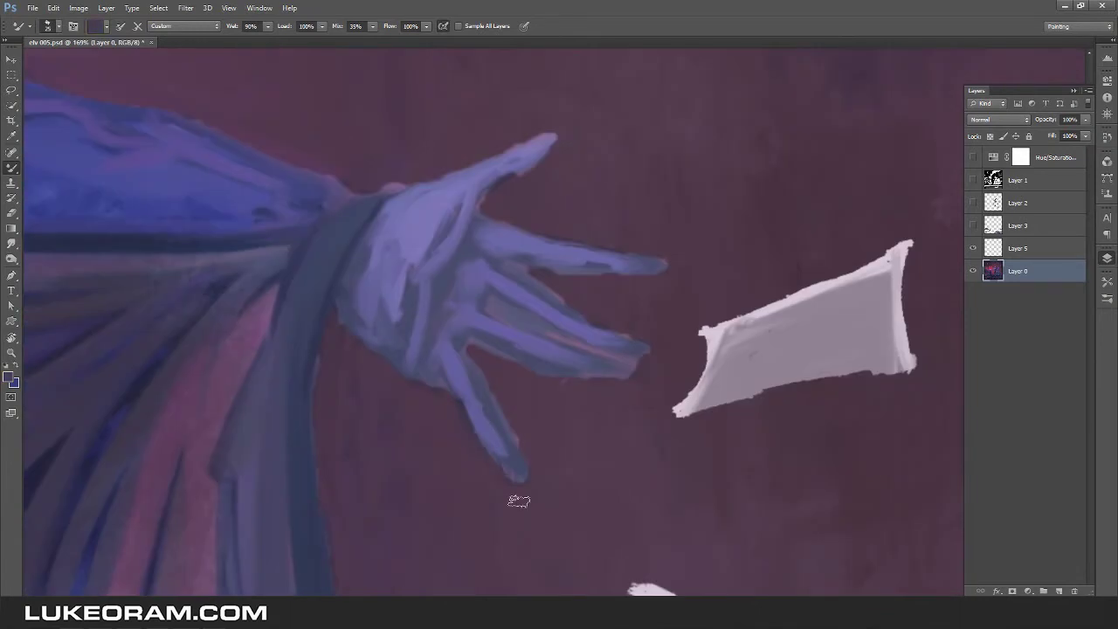
left_click_drag(406, 41, 531, 161)
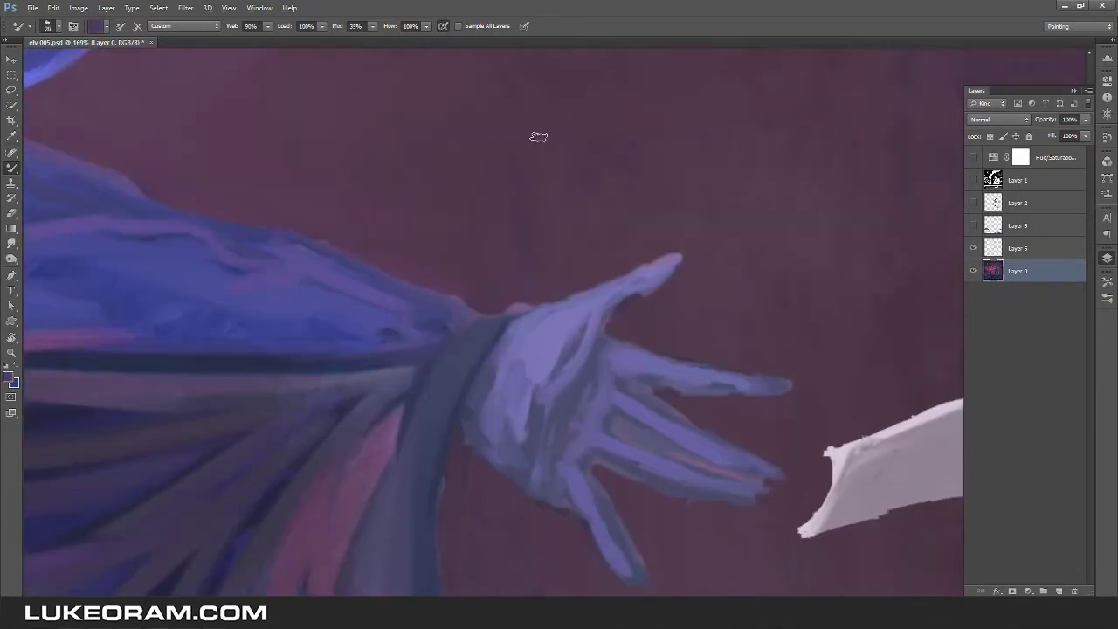
scroll(502, 304, "down", 10)
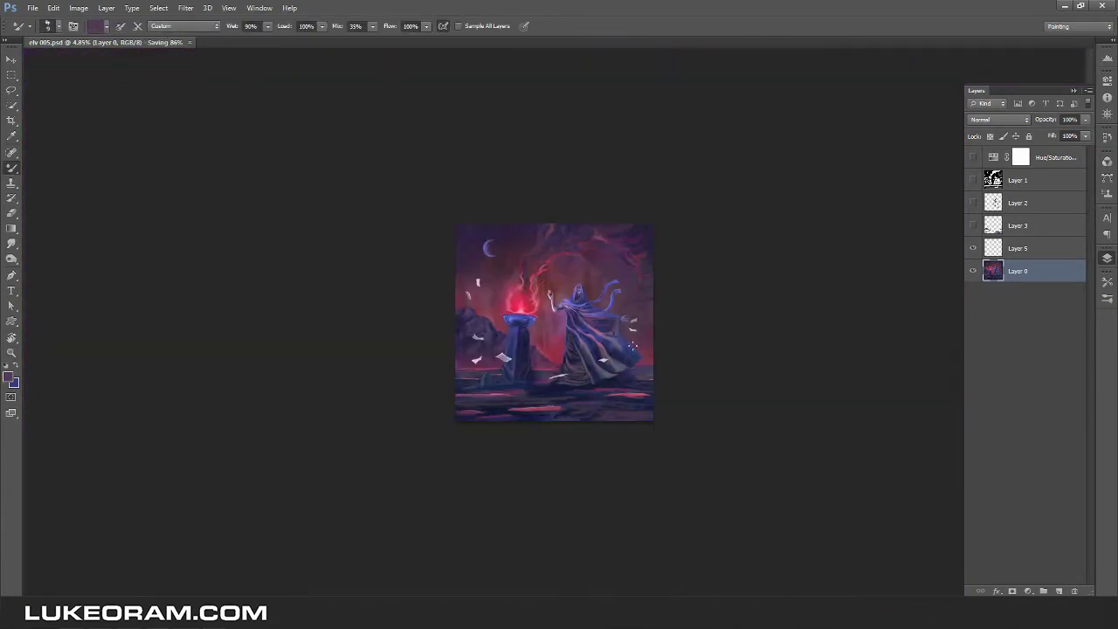
Lasso a sheet of paper beside the hand on Layer 5 and transform it.
key("z")
mouse_move(662, 332)
left_mouse_down()
mouse_move(762, 404)
mouse_move(804, 411)
mouse_move(685, 316)
left_mouse_up()
key("l")
key("alt+bracketright")
key("ctrl+t")
key("Return")
Flip the canvas horizontally and paint sampled dark blue on Layer 0 around the tip of the front pink puddle.
scroll(377, 332, "up", 5)
key("alt+bracketleft")
key("b")
left_click(378, 332, "alt")
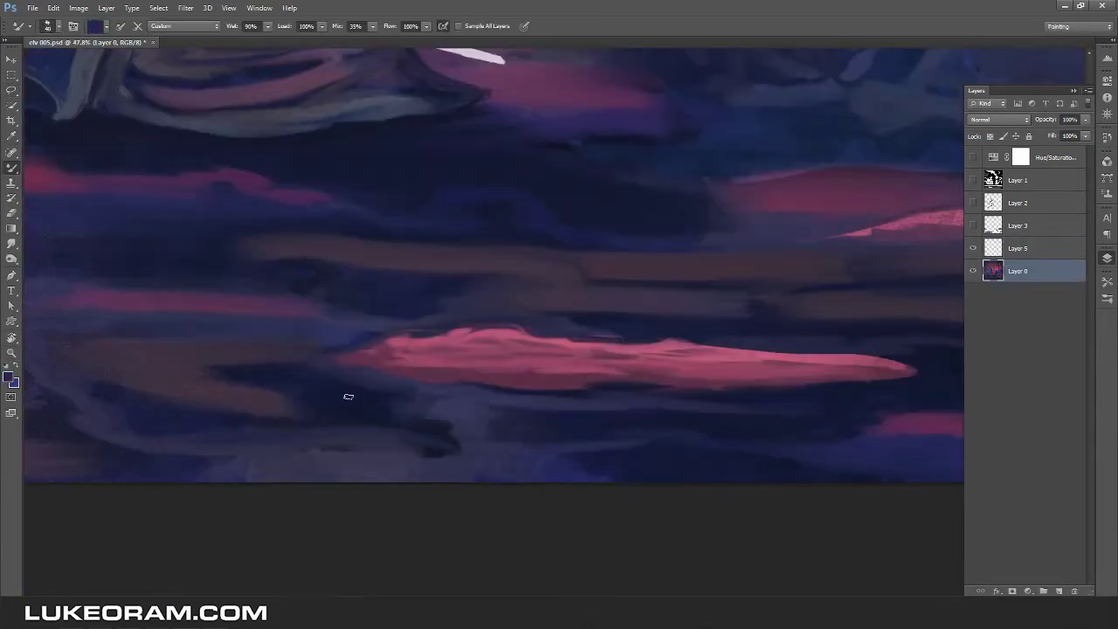
Repaint the edge and tip of the pink puddle below the pedestal with sampled pink on Layer 5.
key("alt+bracketright")
scroll(375, 325, "down", 2)
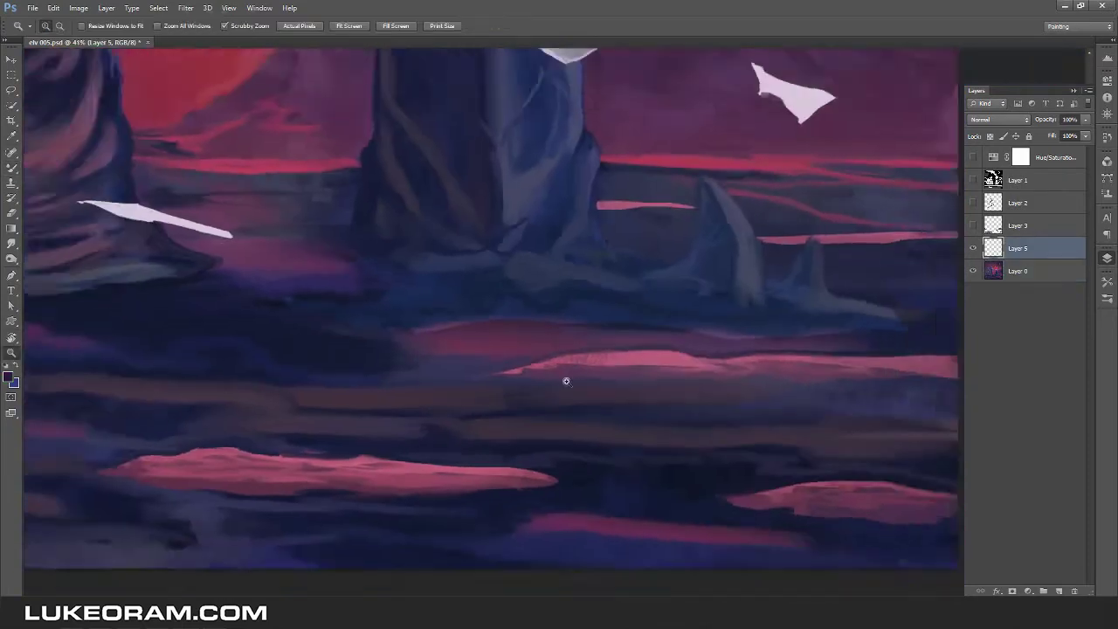
scroll(282, 277, "up", 3)
left_click(282, 277, "alt")
left_click_drag(282, 277, 516, 270)
left_click_drag(554, 336, 388, 341)
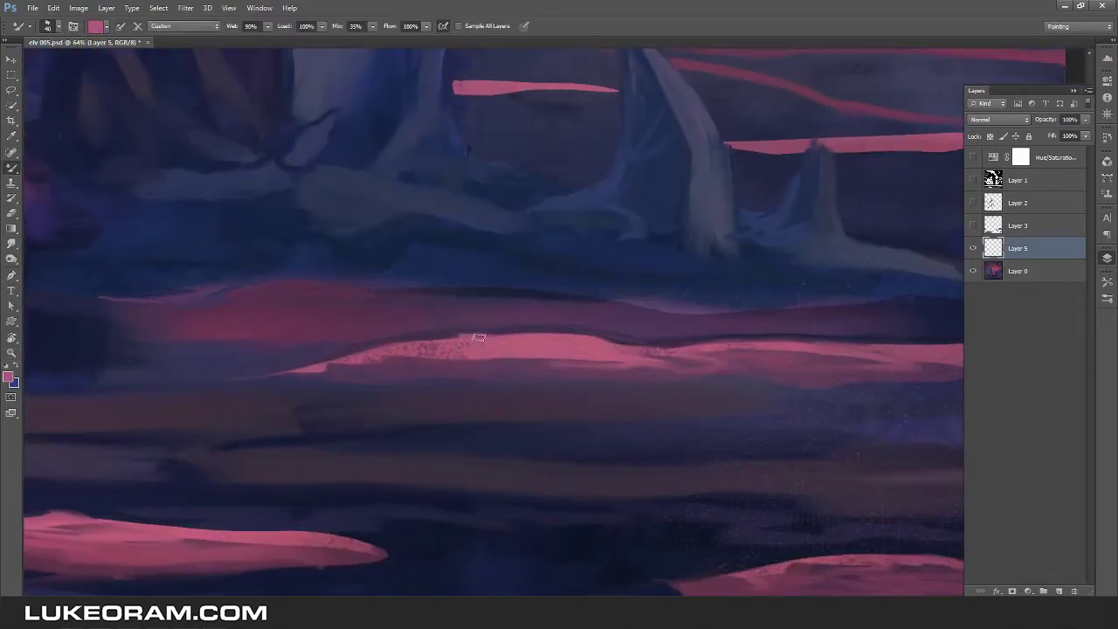
Try thin dark cracks on the rocks at the pedestal's base on Layer 5, checking the layer by hiding and reshowing it.
left_click_drag(301, 167, 341, 225)
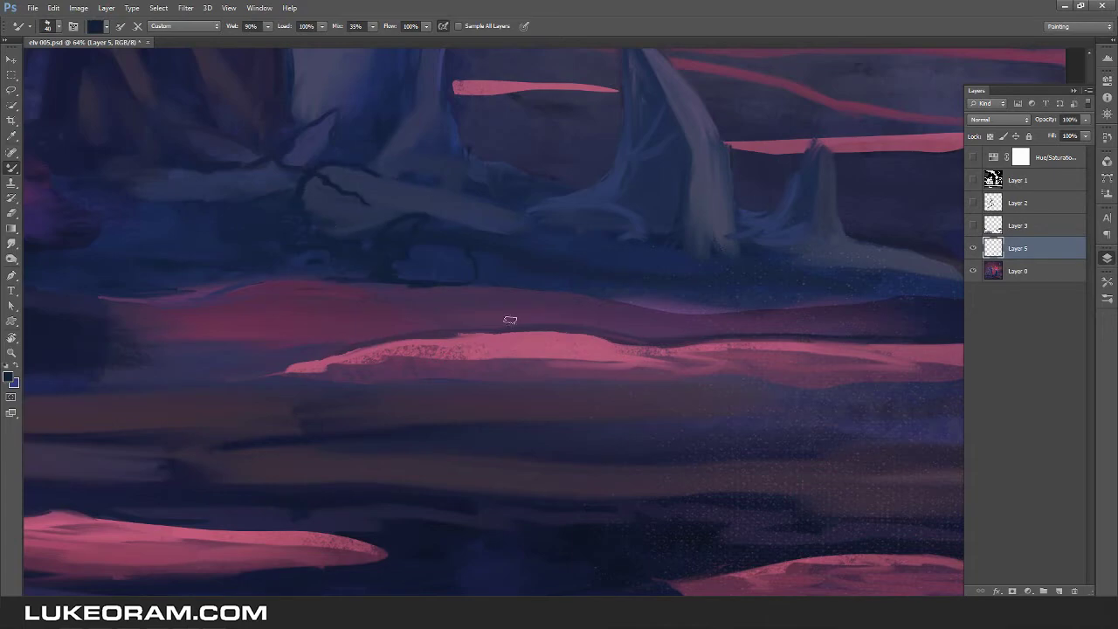
scroll(499, 299, "down", 3)
scroll(67, 424, "down", 2)
key("e")
left_click(974, 248)
left_click(973, 248)
Touch up the purple band below the pedestal with sampled colours on Layer 0, save, and flip the canvas horizontally.
left_click(1018, 271)
key("b")
scroll(777, 364, "up", 4)
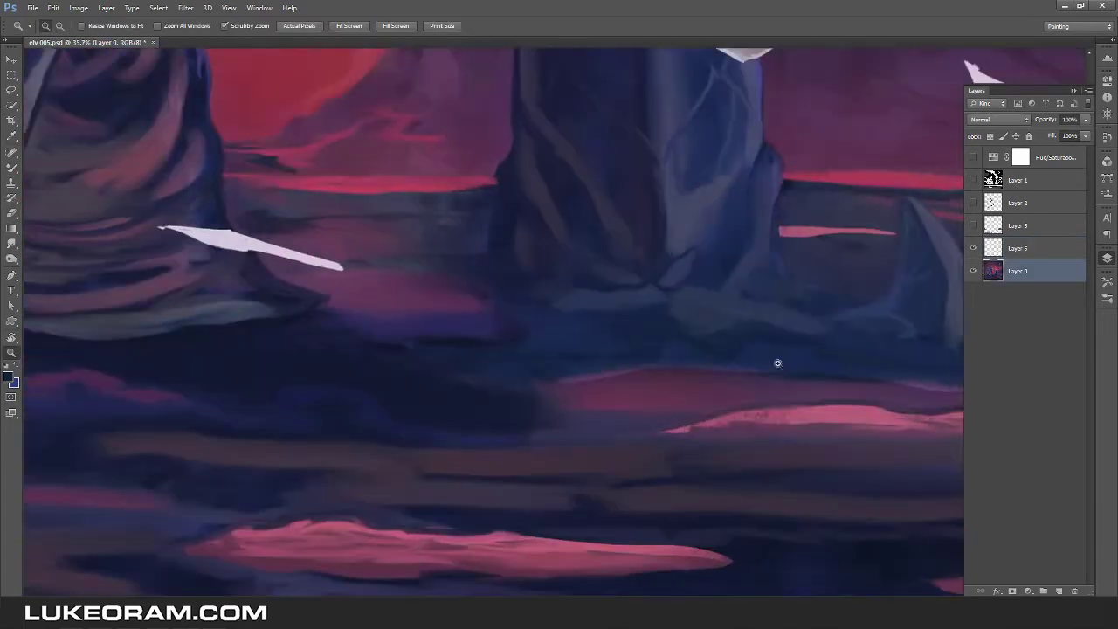
left_click_drag(475, 289, 221, 241)
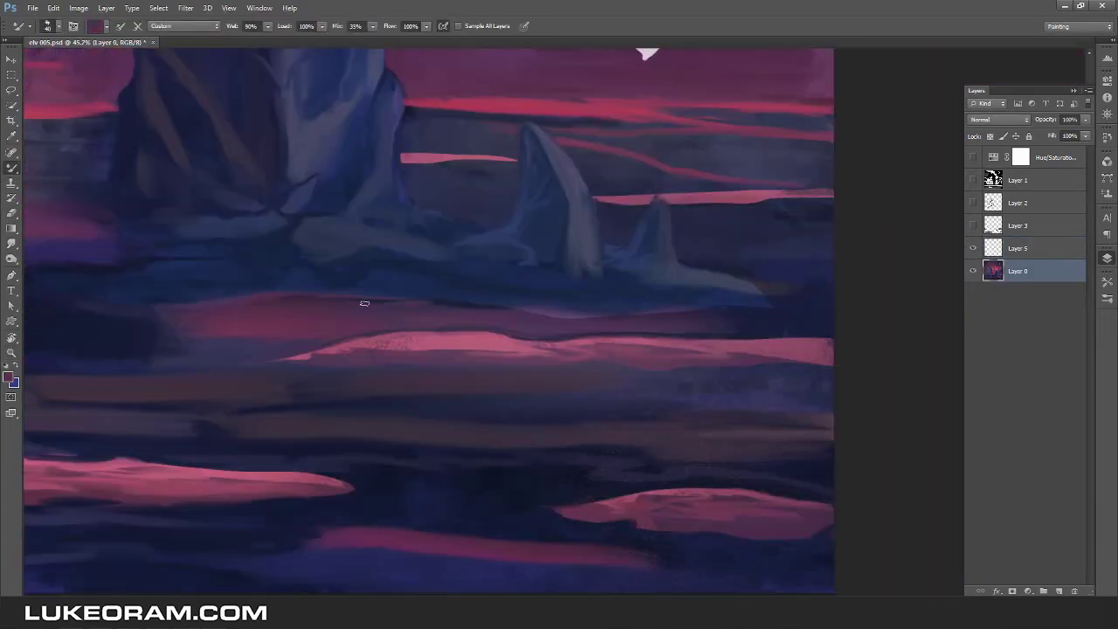
left_click_drag(684, 294, 562, 344)
key("ctrl+s")
scroll(606, 334, "down", 6)
key("ctrl+shift+h")
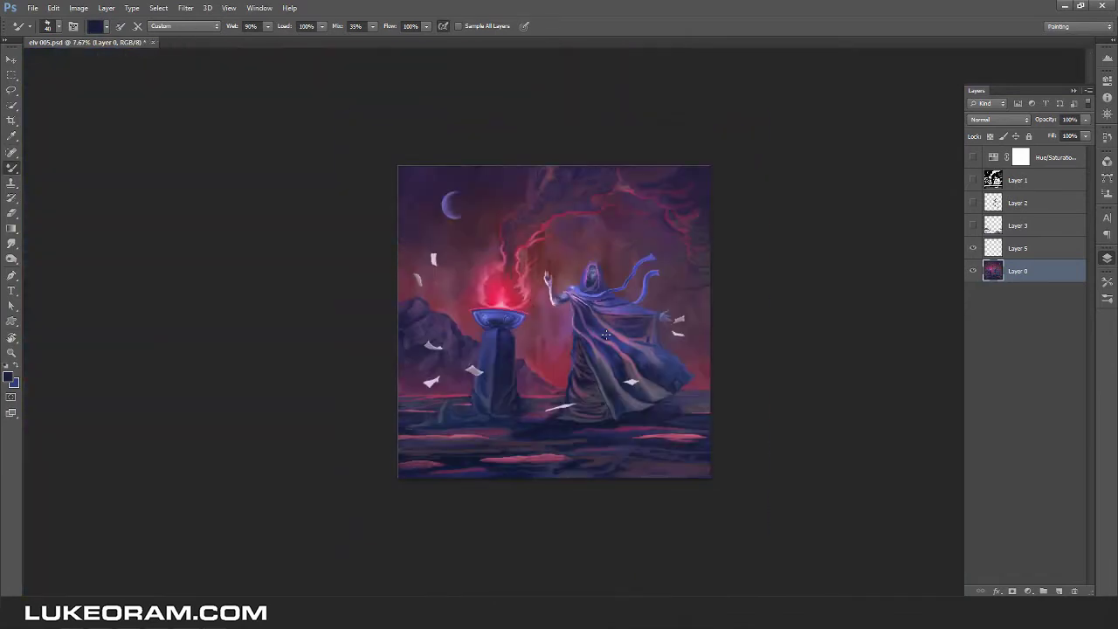
Darken the paper sheets beside the rocks and at the robe's hem on Layer 5 with the Burn tool.
scroll(606, 334, "up", 4)
scroll(605, 333, "down", 2)
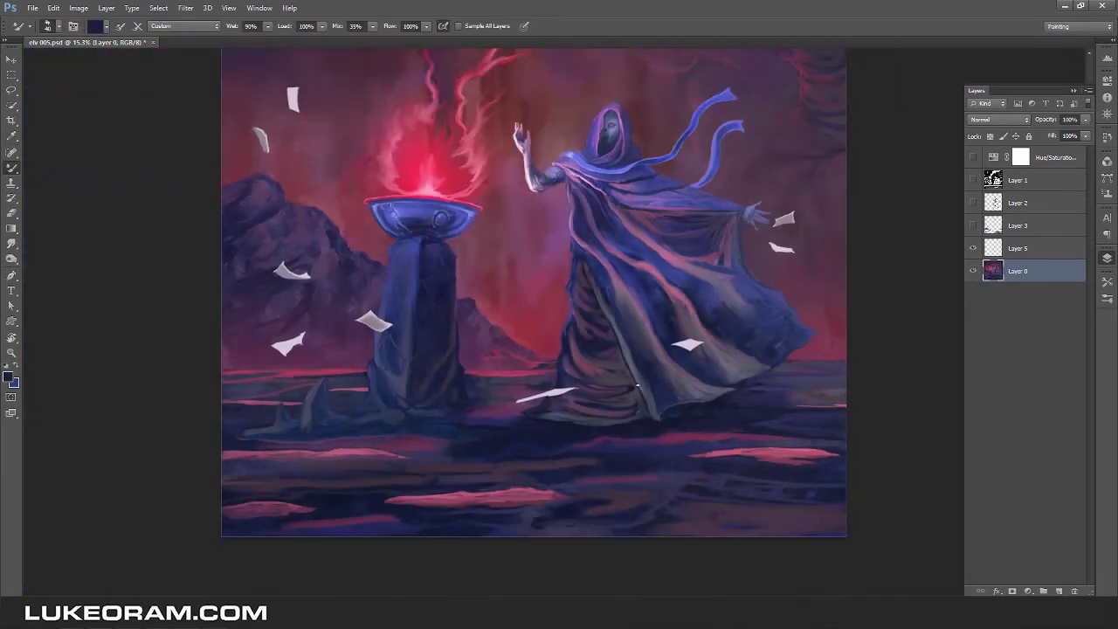
key("alt+bracketright")
key("o")
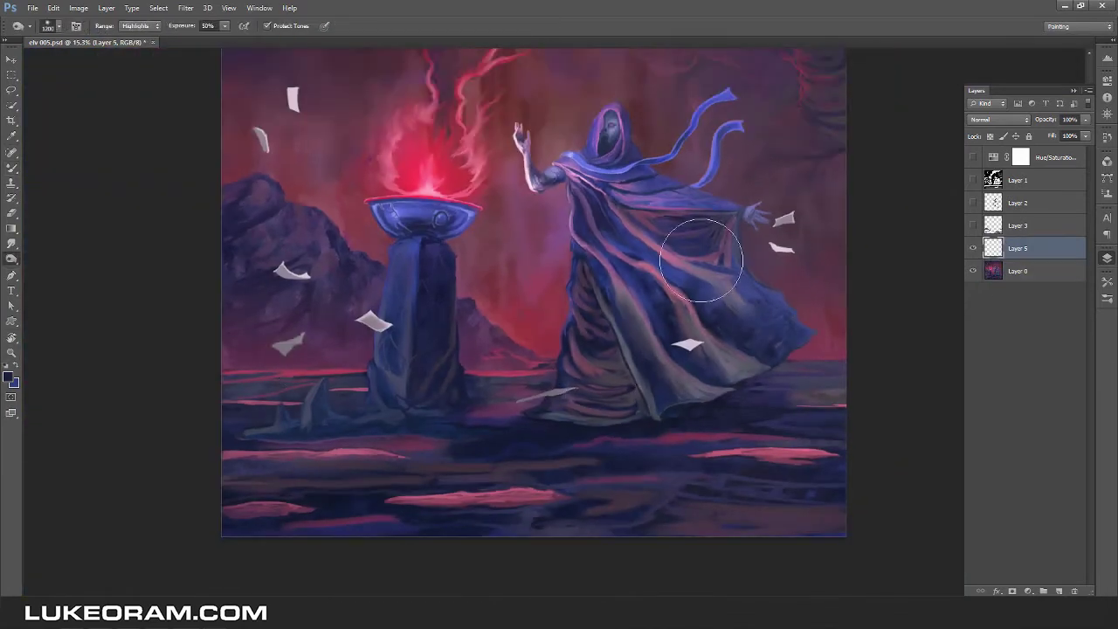
Shade the paper sheet at the robe's hem with sampled grey on Layer 5 and save the file.
scroll(539, 399, "up", 3)
key("b")
left_click(98, 166, "alt")
left_click_drag(486, 404, 622, 372)
mouse_move(533, 389)
left_mouse_down()
mouse_move(643, 369)
mouse_move(514, 397)
left_mouse_up()
key("ctrl+s")
scroll(626, 304, "down", 5)
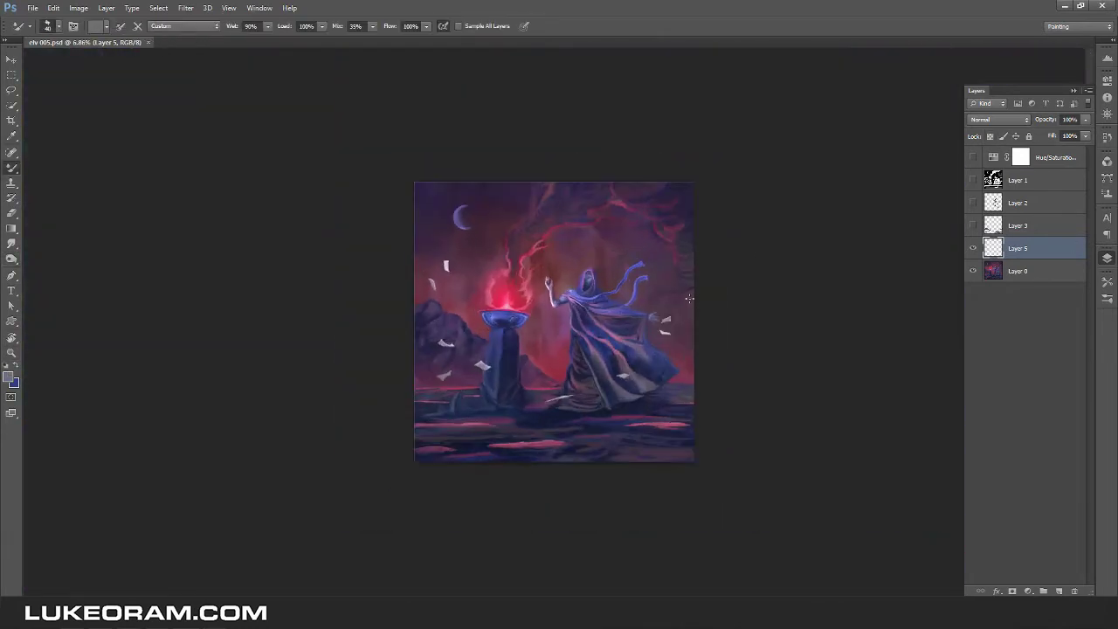
Paint light cracks and edge tones on the pedestal's upper part on Layer 0 with sampled blues.
scroll(690, 298, "up", 2)
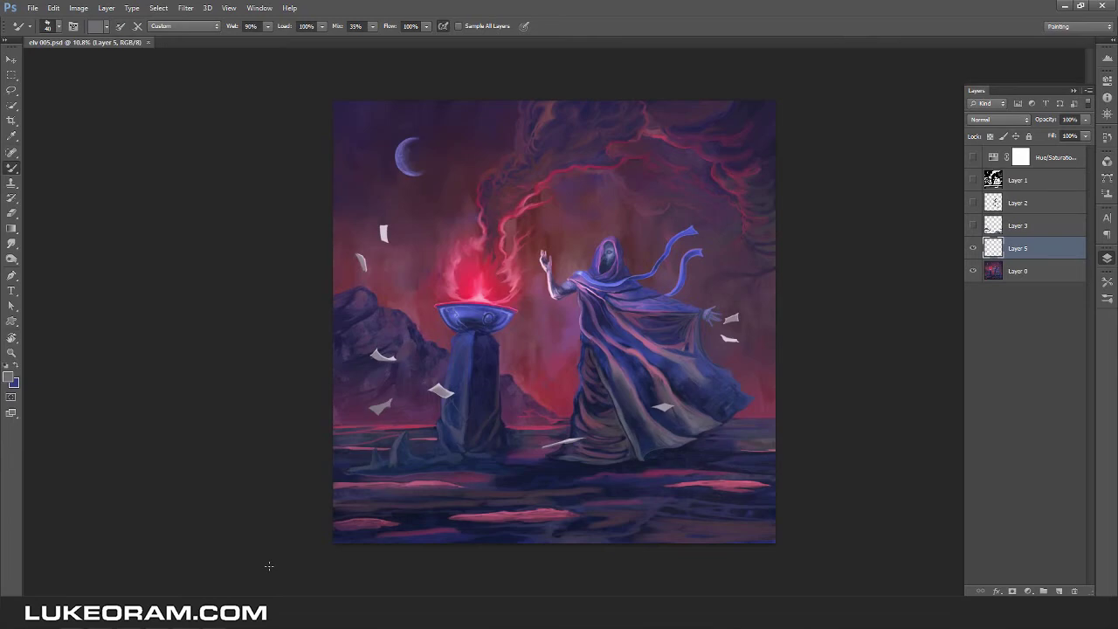
scroll(468, 371, "up", 5)
key("alt+bracketleft")
left_click(398, 247, "alt")
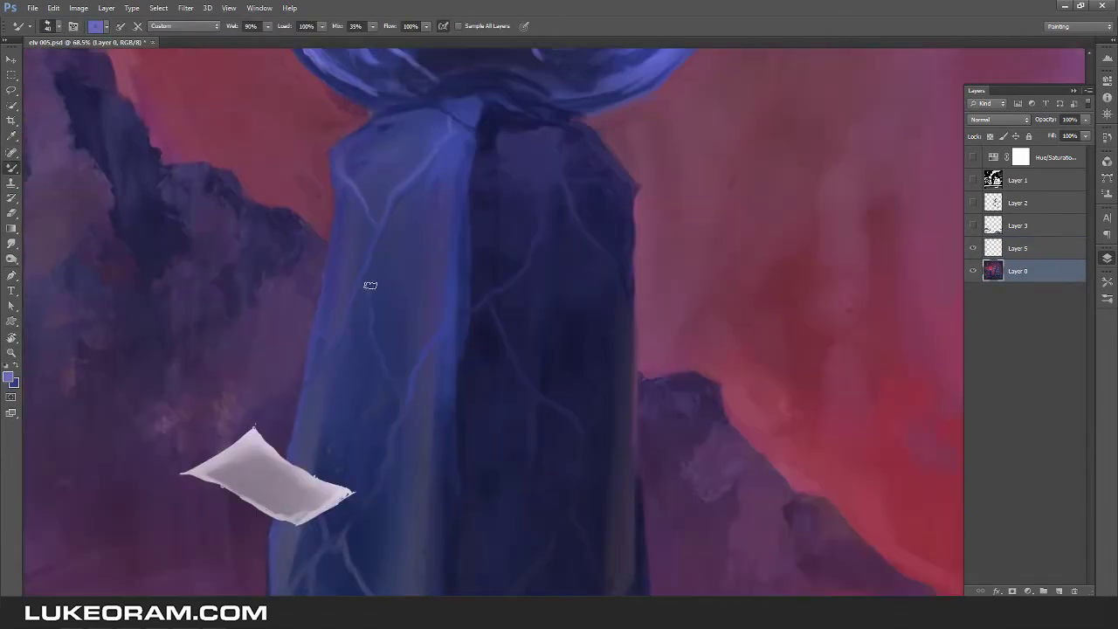
left_click(376, 281, "alt")
scroll(462, 305, "down", 2)
scroll(455, 297, "down", 3)
left_click(449, 288, "alt")
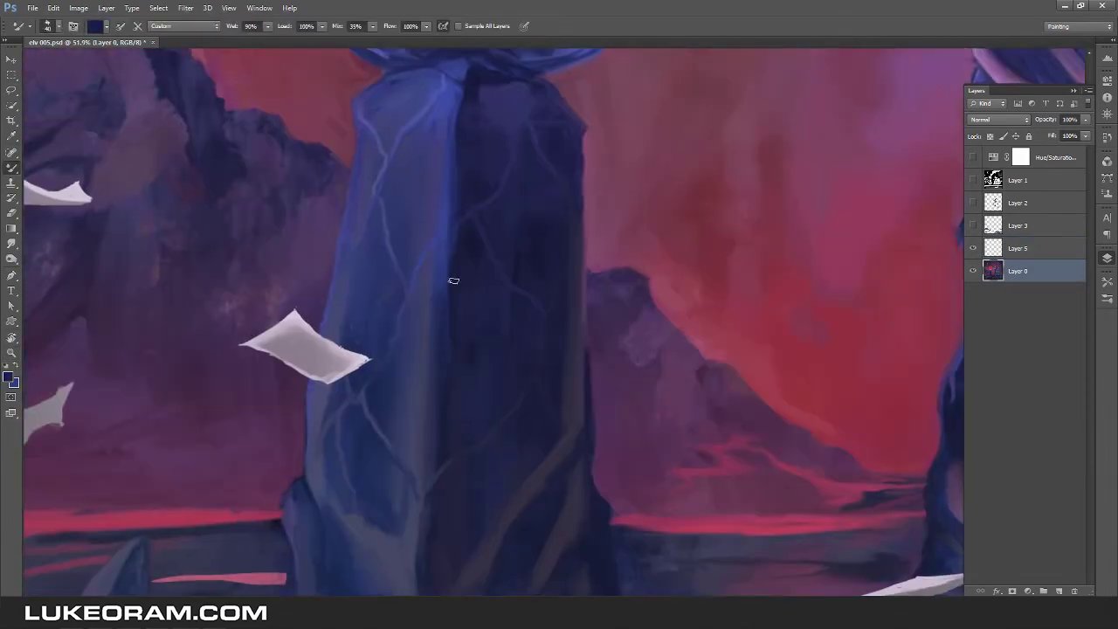
Refine the pedestal's lower faces and base on Layer 0 with sampled muted and dark blues.
scroll(446, 332, "down", 3)
left_click(413, 241, "alt")
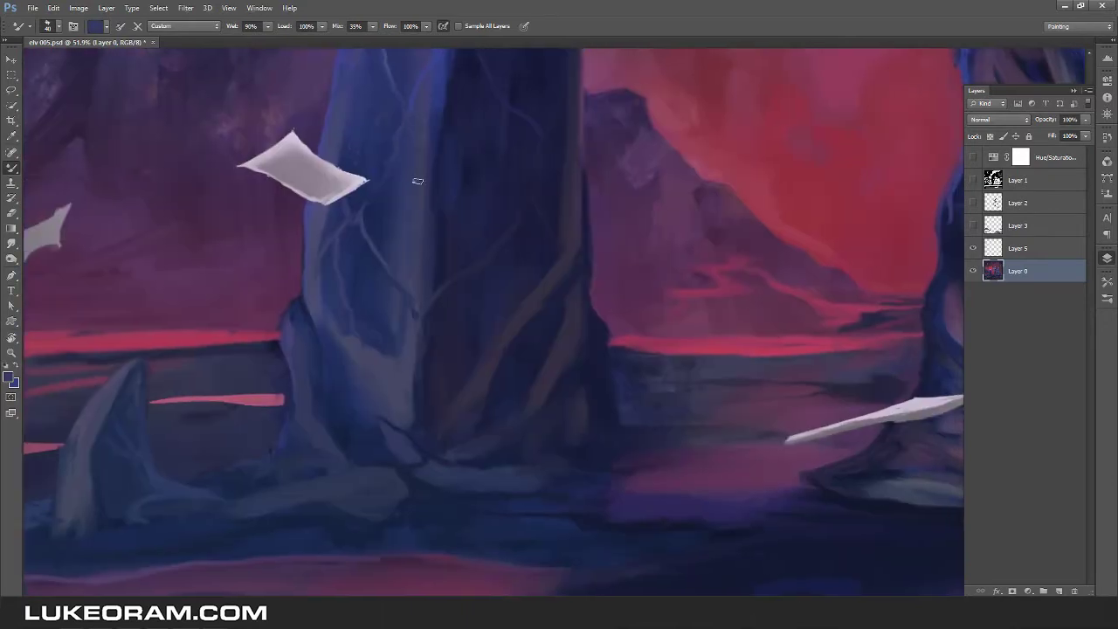
scroll(339, 330, "up", 2)
left_click(438, 418, "alt")
scroll(428, 398, "down", 2)
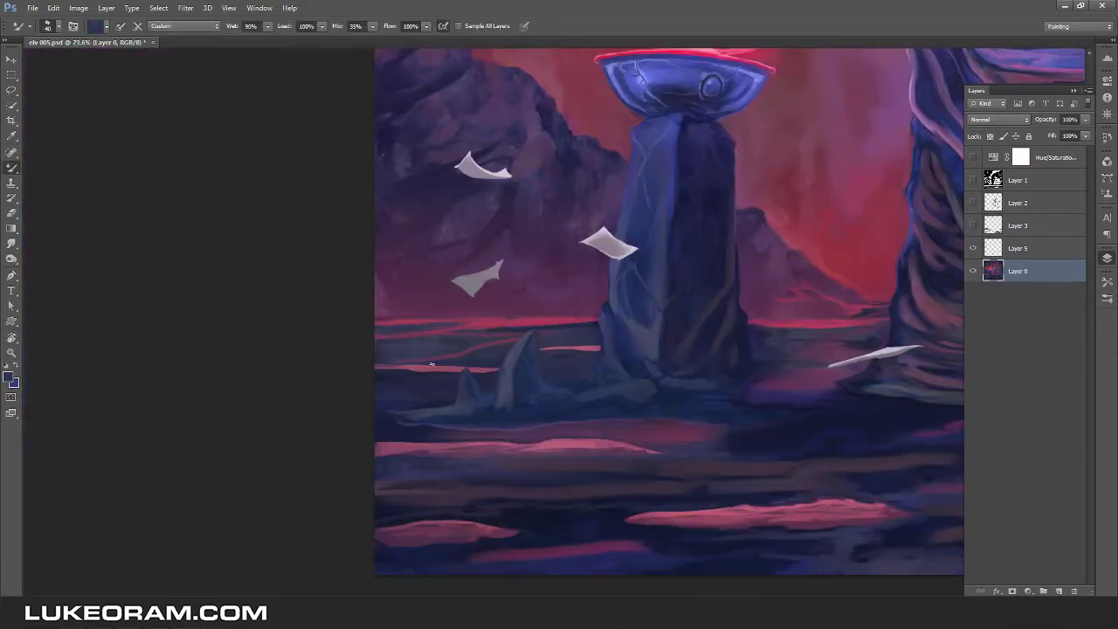
scroll(393, 149, "up", 3)
left_click_drag(392, 150, 452, 377)
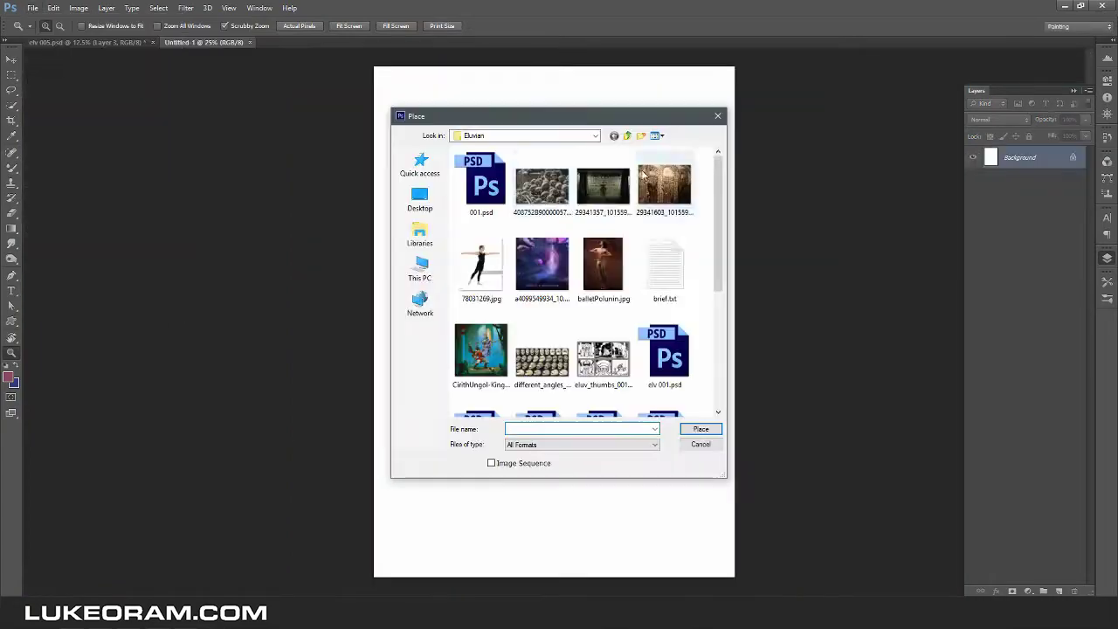
Place the skull pile photo and the different-angles skull chart in the blank document, with the chart below the photo.
double_click(542, 185)
key("Return")
left_click(32, 7)
left_click(61, 191)
double_click(541, 360)
left_click_drag(629, 362, 717, 505)
key("Return")
Arrange the skull reference document and the painting side by side.
left_click(259, 8)
left_click(411, 33)
left_click(442, 311)
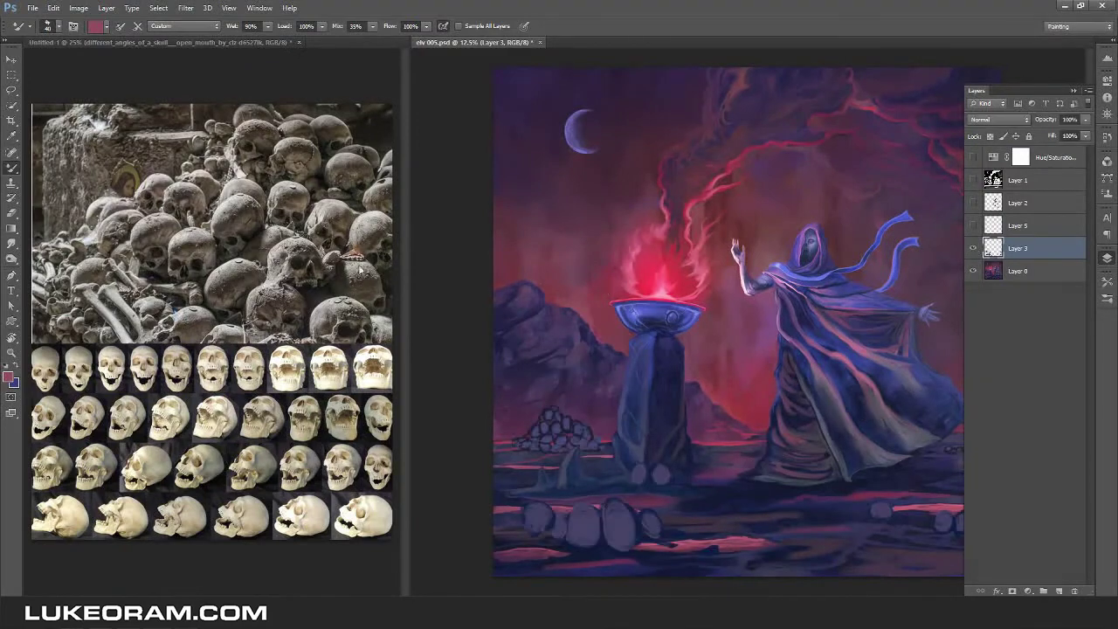
Paint dark eye sockets, nose and jaw on the leftmost foreground oval on Layer 3 to form a skull.
scroll(209, 315, "up", 3)
scroll(614, 379, "up", 3)
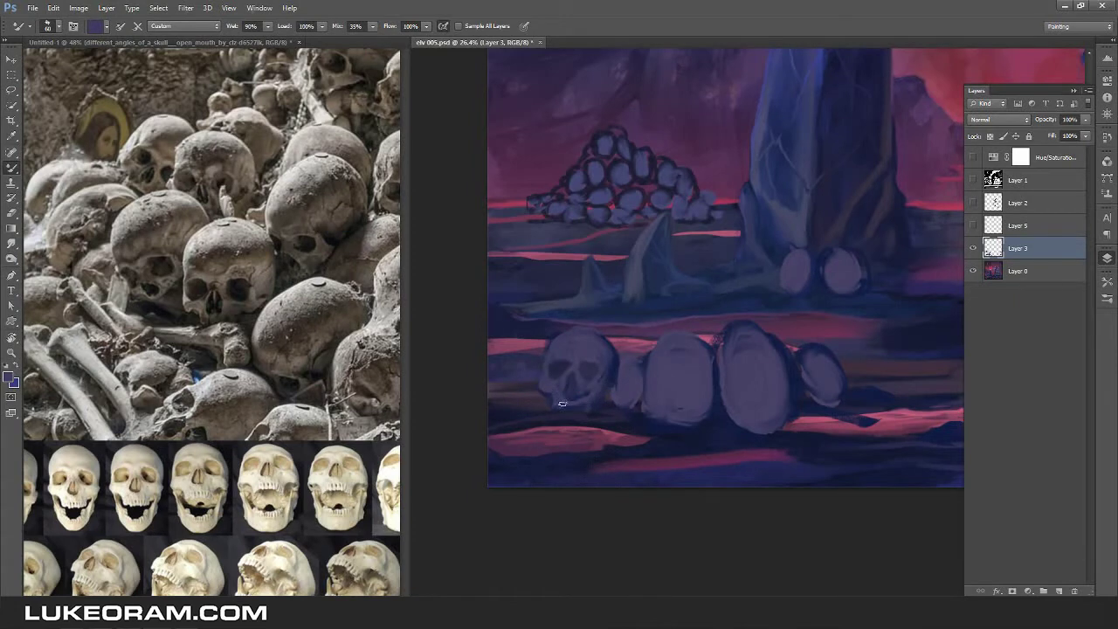
left_click(621, 354, "alt")
left_click(612, 374, "alt")
left_click_drag(554, 382, 577, 373)
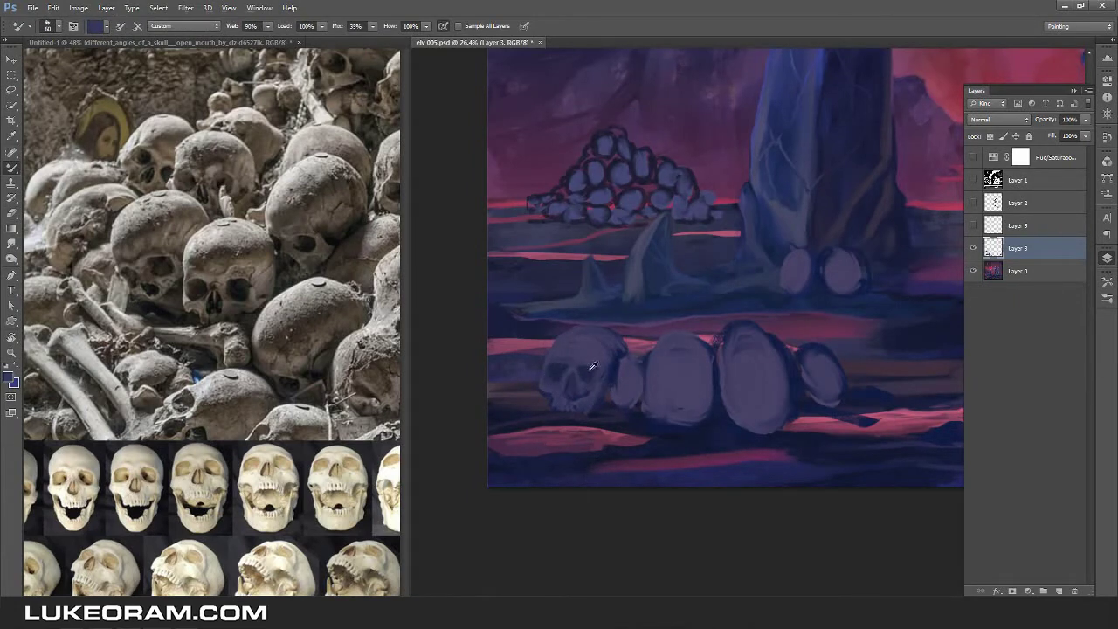
Define the leftmost skull's face with dark blue and add a brighter blue edge along its cranium and brow.
scroll(594, 409, "up", 4)
left_click(95, 26)
key("Return")
left_click_drag(651, 278, 556, 371)
left_click(598, 336, "alt")
mouse_move(598, 300)
left_mouse_down()
mouse_move(591, 401)
mouse_move(668, 285)
left_mouse_up()
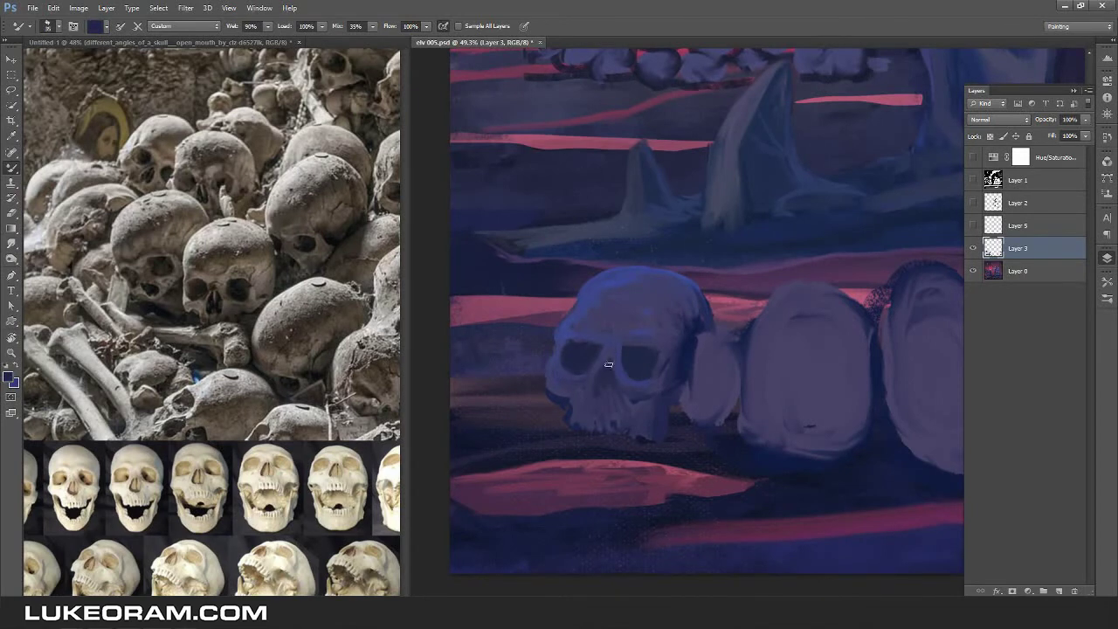
Lasso the row of foreground skull shapes on Layer 3, scale it down, deselect, and save the file.
key("l")
scroll(644, 445, "down", 3)
left_click_drag(471, 385, 469, 418)
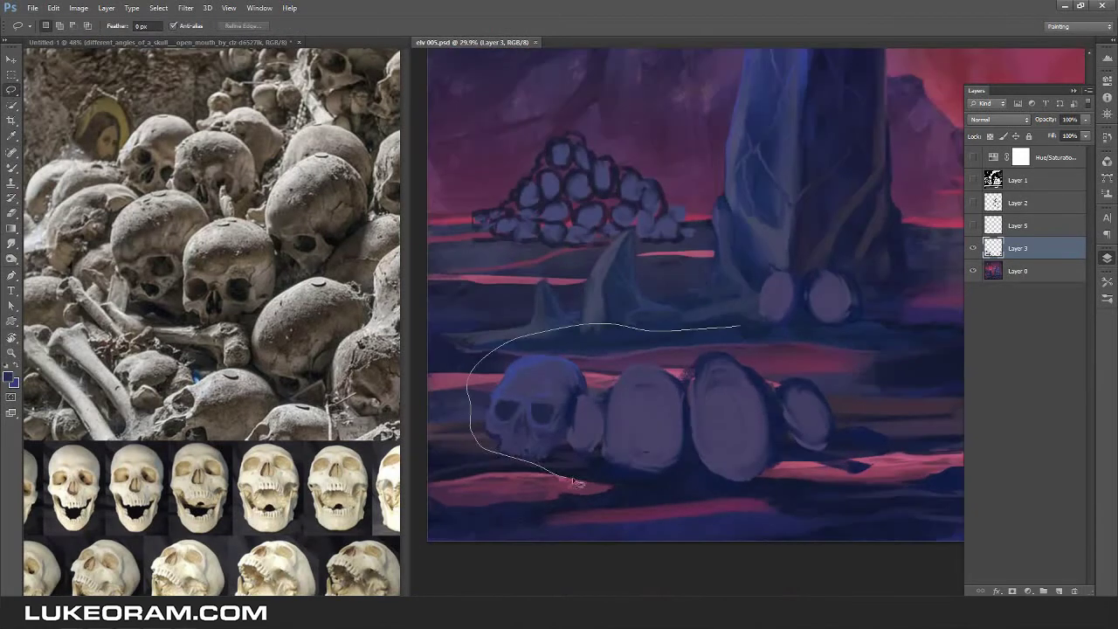
key("ctrl+t")
left_click_drag(723, 403, 729, 368)
key("Return")
key("ctrl+d")
key("e")
key("ctrl+0")
key("ctrl+s")
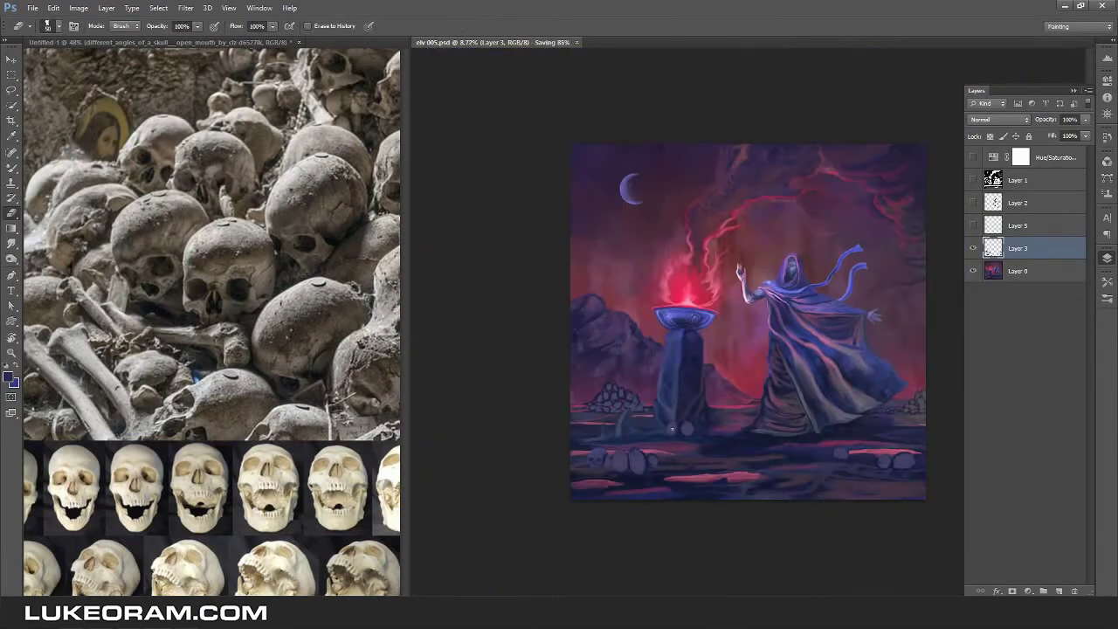
Refine the leftmost skull's brow, cheekbone and side shading on Layer 3.
key("b")
scroll(603, 467, "up", 6)
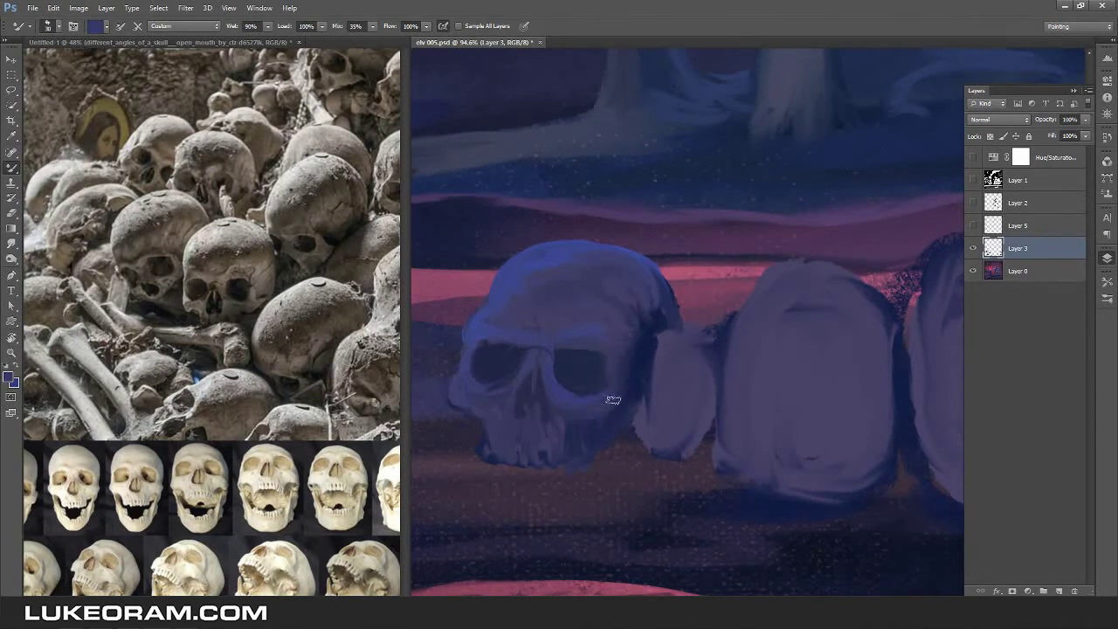
left_click_drag(633, 390, 569, 304)
mouse_move(506, 340)
left_mouse_down()
mouse_move(520, 262)
mouse_move(546, 376)
mouse_move(629, 393)
left_mouse_up()
Turn the large oval beside the leftmost skull into a front-facing skull with eye sockets, nose, teeth and brow highlight.
key("e")
key("b")
mouse_move(494, 358)
left_mouse_down()
mouse_move(499, 429)
mouse_move(556, 498)
left_mouse_up()
left_click(557, 498, "alt")
left_click_drag(531, 360, 564, 384)
left_click_drag(619, 369, 642, 404)
left_click(533, 415, "alt")
left_click_drag(527, 501, 574, 474)
scroll(661, 245, "down", 2)
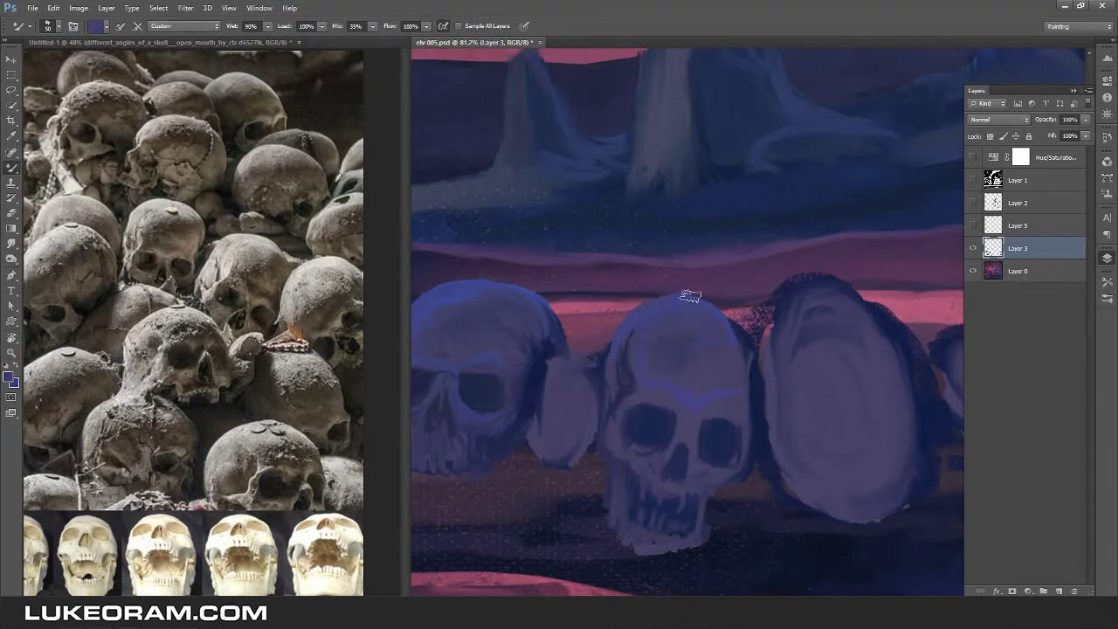
Reshape the second skull's lower jaw and teeth on Layer 3 and save the file.
scroll(739, 332, "down", 2)
left_click_drag(610, 456, 686, 500)
left_click_drag(698, 442, 698, 480)
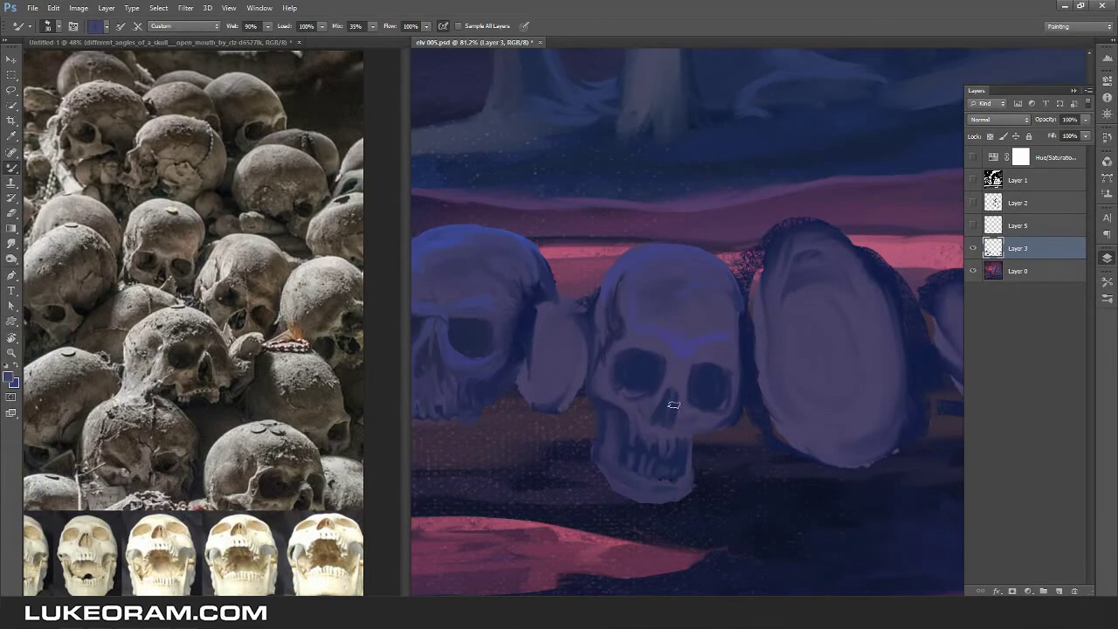
scroll(682, 384, "down", 3)
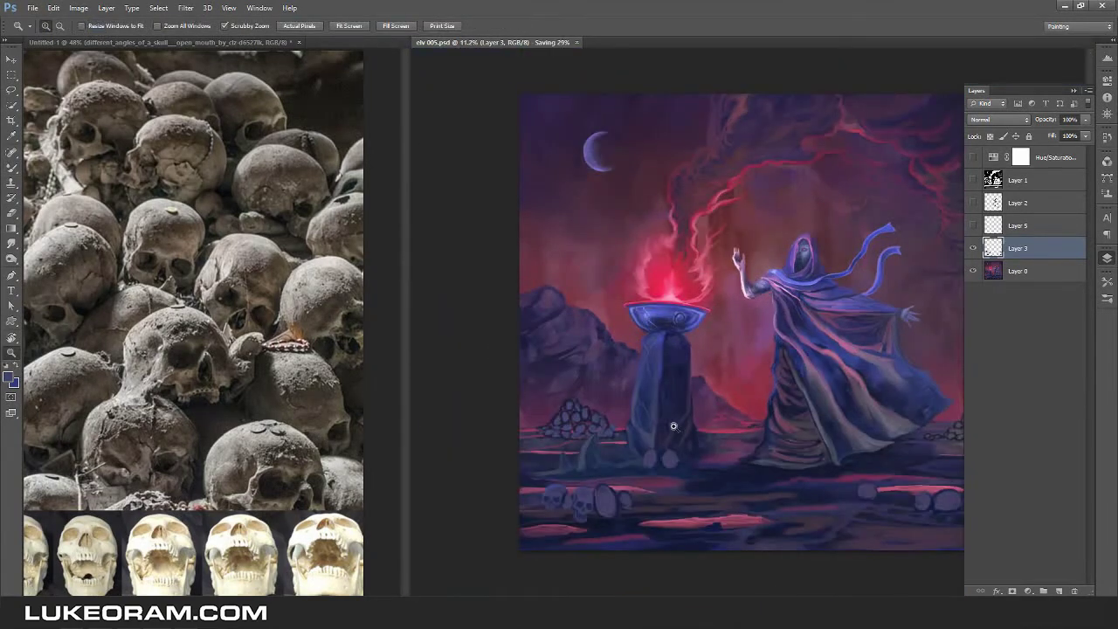
scroll(725, 445, "up", 2)
scroll(305, 453, "down", 5)
Paint a loose jawbone on the ground beside the leftmost skull on Layer 3 and save the file.
scroll(305, 453, "up", 5)
scroll(547, 321, "up", 2)
key("e")
key("b")
mouse_move(505, 404)
left_mouse_down()
mouse_move(457, 449)
mouse_move(550, 450)
mouse_move(521, 460)
left_mouse_up()
scroll(502, 454, "down", 3)
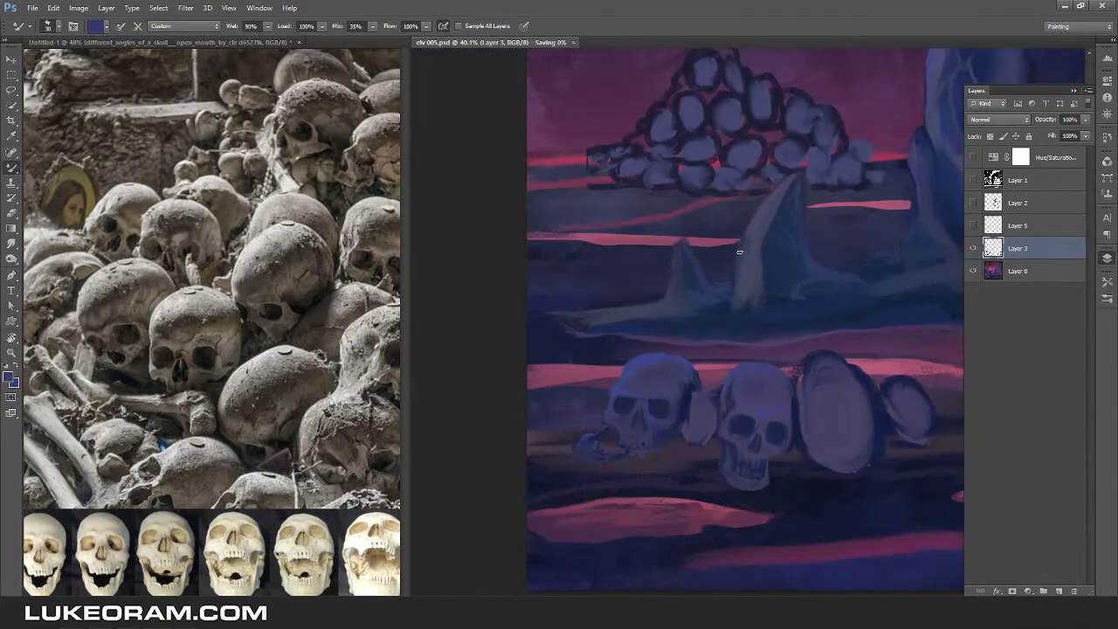
Block in the cranium, nose and open jaw of the rightmost skull in the row, clean its edge, and save.
scroll(612, 314, "up", 4)
mouse_move(536, 297)
left_mouse_down()
mouse_move(644, 304)
mouse_move(708, 376)
left_mouse_up()
mouse_move(597, 323)
left_mouse_down()
mouse_move(708, 387)
mouse_move(532, 312)
left_mouse_up()
scroll(671, 432, "down", 2)
mouse_move(671, 432)
left_mouse_down()
mouse_move(587, 462)
mouse_move(644, 463)
mouse_move(601, 400)
mouse_move(597, 447)
mouse_move(607, 440)
mouse_move(603, 461)
mouse_move(630, 468)
mouse_move(580, 463)
mouse_move(593, 480)
mouse_move(677, 492)
mouse_move(672, 510)
mouse_move(674, 444)
left_mouse_up()
key("e")
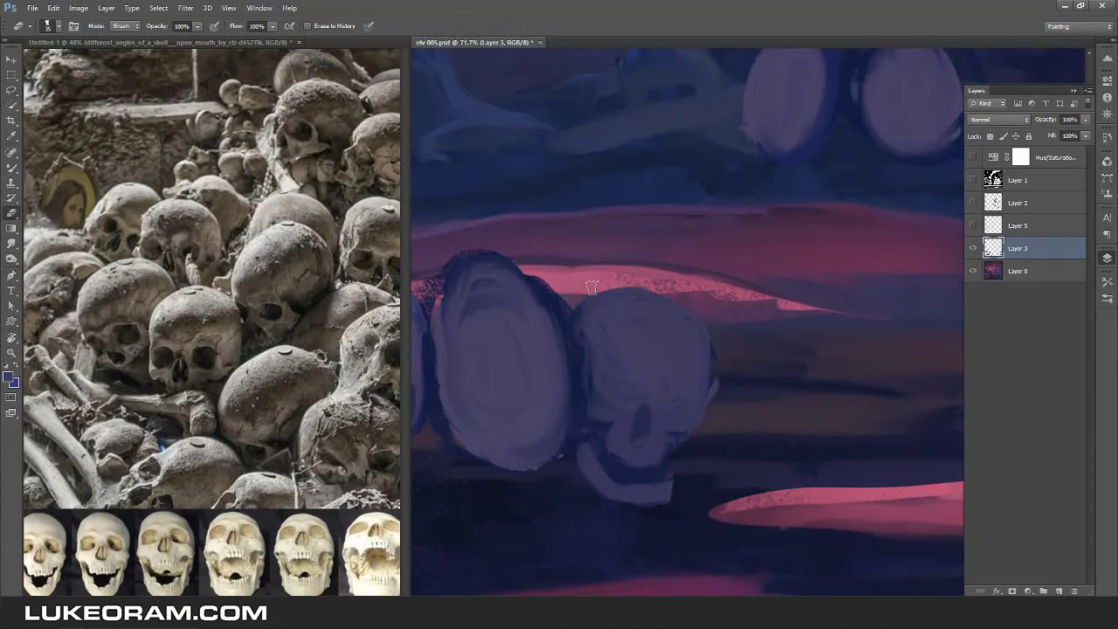
scroll(714, 337, "down", 5)
key("ctrl+s")
Paint dark eye sockets, nose cavity and cheek shadow on the rightmost skull in the row.
key("b")
scroll(734, 420, "up", 5)
mouse_move(707, 290)
left_mouse_down()
mouse_move(698, 341)
mouse_move(653, 283)
mouse_move(699, 293)
mouse_move(735, 325)
mouse_move(671, 323)
mouse_move(689, 313)
mouse_move(768, 308)
left_mouse_up()
mouse_move(628, 279)
left_mouse_down()
mouse_move(612, 322)
mouse_move(647, 403)
mouse_move(637, 432)
left_mouse_up()
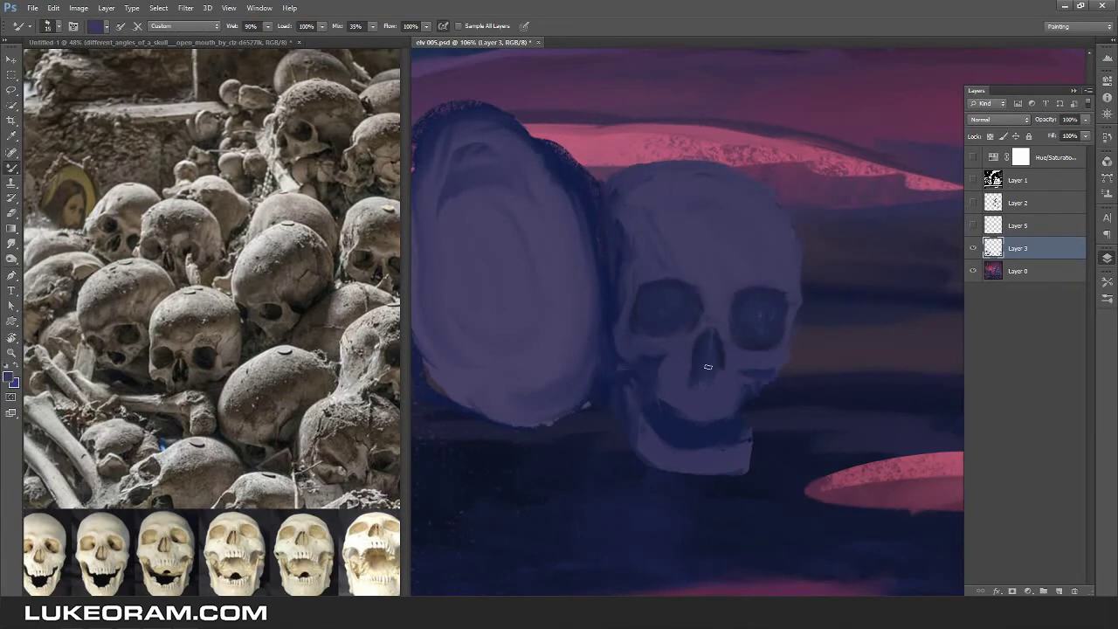
Shape the rightmost skull's forehead and brow, add its teeth and chin edge, and save the file.
left_click(750, 257, "alt")
mouse_move(749, 257)
left_mouse_down()
mouse_move(607, 191)
mouse_move(777, 192)
mouse_move(741, 194)
left_mouse_up()
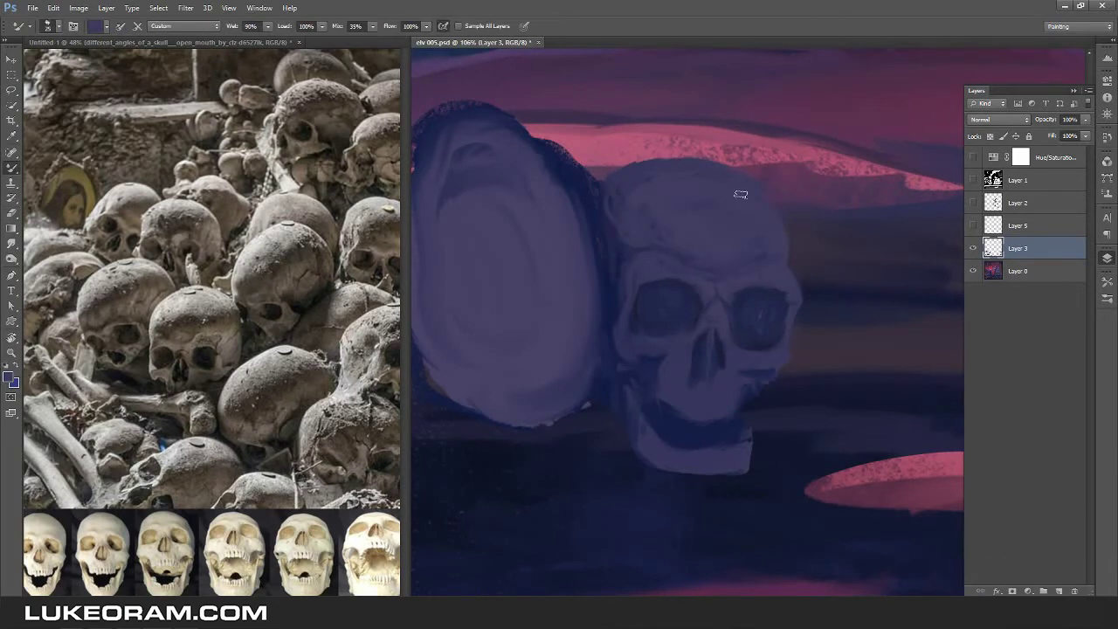
left_click_drag(666, 409, 708, 397)
left_click_drag(708, 451, 652, 456)
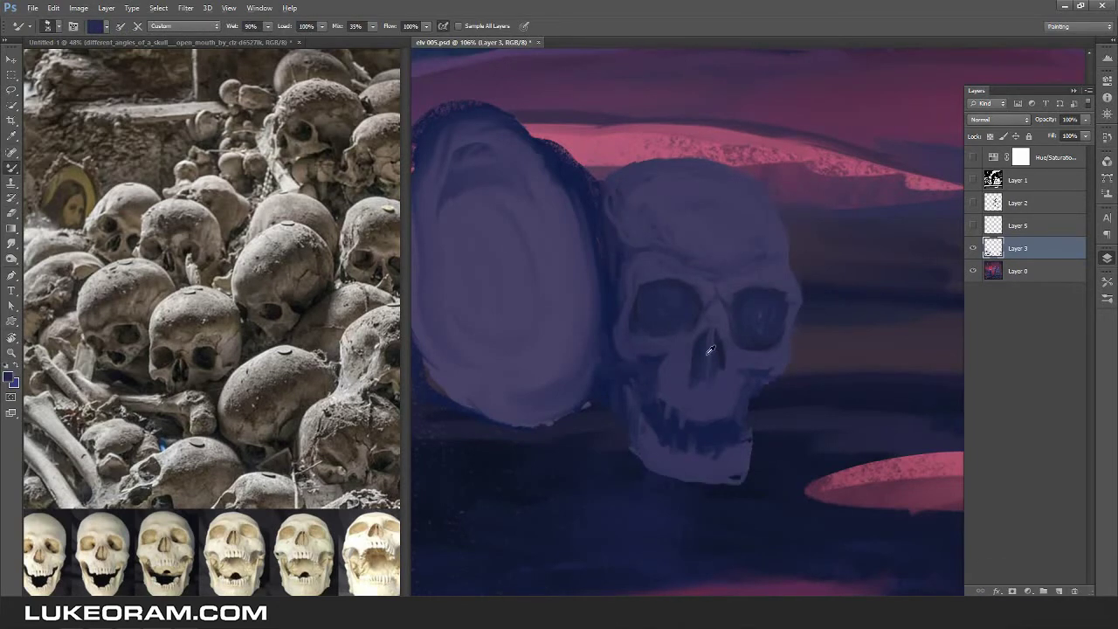
key("ctrl+0")
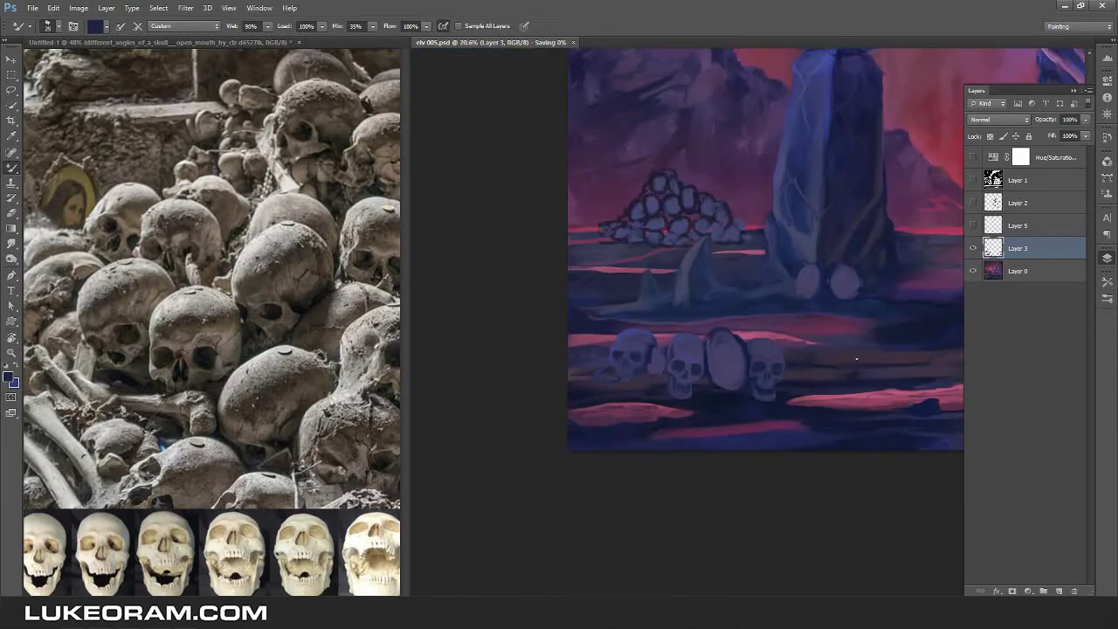
scroll(754, 350, "up", 5)
left_click_drag(804, 302, 811, 323)
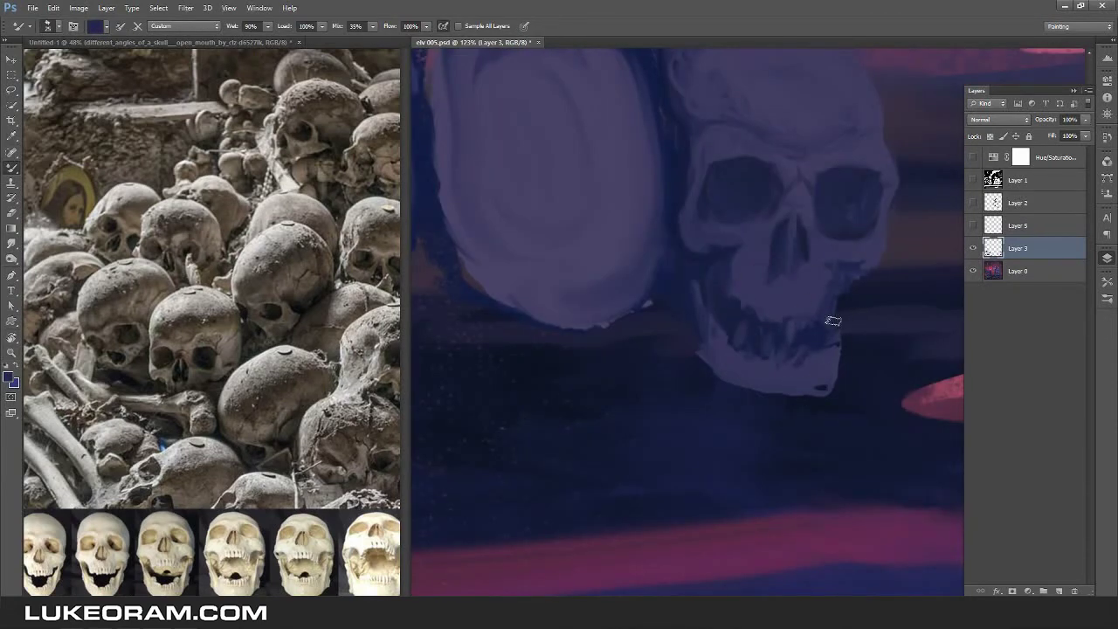
key("ctrl+0")
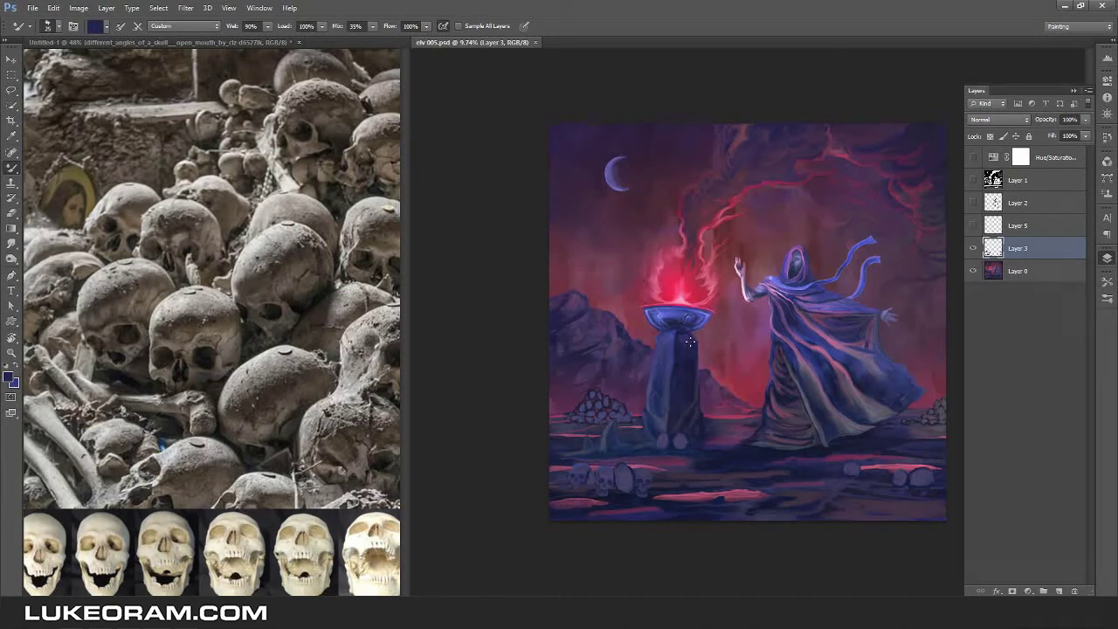
Erase the dark rim of the remaining large oval and paint upside-down eye sockets and nose at its upper end.
left_click_drag(690, 341, 609, 292)
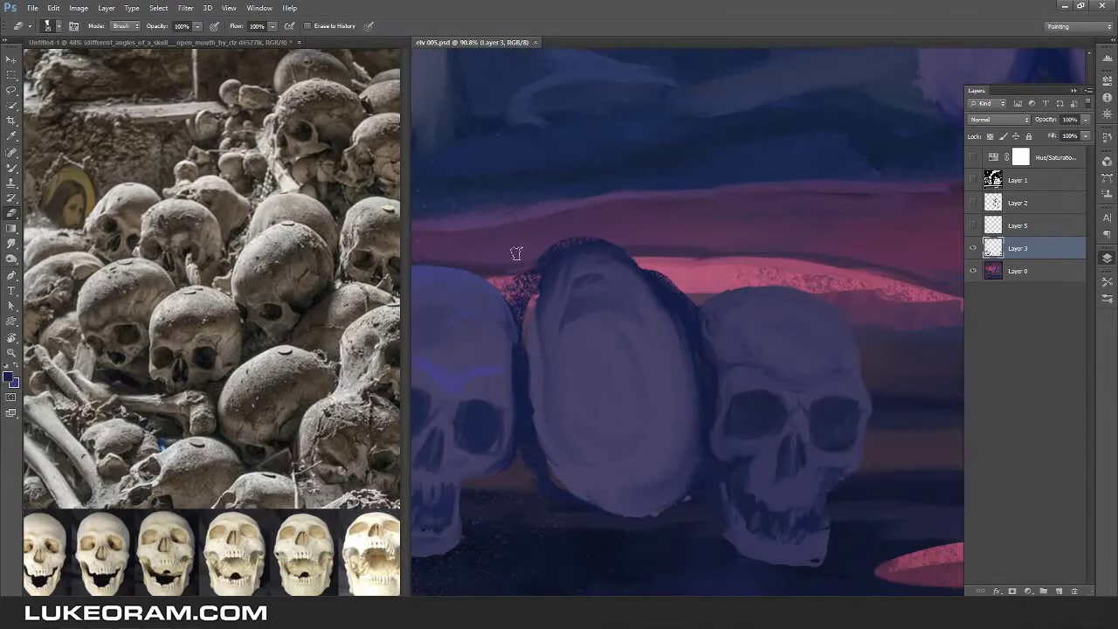
left_click_drag(544, 318, 578, 299)
left_click_drag(638, 291, 603, 290)
left_click_drag(568, 250, 616, 243)
left_click_drag(541, 282, 572, 272)
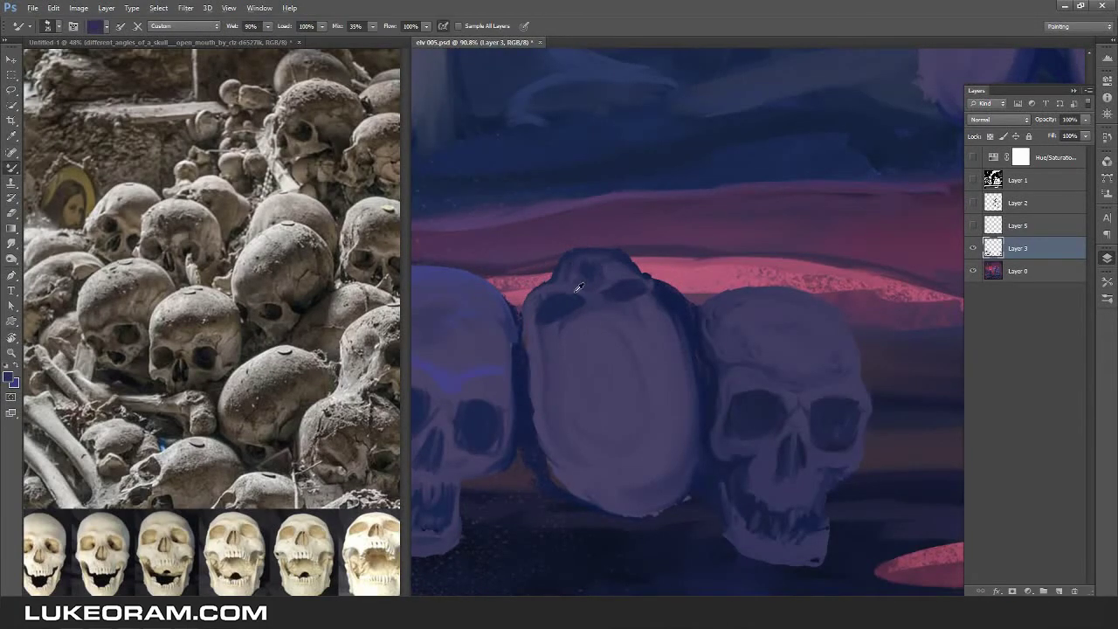
Shade the upside-down skull's rounded cranium, add teeth along its upper edge, and save the file.
left_click_drag(527, 345, 559, 480)
mouse_move(542, 402)
left_mouse_down()
mouse_move(584, 457)
mouse_move(670, 499)
left_mouse_up()
mouse_move(542, 316)
left_mouse_down()
mouse_move(656, 298)
mouse_move(699, 408)
left_mouse_up()
scroll(664, 398, "down", 6)
scroll(629, 349, "up", 6)
left_click_drag(690, 478, 560, 490)
left_click_drag(544, 355, 629, 496)
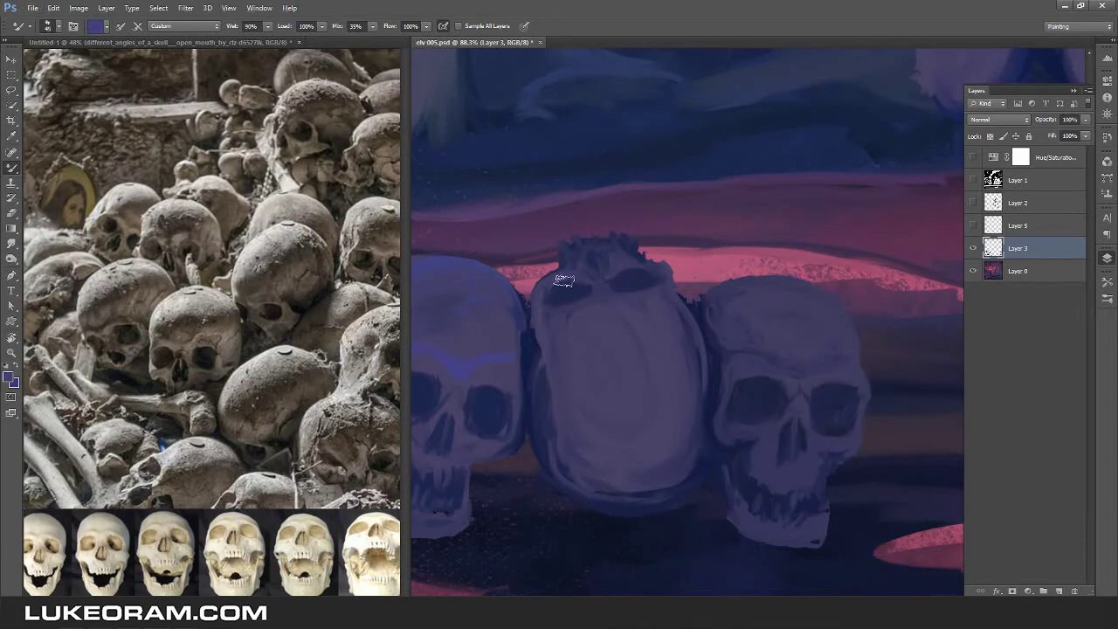
left_click_drag(612, 269, 604, 266)
scroll(634, 384, "down", 6)
scroll(634, 384, "down", 3)
Flip the canvas horizontally, show Layer 5 with the paper sheets, and select Layer 0.
key("ctrl+alt+shift+h")
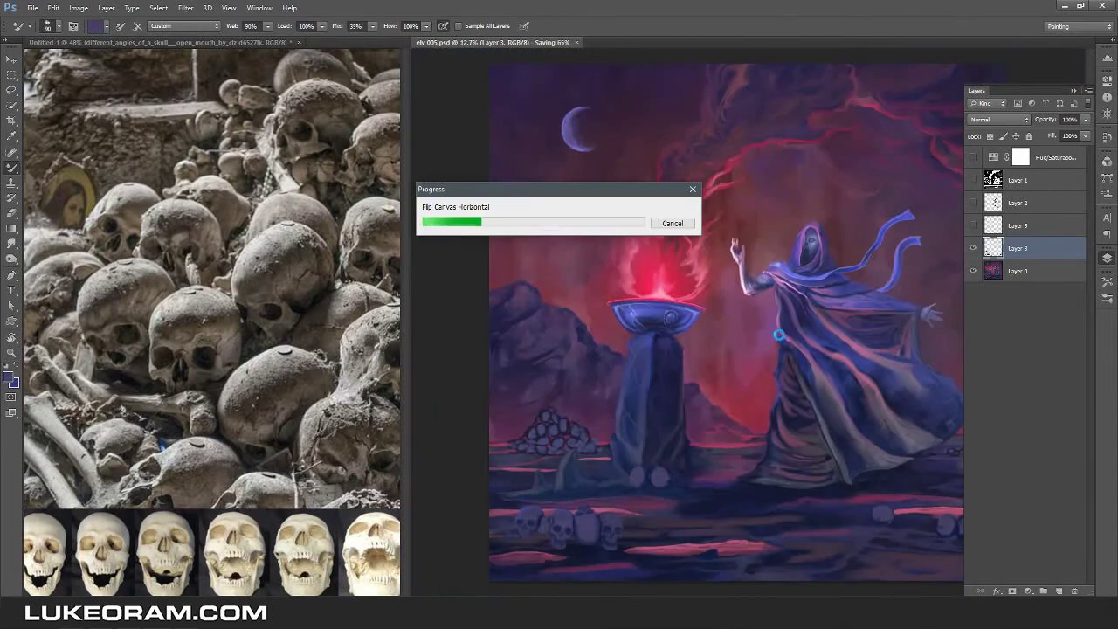
scroll(635, 384, "down", 4)
left_click(973, 226)
left_click(1009, 272)
scroll(704, 252, "up", 7)
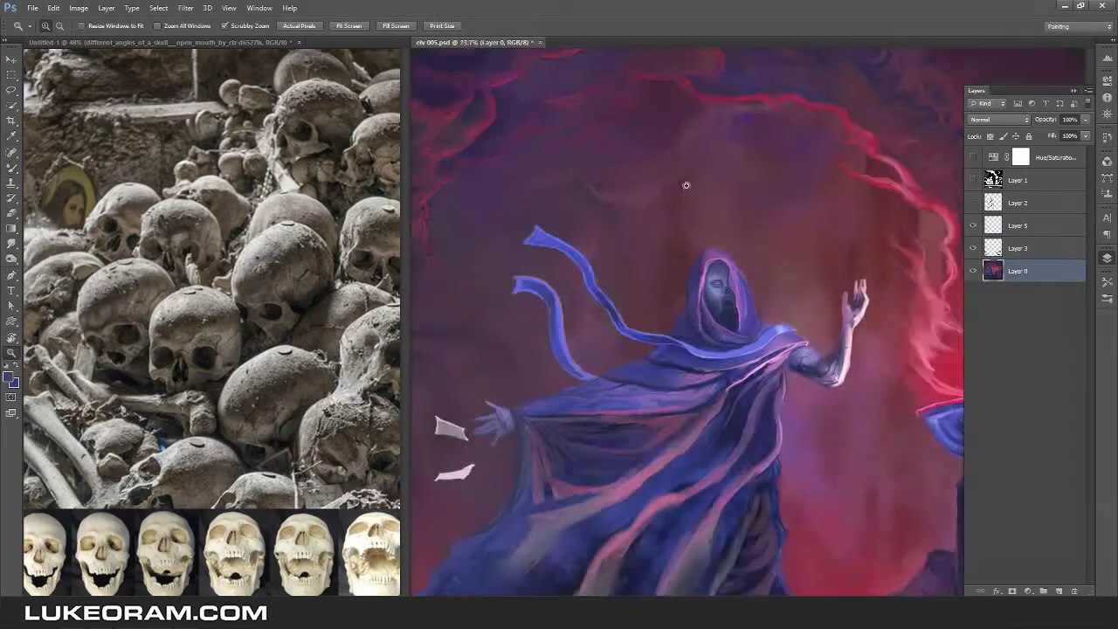
Refine the red and purple cloud tendrils above the figure on Layer 0 with a smaller brush and sampled background colour.
left_click(610, 324, "alt")
key("bracketleft")
key("bracketleft")
key("bracketleft")
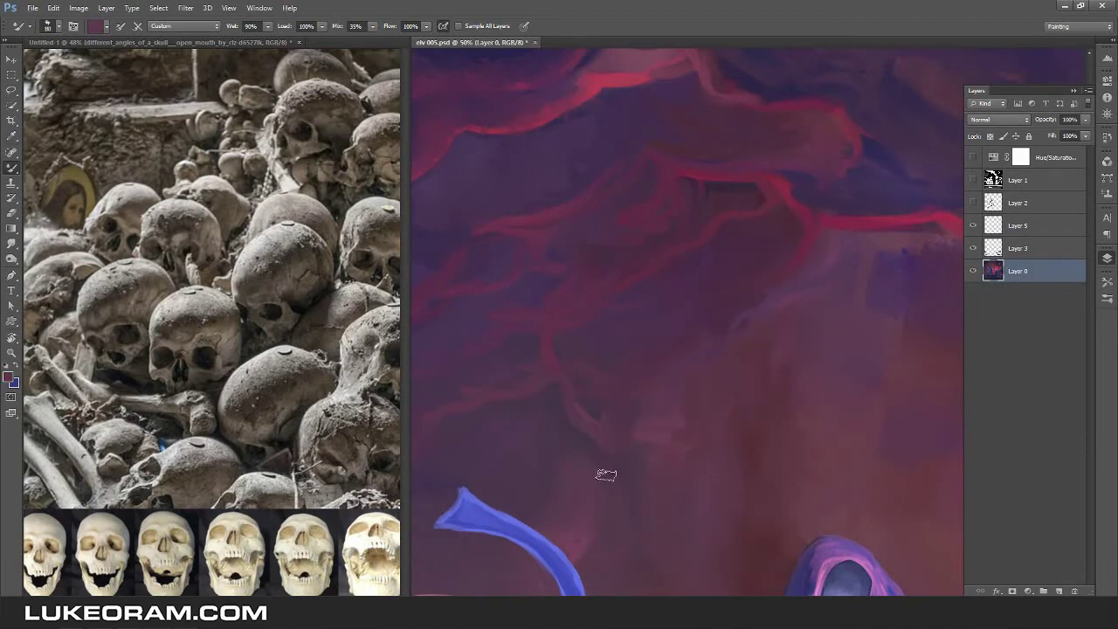
scroll(689, 299, "up", 1)
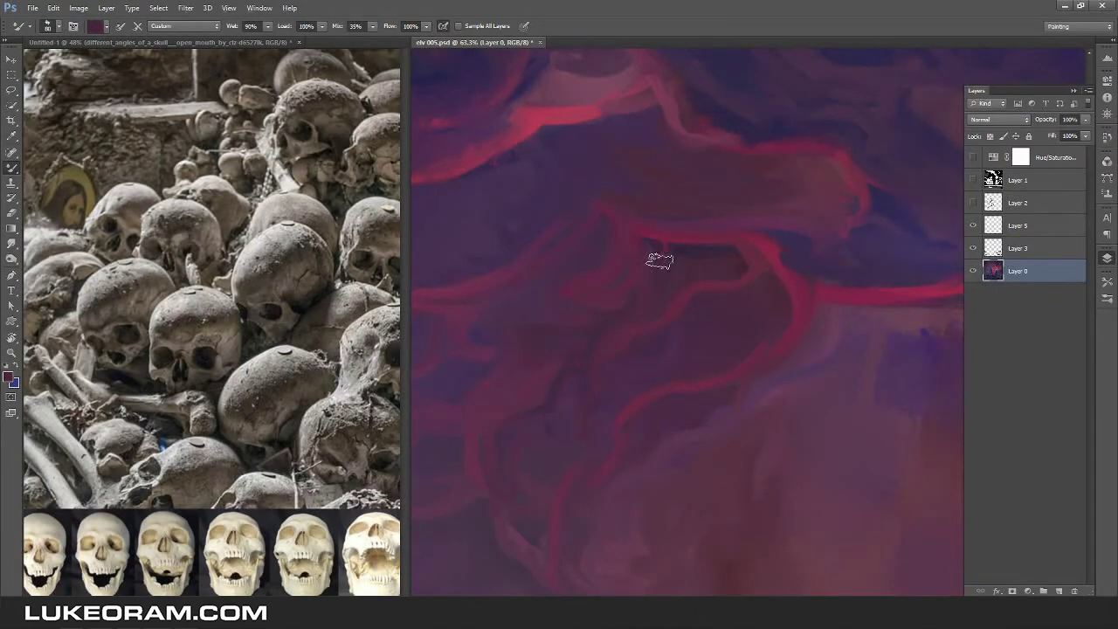
key("r")
scroll(585, 441, "down", 8)
Select Layer 3 and define the upside-down skull's cranium with a darker ring in a sampled blue.
key("alt+bracketright")
key("b")
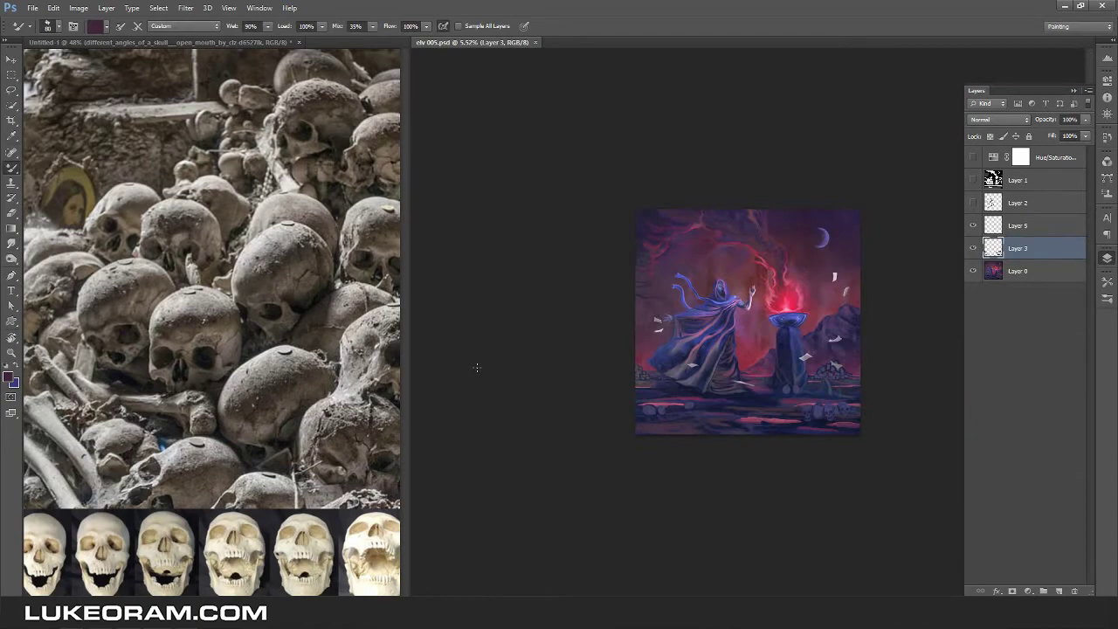
scroll(644, 349, "up", 8)
left_click(563, 437, "alt")
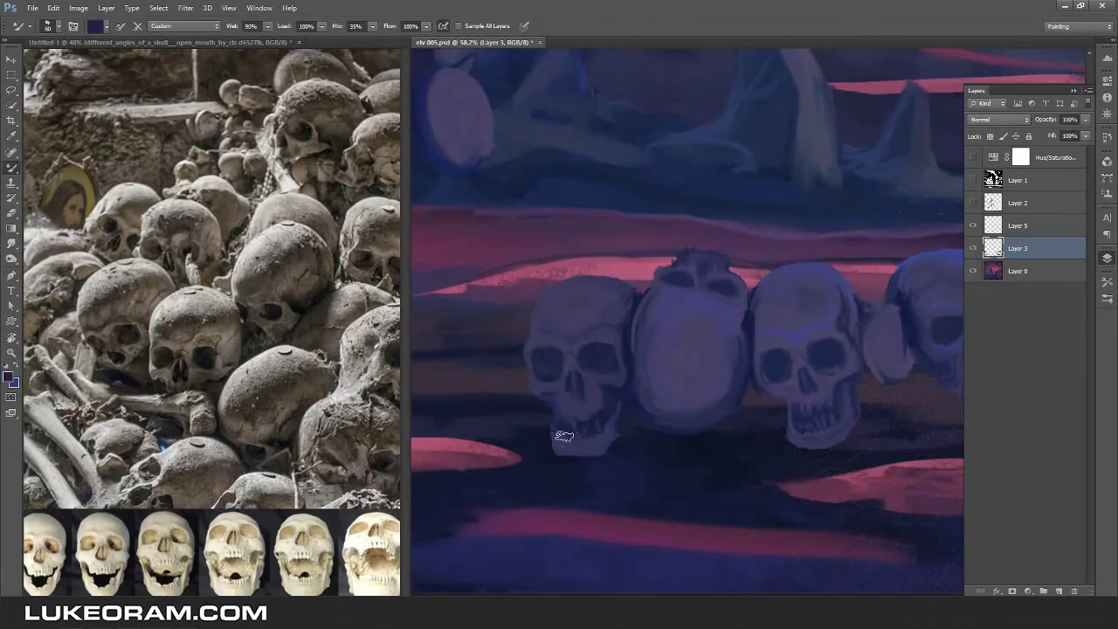
scroll(624, 349, "up", 1)
scroll(592, 467, "up", 2)
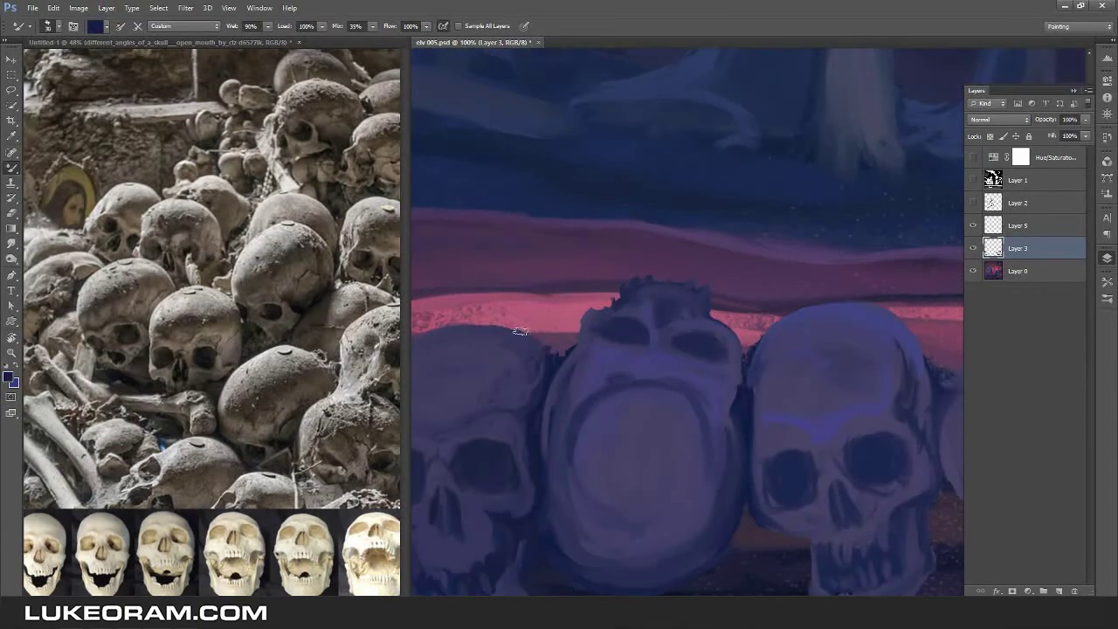
Remove the small oval between the two rightmost foreground skulls.
scroll(612, 445, "down", 6)
scroll(675, 420, "up", 5)
left_click(599, 394, "ctrl")
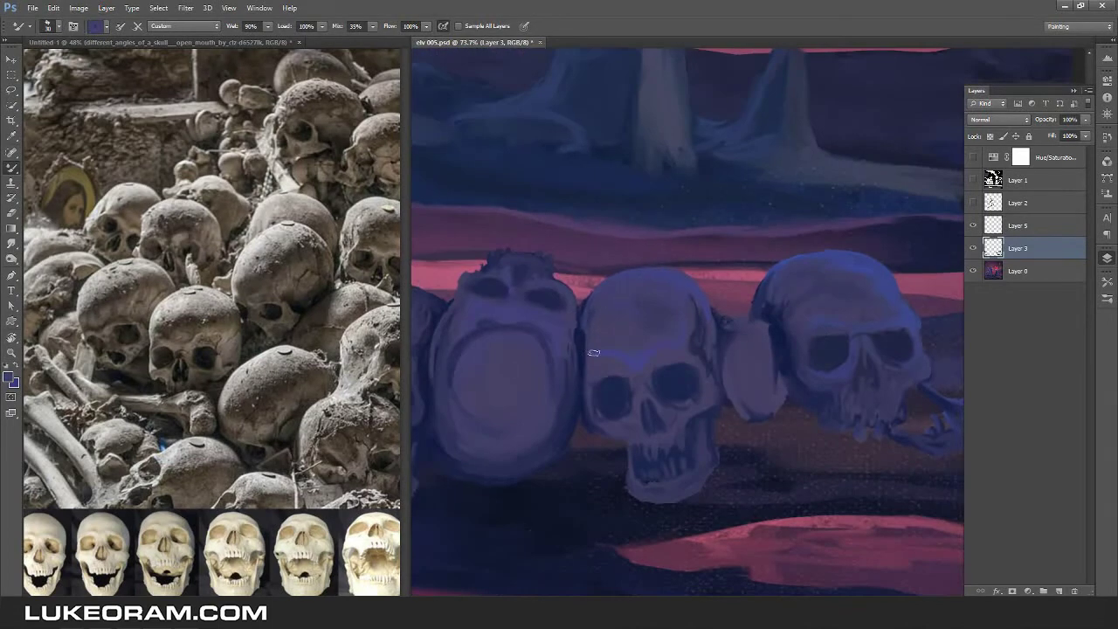
left_click(594, 353, "ctrl")
mouse_move(596, 471)
left_mouse_down()
mouse_move(657, 424)
mouse_move(685, 446)
mouse_move(686, 374)
mouse_move(651, 340)
left_mouse_up()
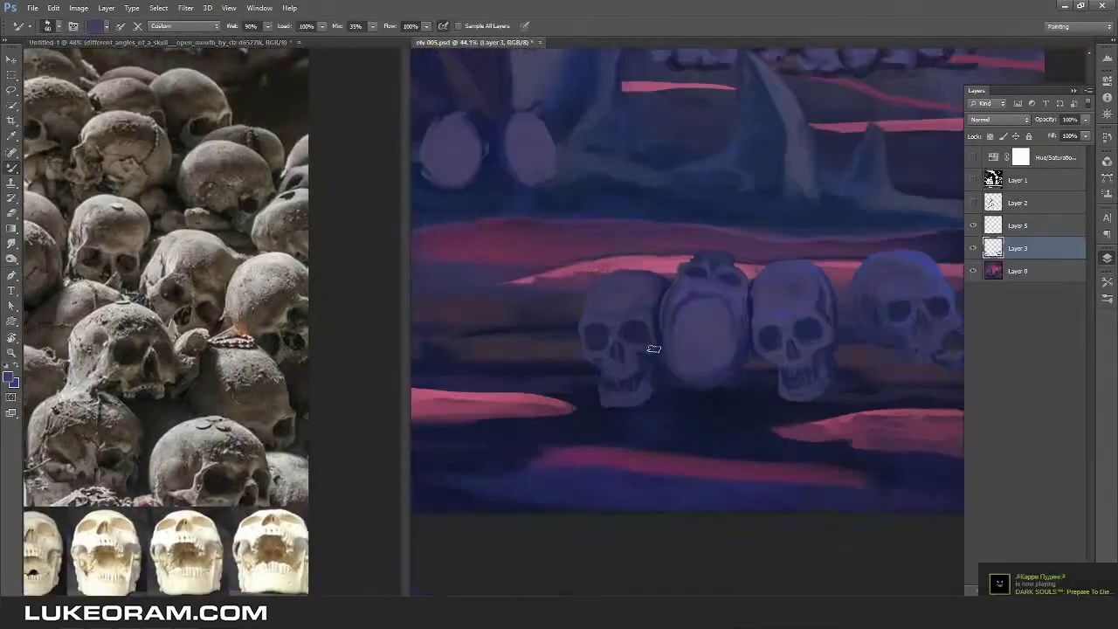
Paint a long horizontal bone with a knobbed end extending left from the leftmost skull of the group.
left_click(653, 348, "ctrl")
mouse_move(653, 375)
left_mouse_down()
mouse_move(482, 377)
mouse_move(526, 390)
mouse_move(666, 373)
left_mouse_up()
left_click(631, 373, "alt")
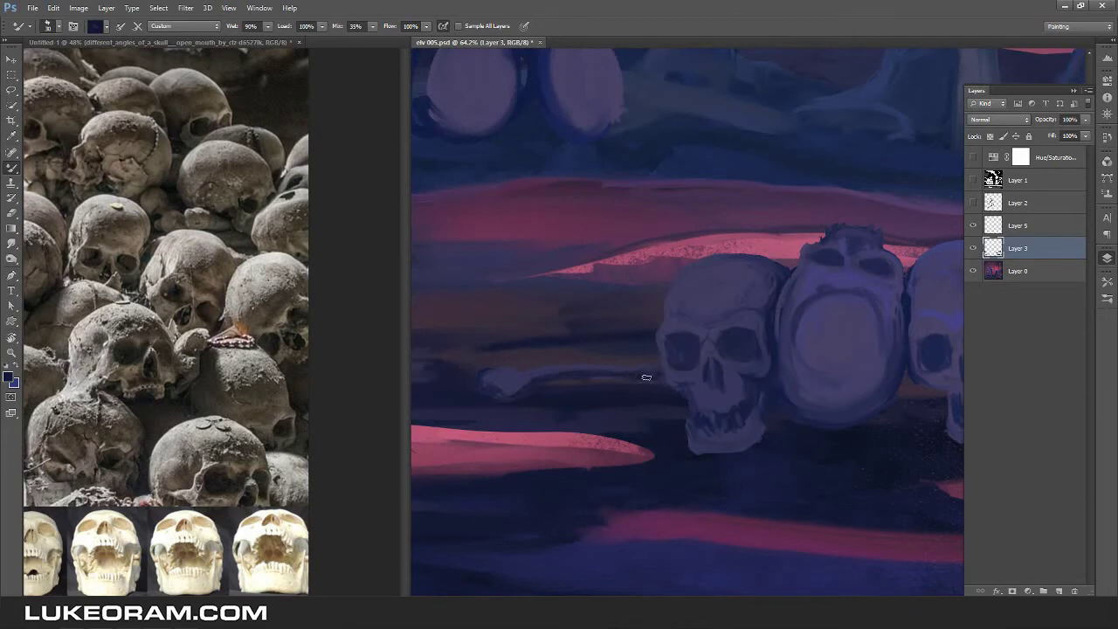
left_click_drag(761, 387, 834, 391)
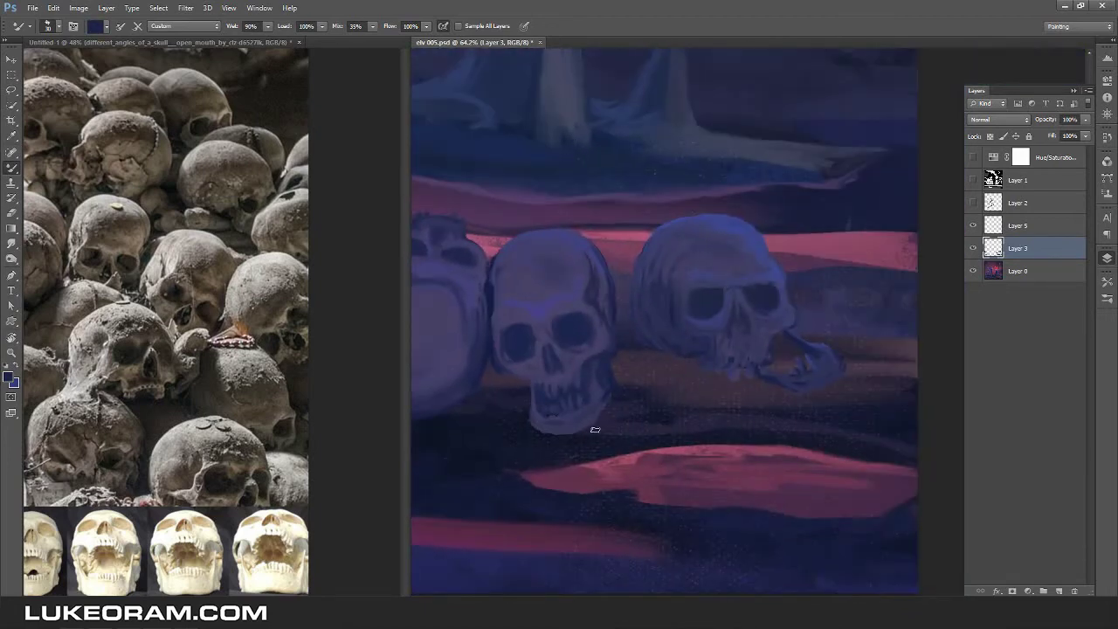
Paint a slanted bone with a rounded lower end beneath the rightmost foreground skull.
left_click_drag(671, 357, 631, 453)
left_click_drag(667, 376, 630, 453)
left_click_drag(631, 451, 667, 370)
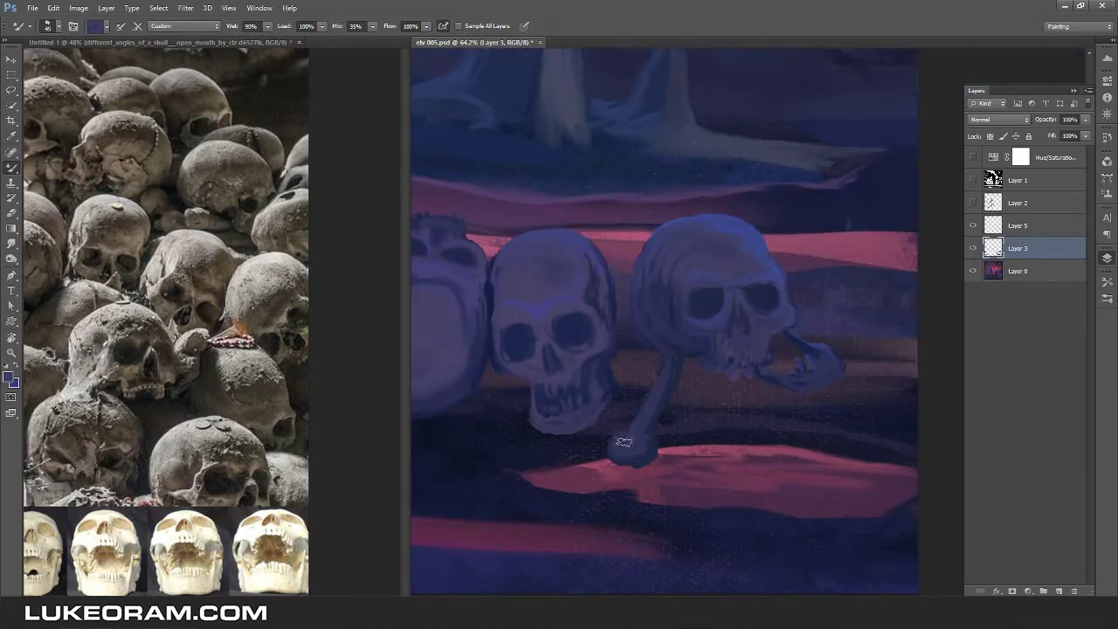
Lighten the midtones of the foreground skull group with the Dodge tool.
key("ctrl+0")
key("z")
left_click_drag(706, 417, 743, 417)
key("o")
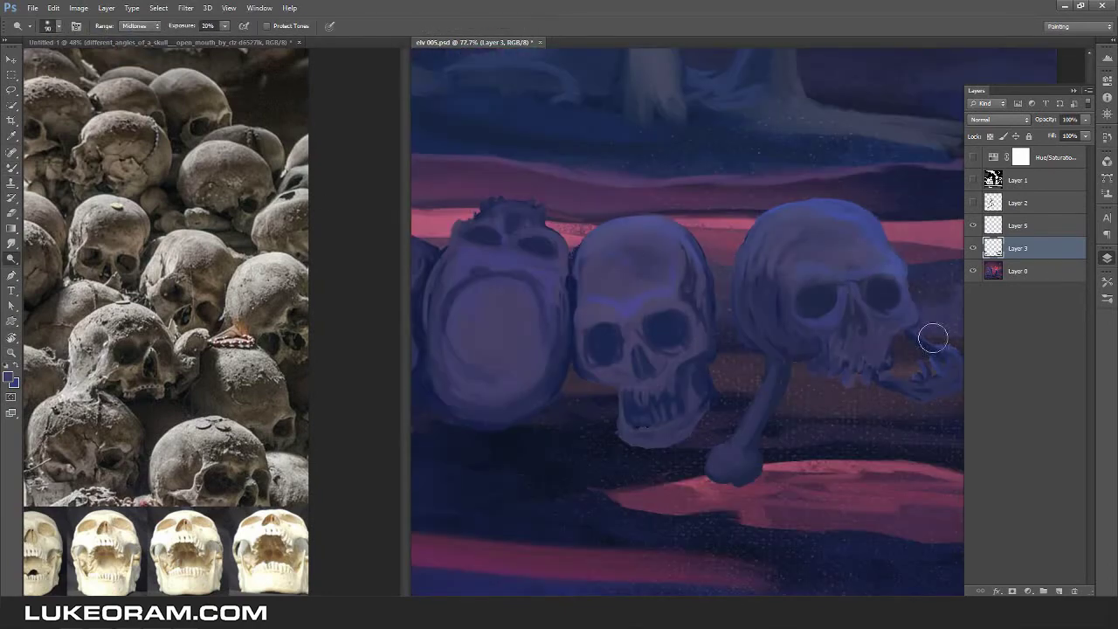
key("ctrl+0")
key("z")
key("o")
left_click_drag(489, 407, 602, 419)
Clean up and touch up the upside-down skull with the eraser and brush, using a colour sampled from its cranium.
key("ctrl+0")
key("z")
key("e")
key("z")
left_click_drag(729, 414, 769, 414)
key("b")
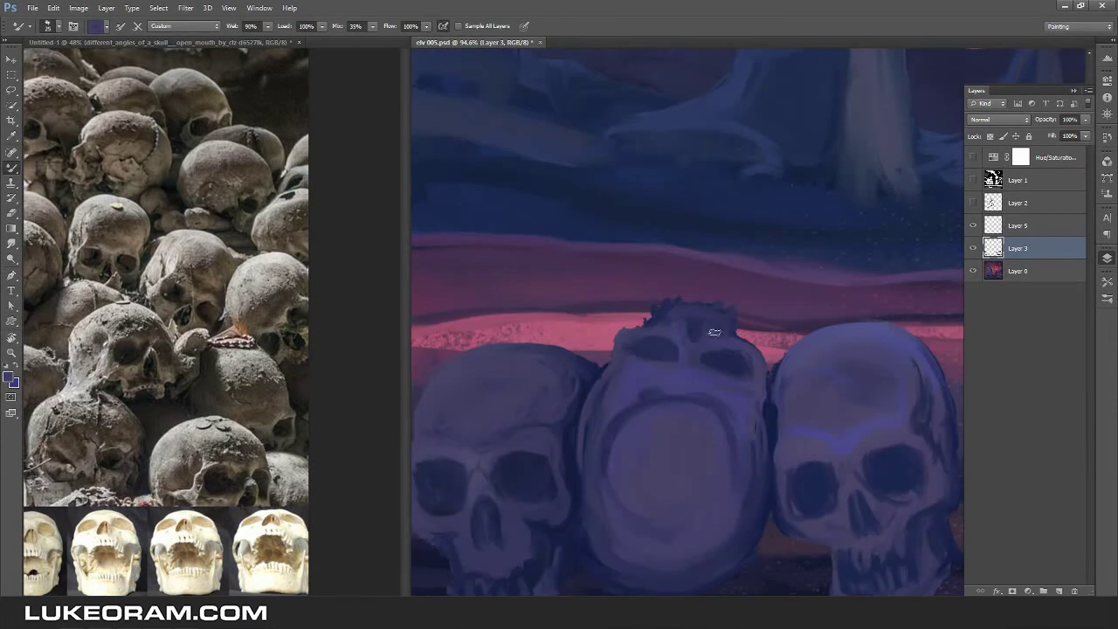
left_click(661, 426, "alt")
Paint eye sockets, a nose cavity and a dark open mouth on the left oval at the pedestal's base.
key("ctrl+0")
key("z")
left_click_drag(861, 403, 944, 404)
left_click_drag(926, 461, 880, 460)
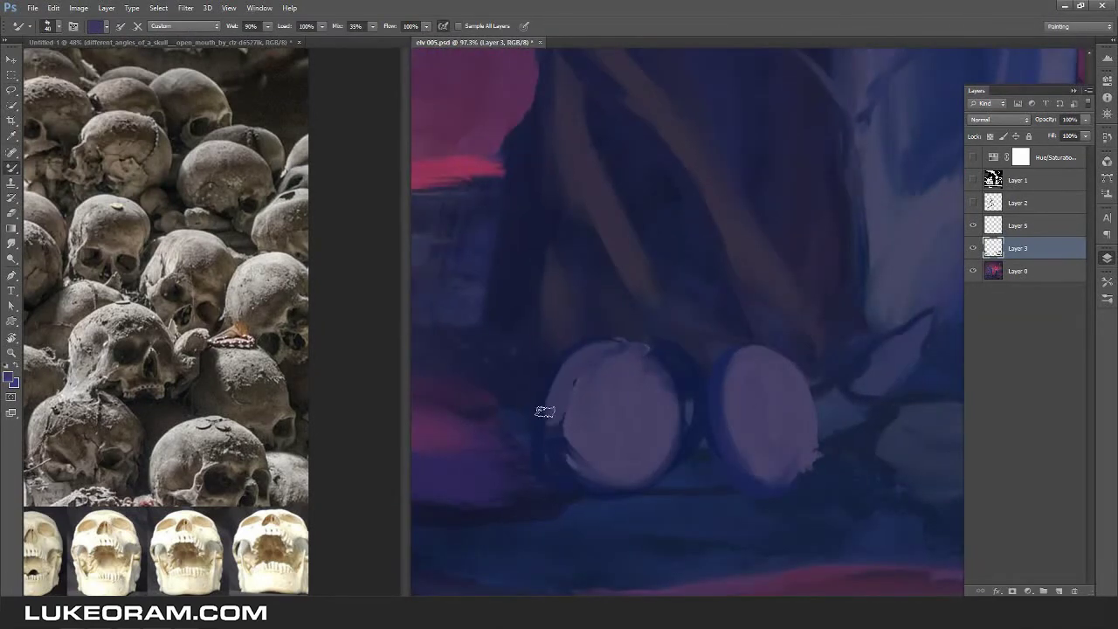
mouse_move(554, 432)
left_mouse_down()
mouse_move(657, 450)
mouse_move(621, 454)
left_mouse_up()
mouse_move(601, 358)
left_mouse_down()
mouse_move(668, 396)
mouse_move(553, 394)
mouse_move(612, 239)
mouse_move(623, 245)
mouse_move(616, 399)
mouse_move(630, 399)
mouse_move(578, 358)
mouse_move(612, 365)
left_mouse_up()
left_click_drag(646, 369, 668, 375)
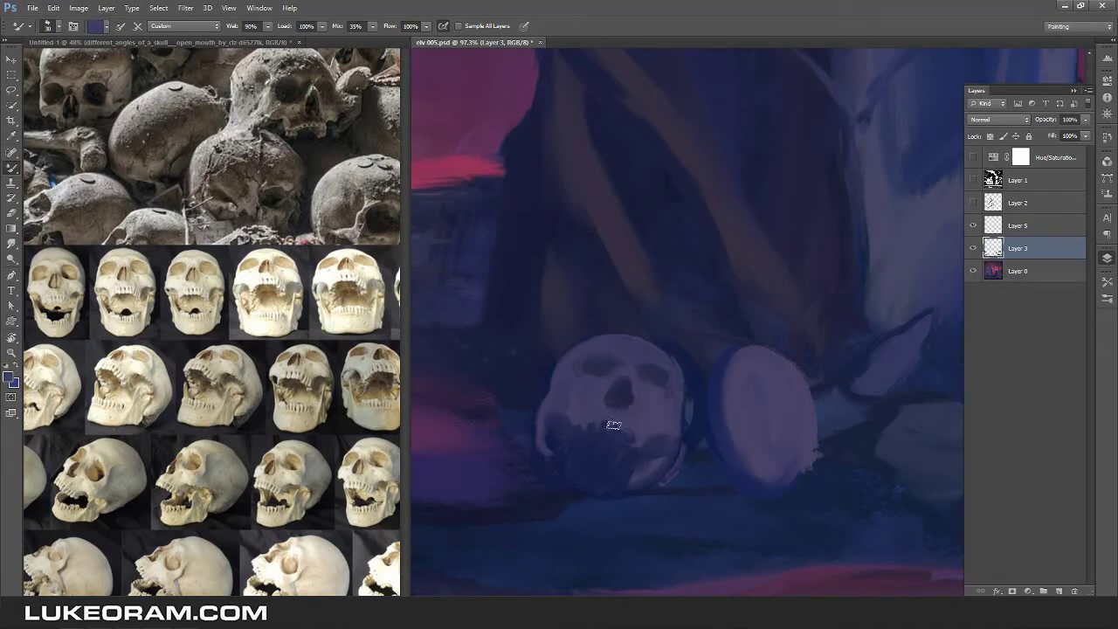
Add teeth and a lower jaw to the left skull at the pedestal's base and clean its edges.
scroll(646, 290, "down", 2)
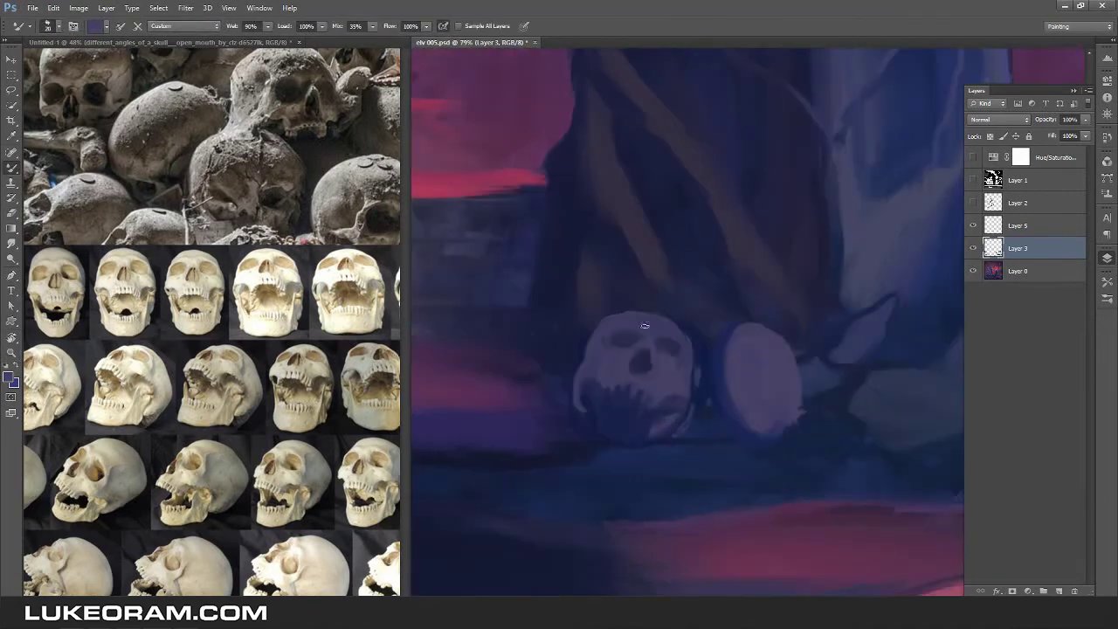
mouse_move(666, 409)
left_mouse_down()
mouse_move(654, 380)
mouse_move(614, 420)
mouse_move(651, 441)
mouse_move(595, 435)
left_mouse_up()
key("e")
key("b")
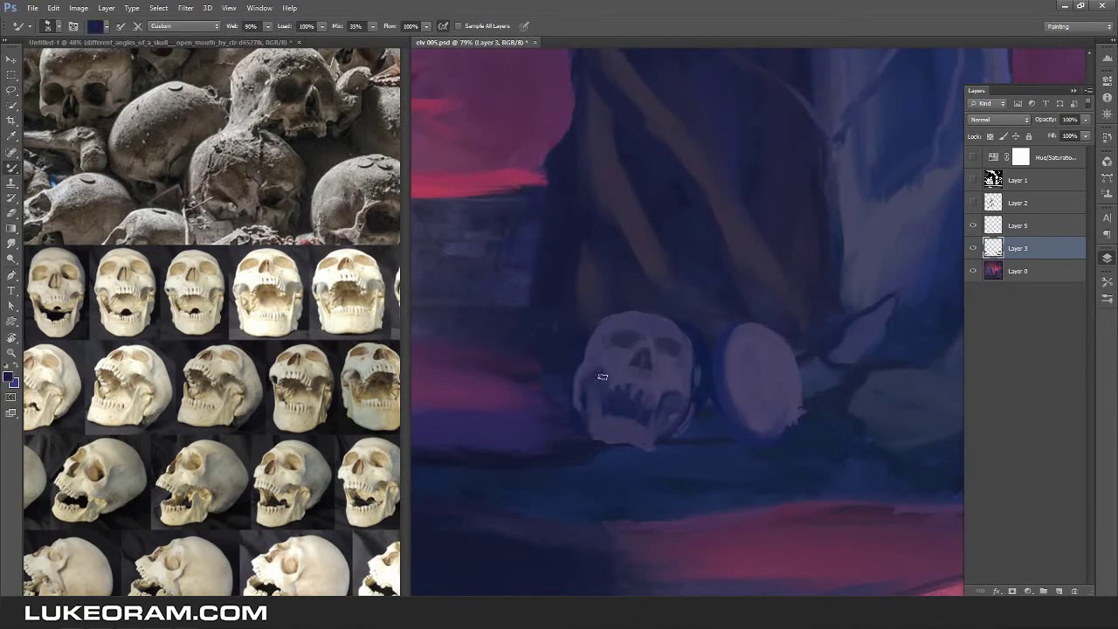
Paint eye sockets, a nose cavity and cheek shadow on the second oval at the pedestal's base.
key("ctrl+0")
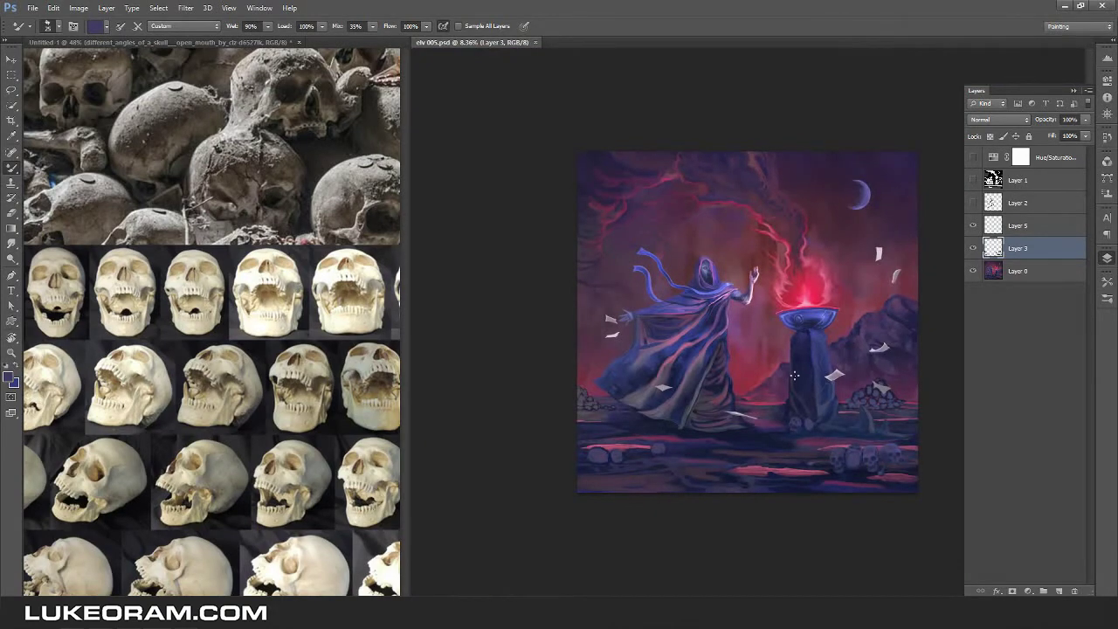
key("z")
left_click_drag(795, 375, 873, 379)
key("e")
mouse_move(681, 400)
left_mouse_down()
mouse_move(599, 400)
mouse_move(636, 411)
mouse_move(701, 395)
left_mouse_up()
key("b")
mouse_move(591, 332)
left_mouse_down()
mouse_move(616, 410)
mouse_move(675, 374)
left_mouse_up()
left_click_drag(718, 332, 720, 366)
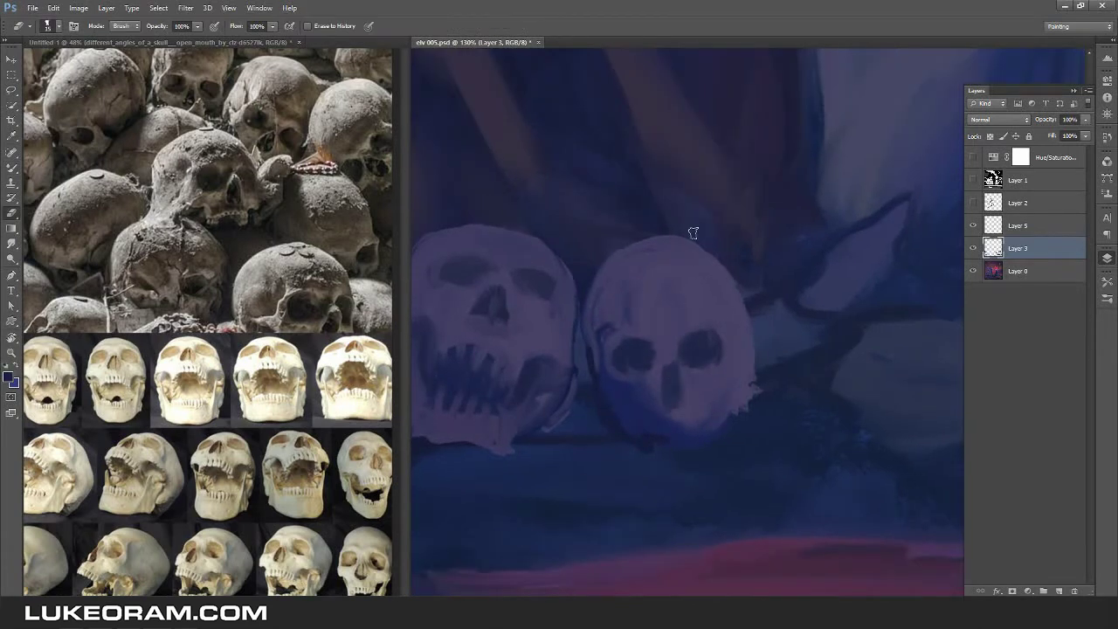
Trim the second pedestal skull's outer side to narrow its cranium and shade its forehead and temple.
left_click_drag(743, 266, 750, 411)
left_click_drag(651, 237, 685, 237)
mouse_move(601, 269)
left_mouse_down()
mouse_move(603, 330)
mouse_move(636, 377)
left_mouse_up()
left_click_drag(696, 242, 718, 288)
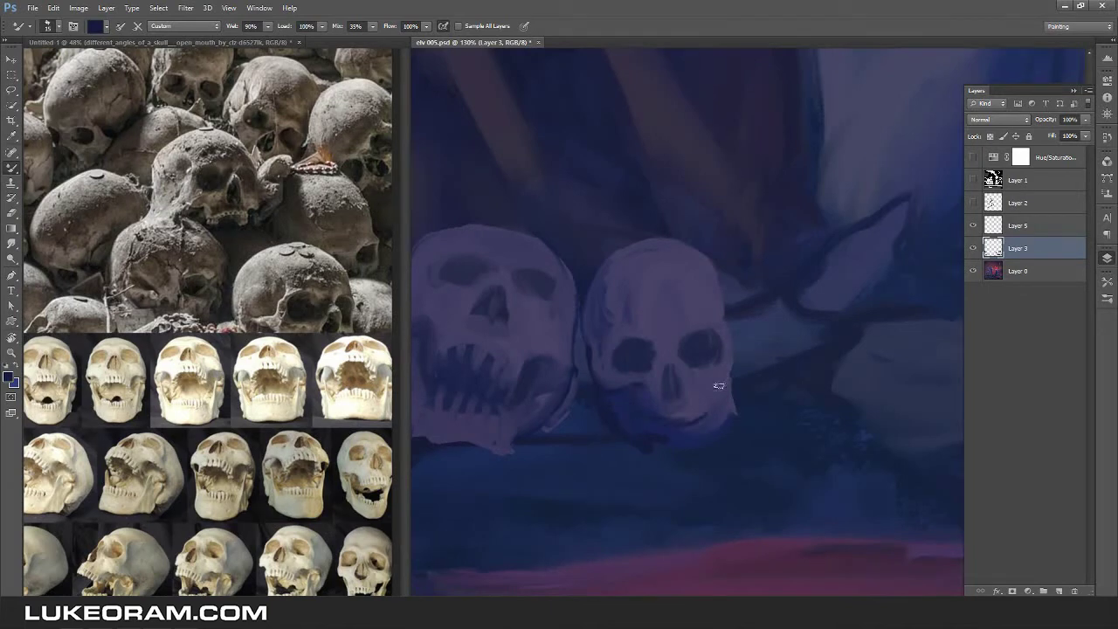
Shape the second pedestal skull's cheekbones, teeth and lower jaw.
left_click_drag(718, 385, 724, 426)
left_click_drag(633, 384, 673, 431)
mouse_move(612, 400)
left_mouse_down()
mouse_move(712, 454)
mouse_move(744, 393)
left_mouse_up()
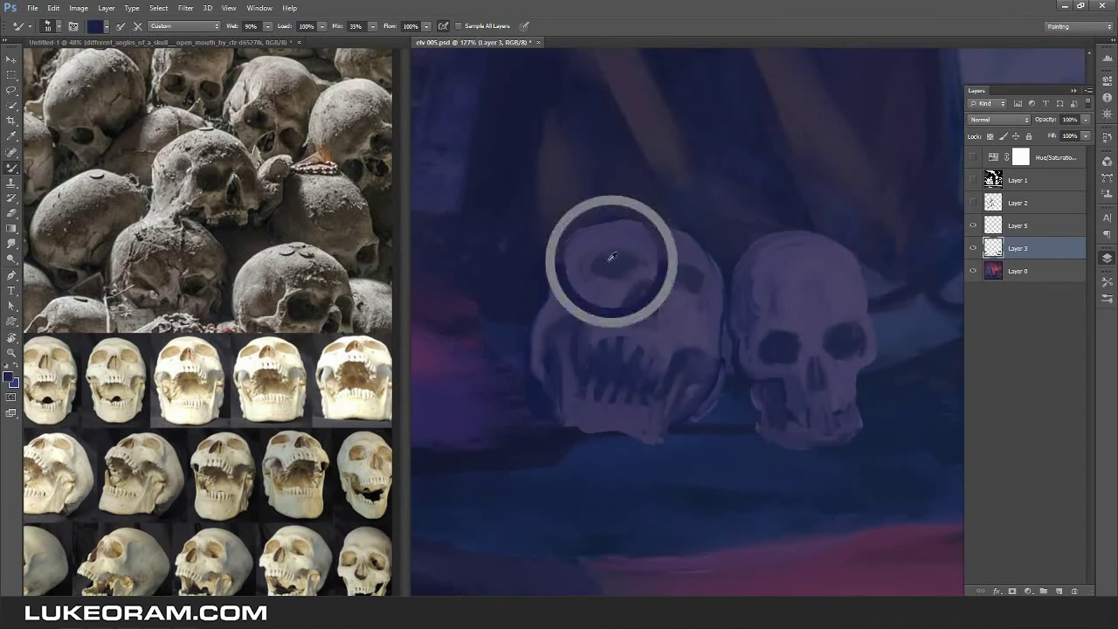
Save the file and flip the canvas horizontally.
key("ctrl+s")
left_click_drag(724, 325, 789, 328)
key("ctrl+shift+h")
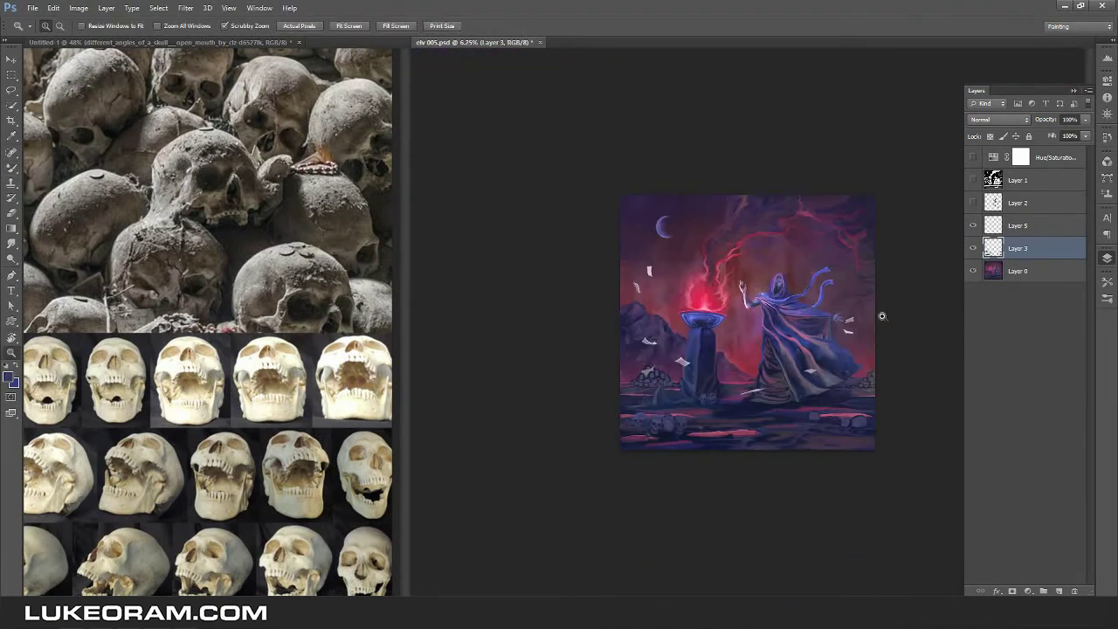
Turn the lone foreground oval below the robe's hem into a side-view skull with a rounded cranium and jaw.
key("z")
key("ctrl+0")
left_click_drag(720, 525, 786, 526)
key("b")
left_click_drag(781, 352, 751, 384)
mouse_move(717, 437)
left_mouse_down()
mouse_move(736, 382)
mouse_move(790, 423)
mouse_move(725, 421)
left_mouse_up()
key("ctrl+0")
left_click_drag(665, 405, 693, 405)
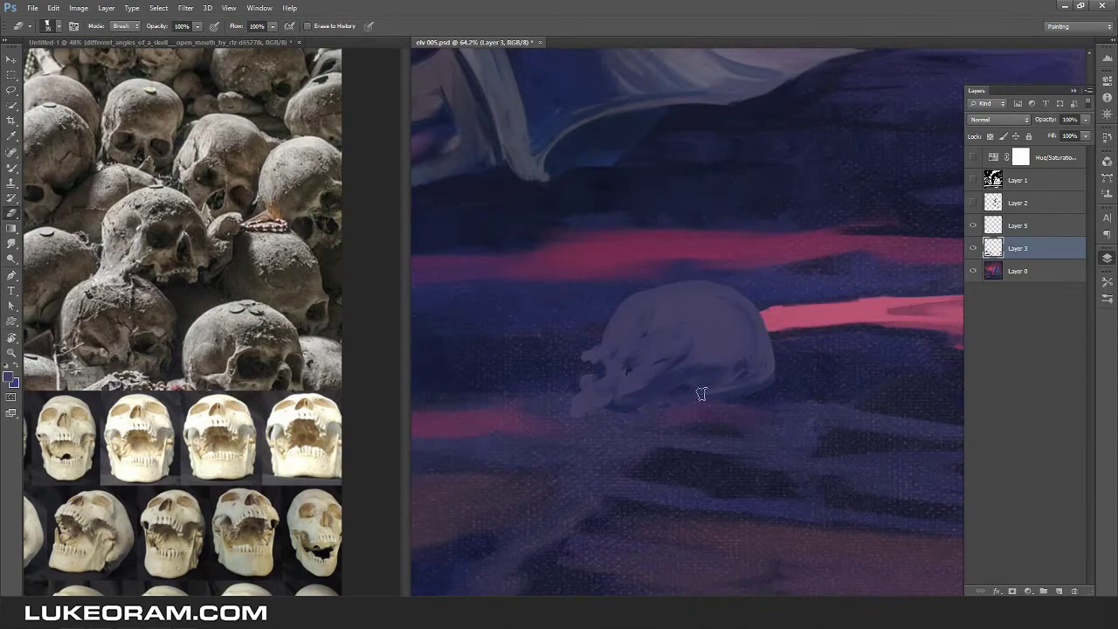
Refine the side-view skull's face edge and shade its eye socket, cheek and underside.
left_click(664, 115, "alt")
left_click_drag(581, 358, 586, 424)
mouse_move(612, 406)
left_mouse_down()
mouse_move(642, 360)
mouse_move(657, 290)
left_mouse_up()
mouse_move(595, 332)
left_mouse_down()
mouse_move(581, 411)
mouse_move(724, 379)
left_mouse_up()
Paint a long bone extending left from the side-view skull and lighten its upper edge and knobbed end.
key("ctrl+0")
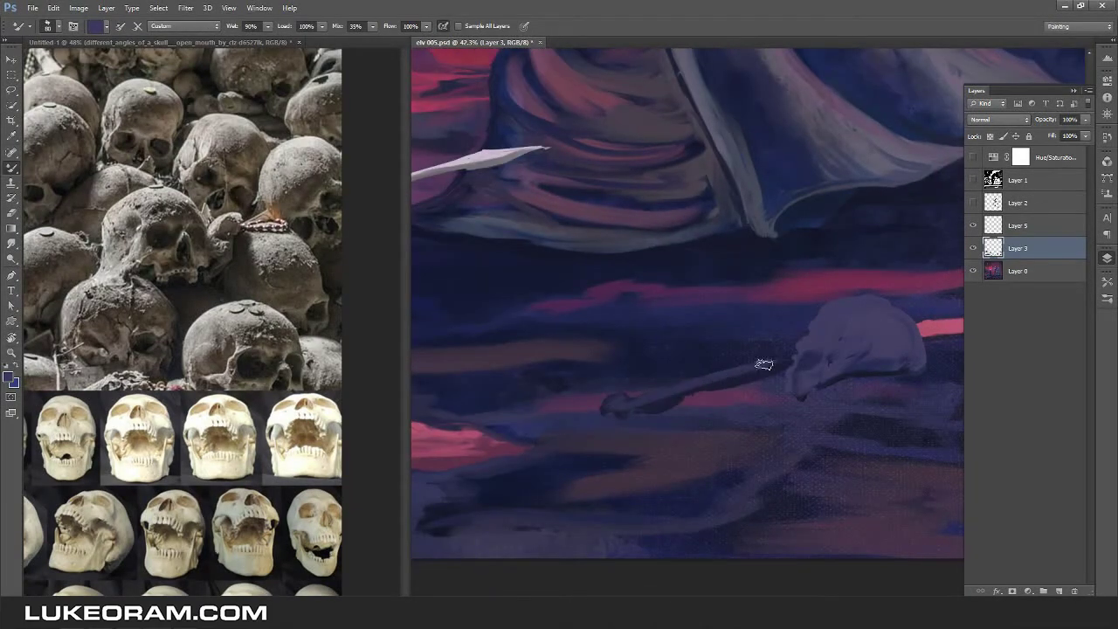
left_click(613, 394, "alt")
mouse_move(602, 408)
left_mouse_down()
mouse_move(795, 351)
mouse_move(848, 311)
left_mouse_up()
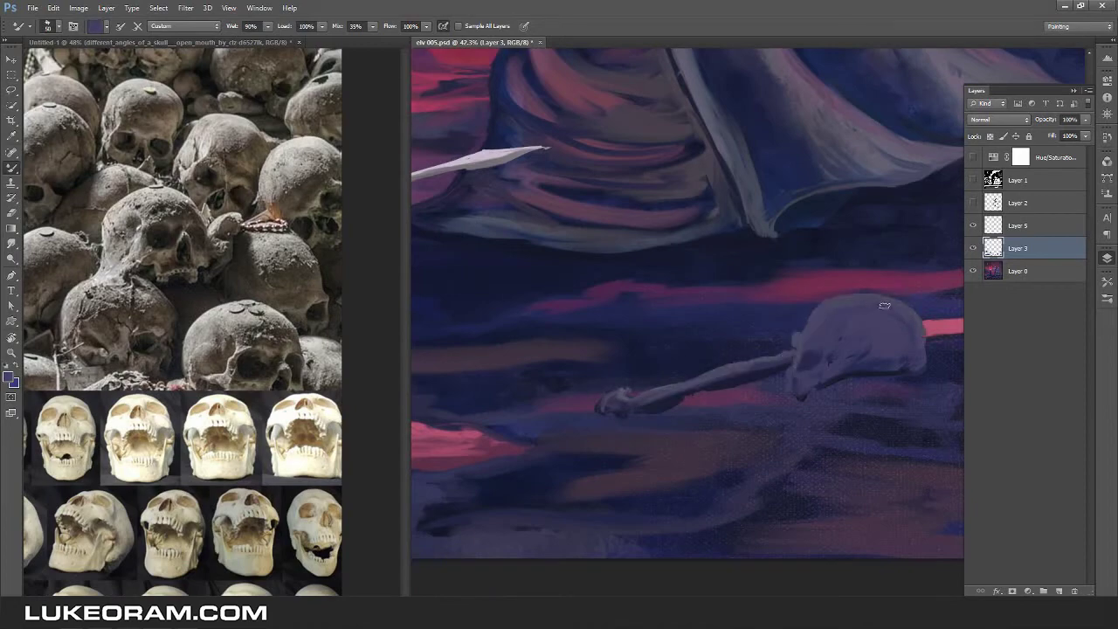
On Layer 3, block in two muted violet skull shapes side by side over the pink lava streak near the painting's right edge.
mouse_move(634, 408)
left_mouse_down()
mouse_move(743, 377)
mouse_move(612, 384)
mouse_move(771, 348)
mouse_move(743, 358)
mouse_move(529, 162)
mouse_move(737, 407)
left_mouse_up()
left_click(736, 407, "alt")
mouse_move(741, 332)
left_mouse_down()
mouse_move(729, 389)
mouse_move(786, 324)
mouse_move(691, 306)
mouse_move(789, 320)
mouse_move(740, 384)
mouse_move(682, 371)
mouse_move(706, 317)
mouse_move(726, 376)
mouse_move(739, 341)
left_mouse_up()
mouse_move(615, 343)
left_mouse_down()
mouse_move(804, 349)
mouse_move(751, 411)
mouse_move(766, 399)
left_mouse_up()
left_click(514, 313, "alt")
left_click_drag(651, 354, 654, 402)
left_click(630, 263, "alt")
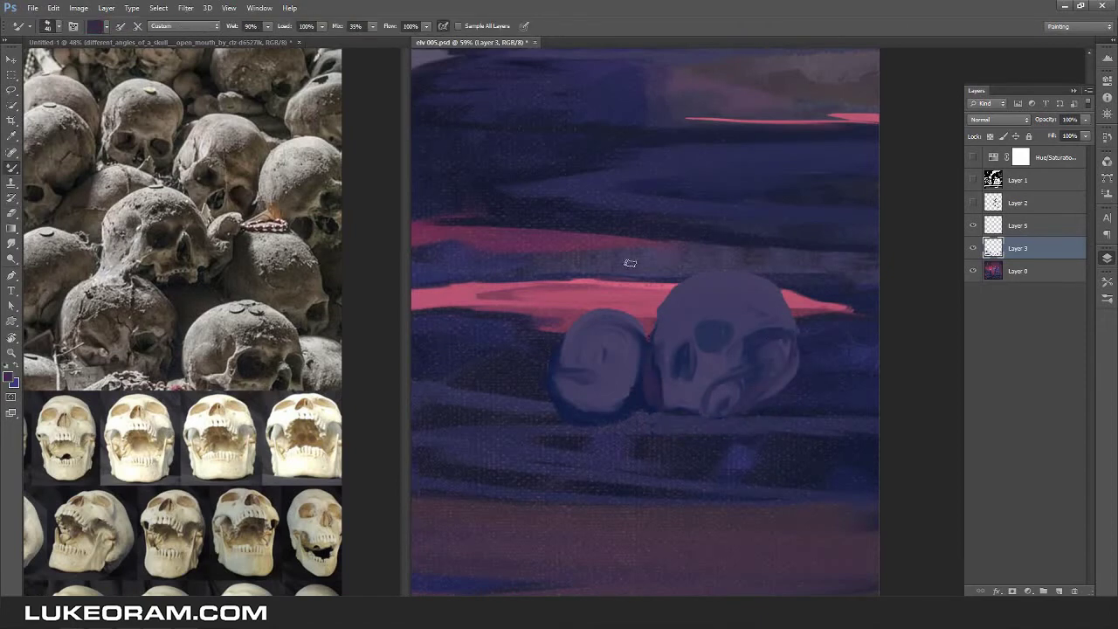
Darken the larger skull's eye sockets and nose, and shape its cheek and lower jaw with violet and dark blue tones.
left_click_drag(667, 314, 671, 335)
left_click(679, 315, "alt")
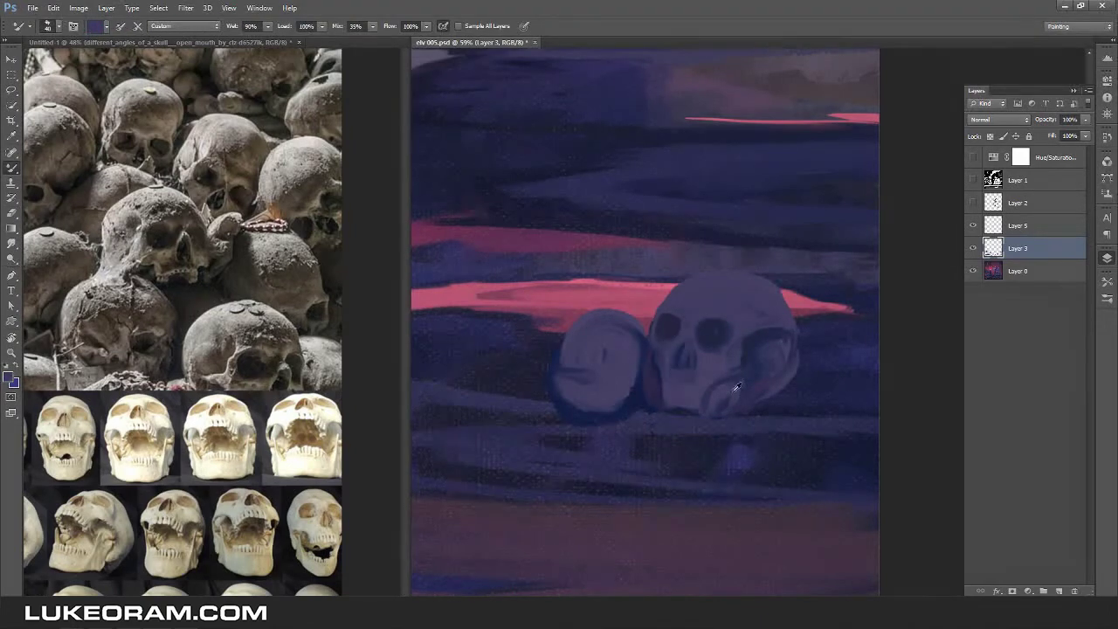
left_click(687, 355, "alt")
left_click(654, 395, "alt")
mouse_move(741, 374)
left_mouse_down()
mouse_move(655, 394)
mouse_move(721, 419)
left_mouse_up()
left_click(637, 394, "alt")
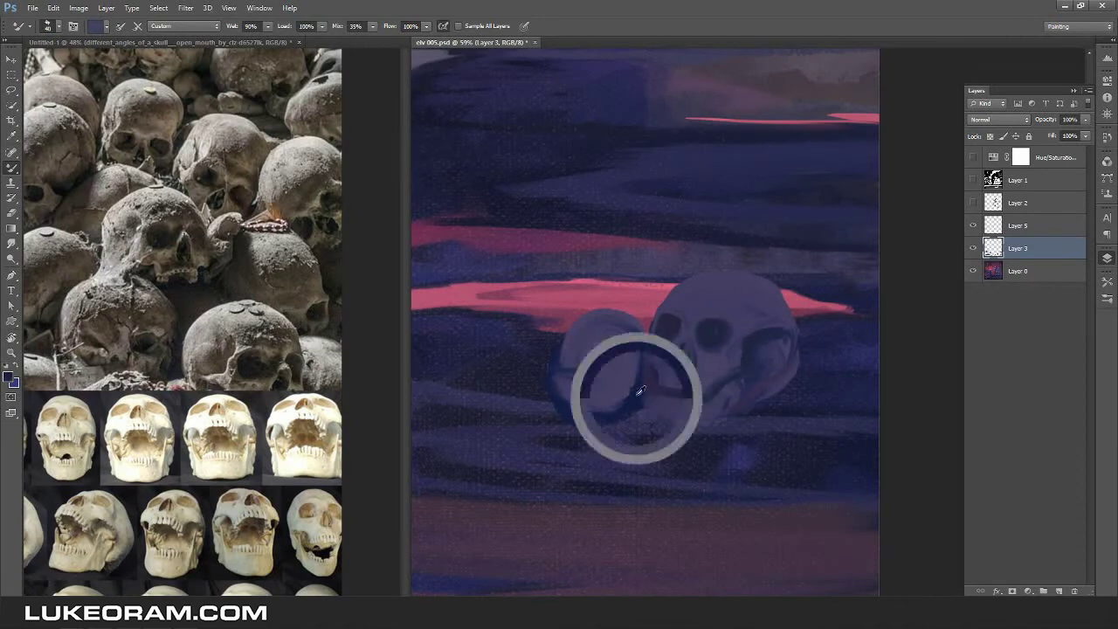
left_click_drag(648, 394, 726, 428)
Refine the larger skull's temple, cheekbone and eye sockets, and paint dark gaps between its teeth.
mouse_move(782, 293)
left_mouse_down()
mouse_move(791, 307)
mouse_move(751, 363)
left_mouse_up()
left_click_drag(765, 301, 782, 324)
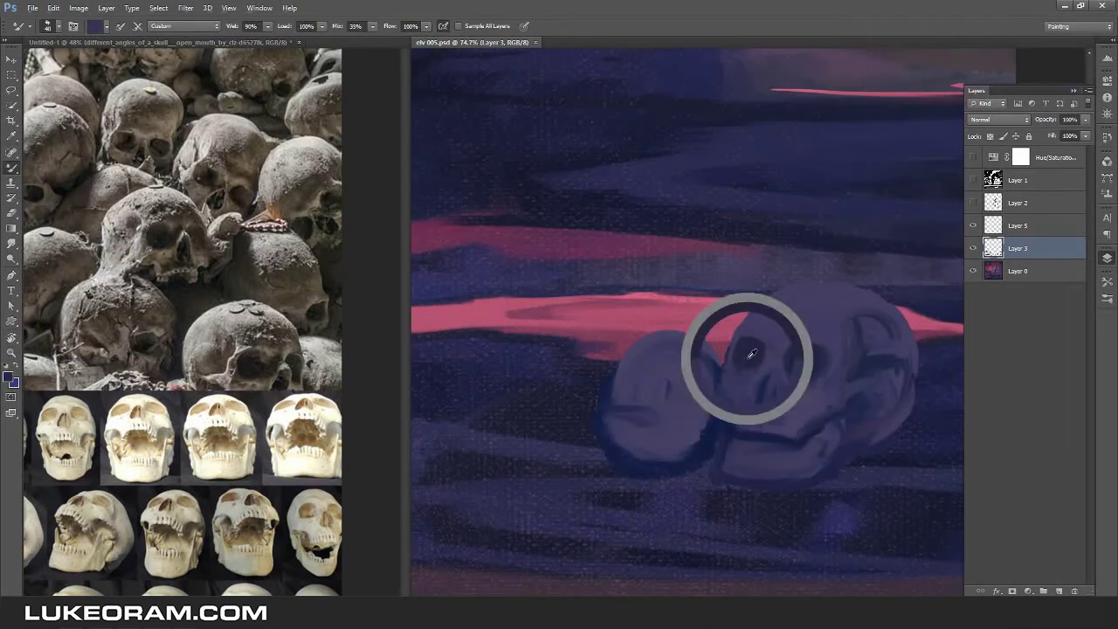
left_click_drag(748, 349, 827, 361)
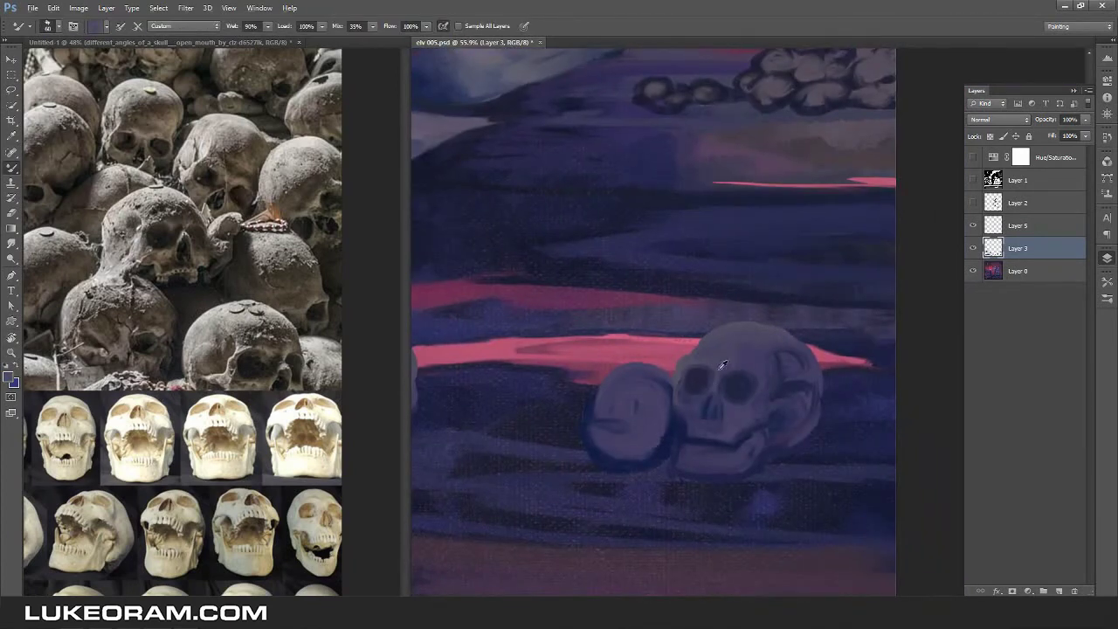
mouse_move(700, 439)
left_mouse_down()
mouse_move(742, 442)
mouse_move(696, 444)
mouse_move(686, 475)
mouse_move(814, 438)
mouse_move(704, 452)
left_mouse_up()
left_click(789, 457, "alt")
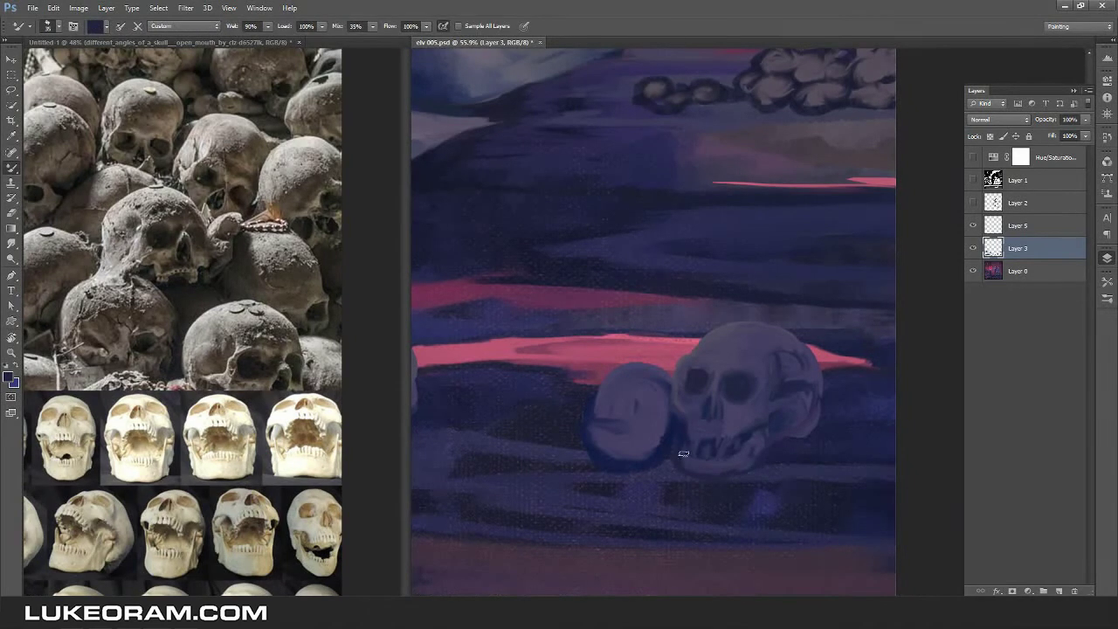
Repaint the smaller skull as a head tipped on its side, with rounded cranium, eye sockets, nose, cheekbone and dark blue outer shadow.
key("e")
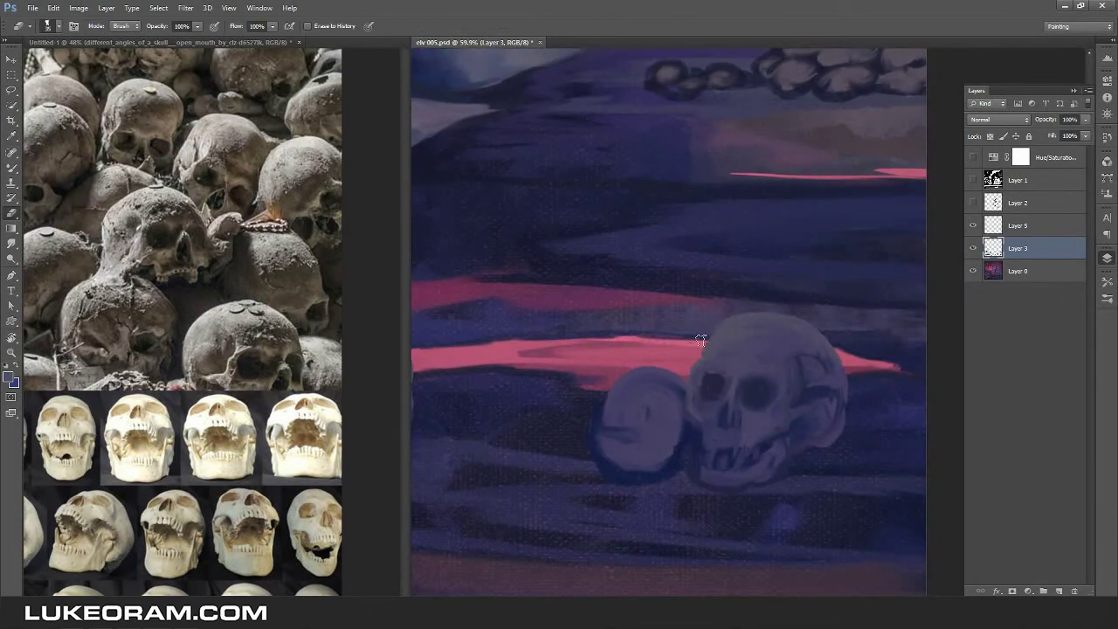
key("b")
mouse_move(603, 371)
left_mouse_down()
mouse_move(652, 452)
mouse_move(646, 482)
left_mouse_up()
left_click_drag(651, 358, 617, 361)
mouse_move(667, 413)
left_mouse_down()
mouse_move(644, 457)
mouse_move(574, 439)
left_mouse_up()
left_click(664, 385, "alt")
key("r")
mouse_move(664, 385)
left_mouse_down()
mouse_move(737, 379)
mouse_move(670, 376)
mouse_move(732, 403)
left_mouse_up()
left_click(746, 285, "alt")
left_click_drag(687, 367, 686, 430)
left_click(697, 396, "alt")
left_click_drag(638, 345, 597, 412)
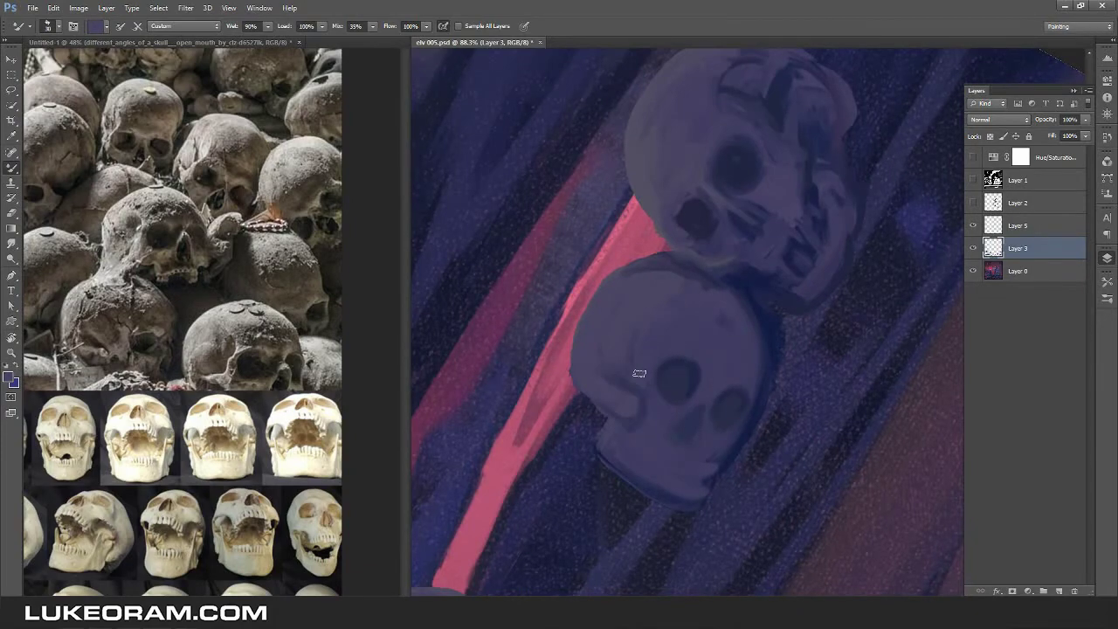
Shade the tipped skull's temple and cheekbone, hollow out its open mouth with dark blue, extend the jaw, and save the painting.
key("ctrl+0")
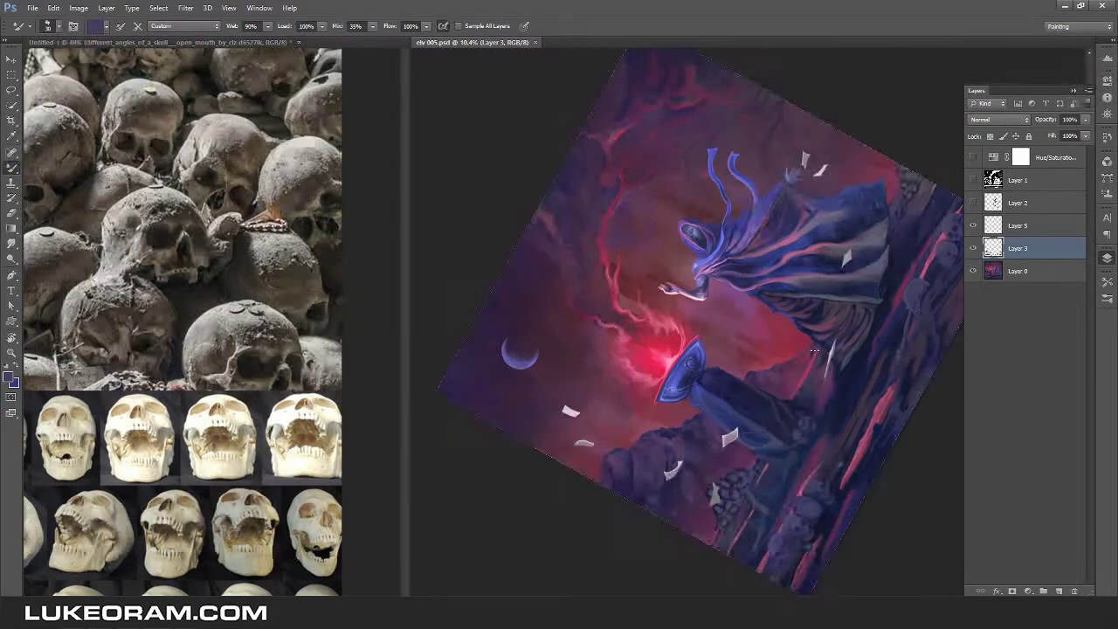
scroll(814, 351, "up", 5)
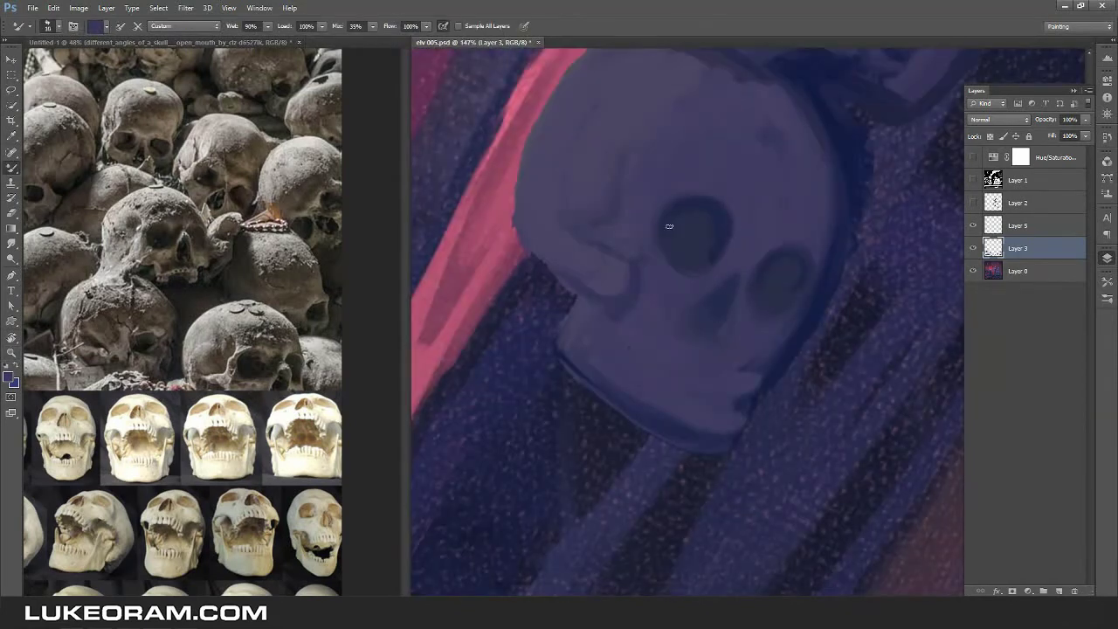
mouse_move(699, 327)
left_mouse_down()
mouse_move(669, 369)
mouse_move(621, 327)
left_mouse_up()
left_click(631, 290, "alt")
left_click_drag(632, 289, 624, 415)
left_click_drag(623, 223, 594, 113)
left_click_drag(603, 153, 632, 324)
key("r")
key("e")
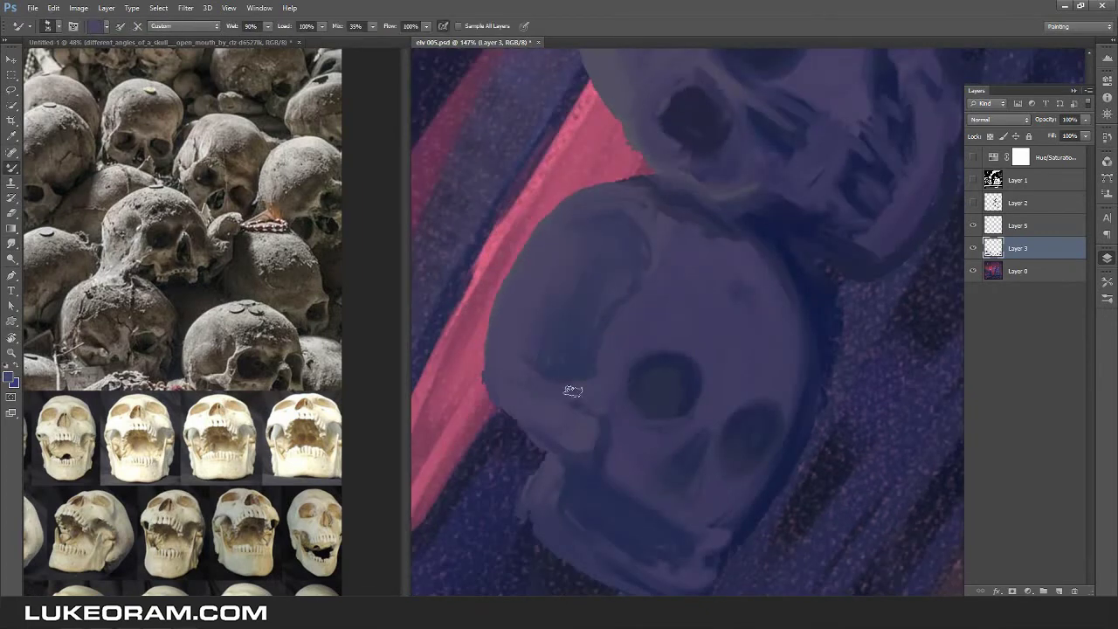
scroll(592, 445, "down", 2)
key("z")
scroll(530, 314, "down", 10)
key("ctrl+s")
Paint an upright violet bone between the side-view skull and the skull pair, and save the painting.
scroll(741, 340, "up", 8)
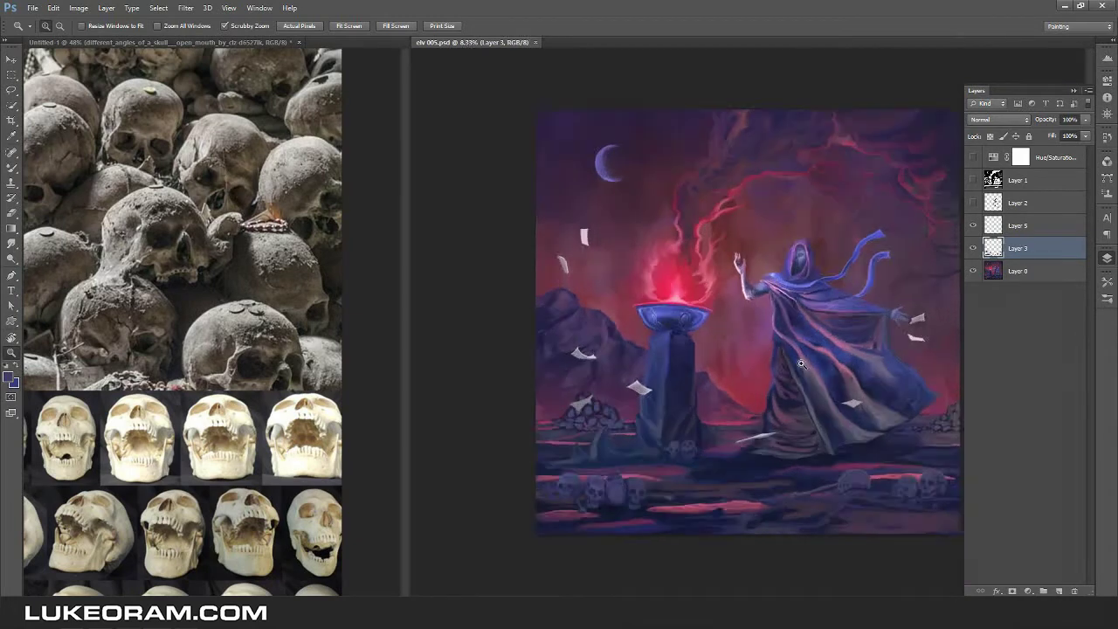
key("b")
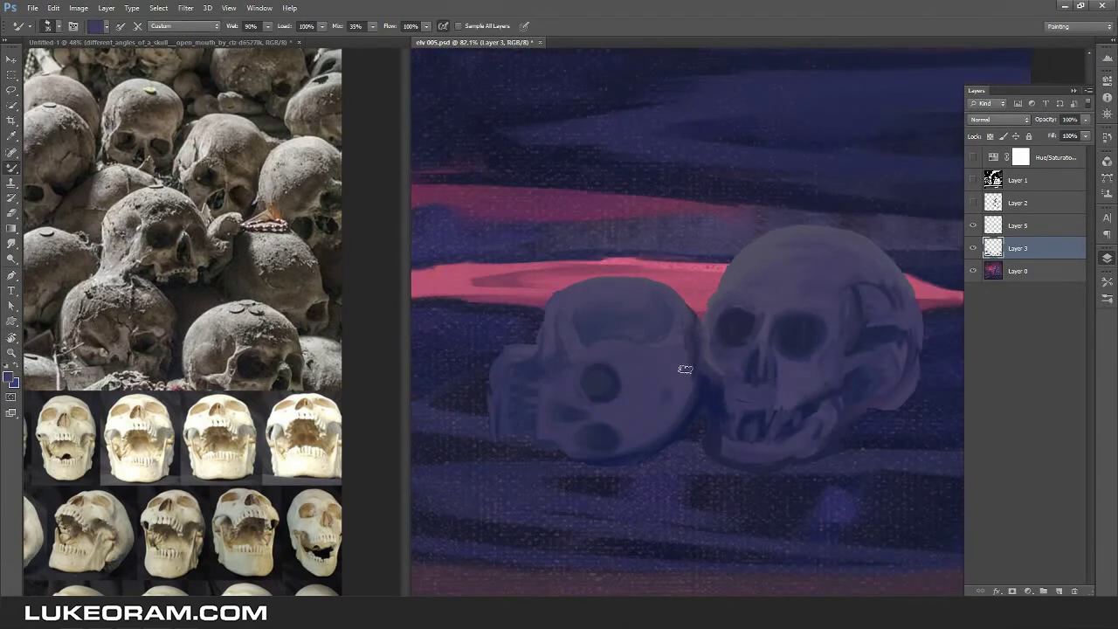
scroll(600, 425, "down", 2)
mouse_move(653, 270)
left_mouse_down()
mouse_move(612, 387)
mouse_move(658, 267)
left_mouse_up()
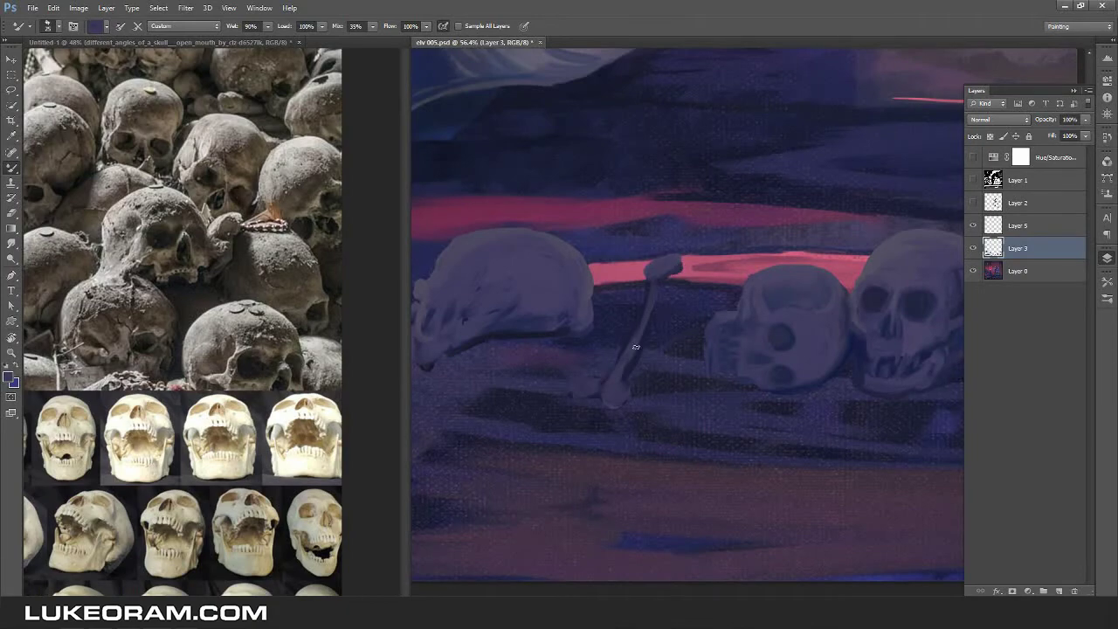
key("ctrl+s")
Switch to Layer 0 and examine the whole composition and the hooded figure's face and shoulder.
scroll(642, 324, "down", 6)
scroll(835, 286, "up", 8)
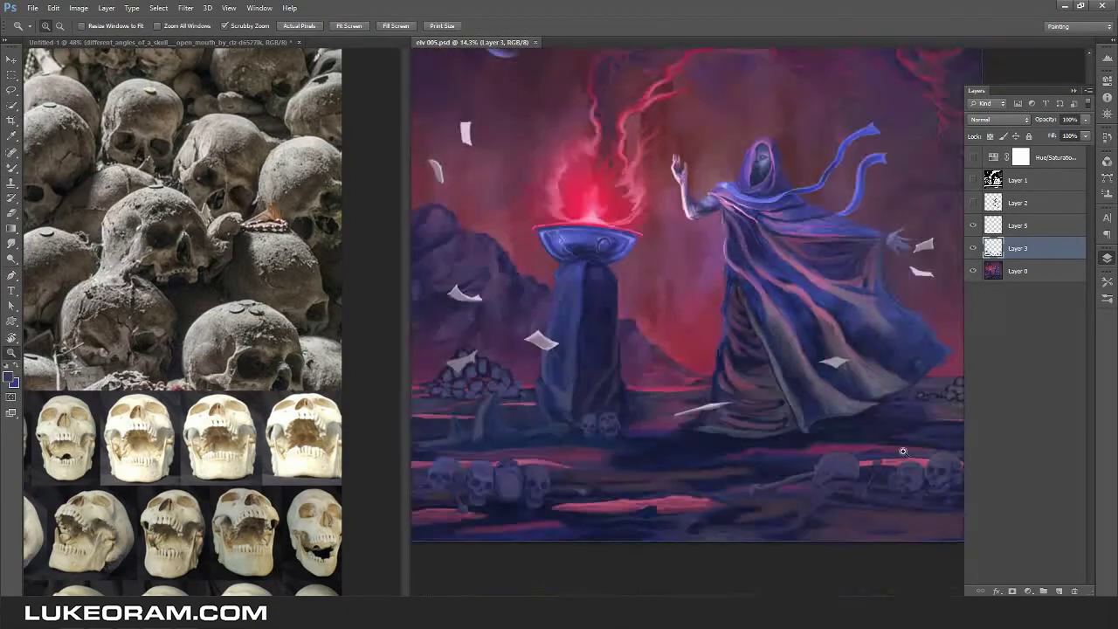
scroll(764, 263, "down", 2)
scroll(547, 249, "up", 6)
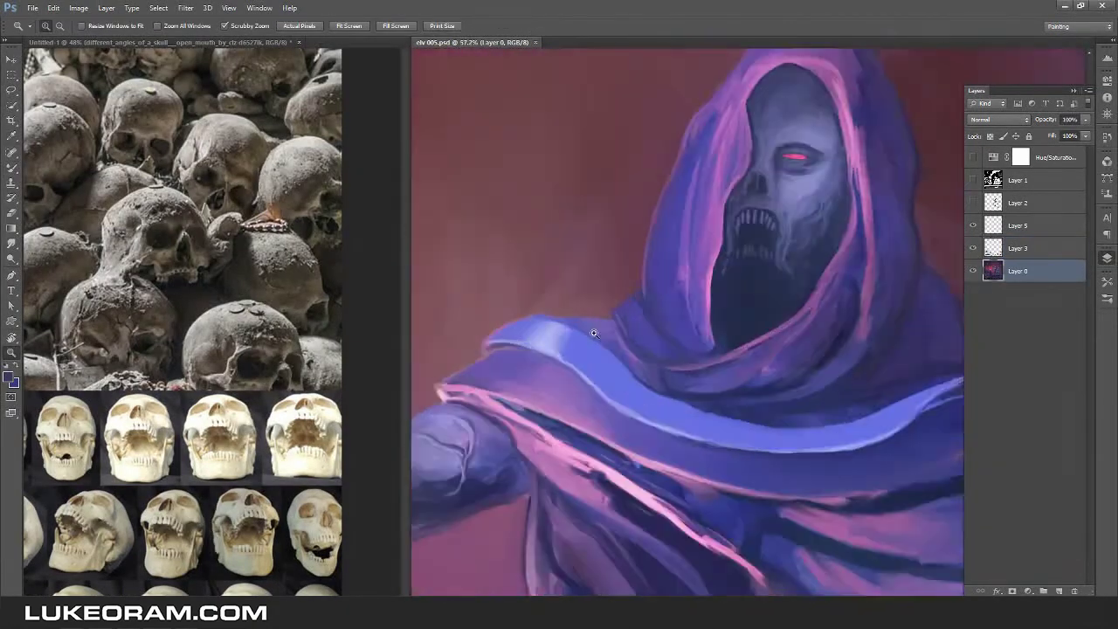
left_click(546, 249, "alt")
scroll(612, 306, "down", 2)
left_click(632, 320, "alt")
scroll(873, 245, "down", 3)
scroll(828, 325, "up", 5)
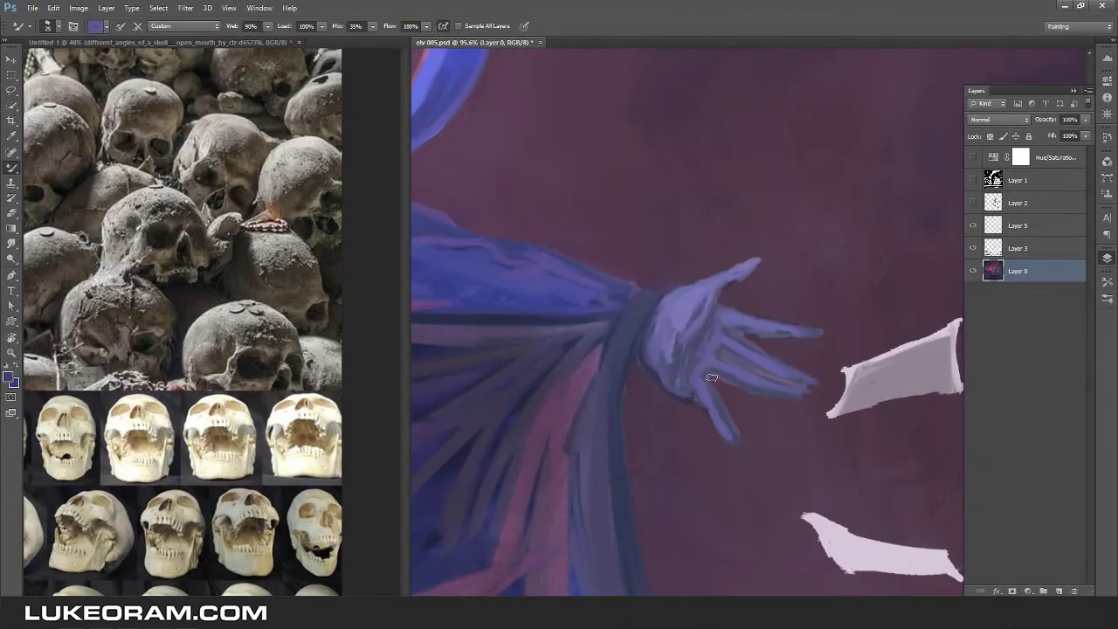
Refine the cloaked figure's outstretched hand with violet palm tones and blue finger shadows, and save the painting.
mouse_move(726, 332)
left_mouse_down()
mouse_move(787, 373)
mouse_move(703, 437)
left_mouse_up()
left_click(637, 387, "alt")
mouse_move(646, 323)
left_mouse_down()
mouse_move(651, 384)
mouse_move(676, 339)
left_mouse_up()
left_click(704, 326, "alt")
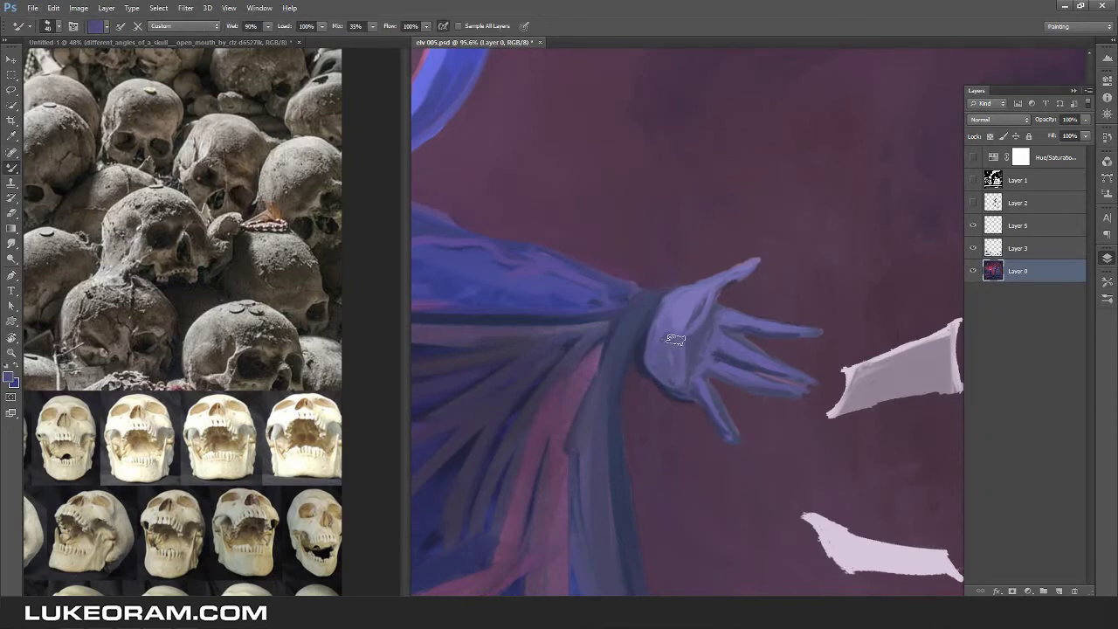
left_click(746, 398, "alt")
scroll(691, 385, "down", 5)
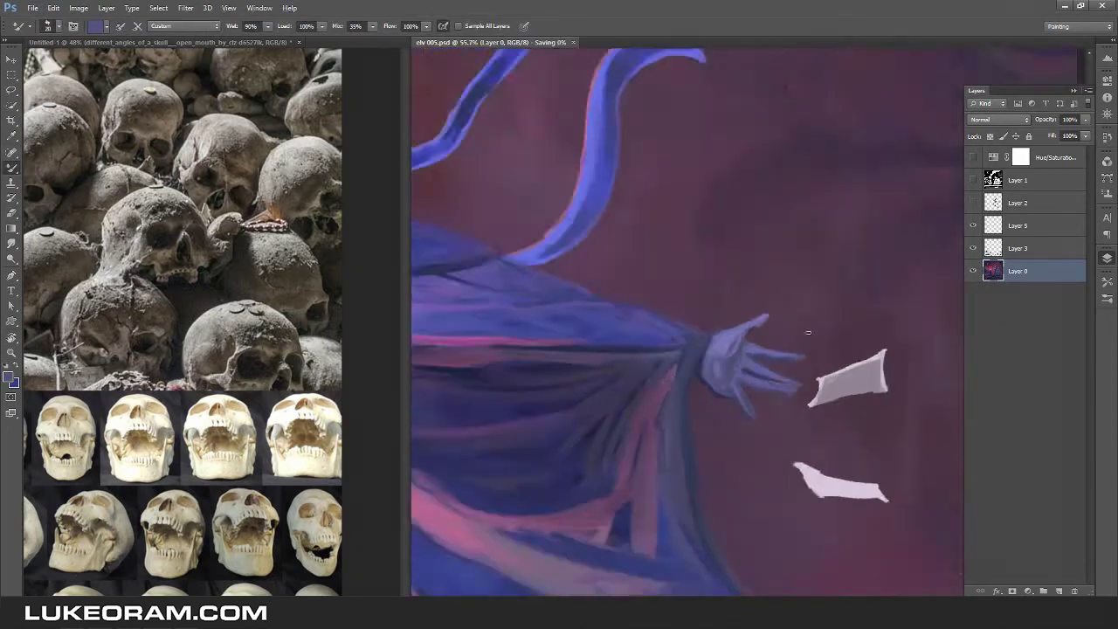
Paint thin white highlights along the upper edge of the figure's upper ribbon and tidy its tip with the sampled background colour.
scroll(668, 409, "up", 5)
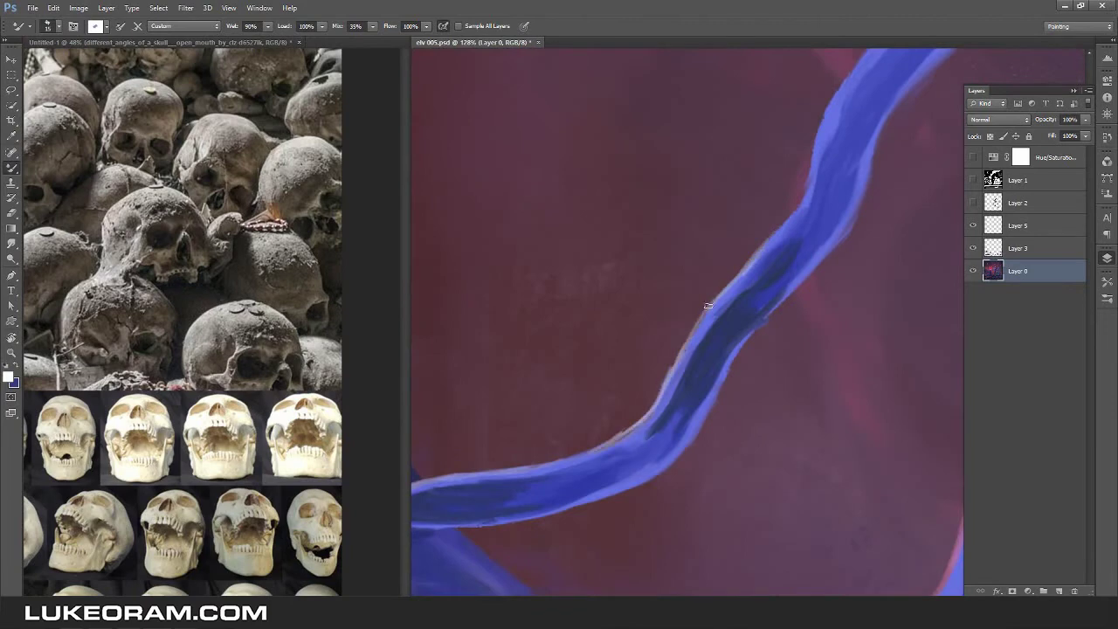
scroll(717, 297, "down", 5)
scroll(601, 422, "up", 5)
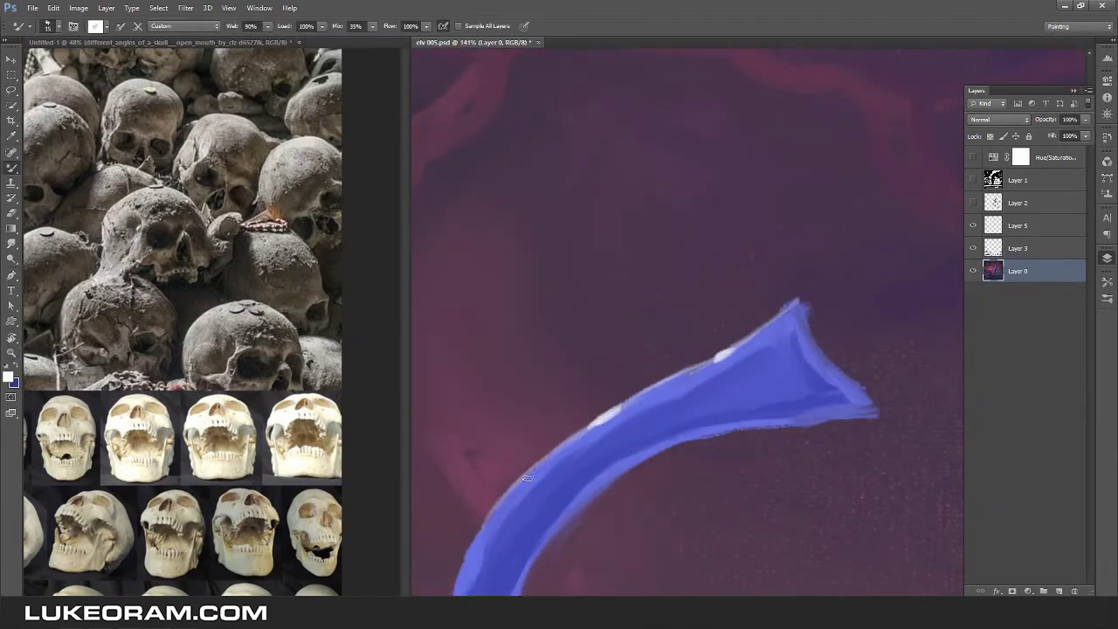
left_click(799, 297, "alt")
scroll(797, 294, "down", 5)
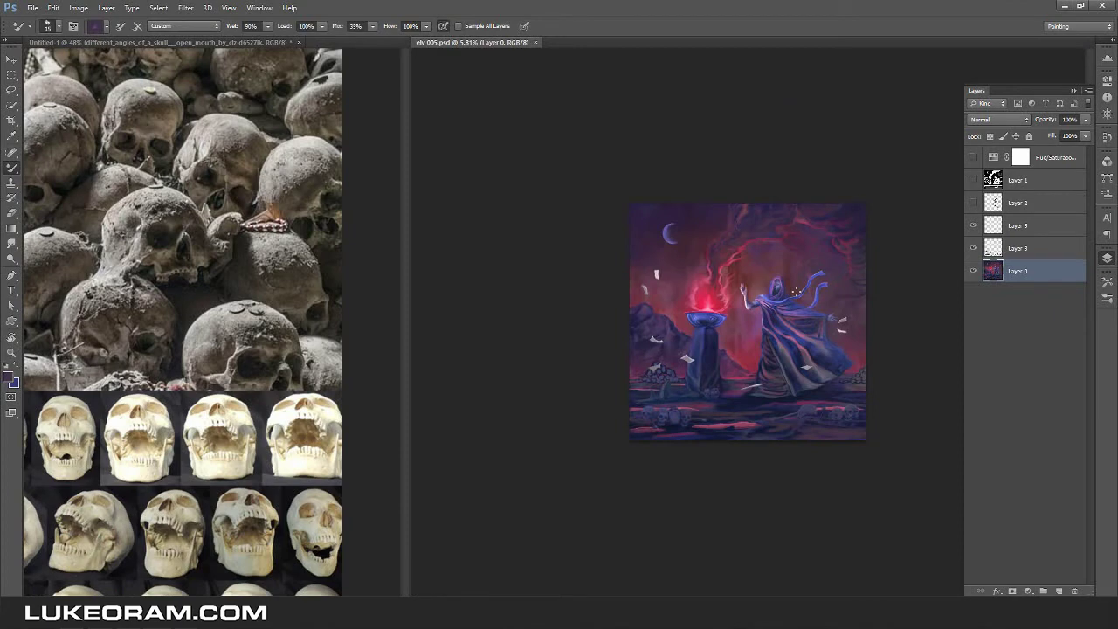
Touch up the shadows in the cloak's folds with dark violet, and refine the edges of the lower ribbon.
left_click(795, 289, "ctrl")
scroll(743, 295, "up", 5)
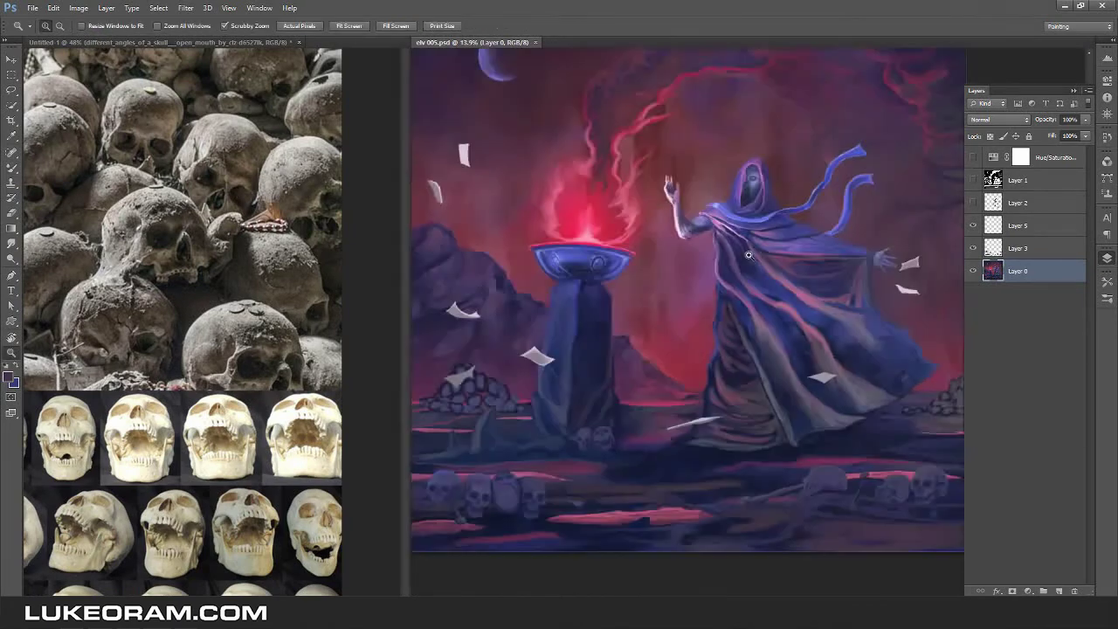
scroll(791, 357, "up", 2)
key("b")
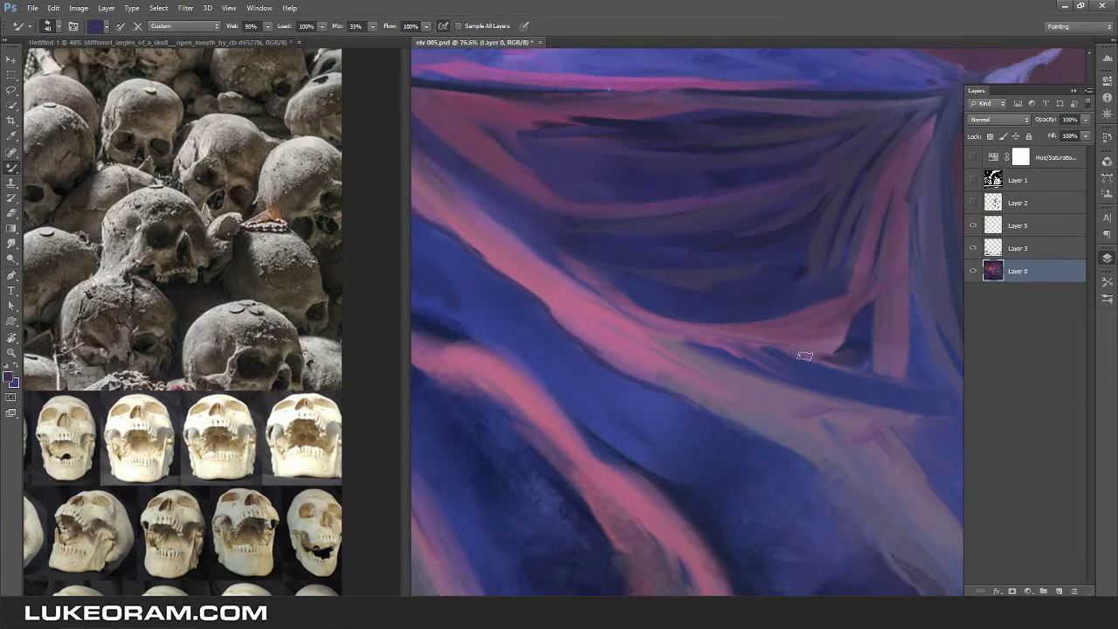
key("h")
mouse_move(883, 334)
left_mouse_down()
mouse_move(718, 184)
mouse_move(714, 387)
left_mouse_up()
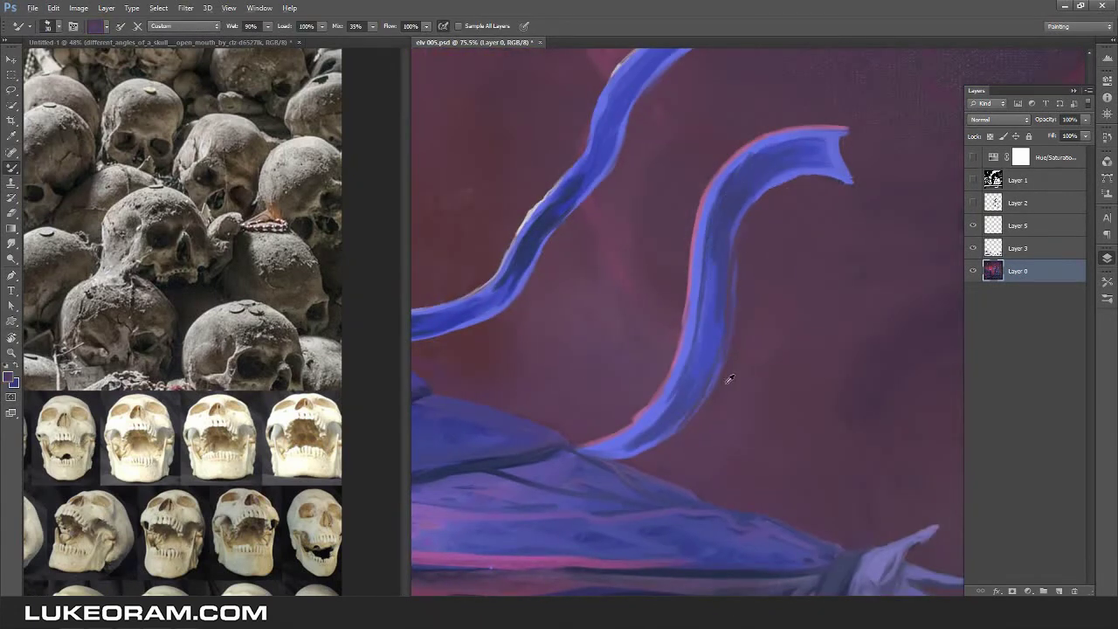
key("r")
key("ctrl+0")
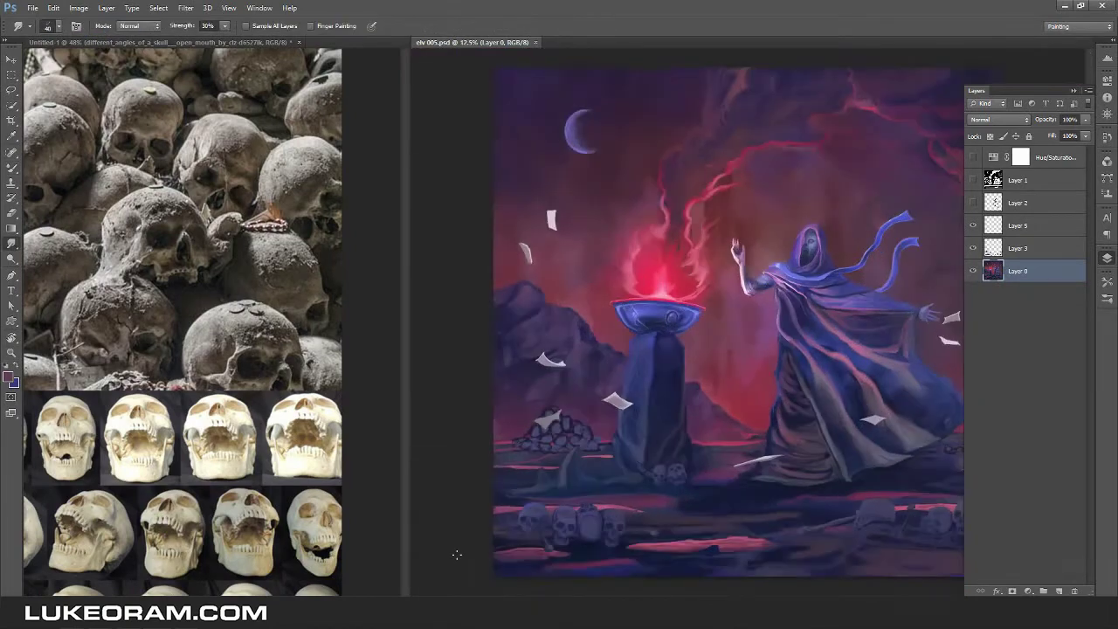
Paint dark blue-violet crevices across the rock face behind the floating paper.
left_click_drag(517, 340, 711, 356)
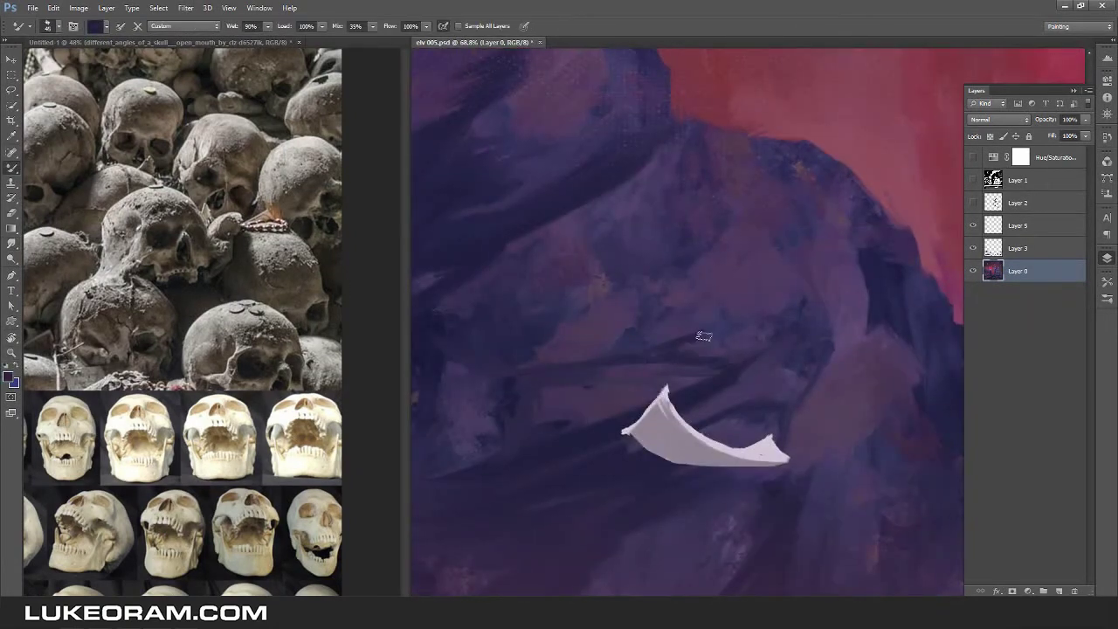
key("b")
mouse_move(490, 250)
left_mouse_down()
mouse_move(684, 251)
mouse_move(504, 305)
mouse_move(923, 306)
mouse_move(784, 304)
left_mouse_up()
key("h")
Erase the dark blue shape covering the pink lava streak on Layer 3, and smudge the foreground streaks on Layer 0.
left_click(725, 389, "alt")
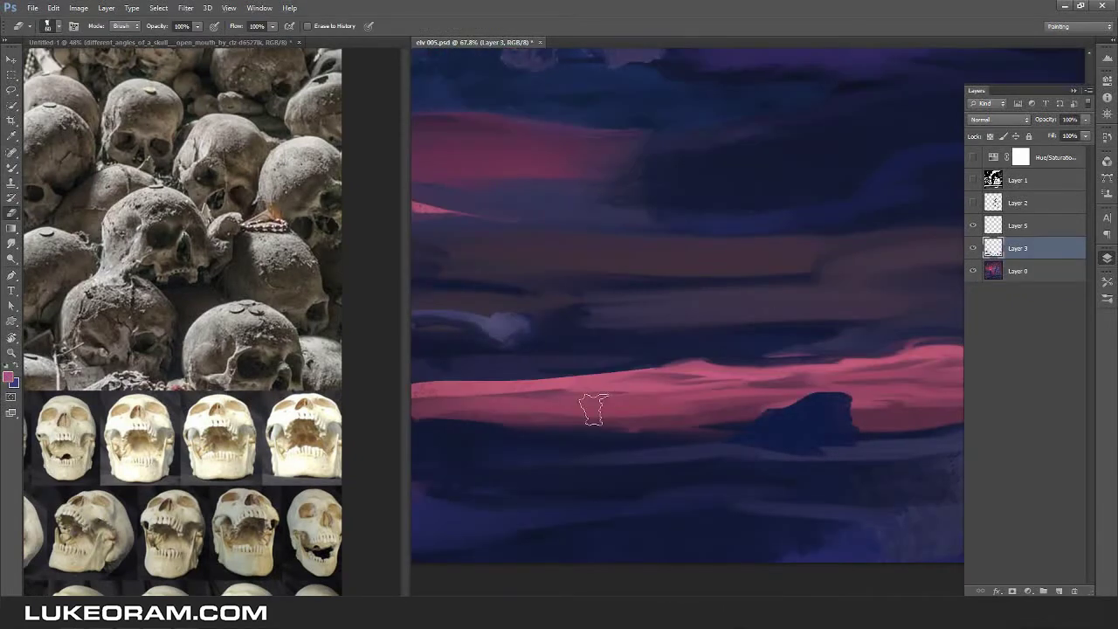
left_click_drag(612, 387, 739, 429)
scroll(852, 323, "down", 2)
key("r")
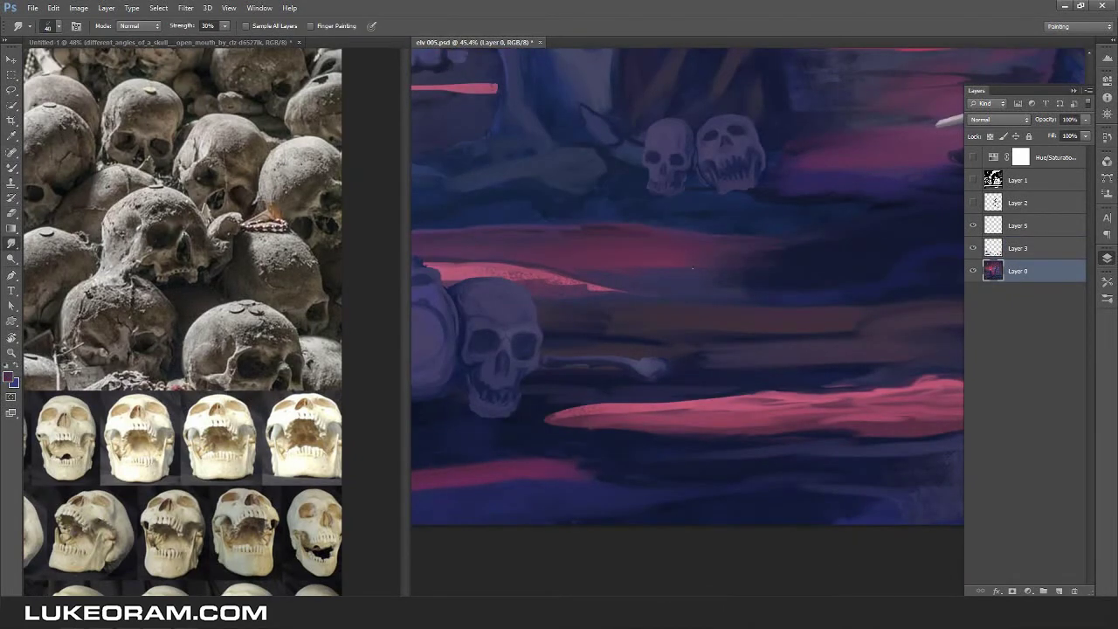
scroll(788, 273, "up", 3)
Paint a bright pink lava streak on the ground between the rock spire and the pedestal, and save the painting.
key("b")
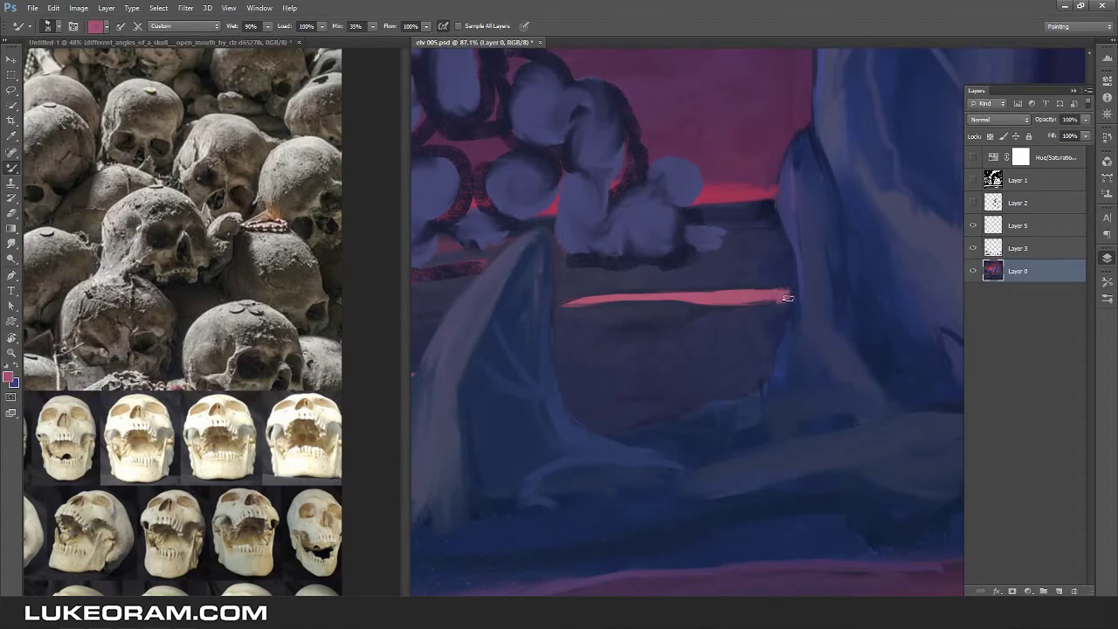
left_click(788, 298, "alt")
scroll(809, 310, "up", 3)
key("ctrl+s")
Add crimson and pink lava streaks to the ground beside and below the skull pile at the painting's left edge.
scroll(782, 306, "down", 10)
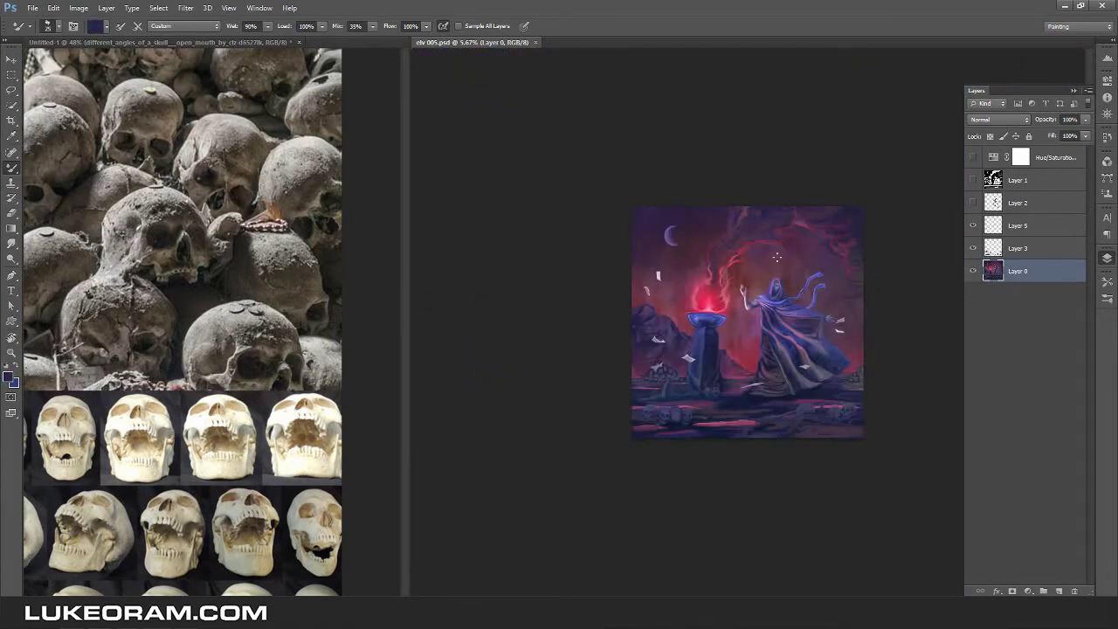
scroll(650, 385, "up", 8)
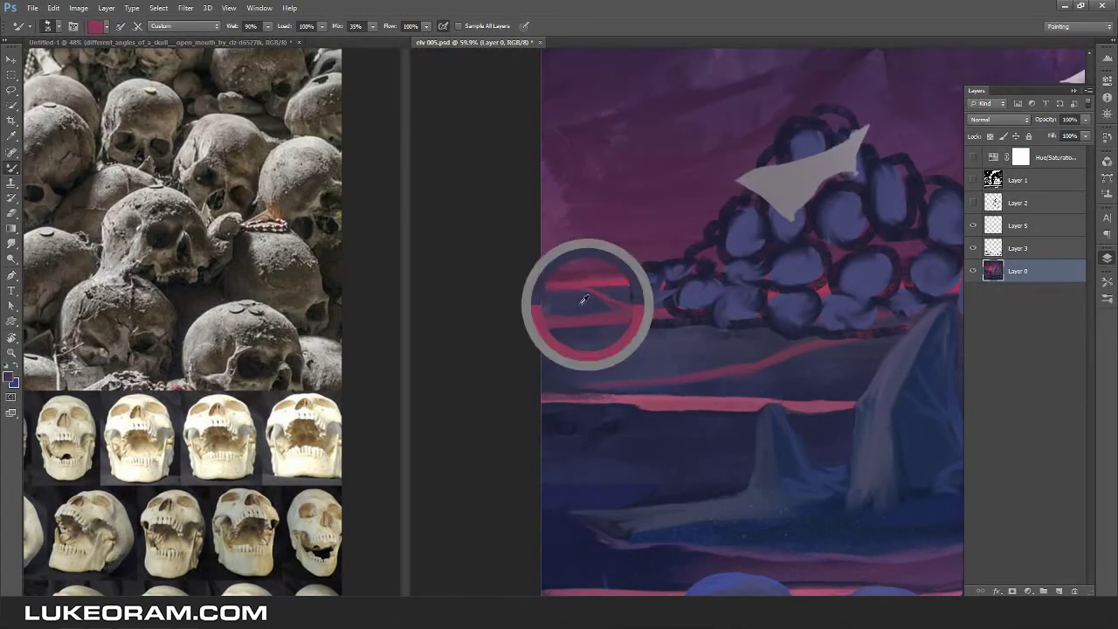
scroll(704, 328, "down", 5)
scroll(564, 360, "up", 5)
On Layer 5, trim the corner and left edge of the floating paper with the eraser, and save the painting.
left_click(611, 385, "ctrl")
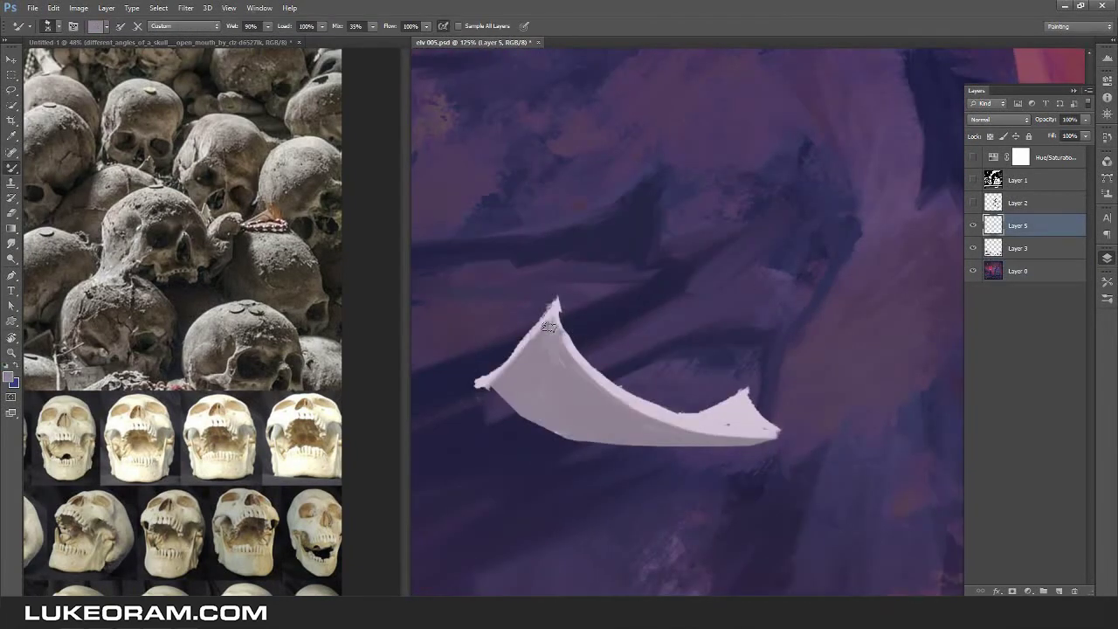
key("e")
key("ctrl+s")
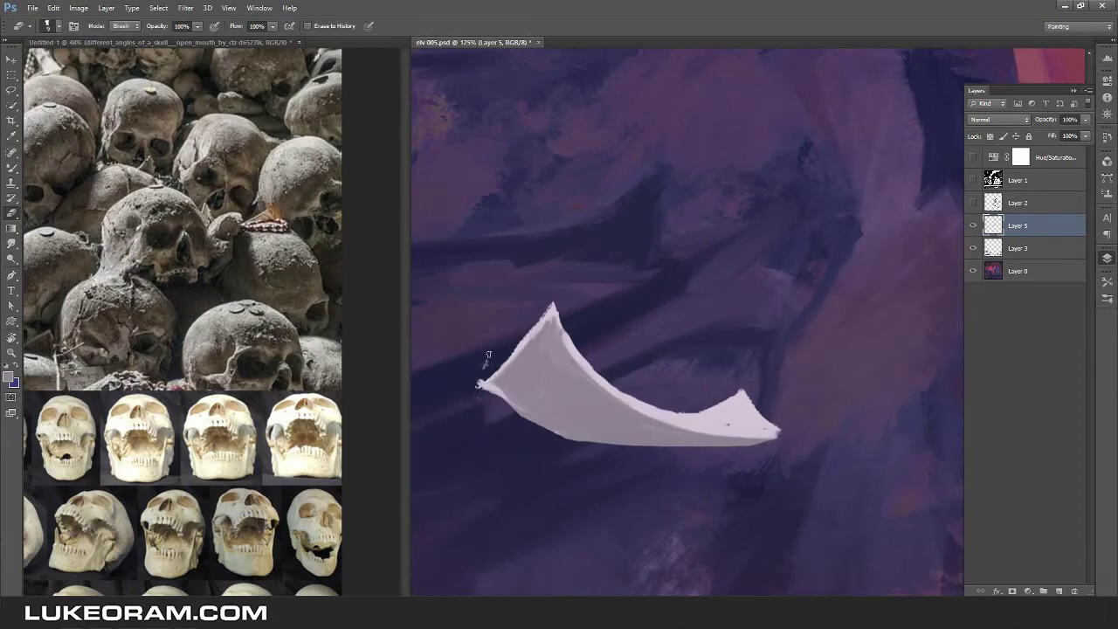
On Layer 0, refine the edges of the two flying ribbons with white highlights and sampled blue.
key("z")
scroll(745, 275, "down", 5)
left_click(1031, 272)
scroll(944, 157, "up", 5)
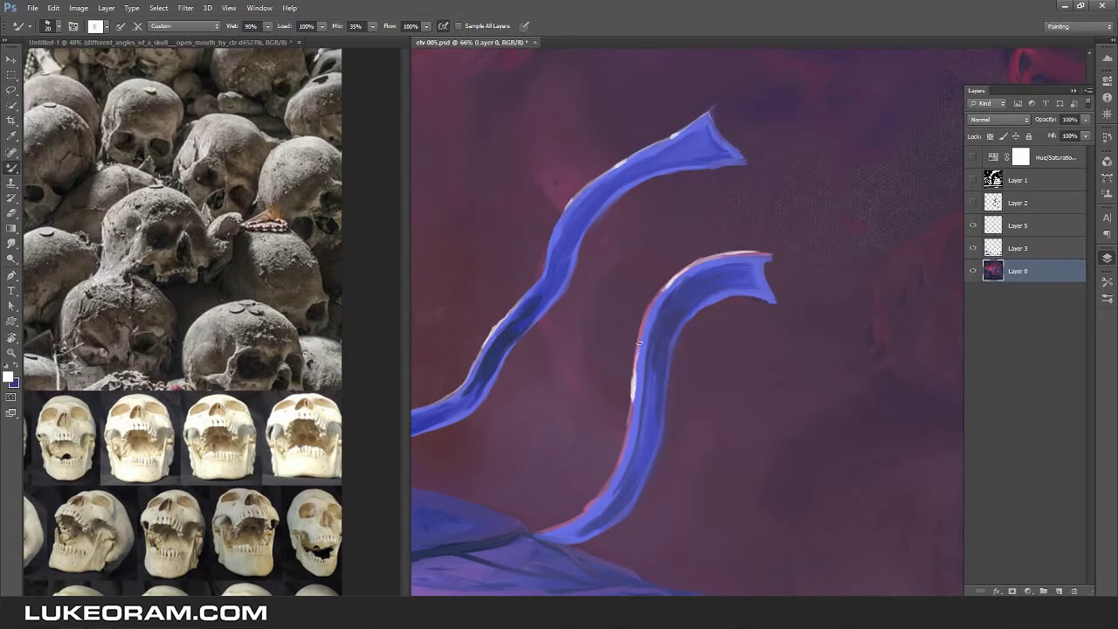
left_click(590, 507, "alt")
scroll(590, 507, "down", 5)
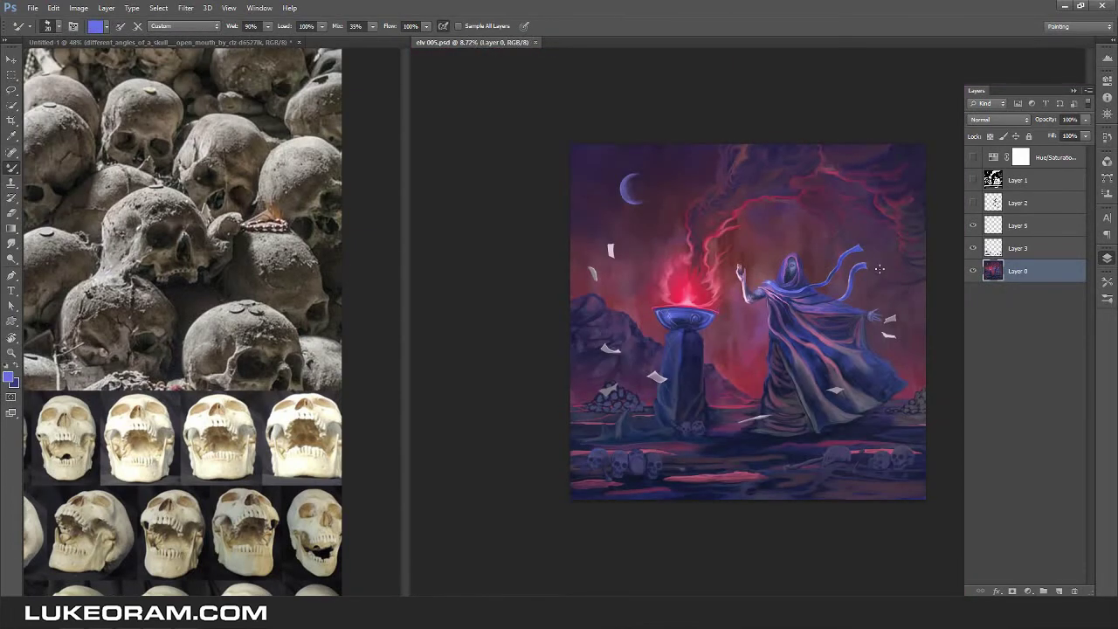
Clean up the cloak's front edge with sampled crimson and dark blue, save, and touch up the dark crevice in the rocks.
left_click(762, 332, "alt")
scroll(762, 332, "up", 5)
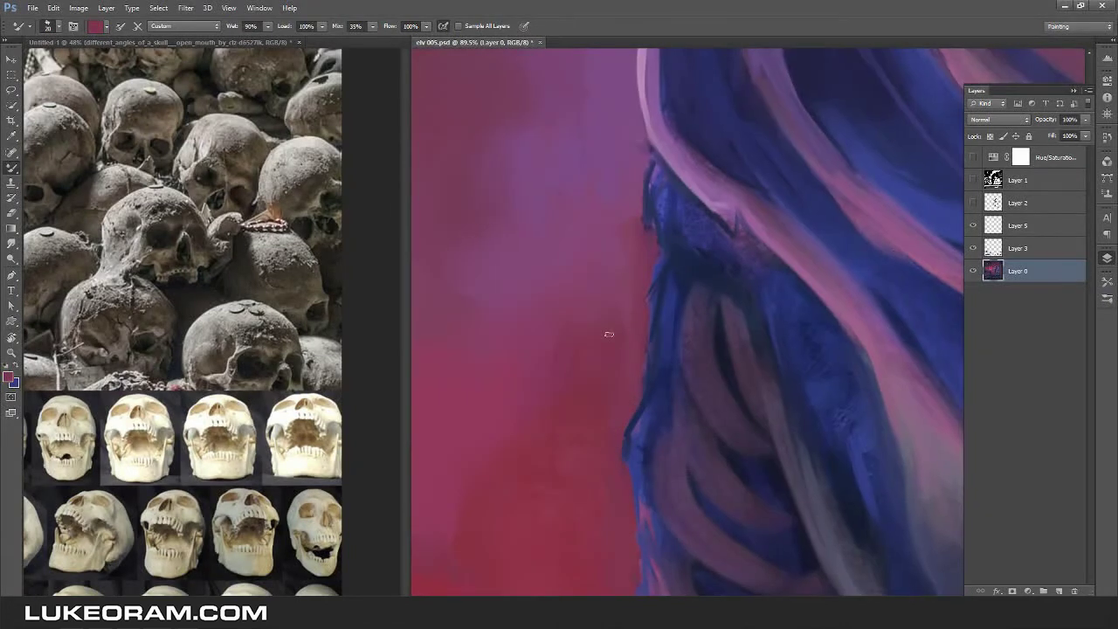
left_click_drag(641, 141, 645, 242)
left_click(661, 317, "alt")
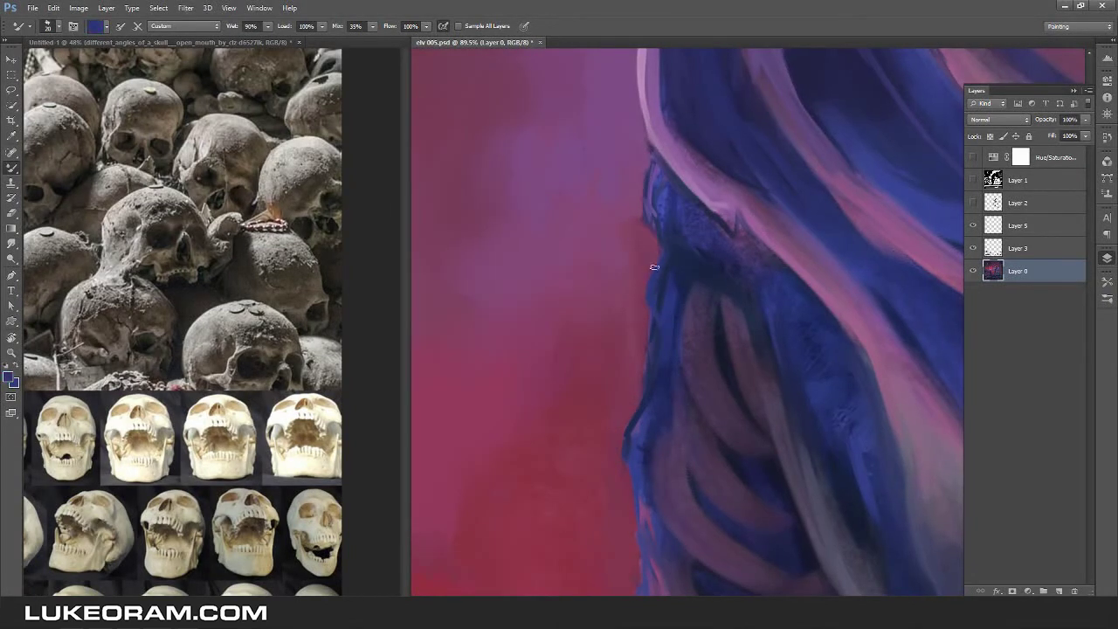
scroll(558, 373, "down", 4)
key("ctrl+s")
scroll(558, 373, "up", 3)
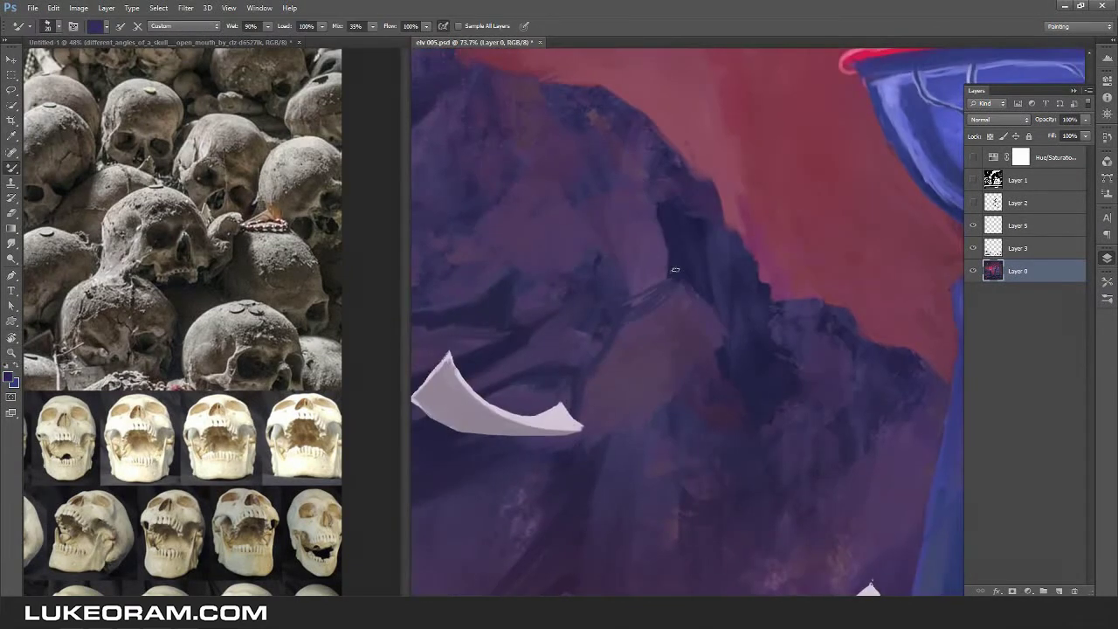
scroll(845, 403, "down", 5)
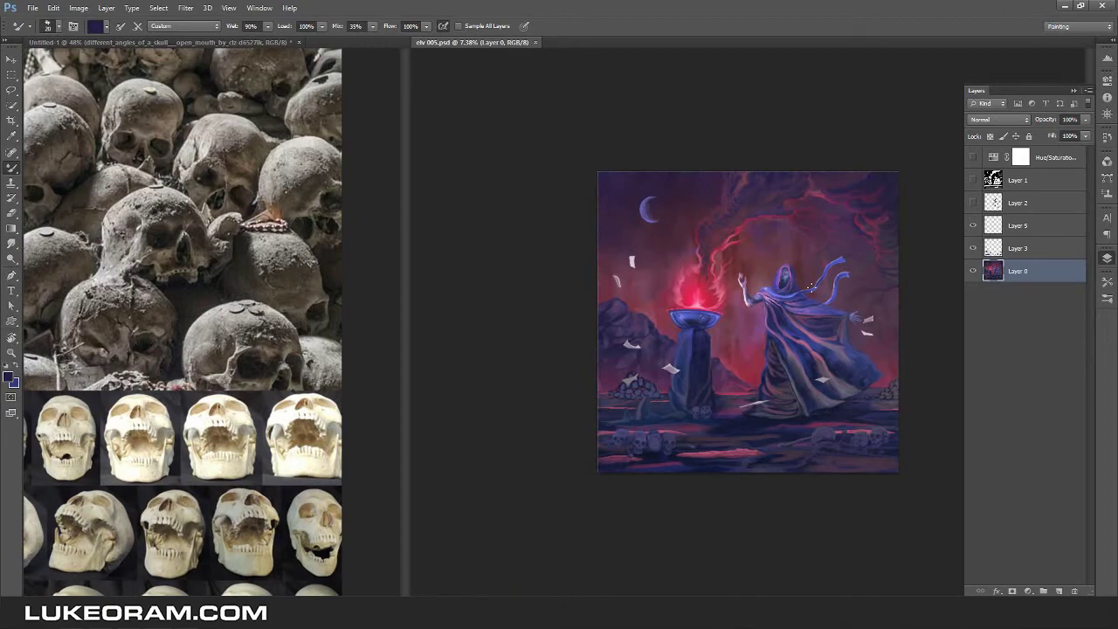
Paint sampled crimson background along the cloak's trailing edge and the horizon beside the small skull pile, and save the painting.
scroll(637, 414, "up", 5)
left_click(637, 414, "alt")
left_click_drag(890, 408, 589, 417)
left_click(641, 395, "alt")
left_click_drag(655, 364, 420, 219)
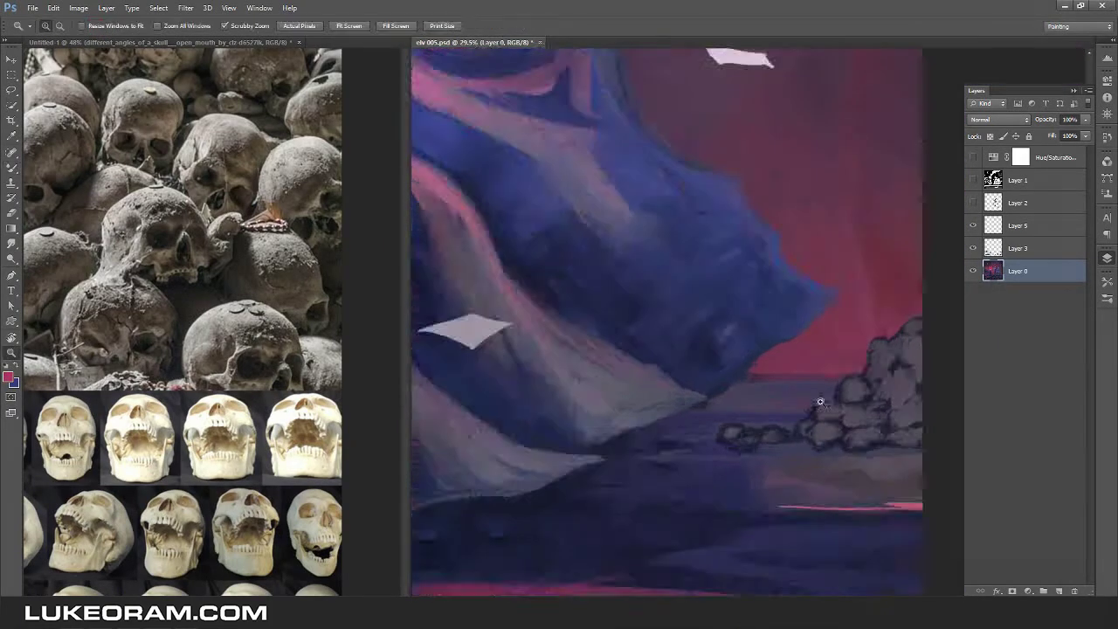
left_click(760, 376, "alt")
scroll(811, 389, "down", 5)
key("ctrl+s")
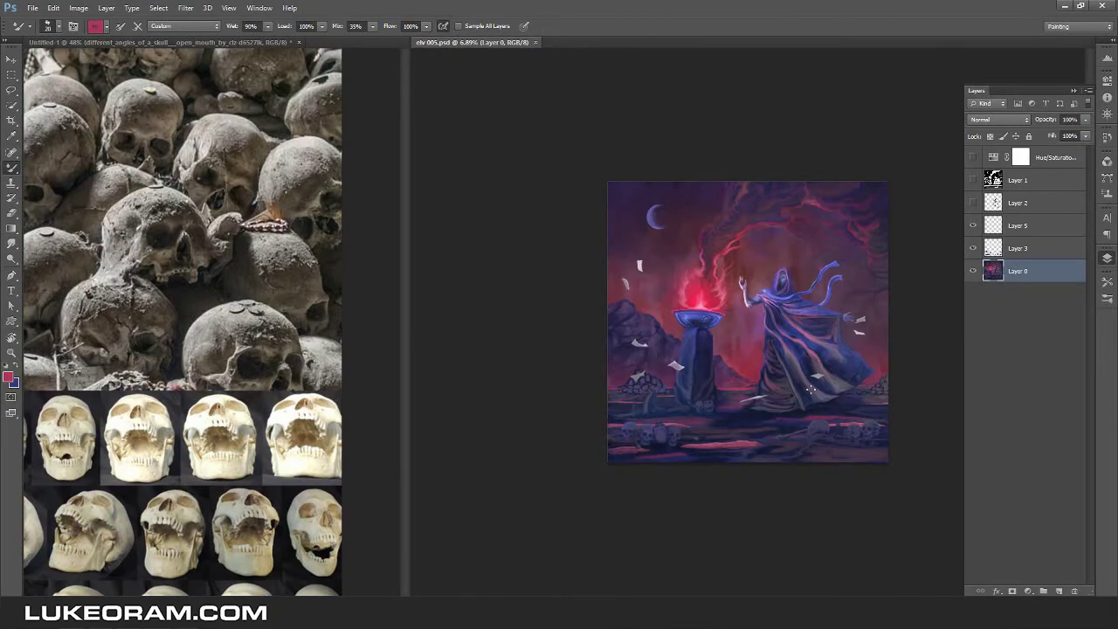
Lock Layer 3's transparency and lighten the left foreground skulls with a lavender-blue brush at 30% opacity, blending with the Smudge tool.
scroll(706, 387, "up", 5)
scroll(742, 361, "up", 2)
left_click(1085, 310)
key("3")
scroll(419, 313, "up", 3)
mouse_move(742, 358)
left_mouse_down()
mouse_move(844, 399)
mouse_move(701, 406)
mouse_move(825, 487)
left_mouse_up()
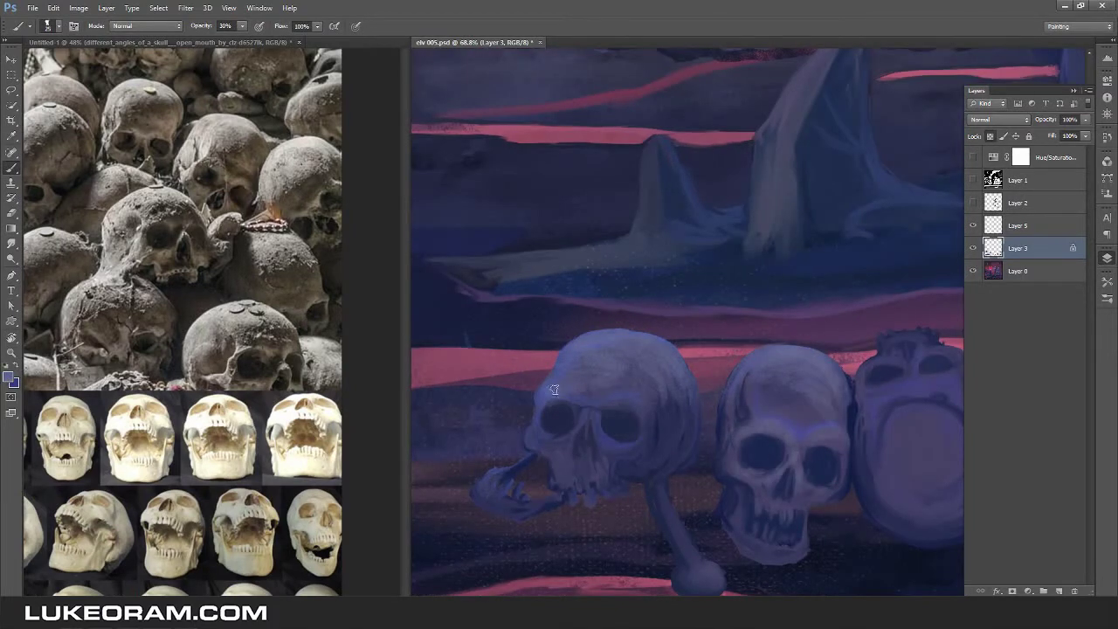
scroll(704, 300, "up", 1)
mouse_move(704, 300)
left_mouse_down()
mouse_move(669, 320)
mouse_move(752, 388)
left_mouse_up()
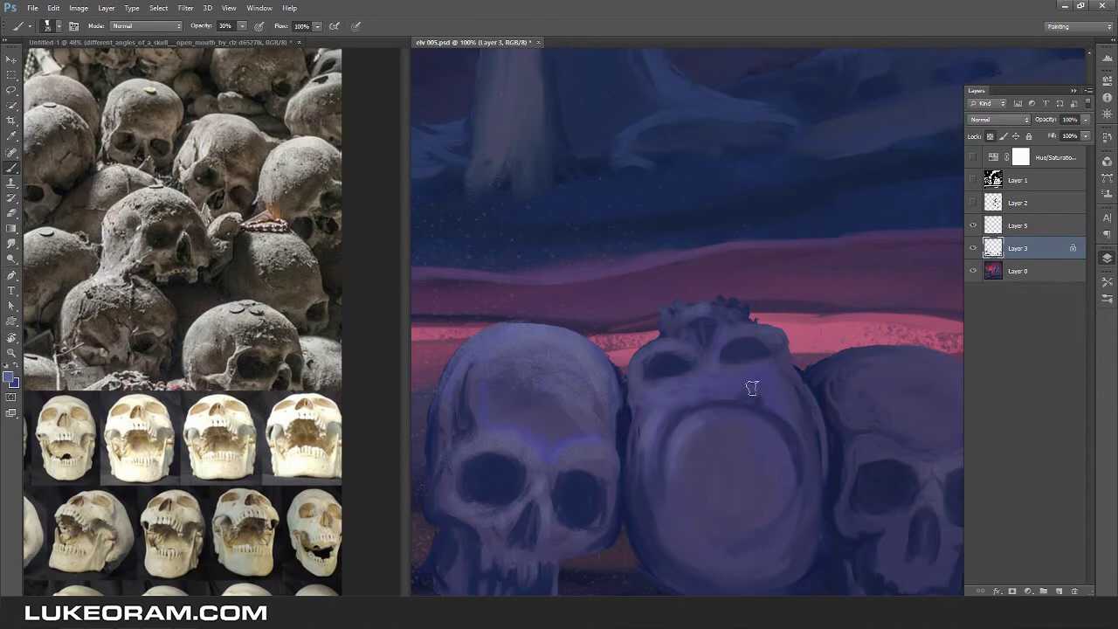
key("r")
scroll(724, 402, "down", 5)
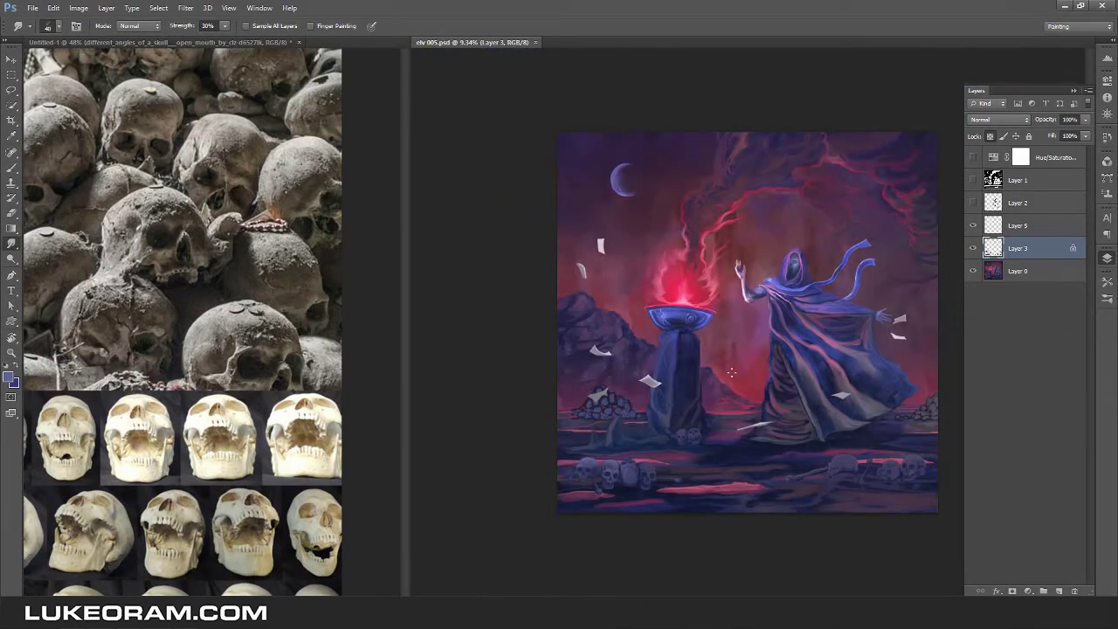
Brush soft lavender light onto the leftmost foreground skull and the upturned skull's rounded dome.
scroll(603, 472, "up", 5)
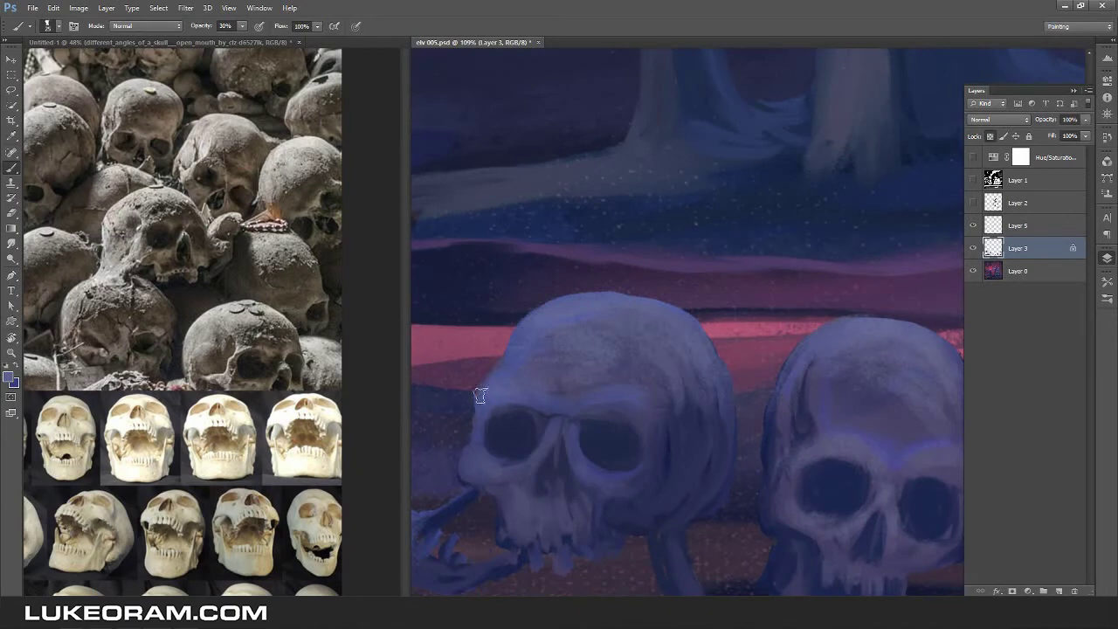
key("b")
scroll(569, 272, "up", 1)
scroll(570, 273, "left", 5)
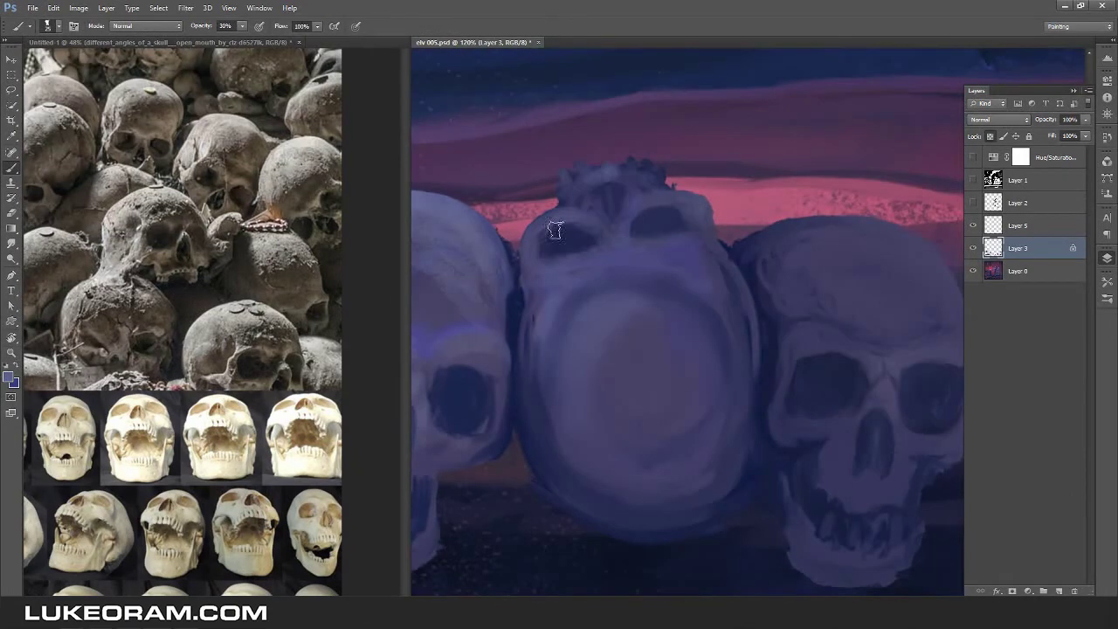
scroll(625, 404, "down", 2)
scroll(640, 415, "down", 3)
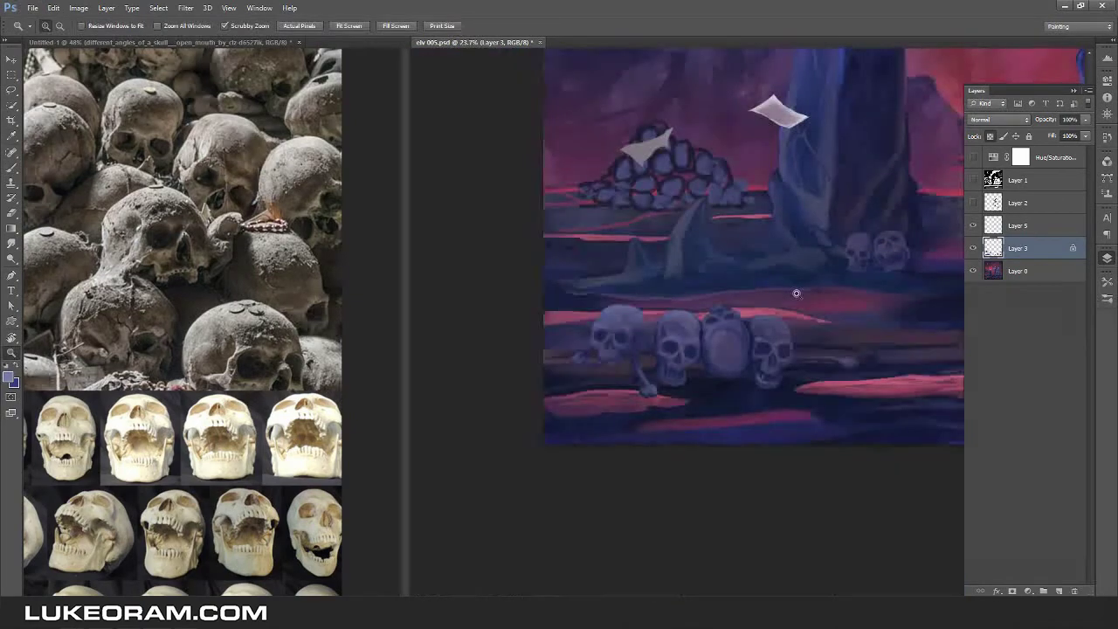
Smudge the upturned skull's shading smooth and brush lighter tones across the foreheads of the neighbouring skulls.
scroll(614, 368, "up", 3)
key("r")
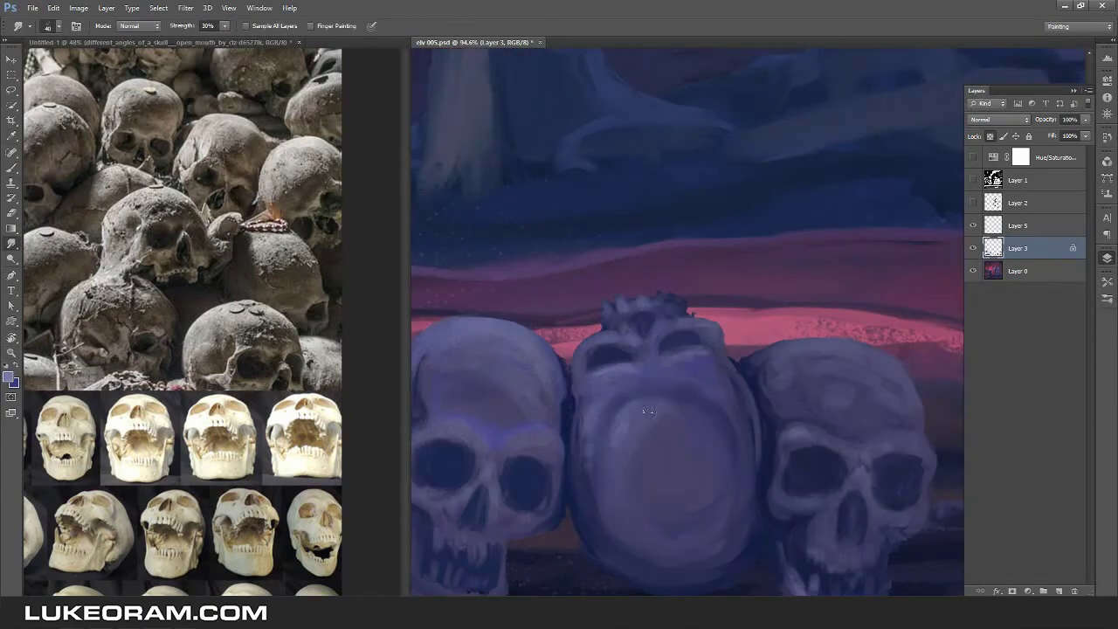
scroll(786, 362, "down", 3)
key("b")
scroll(751, 385, "up", 3)
mouse_move(472, 358)
left_mouse_down()
mouse_move(757, 378)
mouse_move(786, 393)
left_mouse_up()
scroll(769, 393, "down", 3)
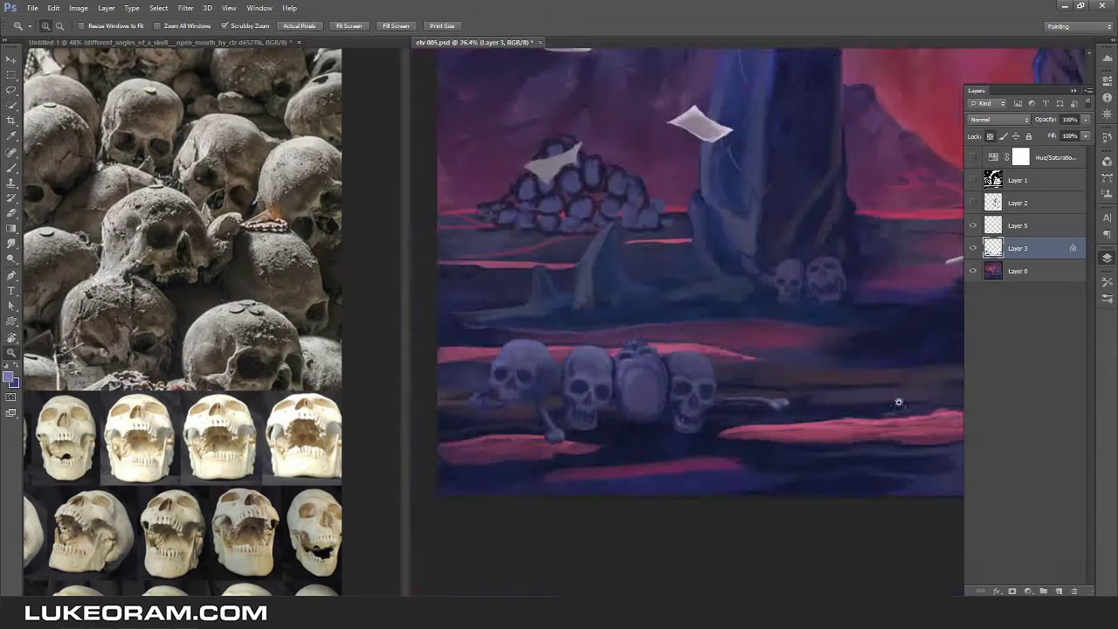
Shade the bone beside the left skull row with a smaller brush, defining its shaft and knobbed end.
scroll(727, 413, "up", 3)
left_click(743, 375, "alt")
key("bracketleft")
key("bracketleft")
key("bracketleft")
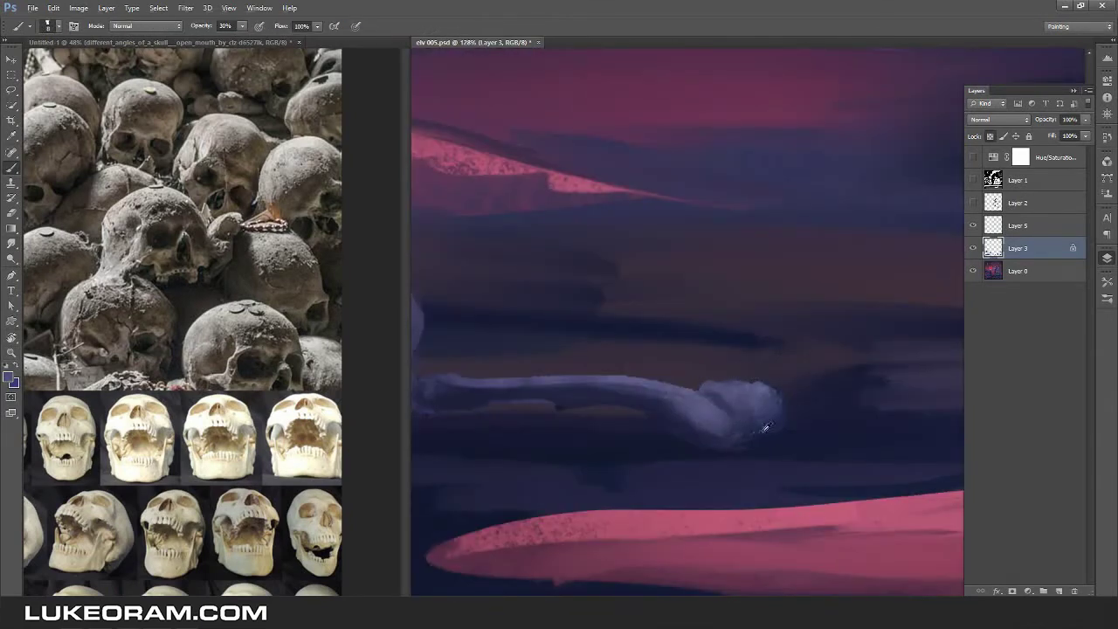
scroll(592, 338, "down", 3)
Brush lighter tones onto the upright bone and overturned skull in the foreground's right group, and blend them with the Smudge tool.
mouse_move(589, 429)
left_mouse_down()
mouse_move(760, 364)
mouse_move(750, 366)
left_mouse_up()
key("r")
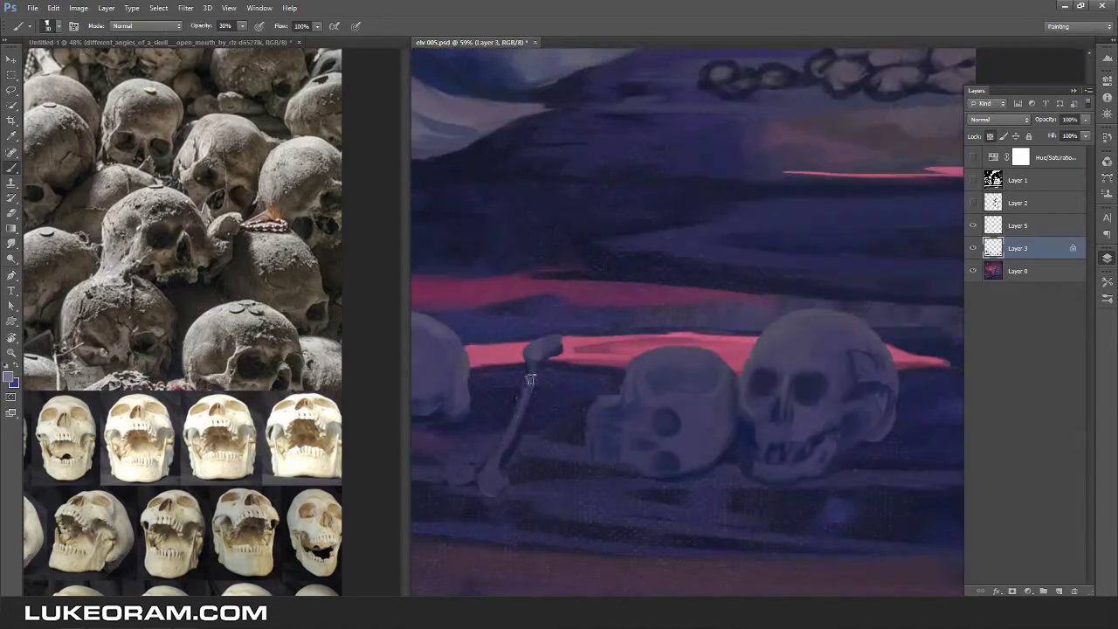
mouse_move(646, 367)
left_mouse_down()
mouse_move(712, 384)
mouse_move(664, 407)
mouse_move(636, 386)
mouse_move(635, 400)
left_mouse_up()
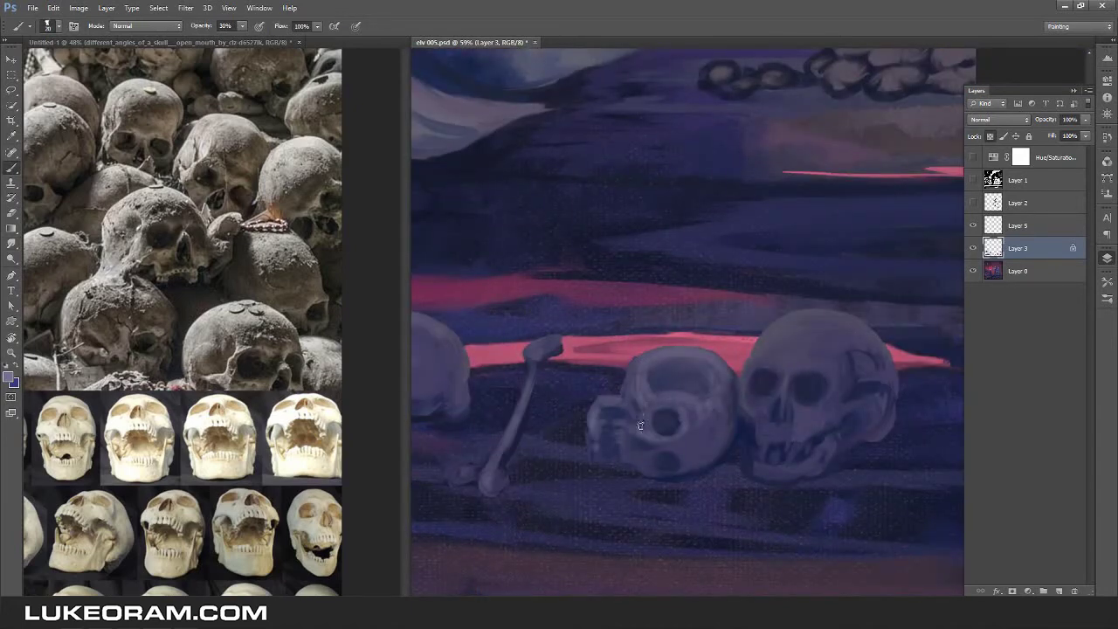
key("r")
left_click_drag(732, 387, 592, 431)
key("b")
mouse_move(611, 385)
left_mouse_down()
mouse_move(656, 362)
mouse_move(644, 449)
mouse_move(552, 476)
left_mouse_up()
key("r")
scroll(760, 316, "down", 6)
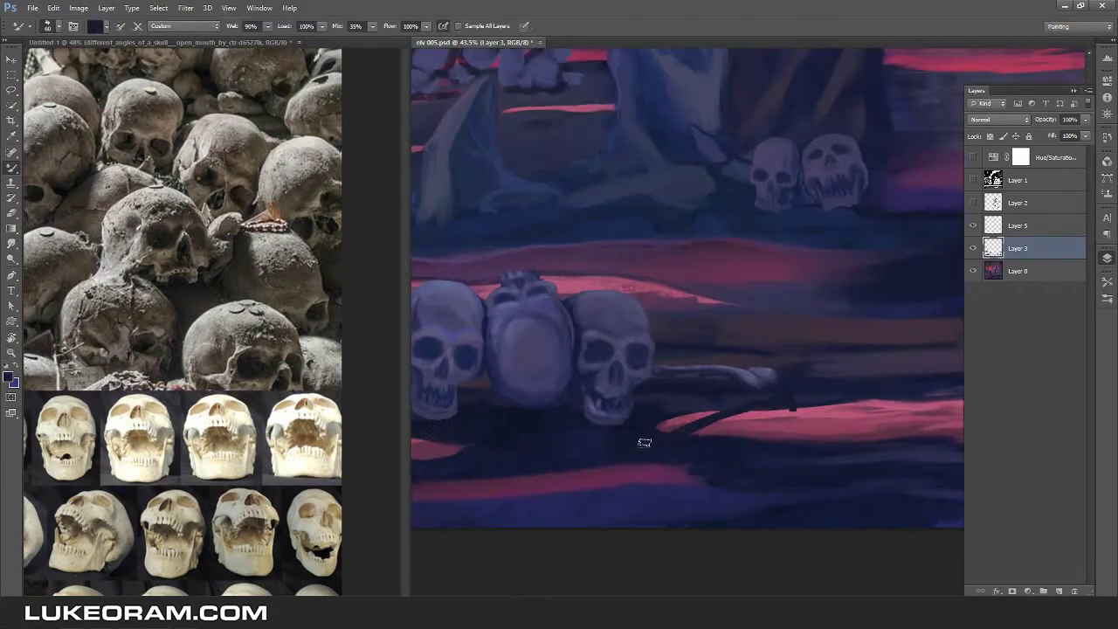
With Layer 3's transparency unlocked, paint a long diagonal bone across the pink lava beside the left skull row.
scroll(786, 408, "up", 3)
left_click_drag(577, 464, 795, 404)
left_click_drag(734, 428, 490, 493)
left_click_drag(681, 433, 813, 401)
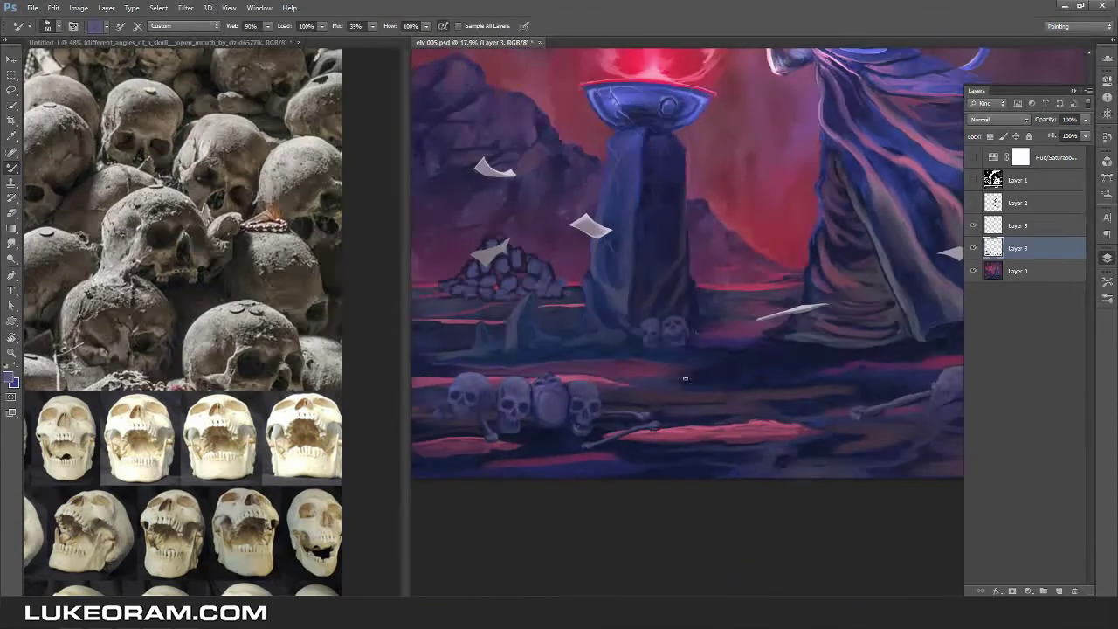
left_click(972, 226)
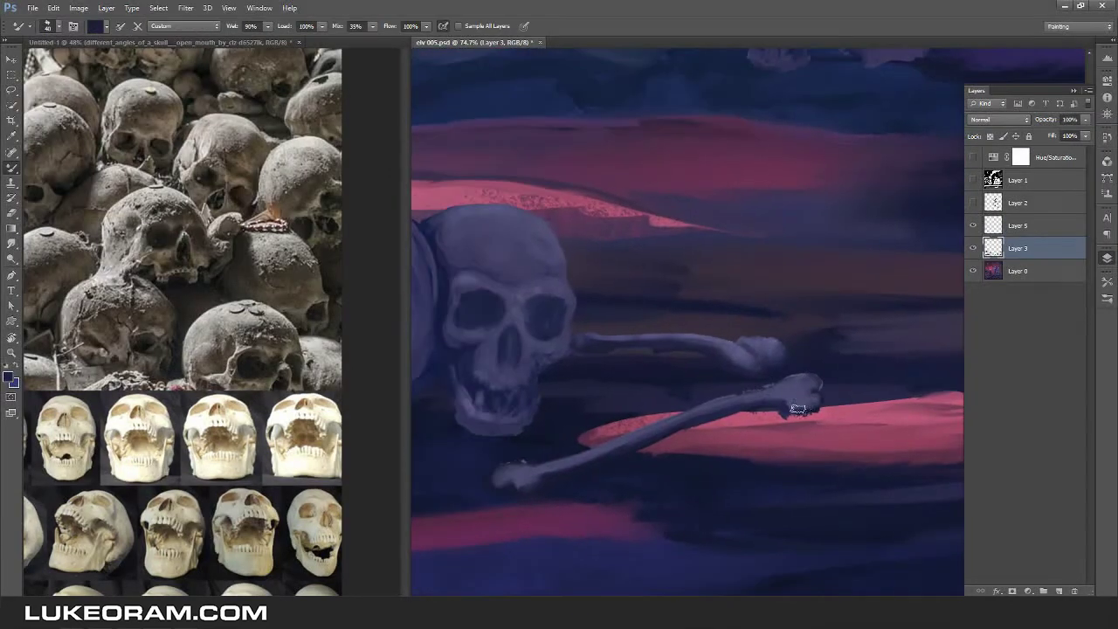
mouse_move(507, 471)
left_mouse_down()
mouse_move(808, 391)
mouse_move(809, 411)
left_mouse_up()
Paint a curved rib bone rising behind the long bone at the domed skull, and trim it with the Eraser.
mouse_move(681, 336)
left_mouse_down()
mouse_move(664, 347)
mouse_move(651, 441)
mouse_move(673, 367)
left_mouse_up()
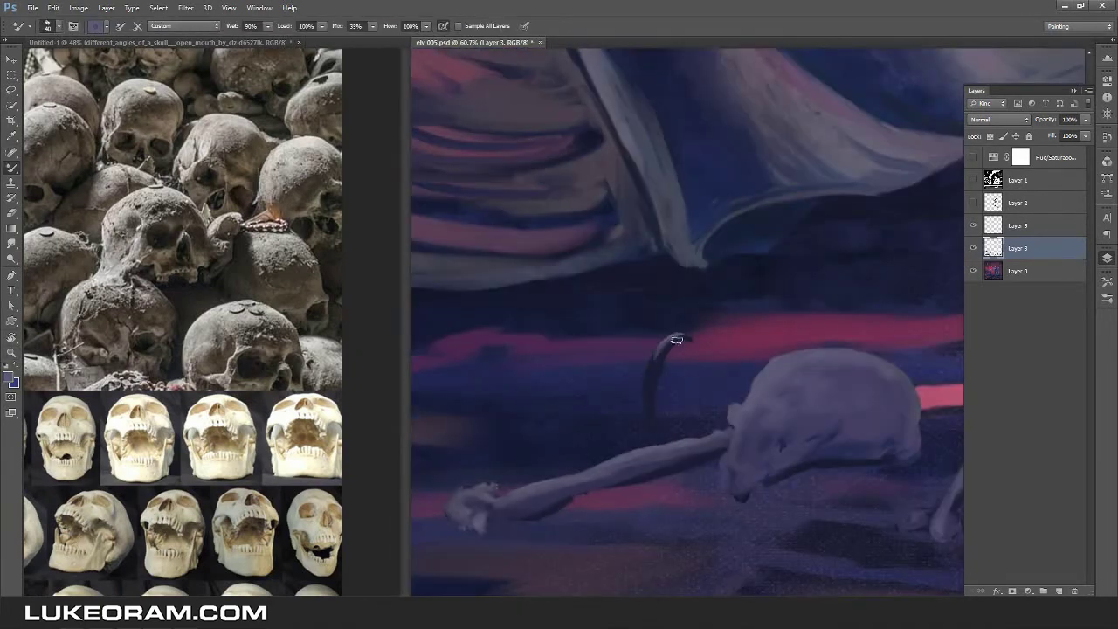
key("e")
key("b")
scroll(836, 305, "down", 5)
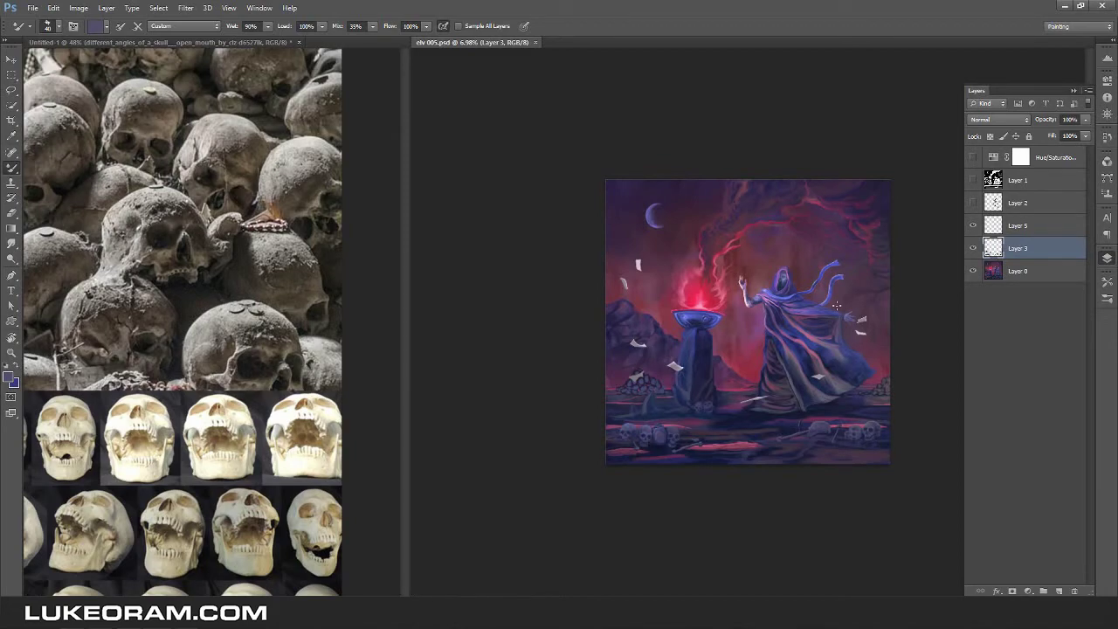
Draw thin pale cobweb strands around the skulls and bones of the left foreground group.
scroll(651, 410, "up", 5)
left_click_drag(540, 435, 642, 365)
scroll(643, 365, "down", 2)
left_click_drag(751, 410, 795, 398)
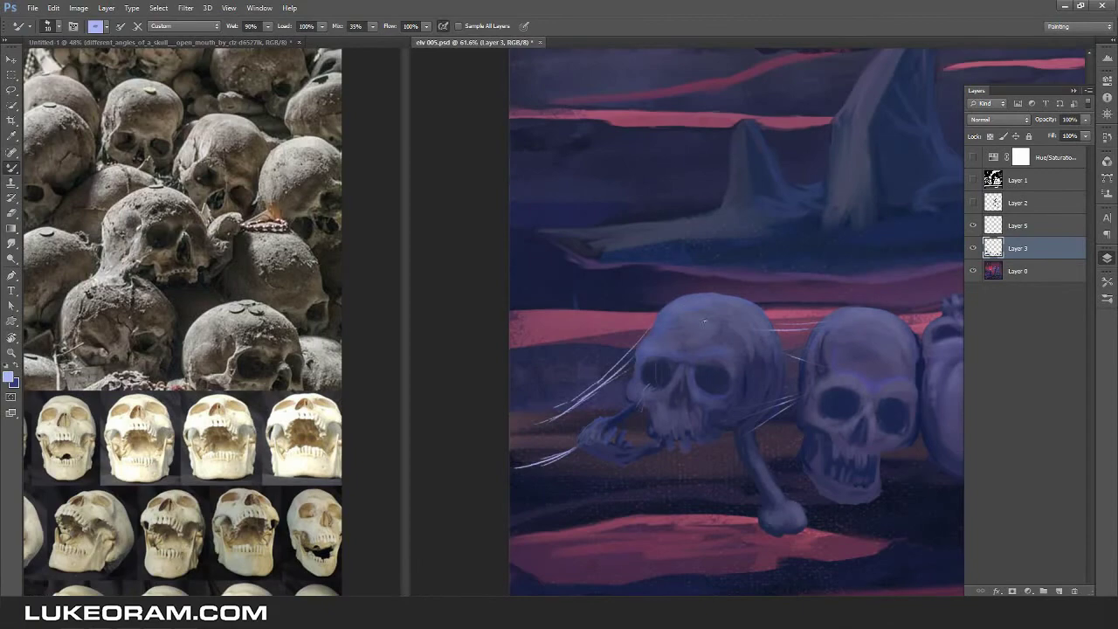
scroll(700, 325, "right", 5)
left_click_drag(643, 417, 703, 452)
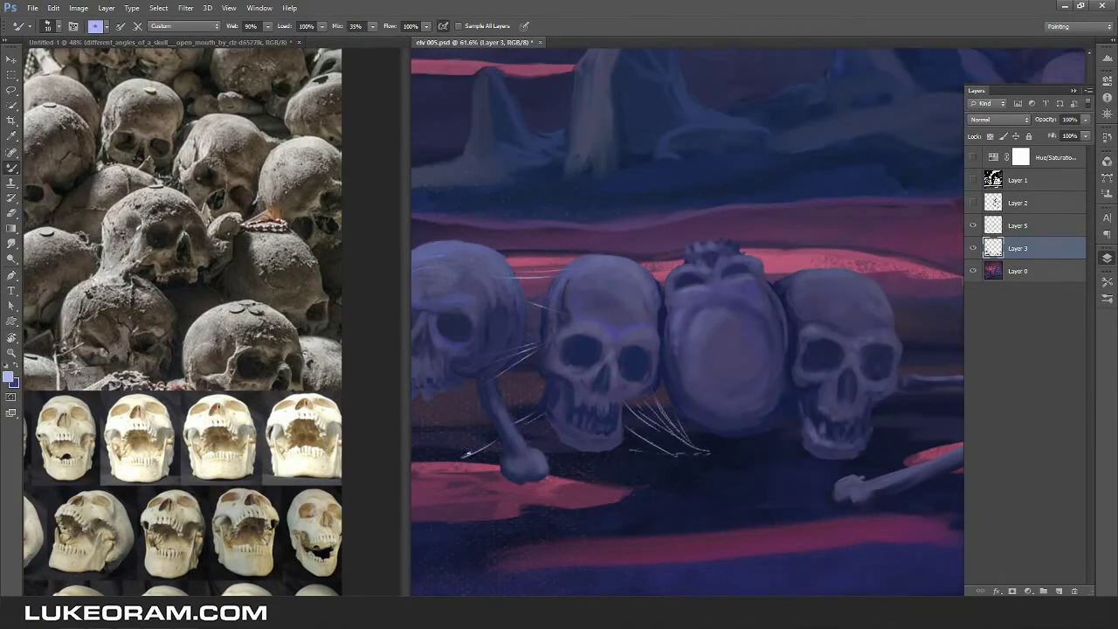
scroll(699, 419, "right", 5)
left_click_drag(795, 380, 761, 374)
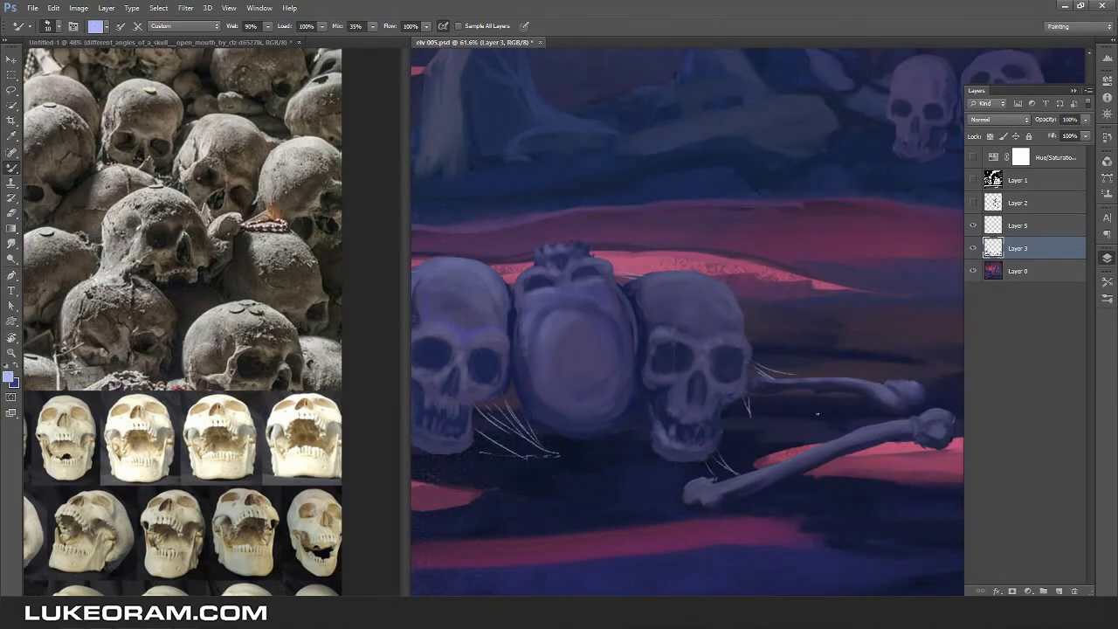
Undo the last stroke and draw pale cobweb strands from the domed skull, bones and laughing skull of the right group.
scroll(817, 415, "down", 4)
scroll(694, 410, "up", 5)
key("ctrl+z")
left_click_drag(631, 423, 705, 403)
scroll(690, 359, "right", 5)
left_click_drag(890, 394, 961, 456)
left_click_drag(841, 450, 880, 491)
scroll(690, 359, "right", 4)
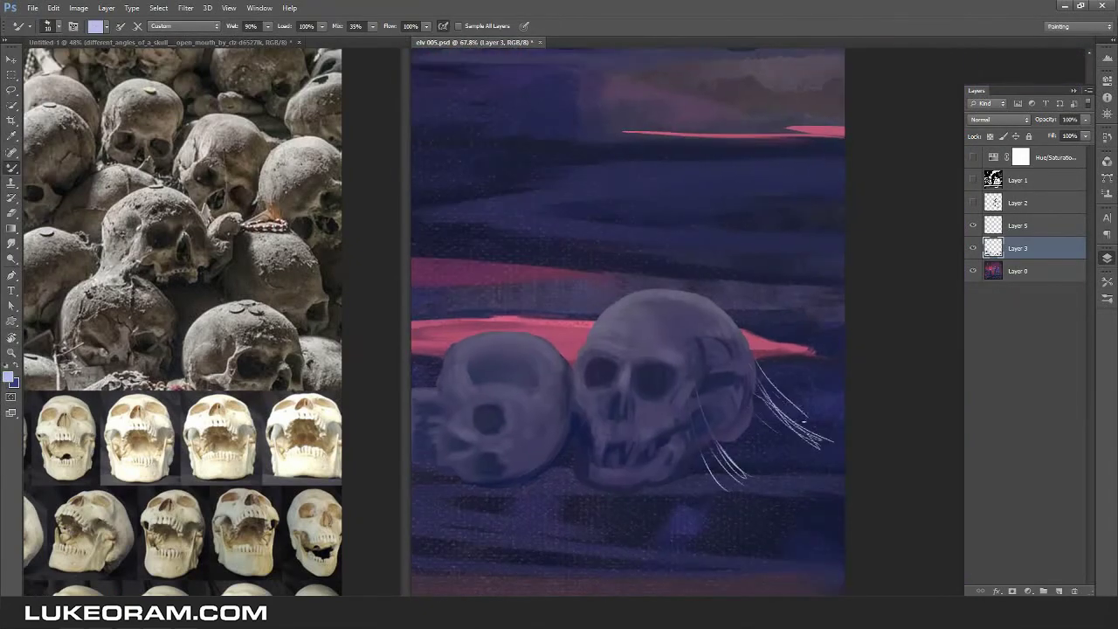
scroll(522, 481, "down", 2)
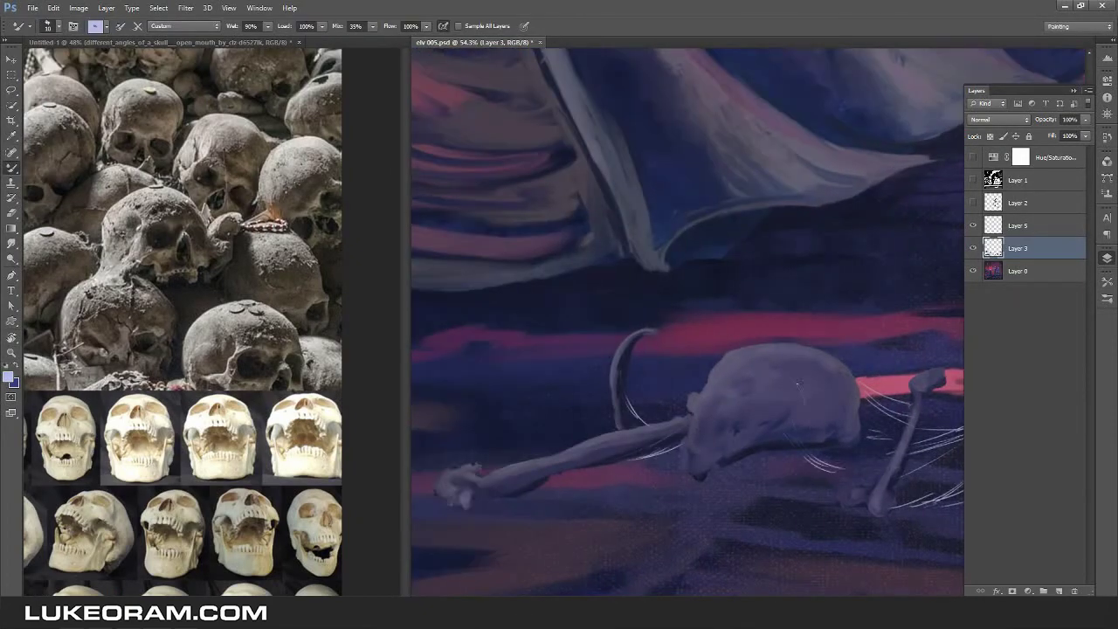
Erase parts of the cobweb strands on Layer 3 and clear the selection.
scroll(796, 383, "down", 3)
scroll(584, 281, "up", 4)
key("e")
mouse_move(515, 385)
left_mouse_down()
mouse_move(612, 367)
mouse_move(669, 375)
left_mouse_up()
key("ctrl+d")
scroll(584, 281, "down", 3)
On Layer 0, paint lavender rim light along the smoke cloud's billowing left edge and soften it with the Smudge tool.
key("alt+bracketleft")
key("b")
scroll(633, 388, "up", 5)
scroll(669, 375, "down", 1)
mouse_move(679, 250)
left_mouse_down()
mouse_move(694, 442)
mouse_move(646, 533)
left_mouse_up()
mouse_move(819, 349)
left_mouse_down()
mouse_move(744, 375)
mouse_move(662, 240)
left_mouse_up()
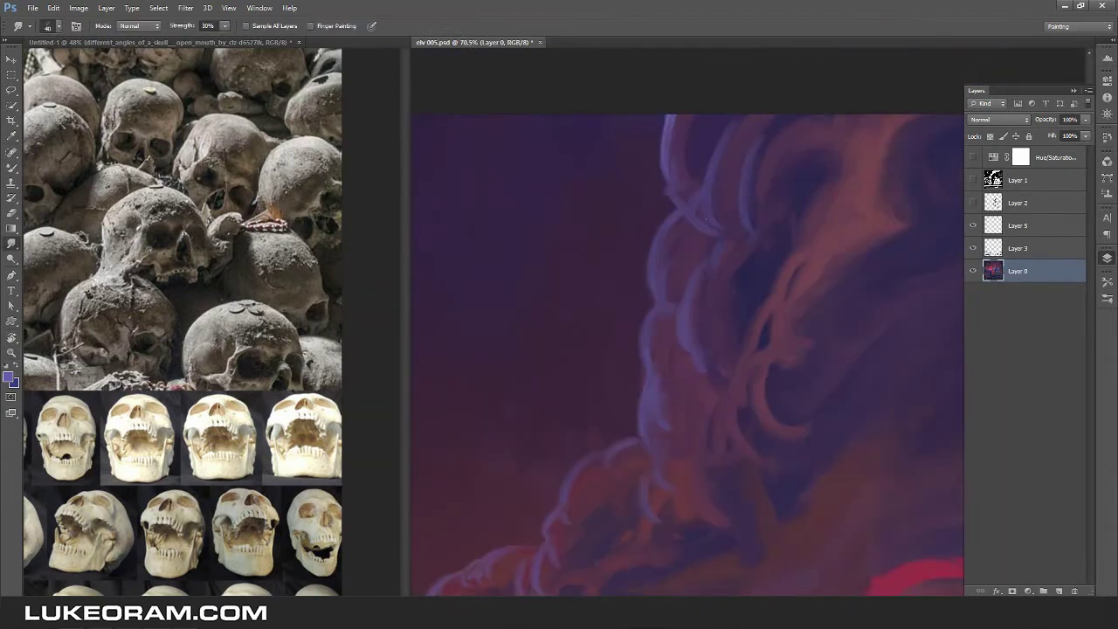
left_click_drag(568, 481, 661, 323)
Blend the smoke cloud's rim light into the surrounding purple sky with the Mixer Brush.
key("b")
mouse_move(569, 399)
left_mouse_down()
mouse_move(537, 437)
mouse_move(658, 354)
mouse_move(611, 449)
left_mouse_up()
left_click_drag(586, 170, 649, 286)
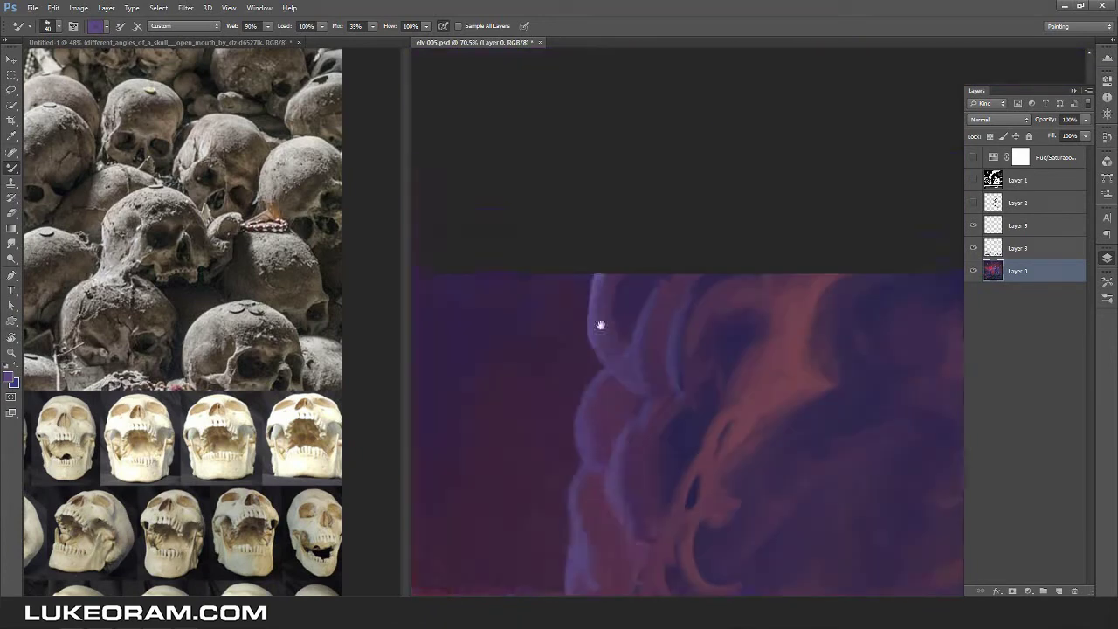
scroll(664, 385, "down", 5)
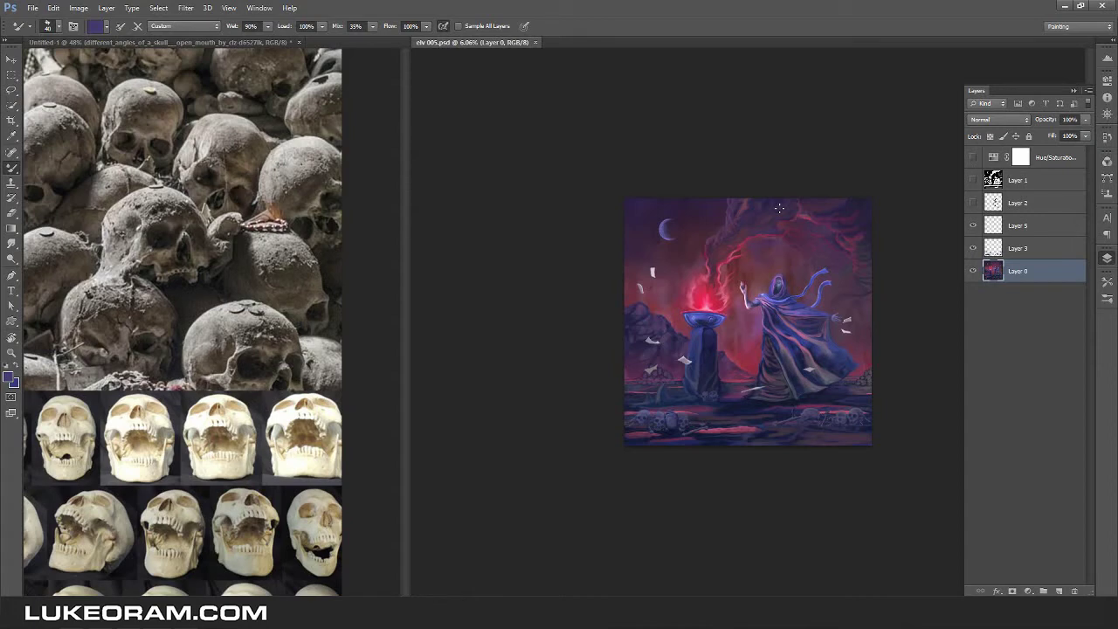
Paint light blue highlights along the lit edge of the pedestal column and deepen the blue of the rock at its base.
scroll(700, 330, "up", 5)
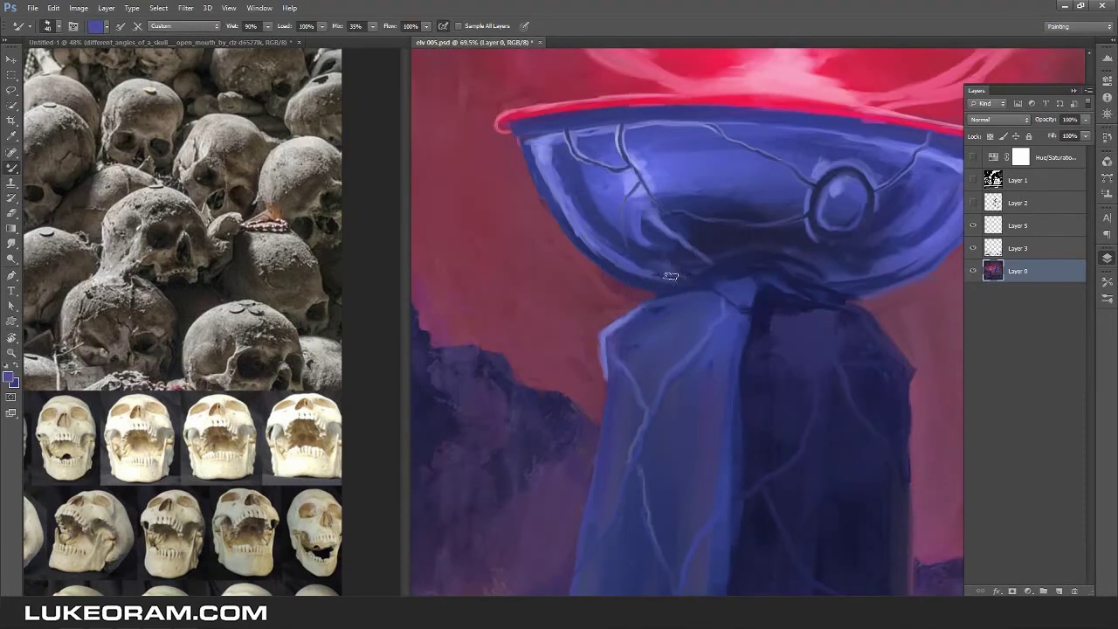
scroll(653, 346, "down", 3)
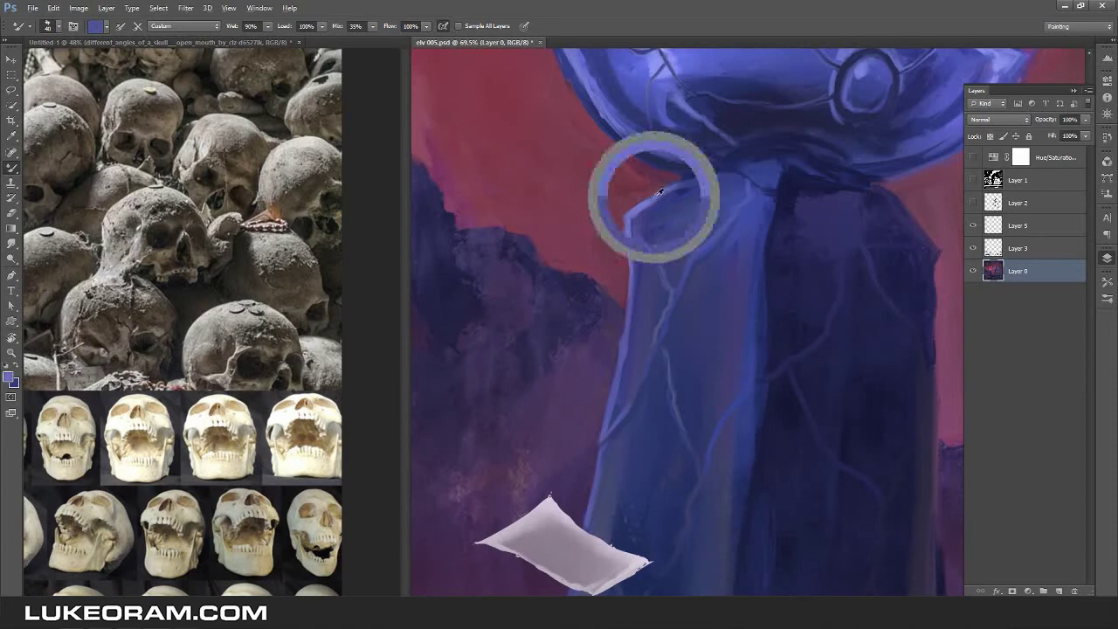
scroll(627, 507, "up", 2)
left_click_drag(627, 506, 669, 302)
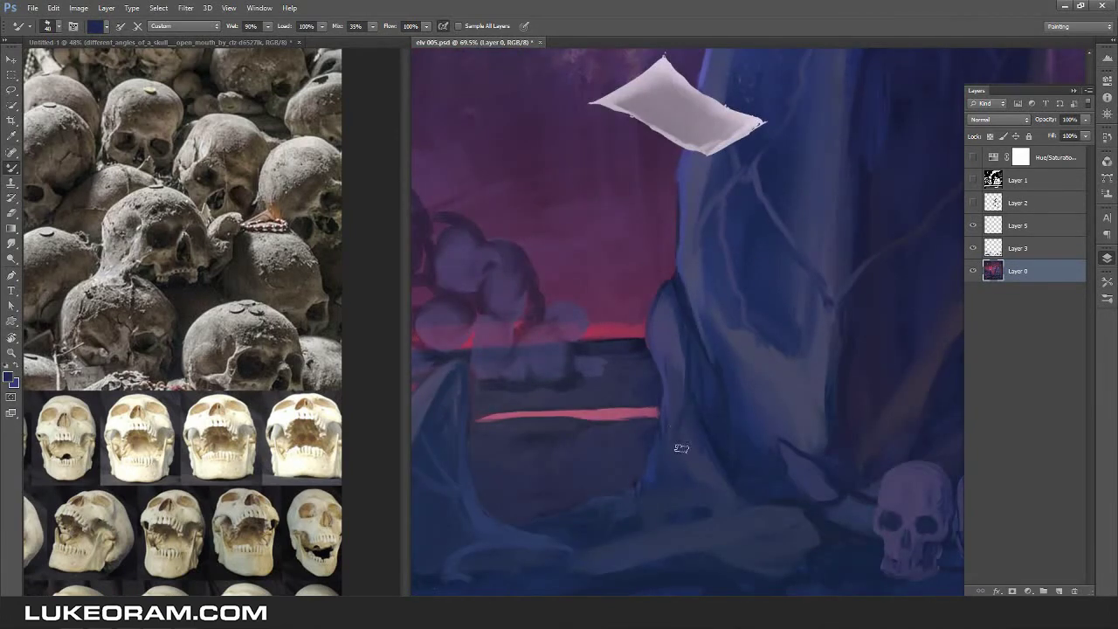
left_click_drag(688, 448, 690, 586)
Refine the bowl's cracks and round ornament with Smudge and Mixer Brush strokes, extending a crack up to the rim.
scroll(789, 262, "up", 3)
key("r")
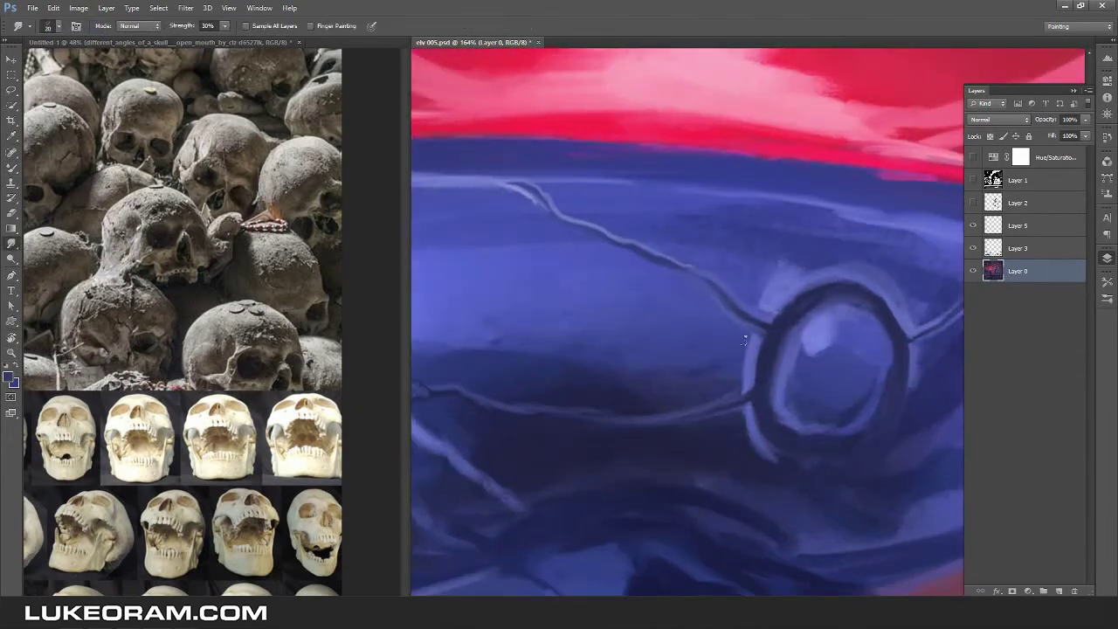
key("b")
left_click_drag(666, 406, 548, 528)
left_click(689, 411, "alt")
left_click_drag(687, 400, 454, 525)
left_click_drag(653, 376, 648, 401)
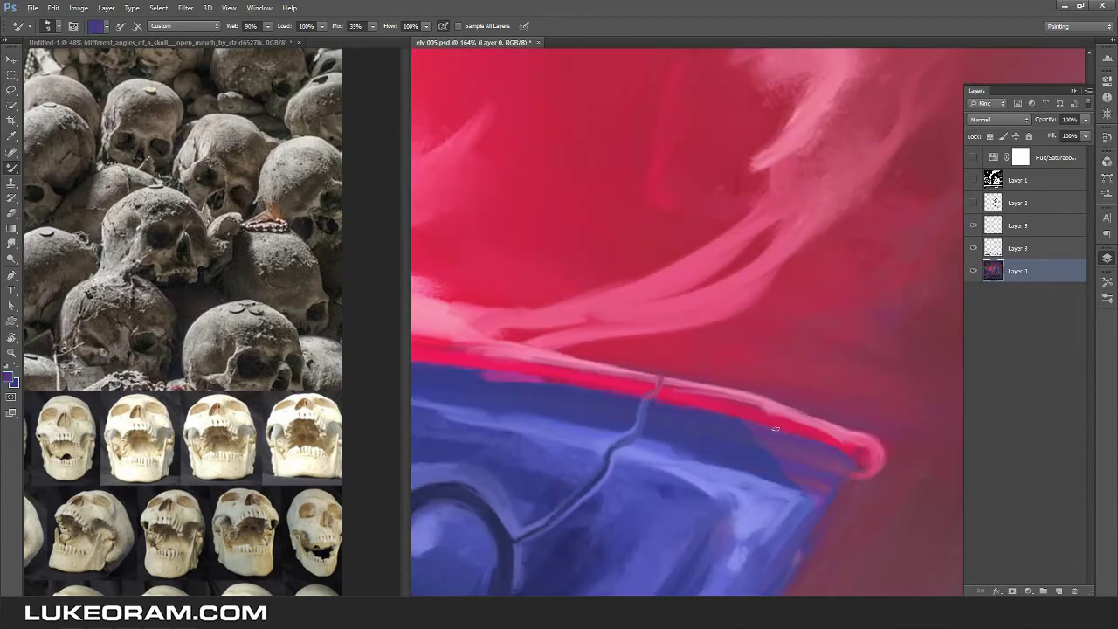
Paint dark blue shading beneath the bowl's glowing rim and touch up the cracked blue surface below it.
scroll(653, 384, "down", 3)
scroll(470, 390, "up", 2)
mouse_move(469, 389)
left_mouse_down()
mouse_move(957, 375)
mouse_move(482, 397)
mouse_move(854, 394)
mouse_move(610, 358)
left_mouse_up()
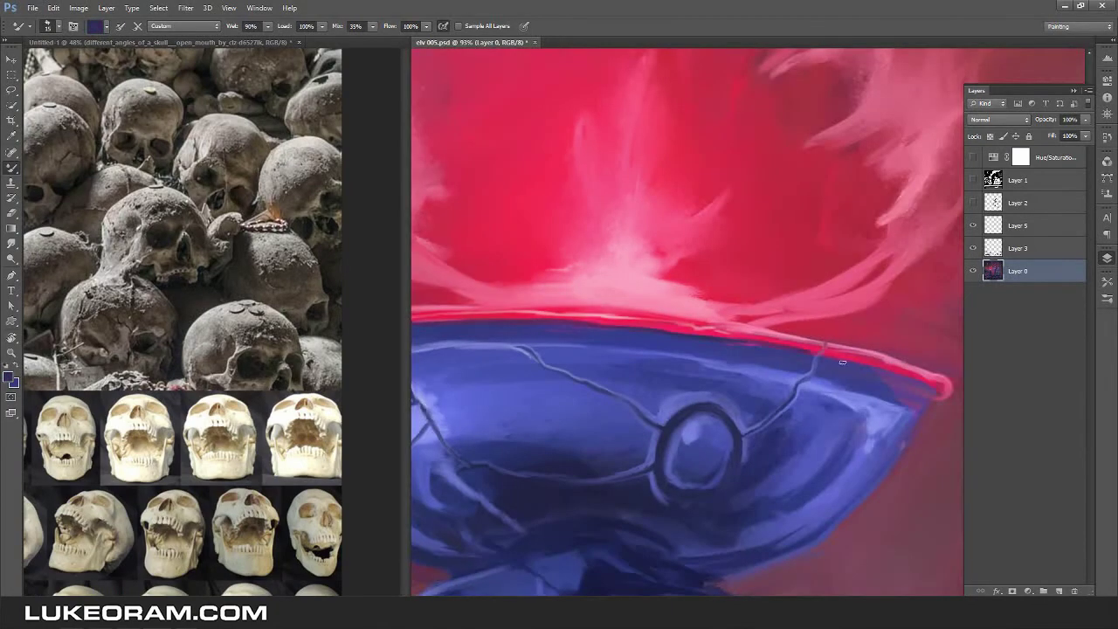
scroll(611, 359, "down", 3)
scroll(605, 422, "up", 3)
left_click(604, 422, "alt")
key("r")
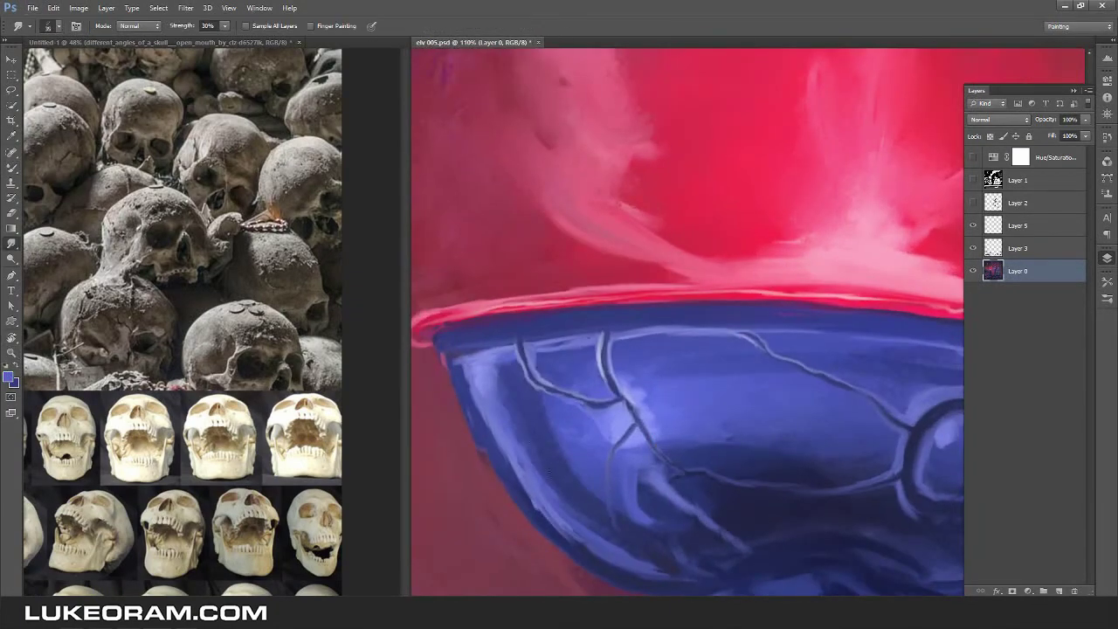
key("b")
Paint a bright blue highlight down the pedestal's front corner, between its lit and shadowed faces.
scroll(743, 320, "down", 3)
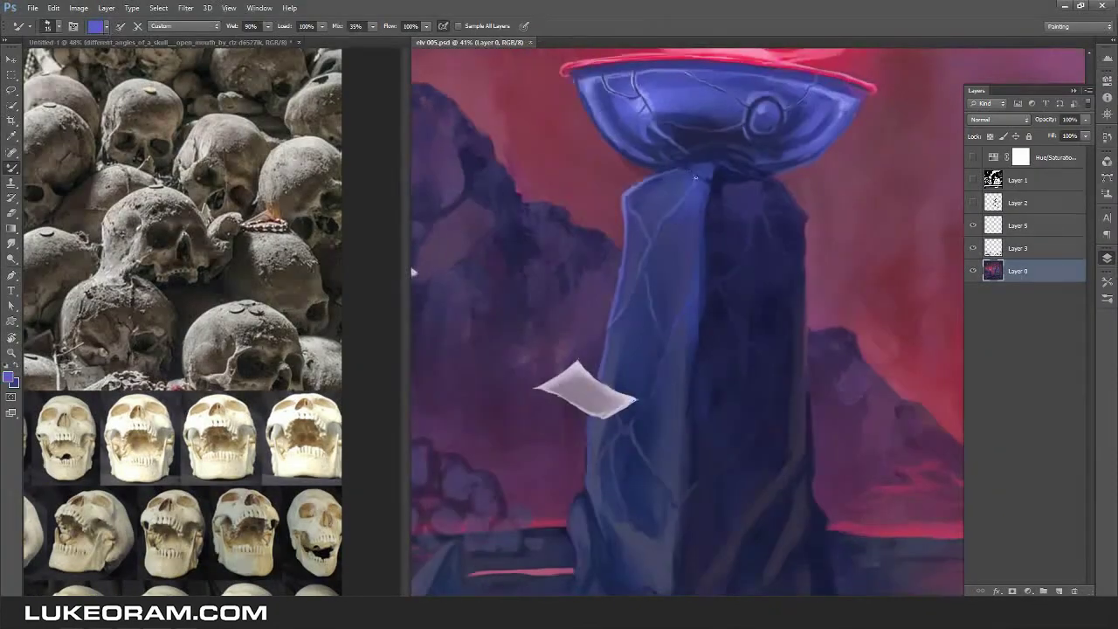
scroll(688, 274, "up", 1)
left_click_drag(688, 273, 666, 324)
scroll(667, 324, "down", 2)
left_click_drag(669, 406, 637, 444)
scroll(637, 444, "down", 3)
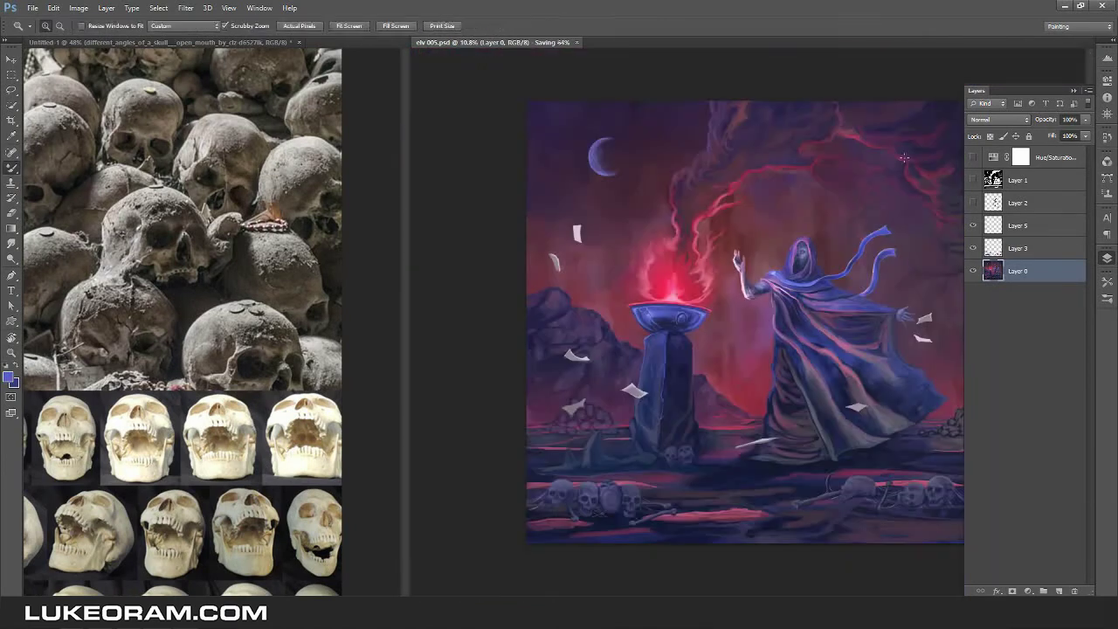
scroll(796, 401, "up", 1)
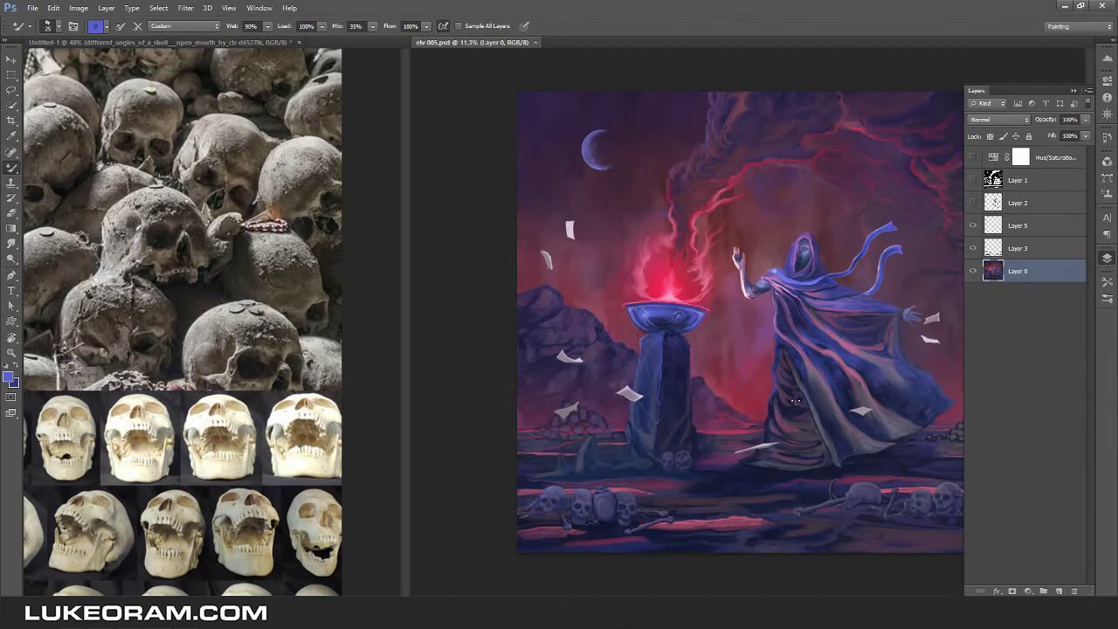
On Layer 3, paint two crossed bones on the ground beside the two small skulls at the pedestal's base.
scroll(796, 401, "up", 10)
key("alt+bracketright")
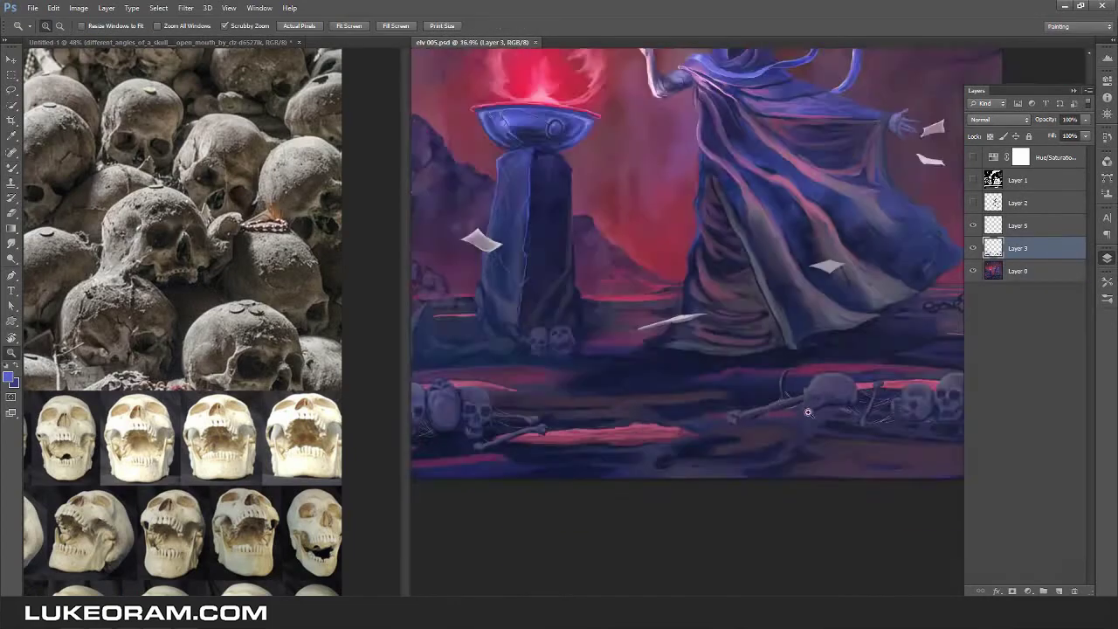
left_click(664, 330, "alt")
left_click_drag(640, 428, 778, 365)
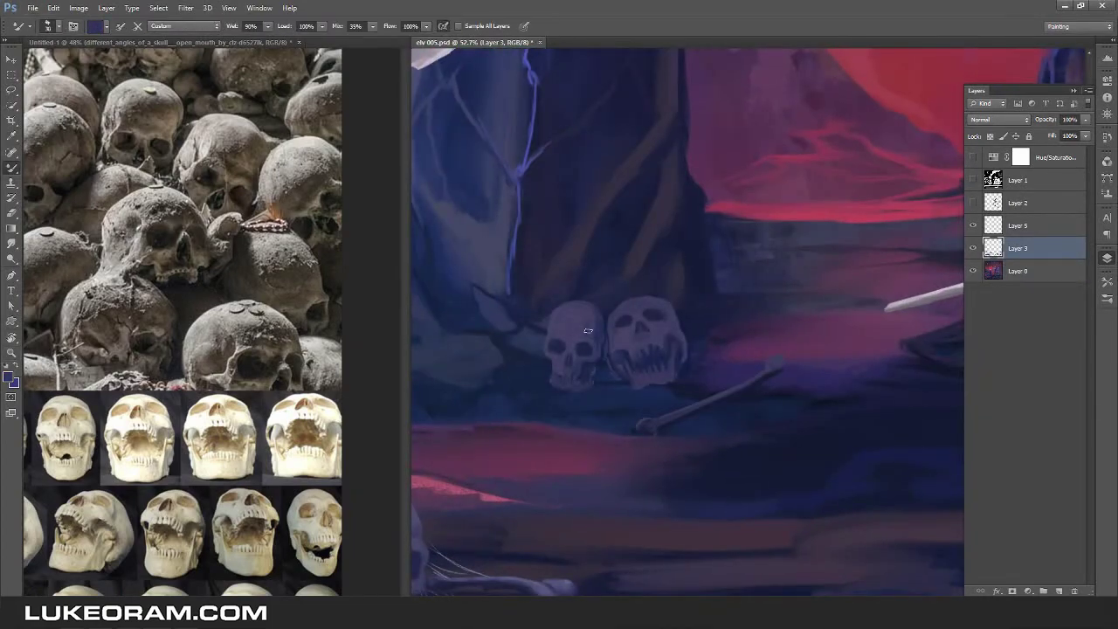
left_click_drag(642, 423, 786, 369)
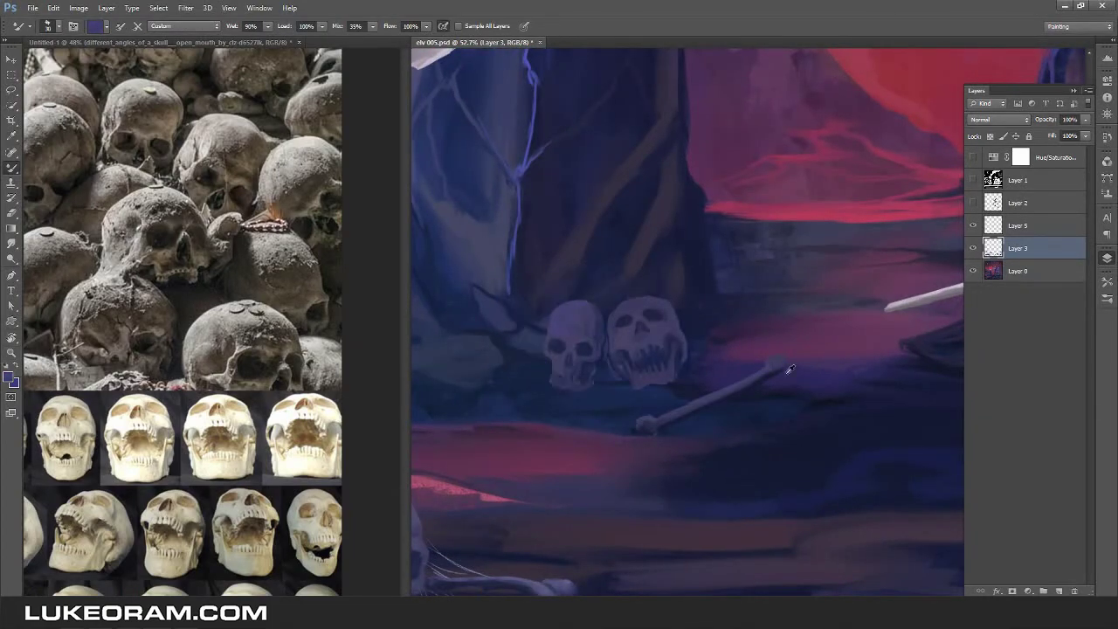
left_click(662, 419, "alt")
left_click_drag(602, 400, 778, 381)
key("ctrl+minus")
key("ctrl+minus")
key("ctrl+minus")
key("ctrl+minus")
key("ctrl+minus")
key("ctrl+minus")
key("z")
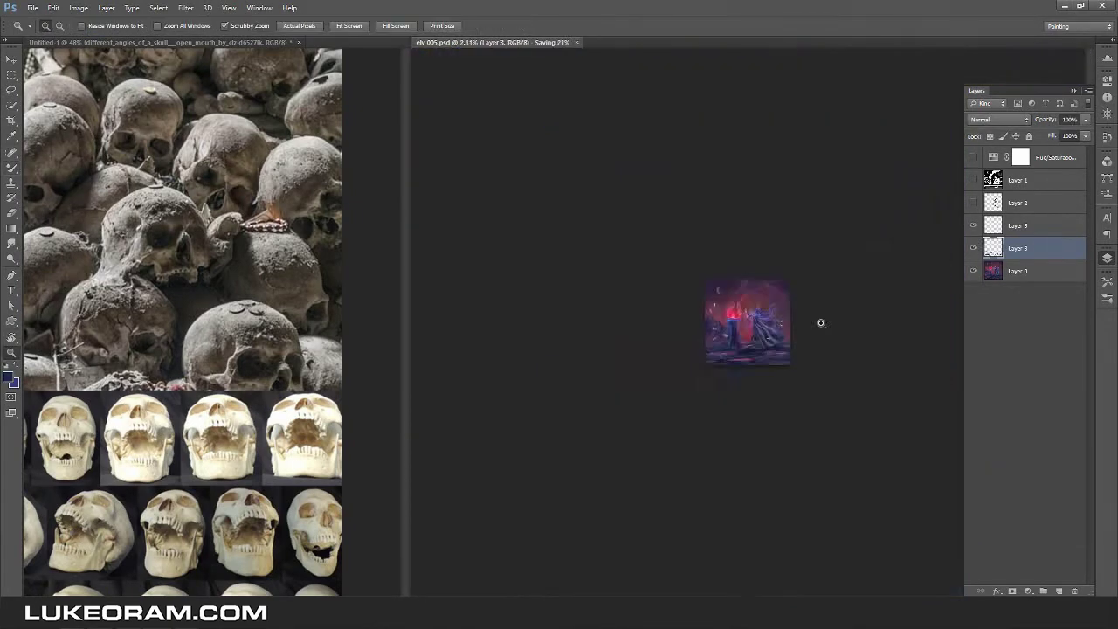
On Layer 0, touch up the sorcerer's cloak folds and the scarf over the shoulder with sampled blues and purples.
left_click_drag(821, 319, 869, 246)
key("alt+bracketleft")
key("b")
scroll(869, 245, "up", 3)
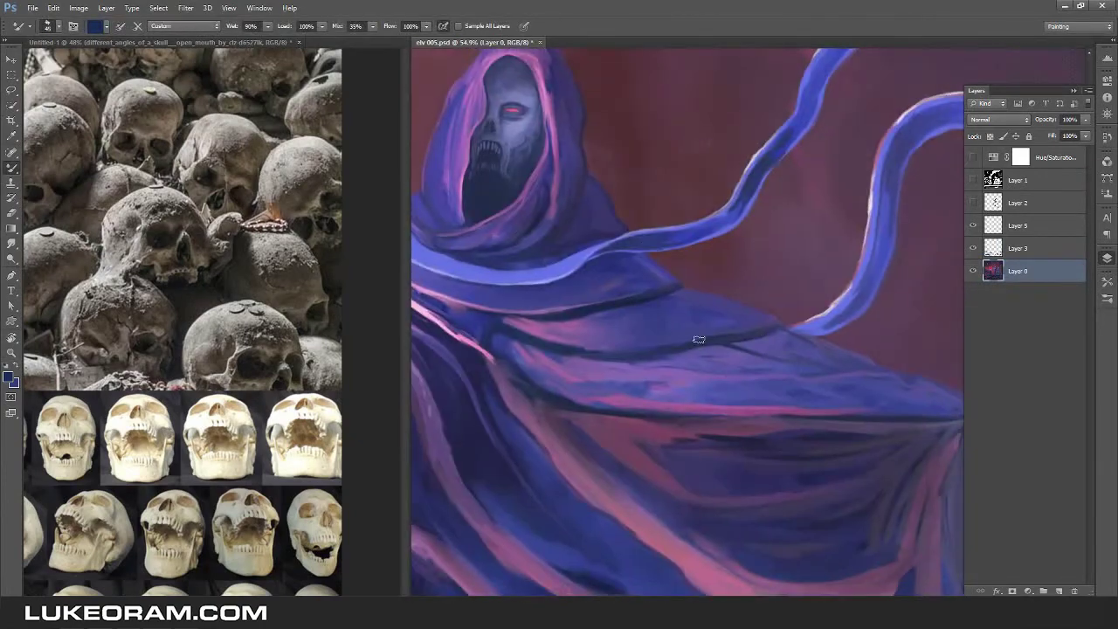
left_click(736, 332, "alt")
scroll(737, 349, "down", 3)
scroll(610, 374, "up", 4)
left_click(611, 374, "alt")
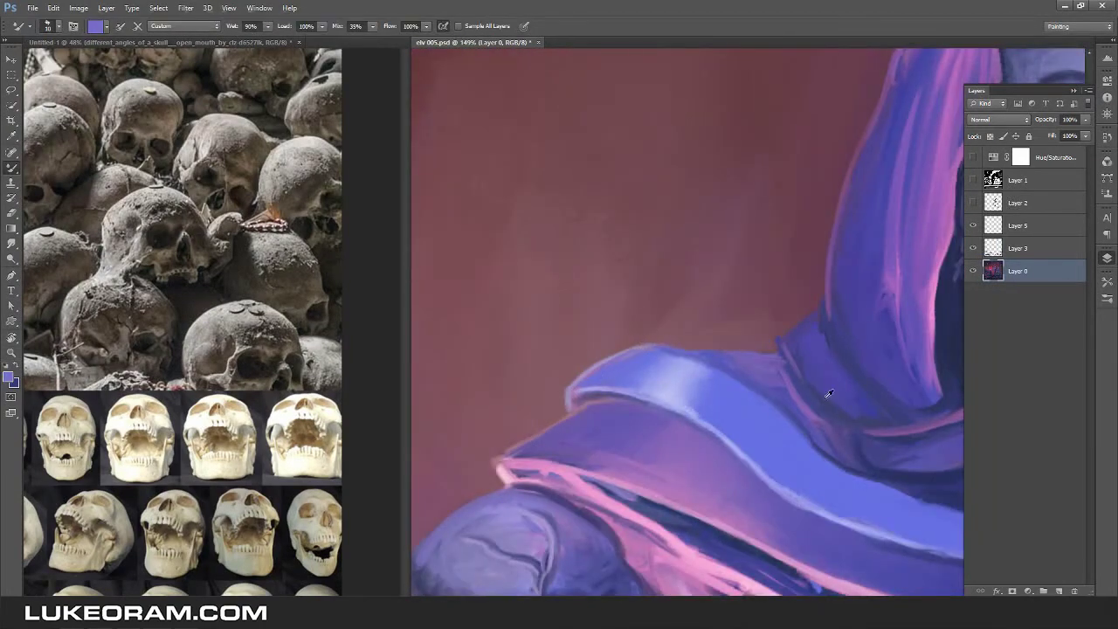
Paint lavender highlights down the curved outer side of the bowl and blend them with sampled blue.
scroll(579, 365, "down", 3)
scroll(824, 392, "up", 2)
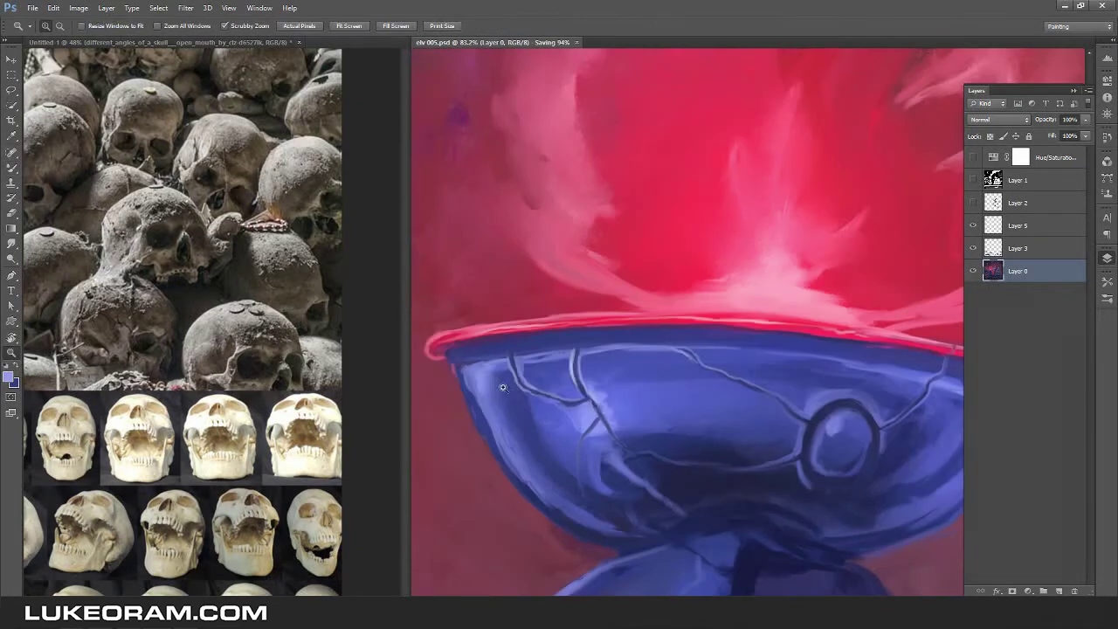
key("b")
left_click_drag(476, 384, 572, 520)
left_click_drag(502, 402, 524, 467)
left_click(590, 510, "alt")
scroll(590, 533, "down", 3)
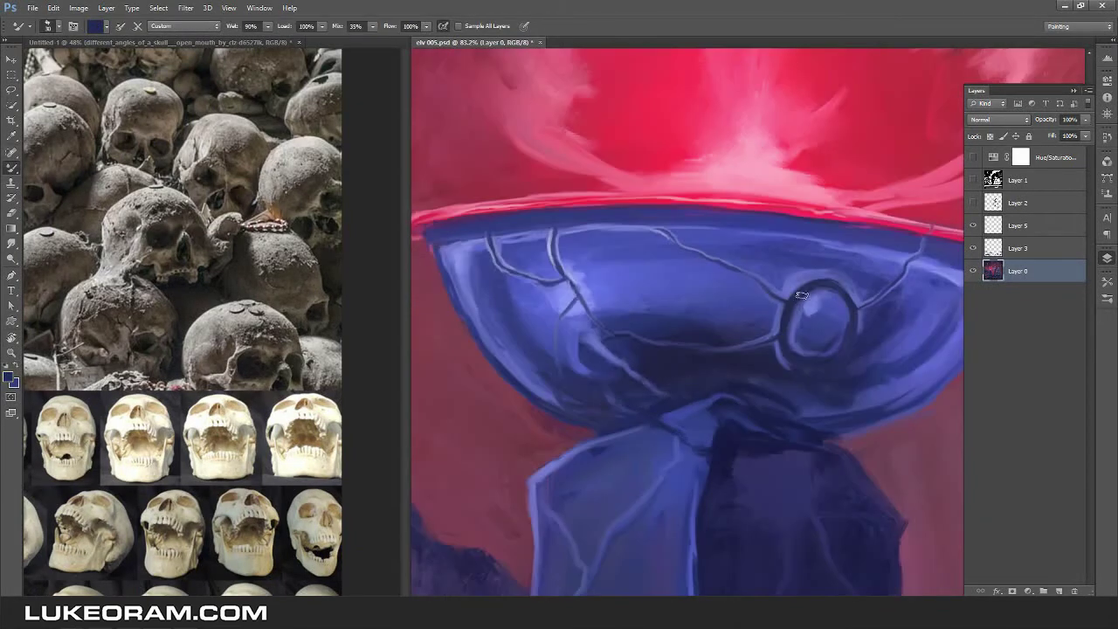
Strengthen the pedestal's cracks where they cross the front corner, using sampled blues and the Smudge tool.
left_click_drag(775, 277, 664, 297)
left_click(646, 280, "alt")
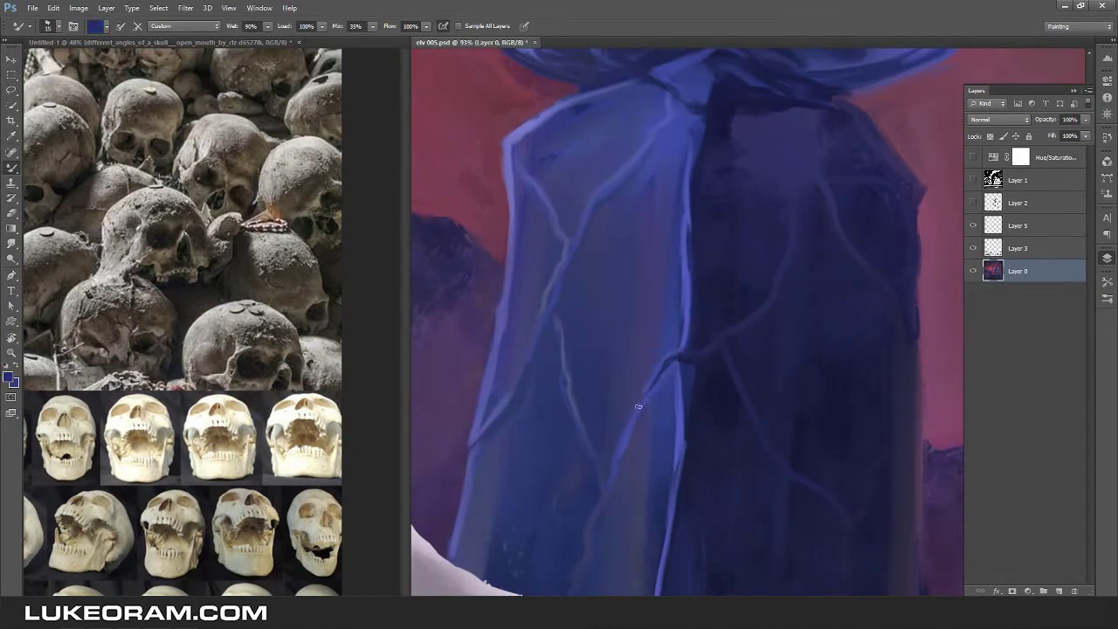
scroll(723, 350, "down", 2)
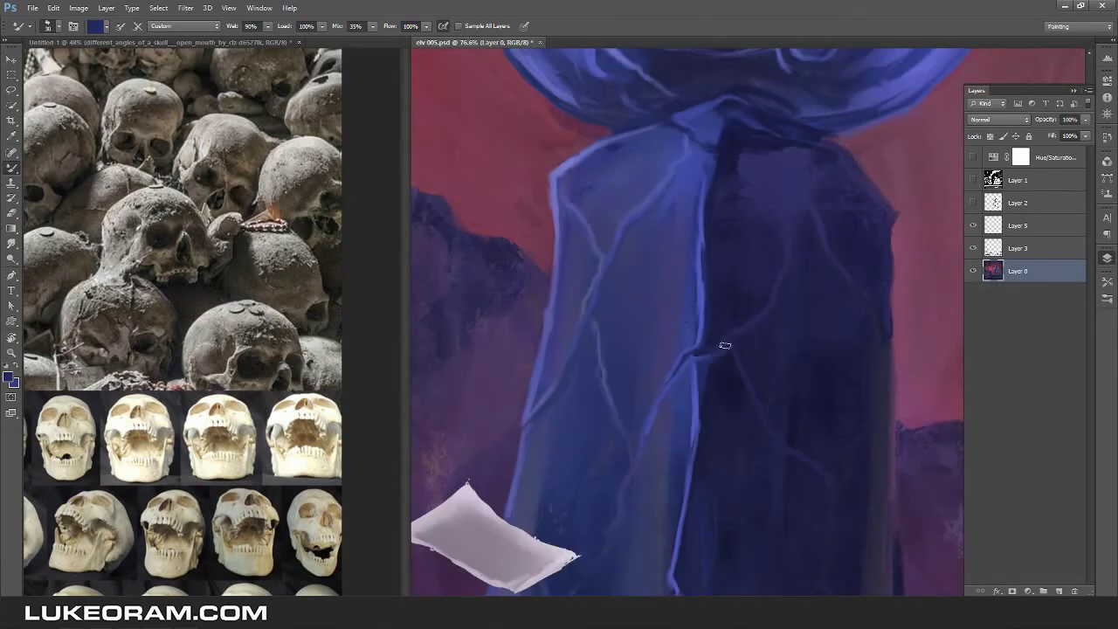
key("r")
scroll(791, 362, "down", 5)
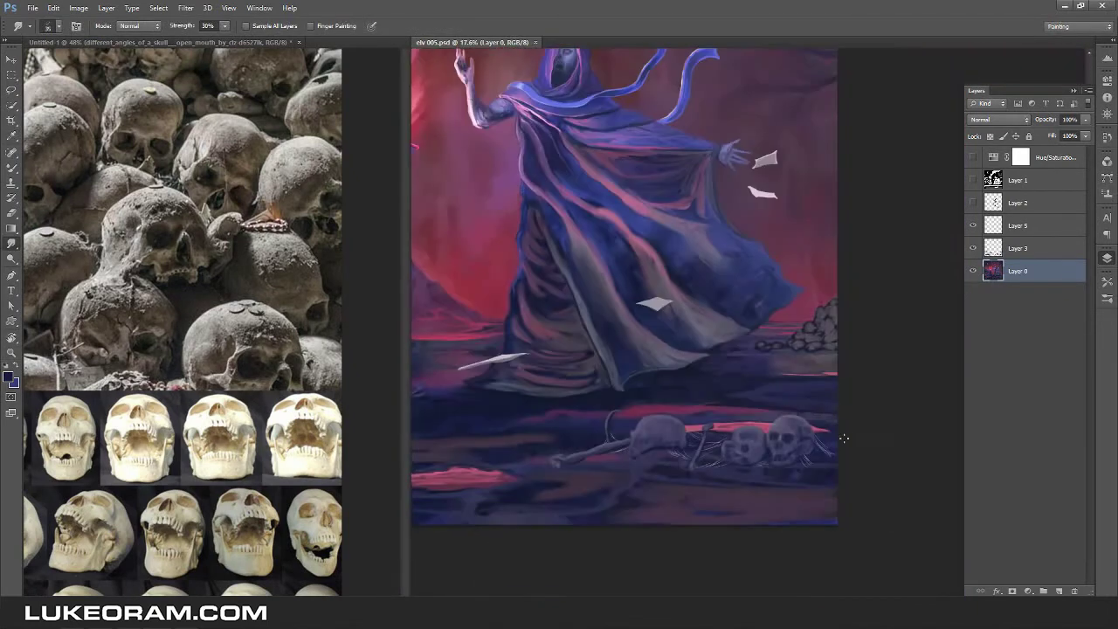
Paint dark strokes across the brown foreground ground above the lava streak with the Mixer Brush.
key("b")
scroll(594, 468, "up", 3)
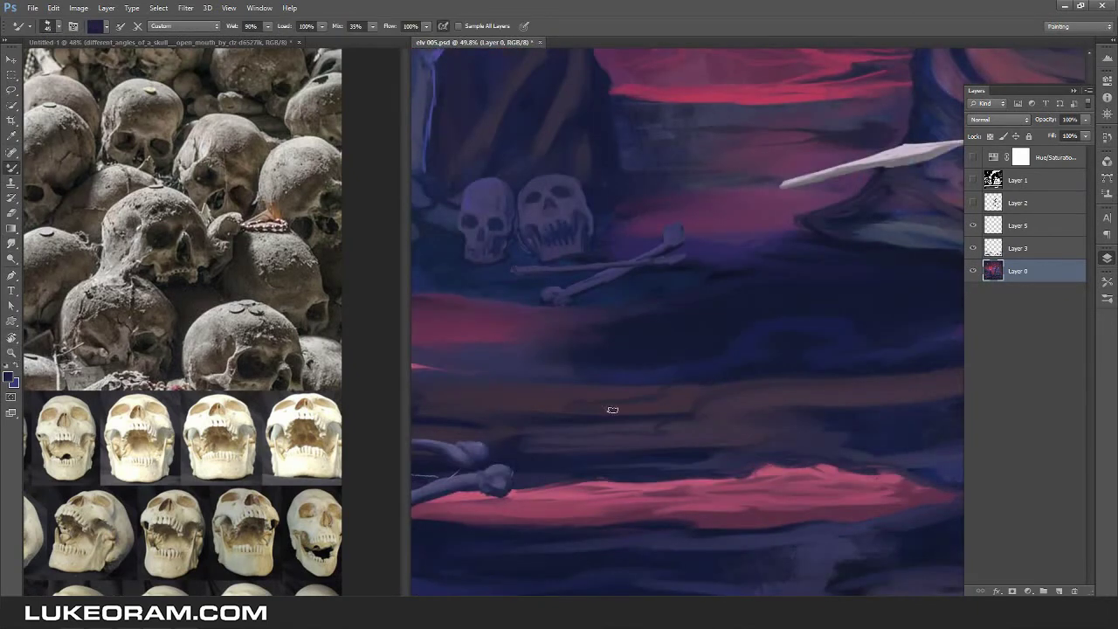
left_click_drag(612, 408, 852, 446)
scroll(727, 402, "down", 5)
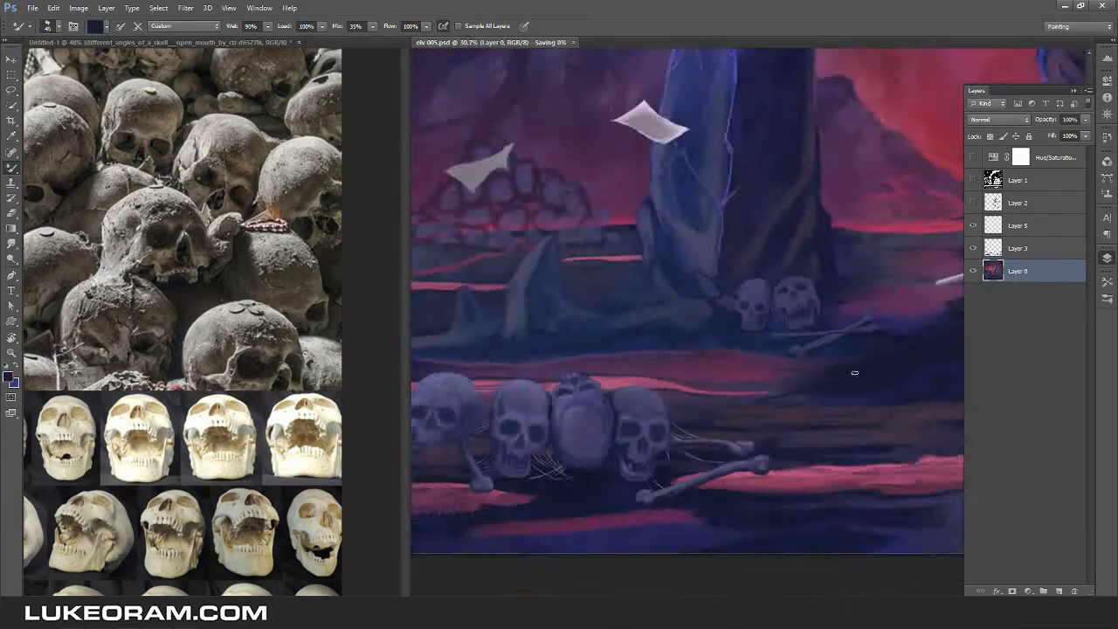
Close the skull reference image and make Layer 5 active with its transparent pixels locked.
key("ctrl+w")
key("z")
mouse_move(728, 428)
left_mouse_down()
mouse_move(769, 427)
mouse_move(728, 427)
left_mouse_up()
key("alt+bracketright")
key("alt+bracketright")
key("ctrl+plus")
key("ctrl+plus")
key("ctrl+plus")
key("ctrl+plus")
key("b")
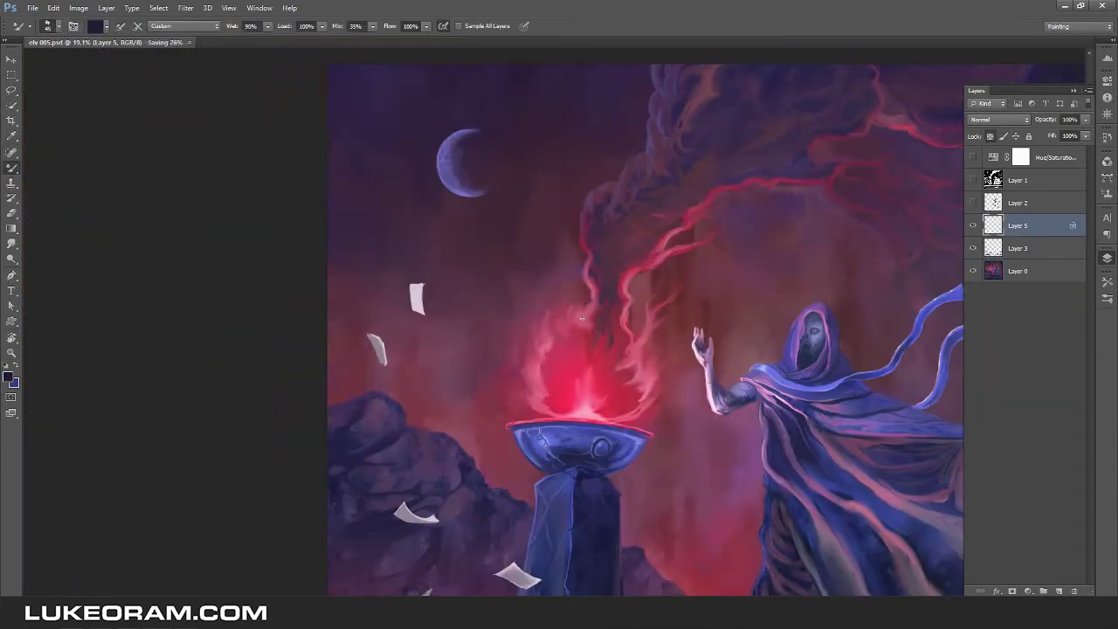
Set the foreground colour to bright red for painting on the papers of Layer 5.
key("z")
left_click(460, 279)
left_click_drag(460, 278, 524, 278)
key("b")
key("alt+bracketleft")
key("alt+bracketleft")
right_click(603, 324, "alt+shift")
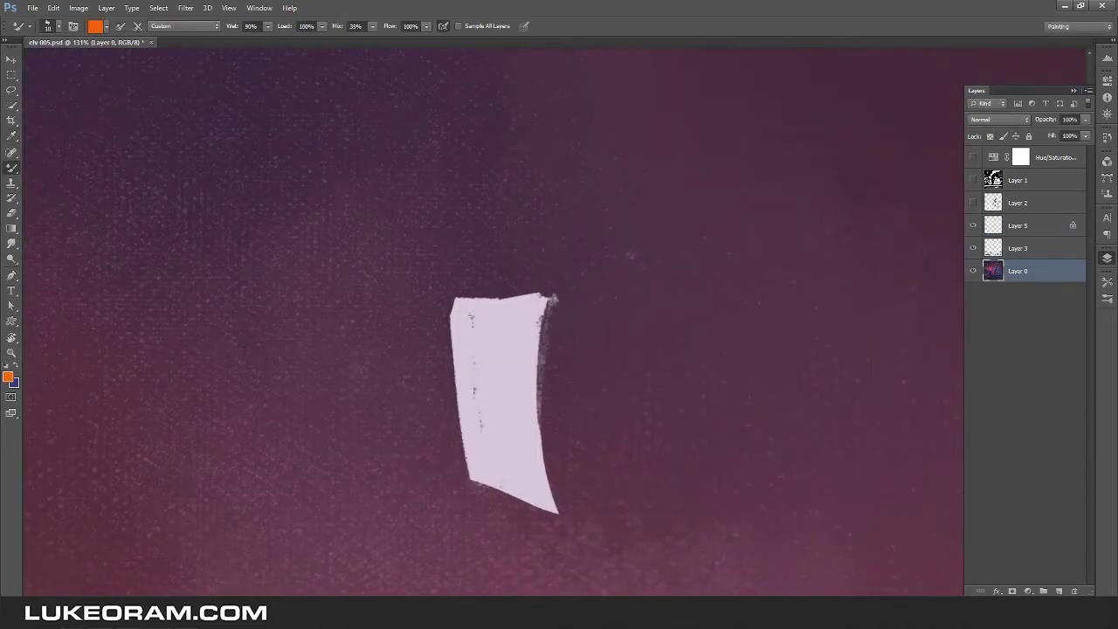
key("alt+bracketright")
key("alt+bracketright")
left_click(8, 377)
key("Return")
left_click(8, 378)
key("Return")
Draw red symbols and lines of writing on the uppermost floating paper with the Mixer Brush.
left_click_drag(490, 316, 515, 385)
left_click_drag(496, 427, 487, 330)
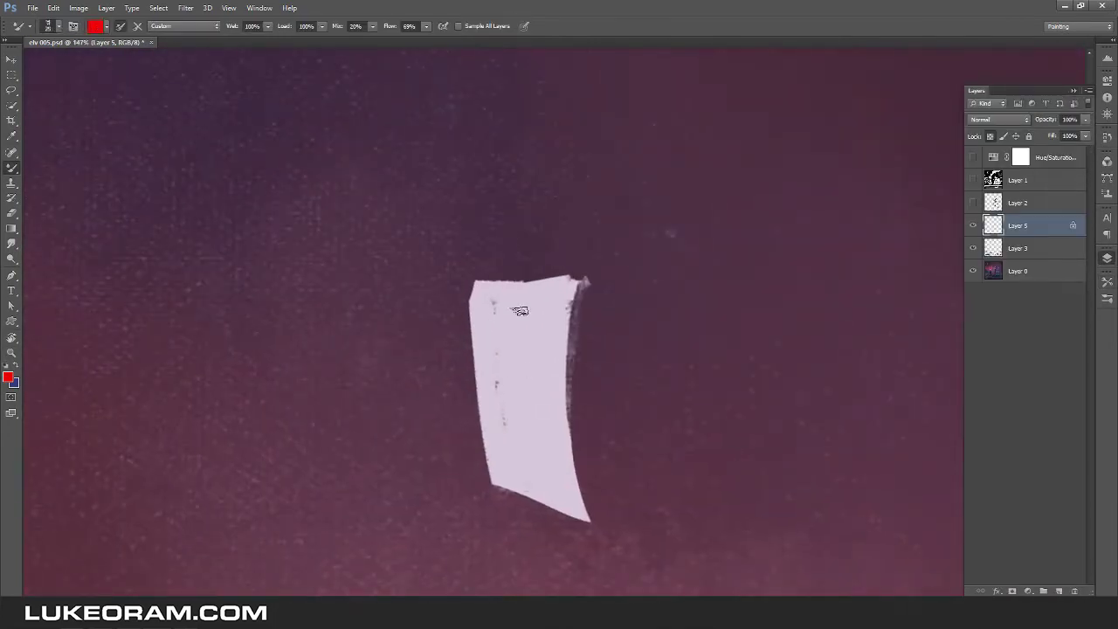
mouse_move(520, 311)
left_mouse_down()
mouse_move(518, 373)
mouse_move(503, 400)
mouse_move(554, 489)
left_mouse_up()
key("ctrl+0")
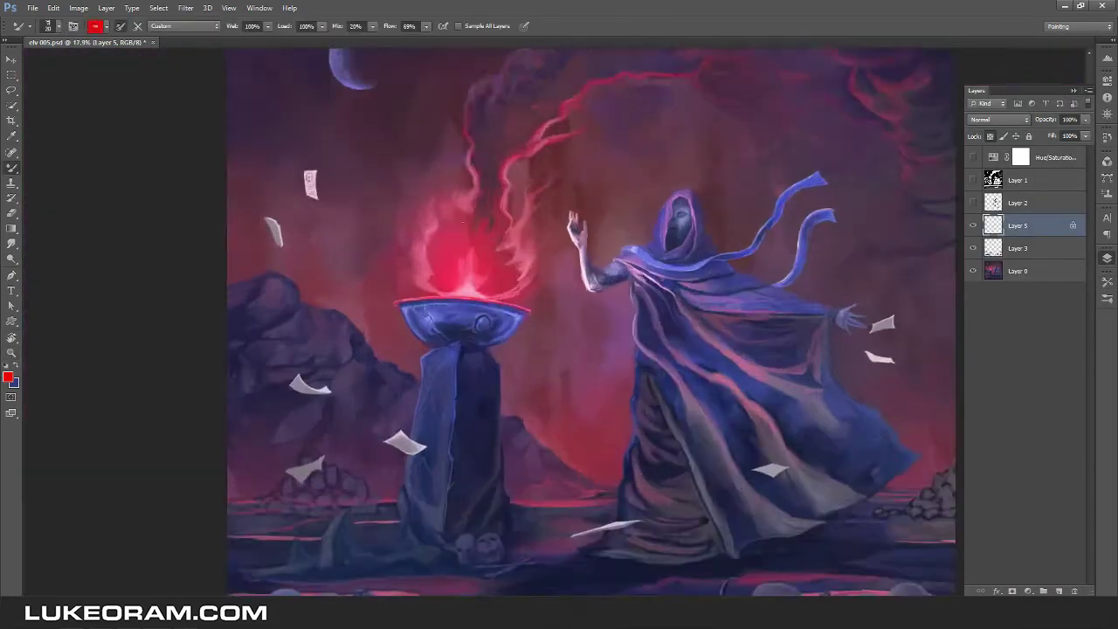
Draw red lines of writing on a floating paper beside the rocks and undo the last stroke.
scroll(306, 472, "up", 5)
left_click_drag(411, 437, 485, 444)
left_click_drag(367, 454, 461, 450)
scroll(489, 437, "up", 2)
mouse_move(511, 319)
left_mouse_down()
mouse_move(610, 391)
mouse_move(596, 367)
mouse_move(499, 324)
left_mouse_up()
key("ctrl+z")
scroll(808, 392, "down", 8)
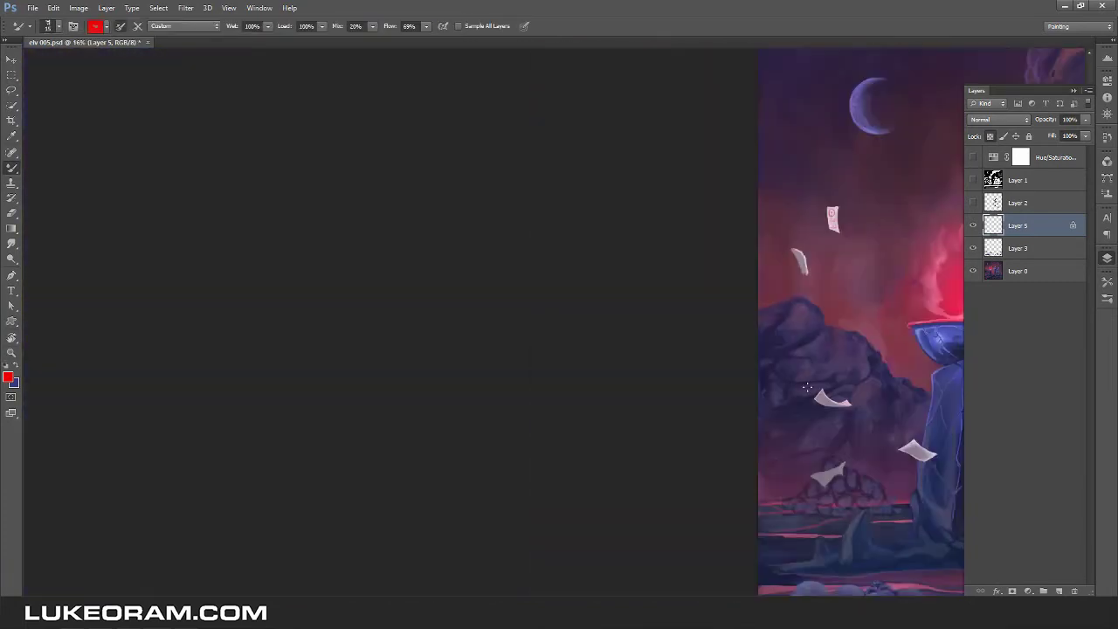
Add short red script marks to another of the papers floating near the rocks.
scroll(812, 375, "up", 7)
left_click_drag(669, 411, 706, 413)
left_click_drag(692, 343, 679, 339)
scroll(763, 365, "down", 8)
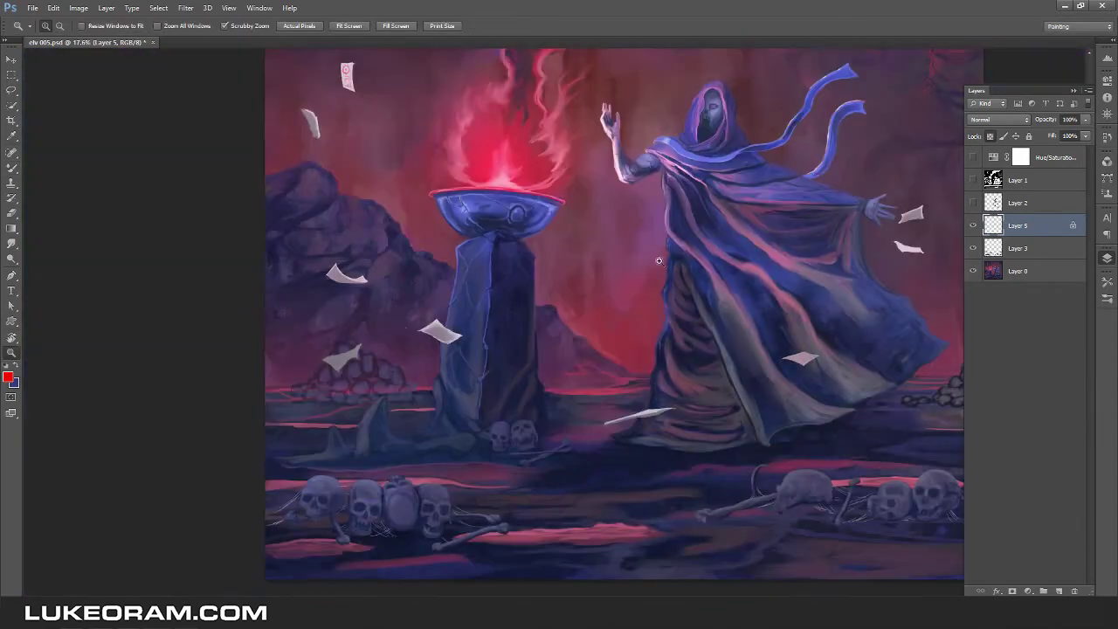
Draw several rows of red script across further floating papers on Layer 5.
scroll(632, 375, "up", 7)
scroll(632, 375, "up", 2)
left_click_drag(524, 357, 734, 394)
left_click_drag(603, 397, 725, 404)
left_click_drag(702, 306, 687, 503)
left_click_drag(646, 266, 721, 227)
left_click_drag(612, 300, 730, 288)
scroll(611, 349, "down", 8)
Draw rows of red writing on the floating paper in front of the pedestal.
scroll(356, 359, "up", 7)
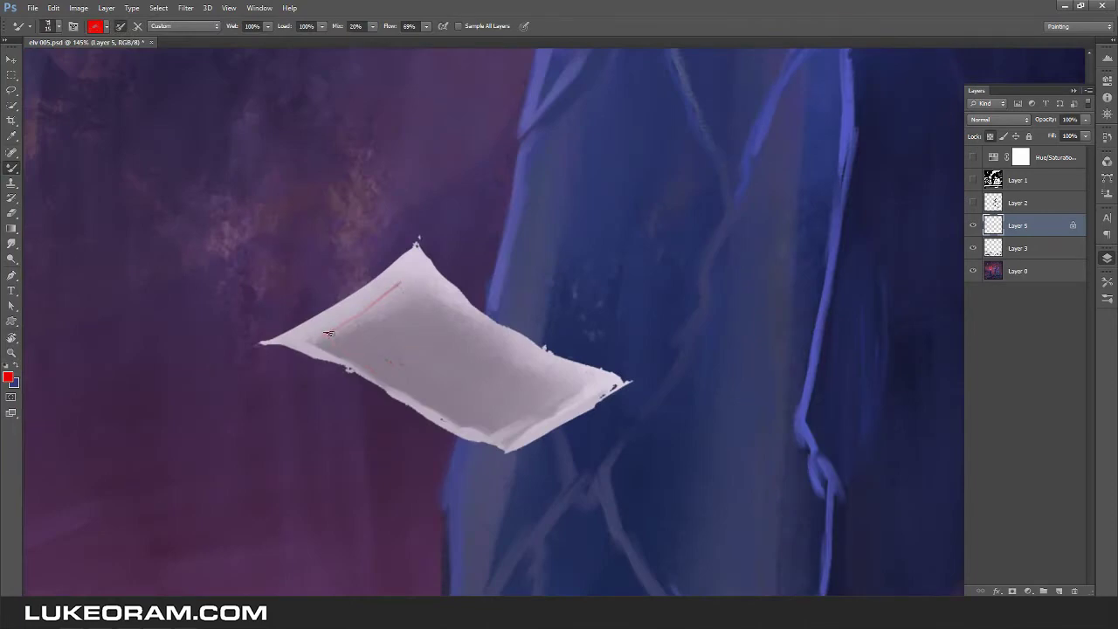
left_click_drag(525, 380, 551, 403)
left_click_drag(468, 339, 511, 349)
scroll(511, 349, "down", 8)
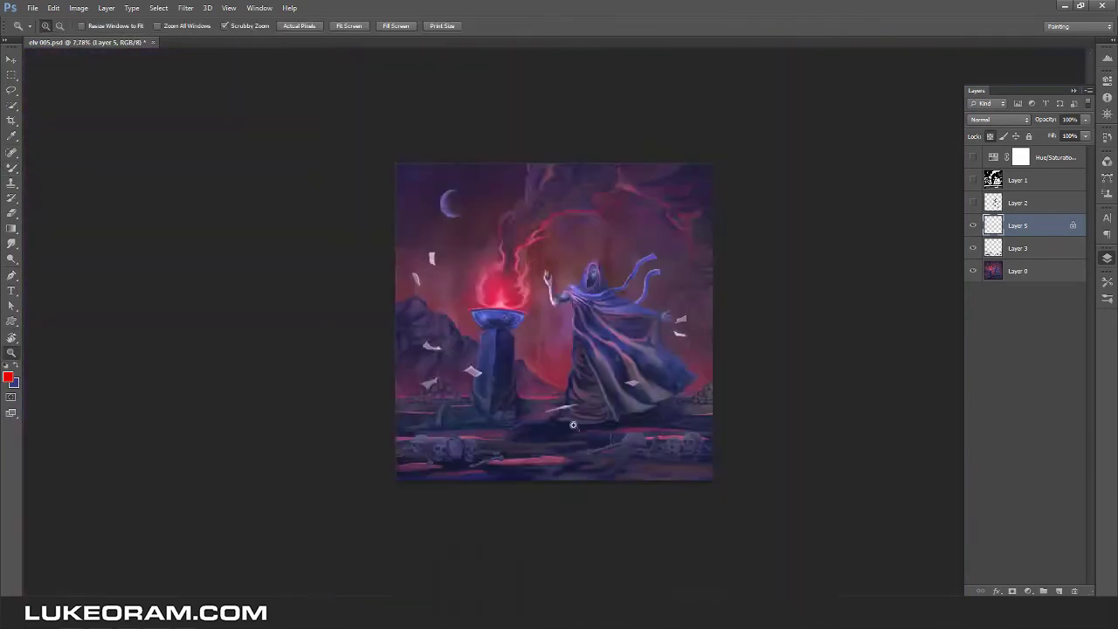
Brighten the floating papers on Layer 5 with the Dodge tool, using the Highlights range at 20% exposure.
key("z")
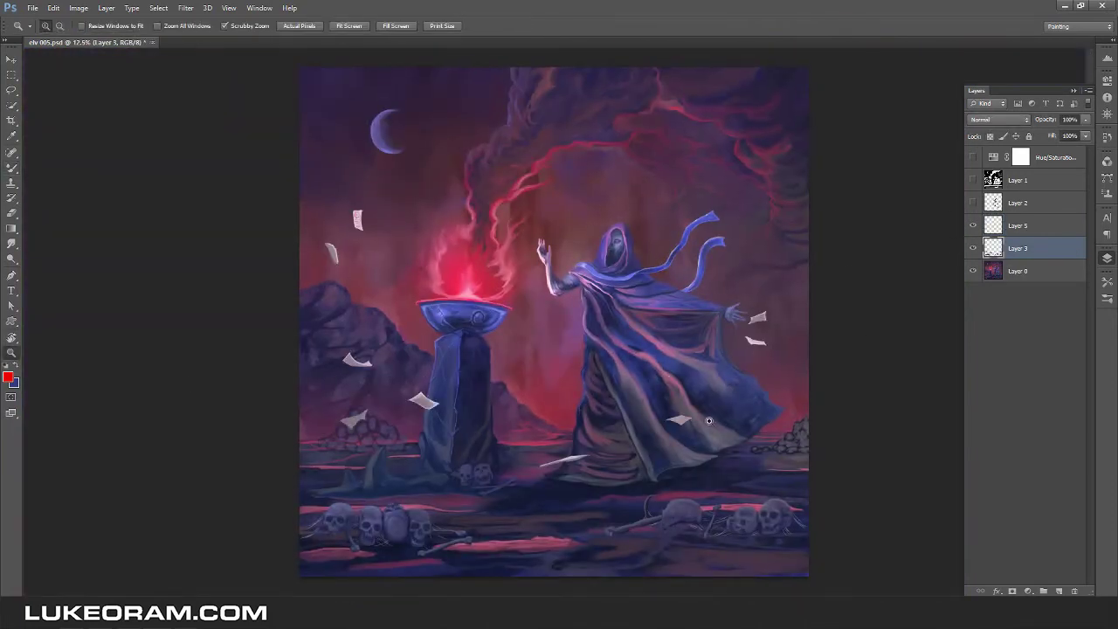
left_click_drag(715, 419, 760, 418)
right_click(11, 258)
left_click(57, 256)
left_click(140, 25)
left_click(154, 57)
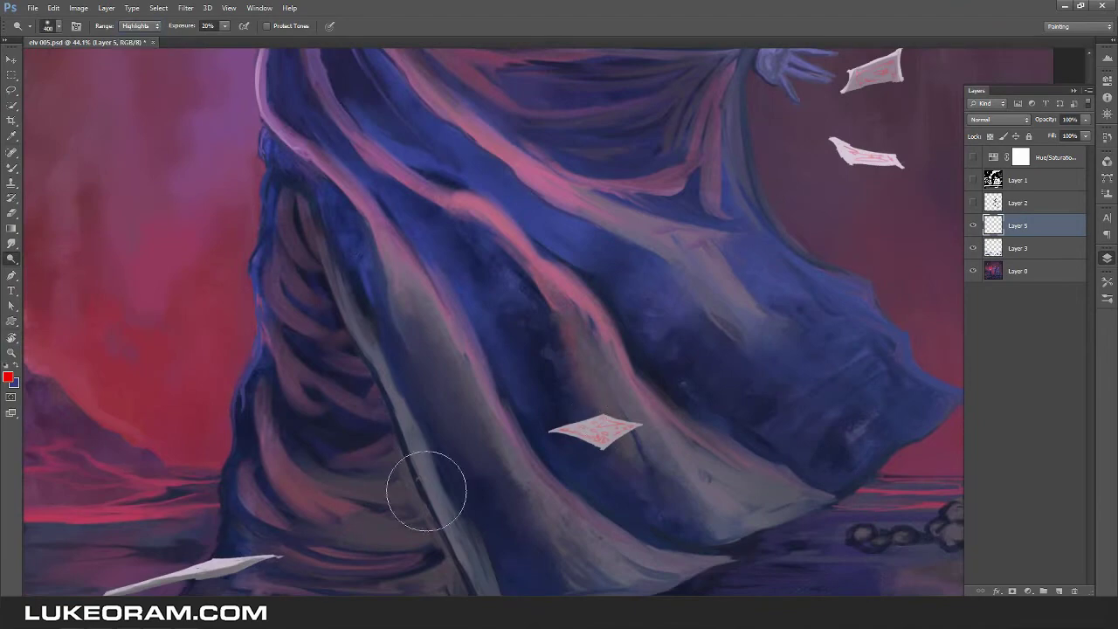
scroll(425, 481, "down", 3)
scroll(319, 377, "up", 3)
scroll(319, 378, "down", 4)
scroll(560, 315, "up", 2)
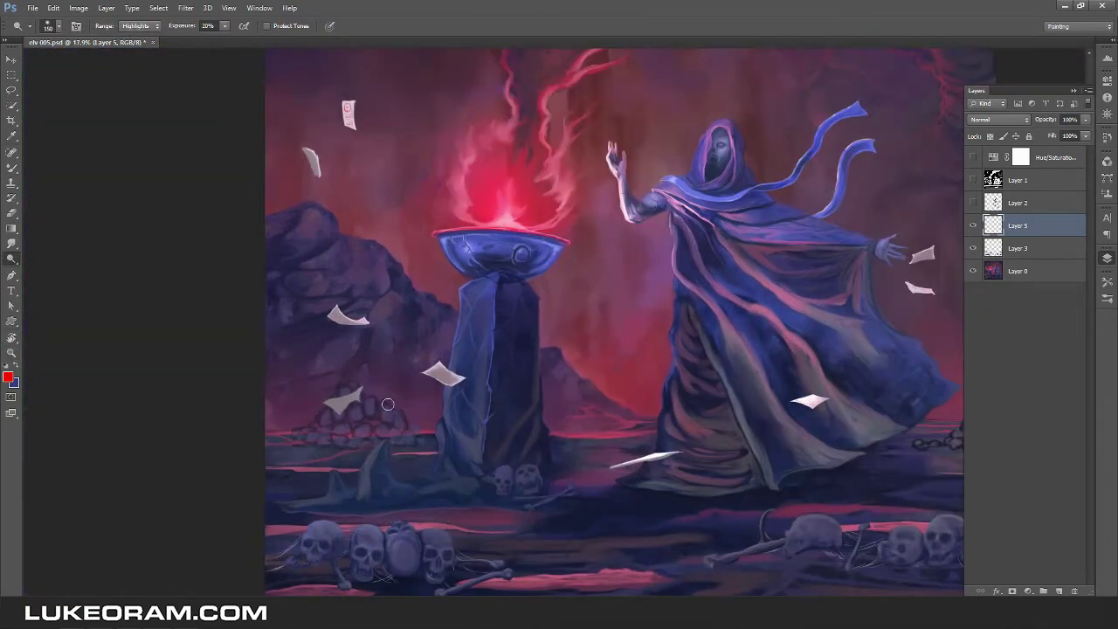
Delete the hidden Layer 2 and switch back to the Mixer Brush.
key("b")
left_click_drag(1022, 249, 1075, 591)
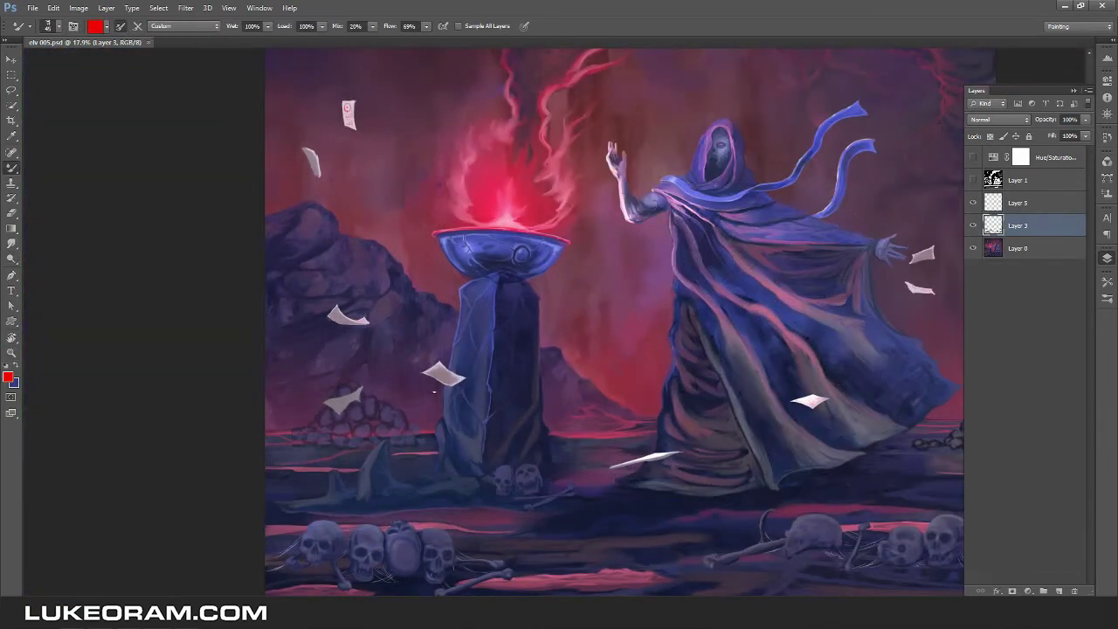
Clean up the ragged edges of the floating paper bearing the circular symbol on Layer 5.
scroll(286, 119, "up", 3)
key("e")
scroll(494, 157, "up", 3)
key("alt+bracketright")
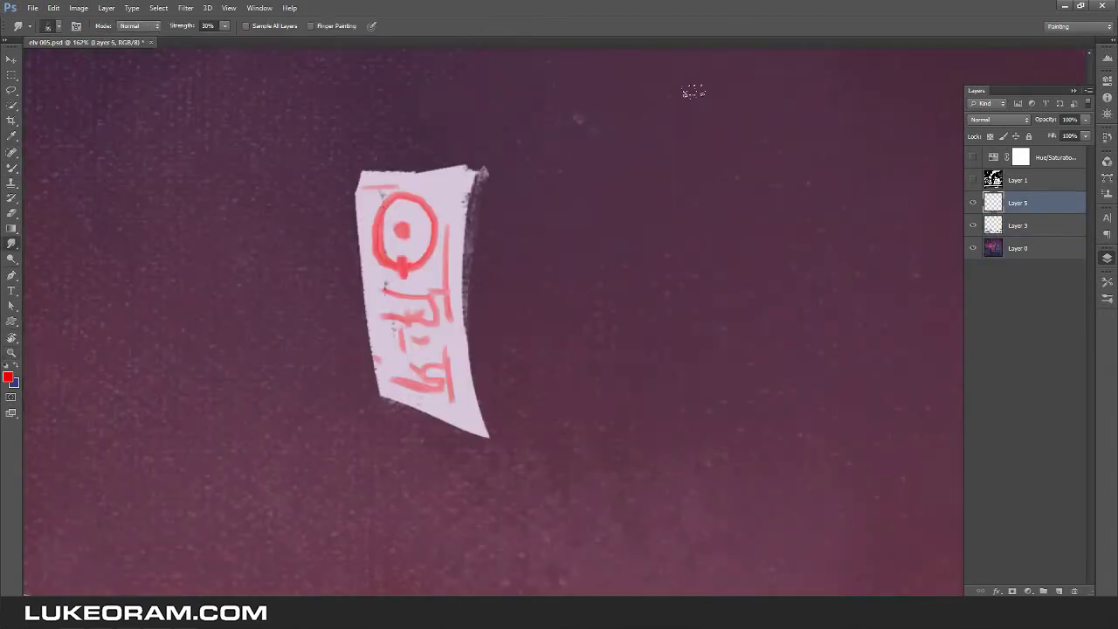
left_click_drag(493, 158, 364, 166)
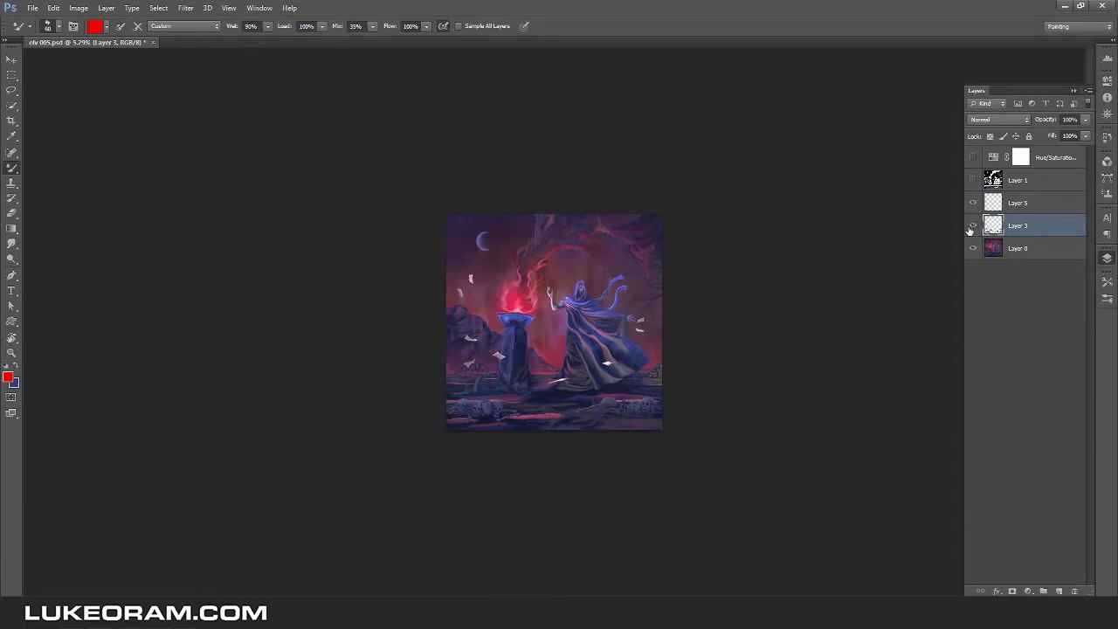
Refine the long bone and curved rib beside the foreground skull on Layer 3, erasing stray paint.
scroll(531, 302, "up", 3)
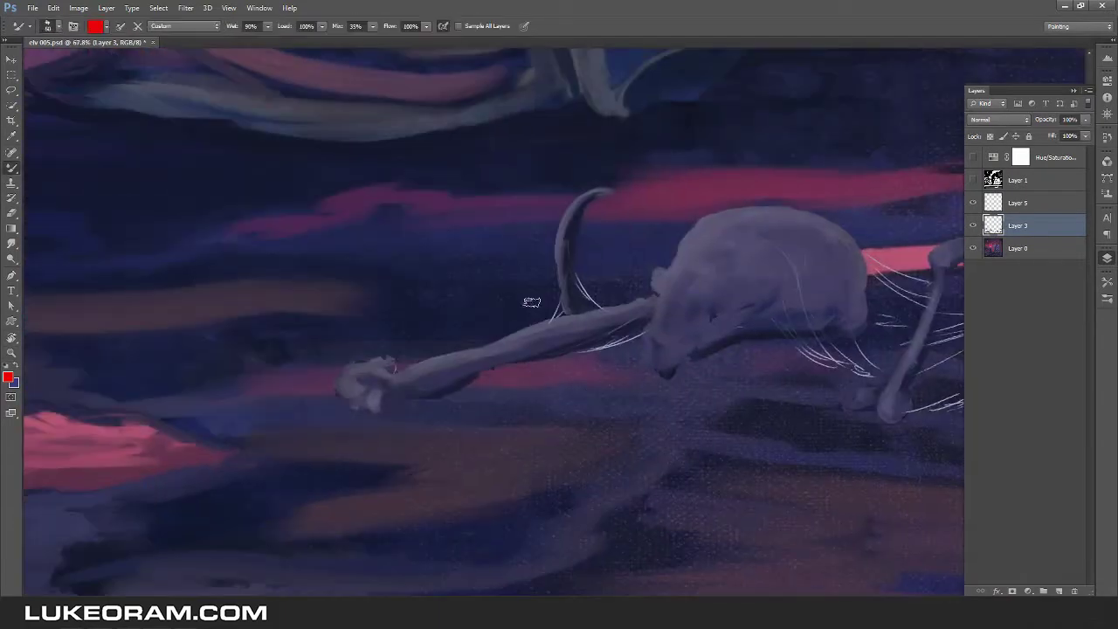
mouse_move(695, 301)
left_mouse_down()
mouse_move(511, 385)
mouse_move(534, 375)
mouse_move(529, 349)
mouse_move(522, 435)
left_mouse_up()
scroll(644, 367, "up", 3)
key("z")
scroll(660, 437, "down", 6)
scroll(660, 436, "down", 1)
scroll(175, 349, "up", 5)
key("e")
mouse_move(392, 192)
left_mouse_down()
mouse_move(531, 375)
mouse_move(583, 274)
left_mouse_up()
Block in a new pair of blue-grey skulls with bones beside the ground spikes on Layer 3.
key("b")
scroll(580, 417, "down", 5)
scroll(527, 324, "up", 1)
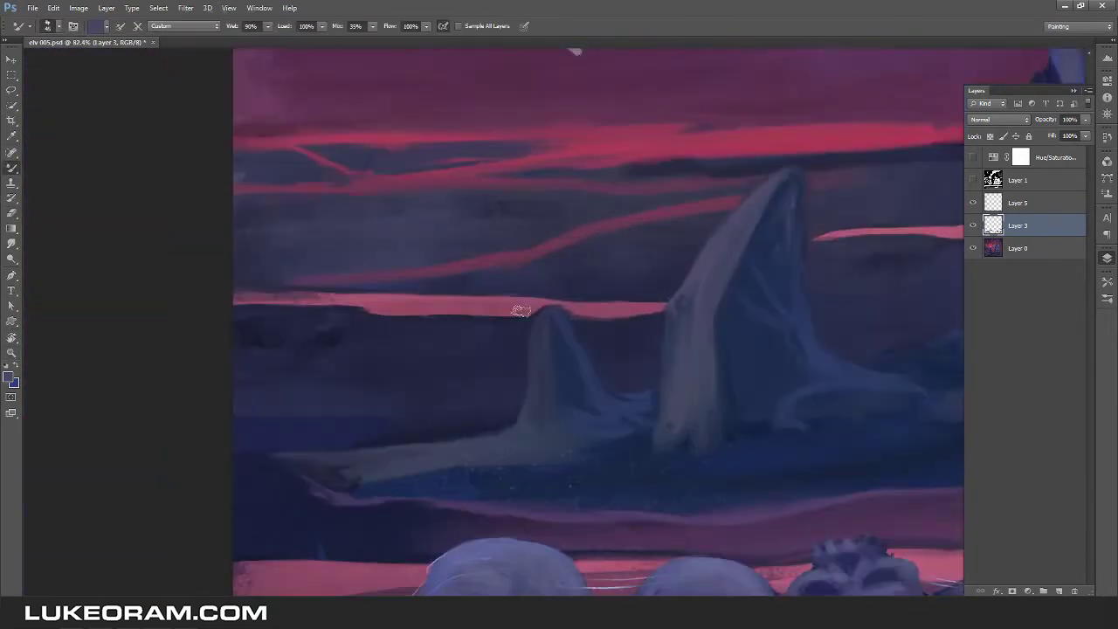
mouse_move(395, 327)
left_mouse_down()
mouse_move(370, 381)
mouse_move(442, 351)
mouse_move(315, 328)
mouse_move(402, 410)
left_mouse_up()
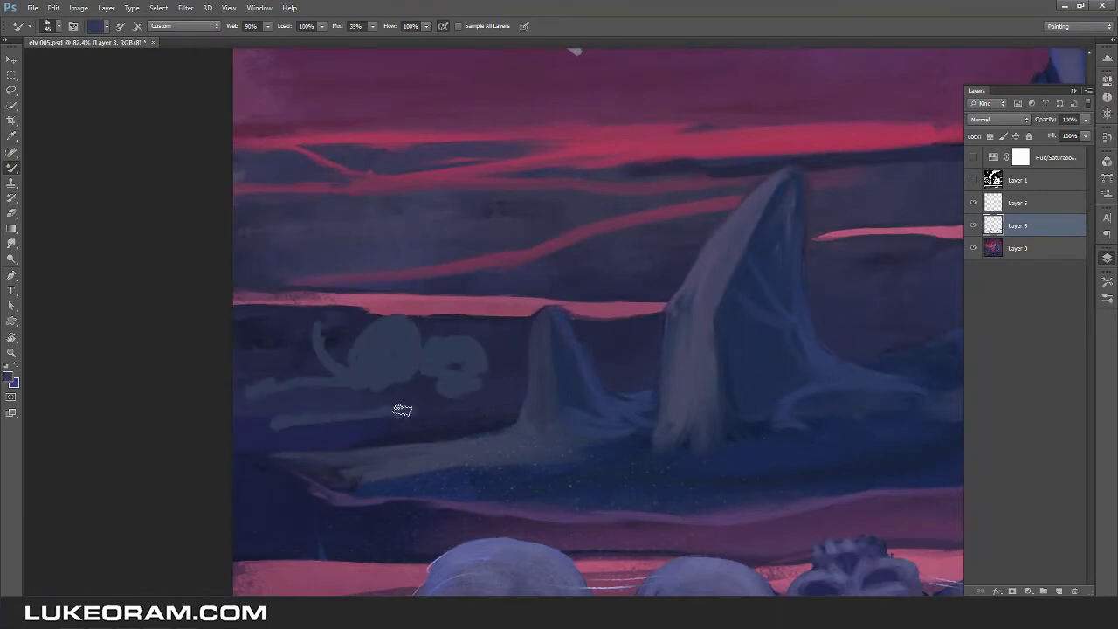
left_click(328, 381, "alt")
scroll(328, 381, "up", 3)
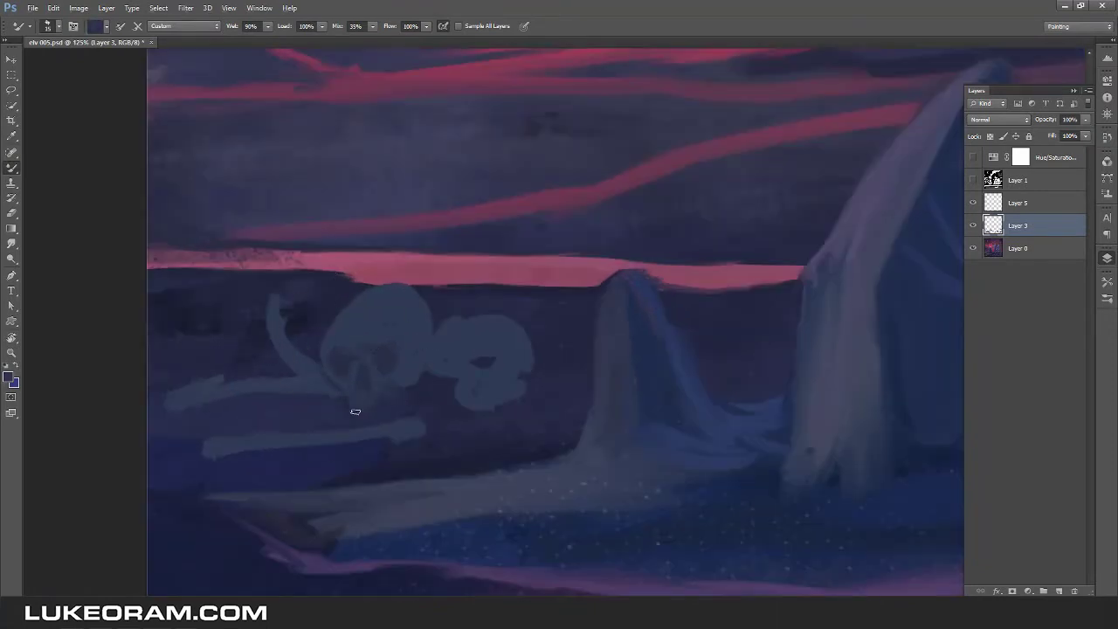
left_click_drag(370, 309, 402, 327)
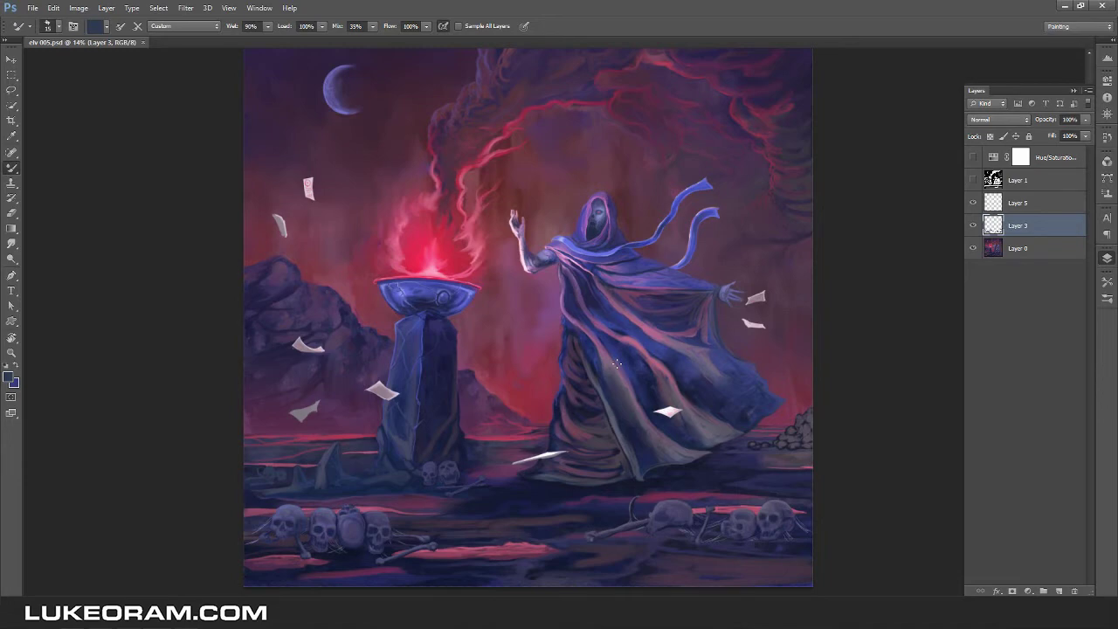
Copy the lassoed left part of the bowl and its rim to a new layer above Layer 0 and transform it.
scroll(414, 284, "up", 5)
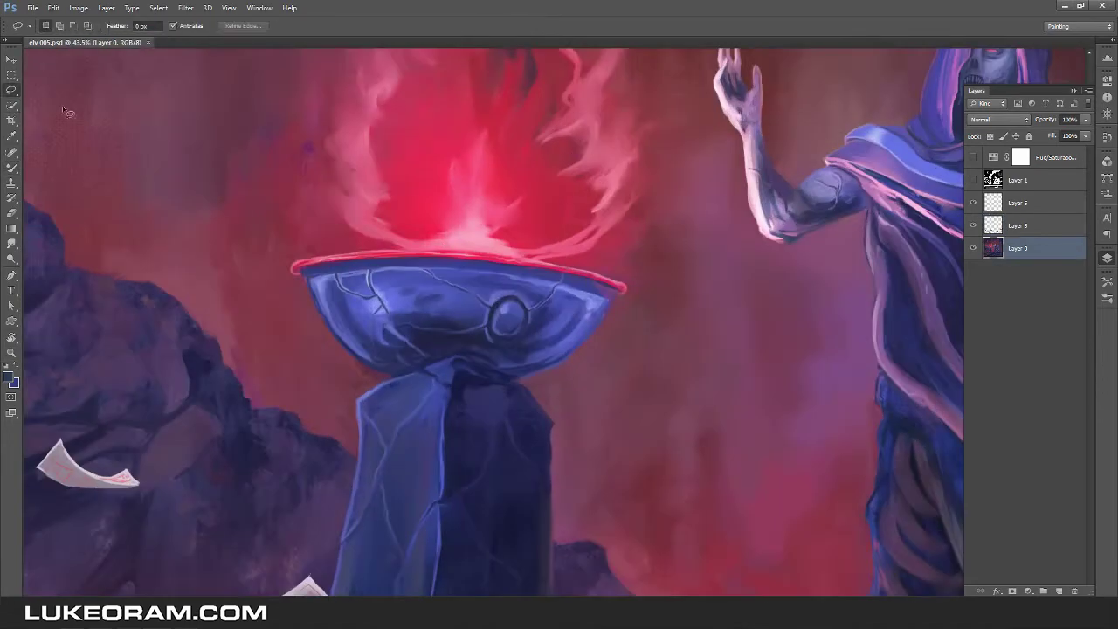
key("ctrl+shift+alt+n")
key("l")
left_click_drag(297, 262, 512, 288)
key("ctrl+t")
key("Return")
key("z")
left_click_drag(629, 303, 569, 303)
left_click_drag(449, 310, 525, 310)
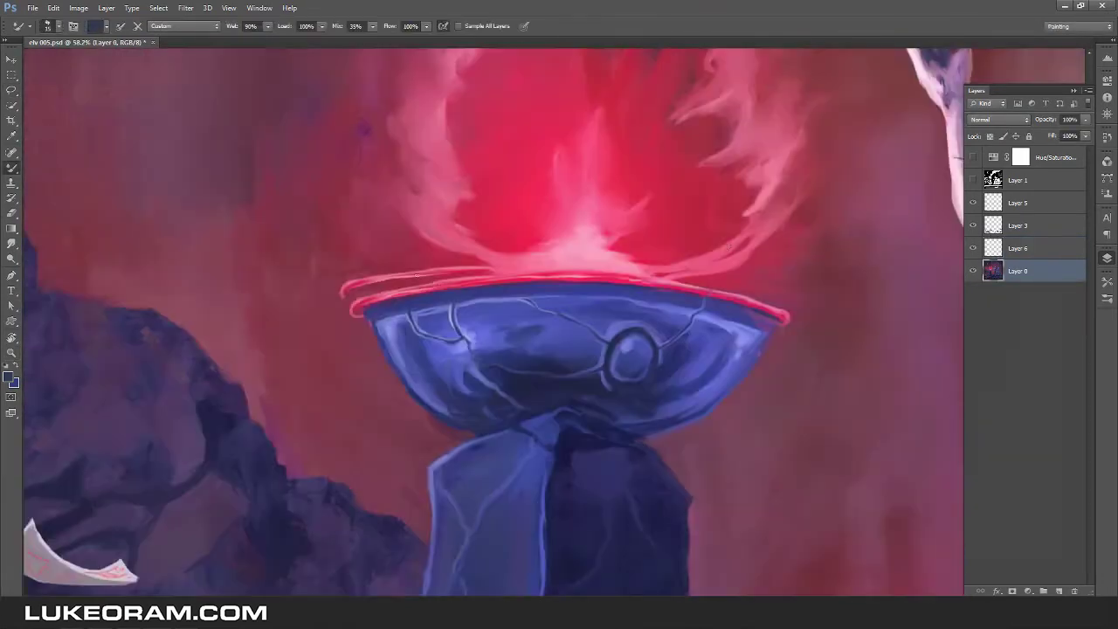
Paint out the bowl's old left rim end on Layer 0 with the Luke Main brush at 40% opacity.
left_click(1107, 281)
scroll(1013, 349, "down", 10)
left_click(964, 279)
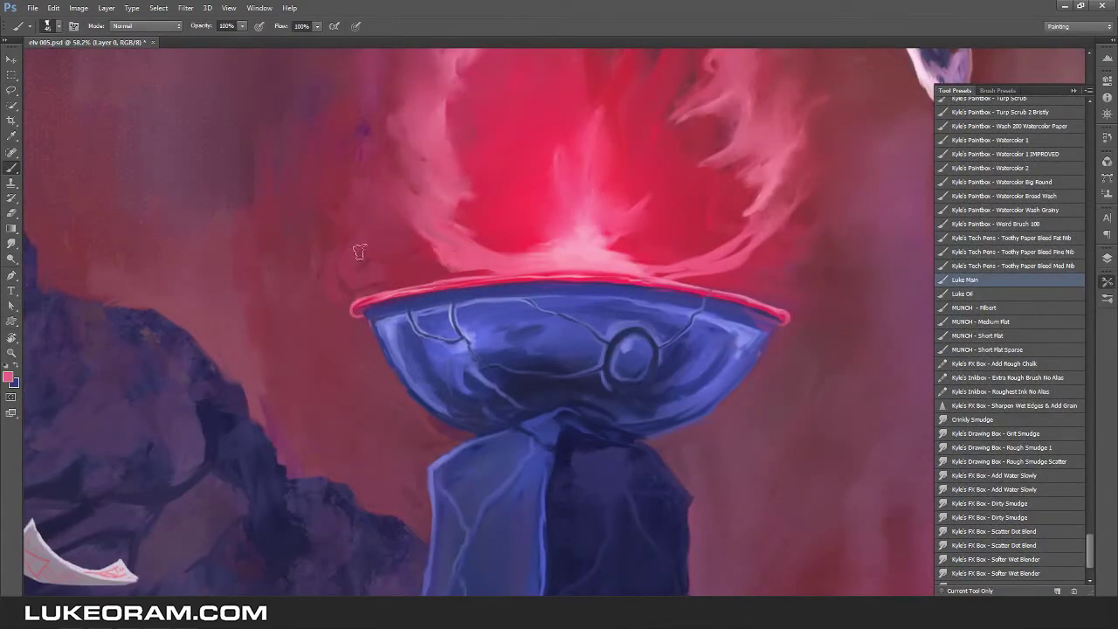
key("4")
left_click(1107, 258)
key("ctrl+shift+alt+n")
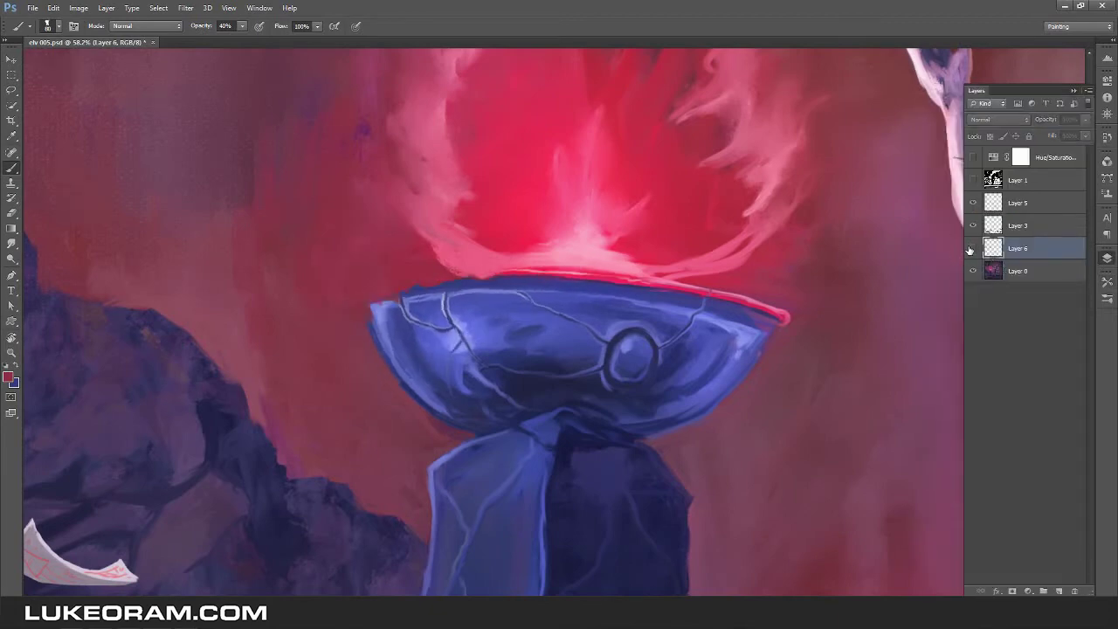
Blend the copied bowl piece on Layer 6 into the original by erasing its seam below the rim.
scroll(485, 328, "up", 5)
key("x")
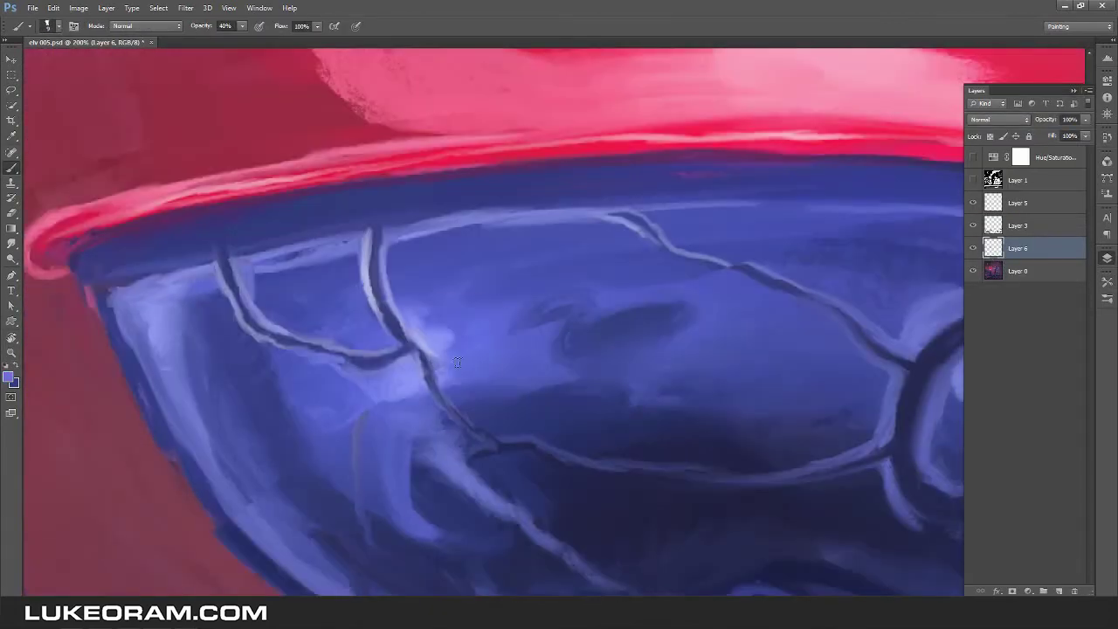
key("e")
left_click_drag(451, 242, 569, 259)
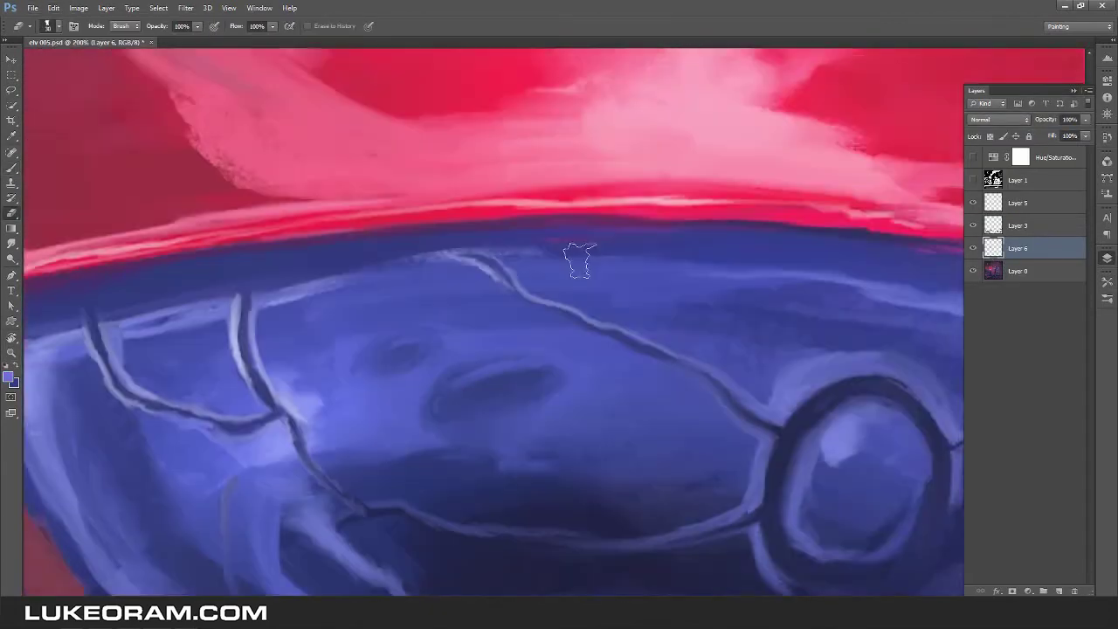
Extend the cracks up to the bowl's rim and refine its left side on Layer 6 with the Mixer Brush.
scroll(479, 385, "down", 3)
left_click(1107, 178)
left_click(1005, 289)
scroll(358, 340, "up", 2)
left_click(452, 337, "alt")
left_click_drag(425, 277, 430, 306)
left_click(501, 385, "alt")
left_click(505, 398, "alt")
left_click_drag(547, 437, 495, 273)
left_click_drag(376, 194, 429, 369)
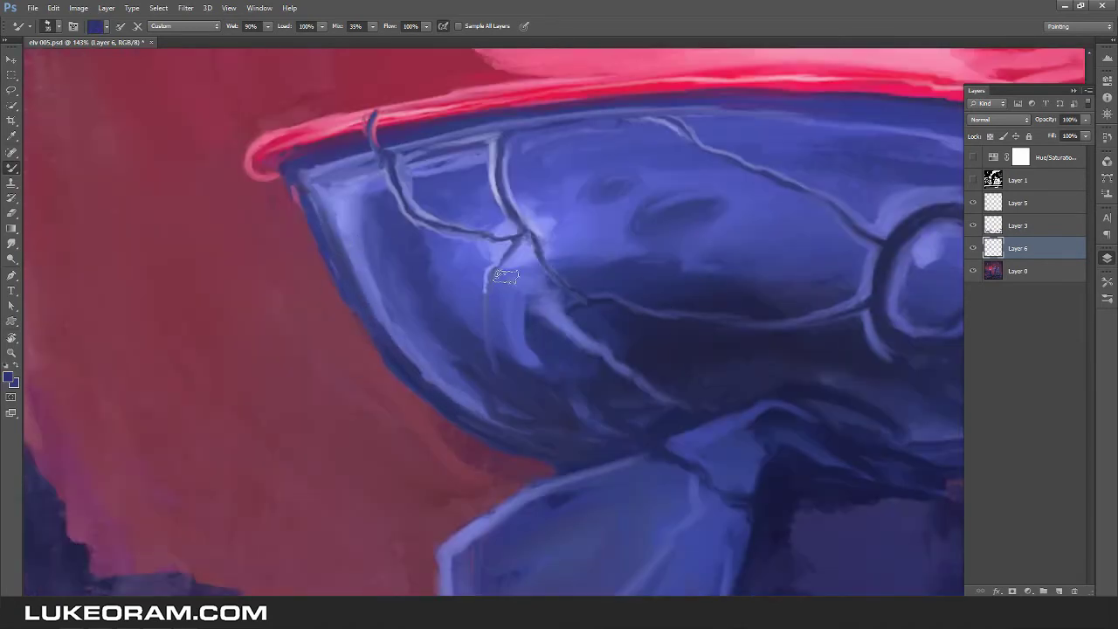
Check the reshaped bowl within the whole painting and merge Layer 6 into Layer 0.
key("z")
scroll(678, 248, "down", 5)
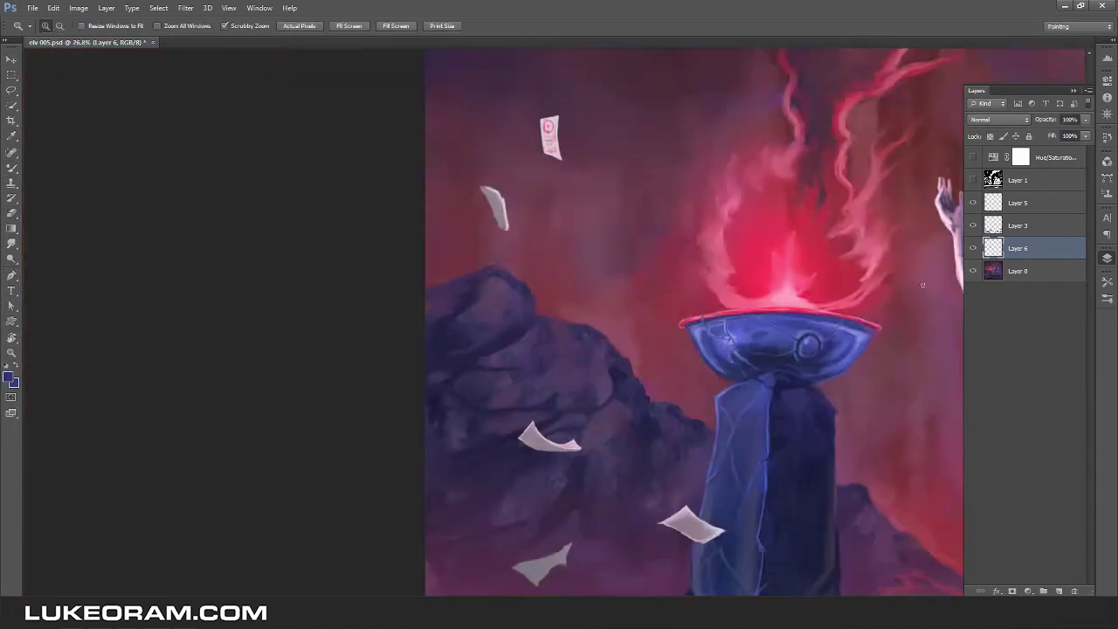
scroll(802, 333, "down", 2)
scroll(769, 317, "up", 6)
key("ctrl+e")
Refine the bowl's rim ends, cracks and the lower edge around its round emblem on Layer 0.
key("b")
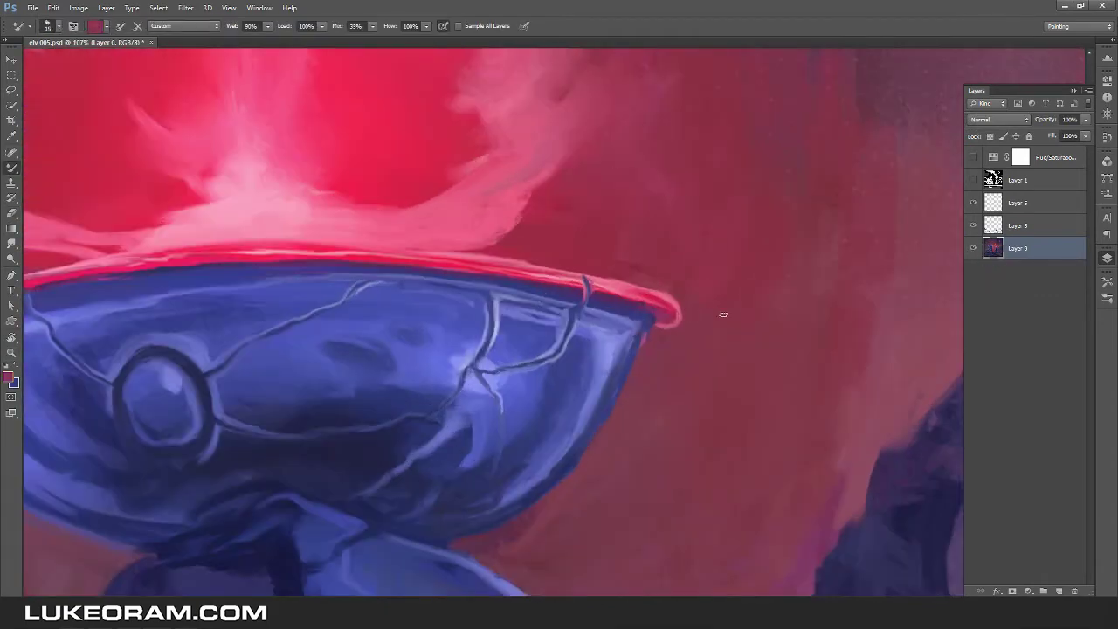
left_click_drag(673, 297, 651, 325)
mouse_move(515, 548)
left_mouse_down()
mouse_move(655, 417)
mouse_move(885, 392)
left_mouse_up()
left_click_drag(581, 329, 499, 340)
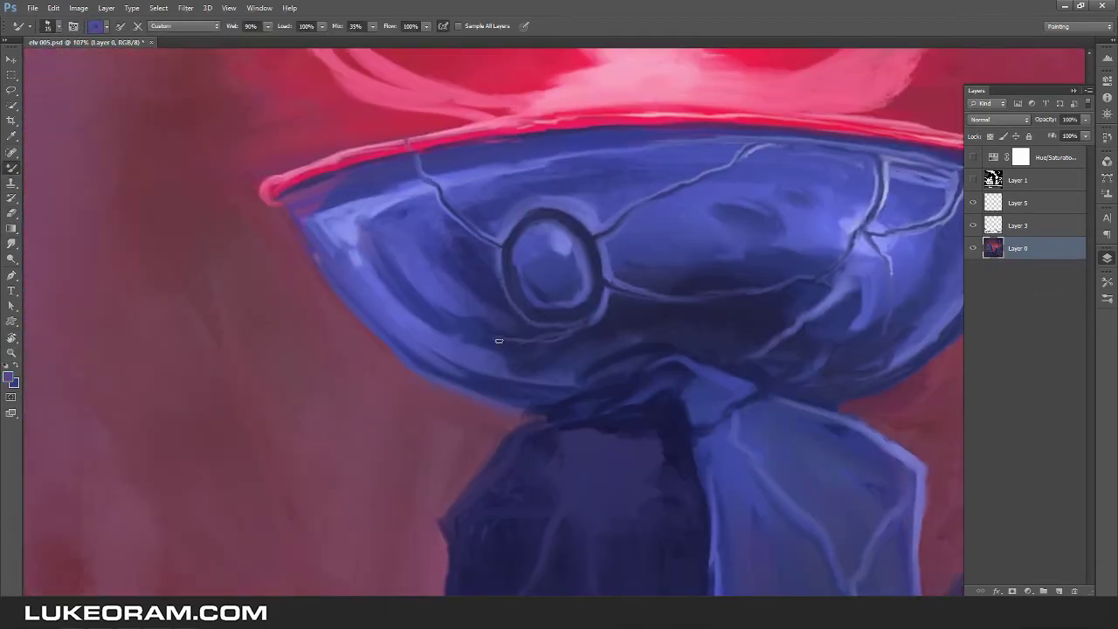
scroll(581, 310, "down", 10)
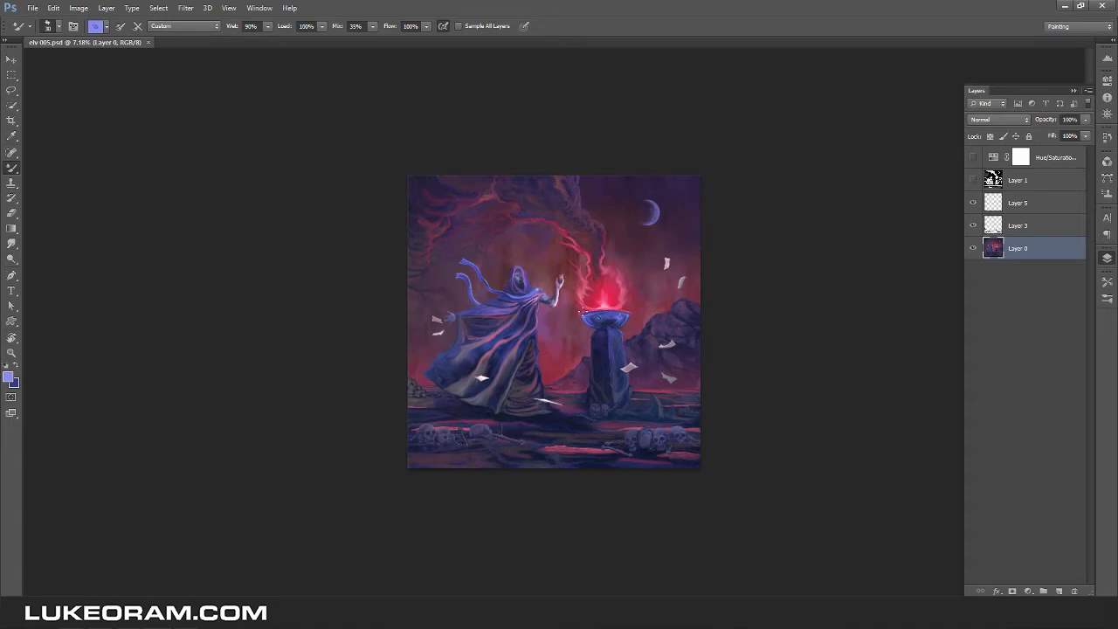
Paint facets on the distant rock behind the pedestal and sharpen the cloak's front edge on Layer 0.
scroll(581, 310, "up", 10)
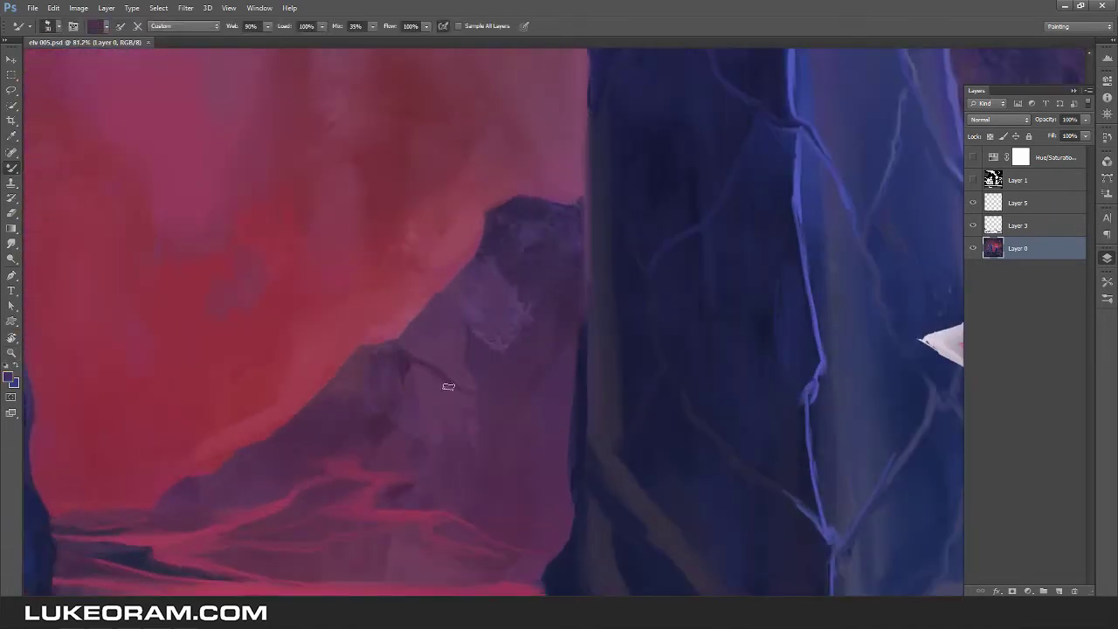
mouse_move(581, 205)
left_mouse_down()
mouse_move(429, 289)
mouse_move(353, 214)
mouse_move(486, 227)
mouse_move(483, 317)
left_mouse_up()
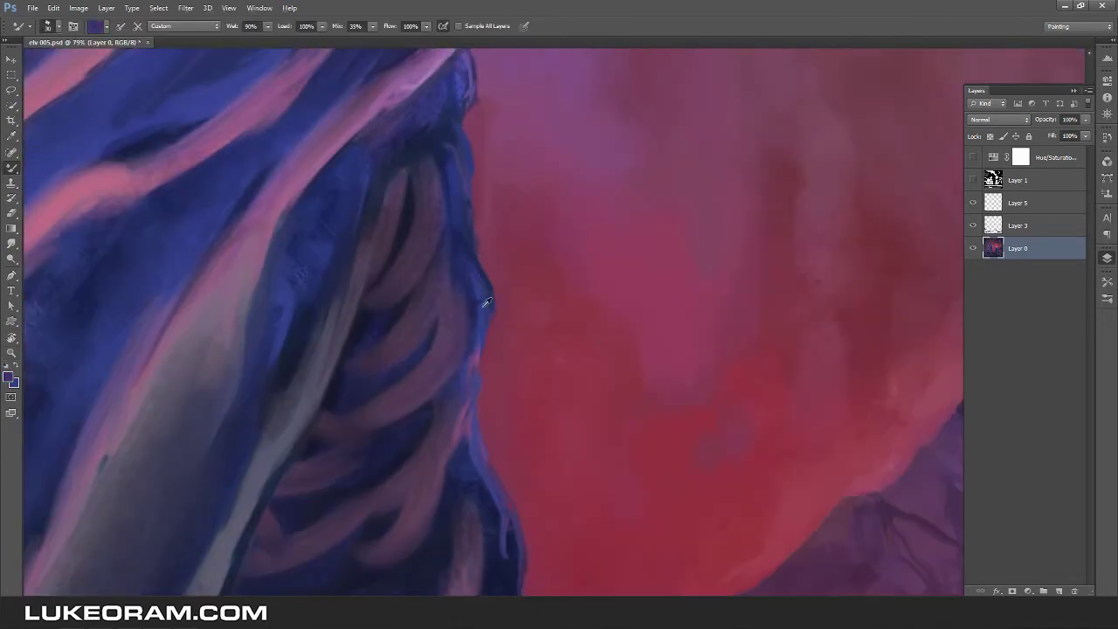
scroll(419, 197, "down", 3)
left_click_drag(490, 233, 501, 224)
mouse_move(327, 439)
left_mouse_down()
mouse_move(387, 390)
mouse_move(464, 232)
left_mouse_up()
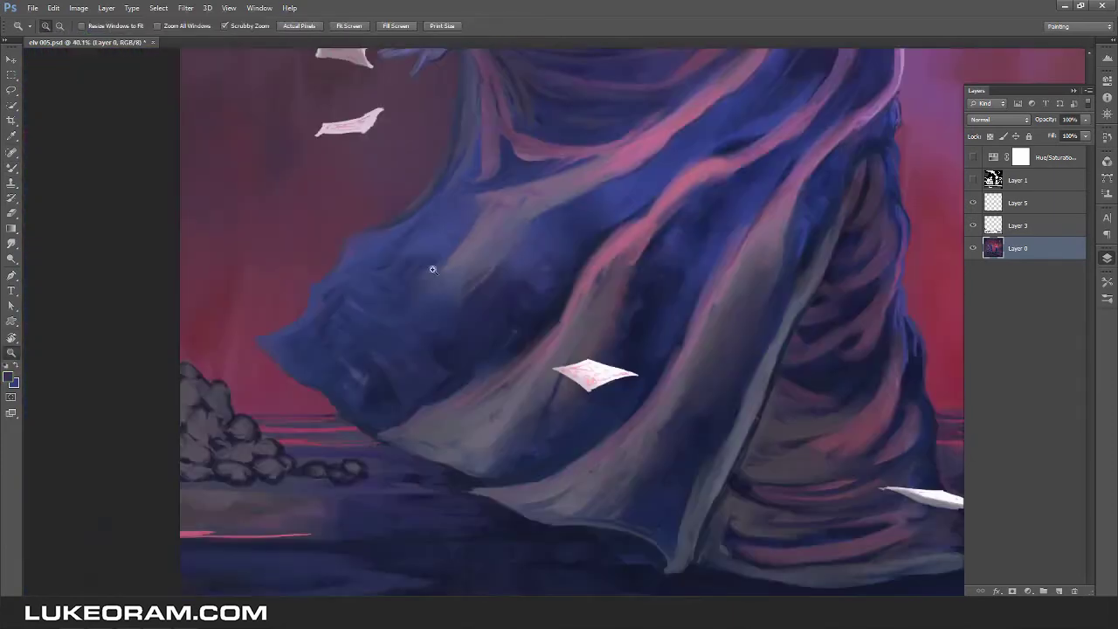
Repaint the folds at the cloak's trailing corner with sampled blues and smudge them along the fabric at 30% strength.
left_click_drag(569, 253, 542, 158)
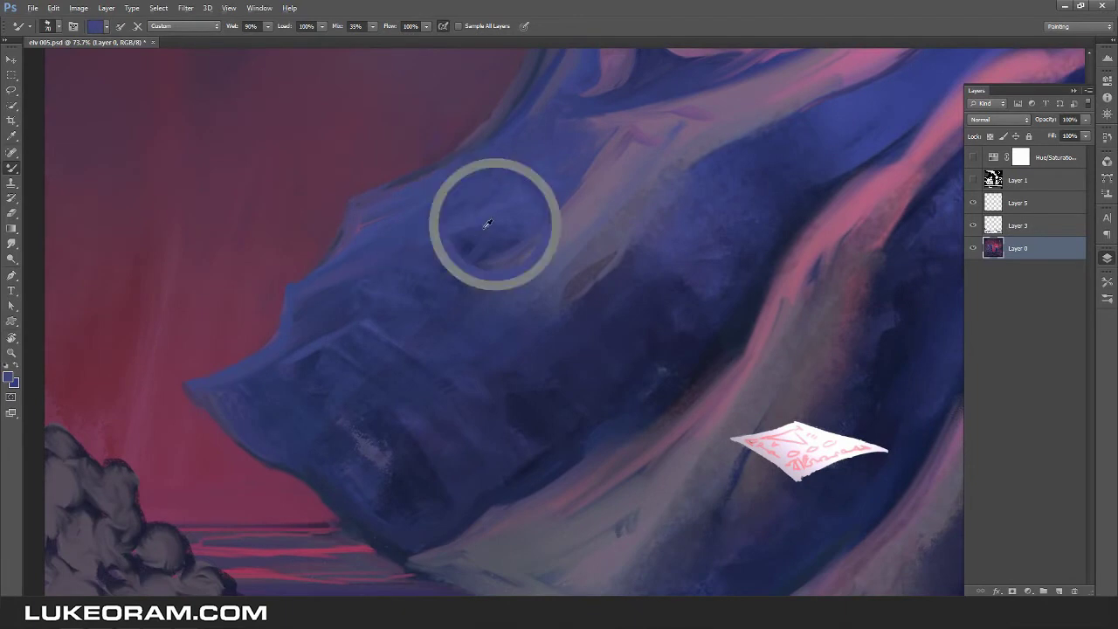
left_click(306, 366, "alt")
left_click_drag(395, 450, 349, 503)
key("r")
scroll(589, 312, "up", 2)
left_click_drag(342, 364, 524, 254)
left_click_drag(437, 384, 546, 236)
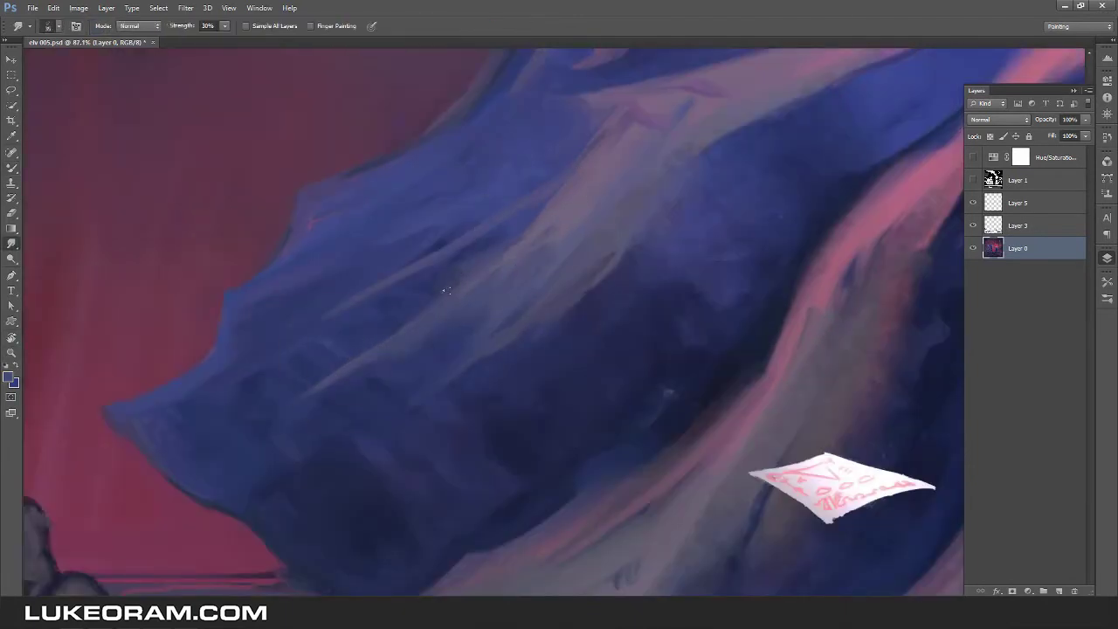
Refine the sockets, jaws and shading of the new skulls and bones beside the ground spikes on Layer 3.
scroll(455, 273, "down", 10)
scroll(712, 292, "up", 4)
scroll(740, 273, "up", 8)
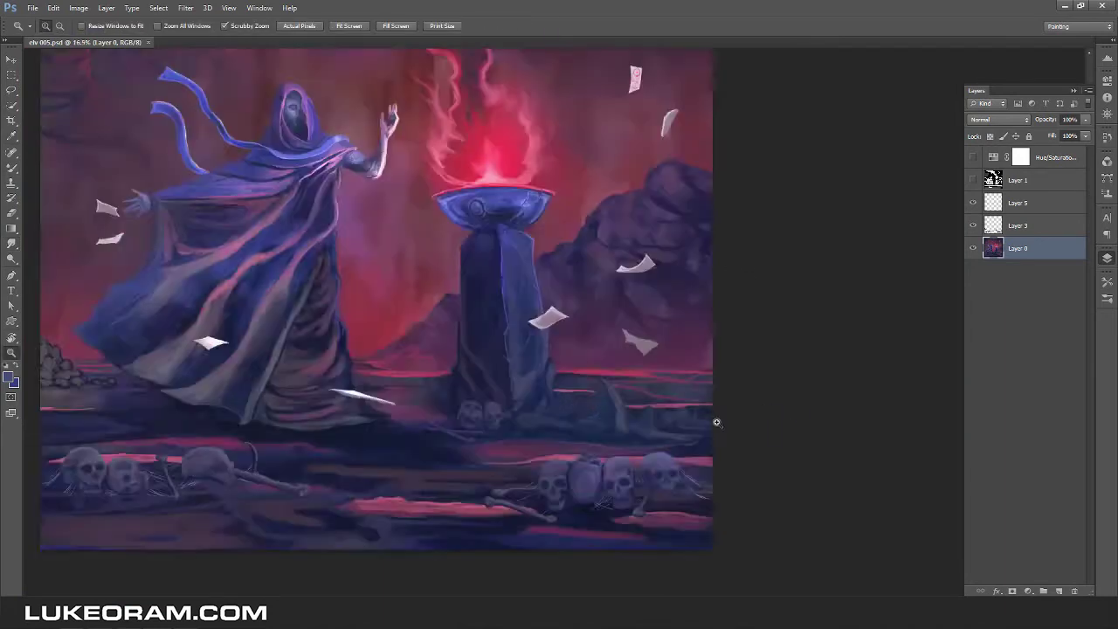
key("alt+]")
key("b")
mouse_move(525, 358)
left_mouse_down()
mouse_move(487, 392)
mouse_move(484, 360)
left_mouse_up()
key("space")
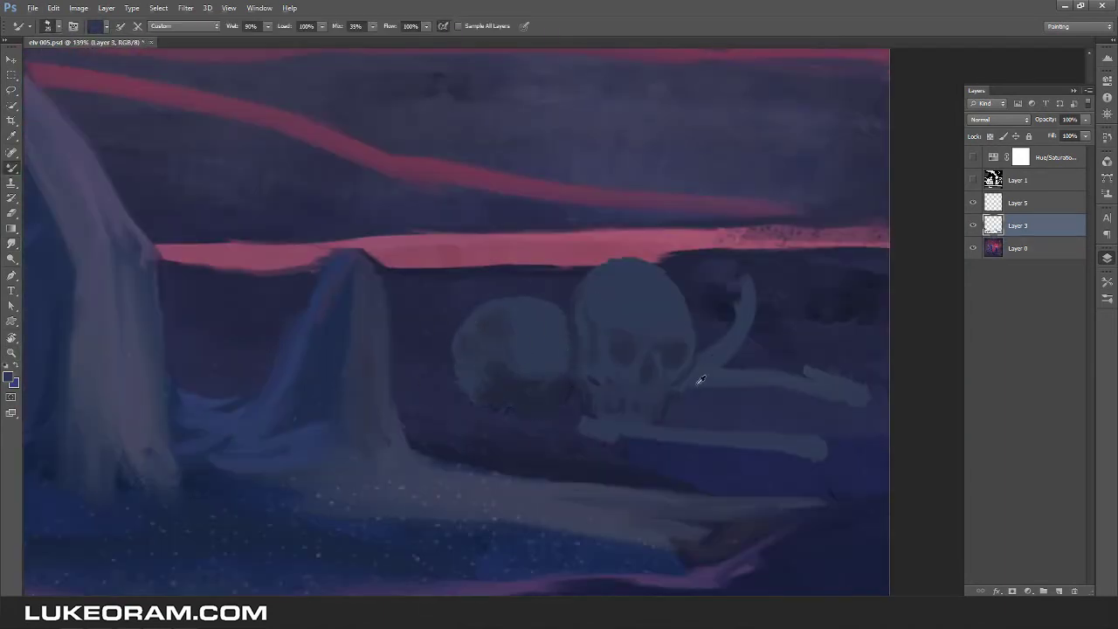
left_click_drag(607, 173, 444, 183)
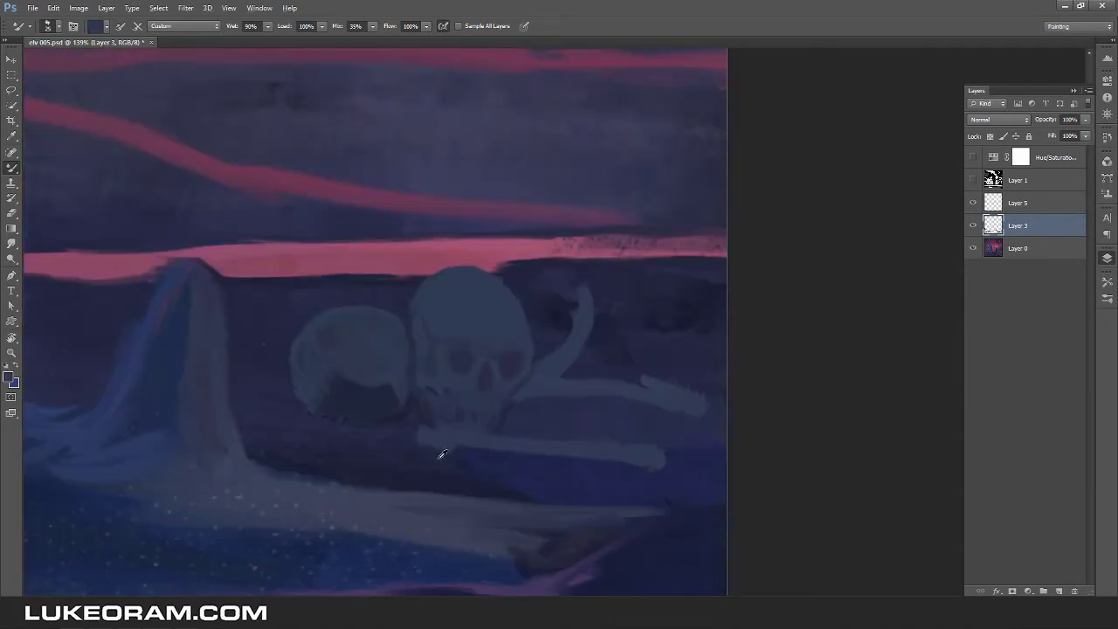
key("e")
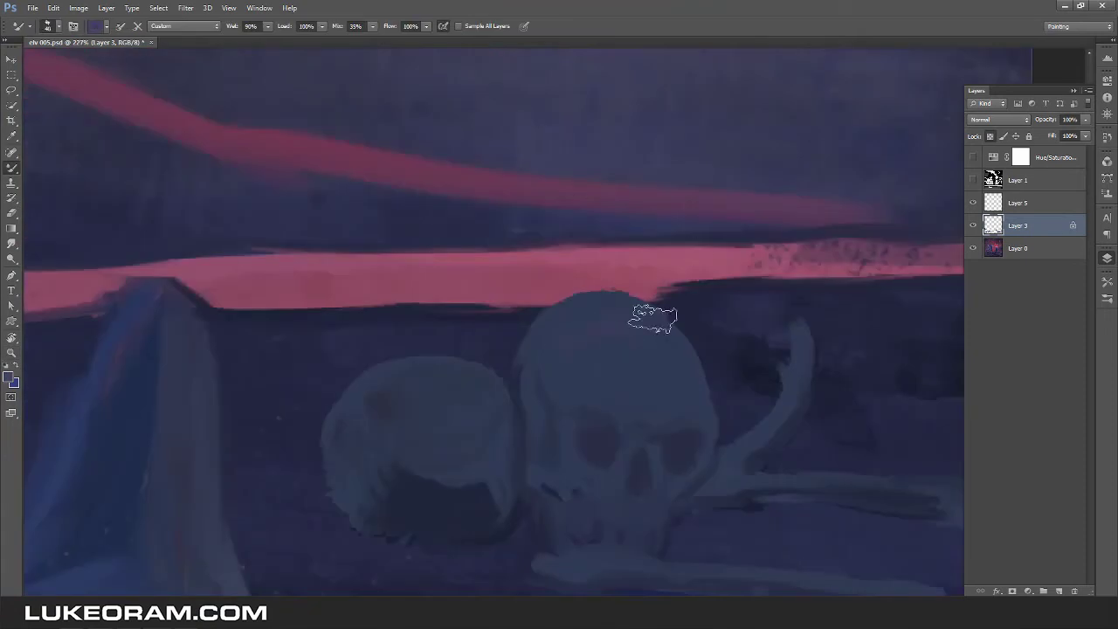
Draw thin hair strands around the foreground skulls on Layer 3 using the colour 776ea9, and soften them.
scroll(559, 244, "down", 3)
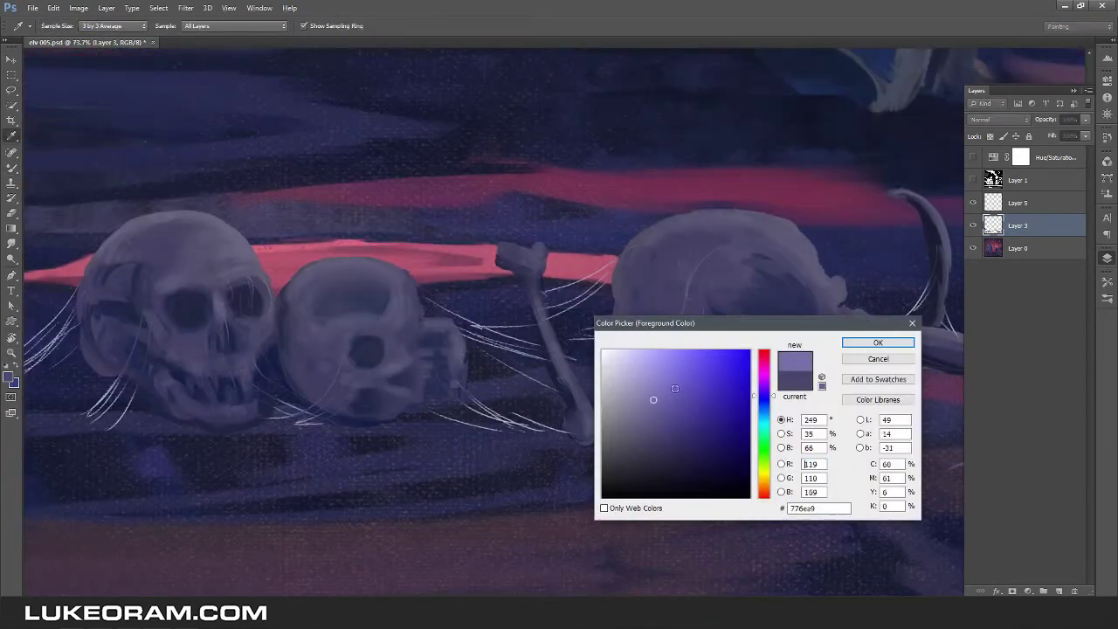
key("Return")
key("b")
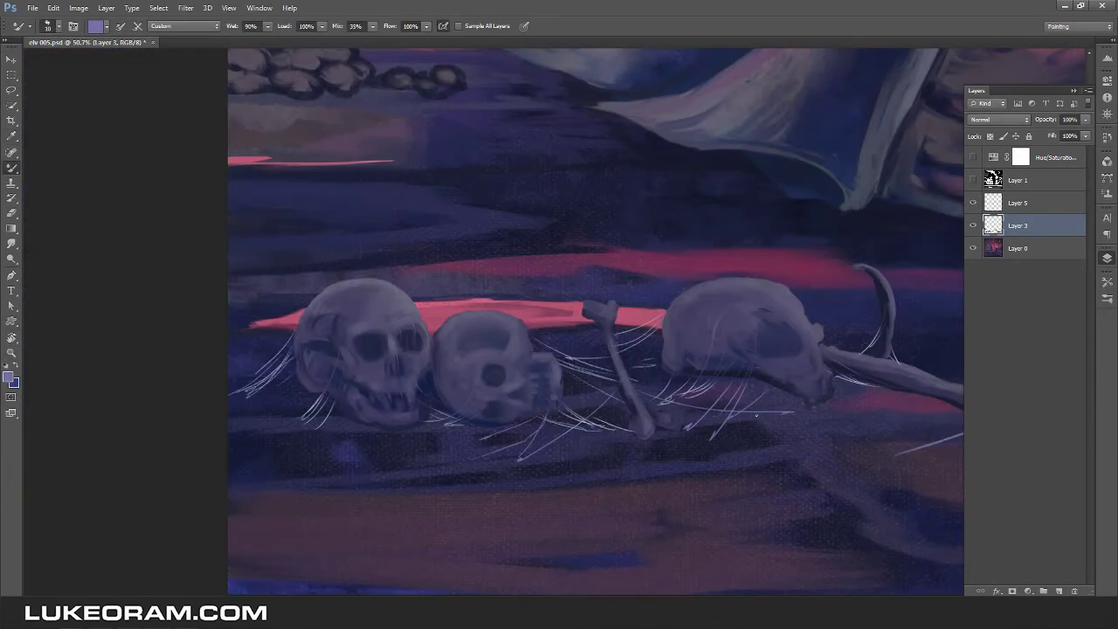
left_click_drag(756, 416, 488, 348)
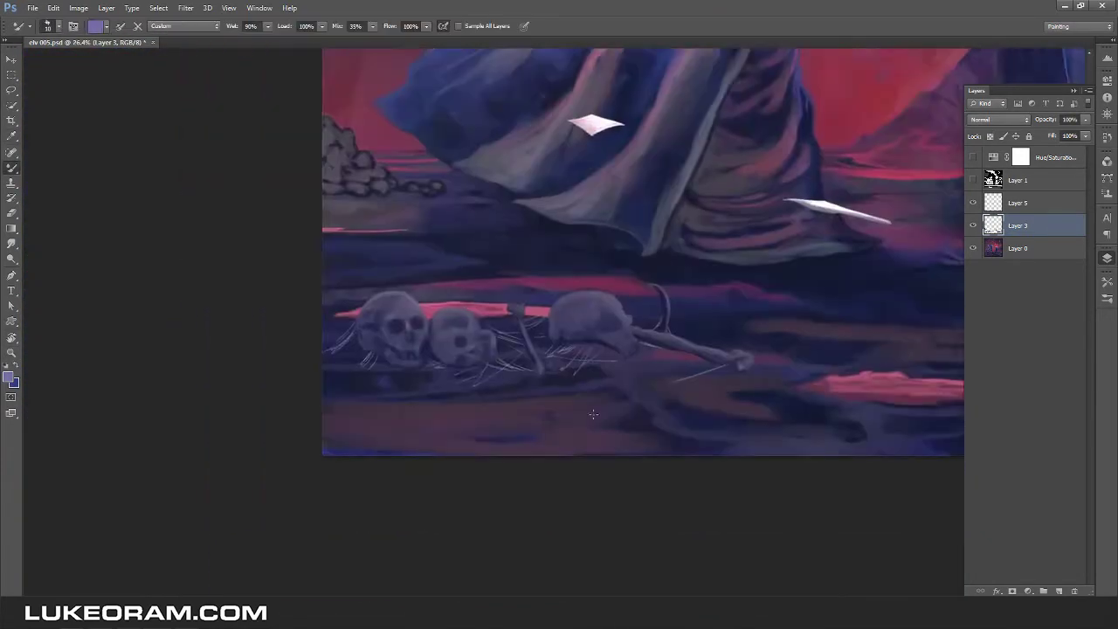
key("e")
key("b")
mouse_move(262, 358)
left_mouse_down()
mouse_move(306, 359)
mouse_move(435, 402)
mouse_move(310, 369)
mouse_move(522, 404)
mouse_move(295, 373)
mouse_move(529, 423)
mouse_move(250, 376)
mouse_move(524, 420)
left_mouse_up()
key("r")
scroll(591, 381, "down", 6)
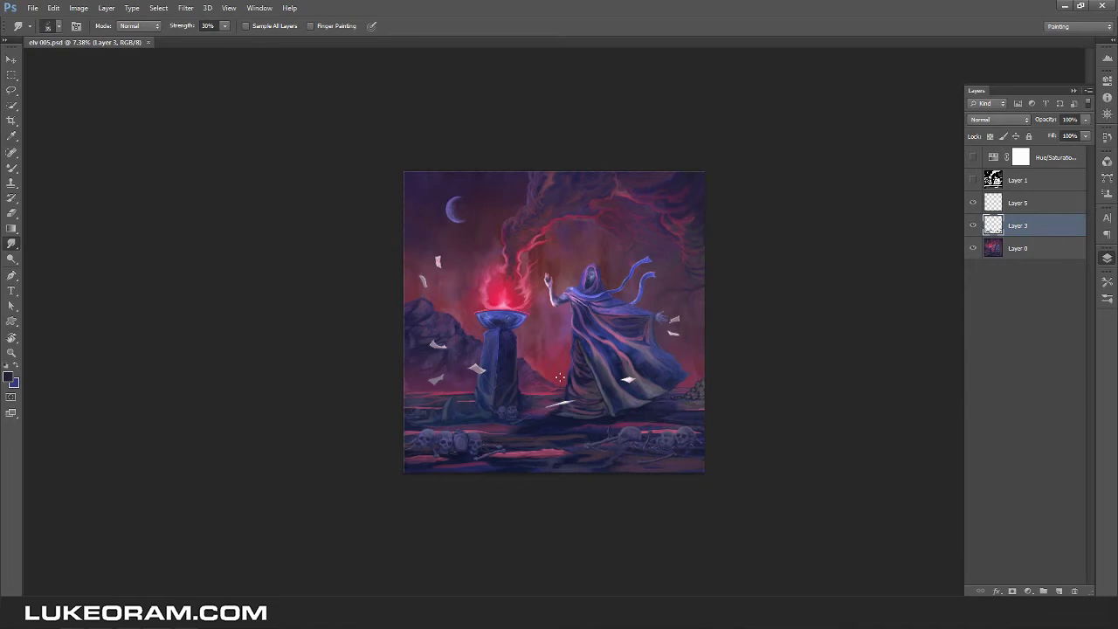
Deepen the shadows and outlines of the two skulls and crossed bones at the pedestal's foot on Layer 3.
key("b")
scroll(560, 377, "up", 8)
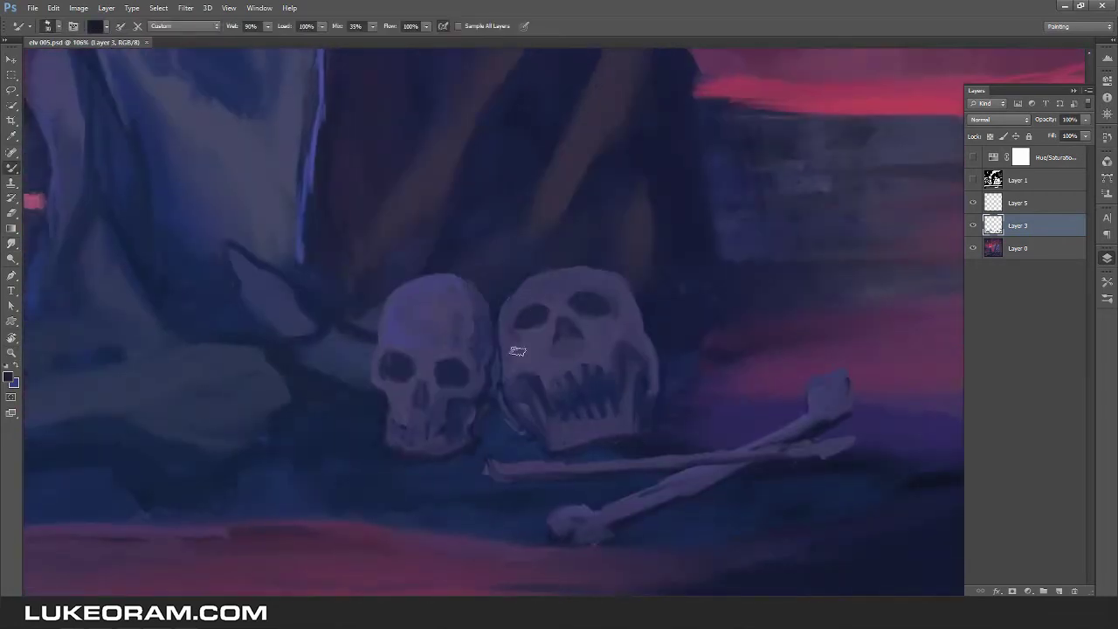
left_click(572, 341, "alt")
scroll(590, 411, "down", 3)
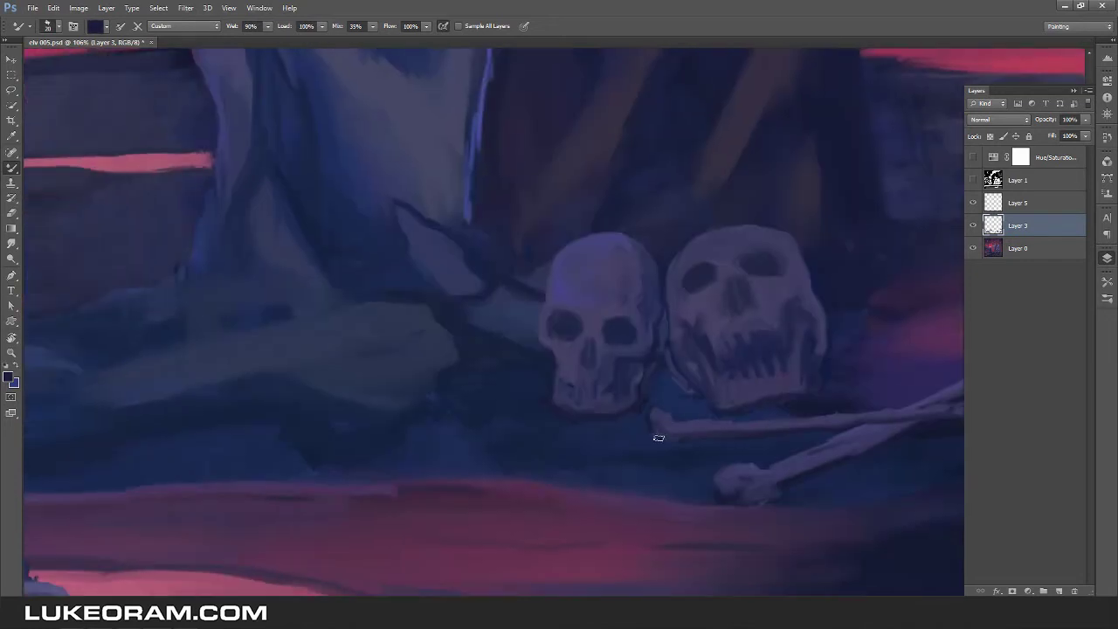
Soften the pink and purple ground beside the crossed bones on Layer 0 with sampled colours and smudging at 30% strength.
scroll(644, 364, "up", 3)
scroll(644, 365, "right", 3)
key("alt+bracketleft")
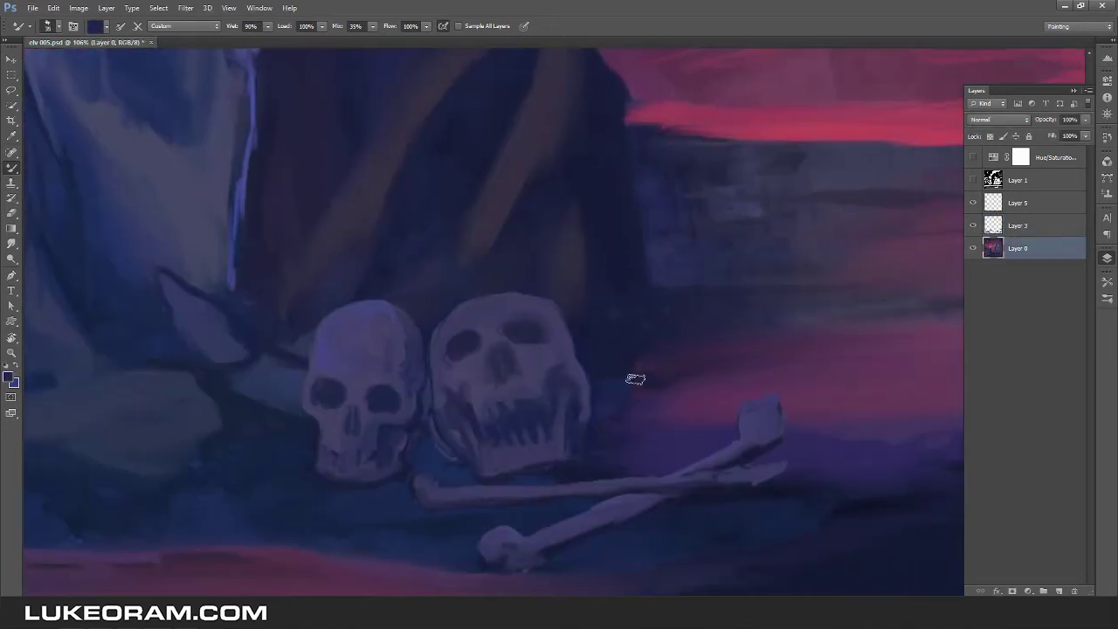
scroll(664, 379, "right", 5)
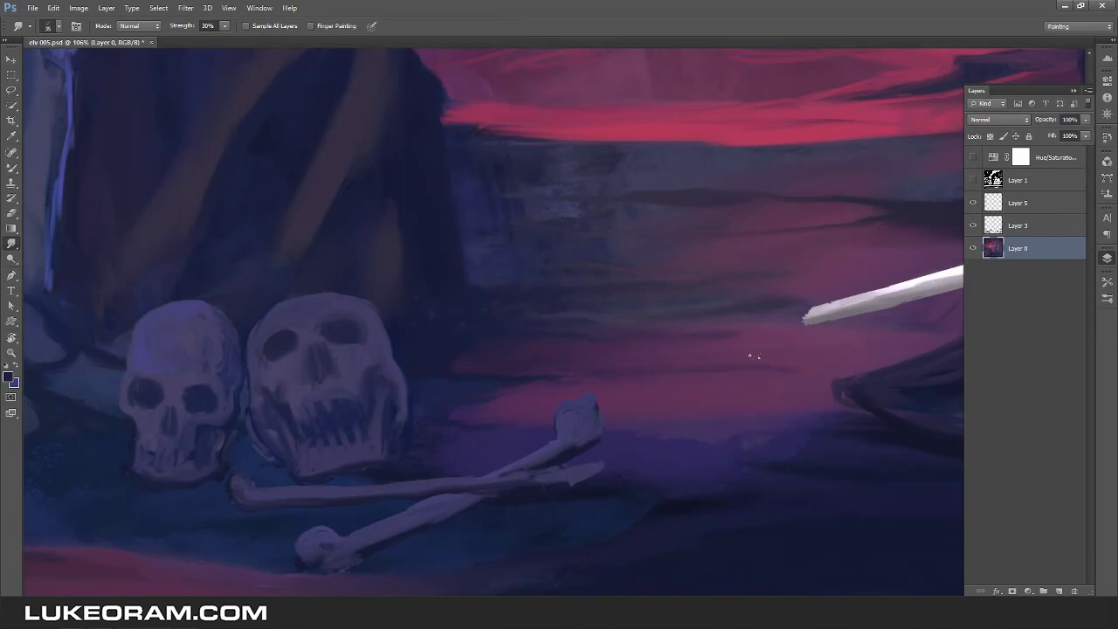
scroll(749, 357, "up", 3)
scroll(749, 357, "left", 2)
left_click(606, 280, "alt")
left_click(804, 266, "alt")
key("ctrl+minus")
left_click_drag(743, 340, 795, 181)
Block in a tilted skull with dark sockets and a jaw on the dark ground beyond the crossed bones, on Layer 3.
key("alt+bracketright")
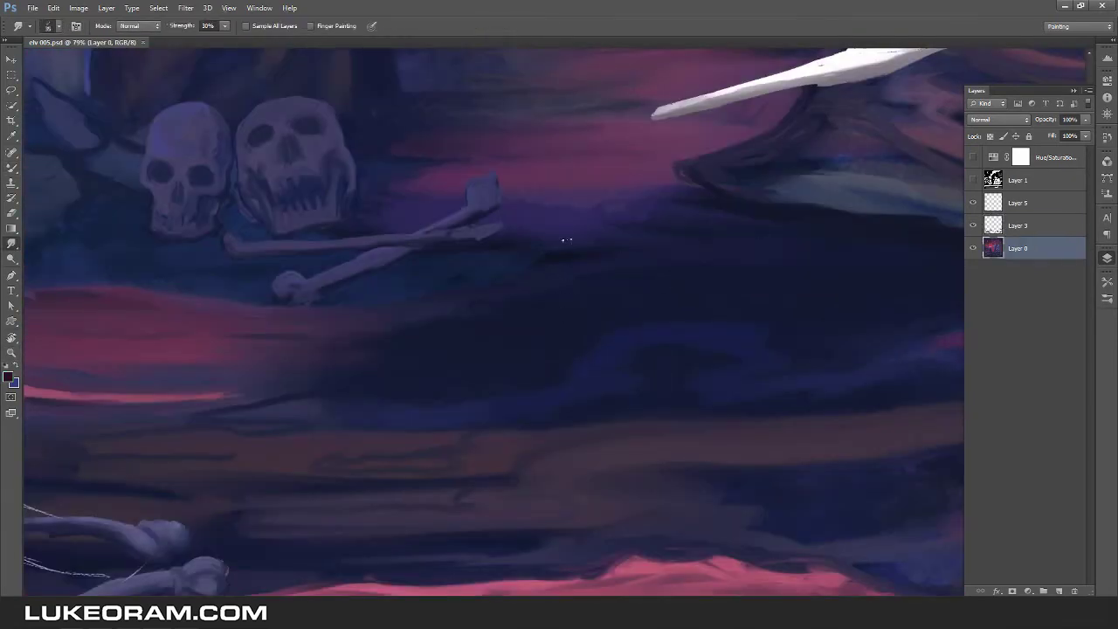
mouse_move(542, 391)
left_mouse_down()
mouse_move(507, 429)
mouse_move(490, 318)
mouse_move(462, 305)
mouse_move(428, 402)
left_mouse_up()
left_click_drag(492, 284, 507, 403)
left_click_drag(442, 358, 449, 364)
left_click_drag(479, 365, 492, 379)
mouse_move(493, 380)
left_mouse_down()
mouse_move(629, 379)
mouse_move(472, 344)
left_mouse_up()
key("e")
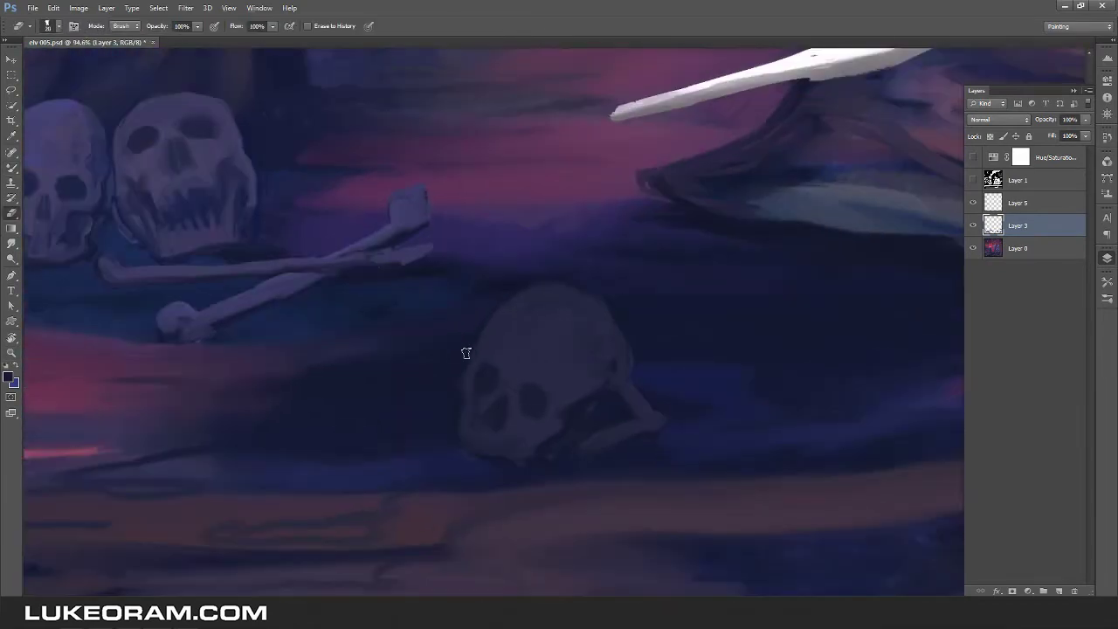
Refine the tilted skull's brow, eye sockets, cheekbones, teeth and jaw on Layer 3 using sampled muted purples.
key("b")
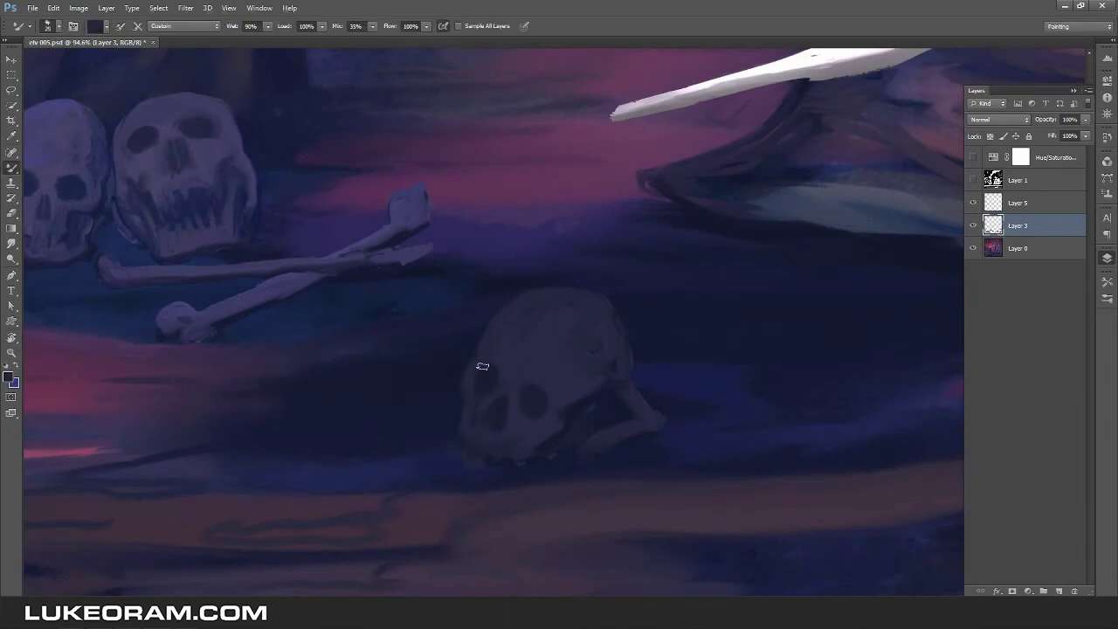
mouse_move(529, 304)
left_mouse_down()
mouse_move(481, 359)
mouse_move(486, 409)
left_mouse_up()
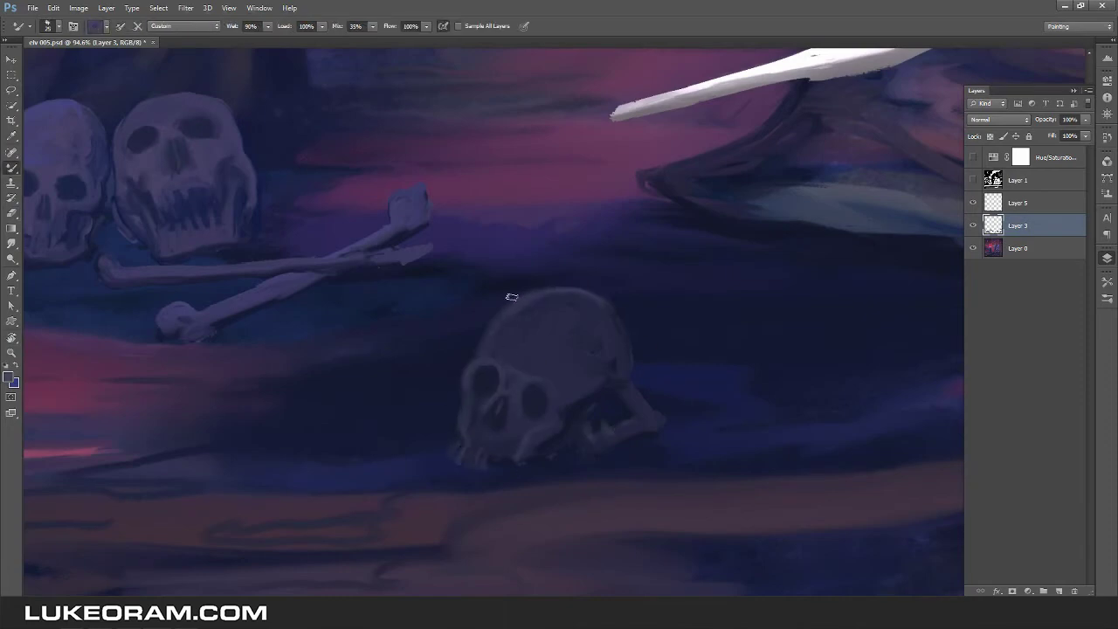
left_click(512, 312, "alt")
scroll(512, 312, "down", 3)
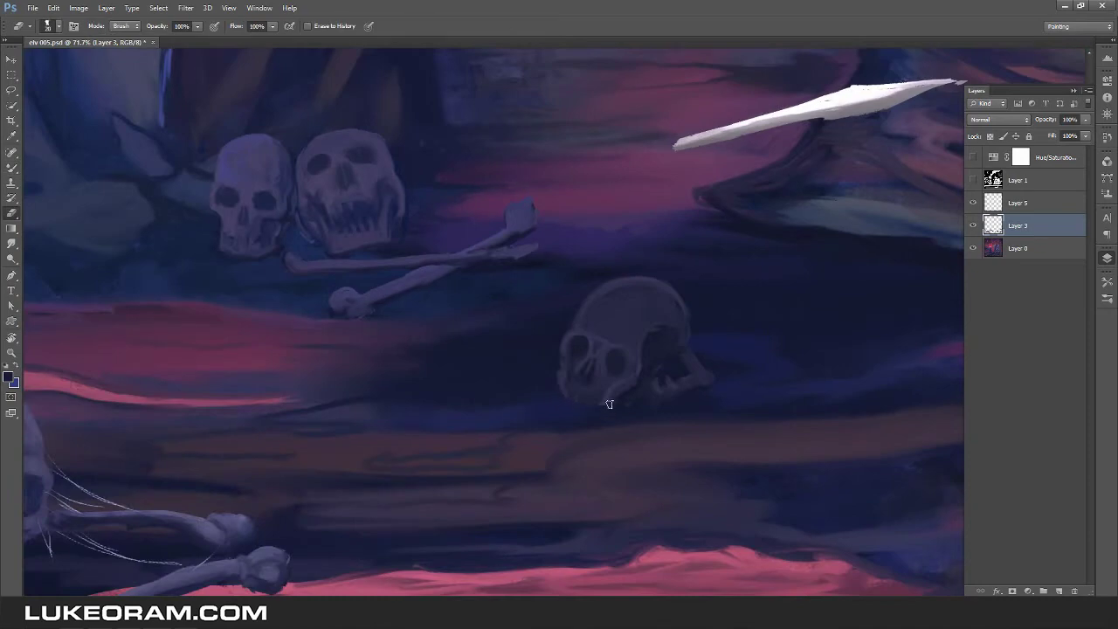
scroll(611, 398, "up", 4)
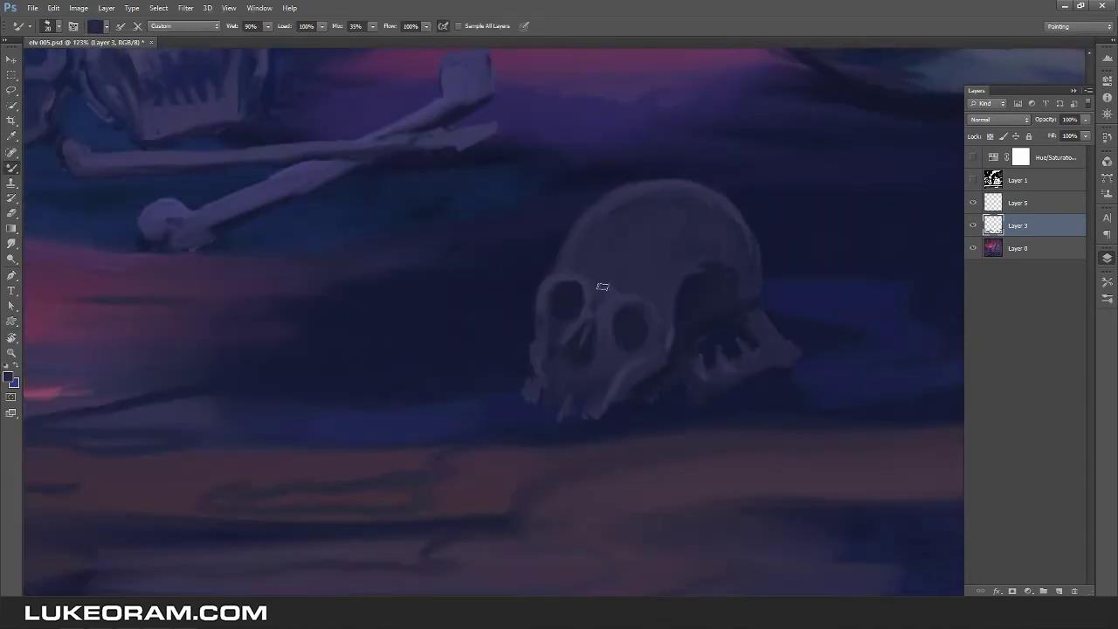
left_click_drag(647, 377, 627, 394)
scroll(676, 407, "down", 3)
scroll(424, 392, "up", 4)
Paint thin, dim bones on the ground beside the tilted skull on Layer 3 and save the painting.
left_click_drag(419, 395, 601, 381)
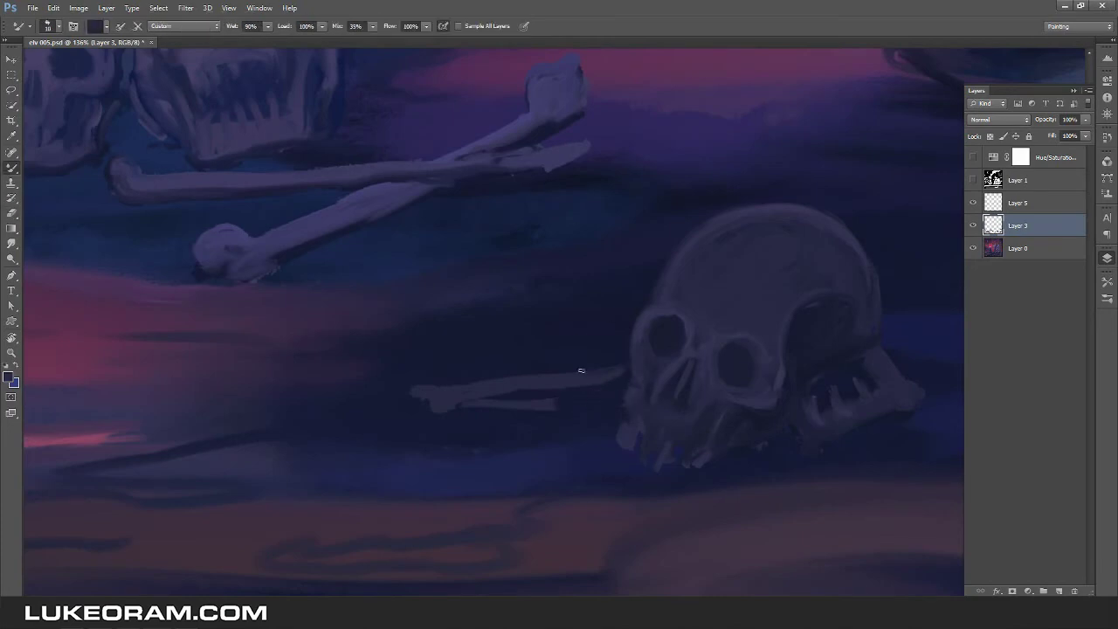
left_click(665, 314, "alt")
left_click_drag(517, 379, 588, 373)
scroll(659, 341, "down", 3)
key("ctrl+s")
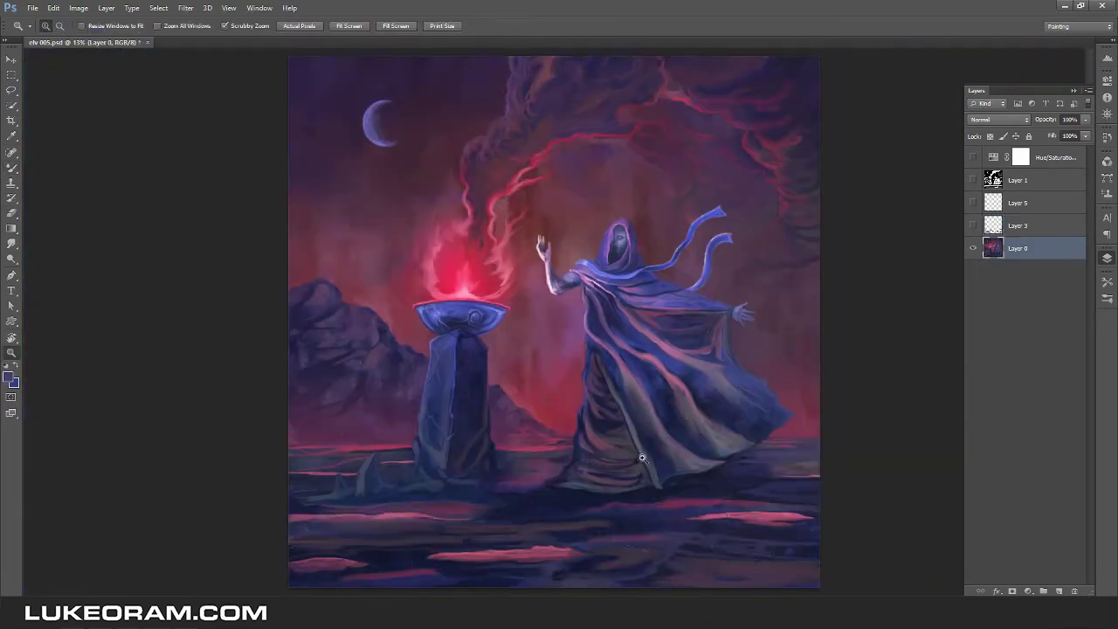
Repaint the sorcerer's lower robe folds and hem on Layer 0 with sampled dark blues and purples.
scroll(620, 437, "up", 5)
left_click(497, 305, "alt")
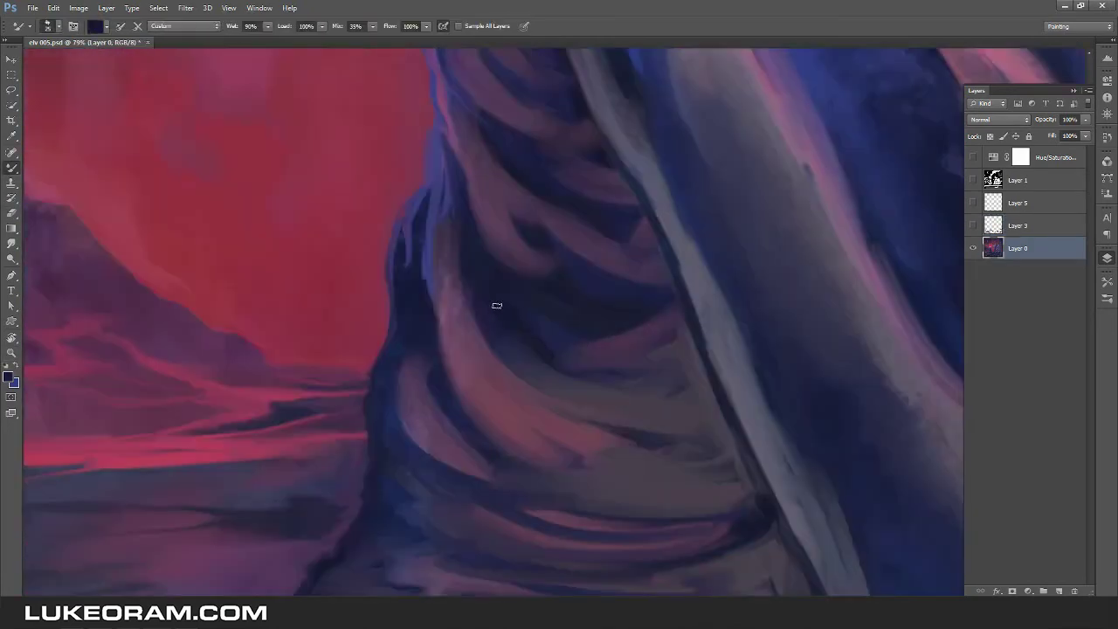
scroll(480, 403, "down", 3)
scroll(517, 245, "up", 5)
left_click(516, 245, "alt")
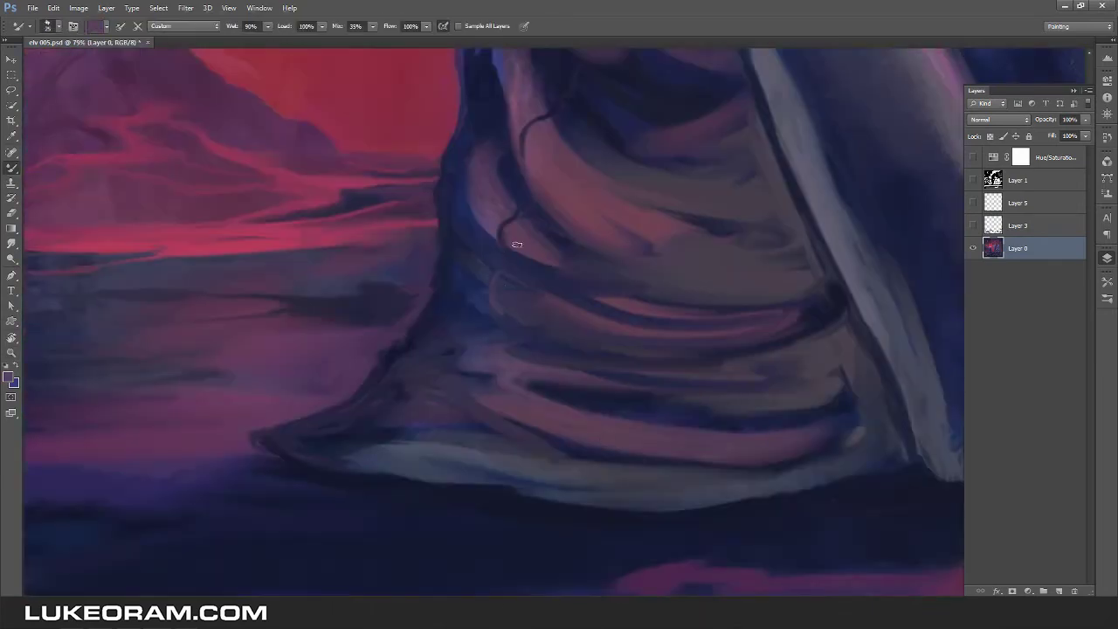
left_click(493, 358, "alt")
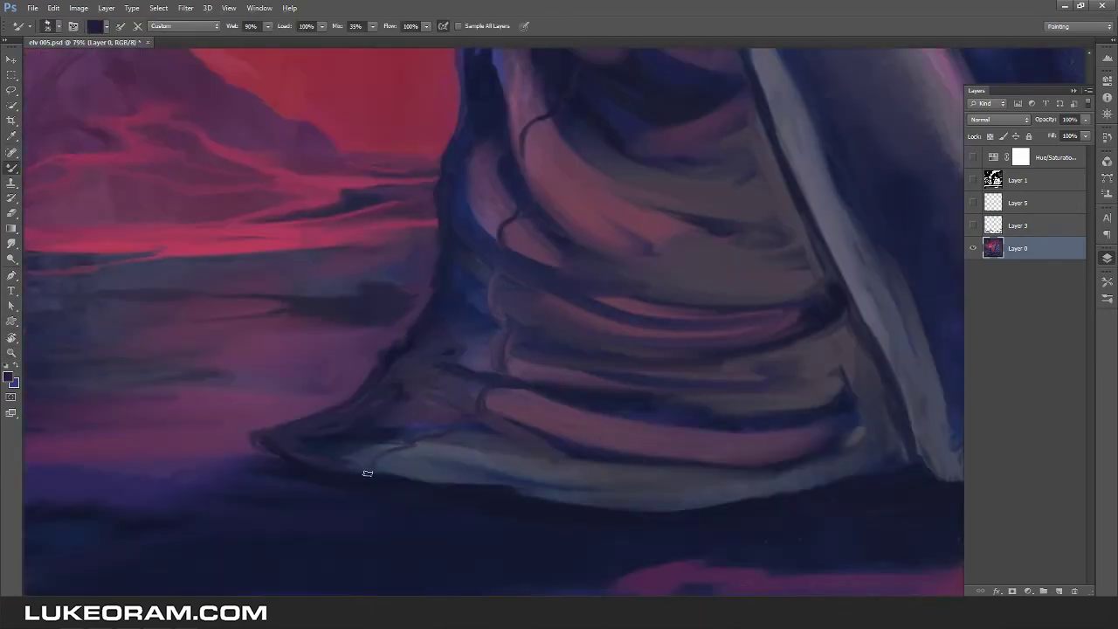
left_click(361, 466, "alt")
Refine the edges of the robe folds further up on Layer 0 with sampled colours and save the painting.
scroll(362, 467, "down", 3)
scroll(528, 349, "up", 5)
scroll(519, 219, "up", 2)
left_click_drag(489, 255, 499, 233)
scroll(529, 239, "down", 3)
scroll(530, 240, "up", 3)
left_click(541, 127, "alt")
scroll(542, 128, "down", 8)
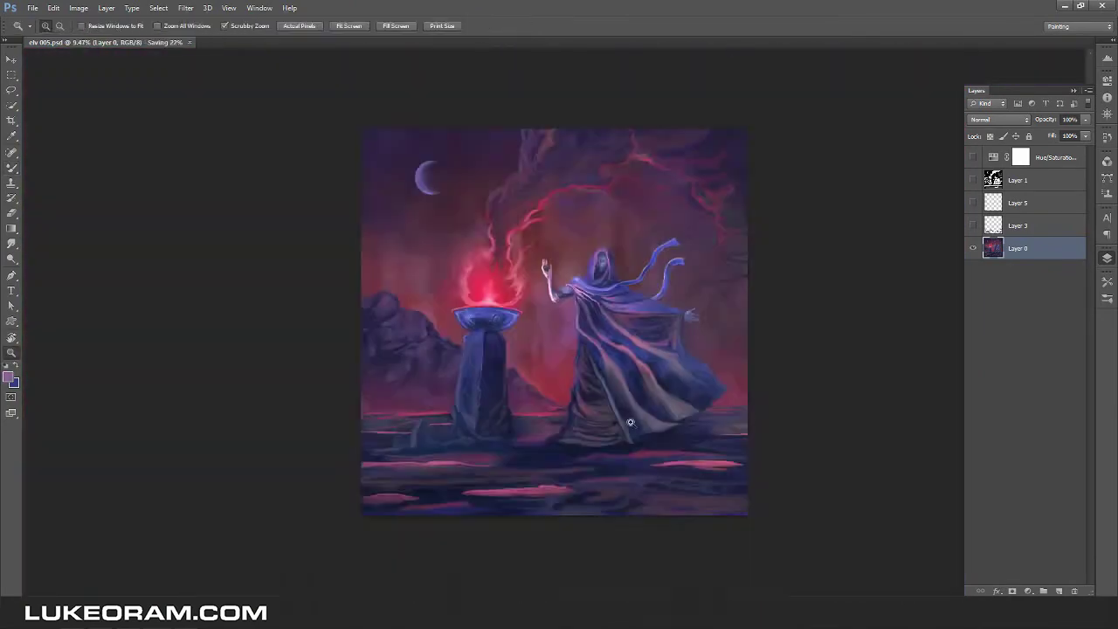
Show Layer 3 and Layer 5, and draw thin cracks on the foreground skulls on Layer 3.
left_click(973, 225)
left_click(973, 208)
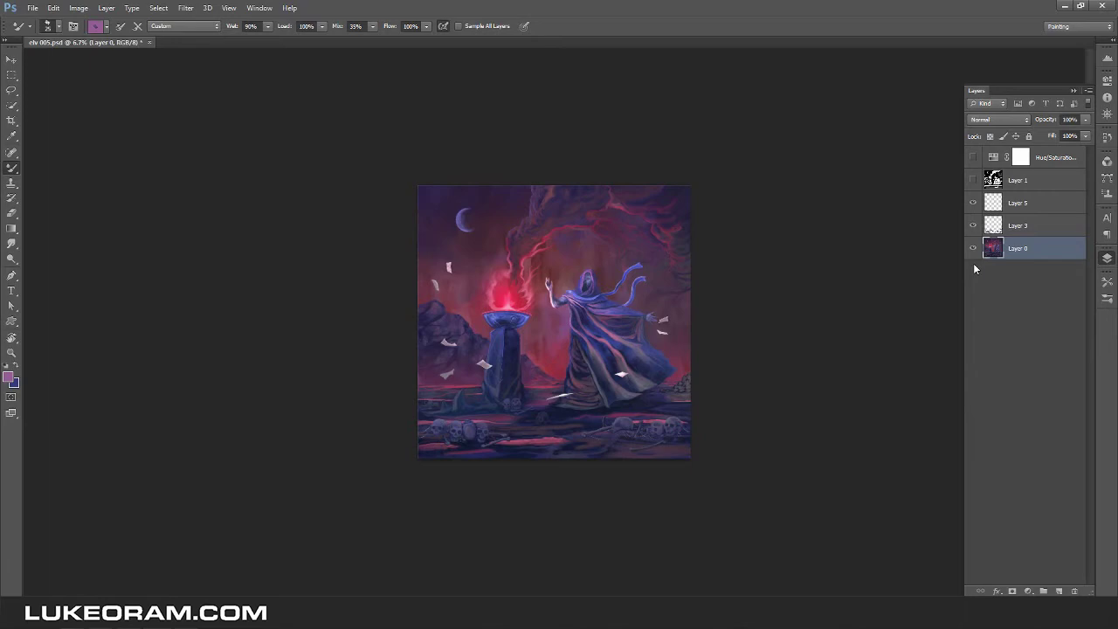
mouse_move(483, 398)
left_mouse_down()
mouse_move(524, 398)
mouse_move(463, 406)
left_mouse_up()
left_click_drag(584, 413, 610, 209)
left_click_drag(524, 476, 647, 463)
mouse_move(612, 393)
left_mouse_down()
mouse_move(691, 392)
mouse_move(380, 294)
mouse_move(158, 419)
left_mouse_up()
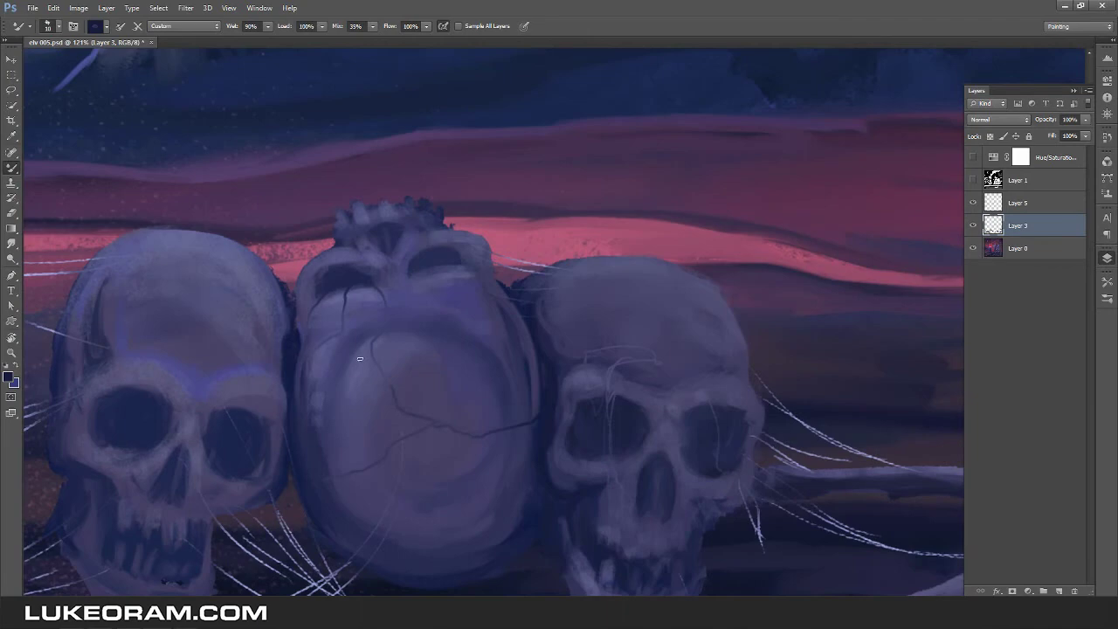
scroll(359, 358, "up", 2)
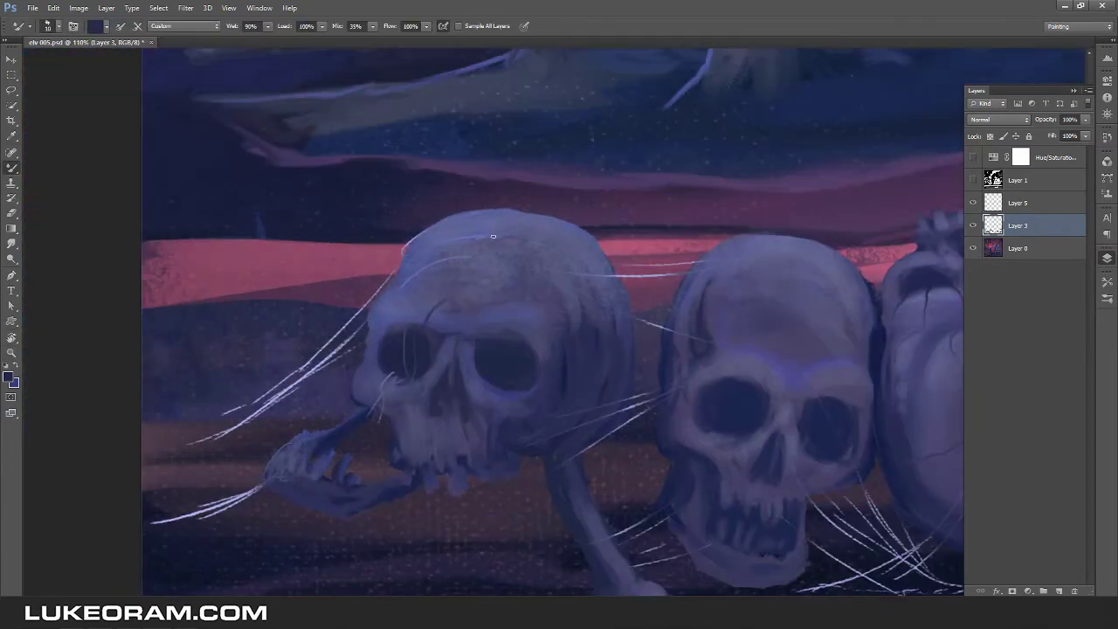
scroll(493, 236, "down", 5)
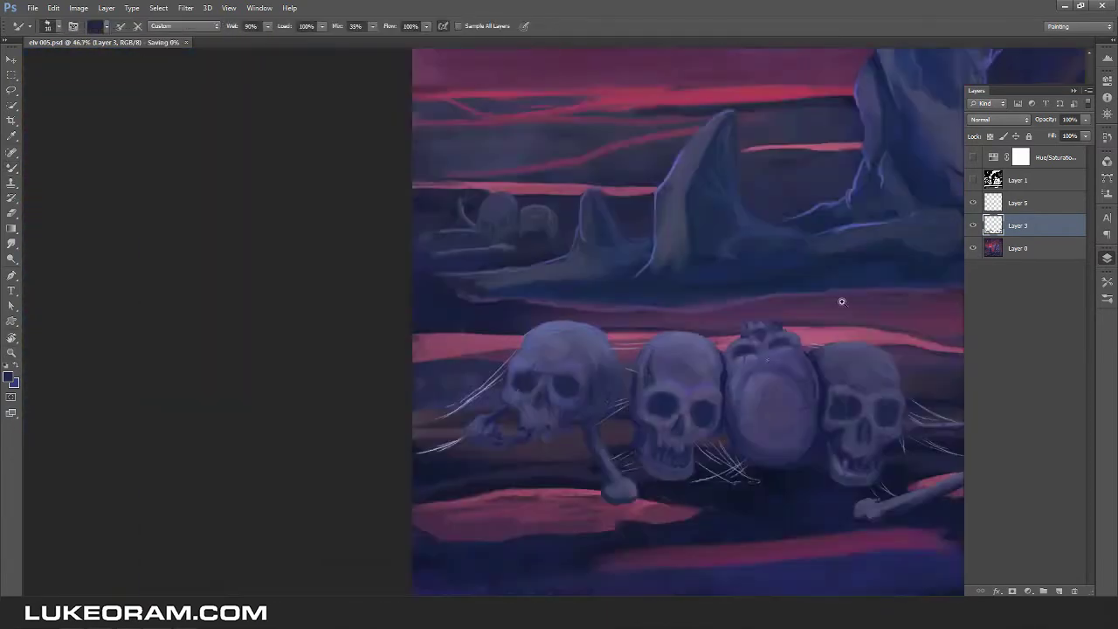
Add more dark cracks across the craniums and around the eye sockets of the foreground skulls on Layer 3.
scroll(685, 334, "up", 5)
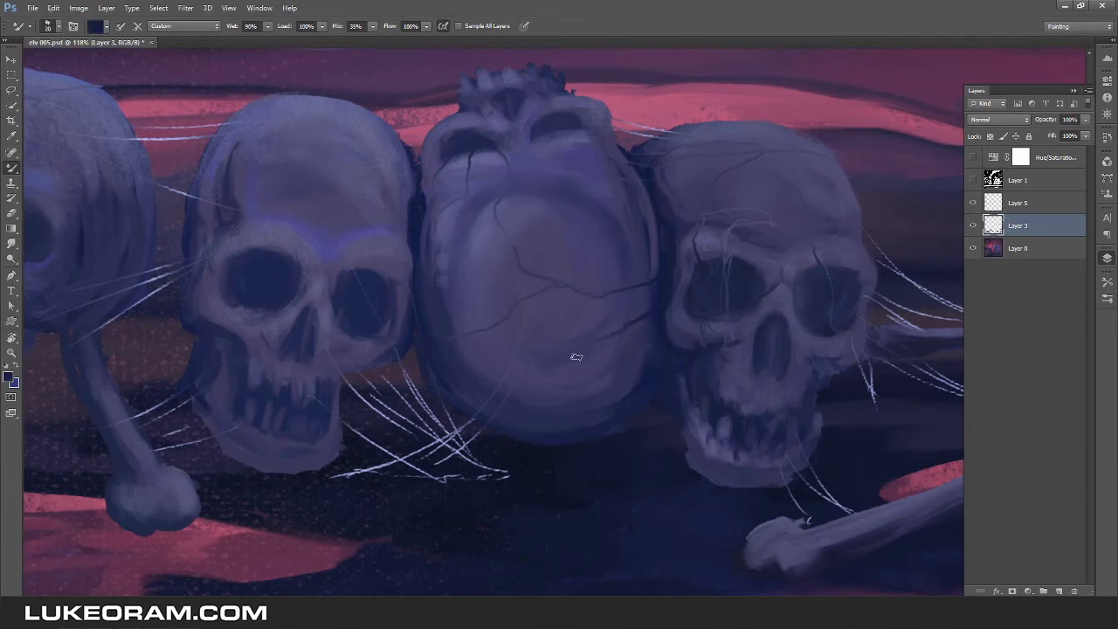
left_click_drag(704, 398, 923, 477)
left_click_drag(468, 309, 524, 262)
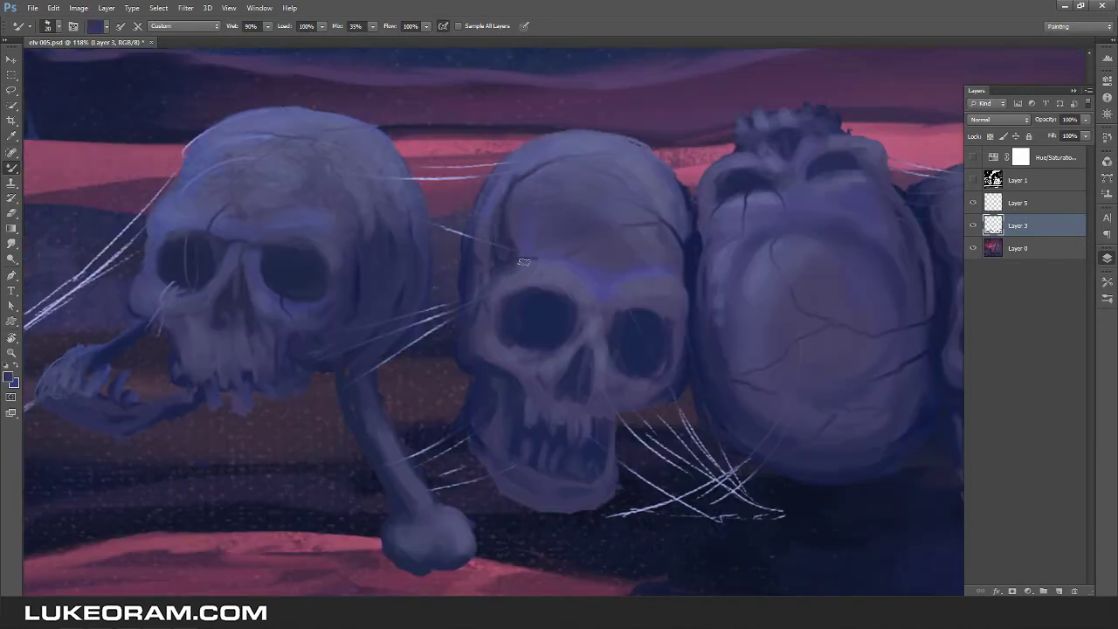
left_click_drag(518, 432, 737, 475)
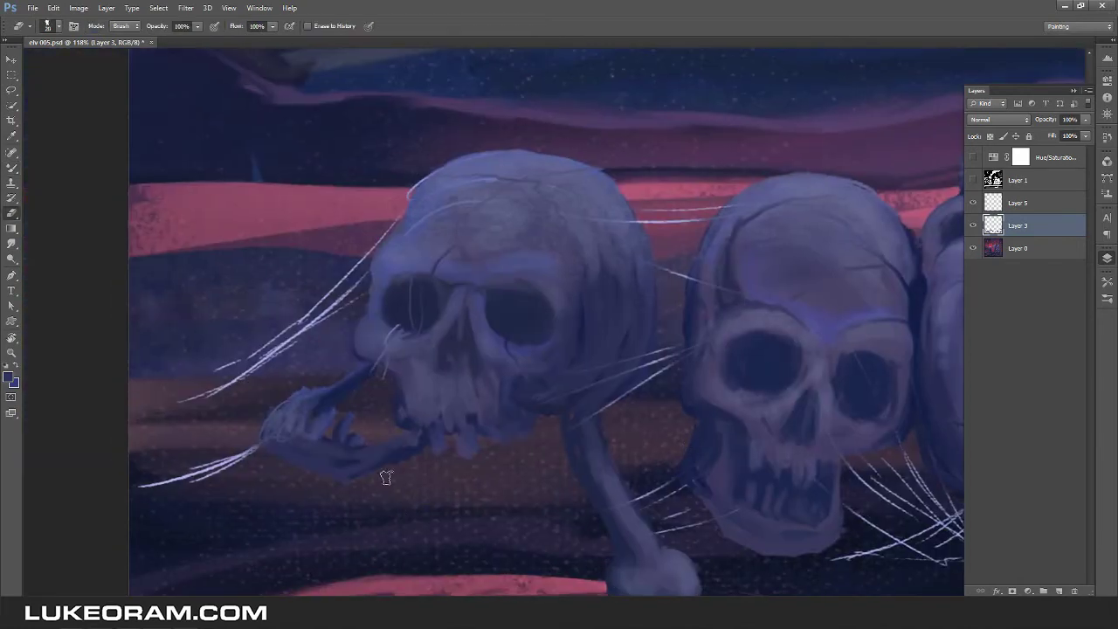
scroll(489, 442, "right", 5)
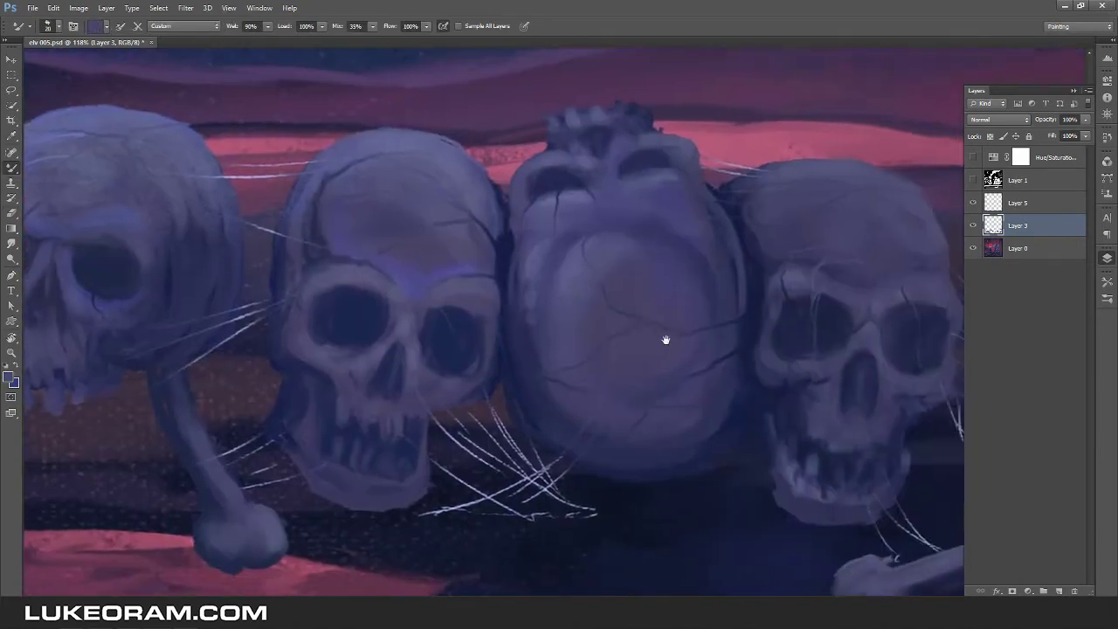
Draw faint tangled hair strands on the ground beneath the foreground skulls on Layer 3 with a sampled colour.
scroll(667, 335, "down", 1)
left_click(339, 319, "alt")
scroll(492, 469, "down", 3)
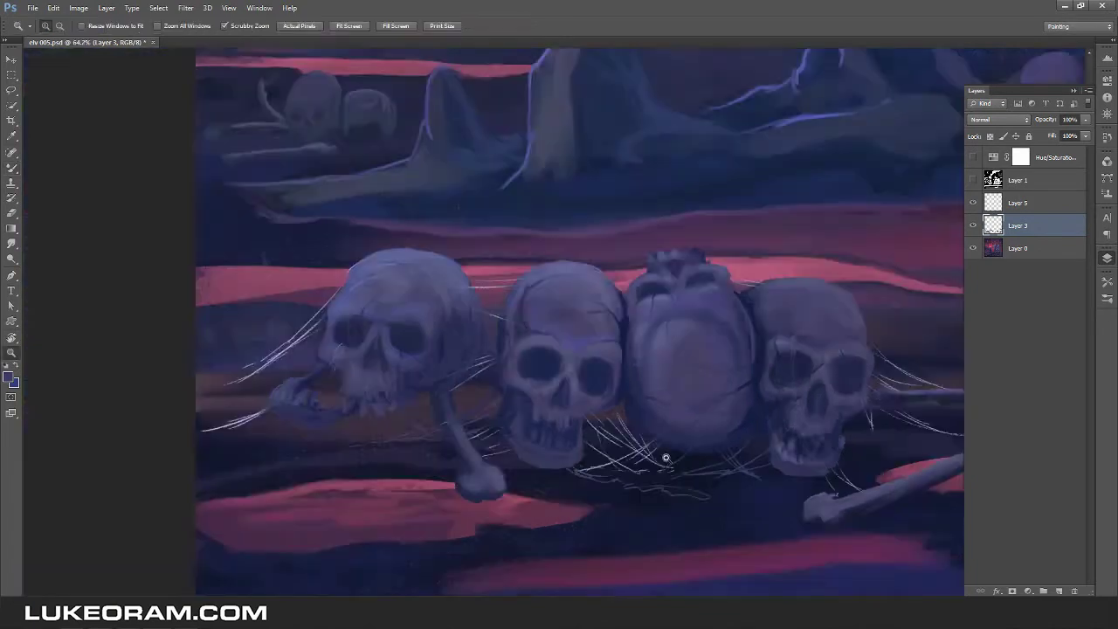
scroll(320, 371, "up", 2)
Brush canvas texture over the ground around the foreground skulls on Layer 0, choose the Kyle's Real Oils - Round Brush preset and save.
key("alt+[")
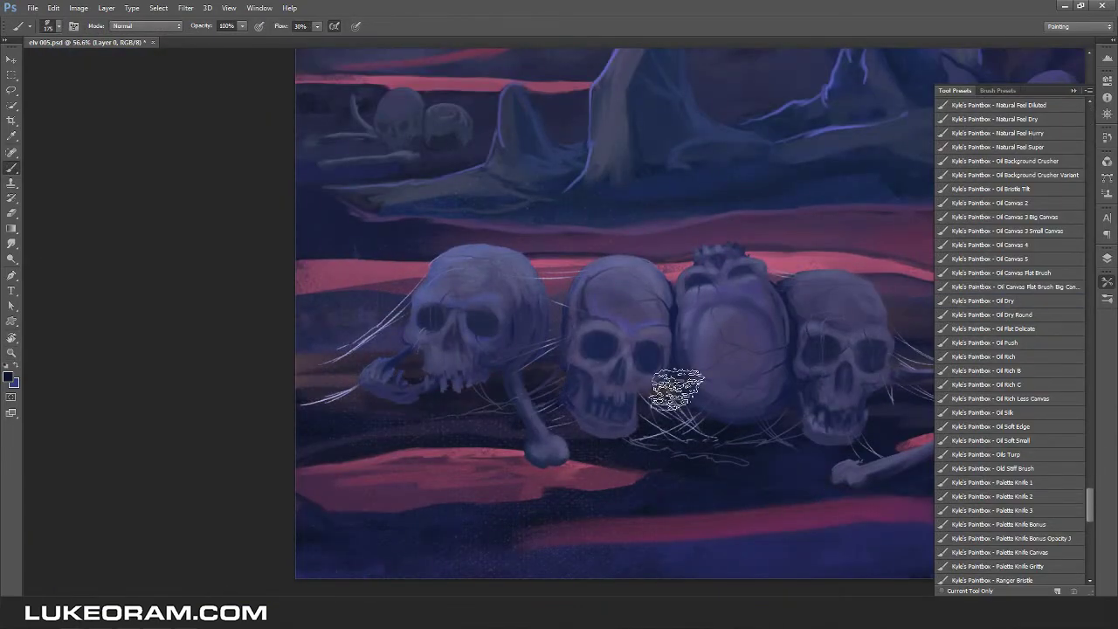
left_click_drag(524, 387, 346, 374)
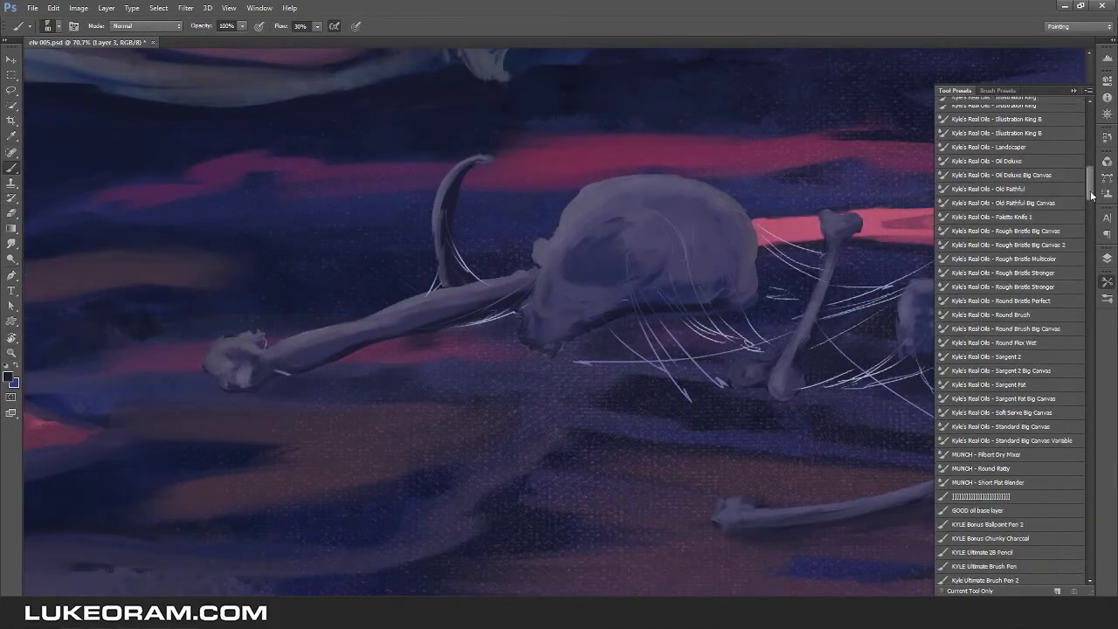
left_click(996, 315)
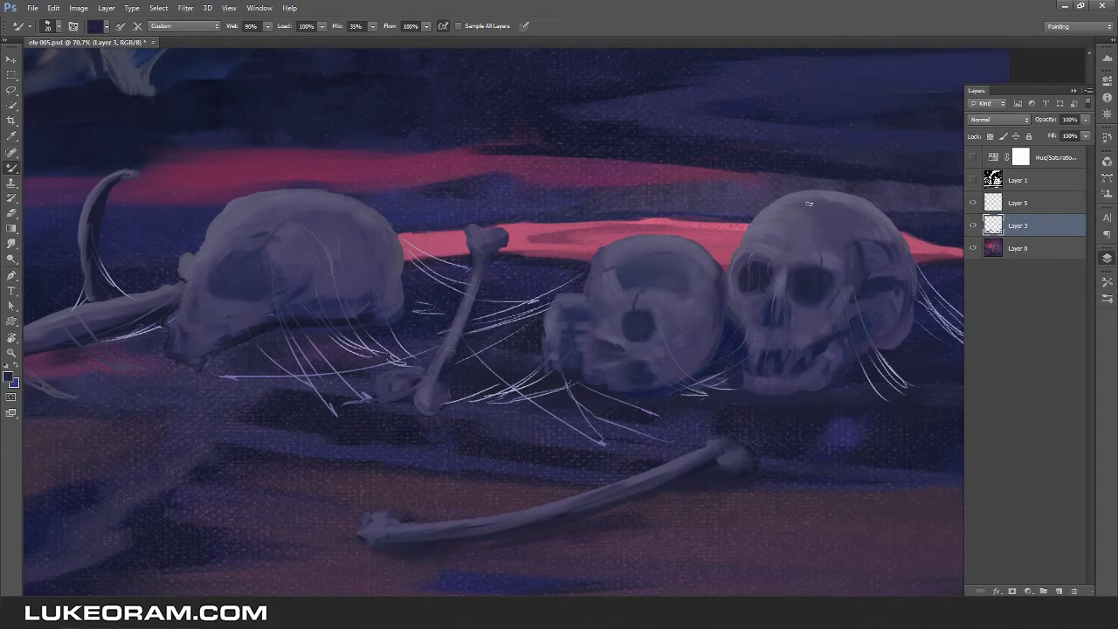
key("ctrl+s")
key("ctrl+0")
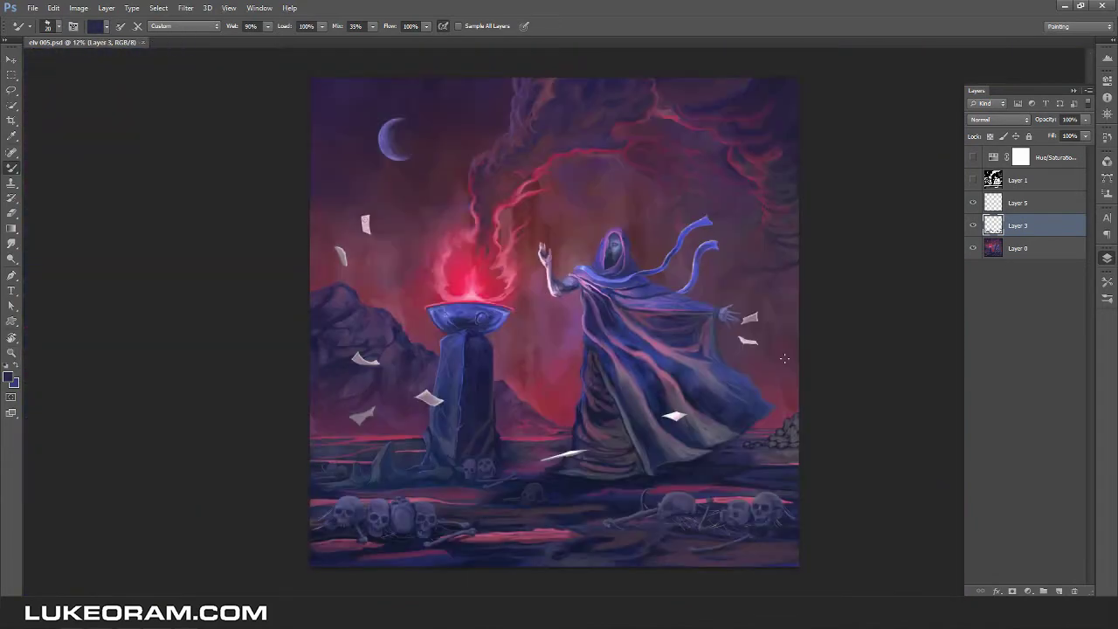
Repaint the billowing edge of the smoke cloud near the moon on Layer 0 and smudge it at 30% strength.
left_click(1018, 248)
left_click_drag(512, 148, 559, 148)
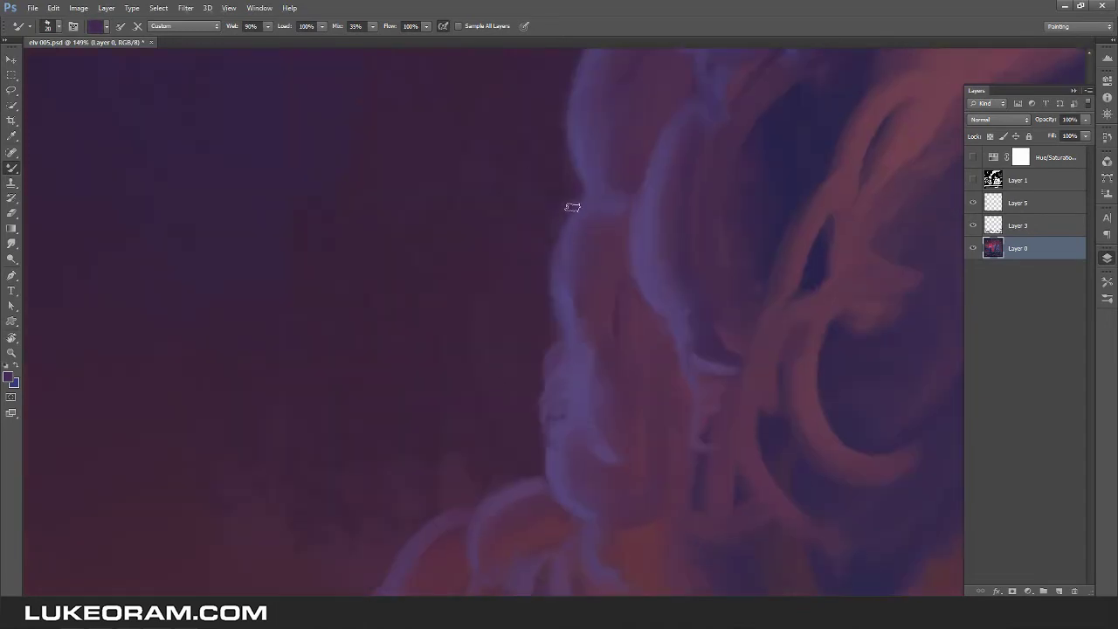
key("r")
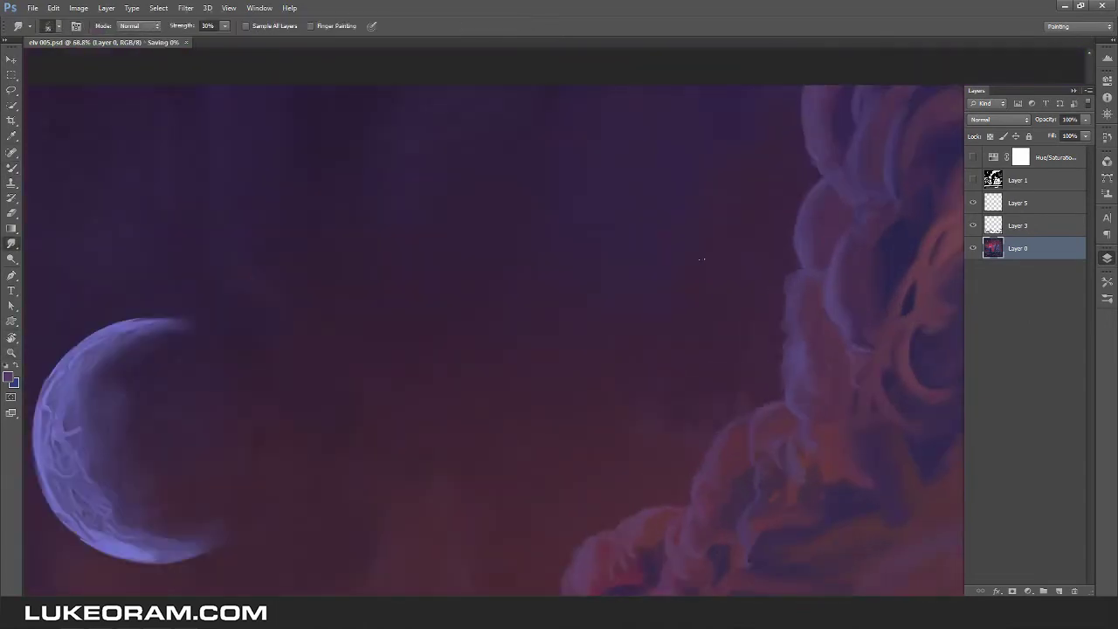
Choose the Kyle's FX Box - Add Canvas 2 brush preset and texture the painting on Layer 0.
left_click(1107, 282)
scroll(1097, 177, "down", 10)
left_click(990, 419)
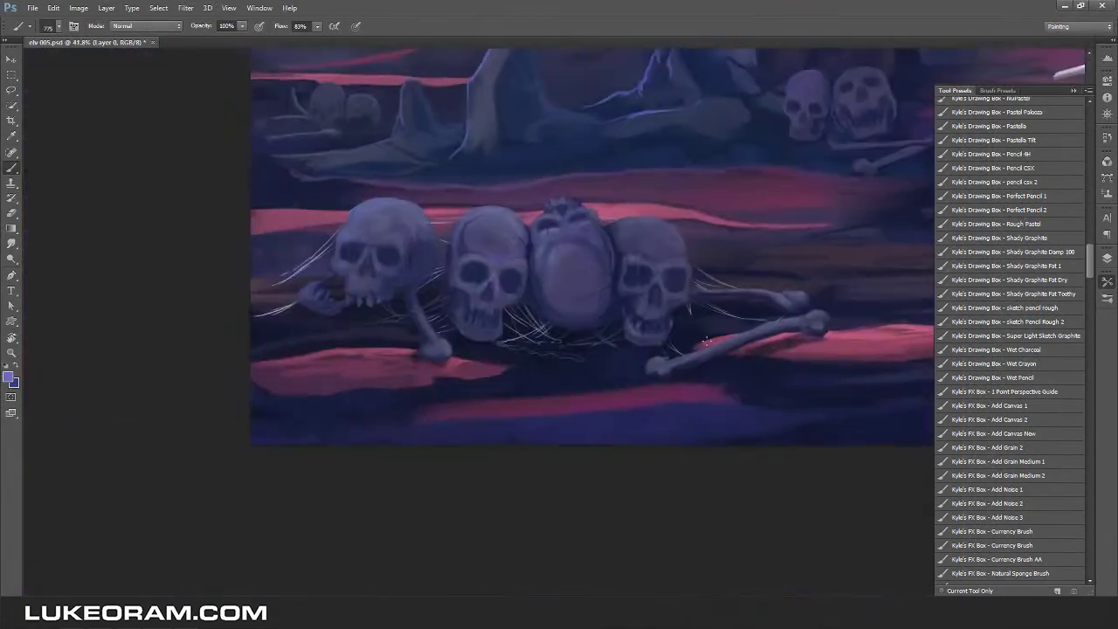
left_click(1107, 258)
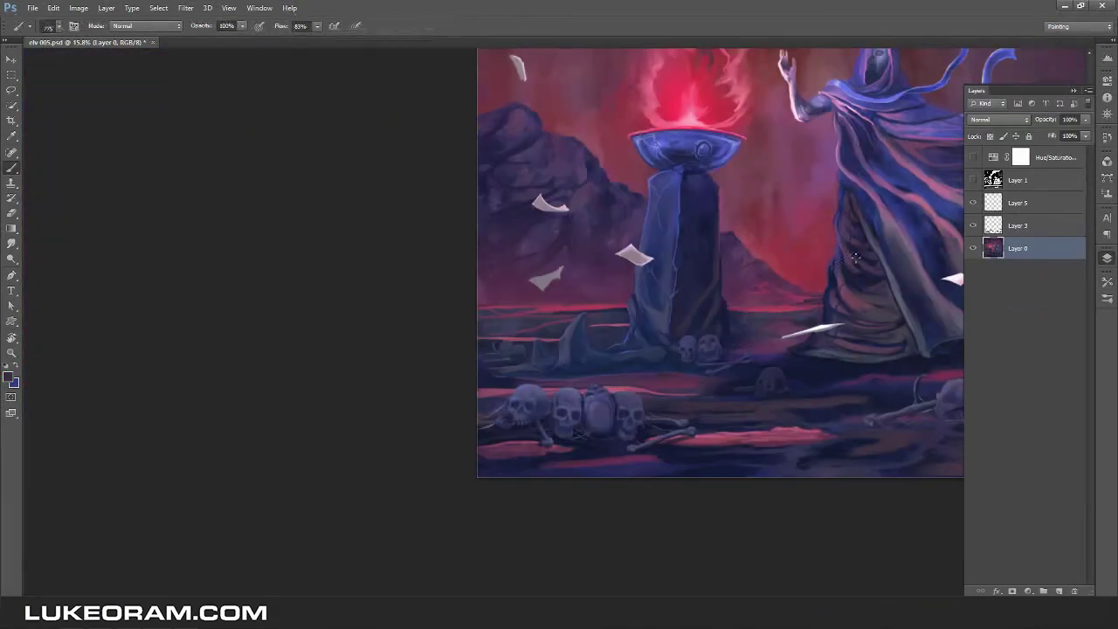
Switch to a mixer brush preset and repaint the crevices and planes of the rocky peak behind the bowl on Layer 0.
left_click(1108, 281)
scroll(1084, 423, "down", 10)
left_click_drag(1085, 422, 1083, 151)
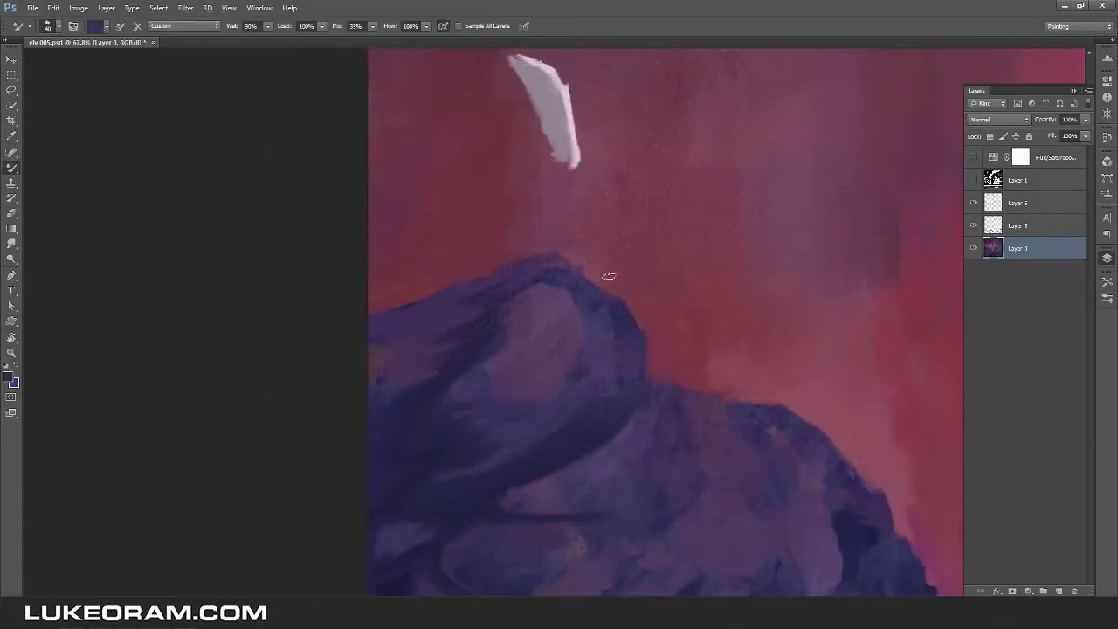
scroll(483, 259, "down", 3)
left_click_drag(501, 341, 471, 325)
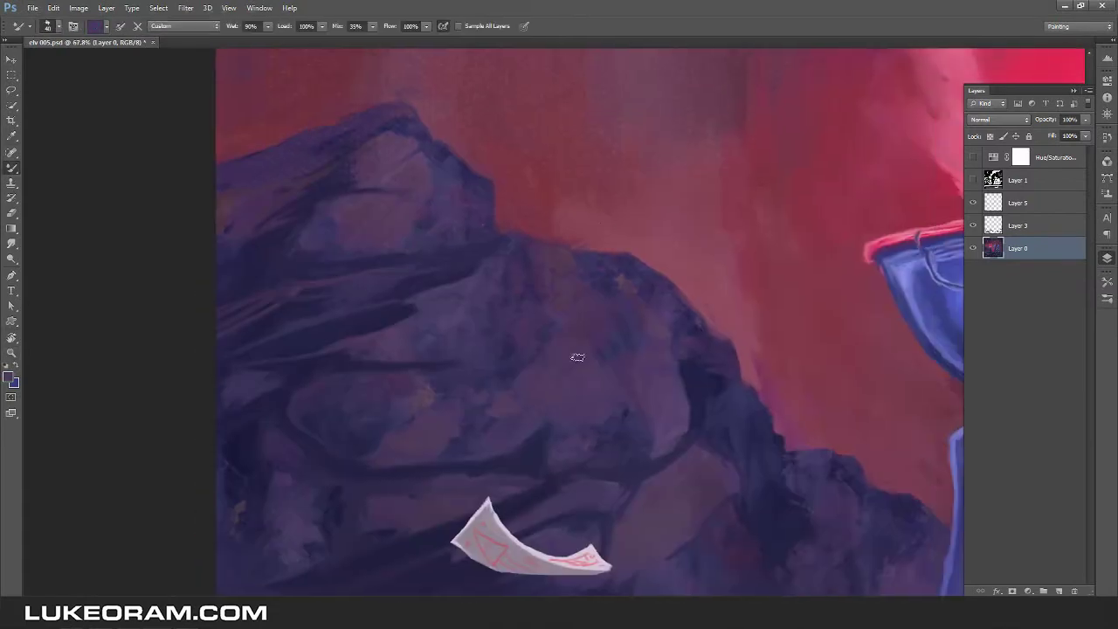
Darken the lower rock slope around the floating paper and paint lighter ridge lines across it on Layer 0.
mouse_move(427, 454)
left_mouse_down()
mouse_move(550, 428)
mouse_move(529, 380)
left_mouse_up()
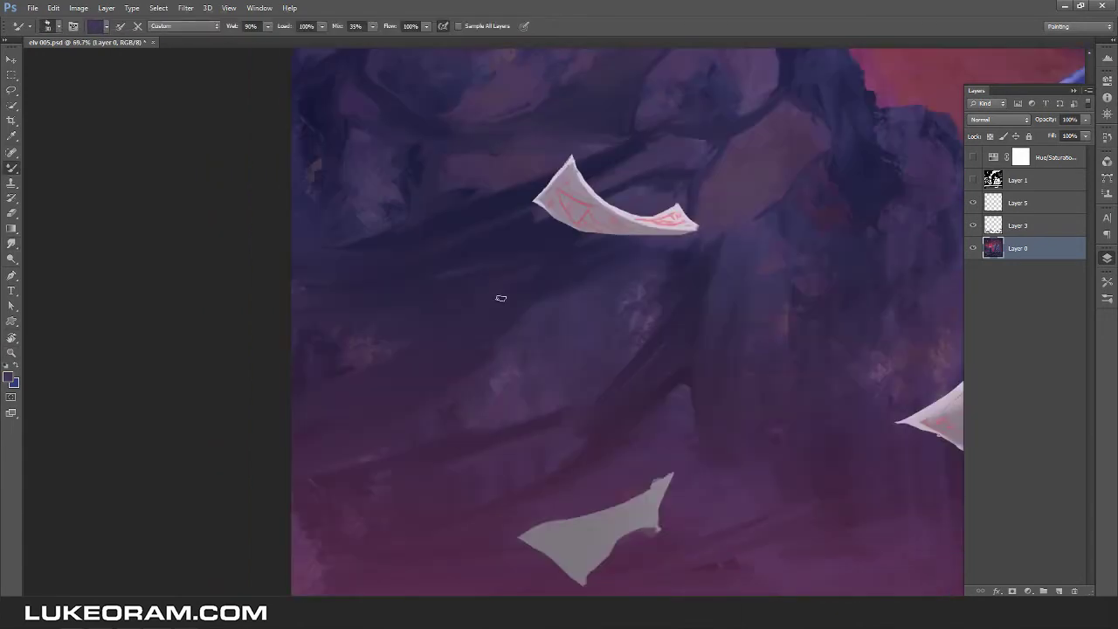
left_click_drag(297, 393, 541, 301)
left_click_drag(419, 319, 641, 258)
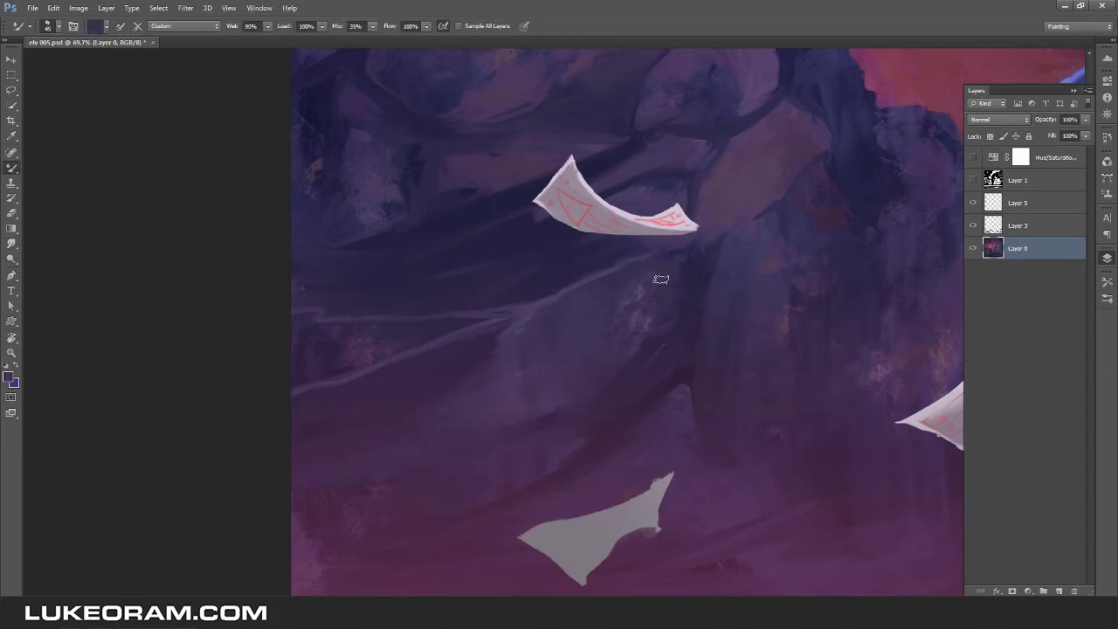
Blend the dark rock slope beneath the upper floating paper on Layer 0 and save the file.
left_click_drag(754, 219, 605, 328)
key("ctrl+0")
key("ctrl+s")
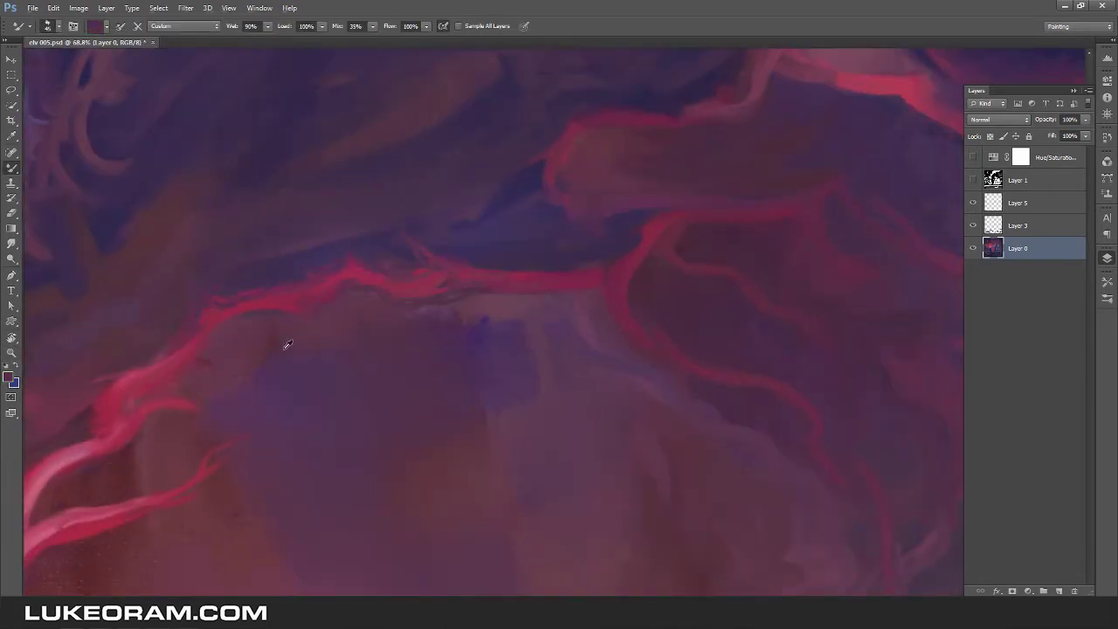
Paint the red-lit smoke wisps toward the painting's upper-right corner on Layer 0 and save the file.
scroll(585, 315, "down", 3)
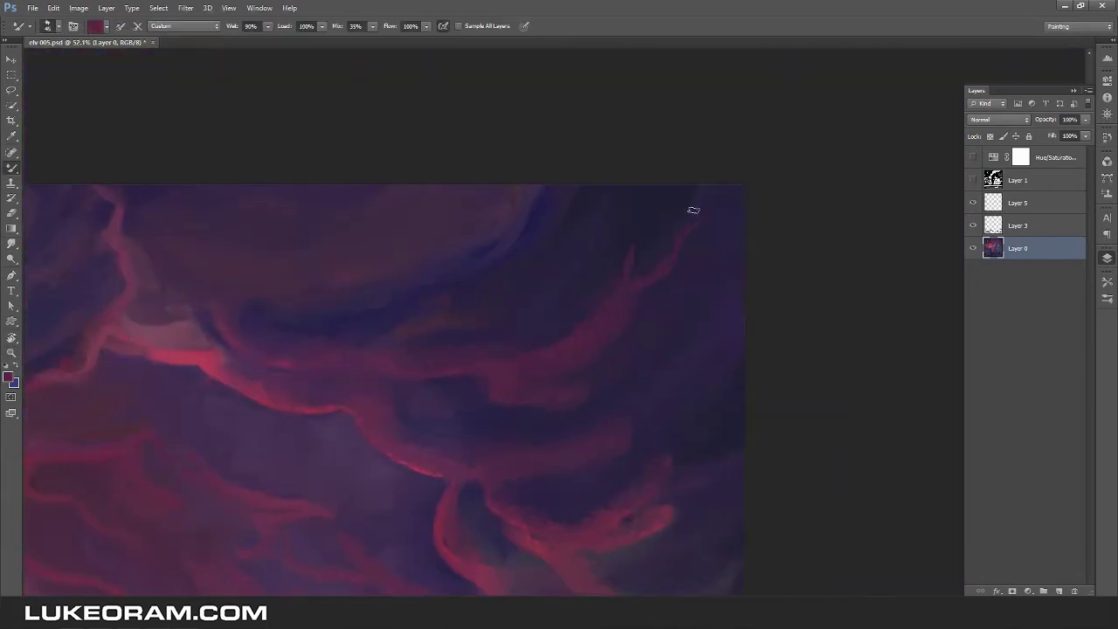
key("ctrl+0")
key("ctrl+s")
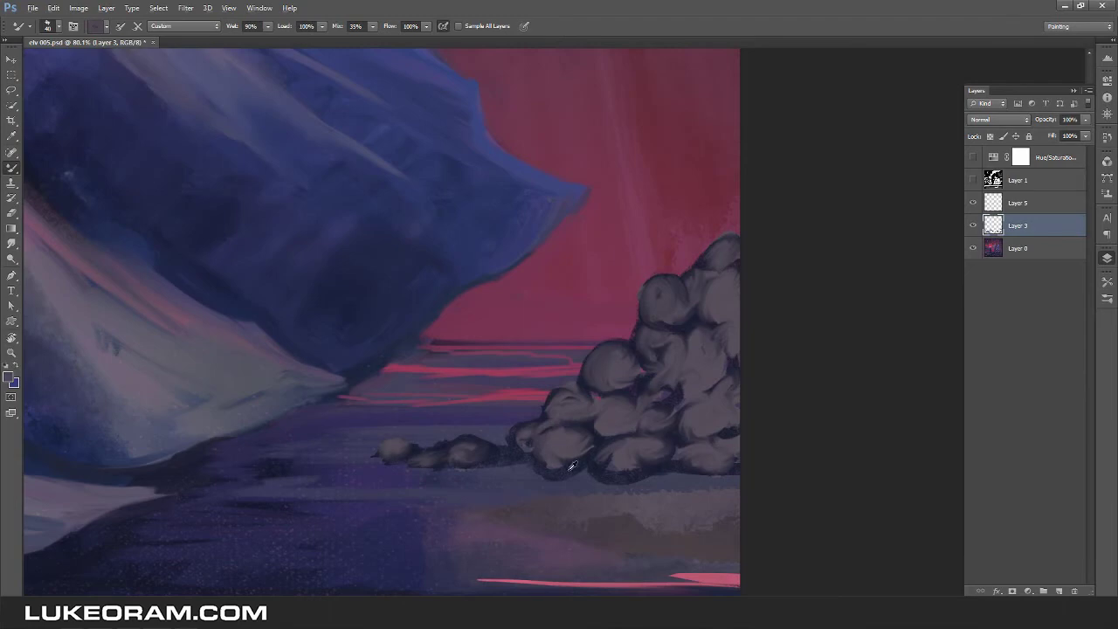
Select the distant skull pile on Layer 3 with the Lasso and apply Hue/Saturation with saturation -11 and lightness +17.
scroll(374, 297, "down", 2)
key("l")
mouse_move(633, 199)
left_mouse_down()
mouse_move(543, 461)
mouse_move(632, 472)
left_mouse_up()
left_click(77, 8)
left_click(275, 108)
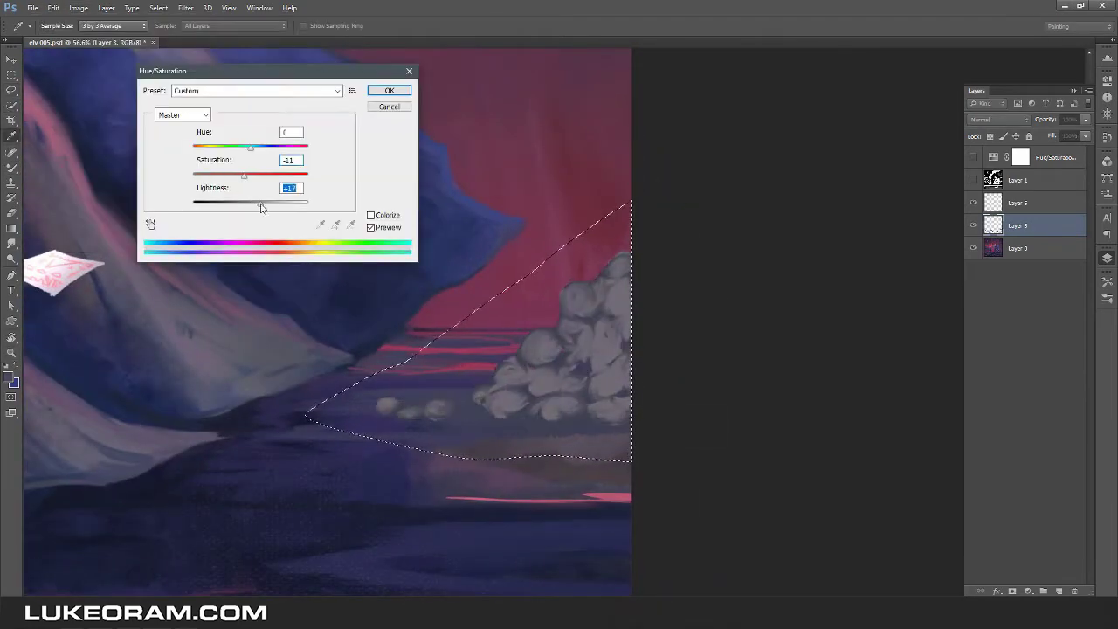
key("Return")
key("ctrl+d")
Paint eye sockets, noses and teeth on the two upper skulls at the edge of the distant pile on Layer 3.
key("b")
scroll(495, 327, "up", 3)
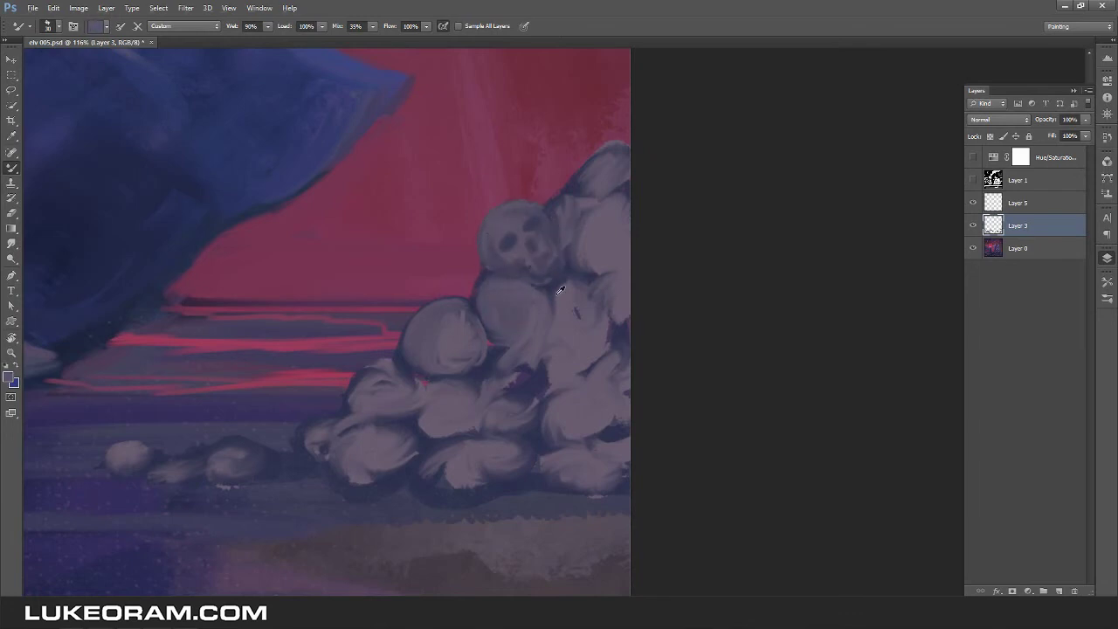
scroll(524, 266, "up", 2)
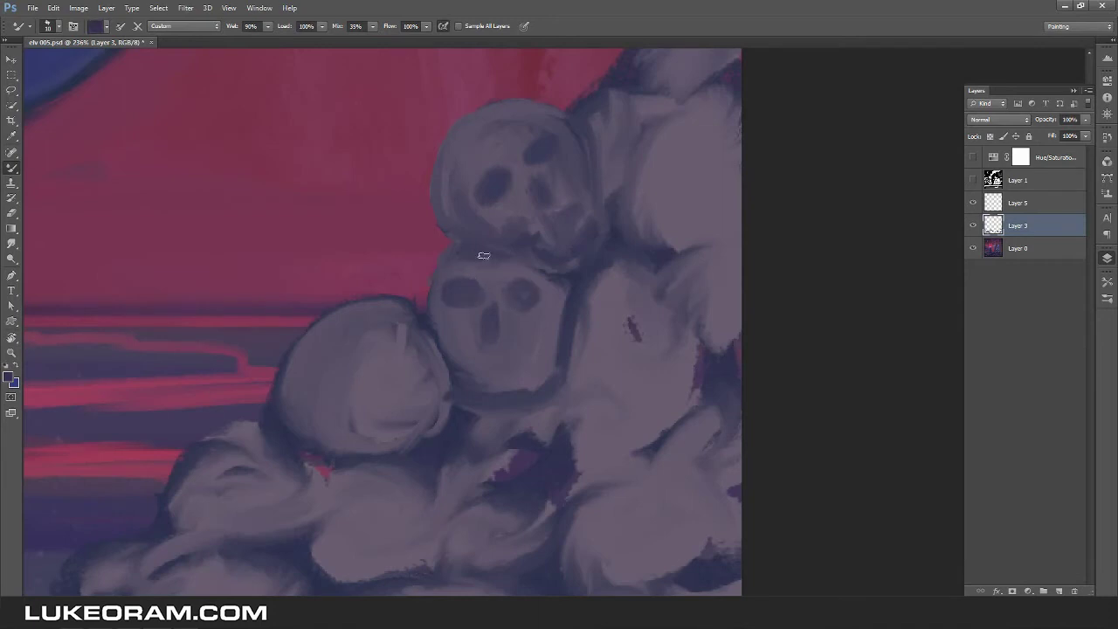
mouse_move(454, 345)
left_mouse_down()
mouse_move(487, 370)
mouse_move(553, 289)
left_mouse_up()
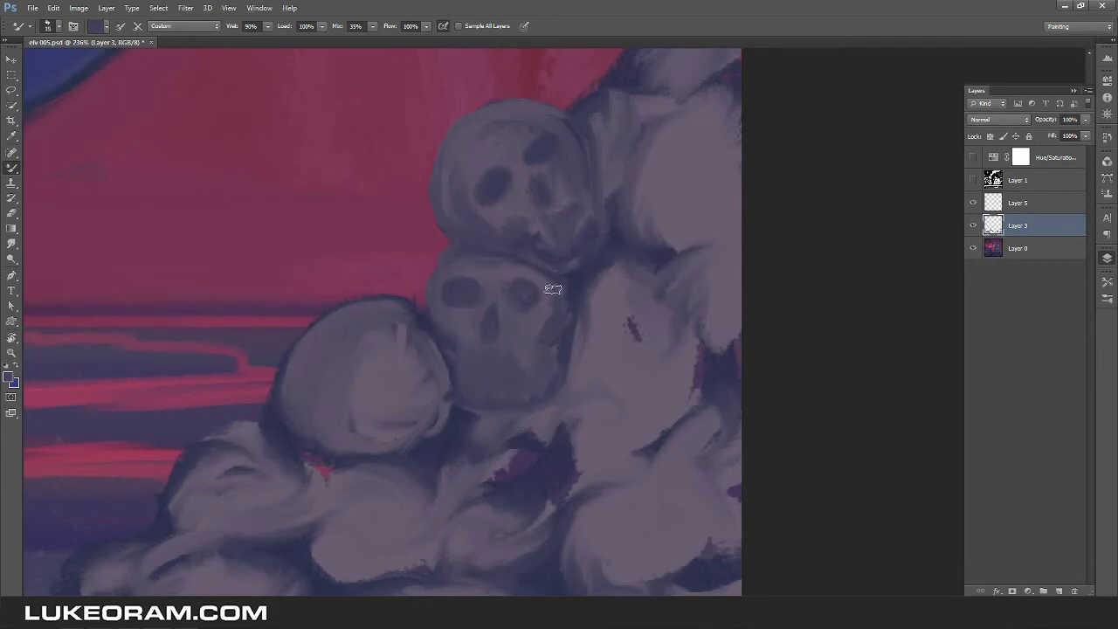
left_click_drag(467, 356, 522, 360)
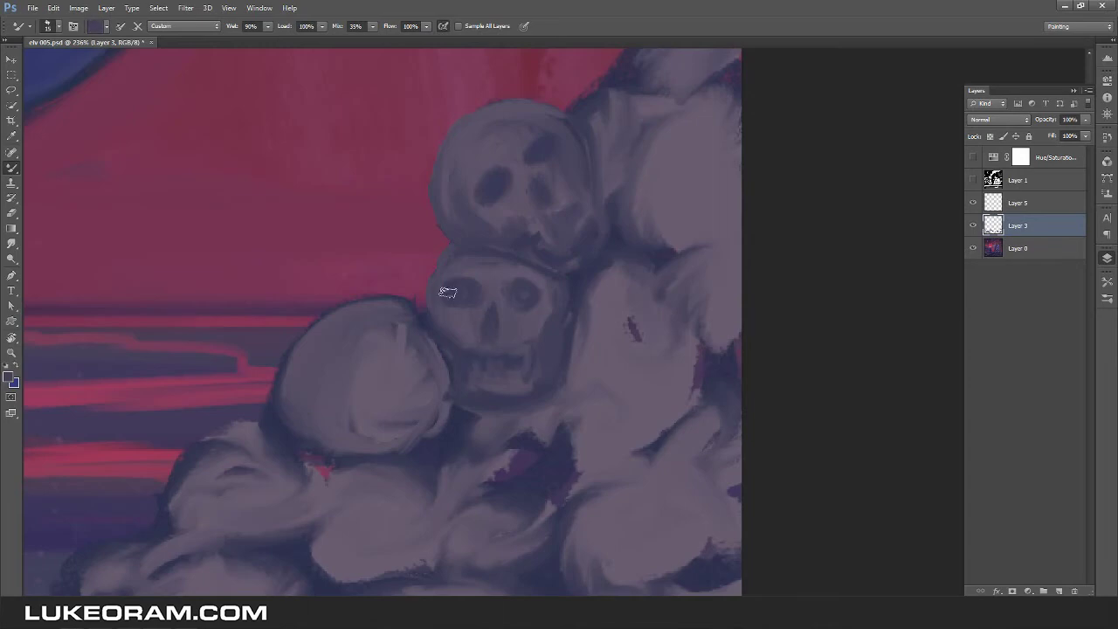
Paint crater lines and blue-violet surface shading into the crescent moon on Layer 0.
scroll(468, 364, "down", 5)
scroll(612, 262, "up", 1)
scroll(767, 146, "down", 2)
scroll(385, 117, "up", 5)
key("alt+bracketleft")
left_click(381, 186, "alt")
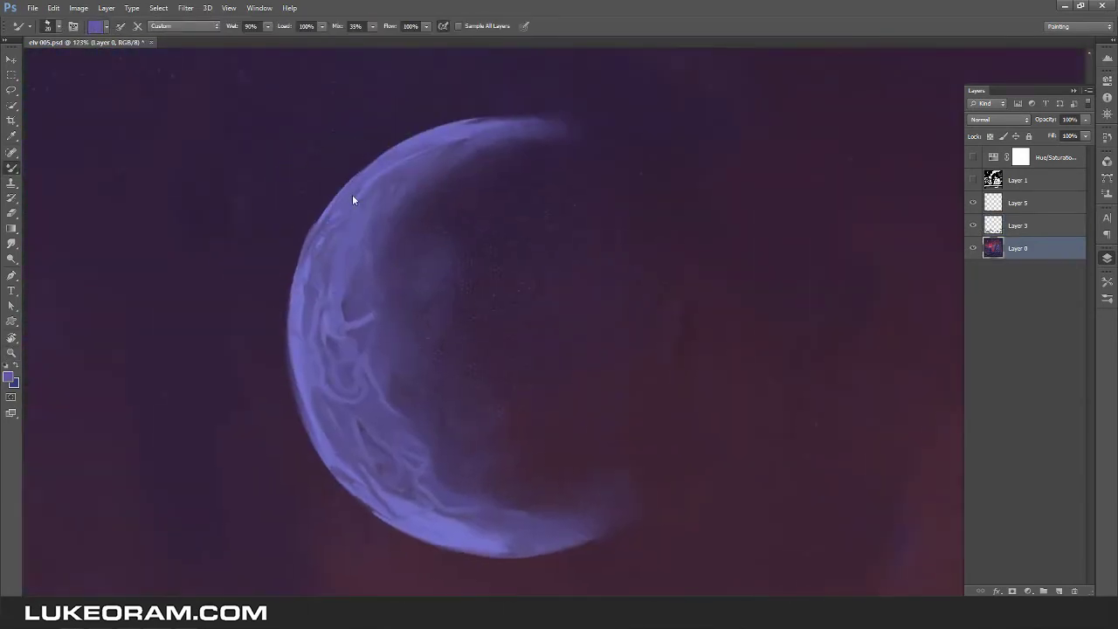
left_click(443, 200, "alt")
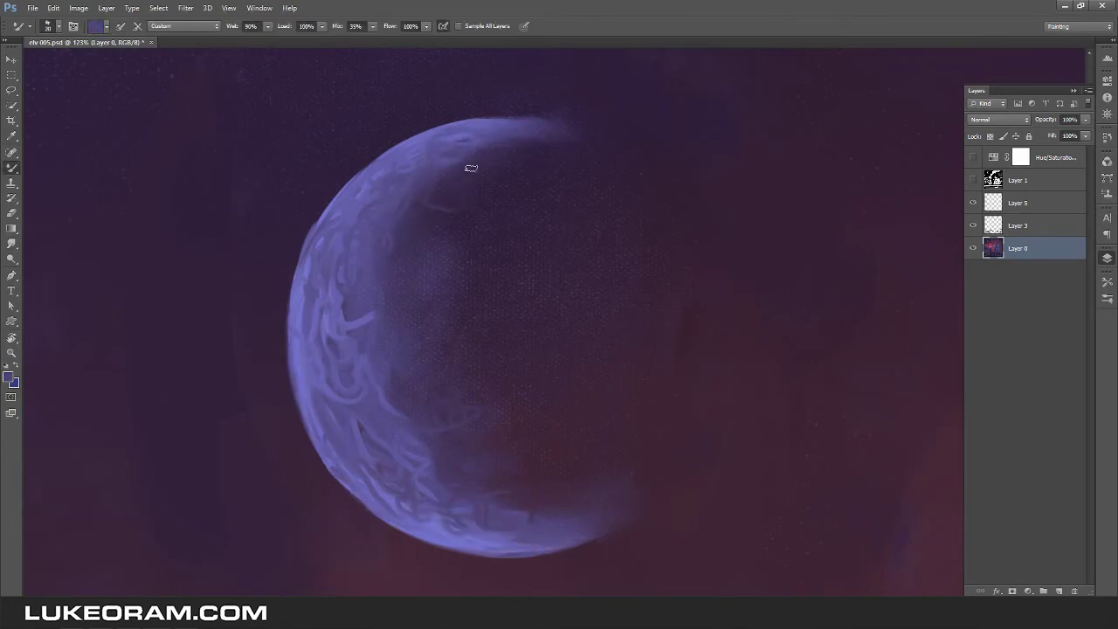
scroll(468, 185, "down", 6)
Repaint the dark blue ground and rocks around the pillar's base on Layer 0.
scroll(495, 420, "up", 5)
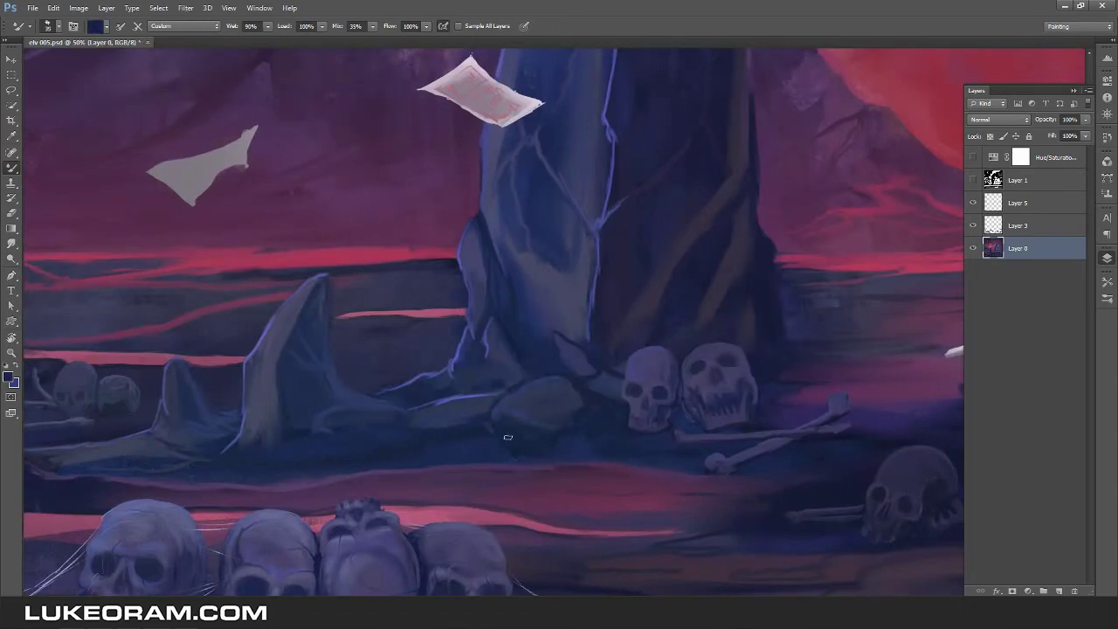
key("alt+bracketright")
scroll(794, 349, "down", 5)
scroll(699, 339, "up", 1)
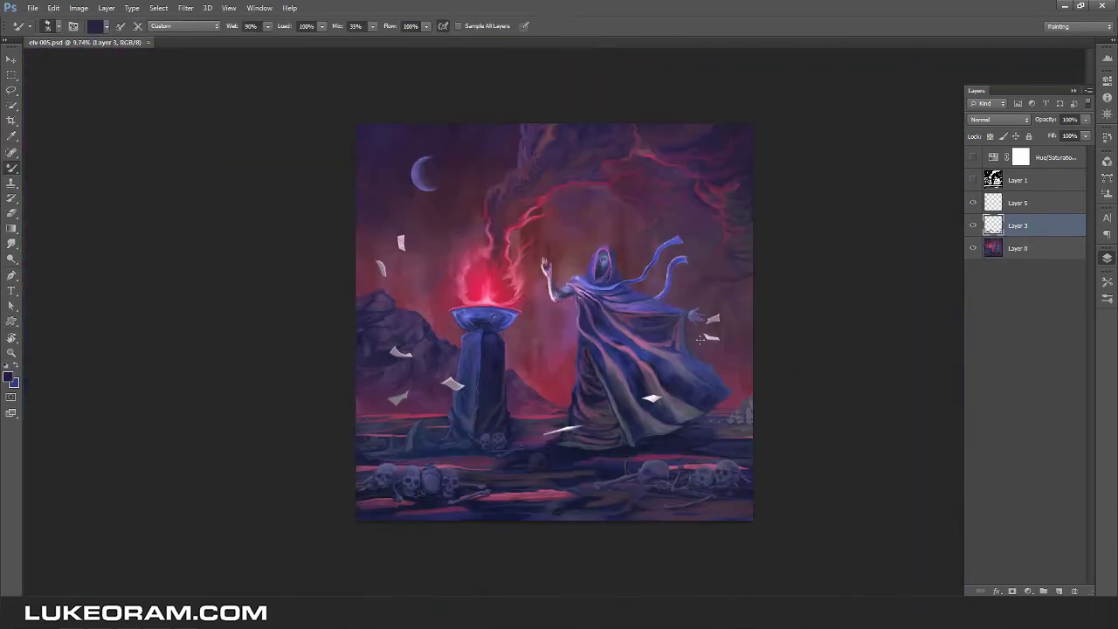
Paint a light pink highlight along the robe's collar edge above the raised arm's shoulder on Layer 0.
scroll(699, 339, "up", 8)
key("alt+bracketleft")
key("z")
scroll(579, 367, "down", 8)
scroll(539, 314, "up", 9)
key("b")
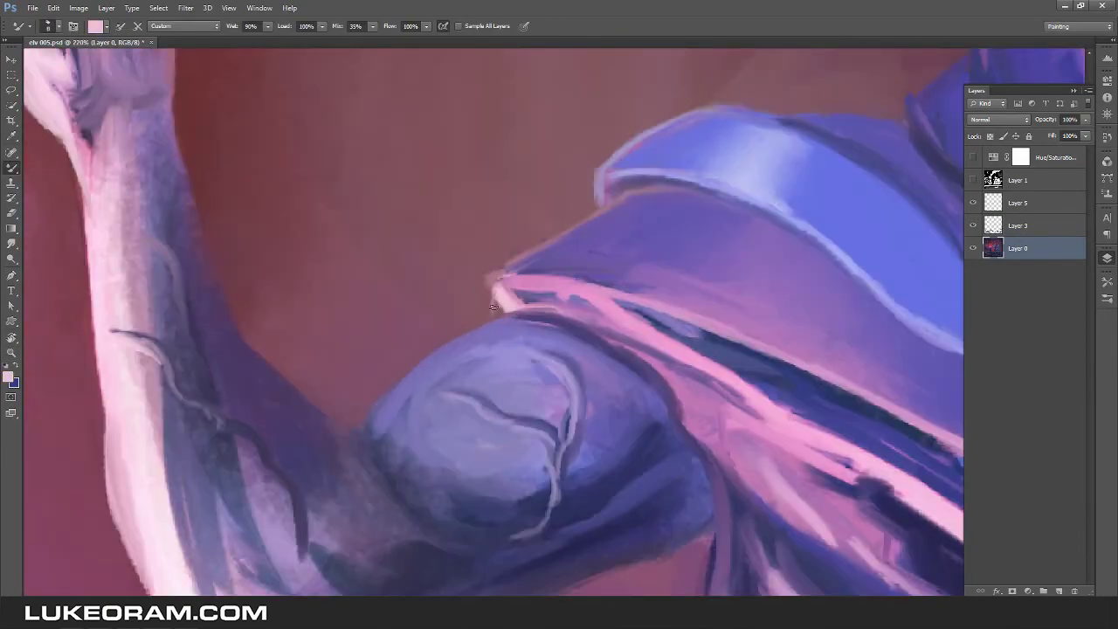
scroll(527, 310, "down", 6)
scroll(719, 287, "up", 5)
scroll(475, 367, "up", 1)
left_click(475, 367, "alt")
Paint dark vertical seam lines across the wrapped folds of the sorcerer's inner robe on Layer 0 and save the file.
scroll(529, 382, "down", 5)
scroll(716, 281, "down", 5)
scroll(495, 288, "up", 8)
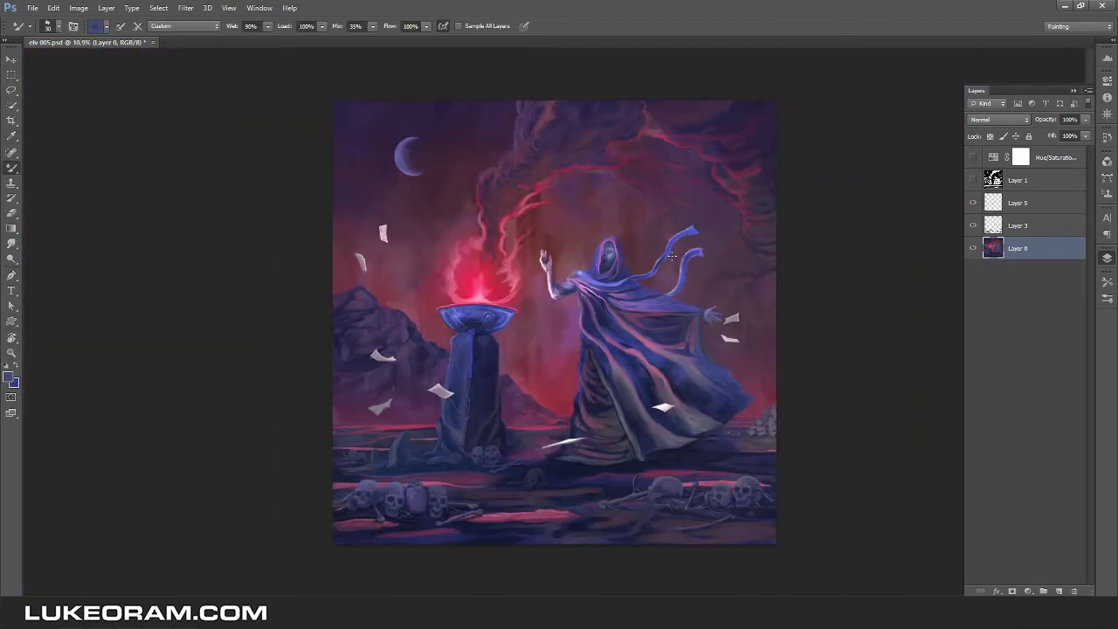
left_click(495, 288, "alt")
left_click_drag(469, 544, 462, 454)
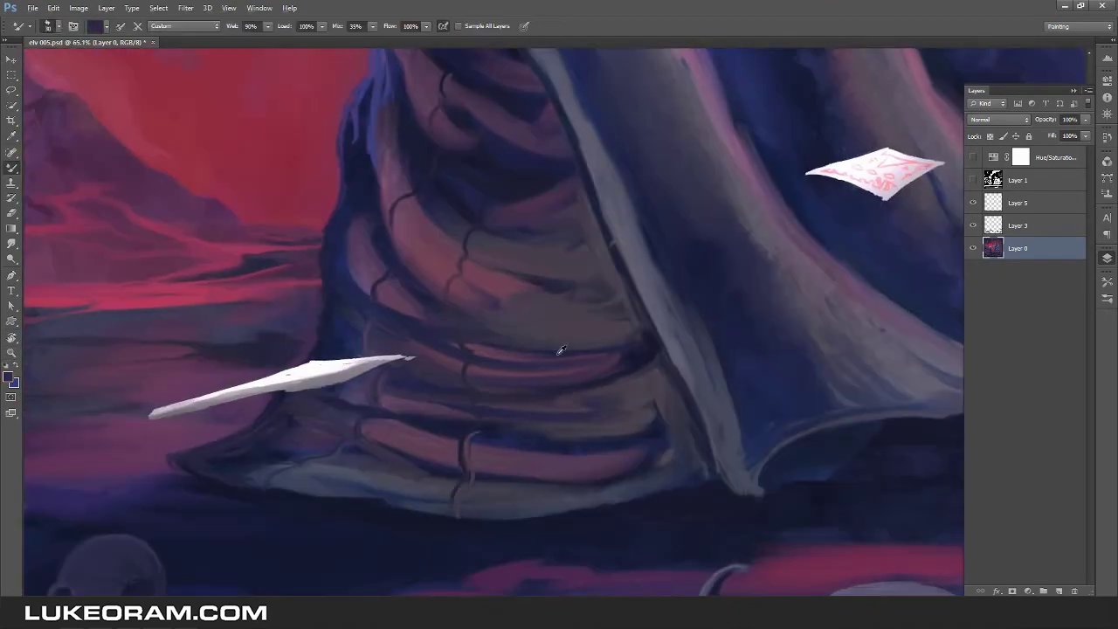
key("ctrl+s")
scroll(469, 281, "up", 2)
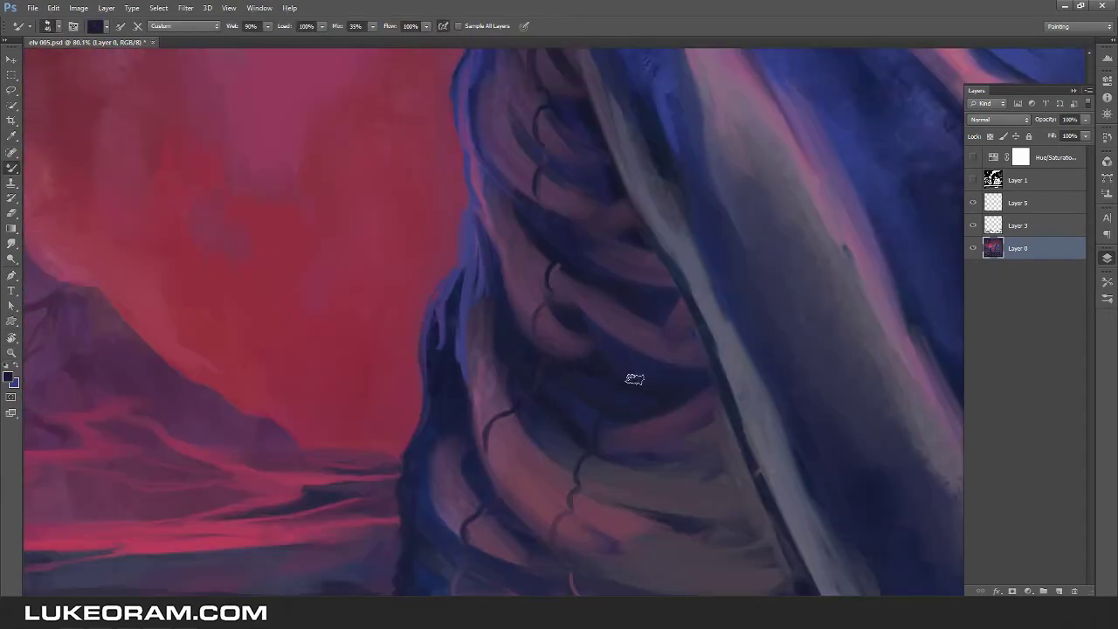
Deepen the dark blue shading in the cloak folds along the lower hem on Layer 0.
scroll(632, 247, "down", 5)
scroll(501, 470, "up", 5)
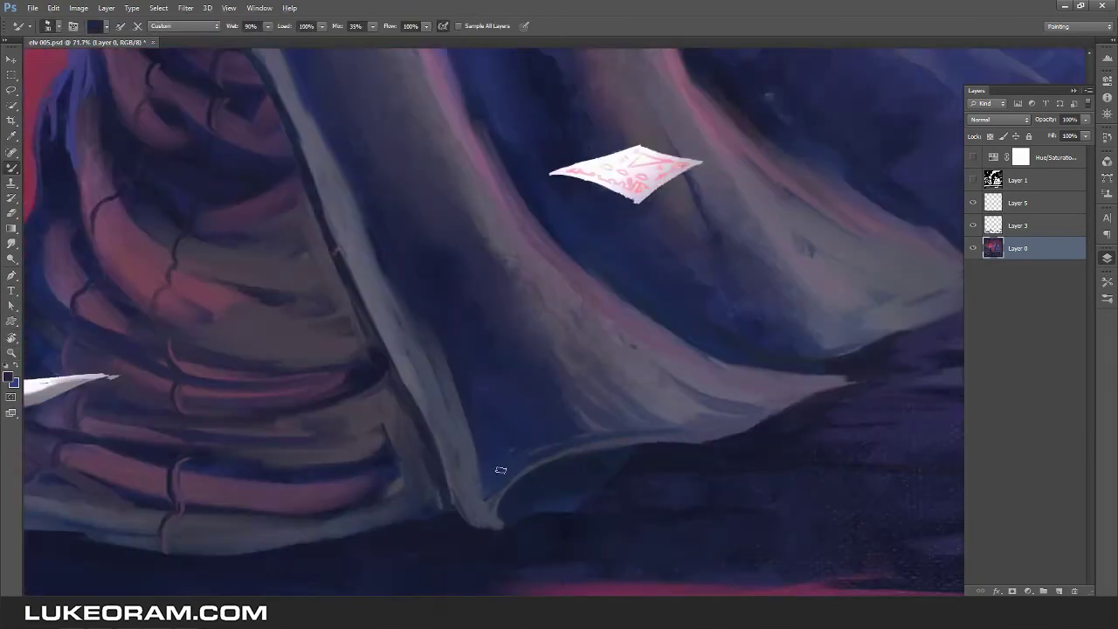
left_click_drag(419, 318, 449, 429)
scroll(691, 273, "down", 5)
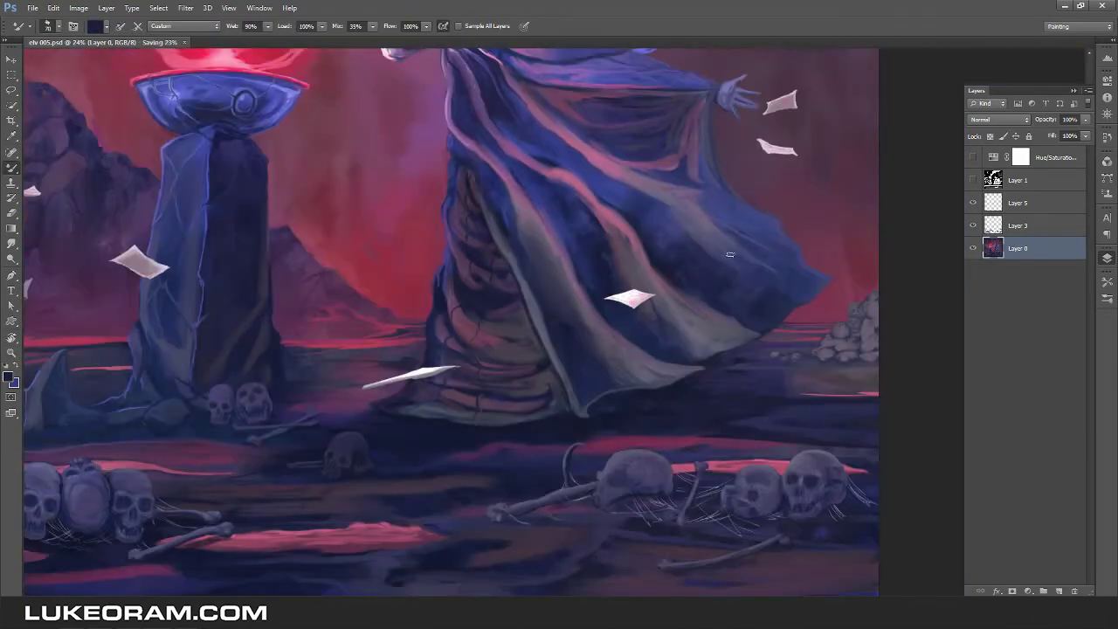
scroll(692, 273, "down", 1)
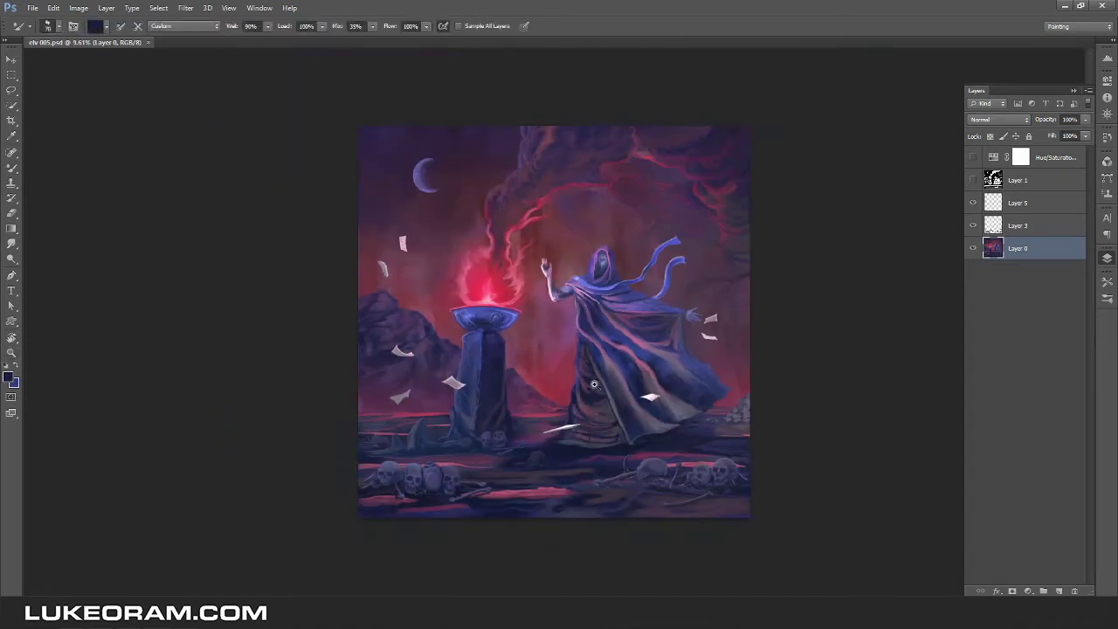
Extend the dark seams through the upper and lower wrapped folds of the inner robe on Layer 0.
scroll(534, 468, "up", 7)
scroll(568, 236, "up", 2)
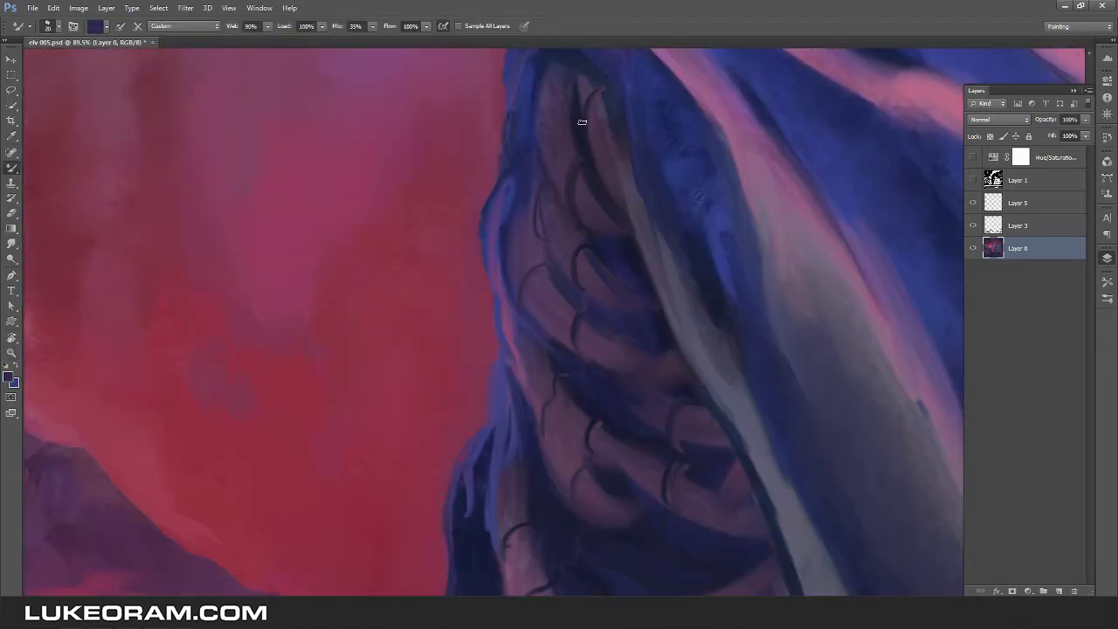
scroll(507, 279, "down", 5)
scroll(511, 279, "down", 4)
scroll(587, 296, "up", 4)
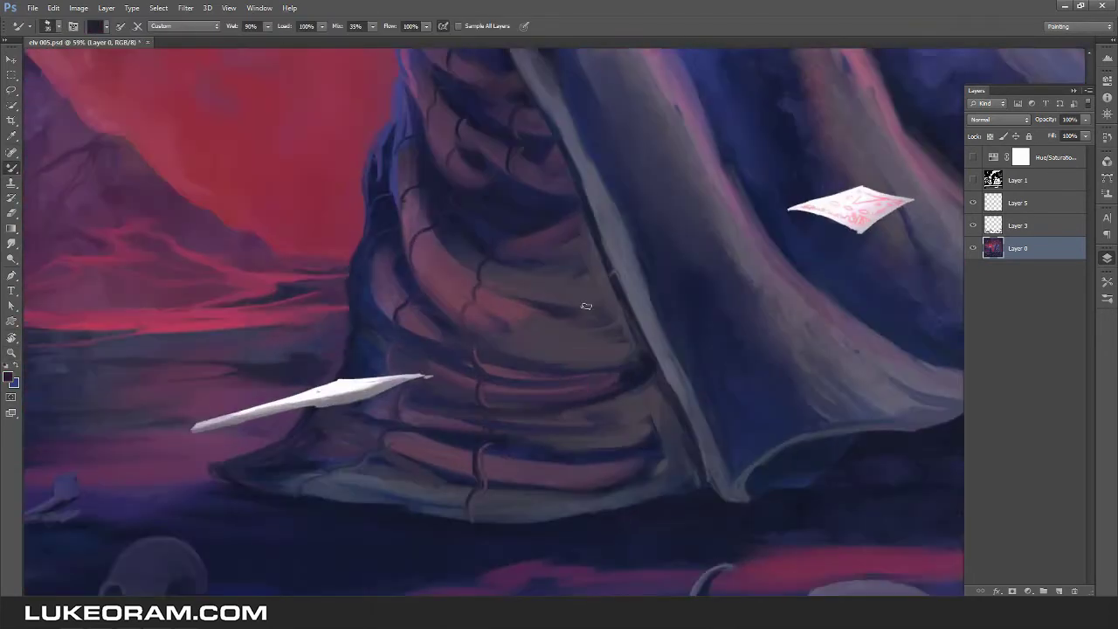
left_click_drag(556, 458, 552, 486)
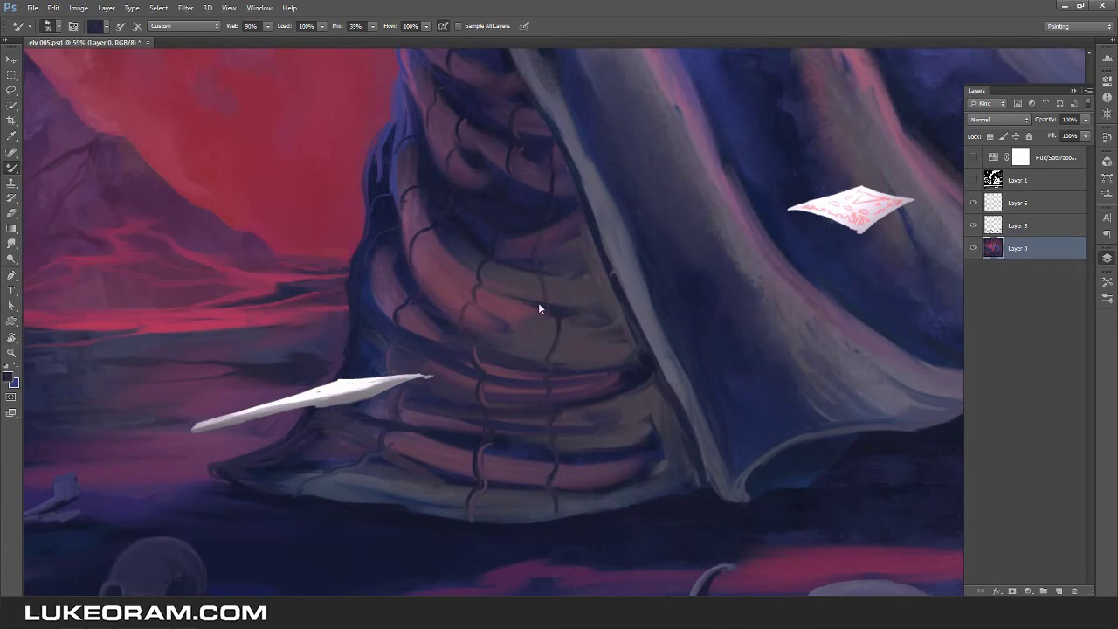
Lasso a pointed rock shape between the pillar and the robe and fill it with dark paint on Layer 0.
scroll(537, 271, "down", 4)
key("l")
scroll(524, 367, "up", 3)
mouse_move(570, 411)
left_mouse_down()
mouse_move(613, 357)
mouse_move(568, 415)
left_mouse_up()
key("b")
mouse_move(611, 376)
left_mouse_down()
mouse_move(632, 370)
mouse_move(629, 425)
mouse_move(648, 367)
left_mouse_up()
key("ctrl+d")
Blend the pointed rock's edges and base into the ground beside the pillar and save the file.
scroll(649, 367, "down", 4)
scroll(450, 376, "up", 5)
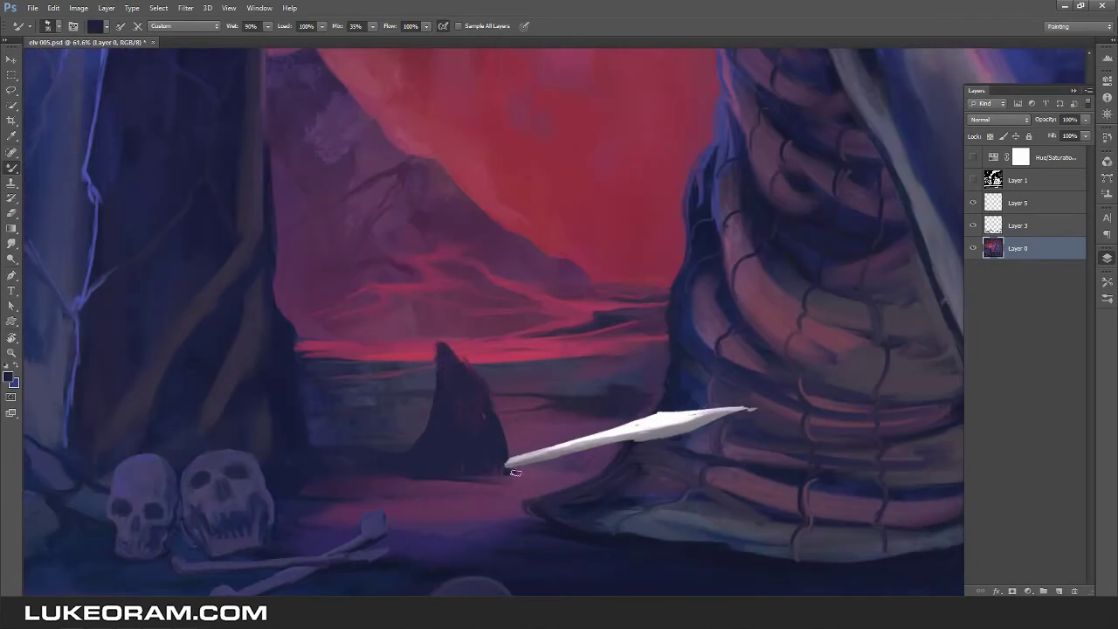
scroll(446, 351, "down", 1)
left_click_drag(446, 351, 661, 354)
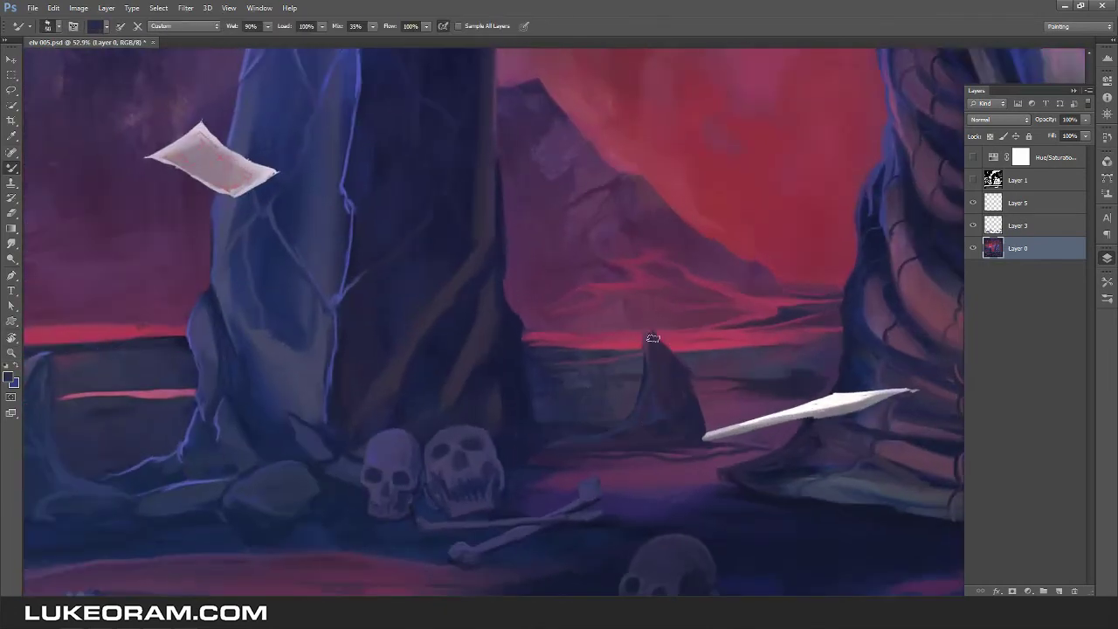
scroll(691, 384, "down", 5)
key("ctrl+s")
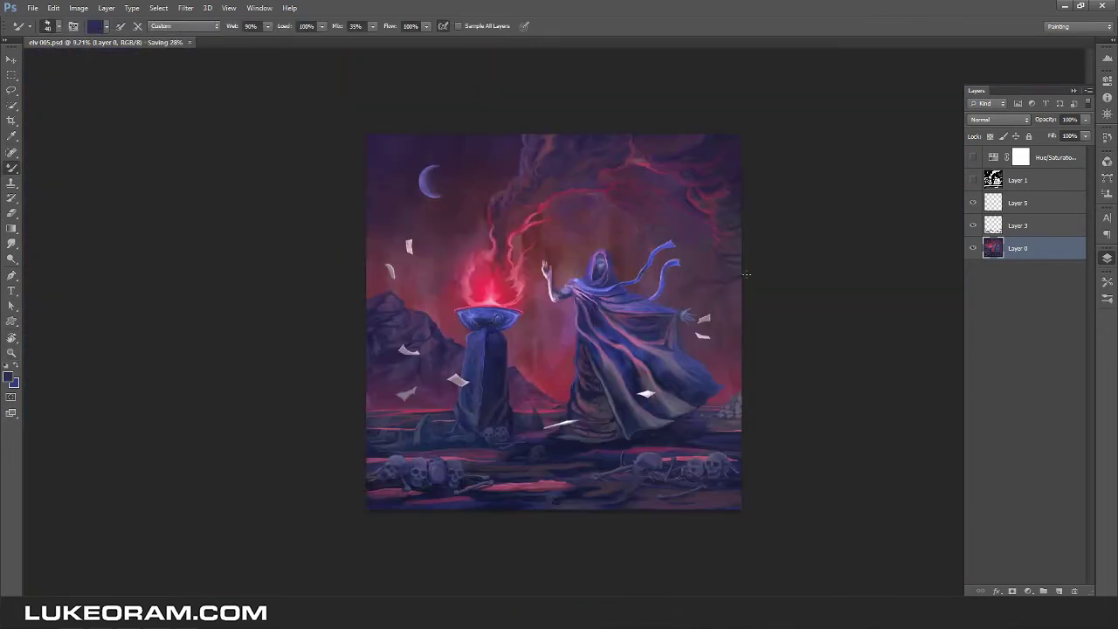
Add a new layer above Layer 0 and paint over the face inside the hood in dark blue with the Luke Main brush preset.
key("ctrl+shift+alt+n")
scroll(601, 262, "up", 8)
left_click(1107, 281)
scroll(1031, 349, "down", 5)
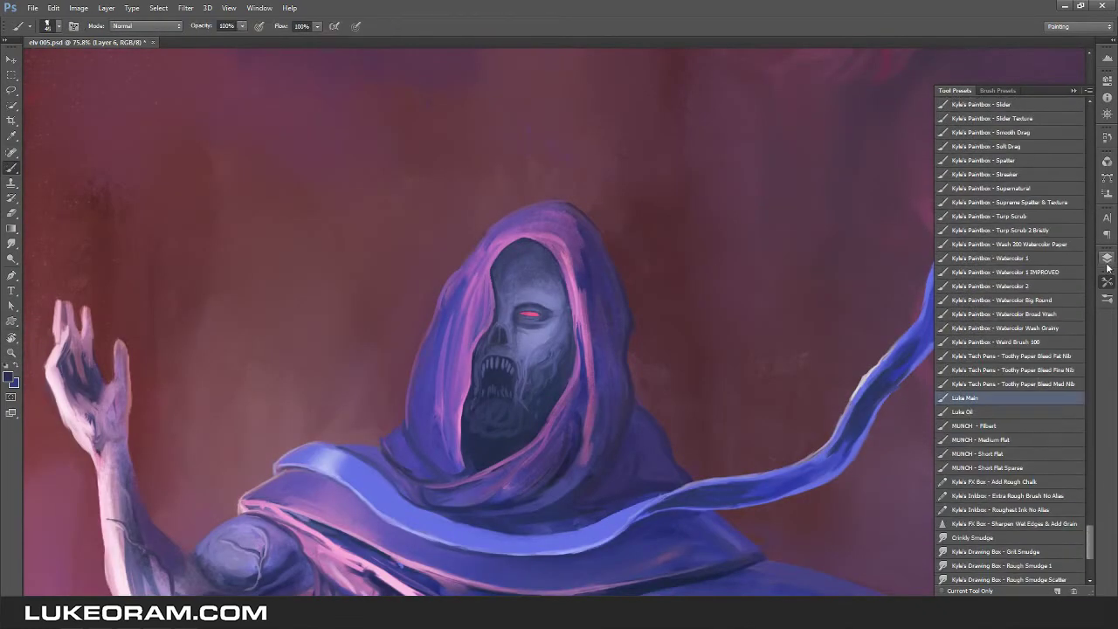
left_click(1031, 395)
mouse_move(448, 239)
left_mouse_down()
mouse_move(387, 355)
mouse_move(456, 194)
mouse_move(476, 489)
mouse_move(433, 273)
mouse_move(524, 391)
left_mouse_up()
scroll(524, 391, "down", 4)
scroll(492, 160, "up", 2)
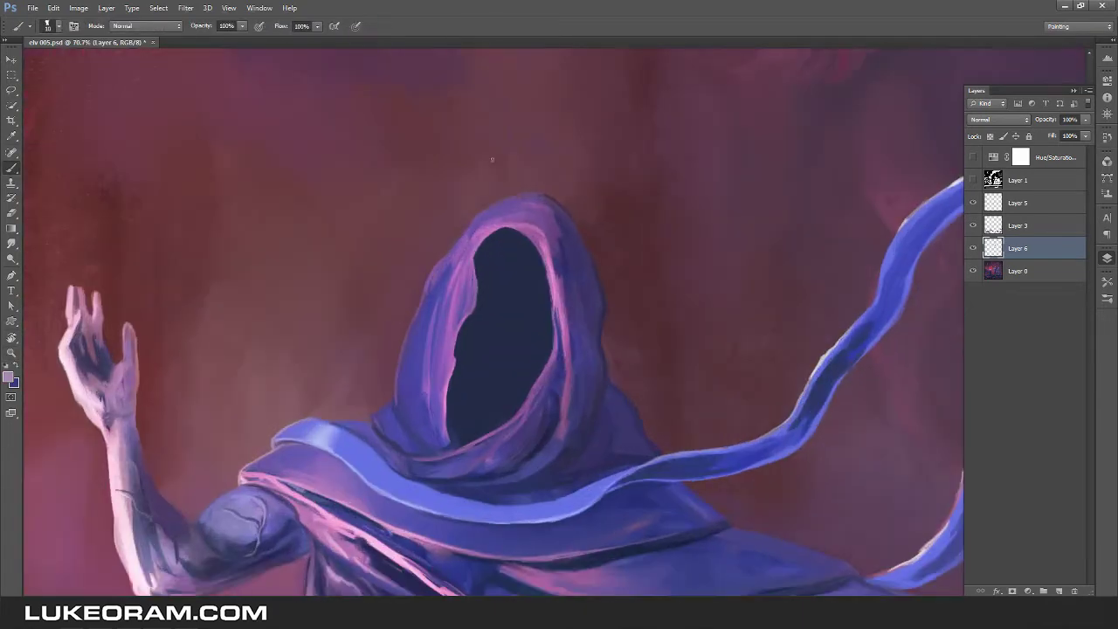
Repaint and clean up the pink edge of the hood opening on Layer 6.
mouse_move(445, 333)
left_mouse_down()
mouse_move(542, 201)
mouse_move(507, 384)
mouse_move(542, 184)
mouse_move(441, 341)
left_mouse_up()
scroll(507, 384, "down", 4)
scroll(524, 262, "up", 4)
key("e")
scroll(614, 222, "up", 1)
key("b")
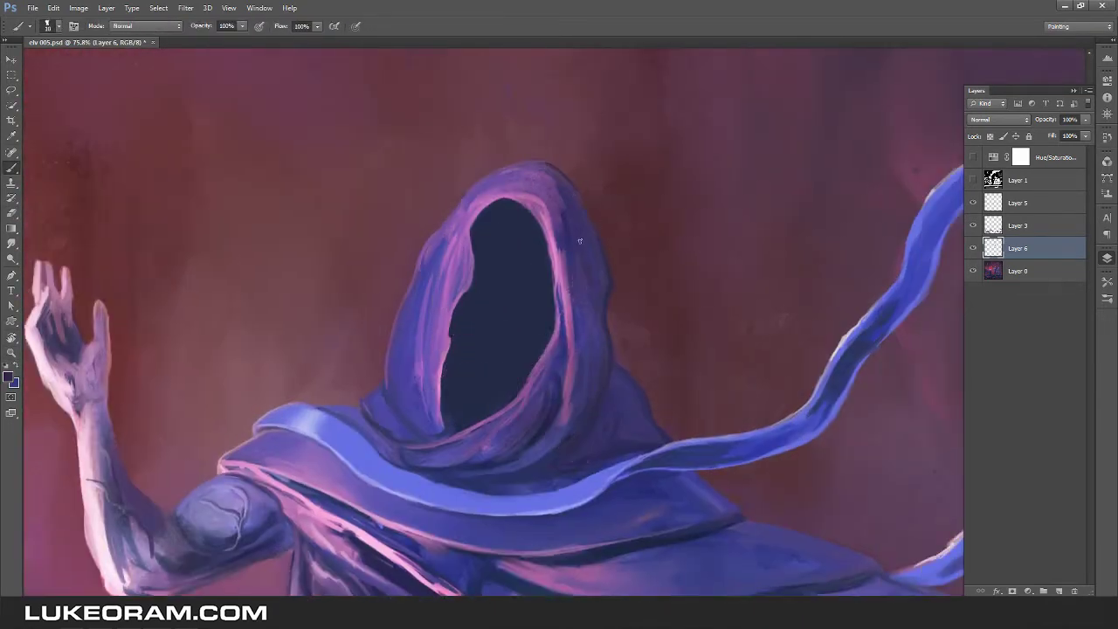
scroll(579, 240, "down", 4)
On a new layer, draw half of an oval head guide beside the hood, duplicate it and flip the copy horizontally.
key("ctrl+shift+alt+n")
scroll(324, 429, "up", 3)
scroll(545, 125, "up", 1)
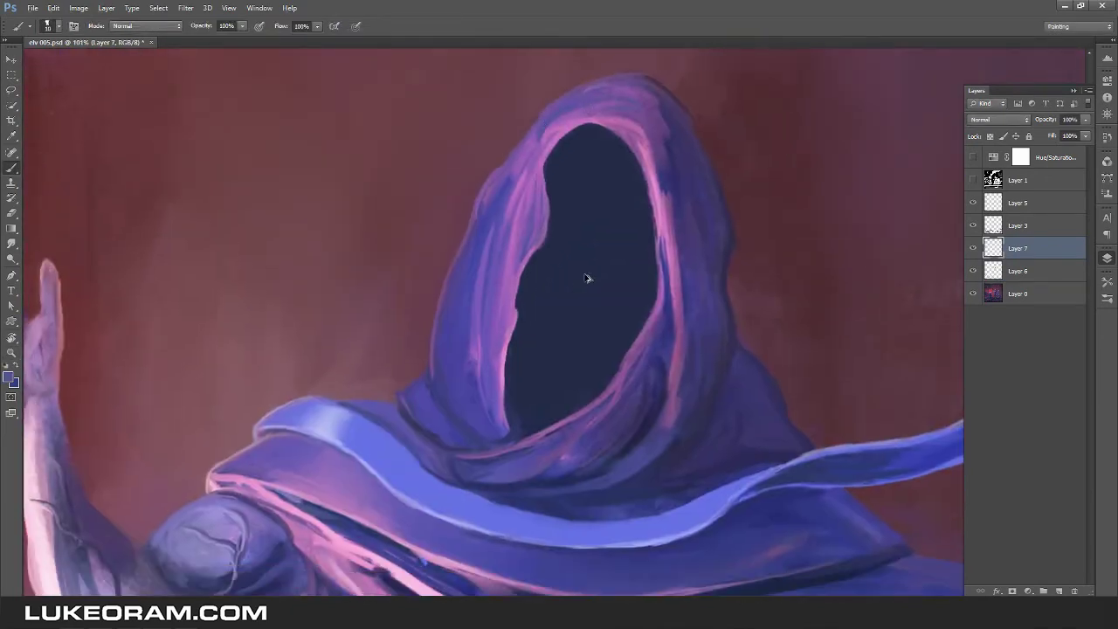
left_click_drag(201, 131, 183, 315)
left_click_drag(262, 129, 179, 151)
key("m")
left_click_drag(137, 93, 306, 370)
key("v")
left_click_drag(219, 227, 367, 227)
left_click(53, 8)
mouse_move(123, 235)
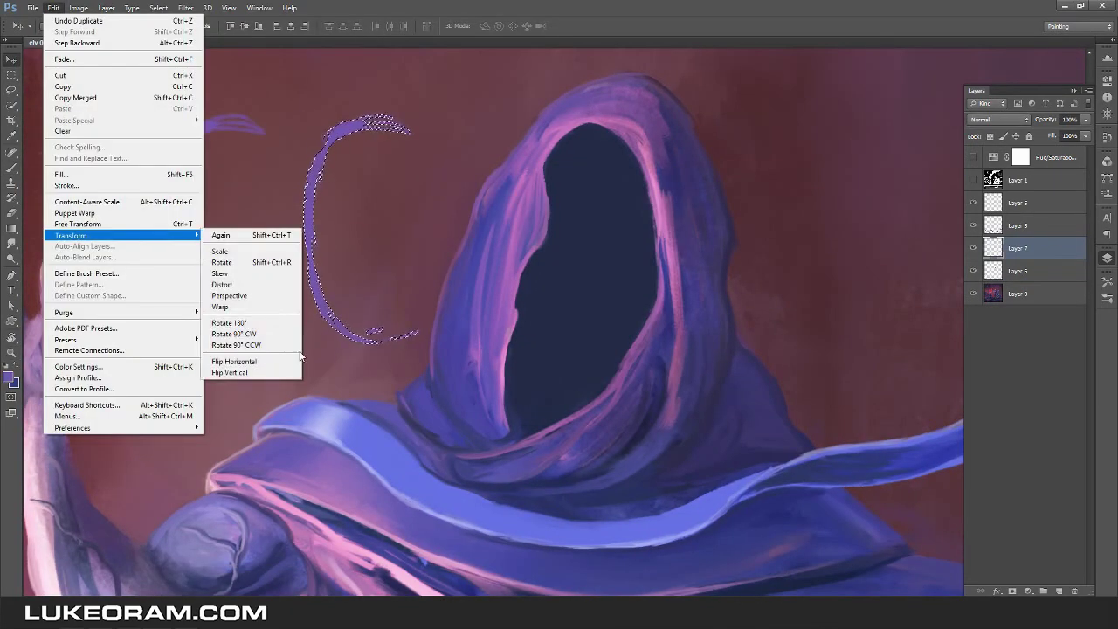
left_click(288, 361)
key("ctrl+d")
Add facial guidelines to the oval, move it over the hood opening, scale it to 117.21% by 113.93% and rotate it 12.94°.
key("b")
left_click_drag(232, 130, 232, 331)
mouse_move(229, 229)
left_mouse_down()
mouse_move(169, 230)
mouse_move(619, 202)
mouse_move(647, 332)
mouse_move(645, 320)
left_mouse_up()
key("ctrl+t")
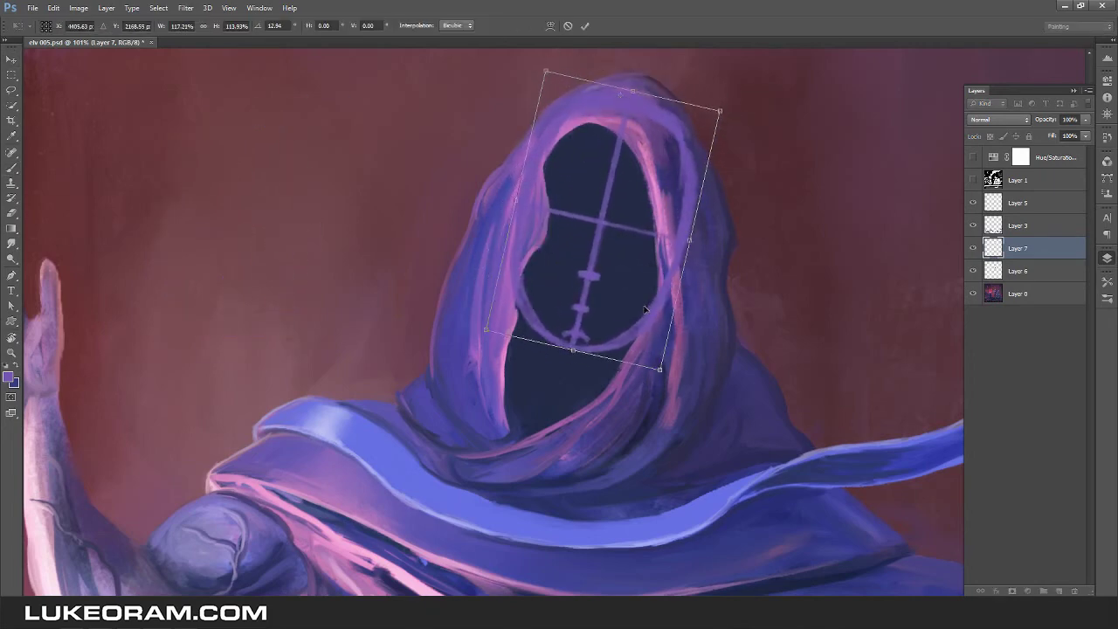
key("Return")
key("v")
scroll(728, 260, "down", 10)
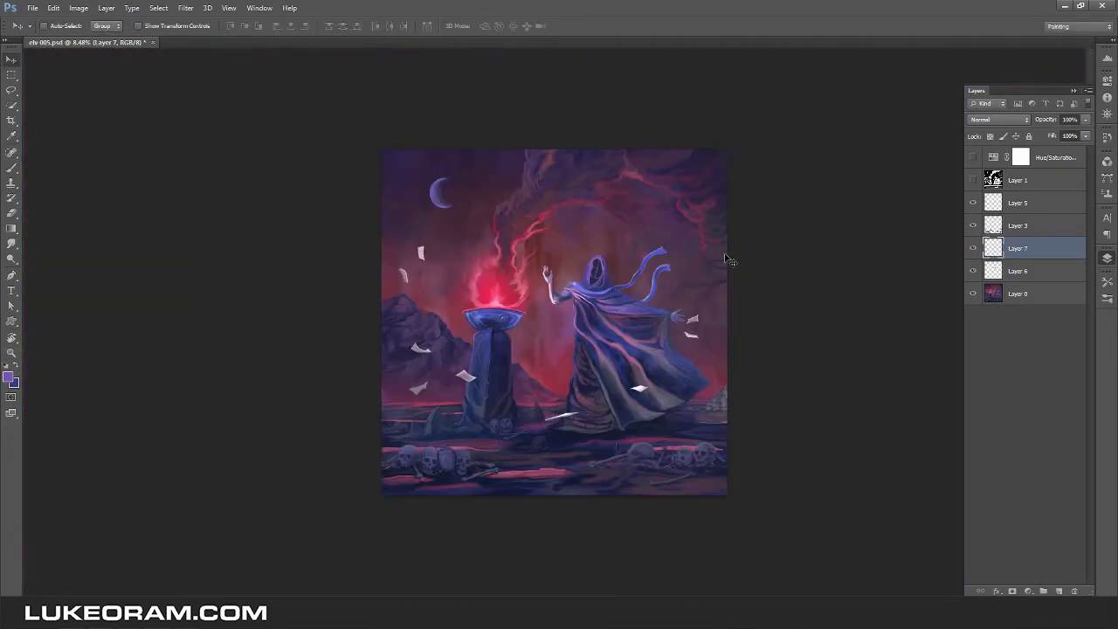
Sketch the brow, nose and mouth lines over the head guide inside the hood on Layer 7.
key("b")
scroll(600, 273, "up", 10)
left_click_drag(543, 360, 536, 437)
key("b")
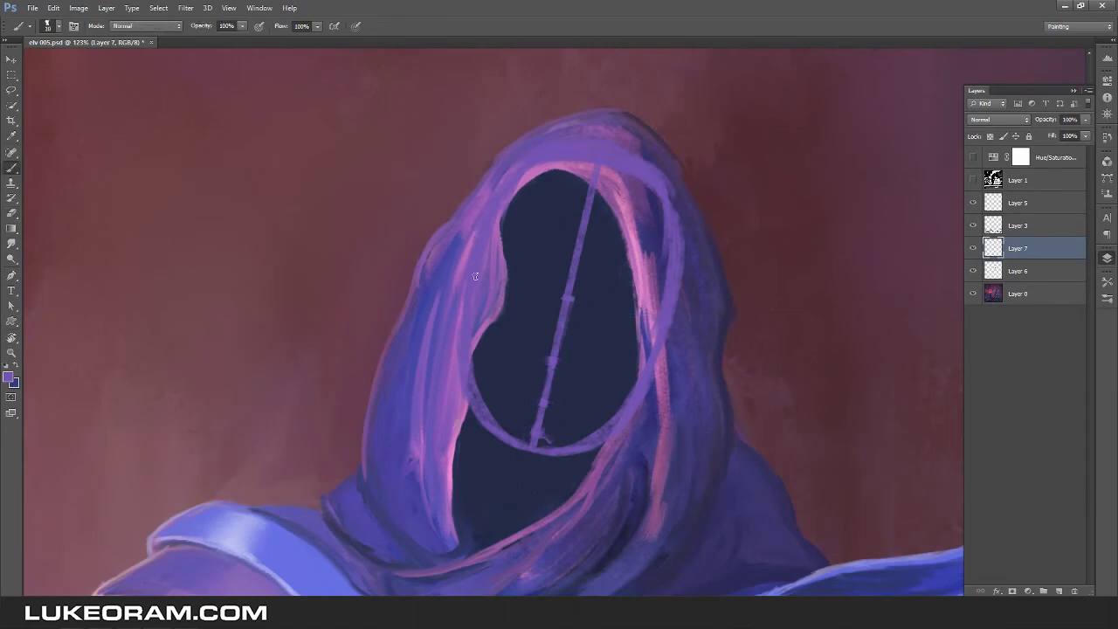
left_click_drag(505, 234, 579, 234)
left_click_drag(582, 241, 627, 262)
left_click_drag(472, 385, 617, 403)
left_click_drag(556, 278, 594, 283)
left_click_drag(543, 315, 584, 322)
mouse_move(559, 280)
left_mouse_down()
mouse_move(594, 262)
mouse_move(565, 271)
left_mouse_up()
Erase stray marks and redraw the face sketch's features inside the hood on Layer 7.
key("e")
scroll(554, 304, "down", 10)
scroll(497, 254, "up", 10)
key("b")
mouse_move(451, 325)
left_mouse_down()
mouse_move(487, 341)
mouse_move(505, 332)
left_mouse_up()
left_click_drag(470, 285, 471, 306)
left_click_drag(409, 290, 436, 269)
left_click_drag(465, 255, 514, 254)
scroll(520, 444, "down", 5)
scroll(699, 399, "up", 5)
Erase the surplus guide lines around and across the face sketch on Layer 7.
key("e")
left_click_drag(437, 315, 454, 402)
left_click_drag(576, 253, 594, 437)
scroll(594, 437, "down", 1)
mouse_move(524, 350)
left_mouse_down()
mouse_move(498, 410)
mouse_move(573, 376)
left_mouse_up()
key("b")
scroll(589, 354, "down", 10)
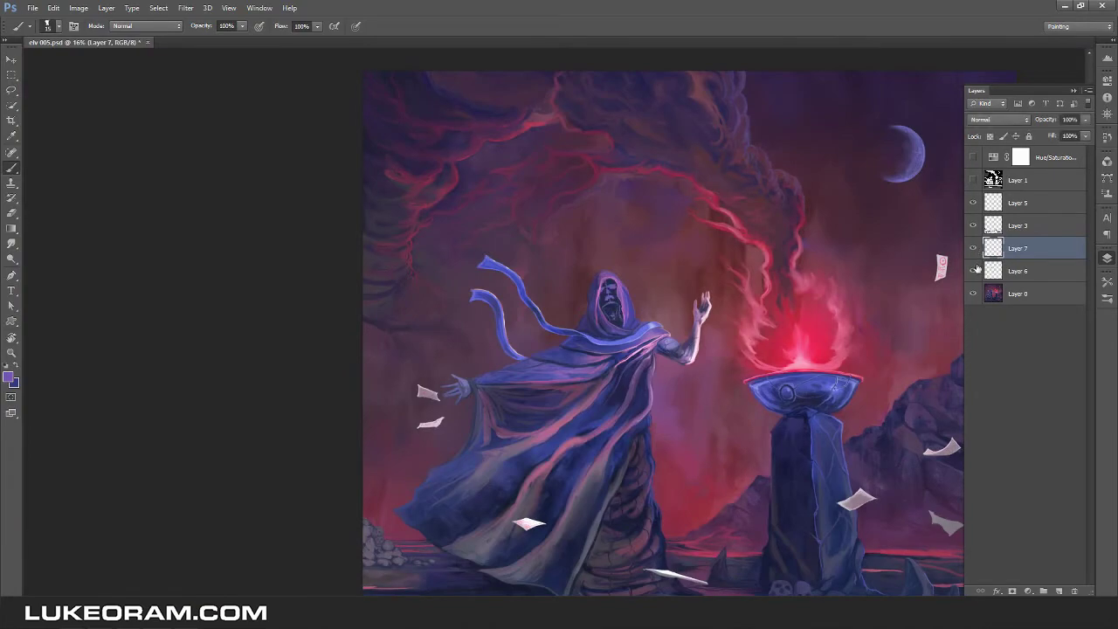
scroll(707, 332, "up", 10)
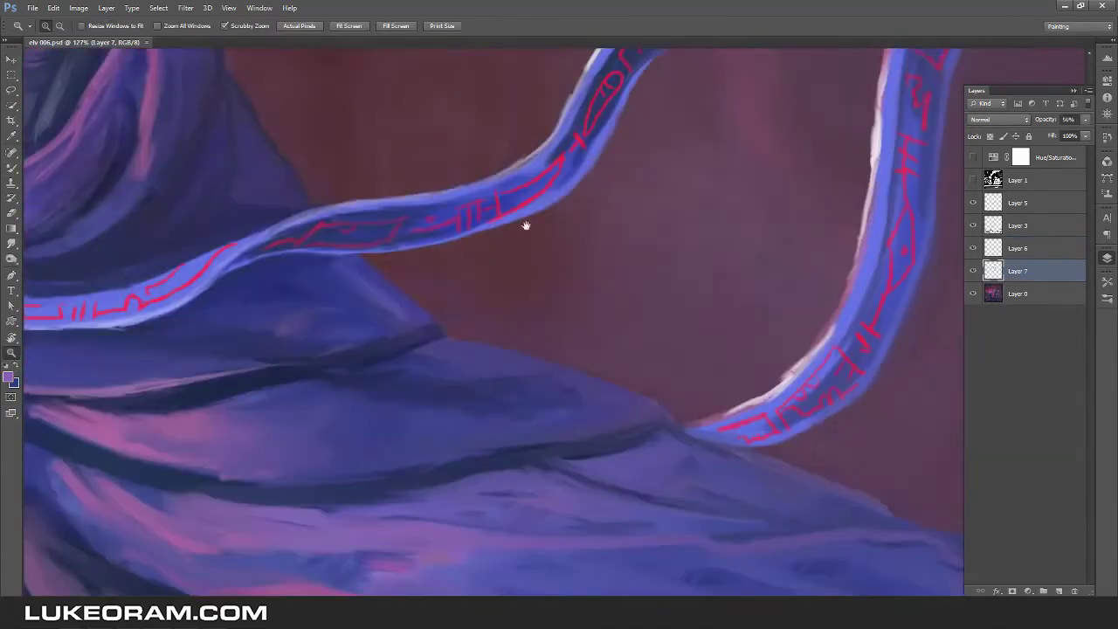
Merge Layer 7, Layer 6 and Layer 3 down into Layer 0.
scroll(524, 224, "down", 8)
key("ctrl+e")
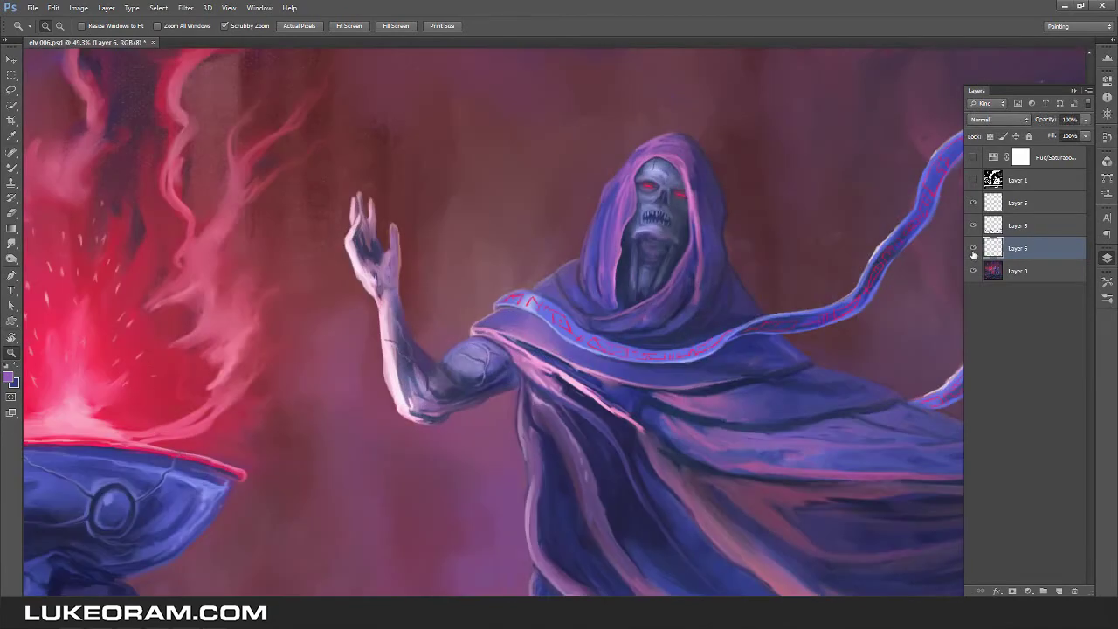
key("ctrl+e")
scroll(974, 253, "down", 5)
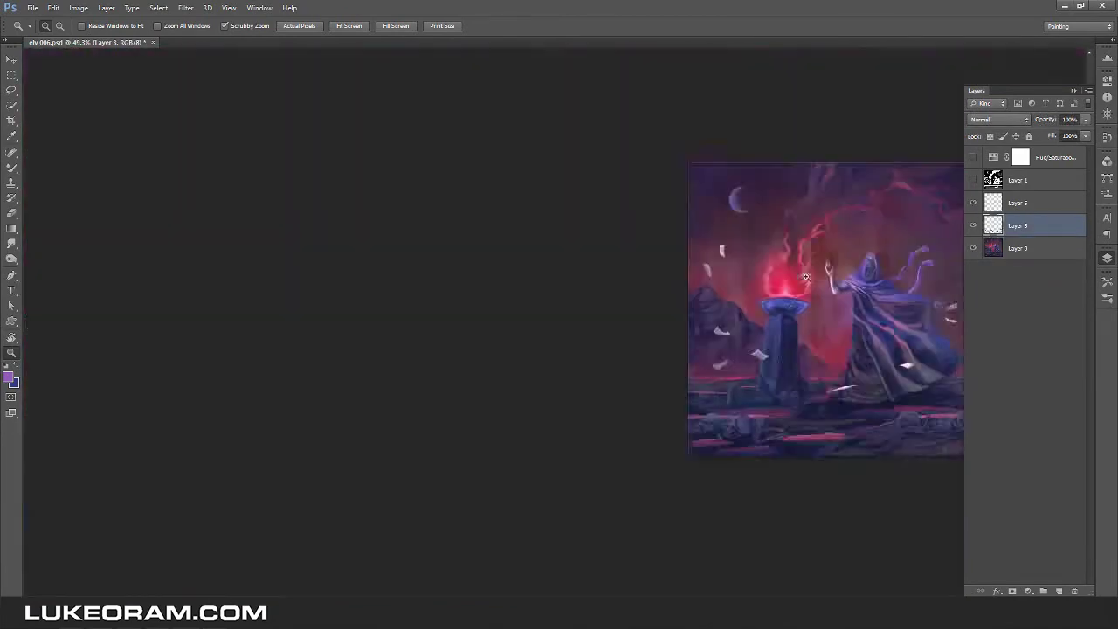
key("ctrl+e")
scroll(541, 372, "up", 5)
scroll(541, 371, "up", 2)
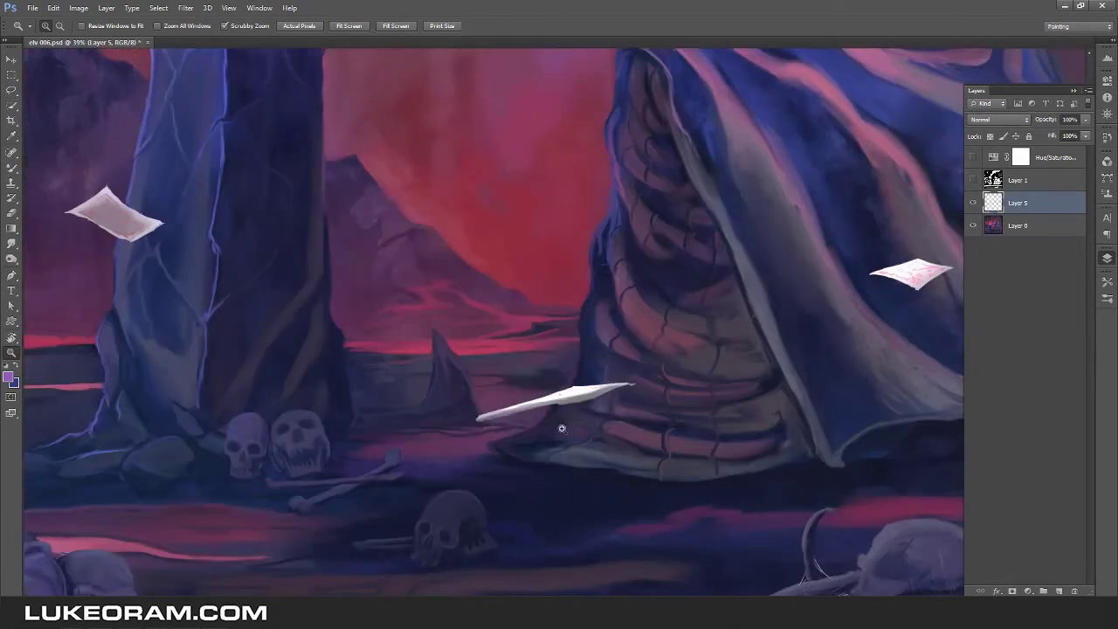
Outline a new curling page between the pillar and the robe on Layer 5 and fill it with grey.
key("b")
left_click(525, 341, "alt")
left_click_drag(541, 328, 514, 367)
key("l")
left_click_drag(419, 324, 426, 317)
key("v")
scroll(559, 332, "down", 5)
scroll(295, 212, "up", 5)
left_click_drag(295, 212, 237, 133)
scroll(237, 133, "down", 5)
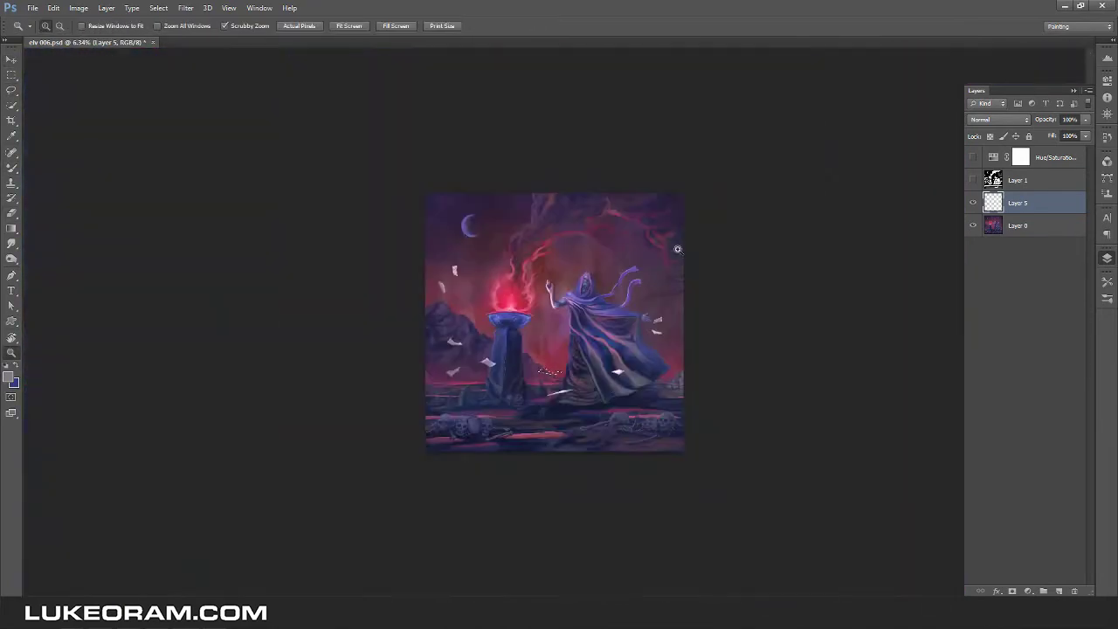
Paint the upturned end of the curling page white and release the selection.
scroll(357, 146, "up", 6)
key("b")
key("ctrl+d")
mouse_move(407, 222)
left_mouse_down()
mouse_move(355, 236)
mouse_move(375, 247)
mouse_move(508, 241)
mouse_move(491, 247)
mouse_move(543, 234)
mouse_move(436, 272)
mouse_move(305, 239)
left_mouse_up()
key("e")
Move the flat white page upward so it sits just below the curling page.
scroll(560, 308, "down", 3)
key("v")
left_click_drag(541, 446, 568, 376)
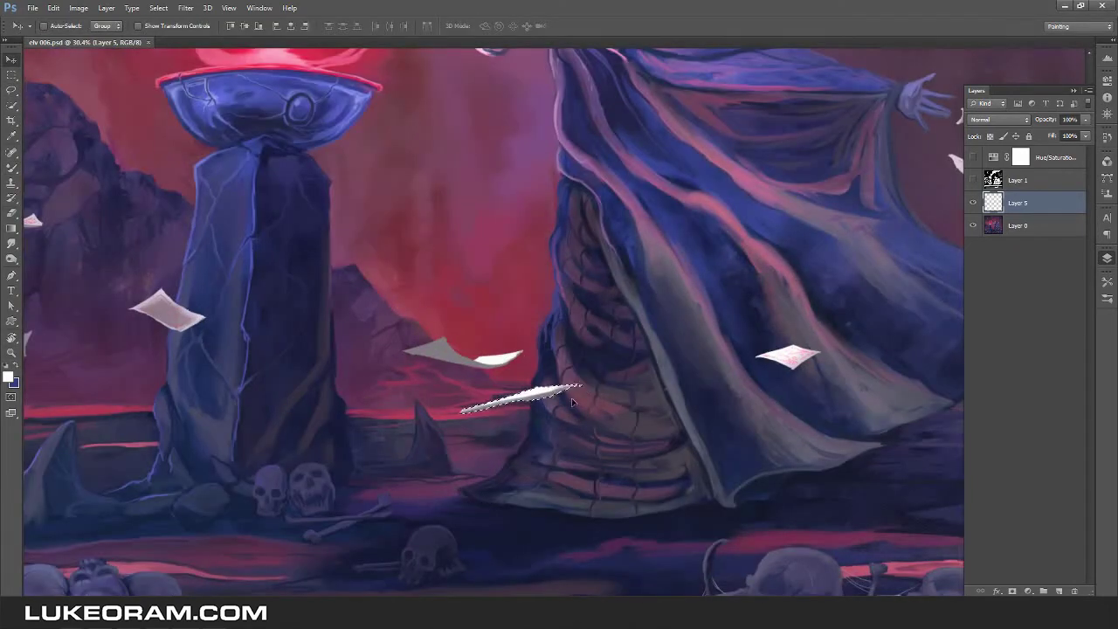
scroll(678, 367, "down", 5)
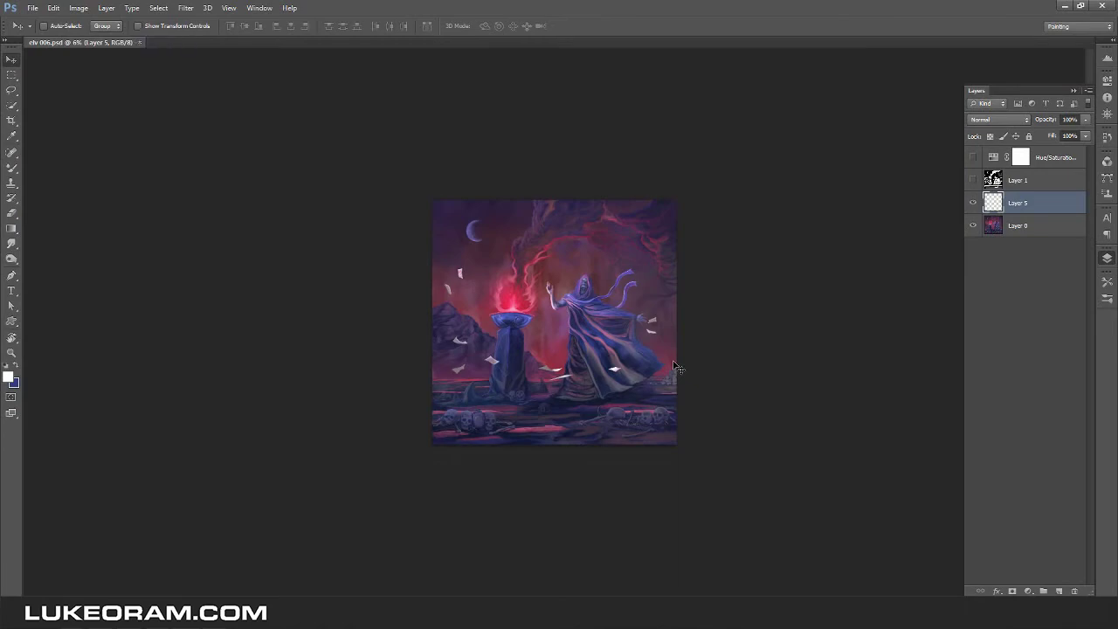
left_click(78, 8)
left_click(103, 75)
left_click(369, 251)
Trim the edges of the flat page with the eraser and blend its white and grey shading.
scroll(542, 358, "up", 8)
key("e")
left_click_drag(559, 332, 646, 311)
left_click_drag(424, 348, 319, 376)
key("b")
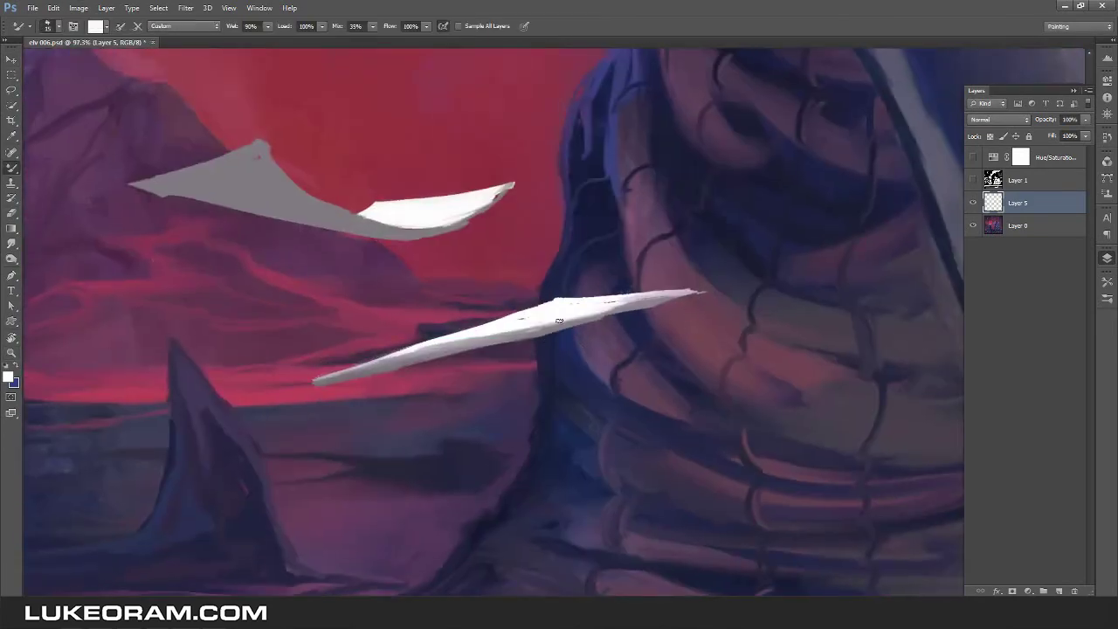
left_click_drag(464, 211, 670, 346)
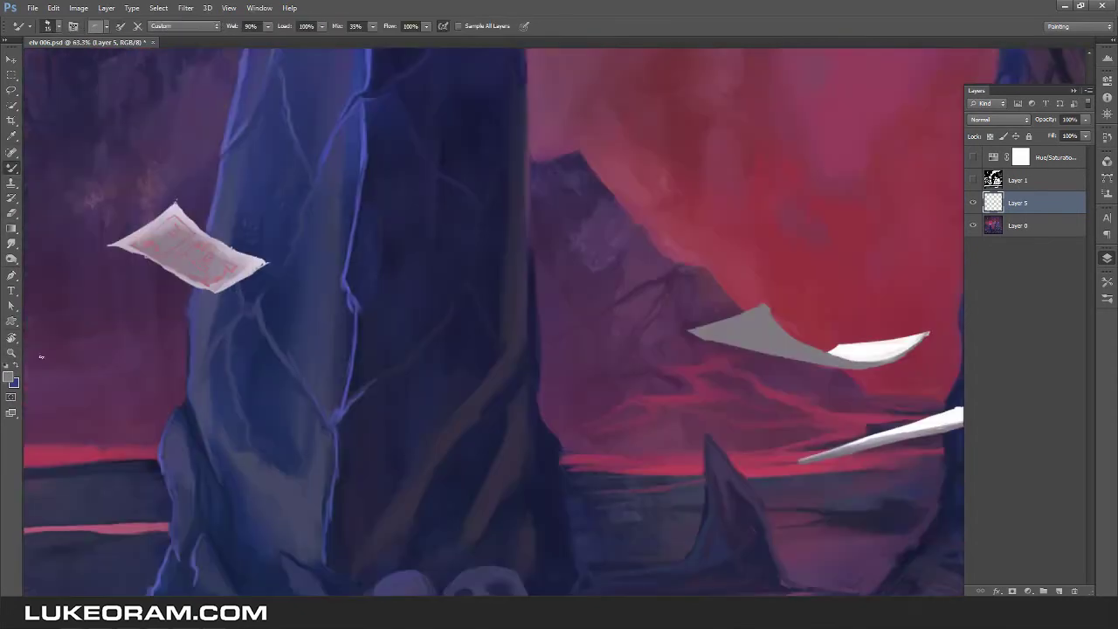
Draw thin red rune markings on the white and grey parts of the curling page.
left_click(8, 376)
left_click(879, 340)
scroll(534, 370, "up", 2)
mouse_move(533, 370)
left_mouse_down()
mouse_move(625, 363)
mouse_move(637, 384)
mouse_move(648, 359)
mouse_move(645, 382)
mouse_move(717, 343)
left_mouse_up()
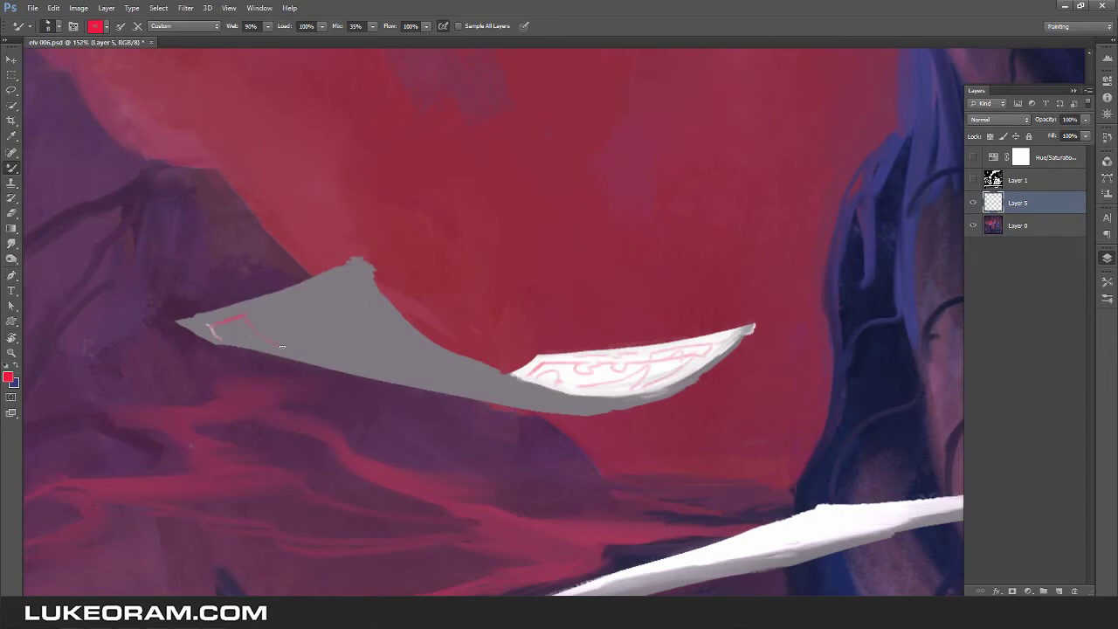
scroll(417, 367, "down", 10)
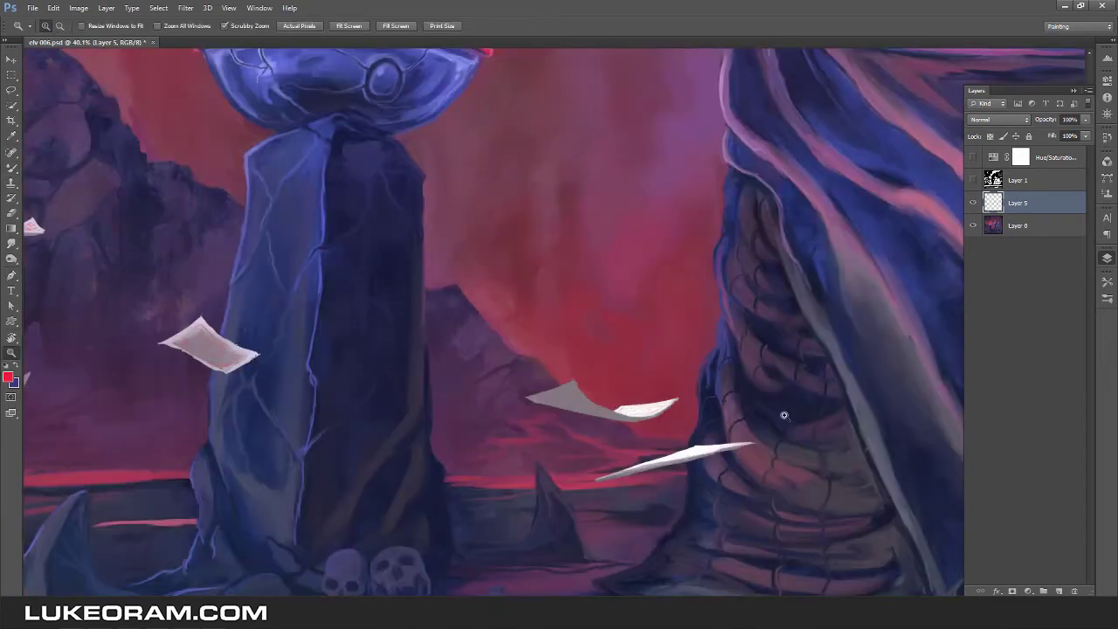
Shade the curling page in the highlights range at 20% exposure, tidy its edges and save the file.
key("o")
scroll(673, 381, "up", 5)
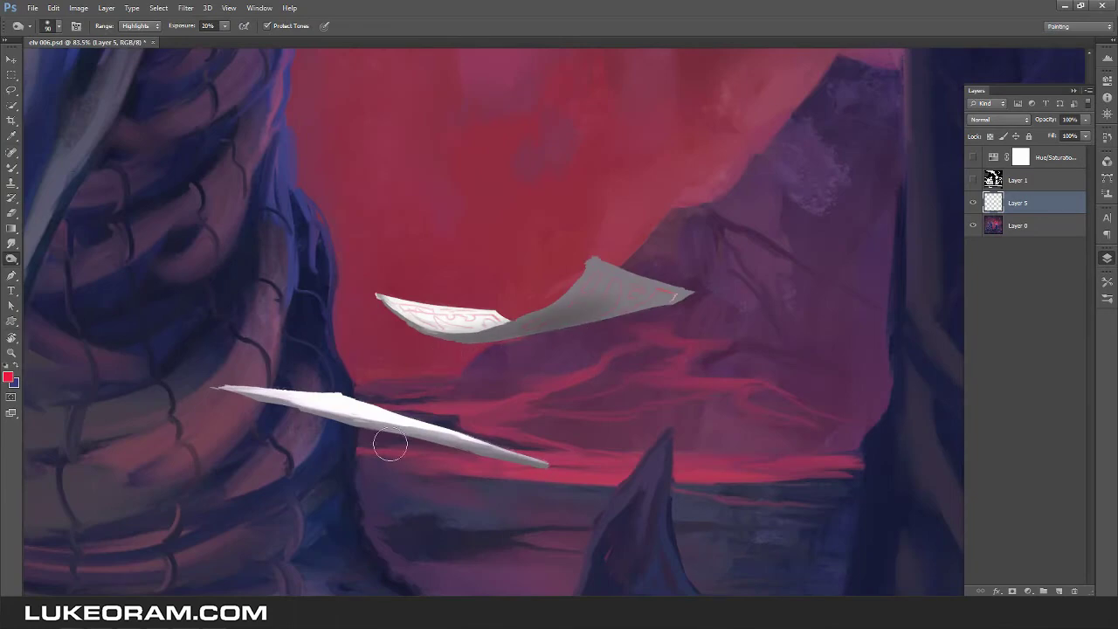
key("e")
scroll(743, 349, "down", 6)
key("ctrl+s")
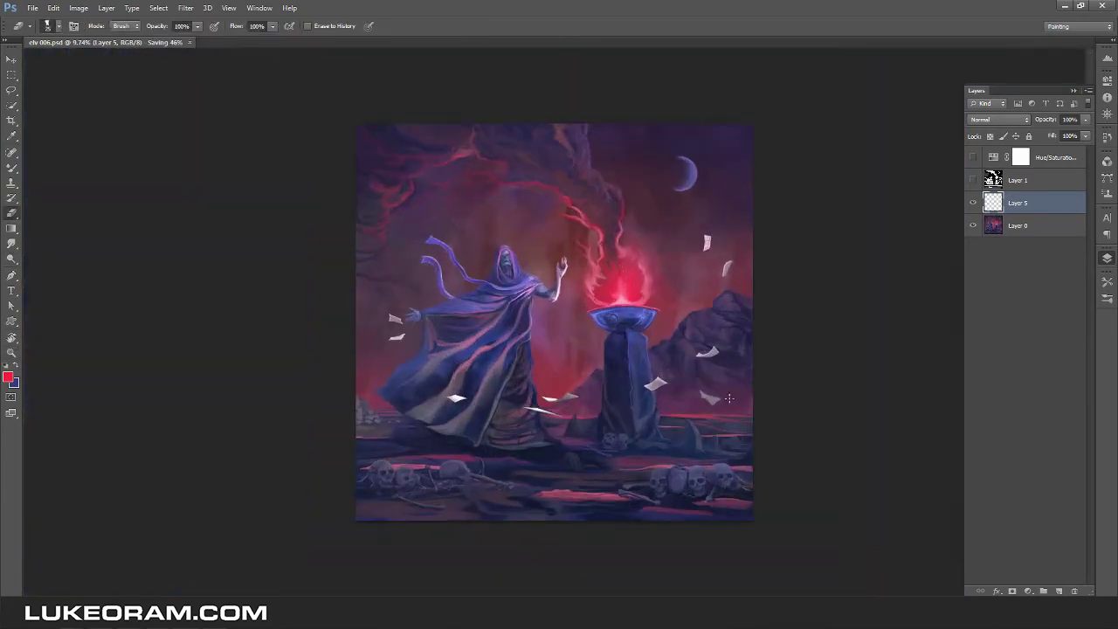
Select the page in front of the robe and scale it to 116.04% by 115.99%.
scroll(729, 398, "up", 5)
scroll(442, 357, "down", 2)
key("l")
scroll(441, 357, "up", 2)
left_click_drag(332, 301, 336, 306)
key("ctrl+t")
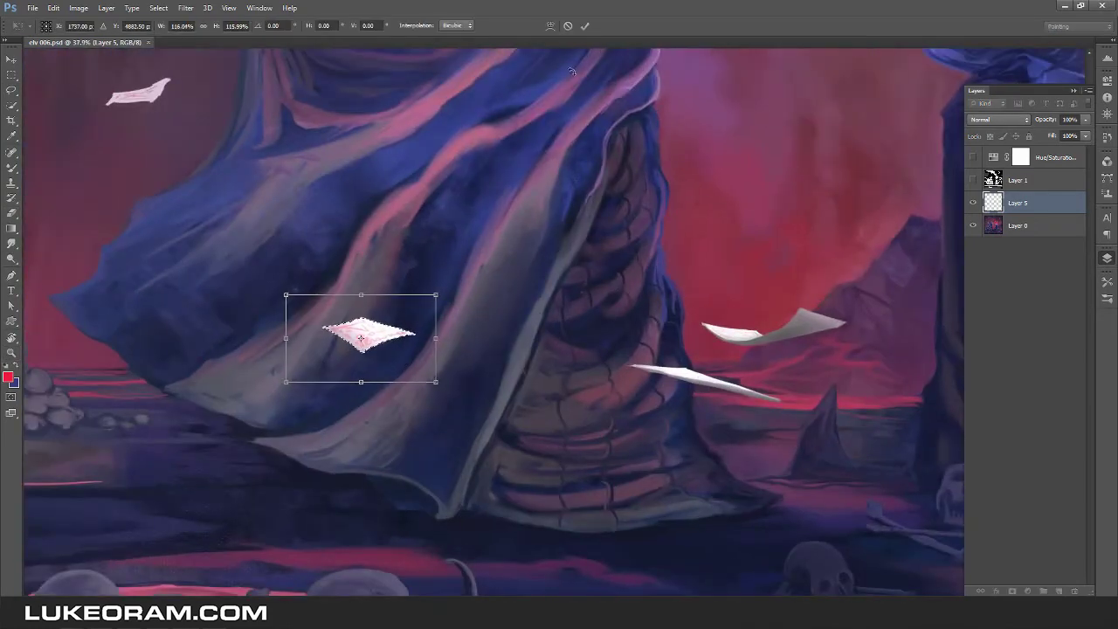
key("Return")
scroll(541, 345, "down", 5)
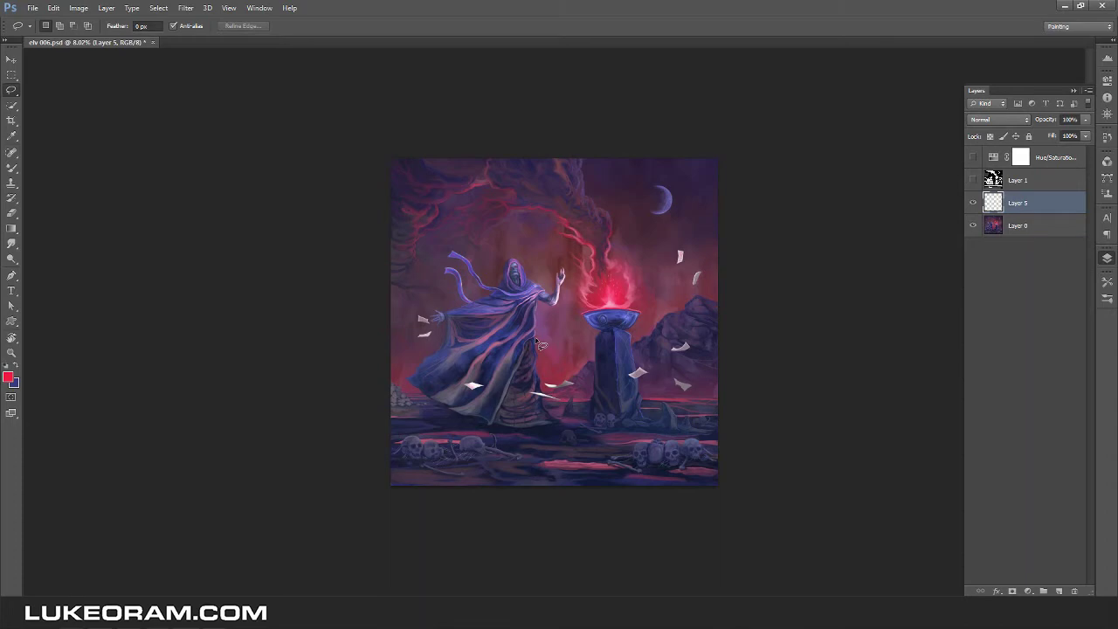
Merge the finished flying pages on Layer 5 into Layer 0.
scroll(543, 403, "up", 8)
key("b")
scroll(865, 334, "up", 2)
left_click(865, 334, "alt")
scroll(609, 352, "down", 10)
key("ctrl+e")
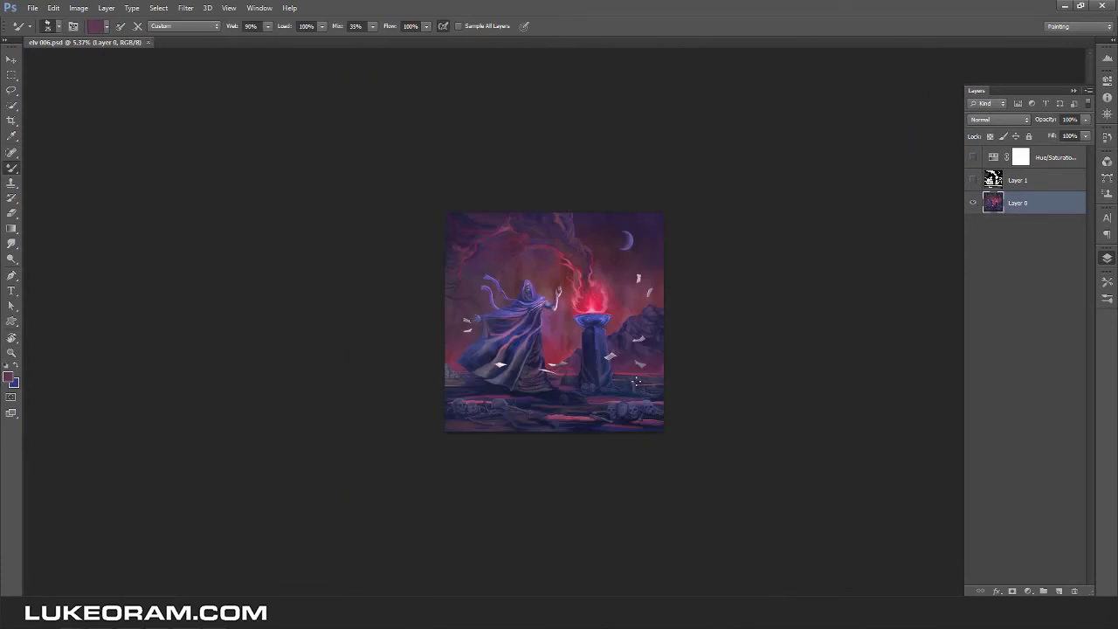
Blend and repaint the purple smoke and its red-lit edges above the hooded figure on Layer 0.
scroll(507, 314, "up", 8)
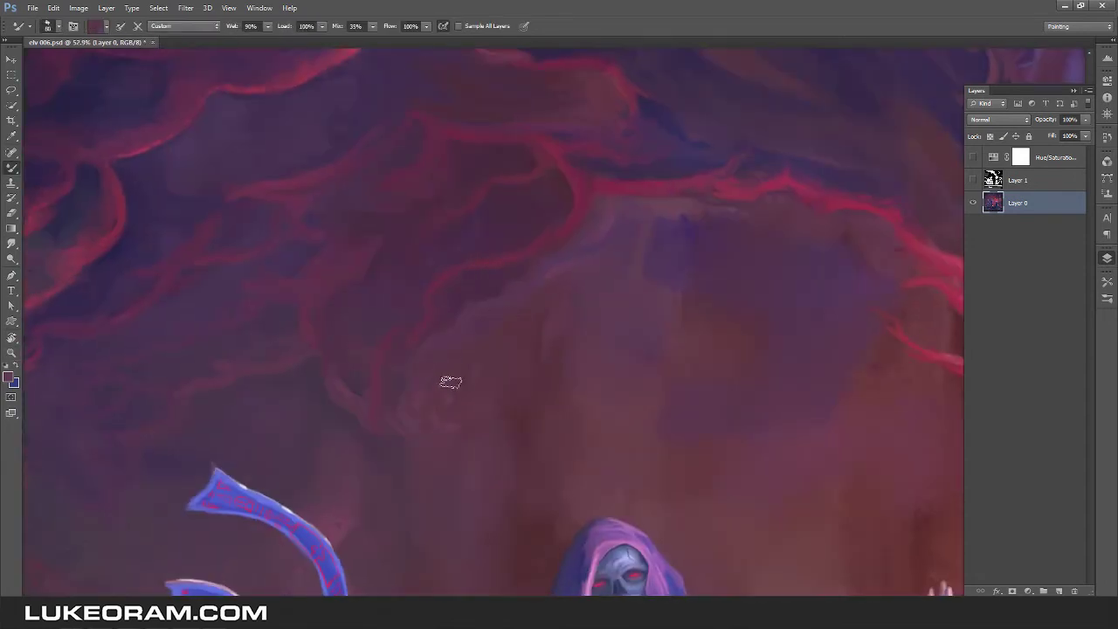
key("r")
key("b")
scroll(555, 302, "up", 3)
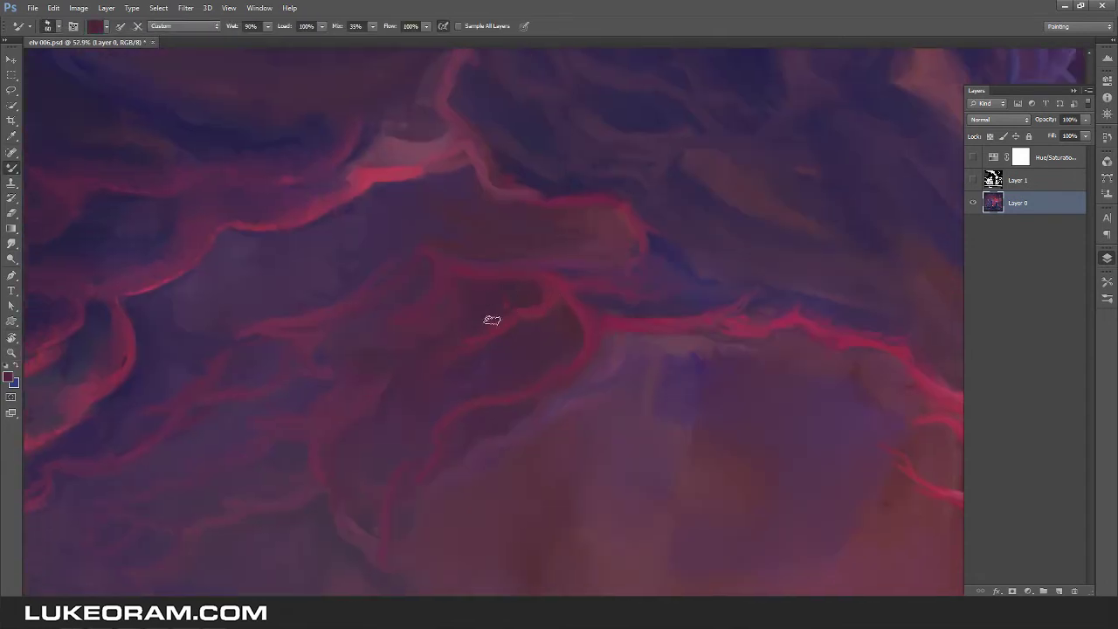
left_click_drag(350, 407, 464, 346)
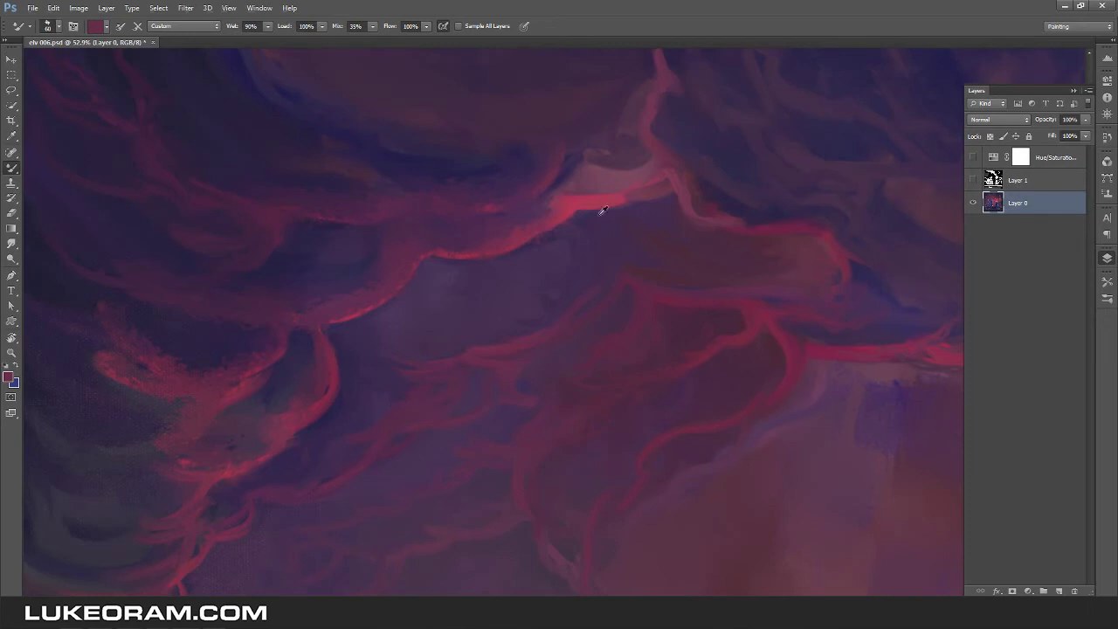
left_click_drag(610, 155, 466, 295)
mouse_move(504, 190)
left_mouse_down()
mouse_move(507, 262)
mouse_move(552, 320)
left_mouse_up()
Enlarge the brush and paint the red-lit ridge of smoke rising to the canvas's upper edge.
scroll(493, 103, "up", 1)
key("bracketright")
key("bracketright")
key("bracketright")
key("bracketright")
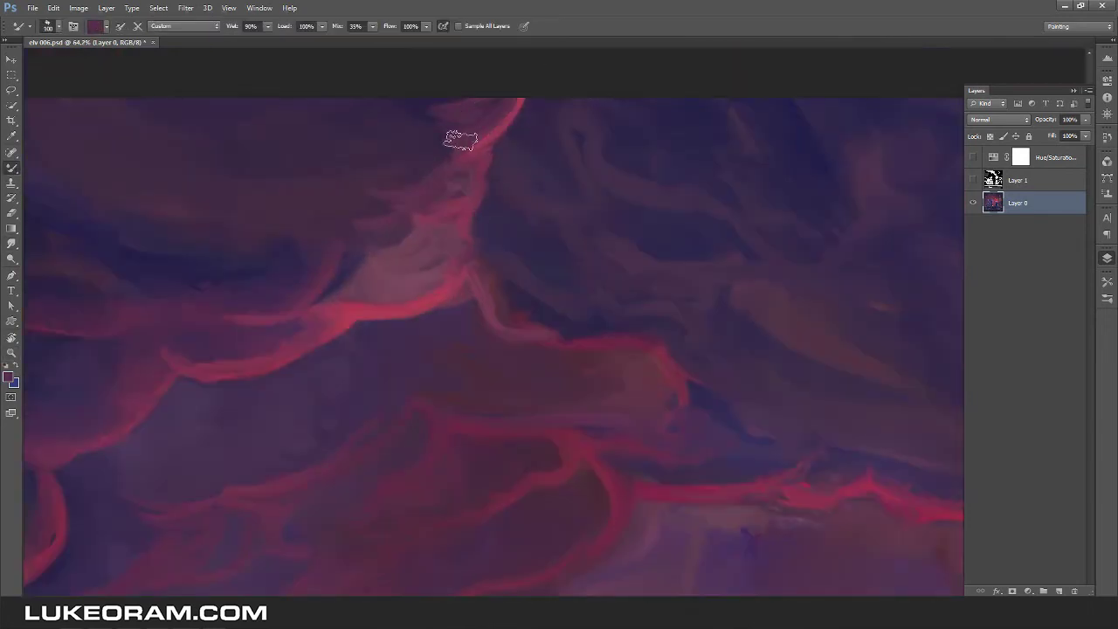
mouse_move(468, 147)
left_mouse_down()
mouse_move(499, 250)
mouse_move(494, 312)
mouse_move(524, 236)
left_mouse_up()
left_click(530, 234, "alt")
left_click(535, 395, "alt")
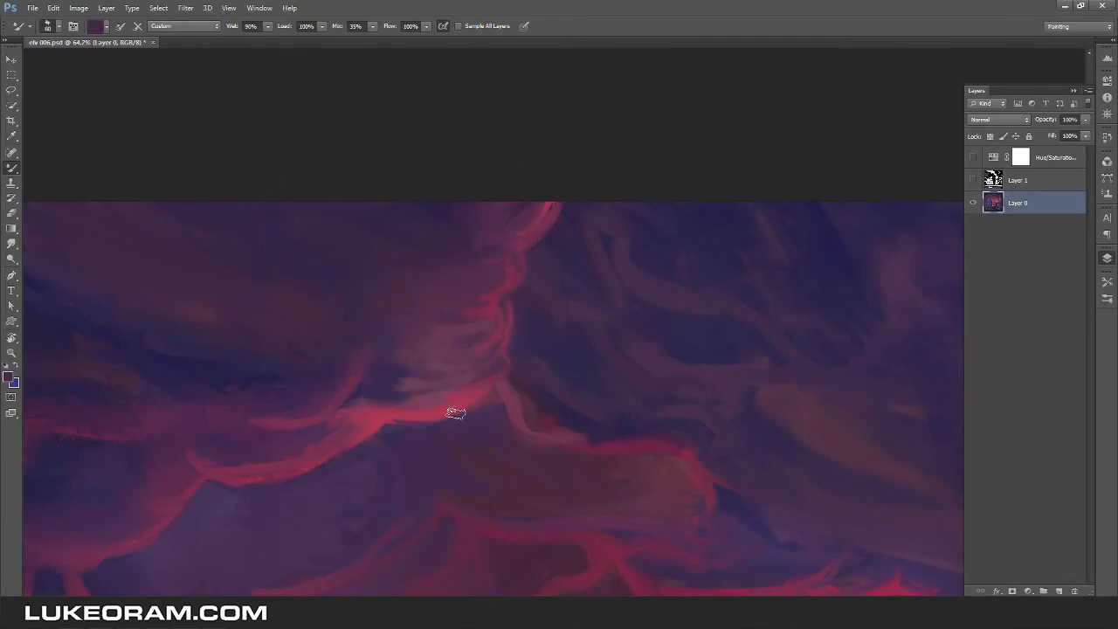
Add red wisps along the upper smoke ridge and smudge them into the purple cloud.
left_click_drag(494, 404, 565, 277)
left_click(342, 382, "alt")
key("r")
scroll(639, 322, "down", 6)
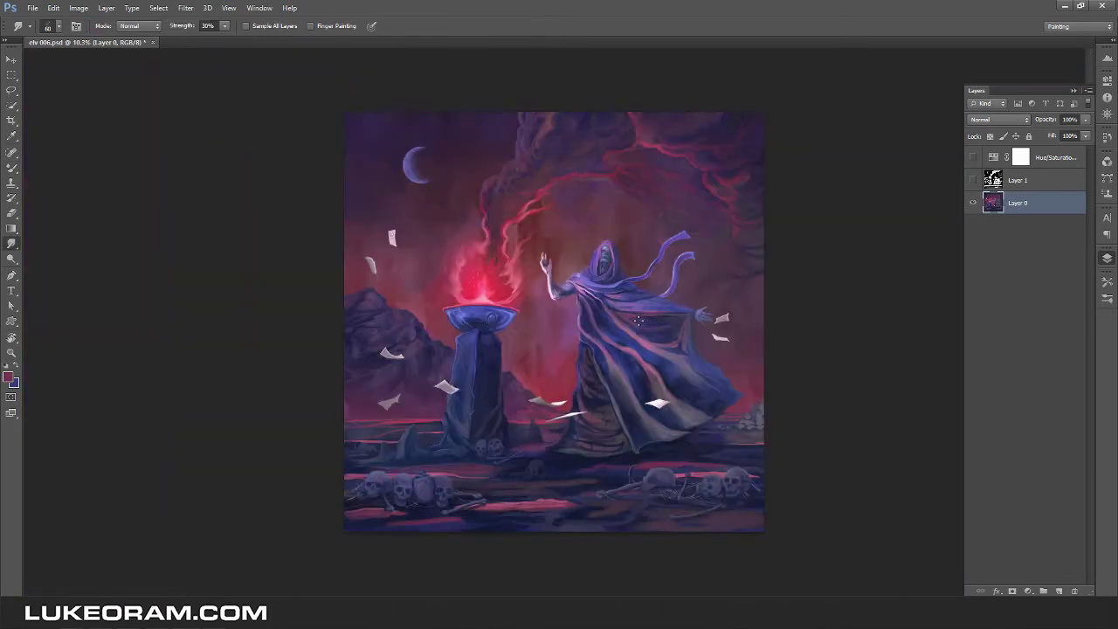
key("b")
scroll(639, 321, "up", 6)
mouse_move(554, 279)
left_mouse_down()
mouse_move(551, 220)
mouse_move(495, 289)
mouse_move(458, 279)
left_mouse_up()
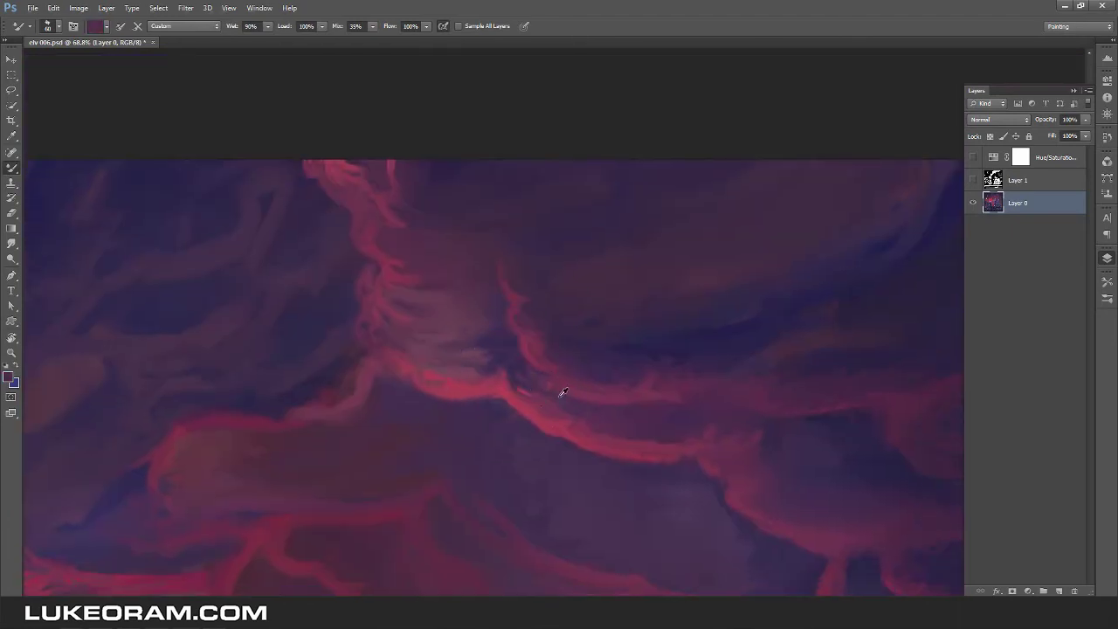
Soften the dark smoke beside the sorcerer's ribbons so it fades into the background.
scroll(649, 285, "down", 6)
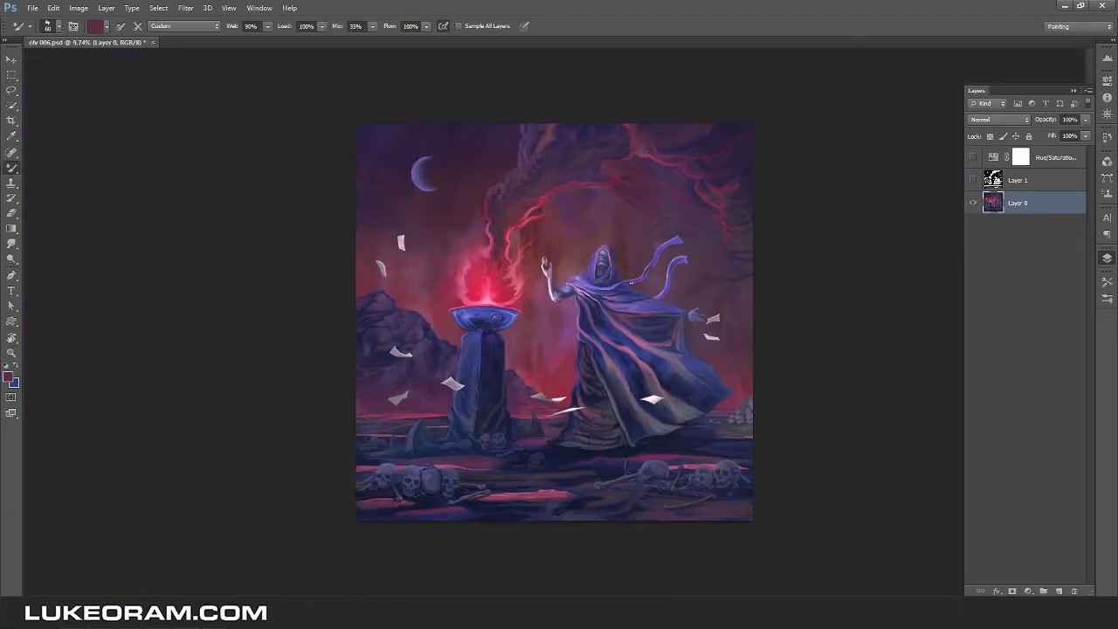
scroll(741, 277, "up", 6)
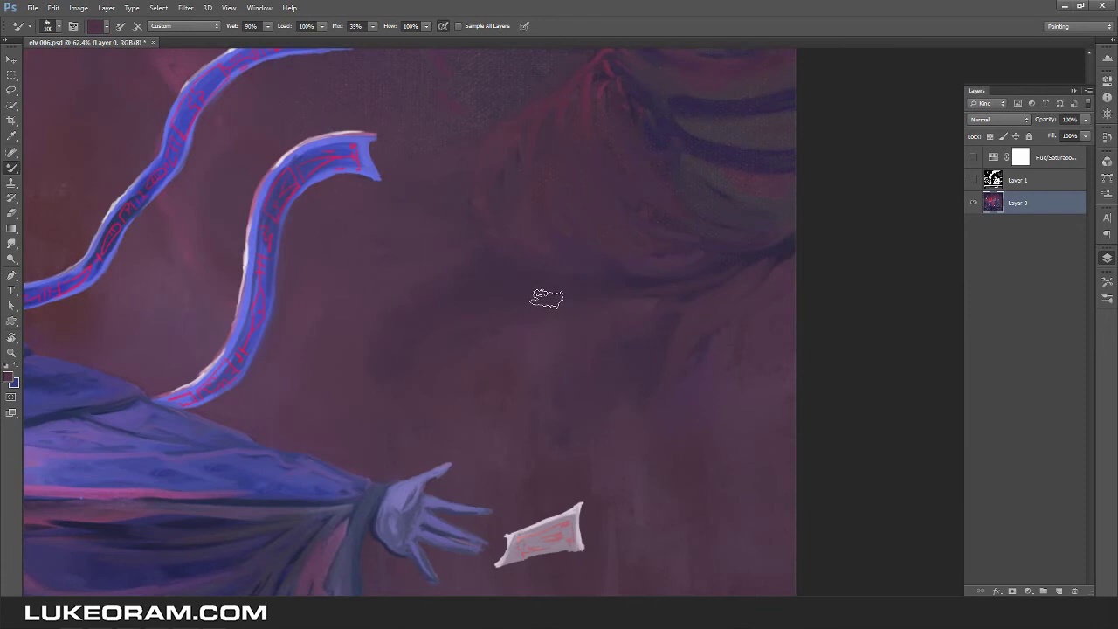
key("r")
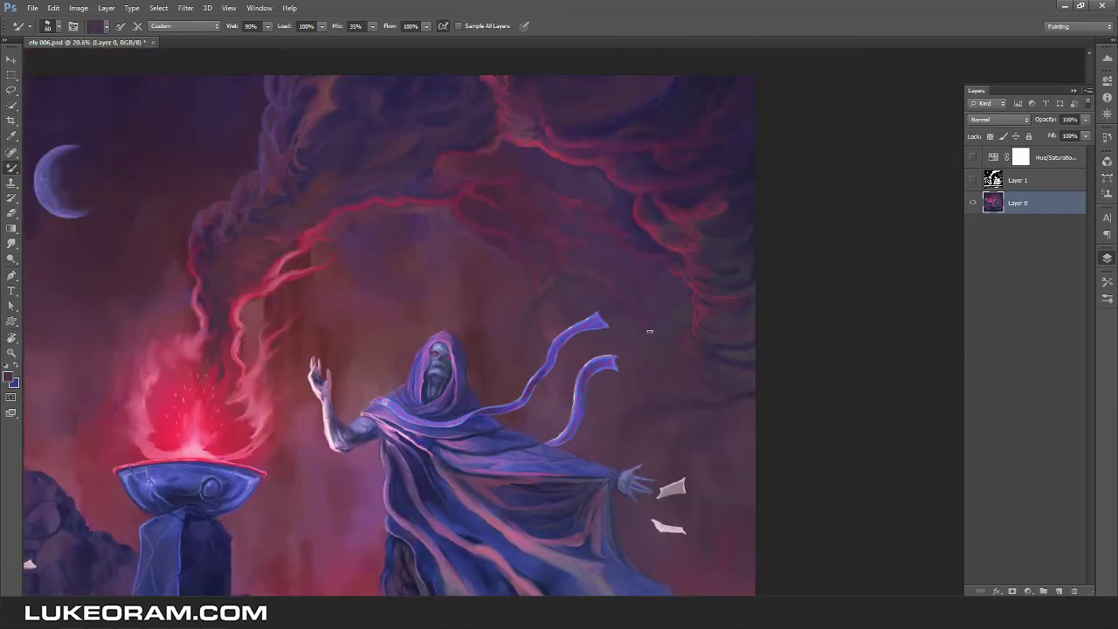
Paint red-lit streaks into the smoke column rising from the brazier's flame, using colours sampled from the painting.
scroll(309, 215, "up", 3)
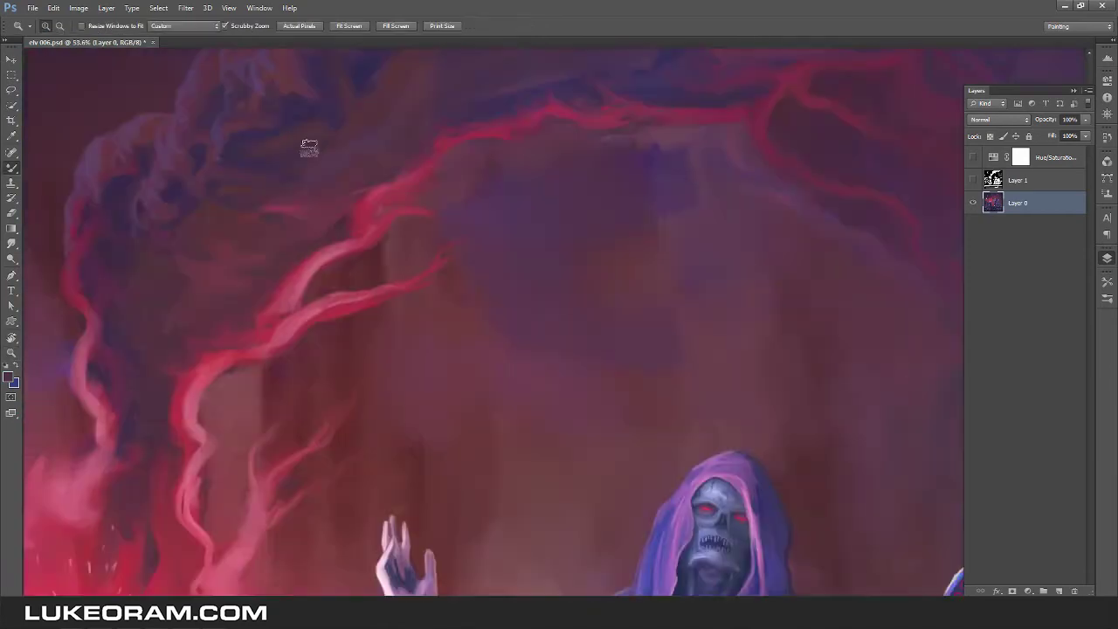
scroll(568, 249, "up", 2)
left_click(559, 251, "alt")
mouse_move(404, 302)
left_mouse_down()
mouse_move(469, 314)
mouse_move(612, 287)
left_mouse_up()
mouse_move(469, 394)
left_mouse_down()
mouse_move(349, 403)
mouse_move(516, 382)
left_mouse_up()
mouse_move(711, 367)
left_mouse_down()
mouse_move(499, 302)
mouse_move(464, 412)
left_mouse_up()
left_click(329, 303, "alt")
scroll(567, 341, "down", 5)
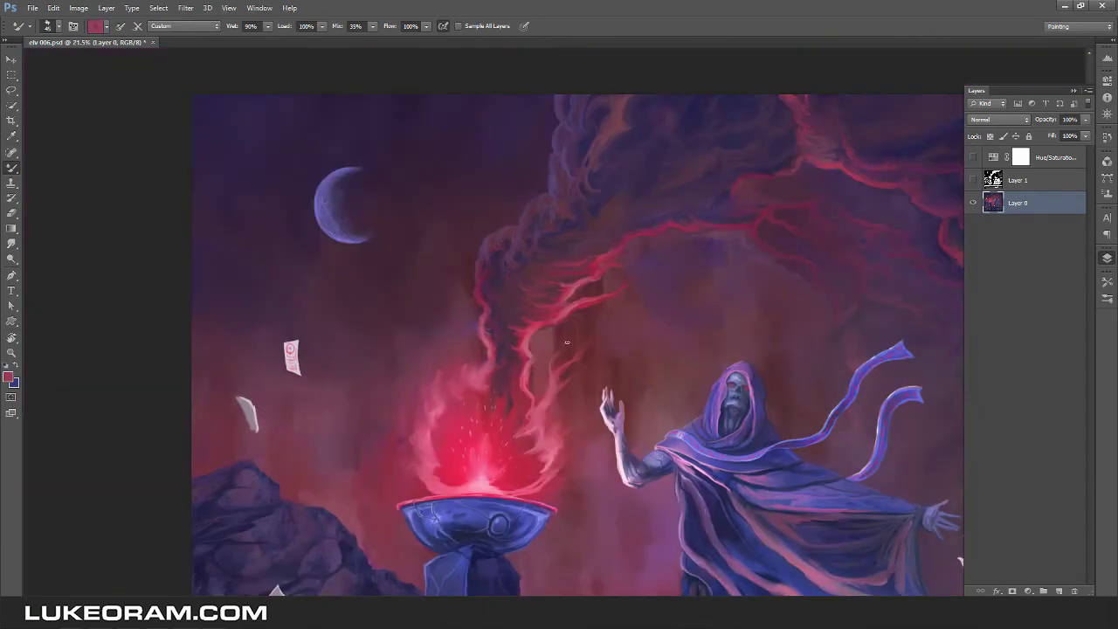
Outline a rock spike between the large spike and the pillar, and paint its dark body and blue-lit edge.
key("l")
scroll(462, 394, "up", 3)
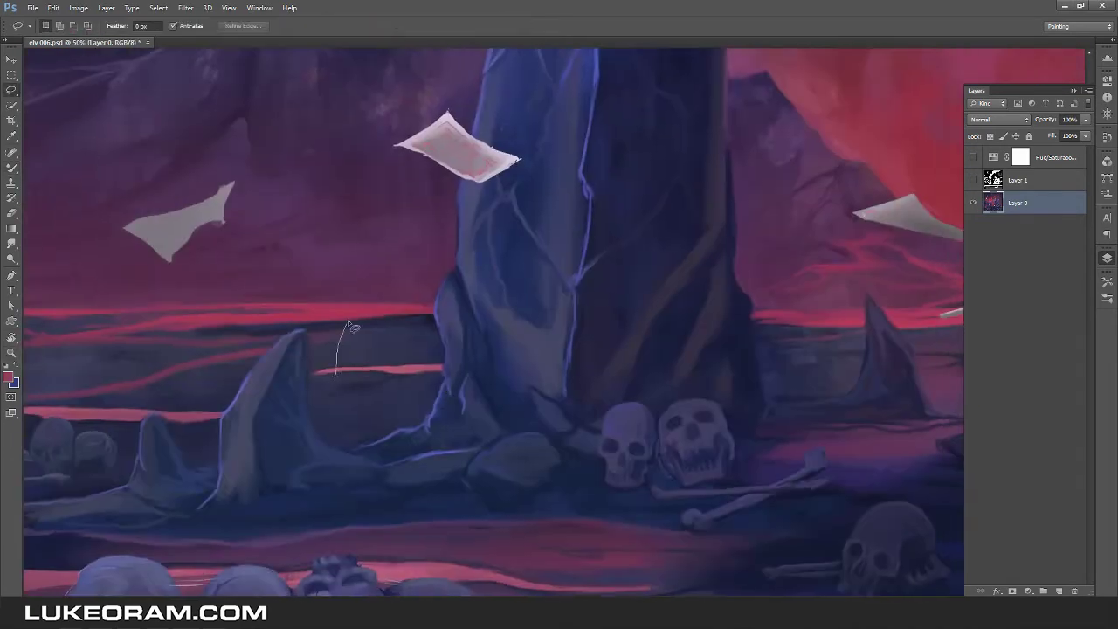
mouse_move(339, 382)
left_mouse_down()
mouse_move(350, 295)
mouse_move(358, 376)
mouse_move(367, 292)
mouse_move(387, 367)
left_mouse_up()
scroll(429, 328, "up", 1)
key("b")
left_click_drag(358, 298, 358, 351)
key("ctrl+d")
left_click(184, 398, "alt")
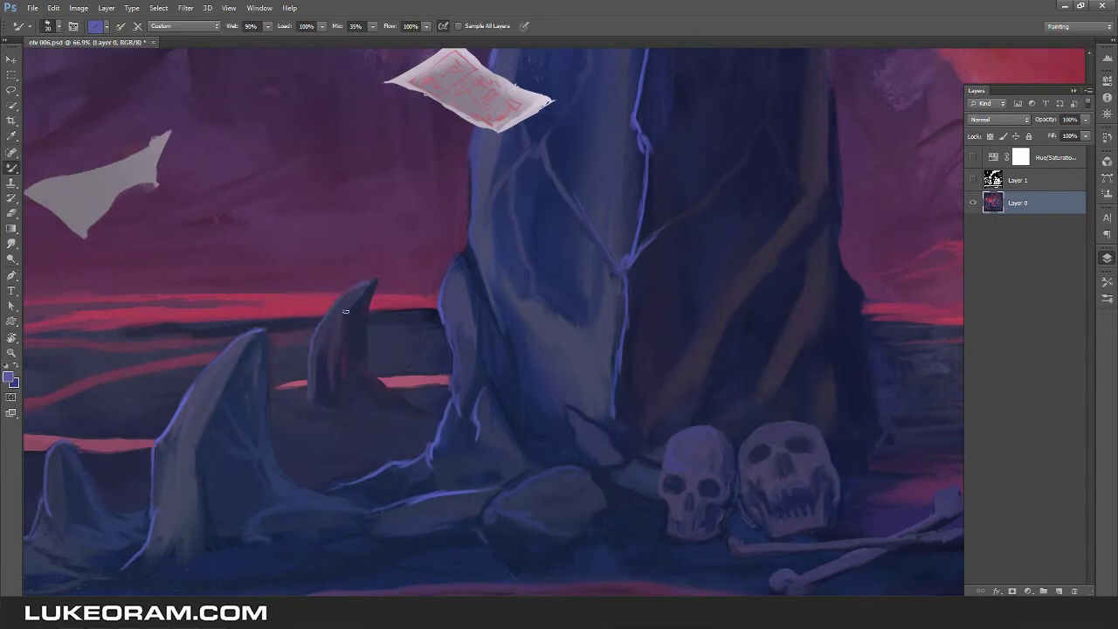
scroll(428, 446, "down", 3)
Refine the blue veins and highlights on the pillar's lit face and the brazier bowl with sampled blues.
scroll(499, 325, "up", 4)
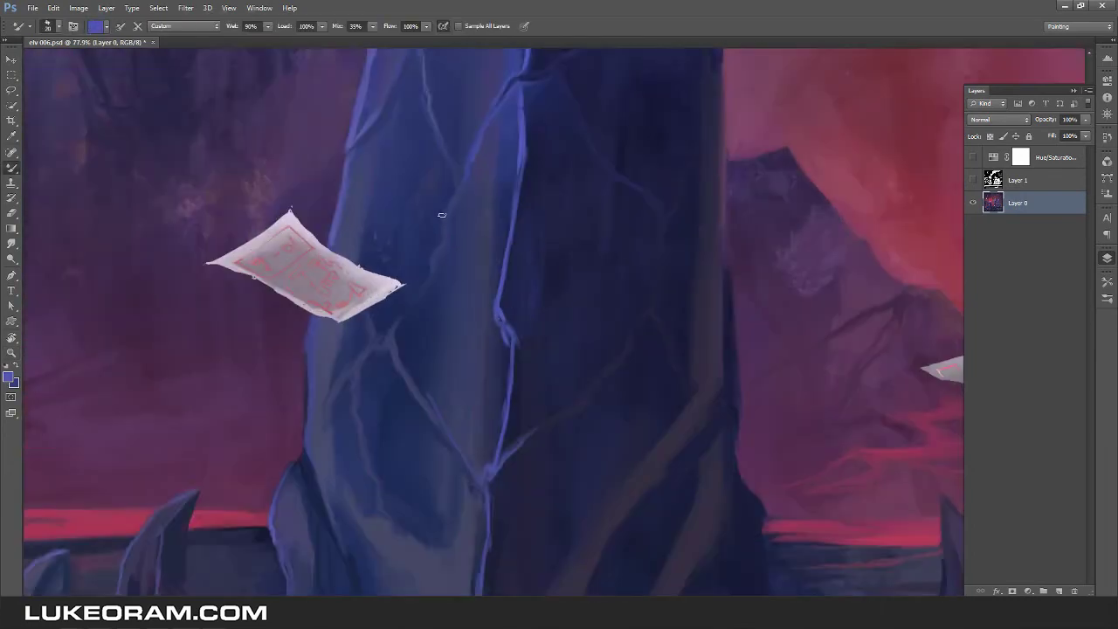
scroll(519, 335, "down", 2)
scroll(455, 219, "up", 3)
left_click(325, 269, "alt")
left_click(335, 270, "alt")
scroll(455, 236, "right", 2)
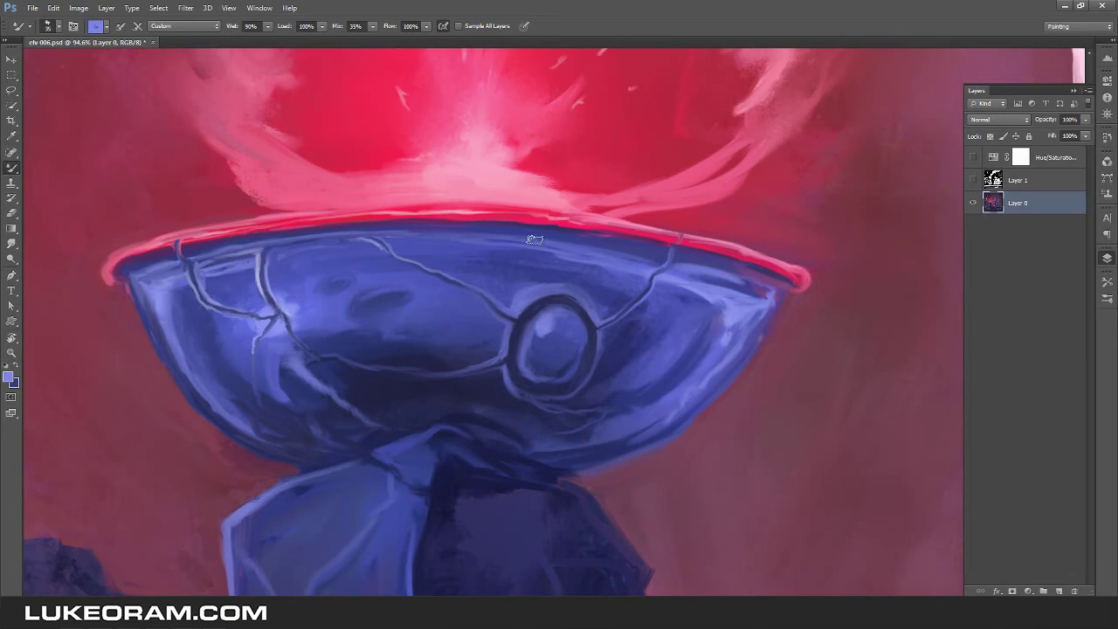
scroll(463, 293, "down", 2)
left_click(463, 293, "alt")
Paint the cracks and shadows on the pillar's dark face below the bowl with sampled dark blues.
scroll(726, 317, "up", 1)
scroll(655, 313, "down", 3)
scroll(580, 310, "right", 2)
left_click(577, 313, "alt")
left_click_drag(547, 268, 611, 447)
left_click(490, 315, "alt")
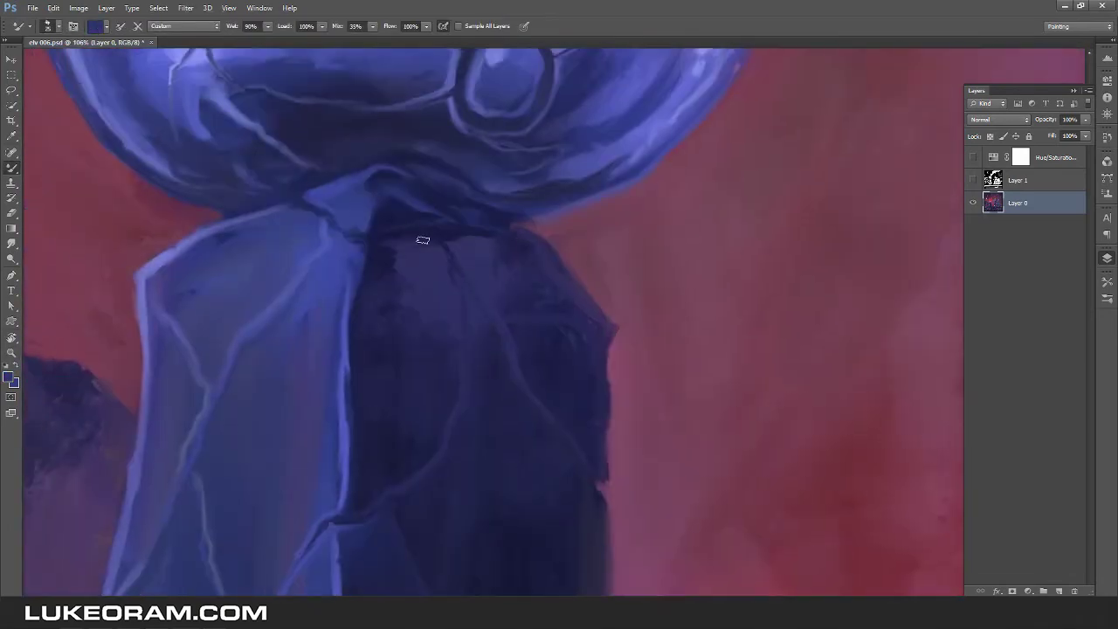
Clean up the pillar's shadowed edge near its base with sampled colours and smudge it at 30% strength.
scroll(489, 247, "down", 3)
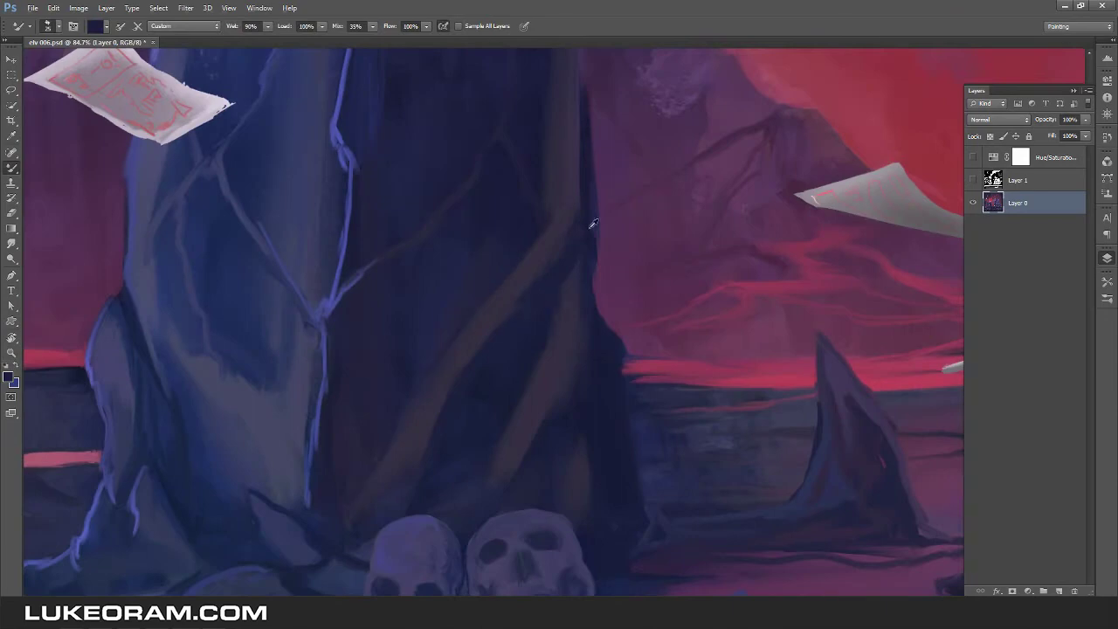
left_click(638, 302, "alt")
scroll(594, 310, "down", 3)
scroll(568, 313, "right", 2)
key("ctrl+0")
key("r")
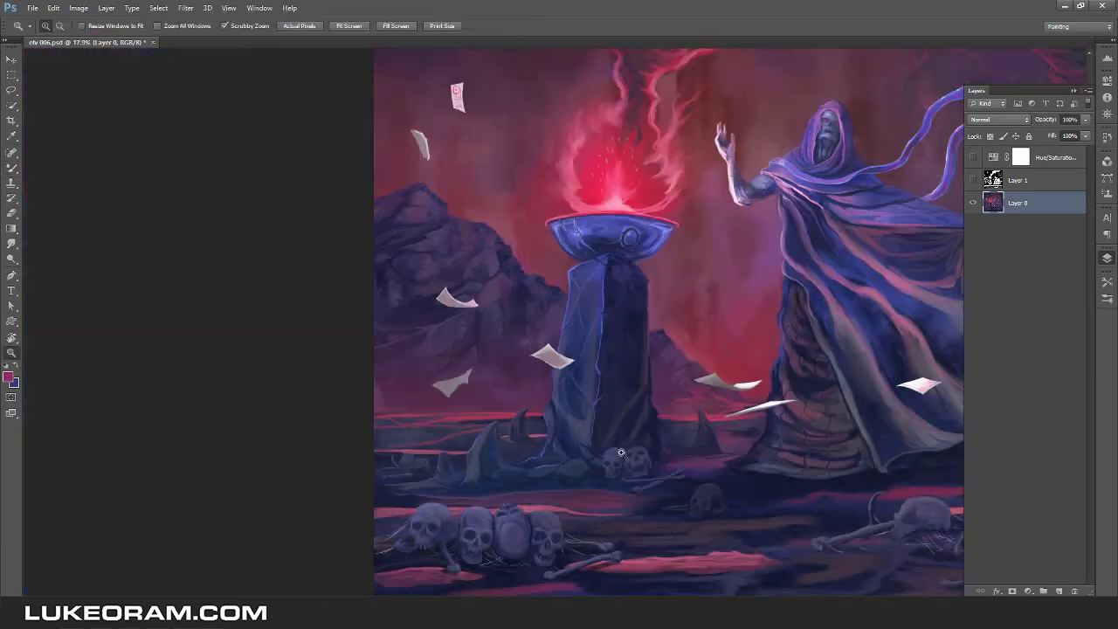
scroll(373, 301, "up", 3)
scroll(453, 445, "down", 5)
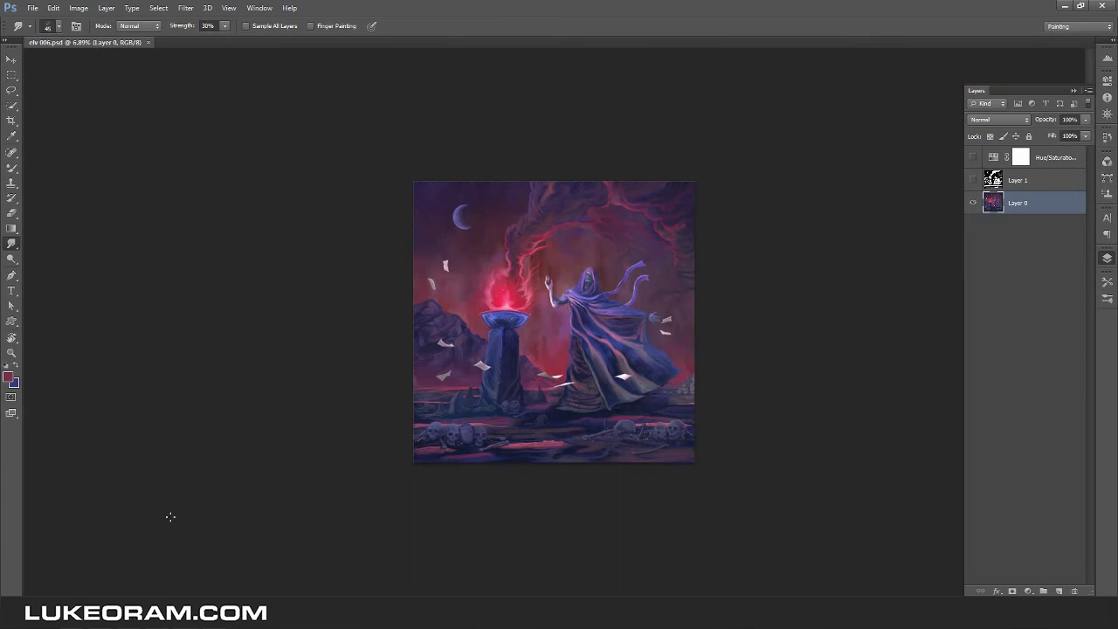
Paint eye sockets, nose and jaw on a round stone at the pile's edge beside the robe, turning it into a skull.
key("b")
scroll(630, 434, "up", 10)
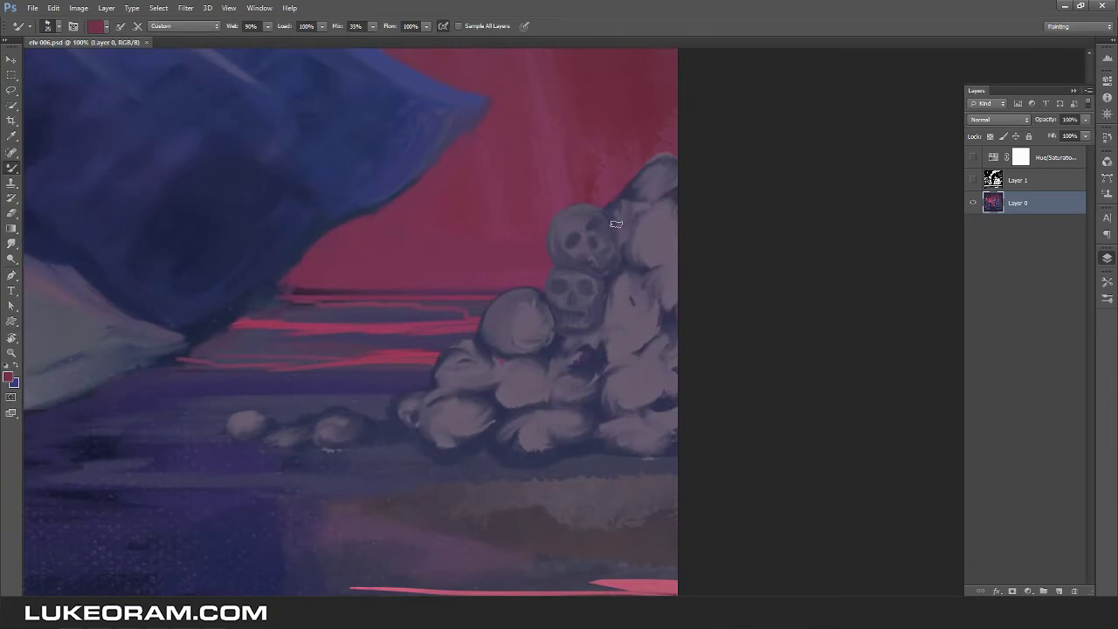
left_click(524, 280, "alt")
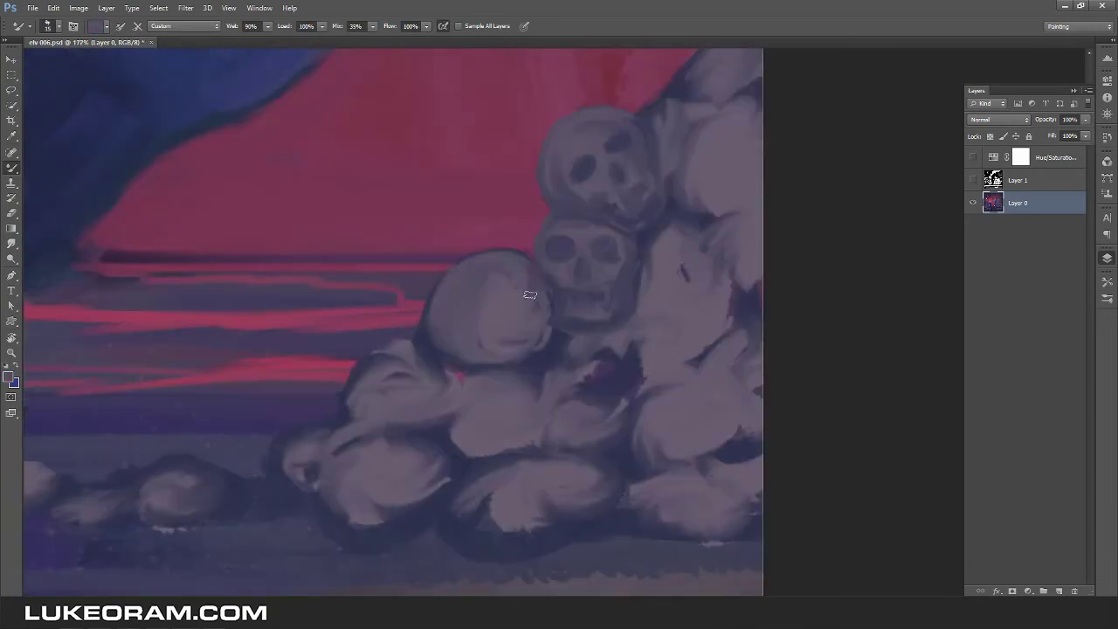
mouse_move(486, 302)
left_mouse_down()
mouse_move(517, 282)
mouse_move(477, 275)
mouse_move(518, 295)
mouse_move(447, 323)
mouse_move(490, 260)
mouse_move(445, 328)
mouse_move(455, 346)
mouse_move(485, 358)
mouse_move(445, 321)
mouse_move(468, 339)
mouse_move(560, 341)
left_mouse_up()
mouse_move(444, 342)
left_mouse_down()
mouse_move(495, 334)
mouse_move(518, 346)
left_mouse_up()
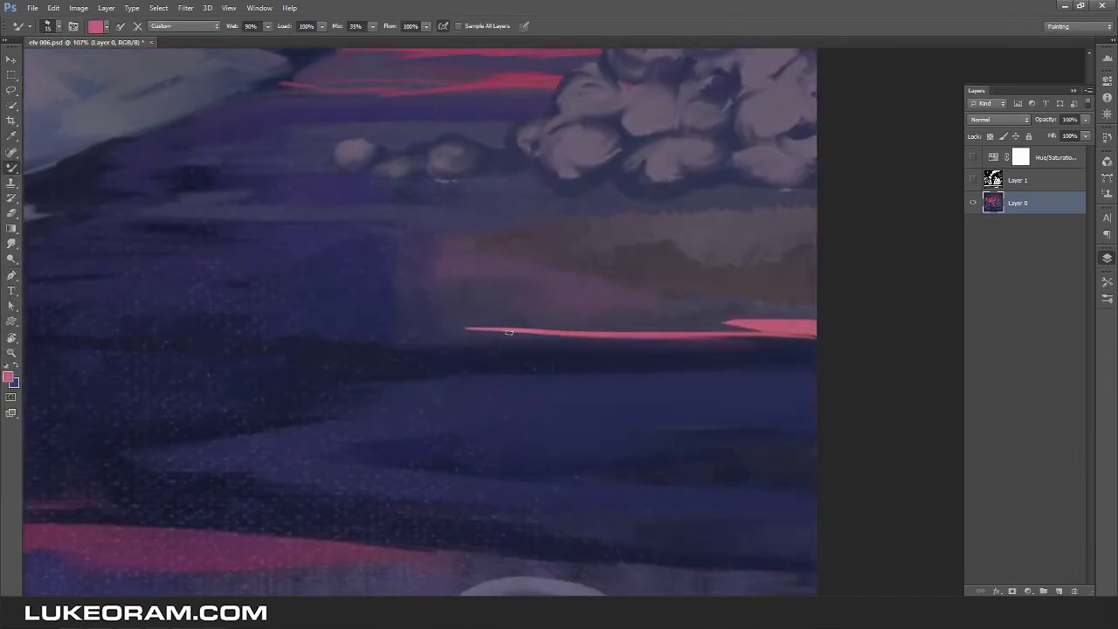
Extend and thin the bright pink lava streak across the ground below the skull pile.
left_click_drag(489, 330, 423, 330)
left_click_drag(683, 320, 336, 326)
key("ctrl+0")
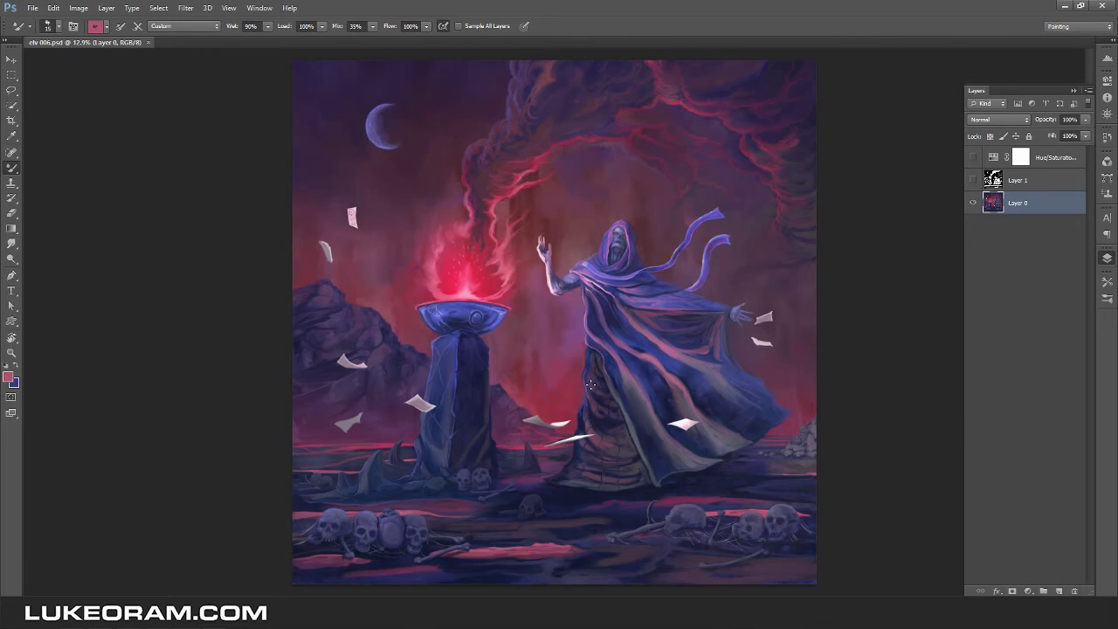
Turn the lower stones of the distant pile into skulls, using sampled greyish purples for faces and shadows.
scroll(769, 524, "up", 5)
left_click(475, 300, "alt")
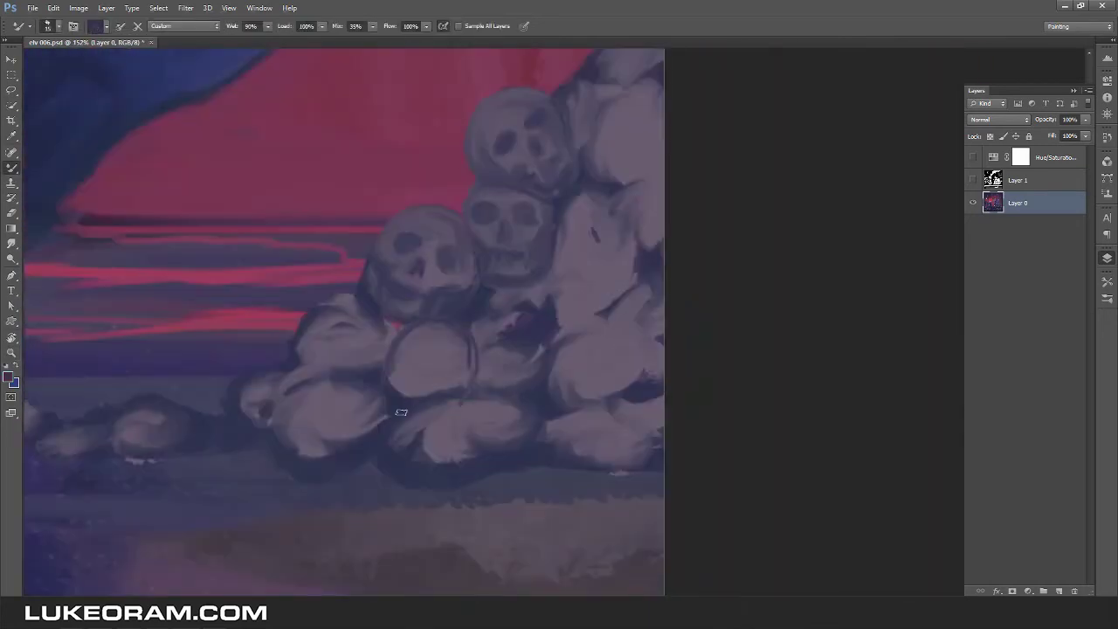
mouse_move(412, 399)
left_mouse_down()
mouse_move(485, 457)
mouse_move(446, 408)
mouse_move(449, 457)
mouse_move(464, 464)
left_mouse_up()
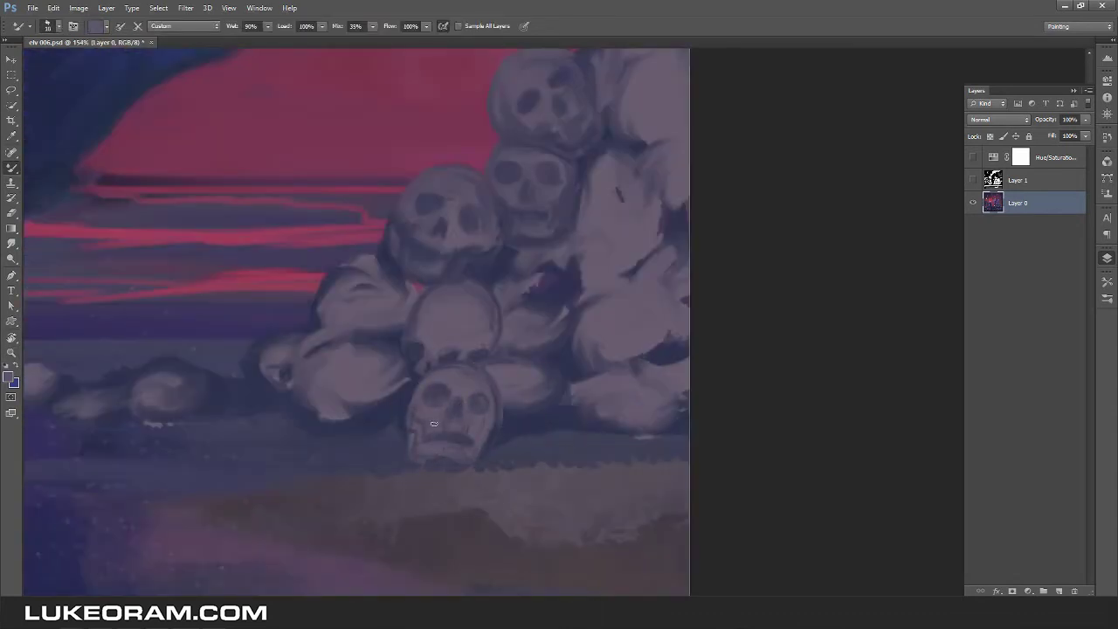
scroll(494, 421, "down", 3)
mouse_move(651, 340)
left_mouse_down()
mouse_move(596, 384)
mouse_move(660, 358)
mouse_move(588, 404)
mouse_move(589, 418)
mouse_move(652, 357)
mouse_move(626, 357)
mouse_move(640, 413)
mouse_move(605, 375)
mouse_move(600, 410)
mouse_move(668, 405)
mouse_move(636, 371)
mouse_move(650, 363)
mouse_move(636, 400)
left_mouse_up()
left_click(640, 354, "alt")
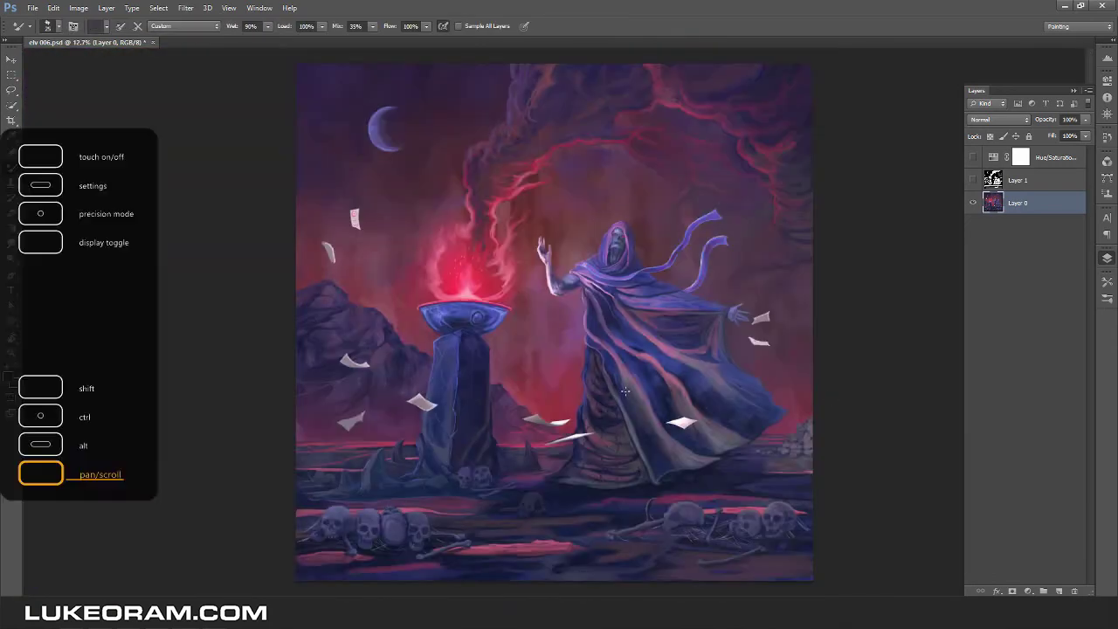
Touch up the crimson lava veins near the mountain's foot and the dark robe folds under the outstretched arm.
scroll(607, 464, "up", 3)
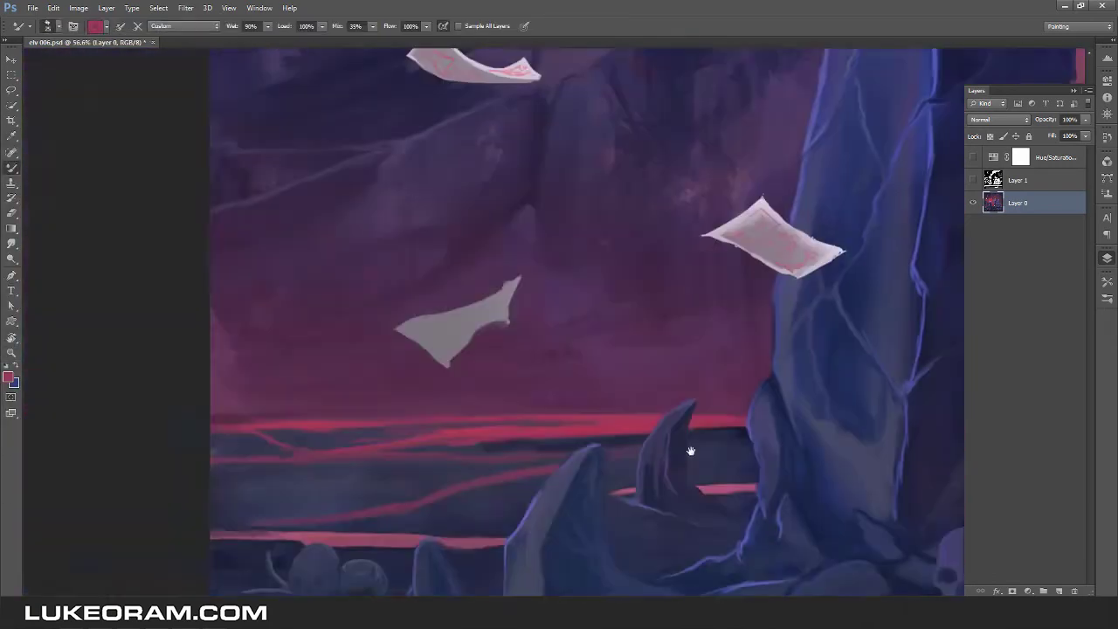
left_click_drag(563, 345, 341, 411)
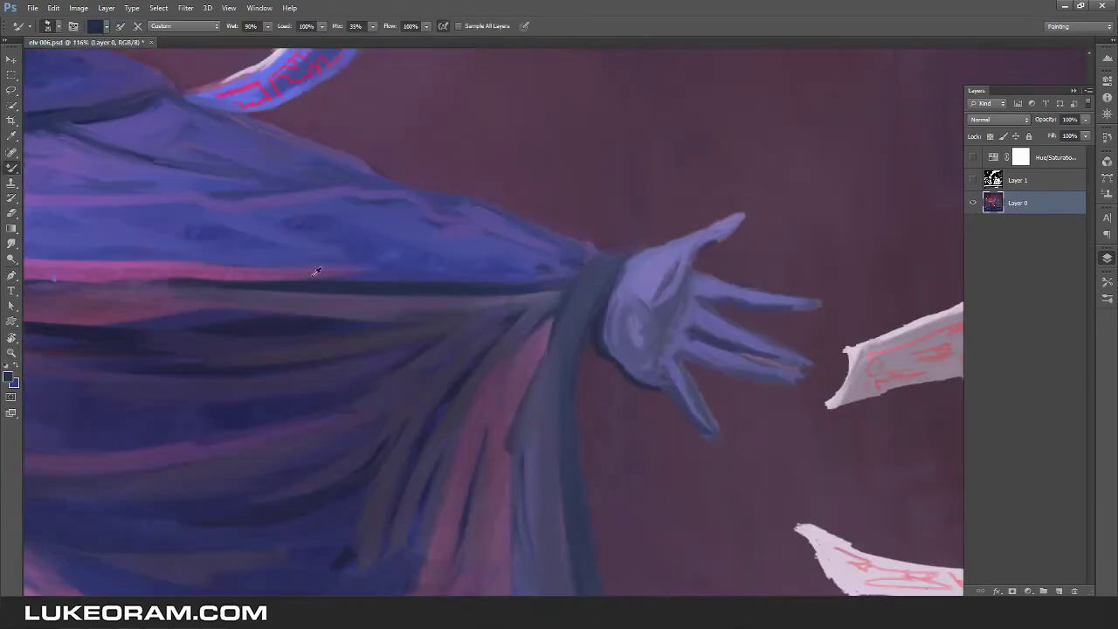
left_click_drag(516, 434, 831, 399)
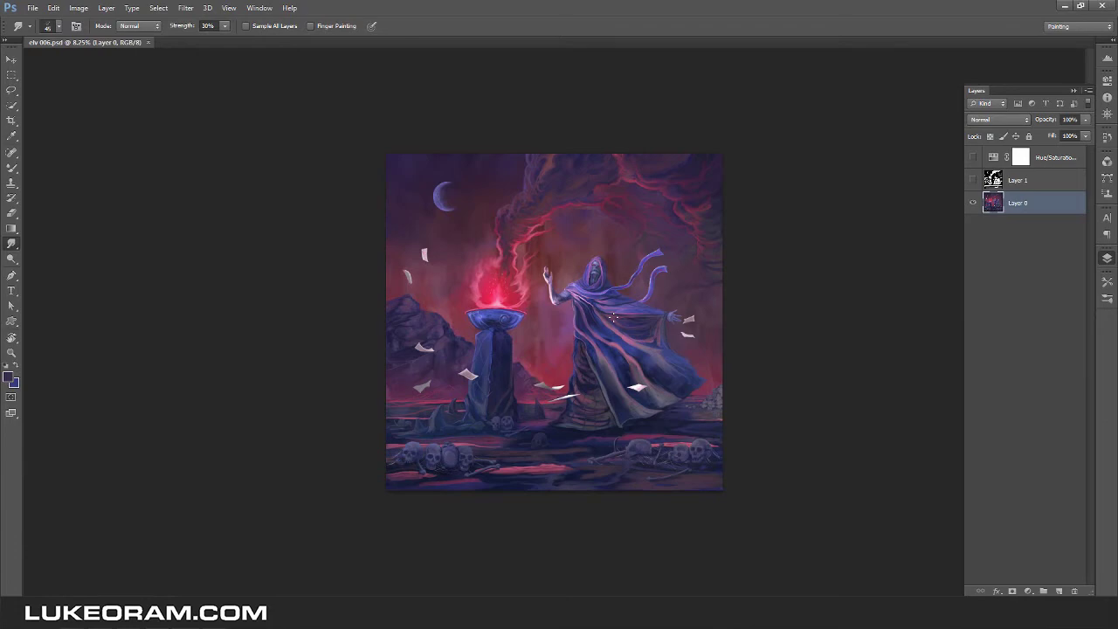
Refine the edges and grey shading of the blank flying page above the lava plain.
left_click_drag(545, 360, 664, 358)
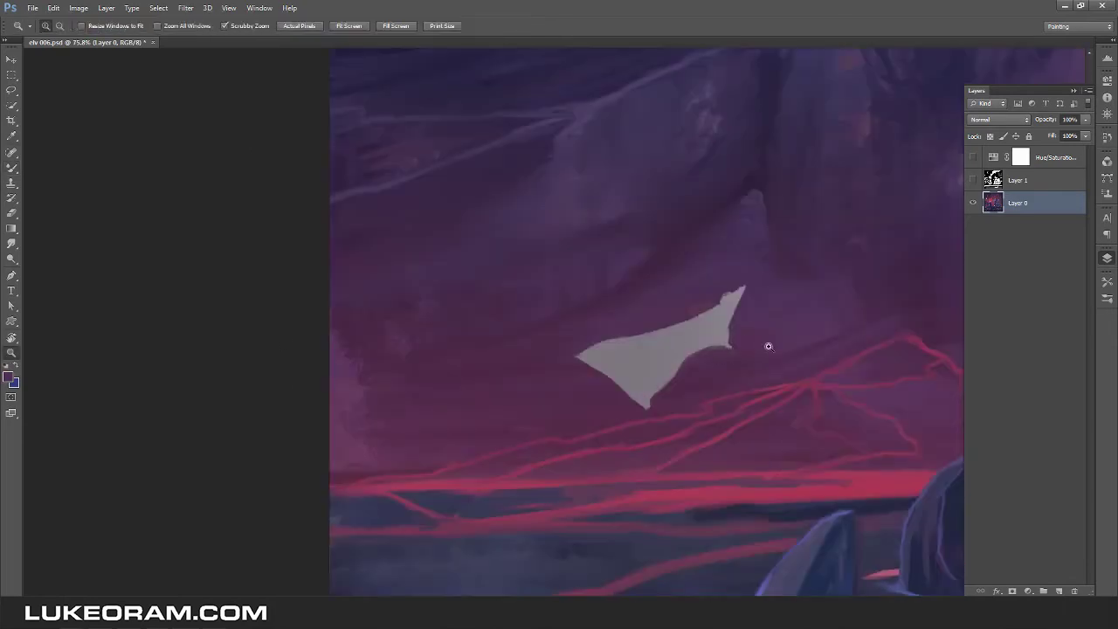
left_click_drag(653, 357, 699, 357)
key("b")
mouse_move(546, 360)
left_mouse_down()
mouse_move(705, 306)
mouse_move(791, 249)
left_mouse_up()
mouse_move(690, 385)
left_mouse_down()
mouse_move(778, 345)
mouse_move(771, 315)
left_mouse_up()
scroll(769, 350, "down", 8)
key("z")
left_click(686, 448)
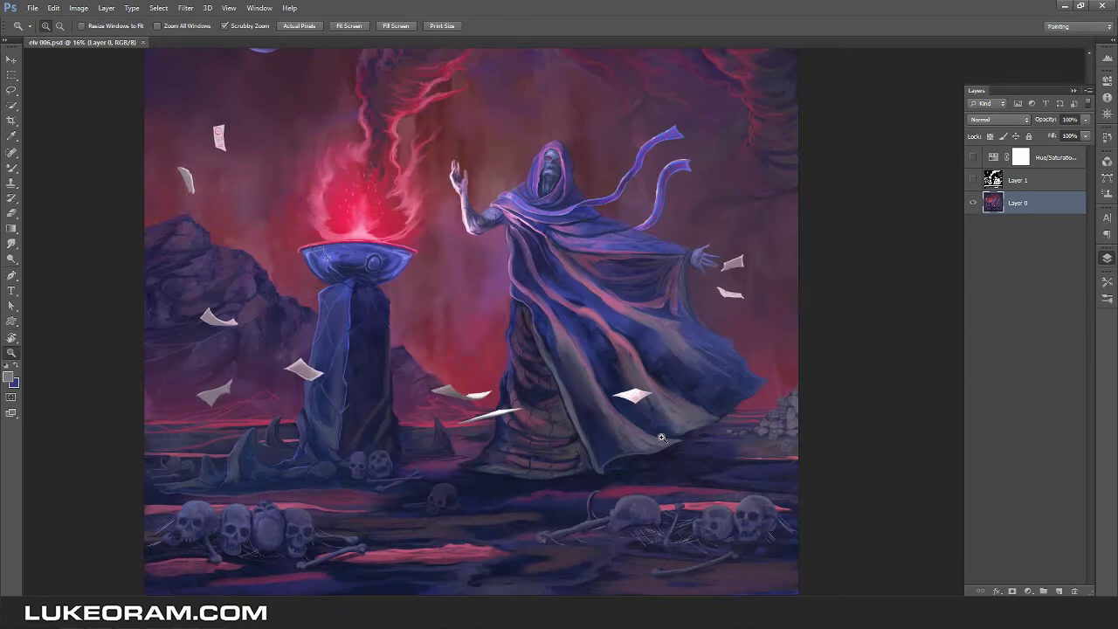
Refine the sorcerer's nose cavity, cheeks and mouth area with sampled greyish blues and dark blues.
scroll(542, 152, "up", 7)
scroll(556, 376, "up", 2)
key("b")
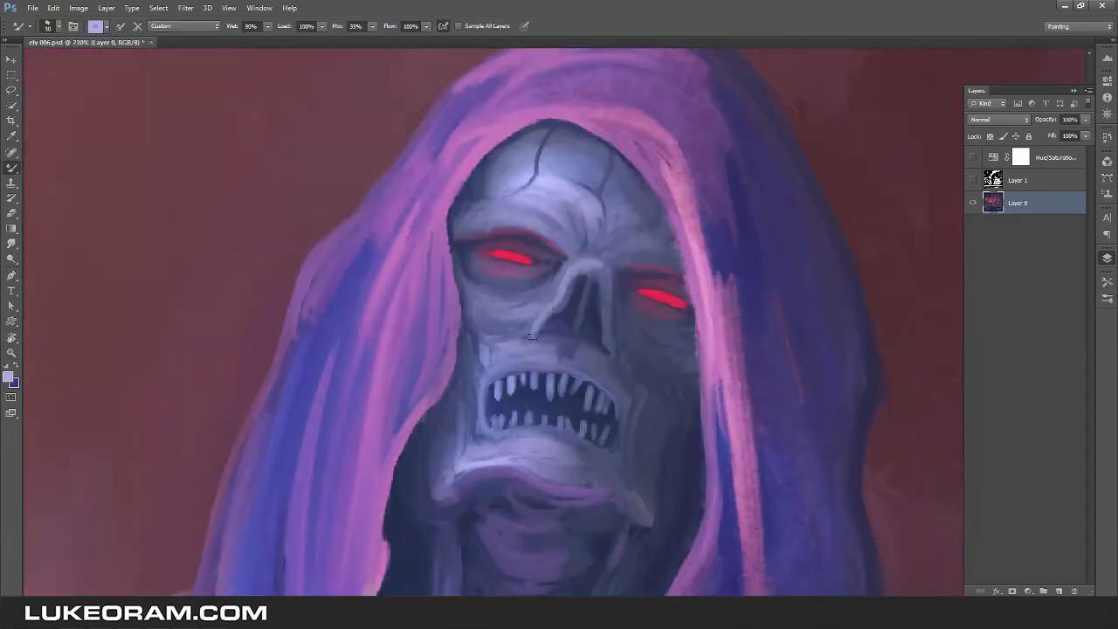
scroll(703, 260, "up", 2)
left_click(565, 327, "alt")
left_click(546, 305, "alt")
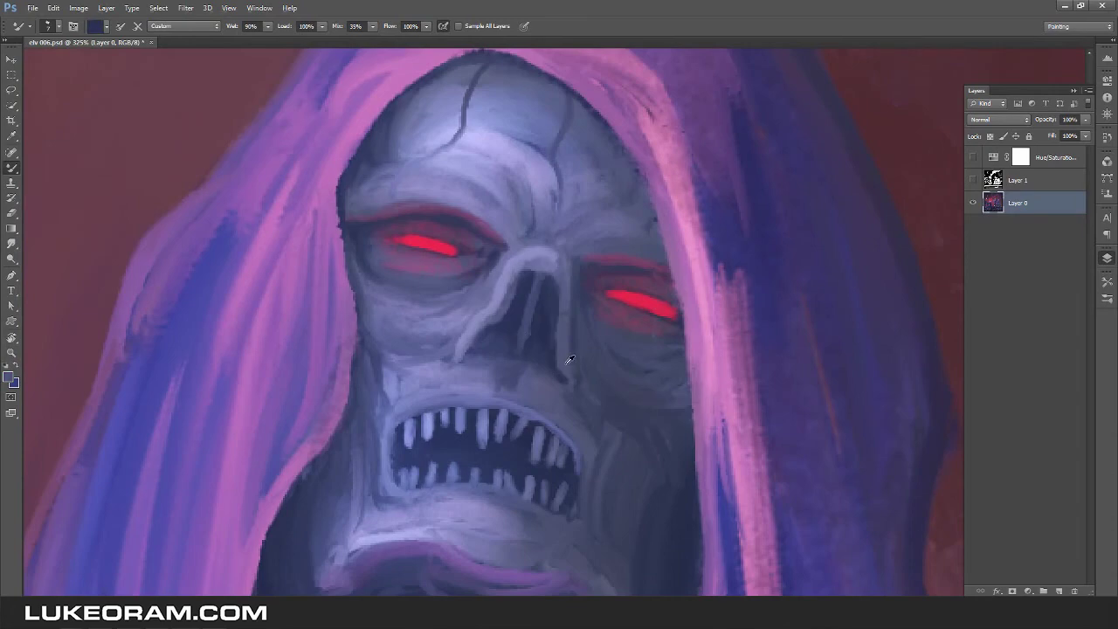
left_click_drag(571, 359, 602, 293)
left_click_drag(670, 375, 542, 300)
left_click(519, 267, "alt")
left_click(550, 399, "alt")
left_click_drag(549, 399, 361, 473)
Clean up the outer edge of the sorcerer's hood with a sampled purple.
scroll(361, 473, "down", 3)
left_click(512, 242, "alt")
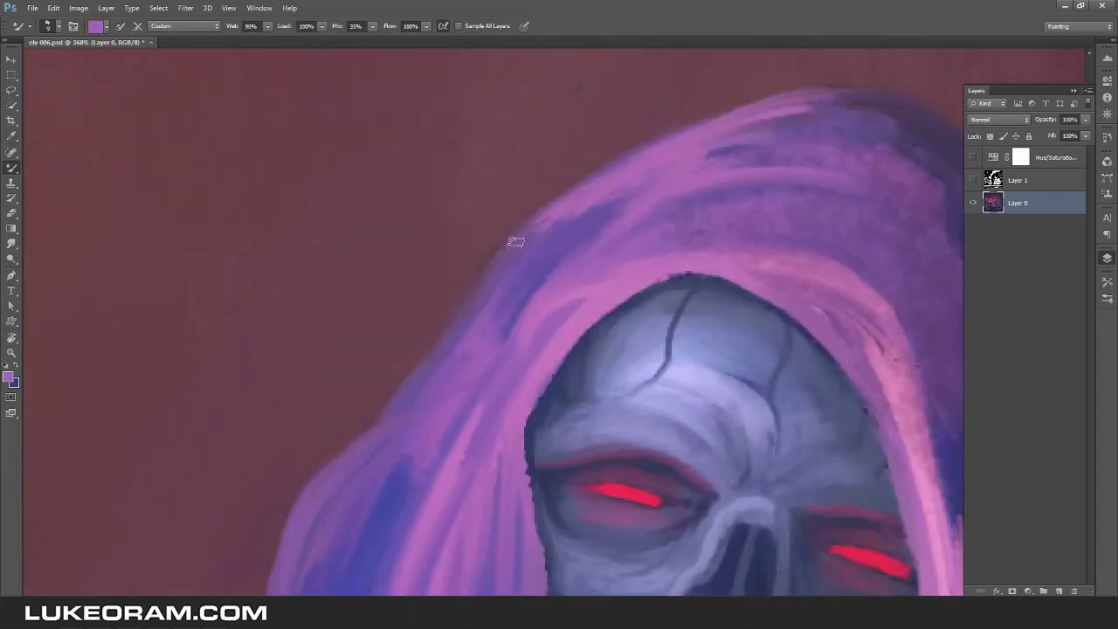
scroll(609, 282, "down", 8)
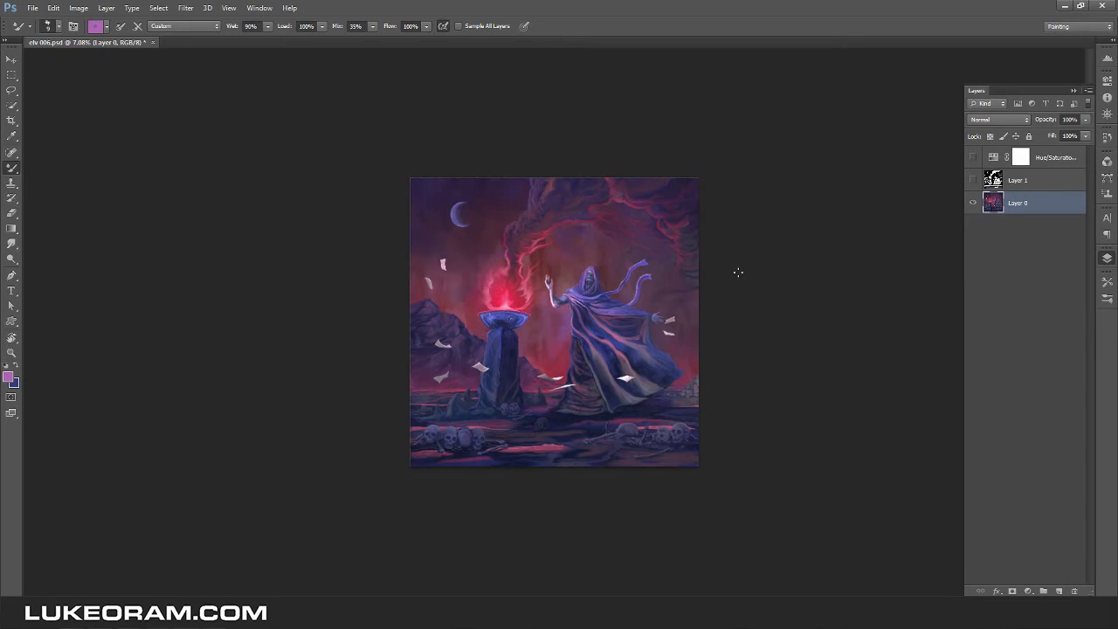
Touch up the robe's pale hem and the wrapped folds of the underskirt with sampled colours.
left_click_drag(626, 457, 823, 430)
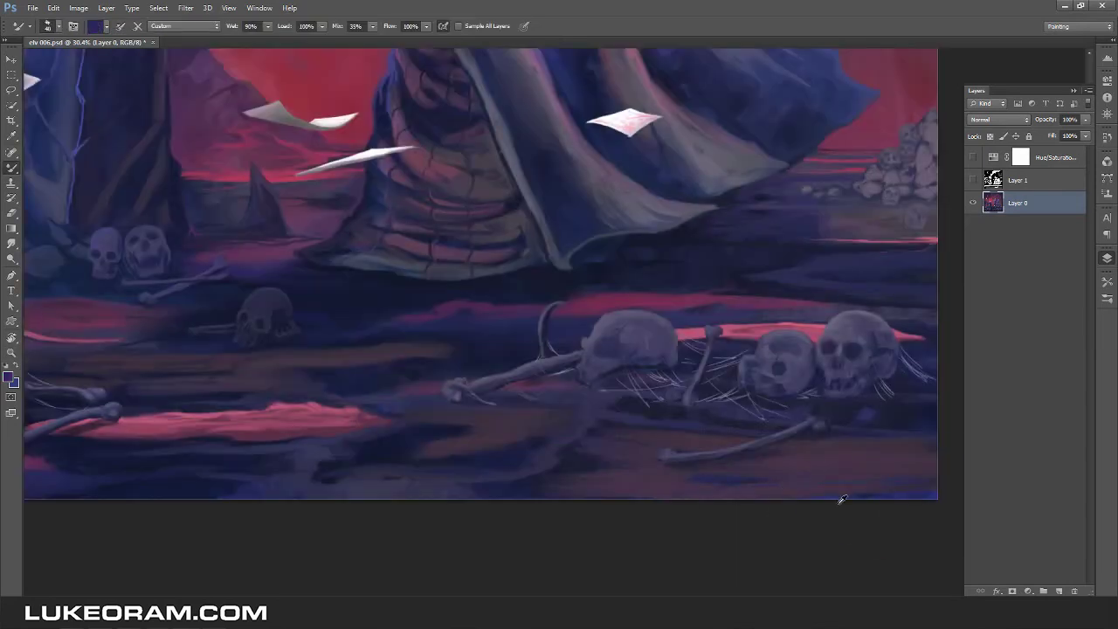
scroll(564, 180, "up", 3)
scroll(586, 302, "up", 2)
left_click(621, 340, "alt")
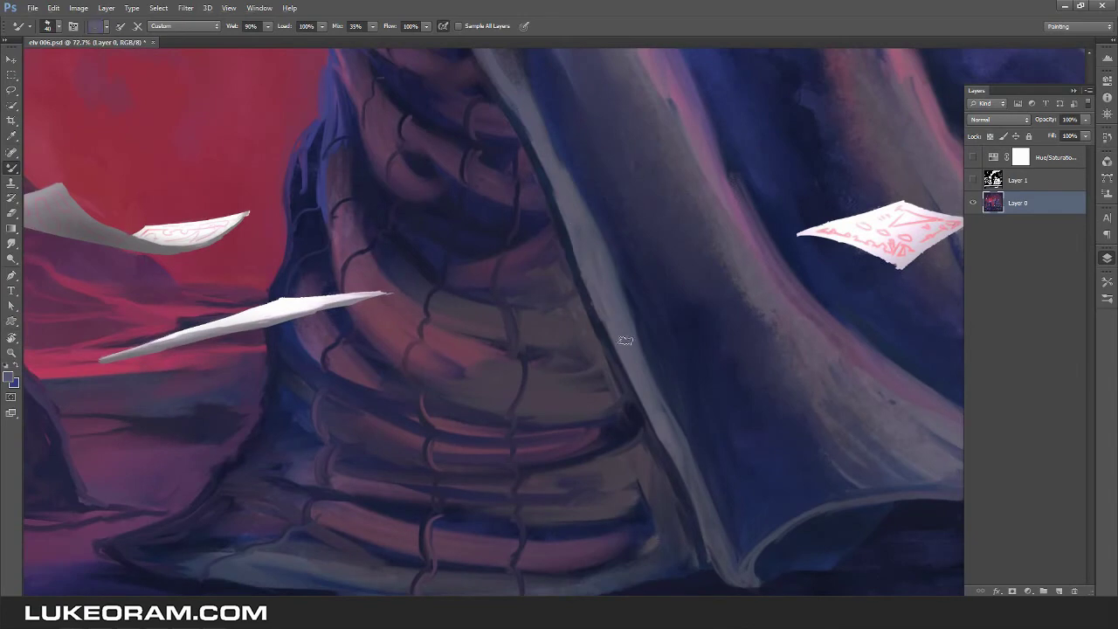
scroll(300, 411, "up", 1)
left_click_drag(300, 411, 671, 390)
left_click(535, 338, "alt")
Repaint the palm, finger bases and fingertips of the outstretched hand with sampled purples.
mouse_move(614, 372)
left_mouse_down()
mouse_move(690, 259)
mouse_move(636, 166)
left_mouse_up()
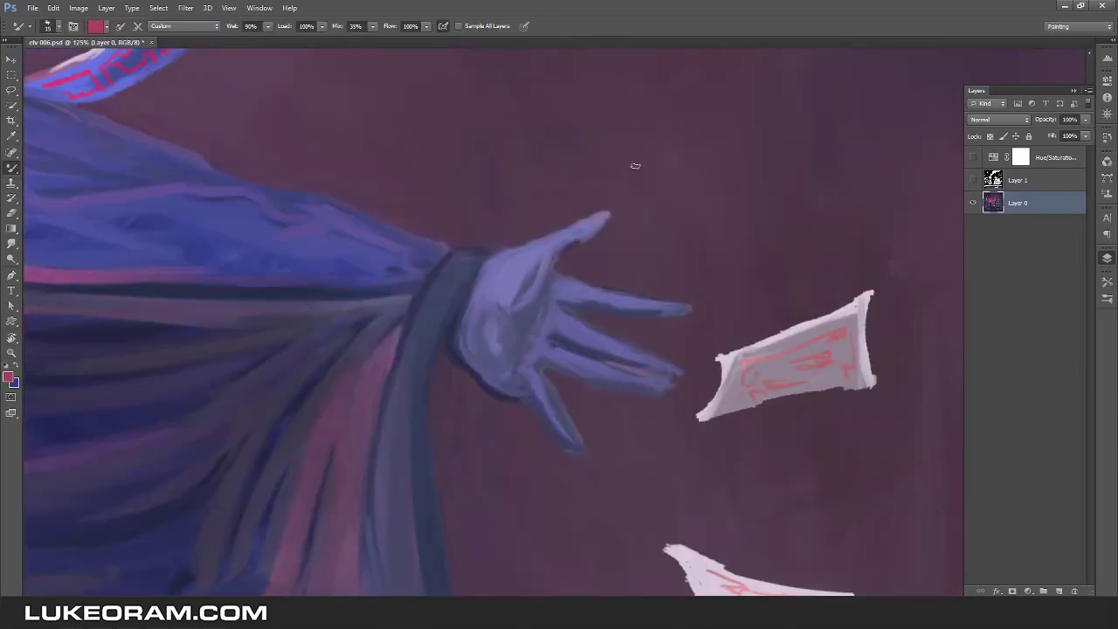
left_click_drag(577, 314, 547, 351)
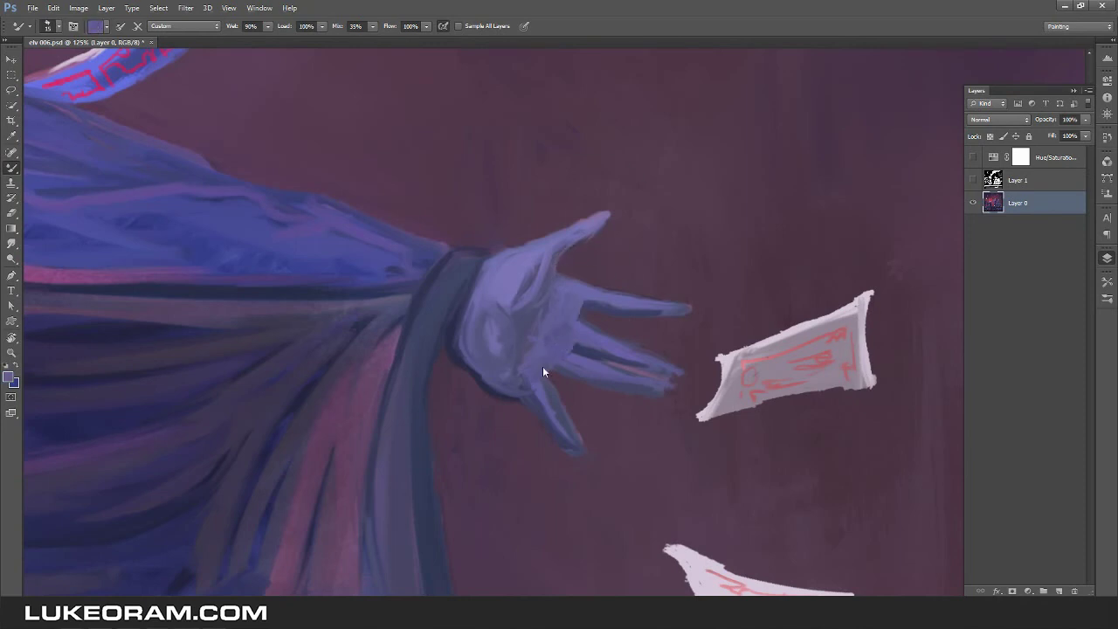
left_click(507, 313, "alt")
left_click_drag(507, 313, 521, 324)
left_click(674, 306, "alt")
mouse_move(634, 348)
left_mouse_down()
mouse_move(691, 360)
mouse_move(664, 361)
left_mouse_up()
left_click(556, 318, "alt")
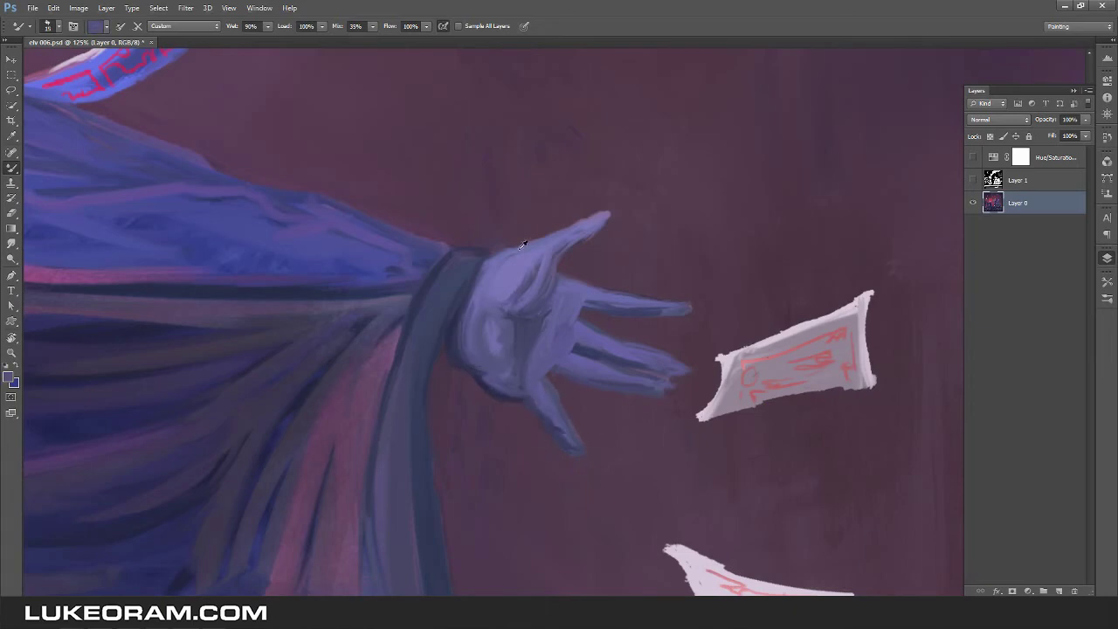
Refine the pink-lit folds beneath the outstretched arm with a sampled muted pink.
scroll(566, 223, "down", 5)
scroll(611, 262, "up", 3)
left_click(576, 285, "alt")
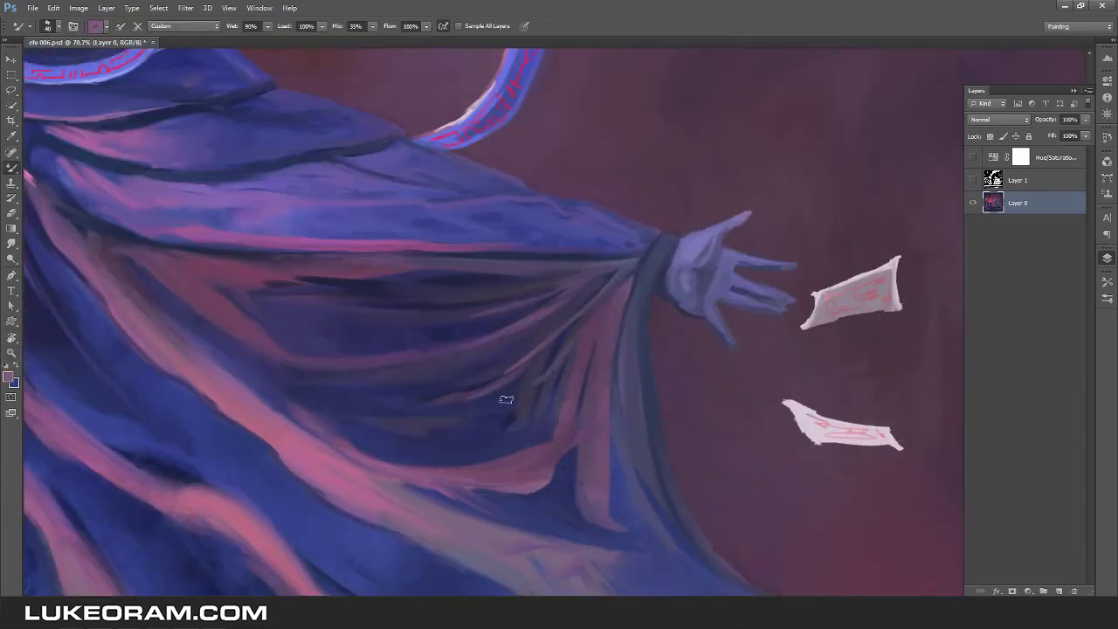
scroll(602, 302, "down", 5)
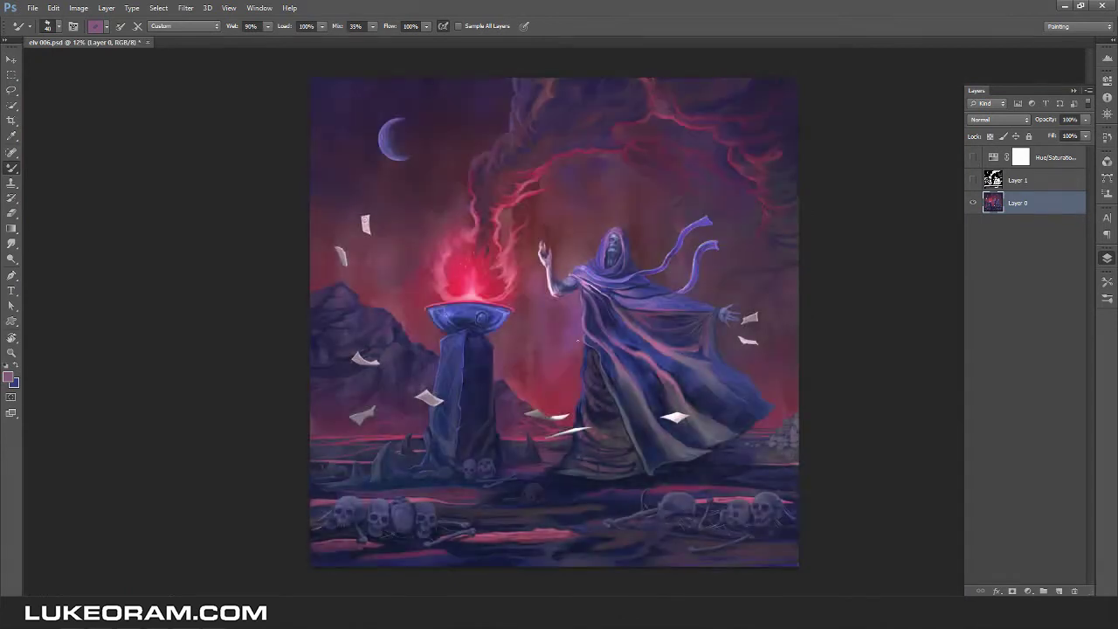
Touch up the shadows around the base of the large rock spike with sampled dark blues.
scroll(387, 480, "up", 5)
left_click(339, 448, "alt")
left_click(487, 453, "alt")
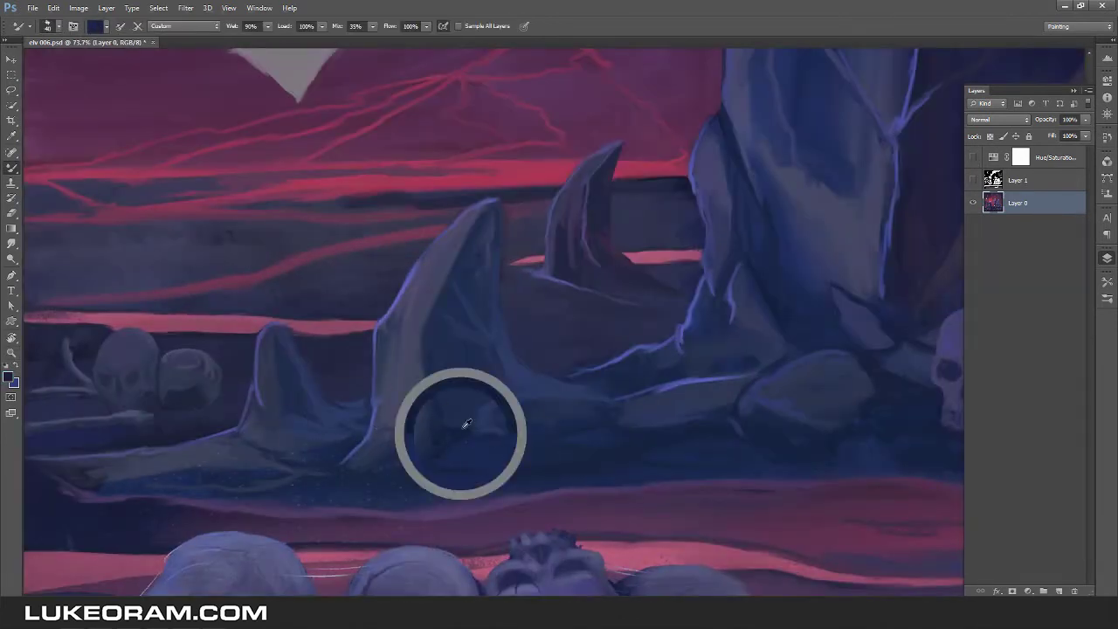
scroll(569, 349, "down", 3)
Define the mountain's rock planes and cracks around the curved flying page with sampled dark purples.
scroll(430, 195, "up", 4)
left_click_drag(266, 318, 289, 370)
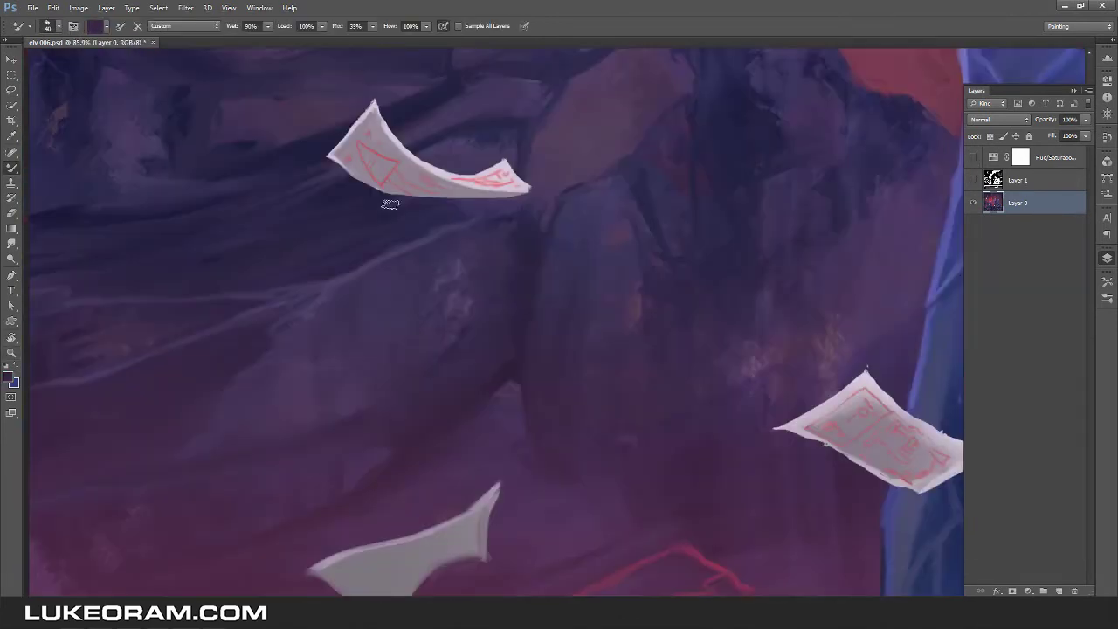
scroll(522, 320, "down", 4)
scroll(586, 387, "up", 5)
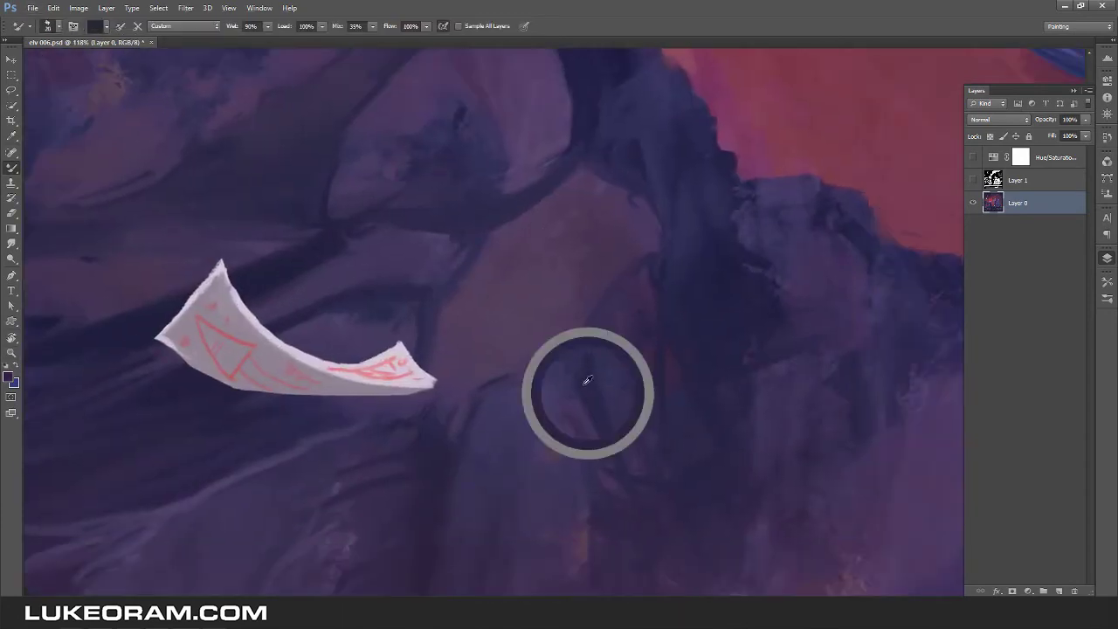
left_click(437, 428, "alt")
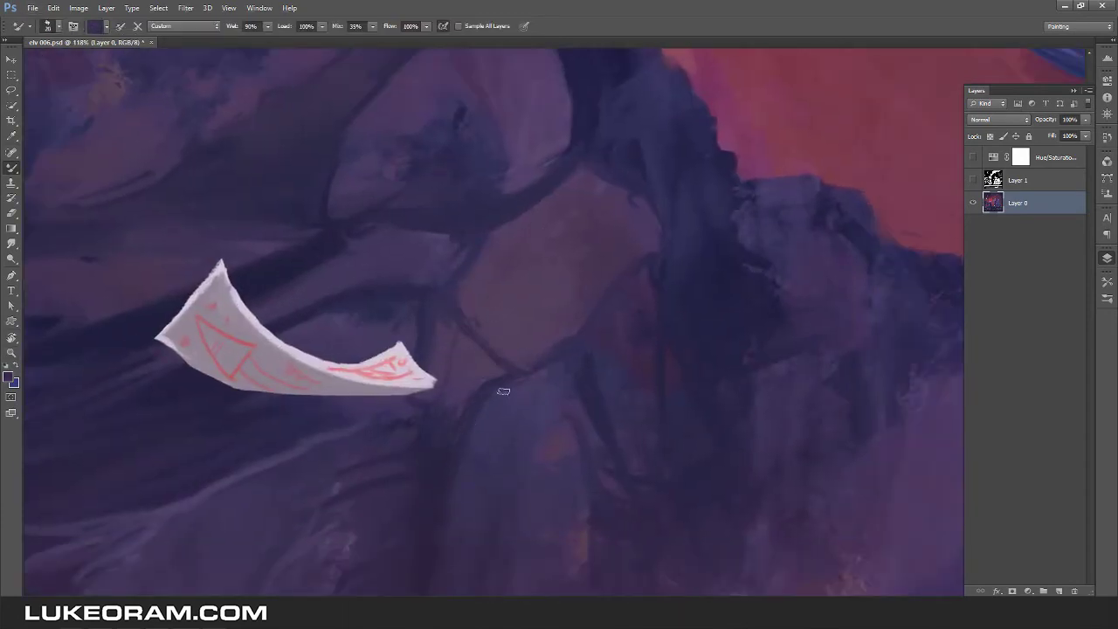
scroll(572, 233, "down", 1)
mouse_move(498, 375)
left_mouse_down()
mouse_move(533, 293)
mouse_move(507, 380)
left_mouse_up()
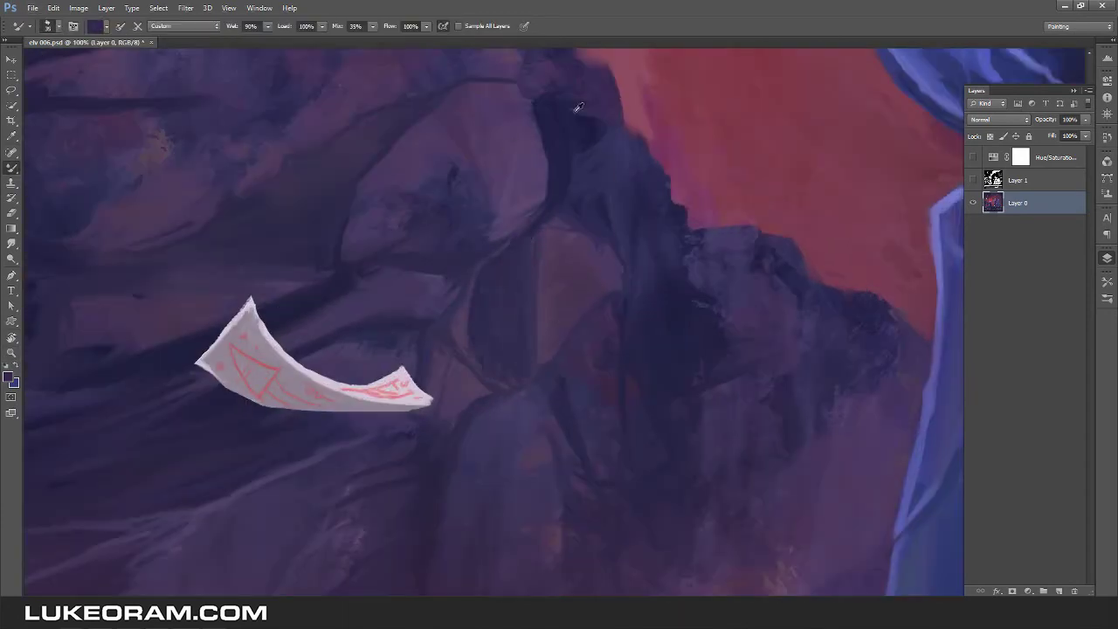
left_click_drag(547, 218, 548, 293)
Refine the mountain's upper ridge and slope facing the brazier with sampled purples.
scroll(512, 150, "down", 3)
scroll(592, 299, "up", 3)
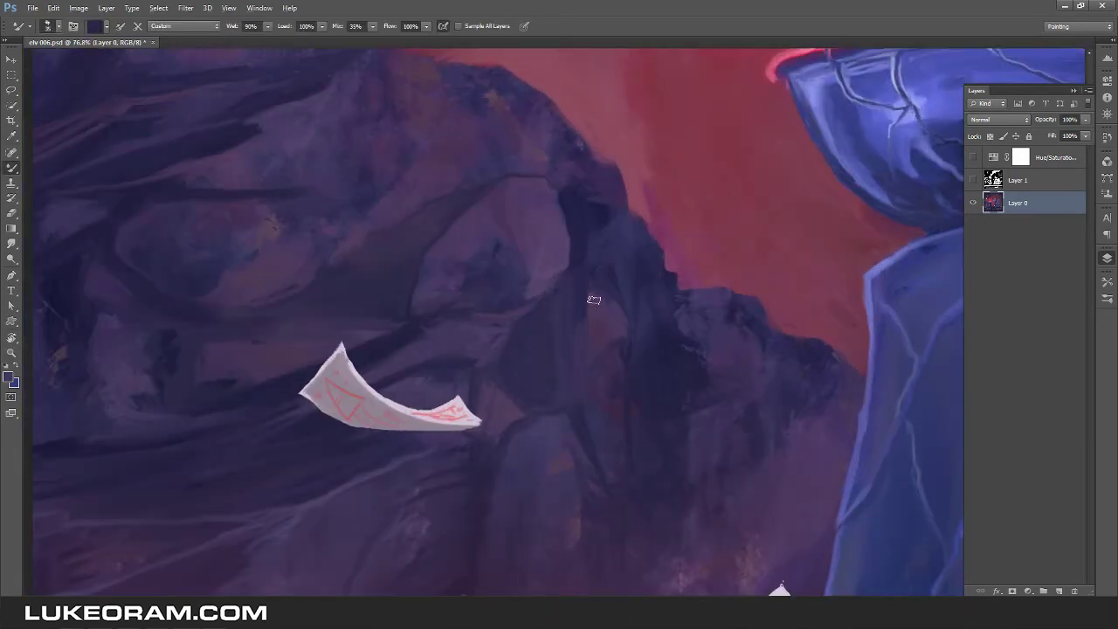
scroll(524, 245, "up", 2)
left_click(467, 201, "alt")
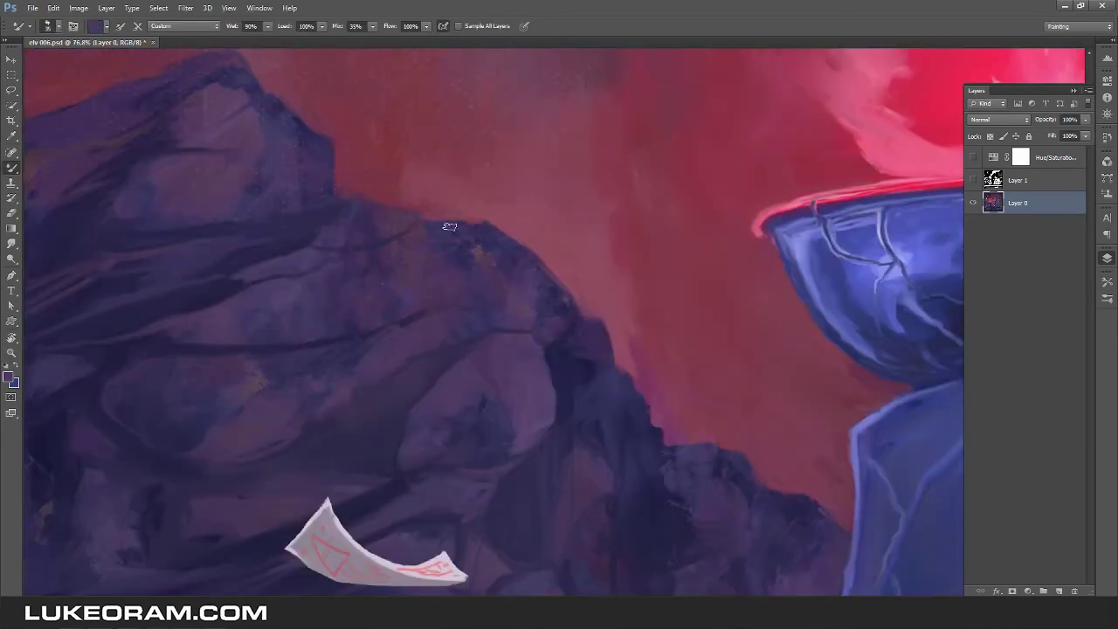
scroll(449, 225, "down", 3)
scroll(559, 248, "down", 3)
scroll(367, 394, "up", 2)
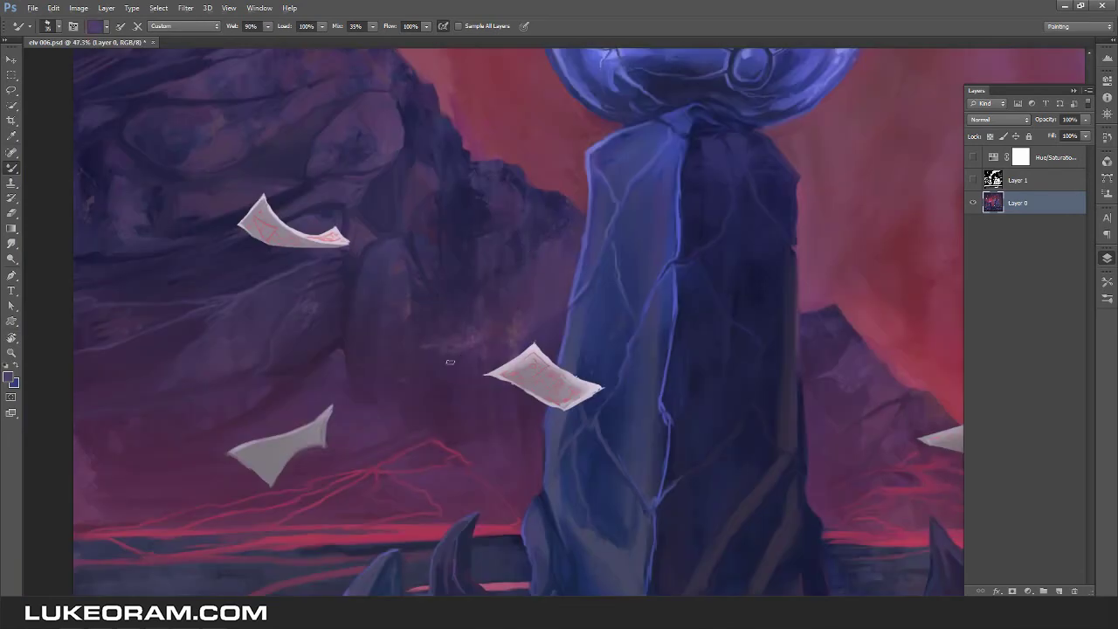
Touch up the outer edge of the pillar's dark face with a sampled dark blue.
scroll(437, 367, "down", 2)
scroll(507, 337, "up", 2)
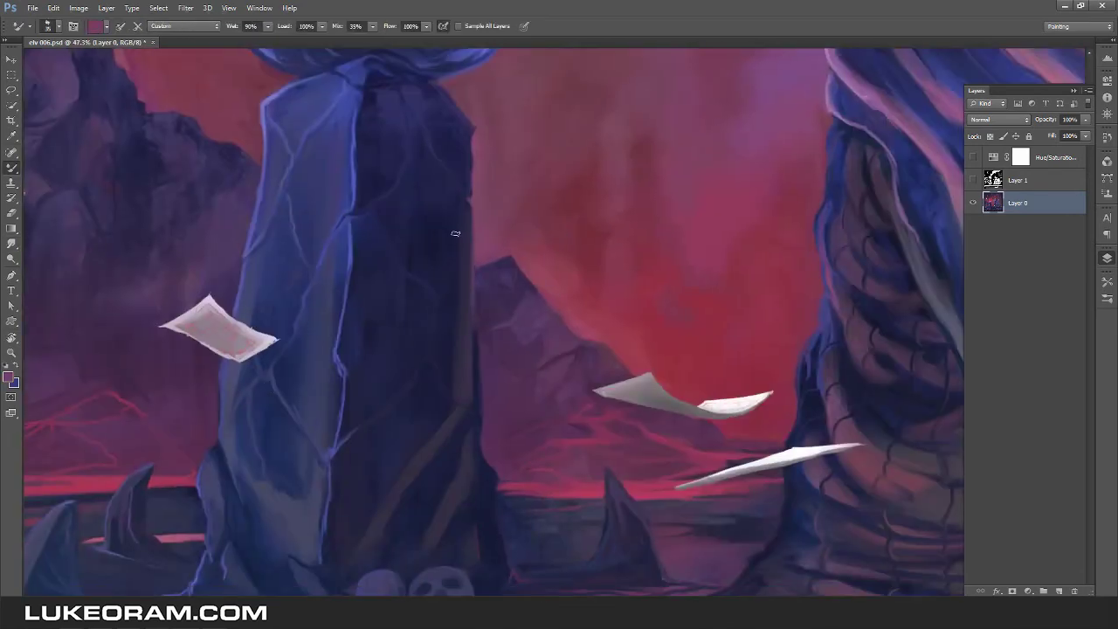
left_click(456, 234, "alt")
scroll(516, 282, "down", 2)
scroll(510, 338, "down", 4)
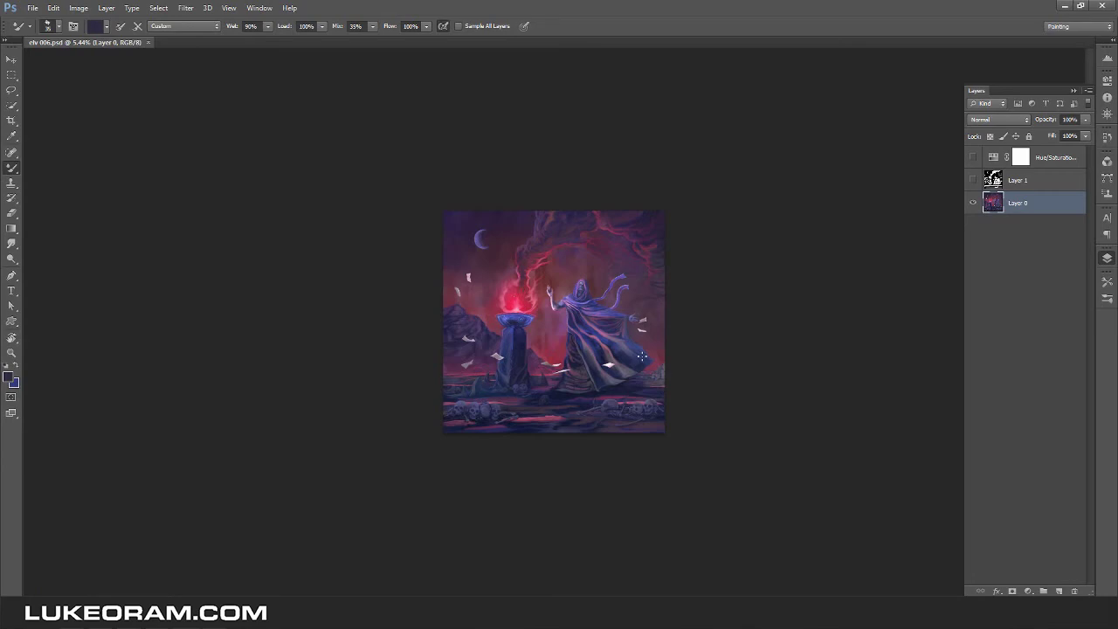
Check the painting with Layer 1 shown, and hide that layer again.
left_click(973, 179)
left_click(973, 179)
Save the painting and hide the guides crossing its centre.
left_click(33, 8)
left_click(61, 155)
left_click(581, 338)
left_click(546, 511)
left_click(480, 182)
key("Return")
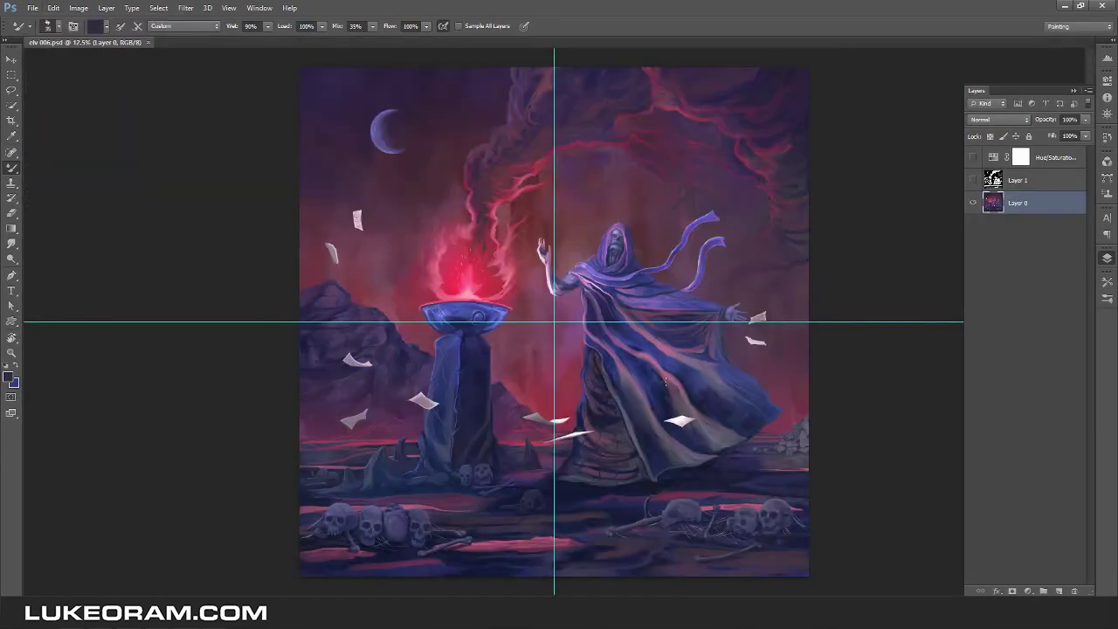
key("ctrl+semicolon")
scroll(720, 350, "up", 5)
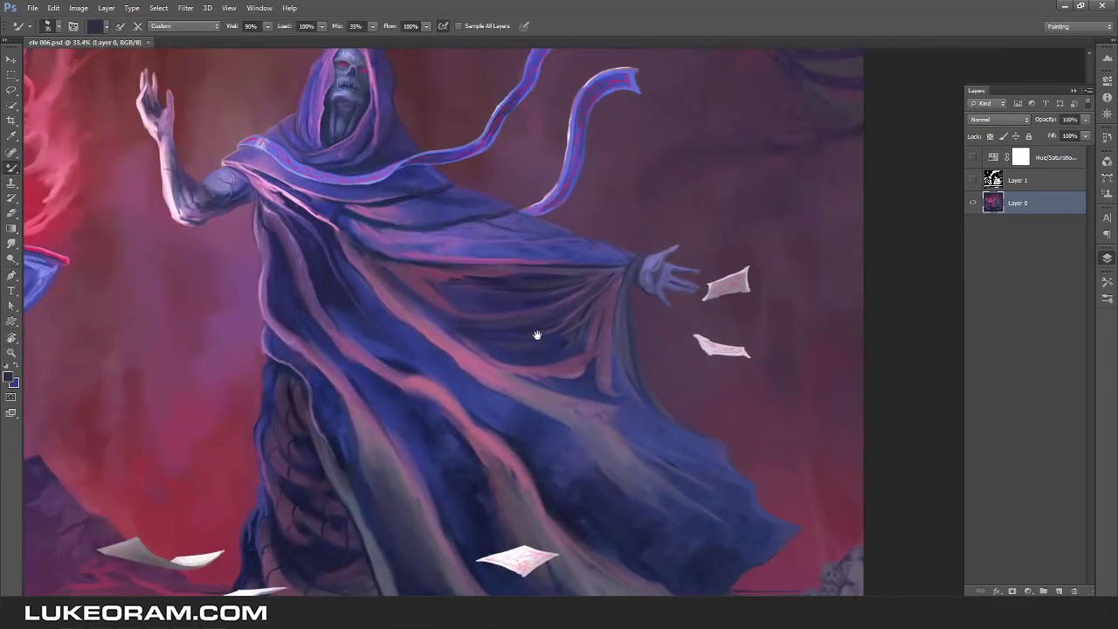
Refine the fingers and palm edge of the sorcerer's outstretched hand with sampled purples and blues.
left_click_drag(538, 335, 546, 400)
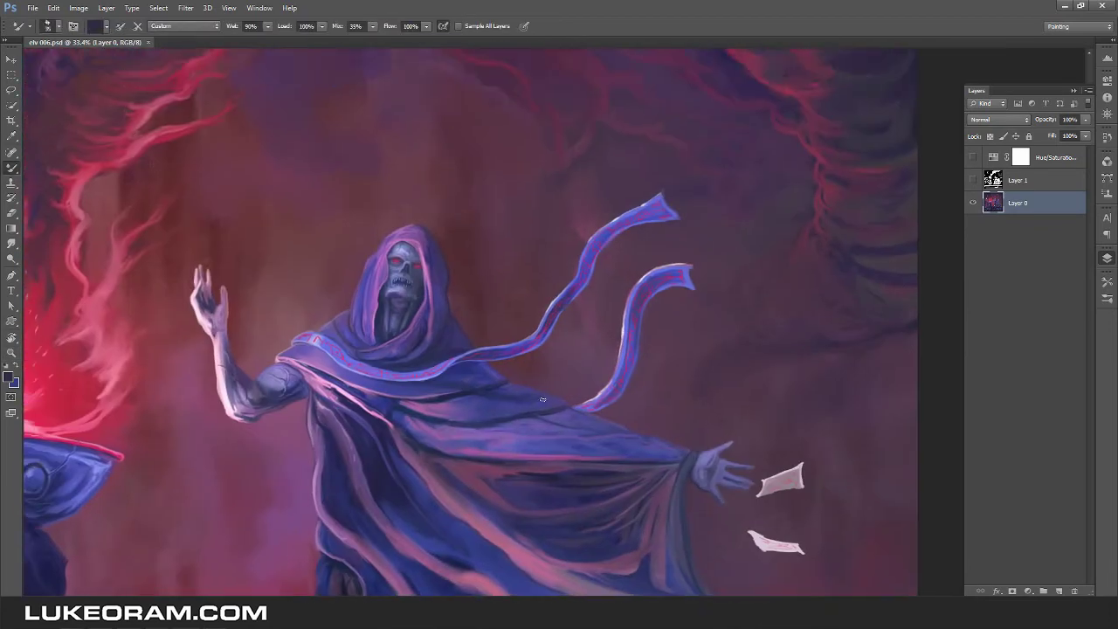
scroll(741, 427, "up", 5)
left_click_drag(486, 299, 578, 218)
left_click_drag(598, 313, 655, 320)
left_click_drag(524, 481, 550, 511)
left_click_drag(657, 332, 612, 330)
left_click_drag(625, 414, 664, 330)
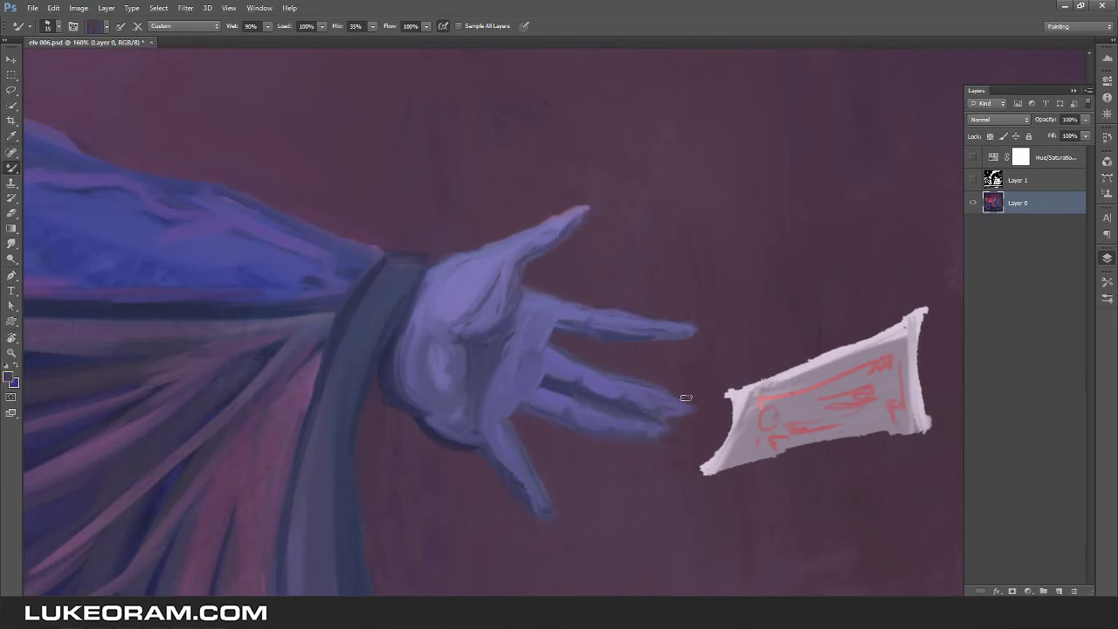
left_click_drag(517, 485, 524, 419)
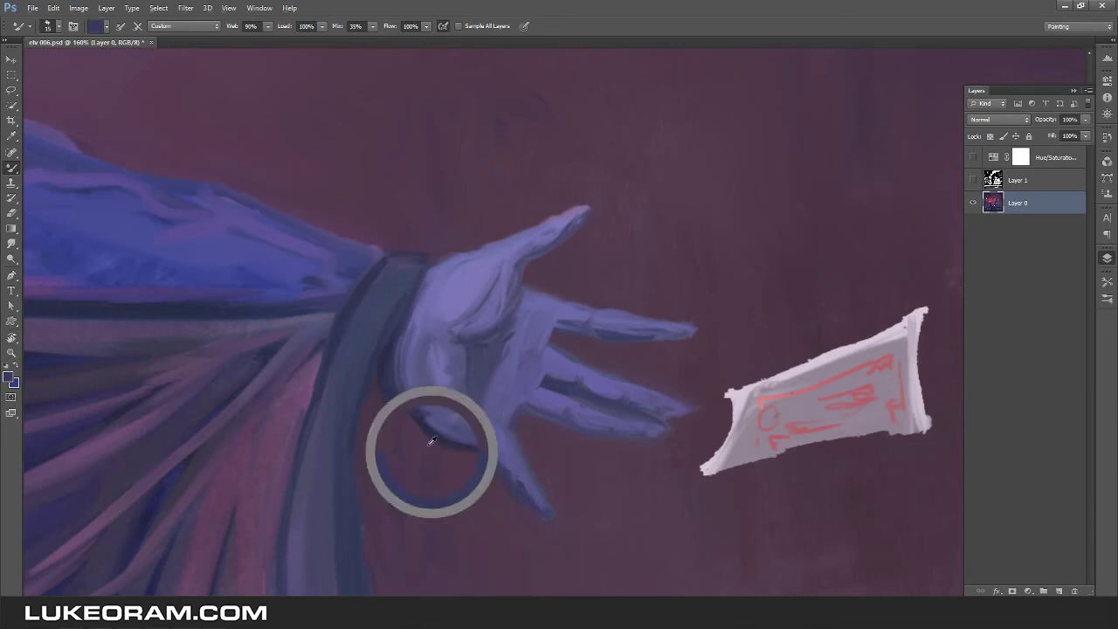
Touch up the dark sleeve cuff below the outstretched hand and add purple tones to the smoke cloud.
left_click_drag(386, 269, 442, 324)
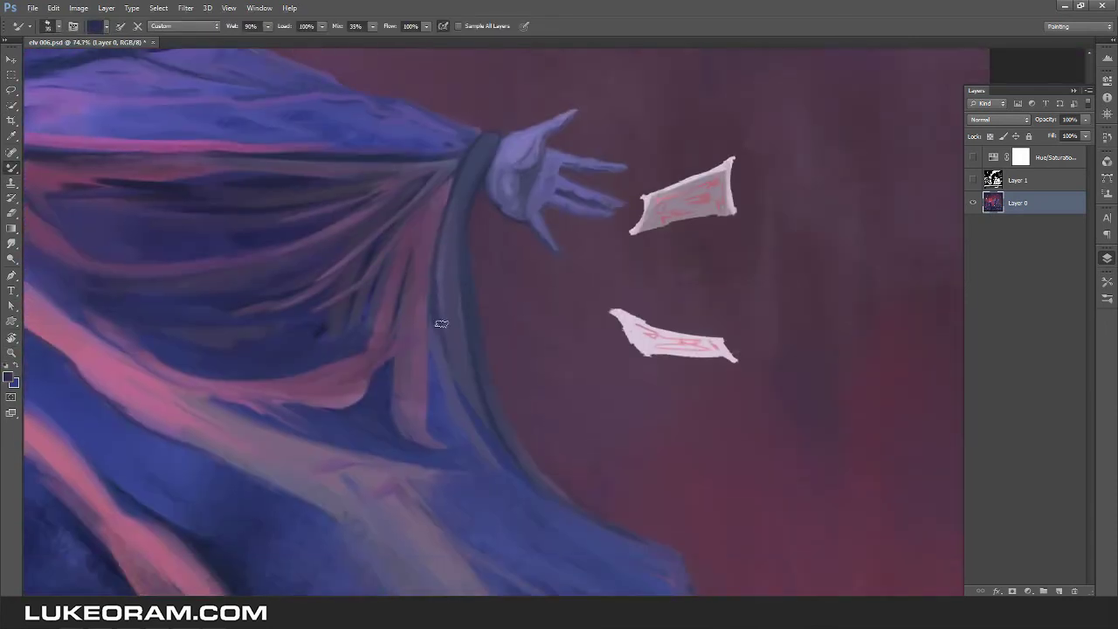
mouse_move(324, 314)
left_mouse_down()
mouse_move(324, 271)
mouse_move(347, 292)
left_mouse_up()
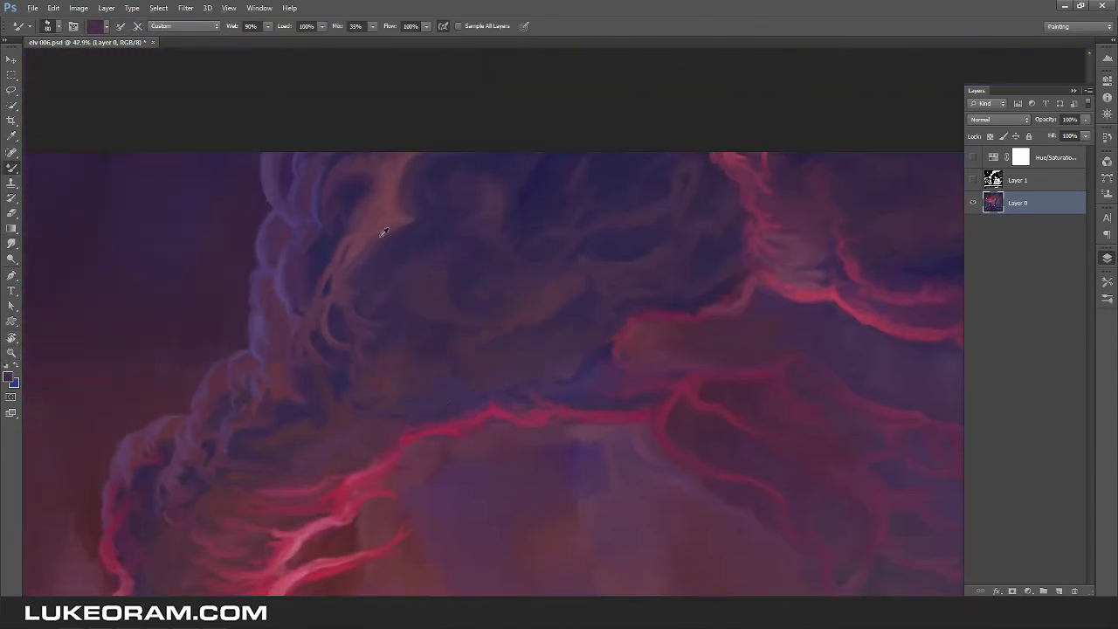
left_click_drag(299, 425, 200, 427)
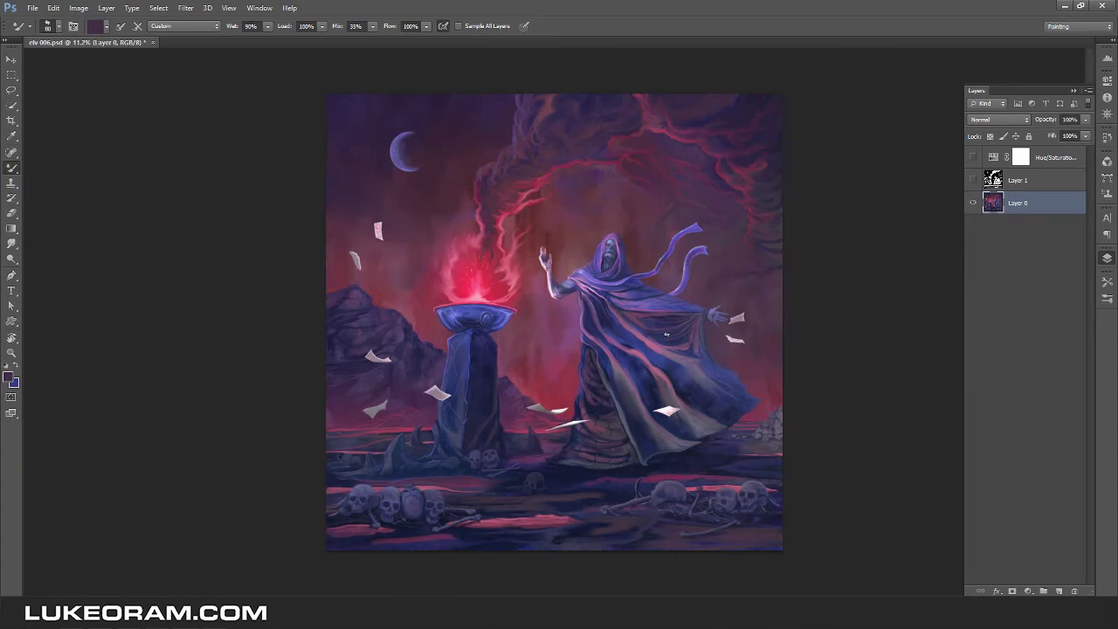
Outline a skull near the outer edge of the pile and paint its eye sockets, nose and jaw.
left_click_drag(667, 334, 480, 342)
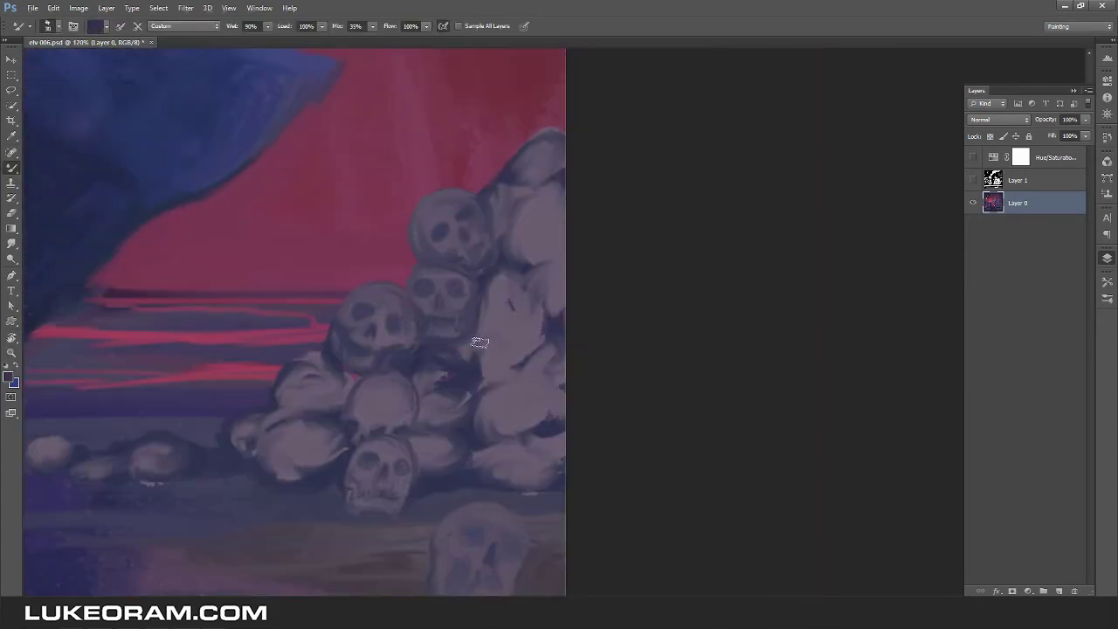
left_click_drag(512, 302, 529, 301)
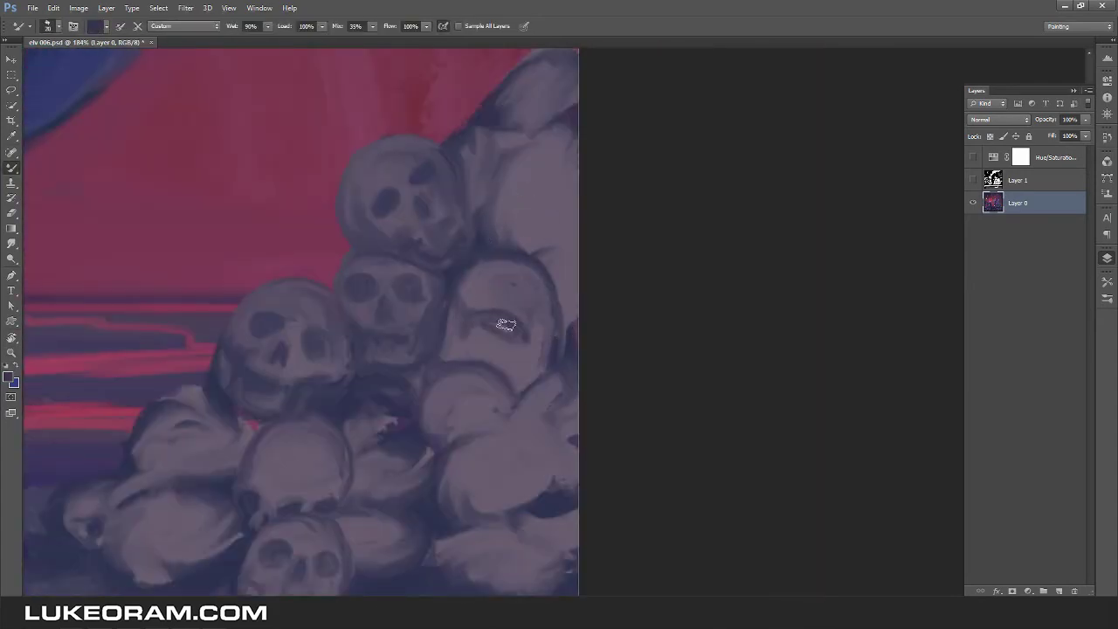
left_click_drag(477, 272, 502, 277)
left_click_drag(537, 289, 568, 305)
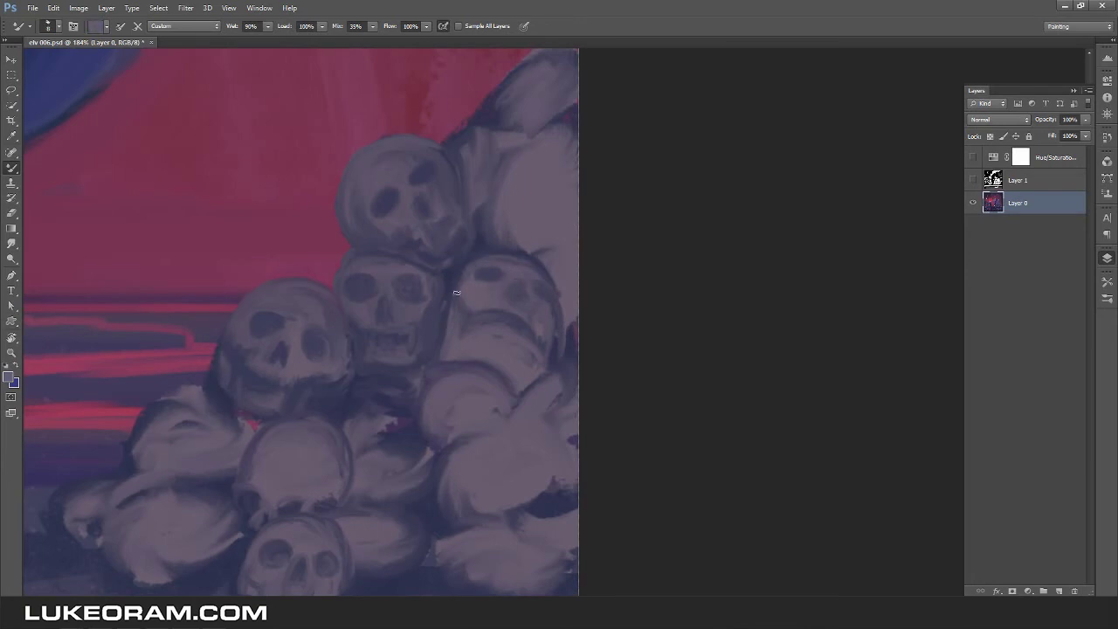
left_click(493, 328, "alt")
mouse_move(515, 354)
left_mouse_down()
mouse_move(486, 367)
mouse_move(550, 350)
left_mouse_up()
mouse_move(612, 325)
left_mouse_down()
mouse_move(664, 320)
mouse_move(631, 325)
left_mouse_up()
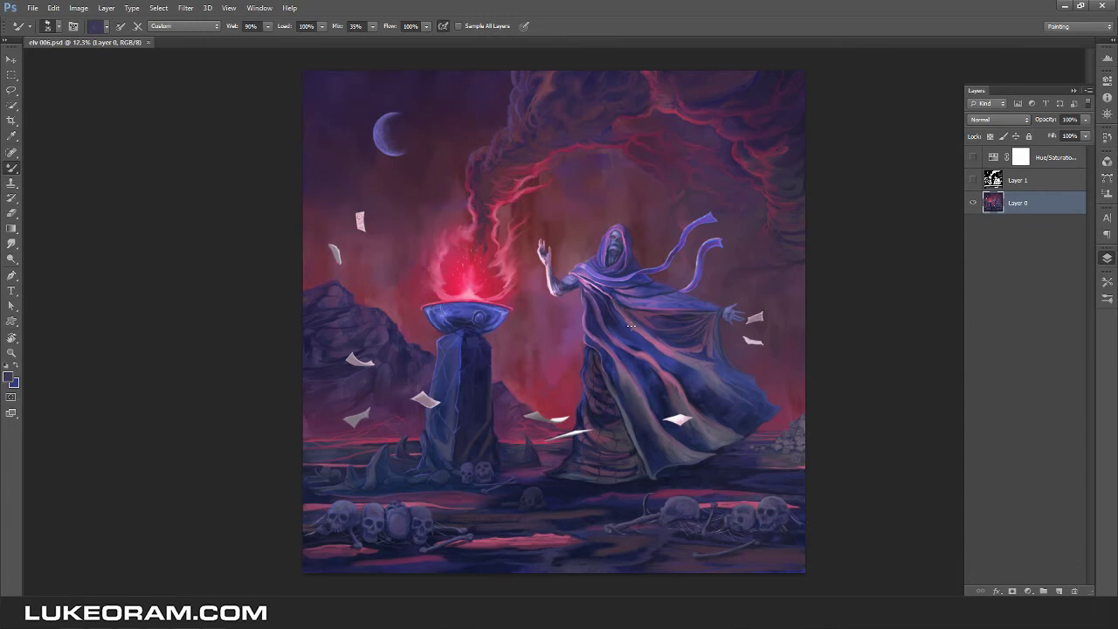
Paint teeth on the skull near the pile's outer edge and shape a tilted skull with a face below it.
left_click_drag(520, 184, 531, 183)
left_click(385, 255, "alt")
mouse_move(367, 254)
left_mouse_down()
mouse_move(457, 260)
mouse_move(527, 232)
mouse_move(568, 247)
left_mouse_up()
scroll(657, 258, "down", 5)
scroll(587, 333, "up", 8)
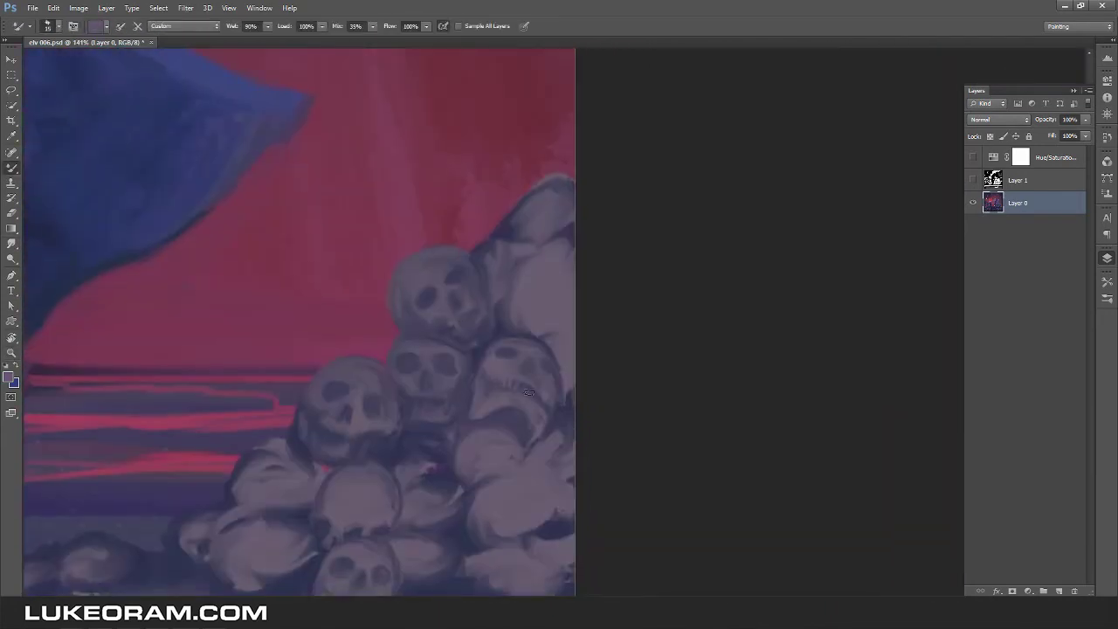
left_click_drag(517, 384, 557, 244)
left_click_drag(503, 354, 505, 401)
mouse_move(551, 326)
left_mouse_down()
mouse_move(590, 336)
mouse_move(603, 384)
left_mouse_up()
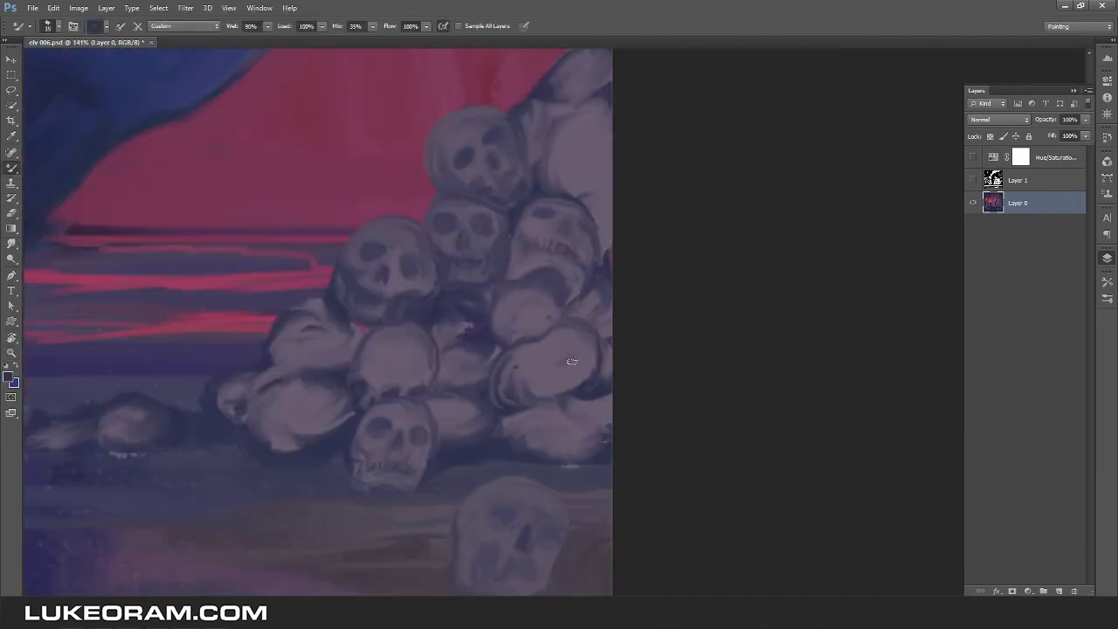
mouse_move(560, 333)
left_mouse_down()
mouse_move(587, 385)
mouse_move(591, 331)
left_mouse_up()
scroll(476, 289, "down", 2)
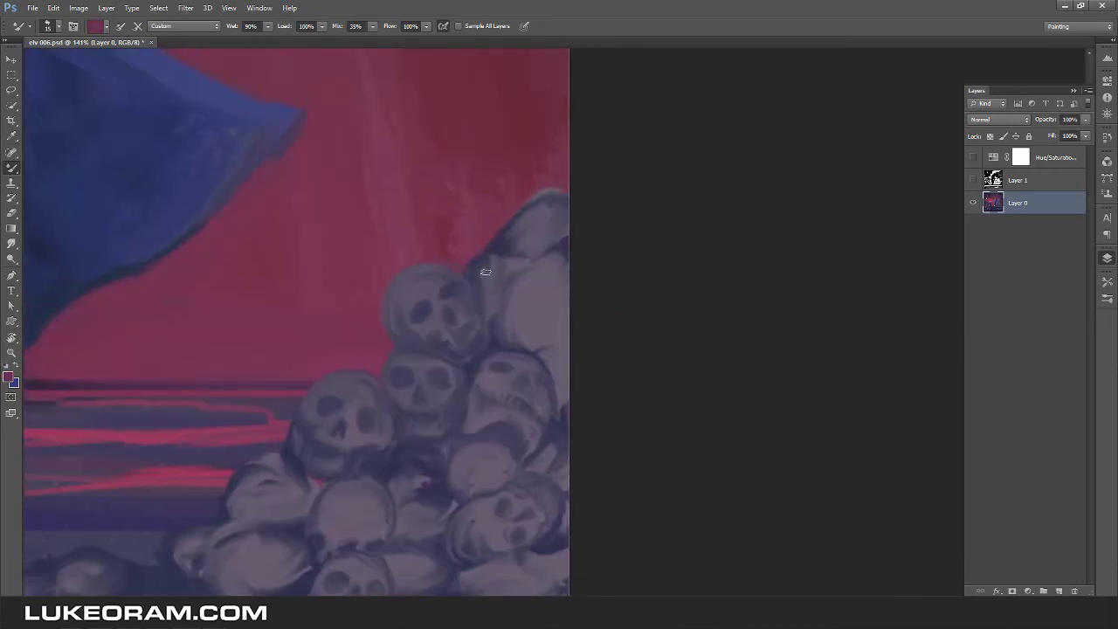
scroll(487, 273, "down", 4)
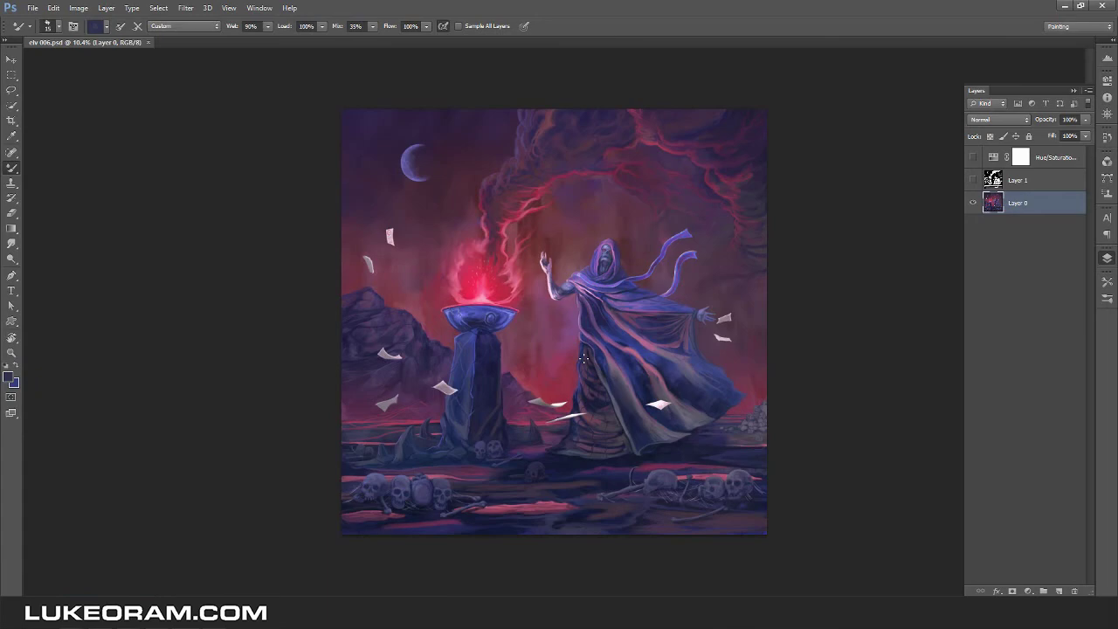
Touch up the sorcerer's face, smooth the shadows at the base of the neck and sharpen the hood's inner edge.
scroll(651, 238, "up", 8)
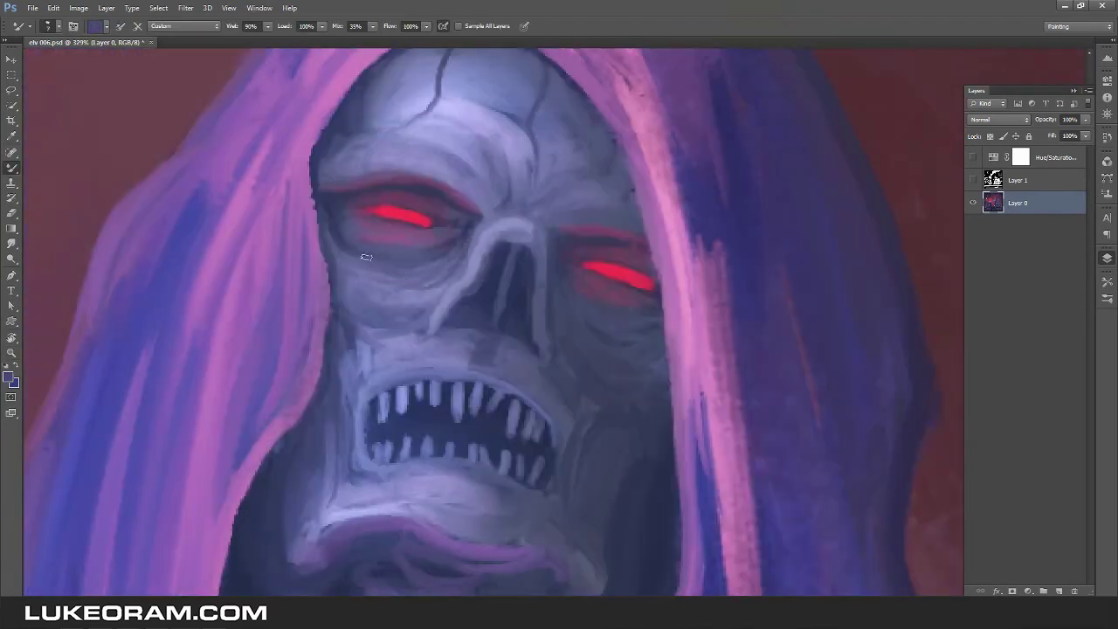
left_click_drag(367, 257, 437, 282)
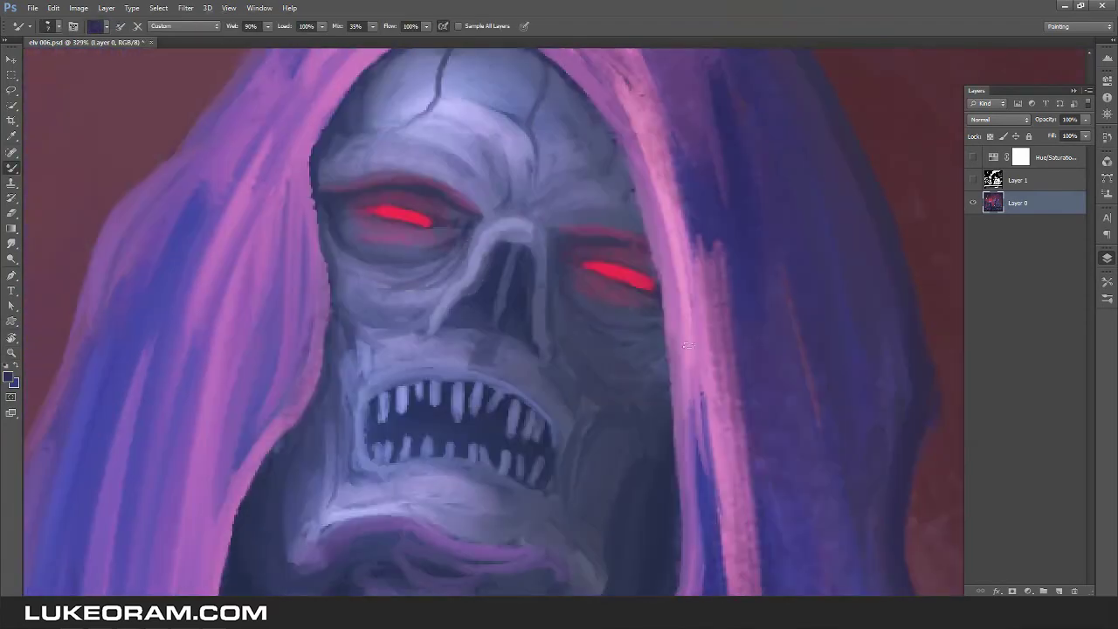
scroll(688, 346, "down", 8)
scroll(482, 402, "up", 8)
key("r")
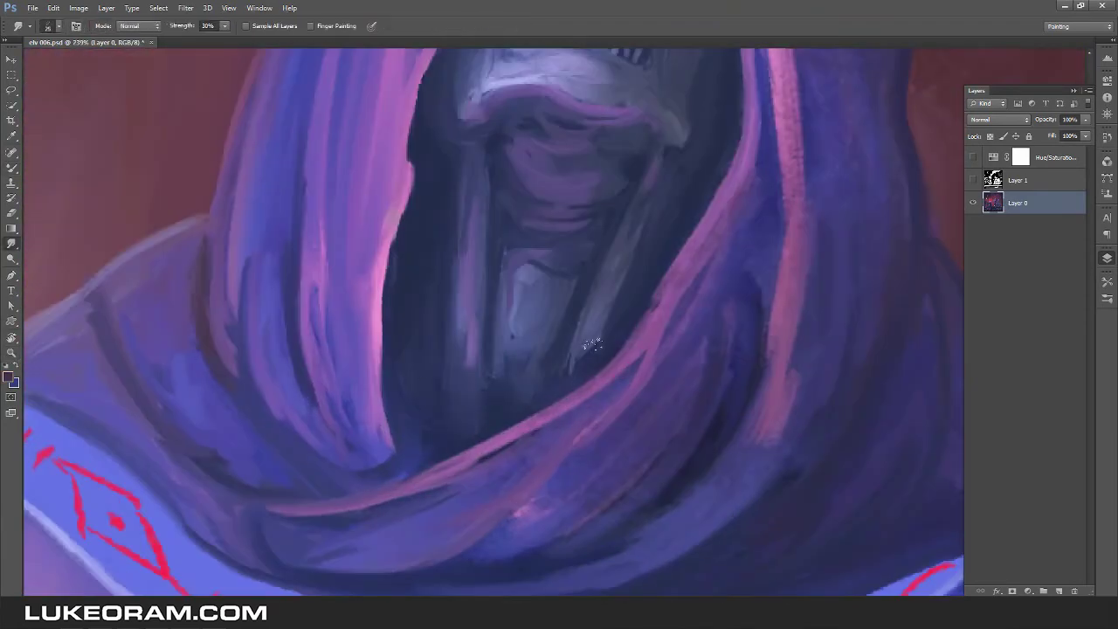
key("b")
left_click(385, 459, "alt")
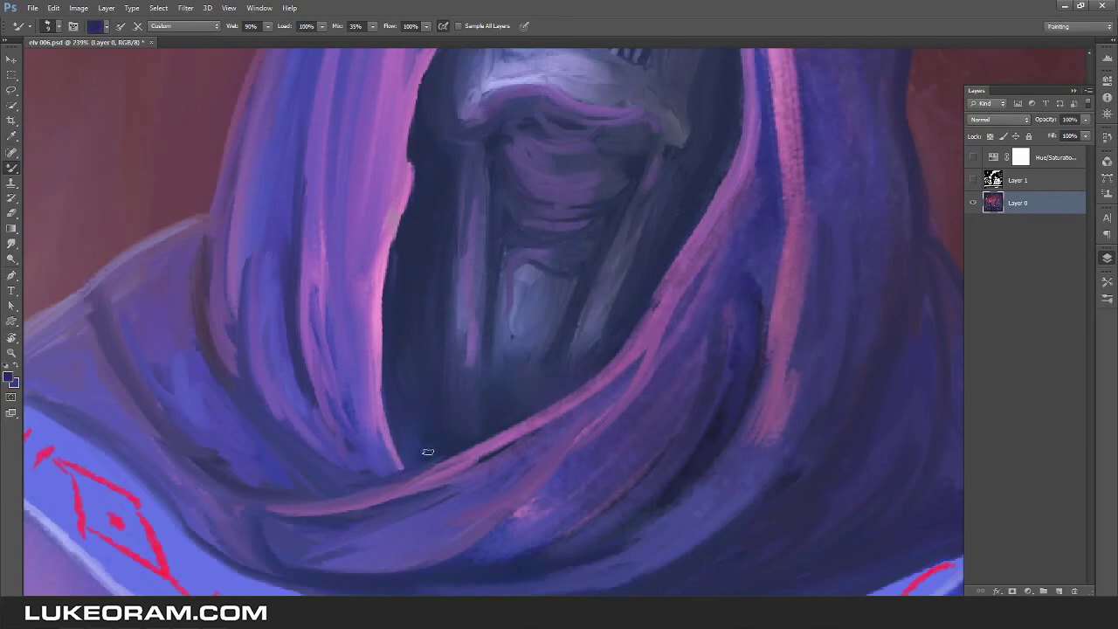
scroll(398, 308, "down", 6)
Refine the face with sampled tones and set the foreground colour to pink ff7897 for highlights in the glowing eyes.
scroll(494, 246, "up", 6)
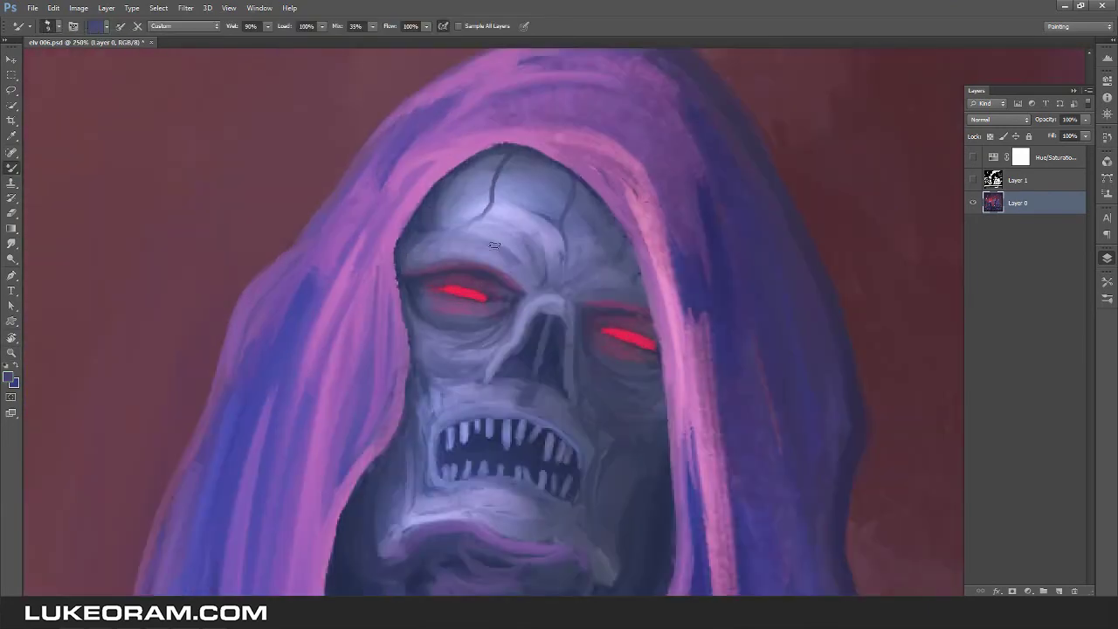
left_click(593, 267, "alt")
left_click(671, 339, "alt")
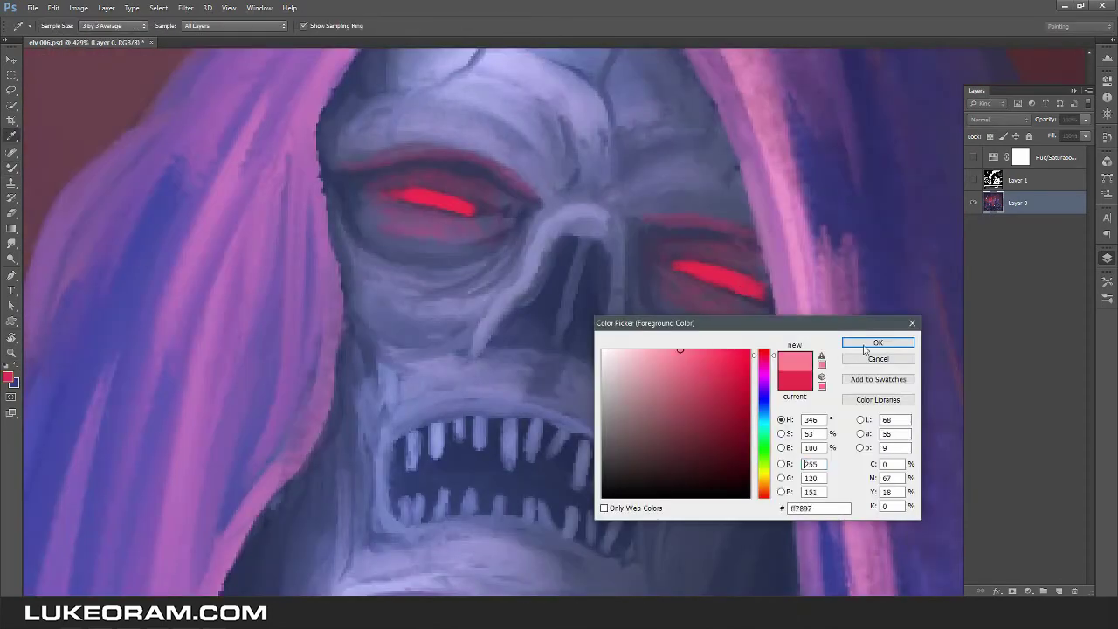
left_click(865, 345)
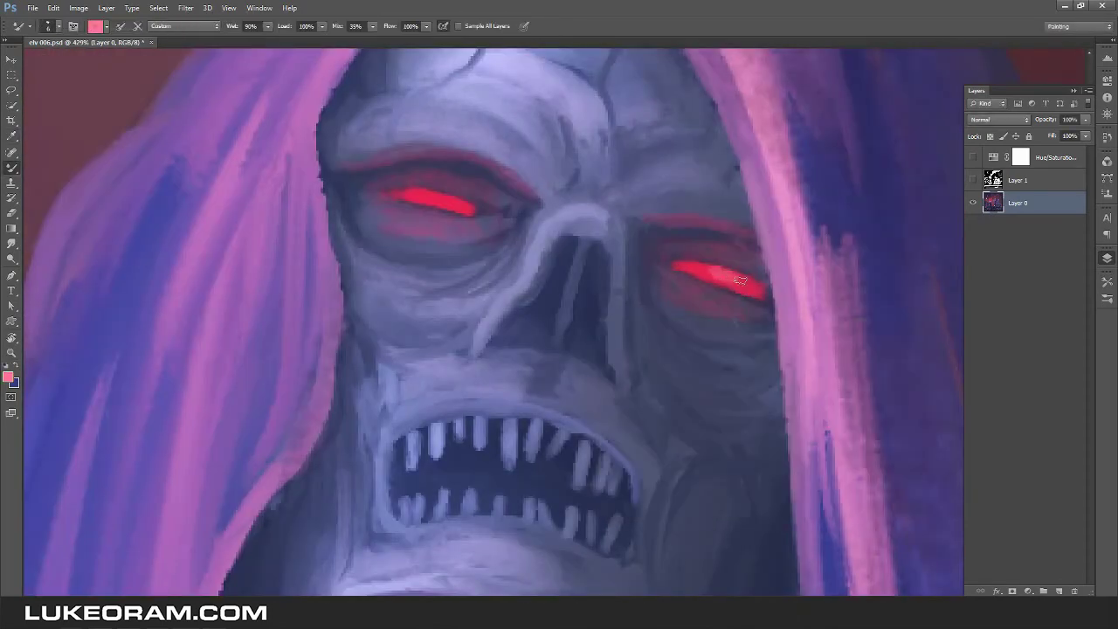
Check the whole painting with Layer 1 shown, and hide that layer again.
scroll(435, 196, "down", 10)
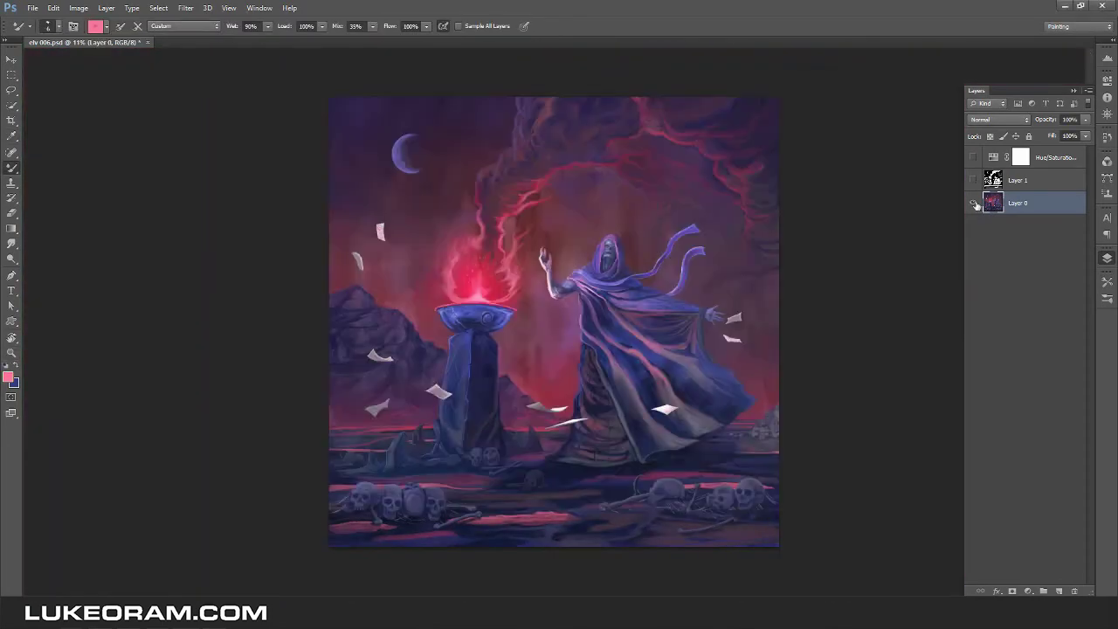
left_click(973, 180)
left_click(973, 180)
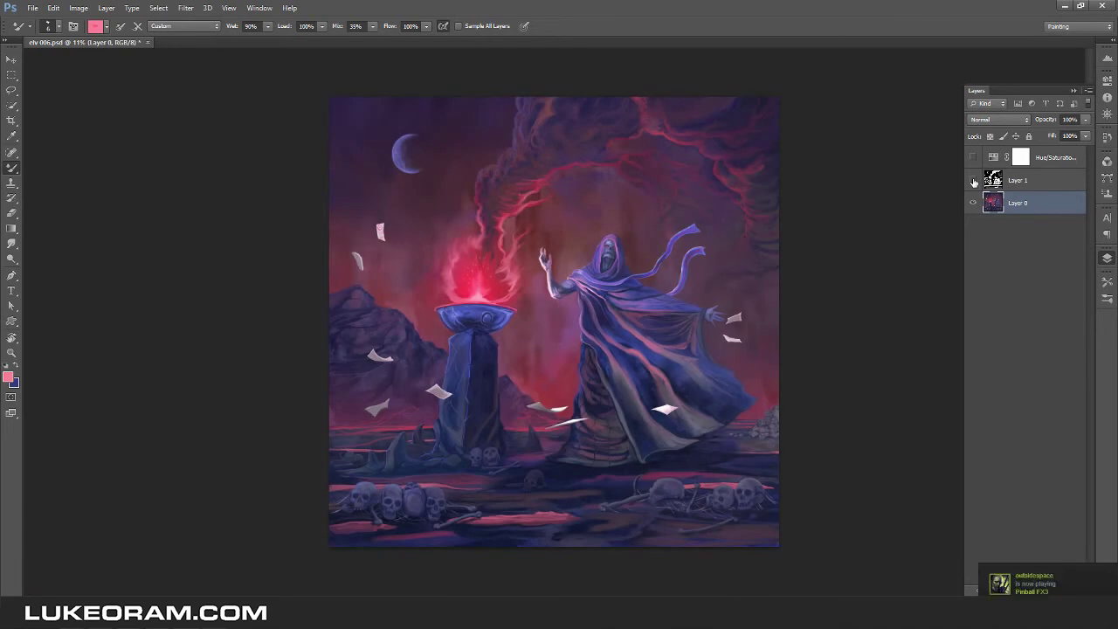
Touch up the brownish wisps in the smoke cloud above the brazier and blend them with the Smudge tool.
scroll(373, 277, "up", 10)
scroll(142, 392, "down", 5)
key("z")
scroll(350, 385, "down", 3)
scroll(538, 218, "up", 5)
scroll(697, 198, "down", 8)
key("ctrl+0")
scroll(521, 166, "up", 3)
key("b")
key("ctrl+0")
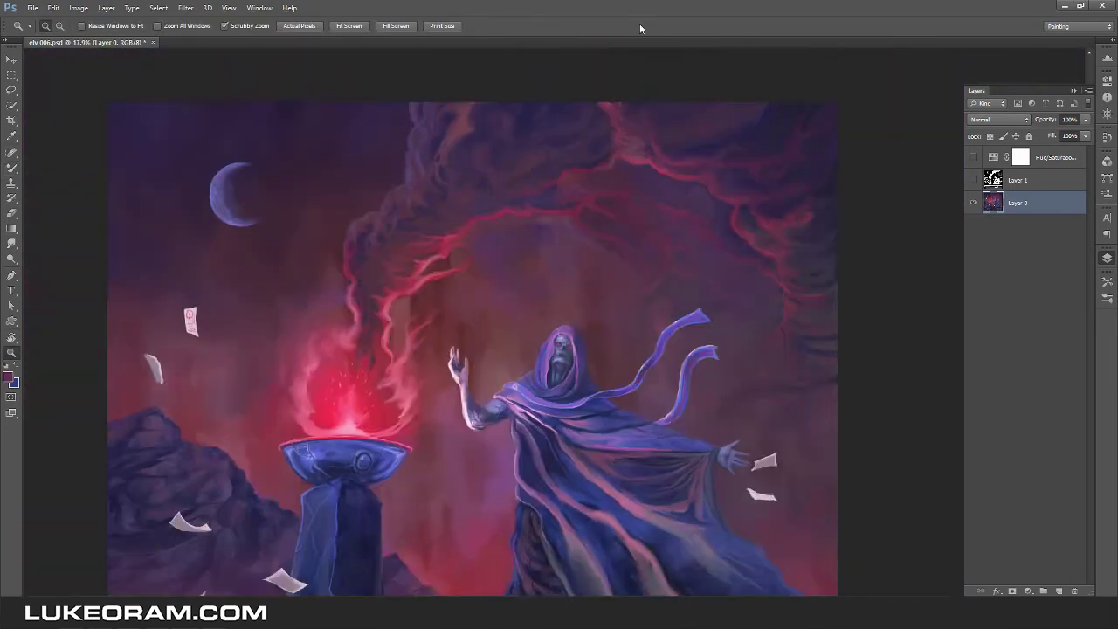
scroll(432, 143, "up", 3)
key("r")
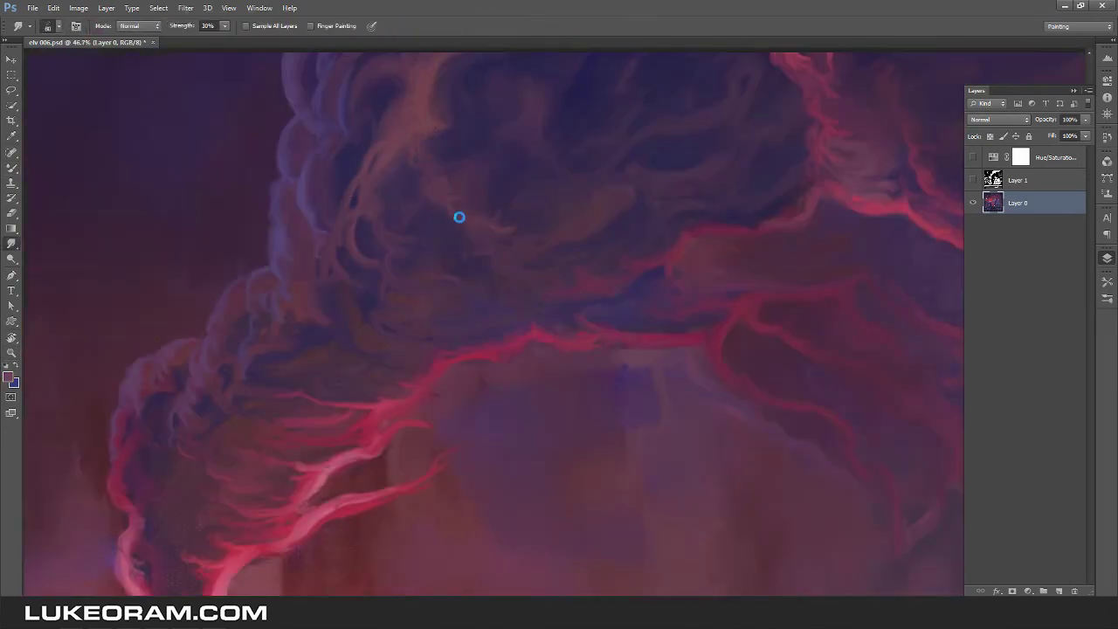
Soften the smoky sky beyond the sorcerer's ribbons with the Smudge tool and sampled background tones.
key("z")
key("ctrl+0")
scroll(506, 155, "up", 3)
key("r")
key("z")
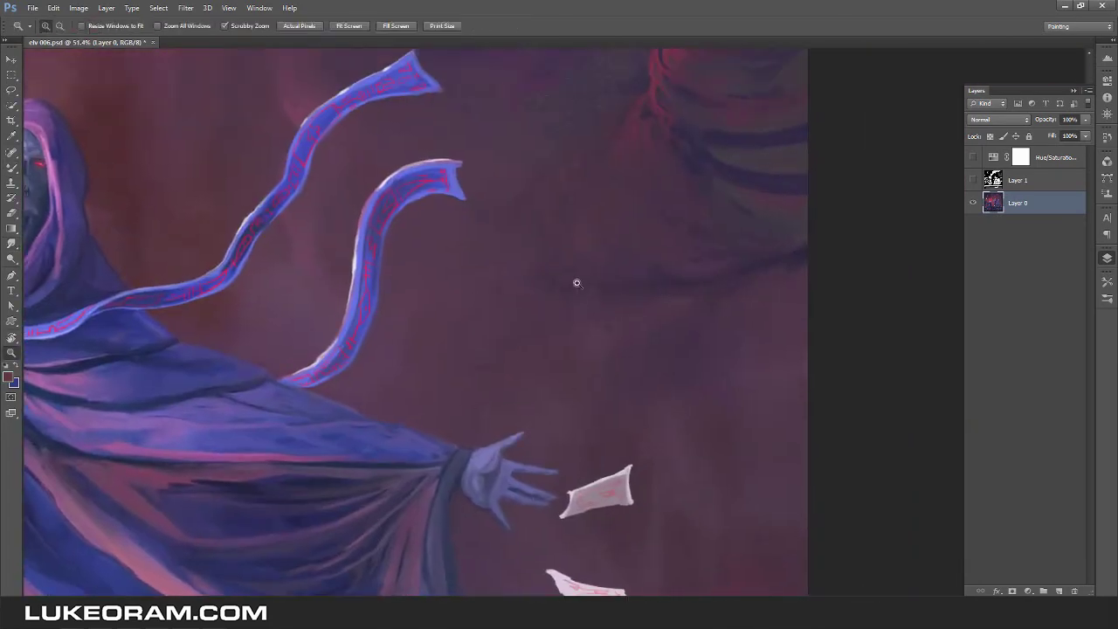
scroll(577, 283, "down", 5)
key("b")
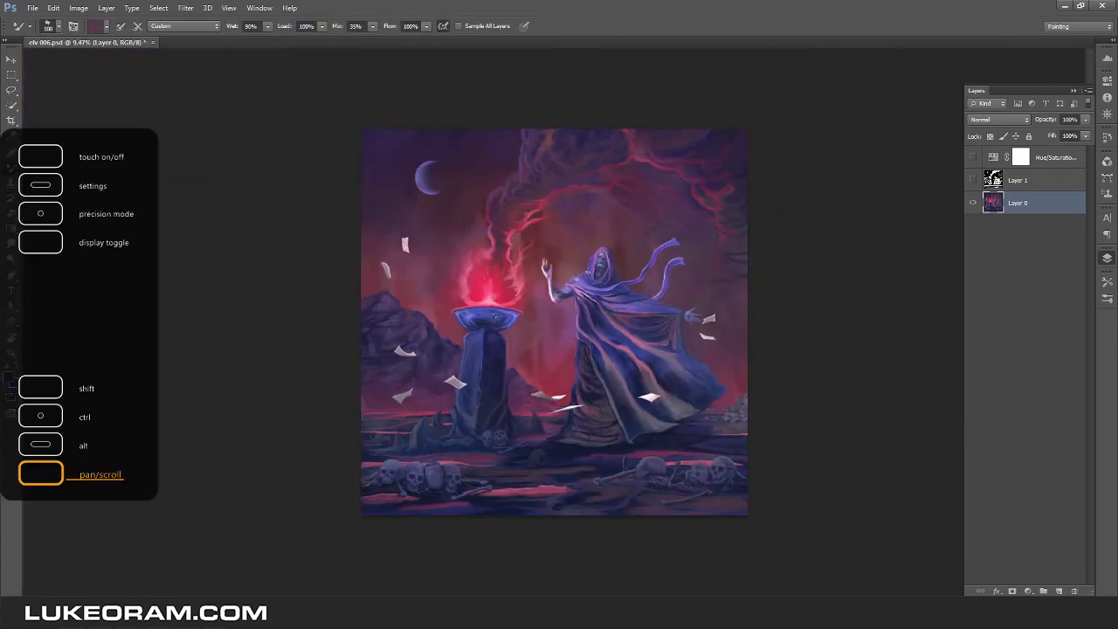
Touch up the dark ground and the lone skull between the pillar and the robe with a sampled purple.
scroll(440, 494, "up", 5)
left_click(349, 407, "alt")
left_click_drag(358, 408, 595, 393)
left_click_drag(741, 420, 906, 440)
scroll(524, 289, "up", 3)
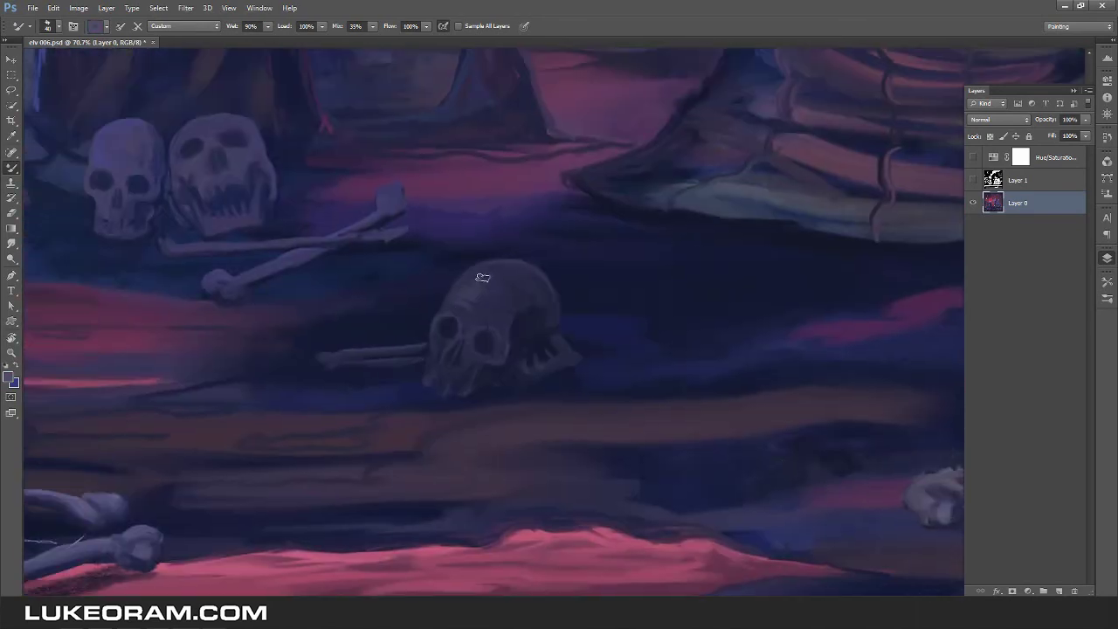
Paint two thin crossed bones on the dark ground beside the lone skull, below the robe's hem.
scroll(482, 277, "up", 1)
left_click(324, 324, "alt")
mouse_move(506, 335)
left_mouse_down()
mouse_move(672, 321)
mouse_move(738, 360)
left_mouse_up()
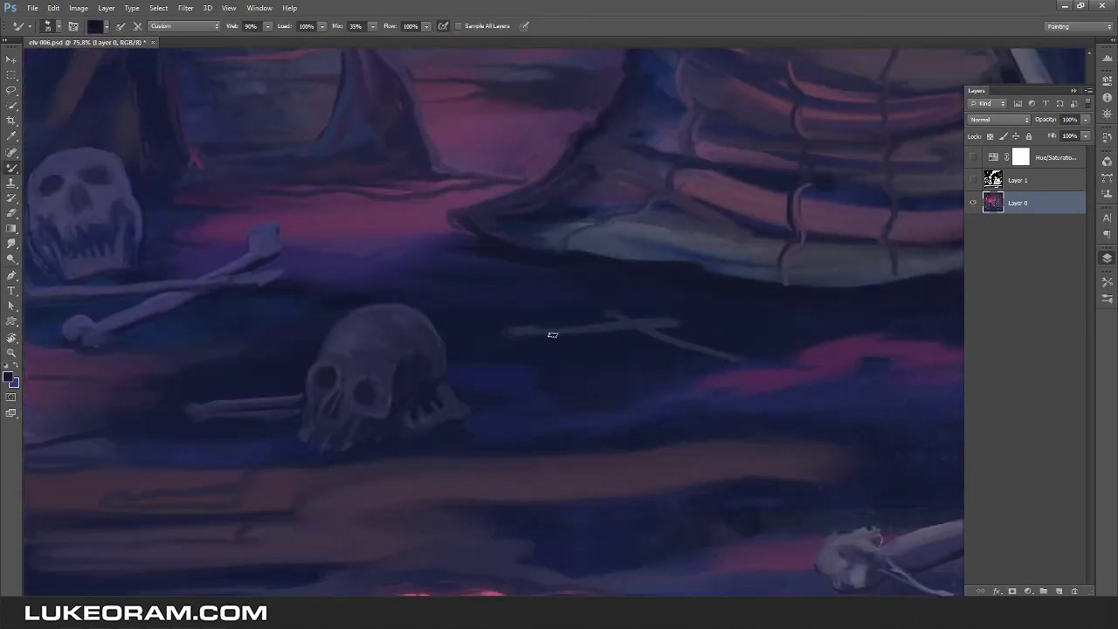
scroll(696, 327, "up", 1)
left_click(248, 261, "alt")
left_click_drag(456, 286, 707, 306)
key("z")
scroll(753, 343, "down", 6)
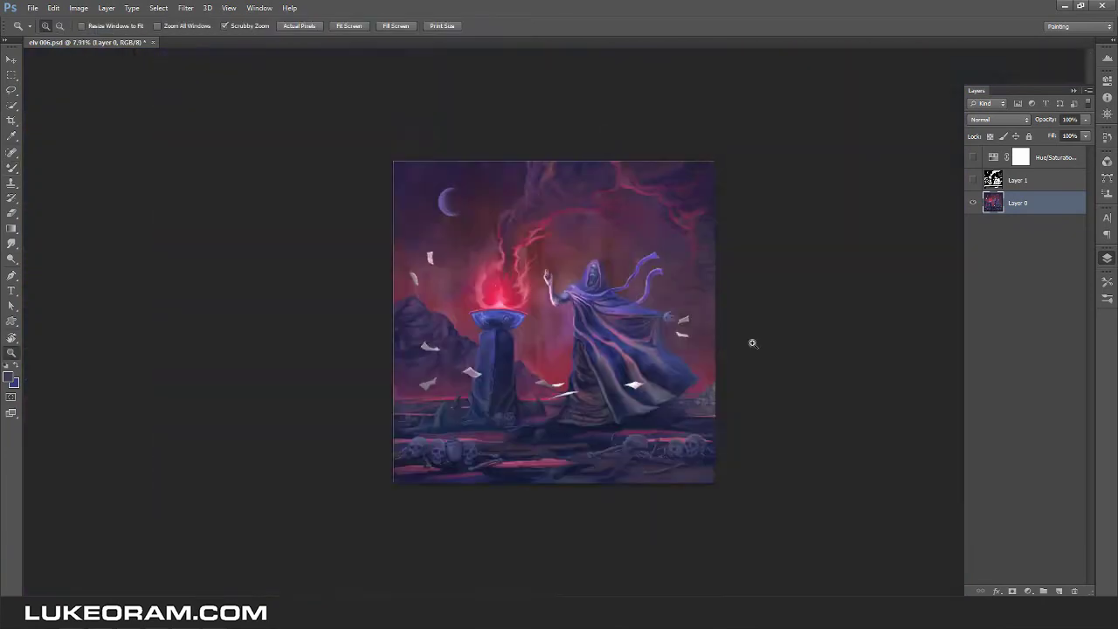
Shape two rounded skulls at the foot of the pile facing the robe and clean up the lava behind them.
scroll(712, 432, "up", 3)
key("b")
scroll(599, 355, "up", 6)
mouse_move(440, 428)
left_mouse_down()
mouse_move(417, 433)
mouse_move(460, 429)
left_mouse_up()
left_click(410, 411, "alt")
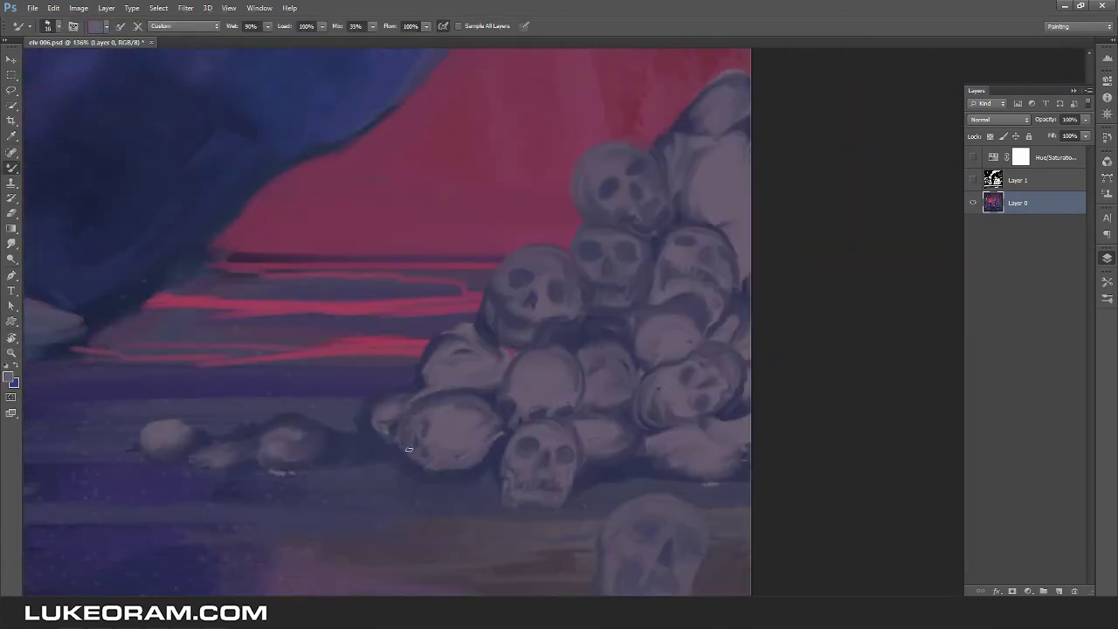
mouse_move(489, 376)
left_mouse_down()
mouse_move(516, 360)
mouse_move(512, 317)
left_mouse_up()
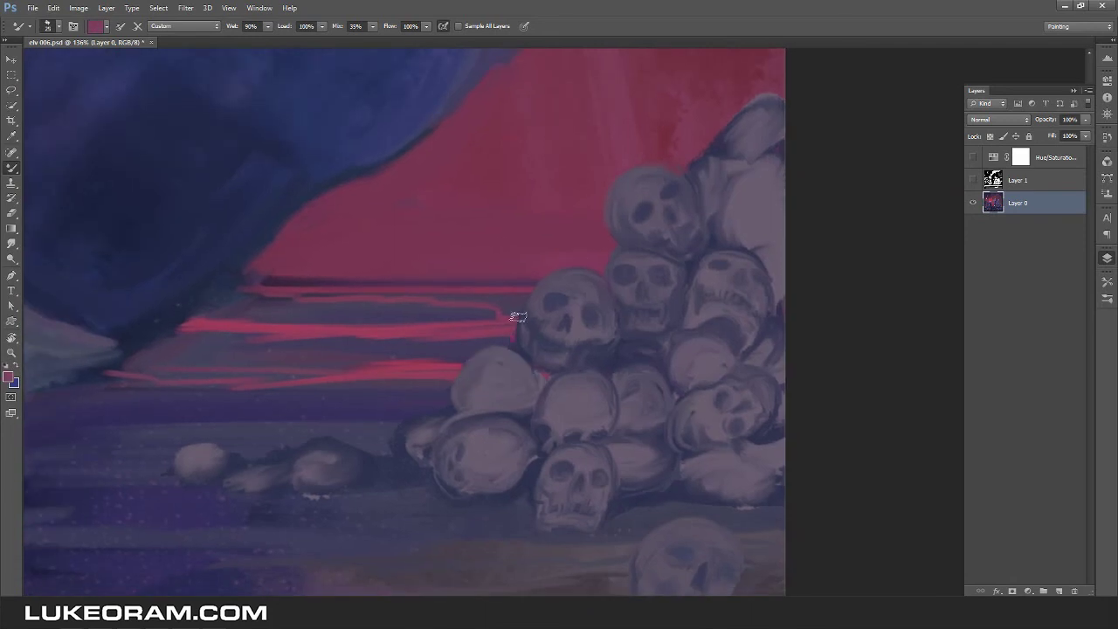
scroll(512, 317, "up", 4)
scroll(489, 440, "down", 3)
Paint eye sockets, a nose and a shaded jaw on the small rounded skull at the lava side of the pile.
left_click(453, 386, "alt")
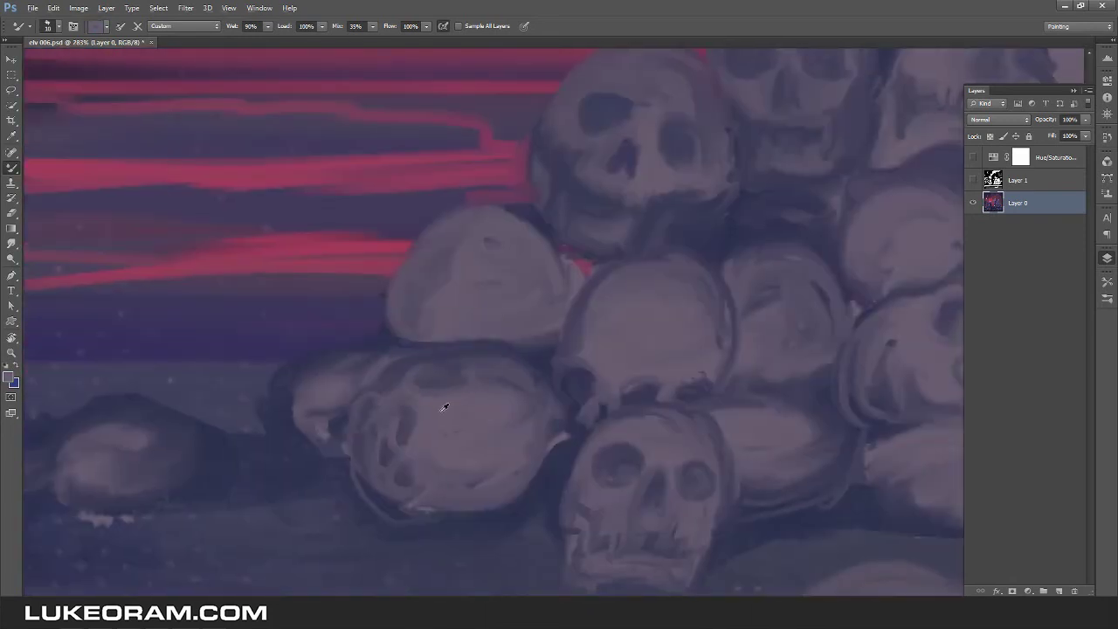
scroll(379, 526, "up", 2)
mouse_move(456, 292)
left_mouse_down()
mouse_move(475, 303)
mouse_move(394, 324)
mouse_move(494, 294)
left_mouse_up()
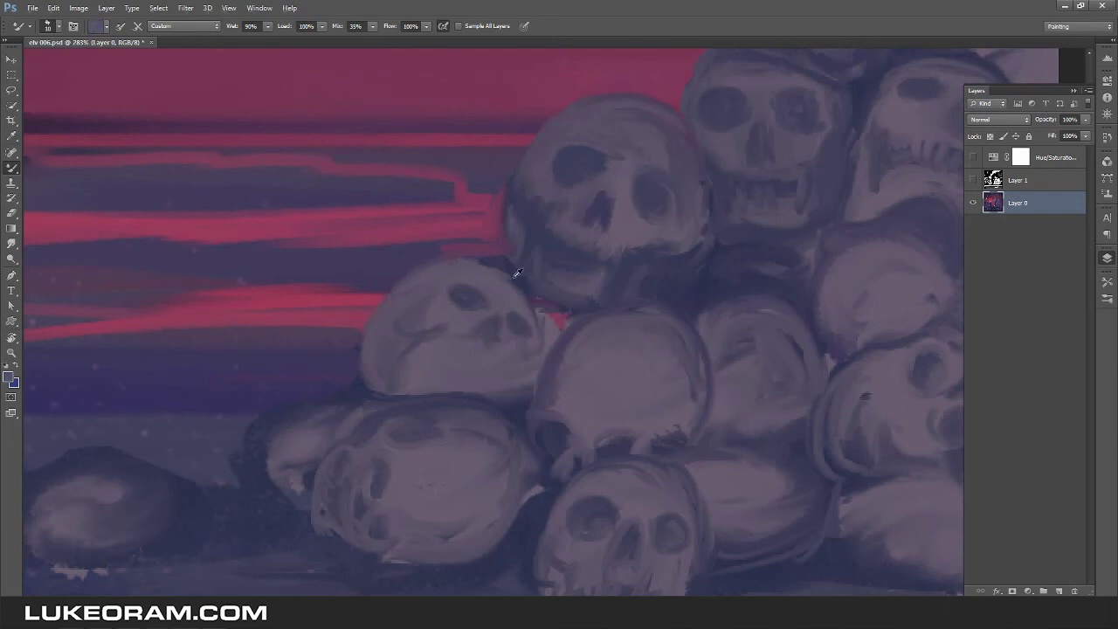
mouse_move(421, 362)
left_mouse_down()
mouse_move(489, 387)
mouse_move(449, 367)
mouse_move(411, 387)
left_mouse_up()
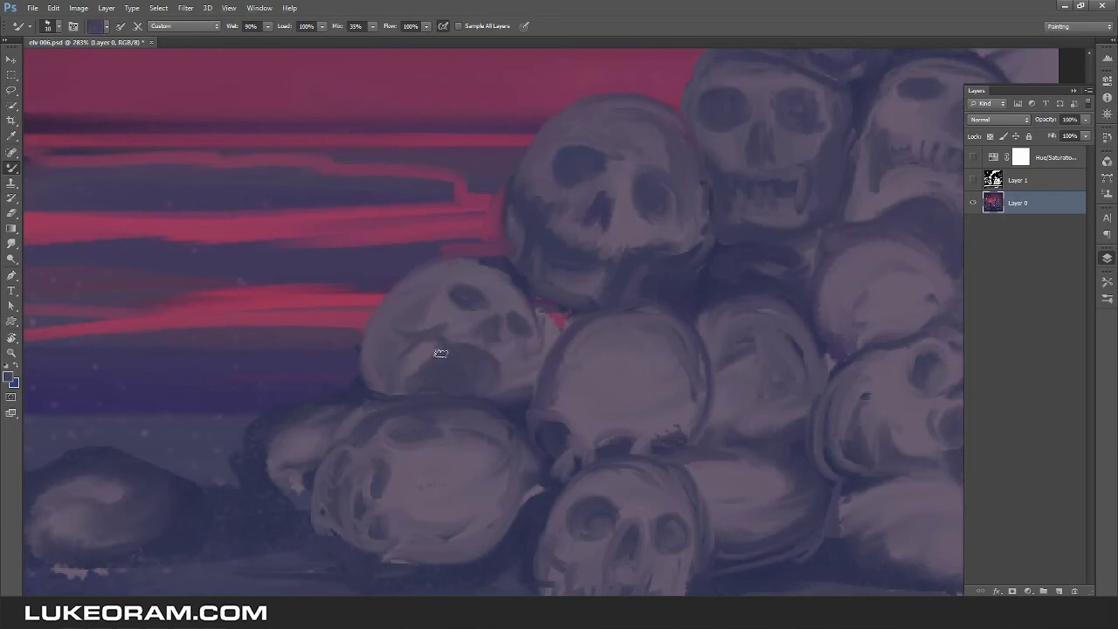
left_click_drag(549, 330, 512, 387)
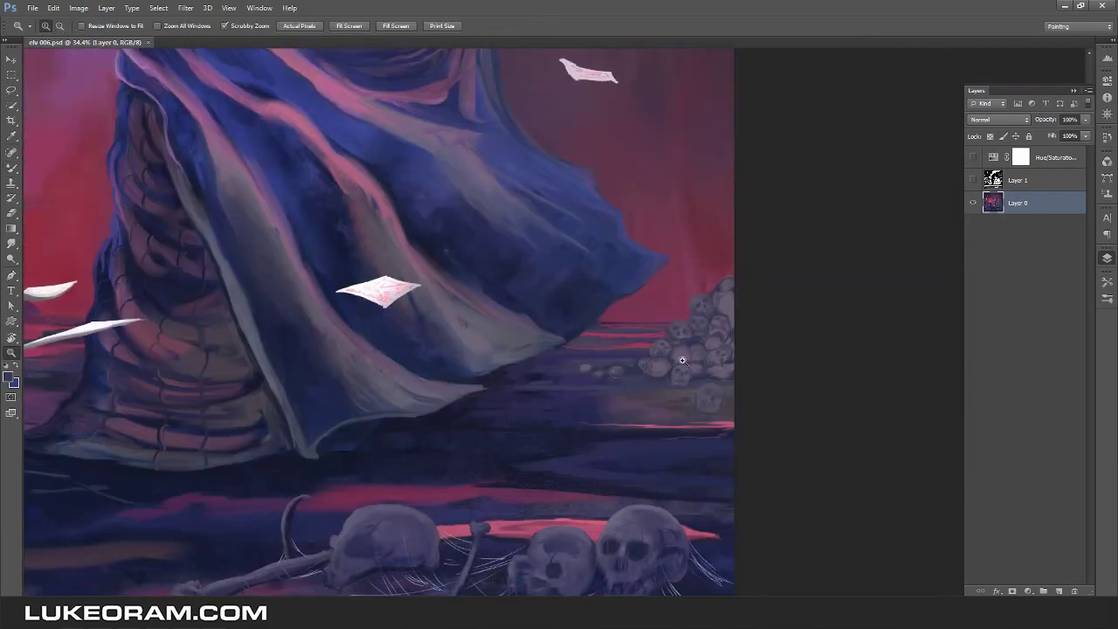
Darken the gaps between the skulls along the pile's canvas-edge side and save the painting.
key("r")
scroll(413, 397, "down", 5)
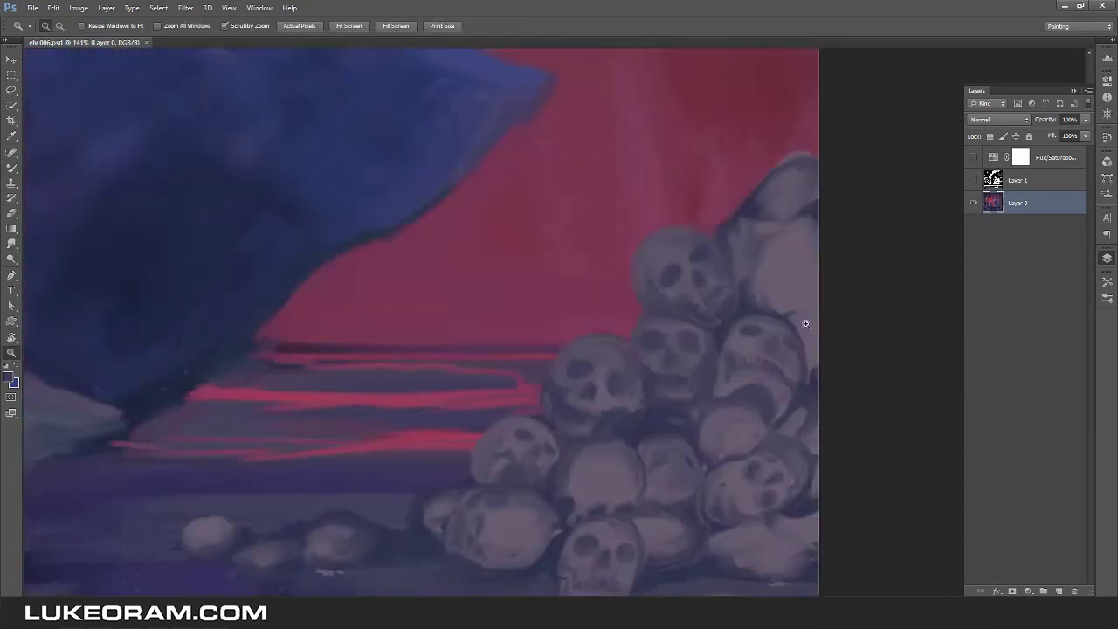
scroll(500, 385, "up", 2)
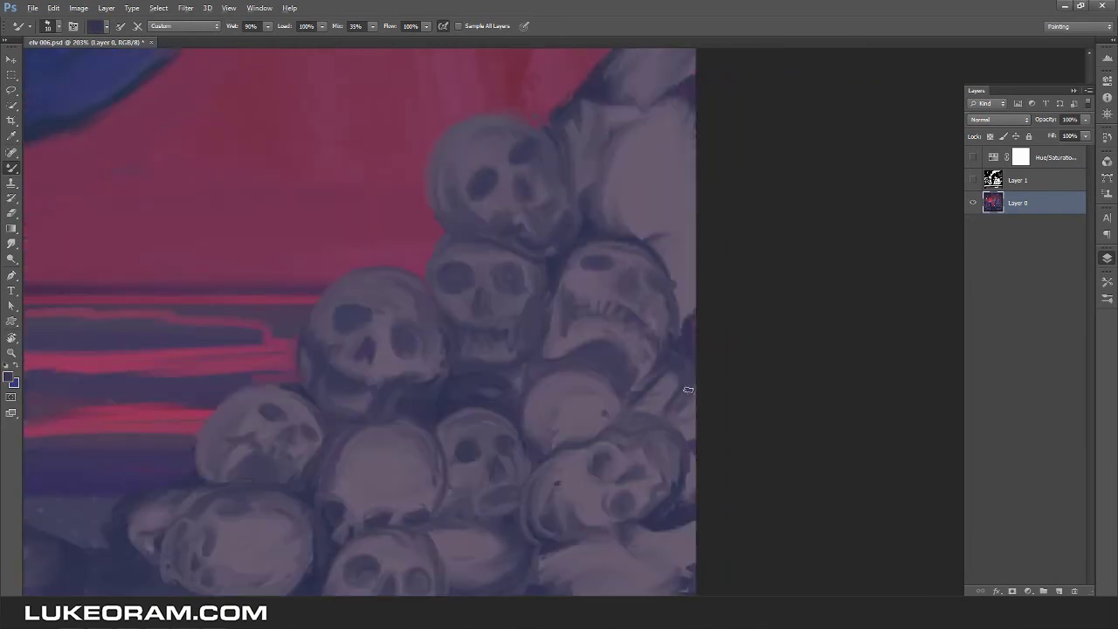
left_click_drag(688, 390, 705, 176)
mouse_move(559, 345)
left_mouse_down()
mouse_move(591, 374)
mouse_move(673, 303)
mouse_move(665, 312)
left_mouse_up()
left_click(539, 387)
key("z")
key("ctrl+0")
key("ctrl+s")
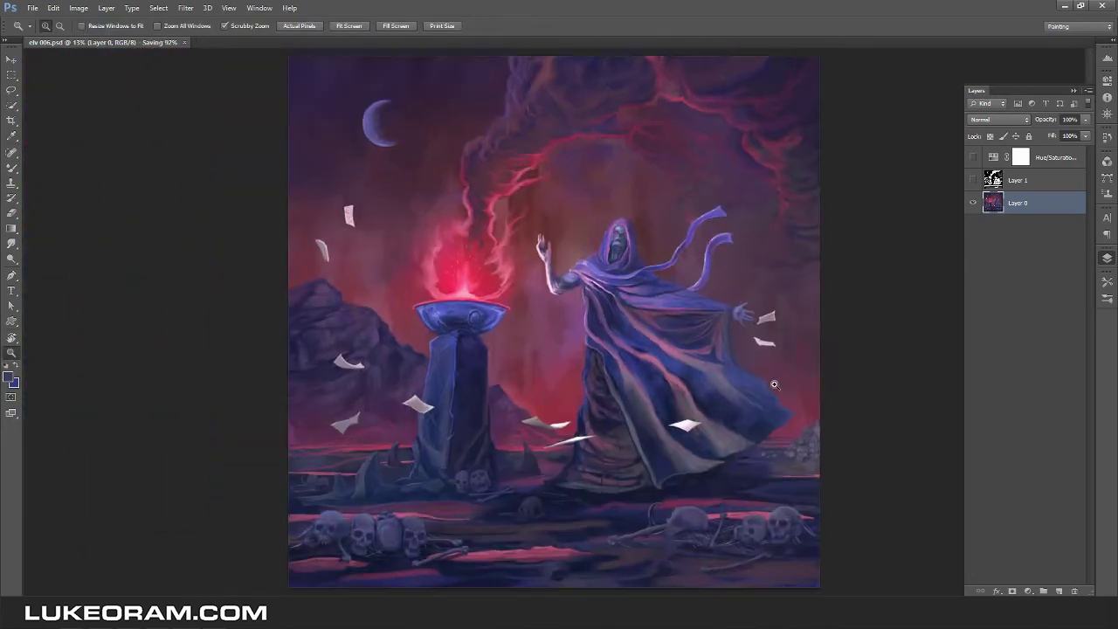
Examine the sorcerer, the brazier, the pillar and the foreground bones for areas that need more work.
scroll(775, 385, "up", 1)
scroll(766, 379, "up", 3)
scroll(746, 364, "down", 2)
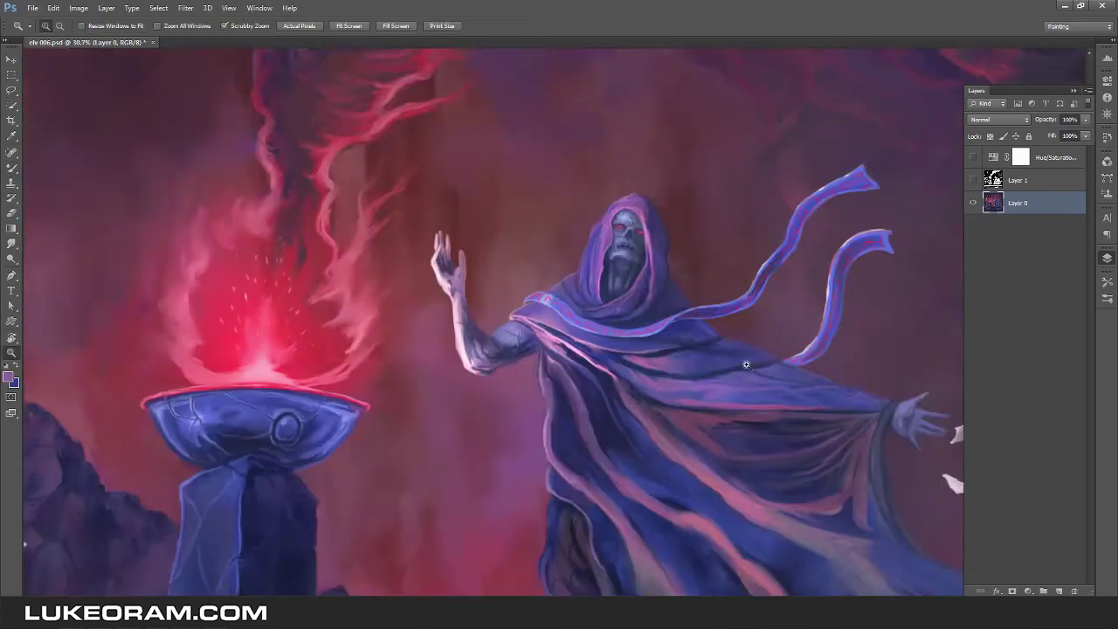
scroll(746, 364, "down", 4)
key("b")
scroll(433, 271, "up", 5)
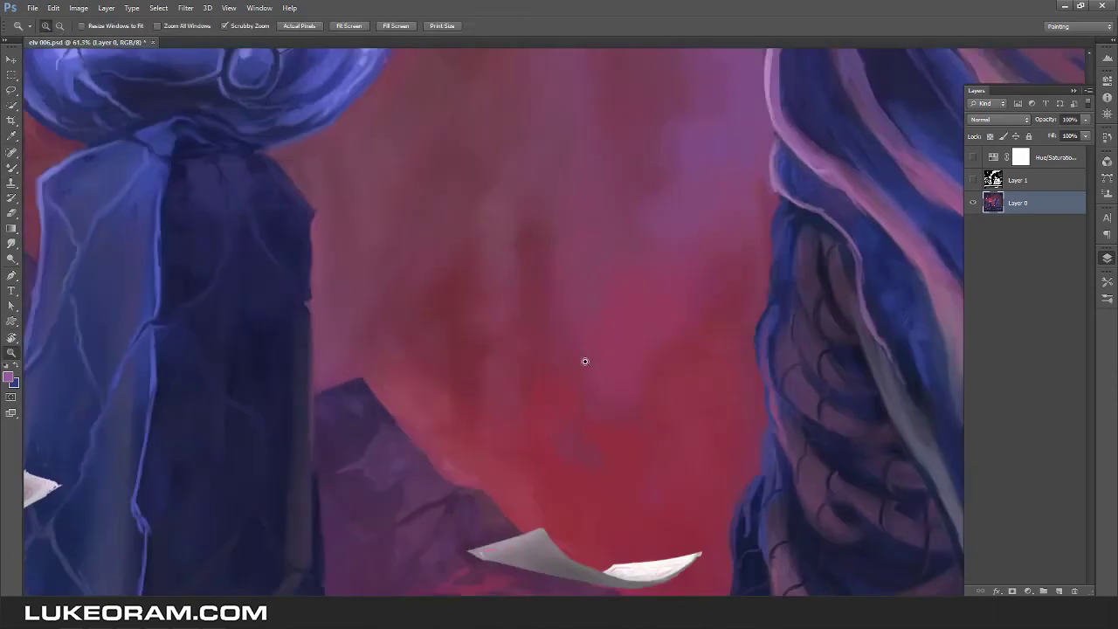
scroll(585, 362, "down", 2)
scroll(671, 393, "down", 2)
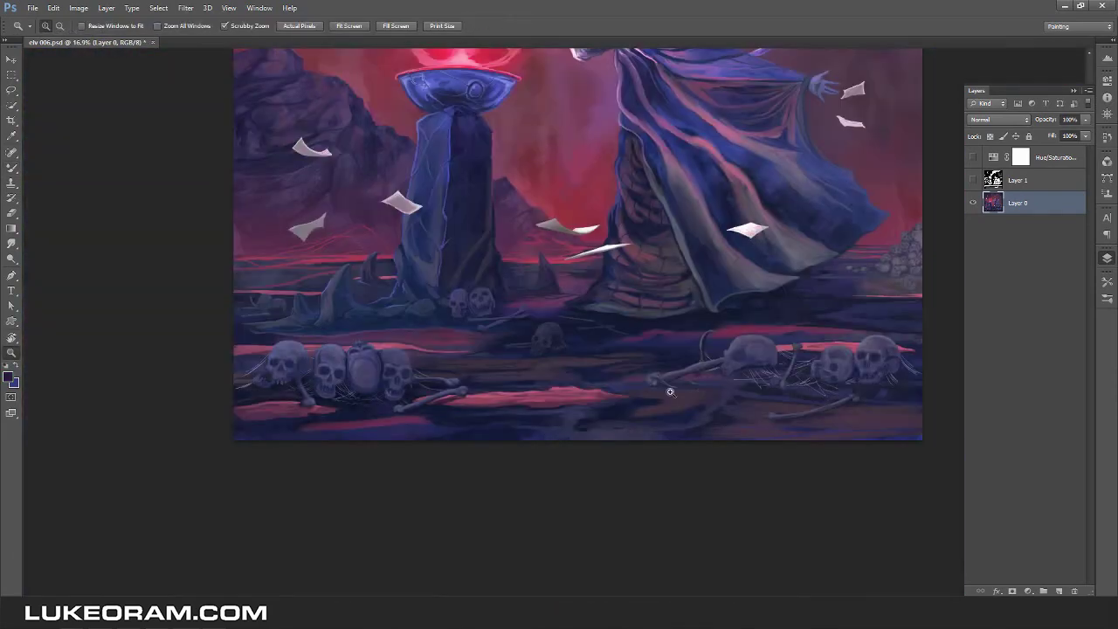
Paint a dark eye socket and shaded contours on the large skull near the top of the pile.
scroll(646, 383, "up", 5)
mouse_move(448, 236)
left_mouse_down()
mouse_move(547, 154)
mouse_move(518, 223)
left_mouse_up()
left_click_drag(510, 279, 523, 358)
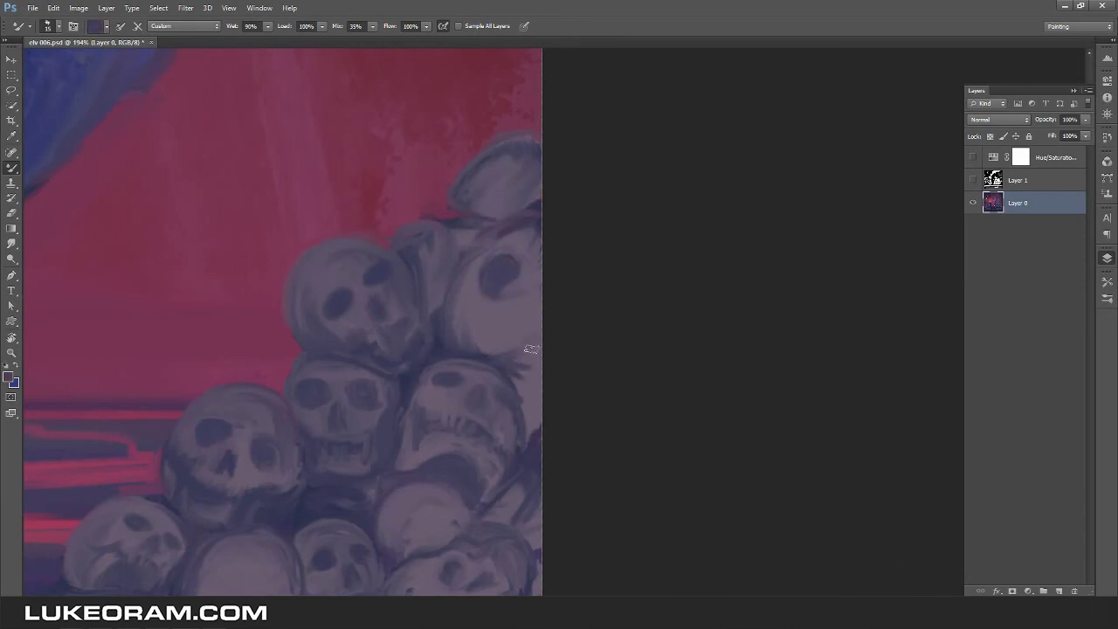
left_click(440, 336, "alt")
scroll(489, 367, "up", 2)
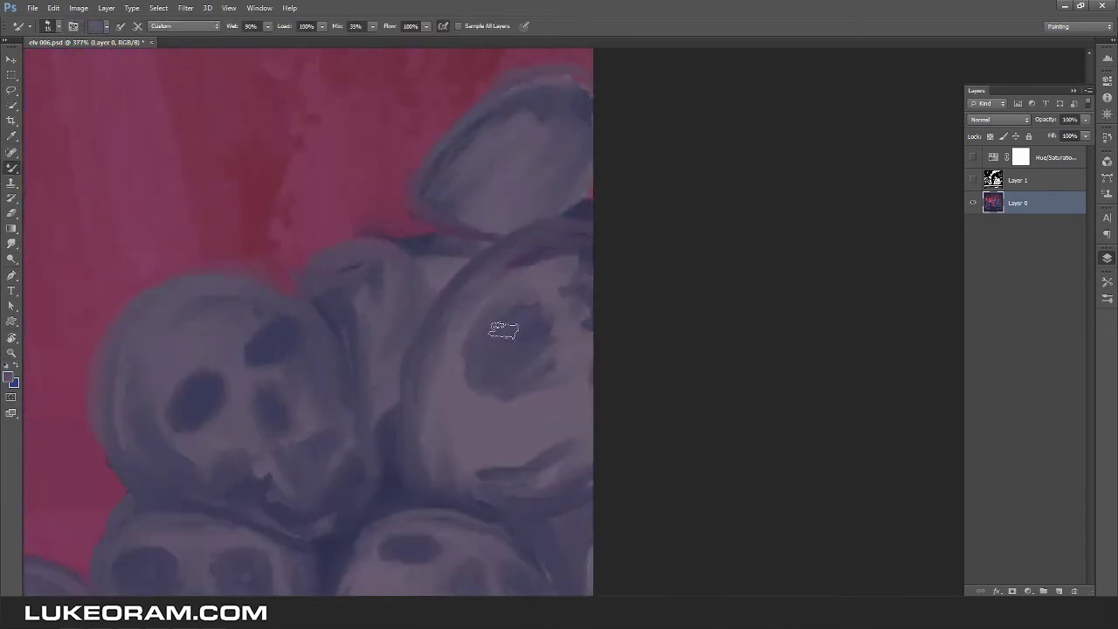
Refine the outline and shading of the topmost skull against the red sky with sampled sky and bone tones.
key("z")
left_click_drag(585, 336, 524, 319)
key("b")
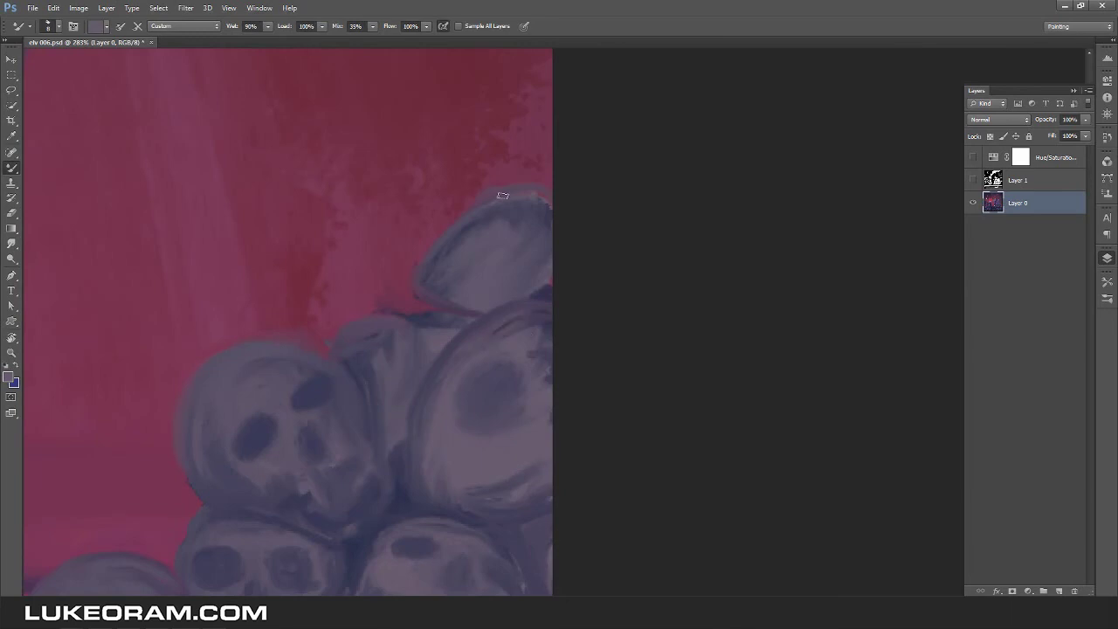
mouse_move(466, 232)
left_mouse_down()
mouse_move(501, 192)
mouse_move(482, 233)
mouse_move(492, 262)
mouse_move(463, 289)
left_mouse_up()
left_click(500, 124, "alt")
left_click(495, 221, "alt")
key("z")
left_click_drag(787, 278, 603, 332)
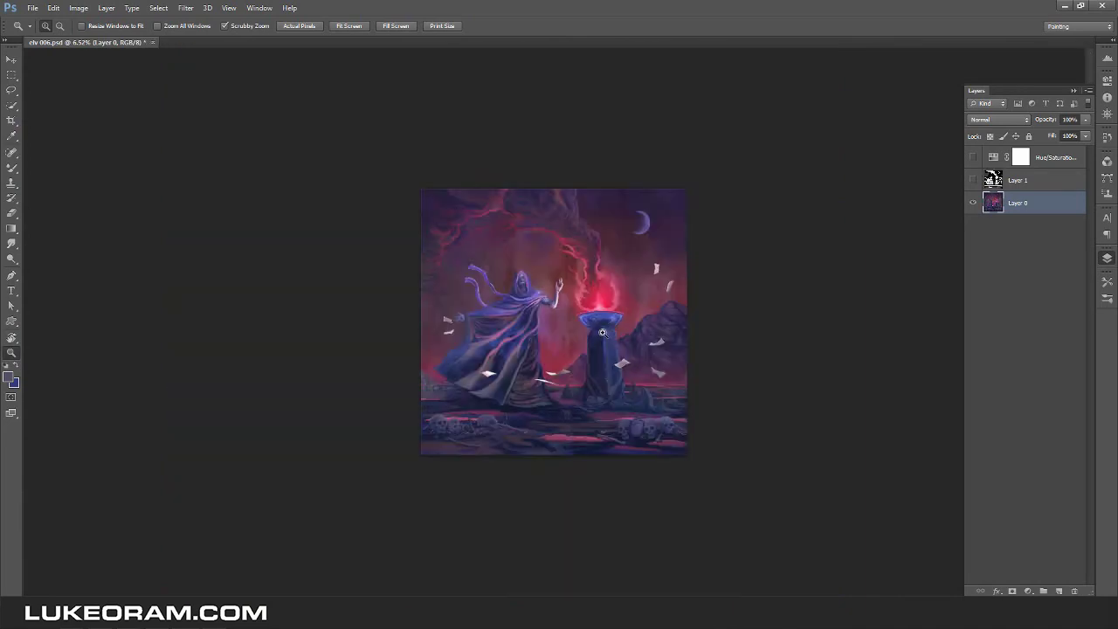
left_click(1028, 591)
left_click(1107, 58)
left_click(1107, 258)
left_click(1040, 404)
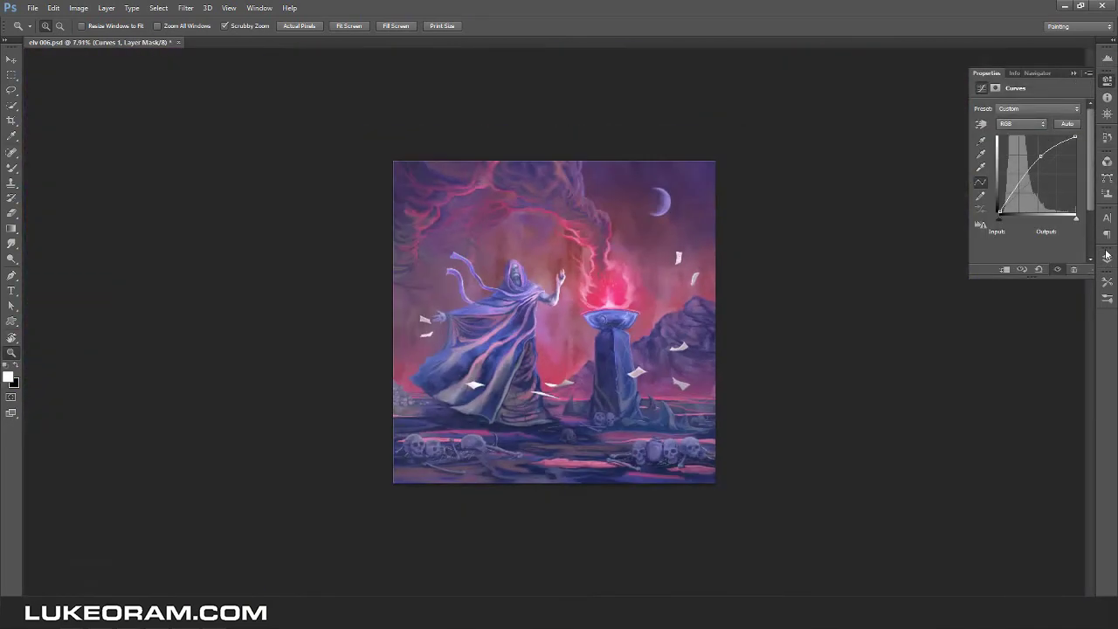
left_click(1107, 258)
key("Delete")
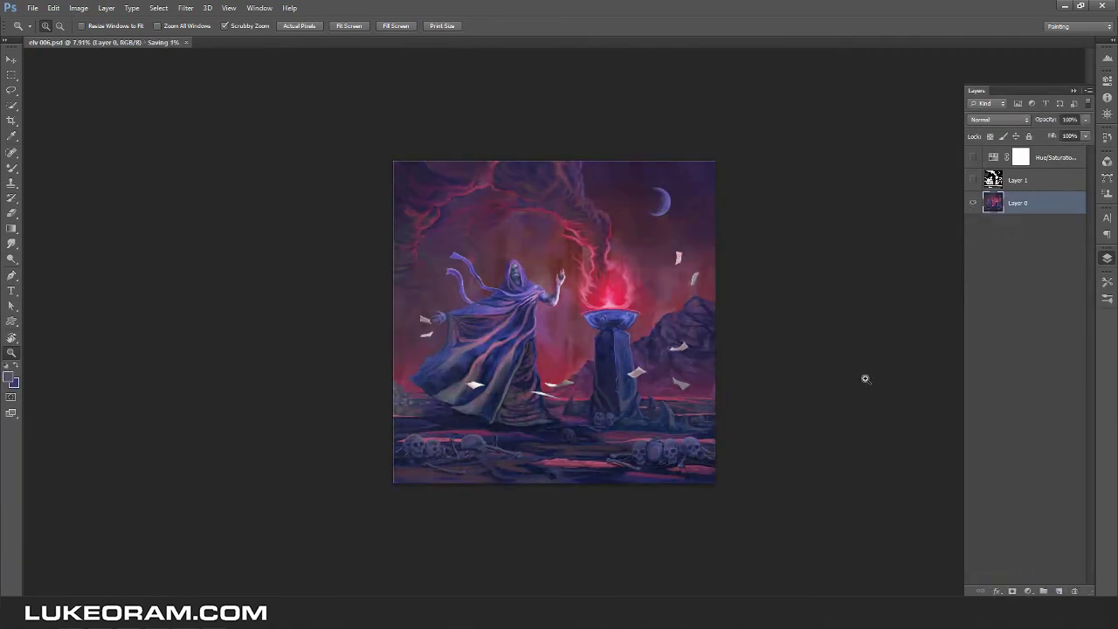
Touch up the sorcerer and the surrounding background with sampled dark purple tones.
scroll(453, 288, "up", 3)
key("b")
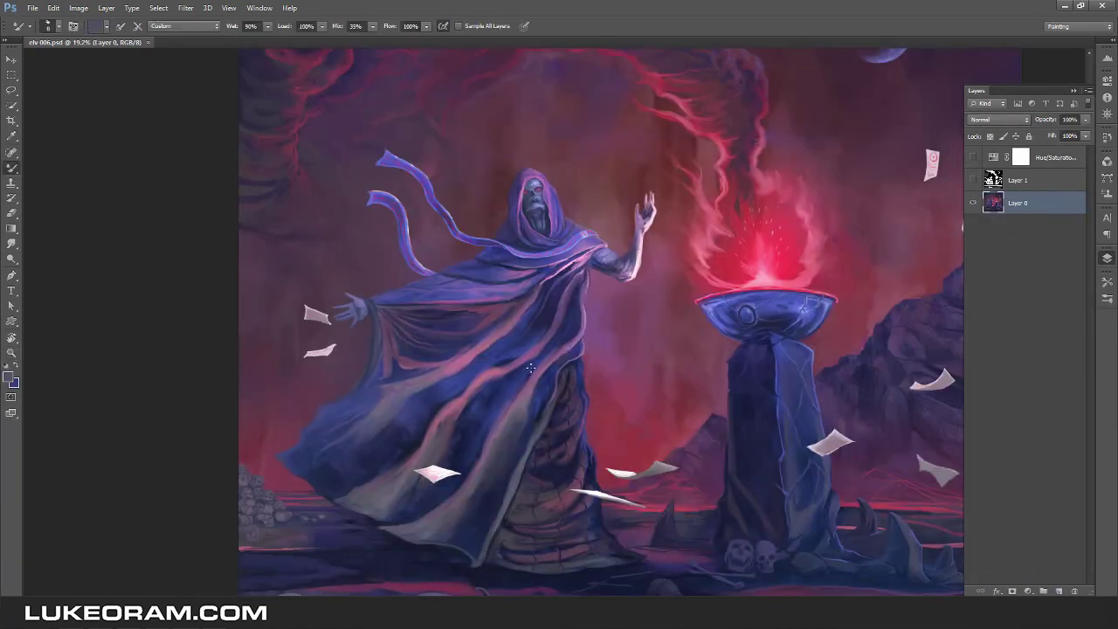
scroll(452, 371, "up", 5)
scroll(702, 283, "down", 5)
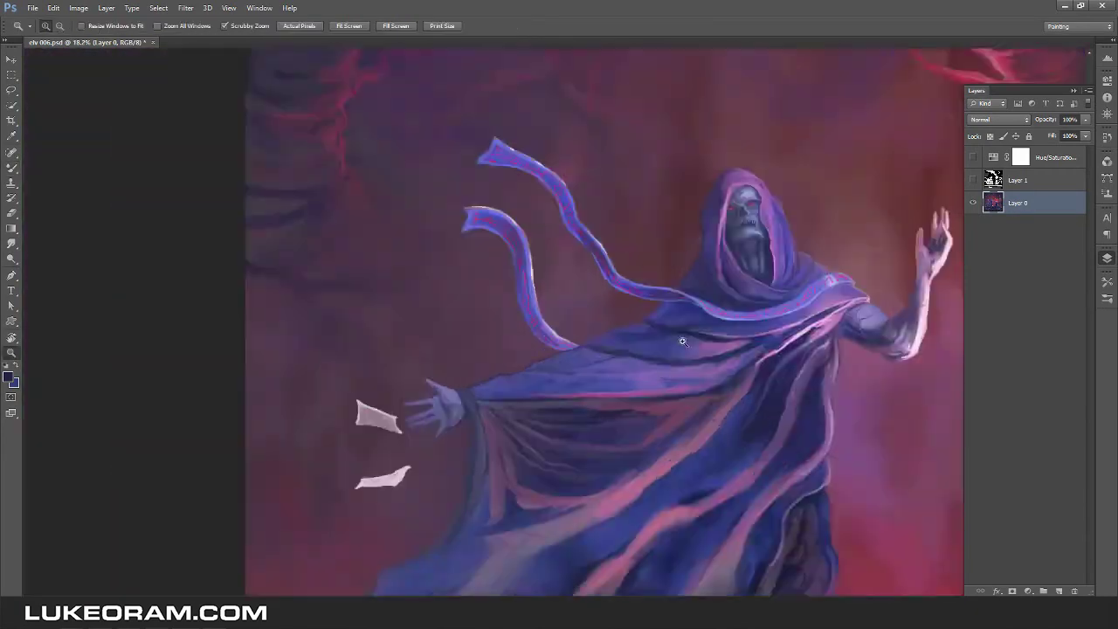
scroll(704, 262, "up", 6)
left_click(770, 200, "alt")
scroll(766, 347, "down", 5)
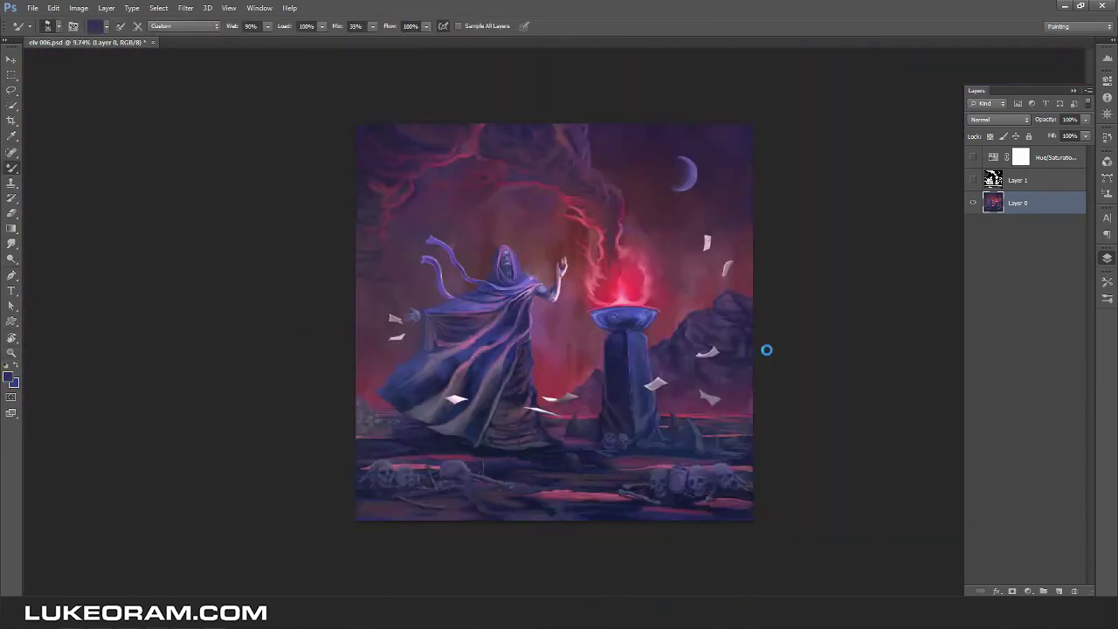
scroll(644, 282, "up", 5)
scroll(442, 223, "up", 2)
mouse_move(442, 223)
left_mouse_down()
mouse_move(437, 252)
mouse_move(420, 252)
mouse_move(580, 377)
mouse_move(828, 466)
left_mouse_up()
left_click(828, 466, "alt")
scroll(828, 467, "down", 5)
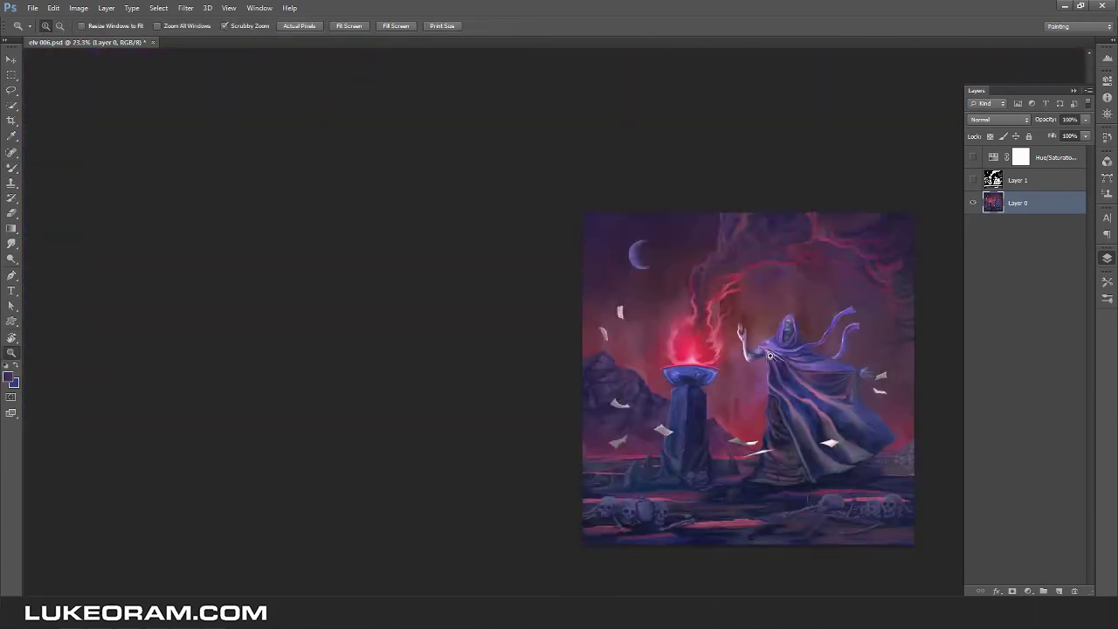
Refine the brow and jaw edges of the foreground skull resting on the long bone with sampled purple-grey.
scroll(664, 498, "up", 5)
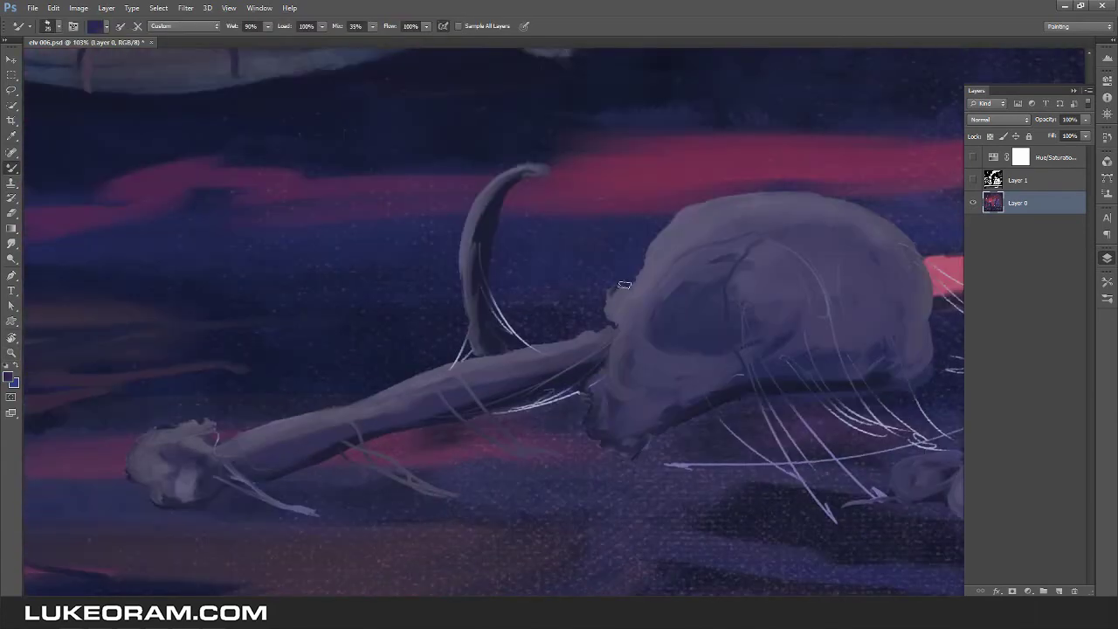
left_click_drag(615, 408, 632, 297)
scroll(319, 395, "right", 10)
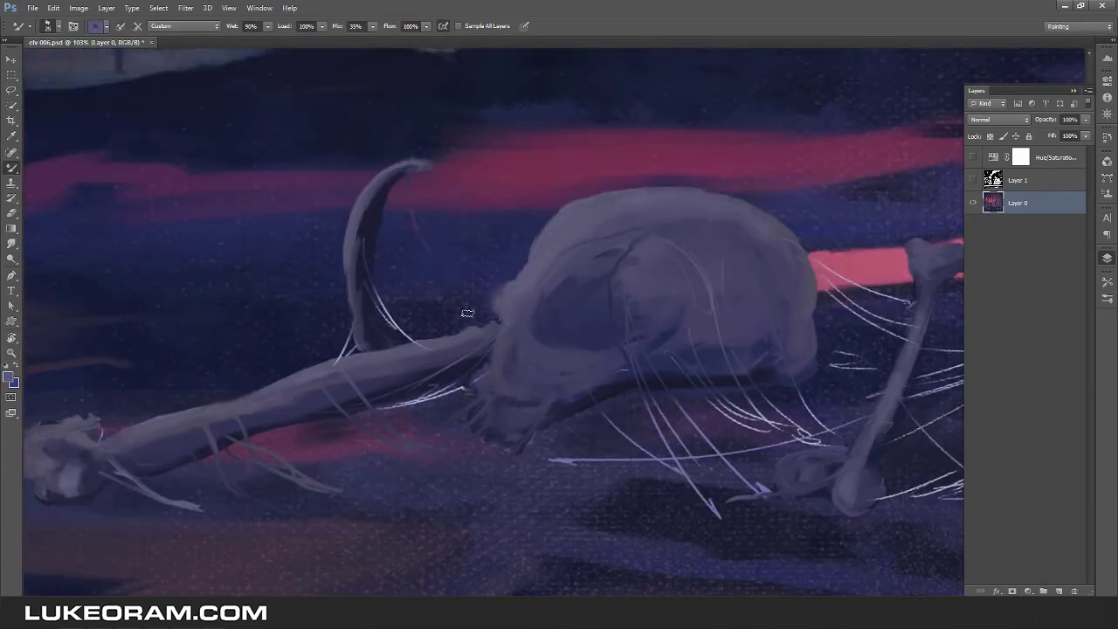
left_click(626, 188, "alt")
Break up the lava streaks behind the foreground skulls and below the robe with sampled dark blue and the Smudge tool.
left_click(386, 152, "alt")
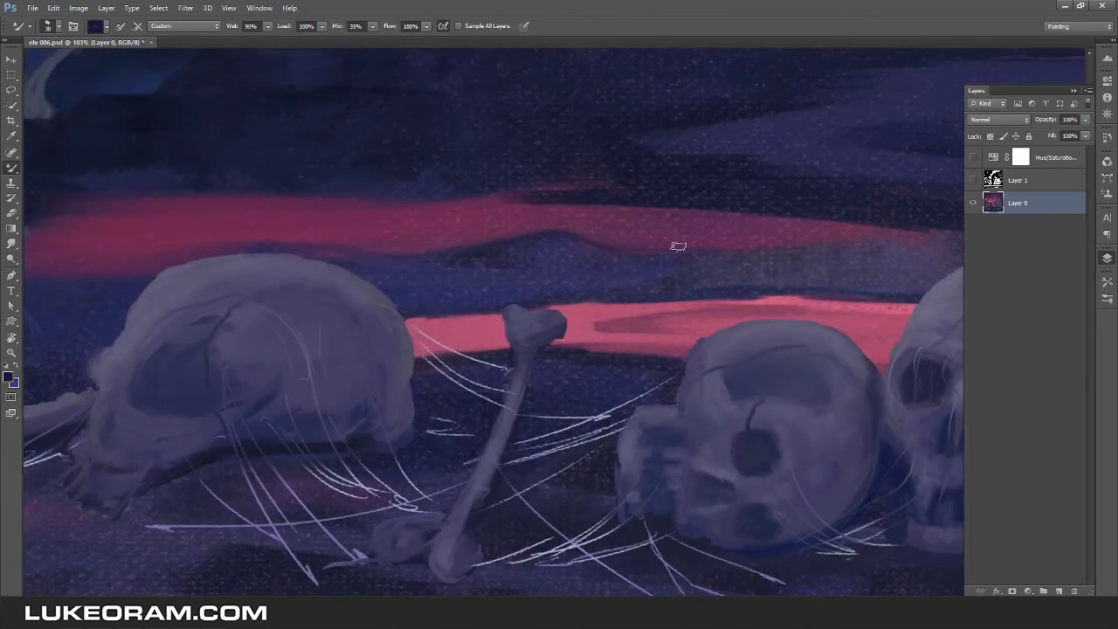
scroll(699, 263, "down", 10)
key("r")
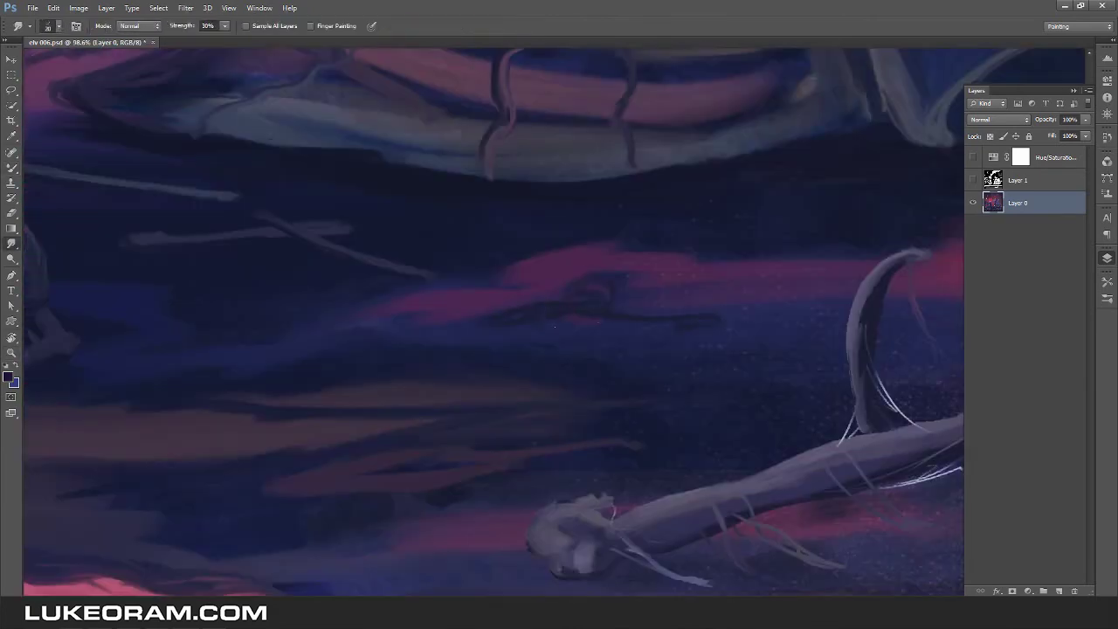
scroll(654, 344, "down", 8)
key("b")
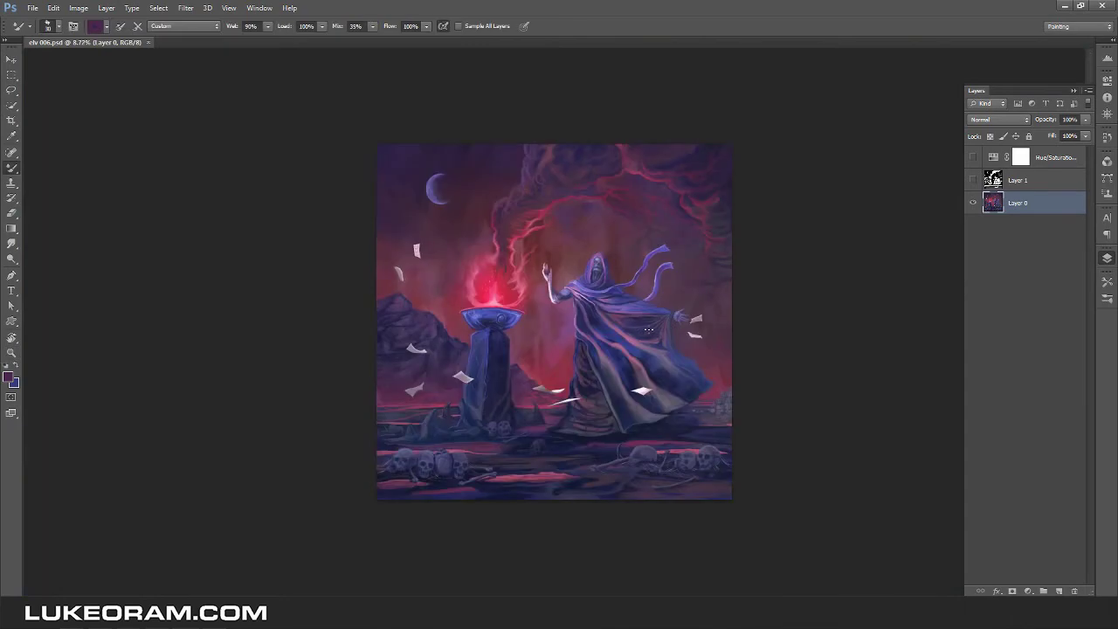
Add a new layer above the painting and sample a bright red for the signature.
key("ctrl+shift+alt+n")
scroll(361, 131, "up", 3)
left_click(361, 132, "alt")
scroll(606, 287, "up", 5)
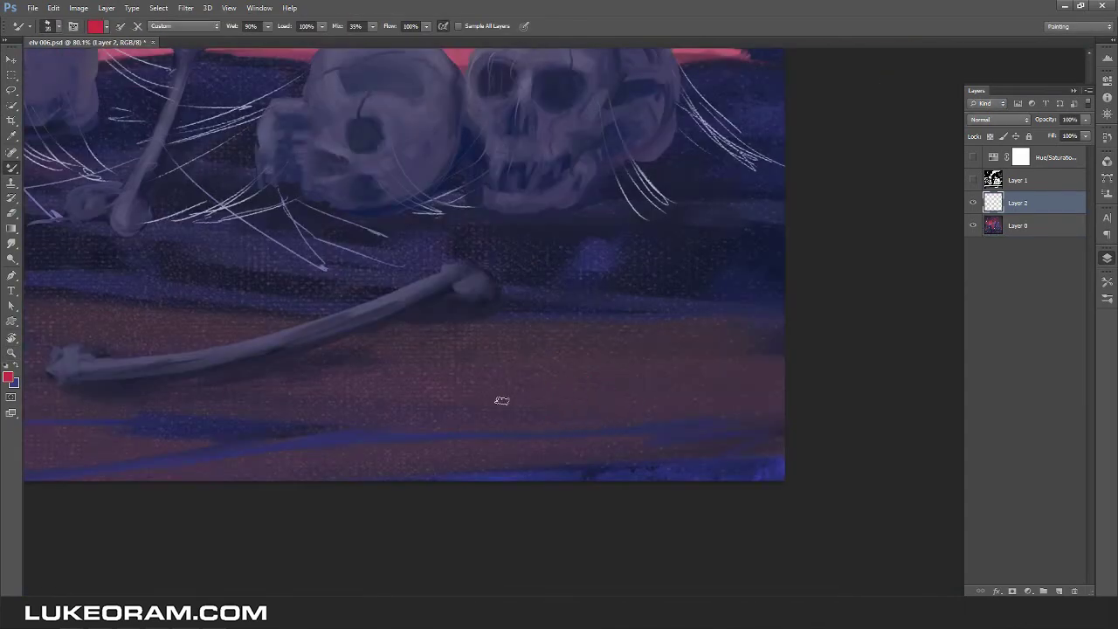
Try to reposition the signature near the painting's lower corner with Free Transform.
scroll(757, 432, "down", 5)
scroll(757, 432, "up", 5)
key("ctrl+t")
left_click_drag(540, 377, 652, 394)
key("Return")
key("z")
scroll(763, 482, "down", 3)
Write the artist's signature in a dark tone on Layer 2, on the brown ground below the lone bone.
scroll(763, 482, "up", 4)
key("b")
left_click_drag(492, 414, 467, 457)
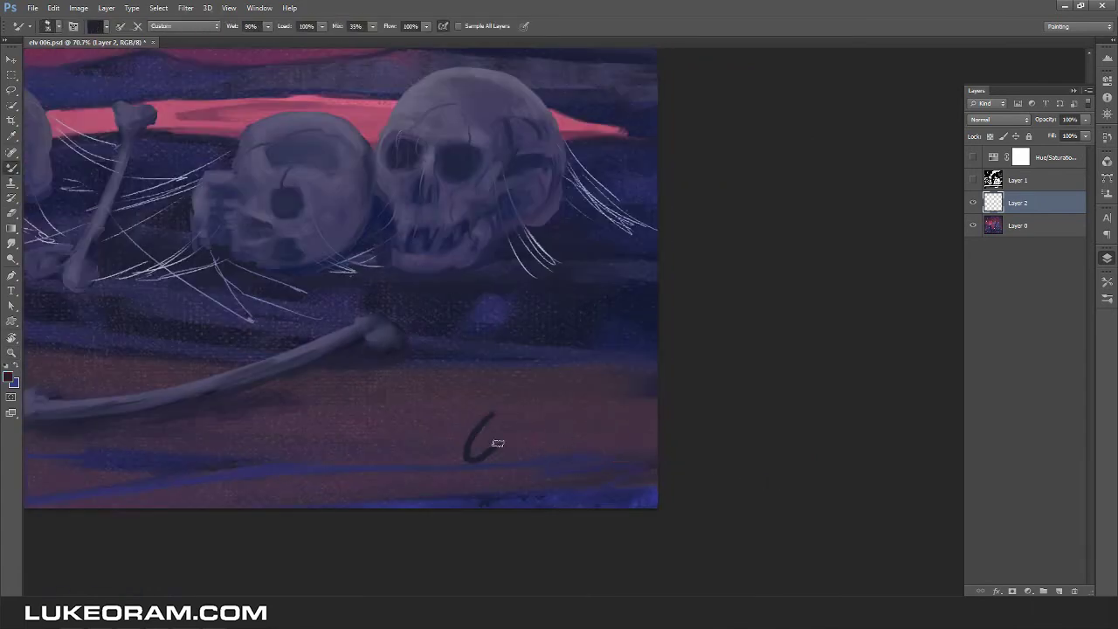
scroll(570, 437, "down", 5)
scroll(576, 419, "up", 5)
scroll(576, 419, "down", 5)
Move the signature slightly lower toward the painting's corner.
key("v")
left_click_drag(837, 516, 839, 545)
scroll(595, 437, "up", 5)
Touch up the ground near the signature on Layer 0 with a dark tone and save the painting.
key("alt+bracketleft")
scroll(725, 394, "down", 2)
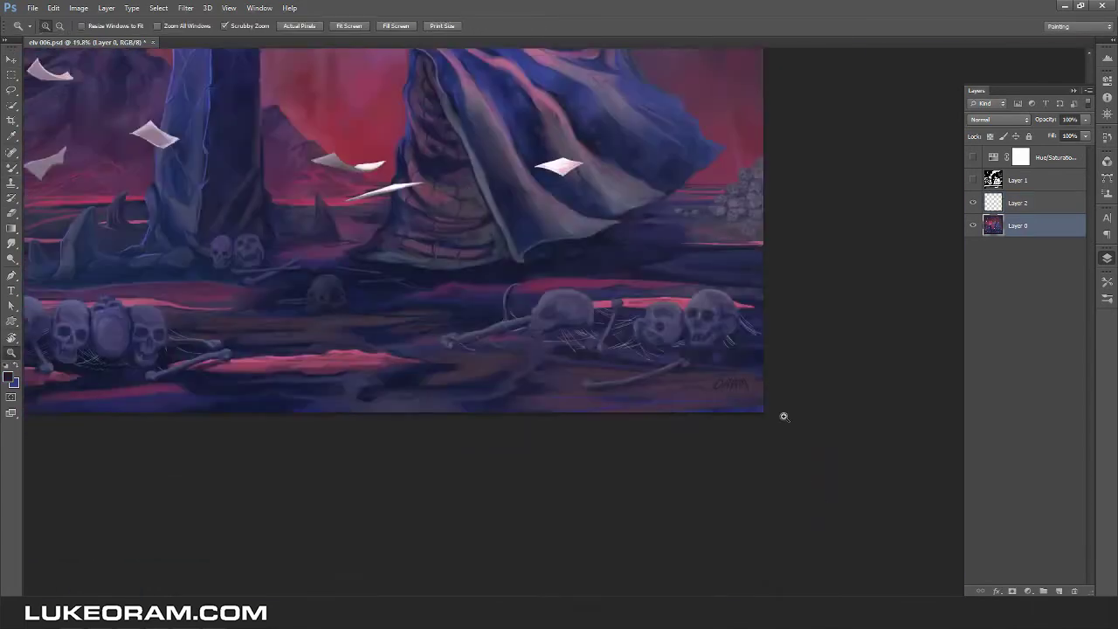
scroll(559, 375, "up", 2)
key("b")
scroll(559, 375, "down", 5)
key("ctrl+s")
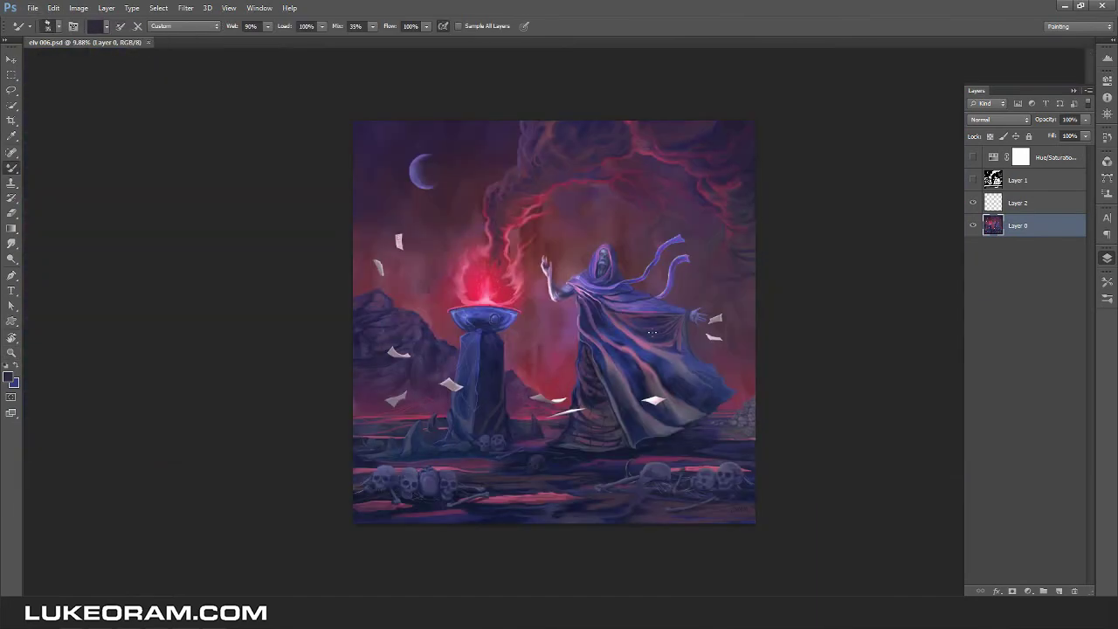